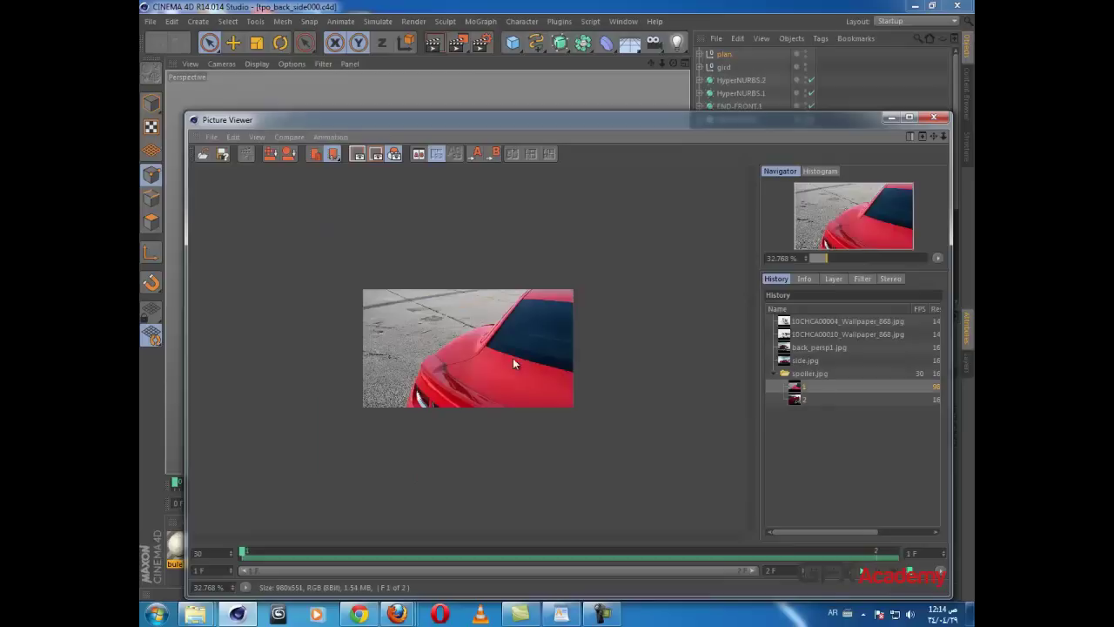
Step: Examine the rear fender, roofline and spoiler area in the red car reference images: spoiler frame 1, side.jpg and back_persp1.jpg
{"action": "scroll", "coordinate": [513, 358], "scroll_direction": "up", "scroll_amount": 4}
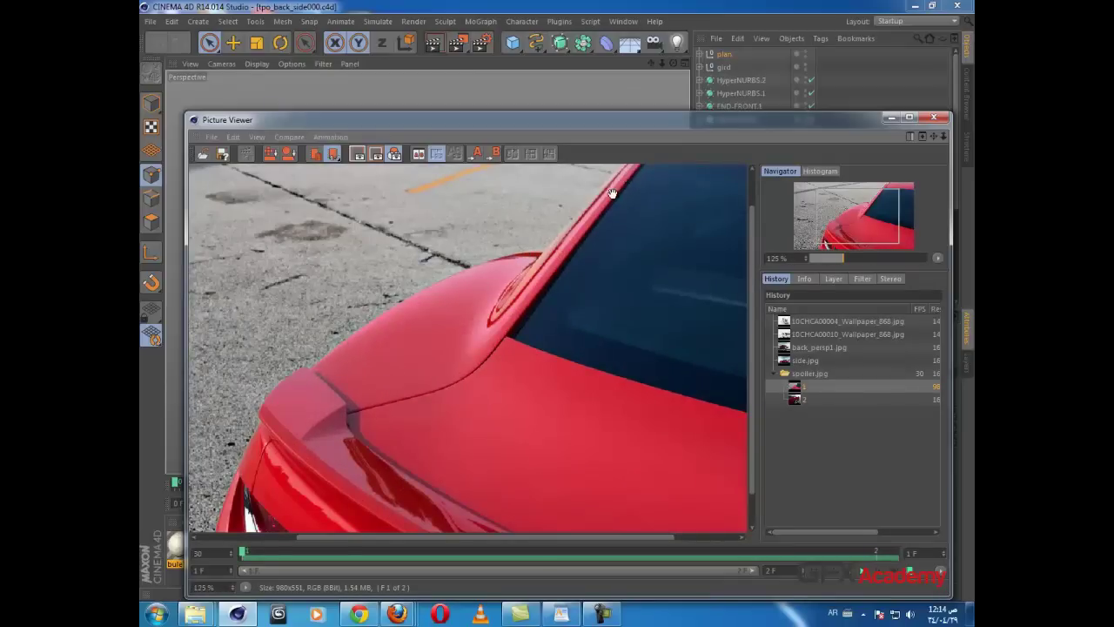
{"action": "left_click", "coordinate": [806, 362]}
{"action": "scroll", "coordinate": [649, 394], "scroll_direction": "down", "scroll_amount": 2}
{"action": "left_click_drag", "start_coordinate": [646, 395], "coordinate": [515, 319]}
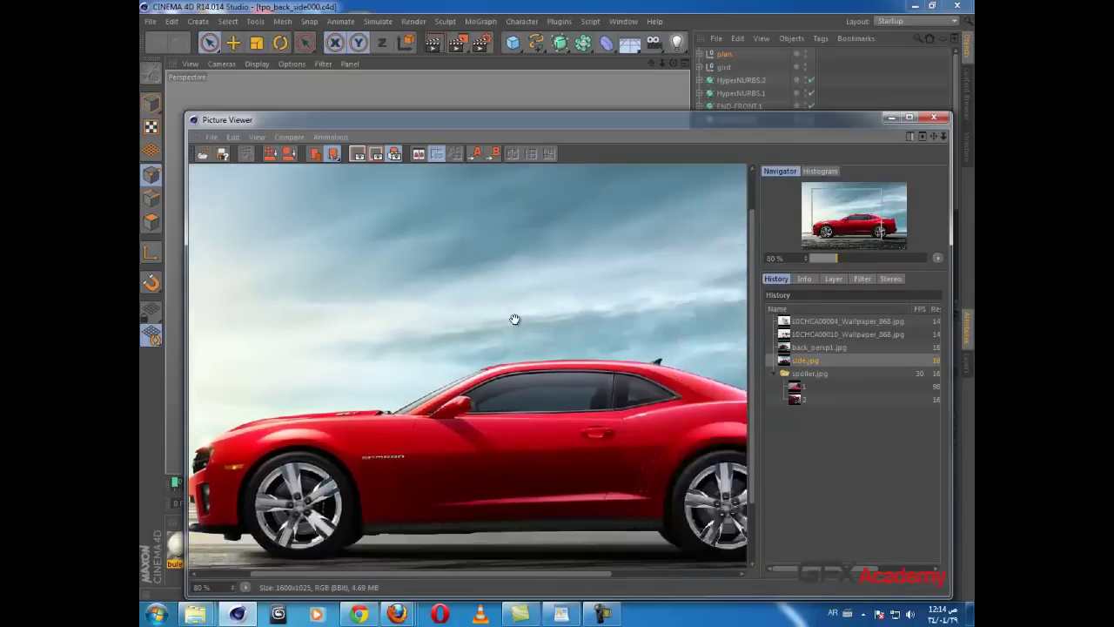
{"action": "scroll", "coordinate": [514, 320], "scroll_direction": "up", "scroll_amount": 3}
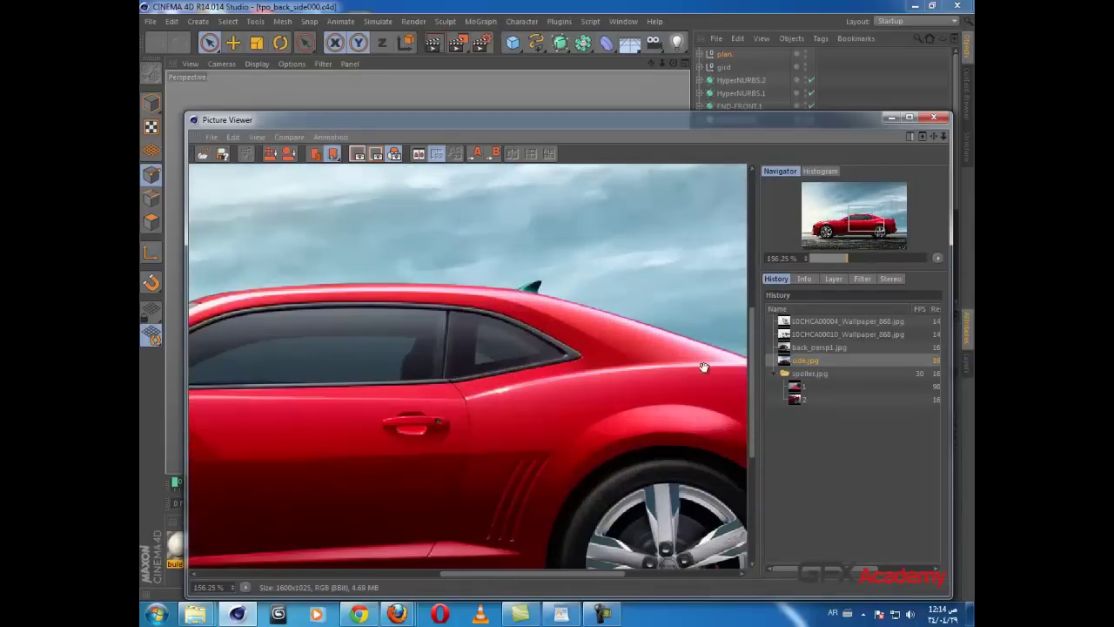
{"action": "left_click_drag", "start_coordinate": [642, 403], "coordinate": [481, 365]}
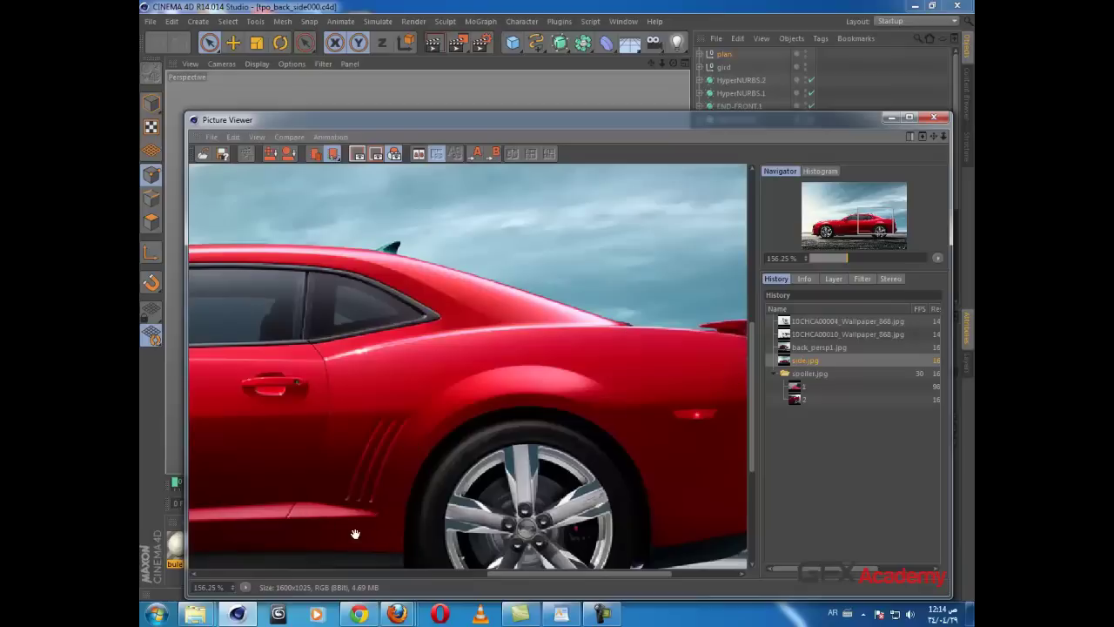
{"action": "scroll", "coordinate": [663, 459], "scroll_direction": "down", "scroll_amount": 1}
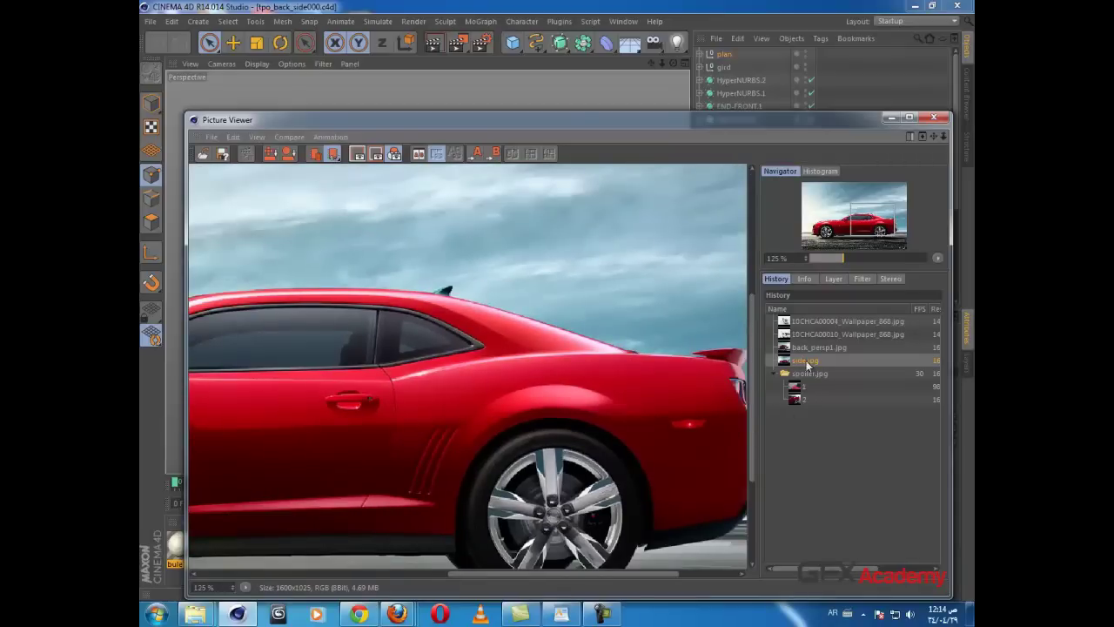
{"action": "left_click", "coordinate": [809, 349]}
{"action": "scroll", "coordinate": [312, 287], "scroll_direction": "down", "scroll_amount": 1}
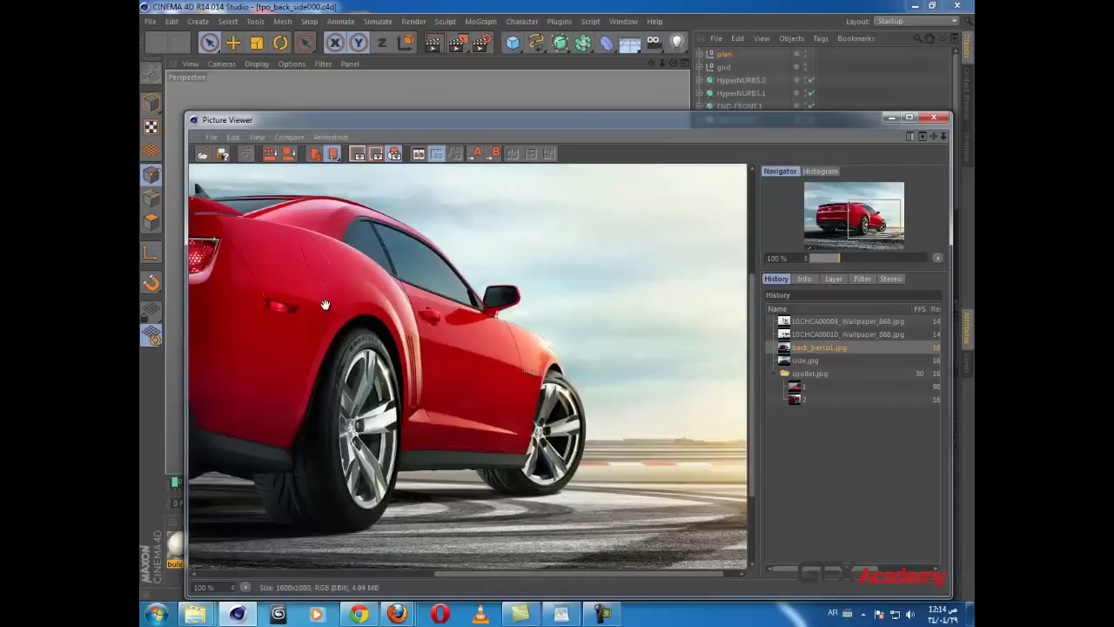
{"action": "left_click_drag", "start_coordinate": [321, 303], "coordinate": [481, 335]}
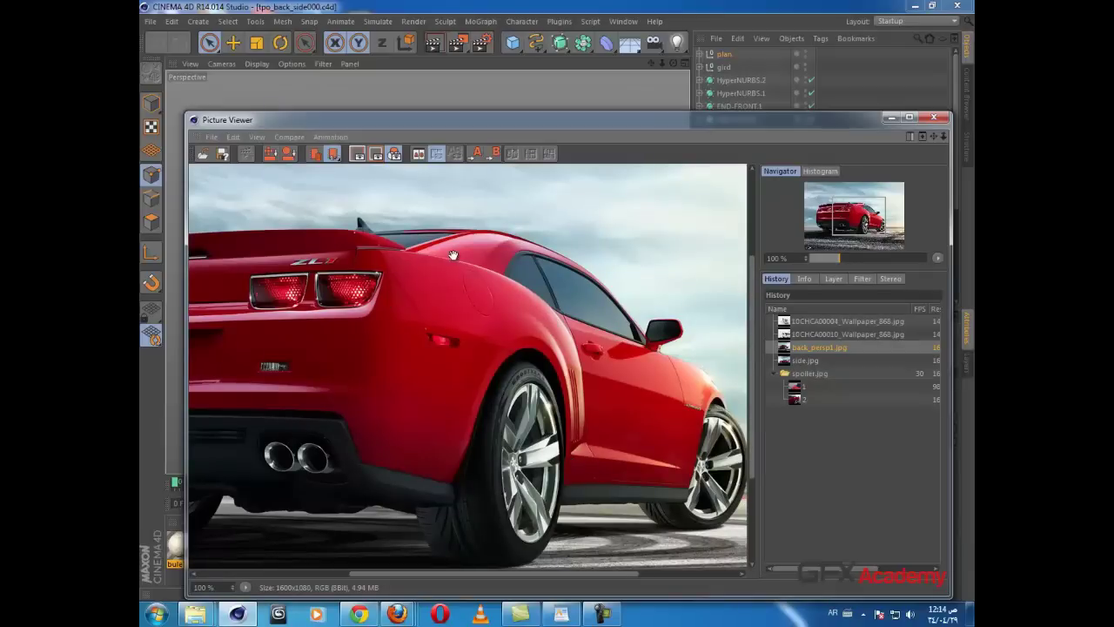
Step: Examine the roof and rear quarter shapes in the two white car wallpapers, 10CHCA00010 and 10CHCA00004, and minimize the reference viewer
{"action": "left_click", "coordinate": [818, 336]}
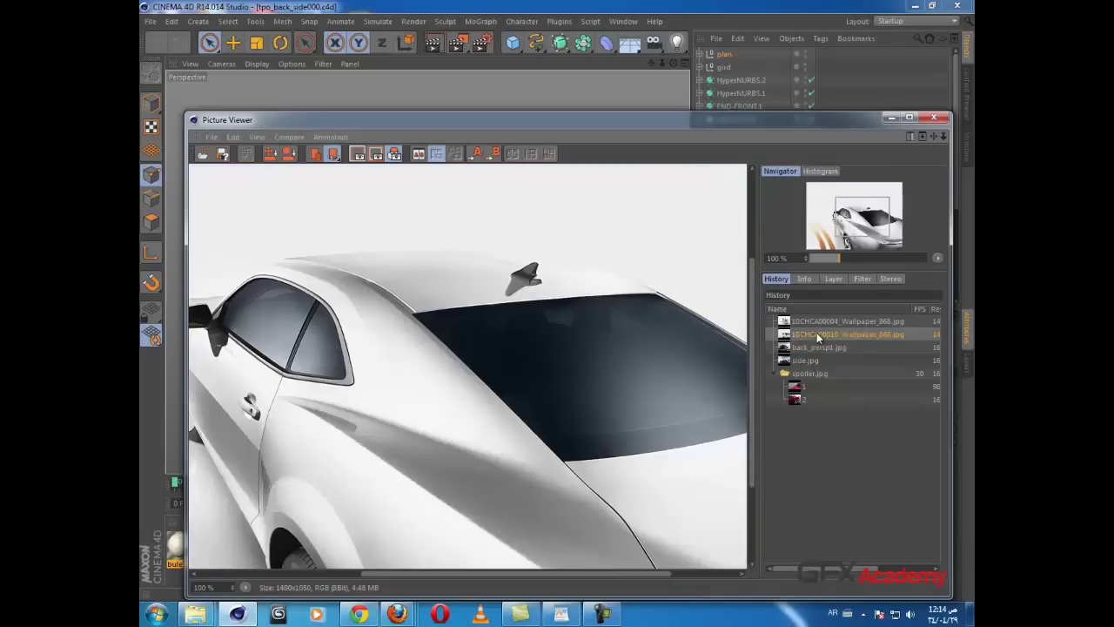
{"action": "left_click_drag", "start_coordinate": [482, 423], "coordinate": [408, 314]}
{"action": "scroll", "coordinate": [433, 366], "scroll_direction": "down", "scroll_amount": 1}
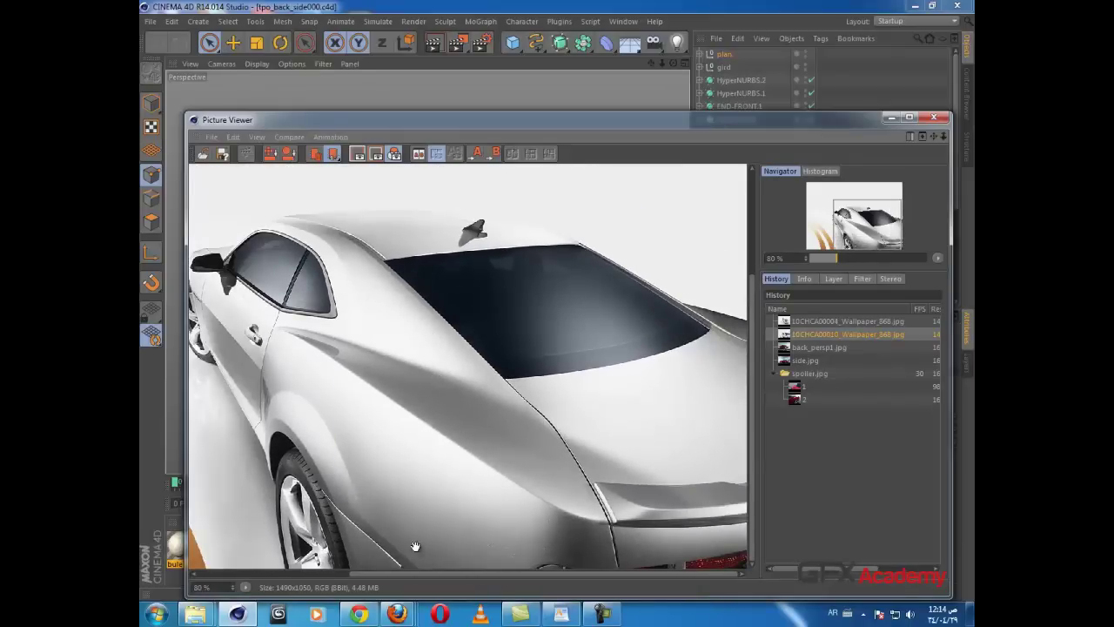
{"action": "left_click", "coordinate": [813, 322]}
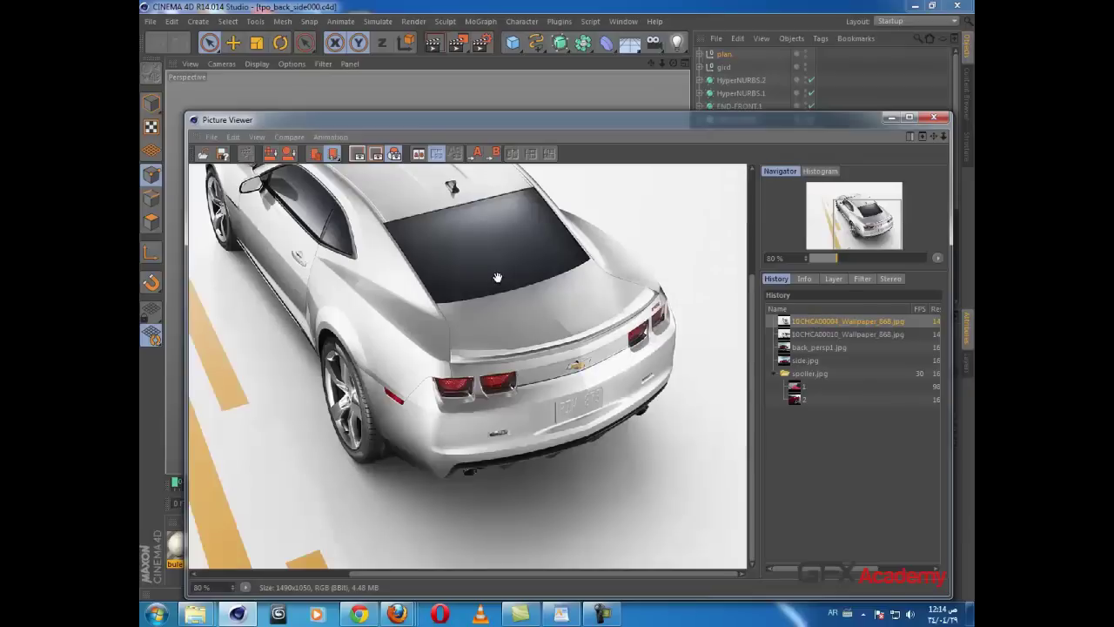
{"action": "left_click_drag", "start_coordinate": [499, 285], "coordinate": [599, 438]}
{"action": "scroll", "coordinate": [542, 374], "scroll_direction": "up", "scroll_amount": 2}
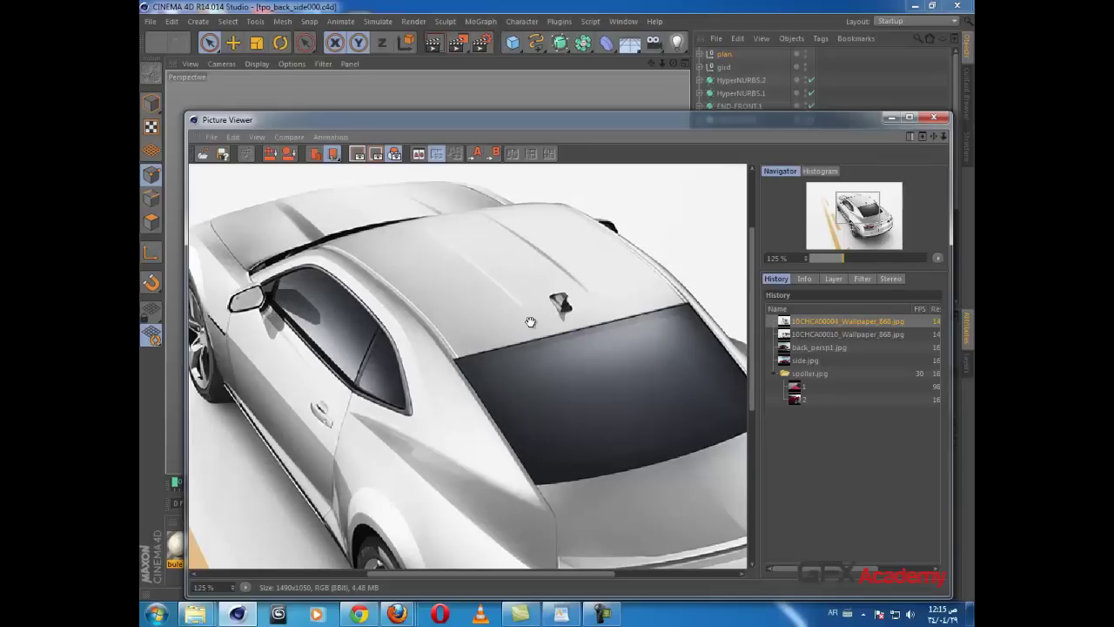
{"action": "scroll", "coordinate": [461, 516], "scroll_direction": "down", "scroll_amount": 3}
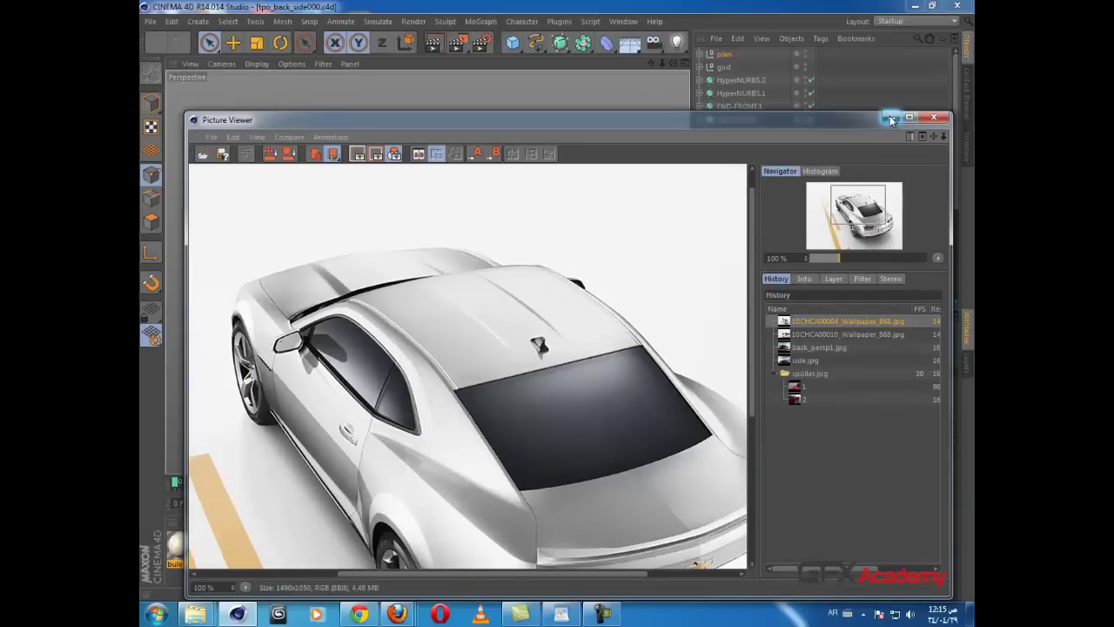
{"action": "left_click", "coordinate": [889, 117]}
Step: Select the door's polygon mesh near the handle end and disable the door's HyperNURBS smoothing
{"action": "left_click", "coordinate": [502, 244]}
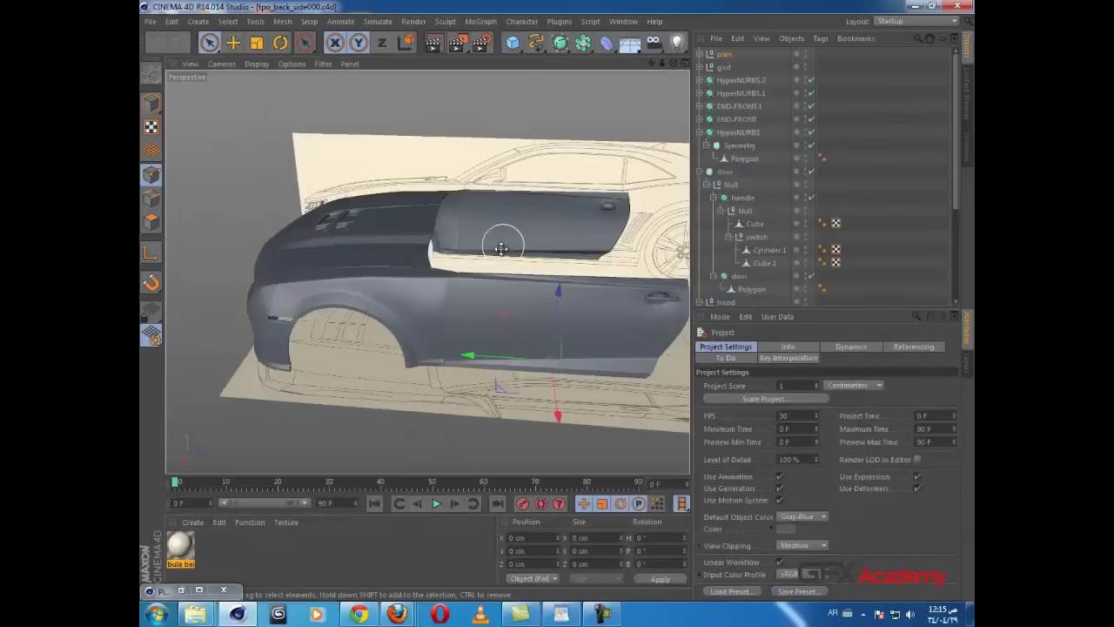
{"action": "scroll", "coordinate": [510, 287], "scroll_direction": "up", "scroll_amount": 5}
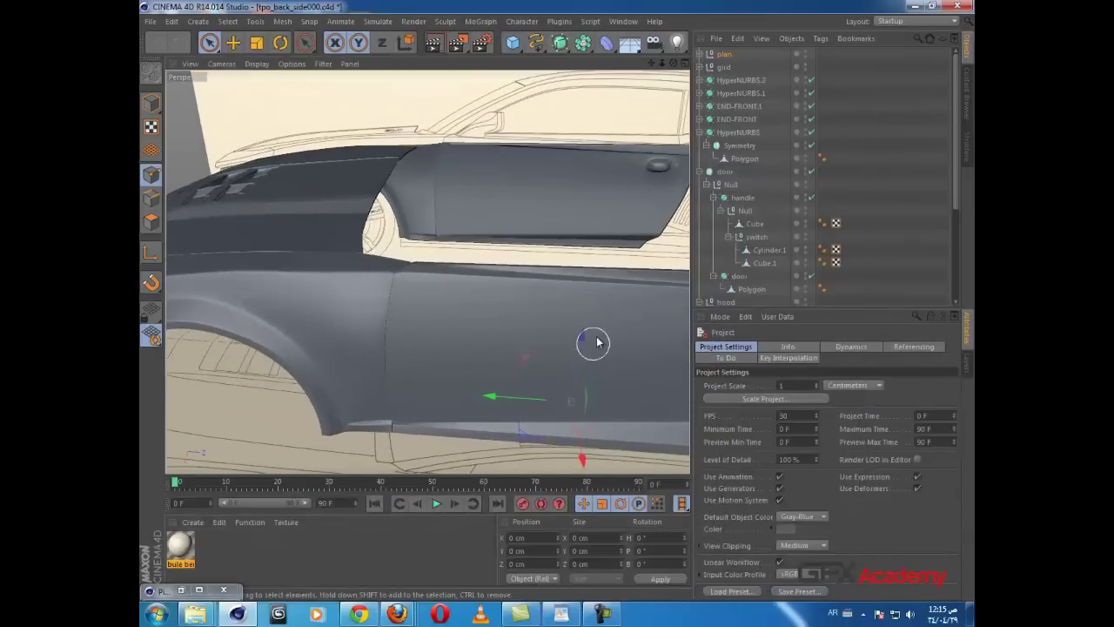
{"action": "middle_click_drag", "start_coordinate": [605, 340], "coordinate": [356, 294], "text": "alt"}
{"action": "scroll", "coordinate": [367, 295], "scroll_direction": "up", "scroll_amount": 2}
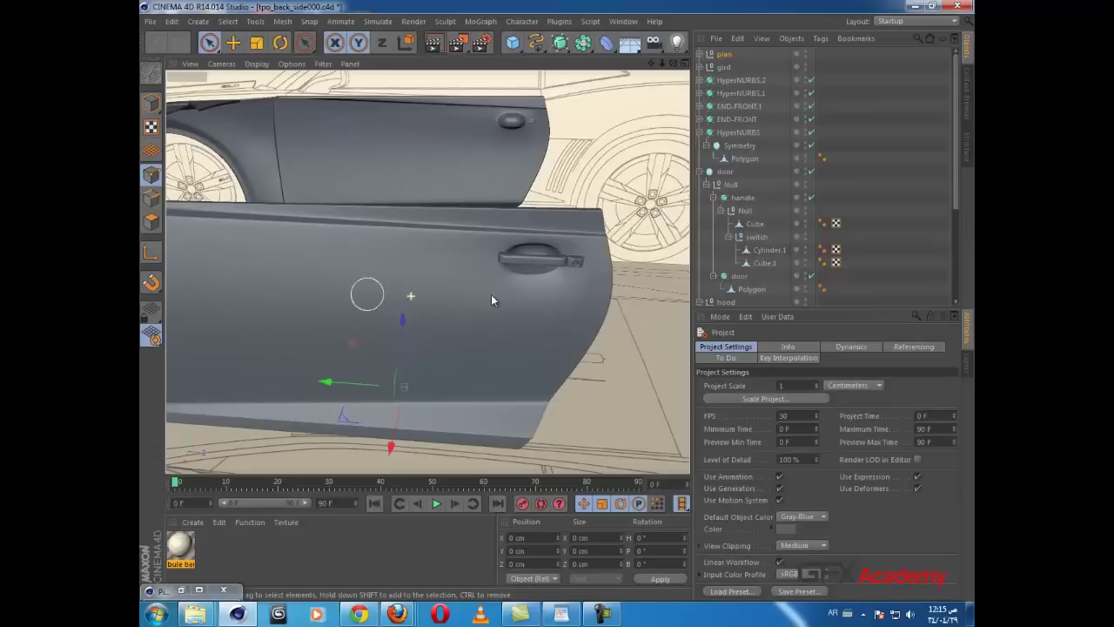
{"action": "left_click_drag", "start_coordinate": [960, 173], "coordinate": [958, 244]}
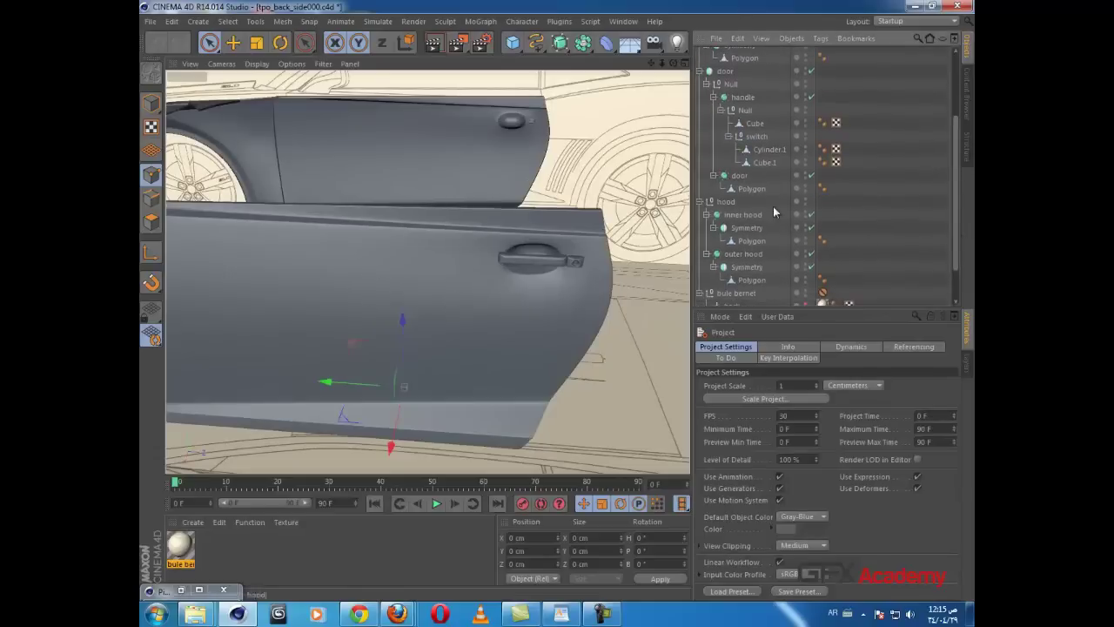
{"action": "left_click", "coordinate": [753, 190]}
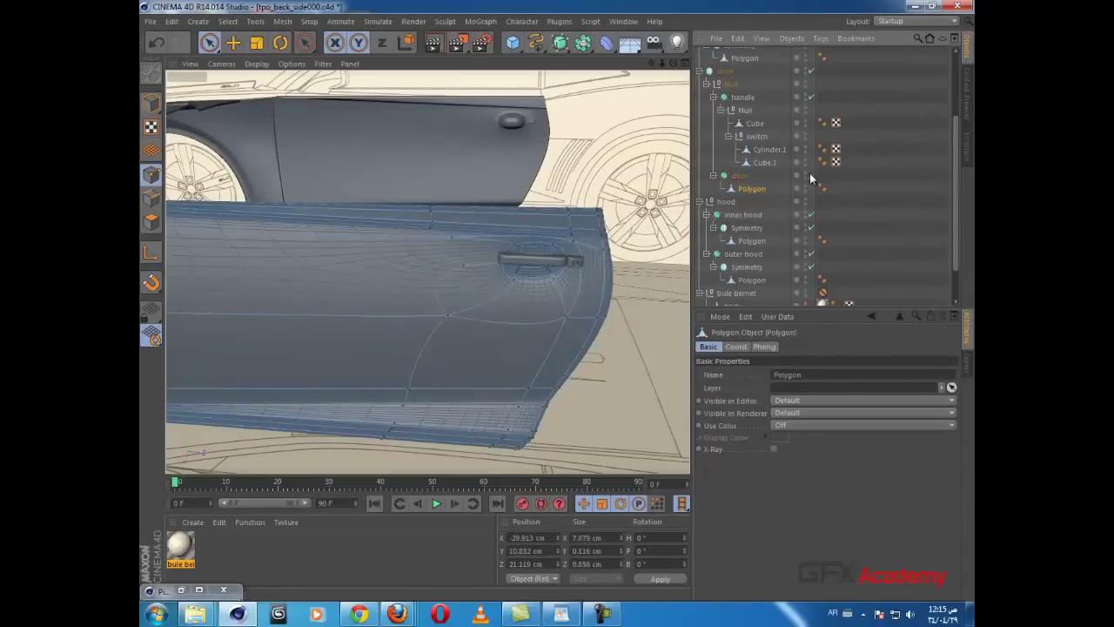
{"action": "left_click", "coordinate": [811, 175]}
{"action": "middle_click_drag", "start_coordinate": [604, 281], "coordinate": [557, 291], "text": "alt"}
{"action": "scroll", "coordinate": [575, 278], "scroll_direction": "up", "scroll_amount": 4}
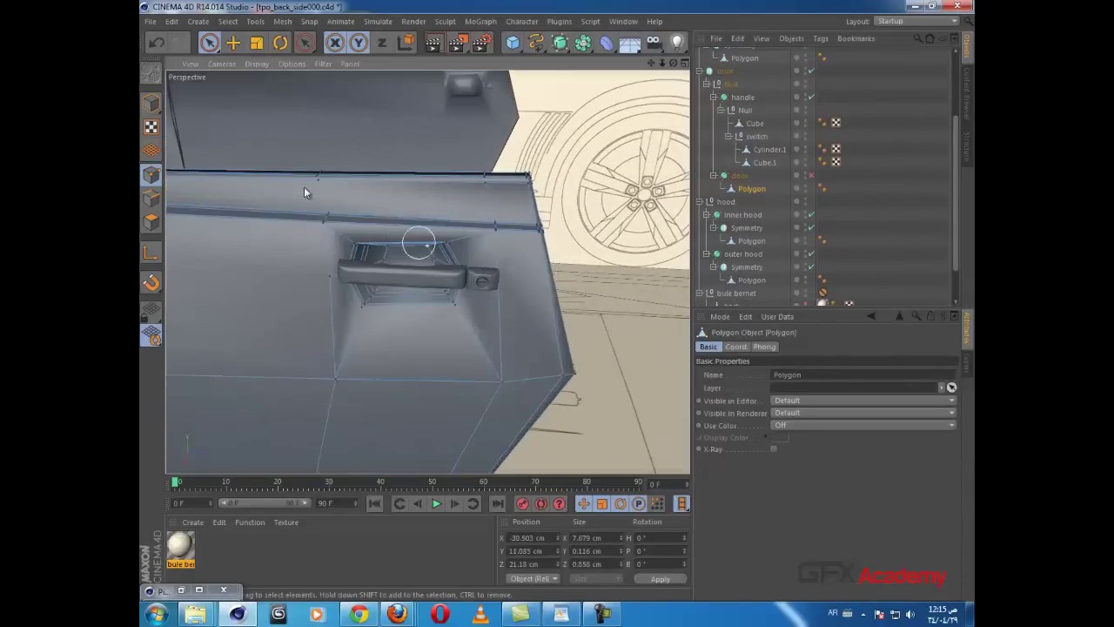
{"action": "right_click", "coordinate": [357, 232]}
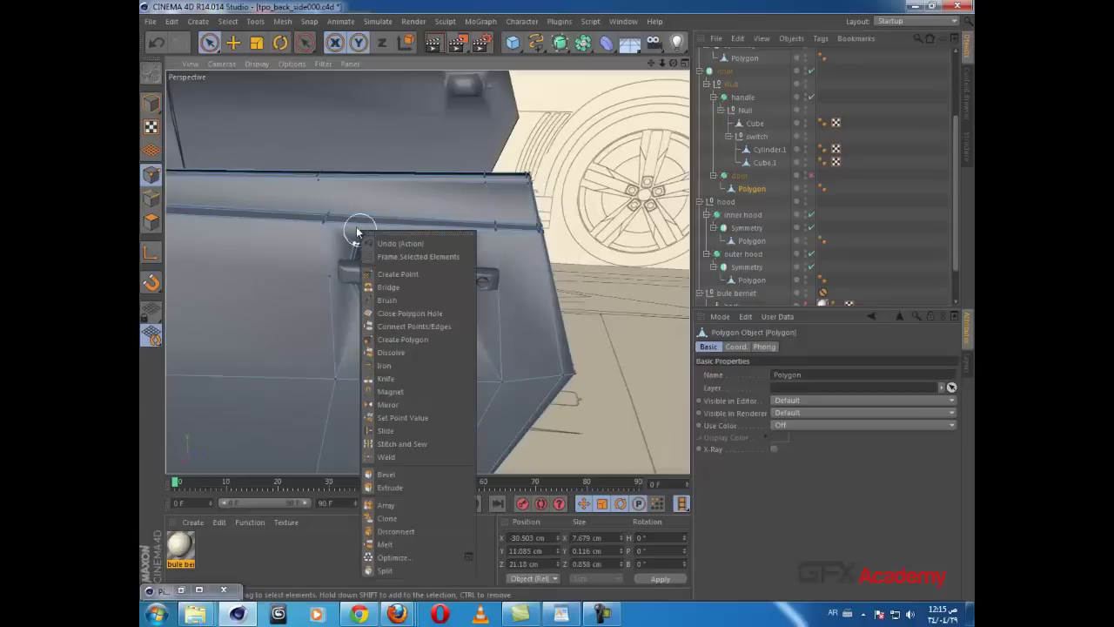
{"action": "left_click", "coordinate": [253, 212]}
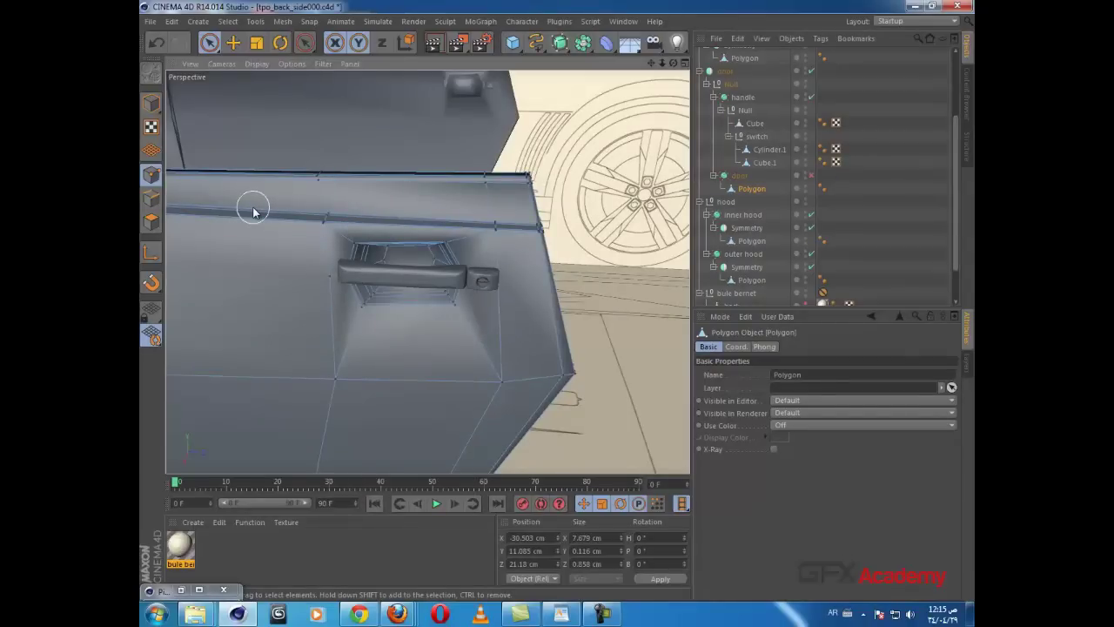
Step: Detach the selection commands as a floating palette and activate the Path Selection tool
{"action": "key", "text": "v"}
{"action": "mouse_move", "coordinate": [291, 212]}
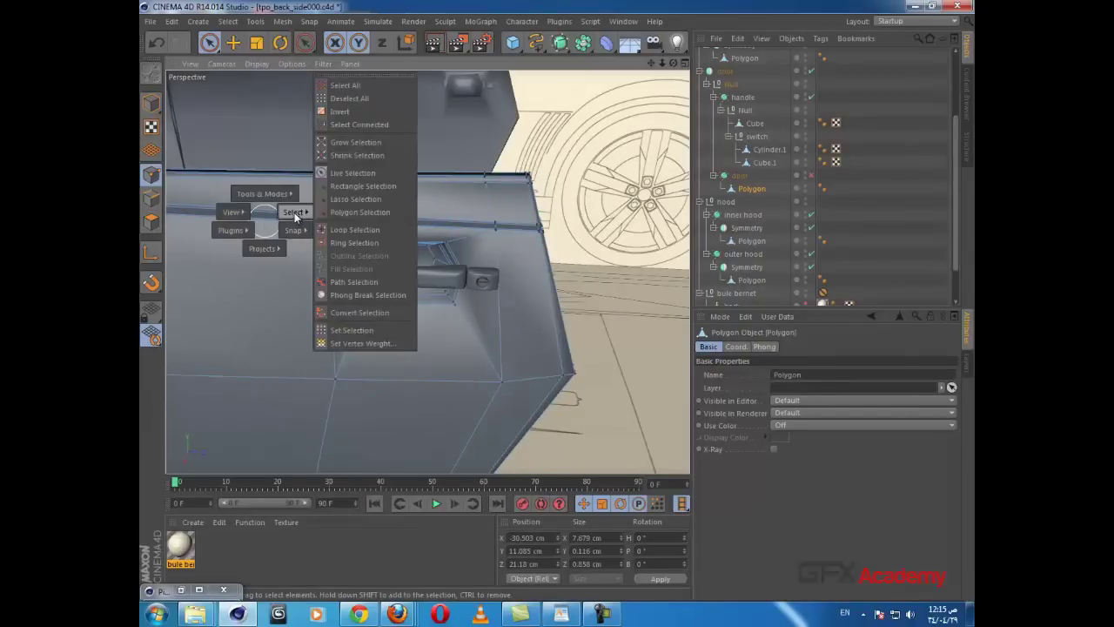
{"action": "left_click", "coordinate": [352, 76]}
{"action": "left_click_drag", "start_coordinate": [355, 71], "coordinate": [239, 323]}
{"action": "left_click", "coordinate": [236, 525]}
Step: Path-select the points along the door's rear edge, from the upper corner down to the lower corner
{"action": "scroll", "coordinate": [548, 210], "scroll_direction": "up", "scroll_amount": 4}
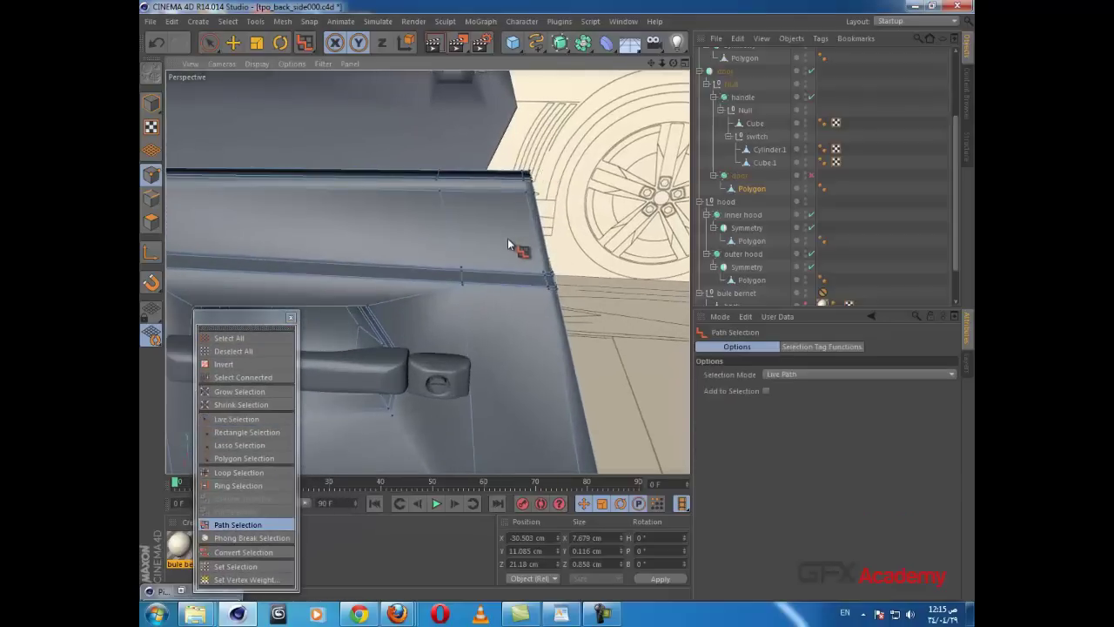
{"action": "left_click_drag", "start_coordinate": [507, 237], "coordinate": [406, 237], "text": "alt"}
{"action": "left_click_drag", "start_coordinate": [498, 215], "coordinate": [617, 349], "text": "alt"}
{"action": "left_click_drag", "start_coordinate": [581, 307], "coordinate": [566, 362], "text": "alt"}
{"action": "left_click_drag", "start_coordinate": [546, 248], "coordinate": [484, 291], "text": "alt"}
{"action": "scroll", "coordinate": [484, 291], "scroll_direction": "up", "scroll_amount": 3}
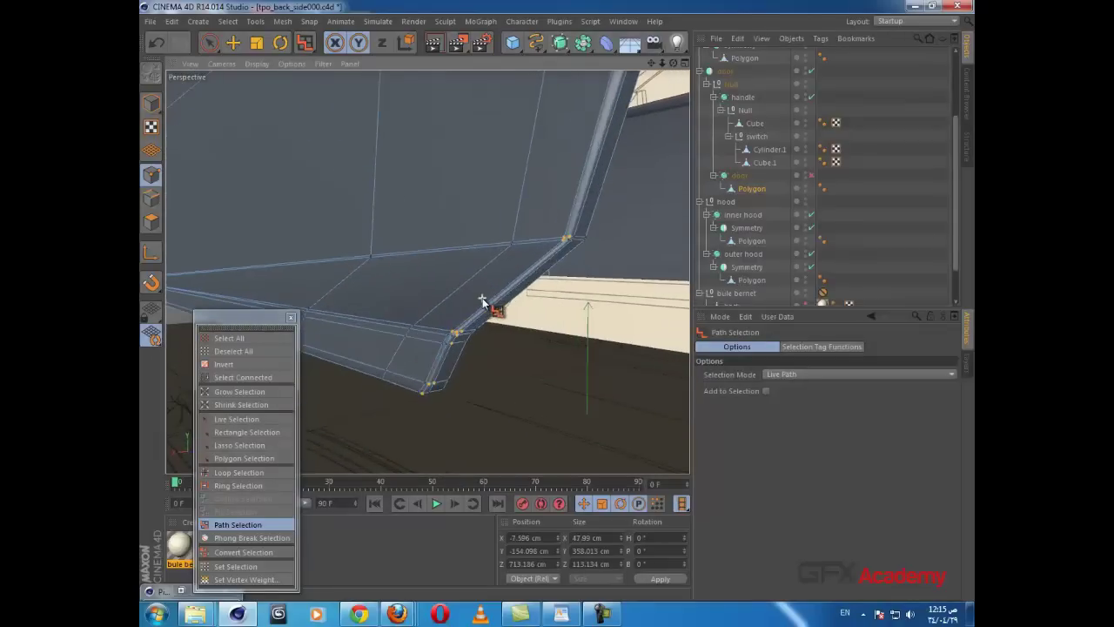
Step: Split the selected rear-edge points into a separate polygon object and move it out of the door group to the top of the hierarchy
{"action": "left_click", "coordinate": [209, 42]}
{"action": "scroll", "coordinate": [402, 251], "scroll_direction": "up", "scroll_amount": 2}
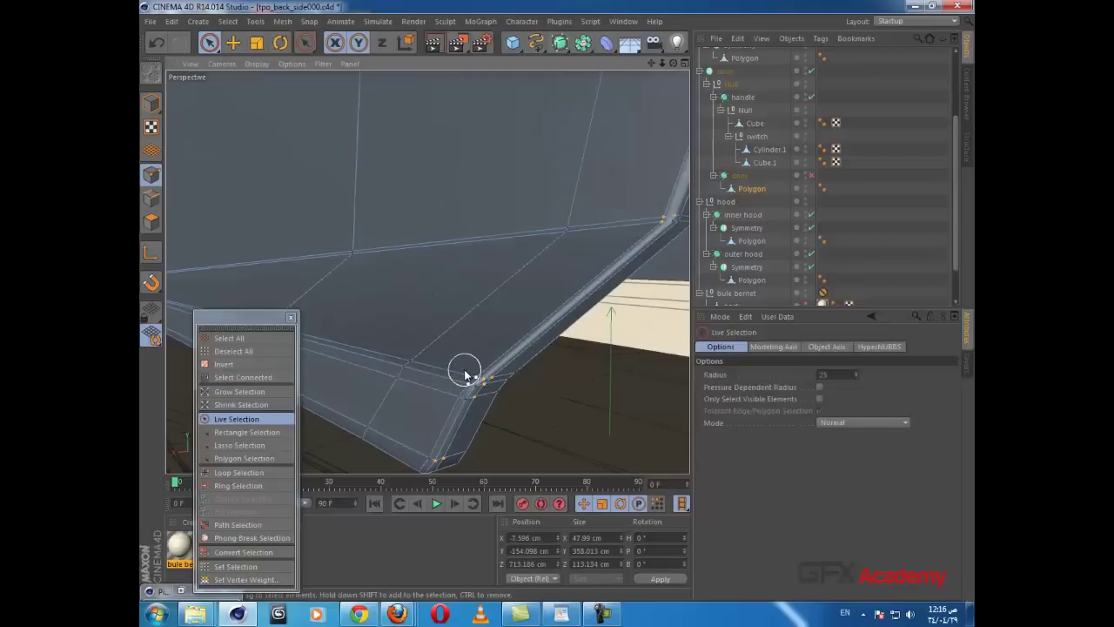
{"action": "right_click", "coordinate": [508, 188]}
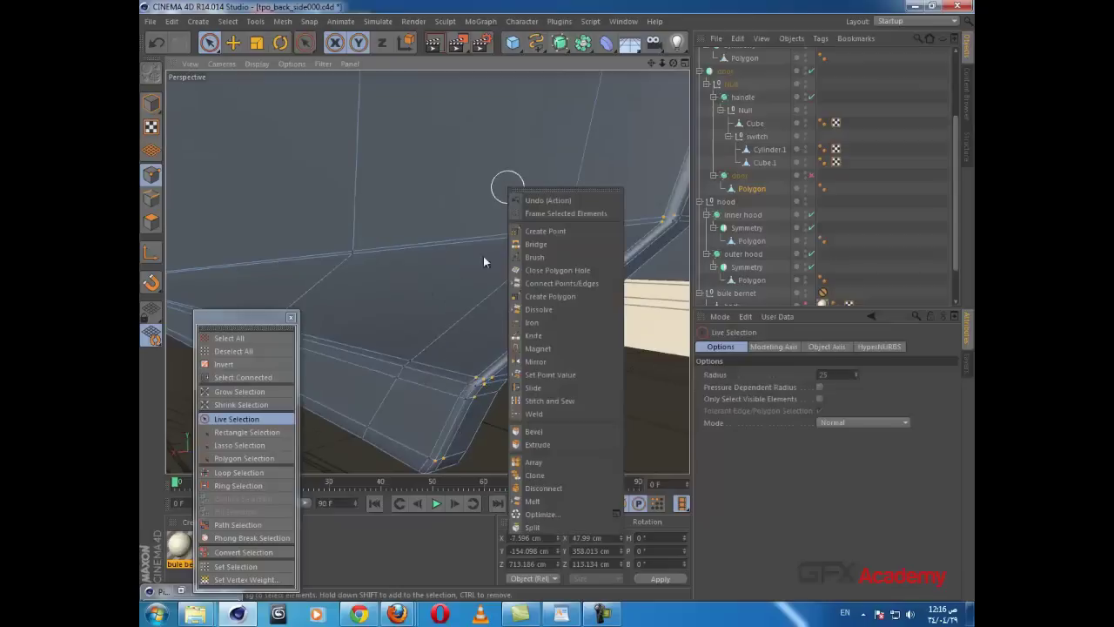
{"action": "left_click", "coordinate": [534, 530]}
{"action": "scroll", "coordinate": [568, 328], "scroll_direction": "down", "scroll_amount": 3}
{"action": "left_click_drag", "start_coordinate": [428, 270], "coordinate": [557, 270], "text": "alt"}
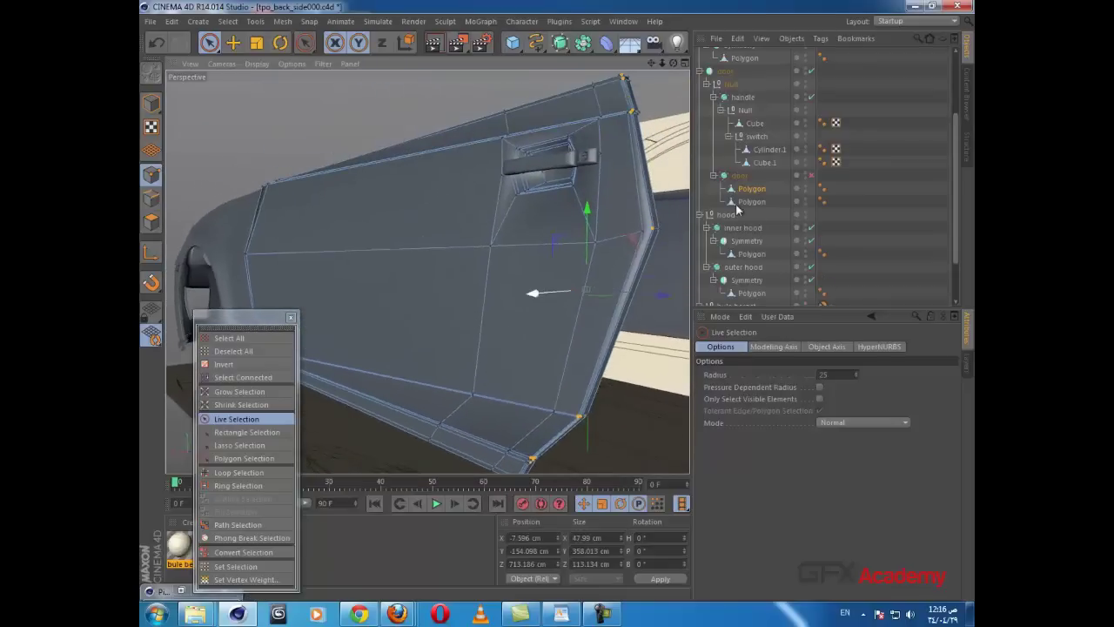
{"action": "left_click", "coordinate": [752, 201], "text": "ctrl"}
{"action": "left_click_drag", "start_coordinate": [754, 204], "coordinate": [724, 52]}
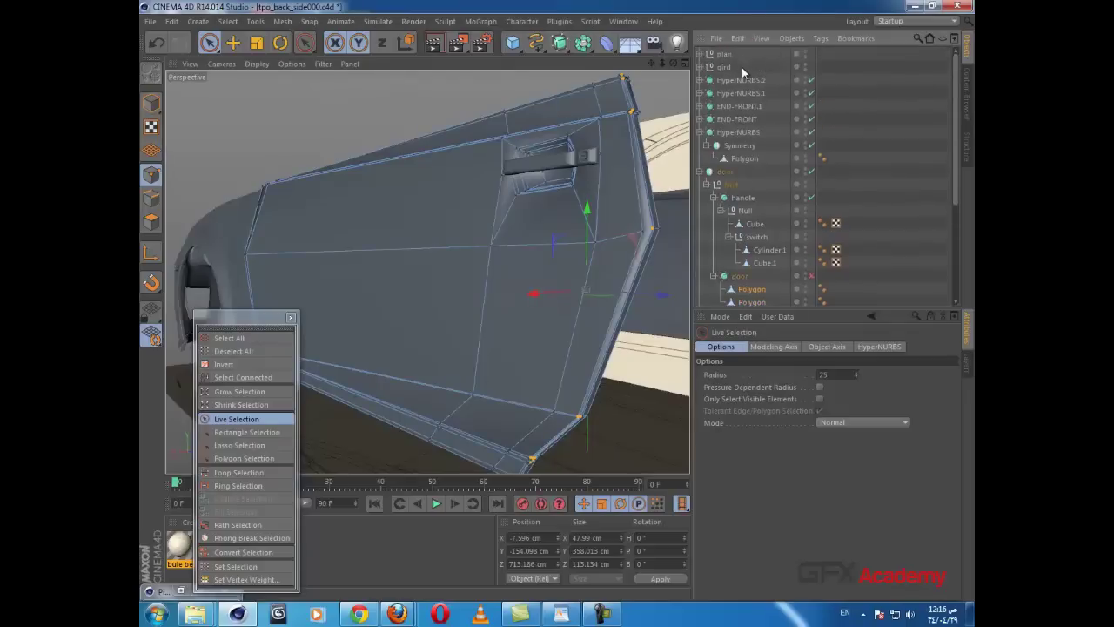
{"action": "left_click_drag", "start_coordinate": [754, 304], "coordinate": [751, 51]}
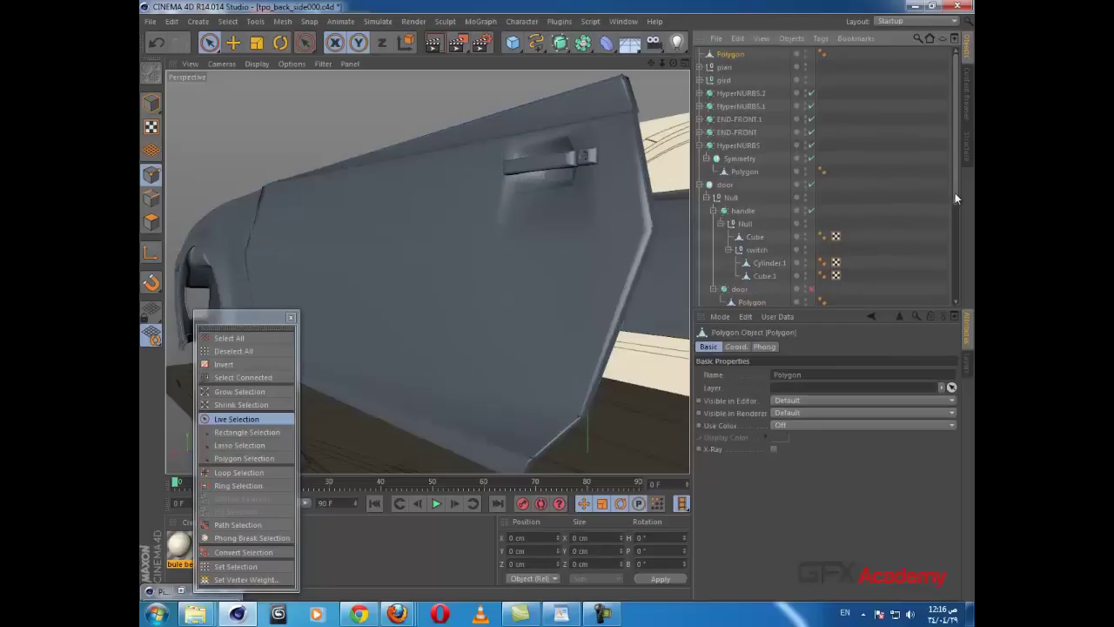
Step: Temporarily hide the door to inspect the split-off points, and restore the door's visibility
{"action": "left_click_drag", "start_coordinate": [955, 193], "coordinate": [958, 265]}
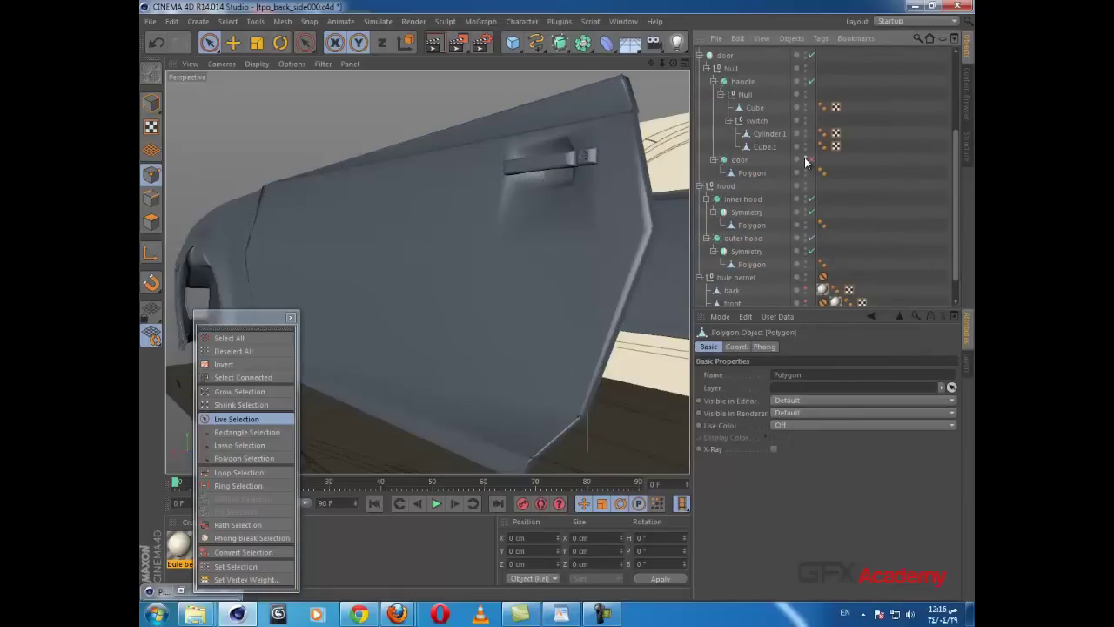
{"action": "left_click", "coordinate": [805, 159]}
{"action": "left_click_drag", "start_coordinate": [468, 245], "coordinate": [508, 237], "text": "alt"}
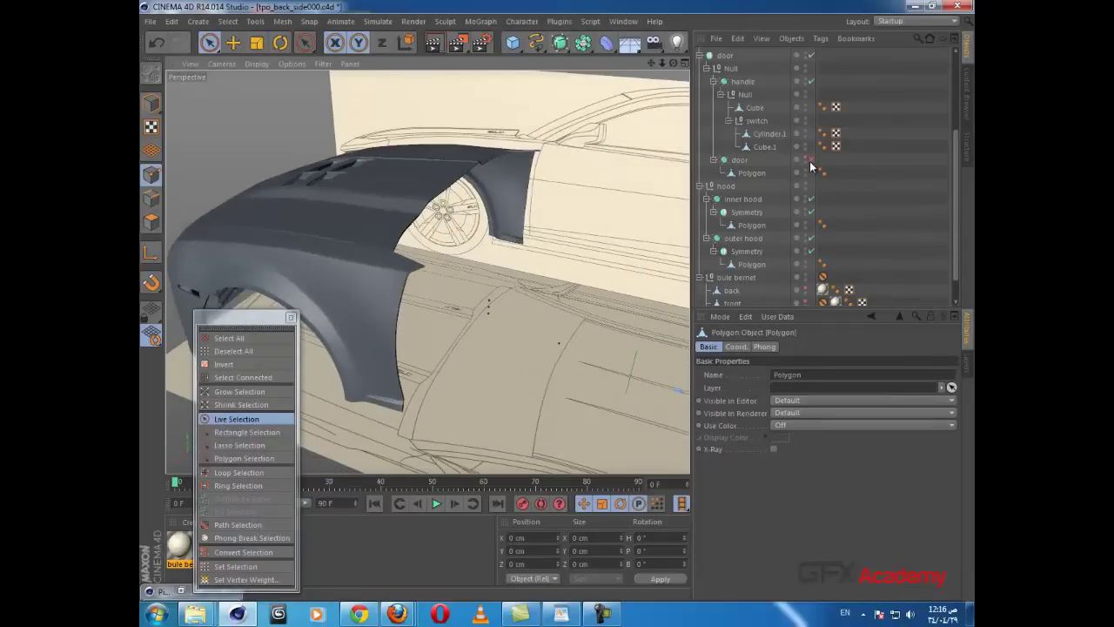
{"action": "left_click", "coordinate": [806, 158]}
{"action": "left_click_drag", "start_coordinate": [630, 258], "coordinate": [499, 346], "text": "alt"}
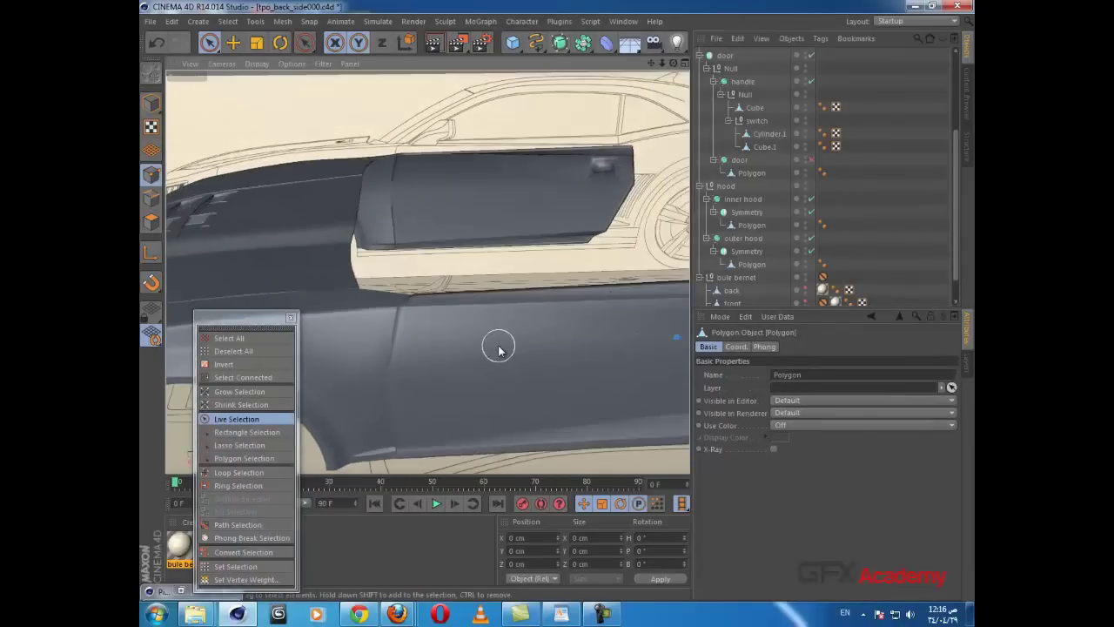
Step: Maximize the Right view over the door and front fender, move the selection palette aside, and hide the hood group
{"action": "middle_click", "coordinate": [499, 345]}
{"action": "left_click_drag", "start_coordinate": [275, 320], "coordinate": [262, 491]}
{"action": "middle_click", "coordinate": [287, 377]}
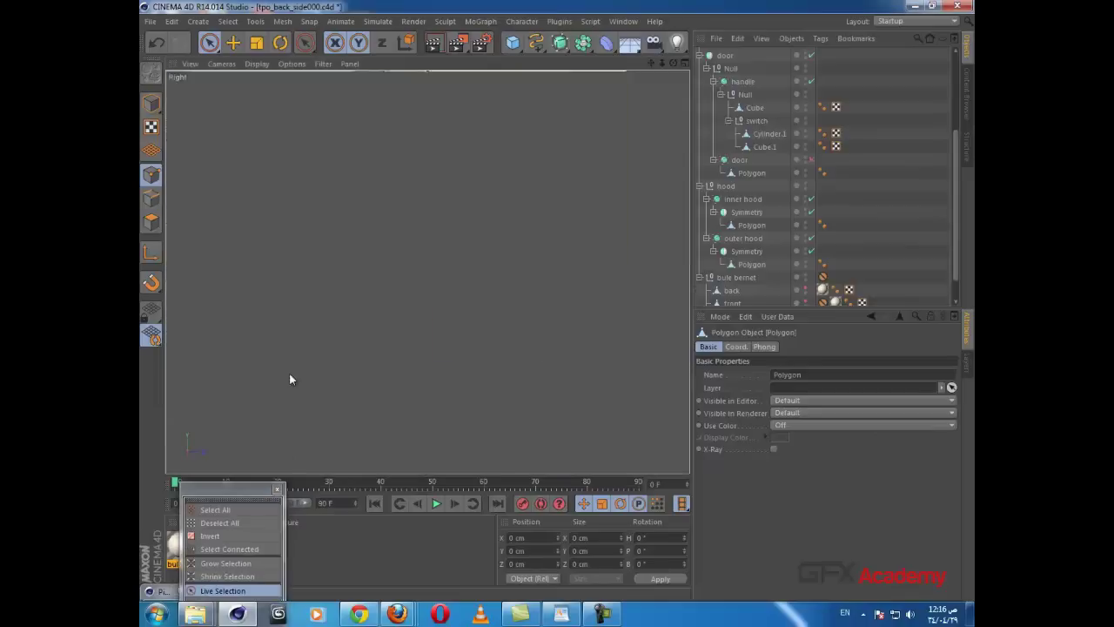
{"action": "middle_click_drag", "start_coordinate": [304, 254], "coordinate": [570, 327], "text": "alt"}
{"action": "right_click_drag", "start_coordinate": [570, 327], "coordinate": [466, 318], "text": "alt"}
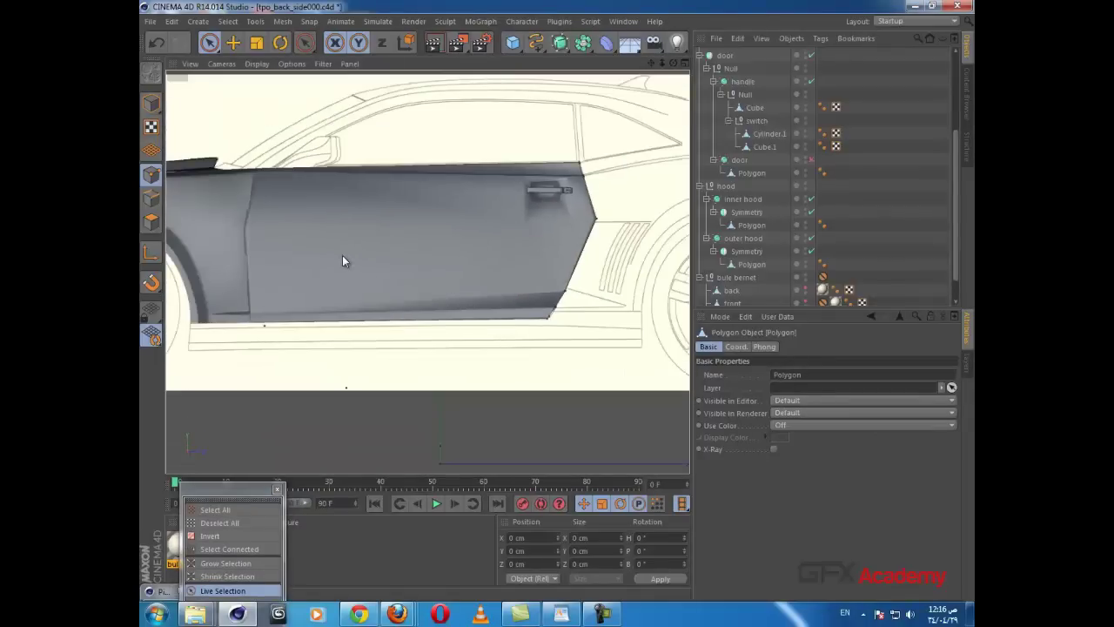
{"action": "middle_click_drag", "start_coordinate": [342, 256], "coordinate": [466, 341], "text": "alt"}
{"action": "scroll", "coordinate": [466, 346], "scroll_direction": "up", "scroll_amount": 2}
{"action": "left_click", "coordinate": [750, 263]}
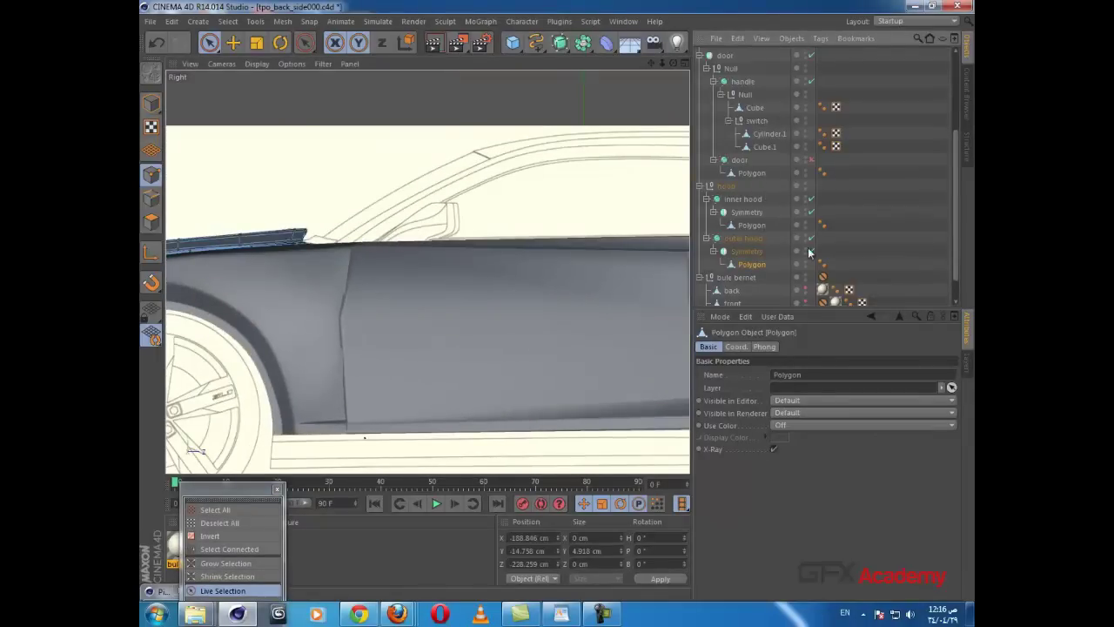
{"action": "left_click", "coordinate": [806, 188]}
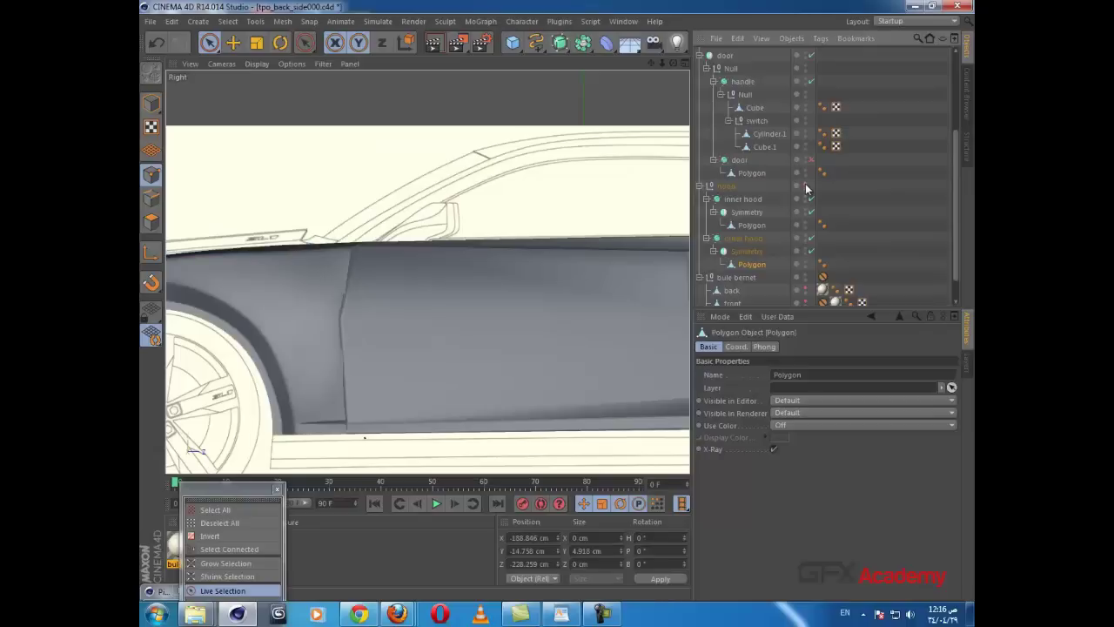
Step: Duplicate the points at the door's front upper corner and place the copies just above it, near the windshield pillar base
{"action": "scroll", "coordinate": [408, 309], "scroll_direction": "up", "scroll_amount": 2}
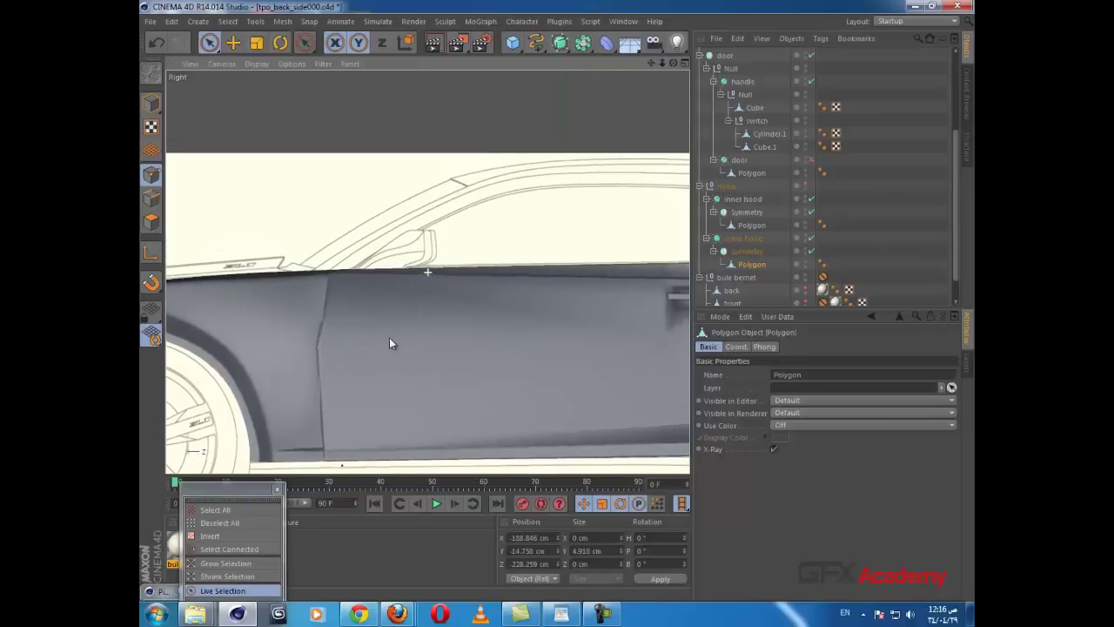
{"action": "left_click", "coordinate": [779, 171]}
{"action": "scroll", "coordinate": [344, 304], "scroll_direction": "up", "scroll_amount": 5}
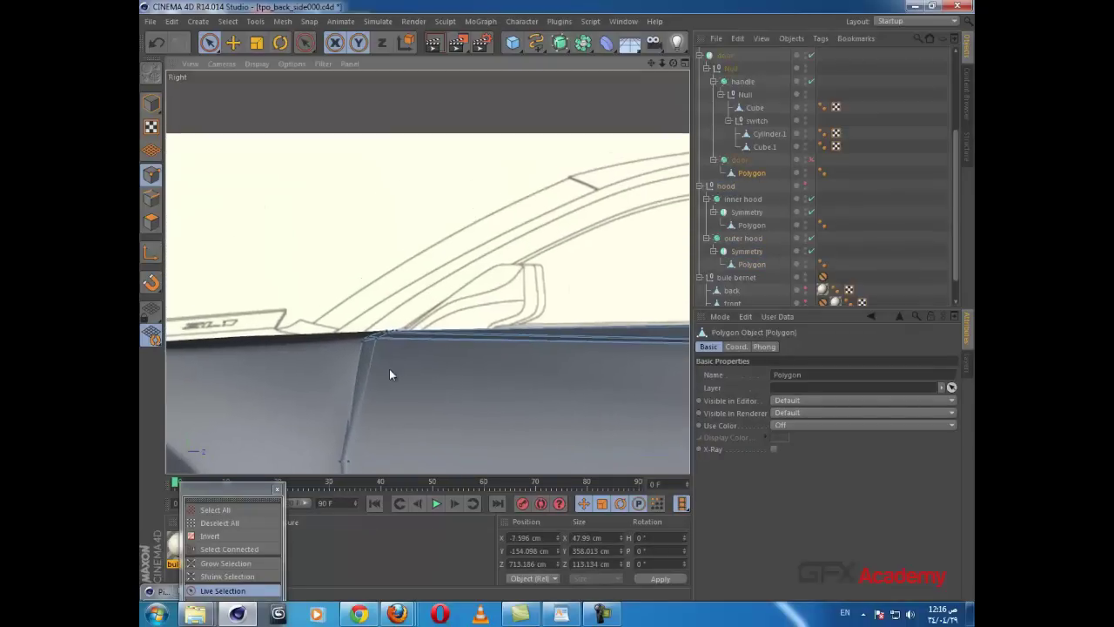
{"action": "scroll", "coordinate": [388, 361], "scroll_direction": "up", "scroll_amount": 5}
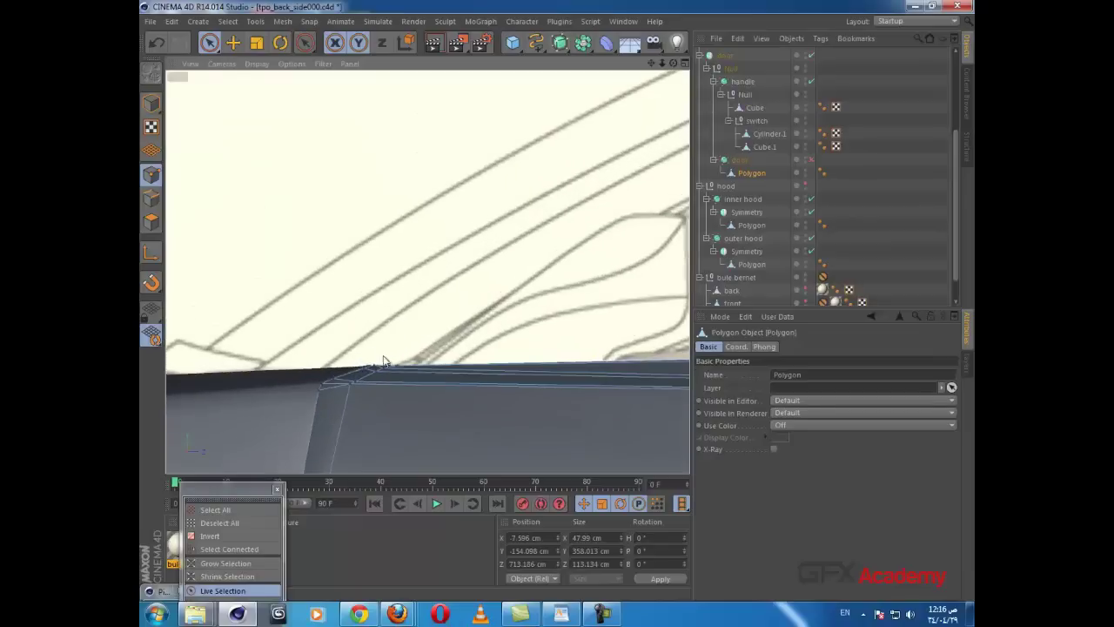
{"action": "scroll", "coordinate": [398, 361], "scroll_direction": "up", "scroll_amount": 2}
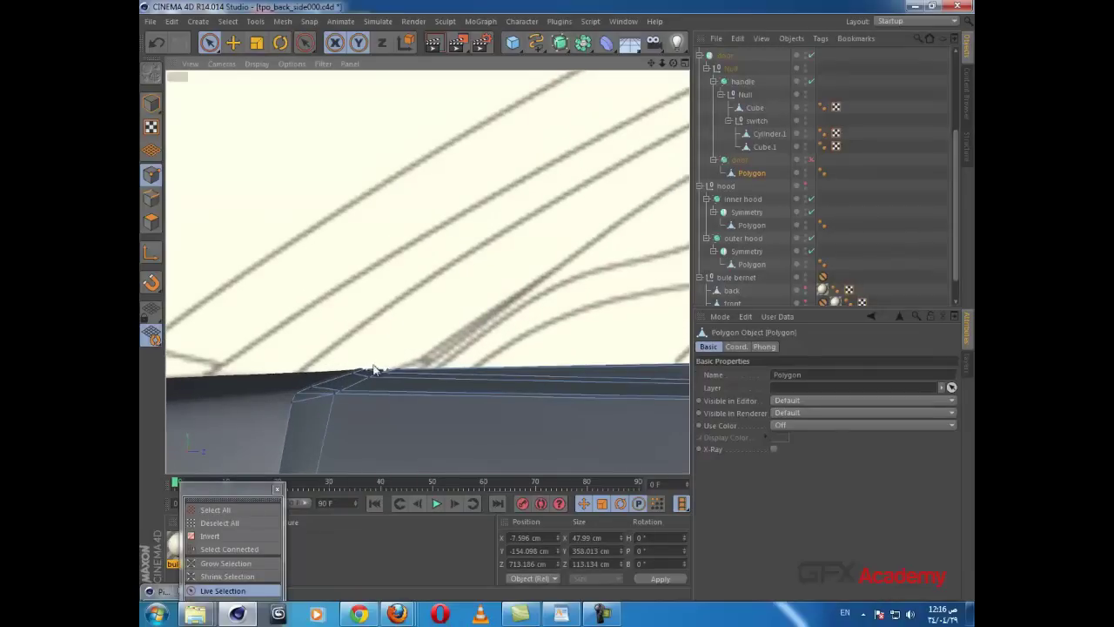
{"action": "left_click", "coordinate": [368, 372]}
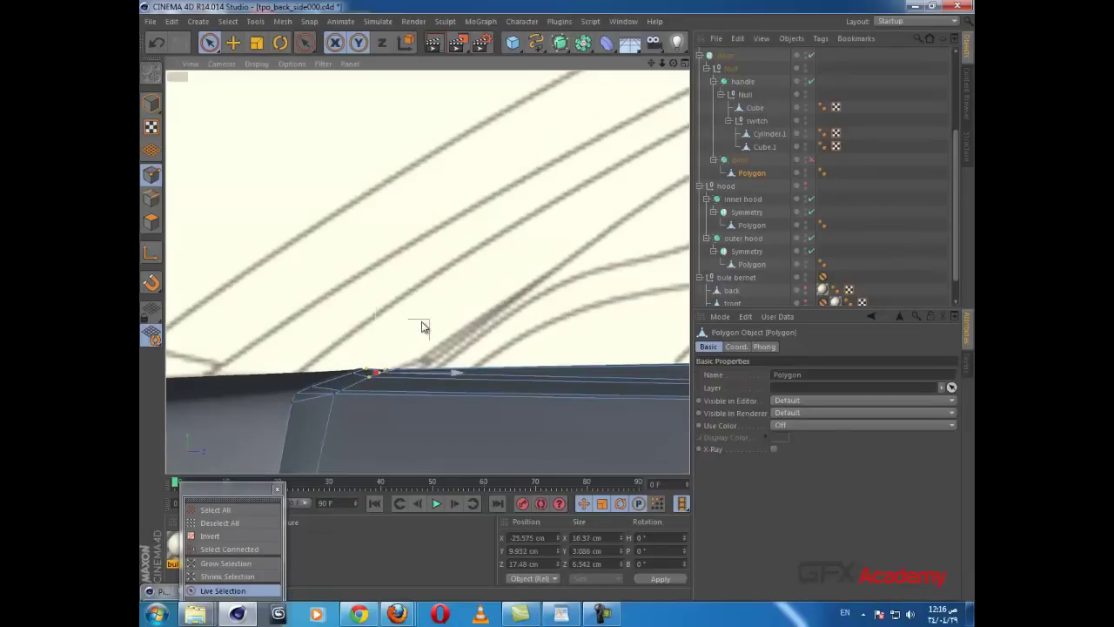
{"action": "left_click_drag", "start_coordinate": [419, 320], "coordinate": [397, 292]}
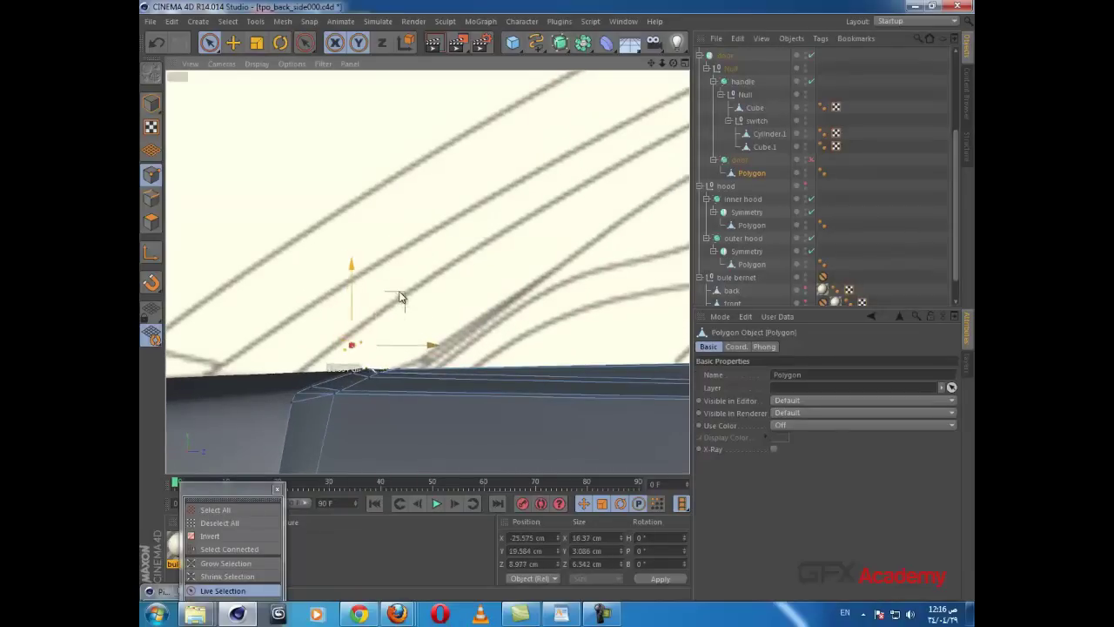
Step: Move the surplus copied points away from the door corner and select the remaining copies above it
{"action": "scroll", "coordinate": [389, 342], "scroll_direction": "up", "scroll_amount": 2}
{"action": "left_click", "coordinate": [343, 358]}
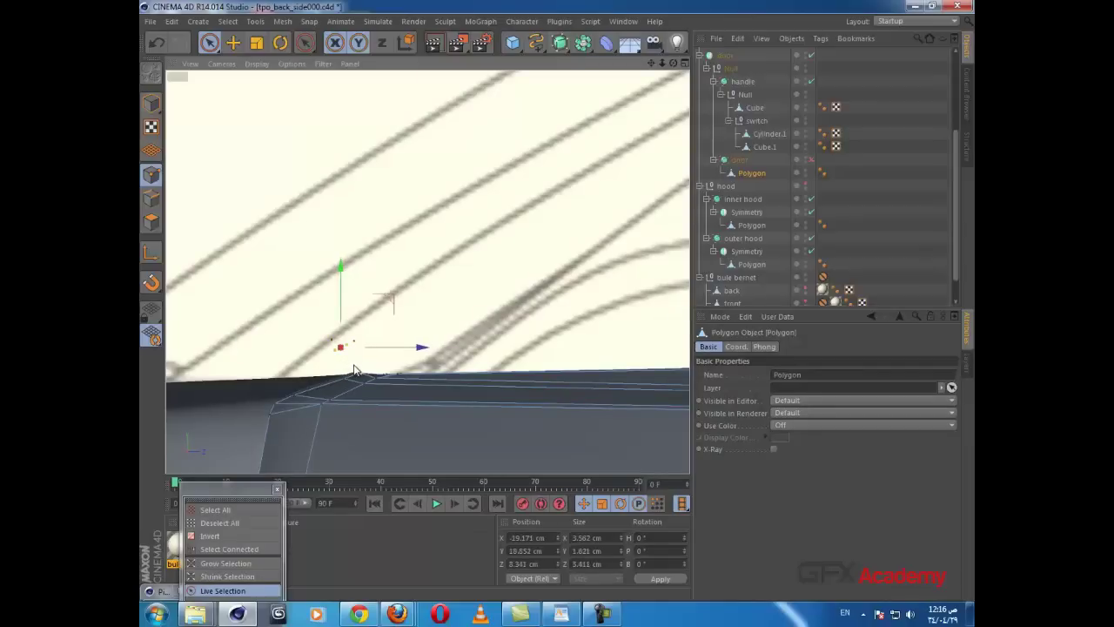
{"action": "mouse_move", "coordinate": [355, 370]}
{"action": "left_mouse_down"}
{"action": "mouse_move", "coordinate": [363, 351]}
{"action": "mouse_move", "coordinate": [427, 343]}
{"action": "mouse_move", "coordinate": [552, 366]}
{"action": "left_mouse_up"}
{"action": "left_click", "coordinate": [335, 343]}
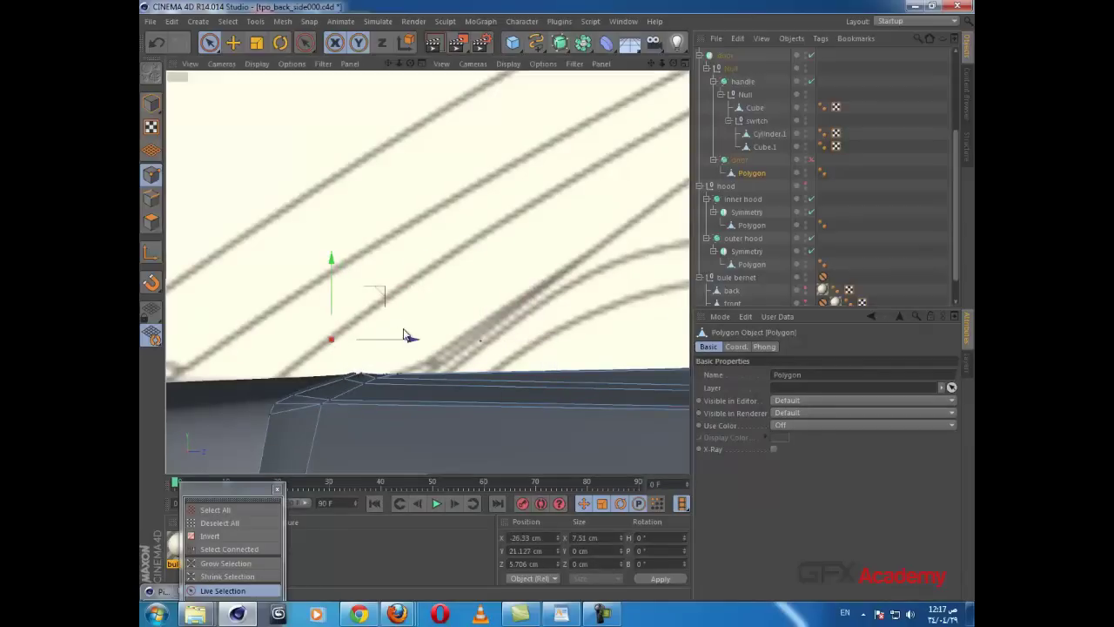
Step: Return to the four-view layout, show the front blueprint, and frame the selected points in the Front view
{"action": "middle_click", "coordinate": [405, 336]}
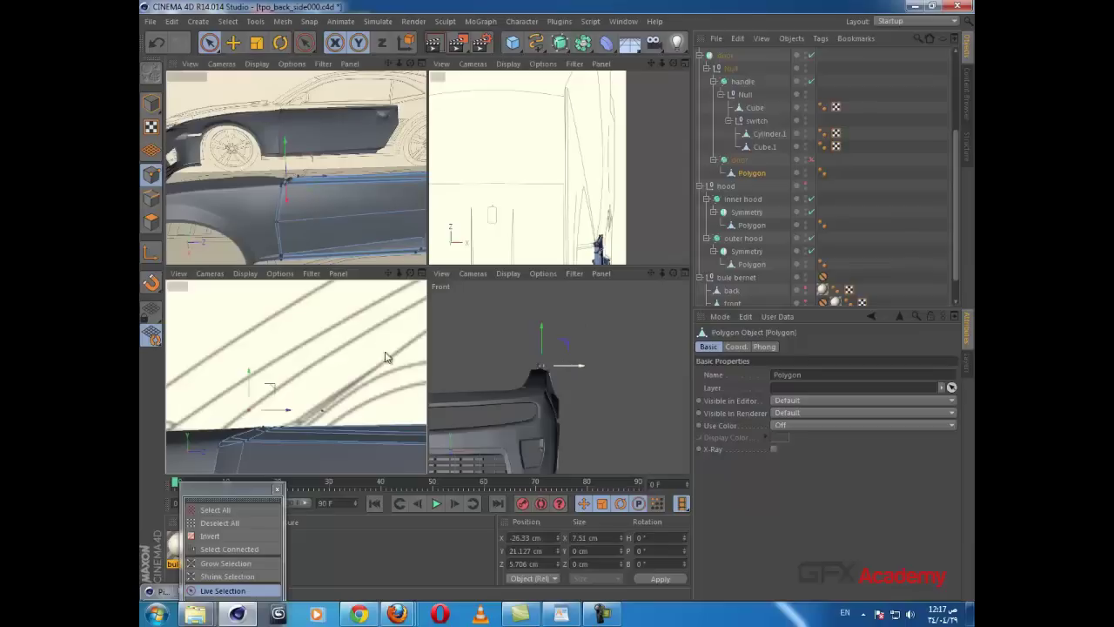
{"action": "scroll", "coordinate": [540, 374], "scroll_direction": "up", "scroll_amount": 2}
{"action": "scroll", "coordinate": [592, 366], "scroll_direction": "down", "scroll_amount": 3}
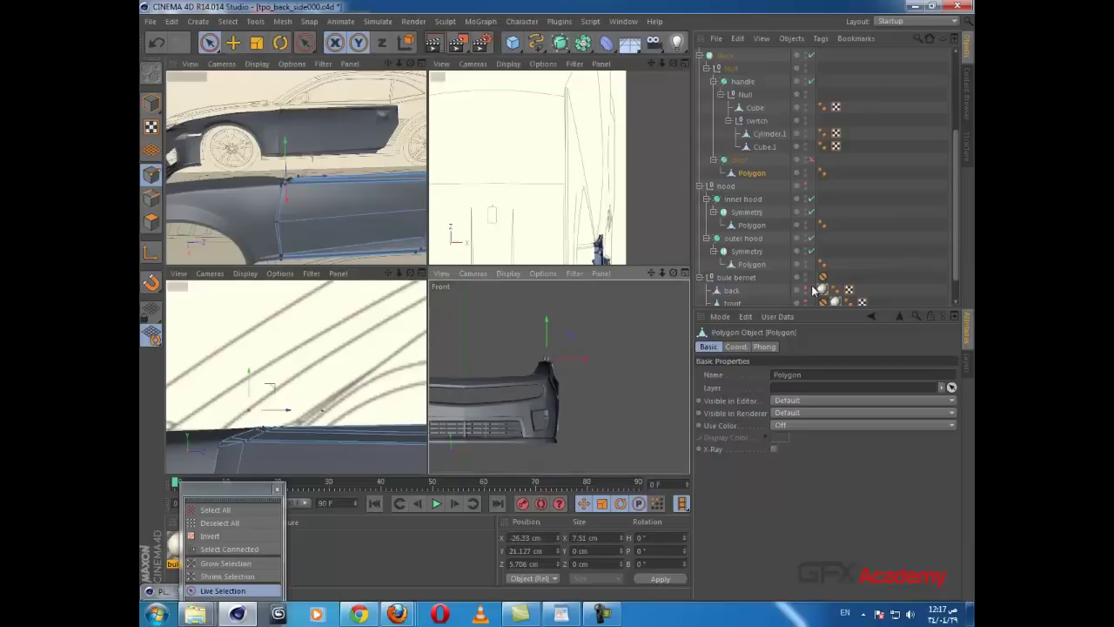
{"action": "scroll", "coordinate": [601, 366], "scroll_direction": "up", "scroll_amount": 4}
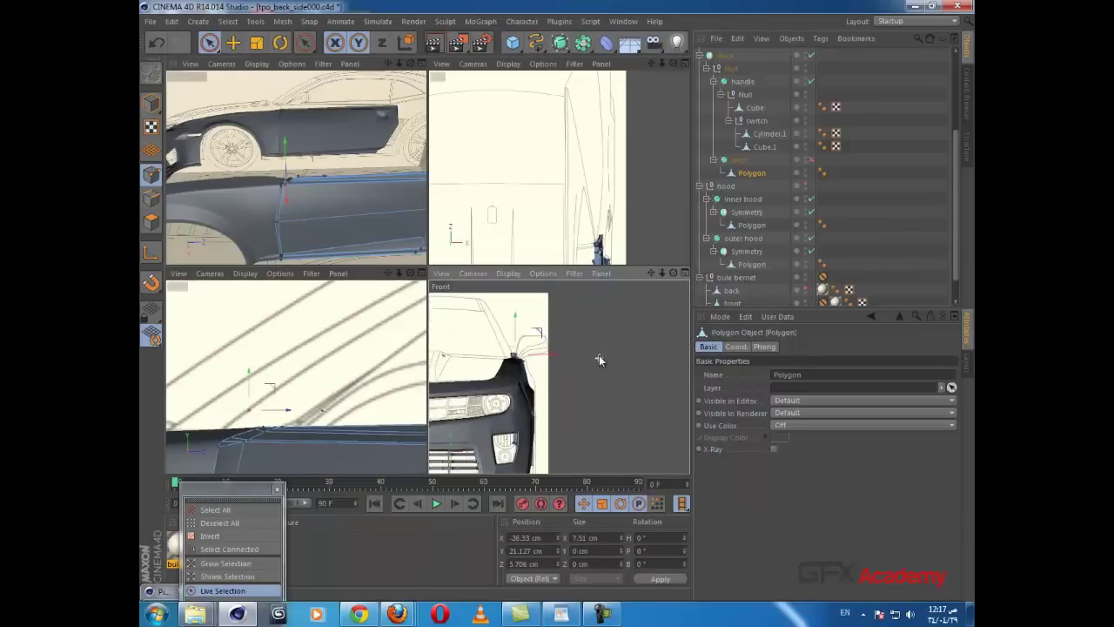
{"action": "scroll", "coordinate": [574, 361], "scroll_direction": "up", "scroll_amount": 5}
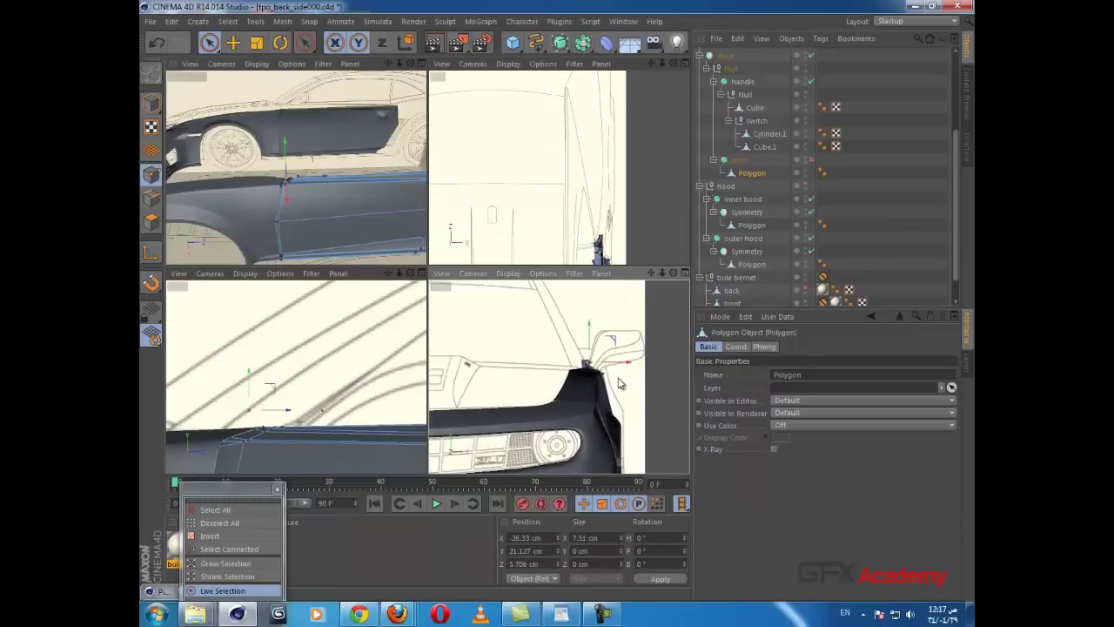
{"action": "scroll", "coordinate": [564, 351], "scroll_direction": "up", "scroll_amount": 5}
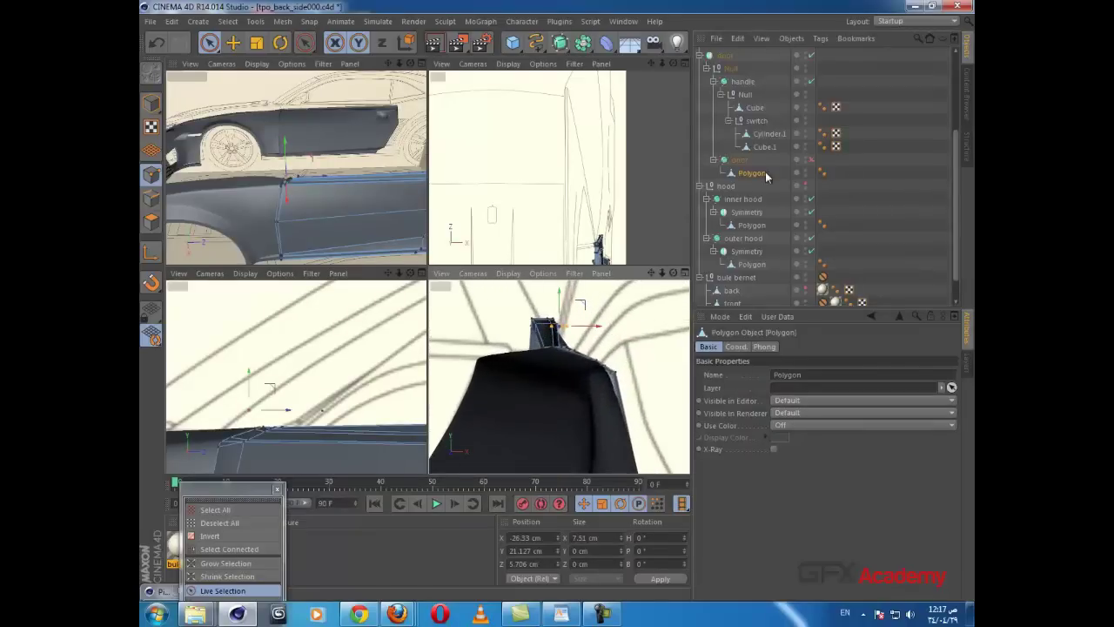
{"action": "left_click", "coordinate": [809, 161]}
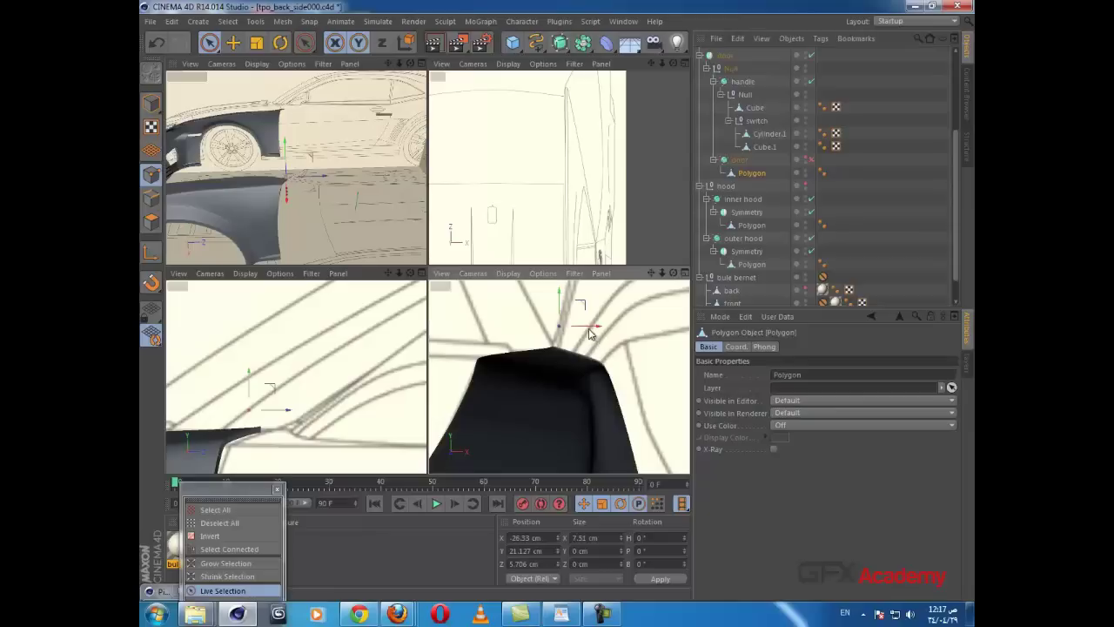
{"action": "key", "text": "ctrl+z"}
{"action": "key", "text": "ctrl+z"}
{"action": "left_click", "coordinate": [156, 42]}
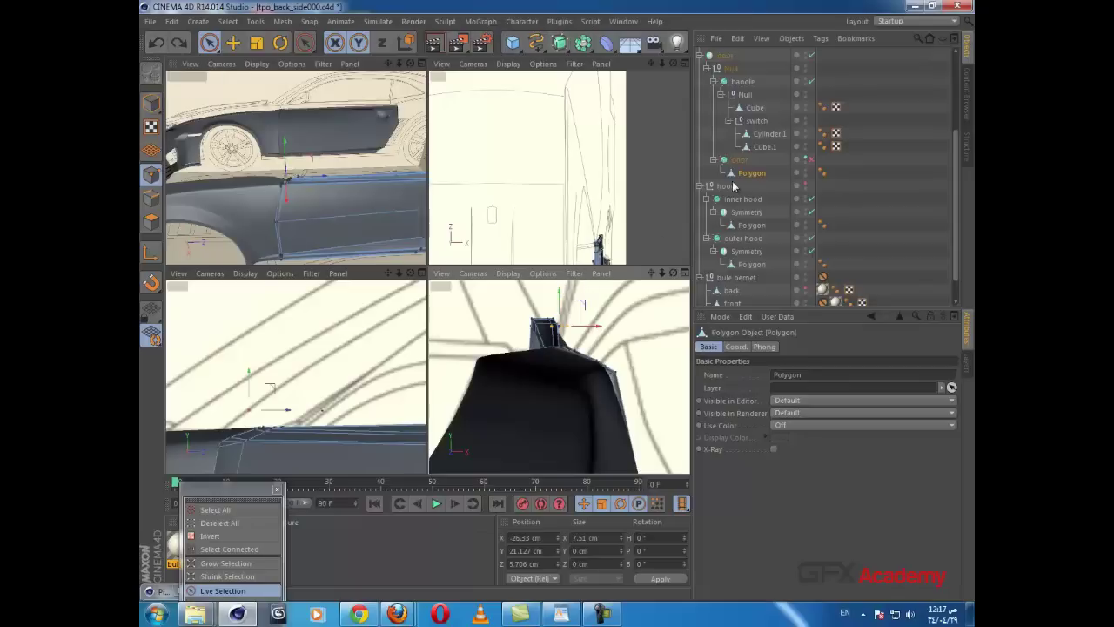
Step: Split the selected points into a separate polygon object and move it out of the door group to the top of the hierarchy
{"action": "right_click", "coordinate": [597, 313]}
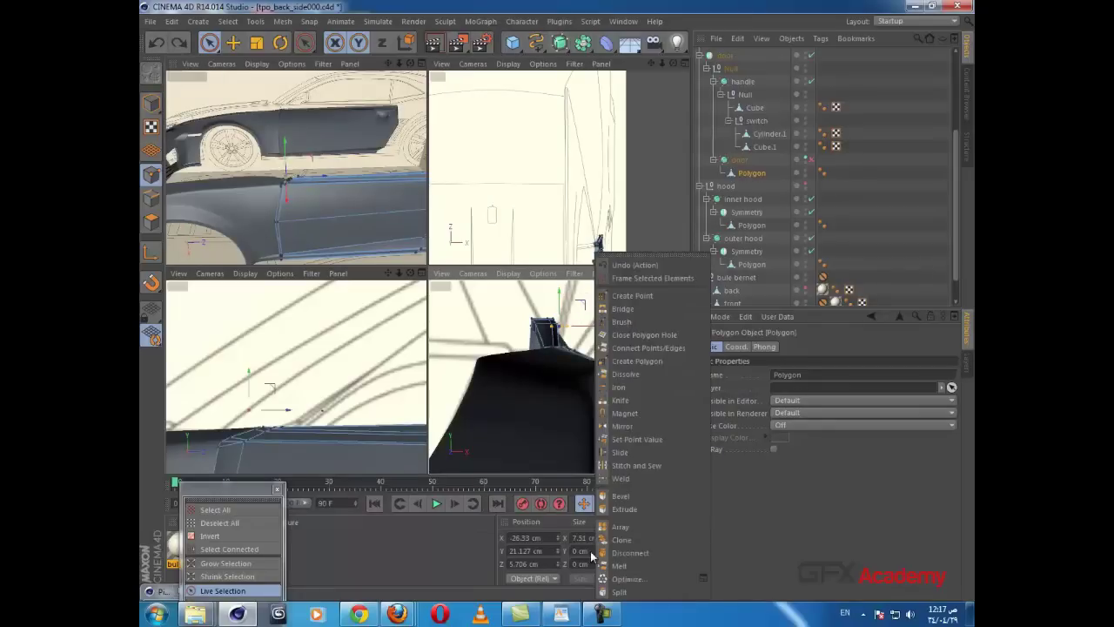
{"action": "left_click", "coordinate": [637, 595]}
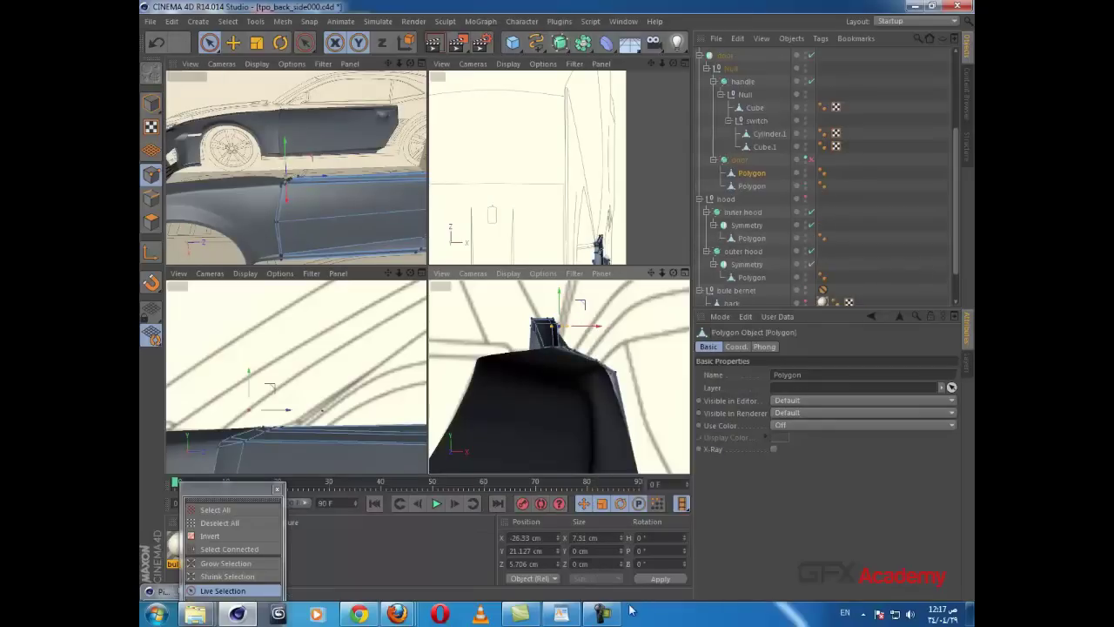
{"action": "left_click", "coordinate": [754, 187]}
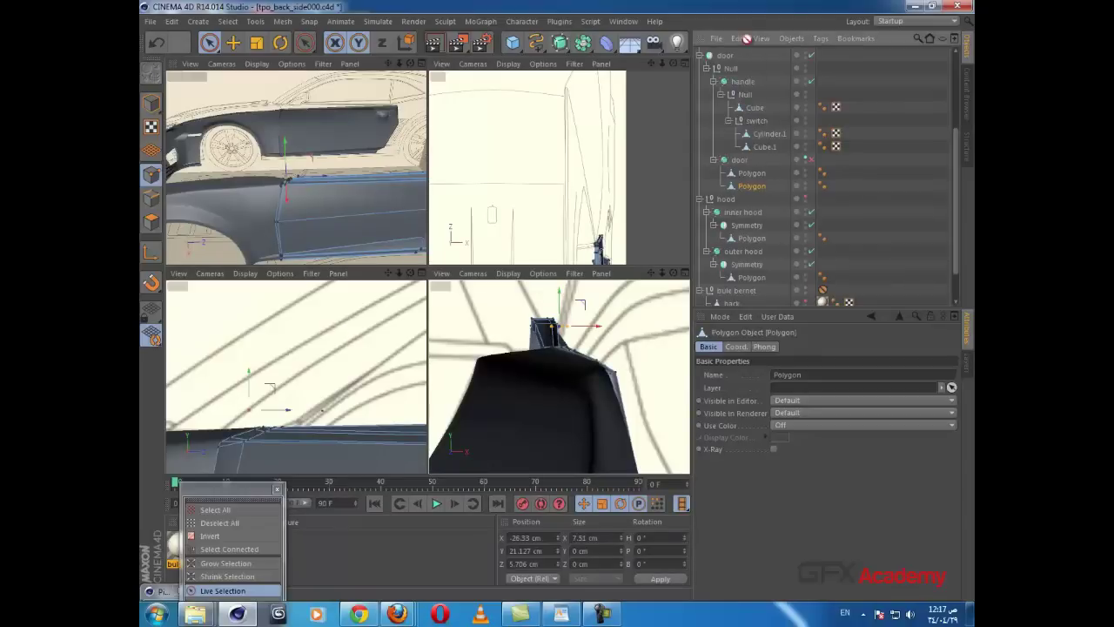
{"action": "scroll", "coordinate": [772, 52], "scroll_direction": "up", "scroll_amount": 5}
{"action": "left_click_drag", "start_coordinate": [735, 49], "coordinate": [730, 47]}
Step: Hide the door and delete the extra split-off point so that two points are left in the Front view
{"action": "scroll", "coordinate": [949, 207], "scroll_direction": "down", "scroll_amount": 4}
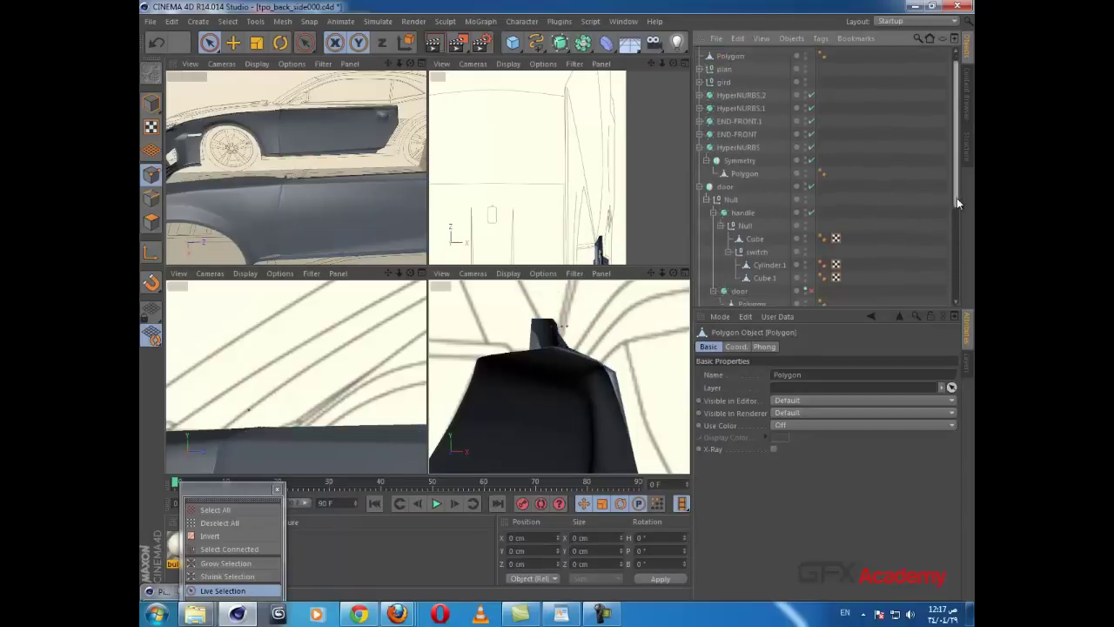
{"action": "left_click", "coordinate": [808, 210]}
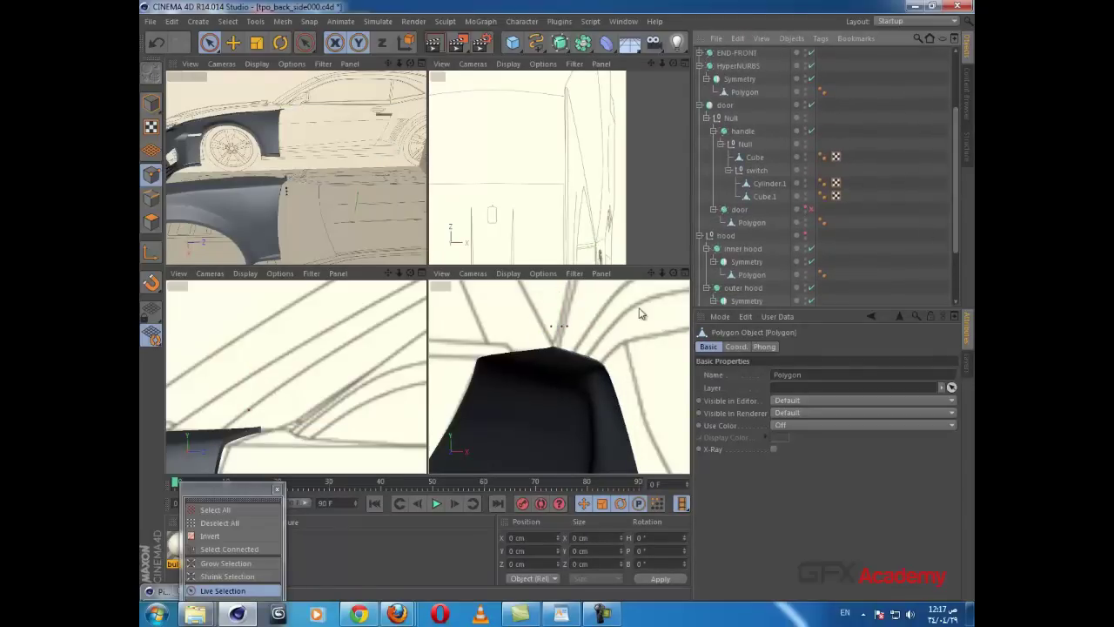
{"action": "scroll", "coordinate": [558, 335], "scroll_direction": "up", "scroll_amount": 2}
{"action": "left_click", "coordinate": [589, 321]}
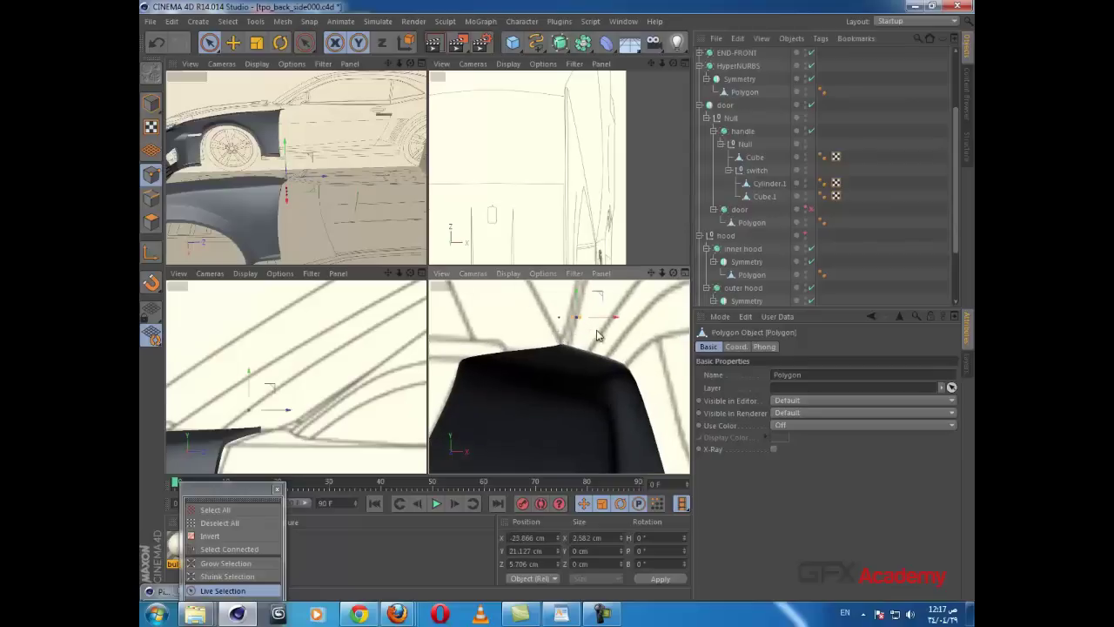
{"action": "left_click", "coordinate": [591, 324]}
{"action": "left_click", "coordinate": [590, 321]}
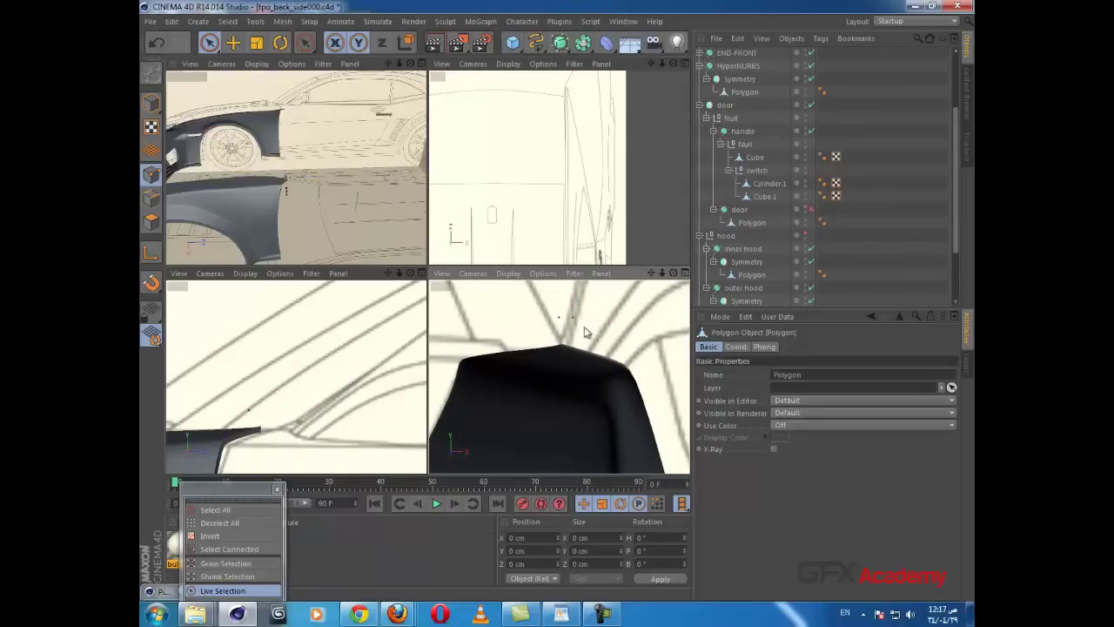
{"action": "scroll", "coordinate": [582, 332], "scroll_direction": "up", "scroll_amount": 1}
Step: In the Front view, move one point to about X -60.9 cm, Y 14.5 cm at the windshield base and the other to about X -35.2 cm
{"action": "middle_click_drag", "start_coordinate": [564, 337], "coordinate": [583, 399], "text": "alt"}
{"action": "left_click", "coordinate": [601, 372]}
{"action": "left_click_drag", "start_coordinate": [631, 376], "coordinate": [541, 381]}
{"action": "left_click_drag", "start_coordinate": [517, 332], "coordinate": [515, 349]}
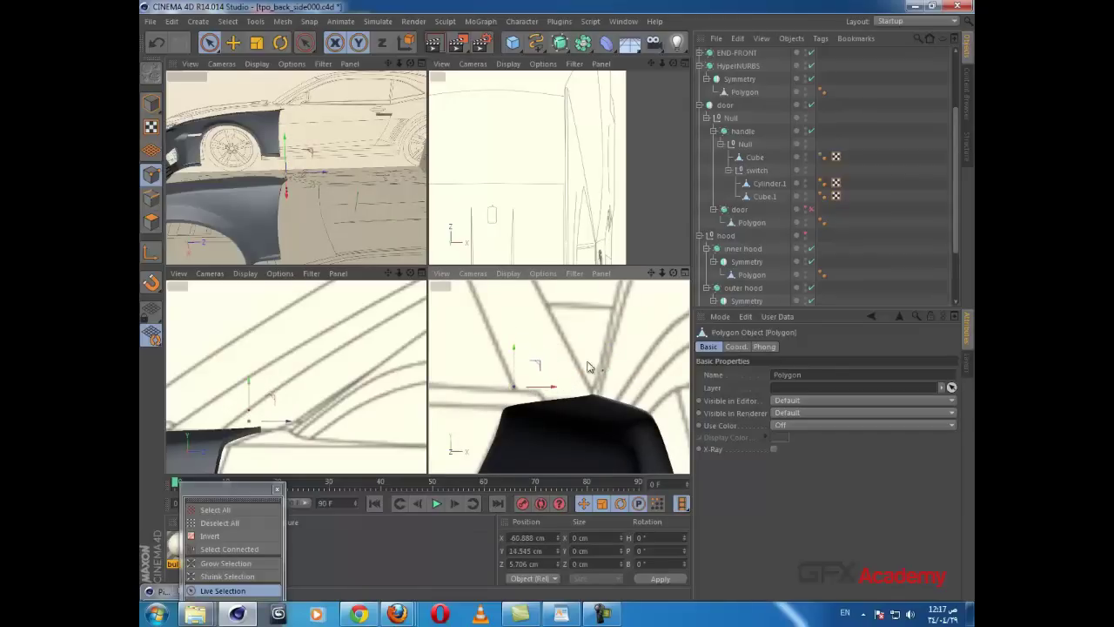
{"action": "left_click", "coordinate": [601, 370]}
{"action": "left_click_drag", "start_coordinate": [634, 374], "coordinate": [611, 375]}
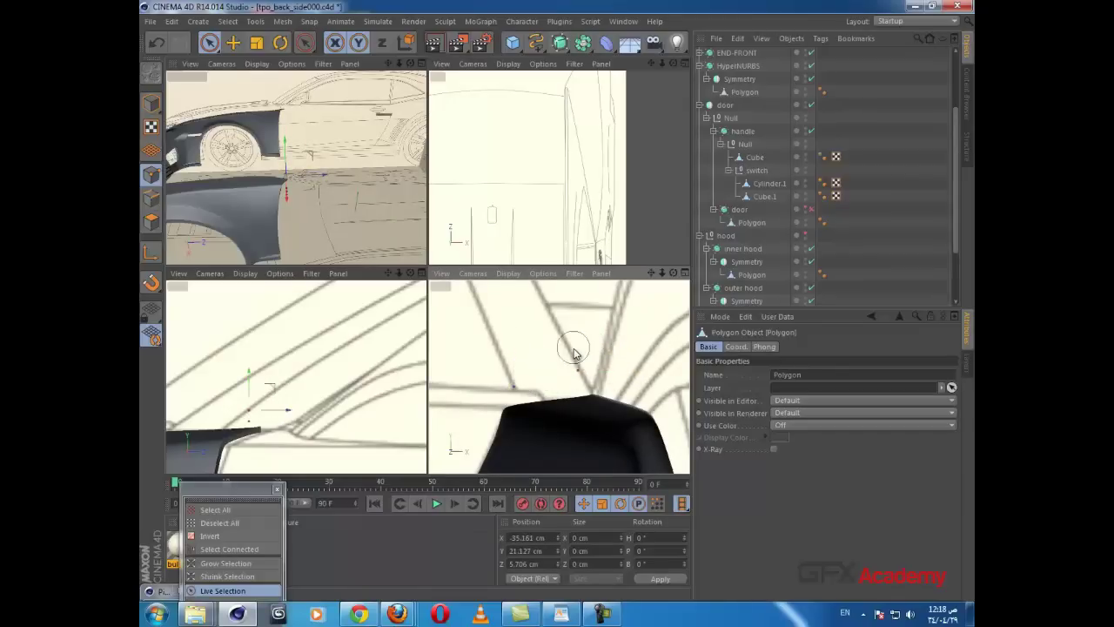
Step: In the Right view, move the point nearer the car's centre to the pillar base at about Y 13.3 cm, Z -37.4 cm
{"action": "left_click", "coordinate": [574, 348]}
{"action": "middle_click_drag", "start_coordinate": [252, 413], "coordinate": [263, 413], "text": "alt"}
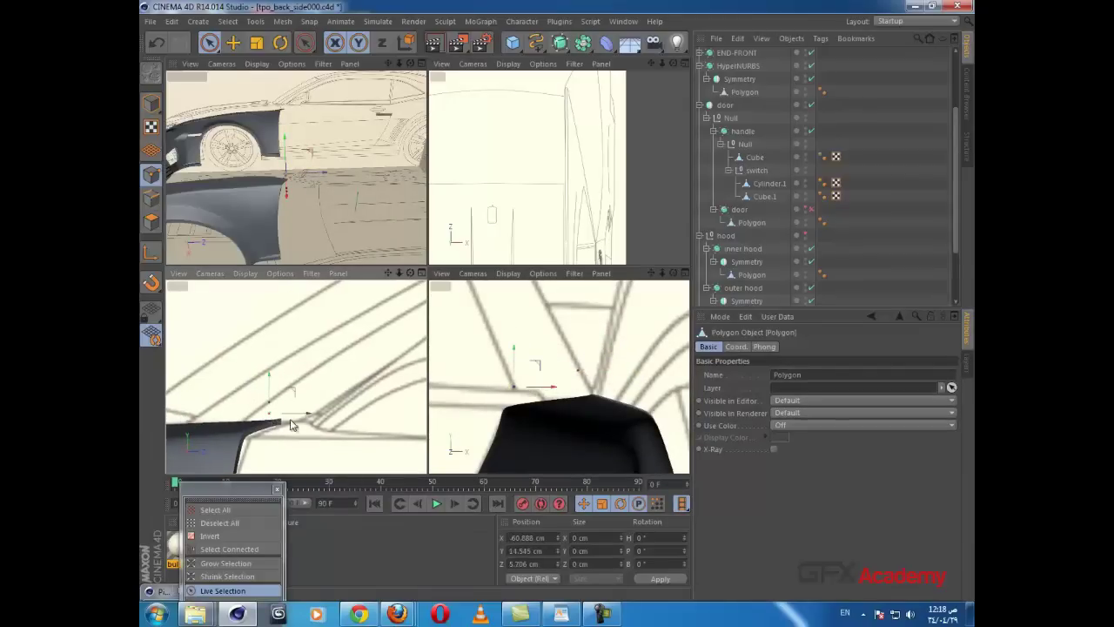
{"action": "left_click", "coordinate": [271, 415]}
{"action": "scroll", "coordinate": [334, 403], "scroll_direction": "down", "scroll_amount": 1}
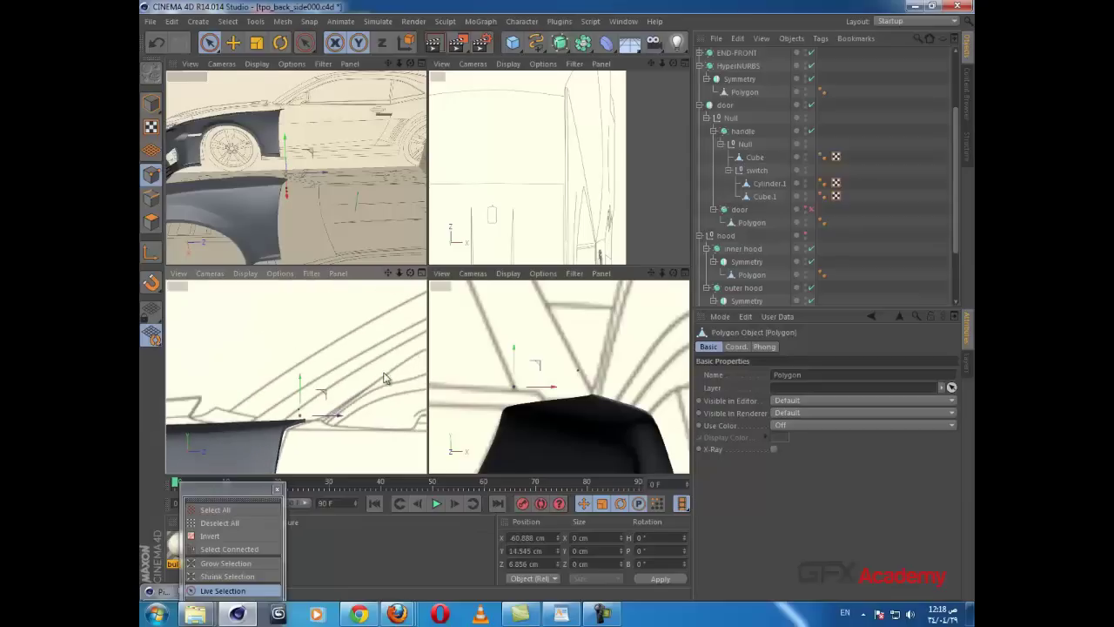
{"action": "mouse_move", "coordinate": [384, 375]}
{"action": "middle_mouse_down", "text": "alt"}
{"action": "mouse_move", "coordinate": [236, 433]}
{"action": "mouse_move", "coordinate": [390, 376]}
{"action": "middle_mouse_up", "text": "alt"}
{"action": "scroll", "coordinate": [268, 414], "scroll_direction": "down", "scroll_amount": 2}
{"action": "scroll", "coordinate": [329, 402], "scroll_direction": "up", "scroll_amount": 2}
{"action": "left_click_drag", "start_coordinate": [393, 389], "coordinate": [353, 392], "text": "alt"}
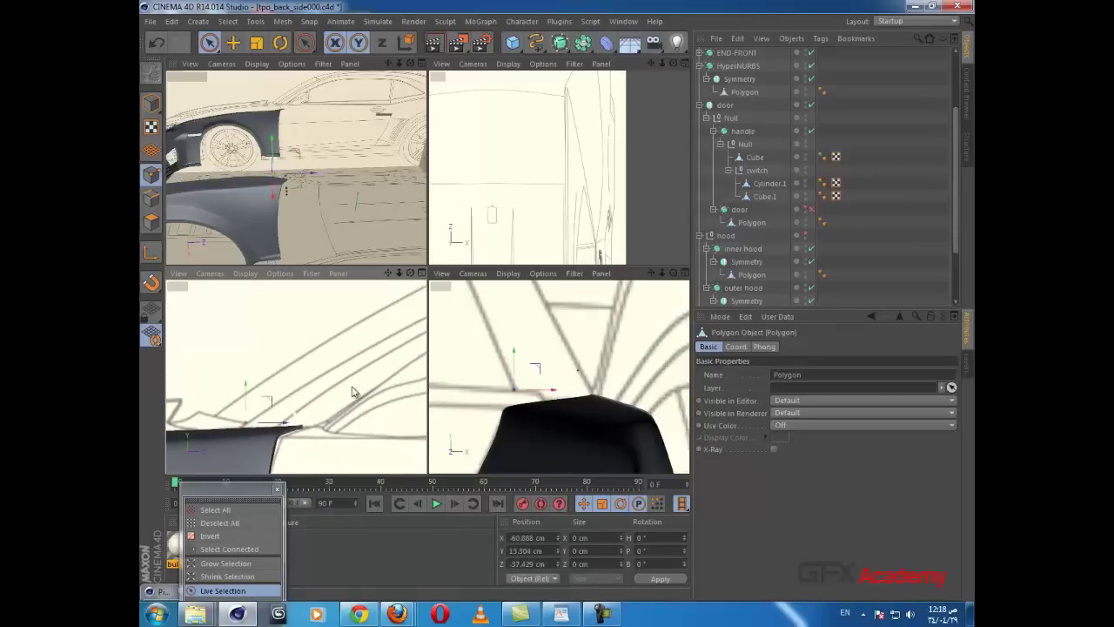
Step: Maximize the Right view and move the other point onto the inner pillar line at about Y 11.9 cm, Z -8.8 cm
{"action": "middle_click_drag", "start_coordinate": [353, 392], "coordinate": [471, 369], "text": "alt"}
{"action": "middle_click", "coordinate": [352, 386]}
{"action": "scroll", "coordinate": [385, 371], "scroll_direction": "down", "scroll_amount": 3}
{"action": "scroll", "coordinate": [437, 353], "scroll_direction": "down", "scroll_amount": 1}
{"action": "scroll", "coordinate": [473, 367], "scroll_direction": "up", "scroll_amount": 2}
{"action": "left_click", "coordinate": [457, 339]}
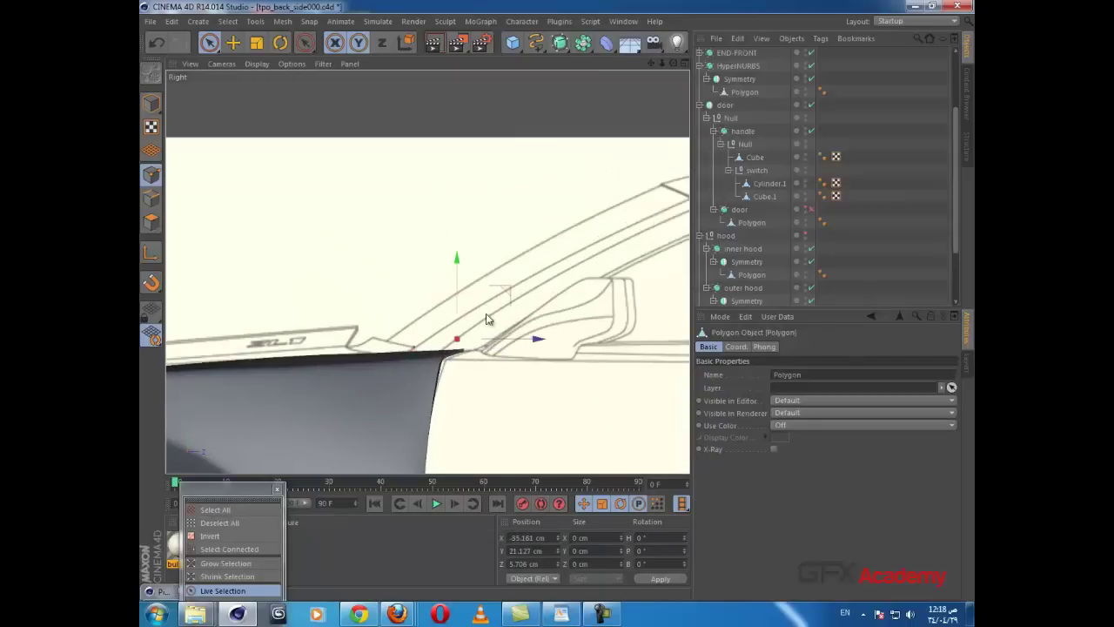
{"action": "left_click_drag", "start_coordinate": [509, 296], "coordinate": [495, 304]}
Step: Hide the front fender and lower the two points onto the blueprint's pillar base line, to about Y 8.3 cm and Y 9.7 cm
{"action": "scroll", "coordinate": [494, 334], "scroll_direction": "down", "scroll_amount": 1}
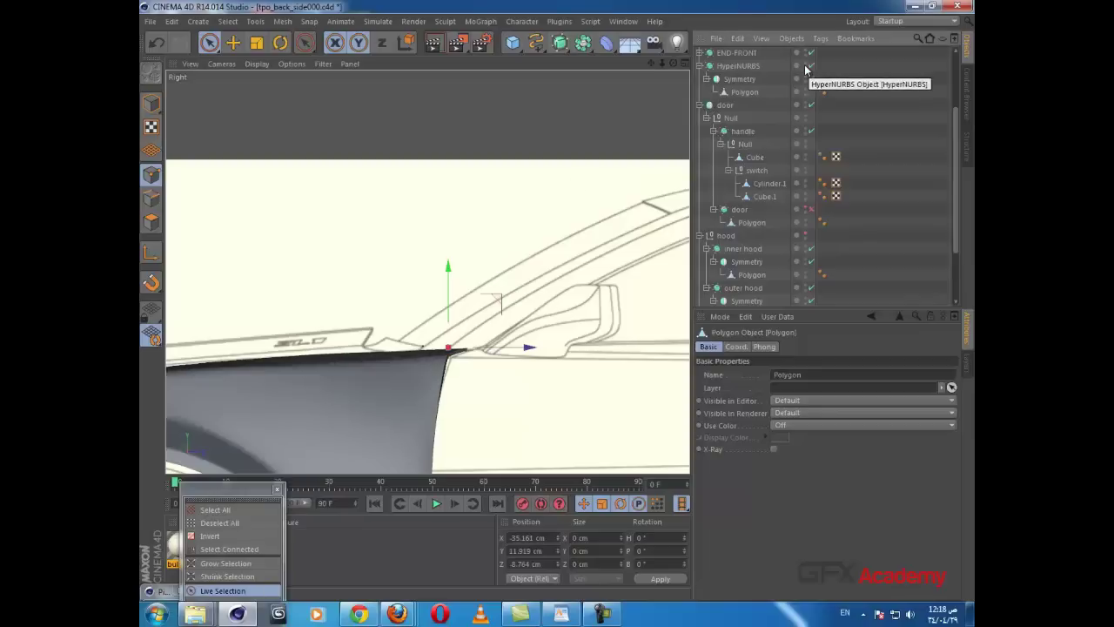
{"action": "scroll", "coordinate": [488, 328], "scroll_direction": "up", "scroll_amount": 1}
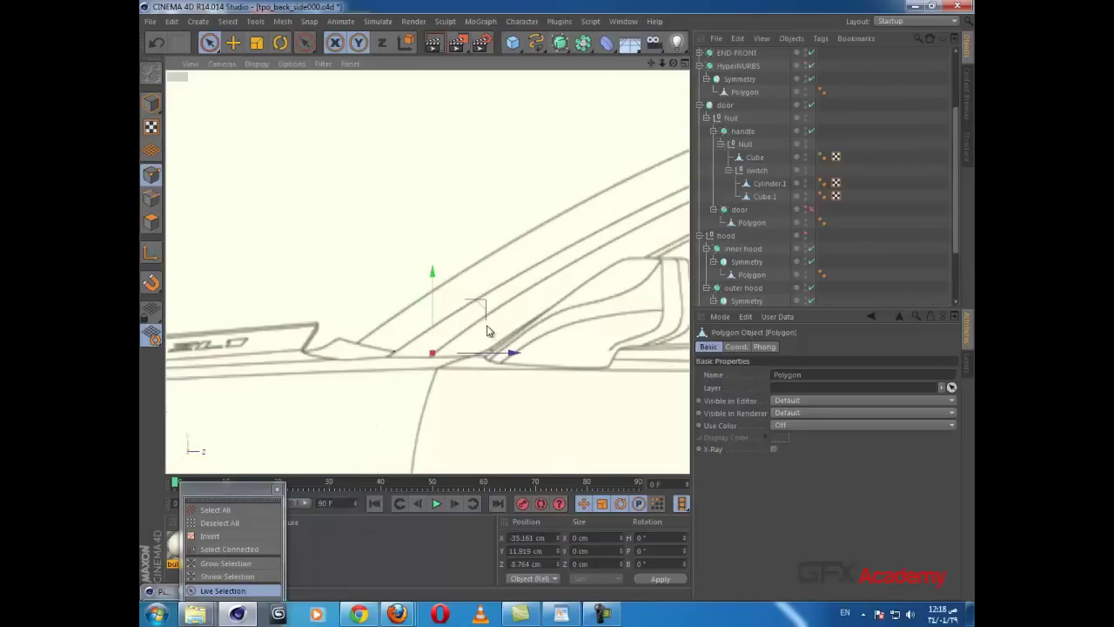
{"action": "scroll", "coordinate": [400, 356], "scroll_direction": "up", "scroll_amount": 1}
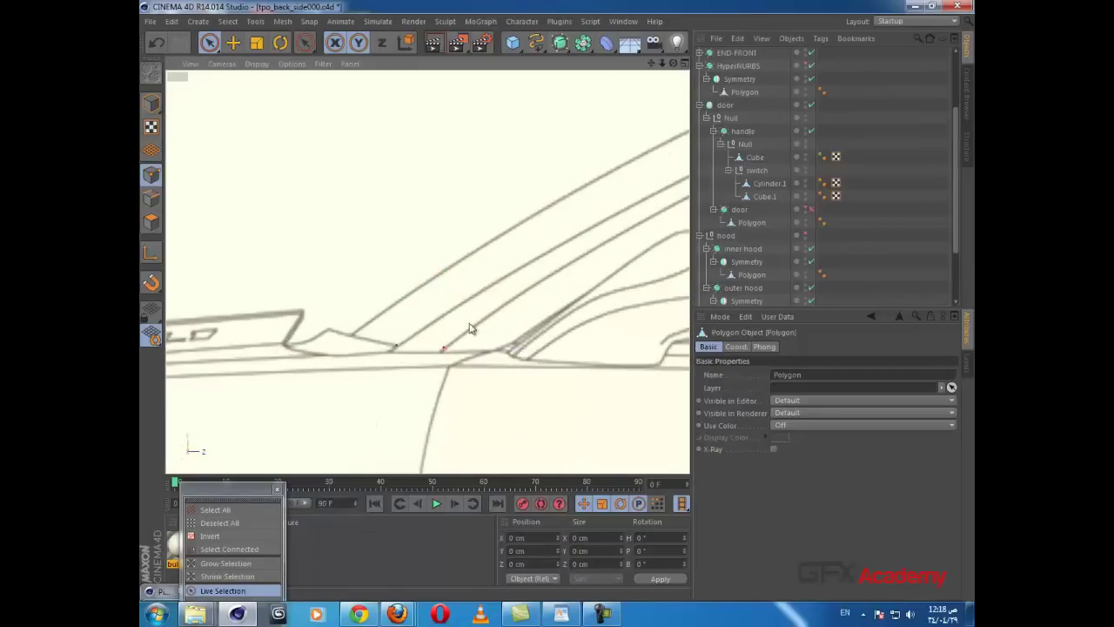
{"action": "left_click_drag", "start_coordinate": [441, 308], "coordinate": [440, 314]}
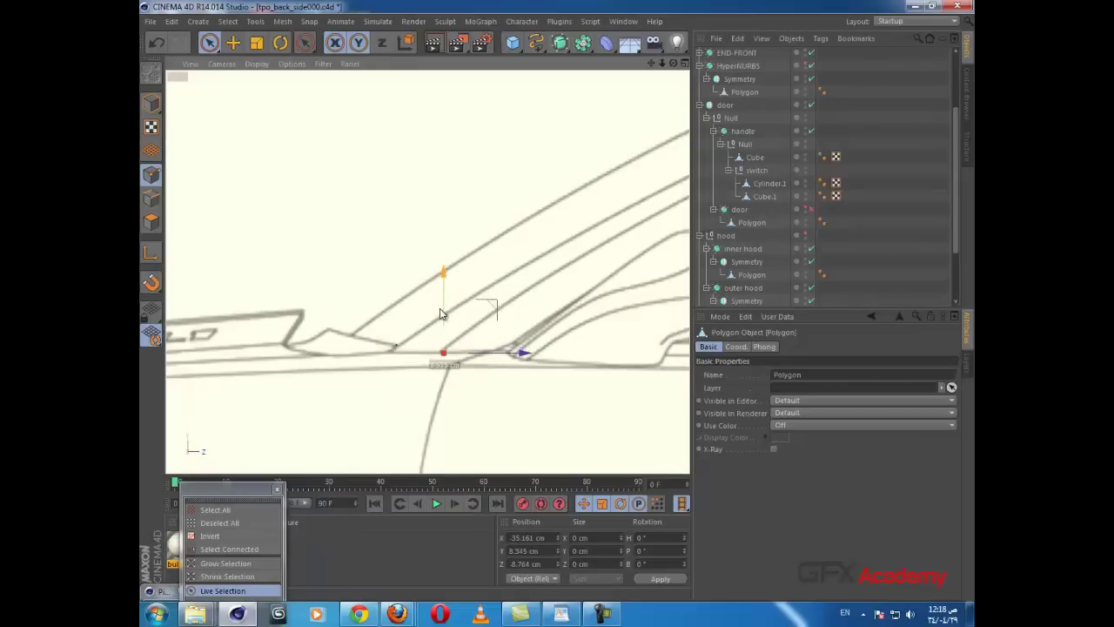
{"action": "left_click", "coordinate": [395, 346]}
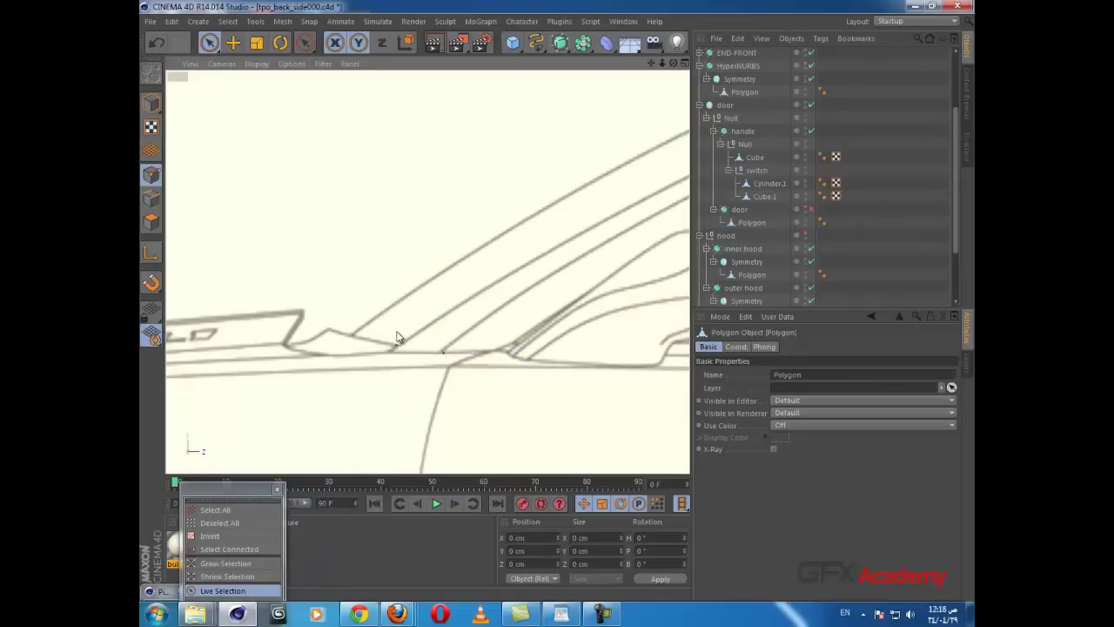
{"action": "left_click_drag", "start_coordinate": [398, 289], "coordinate": [453, 359]}
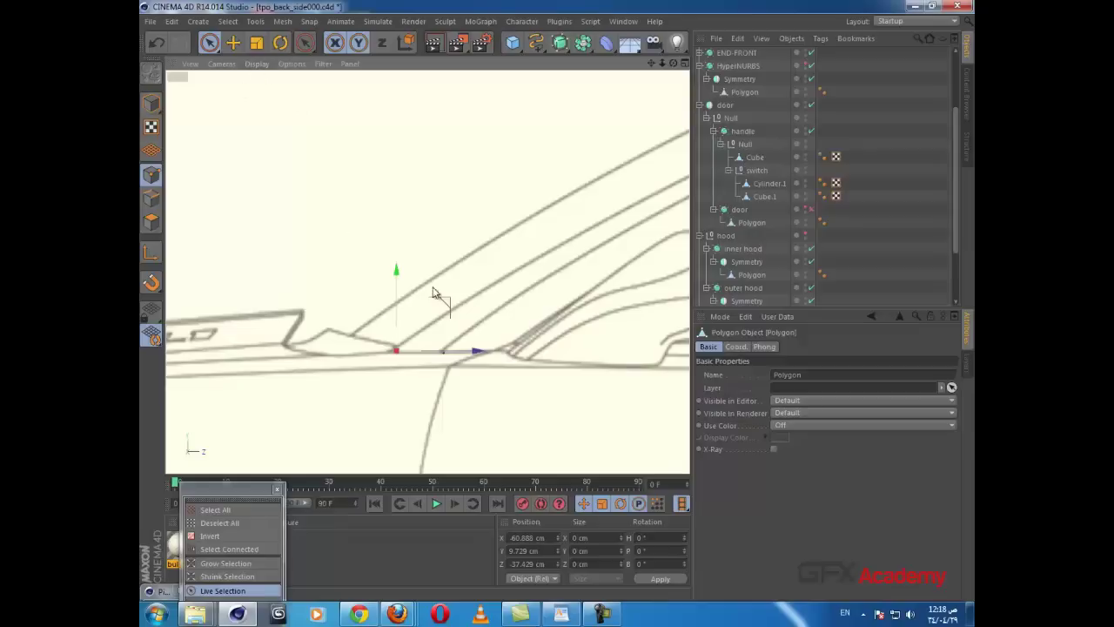
Step: In the Right view, duplicate the two pillar-base points twice up the windshield pillar, to about Y 46 cm, Z 26 cm and Y 115 cm, Z 145 cm
{"action": "left_click_drag", "start_coordinate": [210, 45], "coordinate": [254, 76]}
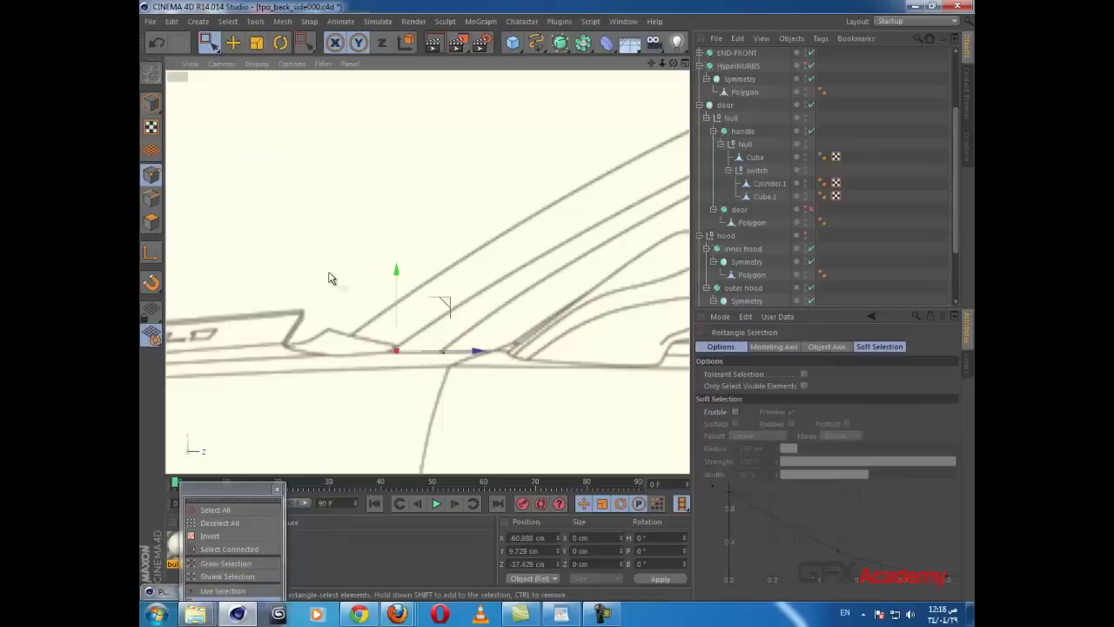
{"action": "left_click_drag", "start_coordinate": [329, 278], "coordinate": [493, 386]}
{"action": "left_click_drag", "start_coordinate": [470, 305], "coordinate": [549, 244]}
{"action": "scroll", "coordinate": [420, 381], "scroll_direction": "down", "scroll_amount": 5}
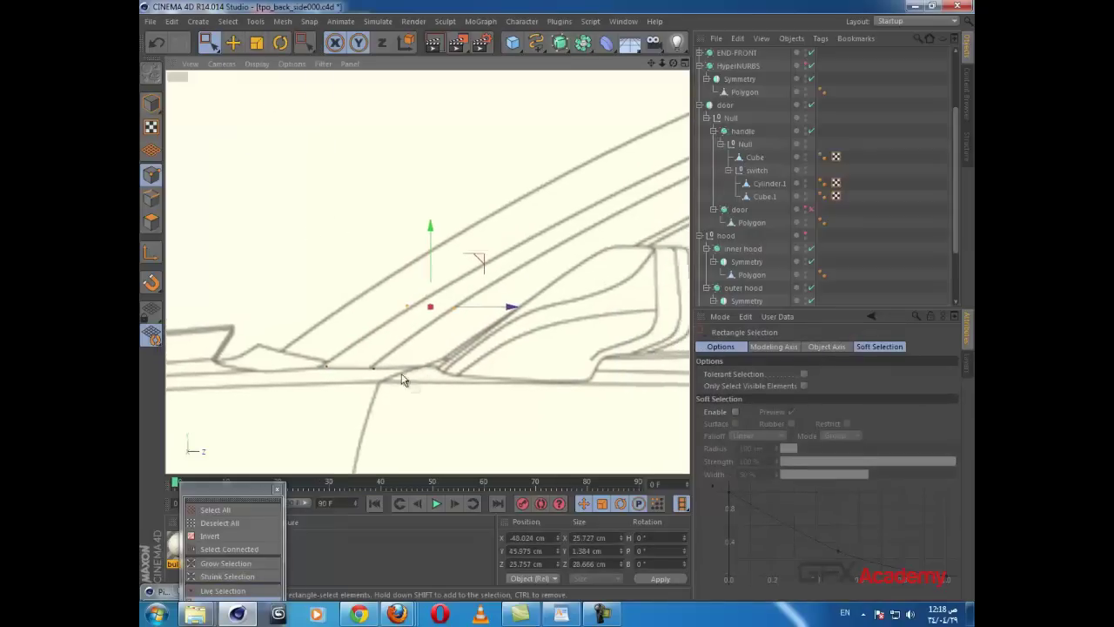
{"action": "left_click_drag", "start_coordinate": [451, 293], "coordinate": [582, 211]}
Step: Return to the four-view layout and, in the Front view, shift the lower duplicated pair to about X -60.8 cm along the pillar
{"action": "middle_click", "coordinate": [582, 210]}
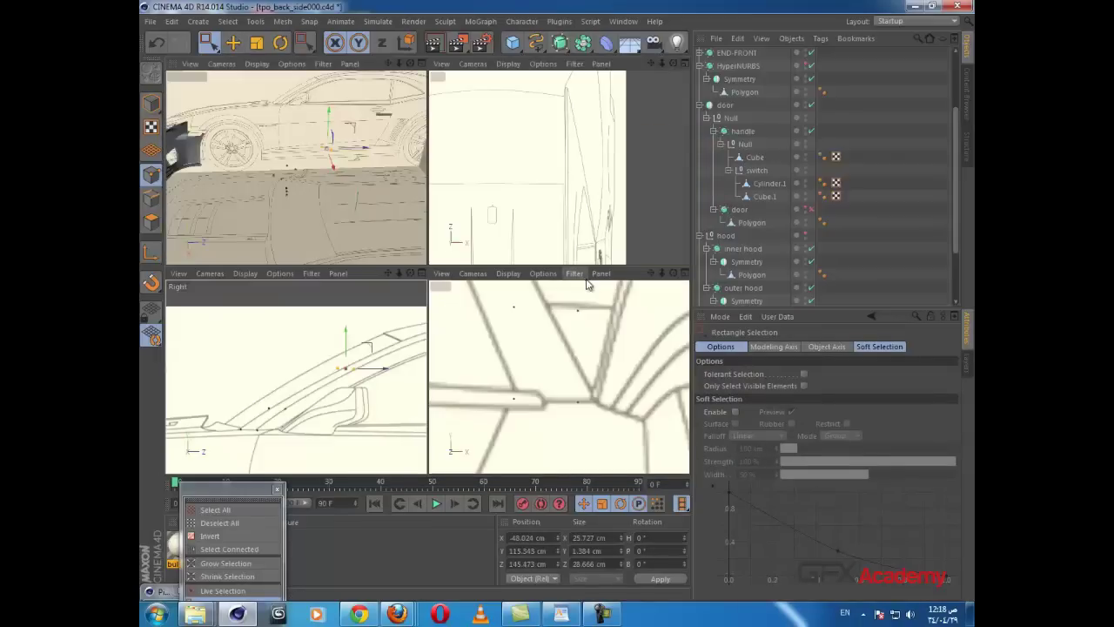
{"action": "key", "text": "ctrl+z"}
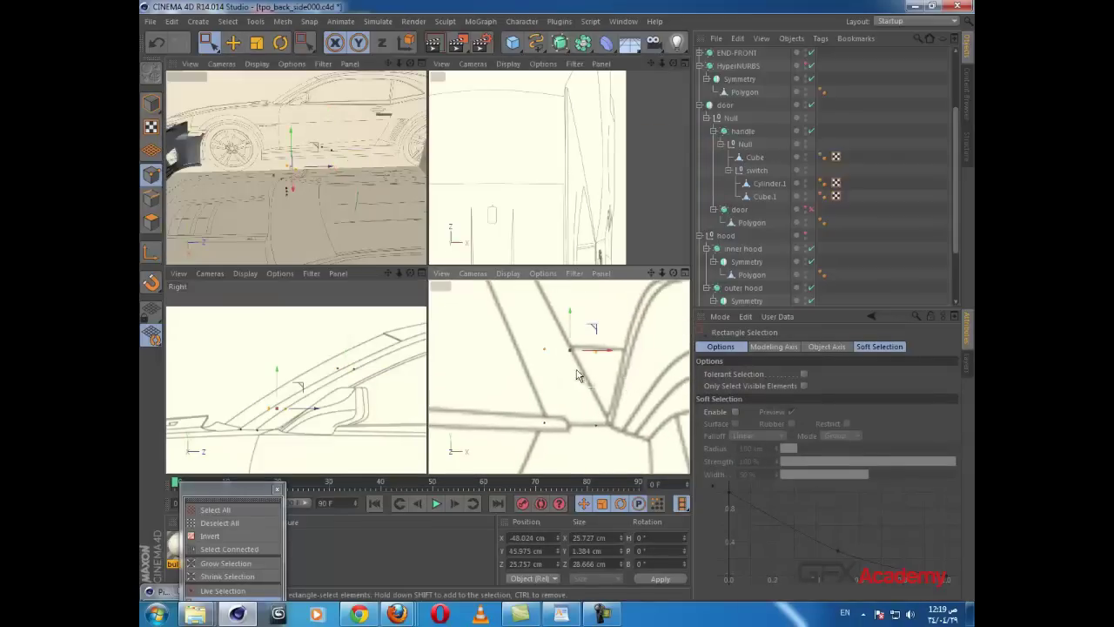
{"action": "left_click_drag", "start_coordinate": [585, 357], "coordinate": [579, 357]}
{"action": "right_click_drag", "start_coordinate": [607, 373], "coordinate": [604, 454], "text": "alt"}
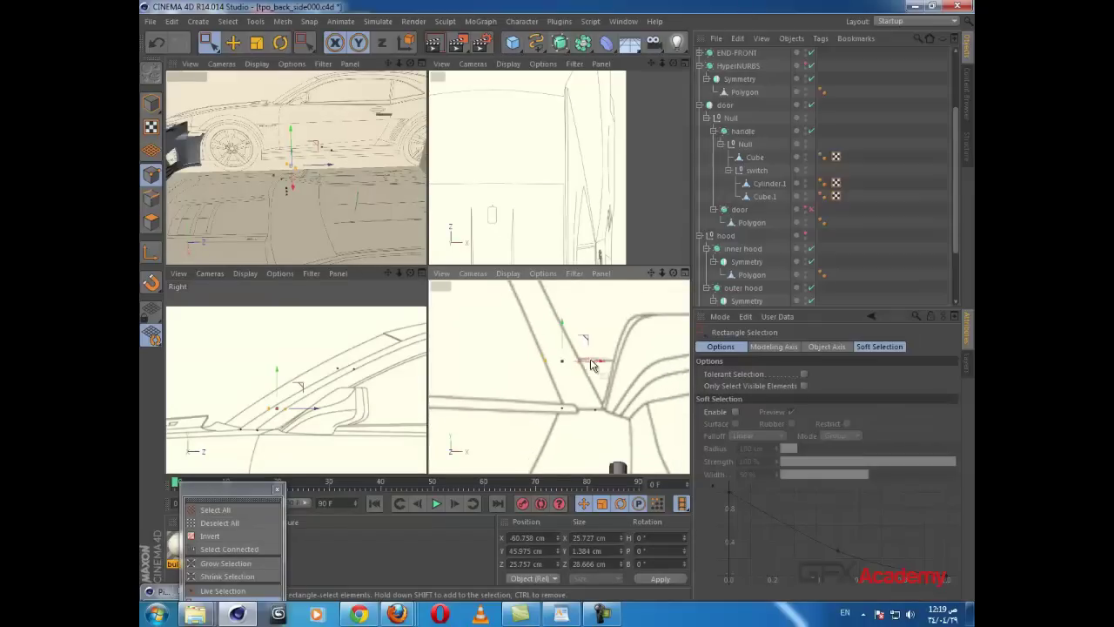
Step: In the Front view, align the upper duplicated pair with the pillar lines, with its inner point at about X -103.3 cm, Y 112.3 cm
{"action": "middle_click_drag", "start_coordinate": [584, 312], "coordinate": [588, 409], "text": "alt"}
{"action": "left_click_drag", "start_coordinate": [544, 390], "coordinate": [542, 392]}
{"action": "left_click_drag", "start_coordinate": [621, 370], "coordinate": [509, 387]}
{"action": "scroll", "coordinate": [569, 380], "scroll_direction": "up", "scroll_amount": 2}
{"action": "left_click", "coordinate": [503, 365]}
{"action": "scroll", "coordinate": [321, 389], "scroll_direction": "up", "scroll_amount": 2}
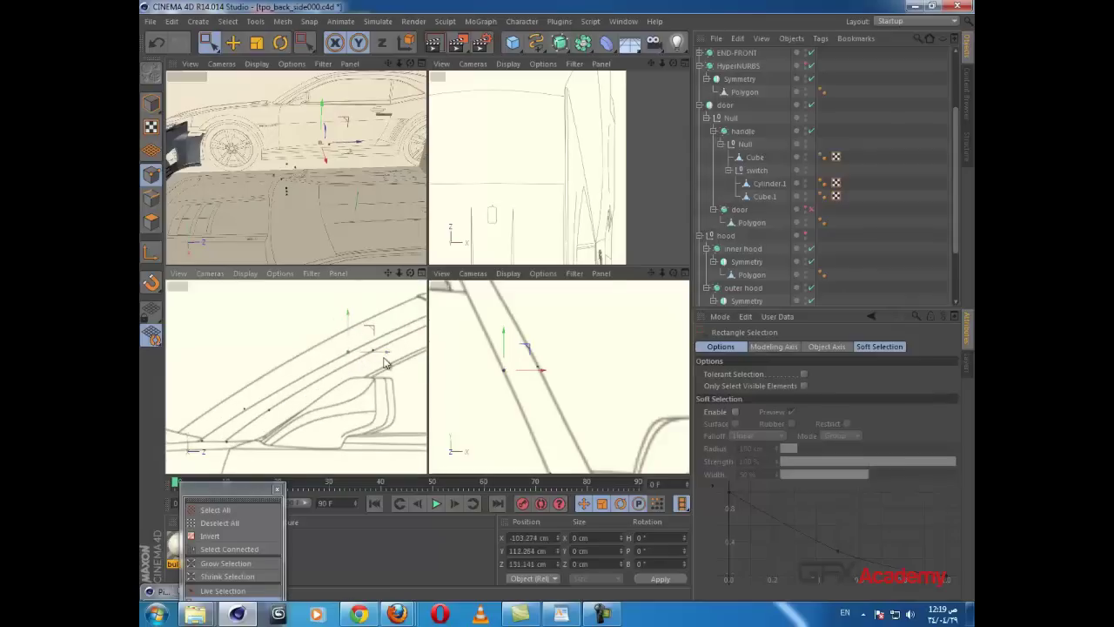
Step: Duplicate the upper pair toward the roof's front corner and move the inner copy to about X -126.9 cm, Y 161.4 cm
{"action": "middle_click_drag", "start_coordinate": [386, 364], "coordinate": [289, 420], "text": "alt"}
{"action": "left_click_drag", "start_coordinate": [215, 391], "coordinate": [380, 332]}
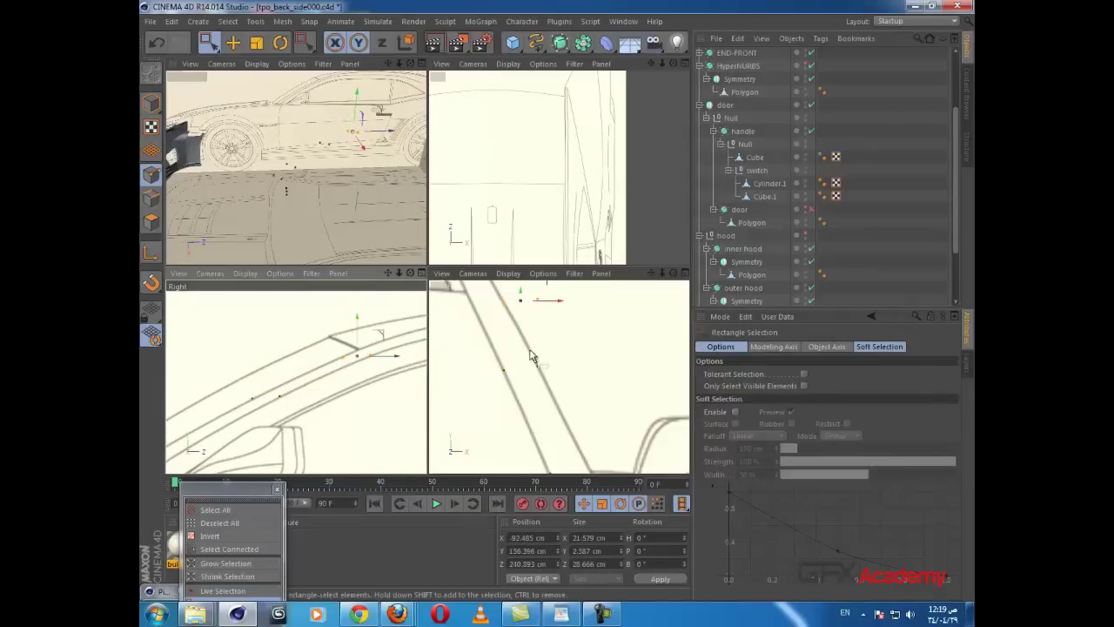
{"action": "middle_click_drag", "start_coordinate": [531, 351], "coordinate": [546, 380], "text": "alt"}
{"action": "left_click_drag", "start_coordinate": [567, 335], "coordinate": [507, 324]}
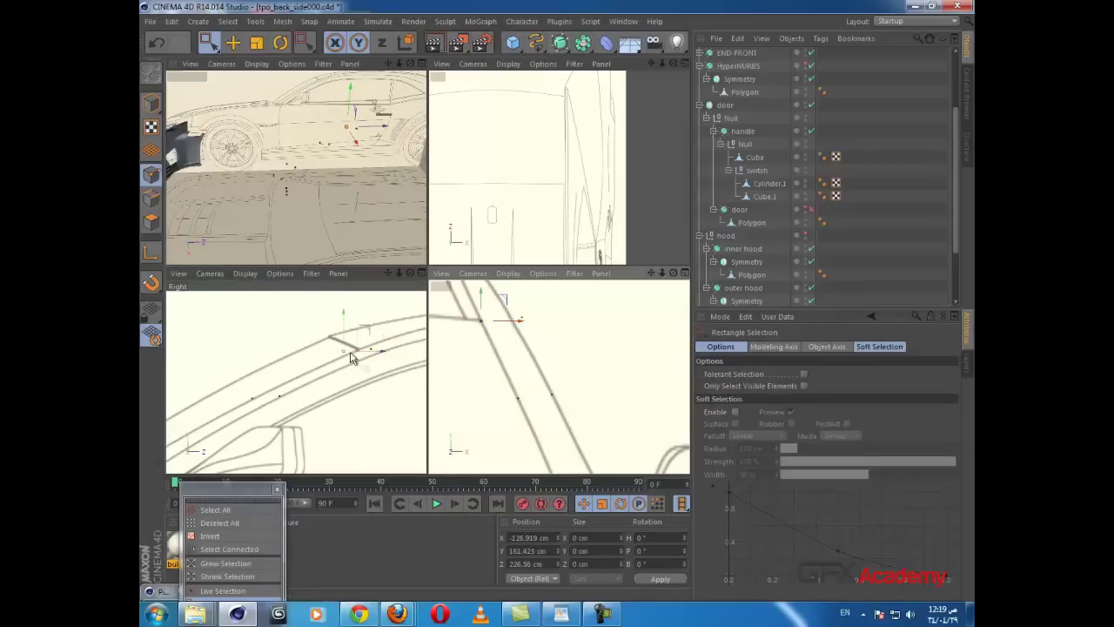
Step: Fit the new pair to the pillar lines at the roof corner, with the outer point at about X -103.8 cm, Y 157 cm, Z 255.2 cm
{"action": "mouse_move", "coordinate": [352, 346]}
{"action": "left_mouse_down"}
{"action": "mouse_move", "coordinate": [383, 328]}
{"action": "mouse_move", "coordinate": [365, 355]}
{"action": "left_mouse_up"}
{"action": "left_click", "coordinate": [371, 375]}
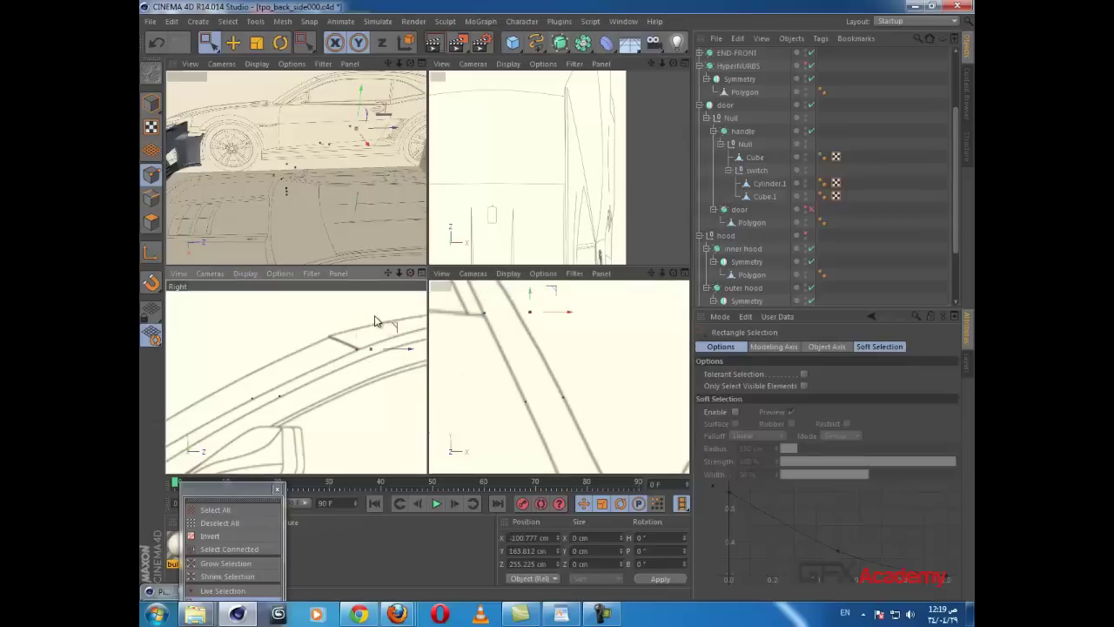
{"action": "left_click_drag", "start_coordinate": [372, 317], "coordinate": [372, 327]}
{"action": "left_click_drag", "start_coordinate": [552, 327], "coordinate": [547, 323]}
Step: In the Right view, duplicate the roof-corner pair back along the roof rail to about Y 194.7 cm, Z 394.2 cm
{"action": "scroll", "coordinate": [366, 406], "scroll_direction": "down", "scroll_amount": 1}
{"action": "scroll", "coordinate": [364, 406], "scroll_direction": "down", "scroll_amount": 2}
{"action": "middle_click_drag", "start_coordinate": [354, 412], "coordinate": [258, 423], "text": "alt"}
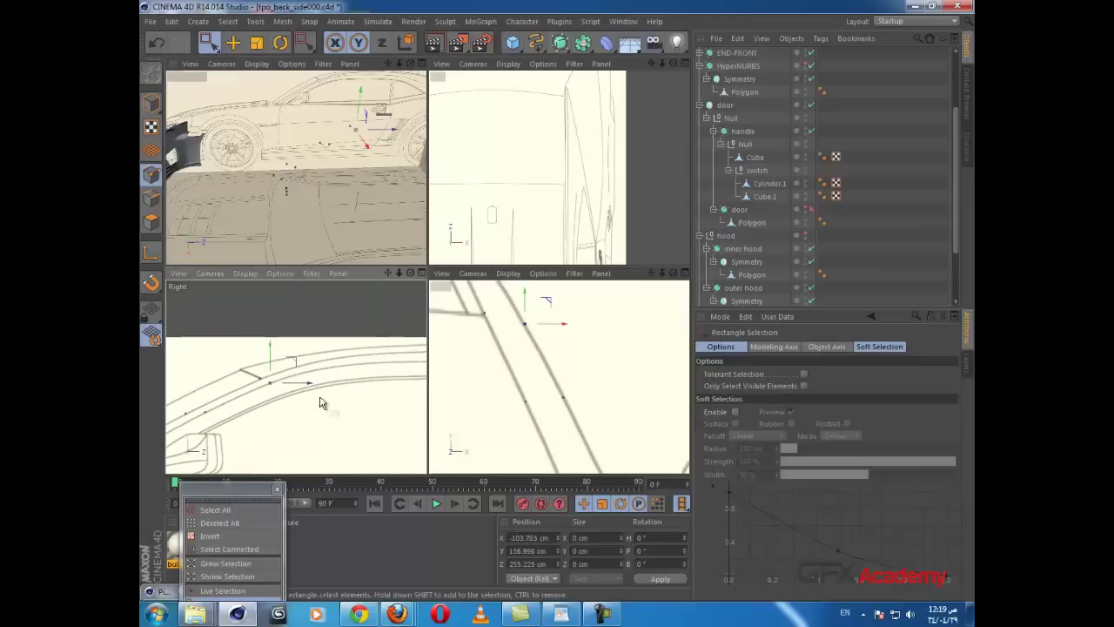
{"action": "left_click_drag", "start_coordinate": [322, 348], "coordinate": [249, 393]}
{"action": "middle_click_drag", "start_coordinate": [290, 409], "coordinate": [255, 429], "text": "alt"}
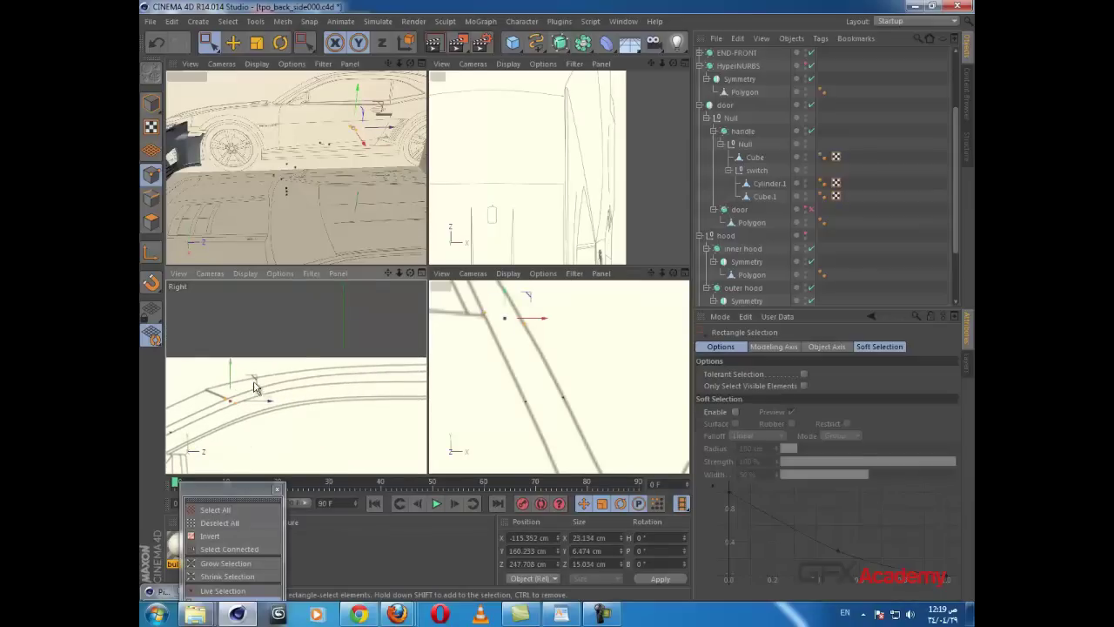
{"action": "left_click_drag", "start_coordinate": [254, 383], "coordinate": [355, 358], "text": "ctrl"}
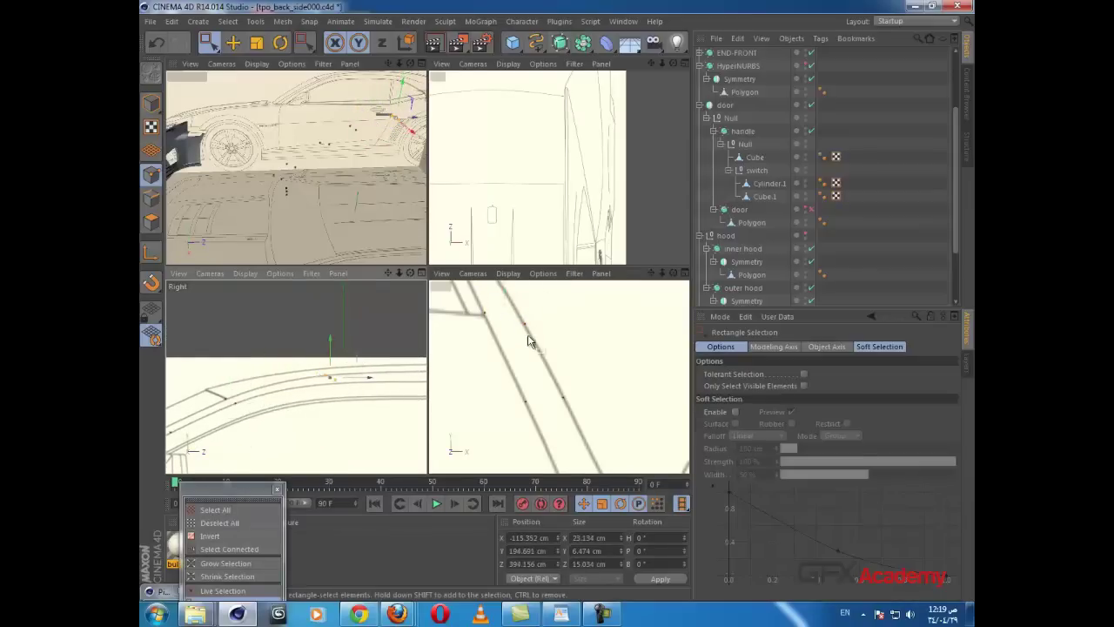
Step: Align this pair with the roof rail lines, with the outer point at about X -121.8 cm, Y 187.1 cm, Z 390.4 cm
{"action": "middle_click_drag", "start_coordinate": [527, 325], "coordinate": [559, 410], "text": "alt"}
{"action": "left_click_drag", "start_coordinate": [575, 353], "coordinate": [537, 362]}
{"action": "scroll", "coordinate": [546, 367], "scroll_direction": "up", "scroll_amount": 2}
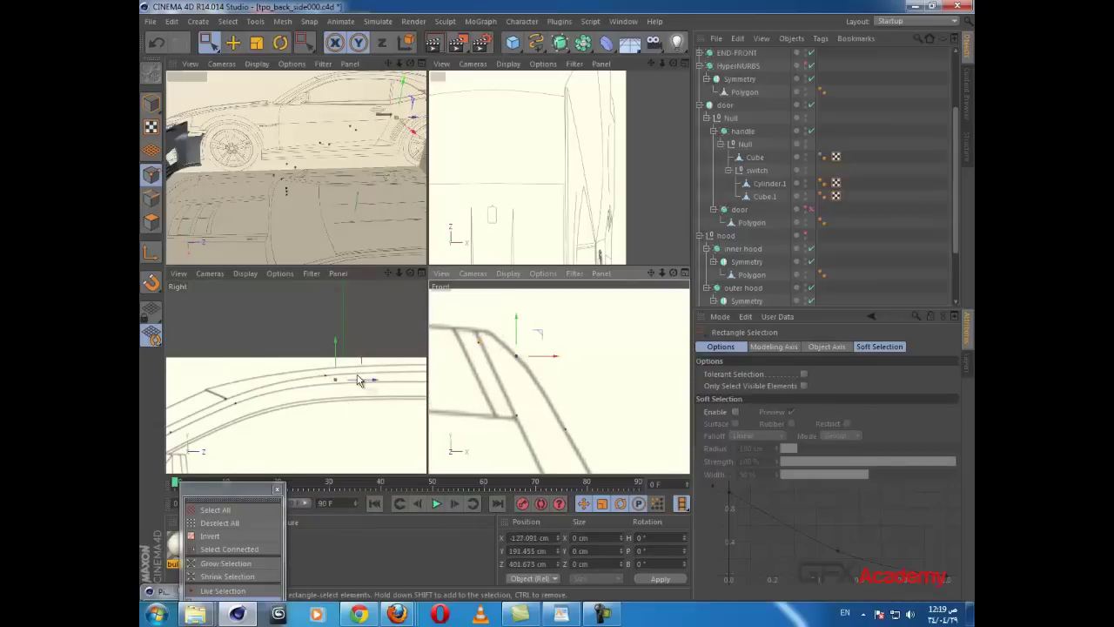
{"action": "scroll", "coordinate": [359, 376], "scroll_direction": "up", "scroll_amount": 2}
{"action": "left_click_drag", "start_coordinate": [335, 350], "coordinate": [334, 355]}
{"action": "left_click_drag", "start_coordinate": [368, 388], "coordinate": [362, 391]}
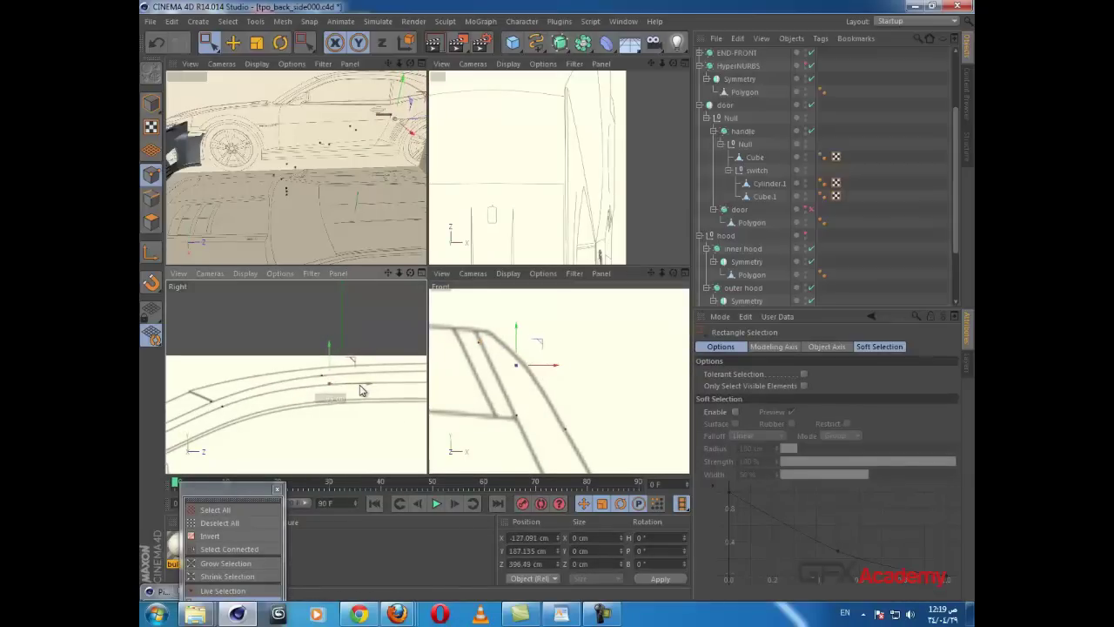
{"action": "left_click_drag", "start_coordinate": [526, 375], "coordinate": [550, 373]}
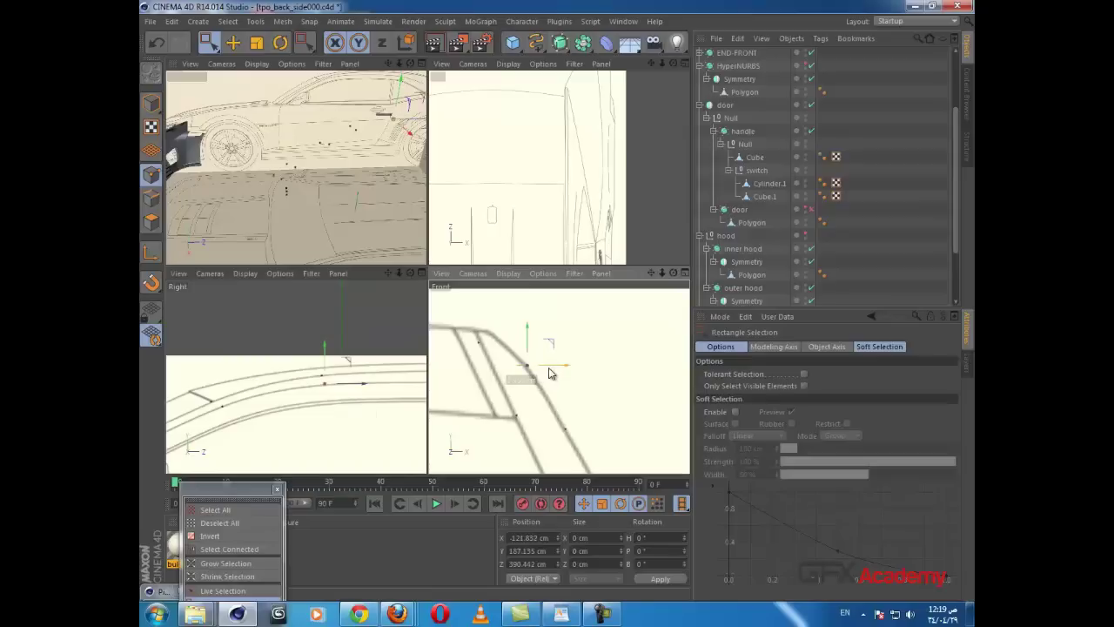
Step: Duplicate the pair back along the roof rail to about Z 529.4 cm and adjust the copies to about X -134.3 cm, Y 198.9 cm
{"action": "middle_click_drag", "start_coordinate": [296, 444], "coordinate": [226, 462], "text": "alt"}
{"action": "left_click_drag", "start_coordinate": [297, 374], "coordinate": [223, 415]}
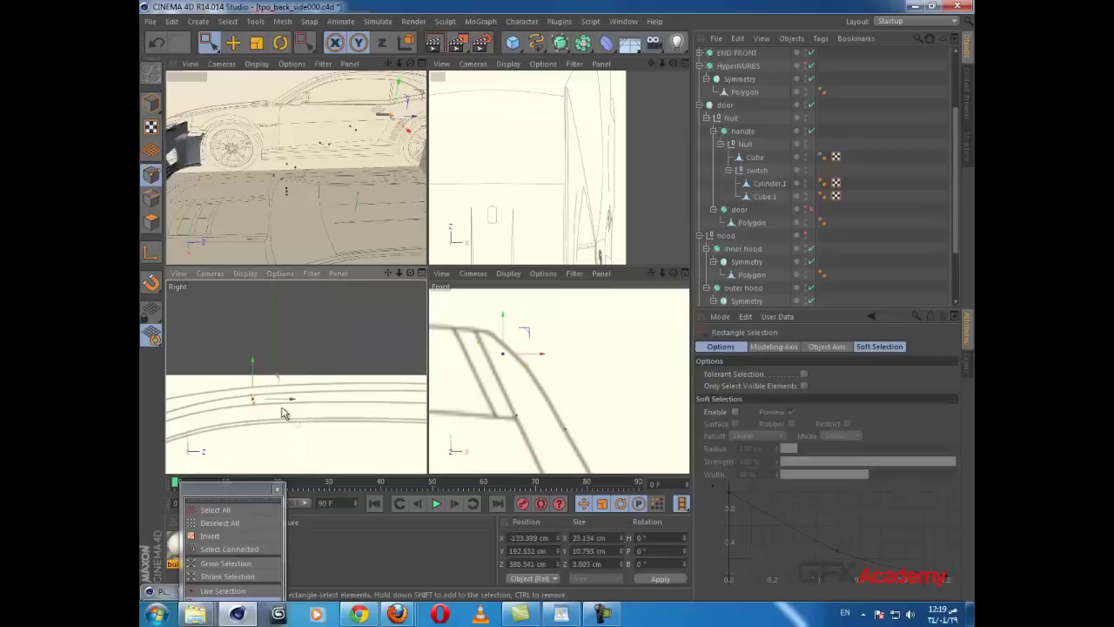
{"action": "left_click_drag", "start_coordinate": [291, 401], "coordinate": [386, 403]}
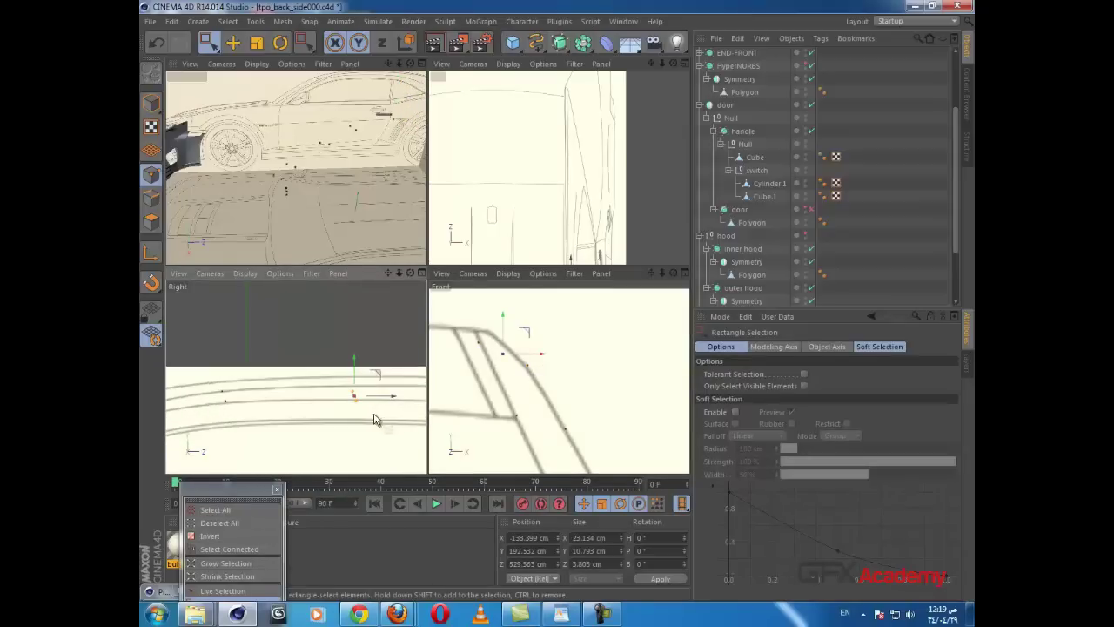
{"action": "middle_click_drag", "start_coordinate": [374, 419], "coordinate": [340, 430], "text": "alt"}
{"action": "left_click_drag", "start_coordinate": [322, 385], "coordinate": [321, 379]}
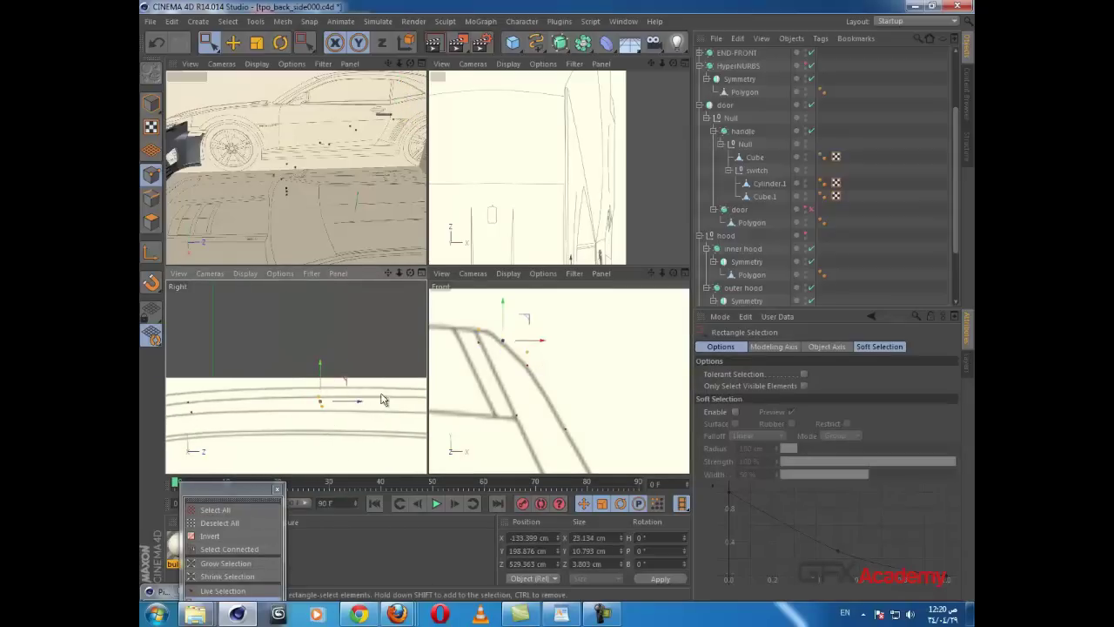
{"action": "left_click_drag", "start_coordinate": [530, 345], "coordinate": [530, 347]}
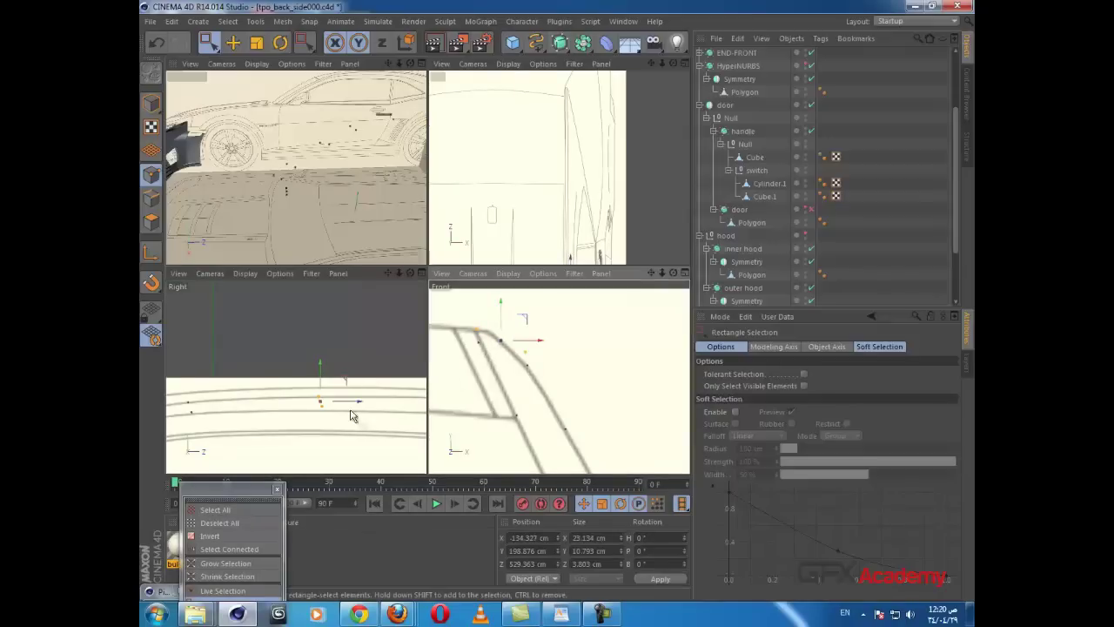
Step: Lower the outer point of the newest pair onto the lower roof rail line, to about Y 187.7 cm
{"action": "scroll", "coordinate": [350, 418], "scroll_direction": "up", "scroll_amount": 2}
{"action": "left_click", "coordinate": [317, 409]}
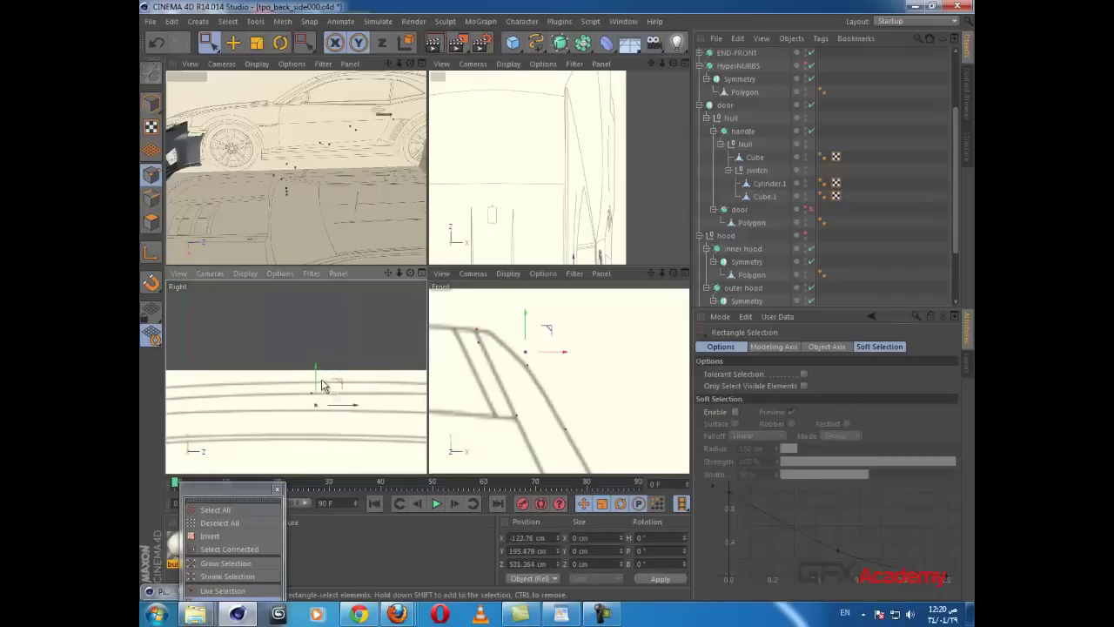
{"action": "left_click_drag", "start_coordinate": [317, 376], "coordinate": [316, 382]}
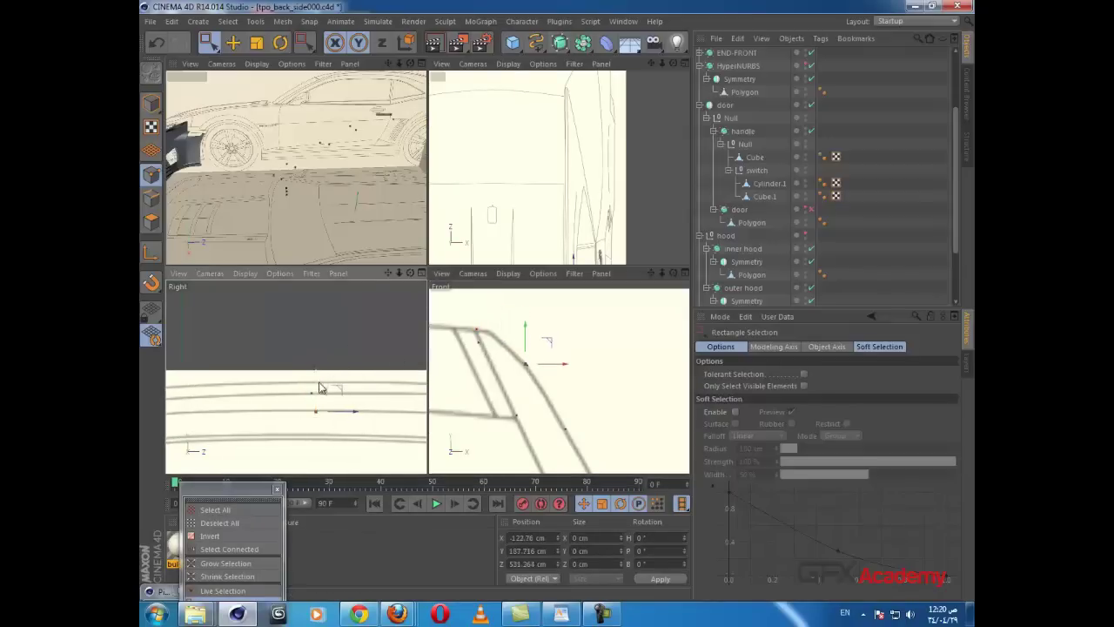
Step: Select both points of the newest pair and duplicate them back along the roof to about Z 718.2 cm
{"action": "middle_click_drag", "start_coordinate": [370, 391], "coordinate": [337, 366], "text": "alt"}
{"action": "scroll", "coordinate": [332, 390], "scroll_direction": "down", "scroll_amount": 2}
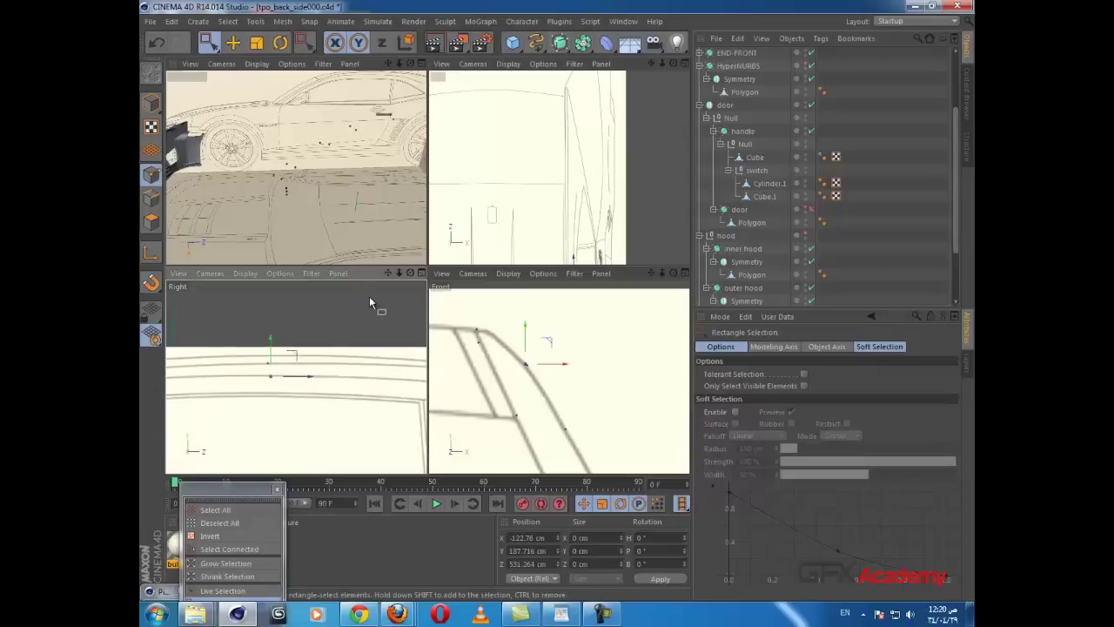
{"action": "left_click_drag", "start_coordinate": [280, 358], "coordinate": [233, 401]}
{"action": "middle_click_drag", "start_coordinate": [321, 404], "coordinate": [295, 403], "text": "alt"}
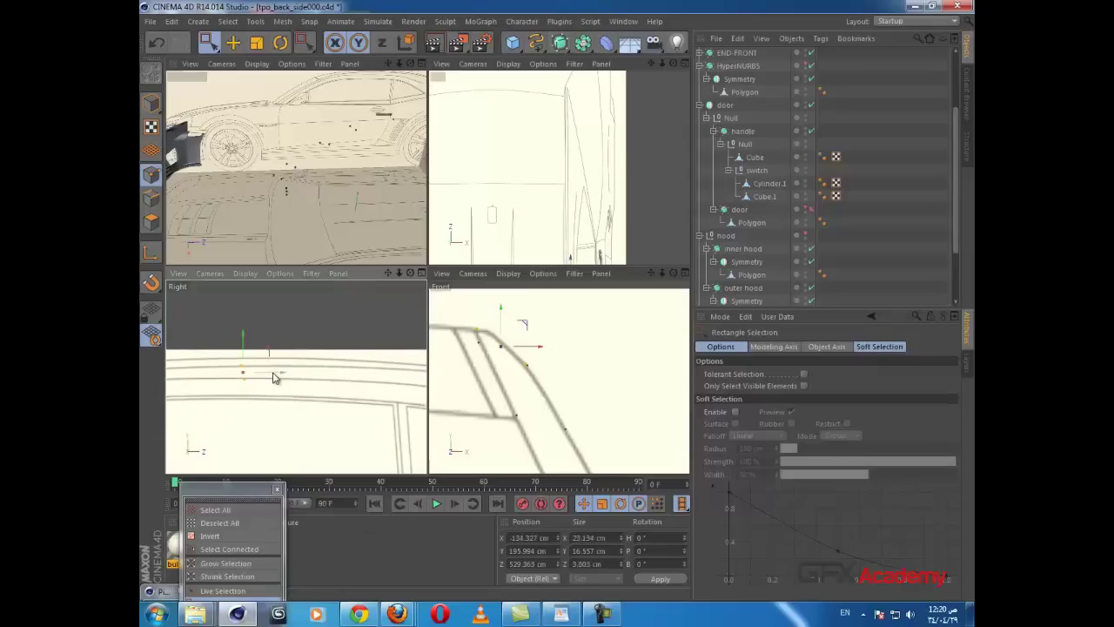
{"action": "left_click_drag", "start_coordinate": [275, 374], "coordinate": [456, 372]}
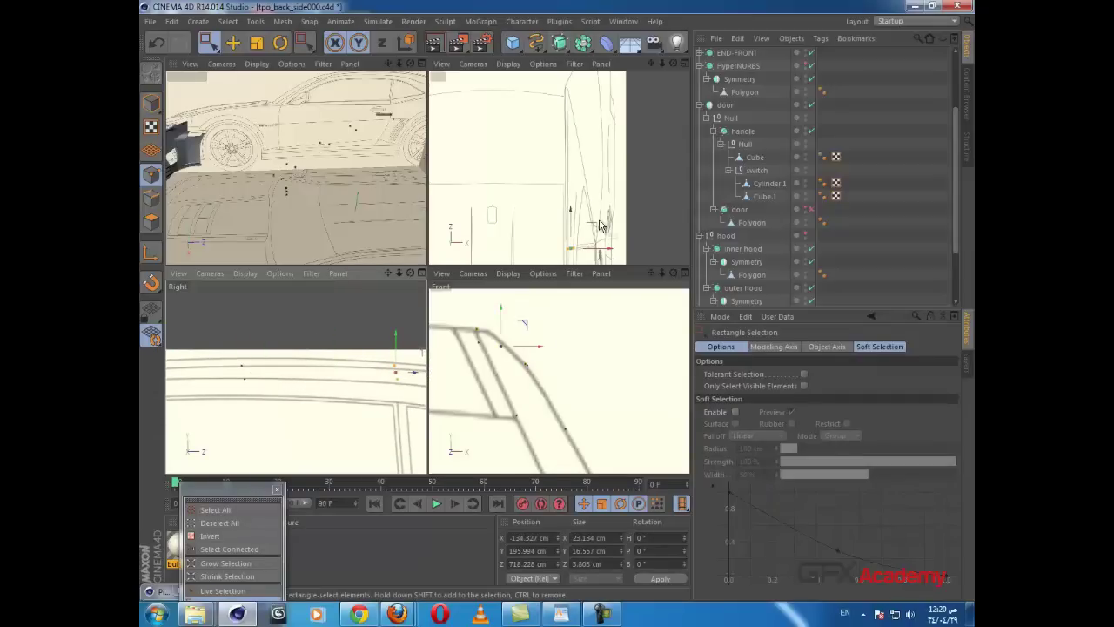
Step: Move the outer point of the pair above the door's rear edge onto the blueprint lines, to about X -119 cm, Y 181.8 cm
{"action": "middle_click_drag", "start_coordinate": [600, 222], "coordinate": [604, 149], "text": "alt"}
{"action": "scroll", "coordinate": [607, 190], "scroll_direction": "up", "scroll_amount": 4}
{"action": "middle_click_drag", "start_coordinate": [615, 202], "coordinate": [634, 190], "text": "alt"}
{"action": "middle_click_drag", "start_coordinate": [383, 392], "coordinate": [333, 400], "text": "alt"}
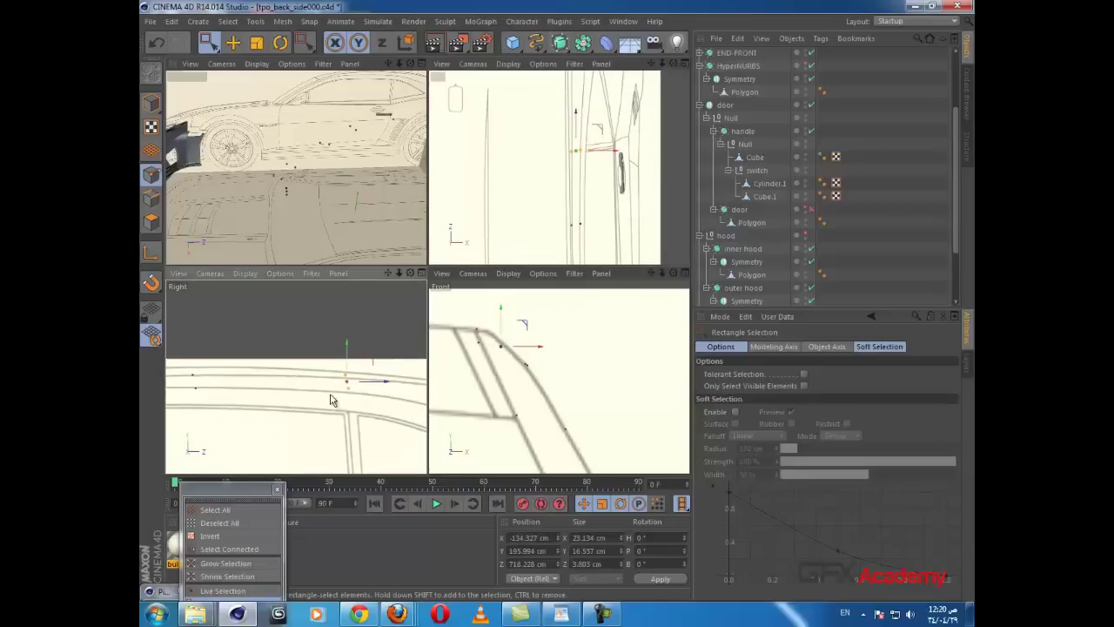
{"action": "scroll", "coordinate": [335, 398], "scroll_direction": "up", "scroll_amount": 3}
{"action": "left_click_drag", "start_coordinate": [331, 372], "coordinate": [357, 385]}
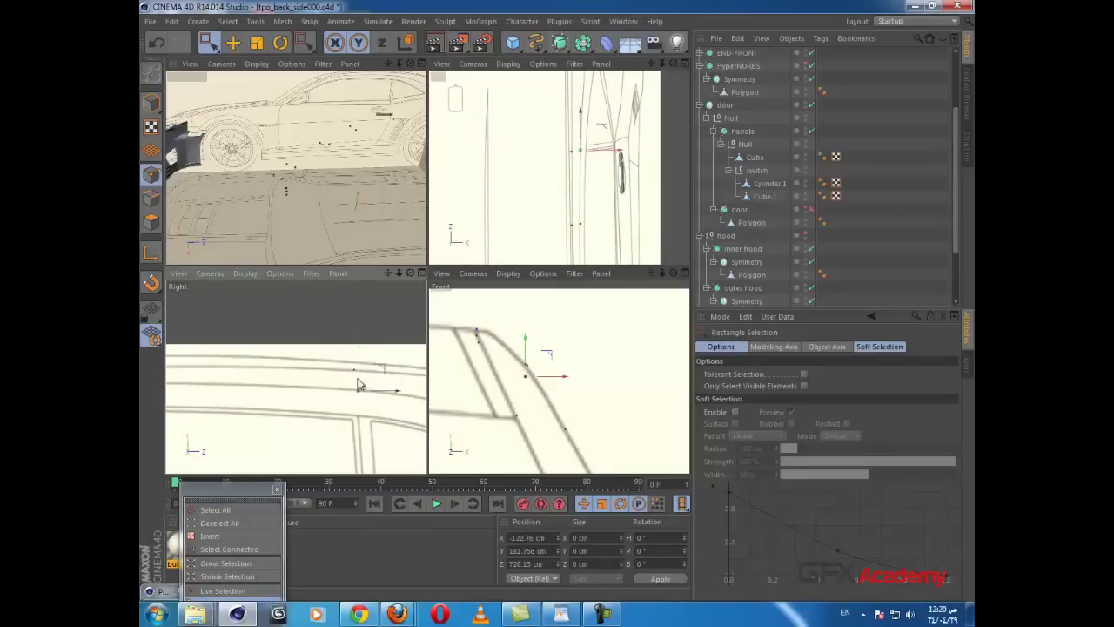
{"action": "middle_click_drag", "start_coordinate": [343, 414], "coordinate": [308, 419], "text": "alt"}
{"action": "left_click_drag", "start_coordinate": [550, 379], "coordinate": [554, 379]}
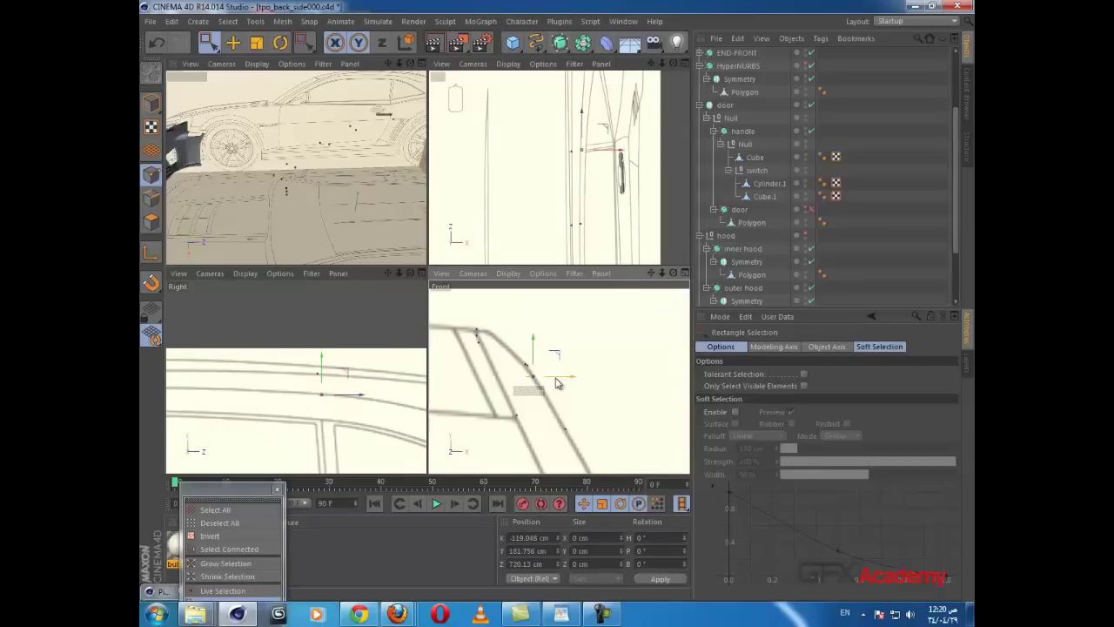
Step: Duplicate the pair above the door's rear edge farther back along the roof to about Z 802.3 cm
{"action": "middle_click_drag", "start_coordinate": [362, 411], "coordinate": [308, 412], "text": "alt"}
{"action": "left_click_drag", "start_coordinate": [290, 366], "coordinate": [226, 413]}
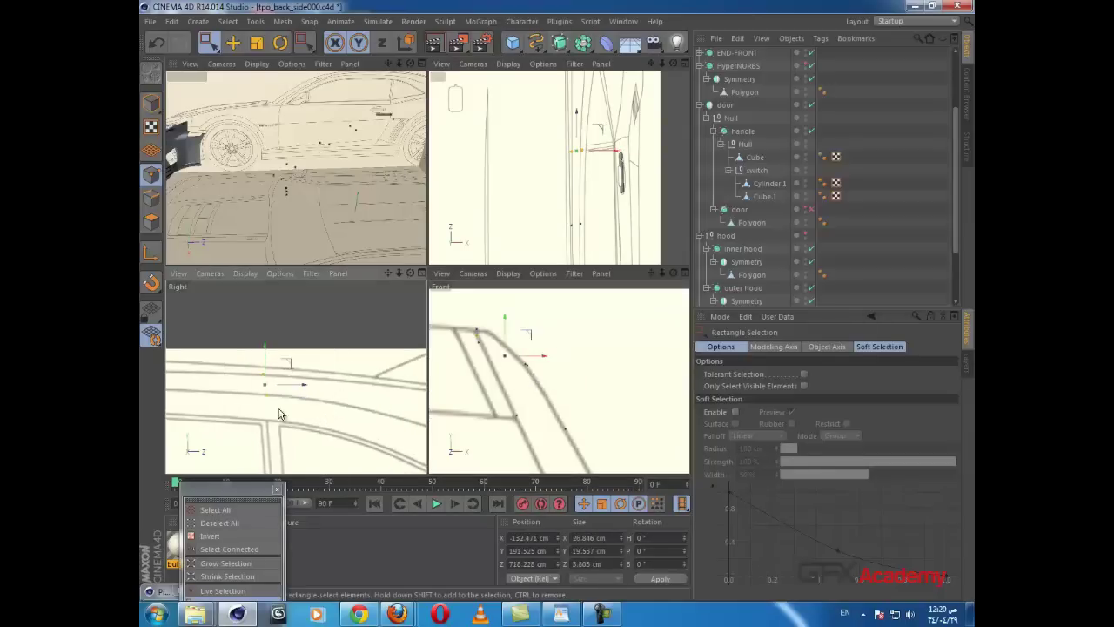
{"action": "left_click_drag", "start_coordinate": [297, 389], "coordinate": [386, 420]}
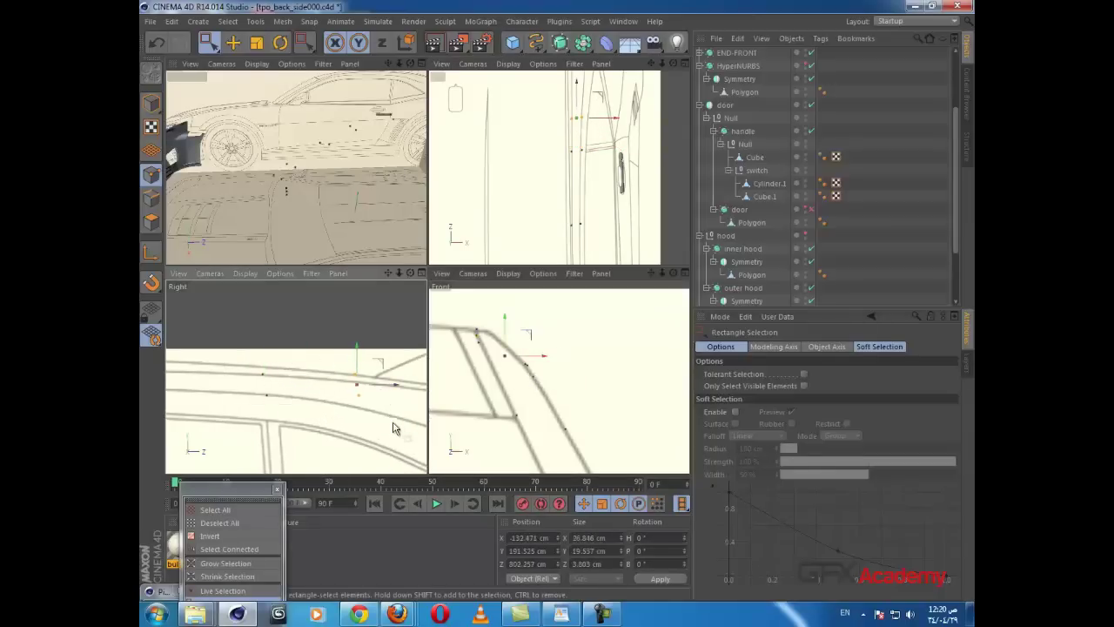
Step: Fit the outer point near the antenna fin to the falling roof line, at about X -112.6 cm, Y 170.9 cm
{"action": "middle_click_drag", "start_coordinate": [393, 427], "coordinate": [311, 417], "text": "alt"}
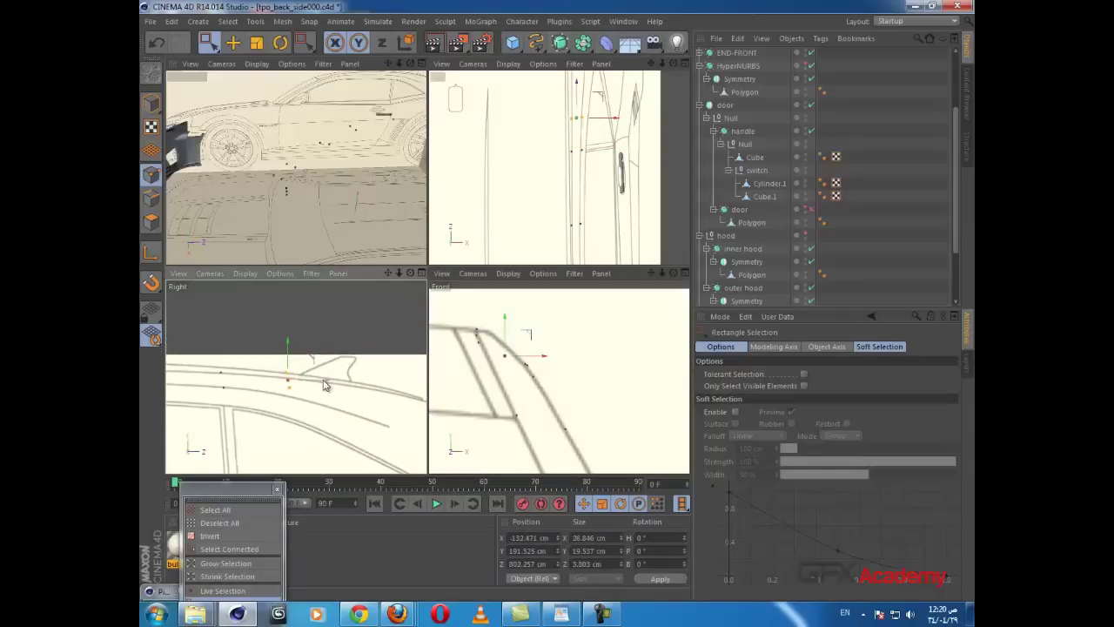
{"action": "left_click_drag", "start_coordinate": [288, 349], "coordinate": [277, 407]}
{"action": "left_click_drag", "start_coordinate": [290, 370], "coordinate": [290, 372]}
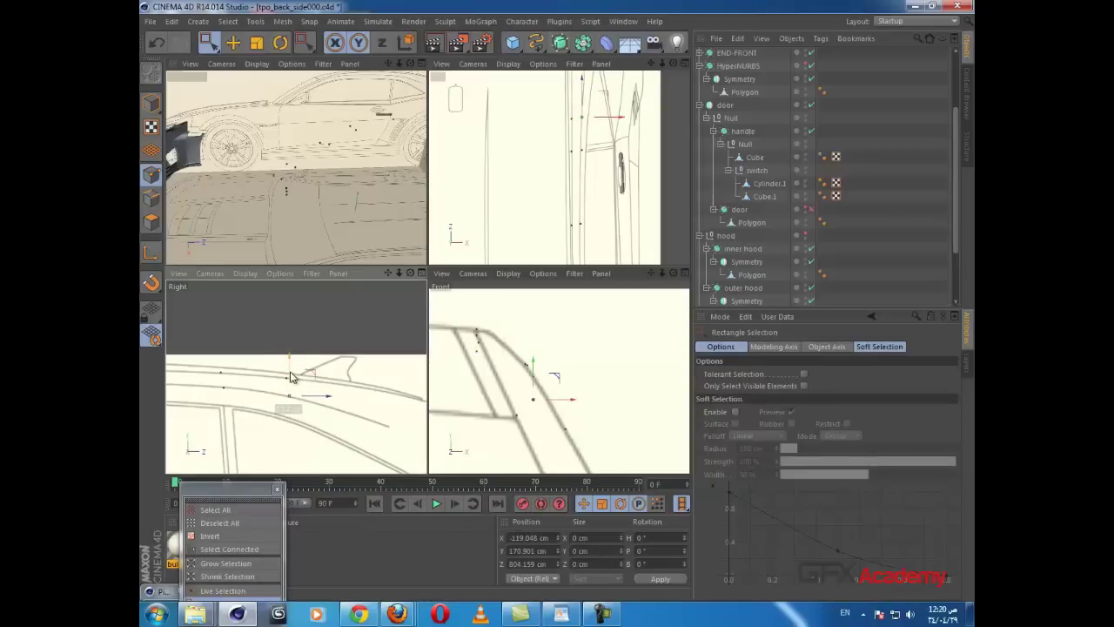
{"action": "left_click_drag", "start_coordinate": [557, 400], "coordinate": [570, 401]}
Step: Duplicate the pair near the antenna fin rearward to about Z 901.6 cm
{"action": "left_click_drag", "start_coordinate": [346, 358], "coordinate": [269, 402]}
{"action": "middle_click_drag", "start_coordinate": [321, 434], "coordinate": [271, 423], "text": "alt"}
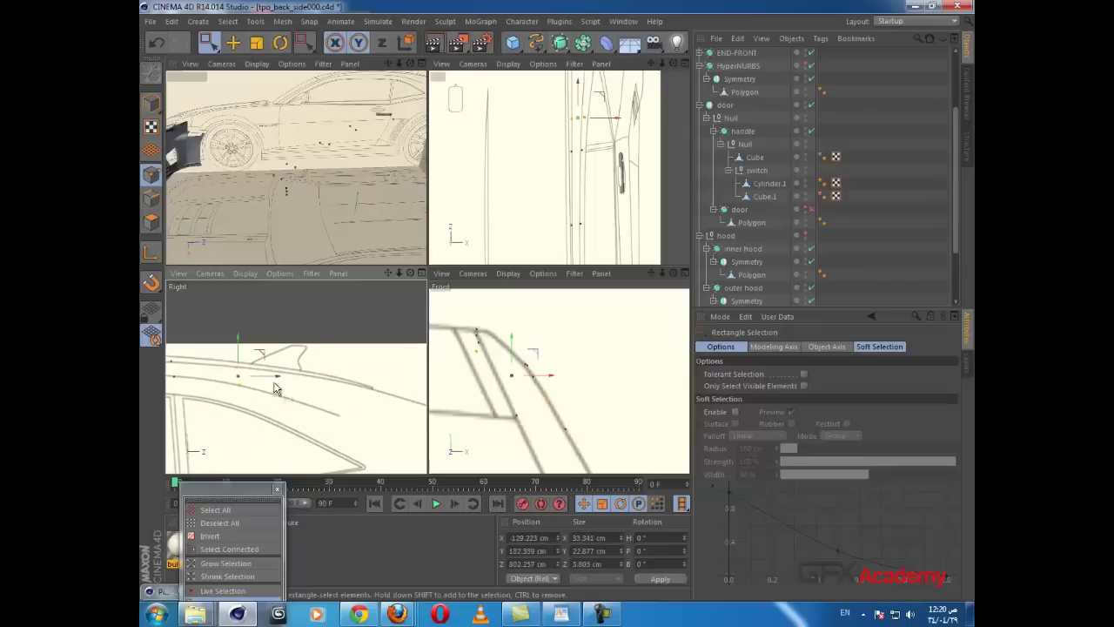
{"action": "left_click_drag", "start_coordinate": [275, 388], "coordinate": [343, 387]}
Step: Lower the rearmost pair onto the sloping roof lines and move its outer point to about X -96.2 cm, Y 144 cm
{"action": "scroll", "coordinate": [331, 379], "scroll_direction": "up", "scroll_amount": 2}
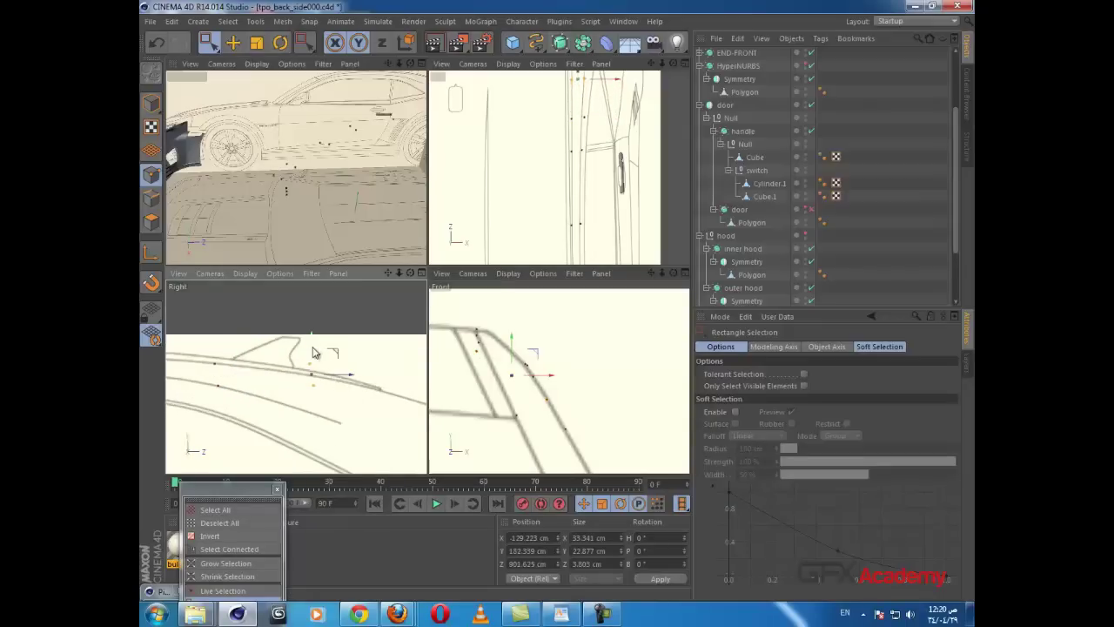
{"action": "left_click_drag", "start_coordinate": [311, 347], "coordinate": [313, 359]}
{"action": "left_click_drag", "start_coordinate": [305, 411], "coordinate": [312, 382]}
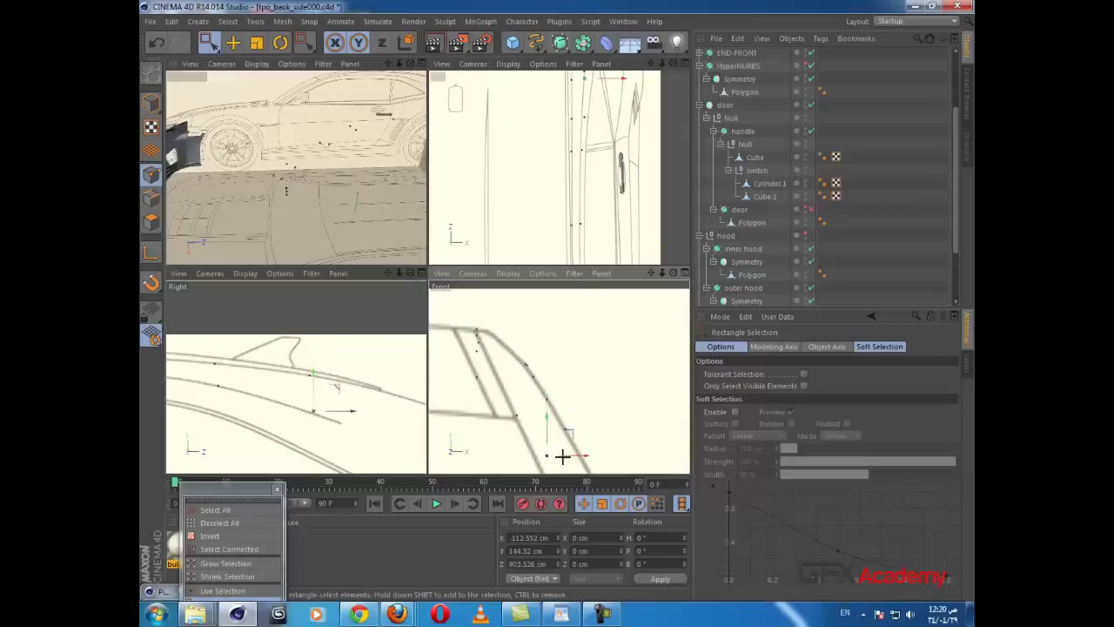
{"action": "left_click_drag", "start_coordinate": [579, 458], "coordinate": [604, 460]}
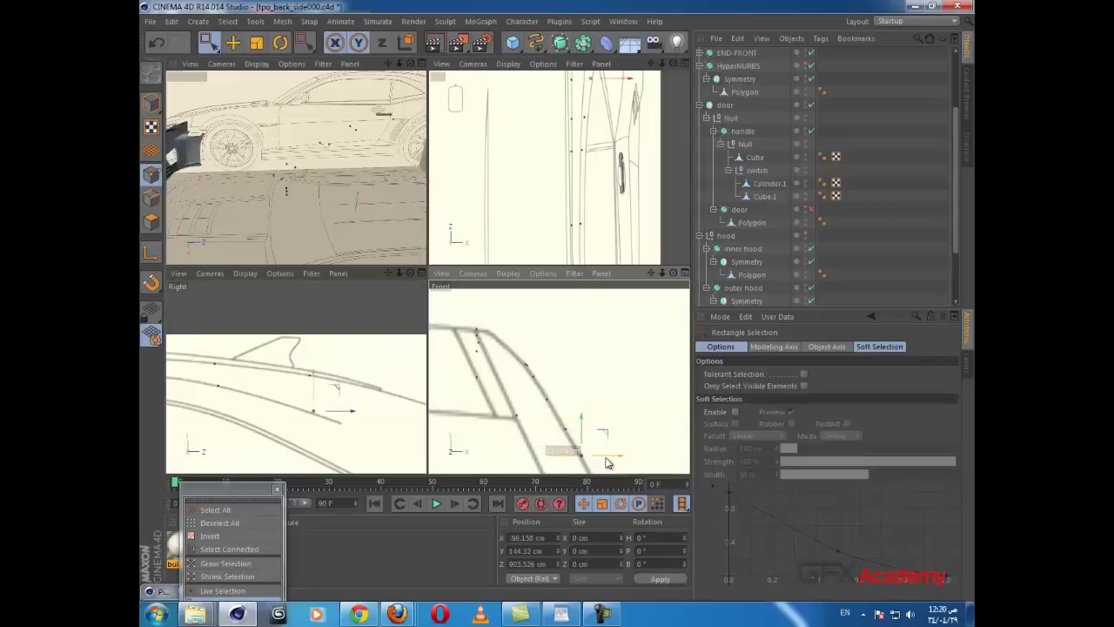
Step: Merge the two loose Polygon objects at the head of the object list into one with Connect Objects + Delete
{"action": "scroll", "coordinate": [363, 438], "scroll_direction": "down", "scroll_amount": 2}
{"action": "middle_click_drag", "start_coordinate": [350, 431], "coordinate": [385, 344], "text": "alt"}
{"action": "scroll", "coordinate": [350, 406], "scroll_direction": "down", "scroll_amount": 2}
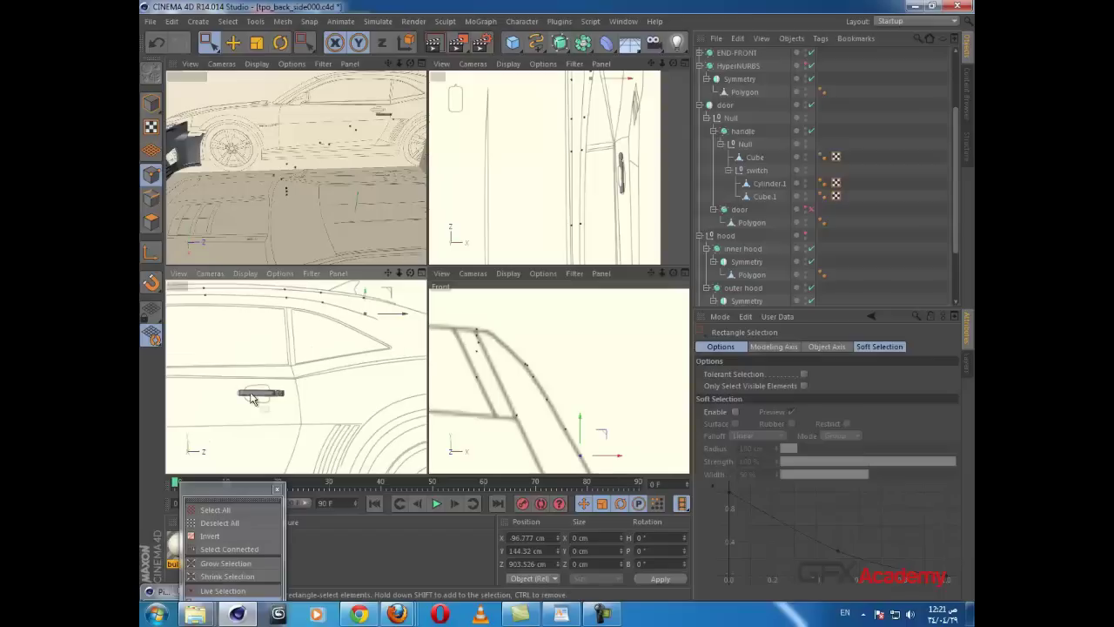
{"action": "scroll", "coordinate": [318, 369], "scroll_direction": "up", "scroll_amount": 4}
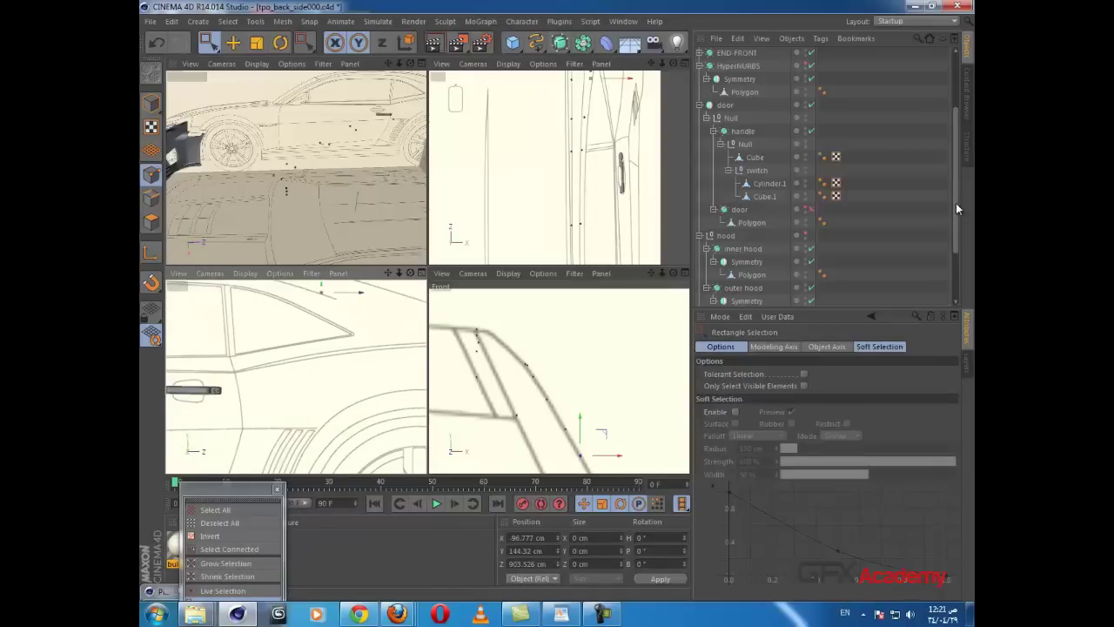
{"action": "scroll", "coordinate": [956, 208], "scroll_direction": "up", "scroll_amount": 3}
{"action": "right_click", "coordinate": [742, 70]}
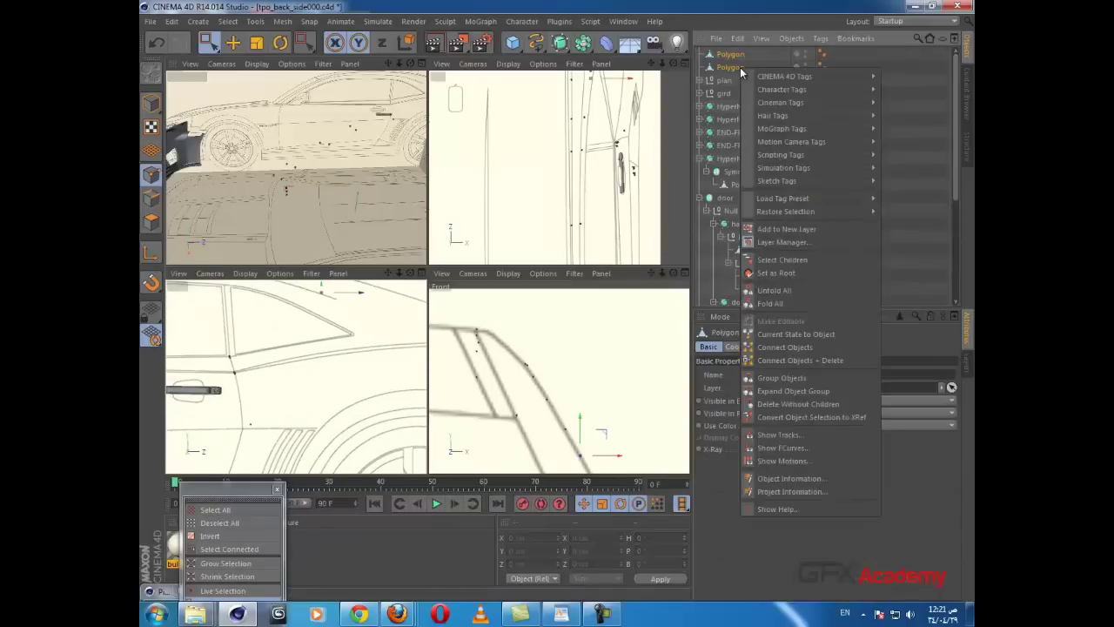
{"action": "left_click", "coordinate": [785, 360]}
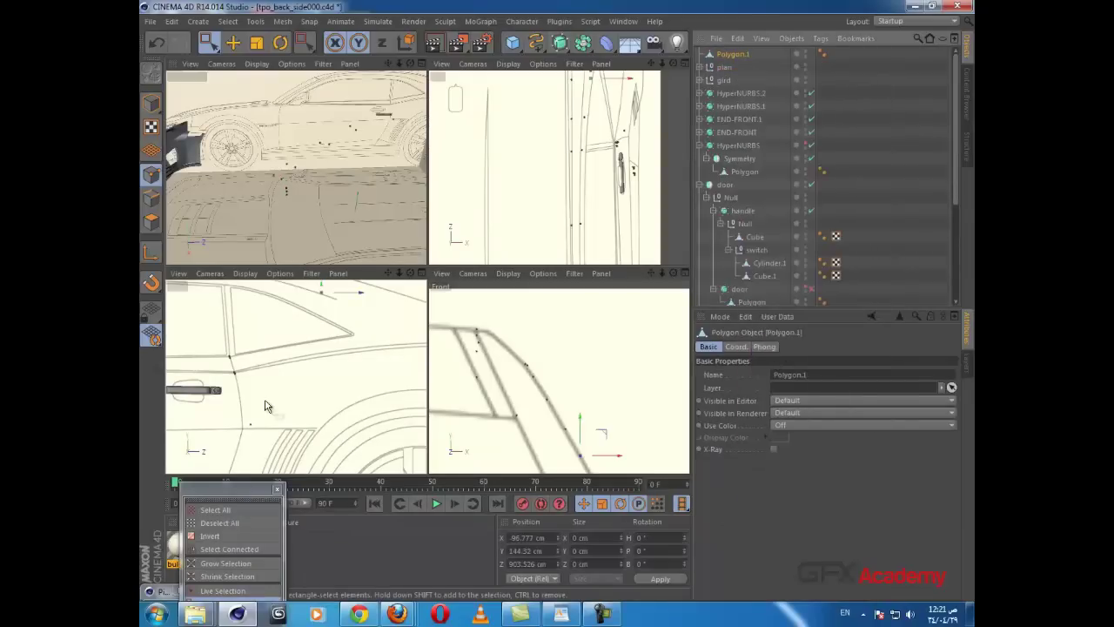
Step: Move the door's rear-edge point below the handle onto the body crease crossing, at about Y -111.6 cm, Z 755.3 cm
{"action": "middle_click_drag", "start_coordinate": [267, 406], "coordinate": [340, 351], "text": "alt"}
{"action": "scroll", "coordinate": [339, 353], "scroll_direction": "up", "scroll_amount": 3}
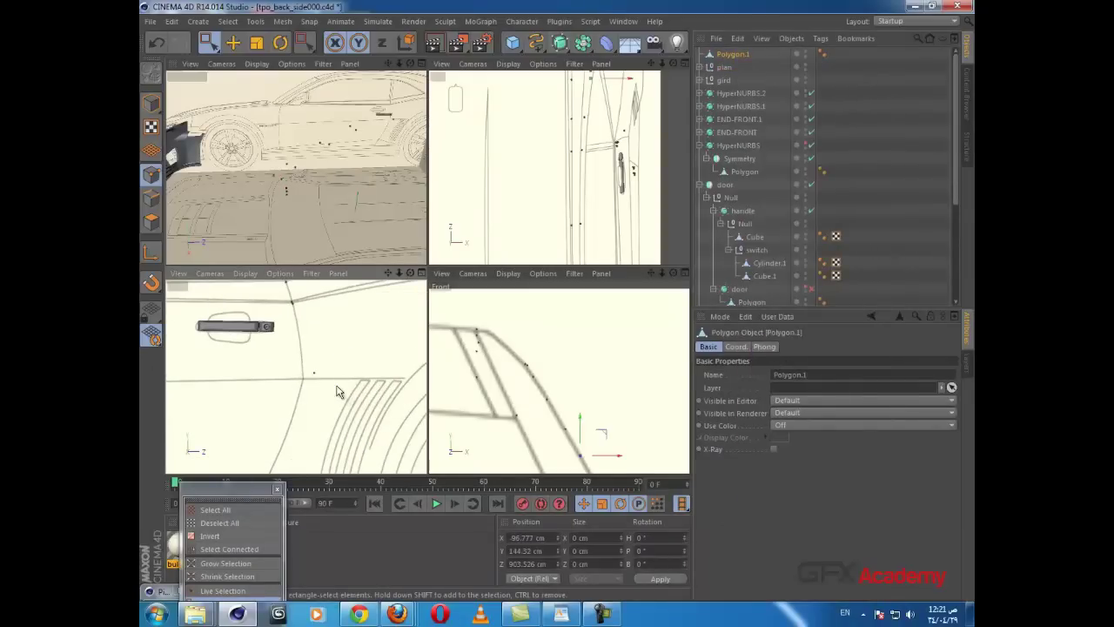
{"action": "left_click_drag", "start_coordinate": [327, 365], "coordinate": [303, 359]}
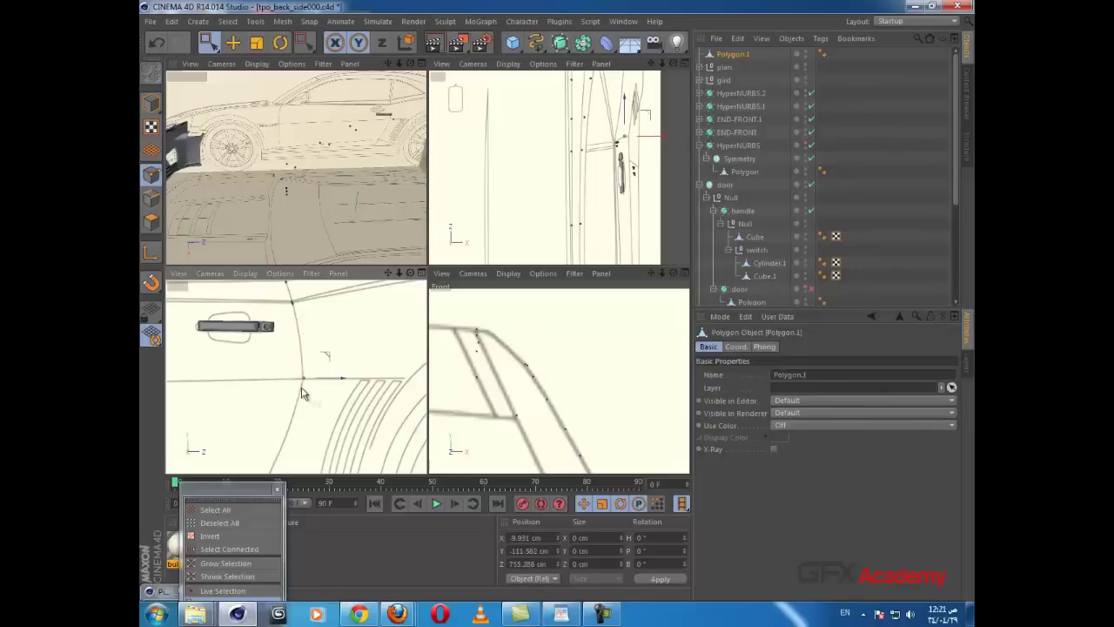
Step: Weld the two nearly coincident points on the door's lower rear edge, just below the lower crease, into one
{"action": "middle_click_drag", "start_coordinate": [302, 393], "coordinate": [353, 333], "text": "alt"}
{"action": "middle_click_drag", "start_coordinate": [338, 415], "coordinate": [333, 358], "text": "alt"}
{"action": "scroll", "coordinate": [336, 376], "scroll_direction": "up", "scroll_amount": 2}
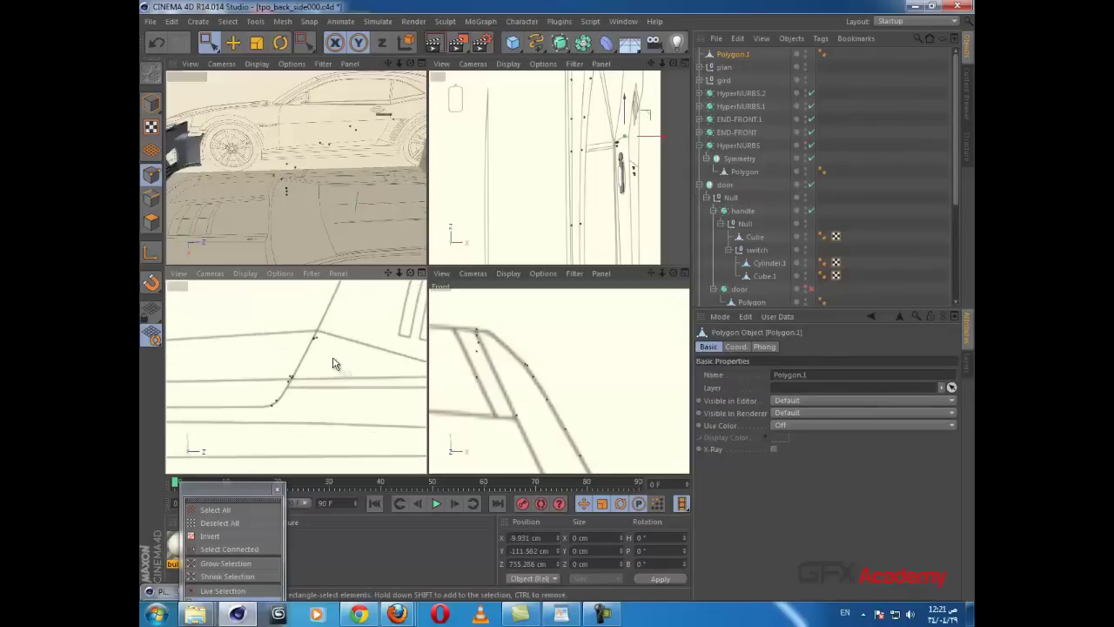
{"action": "scroll", "coordinate": [334, 364], "scroll_direction": "up", "scroll_amount": 1}
{"action": "left_click", "coordinate": [313, 332]}
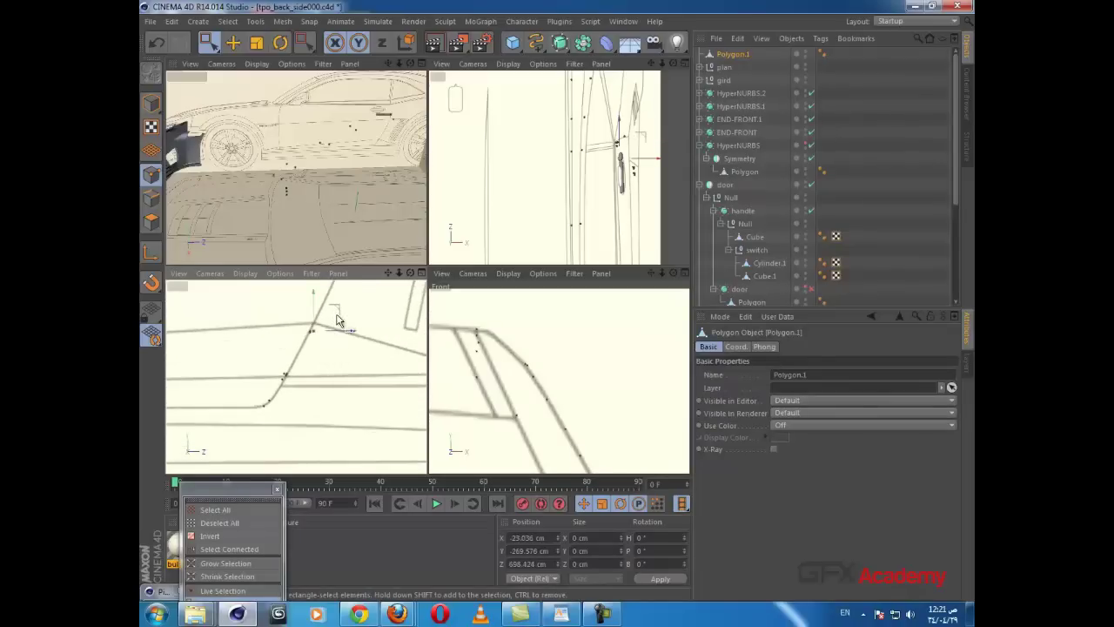
{"action": "left_click", "coordinate": [338, 320]}
{"action": "scroll", "coordinate": [338, 330], "scroll_direction": "up", "scroll_amount": 1}
{"action": "left_click_drag", "start_coordinate": [317, 329], "coordinate": [294, 348]}
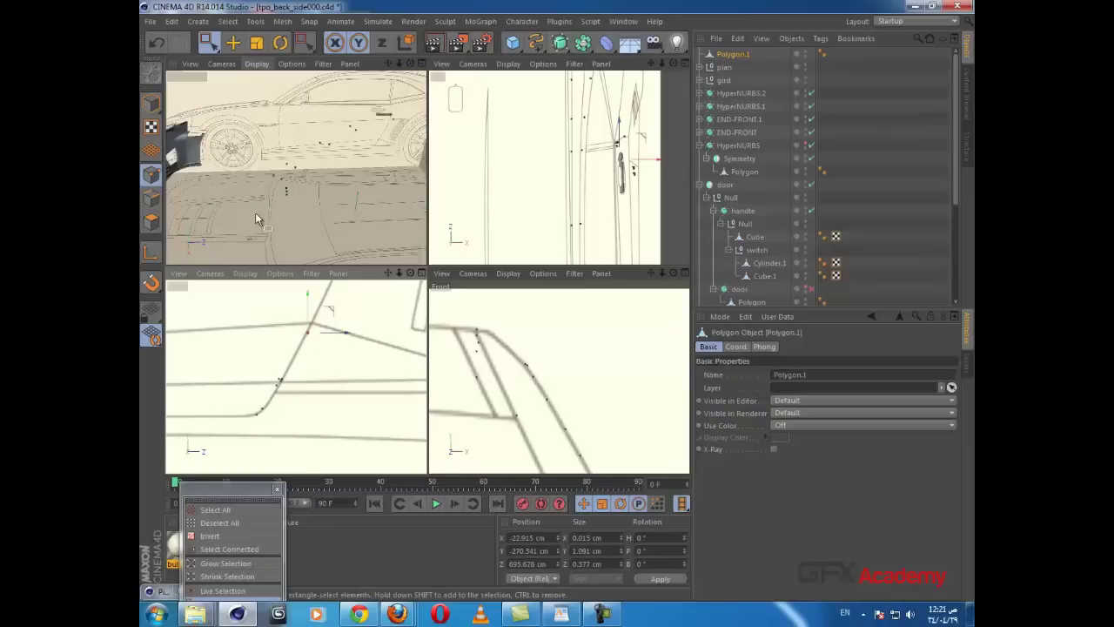
{"action": "right_click", "coordinate": [364, 301]}
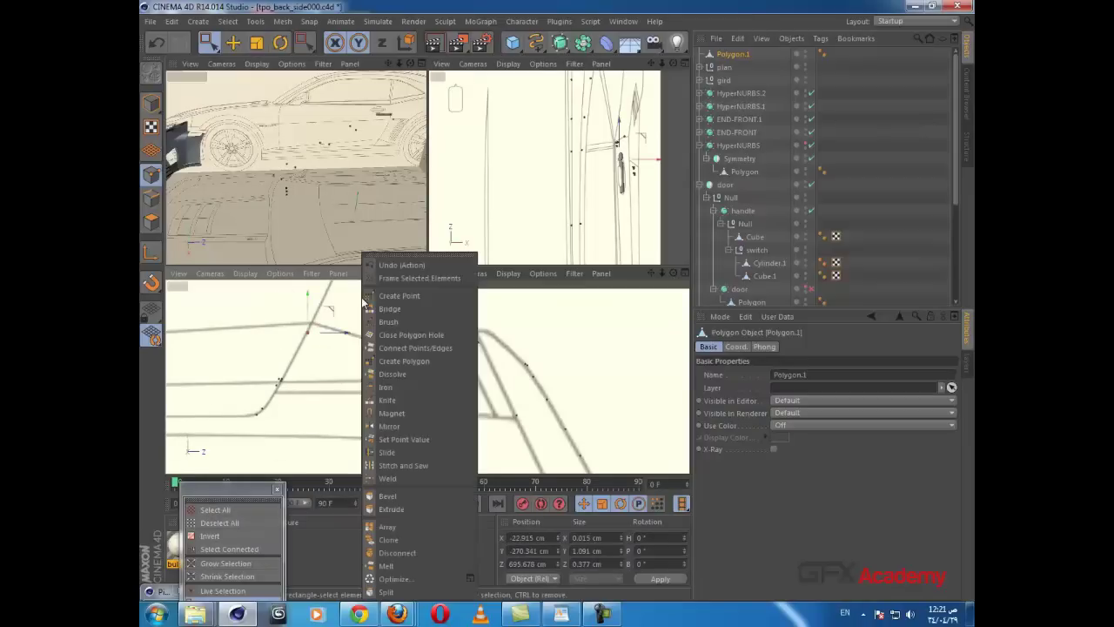
{"action": "left_click", "coordinate": [392, 482]}
{"action": "scroll", "coordinate": [315, 336], "scroll_direction": "up", "scroll_amount": 4}
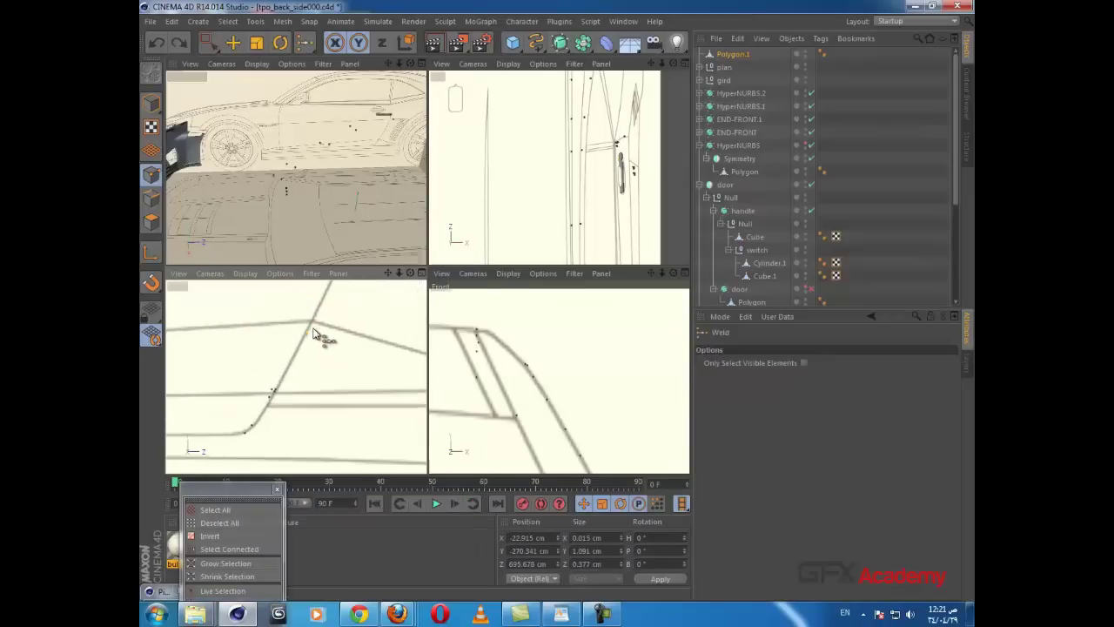
Step: Move the welded point up to the lower crease corner in the side view, at about Y -263.3 cm, Z 699.1 cm
{"action": "left_click", "coordinate": [232, 42]}
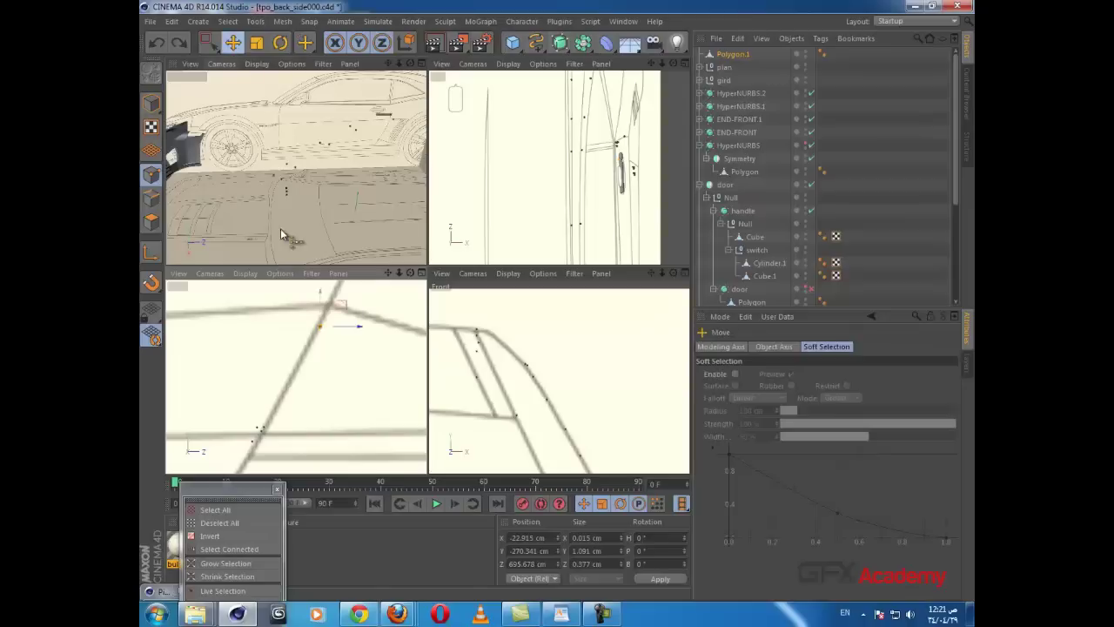
{"action": "left_click", "coordinate": [333, 324]}
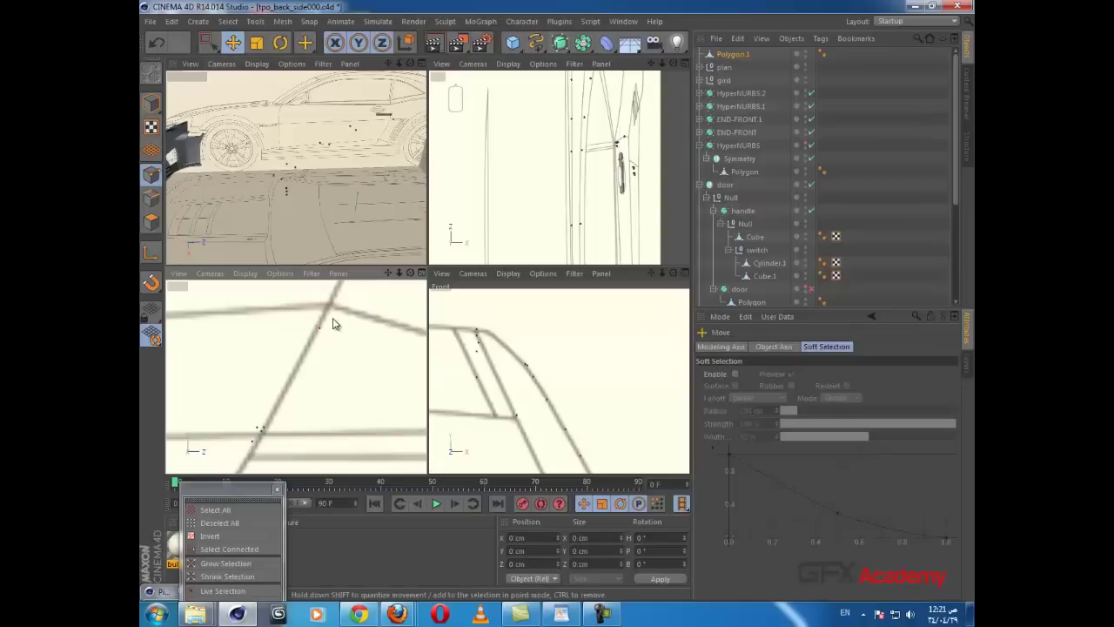
{"action": "left_click", "coordinate": [329, 308]}
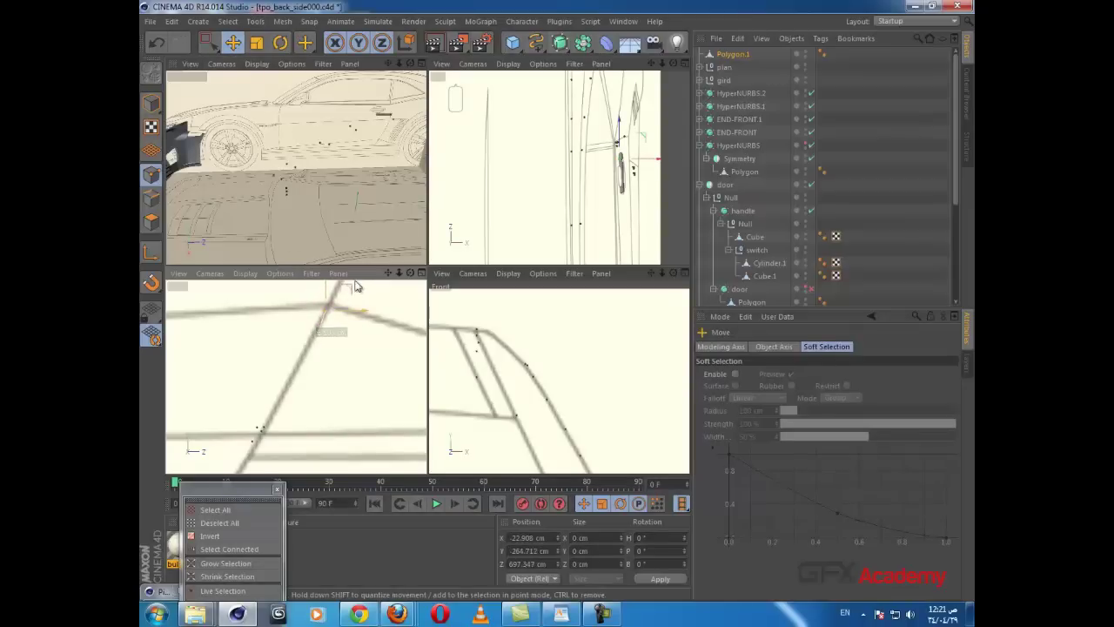
{"action": "left_click_drag", "start_coordinate": [355, 286], "coordinate": [358, 283]}
Step: Hide the door group in the viewports and move the lower crease corner point outward to about X 0.4 cm, Z 698.6 cm
{"action": "scroll", "coordinate": [632, 166], "scroll_direction": "up", "scroll_amount": 7}
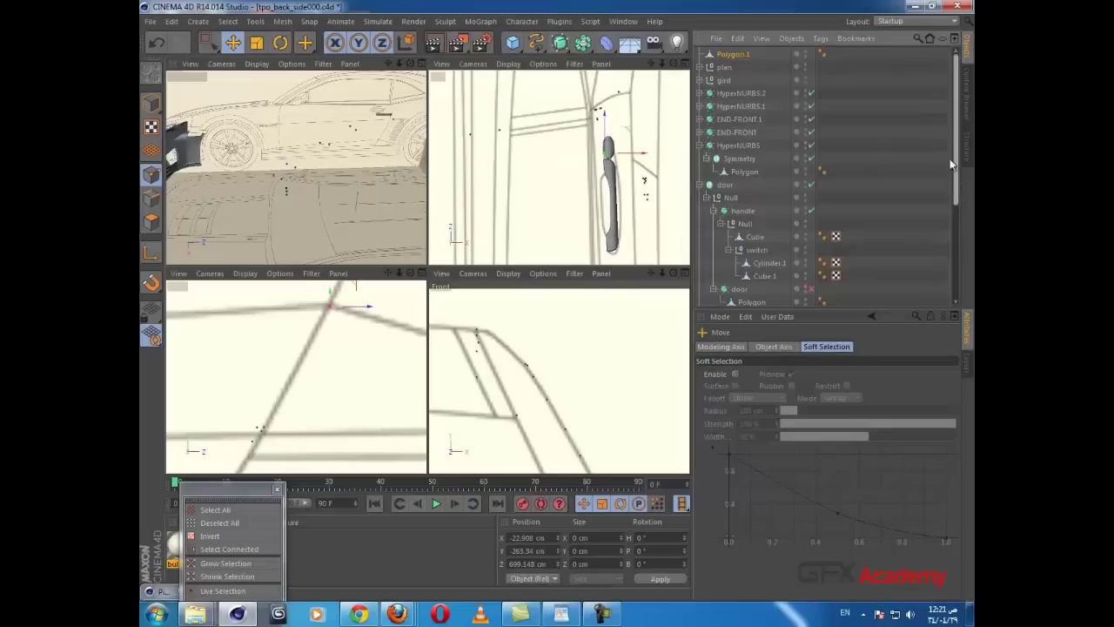
{"action": "left_click", "coordinate": [807, 183]}
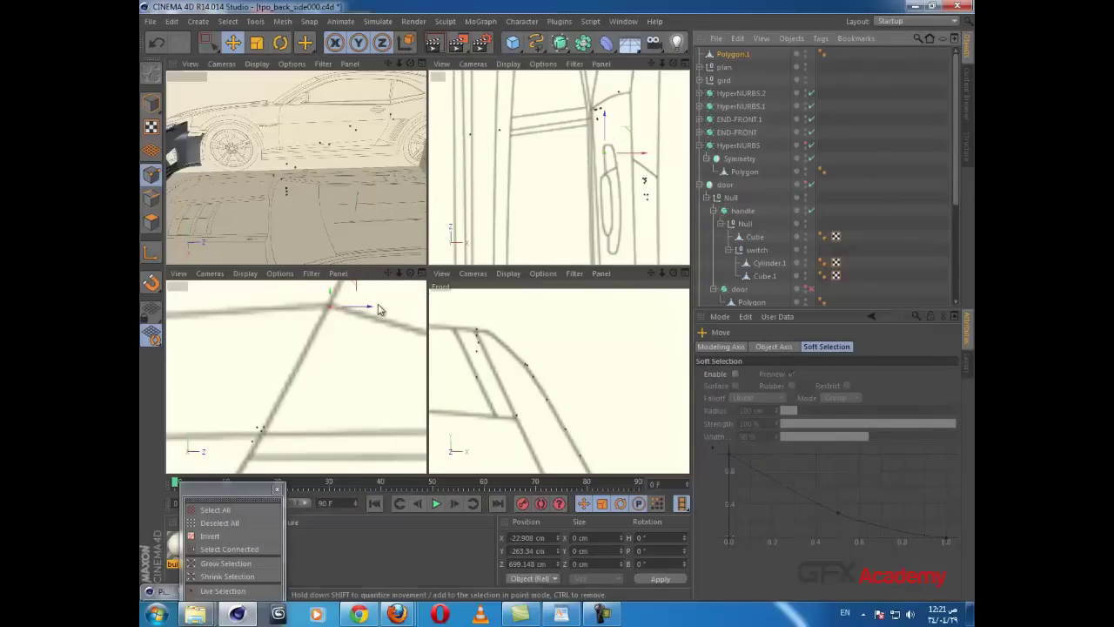
{"action": "middle_click_drag", "start_coordinate": [378, 309], "coordinate": [369, 330], "text": "alt"}
{"action": "left_click_drag", "start_coordinate": [647, 155], "coordinate": [634, 140]}
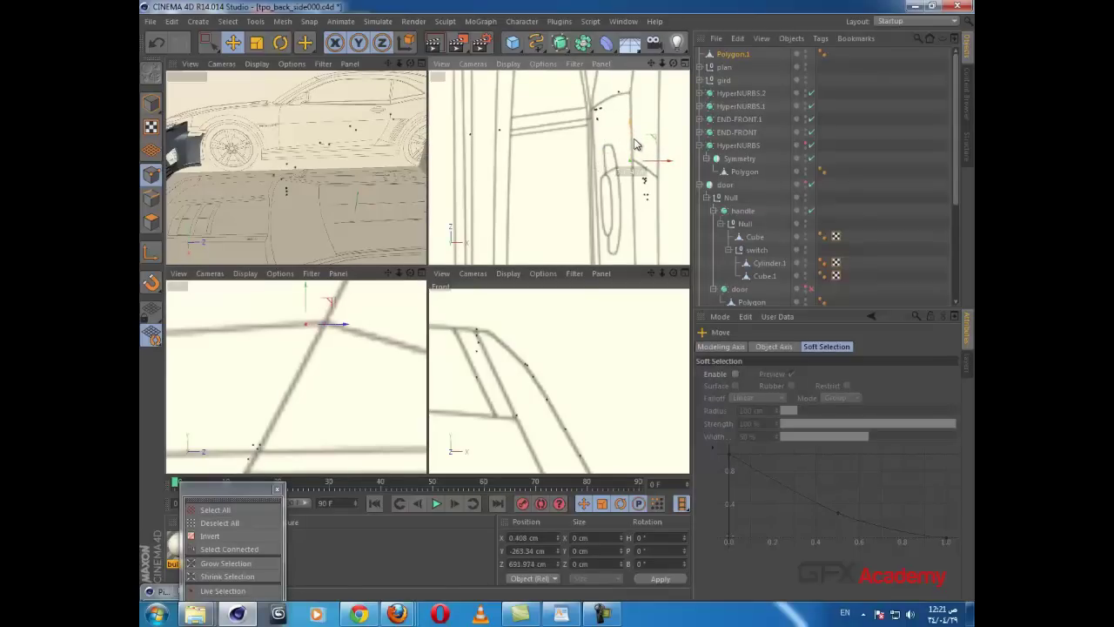
{"action": "left_click_drag", "start_coordinate": [336, 325], "coordinate": [351, 329]}
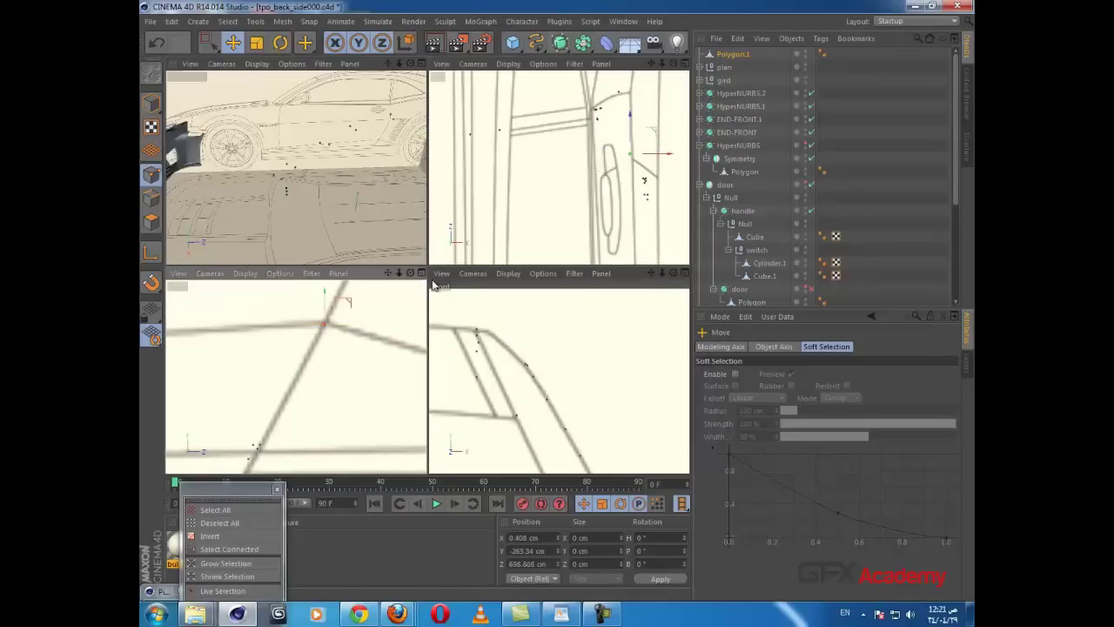
Step: Reduce the point cluster on the door's lower rear edge to two points and place them on the edge at the sill lines
{"action": "middle_click_drag", "start_coordinate": [266, 438], "coordinate": [293, 380], "text": "alt"}
{"action": "scroll", "coordinate": [293, 392], "scroll_direction": "up", "scroll_amount": 3}
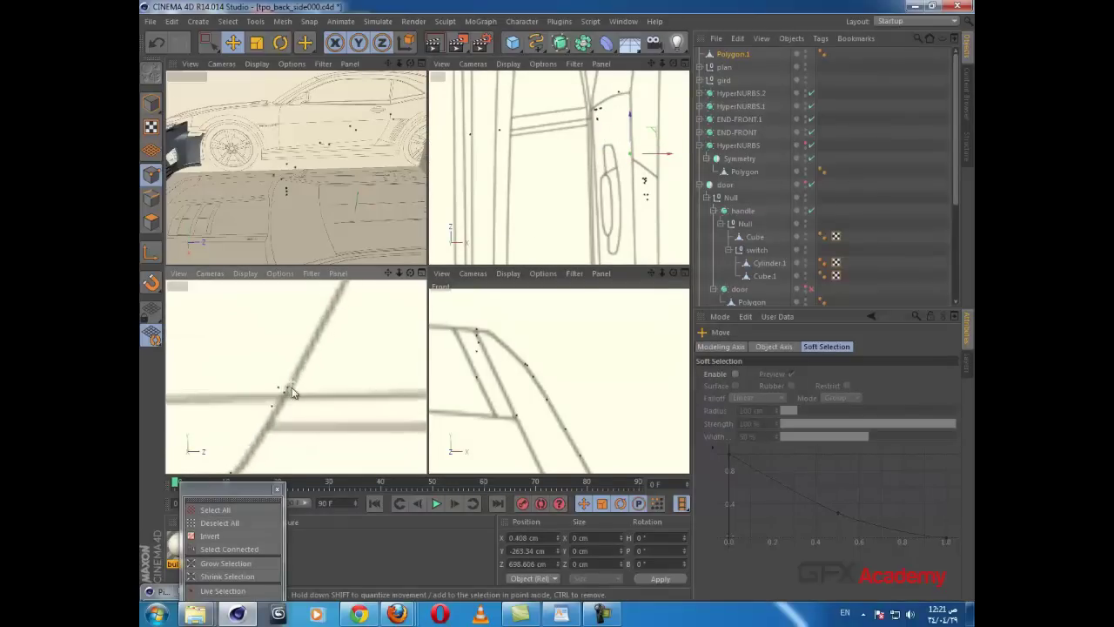
{"action": "left_click_drag", "start_coordinate": [293, 397], "coordinate": [317, 345]}
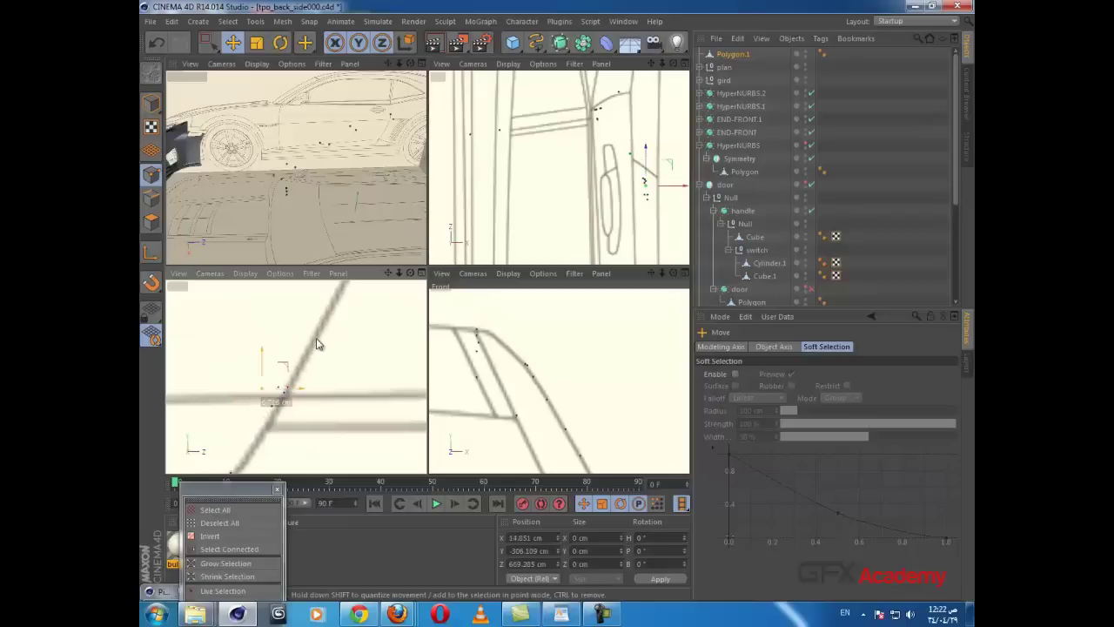
{"action": "left_click", "coordinate": [291, 390]}
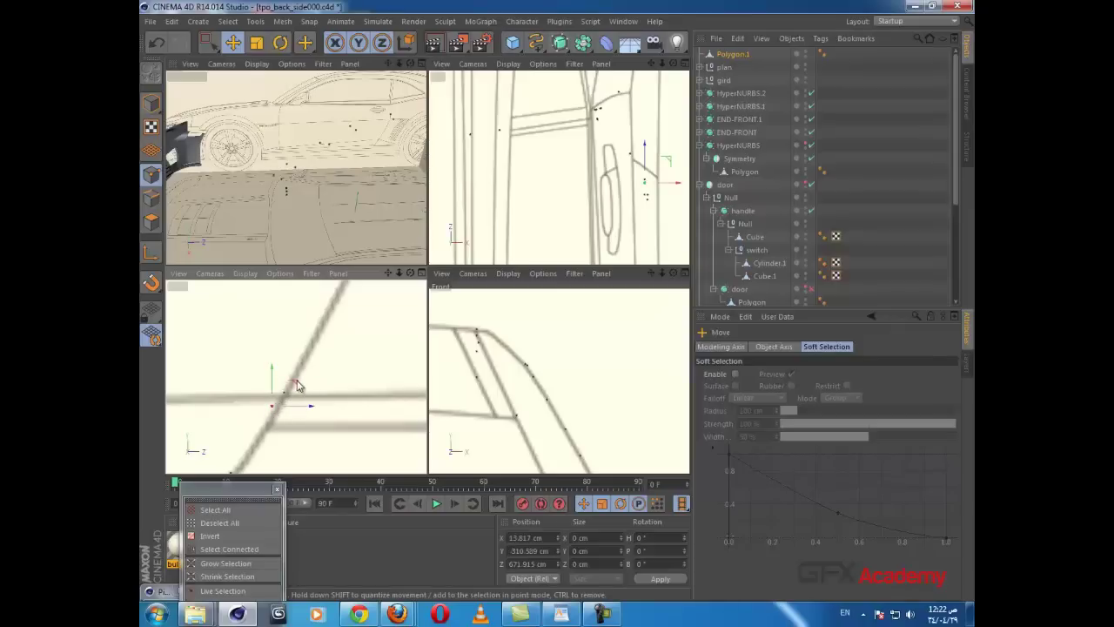
{"action": "left_click_drag", "start_coordinate": [296, 386], "coordinate": [293, 403]}
Step: Delete the points on the rounded lower corner of the door's rear edge
{"action": "scroll", "coordinate": [304, 419], "scroll_direction": "down", "scroll_amount": 1}
{"action": "middle_click_drag", "start_coordinate": [300, 446], "coordinate": [343, 362], "text": "alt"}
{"action": "left_click", "coordinate": [278, 403]}
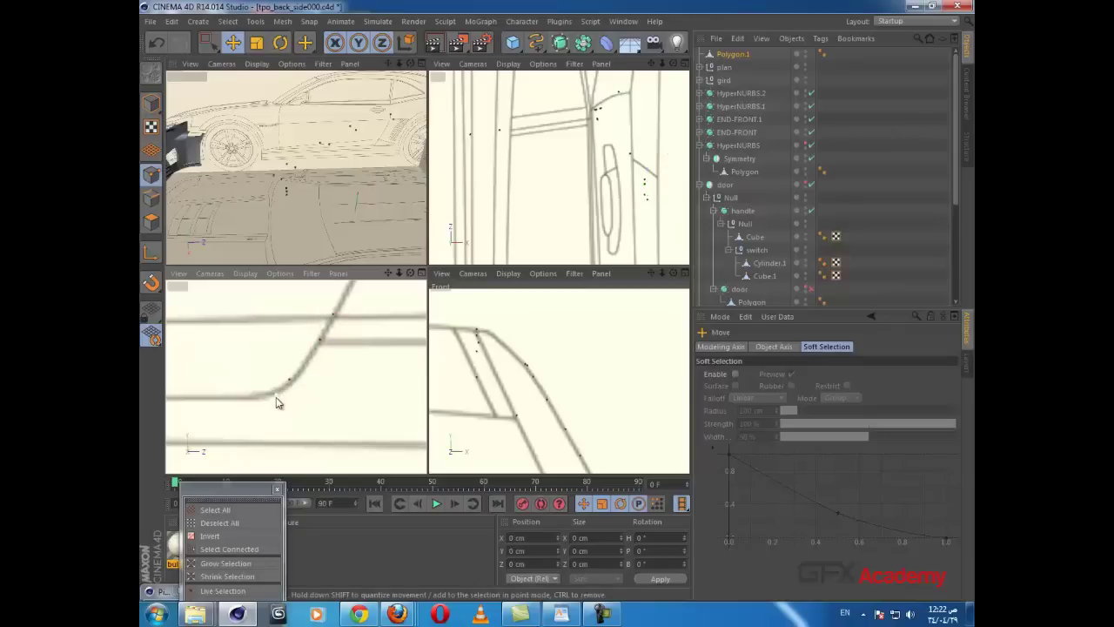
{"action": "left_click", "coordinate": [290, 385]}
{"action": "key", "text": "Delete"}
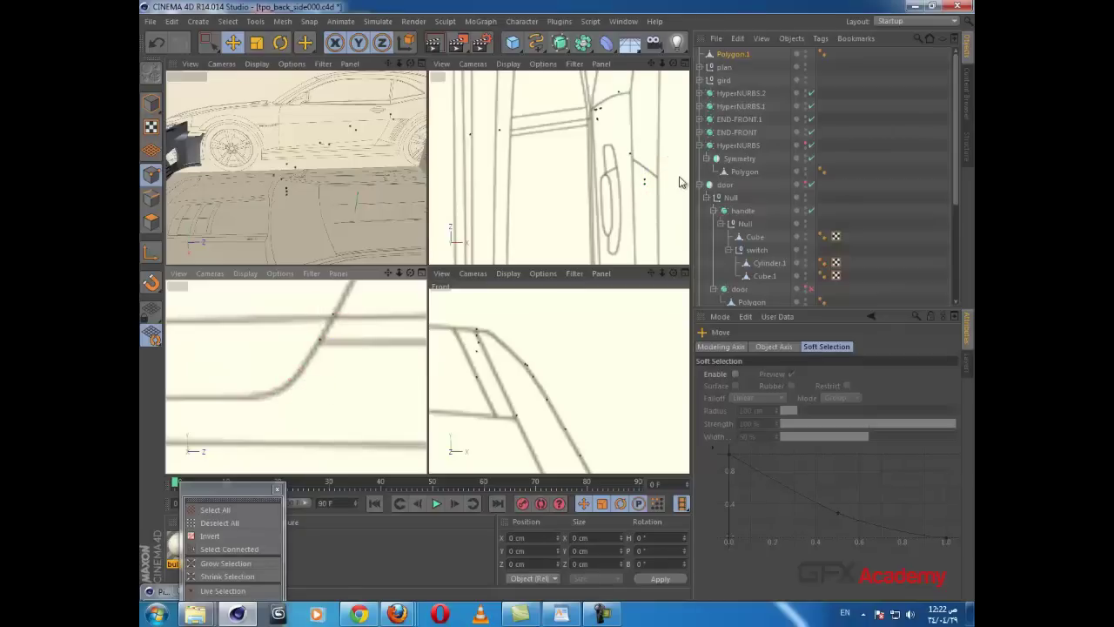
Step: Move the two points at the sill lines outward onto the body's outer line in the top view, at about X 26.2 cm
{"action": "scroll", "coordinate": [682, 180], "scroll_direction": "up", "scroll_amount": 3}
{"action": "middle_click_drag", "start_coordinate": [630, 199], "coordinate": [605, 209], "text": "alt"}
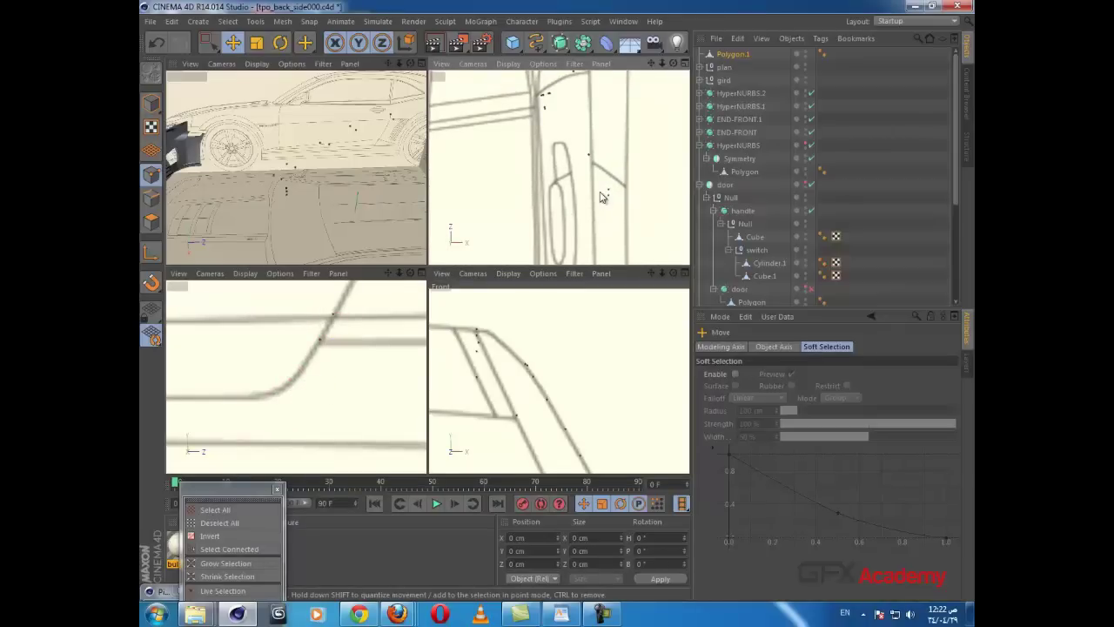
{"action": "left_click_drag", "start_coordinate": [209, 42], "coordinate": [235, 55]}
{"action": "left_click", "coordinate": [608, 193]}
{"action": "left_click_drag", "start_coordinate": [635, 195], "coordinate": [653, 196]}
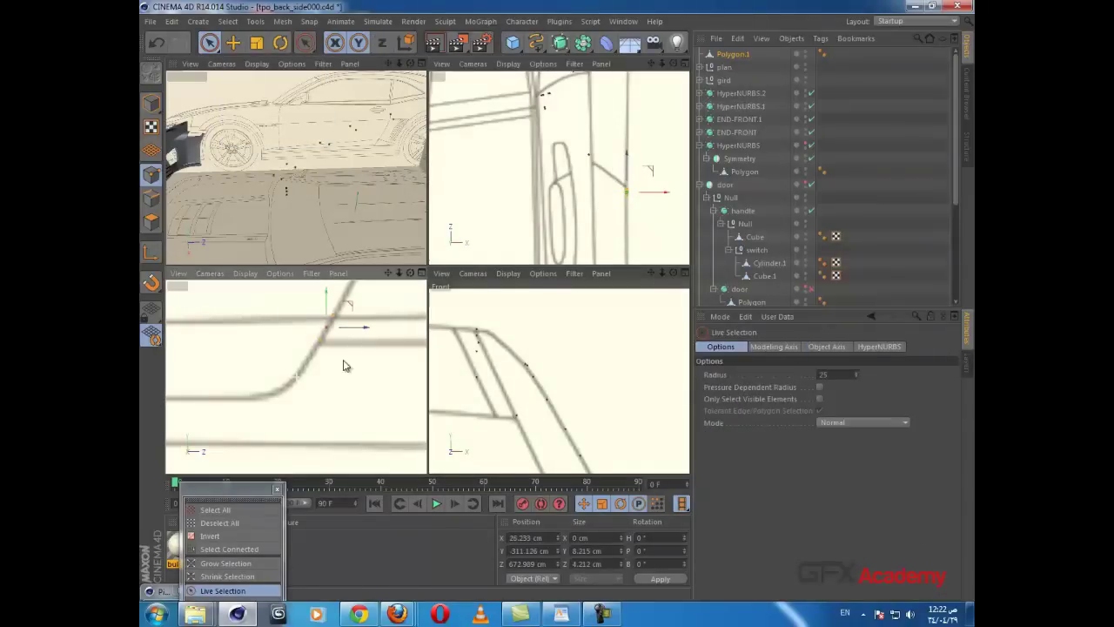
Step: Remove the duplicate points at the two door-edge corners below the side window and fit the upper one at about Y 23.9 cm, Z 729.7 cm
{"action": "scroll", "coordinate": [340, 370], "scroll_direction": "up", "scroll_amount": 5}
{"action": "middle_click_drag", "start_coordinate": [330, 392], "coordinate": [302, 426], "text": "alt"}
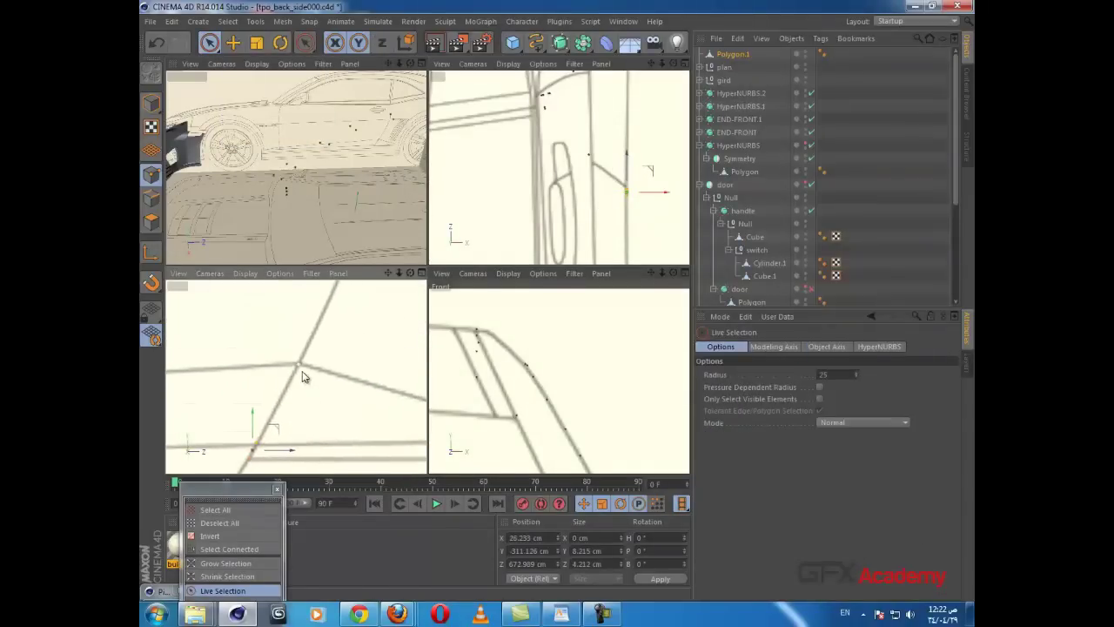
{"action": "left_click", "coordinate": [302, 372]}
{"action": "scroll", "coordinate": [336, 412], "scroll_direction": "down", "scroll_amount": 5}
{"action": "scroll", "coordinate": [335, 433], "scroll_direction": "down", "scroll_amount": 3}
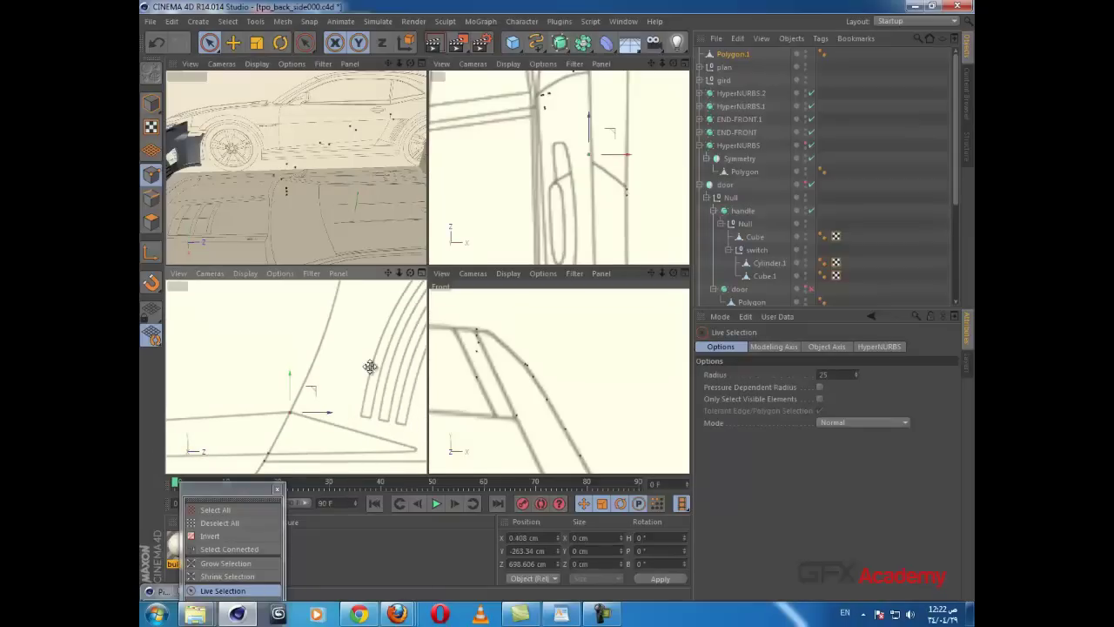
{"action": "middle_click", "coordinate": [371, 367]}
{"action": "scroll", "coordinate": [472, 306], "scroll_direction": "down", "scroll_amount": 3}
{"action": "scroll", "coordinate": [481, 313], "scroll_direction": "down", "scroll_amount": 6}
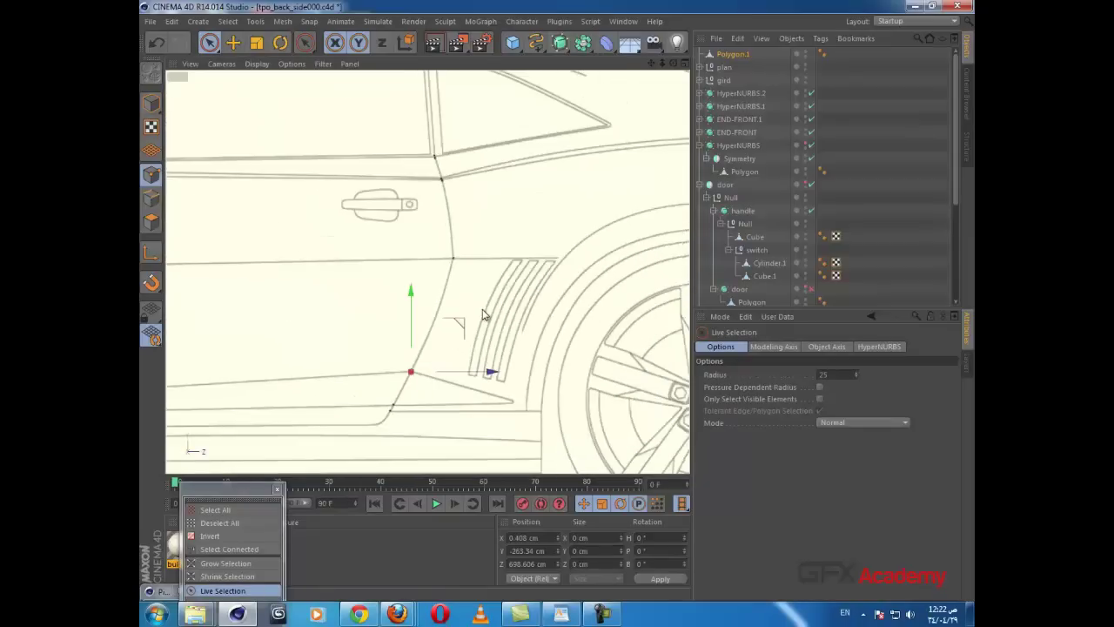
{"action": "scroll", "coordinate": [481, 313], "scroll_direction": "up", "scroll_amount": 8}
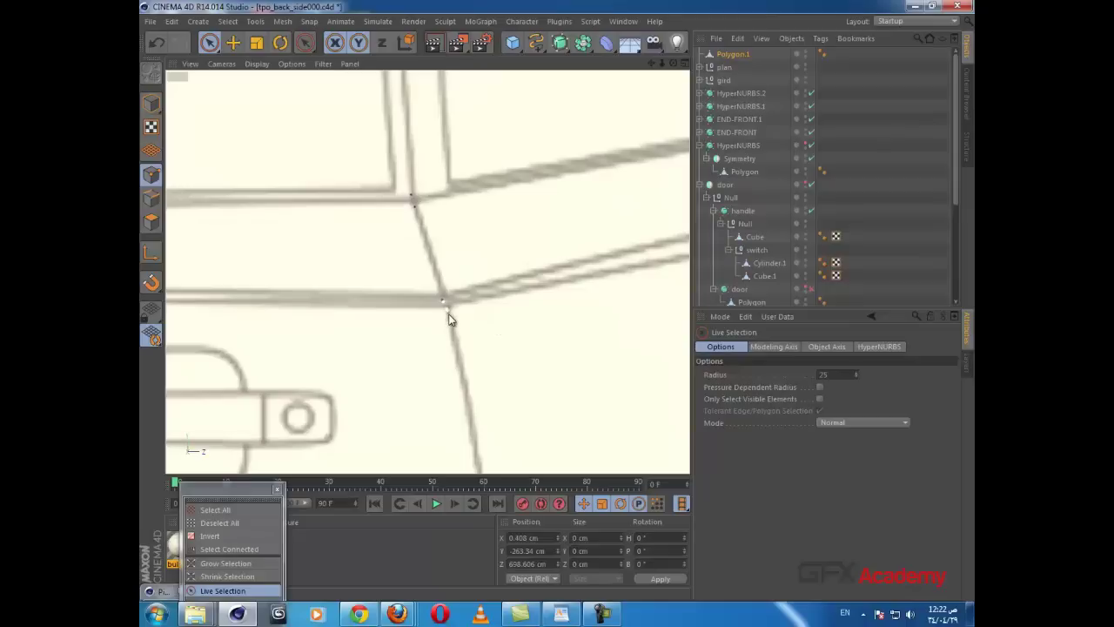
{"action": "left_click", "coordinate": [448, 317]}
{"action": "left_click", "coordinate": [442, 297]}
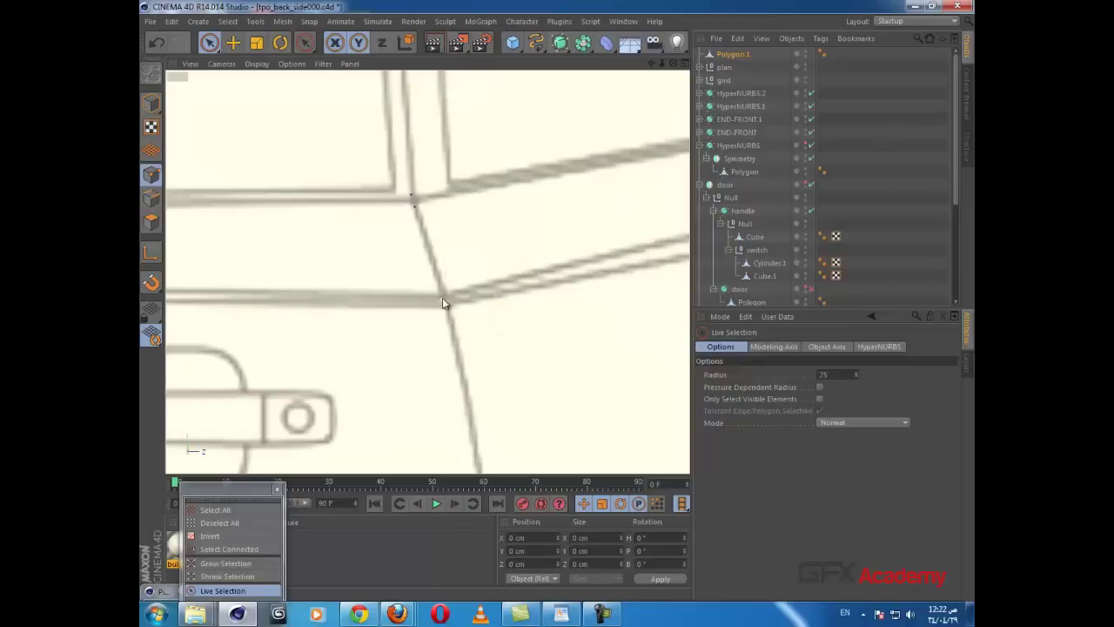
{"action": "left_click", "coordinate": [411, 196]}
{"action": "left_click_drag", "start_coordinate": [411, 147], "coordinate": [414, 150]}
Step: Examine the panel's points against the side blueprint, from the side window corner and door edge to the front sill
{"action": "scroll", "coordinate": [560, 355], "scroll_direction": "down", "scroll_amount": 4}
{"action": "scroll", "coordinate": [561, 354], "scroll_direction": "down", "scroll_amount": 8}
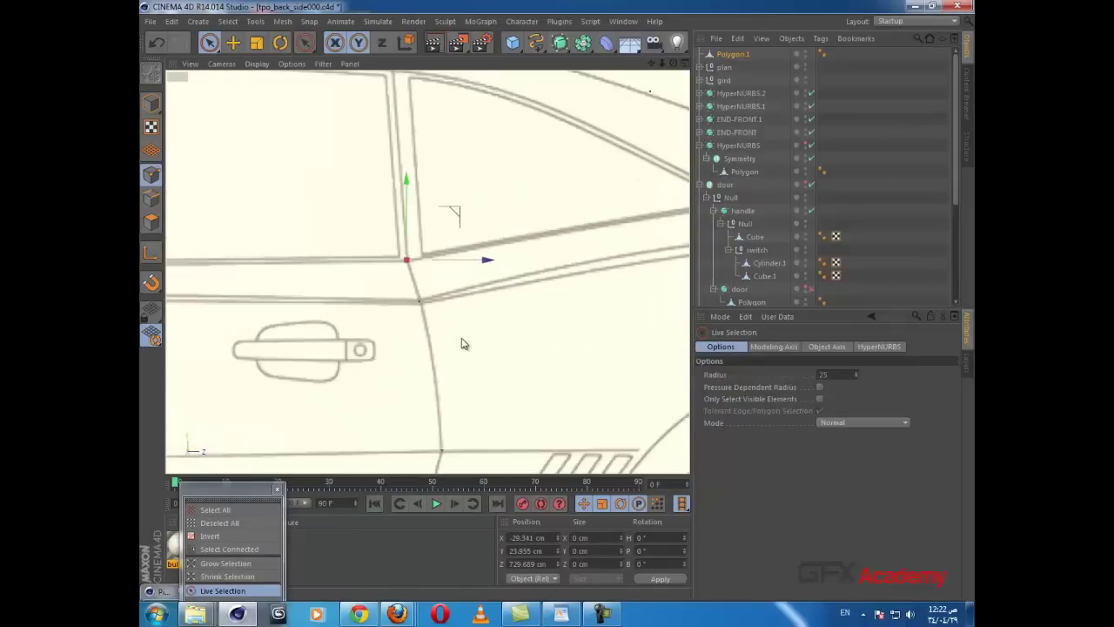
{"action": "middle_click_drag", "start_coordinate": [433, 333], "coordinate": [418, 314], "text": "alt"}
{"action": "scroll", "coordinate": [417, 313], "scroll_direction": "down", "scroll_amount": 3}
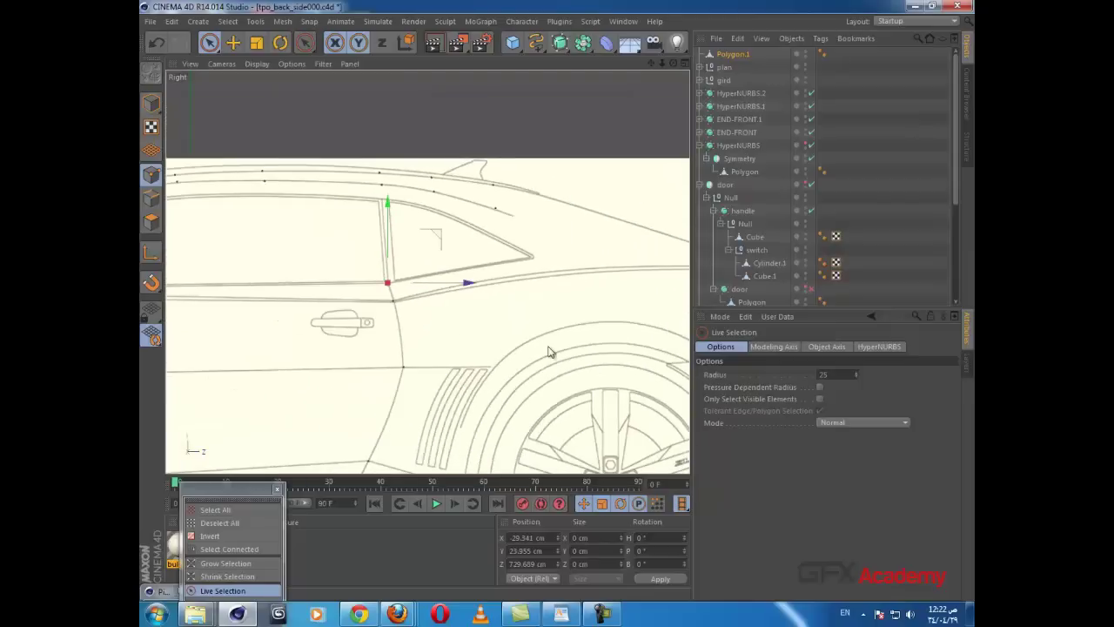
{"action": "middle_click_drag", "start_coordinate": [549, 351], "coordinate": [456, 308], "text": "alt"}
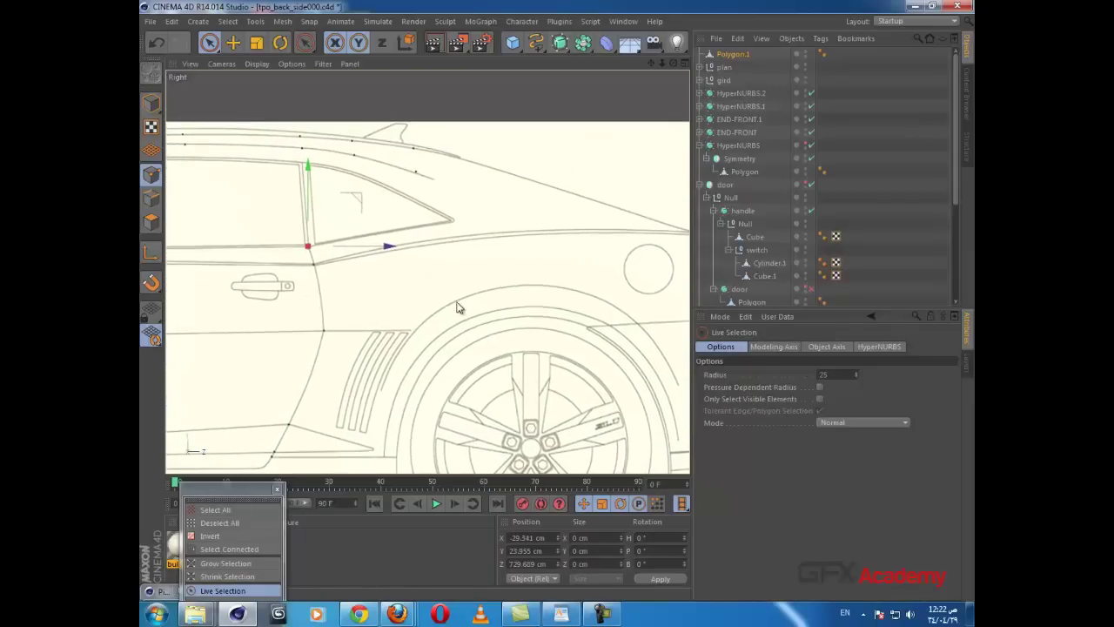
{"action": "scroll", "coordinate": [491, 326], "scroll_direction": "down", "scroll_amount": 3}
{"action": "middle_click_drag", "start_coordinate": [503, 342], "coordinate": [605, 313], "text": "alt"}
{"action": "left_click", "coordinate": [258, 384]}
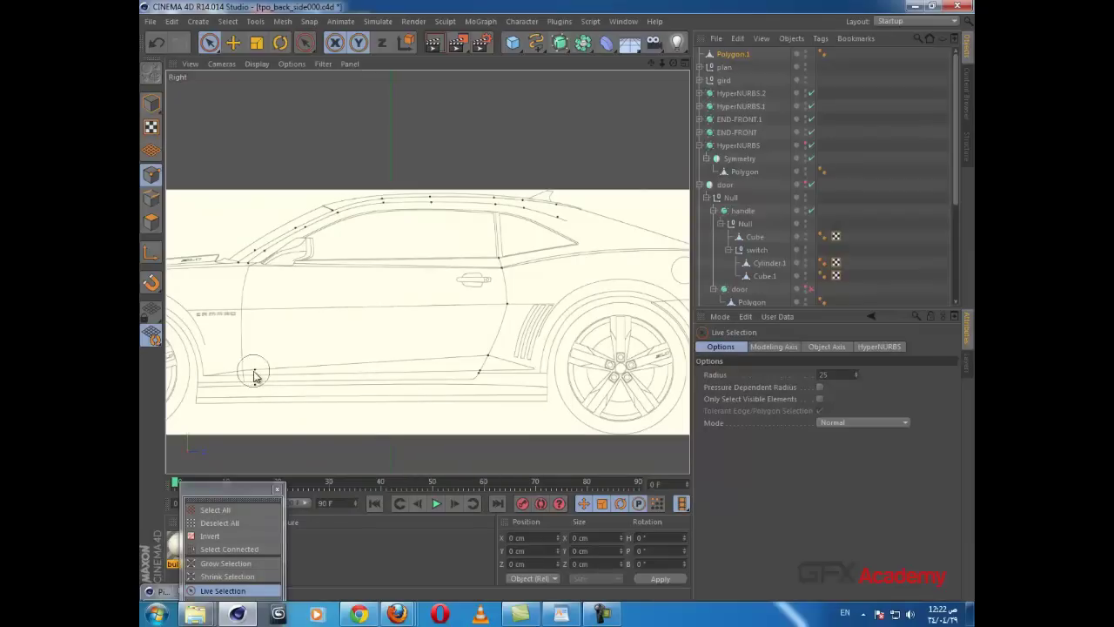
{"action": "left_click_drag", "start_coordinate": [209, 45], "coordinate": [257, 85]}
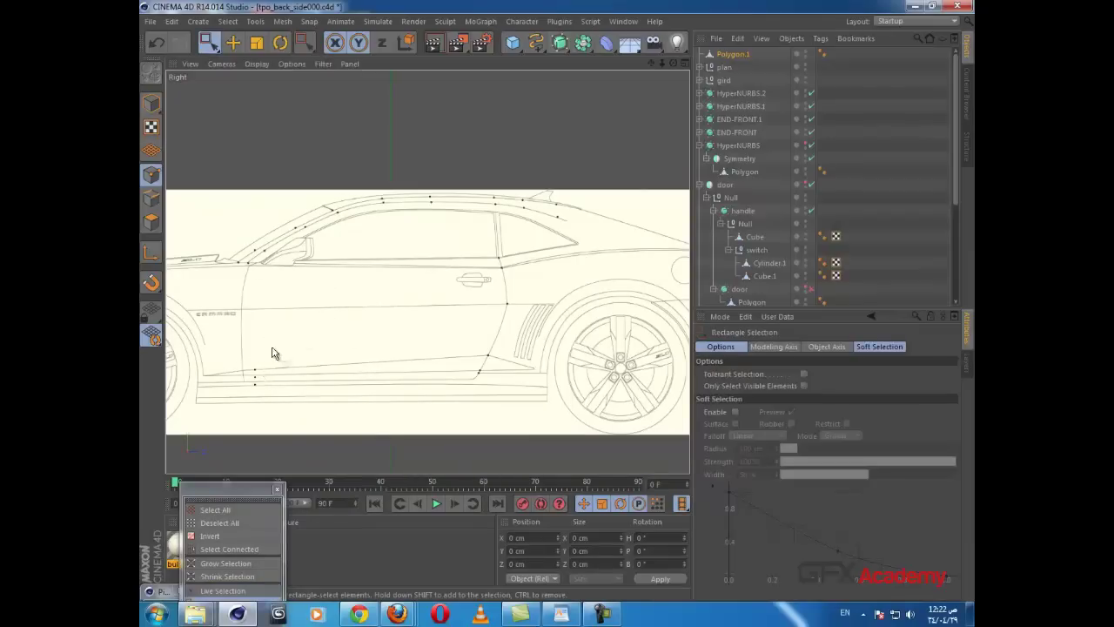
{"action": "left_click", "coordinate": [727, 68]}
{"action": "left_click", "coordinate": [733, 54]}
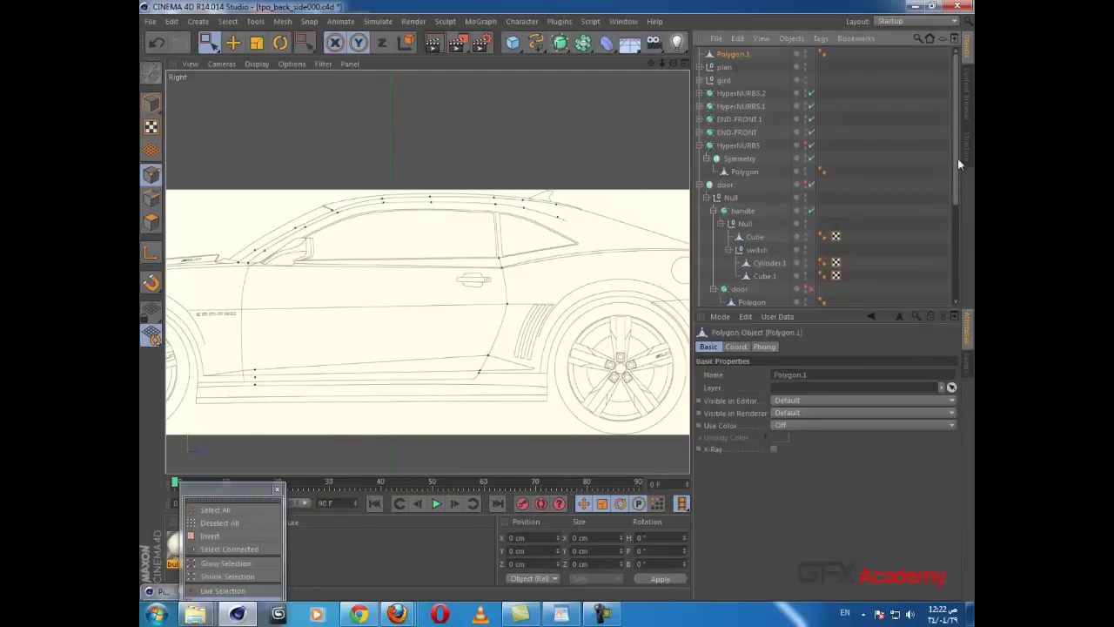
{"action": "left_click_drag", "start_coordinate": [958, 164], "coordinate": [956, 211]}
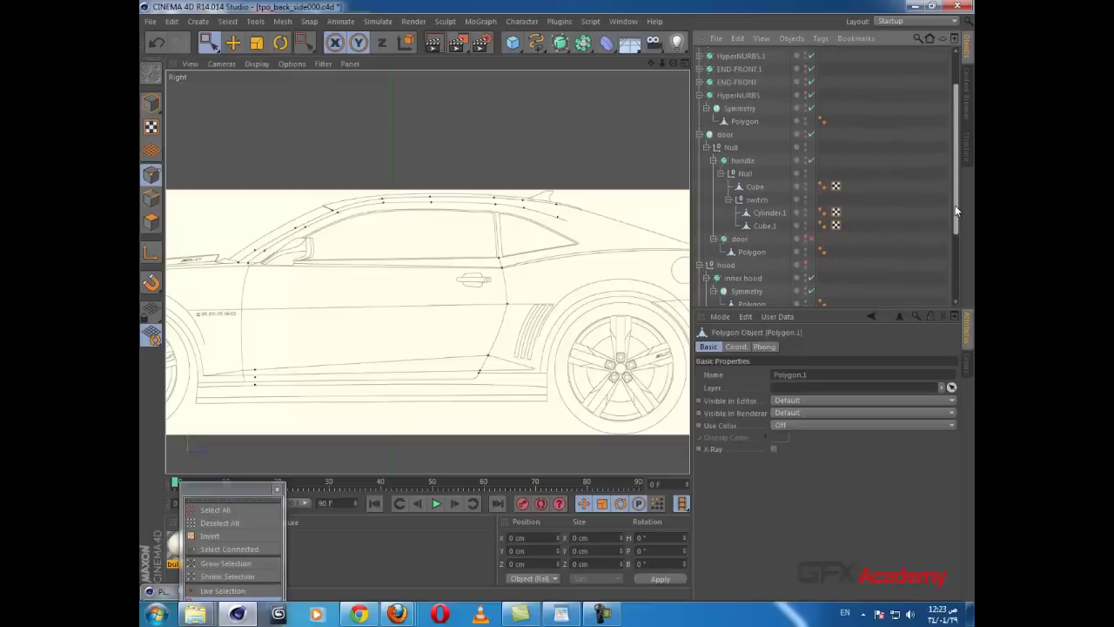
{"action": "middle_click_drag", "start_coordinate": [509, 367], "coordinate": [415, 369], "text": "alt"}
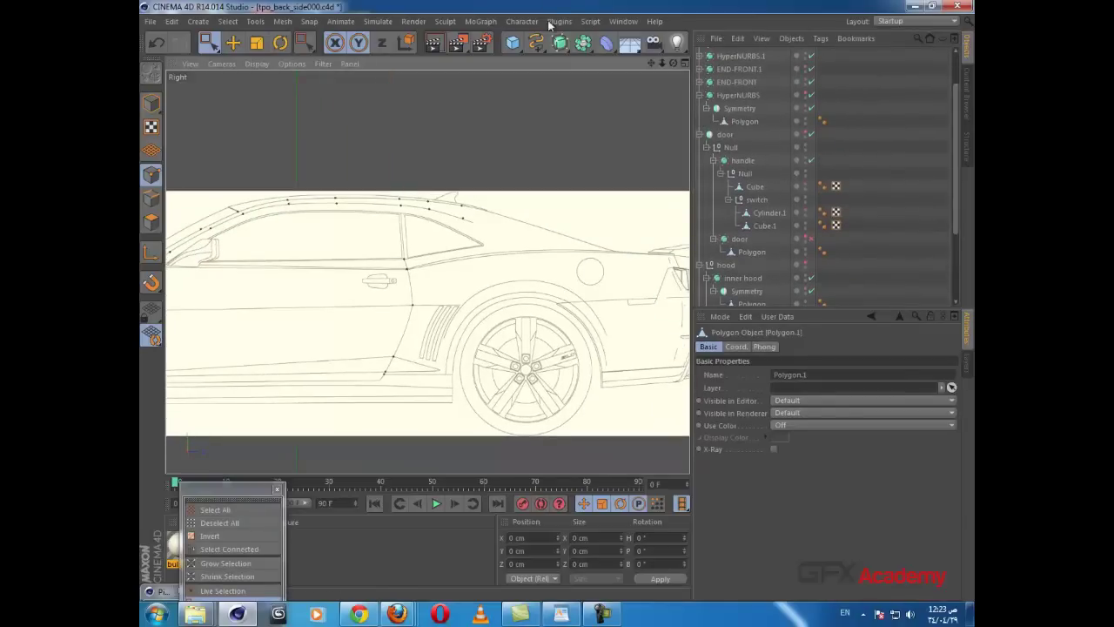
Step: Add a disc, set its orientation to +X and move it over the rear wheel in the side view
{"action": "left_click", "coordinate": [513, 42]}
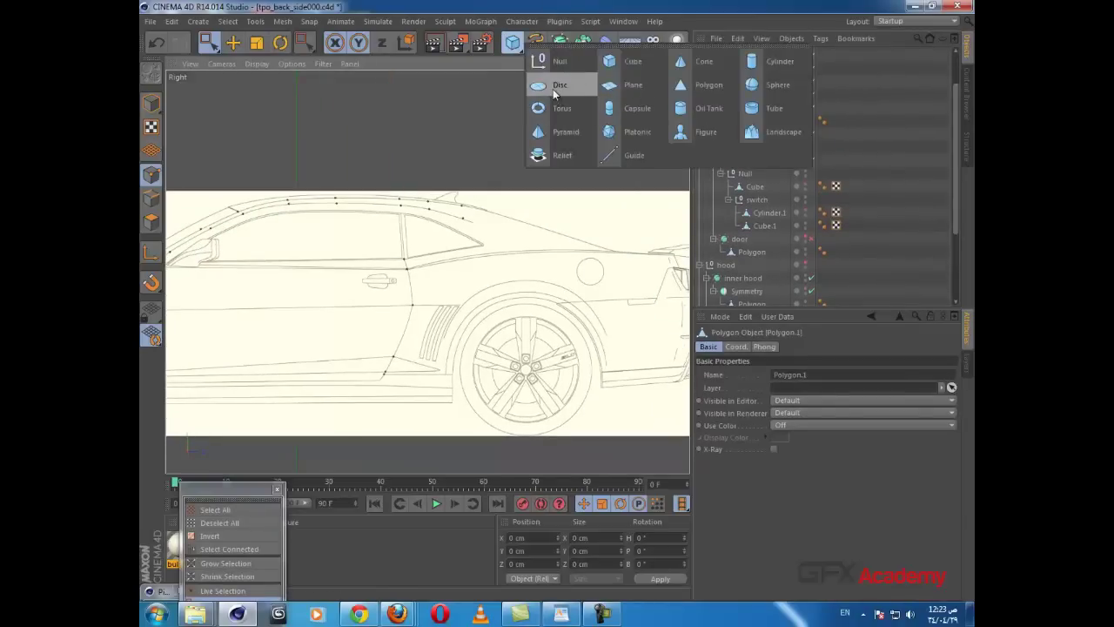
{"action": "left_click", "coordinate": [555, 89]}
{"action": "scroll", "coordinate": [517, 214], "scroll_direction": "down", "scroll_amount": 2}
{"action": "left_click_drag", "start_coordinate": [346, 365], "coordinate": [346, 319]}
{"action": "left_click", "coordinate": [800, 426]}
{"action": "left_click", "coordinate": [788, 442]}
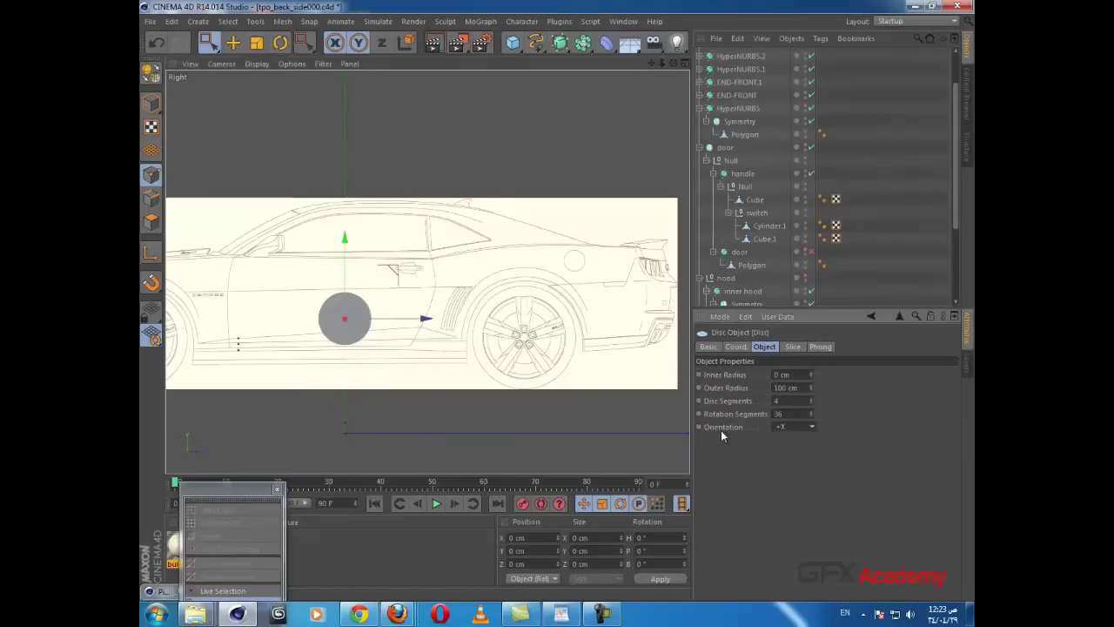
{"action": "left_click_drag", "start_coordinate": [345, 269], "coordinate": [521, 282]}
{"action": "left_click_drag", "start_coordinate": [564, 333], "coordinate": [571, 334]}
{"action": "scroll", "coordinate": [552, 327], "scroll_direction": "up", "scroll_amount": 2}
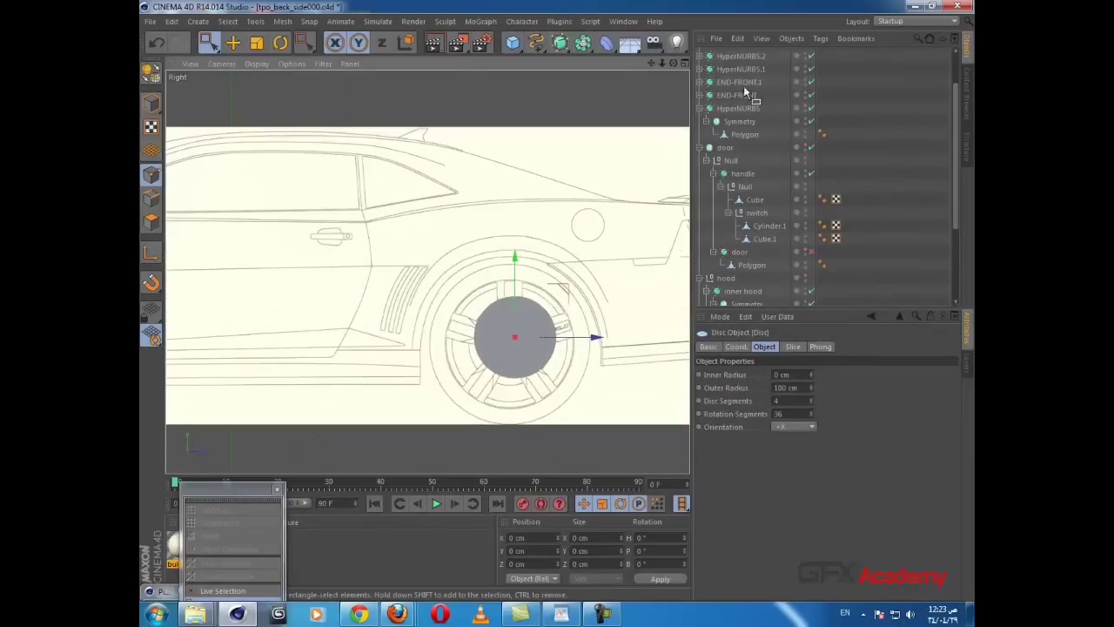
Step: Turn on X-Ray for the disc and centre it on the rear wheel hub, at about Y 363.2 cm, Z 674.8 cm
{"action": "left_click", "coordinate": [709, 348]}
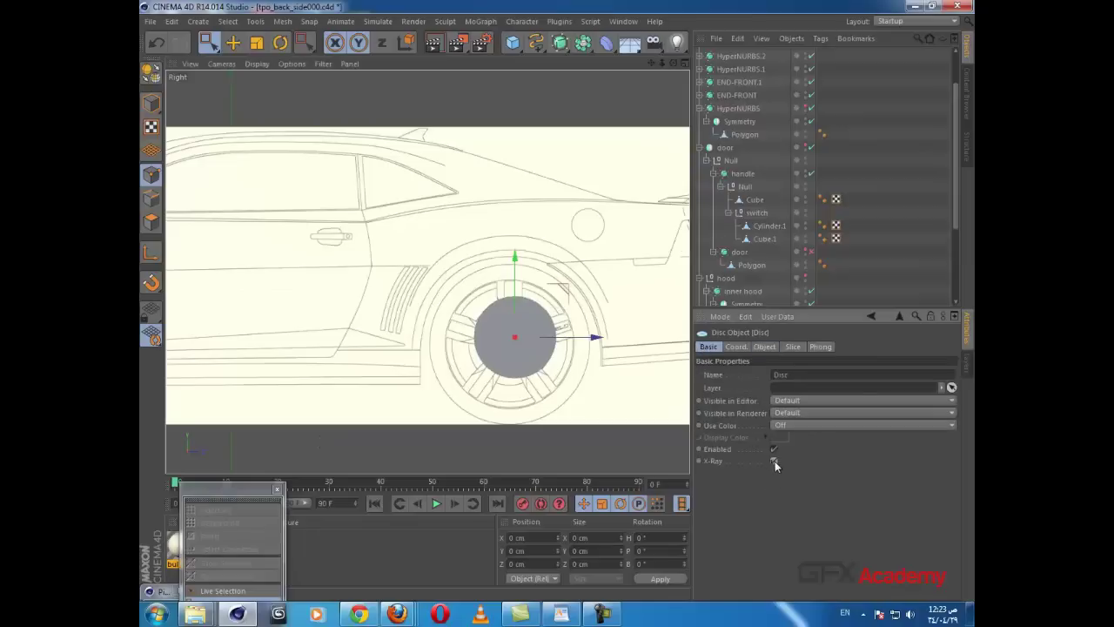
{"action": "left_click", "coordinate": [775, 462]}
{"action": "middle_click_drag", "start_coordinate": [565, 346], "coordinate": [557, 348], "text": "alt"}
{"action": "left_click_drag", "start_coordinate": [558, 340], "coordinate": [552, 340]}
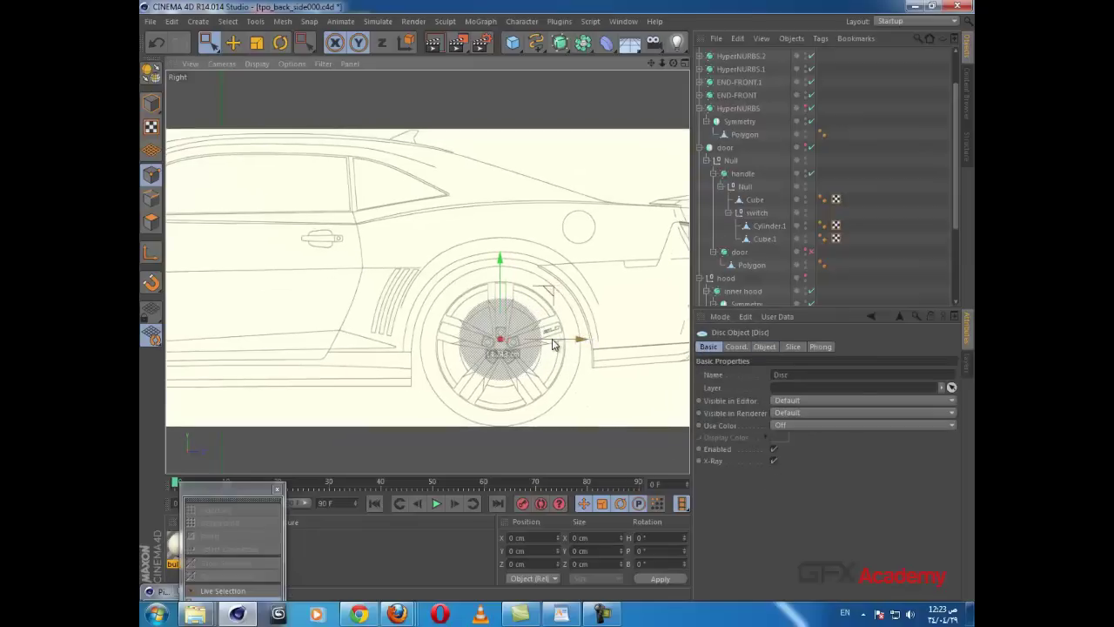
{"action": "left_click_drag", "start_coordinate": [499, 269], "coordinate": [497, 281]}
{"action": "scroll", "coordinate": [497, 281], "scroll_direction": "up", "scroll_amount": 5}
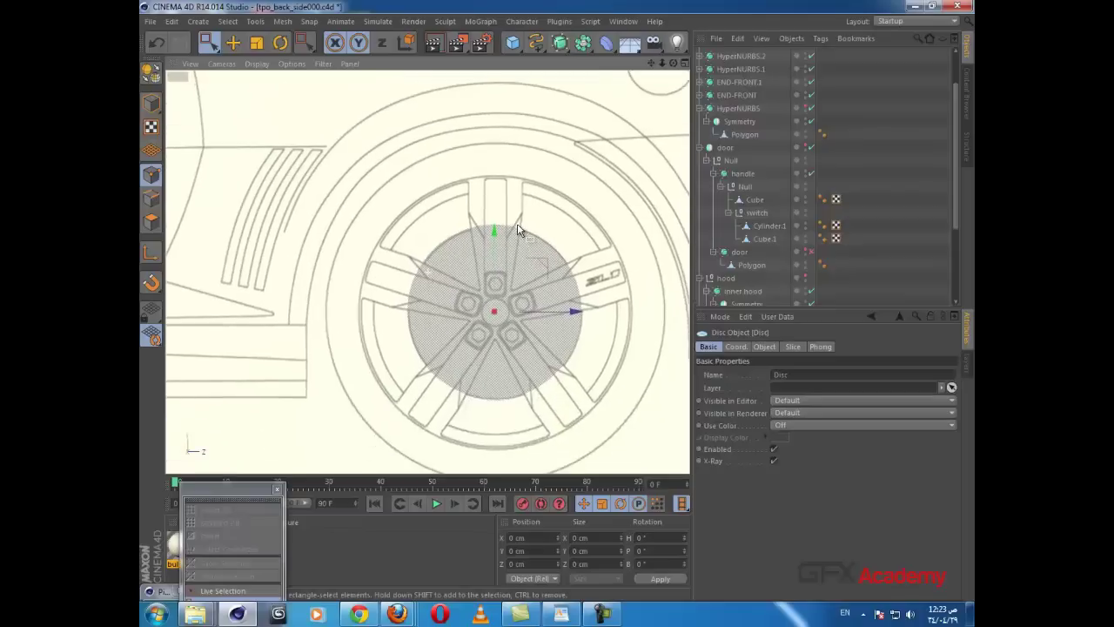
{"action": "middle_click_drag", "start_coordinate": [518, 226], "coordinate": [513, 195], "text": "alt"}
Step: Turn the disc into a wheel-arch ring with outer radius 231 cm, inner radius 214 cm, 1 disc segment and 20 rotation segments
{"action": "left_click", "coordinate": [736, 346]}
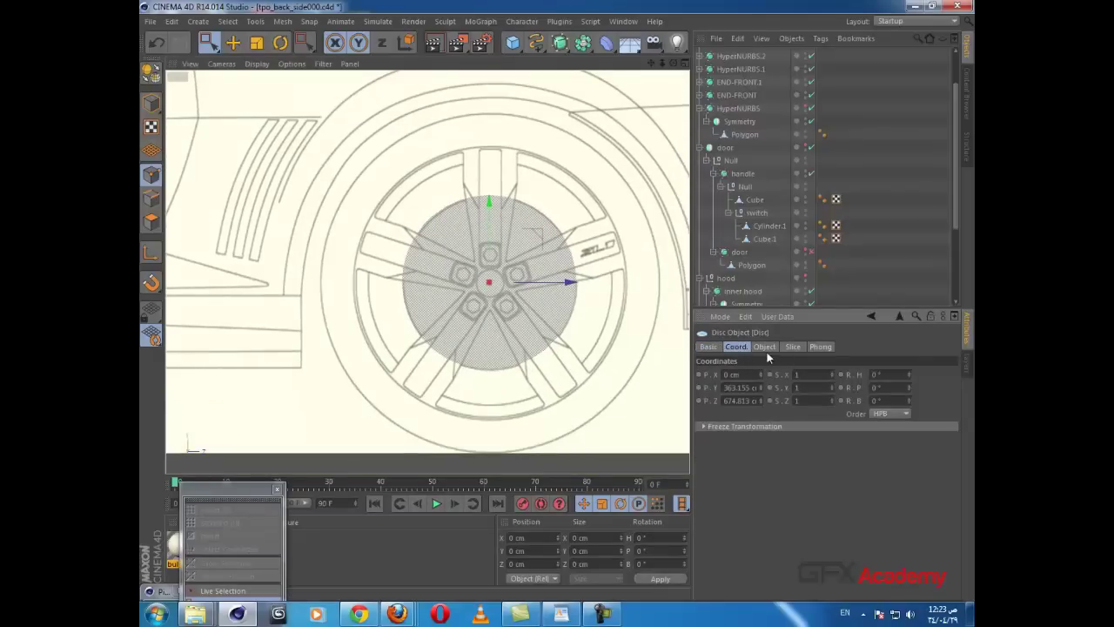
{"action": "left_click", "coordinate": [765, 346]}
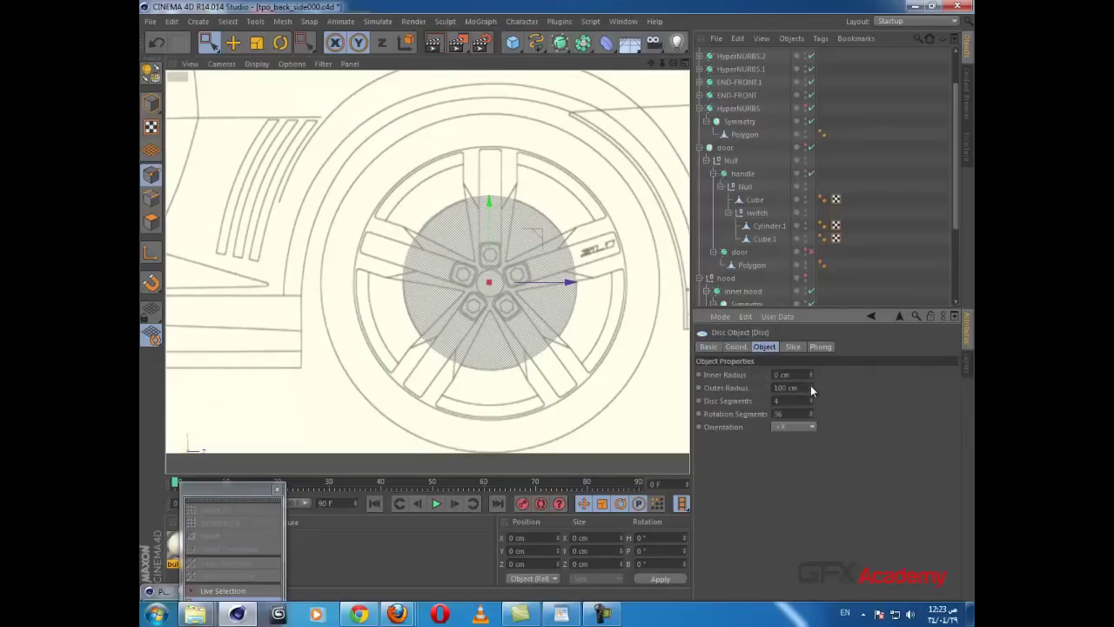
{"action": "mouse_move", "coordinate": [810, 385]}
{"action": "left_mouse_down"}
{"action": "mouse_move", "coordinate": [809, 374]}
{"action": "mouse_move", "coordinate": [811, 390]}
{"action": "left_mouse_up"}
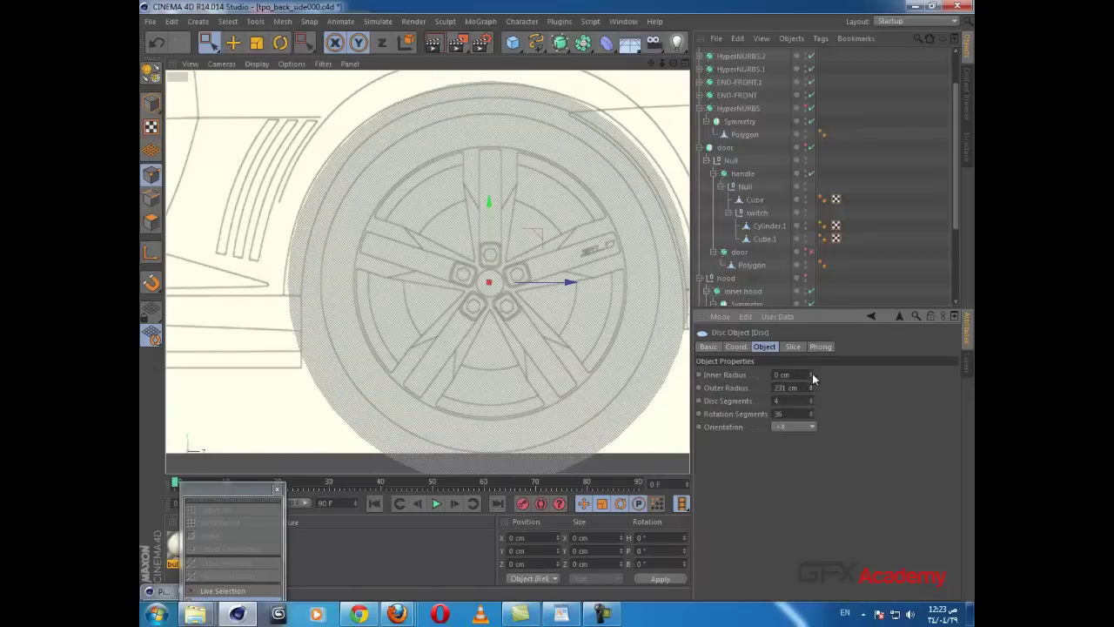
{"action": "left_click_drag", "start_coordinate": [812, 374], "coordinate": [811, 374]}
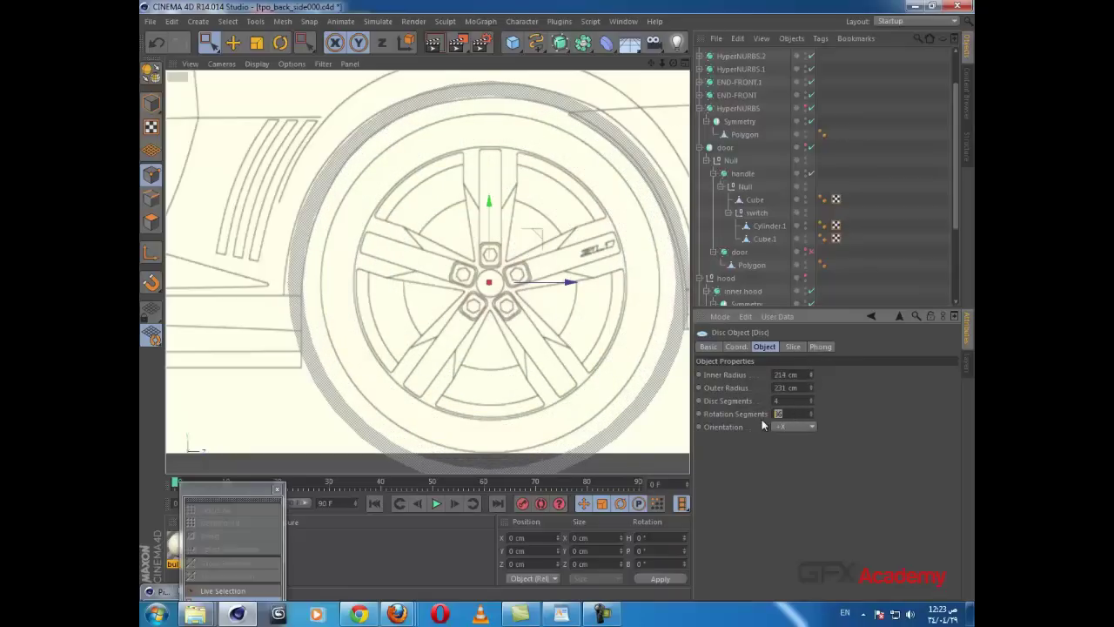
{"action": "type", "text": "20"}
{"action": "key", "text": "Return"}
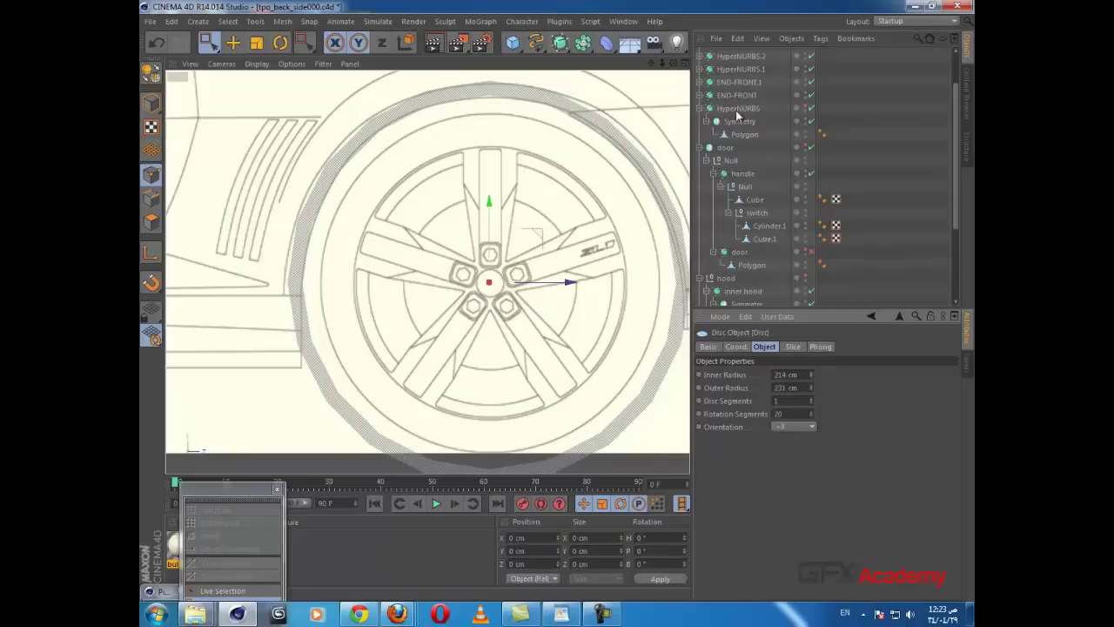
Step: Make the disc editable and delete its lower and rear points, keeping the arch from the sill up over the wheel
{"action": "left_click_drag", "start_coordinate": [956, 210], "coordinate": [951, 163]}
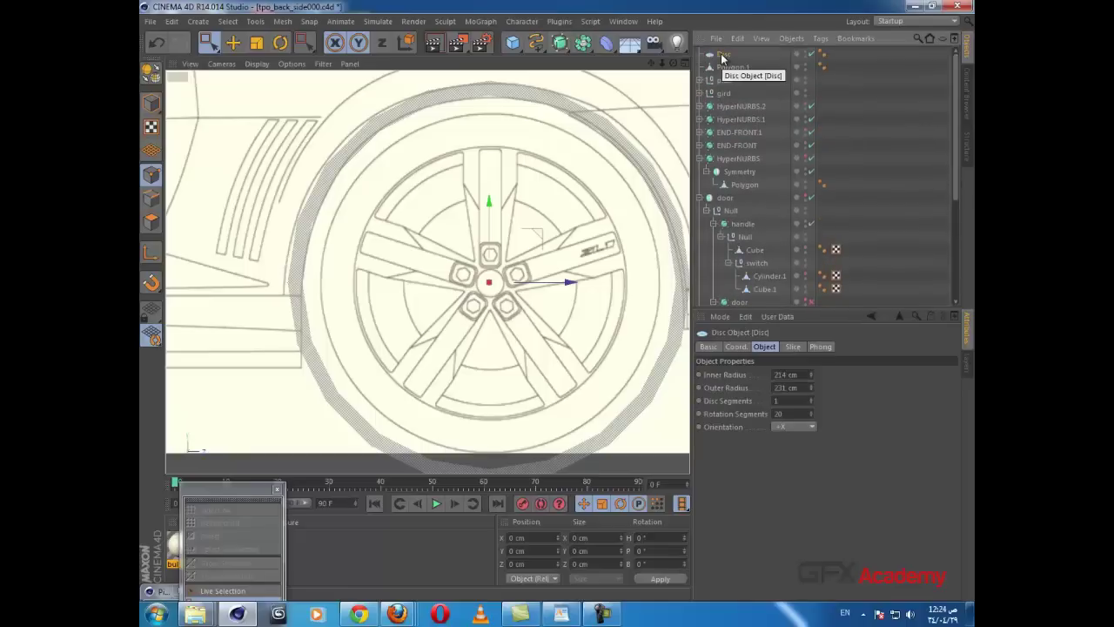
{"action": "key", "text": "c"}
{"action": "scroll", "coordinate": [436, 384], "scroll_direction": "down", "scroll_amount": 3}
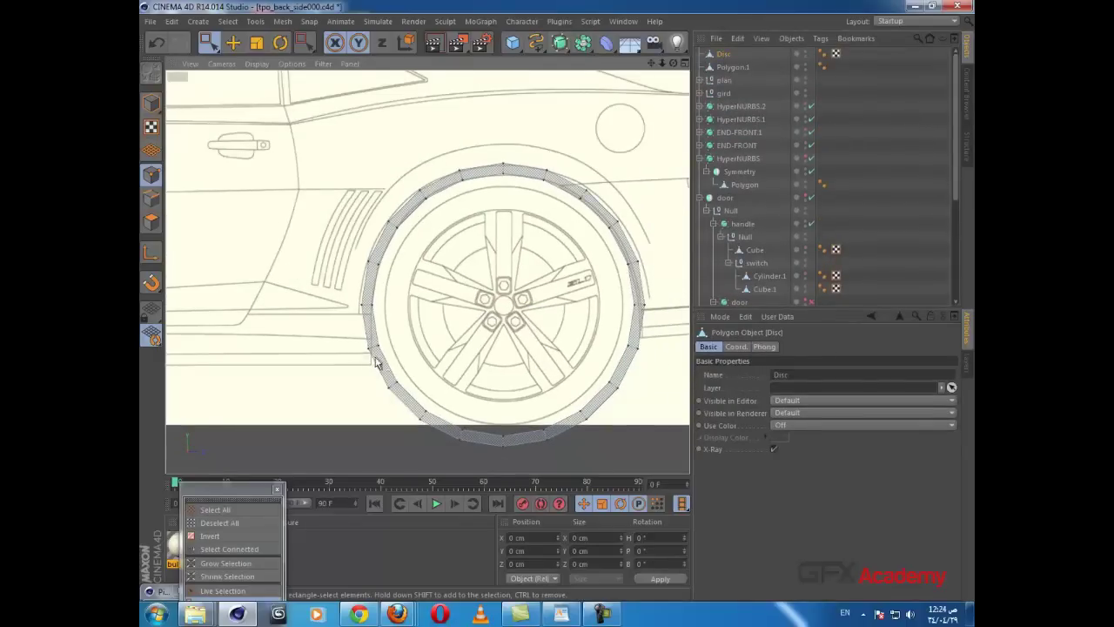
{"action": "left_click", "coordinate": [209, 44]}
{"action": "left_click_drag", "start_coordinate": [316, 343], "coordinate": [666, 477]}
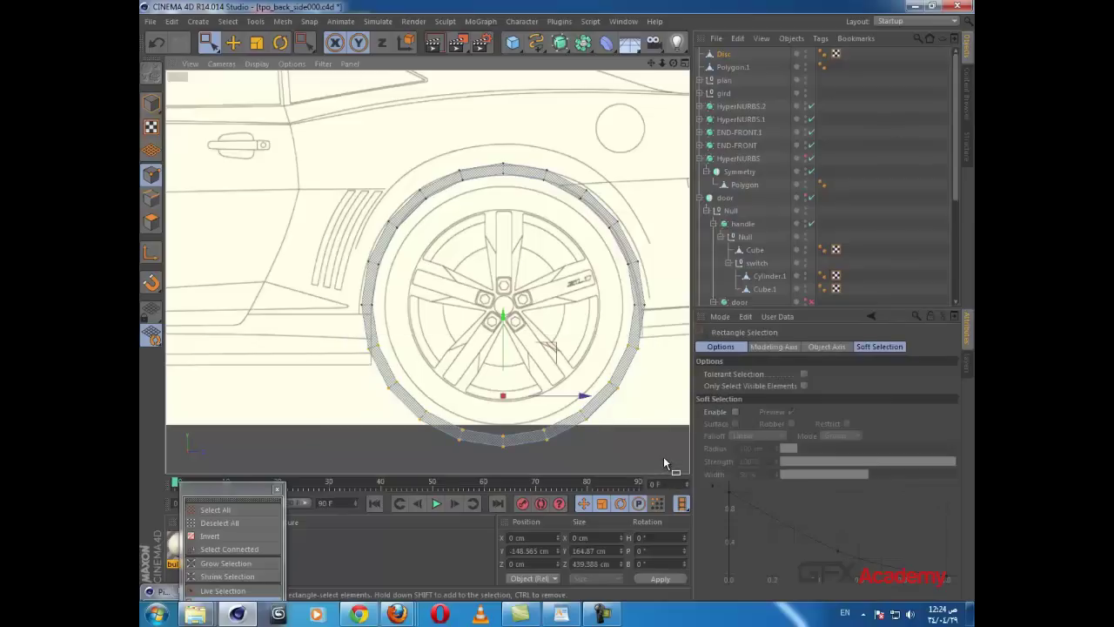
{"action": "key", "text": "Delete"}
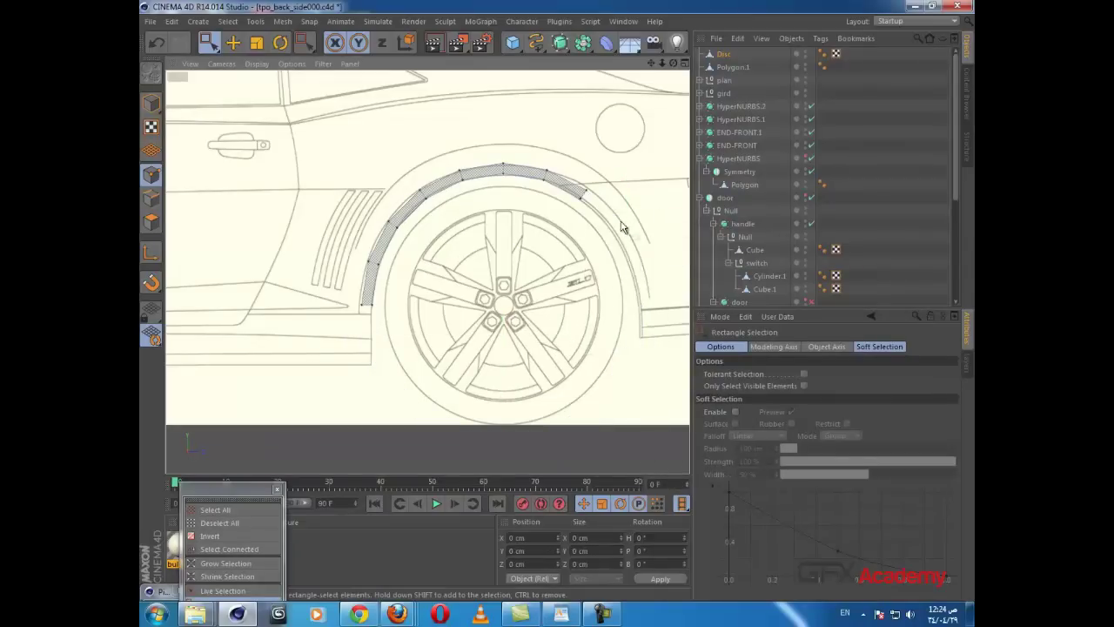
Step: Merge the wheel-arch strip with the Polygon.1 point object using Connect Objects + Delete
{"action": "scroll", "coordinate": [609, 231], "scroll_direction": "up", "scroll_amount": 3}
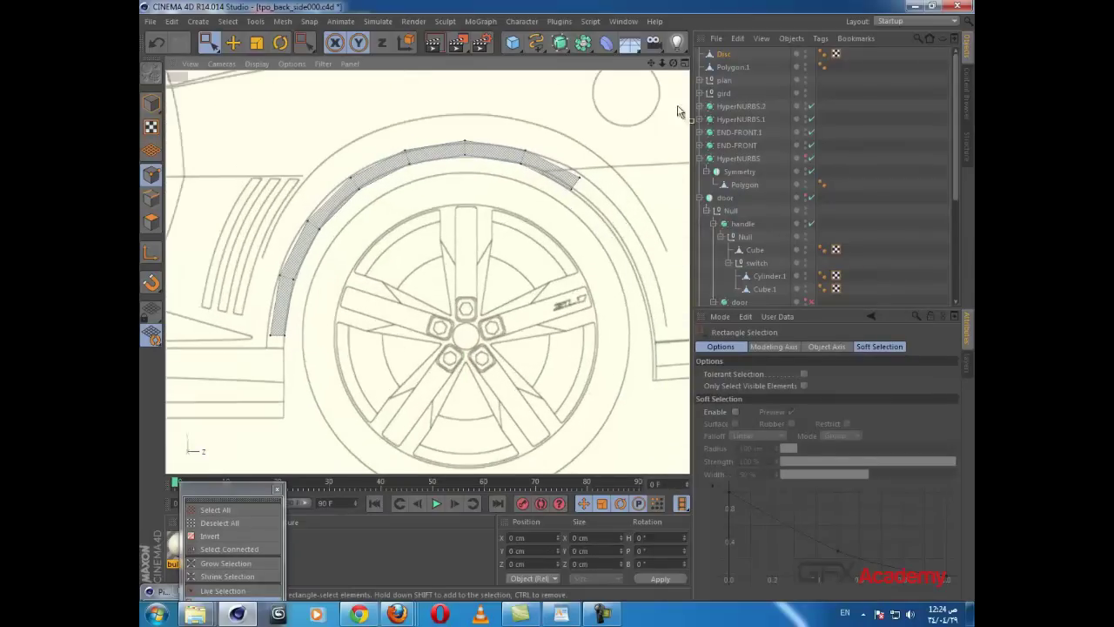
{"action": "left_click", "coordinate": [721, 55]}
{"action": "right_click", "coordinate": [732, 70]}
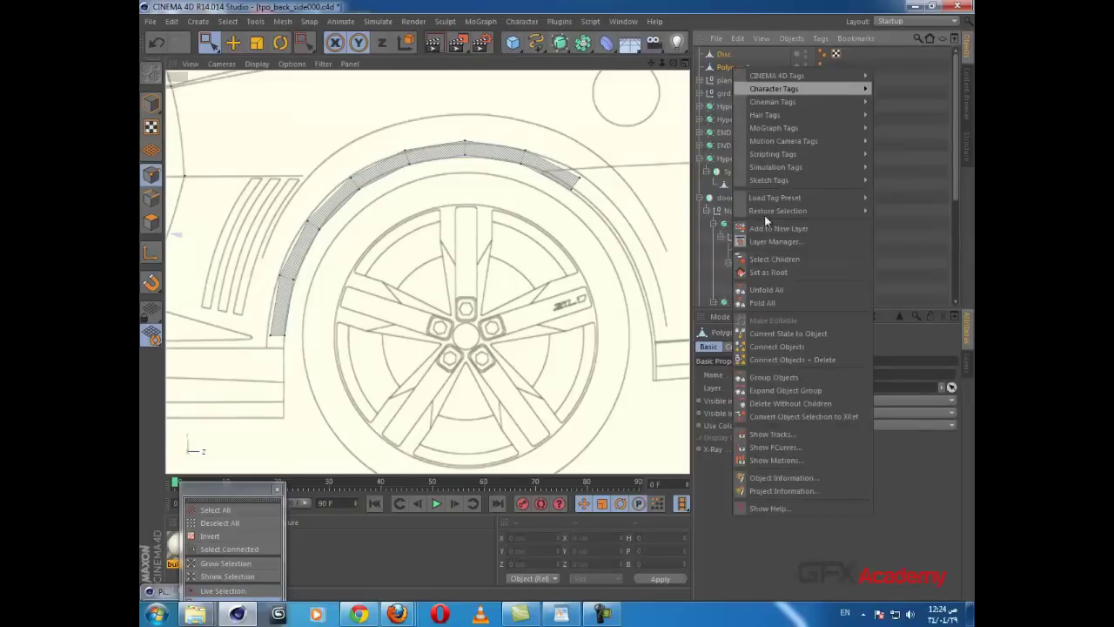
{"action": "left_click", "coordinate": [789, 360]}
Step: Fit the arch strip's front lower end to the sill corner at about Y -13.2 cm and the outer point above it to about Z -222.7 cm
{"action": "scroll", "coordinate": [462, 306], "scroll_direction": "down", "scroll_amount": 3}
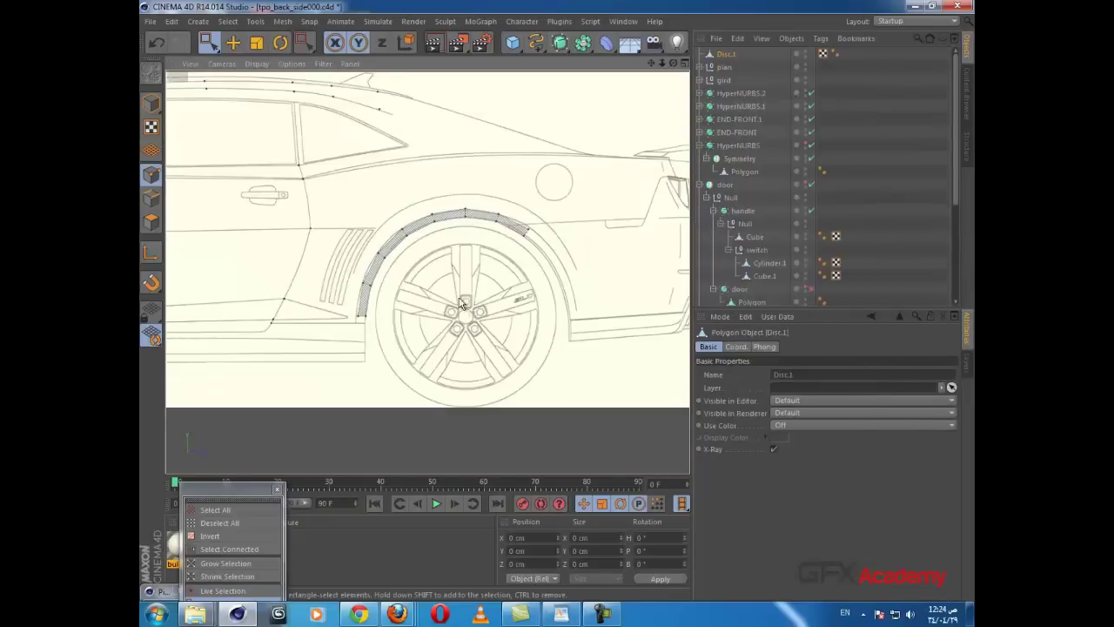
{"action": "scroll", "coordinate": [513, 318], "scroll_direction": "up", "scroll_amount": 2}
{"action": "left_click", "coordinate": [421, 321]}
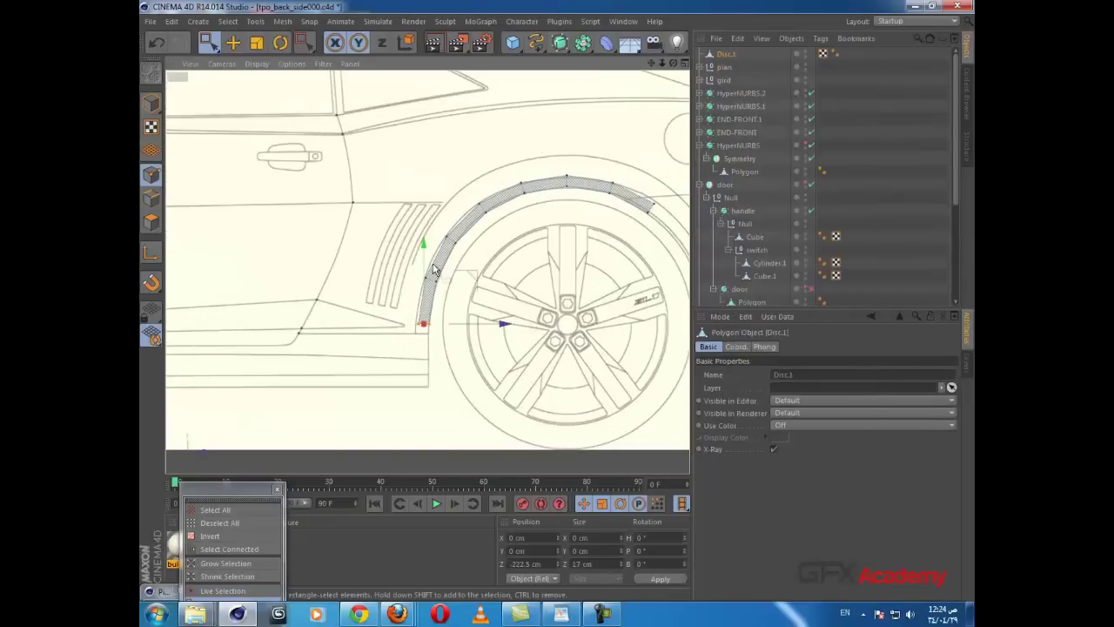
{"action": "scroll", "coordinate": [414, 329], "scroll_direction": "up", "scroll_amount": 2}
{"action": "left_click_drag", "start_coordinate": [403, 336], "coordinate": [390, 334]}
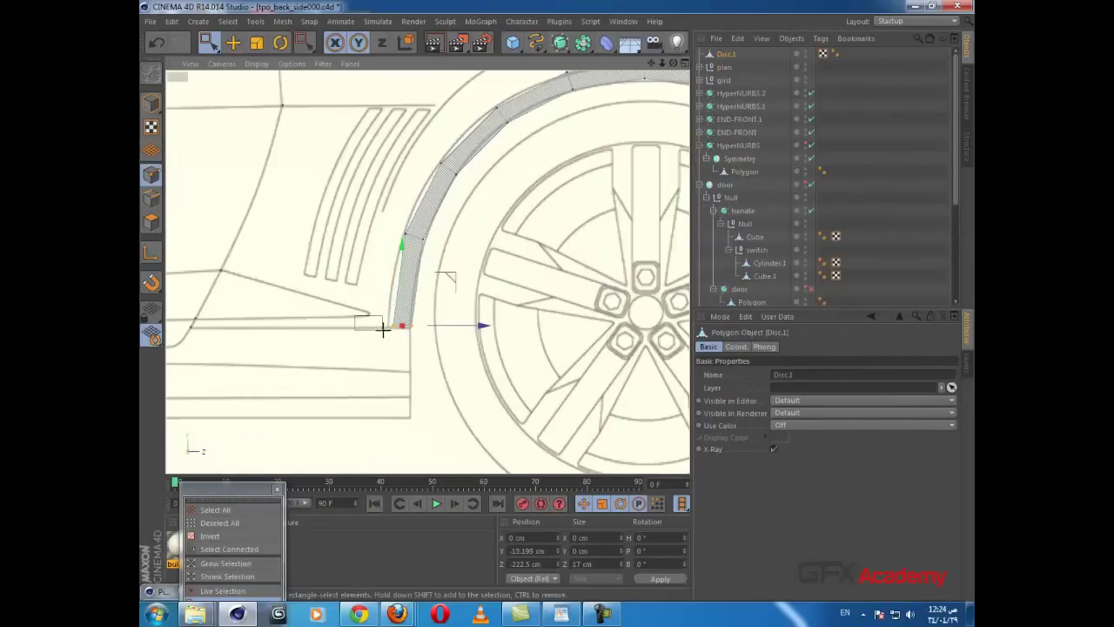
{"action": "left_click", "coordinate": [404, 233]}
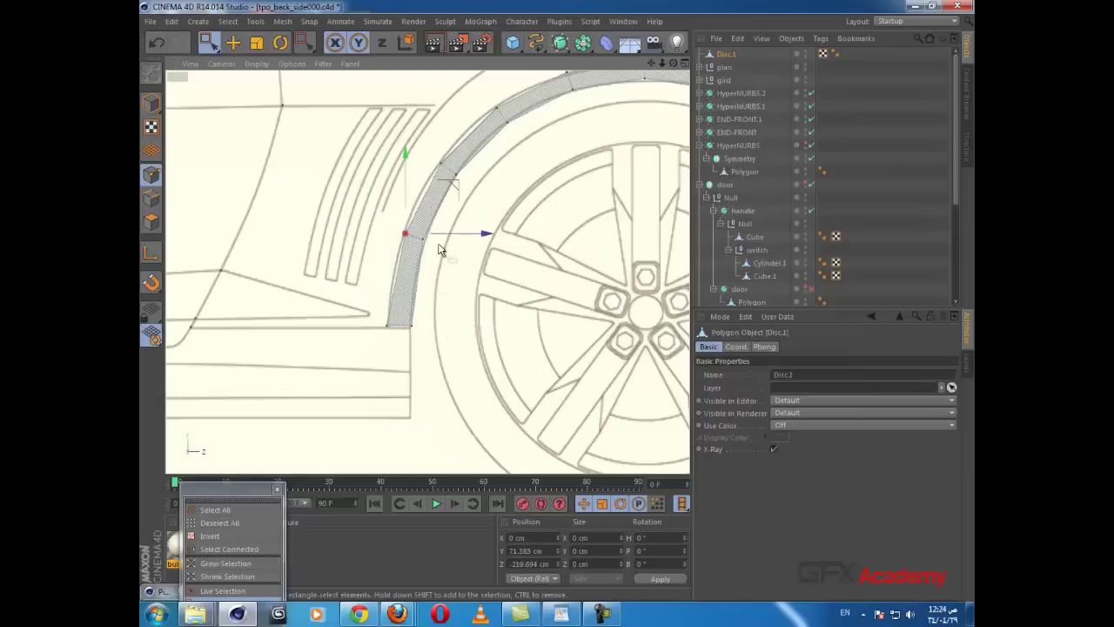
Step: Move the arch strip's two rear end points onto the body crease line, the inner one at about Y 192.9 cm, Z 91.0 cm
{"action": "scroll", "coordinate": [369, 333], "scroll_direction": "down", "scroll_amount": 2}
{"action": "middle_click_drag", "start_coordinate": [398, 296], "coordinate": [270, 340], "text": "alt"}
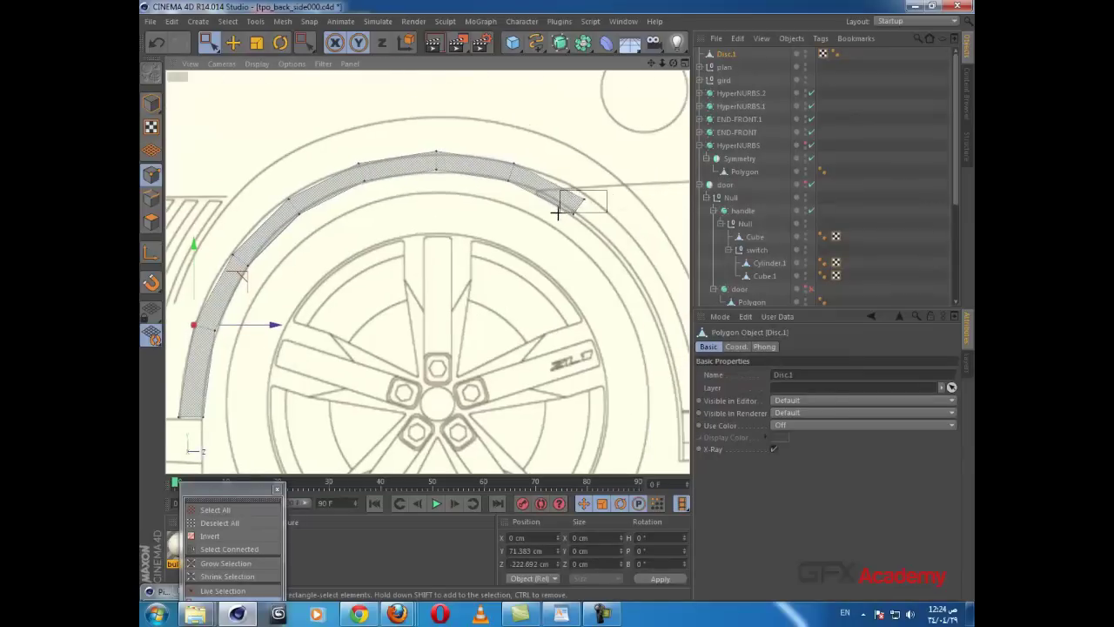
{"action": "mouse_move", "coordinate": [570, 200]}
{"action": "left_mouse_down"}
{"action": "mouse_move", "coordinate": [586, 219]}
{"action": "mouse_move", "coordinate": [592, 205]}
{"action": "mouse_move", "coordinate": [576, 204]}
{"action": "left_mouse_up"}
{"action": "left_click_drag", "start_coordinate": [547, 156], "coordinate": [538, 151]}
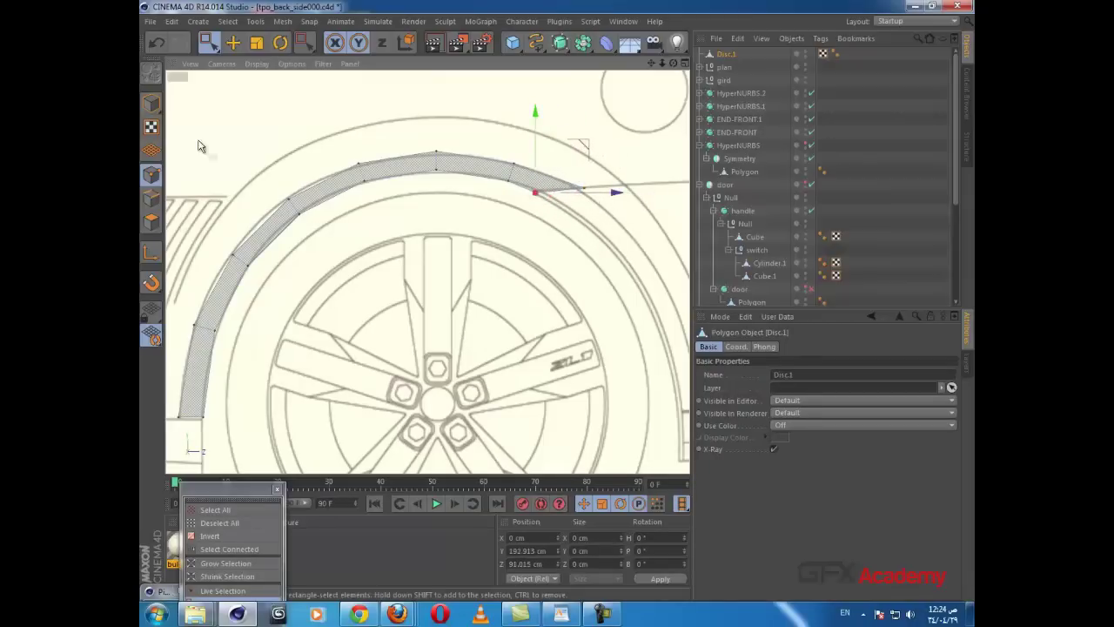
Step: Move the whole merged object outward along X in the top view to about X 479.1 cm, at the car's side
{"action": "left_click", "coordinate": [152, 104]}
{"action": "middle_click", "coordinate": [522, 172]}
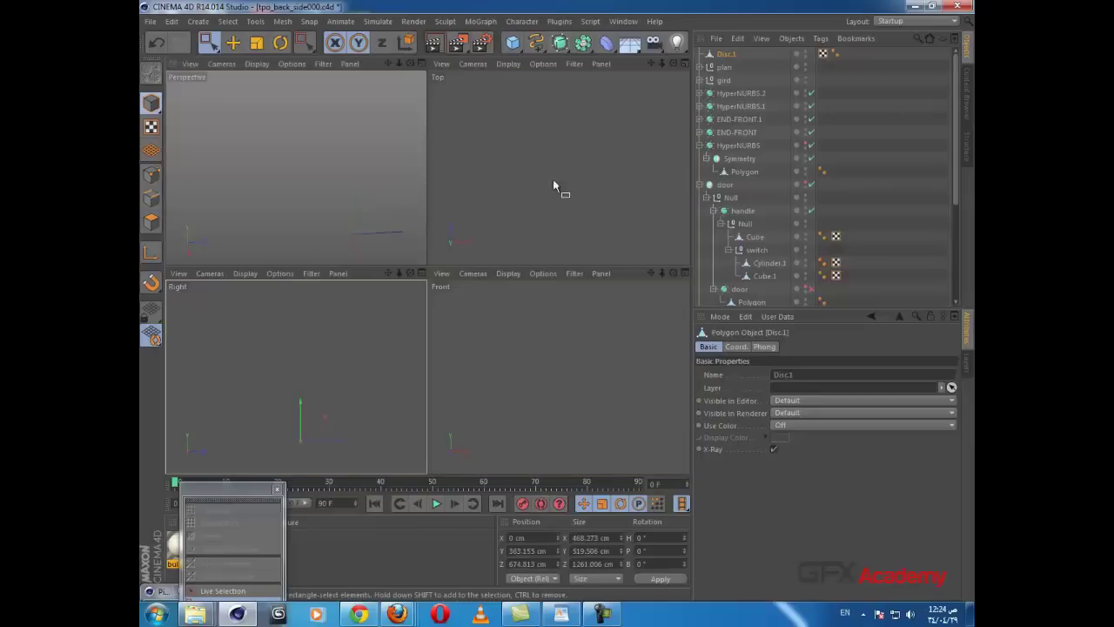
{"action": "scroll", "coordinate": [570, 189], "scroll_direction": "down", "scroll_amount": 4}
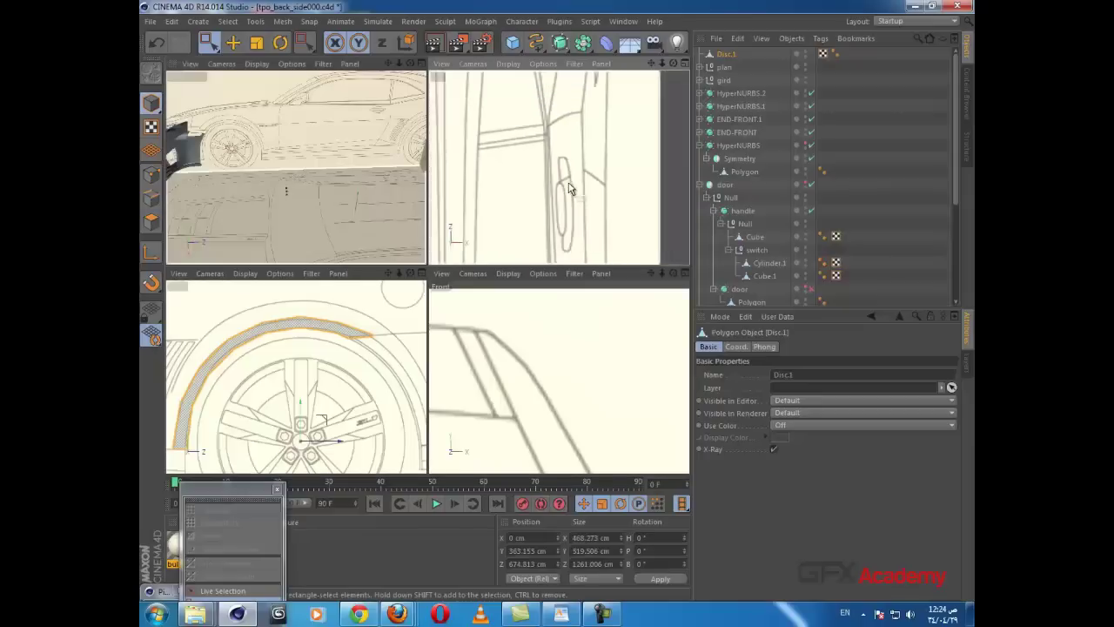
{"action": "scroll", "coordinate": [578, 205], "scroll_direction": "down", "scroll_amount": 2}
{"action": "scroll", "coordinate": [580, 216], "scroll_direction": "down", "scroll_amount": 3}
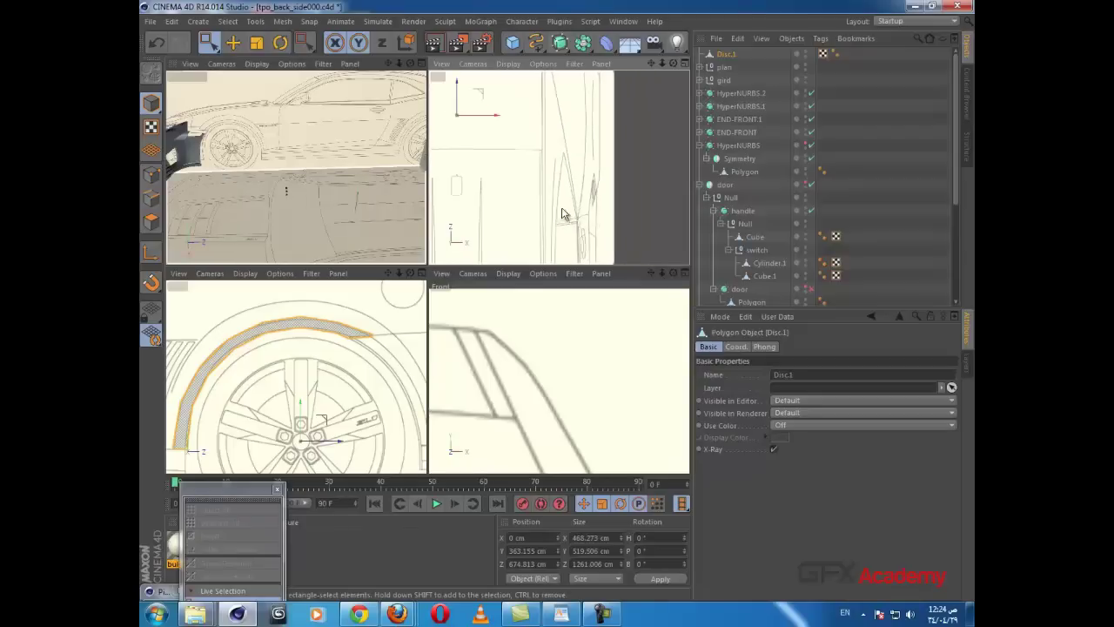
{"action": "left_click_drag", "start_coordinate": [485, 117], "coordinate": [617, 126]}
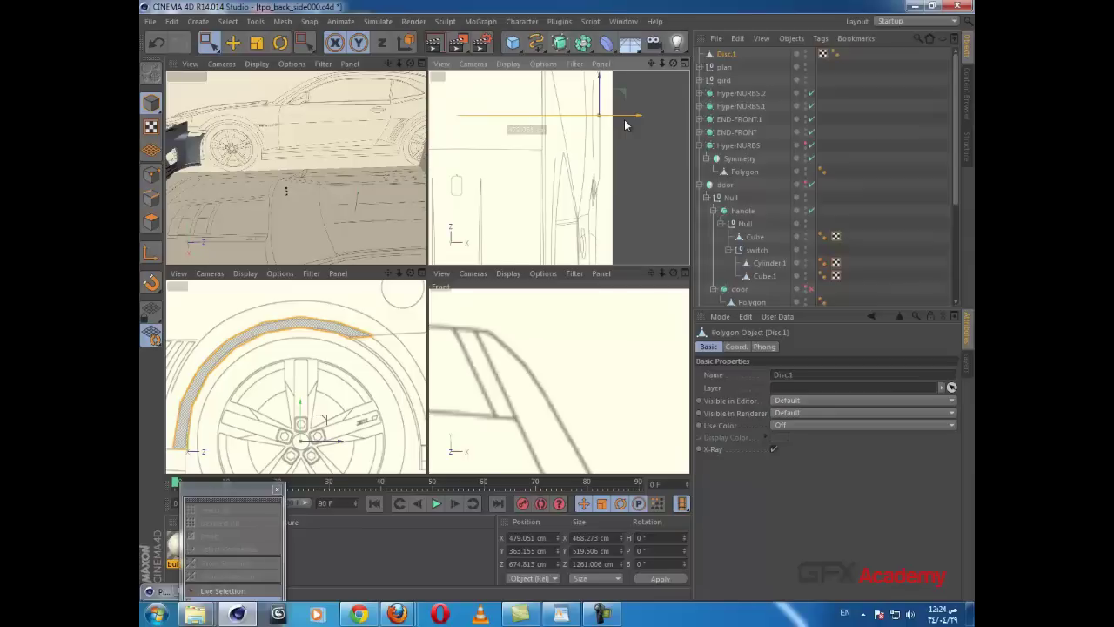
Step: Hide the plan, gird, HyperNURBS.2, HyperNURBS.1, END-FRONT.1 and END-FRONT objects in the viewports to clear the front blueprint
{"action": "scroll", "coordinate": [625, 124], "scroll_direction": "up", "scroll_amount": 4}
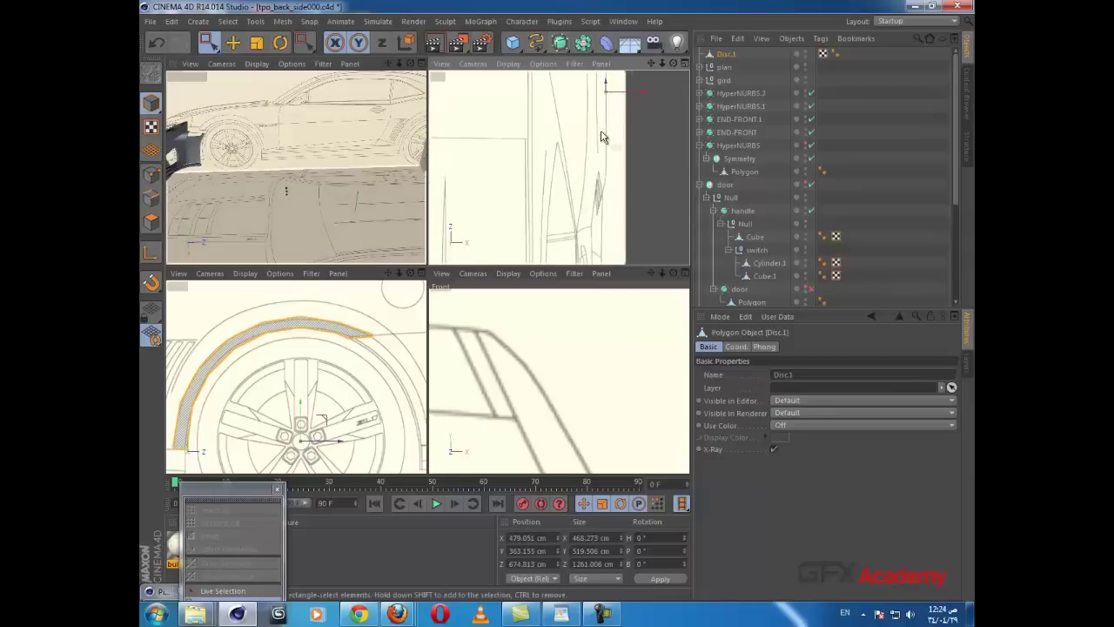
{"action": "middle_click", "coordinate": [597, 368]}
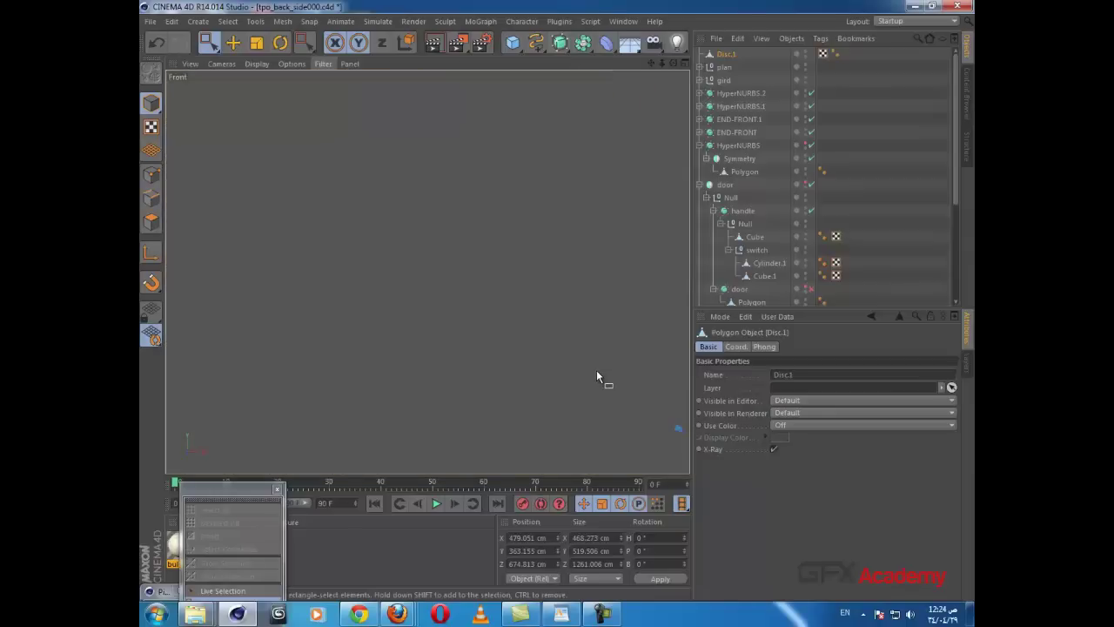
{"action": "scroll", "coordinate": [621, 380], "scroll_direction": "down", "scroll_amount": 6}
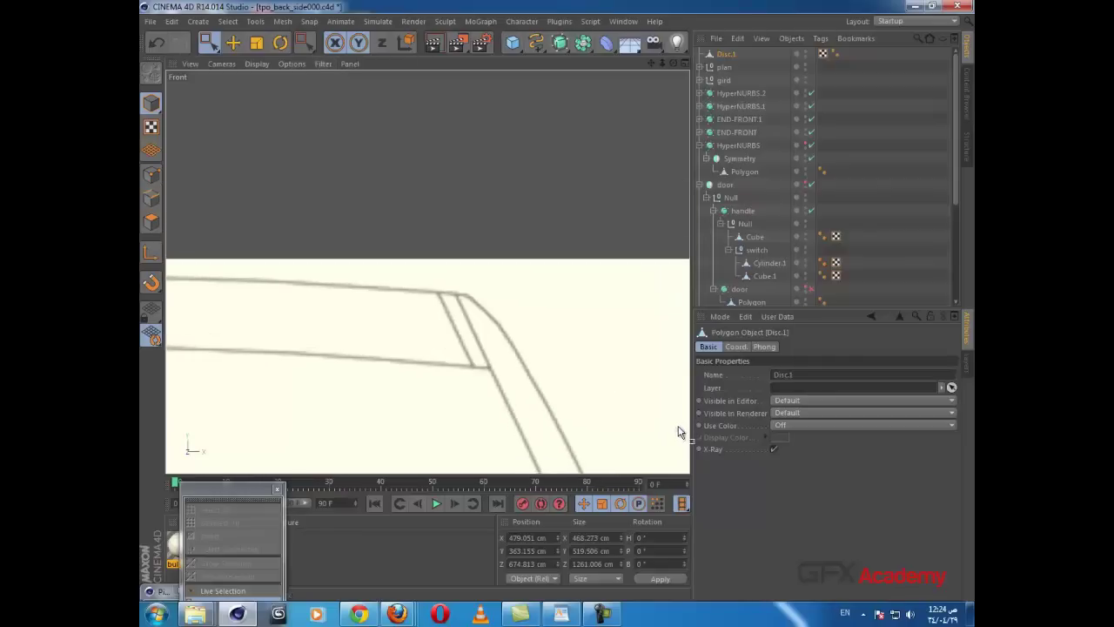
{"action": "middle_click_drag", "start_coordinate": [460, 349], "coordinate": [565, 255], "text": "alt"}
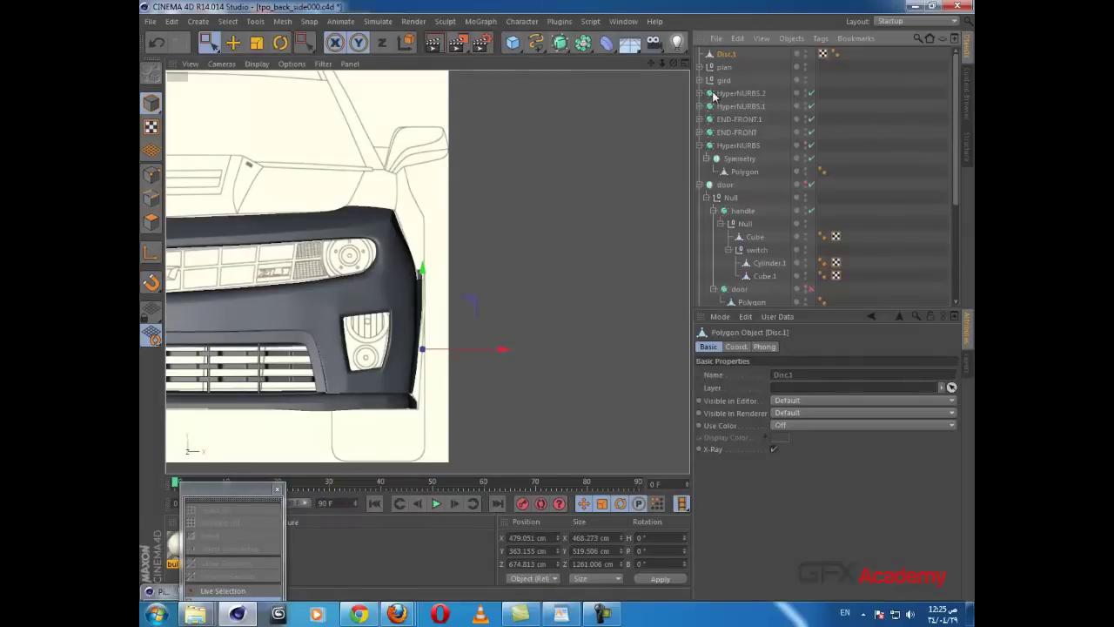
{"action": "left_click", "coordinate": [806, 104]}
{"action": "left_click", "coordinate": [807, 119]}
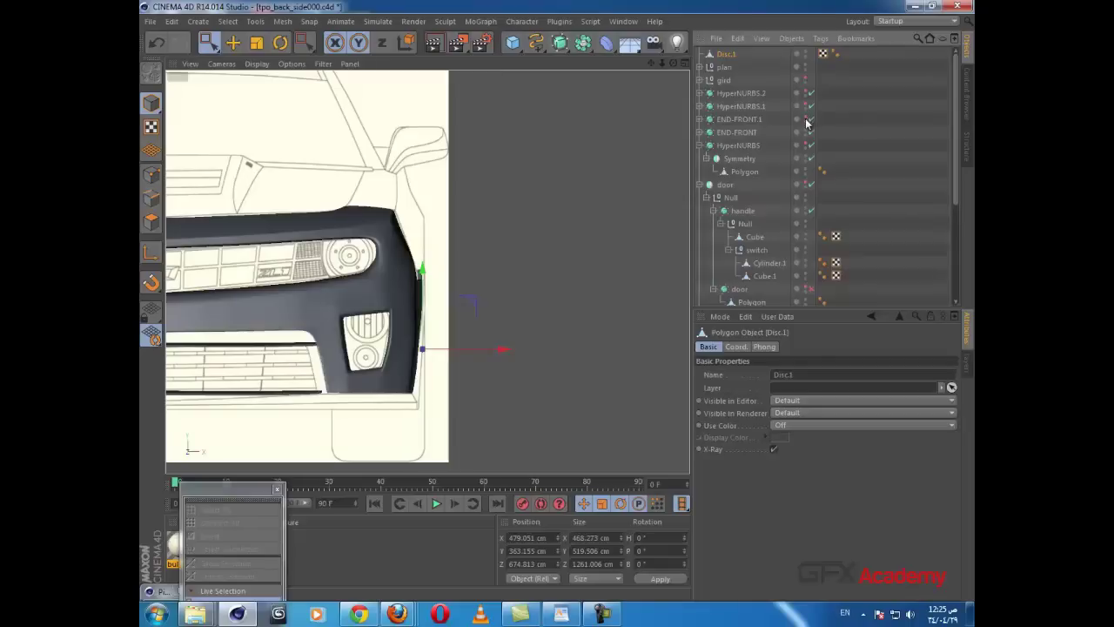
{"action": "left_click", "coordinate": [806, 132]}
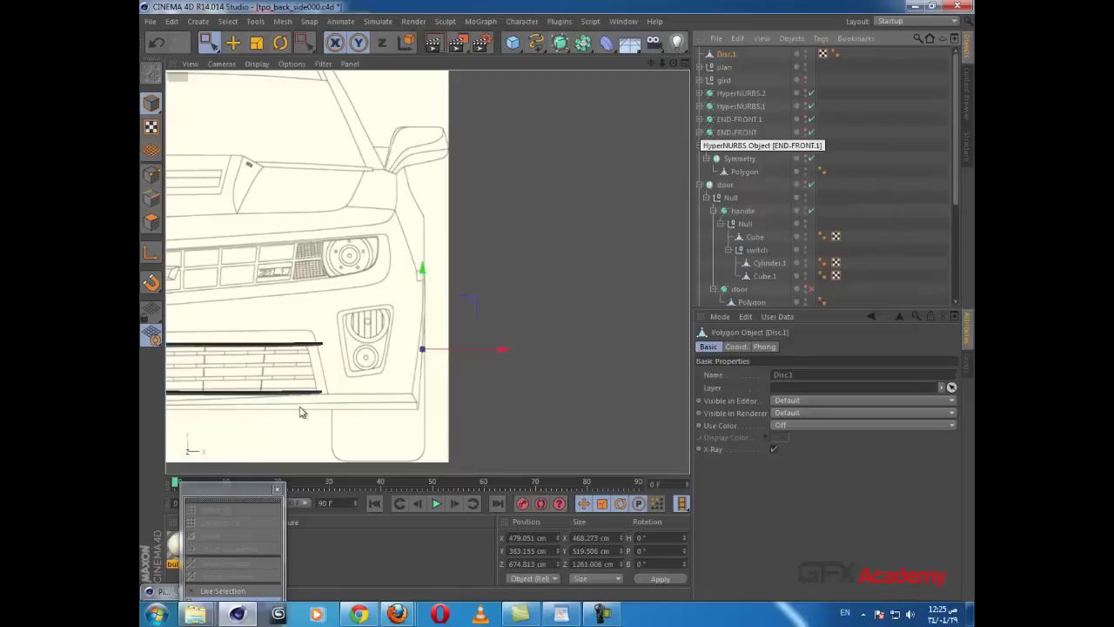
{"action": "double_click", "coordinate": [806, 65]}
{"action": "scroll", "coordinate": [426, 328], "scroll_direction": "up", "scroll_amount": 5}
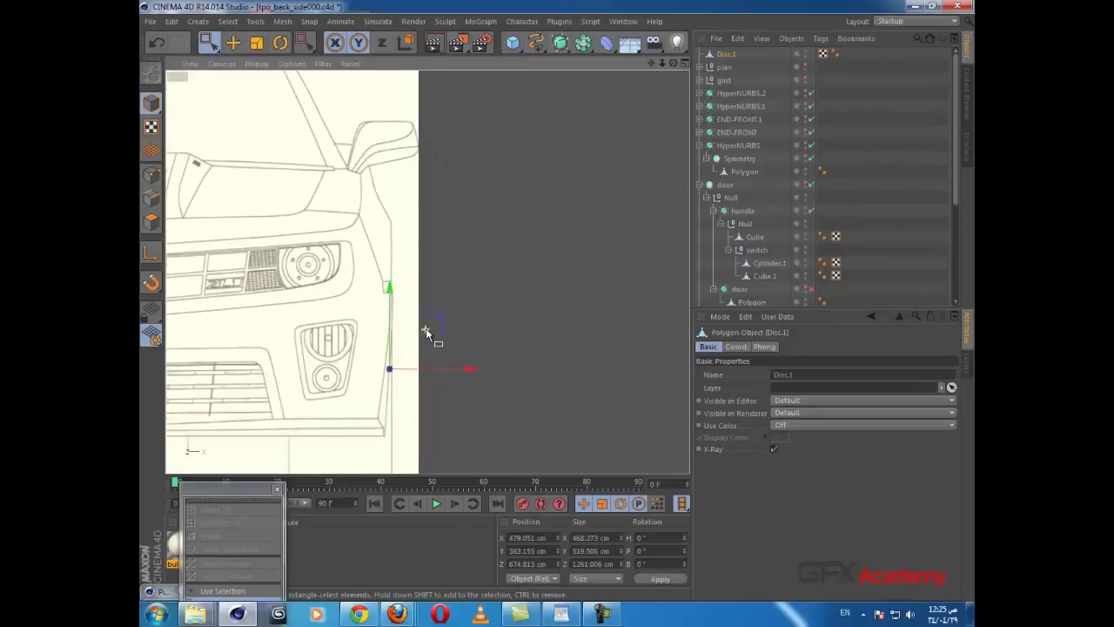
{"action": "scroll", "coordinate": [423, 306], "scroll_direction": "down", "scroll_amount": 4}
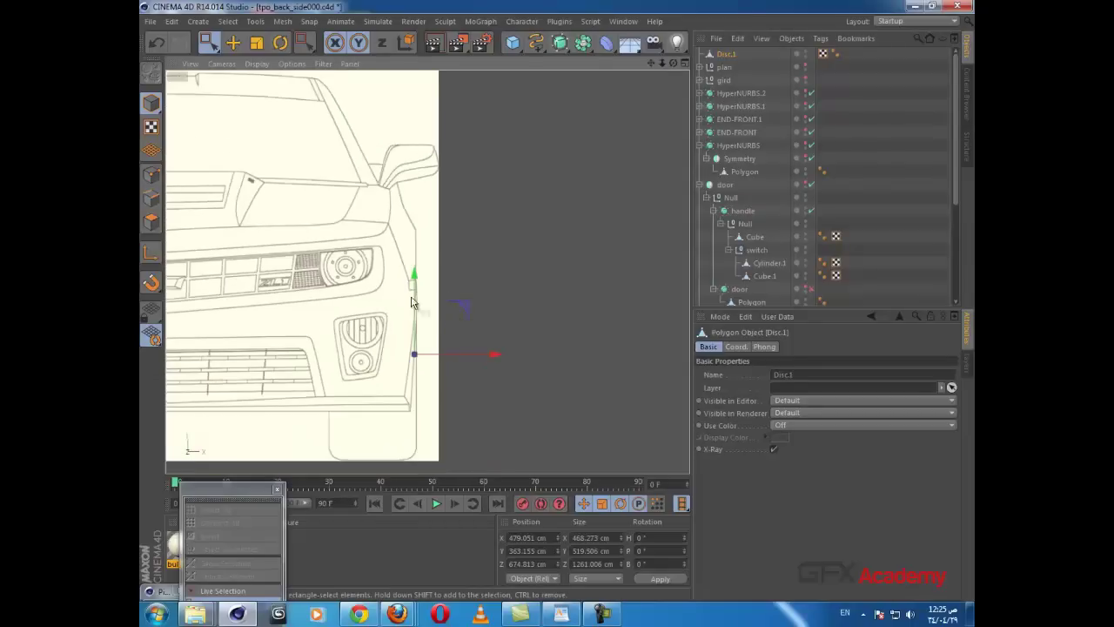
{"action": "scroll", "coordinate": [435, 282], "scroll_direction": "down", "scroll_amount": 2}
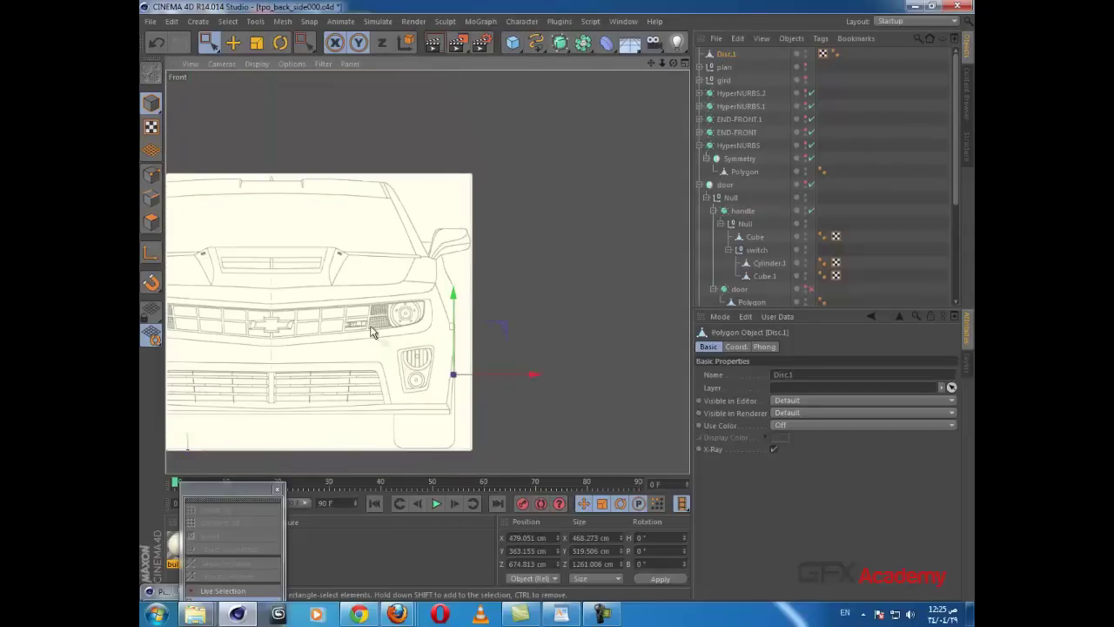
{"action": "middle_click", "coordinate": [518, 336]}
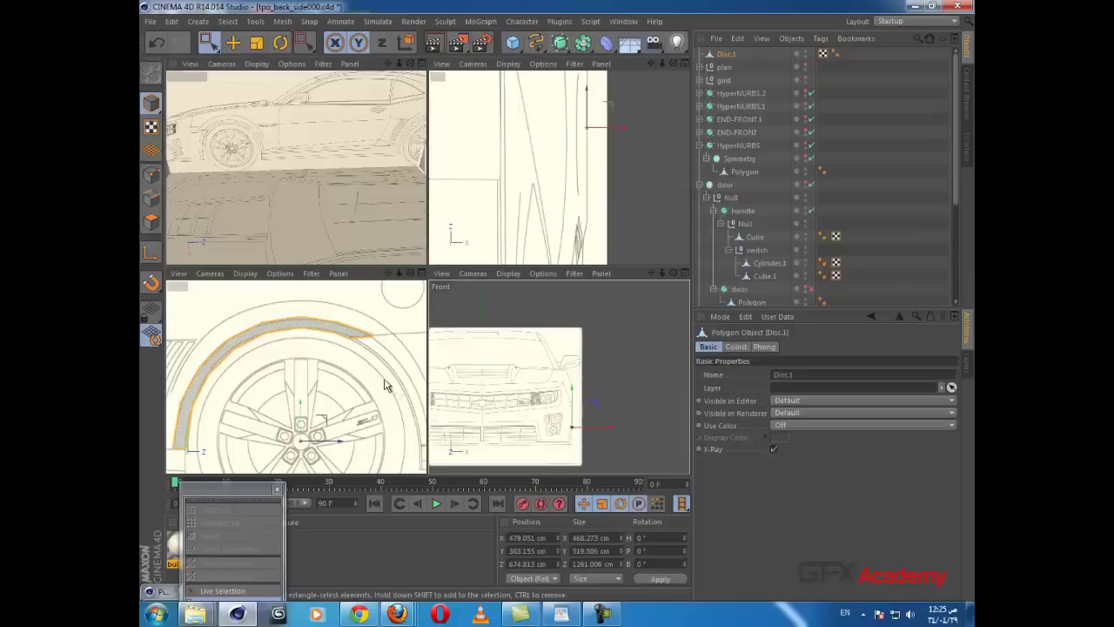
Step: Remove the Protection tag from the front blueprint plane
{"action": "left_click_drag", "start_coordinate": [960, 179], "coordinate": [960, 276]}
{"action": "left_click", "coordinate": [736, 273]}
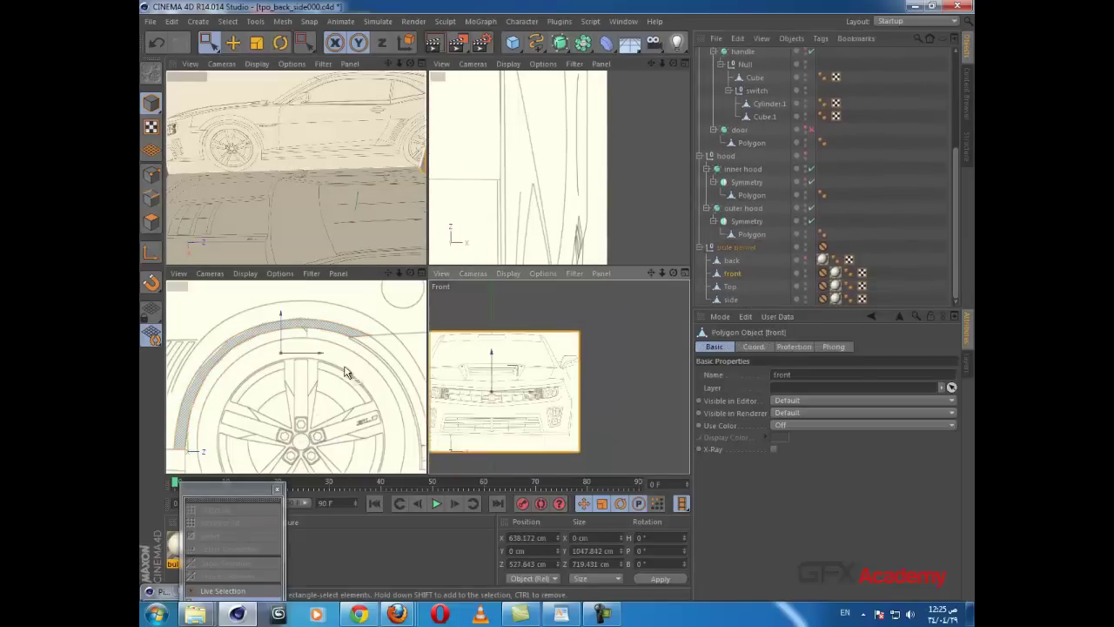
{"action": "scroll", "coordinate": [346, 377], "scroll_direction": "down", "scroll_amount": 5}
{"action": "scroll", "coordinate": [348, 378], "scroll_direction": "down", "scroll_amount": 2}
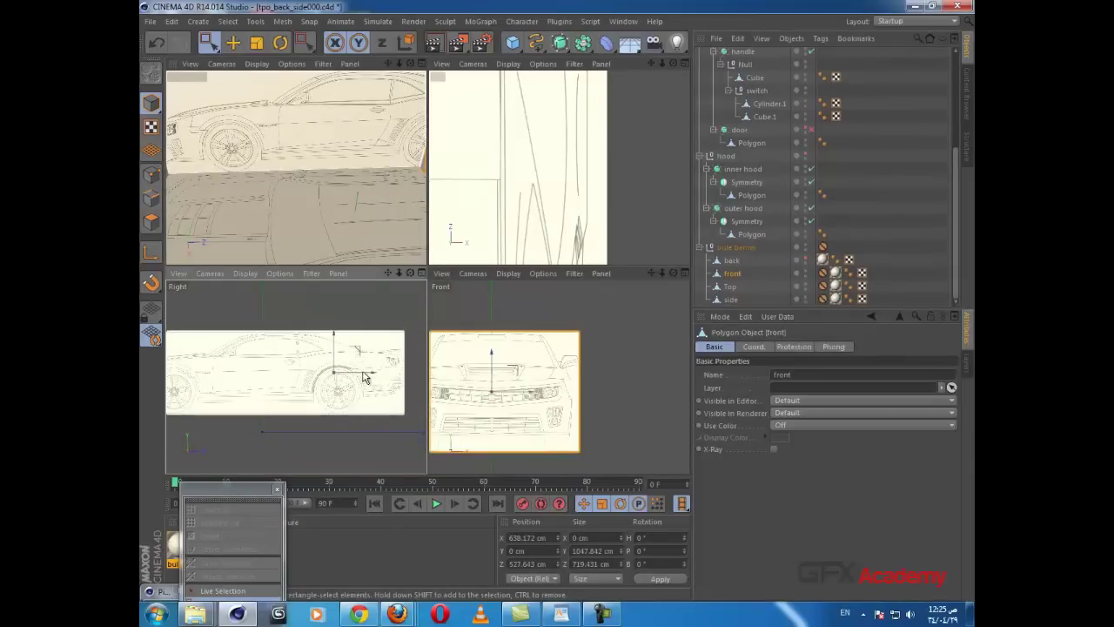
{"action": "scroll", "coordinate": [380, 377], "scroll_direction": "down", "scroll_amount": 1}
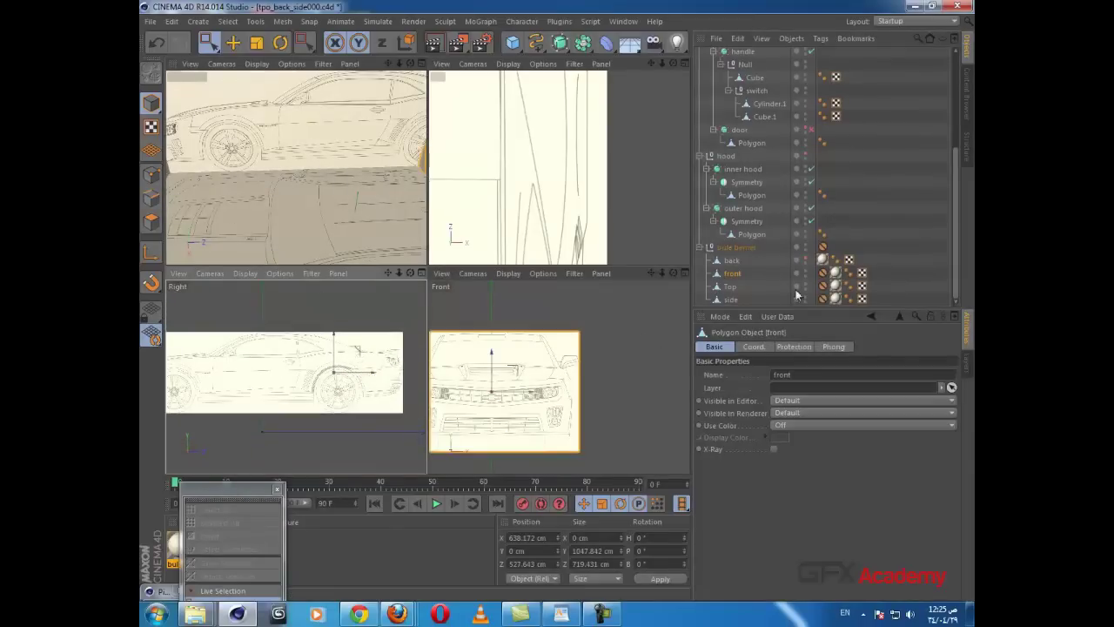
{"action": "left_click", "coordinate": [822, 273]}
{"action": "key", "text": "Delete"}
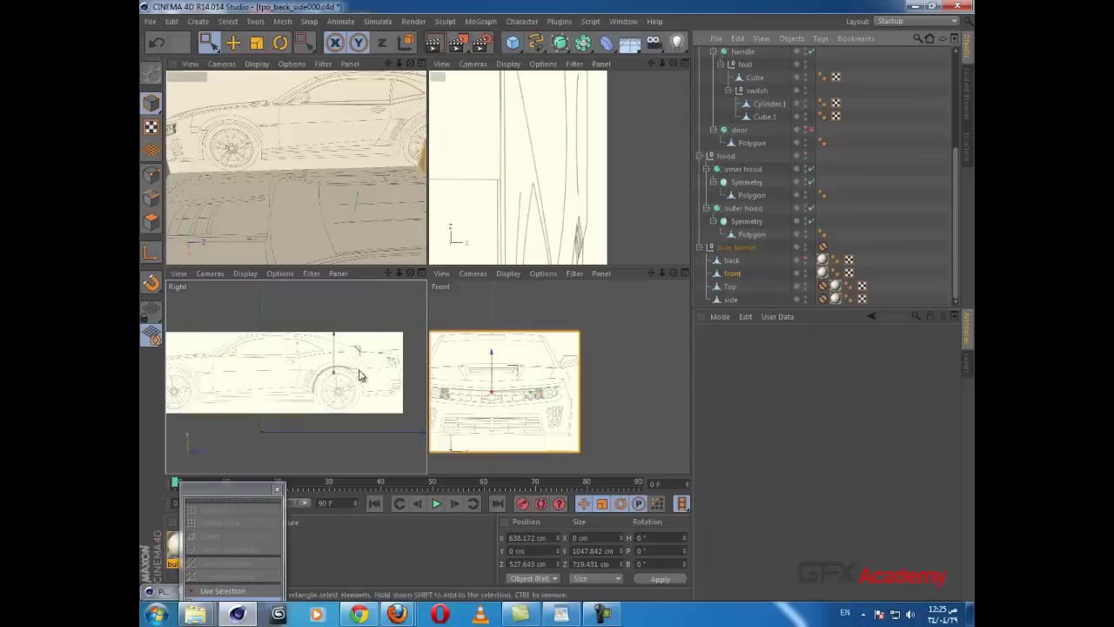
Step: Move the front blueprint plane along the car's length to about X 1129.1 cm and lock it with a copy of the blueprint group's Protection tag
{"action": "left_click_drag", "start_coordinate": [365, 376], "coordinate": [323, 380]}
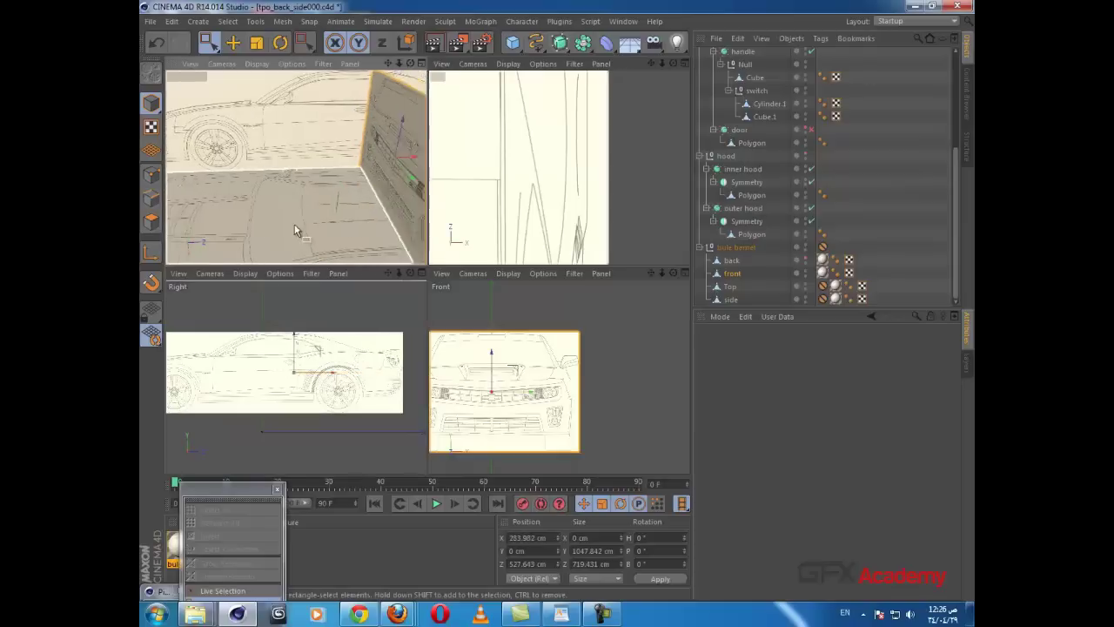
{"action": "middle_click_drag", "start_coordinate": [295, 224], "coordinate": [213, 206], "text": "alt"}
{"action": "left_click_drag", "start_coordinate": [292, 141], "coordinate": [558, 306]}
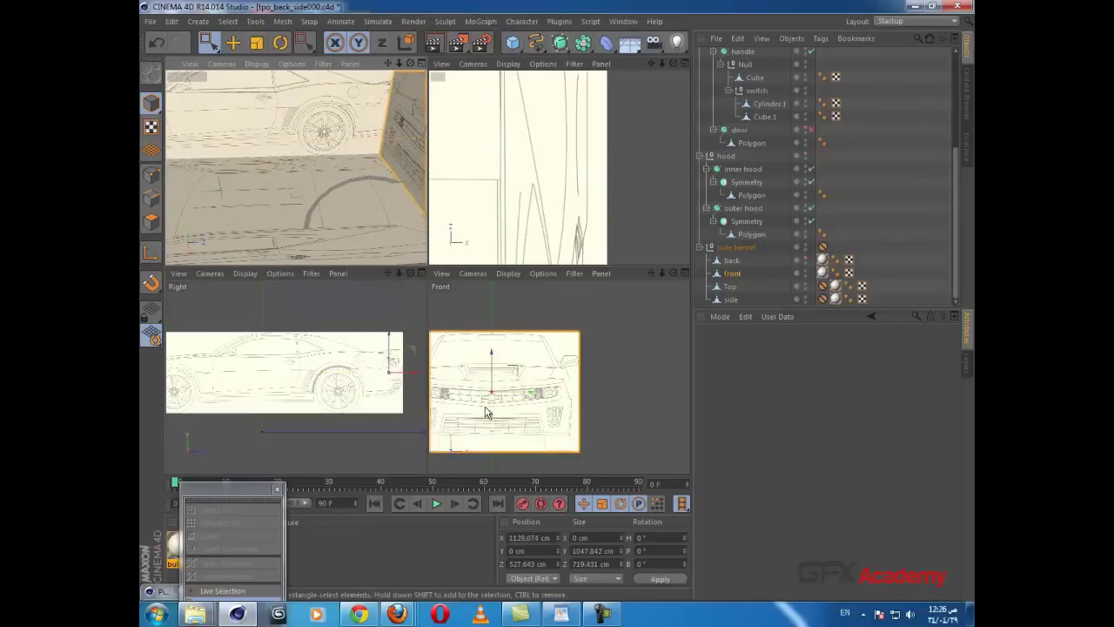
{"action": "middle_click_drag", "start_coordinate": [547, 399], "coordinate": [574, 350], "text": "alt"}
{"action": "scroll", "coordinate": [575, 359], "scroll_direction": "up", "scroll_amount": 3}
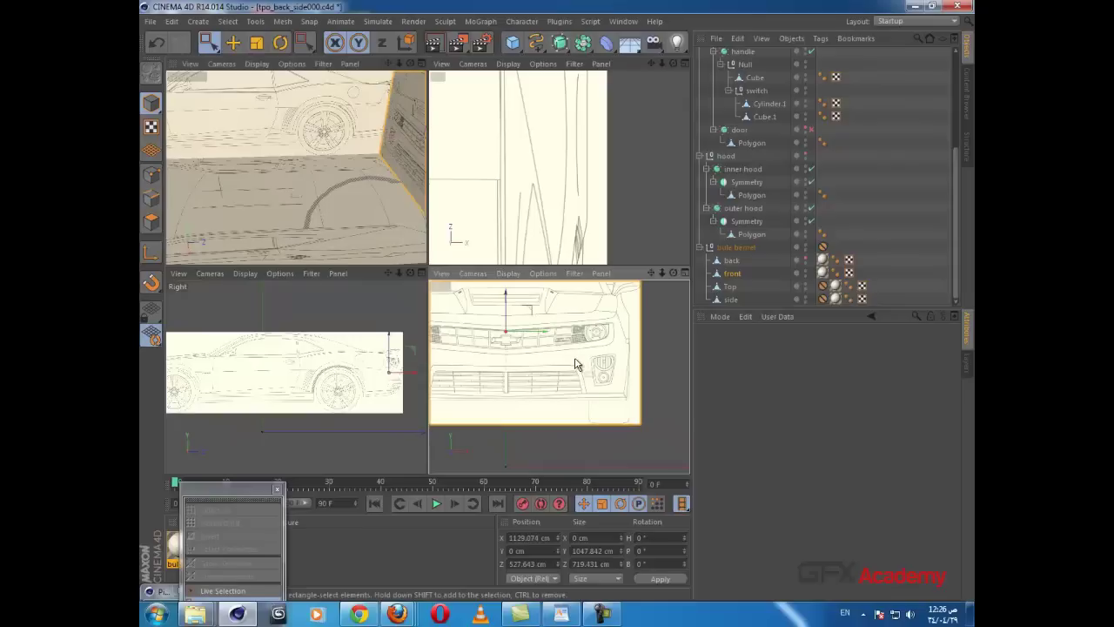
{"action": "scroll", "coordinate": [577, 365], "scroll_direction": "up", "scroll_amount": 3}
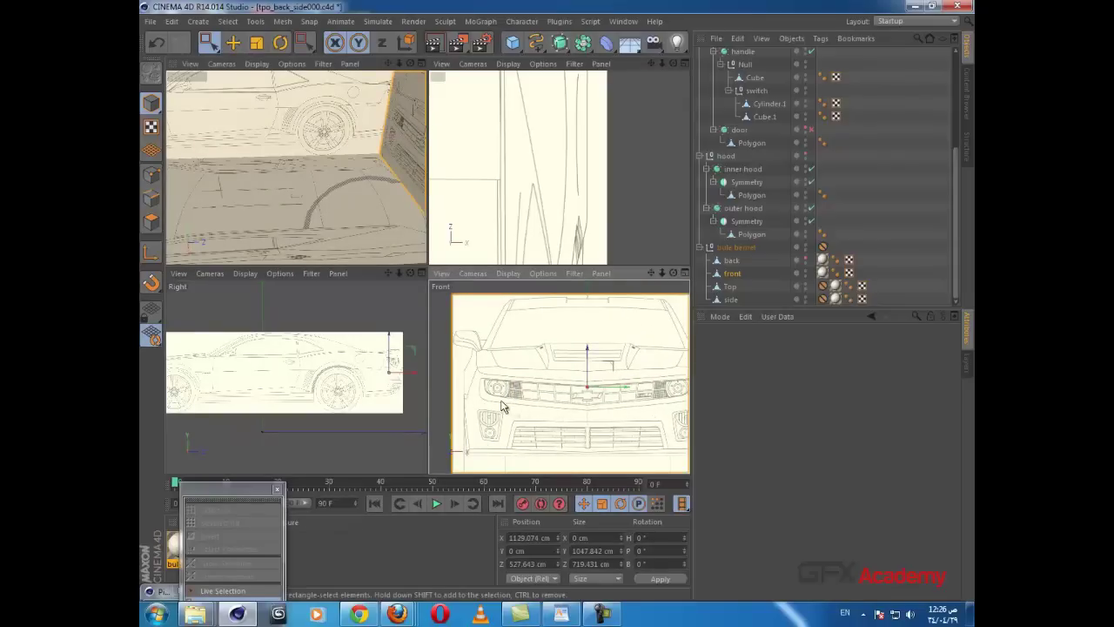
{"action": "middle_click_drag", "start_coordinate": [587, 413], "coordinate": [473, 404], "text": "alt"}
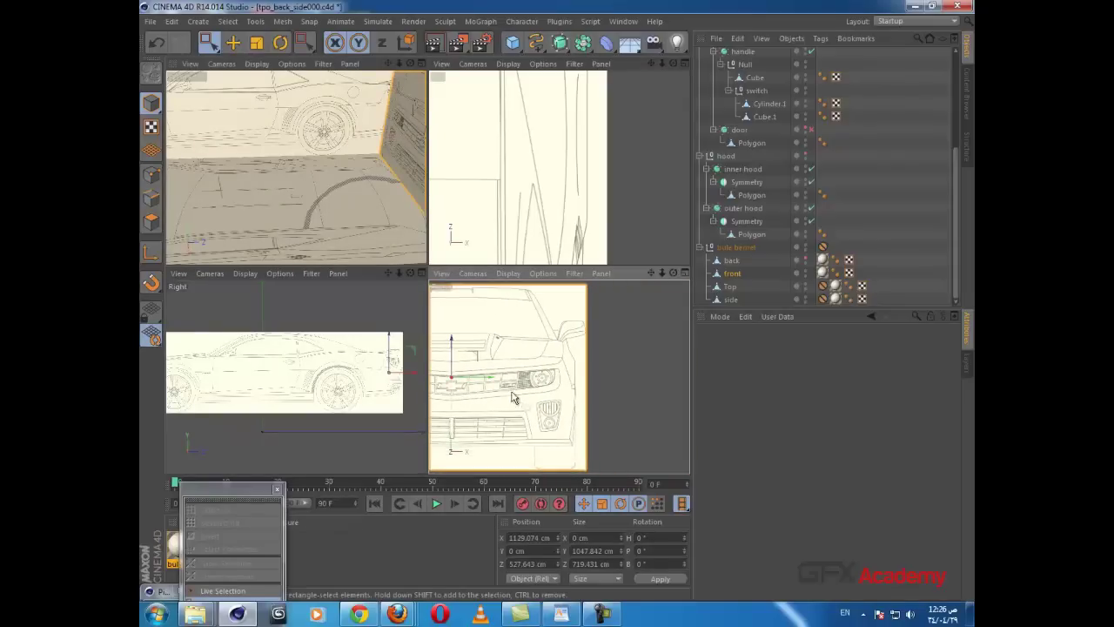
{"action": "middle_click", "coordinate": [364, 395]}
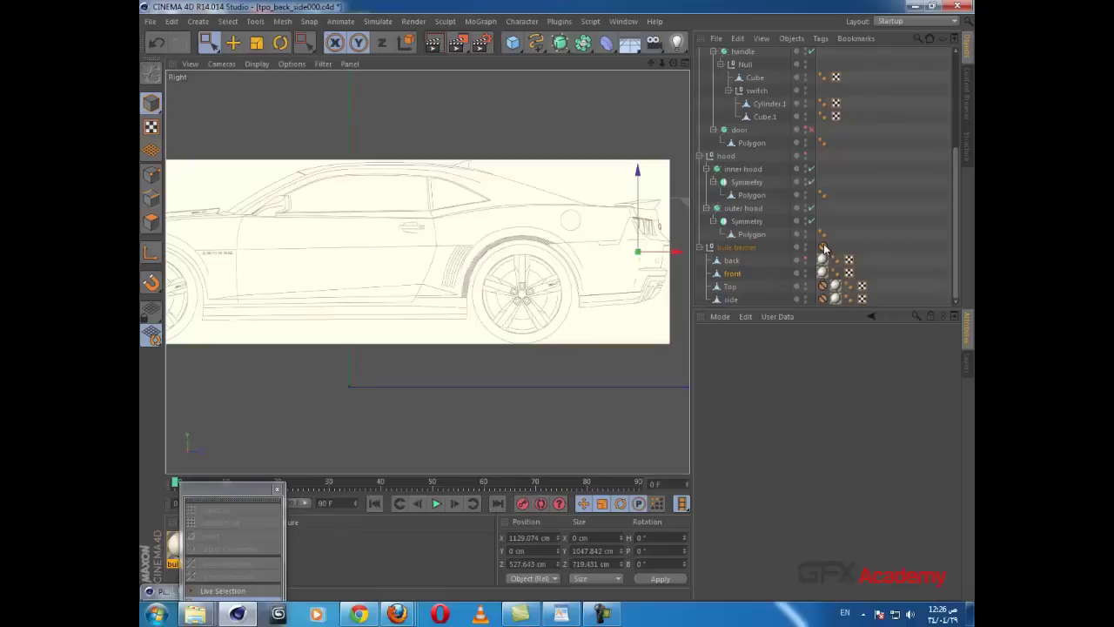
{"action": "left_click_drag", "start_coordinate": [824, 248], "coordinate": [819, 274], "text": "ctrl"}
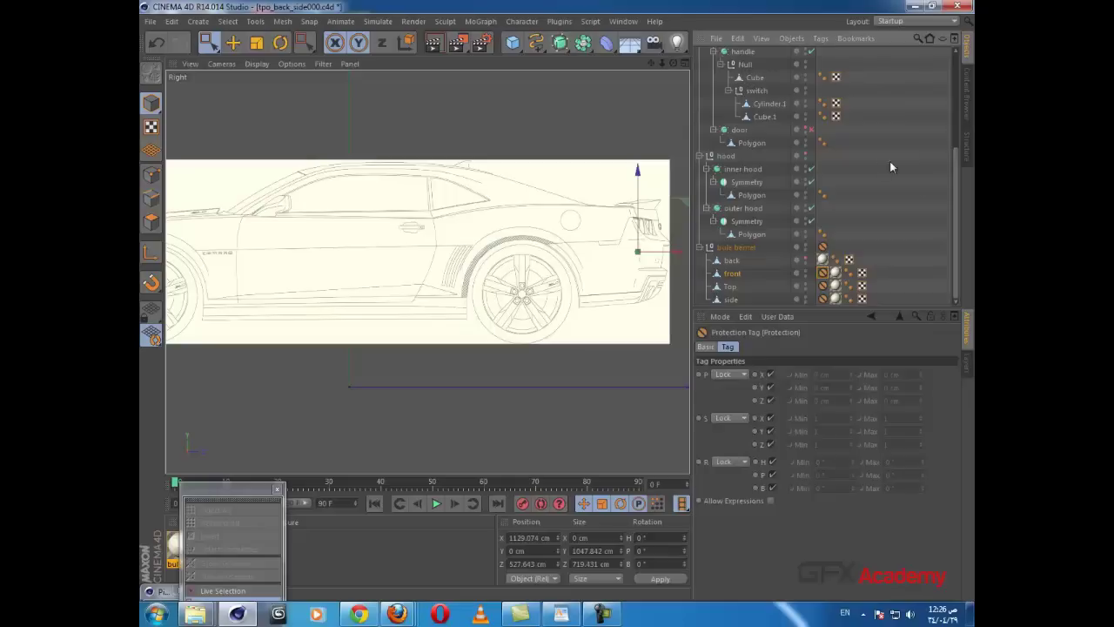
Step: Select the Disc.1 object and set up edge editing with the Live Selection tool at the rear wheel arch
{"action": "left_click_drag", "start_coordinate": [957, 224], "coordinate": [951, 104]}
{"action": "left_click", "coordinate": [728, 55]}
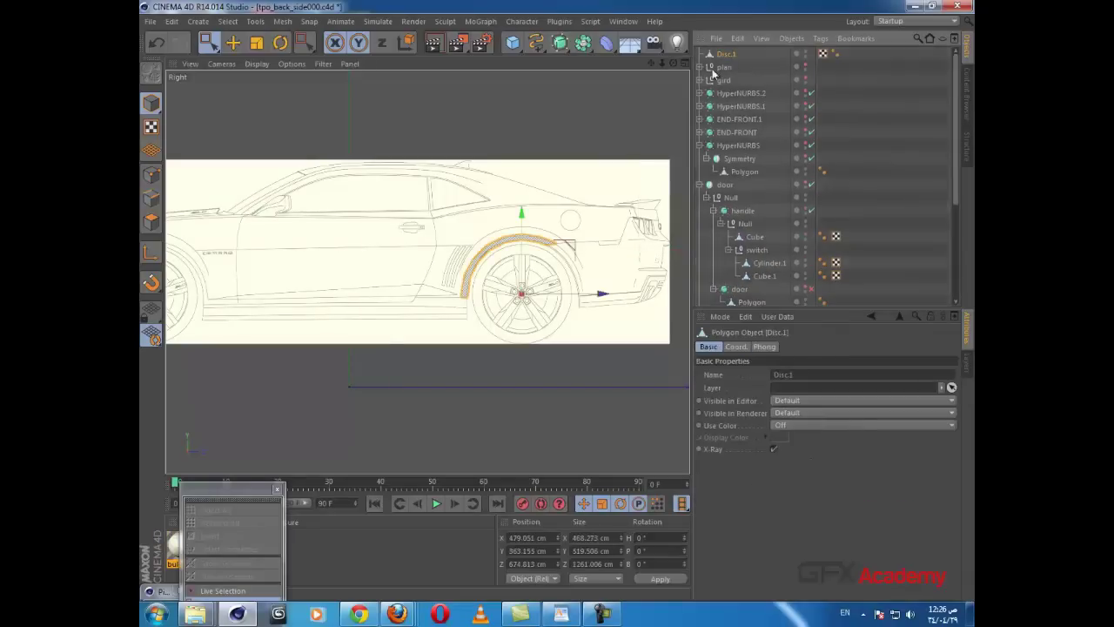
{"action": "scroll", "coordinate": [431, 238], "scroll_direction": "up", "scroll_amount": 1}
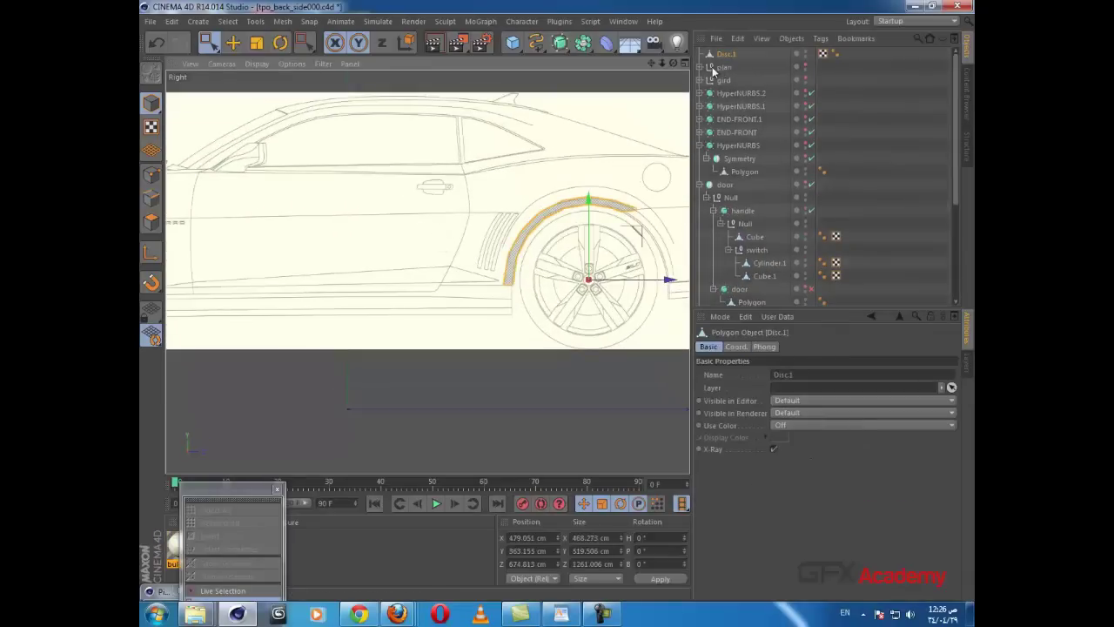
{"action": "left_click", "coordinate": [152, 175]}
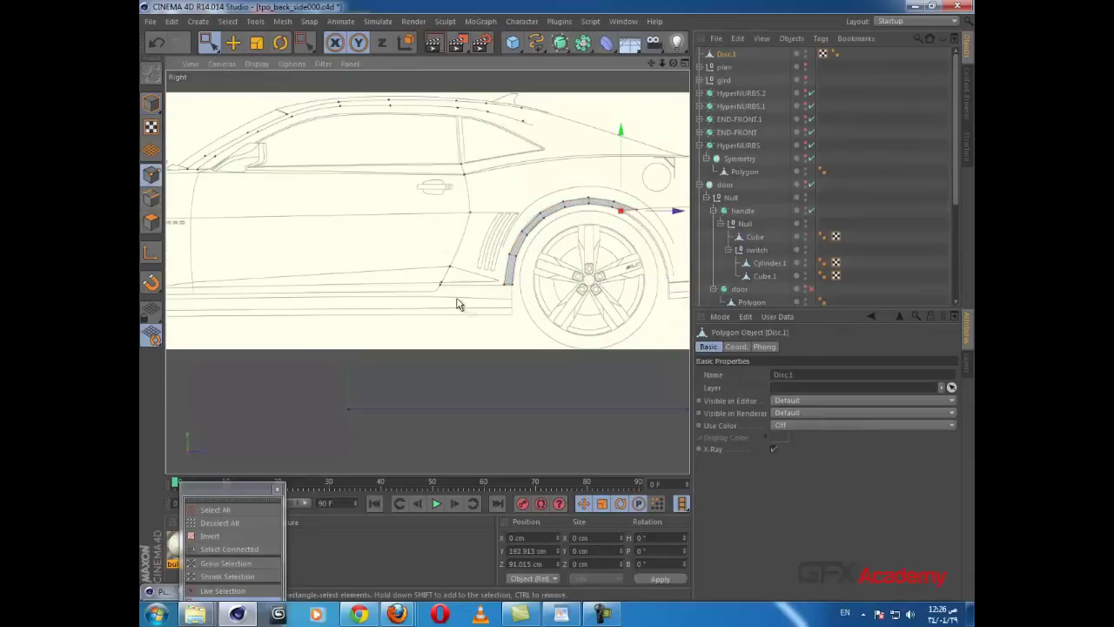
{"action": "scroll", "coordinate": [459, 304], "scroll_direction": "up", "scroll_amount": 2}
{"action": "middle_click_drag", "start_coordinate": [526, 325], "coordinate": [500, 359], "text": "alt"}
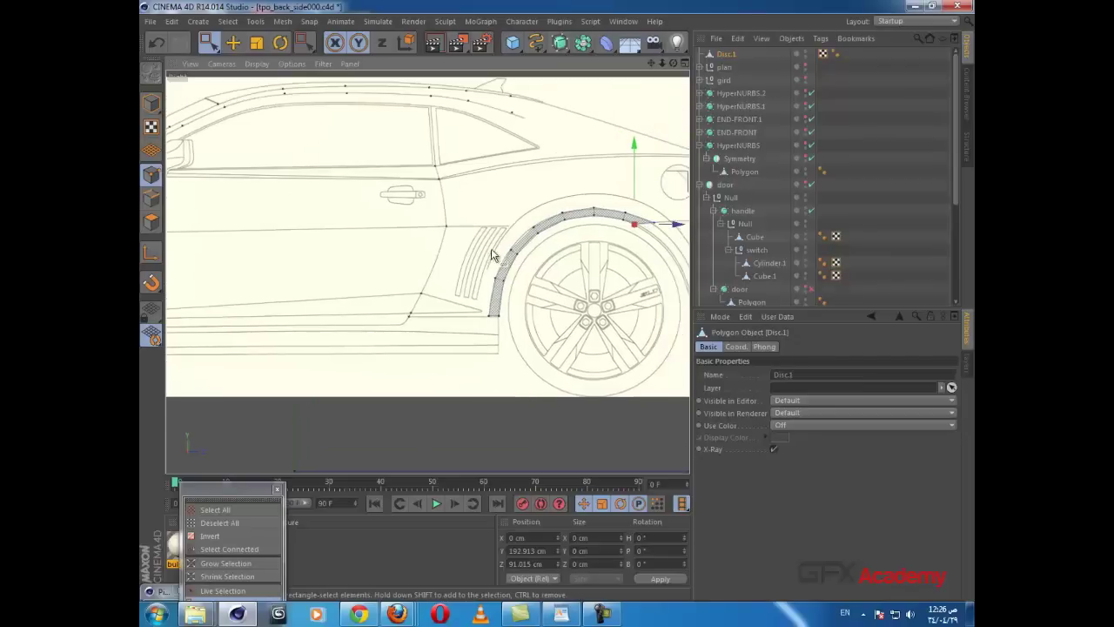
{"action": "left_click_drag", "start_coordinate": [495, 240], "coordinate": [553, 256]}
{"action": "middle_click_drag", "start_coordinate": [545, 299], "coordinate": [503, 313], "text": "alt"}
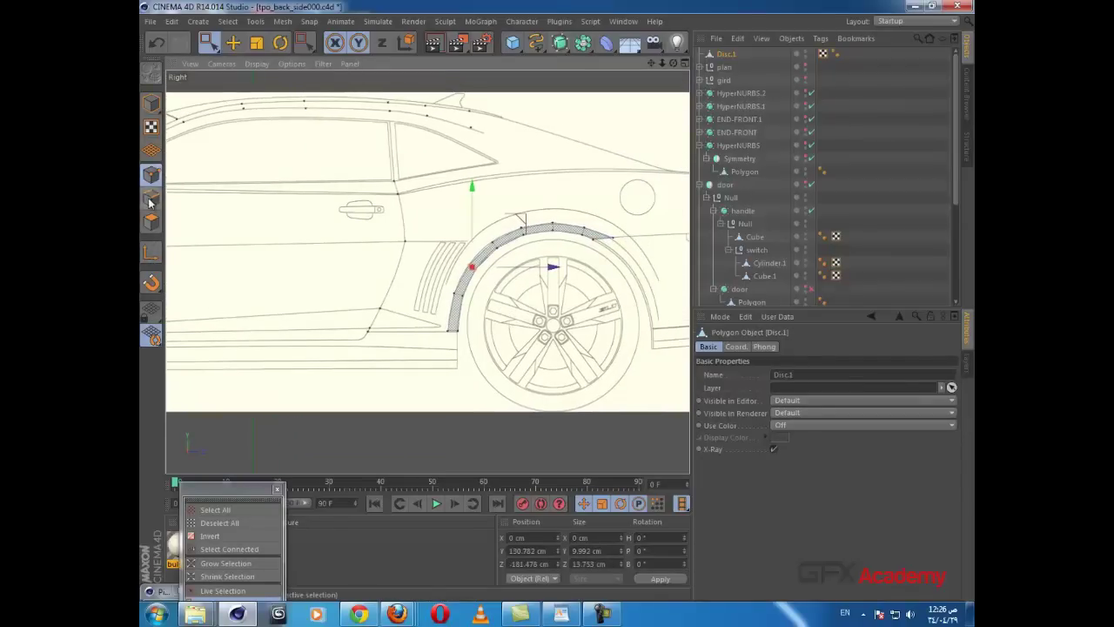
{"action": "left_click", "coordinate": [151, 200]}
{"action": "scroll", "coordinate": [552, 267], "scroll_direction": "up", "scroll_amount": 3}
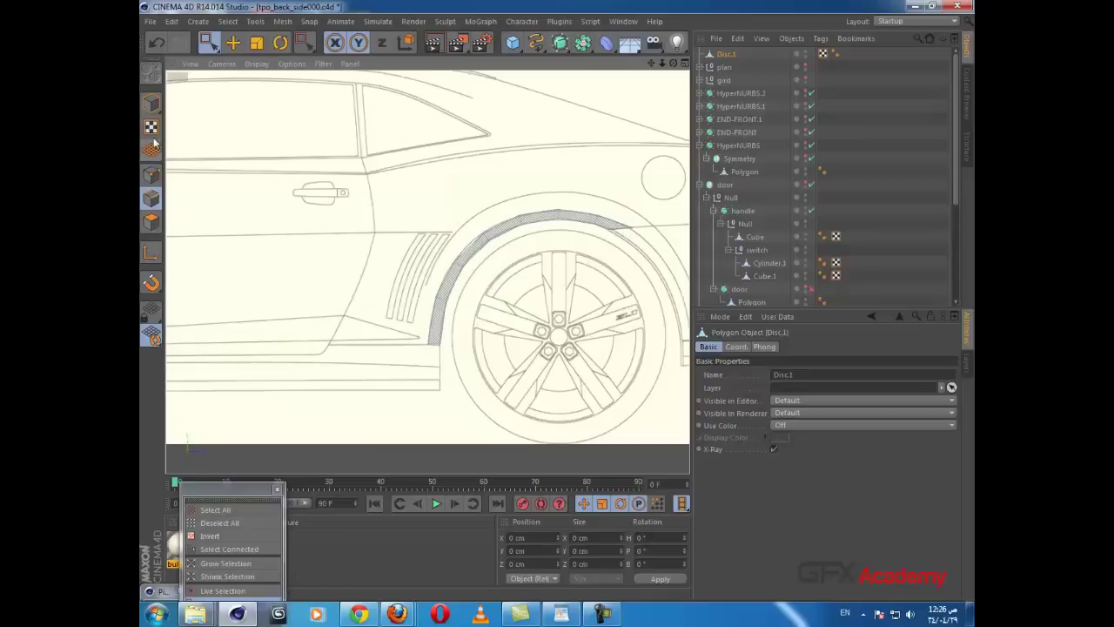
{"action": "left_click_drag", "start_coordinate": [209, 42], "coordinate": [239, 54]}
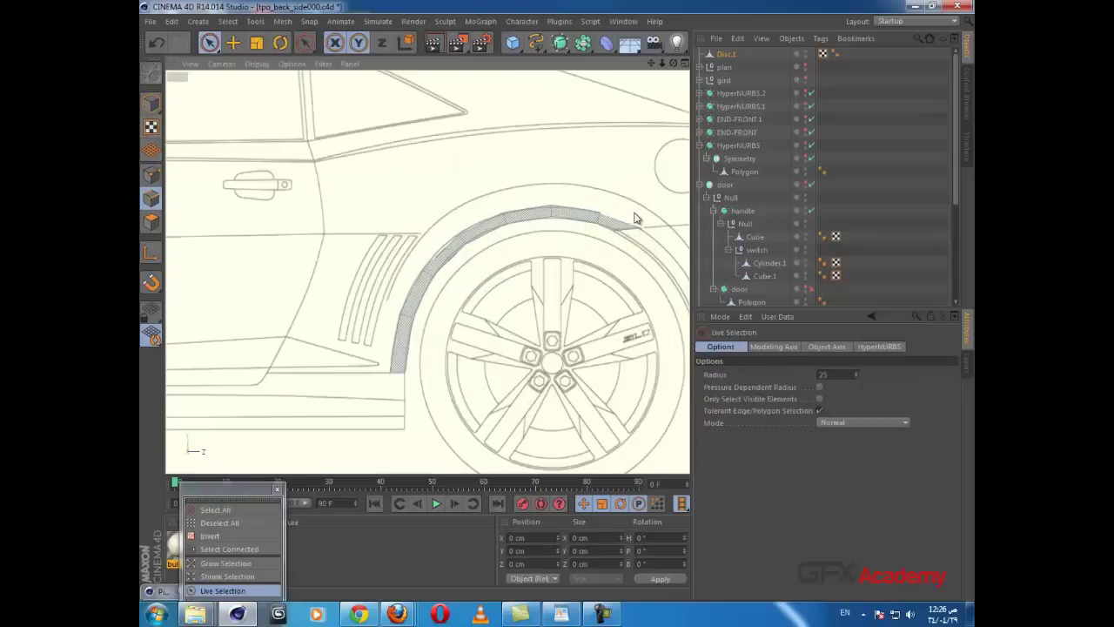
Step: Select all outer edges of the wheel-arch strip, from its lower front end to the rear tip, with a selection radius of 11
{"action": "left_click", "coordinate": [627, 221]}
{"action": "scroll", "coordinate": [621, 215], "scroll_direction": "up", "scroll_amount": 2}
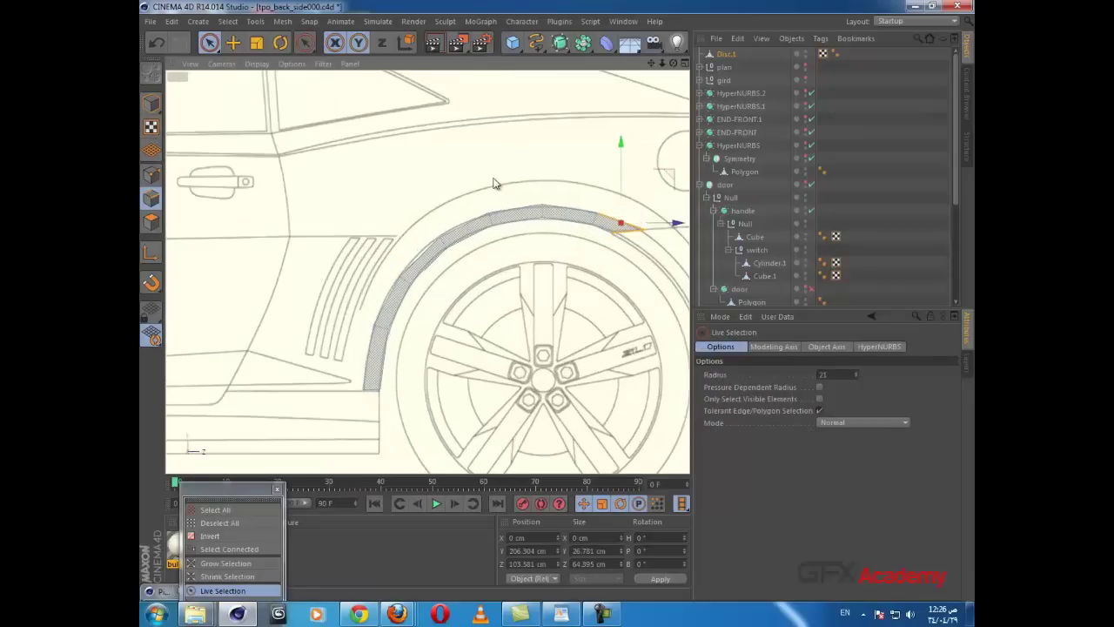
{"action": "middle_click", "coordinate": [493, 184]}
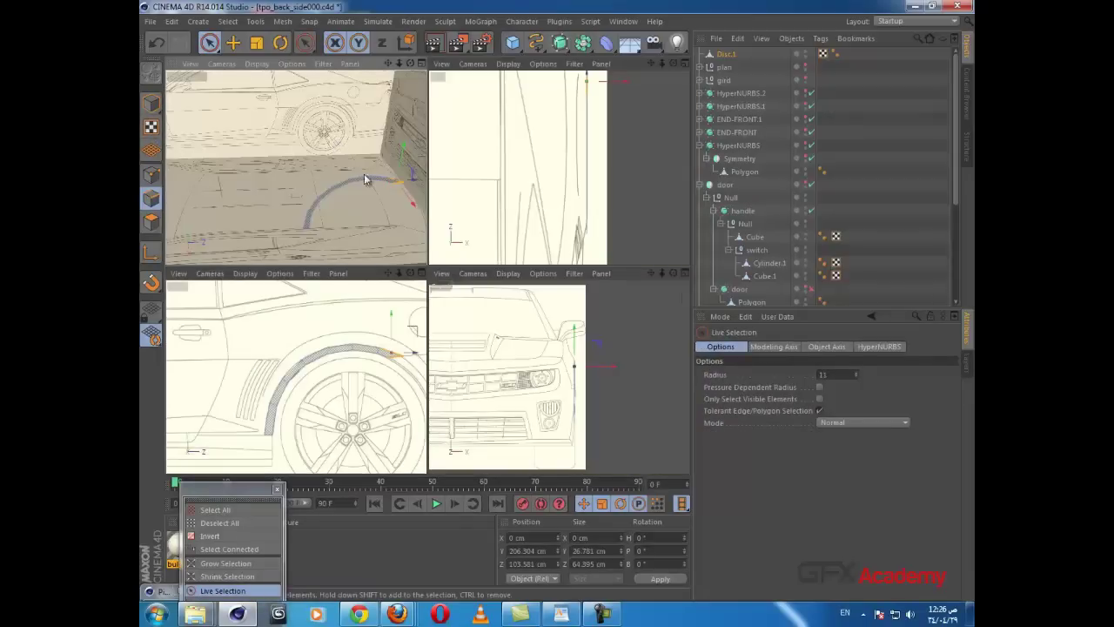
{"action": "scroll", "coordinate": [365, 182], "scroll_direction": "up", "scroll_amount": 3}
{"action": "middle_click", "coordinate": [370, 194]}
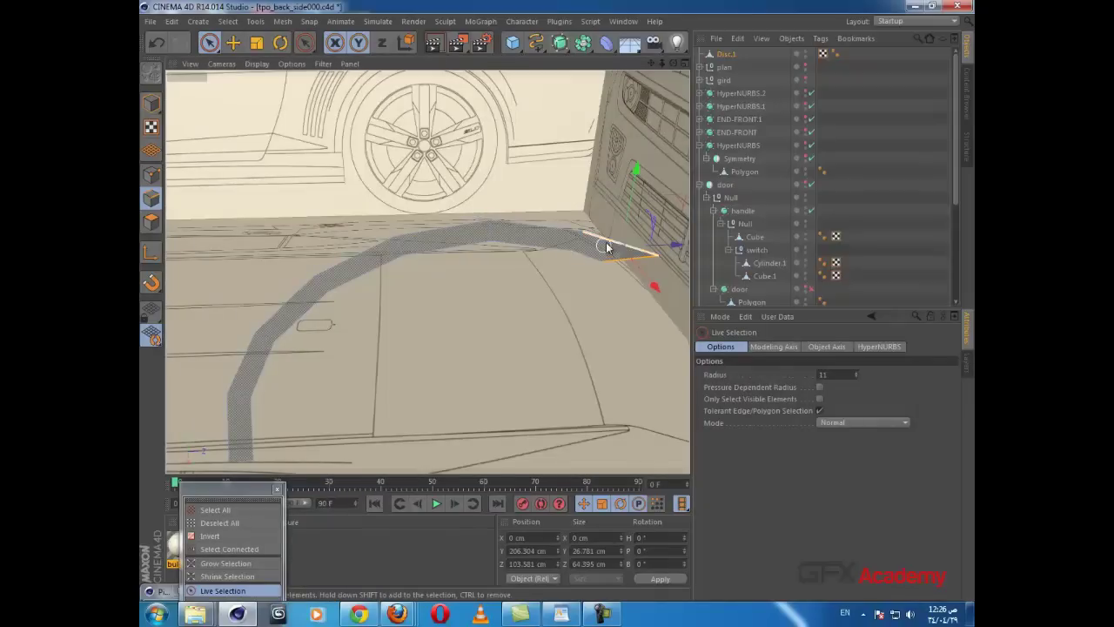
{"action": "left_click", "coordinate": [609, 242]}
{"action": "left_click", "coordinate": [534, 228]}
{"action": "left_click", "coordinate": [441, 232], "text": "shift"}
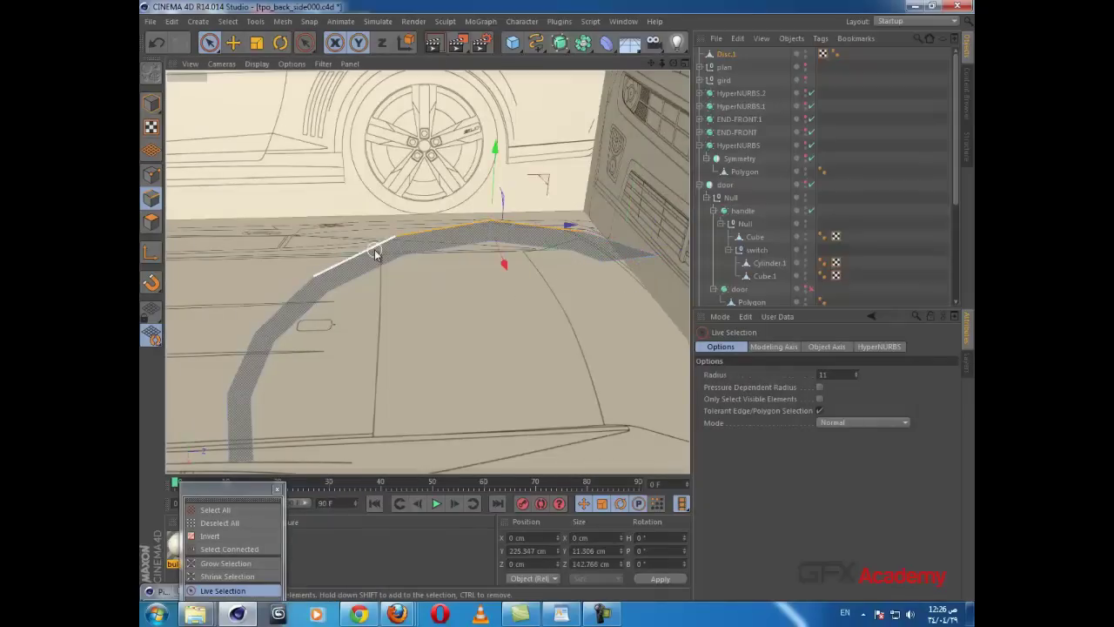
{"action": "left_click", "coordinate": [376, 253], "text": "shift"}
{"action": "left_click", "coordinate": [279, 309], "text": "shift"}
{"action": "left_click", "coordinate": [244, 367], "text": "shift"}
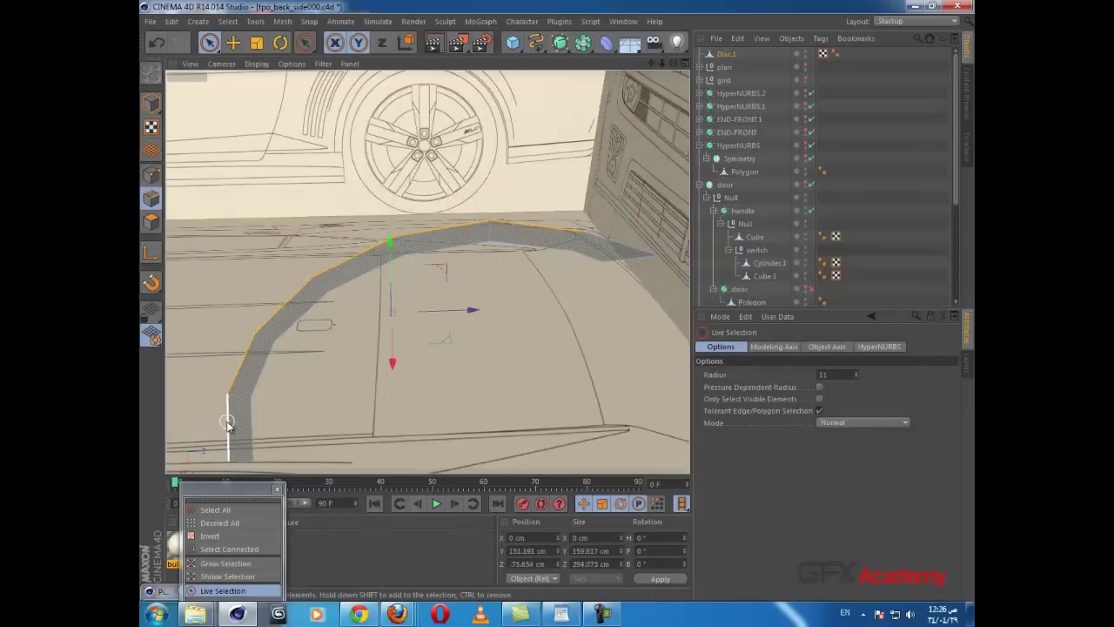
{"action": "left_click", "coordinate": [229, 424], "text": "shift"}
{"action": "scroll", "coordinate": [328, 395], "scroll_direction": "down", "scroll_amount": 2}
{"action": "middle_click", "coordinate": [461, 398]}
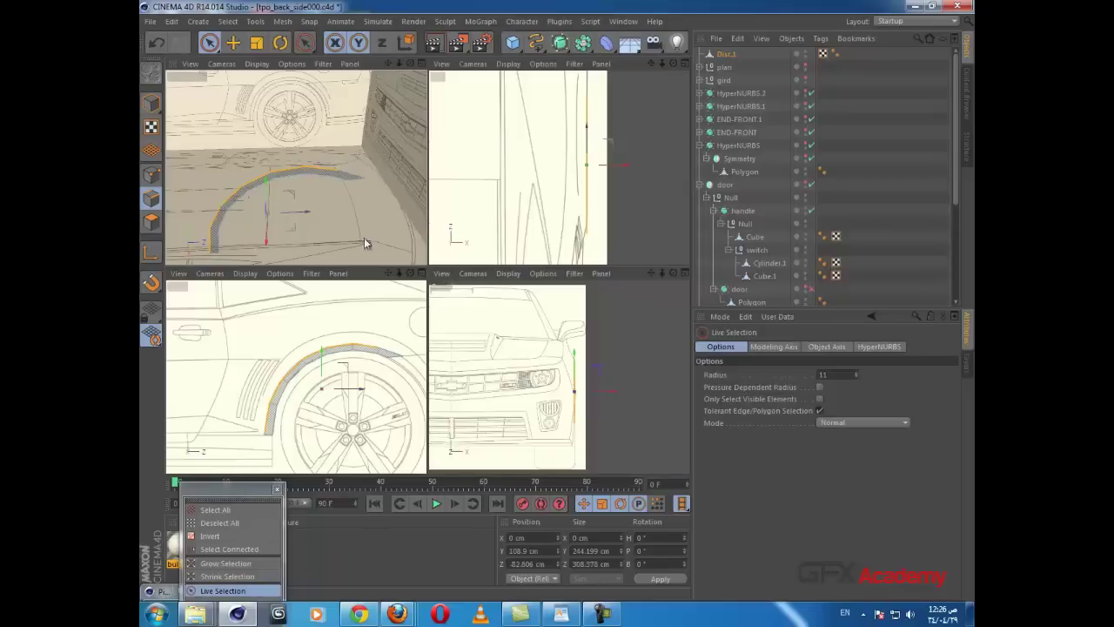
{"action": "left_click", "coordinate": [352, 174], "text": "shift"}
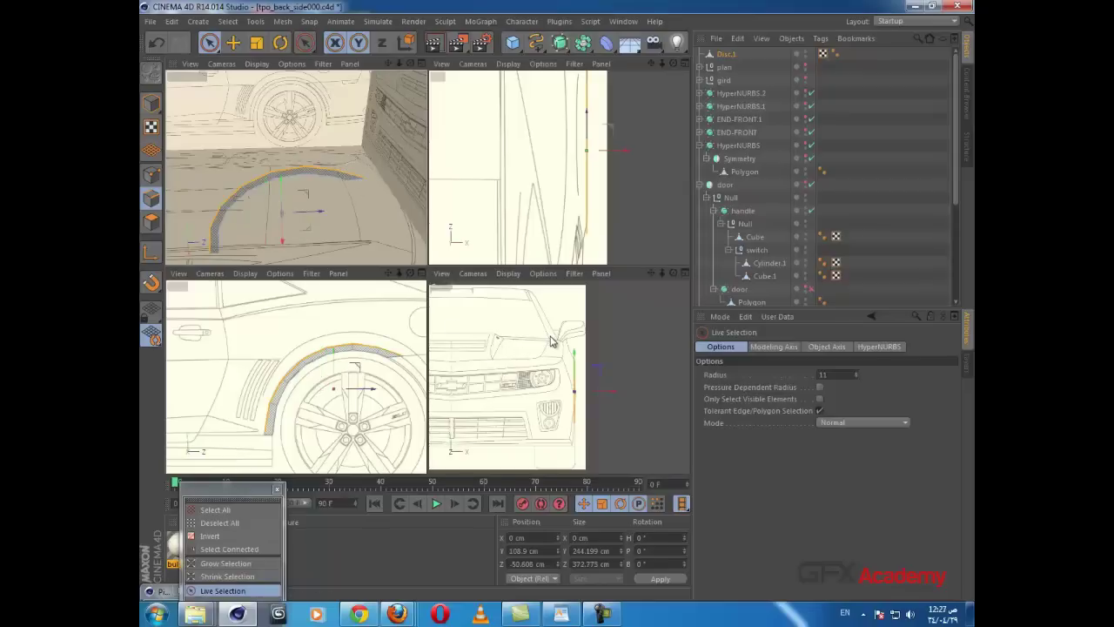
Step: Scale the selected outer edges outward in the side view to about 318 by 486 cm, widening the wheel-arch strip
{"action": "middle_click", "coordinate": [369, 442]}
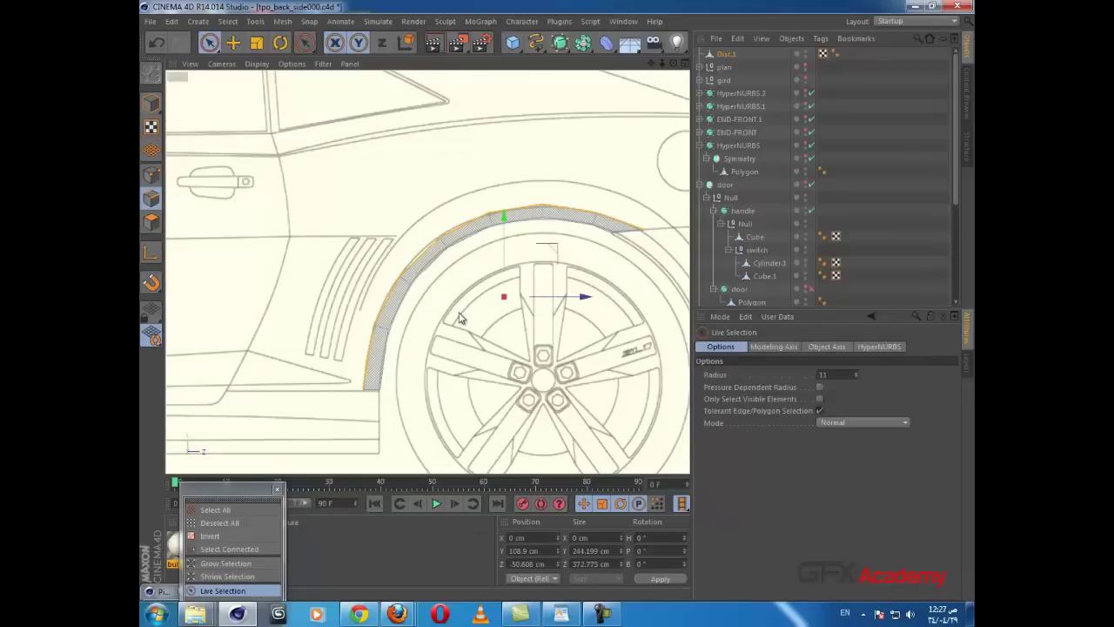
{"action": "middle_click_drag", "start_coordinate": [459, 314], "coordinate": [444, 352], "text": "alt"}
{"action": "left_click", "coordinate": [234, 42]}
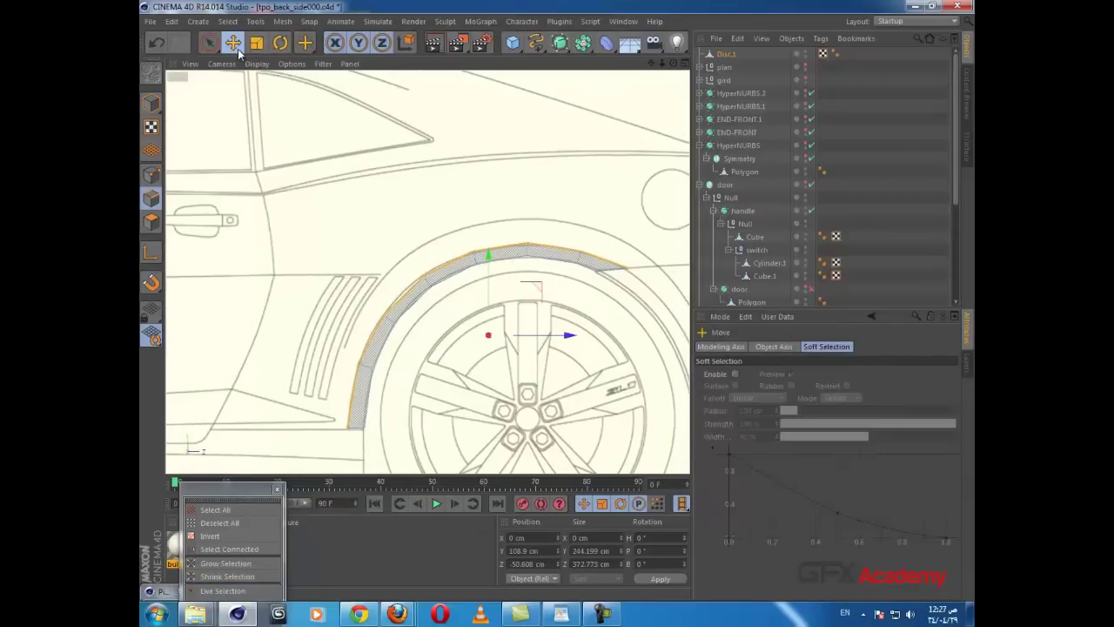
{"action": "left_click", "coordinate": [258, 44]}
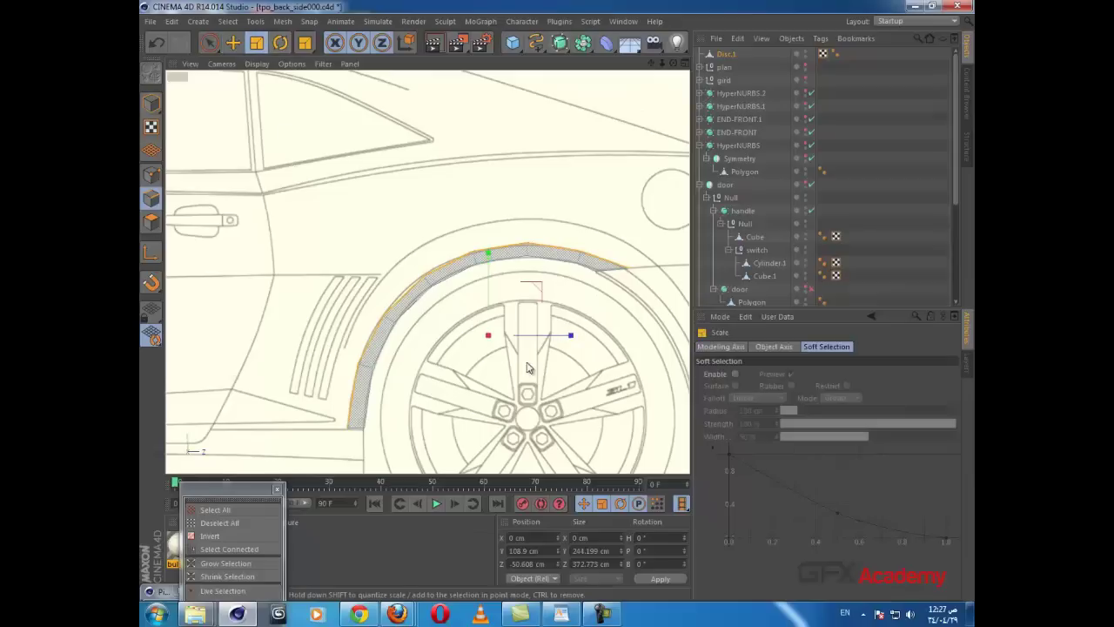
{"action": "left_click_drag", "start_coordinate": [529, 367], "coordinate": [561, 206]}
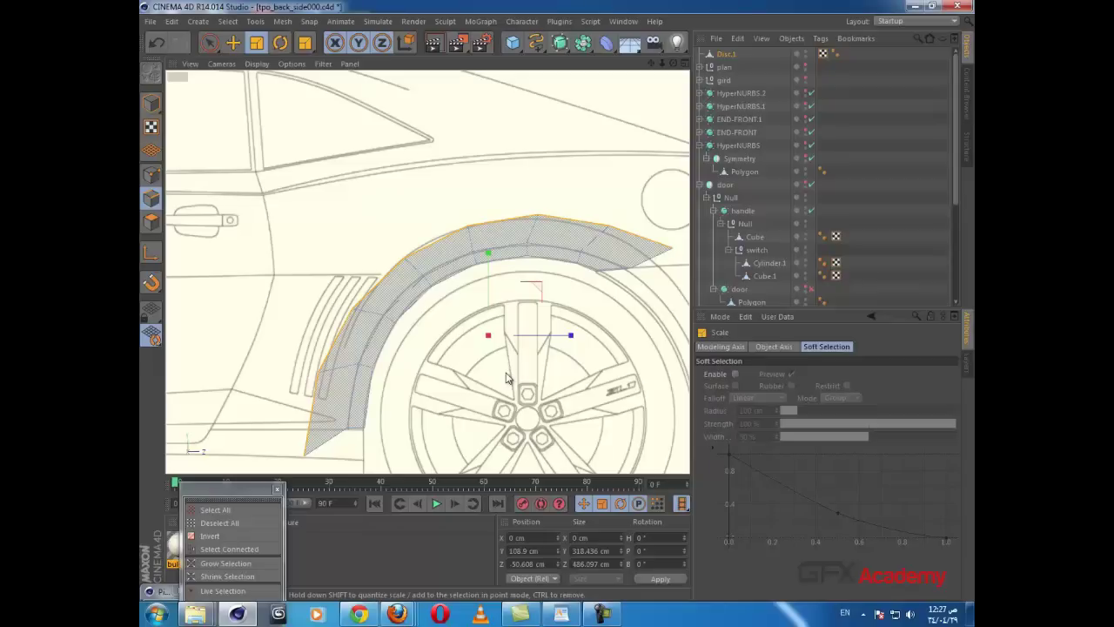
Step: Move the selected outer edges inward toward the car body to about X -21.8 cm
{"action": "middle_click", "coordinate": [535, 362]}
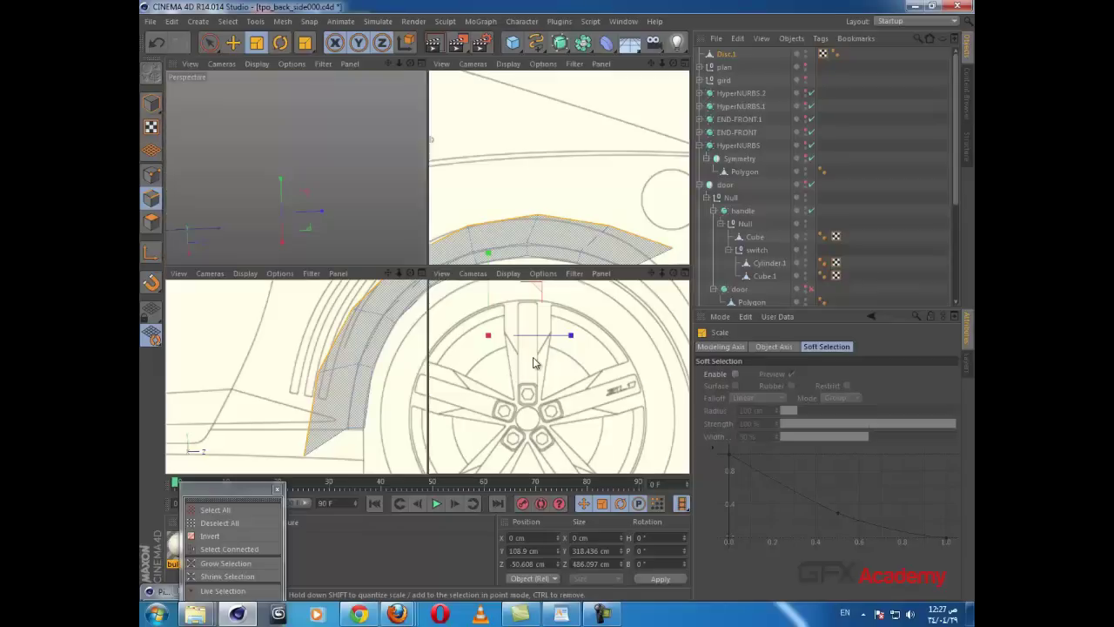
{"action": "left_click", "coordinate": [233, 43]}
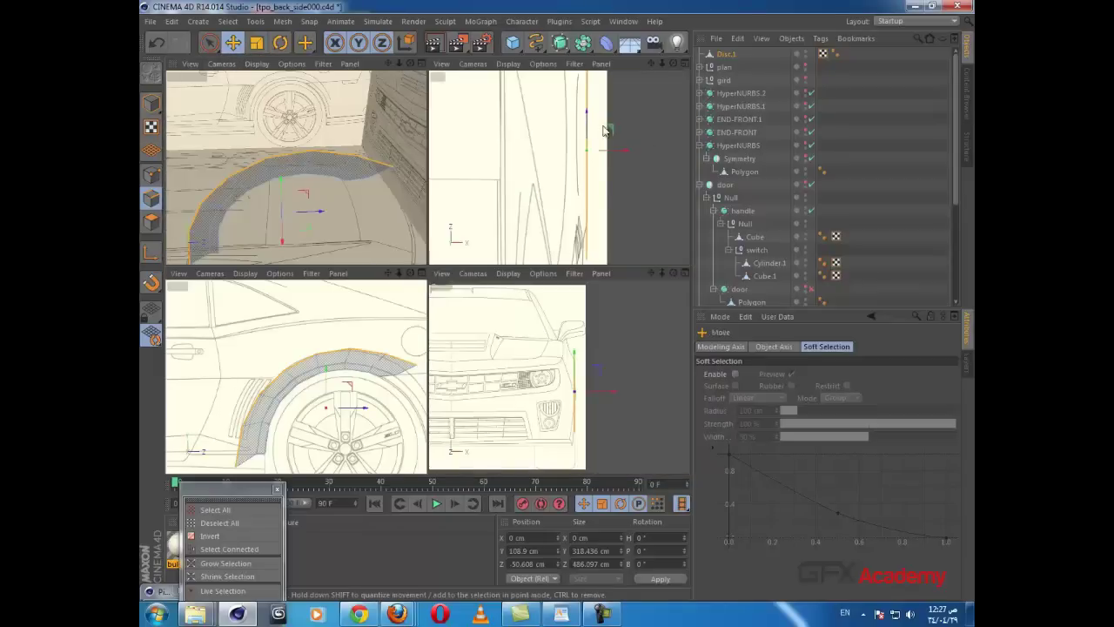
{"action": "left_click_drag", "start_coordinate": [618, 155], "coordinate": [607, 157]}
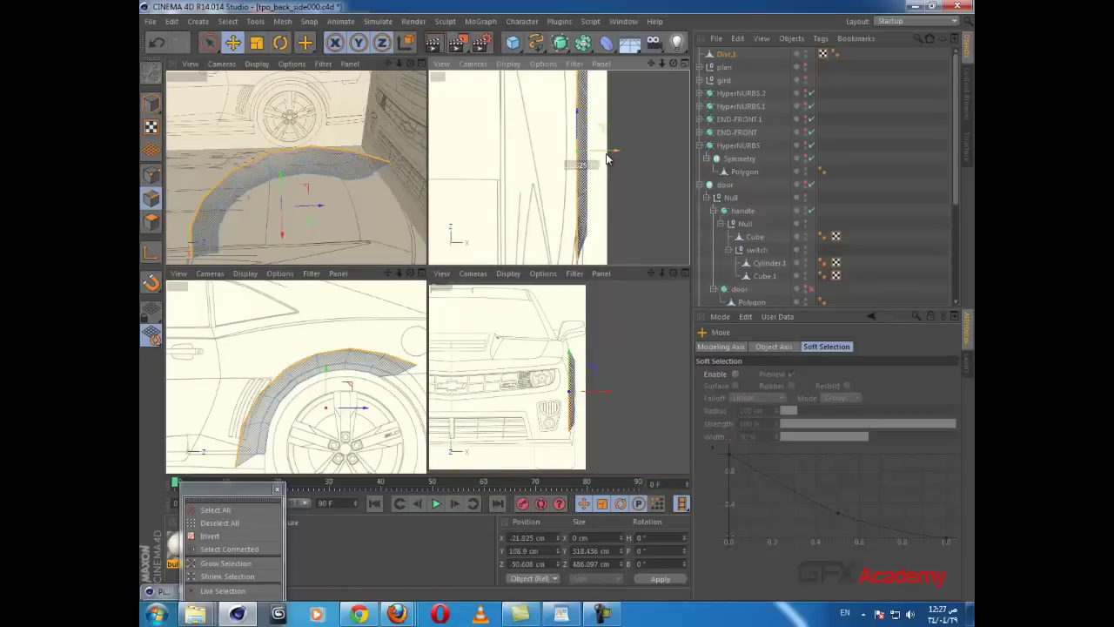
Step: Raise the strip's lower front outer corner point to the sill line of the side blueprint
{"action": "middle_click", "coordinate": [327, 423]}
{"action": "scroll", "coordinate": [348, 392], "scroll_direction": "up", "scroll_amount": 4}
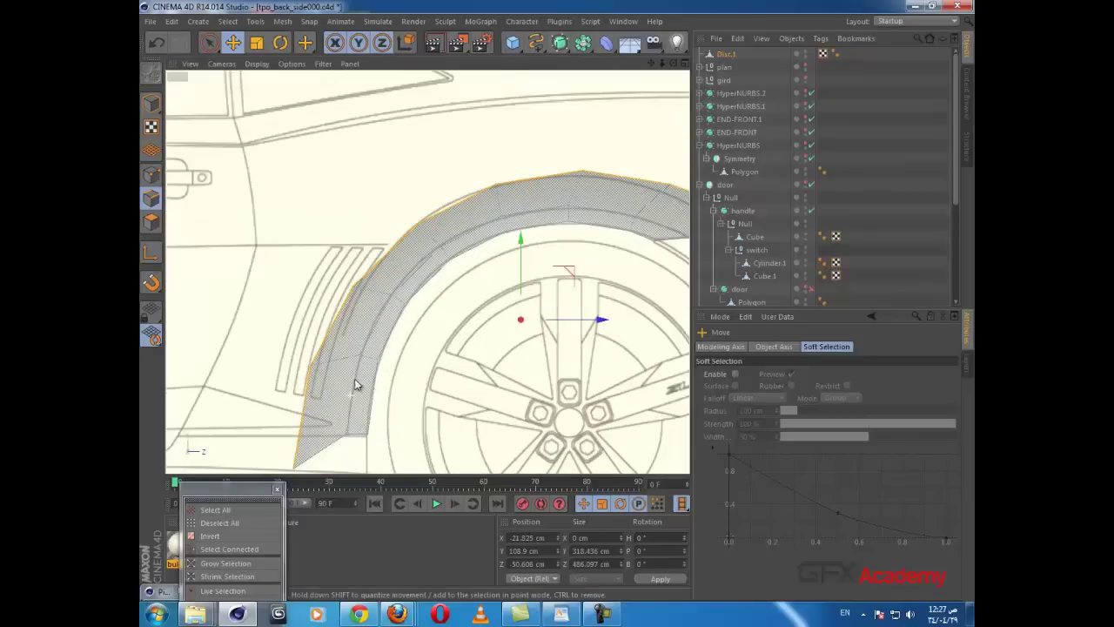
{"action": "left_click", "coordinate": [150, 175]}
{"action": "middle_click_drag", "start_coordinate": [362, 355], "coordinate": [399, 338], "text": "alt"}
{"action": "left_click", "coordinate": [342, 370]}
{"action": "left_click_drag", "start_coordinate": [345, 318], "coordinate": [347, 284]}
Step: Move the next two outer points above the front corner up or rearward so they follow the side blueprint's arch line
{"action": "left_click", "coordinate": [356, 264]}
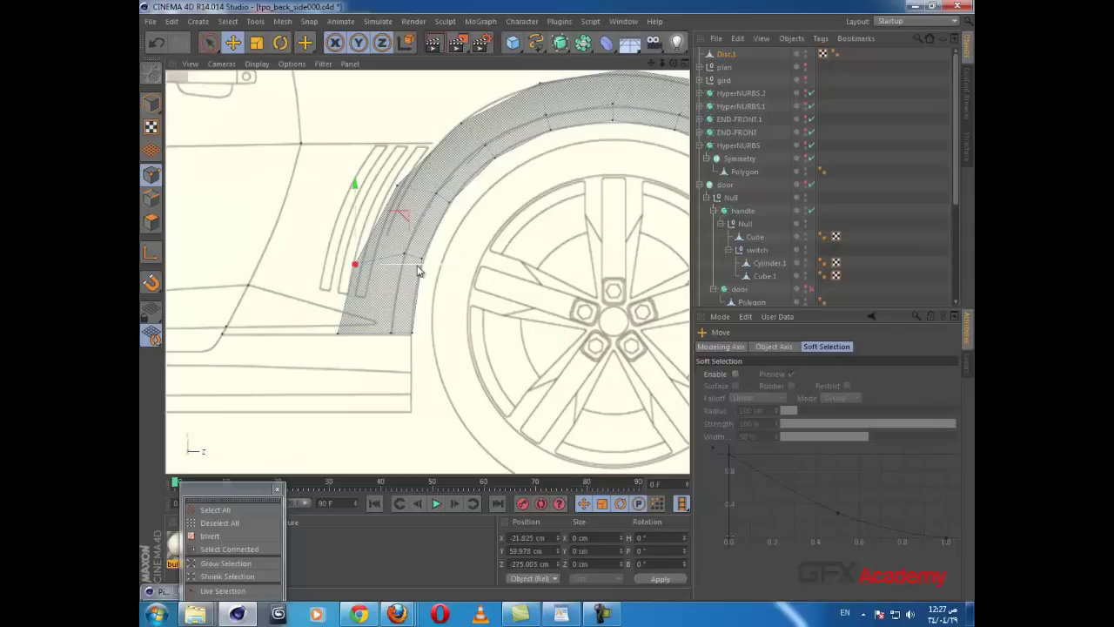
{"action": "right_click_drag", "start_coordinate": [339, 294], "coordinate": [432, 253], "text": "alt"}
{"action": "left_click_drag", "start_coordinate": [368, 191], "coordinate": [367, 176]}
{"action": "left_click_drag", "start_coordinate": [433, 240], "coordinate": [452, 241]}
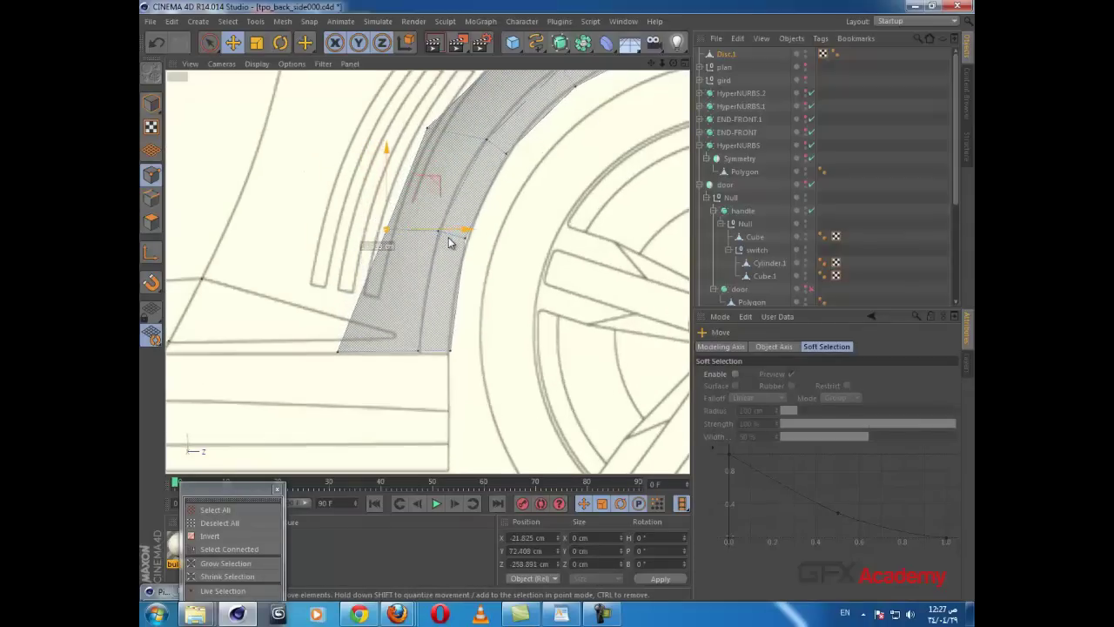
{"action": "left_click", "coordinate": [427, 129]}
{"action": "left_click_drag", "start_coordinate": [475, 129], "coordinate": [489, 141]}
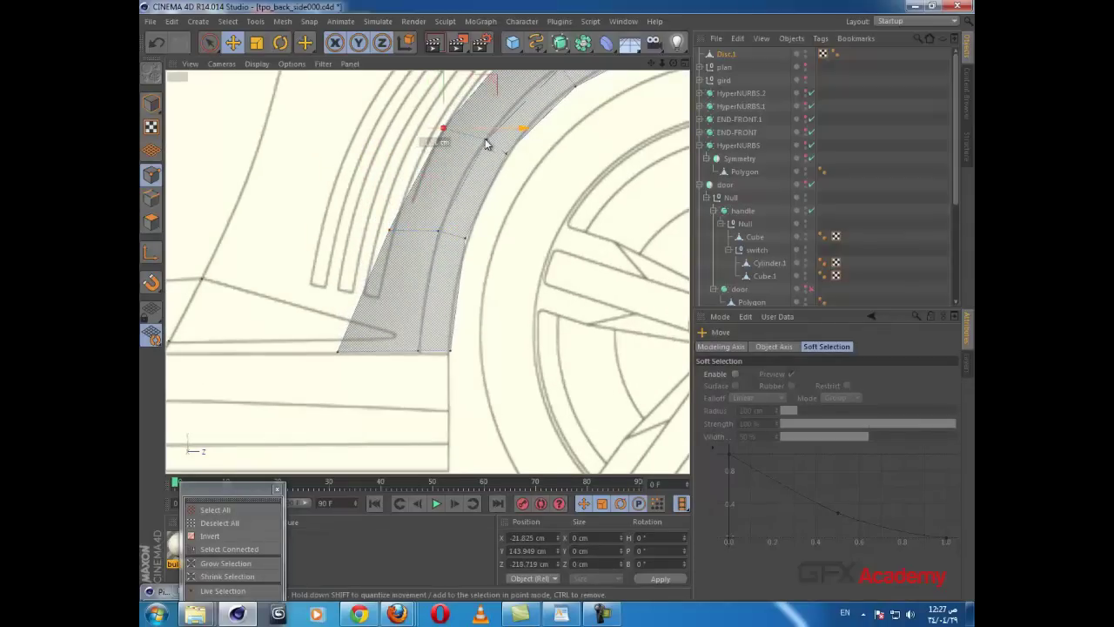
Step: Lower the outer point at the arch's crown and the next one behind it toward the blueprint's arch line
{"action": "middle_click_drag", "start_coordinate": [461, 202], "coordinate": [270, 397], "text": "alt"}
{"action": "left_click", "coordinate": [587, 148]}
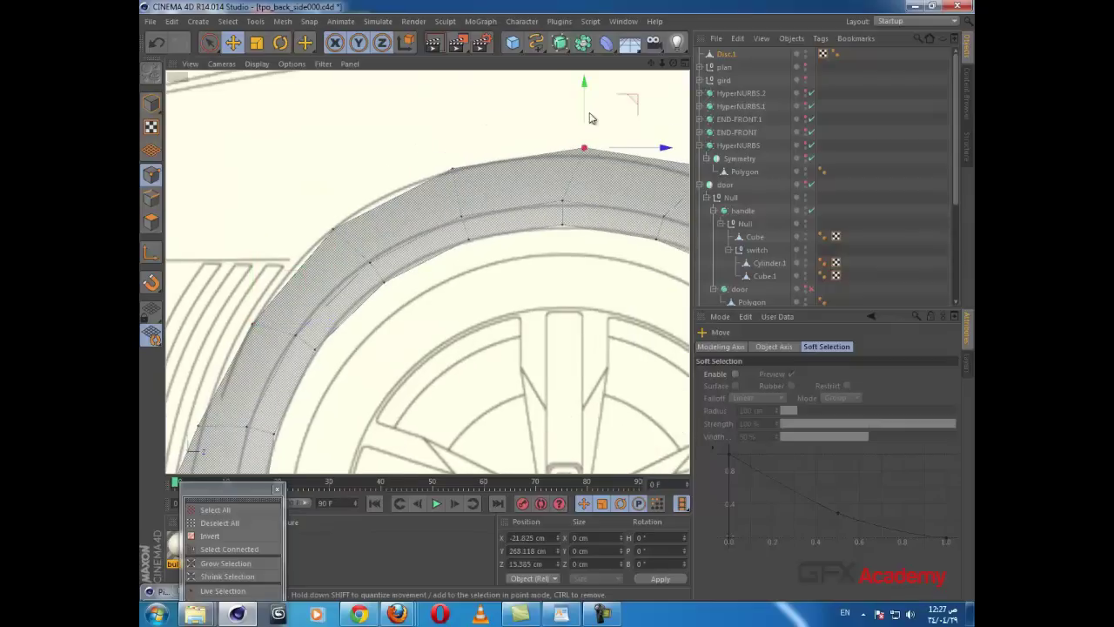
{"action": "left_click_drag", "start_coordinate": [588, 104], "coordinate": [587, 114]}
{"action": "middle_click_drag", "start_coordinate": [578, 224], "coordinate": [358, 279], "text": "alt"}
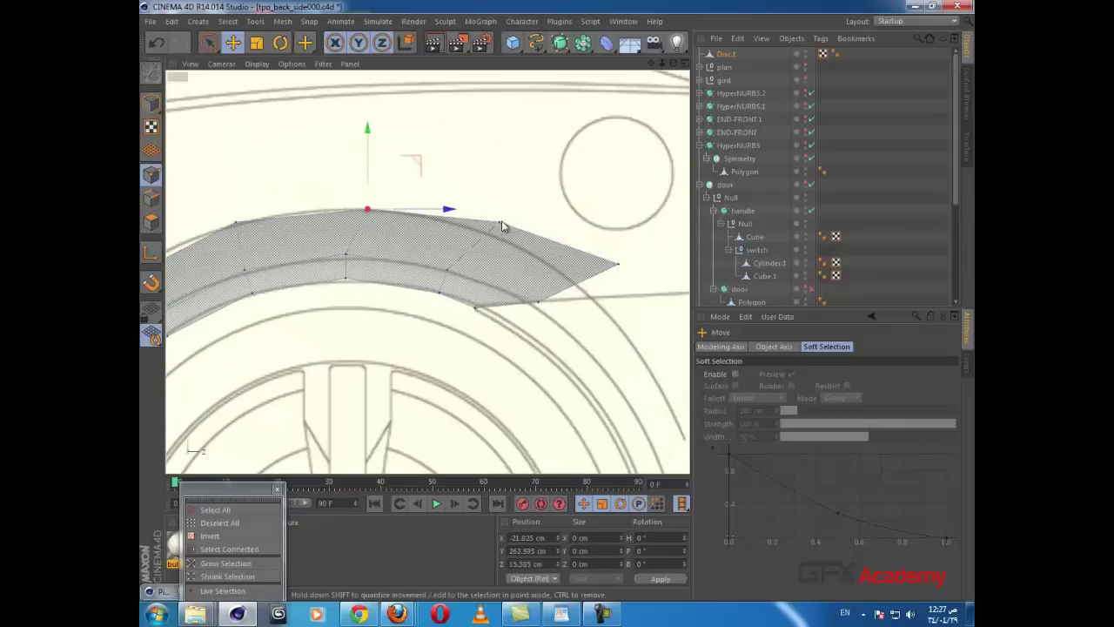
{"action": "left_click", "coordinate": [502, 223]}
{"action": "left_click_drag", "start_coordinate": [503, 186], "coordinate": [503, 196]}
Step: Bring the rear tip point down to the bumper seam and lower the outer point before it to about Y 243.2 cm
{"action": "left_click", "coordinate": [616, 265]}
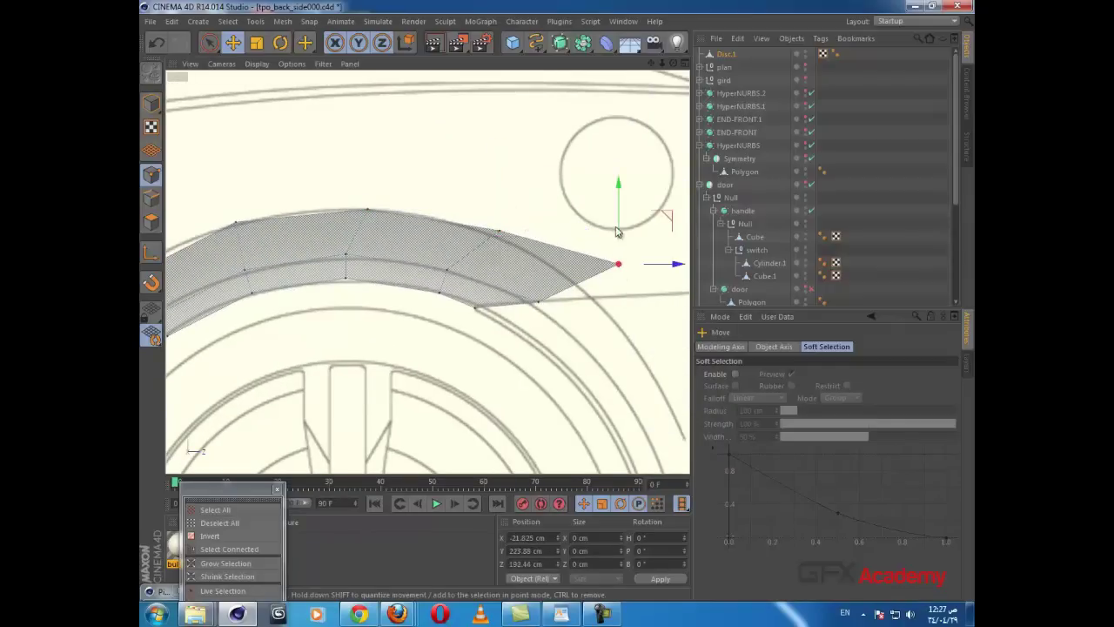
{"action": "left_click_drag", "start_coordinate": [623, 239], "coordinate": [621, 304]}
{"action": "left_click", "coordinate": [500, 233]}
{"action": "left_click_drag", "start_coordinate": [502, 190], "coordinate": [502, 196]}
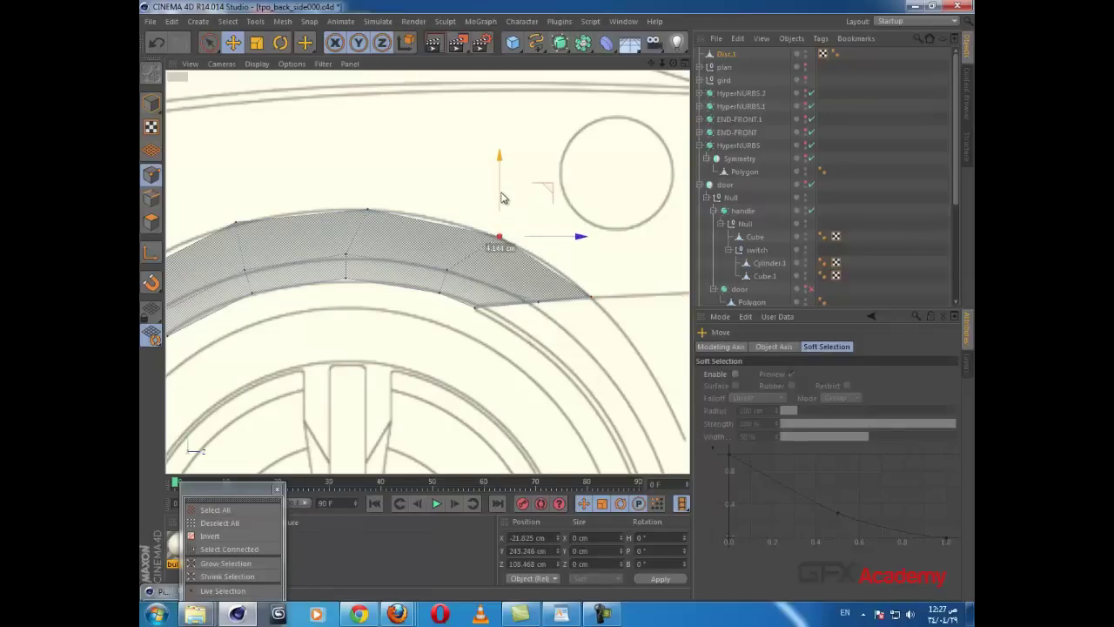
Step: Shift the outer edges in the front view to about X -21 cm, Y 132.6 cm against the body contour
{"action": "middle_click", "coordinate": [494, 239]}
{"action": "scroll", "coordinate": [523, 377], "scroll_direction": "up", "scroll_amount": 2}
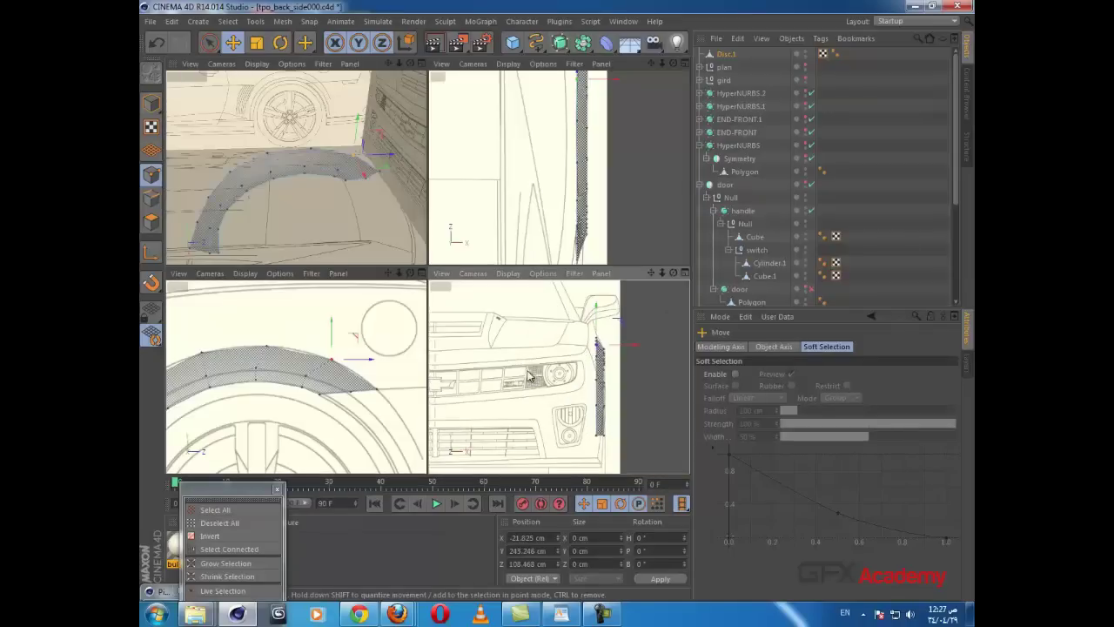
{"action": "scroll", "coordinate": [586, 376], "scroll_direction": "up", "scroll_amount": 3}
{"action": "middle_click", "coordinate": [593, 367]}
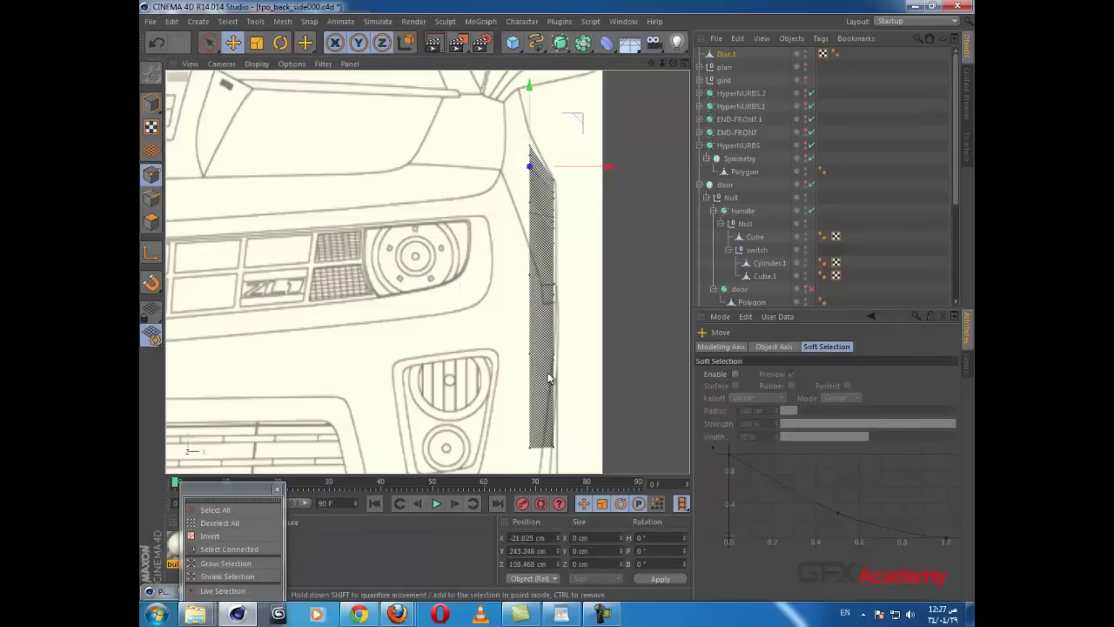
{"action": "scroll", "coordinate": [527, 170], "scroll_direction": "up", "scroll_amount": 2}
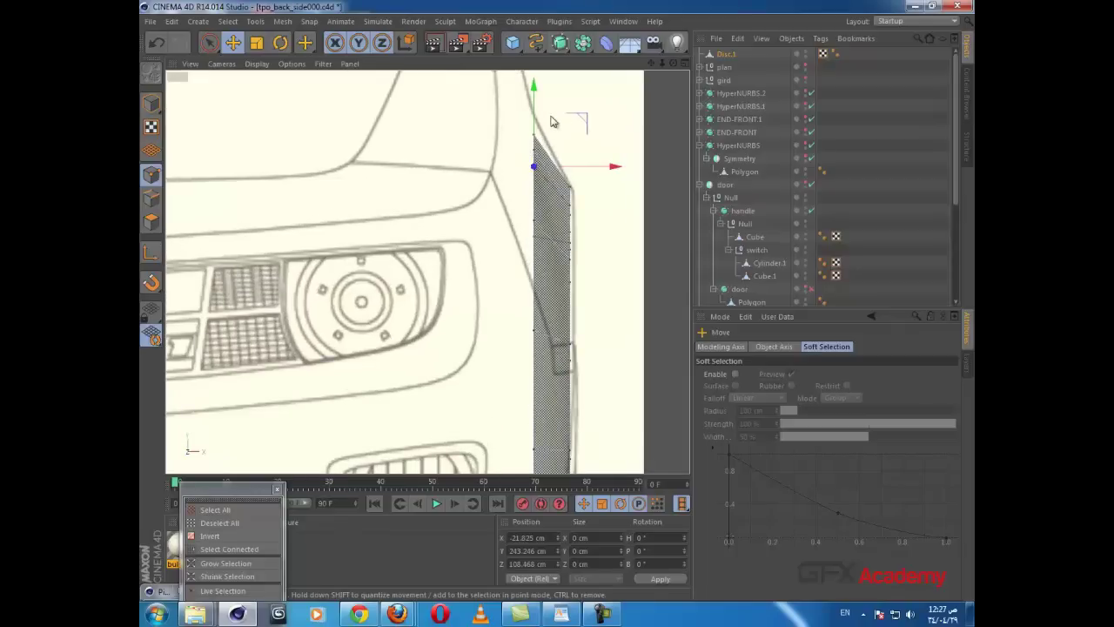
{"action": "left_click", "coordinate": [153, 198]}
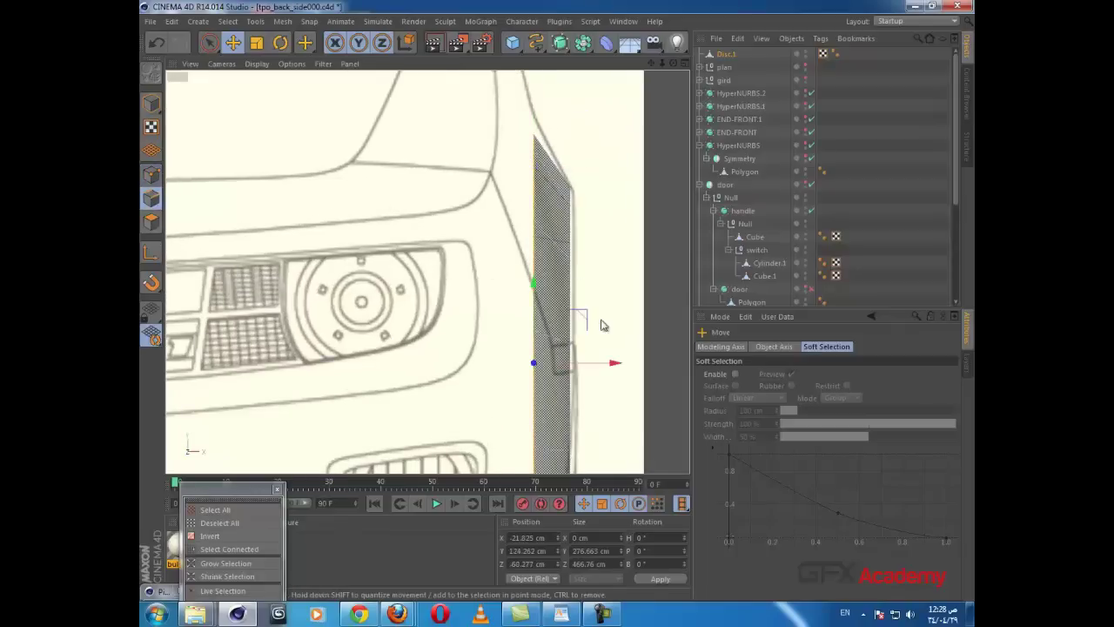
{"action": "left_click_drag", "start_coordinate": [583, 316], "coordinate": [585, 305]}
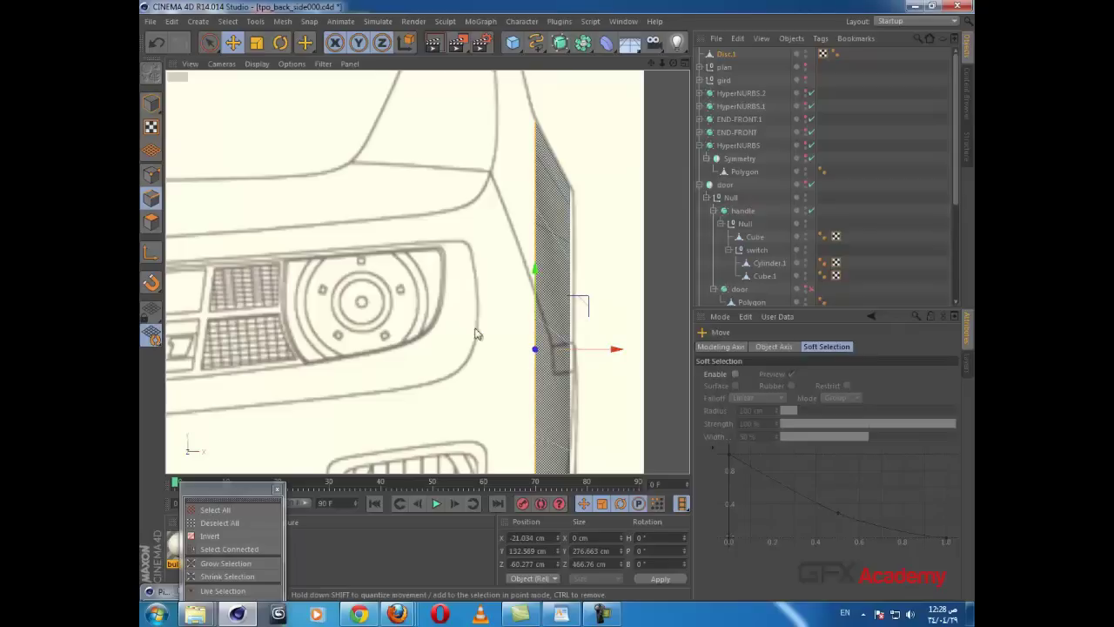
Step: Lower the crown's outer point and its front neighbour back onto the side blueprint's arch line
{"action": "middle_click", "coordinate": [410, 352]}
{"action": "middle_click", "coordinate": [301, 363]}
{"action": "middle_click_drag", "start_coordinate": [360, 370], "coordinate": [500, 339], "text": "alt"}
{"action": "left_click", "coordinate": [153, 176]}
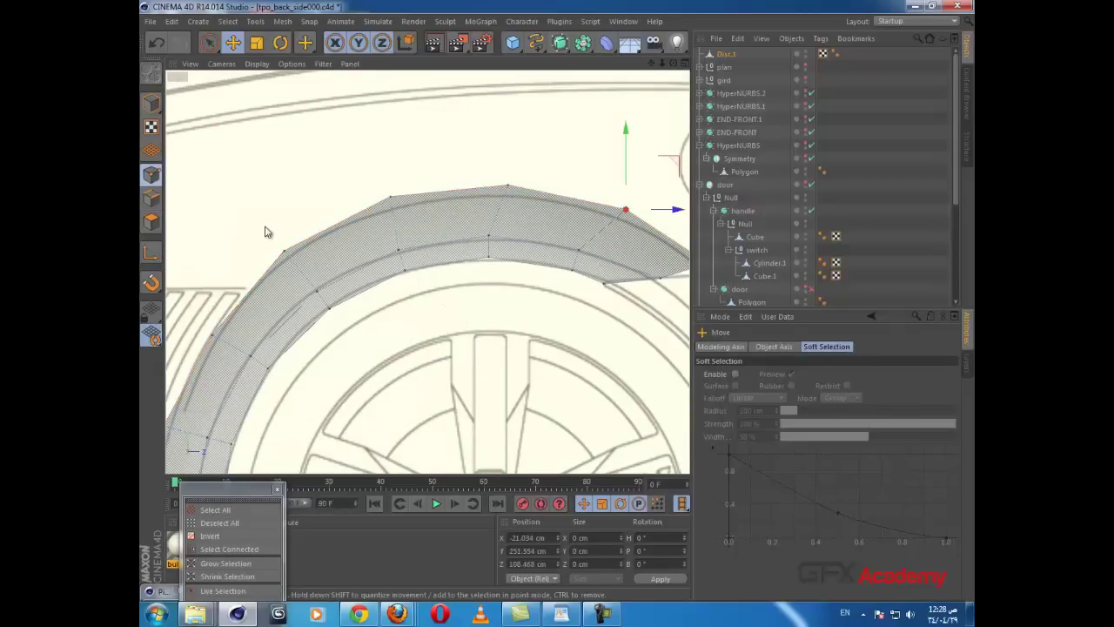
{"action": "left_click", "coordinate": [390, 200]}
{"action": "left_click_drag", "start_coordinate": [391, 148], "coordinate": [397, 159]}
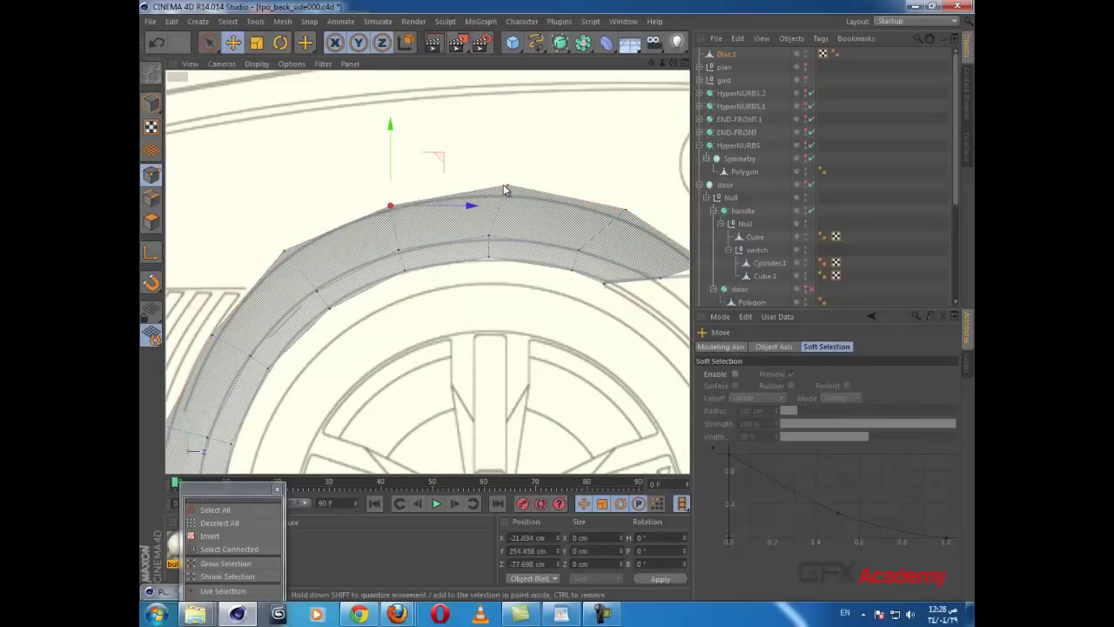
{"action": "left_click", "coordinate": [506, 189]}
{"action": "left_click_drag", "start_coordinate": [507, 148], "coordinate": [509, 162]}
Step: Lower the outer point behind the crown and the second one in front of it onto the arch line
{"action": "left_click", "coordinate": [623, 205]}
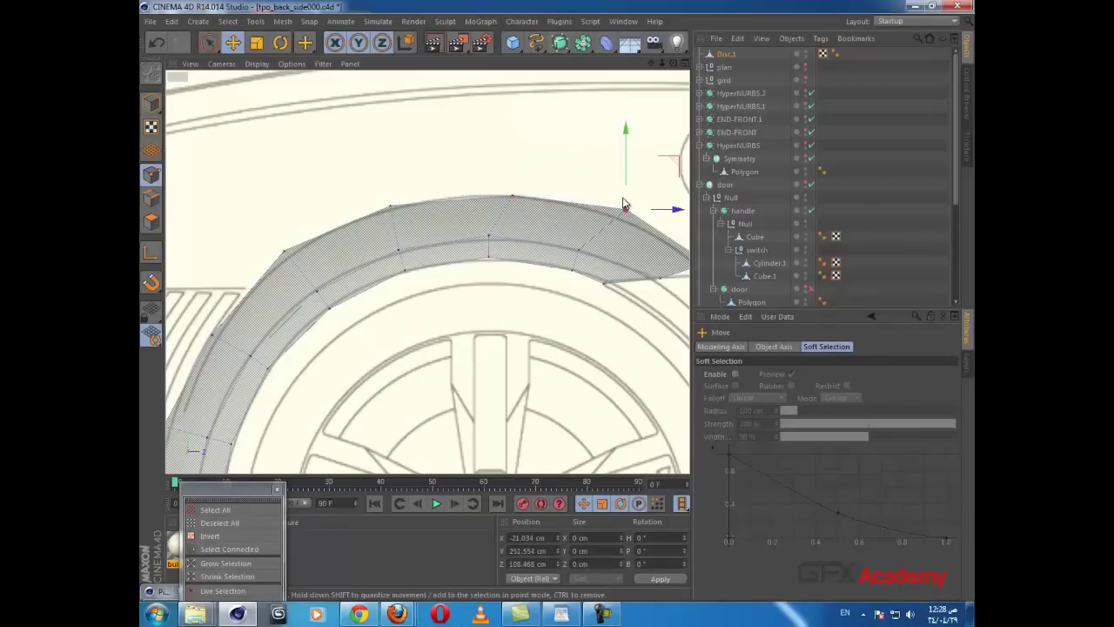
{"action": "left_click_drag", "start_coordinate": [626, 138], "coordinate": [626, 149]}
{"action": "left_click", "coordinate": [284, 251]}
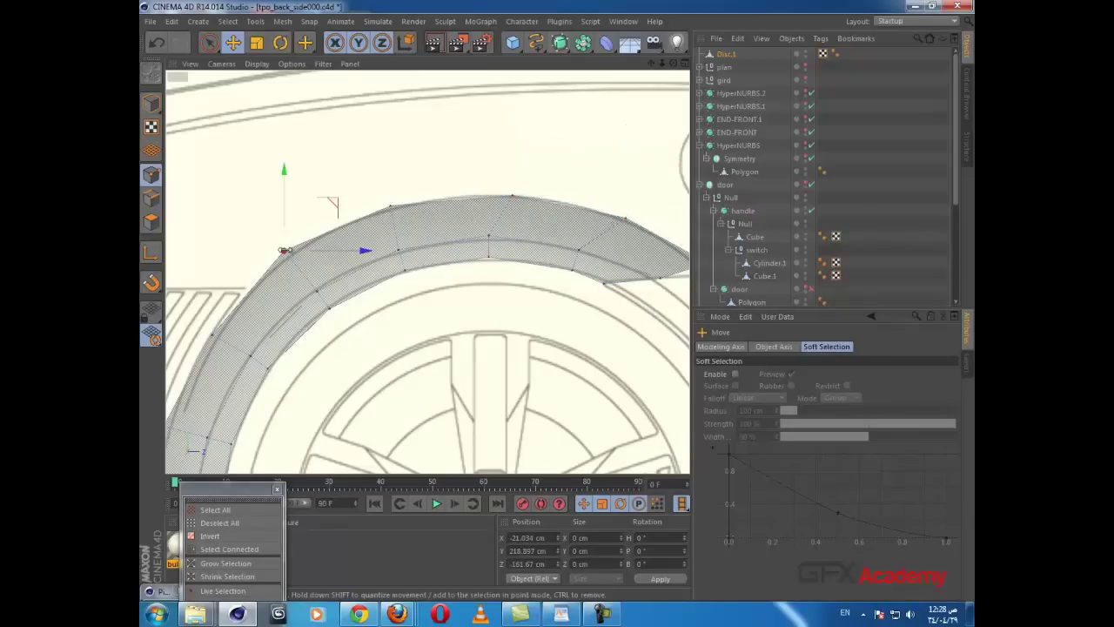
{"action": "left_click_drag", "start_coordinate": [283, 207], "coordinate": [288, 216]}
Step: Lower the strip's rear tip point to the bumper seam at about Y 199.7 cm
{"action": "middle_click", "coordinate": [498, 328]}
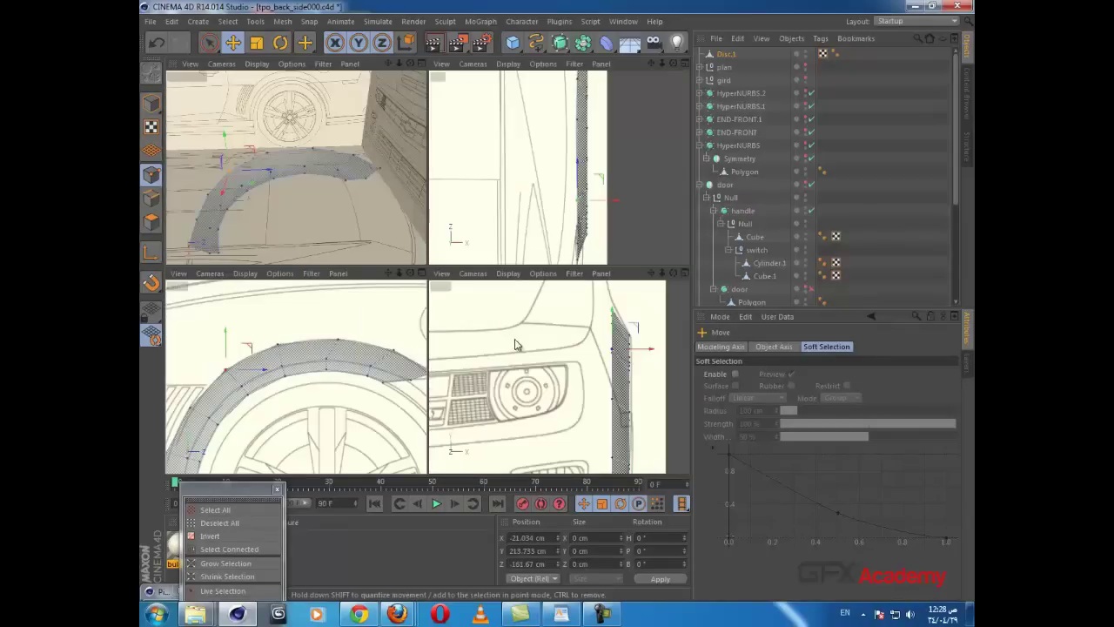
{"action": "scroll", "coordinate": [594, 346], "scroll_direction": "up", "scroll_amount": 3}
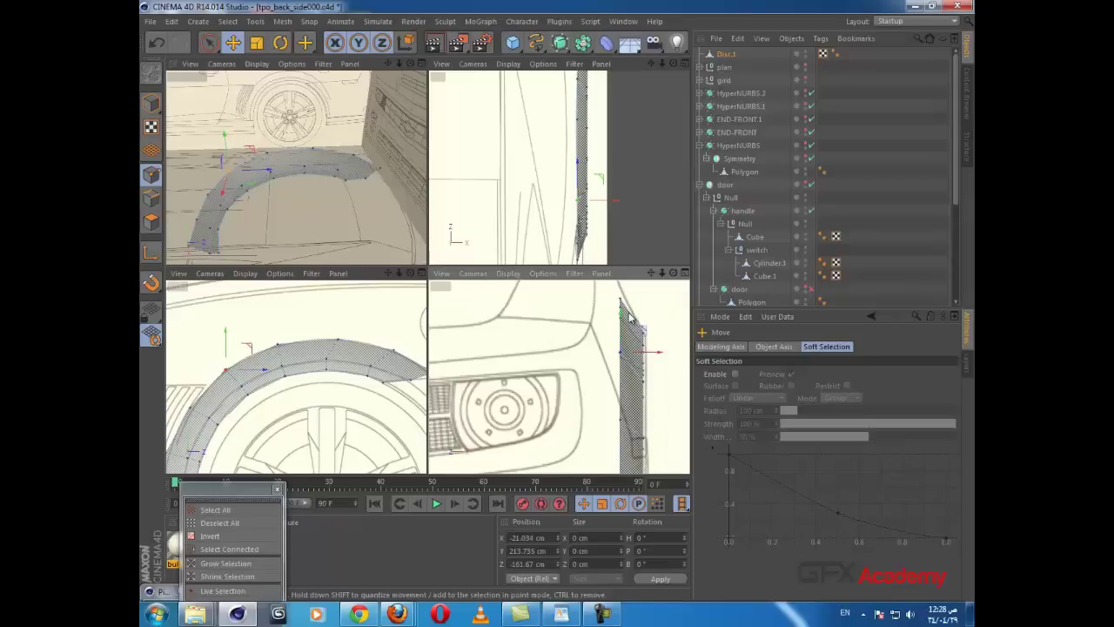
{"action": "scroll", "coordinate": [631, 317], "scroll_direction": "up", "scroll_amount": 1}
{"action": "middle_click_drag", "start_coordinate": [348, 410], "coordinate": [256, 418], "text": "alt"}
{"action": "left_click", "coordinate": [340, 381]}
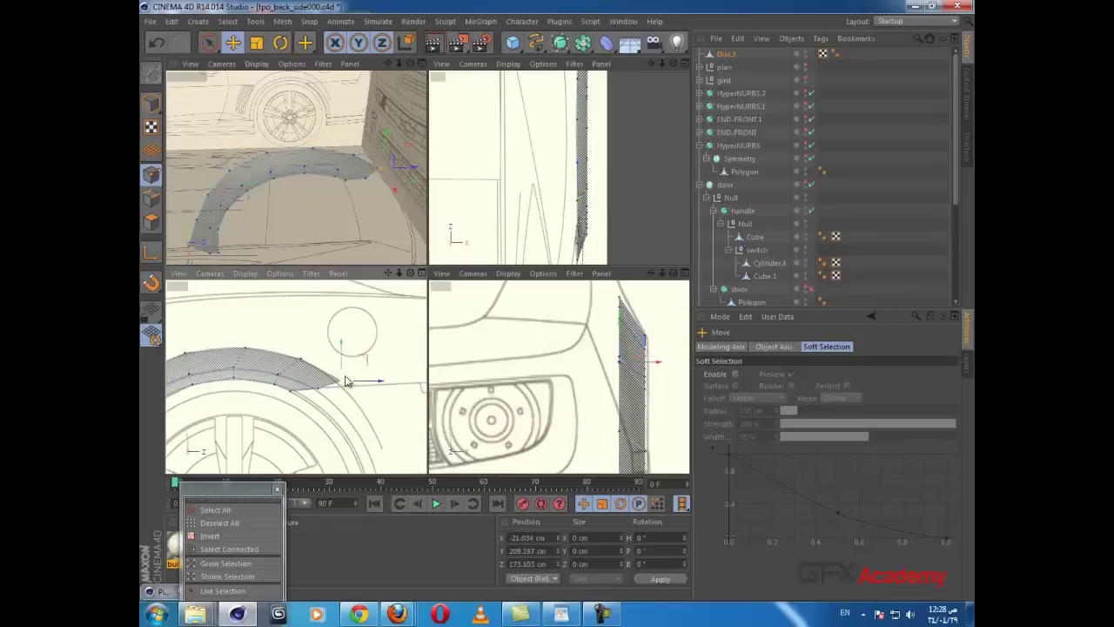
{"action": "left_click_drag", "start_coordinate": [345, 363], "coordinate": [343, 369]}
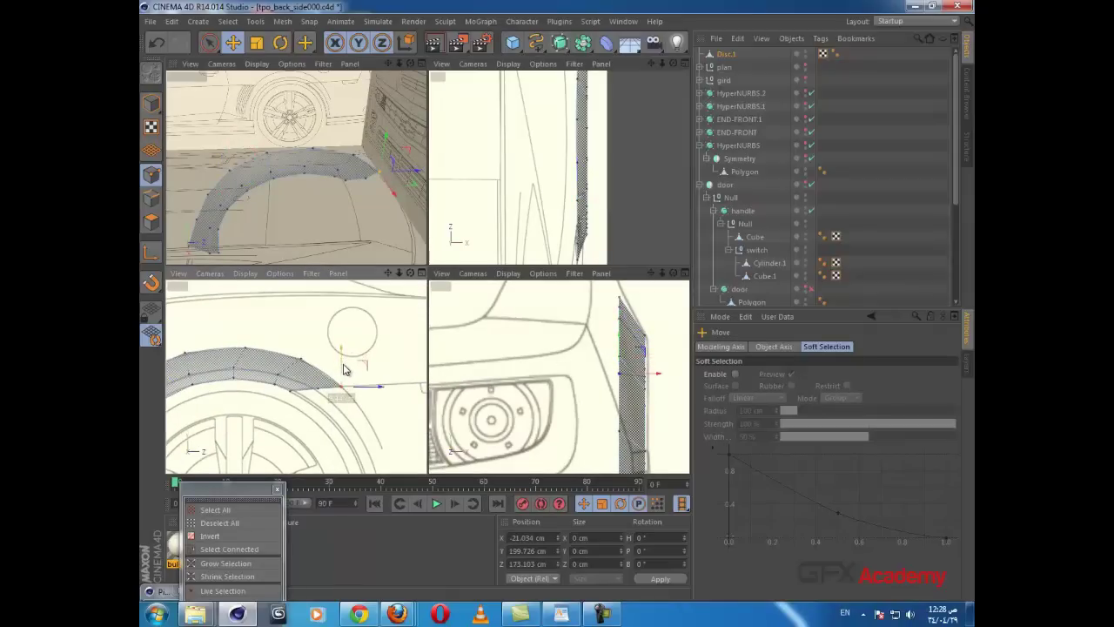
Step: Switch to Rectangle Selection and box-select edges of the upper wheel arch in the front view
{"action": "scroll", "coordinate": [343, 383], "scroll_direction": "up", "scroll_amount": 3}
{"action": "scroll", "coordinate": [632, 322], "scroll_direction": "up", "scroll_amount": 2}
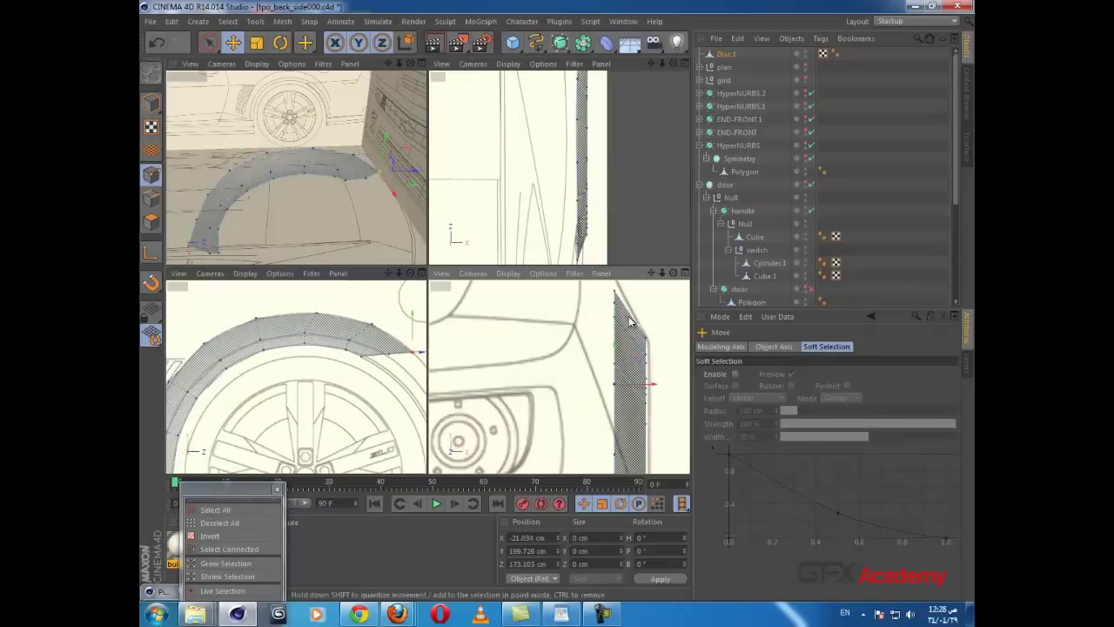
{"action": "left_click", "coordinate": [151, 200]}
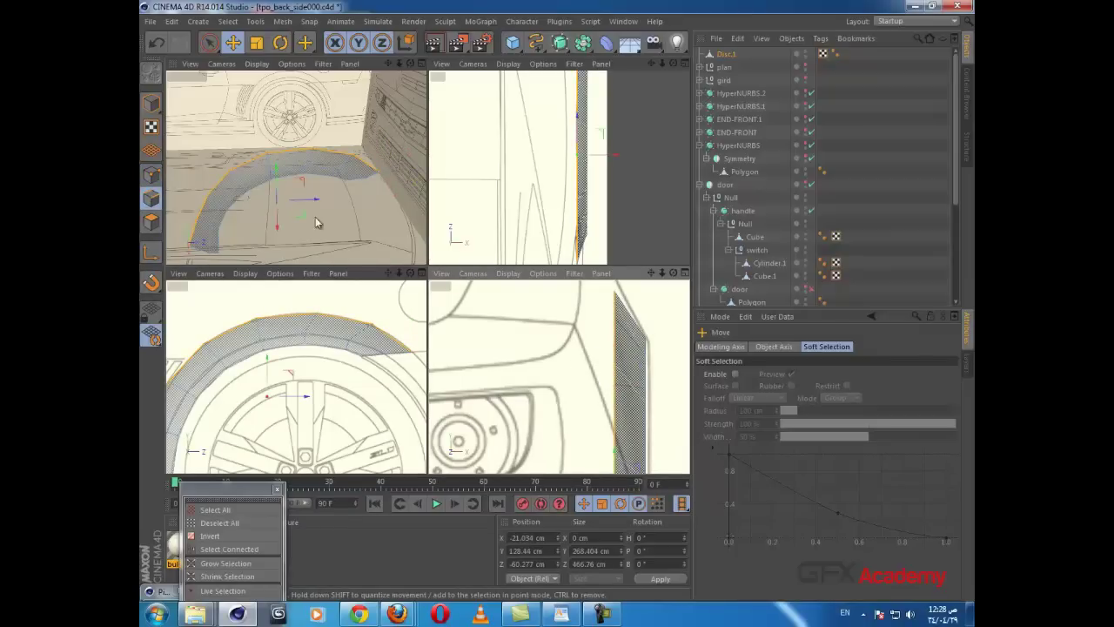
{"action": "left_click_drag", "start_coordinate": [209, 42], "coordinate": [253, 92]}
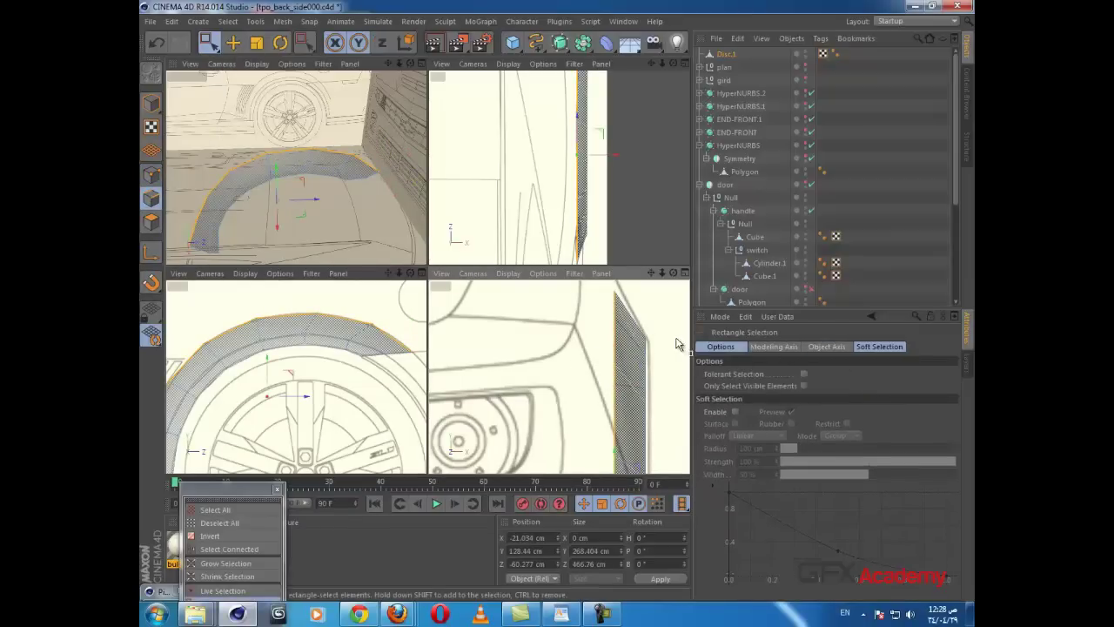
{"action": "left_click_drag", "start_coordinate": [585, 429], "coordinate": [552, 458]}
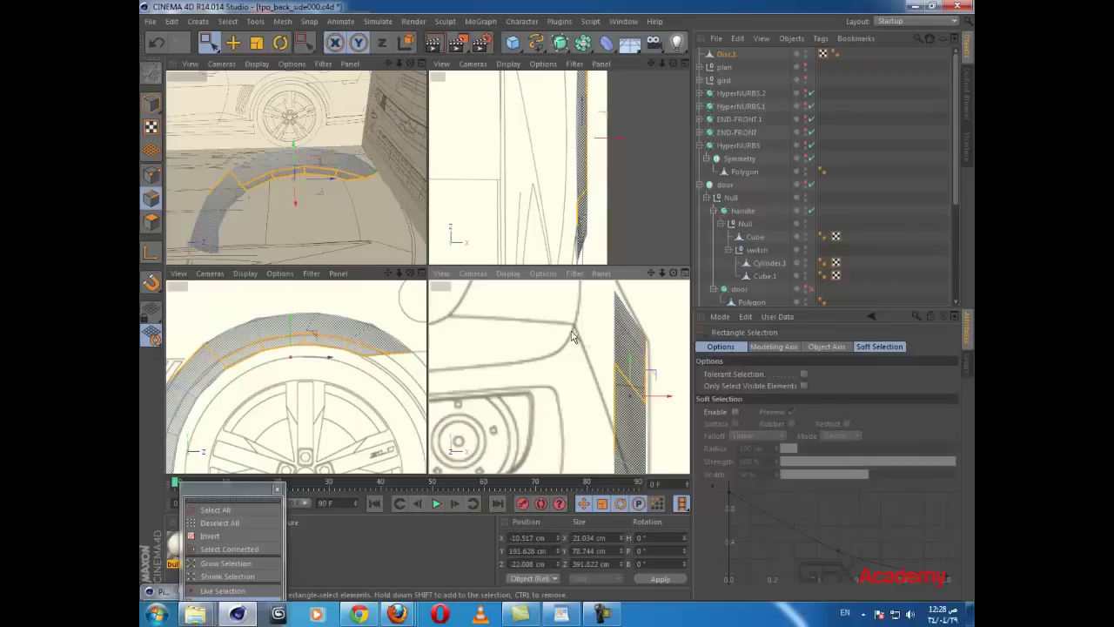
Step: Select the three topmost outer points and move them onto the front blueprint's body contour, to about X -17.1 cm, Y 255.5 cm
{"action": "left_click", "coordinate": [150, 175]}
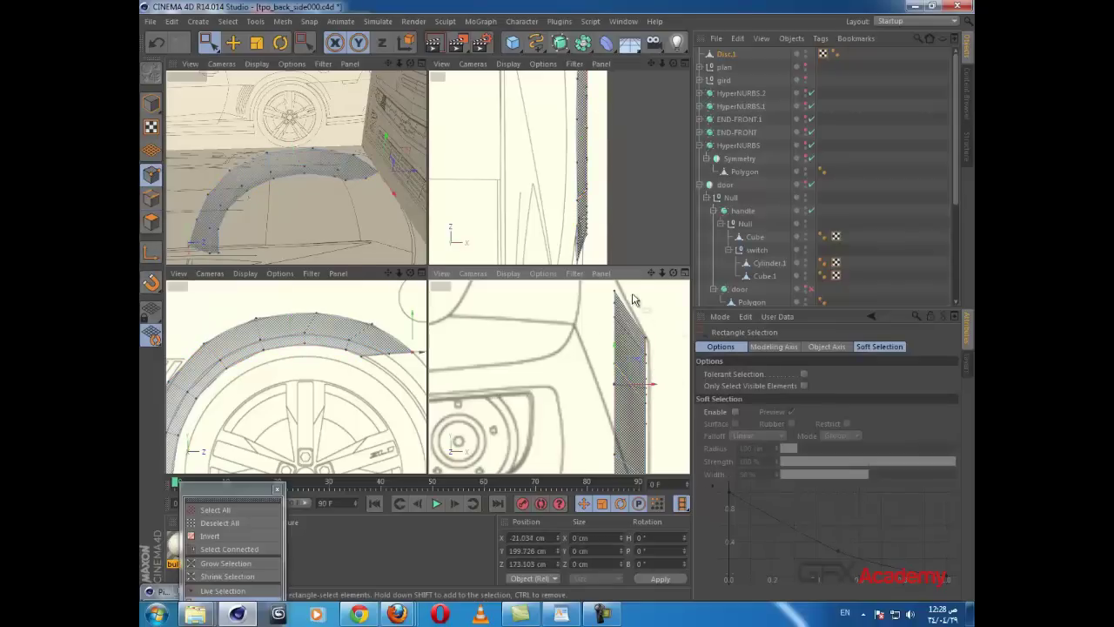
{"action": "left_click_drag", "start_coordinate": [607, 309], "coordinate": [597, 343]}
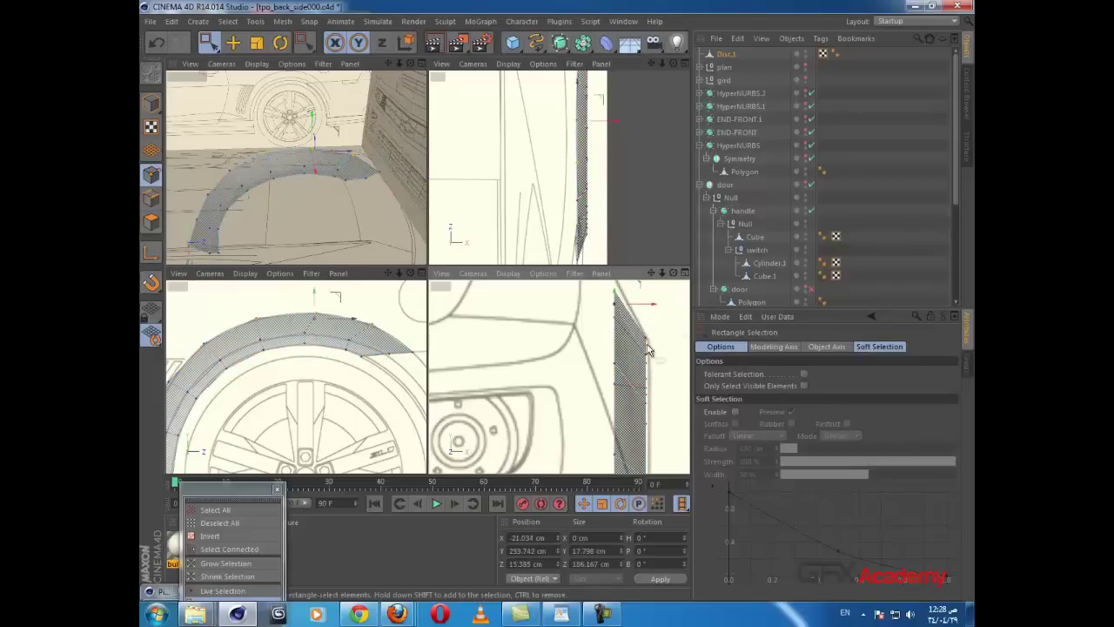
{"action": "middle_click_drag", "start_coordinate": [647, 350], "coordinate": [656, 402], "text": "alt"}
{"action": "mouse_move", "coordinate": [642, 343]}
{"action": "left_mouse_down"}
{"action": "mouse_move", "coordinate": [639, 330]}
{"action": "mouse_move", "coordinate": [646, 337]}
{"action": "left_mouse_up"}
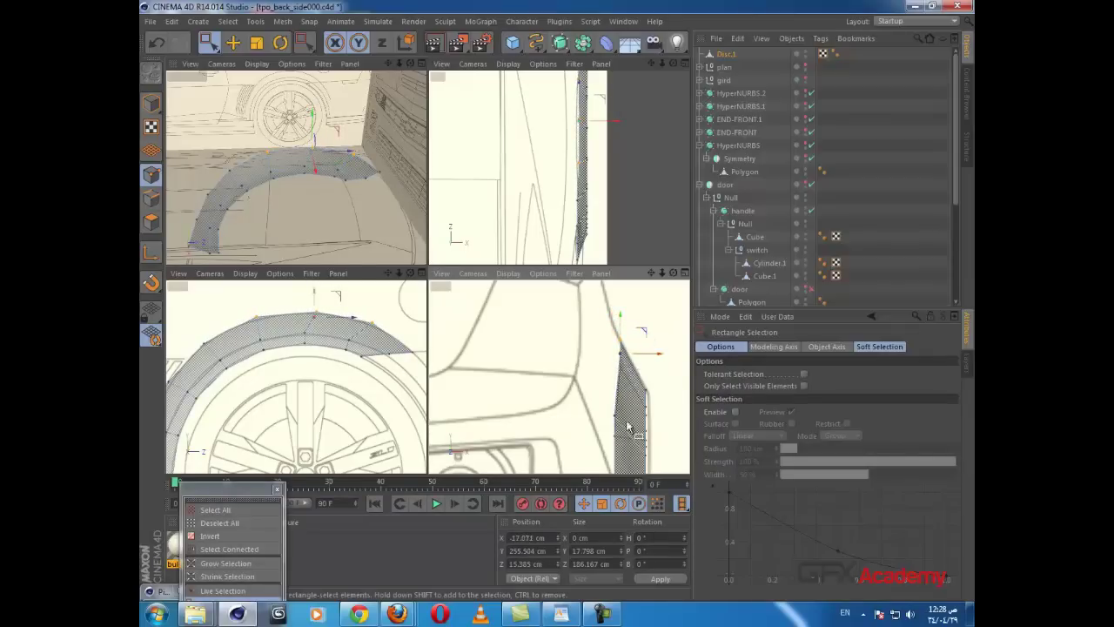
Step: Fit the outer points beside the crown and the next two down the front leg to the front blueprint, at X about -18.8, -17.5 and -17.9 cm
{"action": "middle_click_drag", "start_coordinate": [596, 439], "coordinate": [590, 373], "text": "alt"}
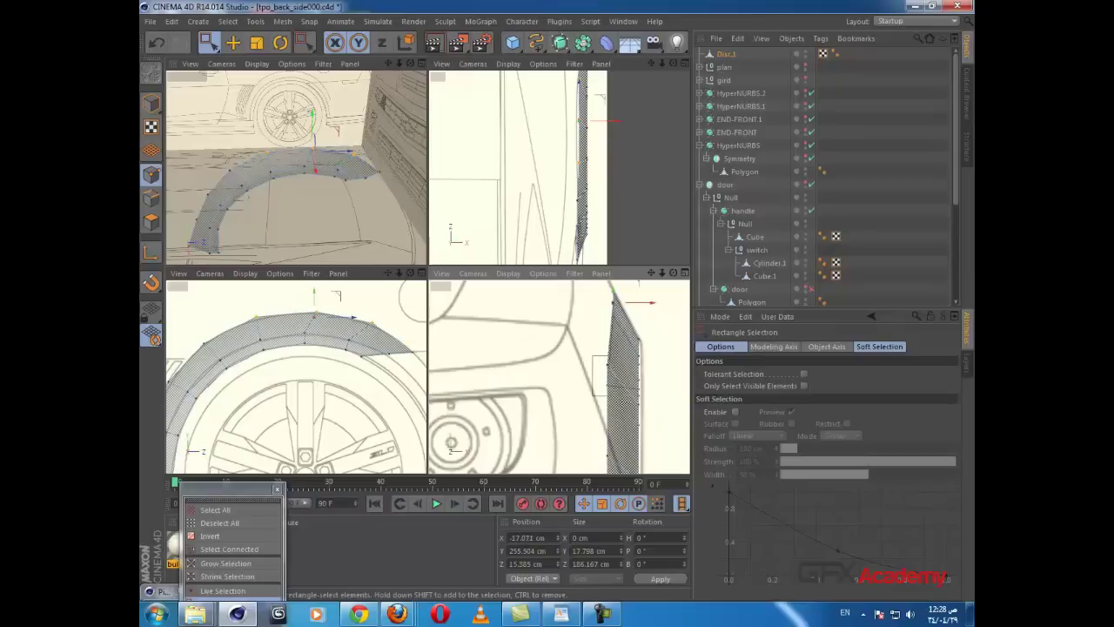
{"action": "left_click_drag", "start_coordinate": [609, 396], "coordinate": [643, 380]}
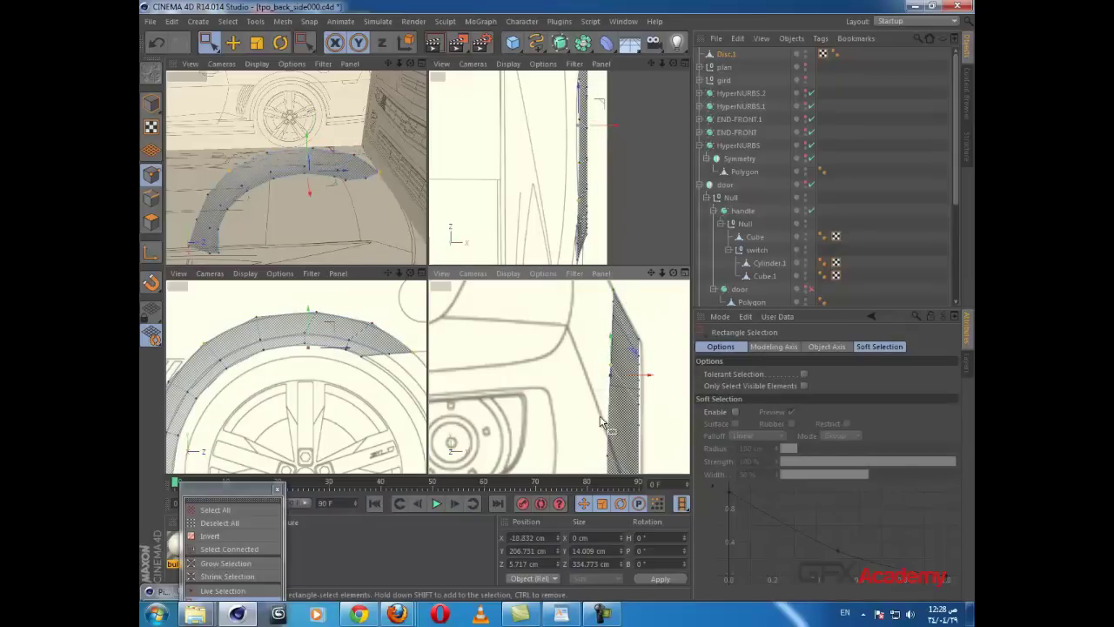
{"action": "middle_click_drag", "start_coordinate": [603, 421], "coordinate": [598, 353], "text": "alt"}
{"action": "left_click_drag", "start_coordinate": [591, 373], "coordinate": [642, 396]}
{"action": "middle_click_drag", "start_coordinate": [618, 431], "coordinate": [606, 343], "text": "alt"}
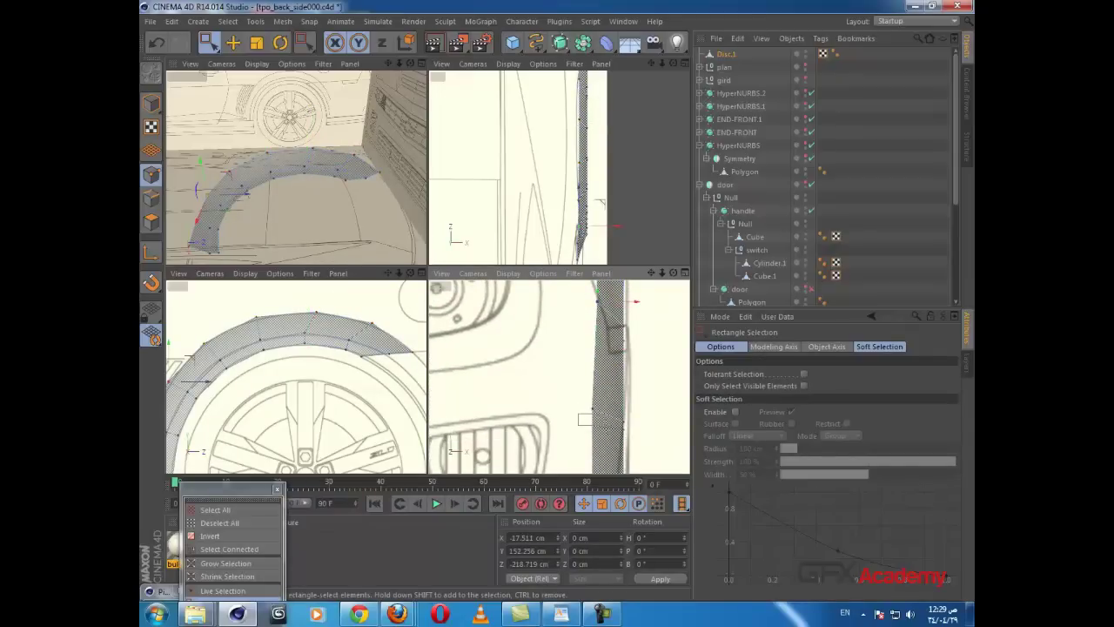
{"action": "left_click_drag", "start_coordinate": [592, 425], "coordinate": [592, 426]}
{"action": "left_click_drag", "start_coordinate": [586, 391], "coordinate": [620, 420]}
{"action": "middle_click_drag", "start_coordinate": [609, 437], "coordinate": [602, 315], "text": "alt"}
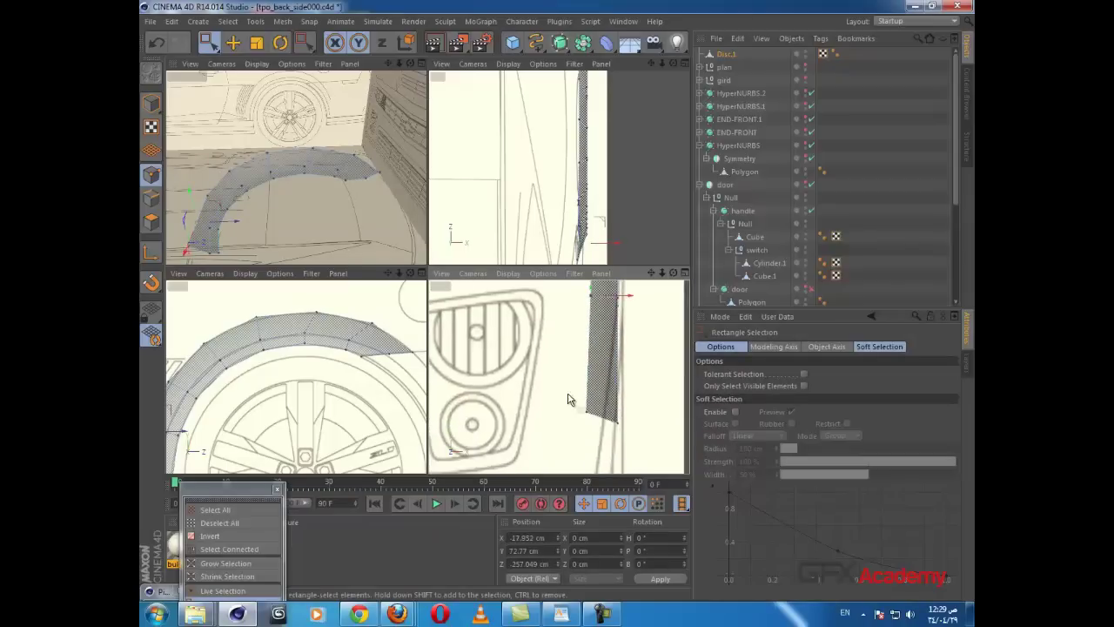
Step: Move the outer bottom corner point of the strip's front leg to about X -14.4 cm, Y -14.2 cm, Z -263 cm
{"action": "left_click_drag", "start_coordinate": [571, 398], "coordinate": [623, 416]}
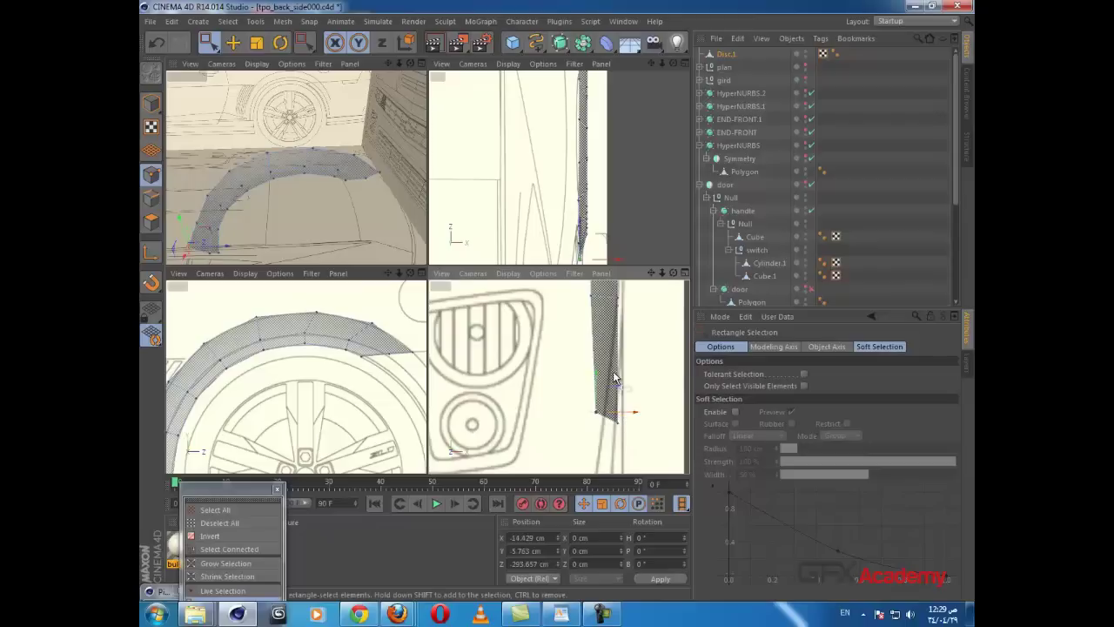
{"action": "middle_click_drag", "start_coordinate": [613, 374], "coordinate": [619, 428], "text": "alt"}
{"action": "left_click_drag", "start_coordinate": [575, 337], "coordinate": [632, 351]}
{"action": "middle_click_drag", "start_coordinate": [290, 432], "coordinate": [400, 377], "text": "alt"}
{"action": "left_click_drag", "start_coordinate": [214, 421], "coordinate": [252, 404]}
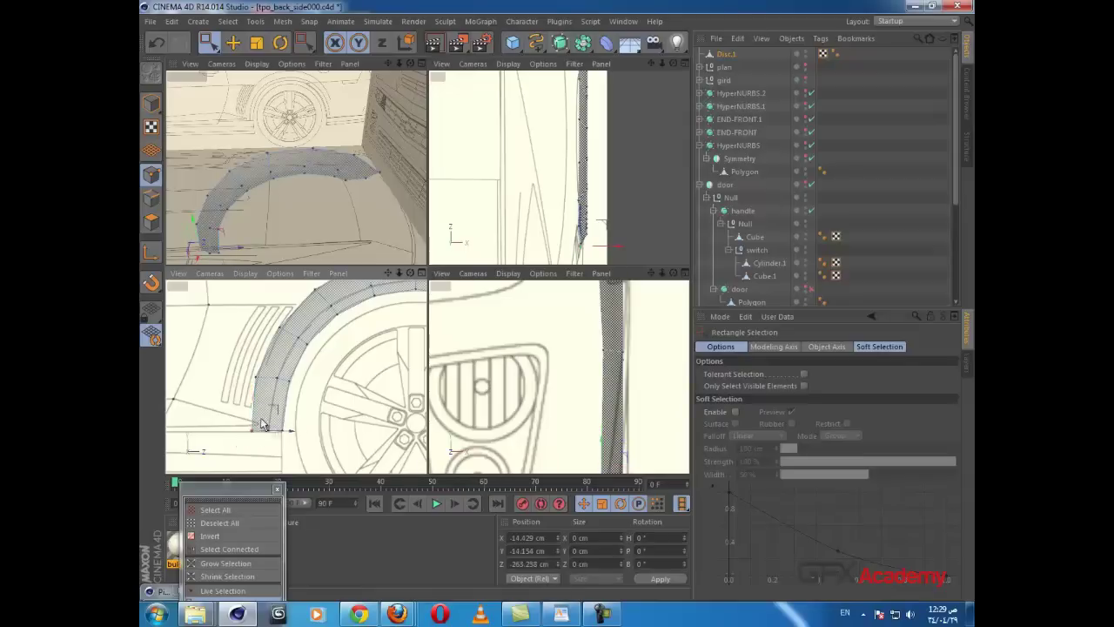
{"action": "middle_click_drag", "start_coordinate": [371, 426], "coordinate": [330, 446], "text": "alt"}
{"action": "middle_click", "coordinate": [327, 443]}
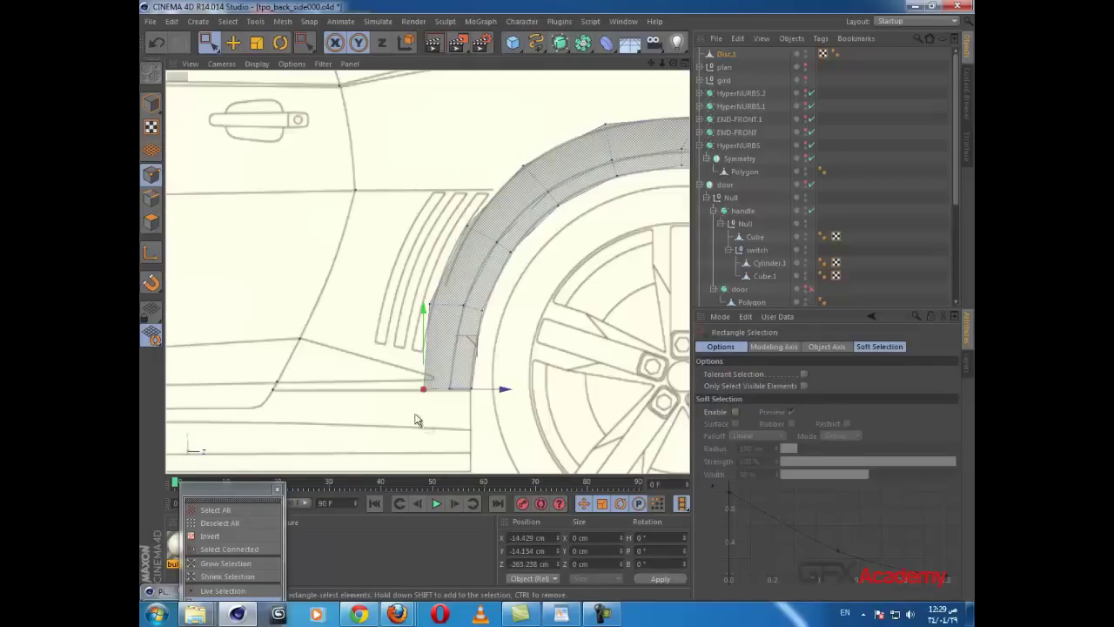
{"action": "middle_click_drag", "start_coordinate": [525, 376], "coordinate": [517, 403], "text": "alt"}
{"action": "scroll", "coordinate": [519, 411], "scroll_direction": "down", "scroll_amount": 2}
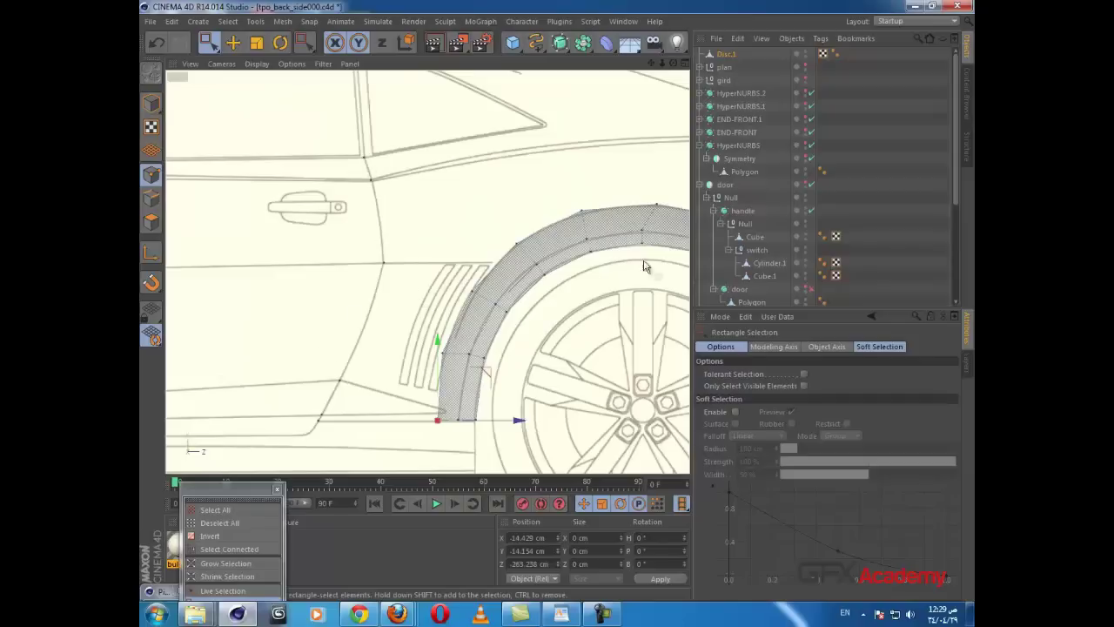
{"action": "left_click", "coordinate": [150, 199]}
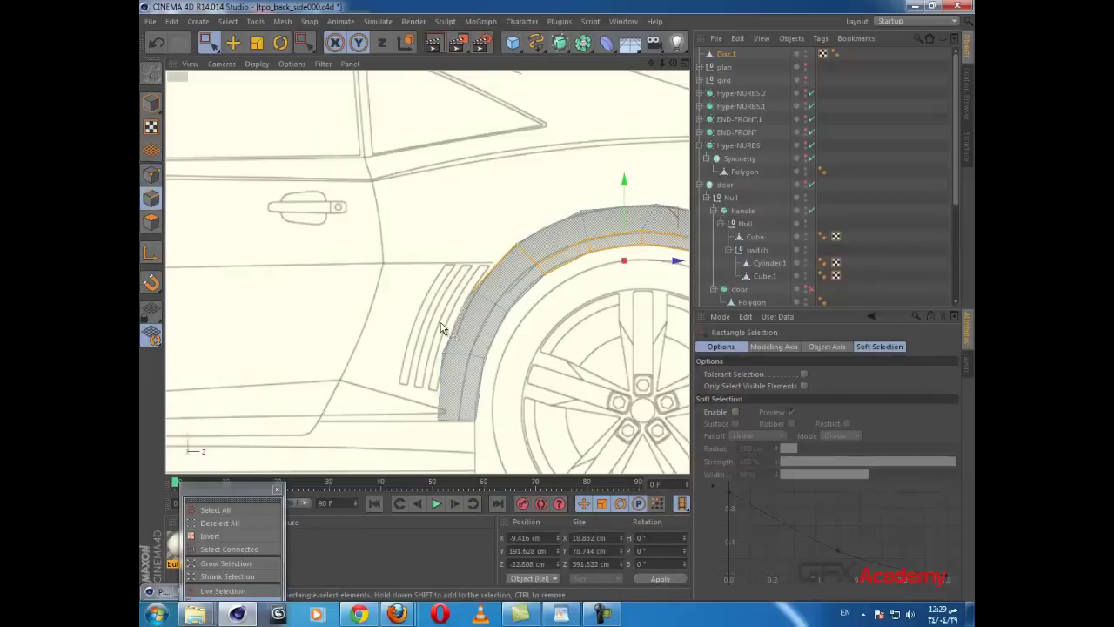
{"action": "left_click", "coordinate": [150, 177]}
Step: Select the five loose points along the door's rear edge in the side view and duplicate them toward the front of the wheel arch
{"action": "scroll", "coordinate": [349, 262], "scroll_direction": "down", "scroll_amount": 4}
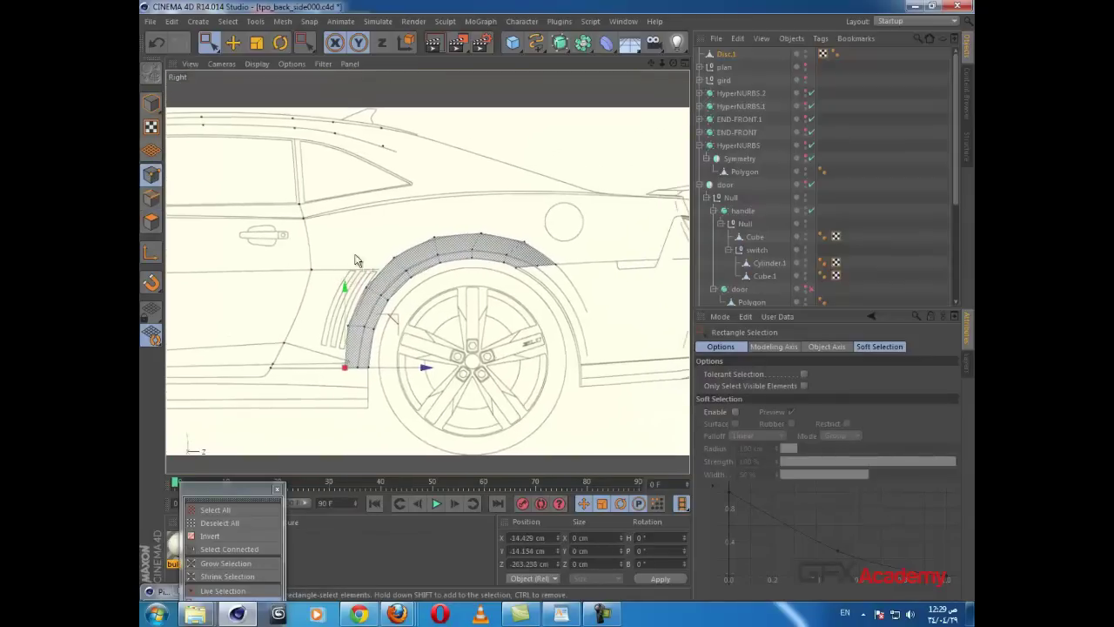
{"action": "middle_click_drag", "start_coordinate": [303, 227], "coordinate": [394, 177], "text": "alt"}
{"action": "left_click_drag", "start_coordinate": [421, 252], "coordinate": [427, 264]}
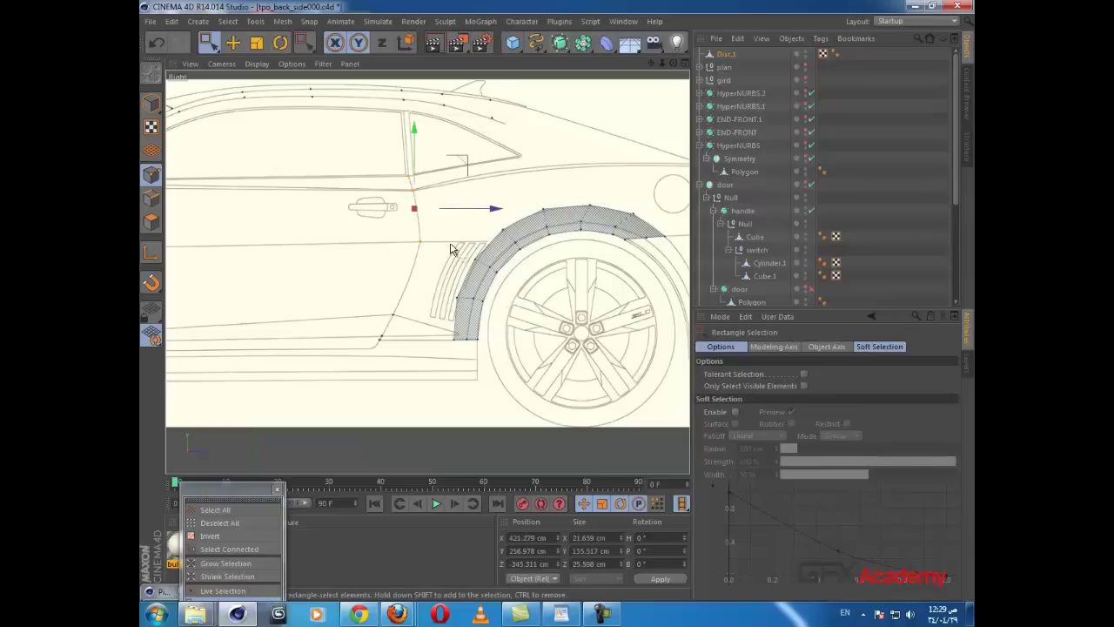
{"action": "left_click_drag", "start_coordinate": [424, 256], "coordinate": [426, 384]}
{"action": "left_click_drag", "start_coordinate": [450, 265], "coordinate": [488, 264]}
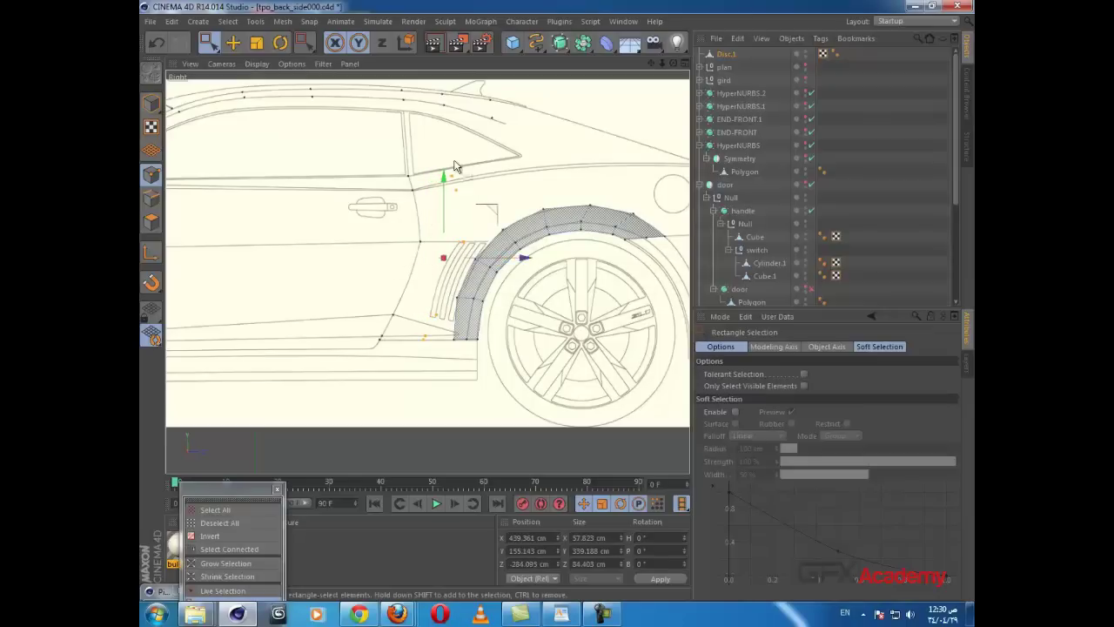
Step: Raise the upper two duplicated points onto the quarter window's lower edge and the shoulder line behind the door
{"action": "scroll", "coordinate": [450, 191], "scroll_direction": "up", "scroll_amount": 2}
{"action": "left_click_drag", "start_coordinate": [466, 187], "coordinate": [466, 188]}
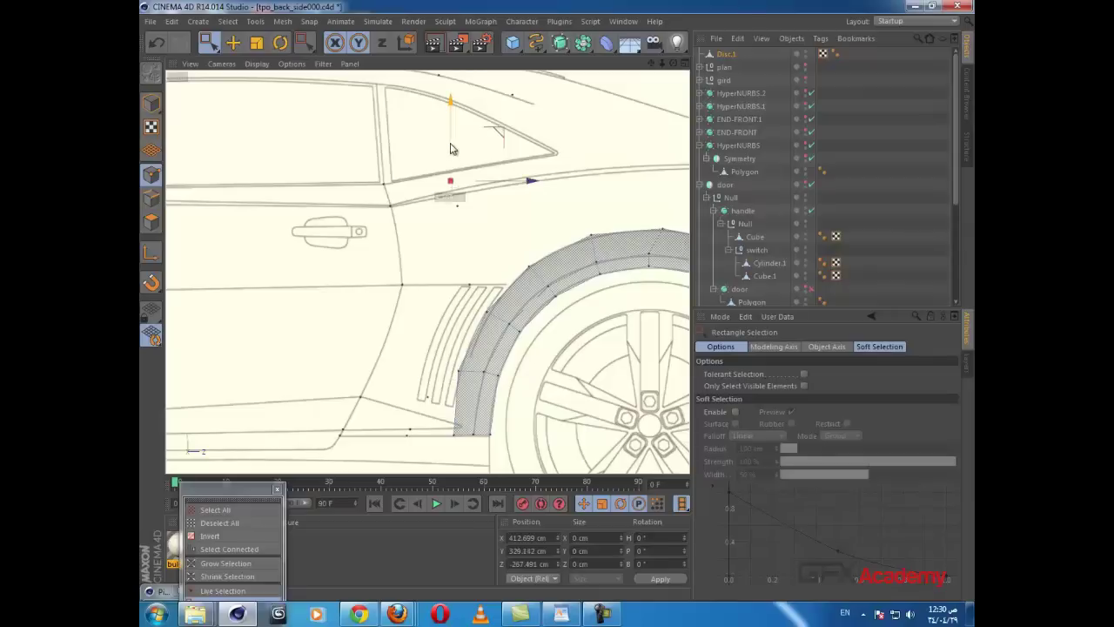
{"action": "left_click_drag", "start_coordinate": [459, 180], "coordinate": [457, 167]}
Step: Lower the duplicated point beside the vents onto the lower body crease, at about Y 17.2 cm, Z -304.7 cm, with Live Selection
{"action": "left_click_drag", "start_coordinate": [420, 382], "coordinate": [449, 431]}
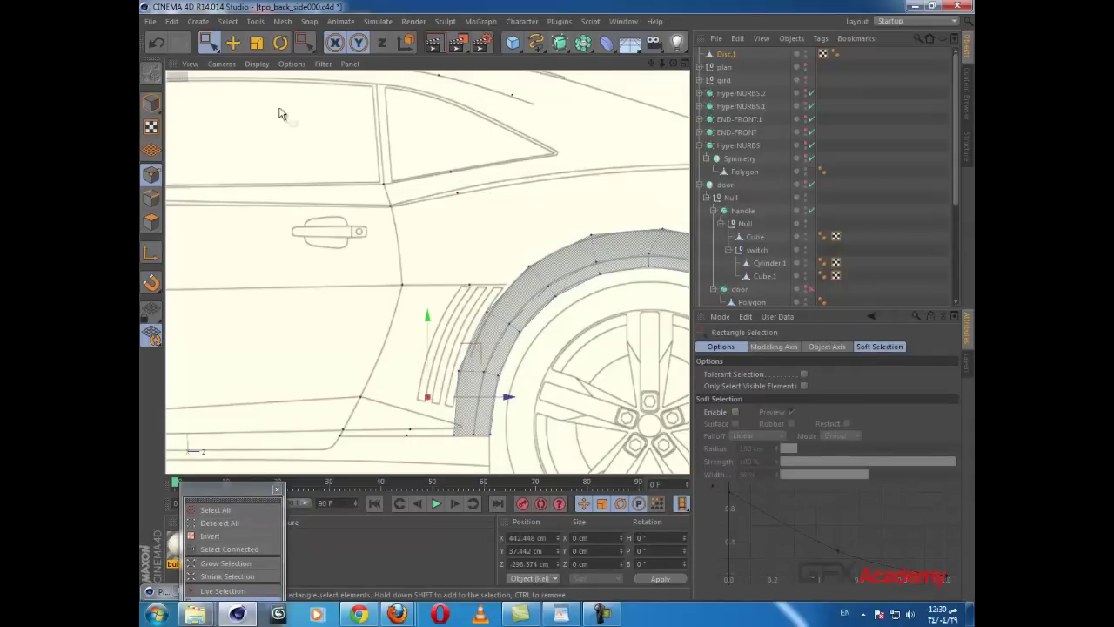
{"action": "left_click_drag", "start_coordinate": [209, 43], "coordinate": [235, 63]}
{"action": "left_click", "coordinate": [235, 64]}
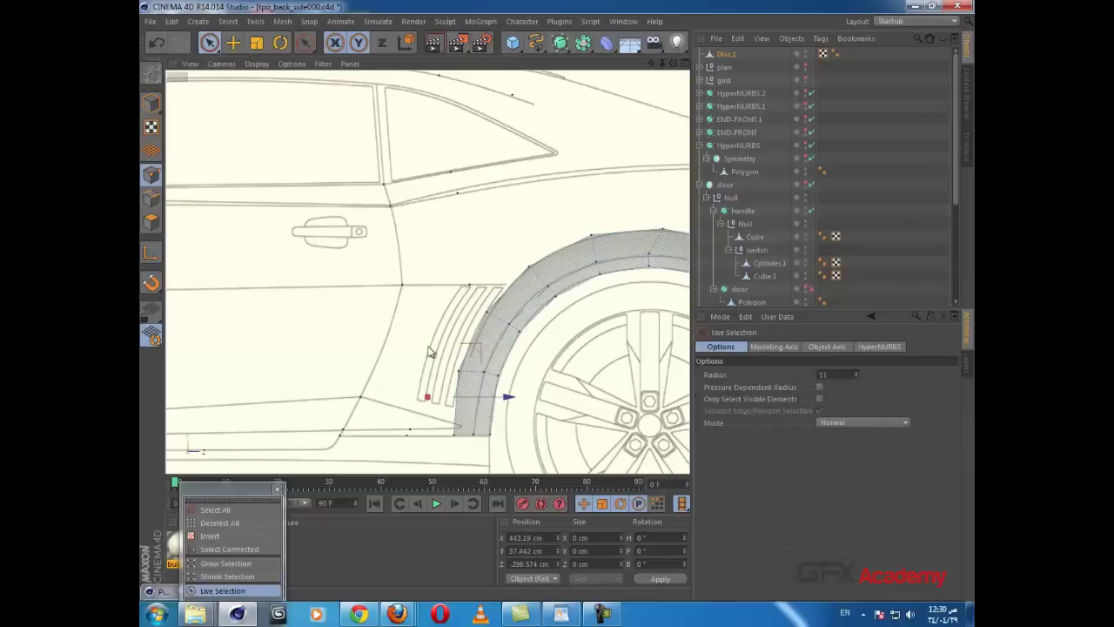
{"action": "left_click_drag", "start_coordinate": [429, 350], "coordinate": [425, 366]}
{"action": "left_click_drag", "start_coordinate": [476, 413], "coordinate": [469, 414]}
Step: Examine in the top, perspective and front views how the loose body points sit relative to the wheel-arch strip and blueprints
{"action": "middle_click", "coordinate": [515, 363]}
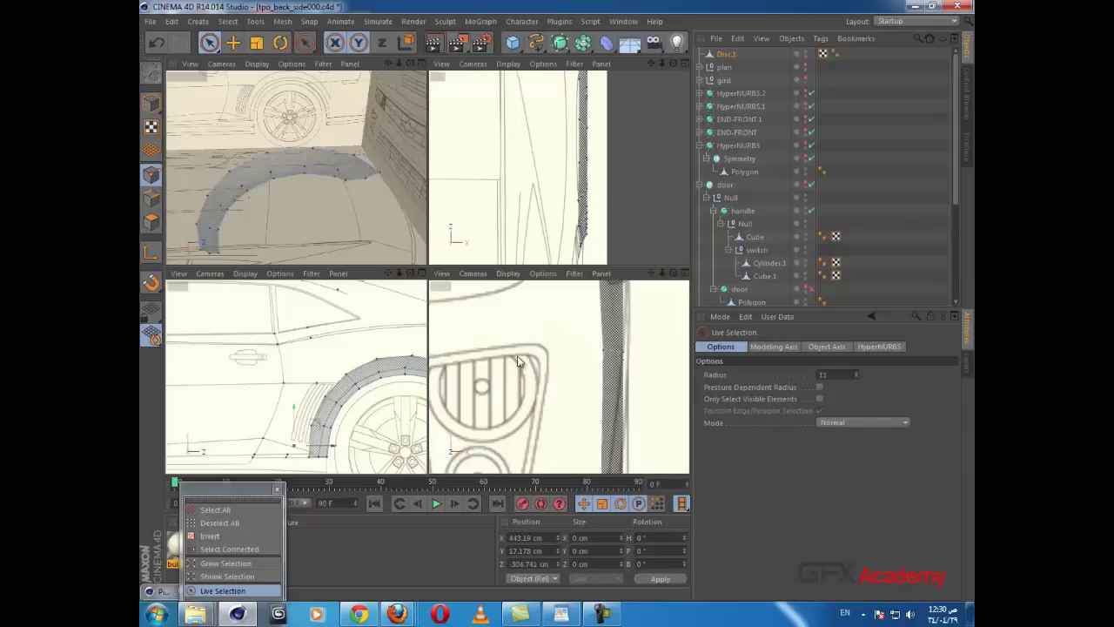
{"action": "middle_click_drag", "start_coordinate": [589, 163], "coordinate": [588, 233], "text": "alt"}
{"action": "left_click", "coordinate": [581, 193]}
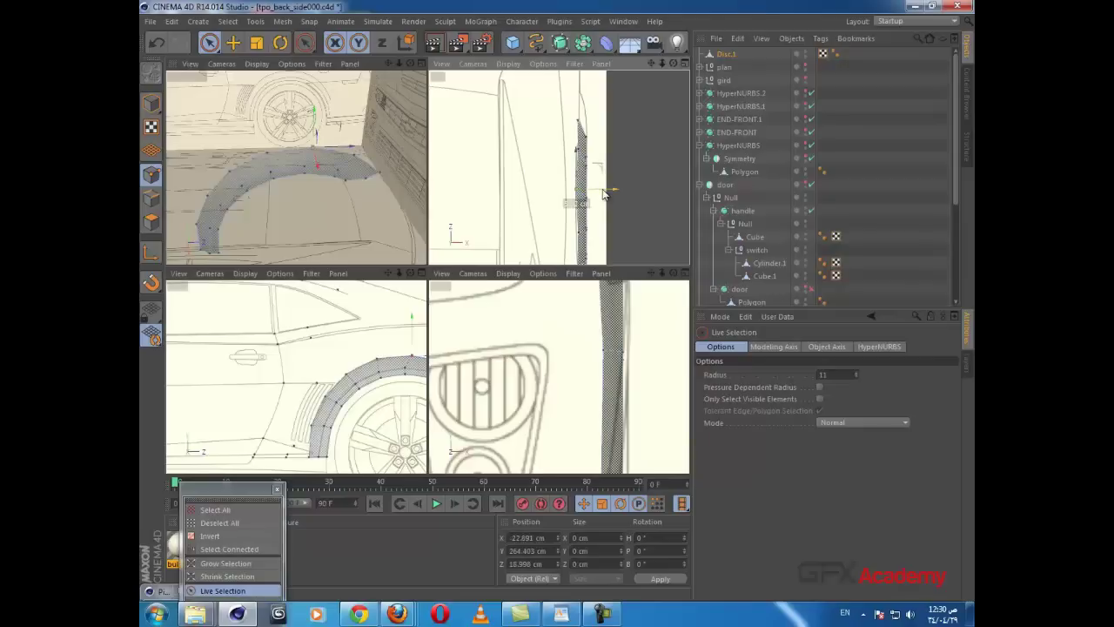
{"action": "middle_click_drag", "start_coordinate": [604, 162], "coordinate": [606, 189], "text": "alt"}
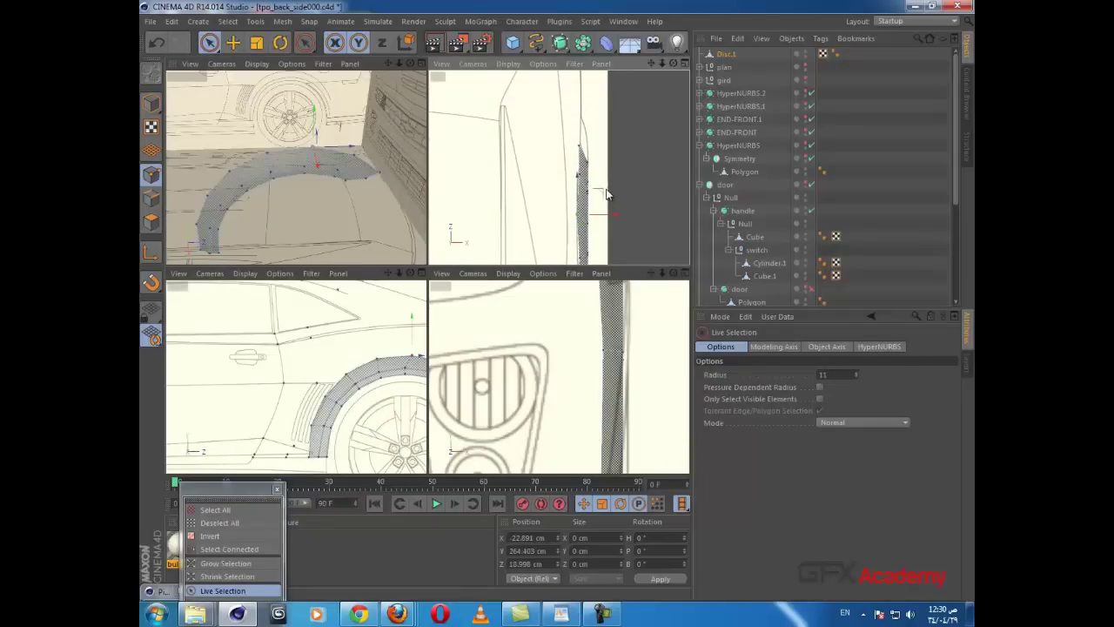
{"action": "middle_click_drag", "start_coordinate": [614, 232], "coordinate": [606, 113], "text": "alt"}
{"action": "right_click_drag", "start_coordinate": [607, 164], "coordinate": [606, 191], "text": "alt"}
{"action": "middle_click_drag", "start_coordinate": [593, 242], "coordinate": [564, 119], "text": "alt"}
{"action": "right_click_drag", "start_coordinate": [564, 120], "coordinate": [566, 133], "text": "alt"}
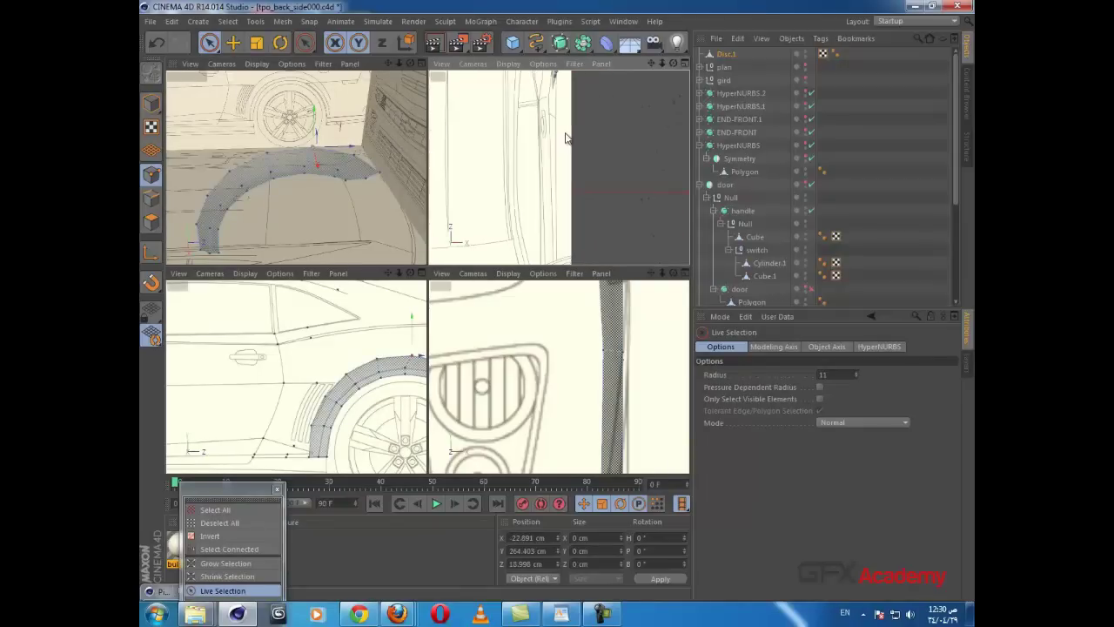
{"action": "middle_click_drag", "start_coordinate": [566, 133], "coordinate": [577, 186], "text": "alt"}
{"action": "scroll", "coordinate": [523, 347], "scroll_direction": "down", "scroll_amount": 3}
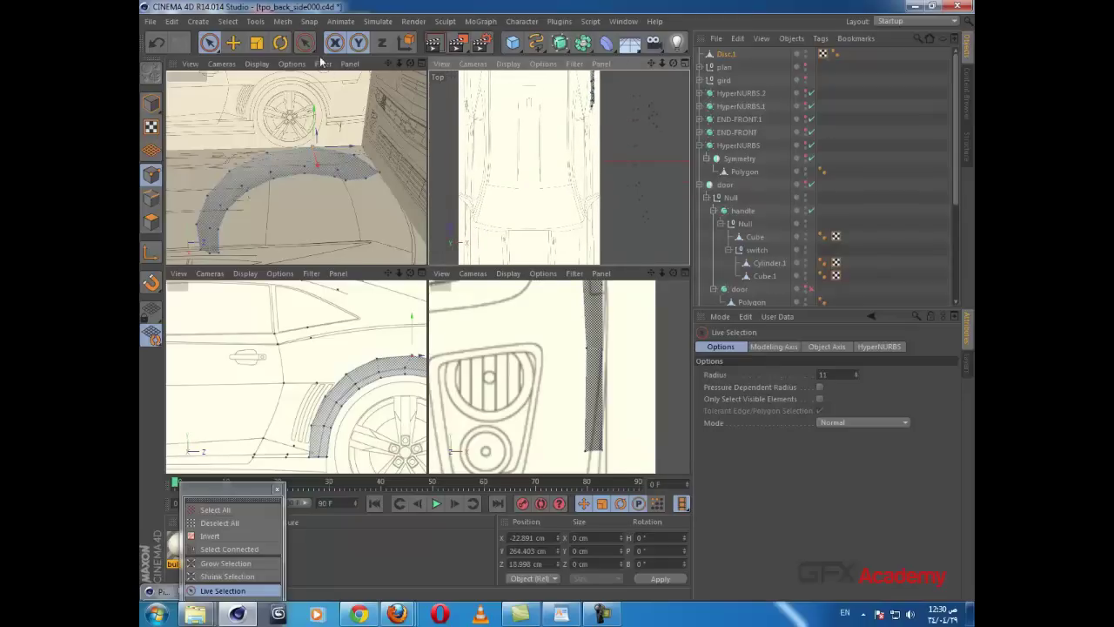
{"action": "scroll", "coordinate": [371, 208], "scroll_direction": "down", "scroll_amount": 5}
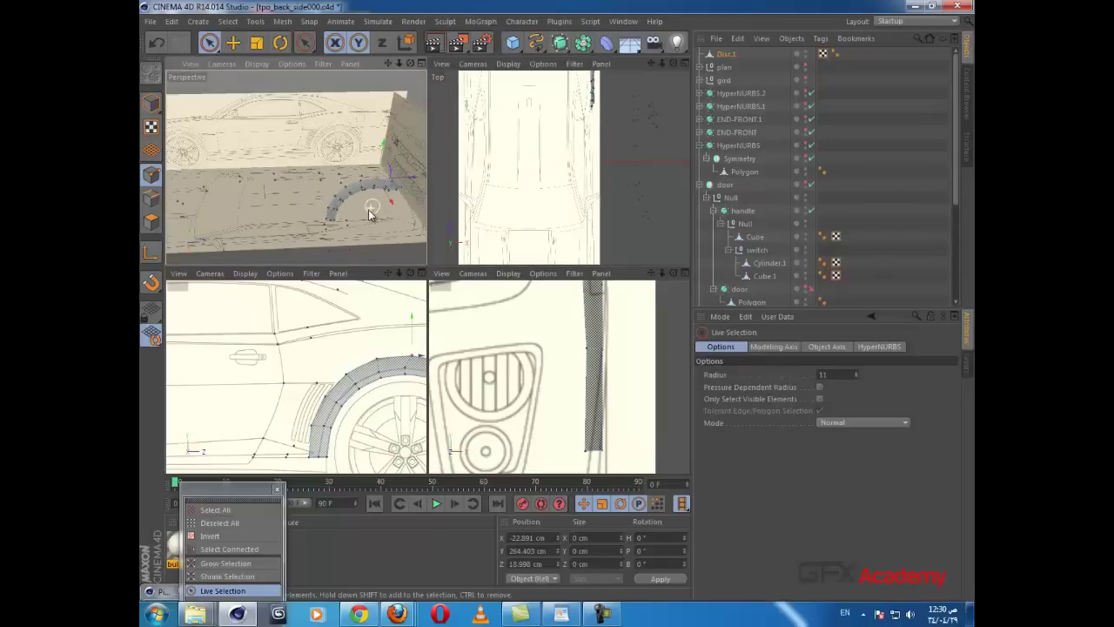
{"action": "left_click_drag", "start_coordinate": [351, 225], "coordinate": [417, 204], "text": "alt"}
{"action": "left_click_drag", "start_coordinate": [552, 302], "coordinate": [203, 220], "text": "alt"}
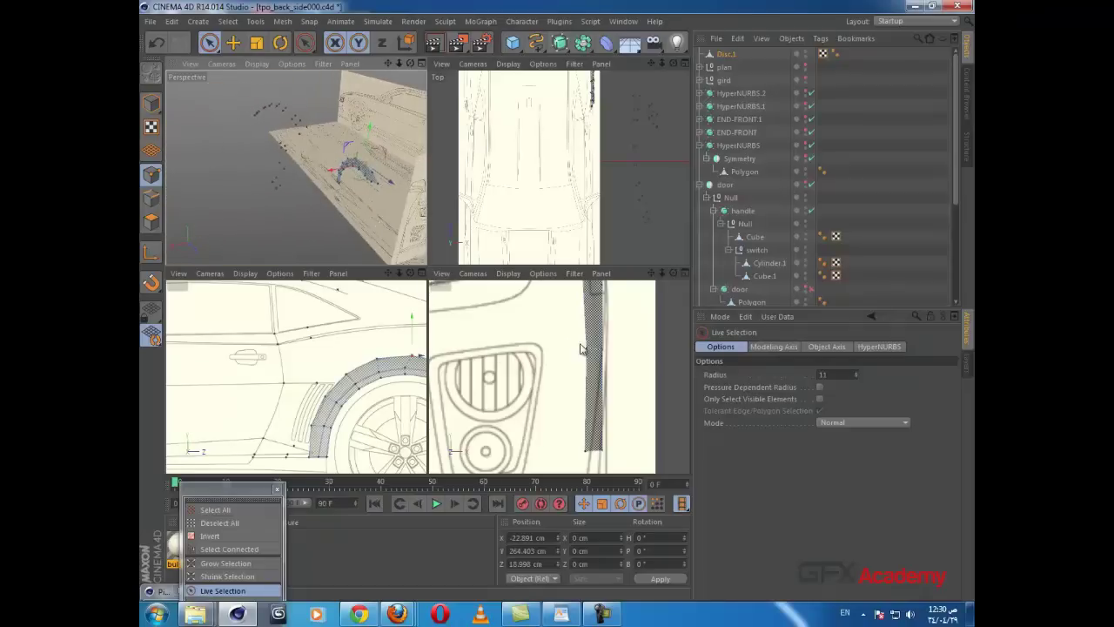
{"action": "scroll", "coordinate": [585, 357], "scroll_direction": "down", "scroll_amount": 8}
{"action": "middle_click_drag", "start_coordinate": [577, 378], "coordinate": [498, 406], "text": "alt"}
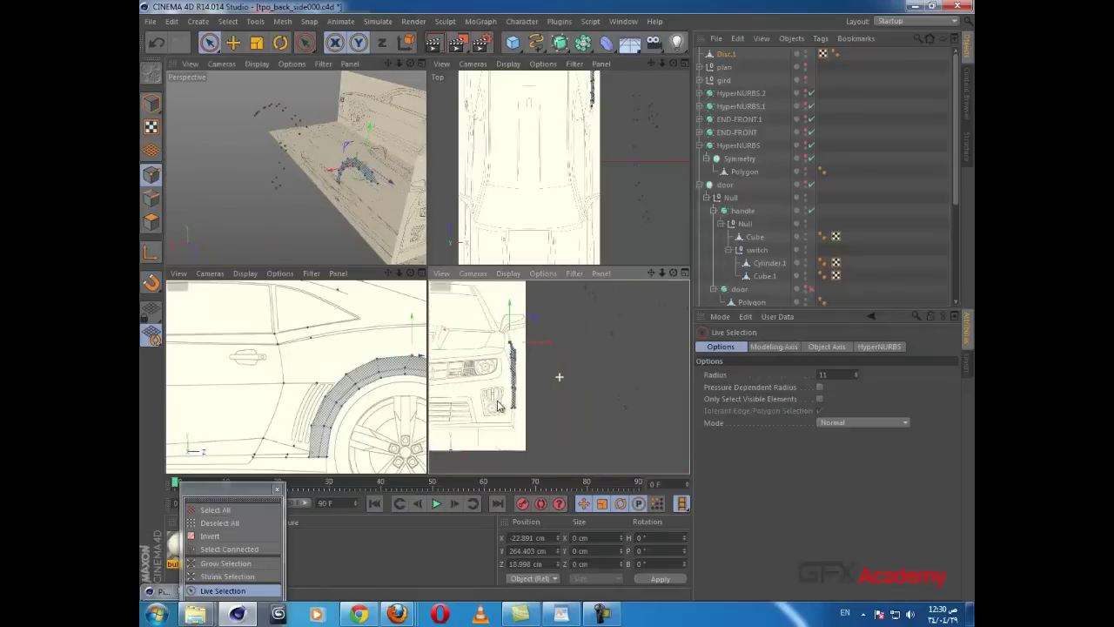
{"action": "right_click_drag", "start_coordinate": [498, 405], "coordinate": [491, 414], "text": "alt"}
Step: Box-select all the loose body points in the front view and shift them along X onto the blueprint, to about X -105.3 cm
{"action": "left_click_drag", "start_coordinate": [209, 42], "coordinate": [253, 82]}
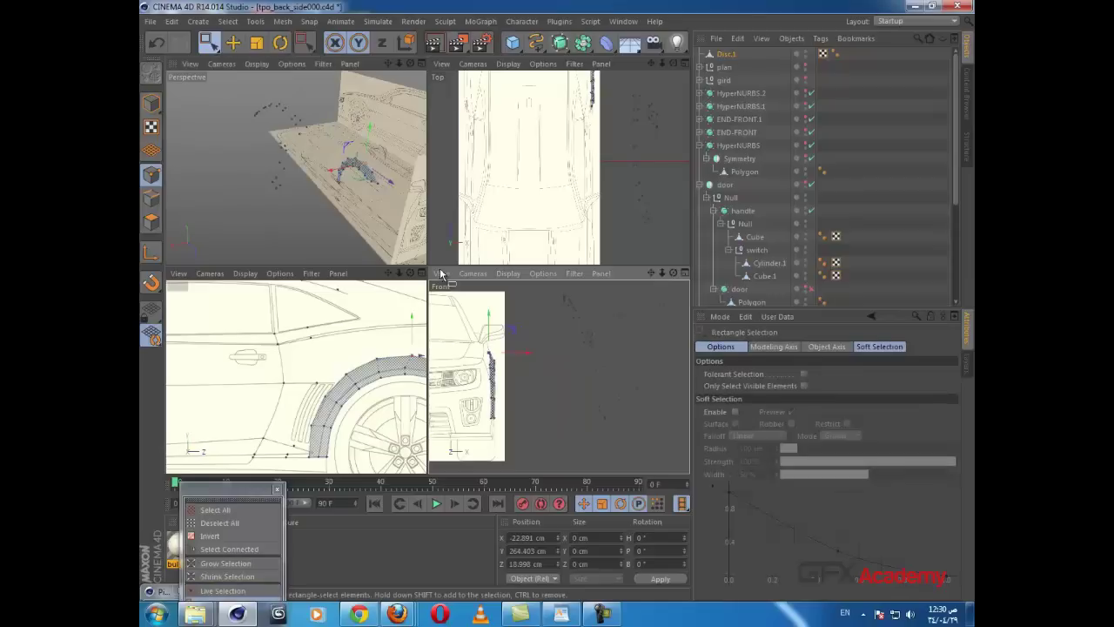
{"action": "middle_click_drag", "start_coordinate": [619, 320], "coordinate": [611, 339], "text": "alt"}
{"action": "left_click_drag", "start_coordinate": [618, 288], "coordinate": [545, 455]}
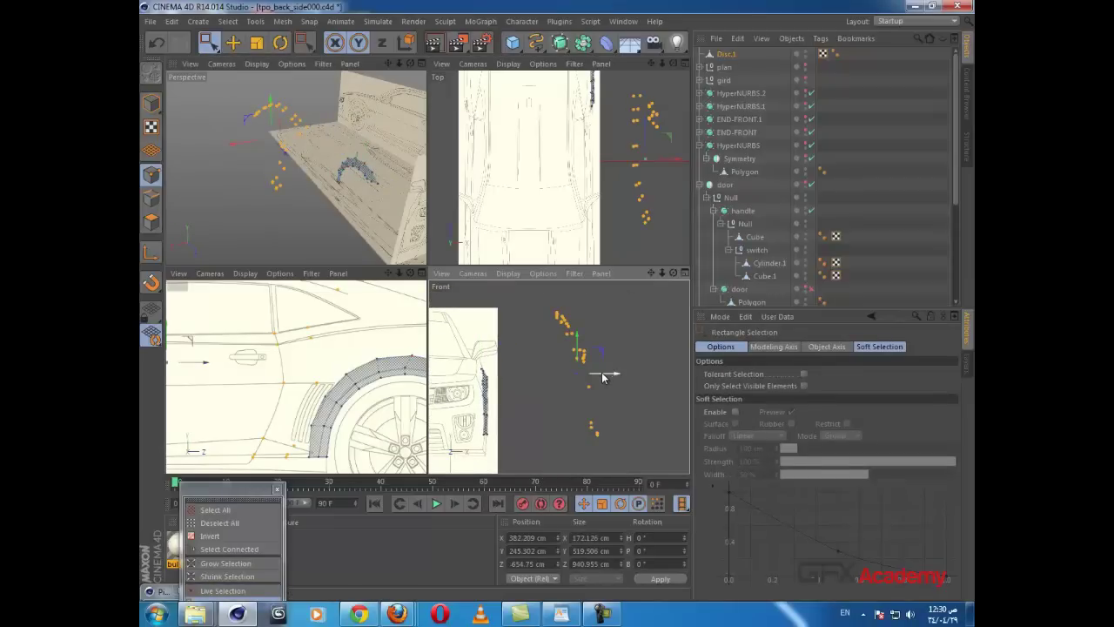
{"action": "left_click_drag", "start_coordinate": [604, 377], "coordinate": [490, 390]}
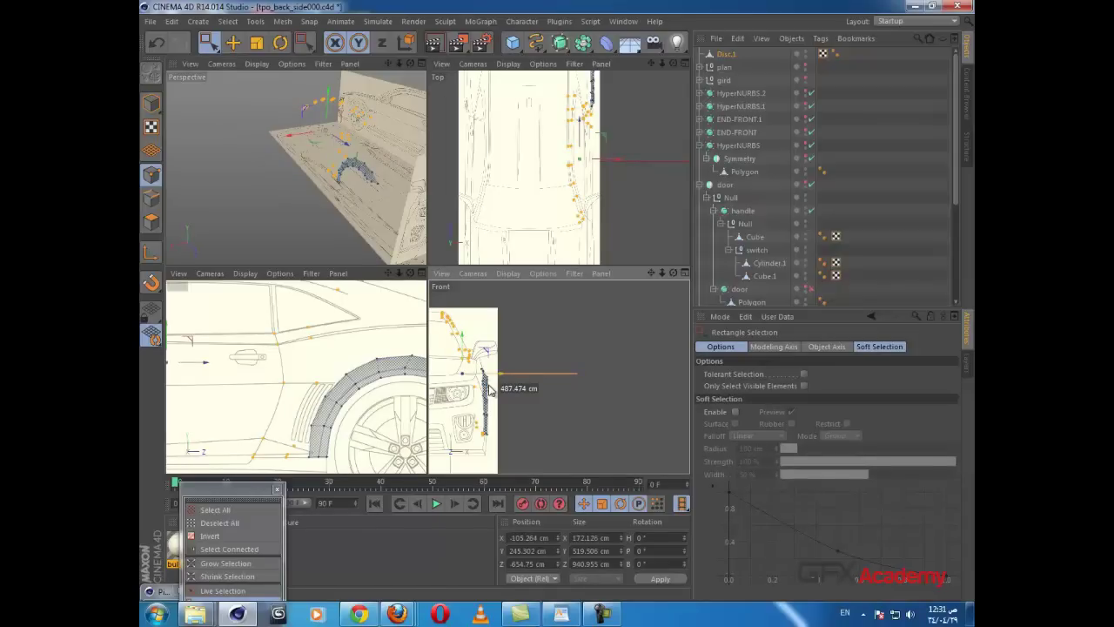
Step: Fine-tune the selected loose points along X in the top view, to about X -97.9 cm, to match the blueprint
{"action": "scroll", "coordinate": [532, 361], "scroll_direction": "up", "scroll_amount": 5}
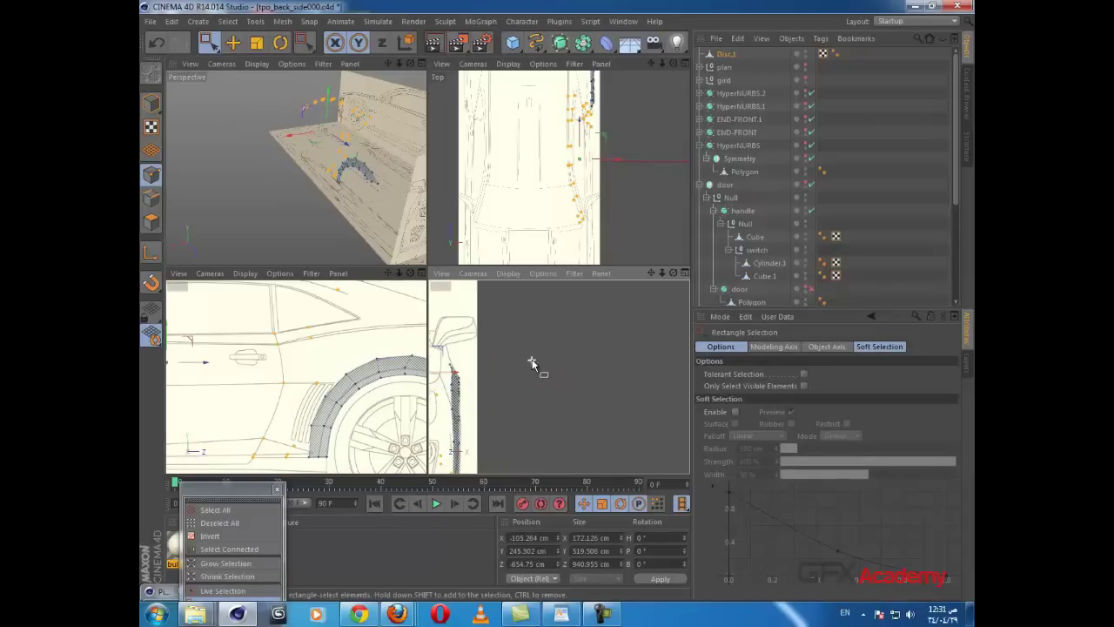
{"action": "middle_click_drag", "start_coordinate": [532, 360], "coordinate": [637, 371], "text": "alt"}
{"action": "scroll", "coordinate": [608, 367], "scroll_direction": "up", "scroll_amount": 2}
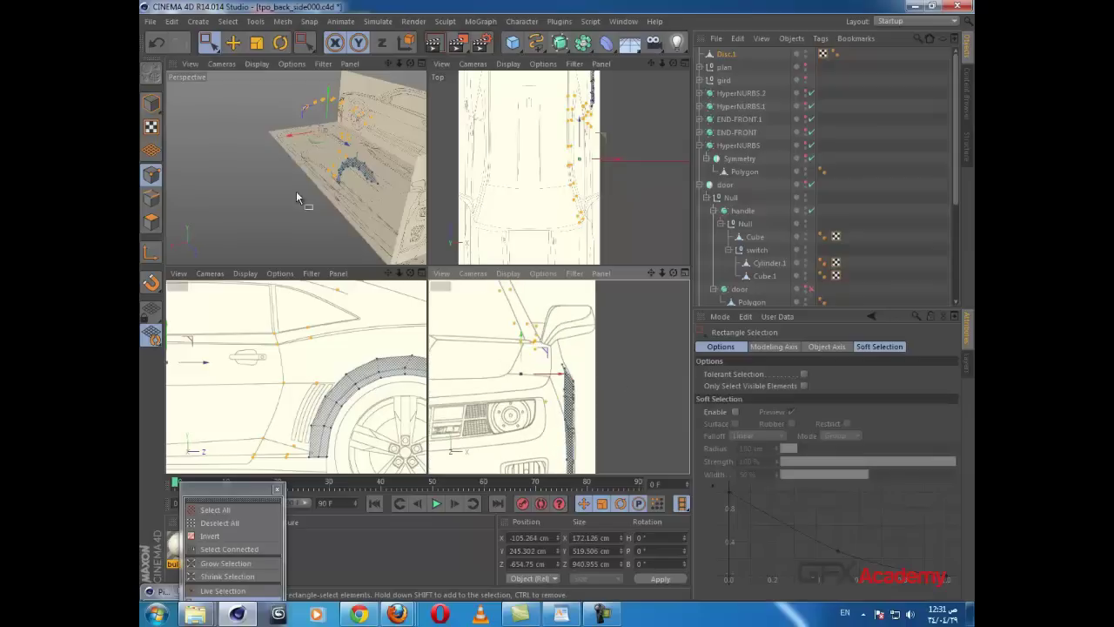
{"action": "scroll", "coordinate": [356, 182], "scroll_direction": "up", "scroll_amount": 3}
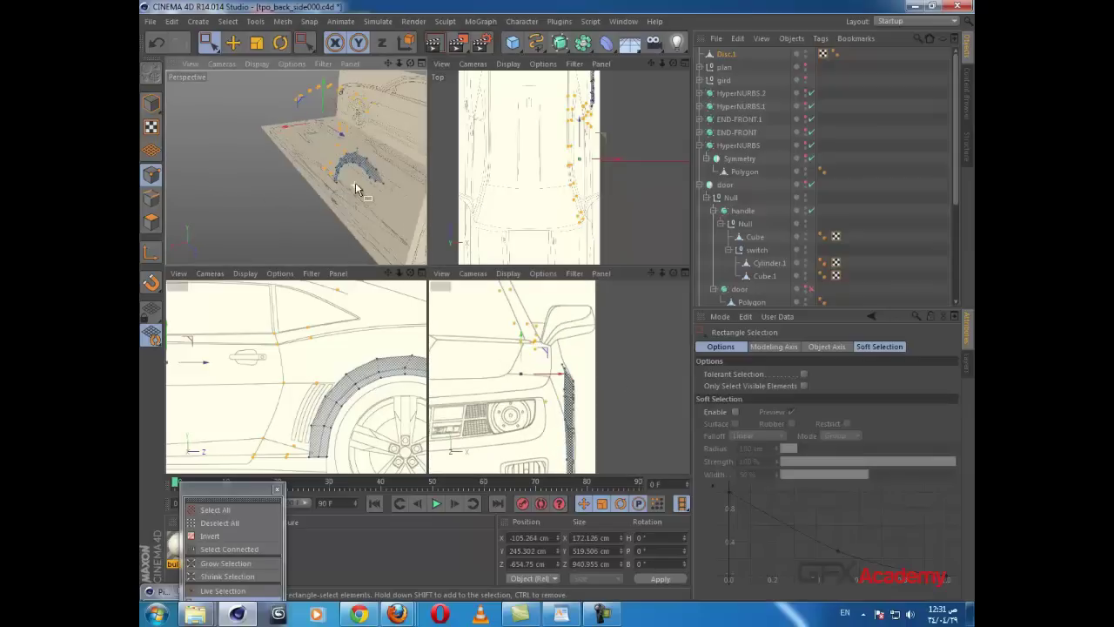
{"action": "middle_click", "coordinate": [348, 344]}
{"action": "scroll", "coordinate": [453, 324], "scroll_direction": "down", "scroll_amount": 4}
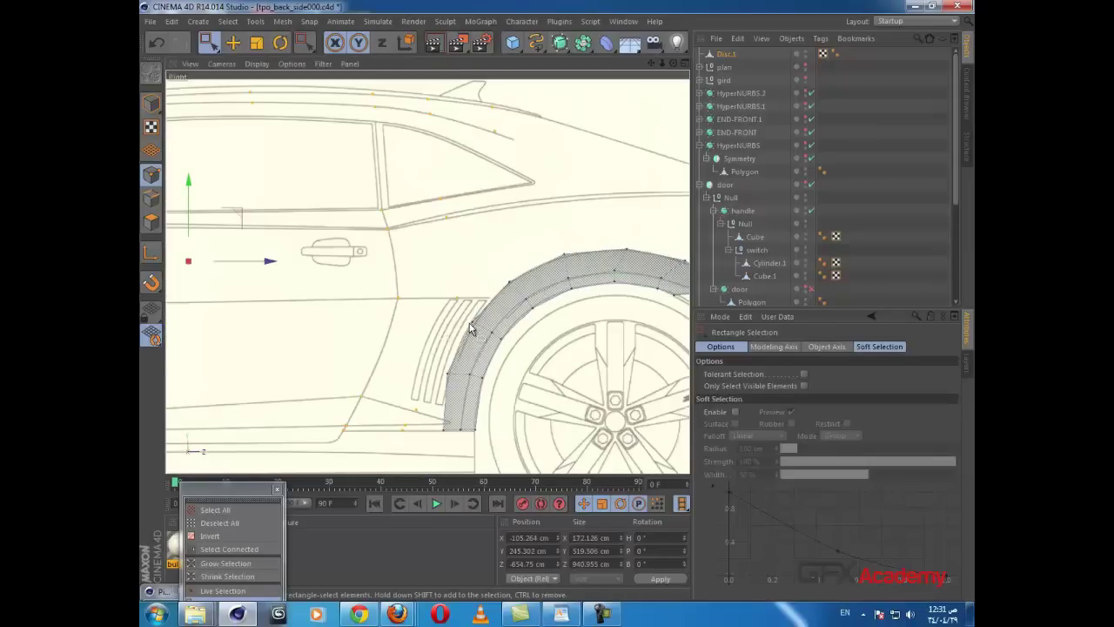
{"action": "middle_click", "coordinate": [558, 292]}
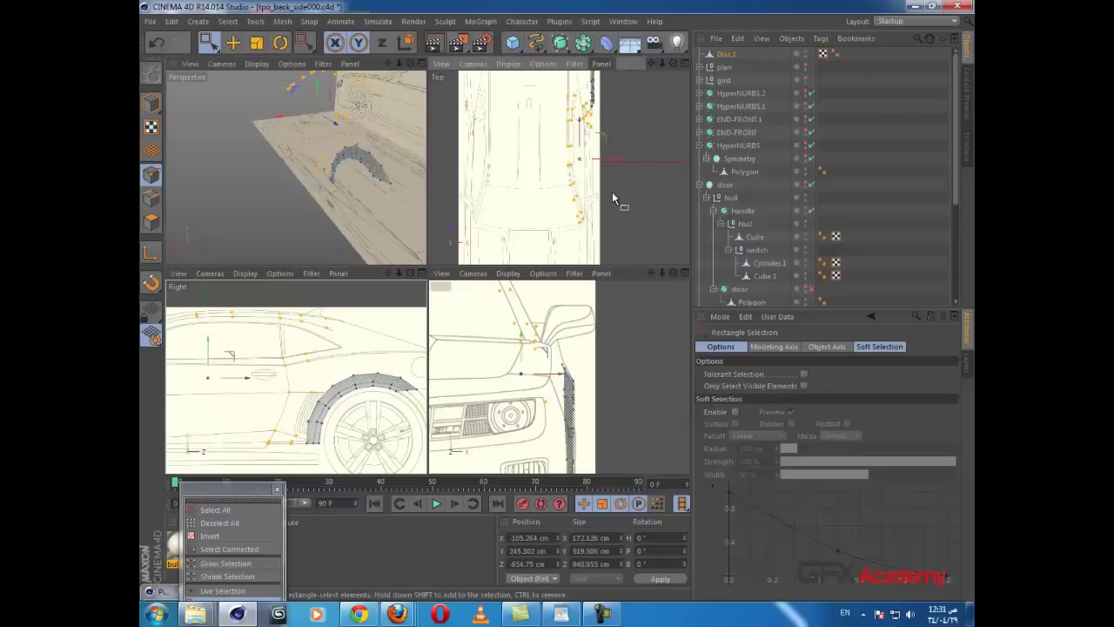
{"action": "scroll", "coordinate": [612, 191], "scroll_direction": "up", "scroll_amount": 5}
{"action": "scroll", "coordinate": [627, 199], "scroll_direction": "up", "scroll_amount": 3}
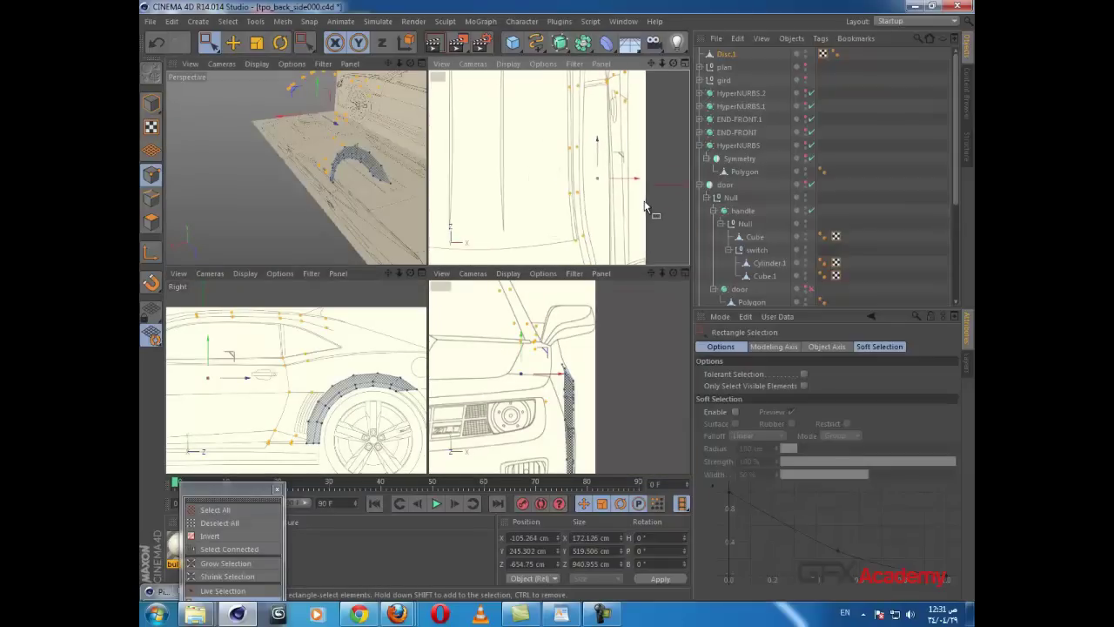
{"action": "left_click_drag", "start_coordinate": [614, 171], "coordinate": [617, 172]}
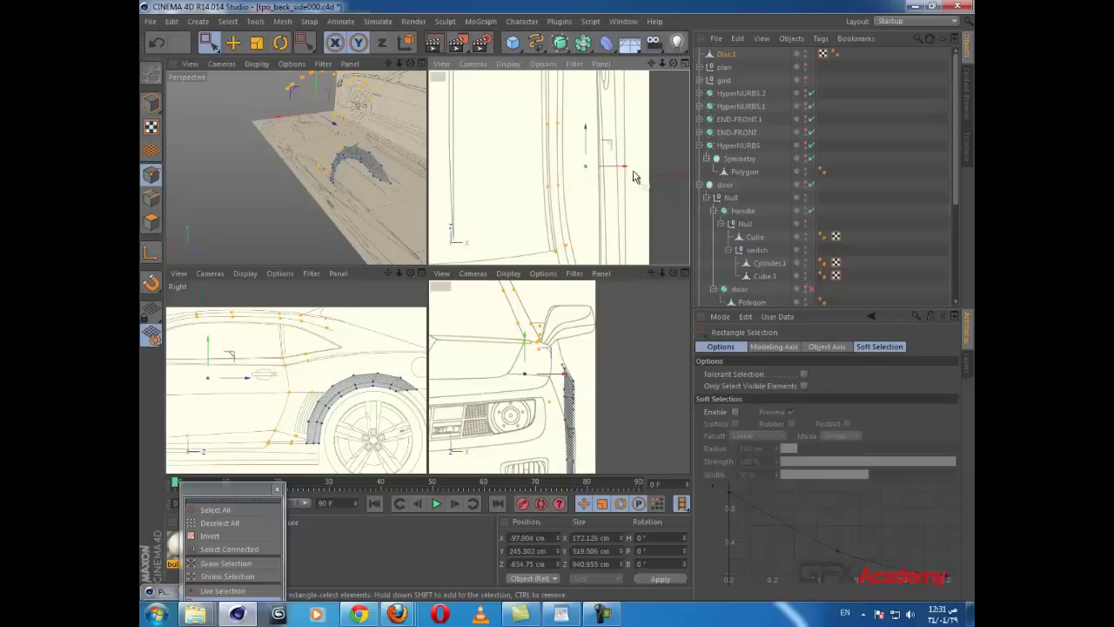
Step: Examine in the top view how the shifted loose points line up with the wheel-arch strip and the blueprint lines
{"action": "middle_click_drag", "start_coordinate": [632, 176], "coordinate": [628, 288], "text": "alt"}
{"action": "middle_click_drag", "start_coordinate": [623, 115], "coordinate": [614, 205], "text": "alt"}
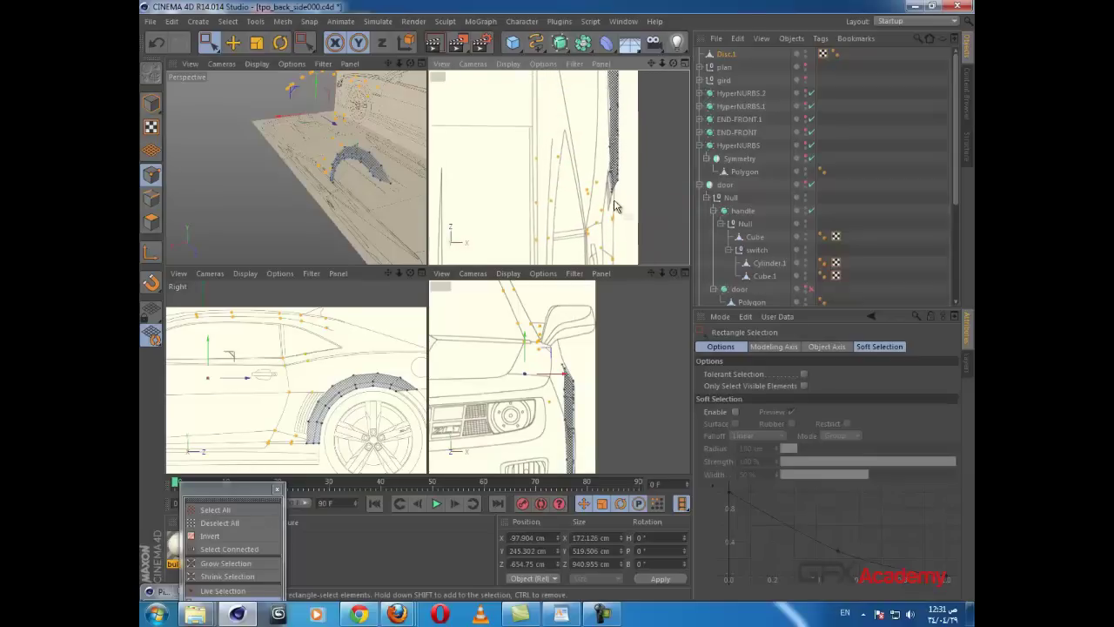
{"action": "left_click", "coordinate": [559, 160]}
{"action": "left_click_drag", "start_coordinate": [573, 159], "coordinate": [569, 207]}
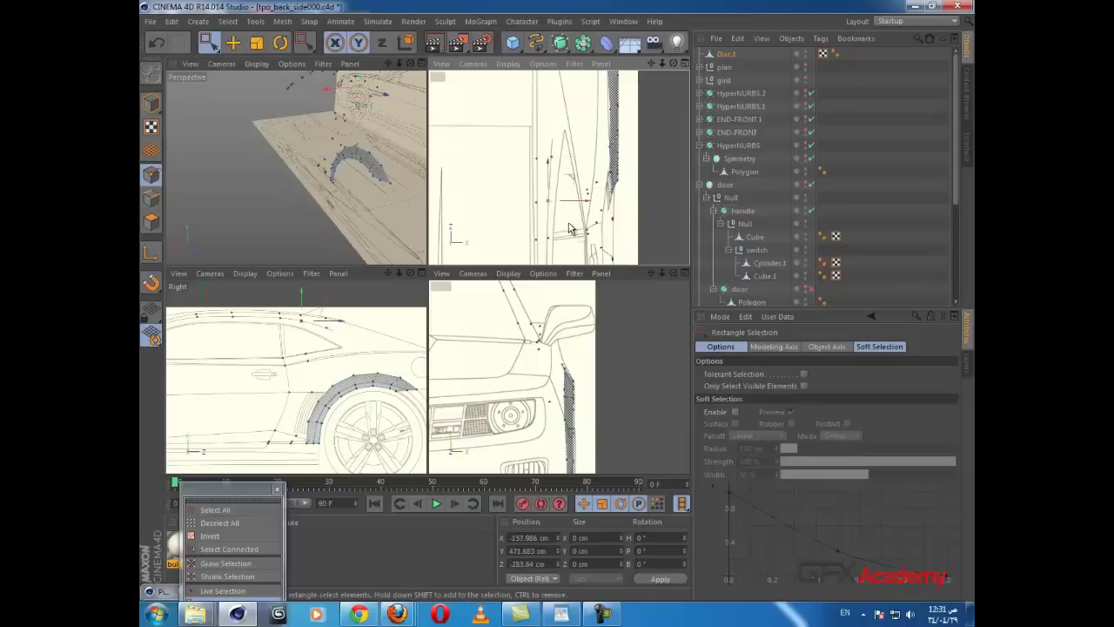
{"action": "mouse_move", "coordinate": [572, 234]}
{"action": "middle_mouse_down", "text": "alt"}
{"action": "mouse_move", "coordinate": [574, 170]}
{"action": "mouse_move", "coordinate": [555, 227]}
{"action": "middle_mouse_up", "text": "alt"}
{"action": "scroll", "coordinate": [579, 210], "scroll_direction": "down", "scroll_amount": 1}
{"action": "scroll", "coordinate": [585, 199], "scroll_direction": "up", "scroll_amount": 1}
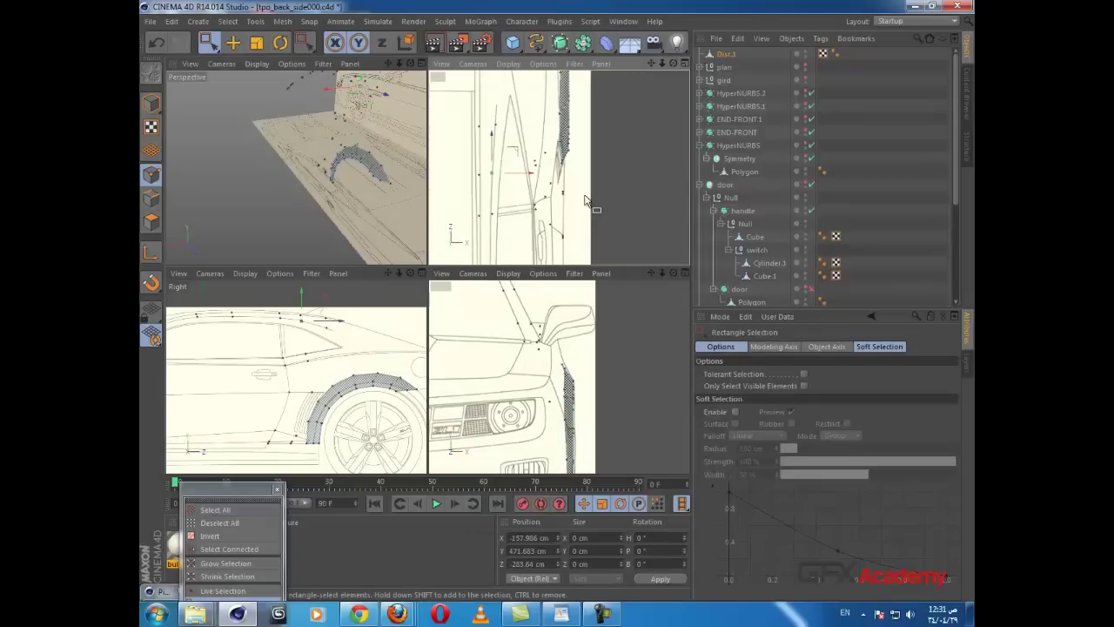
{"action": "scroll", "coordinate": [542, 174], "scroll_direction": "up", "scroll_amount": 2}
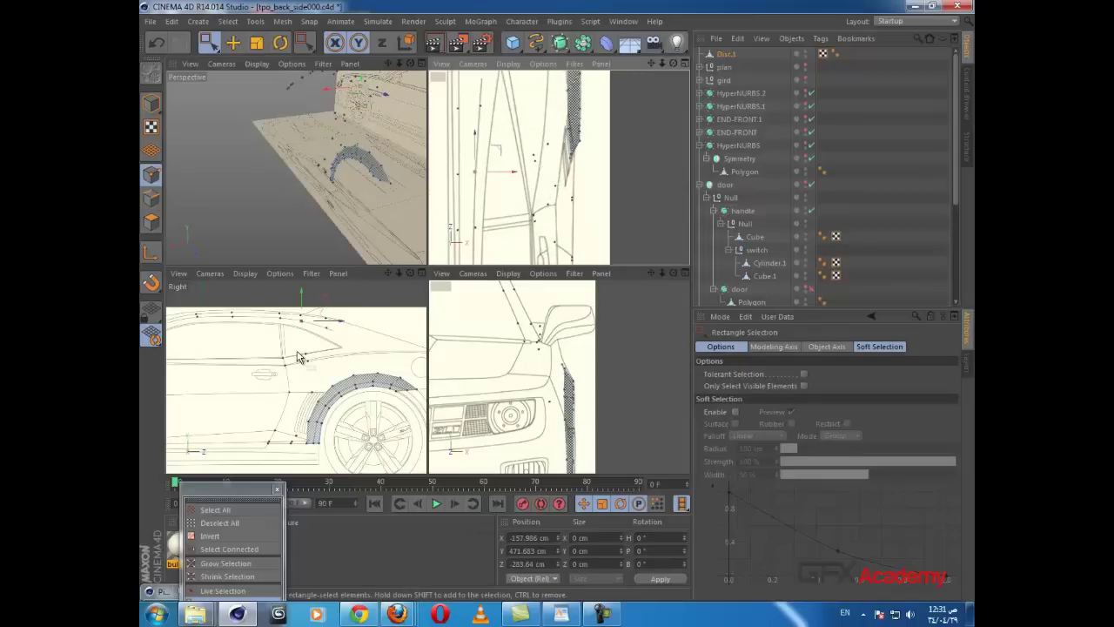
Step: Move the loose shoulder-line point just below the rear quarter window outward along X to about -59.8 cm with Live Selection
{"action": "left_click_drag", "start_coordinate": [209, 42], "coordinate": [253, 61]}
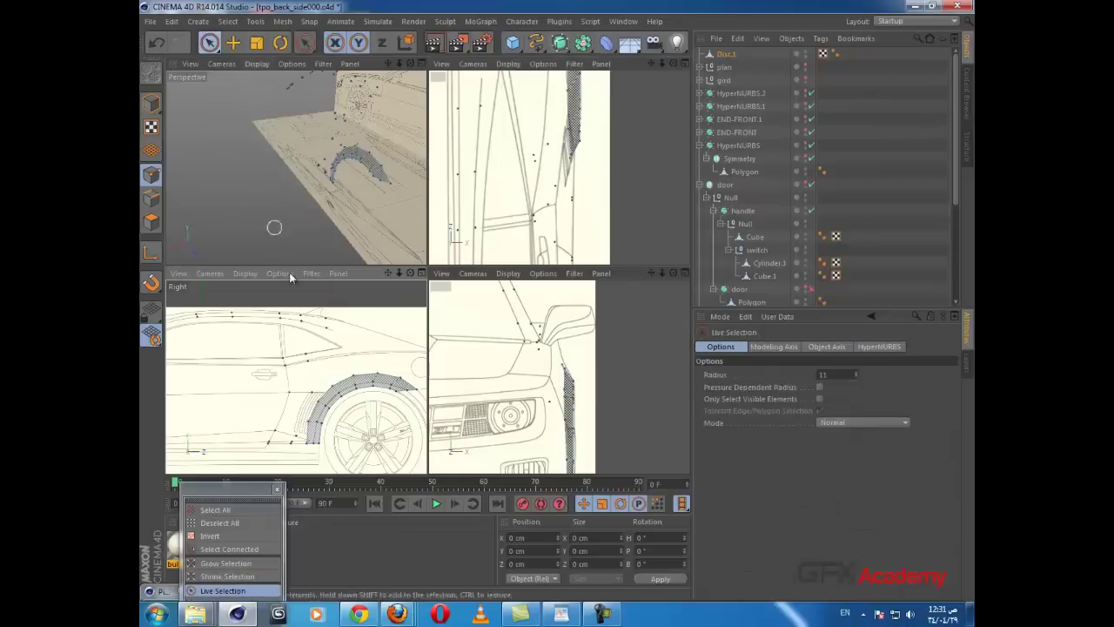
{"action": "left_click", "coordinate": [305, 353]}
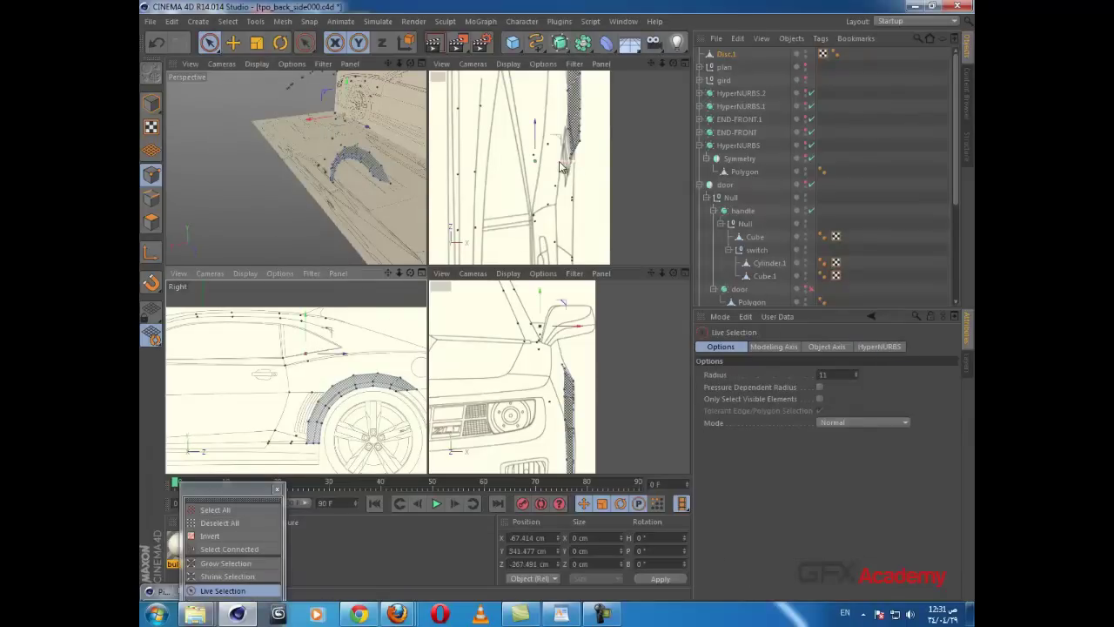
{"action": "left_click_drag", "start_coordinate": [559, 163], "coordinate": [544, 165]}
{"action": "left_click", "coordinate": [533, 155]}
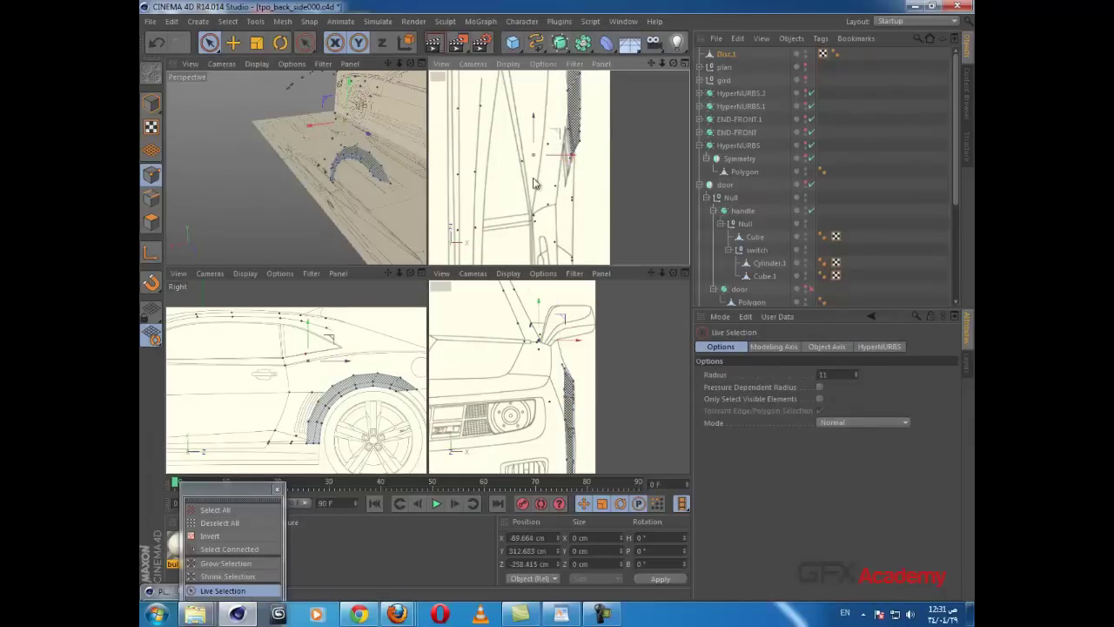
{"action": "left_click", "coordinate": [563, 159]}
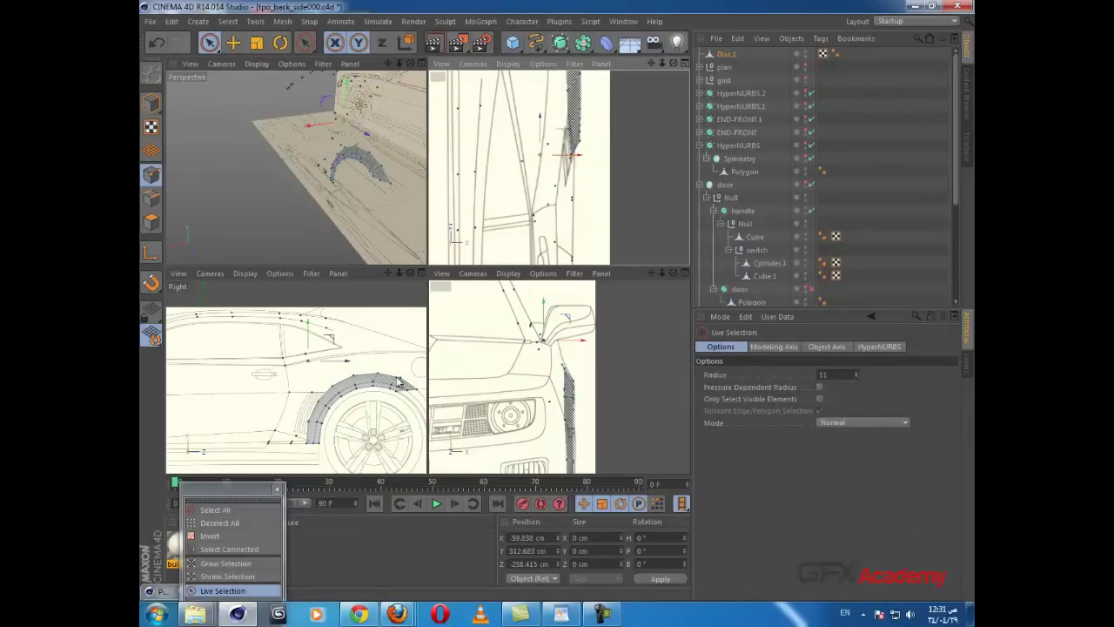
Step: Shift the loose crease point above the vents along Z to about -259.6 cm in the top view
{"action": "left_click", "coordinate": [549, 144]}
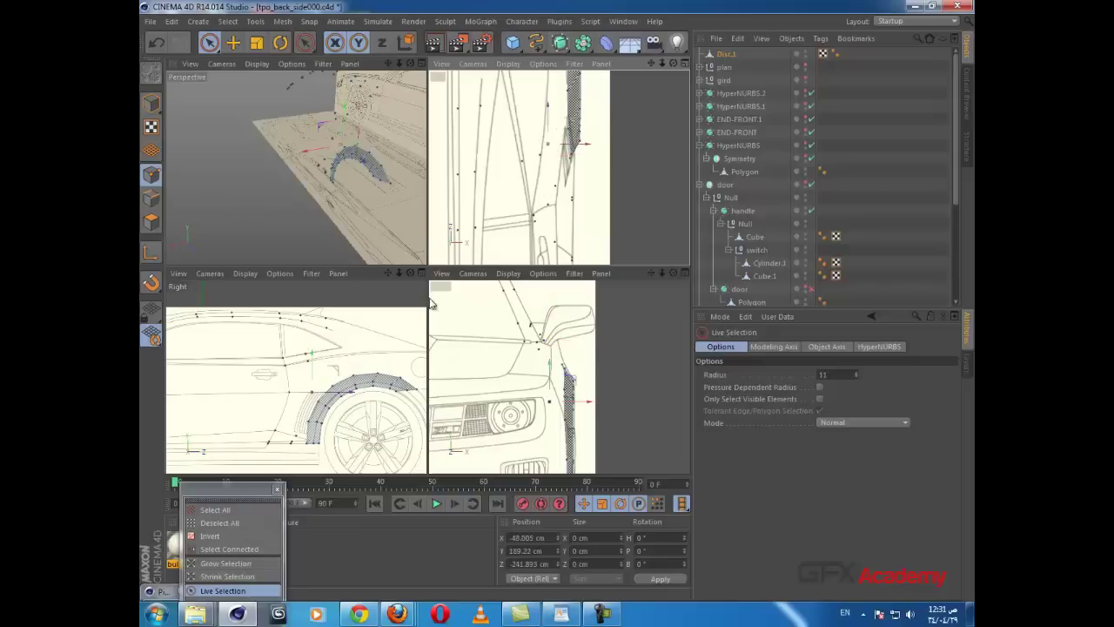
{"action": "left_click", "coordinate": [549, 122]}
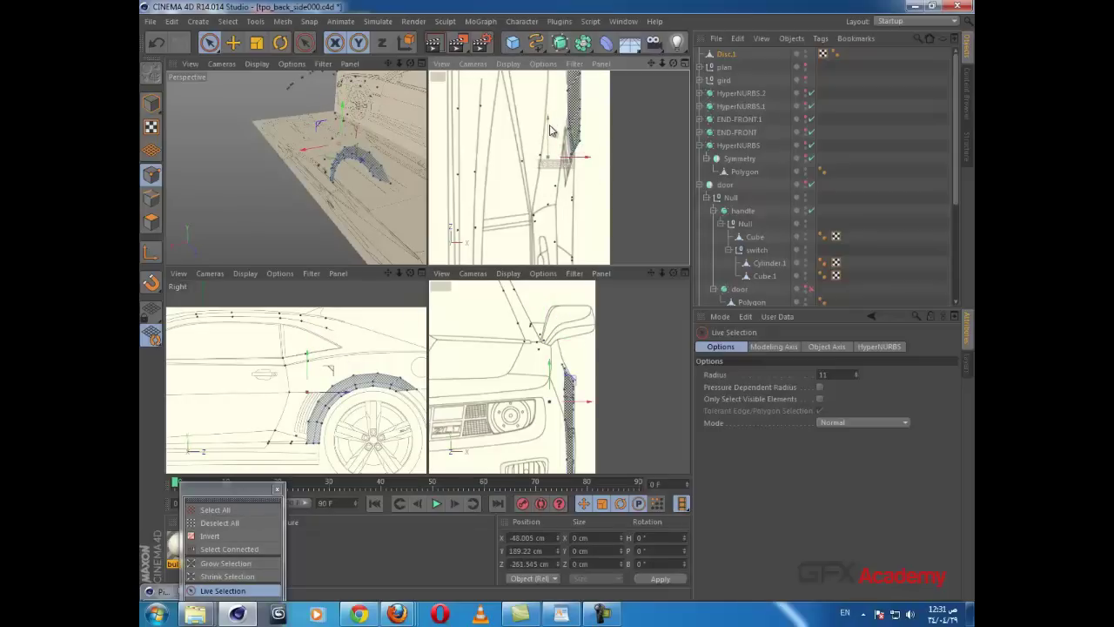
{"action": "left_click_drag", "start_coordinate": [550, 126], "coordinate": [550, 123]}
Step: Shift three points outward along X: the crease point to about -29.3 cm, the lower vent point to -35.9 cm, the door-edge point to -31.3 cm
{"action": "left_click", "coordinate": [555, 186]}
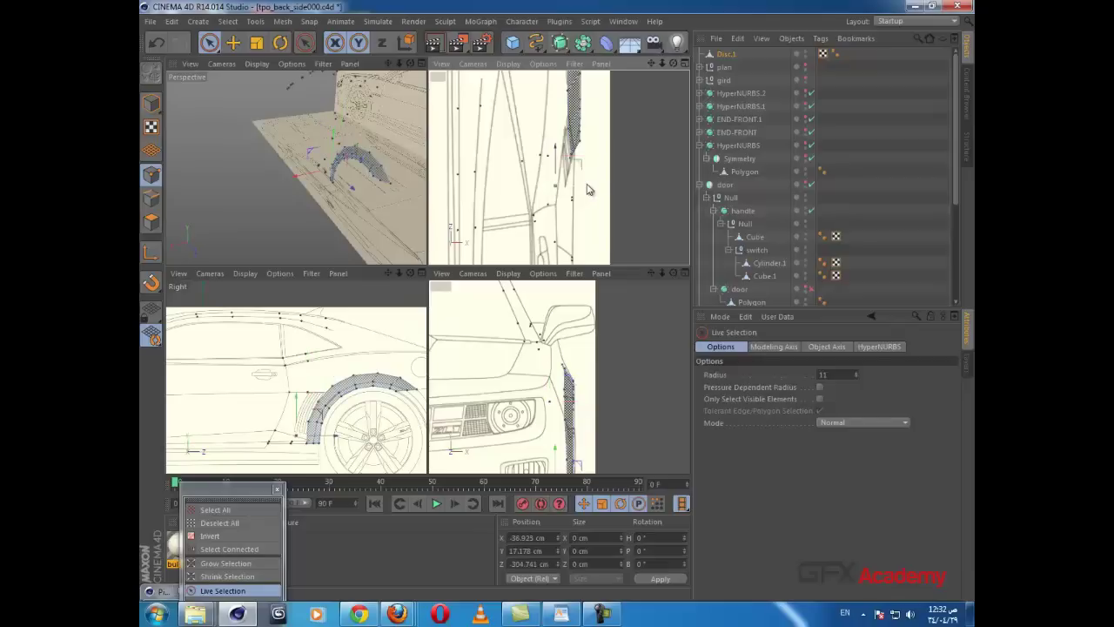
{"action": "left_click", "coordinate": [570, 167]}
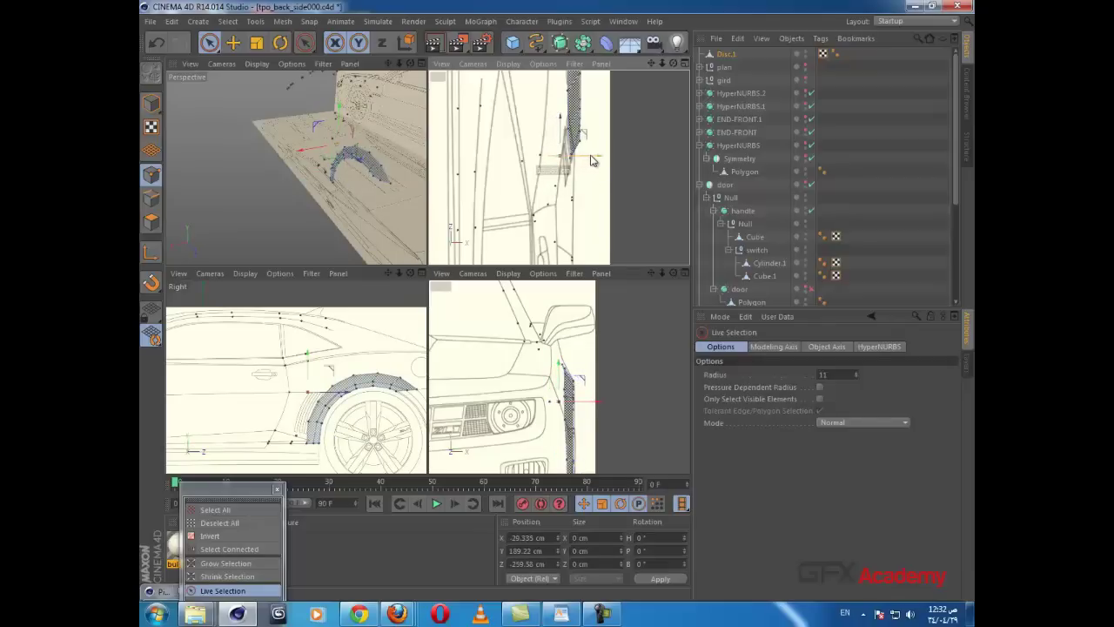
{"action": "left_click", "coordinate": [564, 188]}
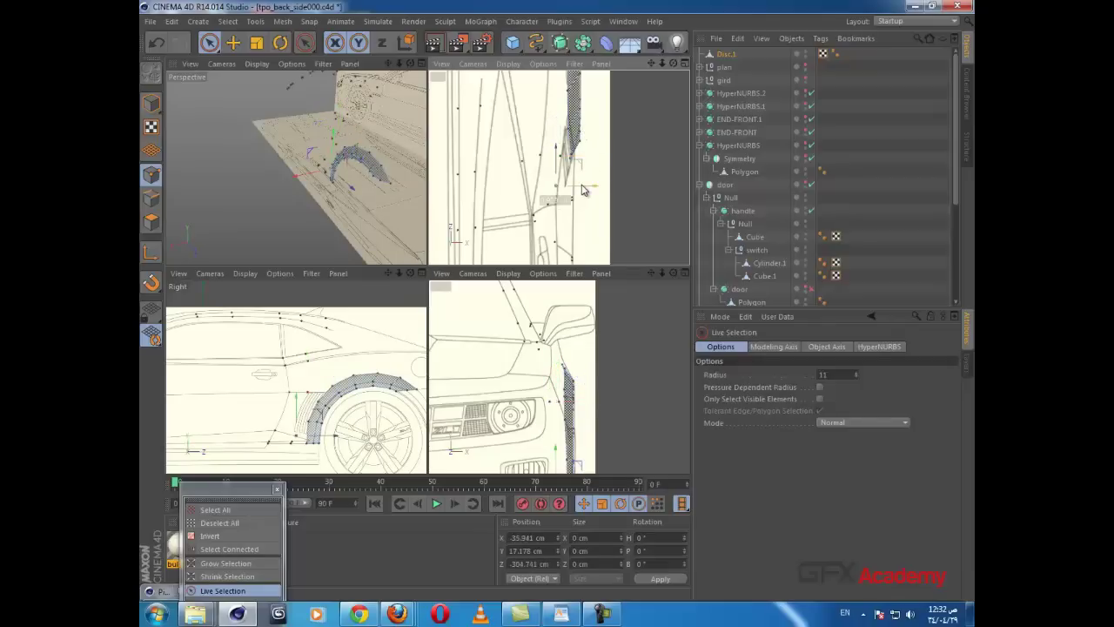
{"action": "left_click", "coordinate": [580, 209]}
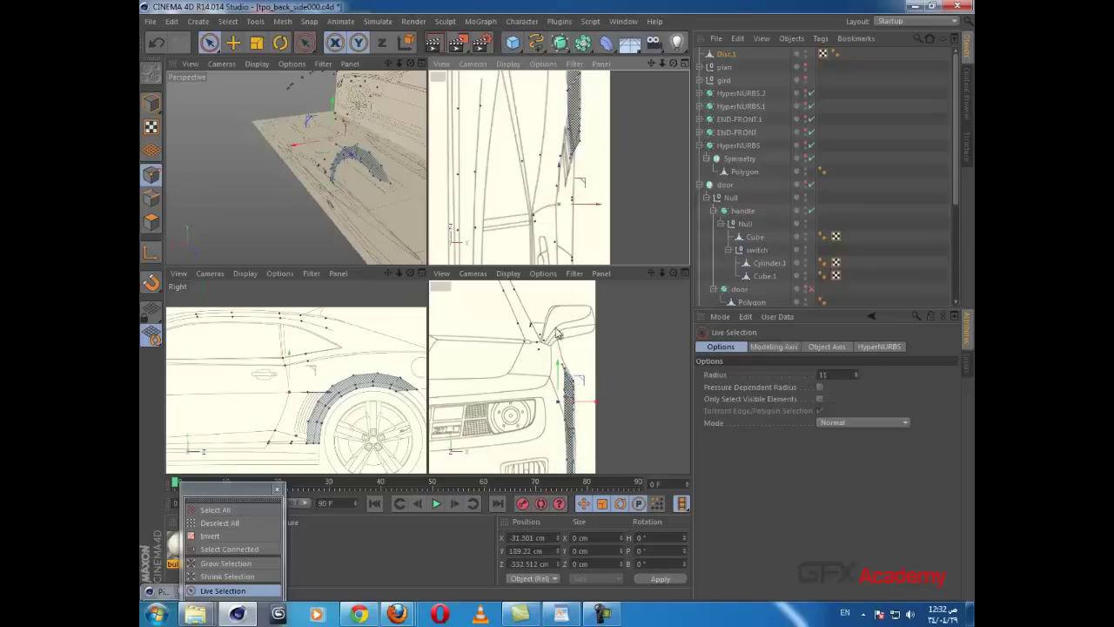
Step: Move the shoulder-line point at the rear door edge to about X -46.0 cm, Y 299.0 cm, Z -344.1 cm
{"action": "left_click", "coordinate": [539, 348]}
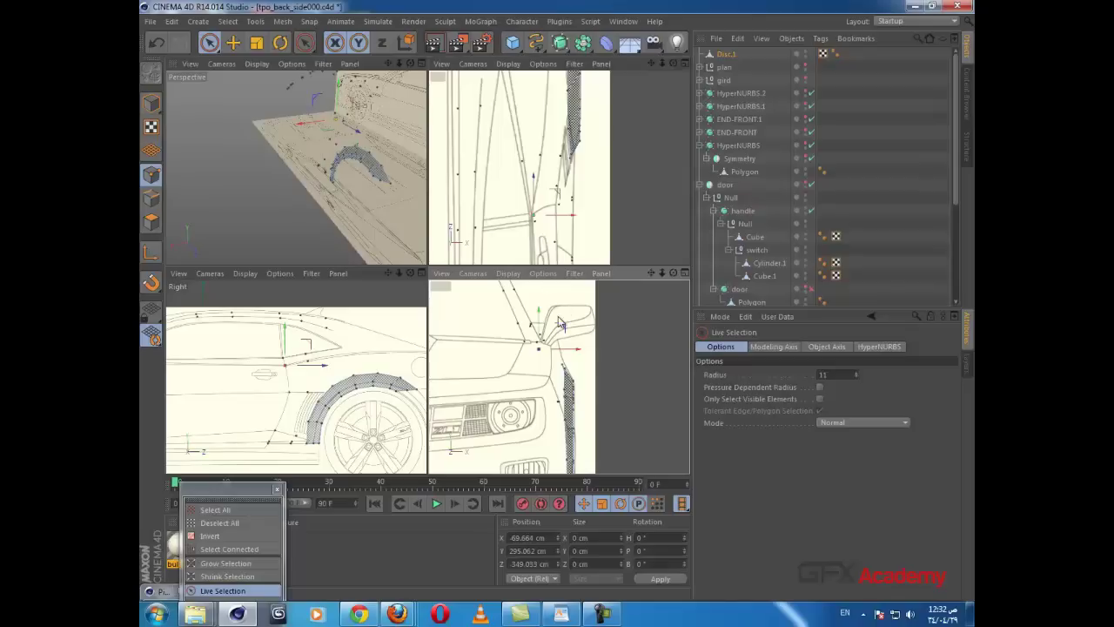
{"action": "left_click_drag", "start_coordinate": [542, 322], "coordinate": [570, 351]}
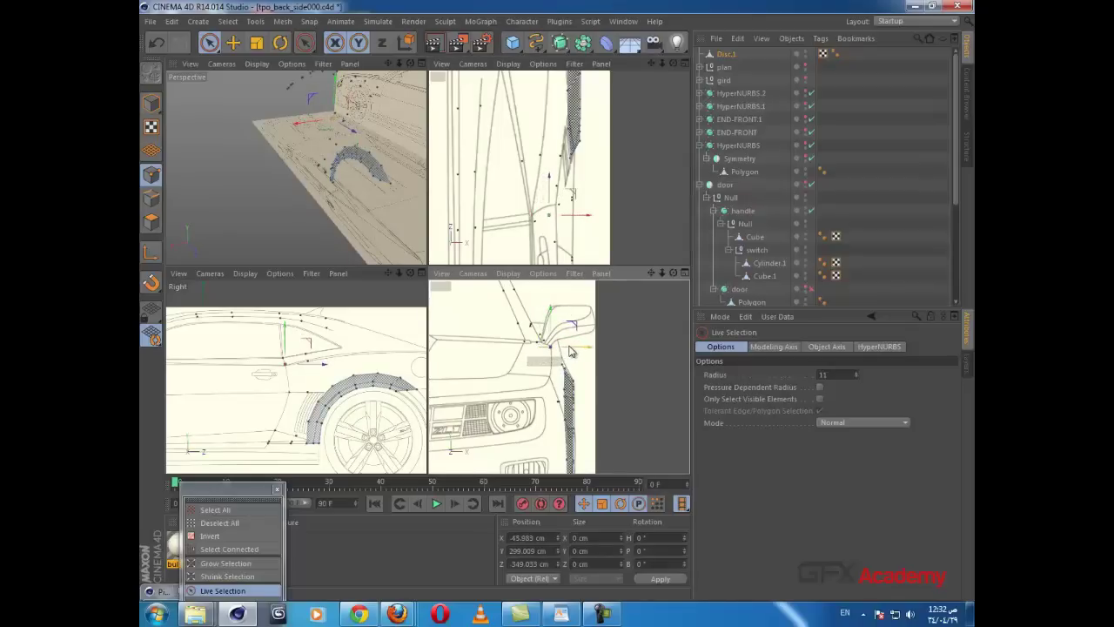
{"action": "left_click_drag", "start_coordinate": [570, 351], "coordinate": [570, 352]}
{"action": "left_click_drag", "start_coordinate": [550, 200], "coordinate": [554, 202]}
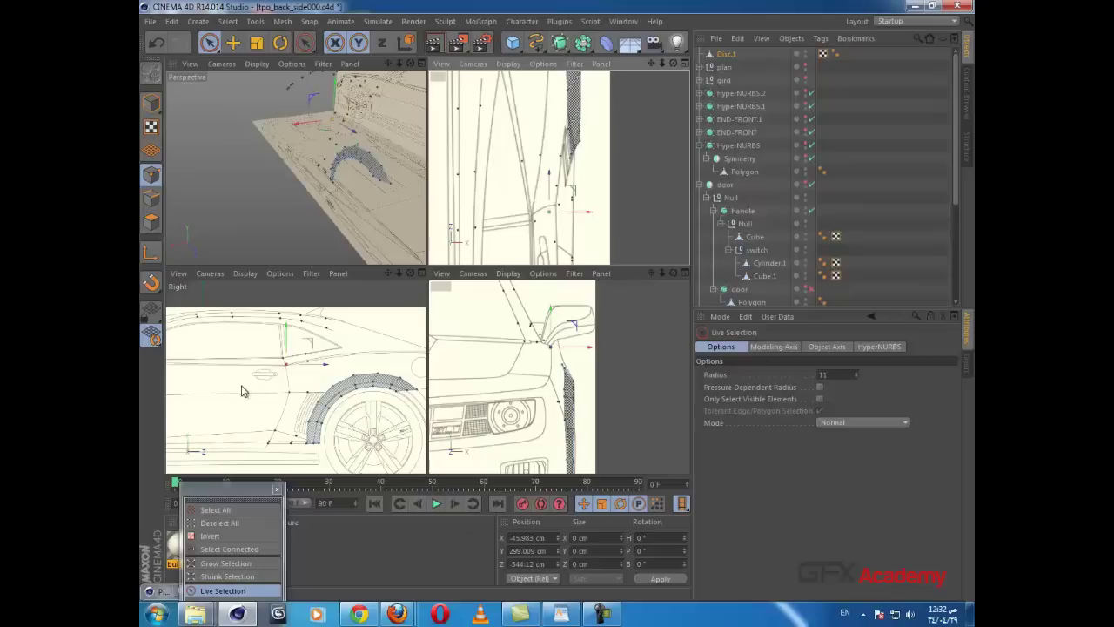
Step: Duplicate the door-edge crease point down the door's rear edge to about Y 87.3 cm, Z -364.4 cm, and adjust its X position
{"action": "middle_click", "coordinate": [339, 374]}
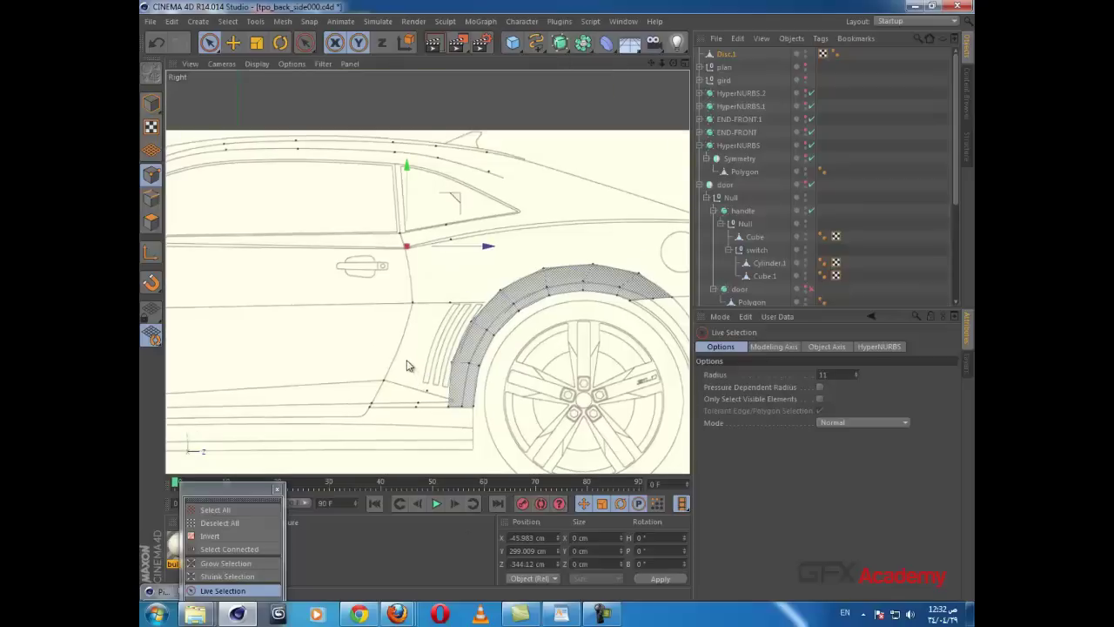
{"action": "left_click", "coordinate": [405, 284]}
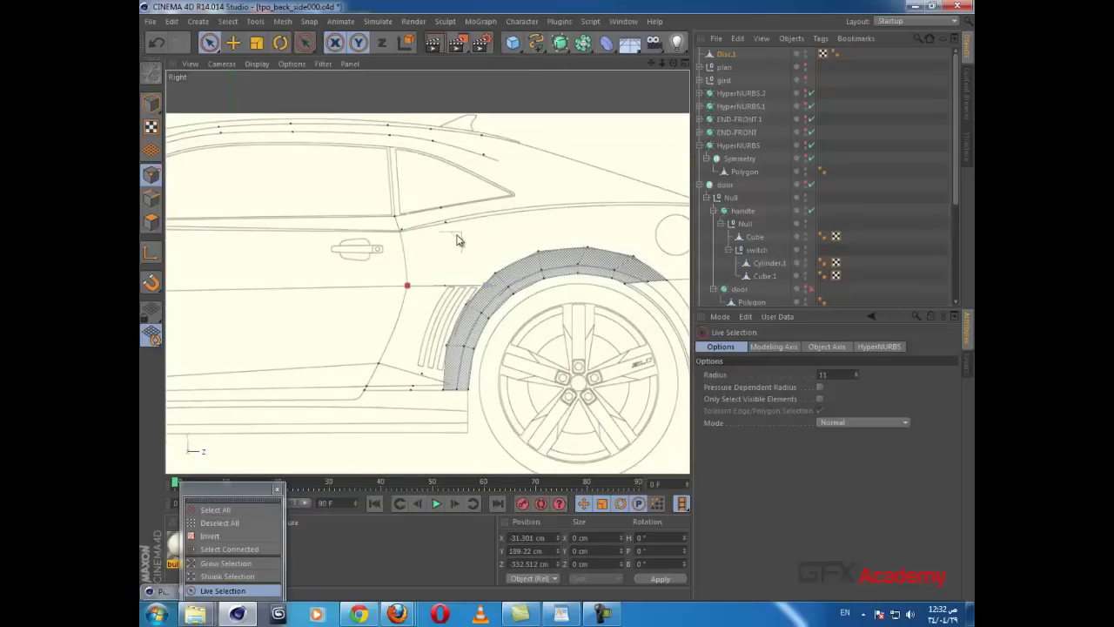
{"action": "left_click_drag", "start_coordinate": [457, 234], "coordinate": [444, 295], "text": "ctrl"}
{"action": "middle_click", "coordinate": [532, 246]}
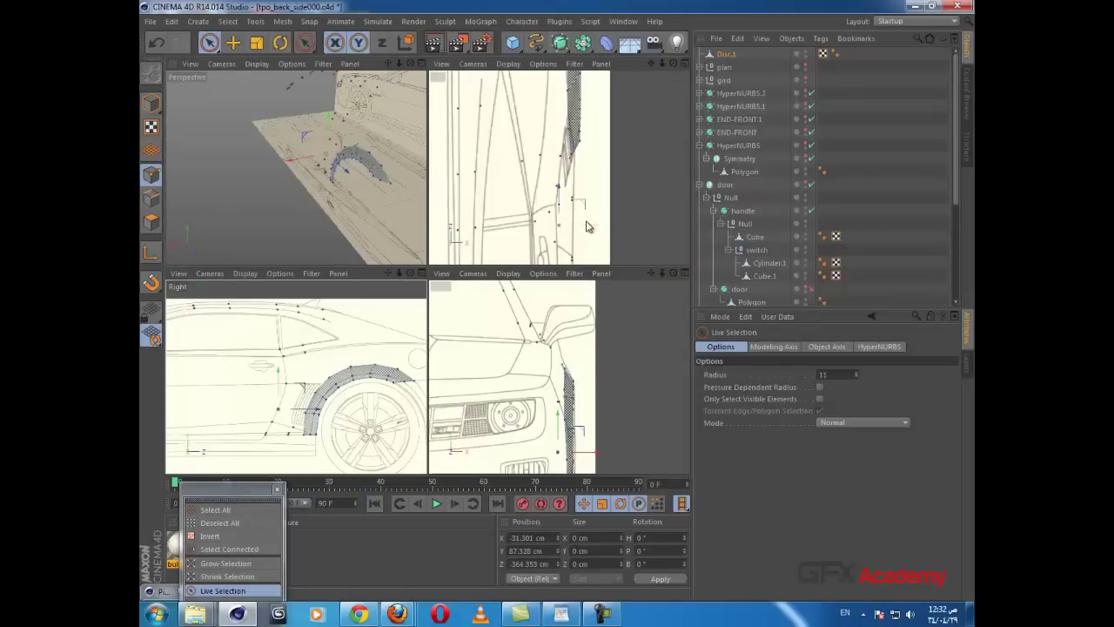
{"action": "left_click_drag", "start_coordinate": [588, 224], "coordinate": [585, 226]}
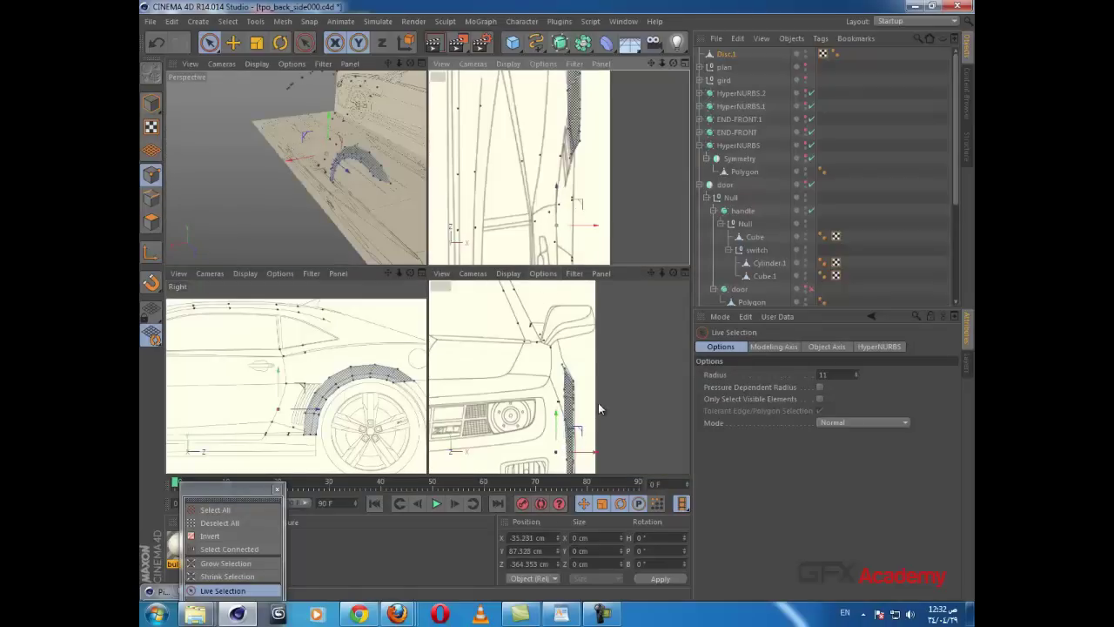
Step: Pick the lower point beside the vents in the front view and move it outward along X to about -19.2 cm
{"action": "middle_click_drag", "start_coordinate": [598, 409], "coordinate": [587, 339], "text": "alt"}
{"action": "left_click", "coordinate": [544, 407]}
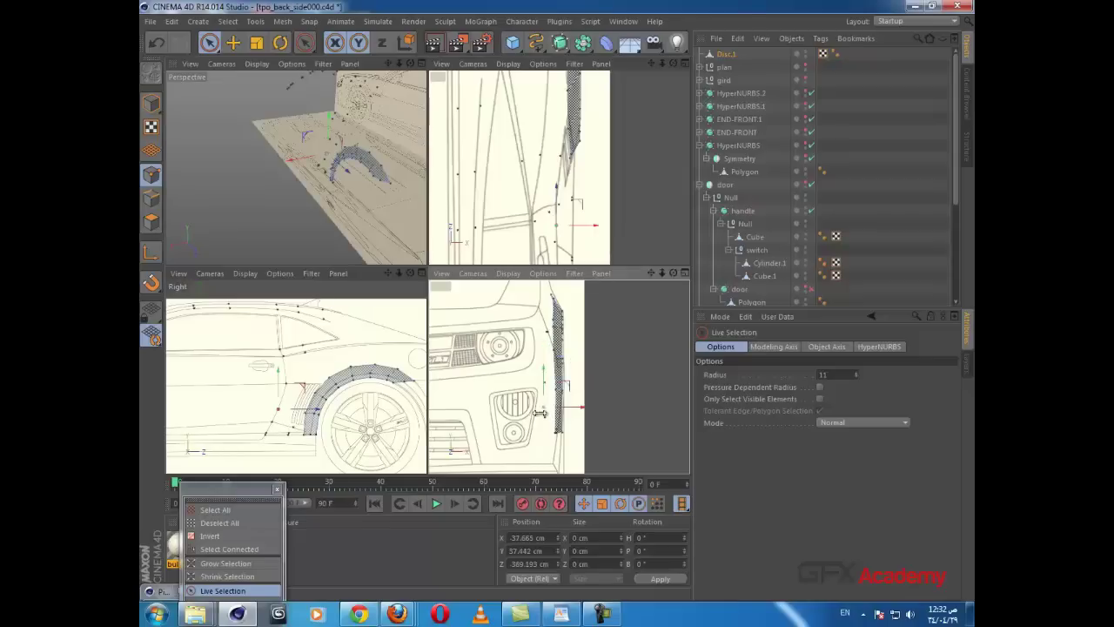
{"action": "left_click", "coordinate": [268, 435]}
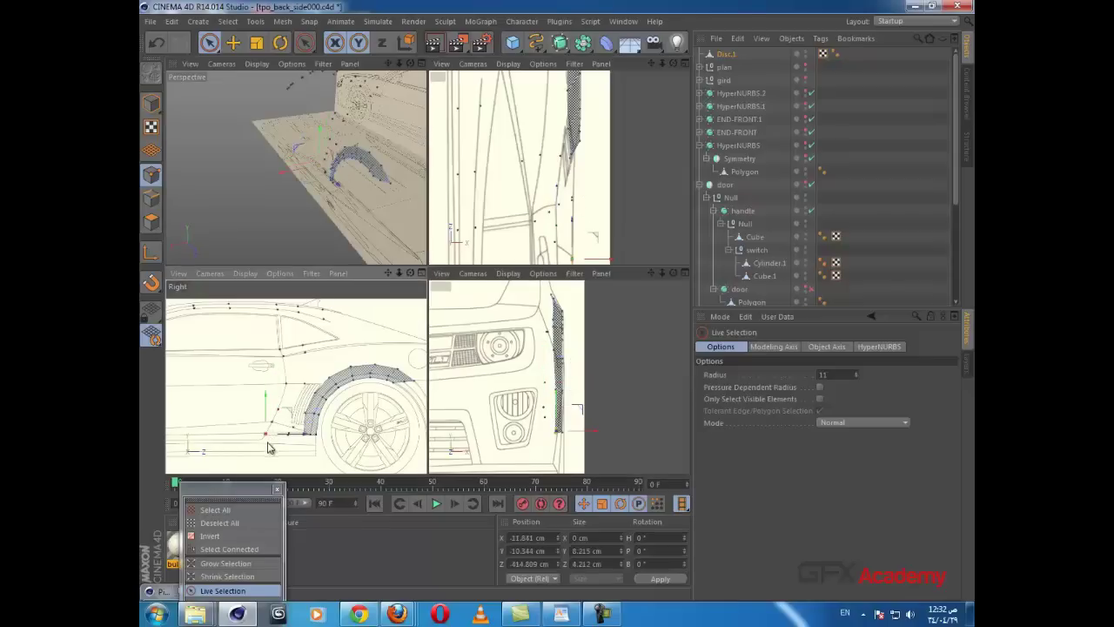
{"action": "left_click", "coordinate": [548, 414]}
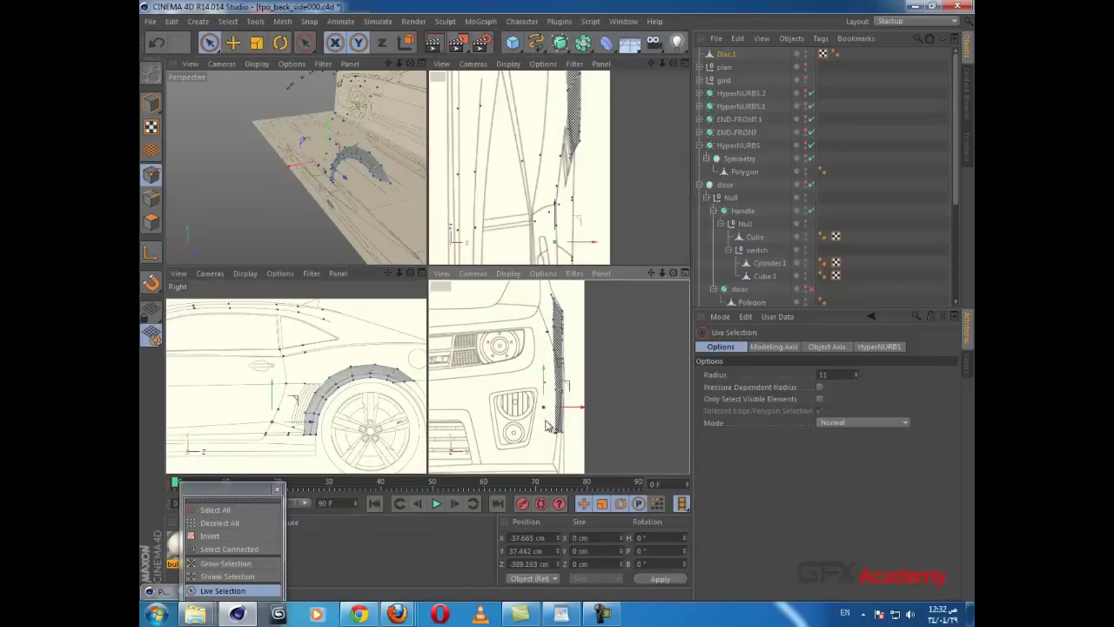
{"action": "left_click", "coordinate": [541, 426]}
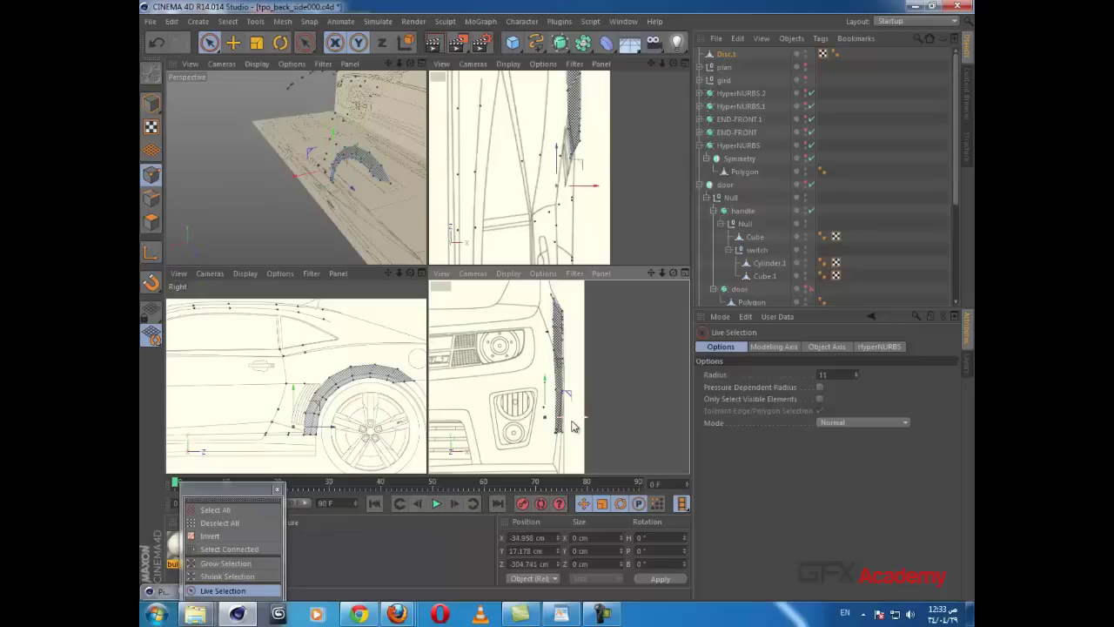
{"action": "left_click_drag", "start_coordinate": [571, 423], "coordinate": [589, 418]}
Step: Activate the Knife tool in Loop mode for the lower front end of the wheel-arch strip
{"action": "scroll", "coordinate": [287, 412], "scroll_direction": "up", "scroll_amount": 3}
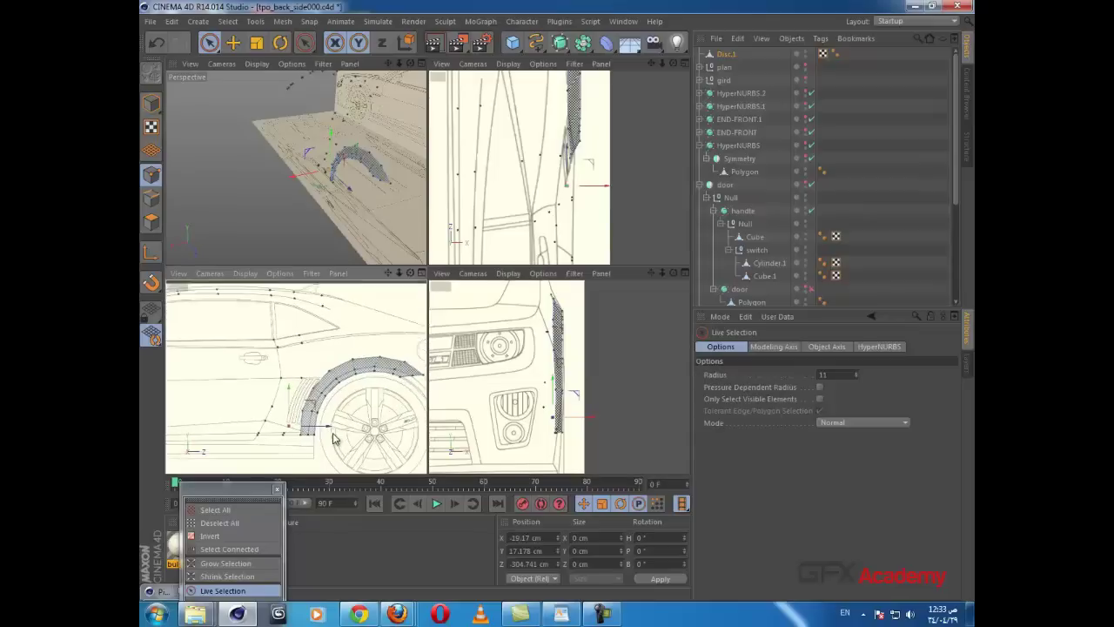
{"action": "scroll", "coordinate": [287, 383], "scroll_direction": "up", "scroll_amount": 2}
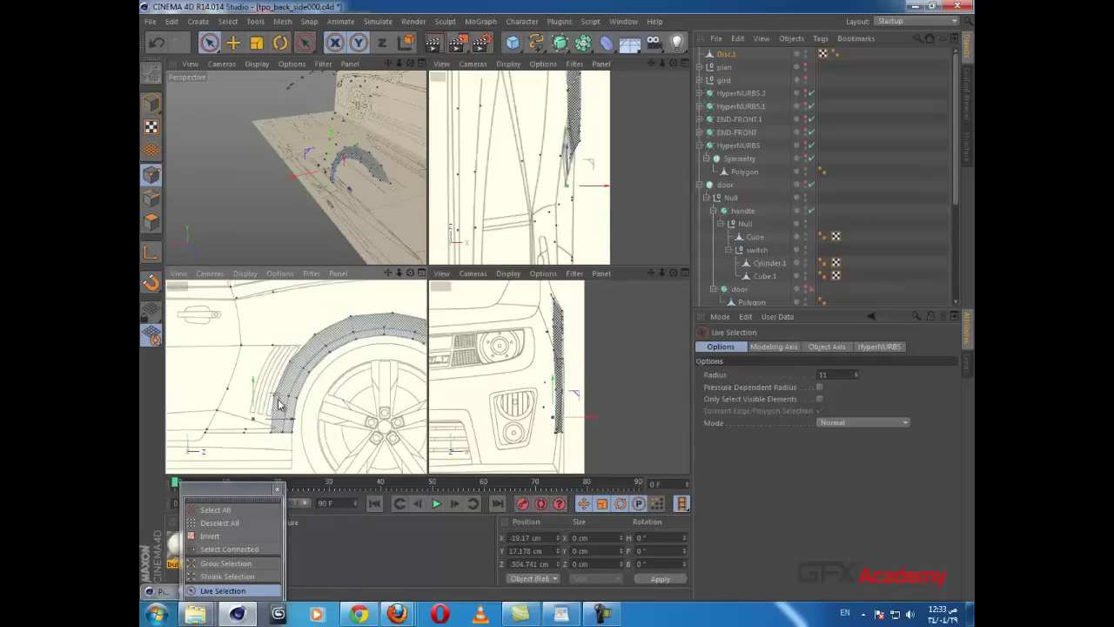
{"action": "scroll", "coordinate": [283, 390], "scroll_direction": "up", "scroll_amount": 2}
{"action": "key", "text": "k"}
{"action": "scroll", "coordinate": [305, 386], "scroll_direction": "up", "scroll_amount": 2}
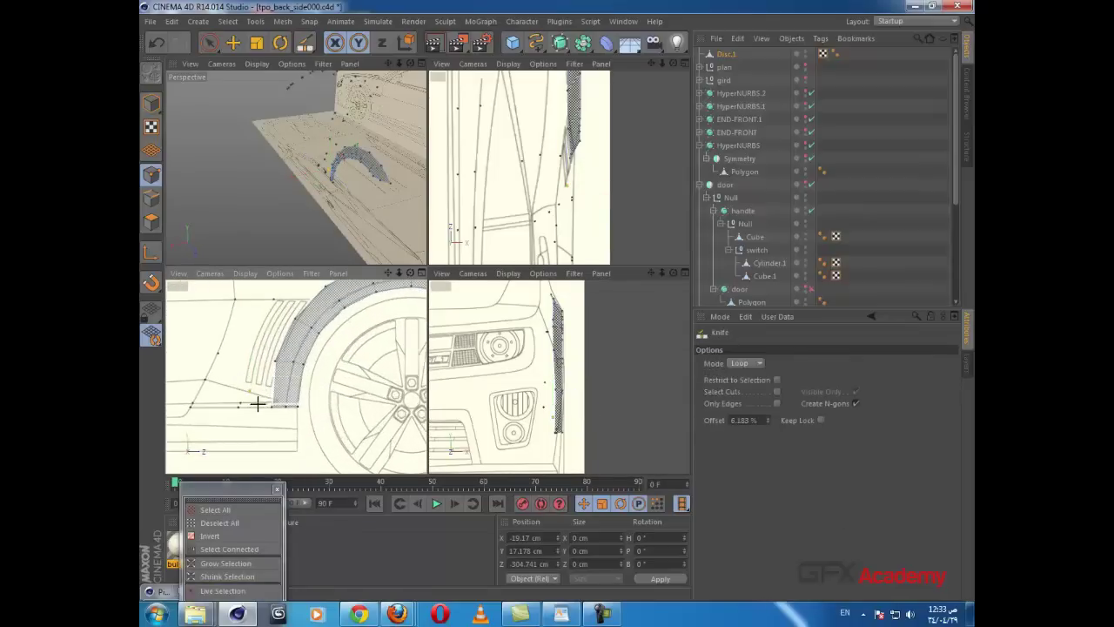
Step: Bridge the sill points from the door's lower corner to the wheel arch, filling the narrow strip along the panel's bottom edge
{"action": "scroll", "coordinate": [319, 416], "scroll_direction": "up", "scroll_amount": 1}
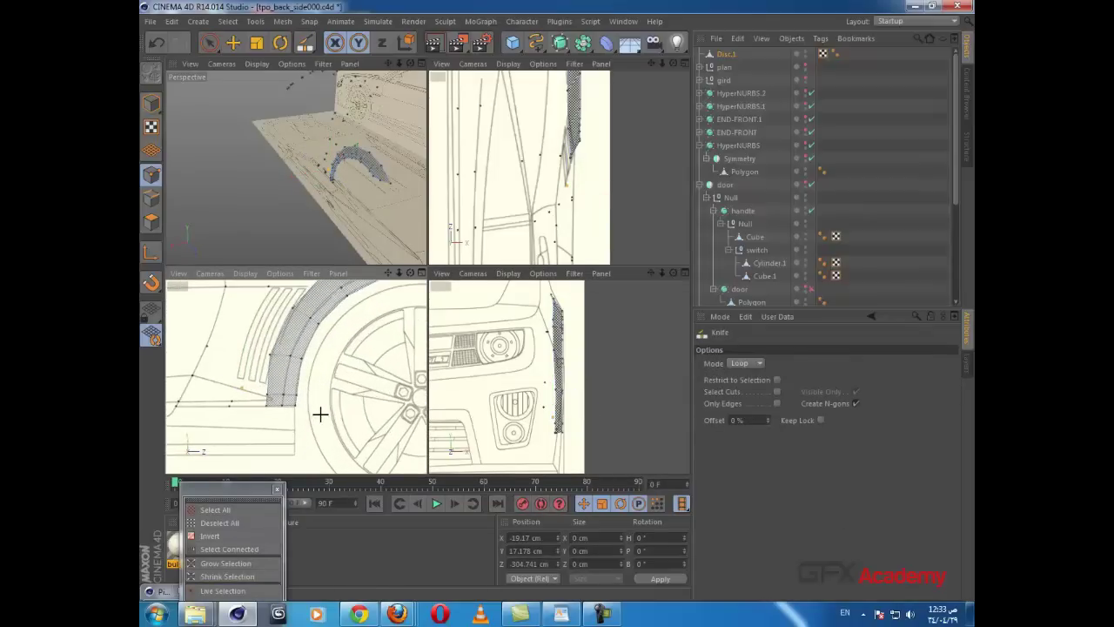
{"action": "scroll", "coordinate": [359, 385], "scroll_direction": "up", "scroll_amount": 1}
{"action": "scroll", "coordinate": [347, 387], "scroll_direction": "up", "scroll_amount": 1}
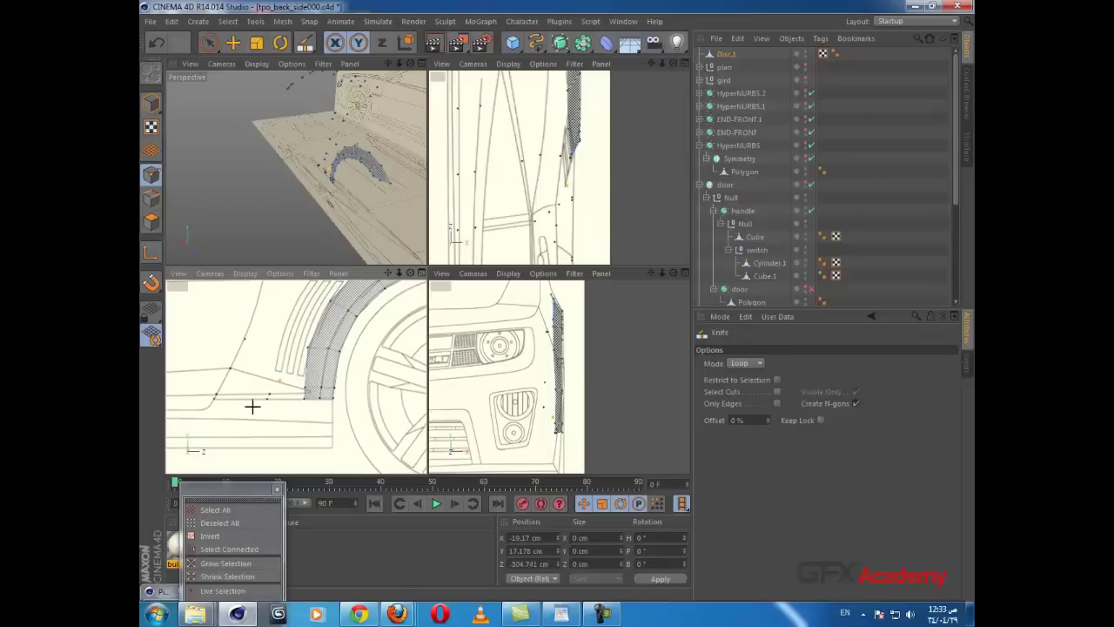
{"action": "scroll", "coordinate": [309, 391], "scroll_direction": "up", "scroll_amount": 2}
{"action": "scroll", "coordinate": [326, 390], "scroll_direction": "up", "scroll_amount": 1}
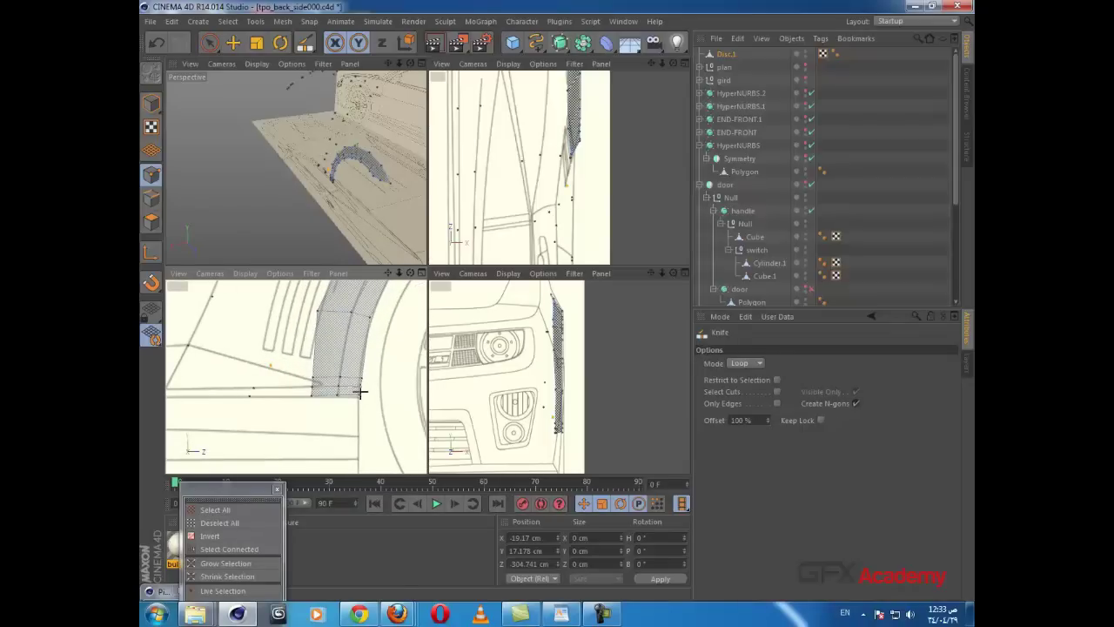
{"action": "scroll", "coordinate": [357, 420], "scroll_direction": "down", "scroll_amount": 4}
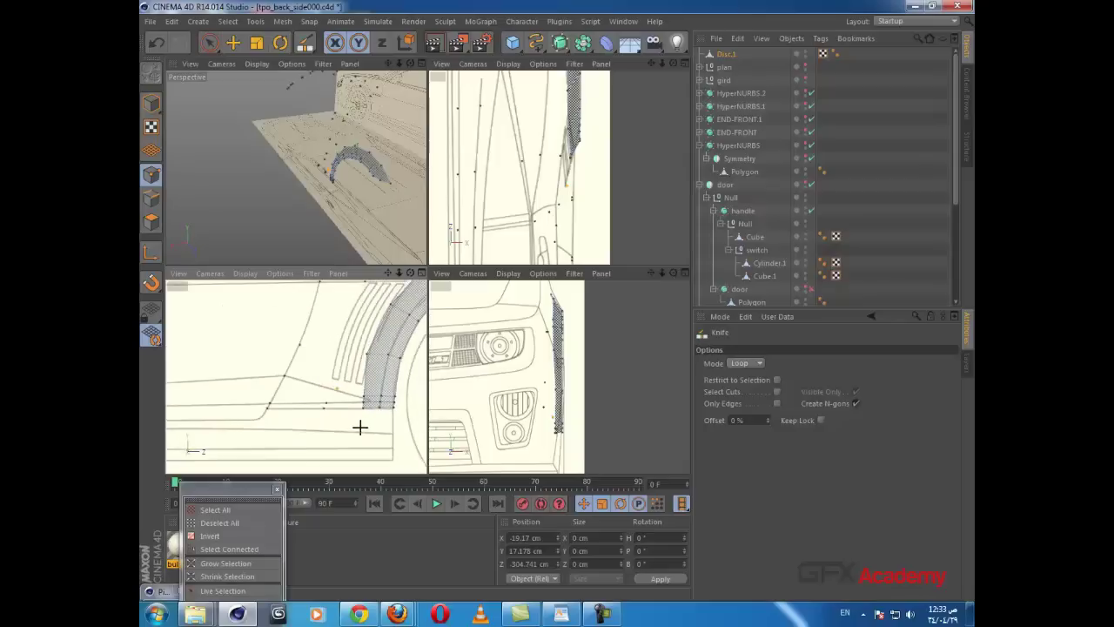
{"action": "scroll", "coordinate": [285, 427], "scroll_direction": "up", "scroll_amount": 1}
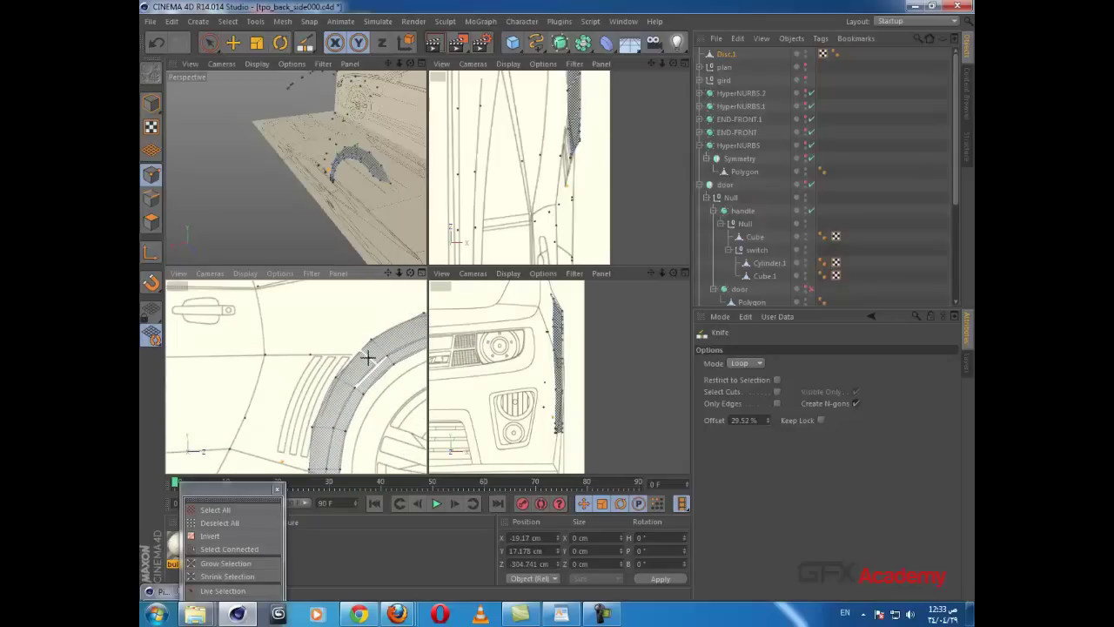
{"action": "scroll", "coordinate": [284, 375], "scroll_direction": "down", "scroll_amount": 1}
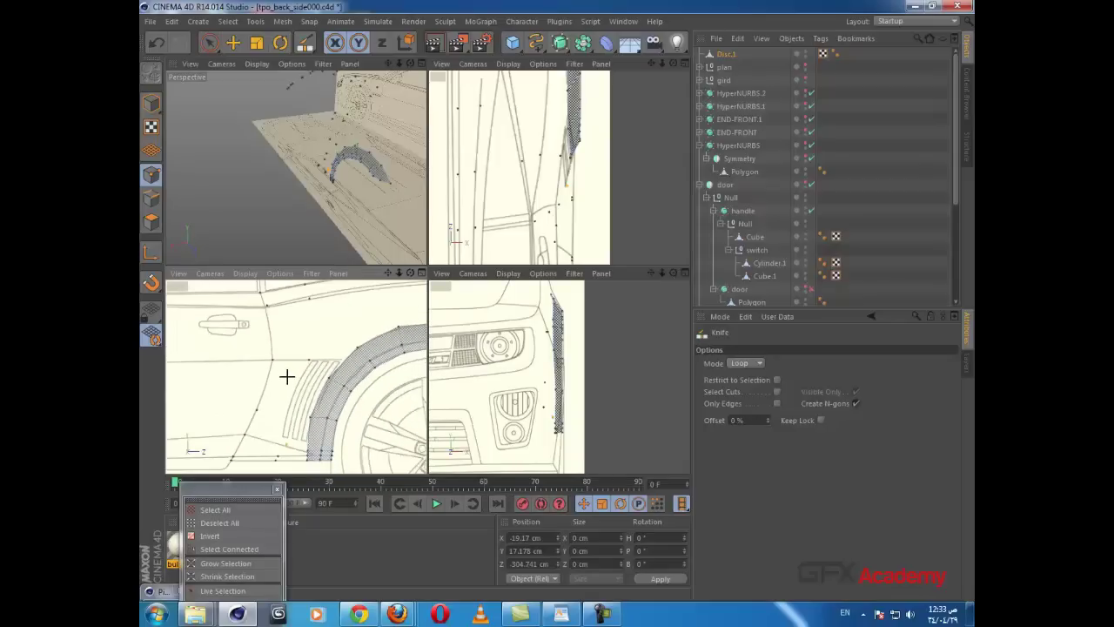
{"action": "key", "text": "b"}
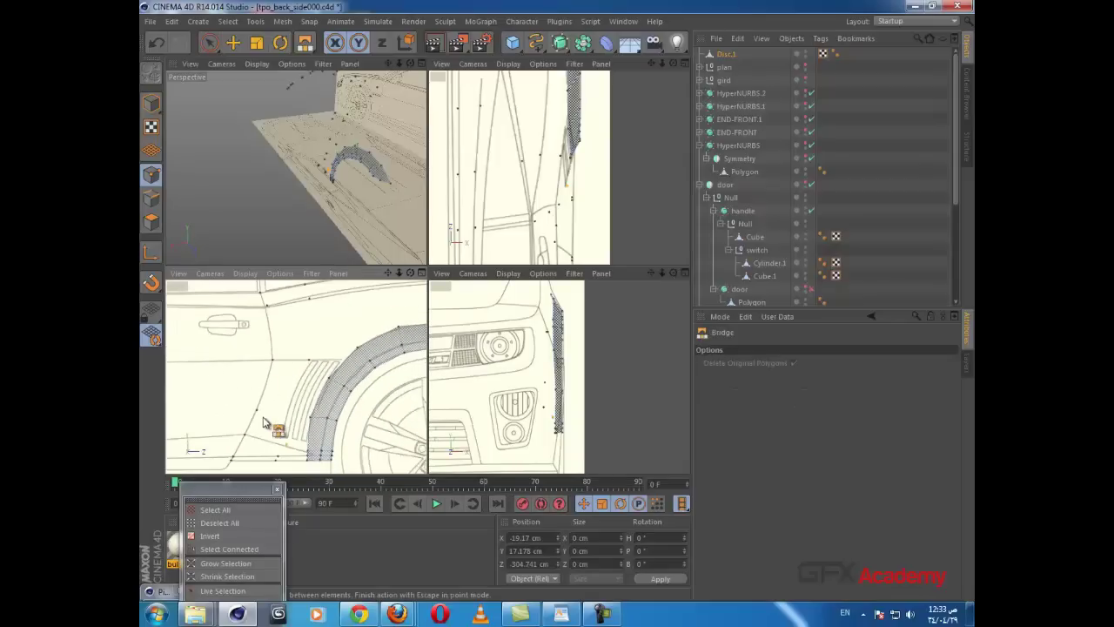
{"action": "middle_click", "coordinate": [294, 398]}
{"action": "scroll", "coordinate": [318, 359], "scroll_direction": "up", "scroll_amount": 3}
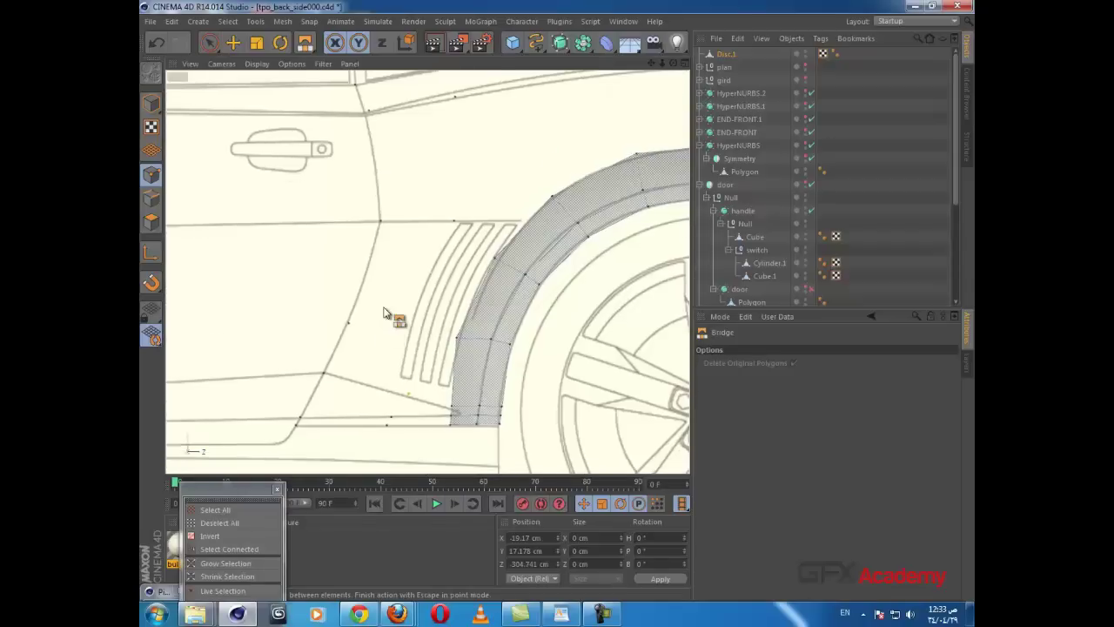
{"action": "left_click_drag", "start_coordinate": [318, 346], "coordinate": [311, 363]}
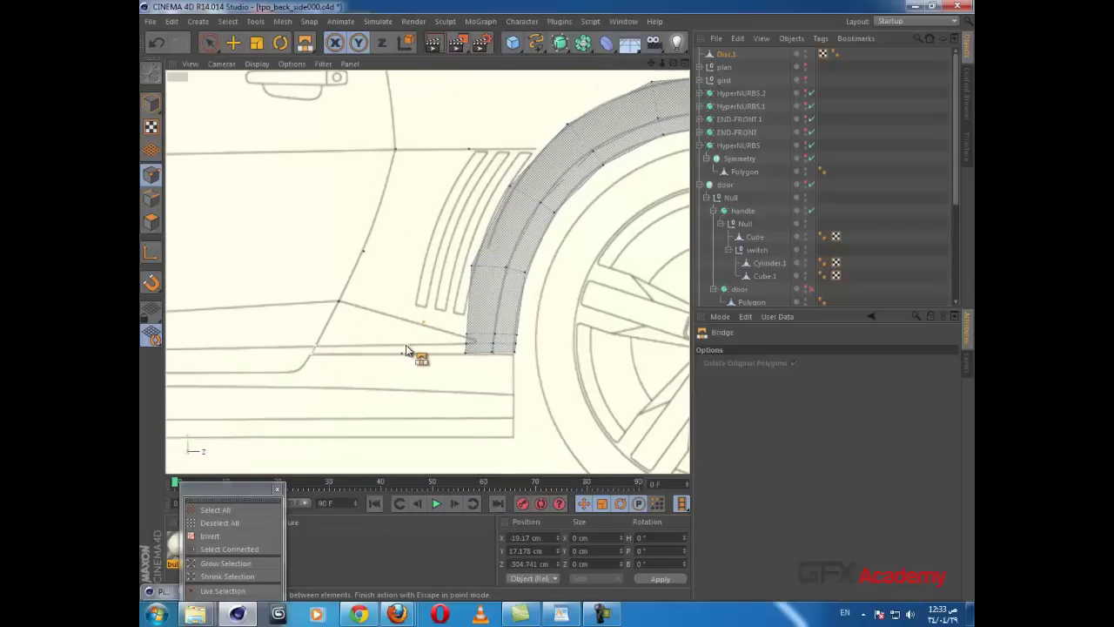
{"action": "left_click_drag", "start_coordinate": [407, 346], "coordinate": [403, 363]}
{"action": "left_click_drag", "start_coordinate": [464, 344], "coordinate": [461, 363]}
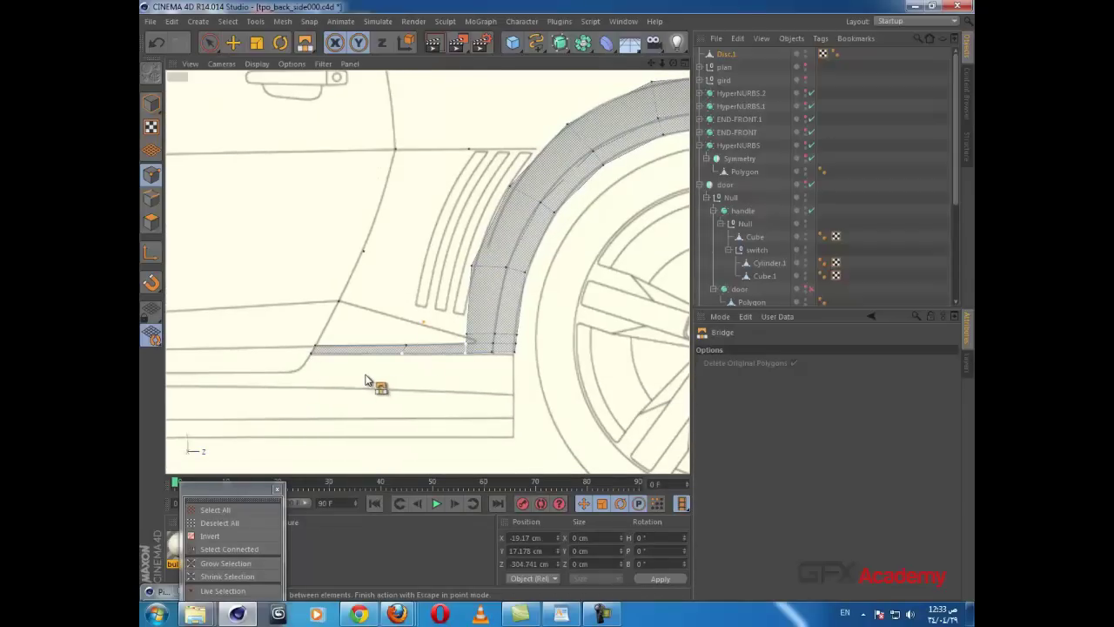
Step: Bridge the wedge above the sill strip and the section above it, joining the door edge to the wheel arch below the vents
{"action": "mouse_move", "coordinate": [340, 302]}
{"action": "left_mouse_down"}
{"action": "mouse_move", "coordinate": [333, 330]}
{"action": "mouse_move", "coordinate": [415, 323]}
{"action": "mouse_move", "coordinate": [472, 361]}
{"action": "left_mouse_up"}
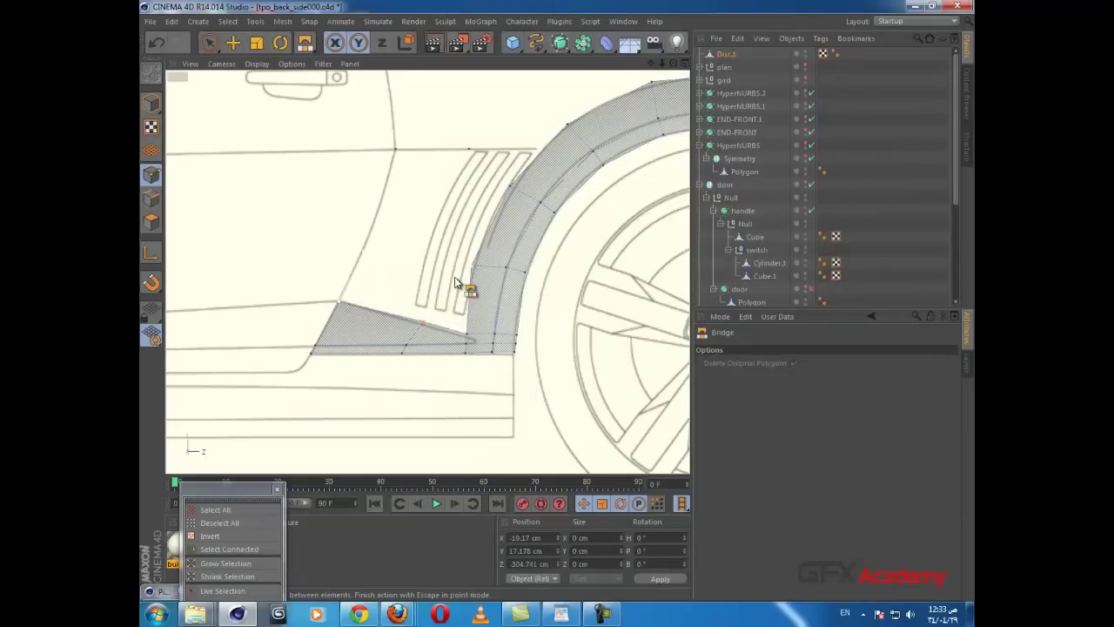
{"action": "left_click_drag", "start_coordinate": [473, 267], "coordinate": [467, 334]}
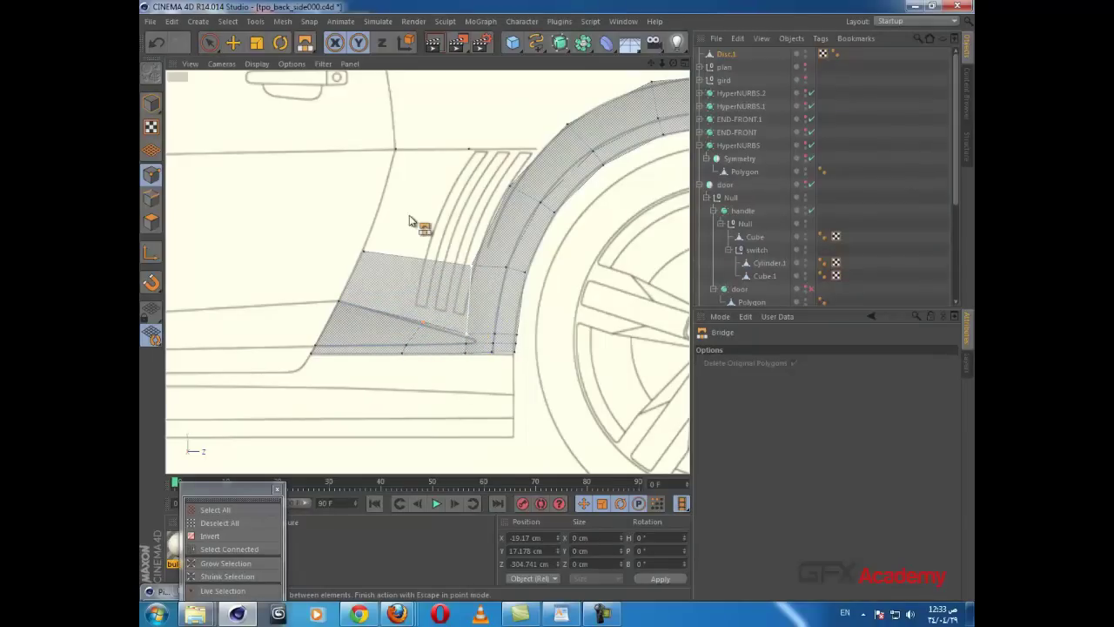
{"action": "key", "text": "space"}
{"action": "key", "text": "space"}
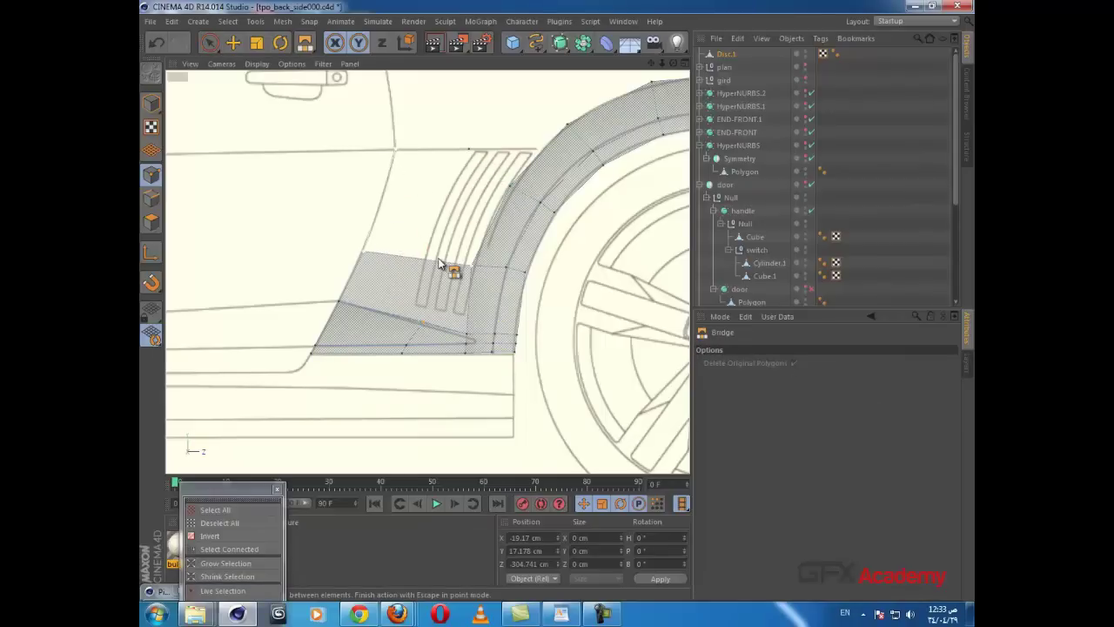
Step: Loop-cut the section between the door edge and wheel arch through the vents at about 33% offset with the Knife
{"action": "key", "text": "k"}
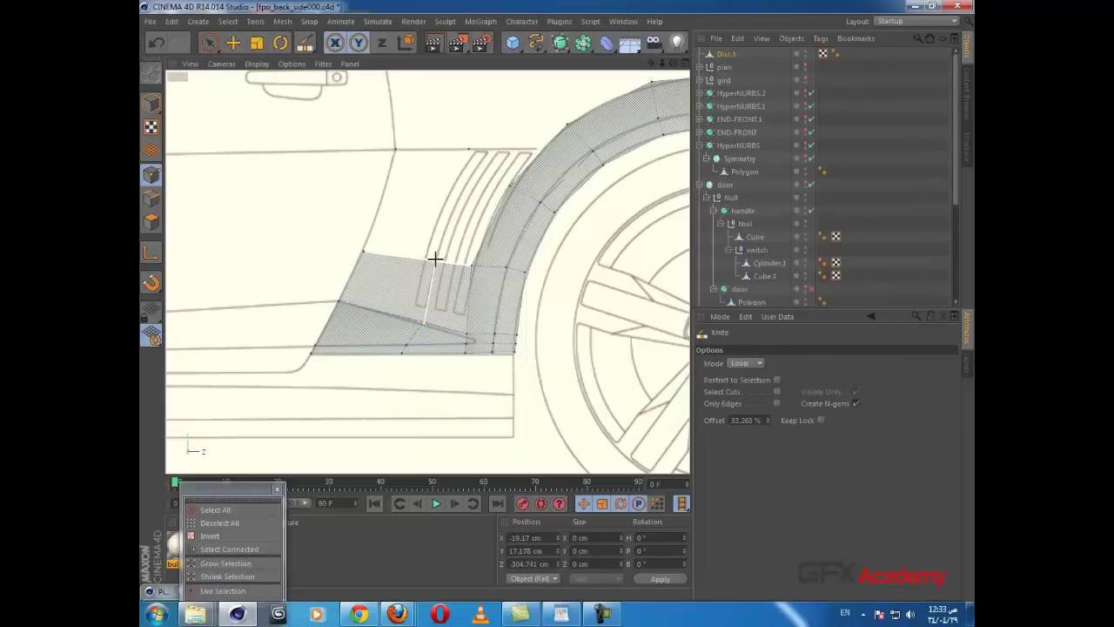
{"action": "left_click", "coordinate": [436, 258]}
{"action": "key", "text": "9"}
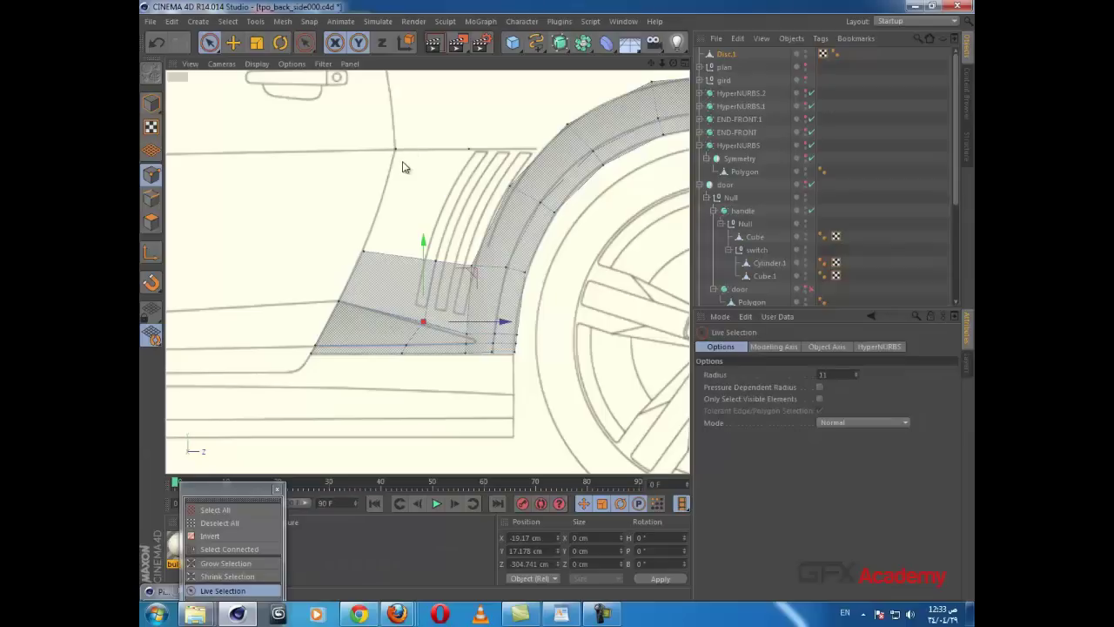
Step: Bridge the section between the door edge and the first vent, from the new cut up to the horizontal body line
{"action": "key", "text": "b"}
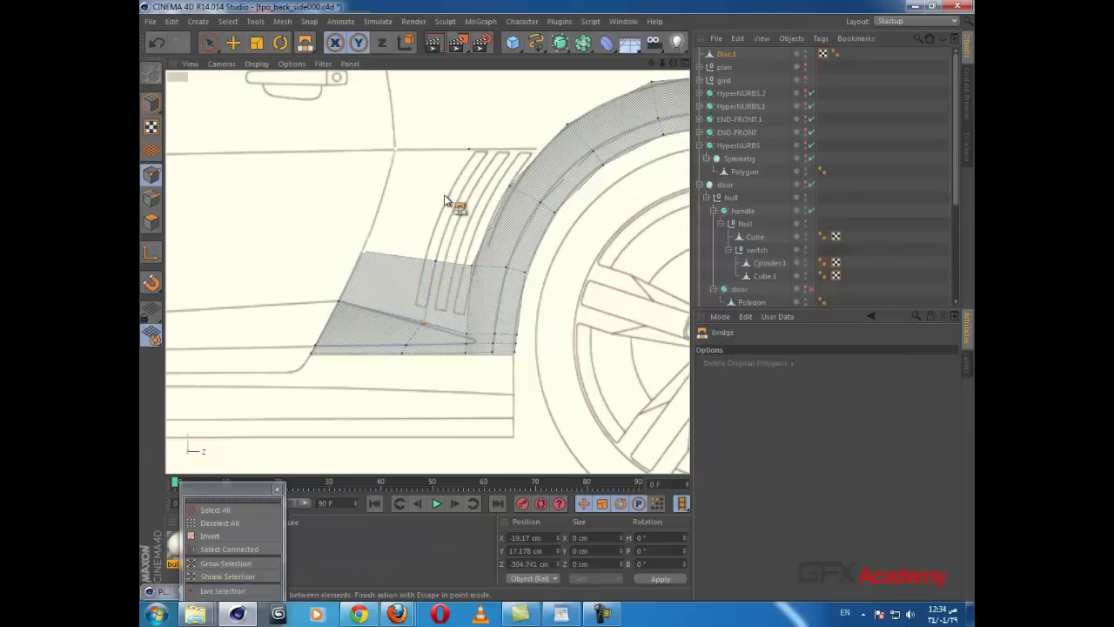
{"action": "left_click_drag", "start_coordinate": [447, 211], "coordinate": [436, 260]}
{"action": "key", "text": "space"}
{"action": "key", "text": "space"}
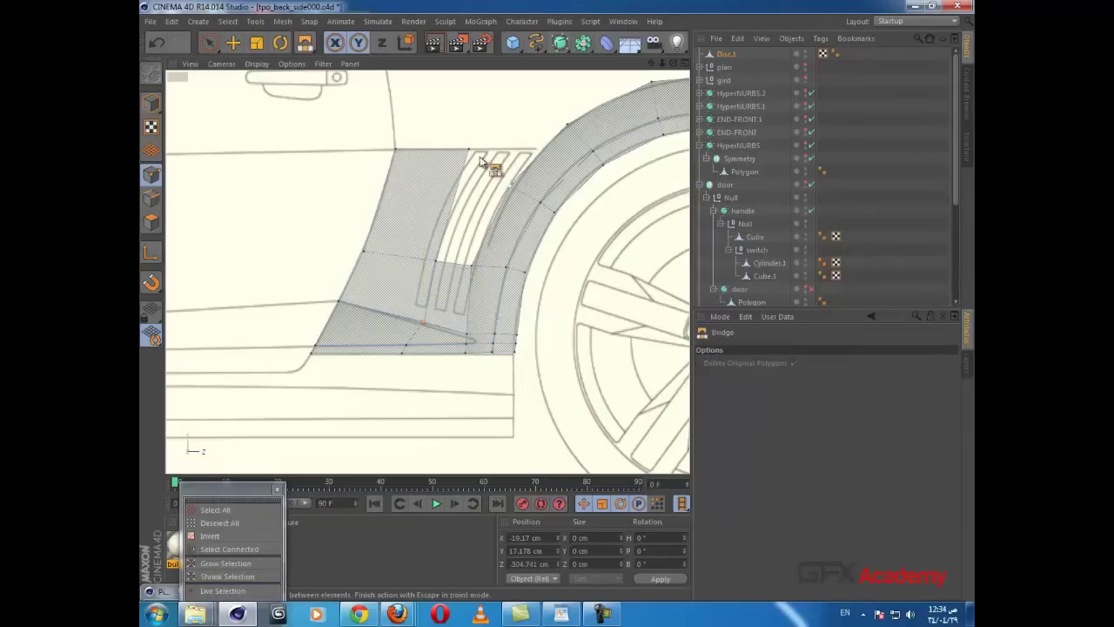
Step: Move the wheel arch's outer point onto the end of the body line above the vents, at about Y 189.7 cm
{"action": "left_click", "coordinate": [233, 43]}
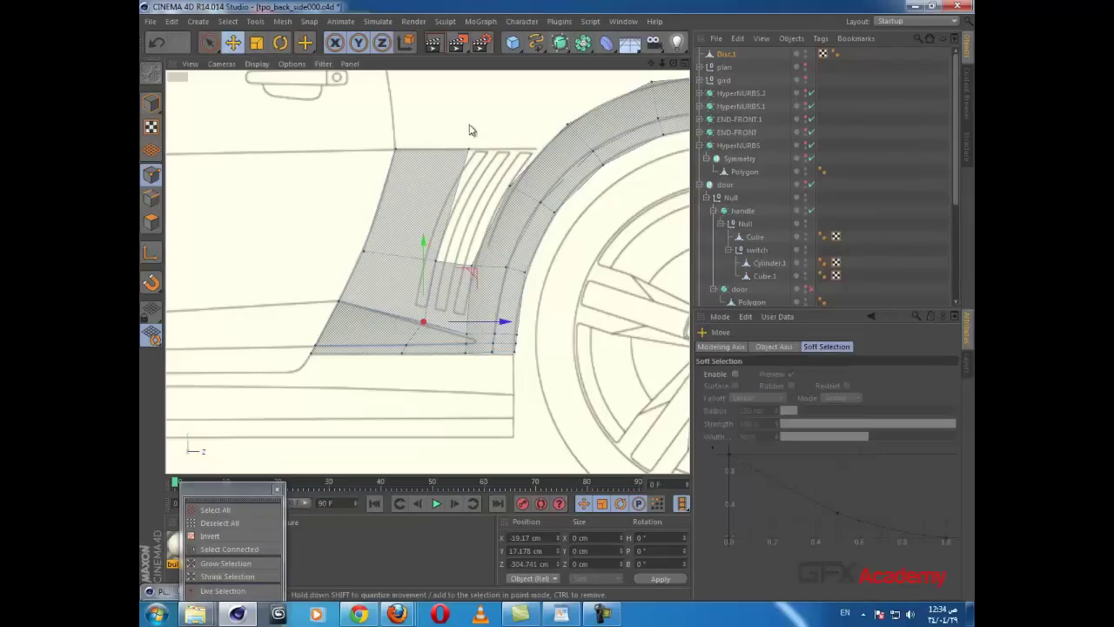
{"action": "left_click", "coordinate": [567, 125]}
{"action": "left_click_drag", "start_coordinate": [621, 84], "coordinate": [593, 111]}
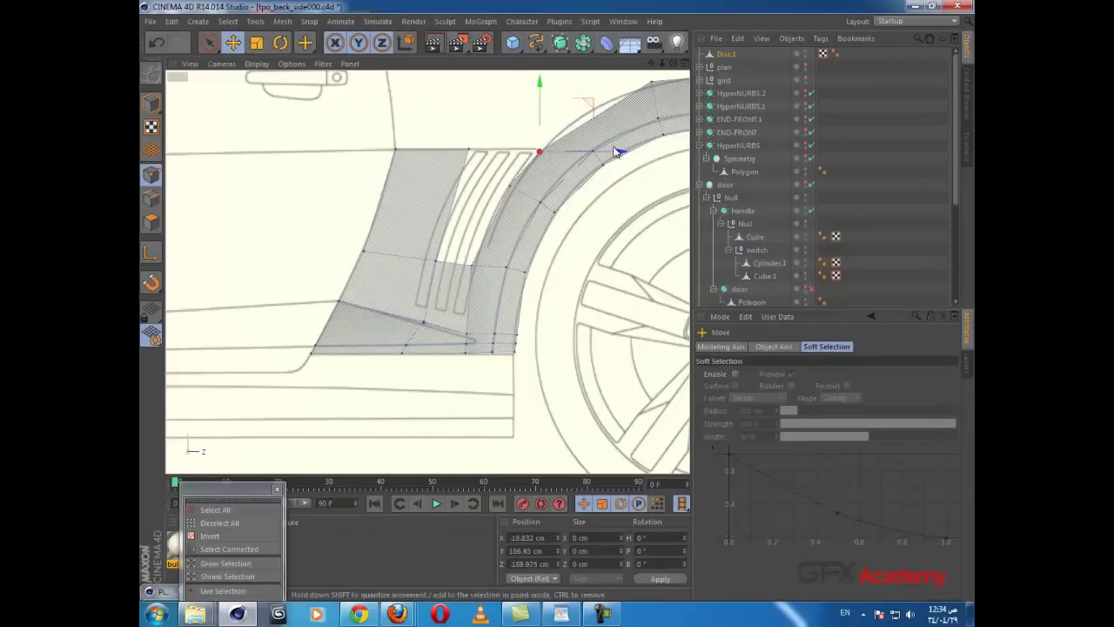
{"action": "mouse_move", "coordinate": [593, 108]}
{"action": "left_mouse_down"}
{"action": "mouse_move", "coordinate": [602, 96]}
{"action": "mouse_move", "coordinate": [589, 103]}
{"action": "left_mouse_up"}
{"action": "scroll", "coordinate": [597, 115], "scroll_direction": "up", "scroll_amount": 2}
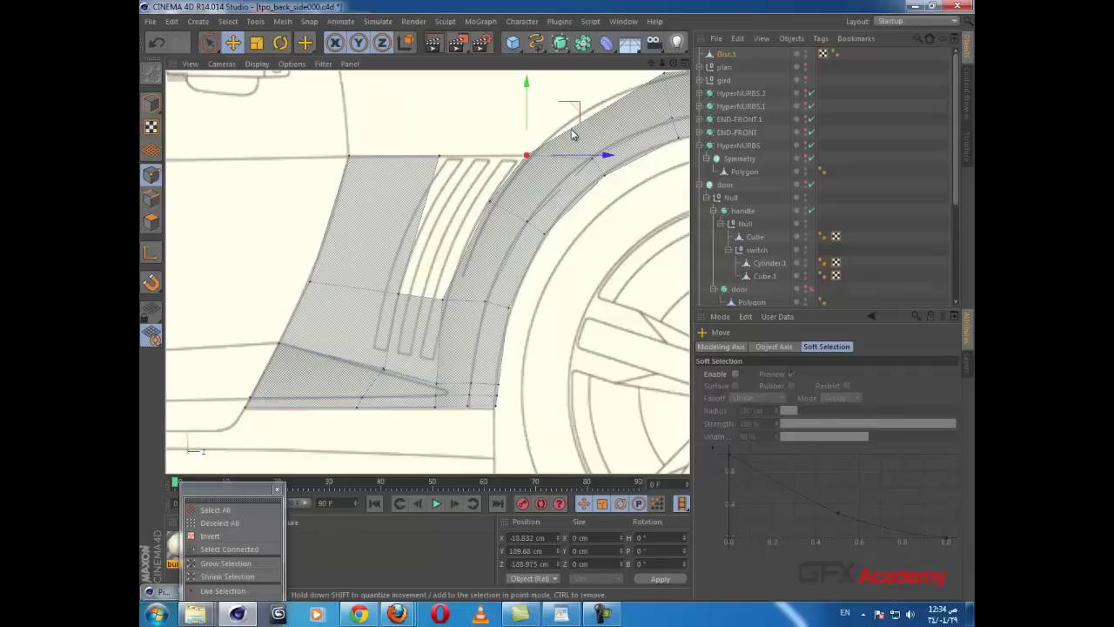
Step: Bridge the remaining vent gap to the wheel arch and loop-cut the upper panel horizontally level with the arch's side point
{"action": "key", "text": "b"}
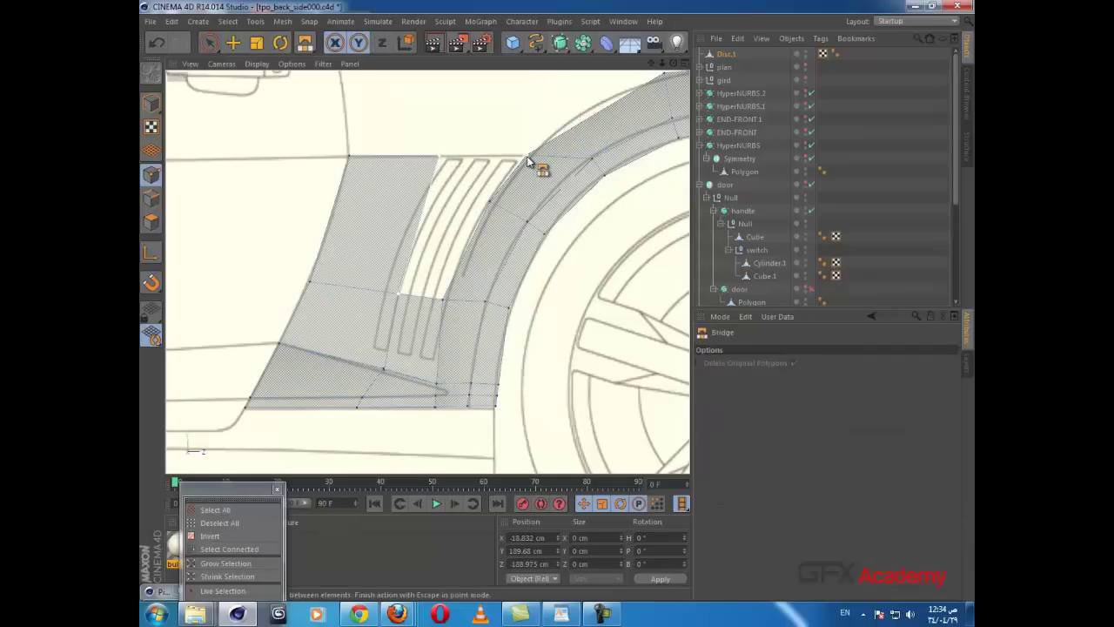
{"action": "left_click_drag", "start_coordinate": [525, 157], "coordinate": [454, 287]}
{"action": "scroll", "coordinate": [489, 235], "scroll_direction": "up", "scroll_amount": 1}
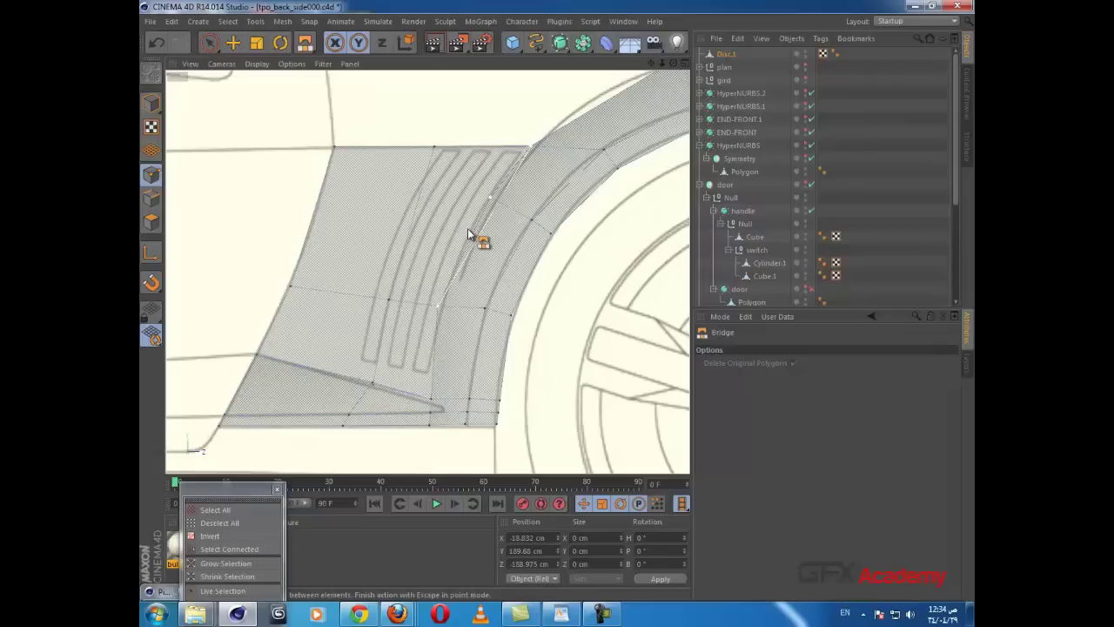
{"action": "key", "text": "k"}
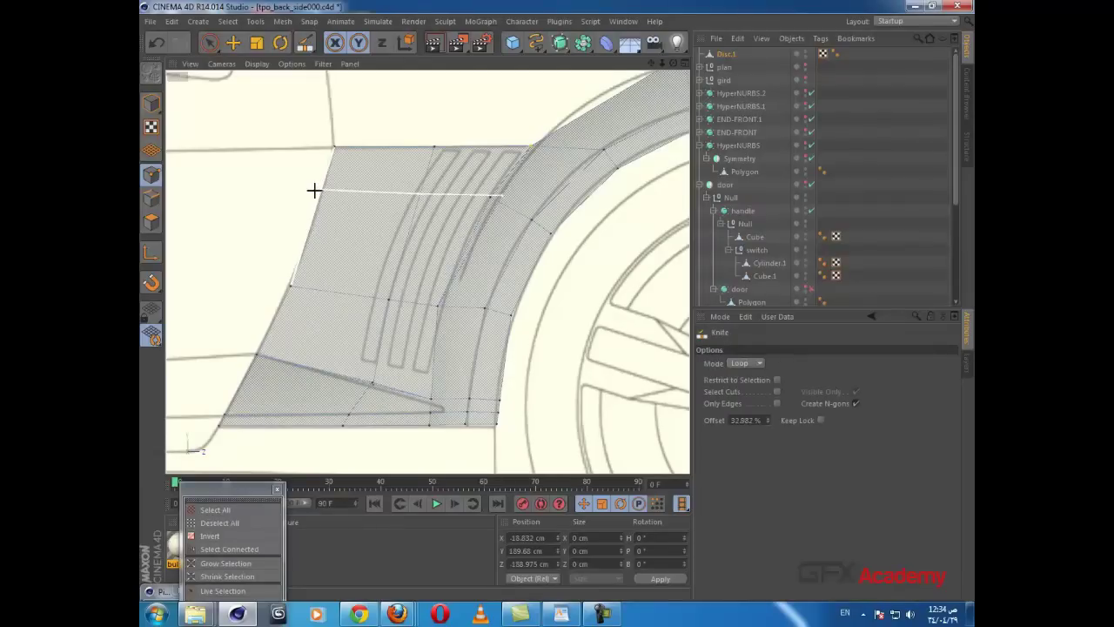
{"action": "left_click", "coordinate": [319, 190]}
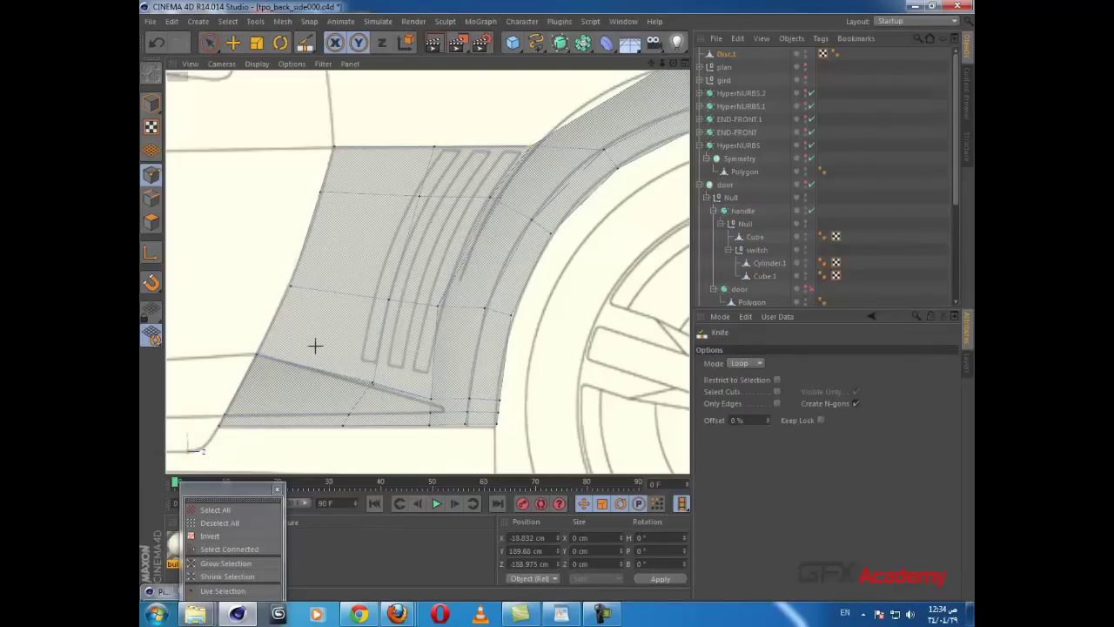
Step: Activate the Weld tool and detach the recent-tools list as a floating palette over the timeline
{"action": "right_click", "coordinate": [244, 294]}
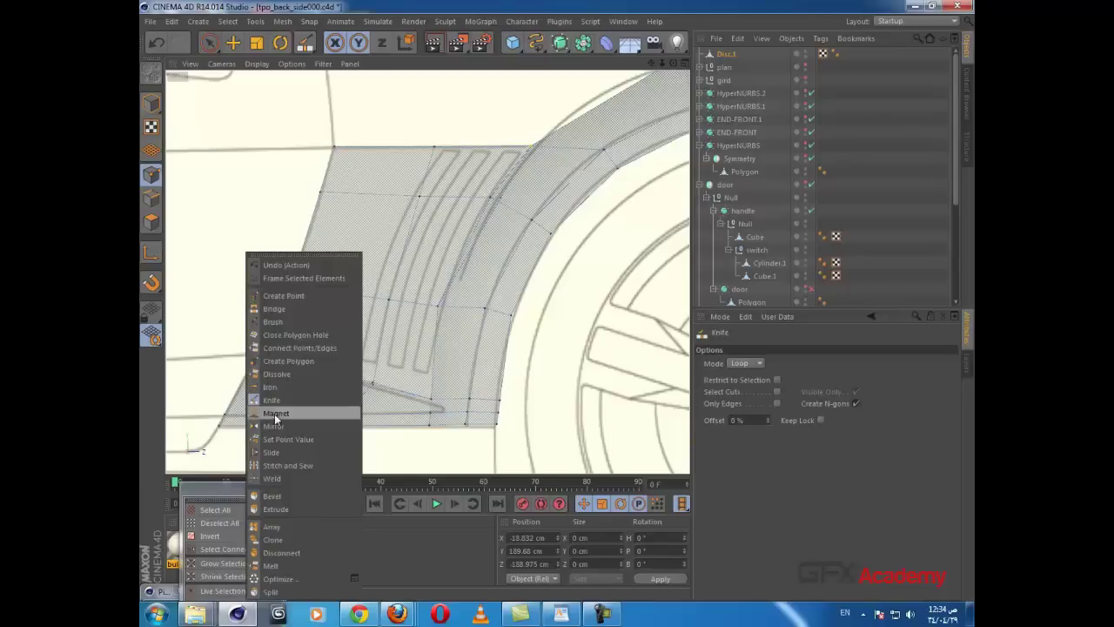
{"action": "left_click", "coordinate": [275, 478]}
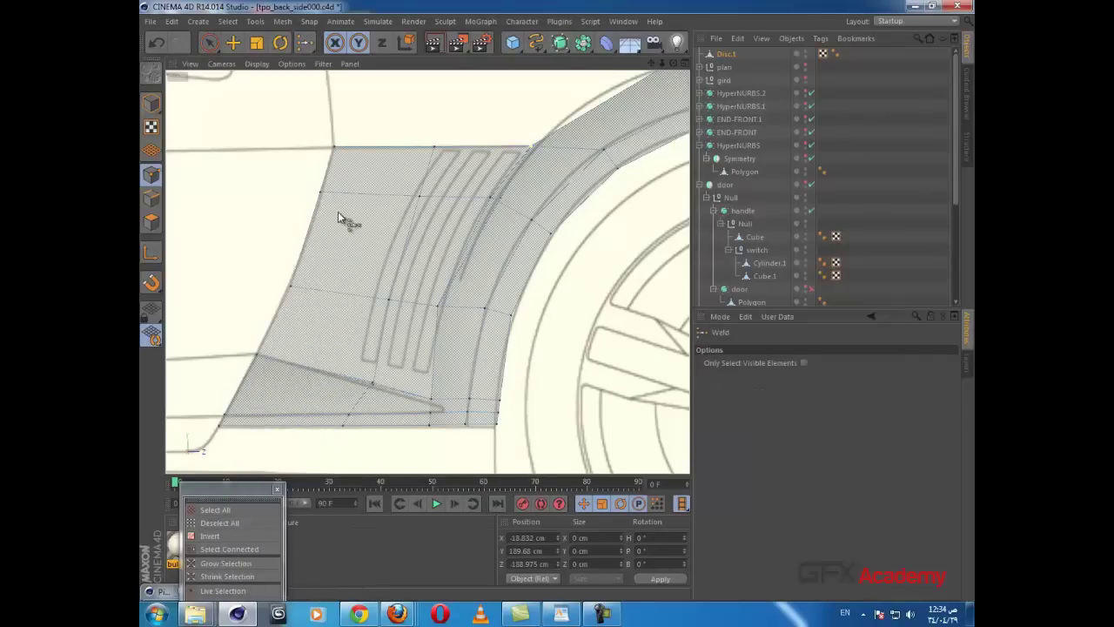
{"action": "left_click", "coordinate": [305, 43]}
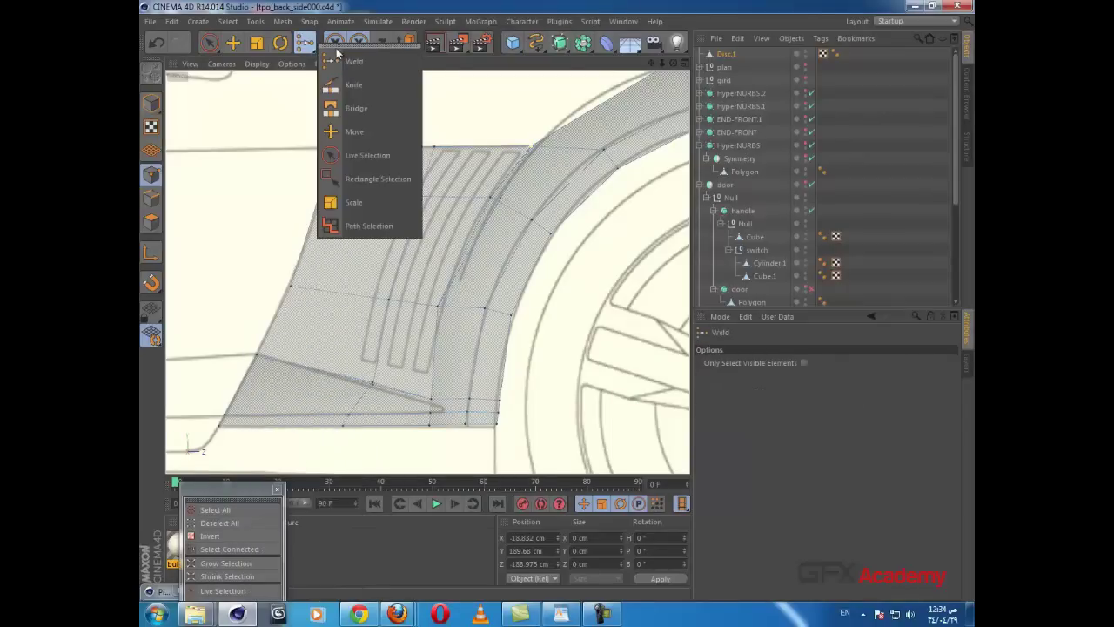
{"action": "left_click_drag", "start_coordinate": [337, 50], "coordinate": [331, 457]}
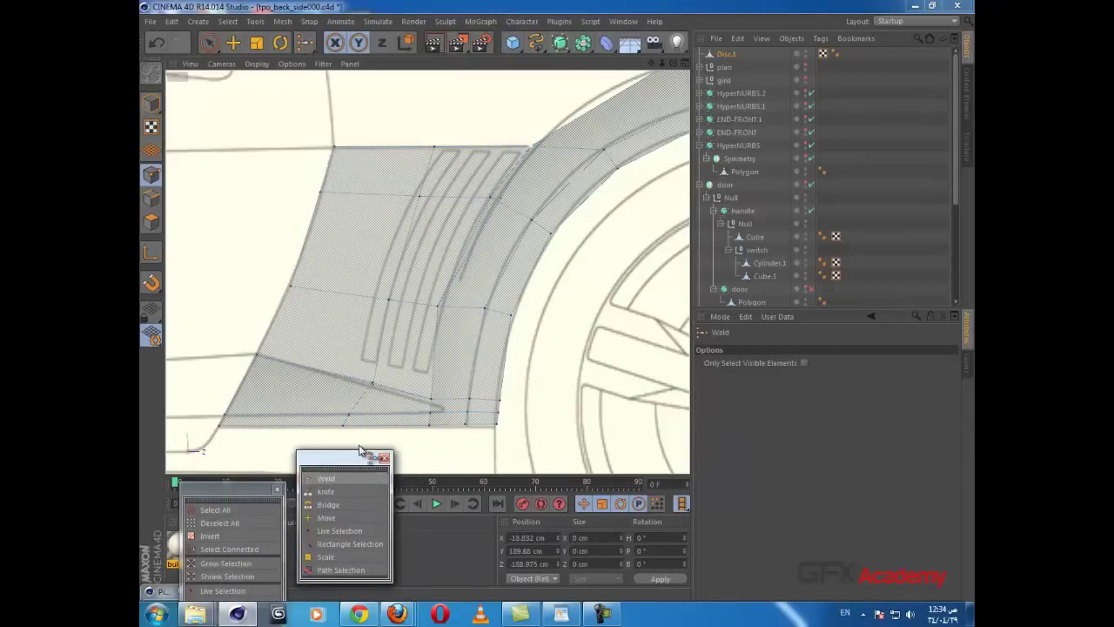
Step: Select an outer-edge point of the wheel arch in the top view with Live Selection and shift it slightly inward along X
{"action": "scroll", "coordinate": [375, 390], "scroll_direction": "up", "scroll_amount": 3}
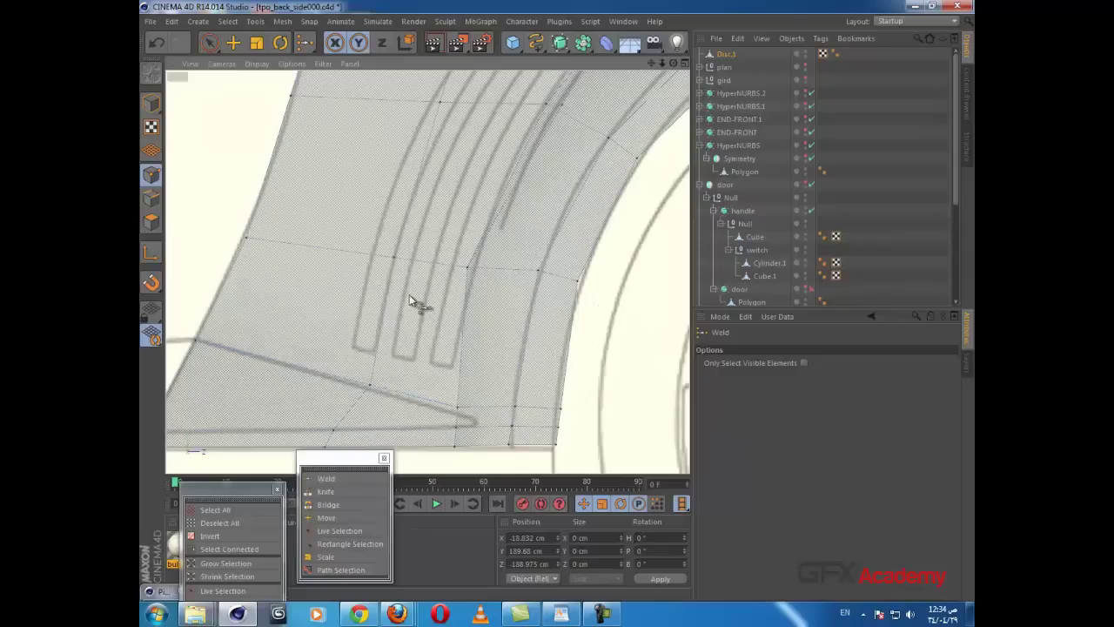
{"action": "scroll", "coordinate": [544, 236], "scroll_direction": "up", "scroll_amount": 1}
{"action": "scroll", "coordinate": [544, 235], "scroll_direction": "down", "scroll_amount": 2}
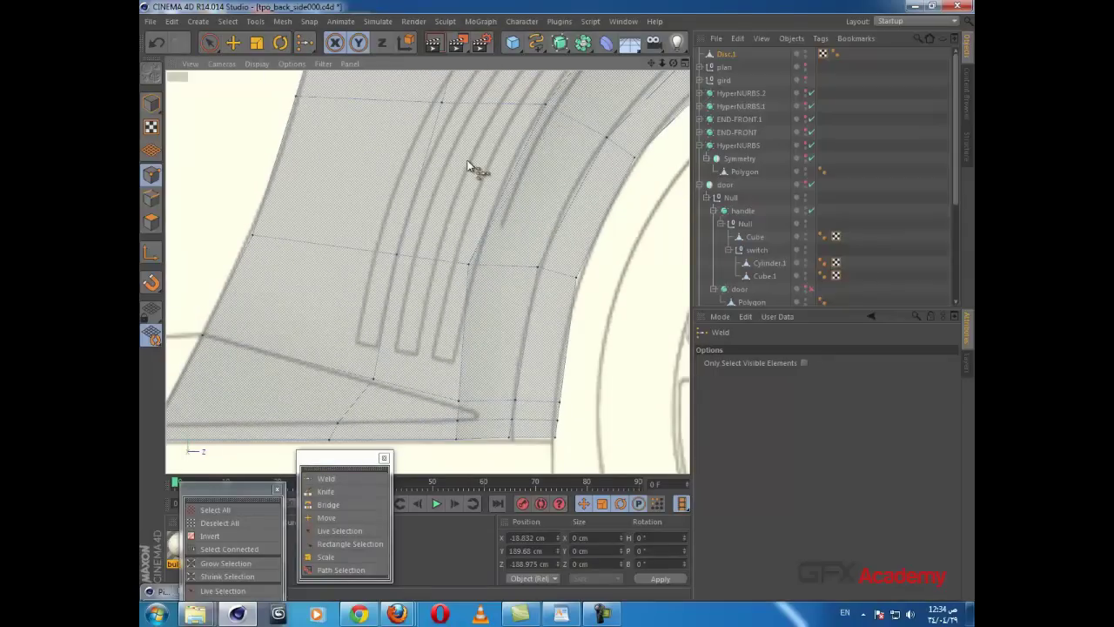
{"action": "scroll", "coordinate": [468, 326], "scroll_direction": "down", "scroll_amount": 5}
{"action": "middle_click", "coordinate": [557, 293]}
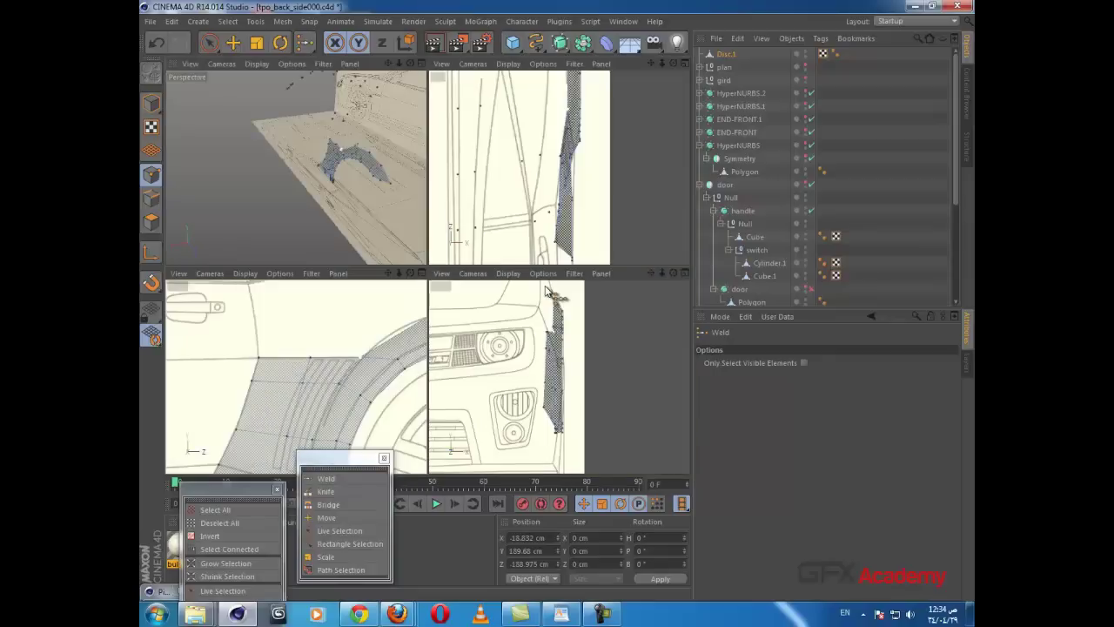
{"action": "scroll", "coordinate": [562, 206], "scroll_direction": "up", "scroll_amount": 1}
{"action": "middle_click_drag", "start_coordinate": [588, 165], "coordinate": [559, 265], "text": "alt"}
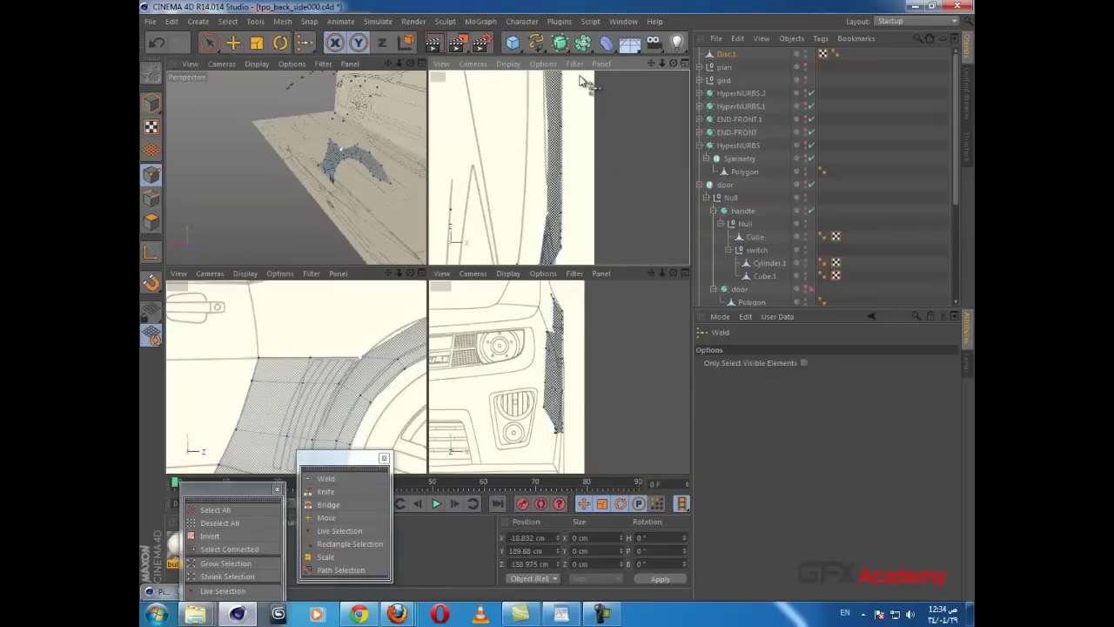
{"action": "middle_click_drag", "start_coordinate": [581, 77], "coordinate": [593, 165], "text": "alt"}
{"action": "left_click", "coordinate": [209, 42]}
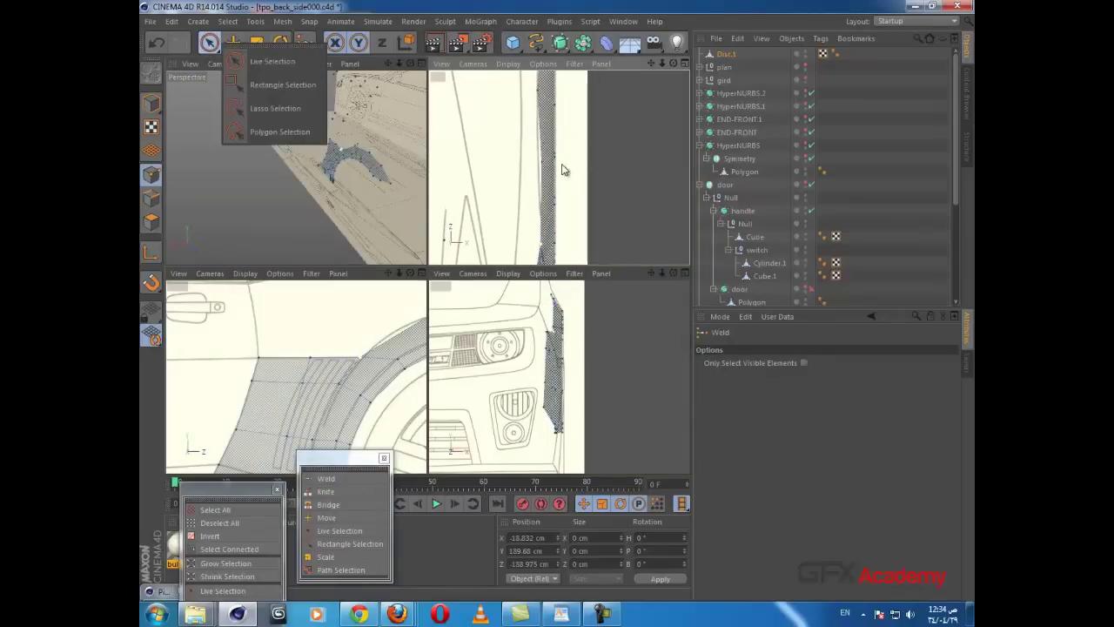
{"action": "left_click", "coordinate": [564, 175]}
{"action": "left_click", "coordinate": [210, 43]}
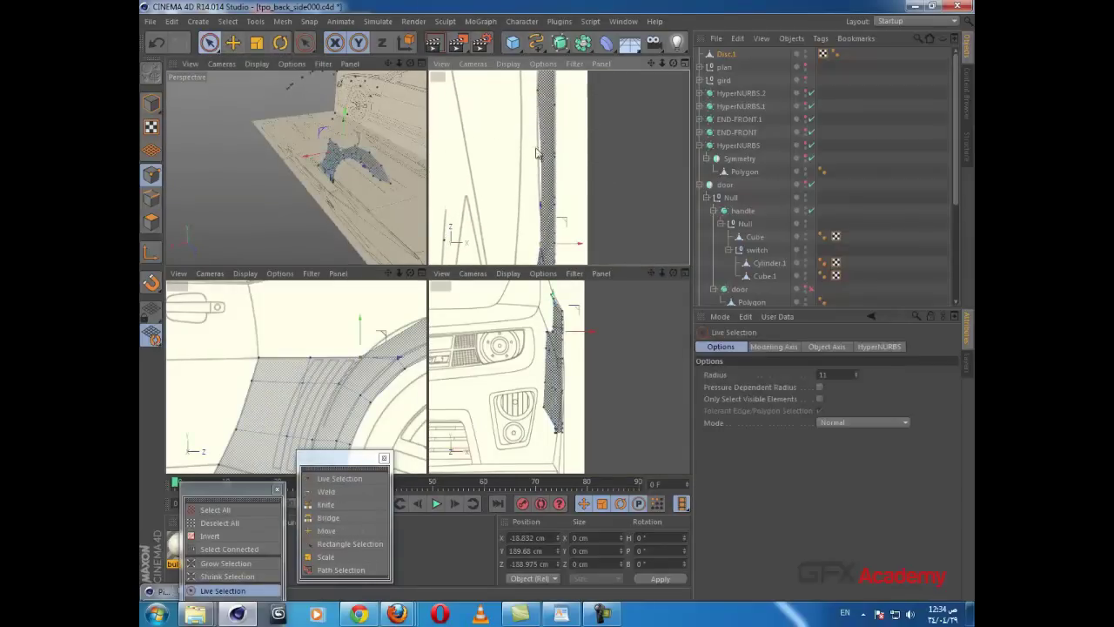
{"action": "left_click", "coordinate": [544, 166]}
{"action": "left_click_drag", "start_coordinate": [576, 164], "coordinate": [571, 166]}
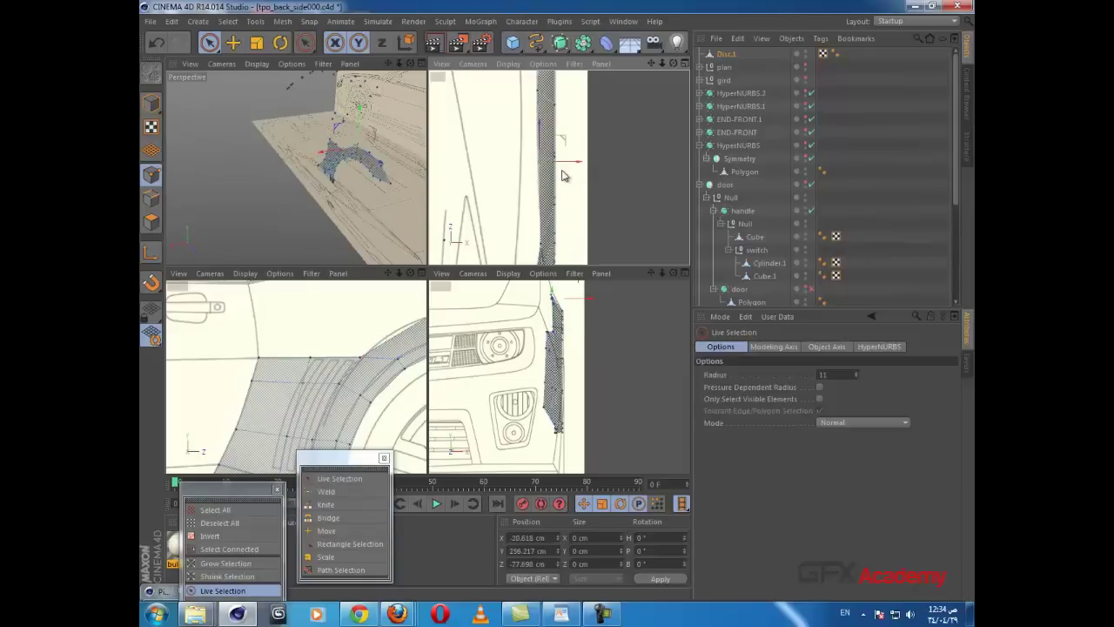
Step: In the side view, lower the arch's outer-edge point to about Y 250.4 cm and move the inner-edge point to Y 182.1, Z -116.8 cm
{"action": "scroll", "coordinate": [562, 172], "scroll_direction": "down", "scroll_amount": 1}
{"action": "middle_click", "coordinate": [310, 360]}
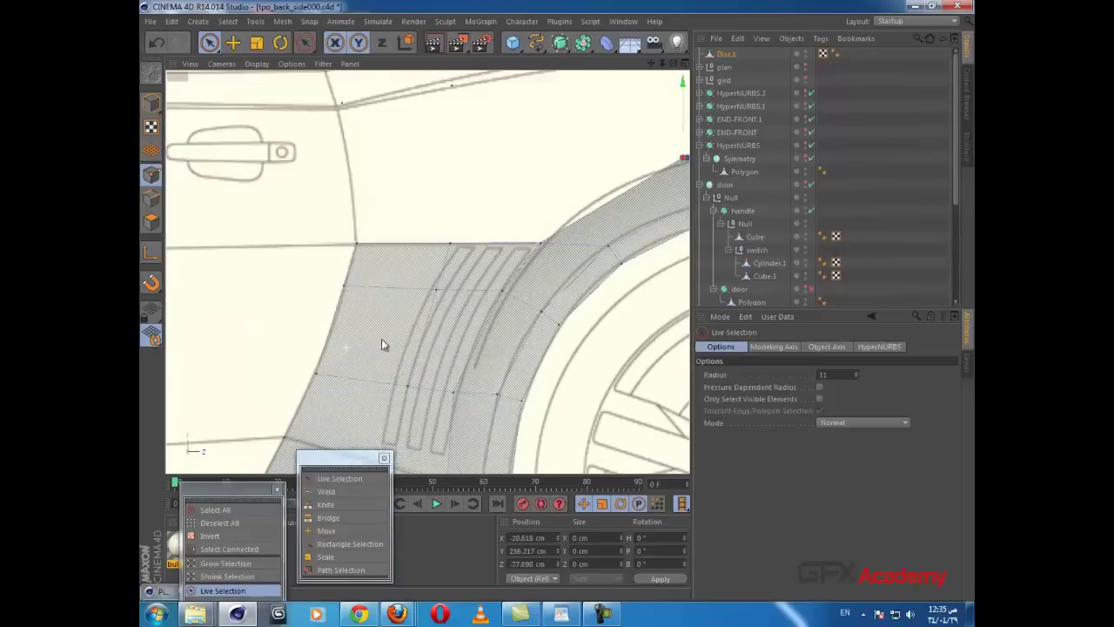
{"action": "middle_click_drag", "start_coordinate": [532, 304], "coordinate": [447, 343], "text": "alt"}
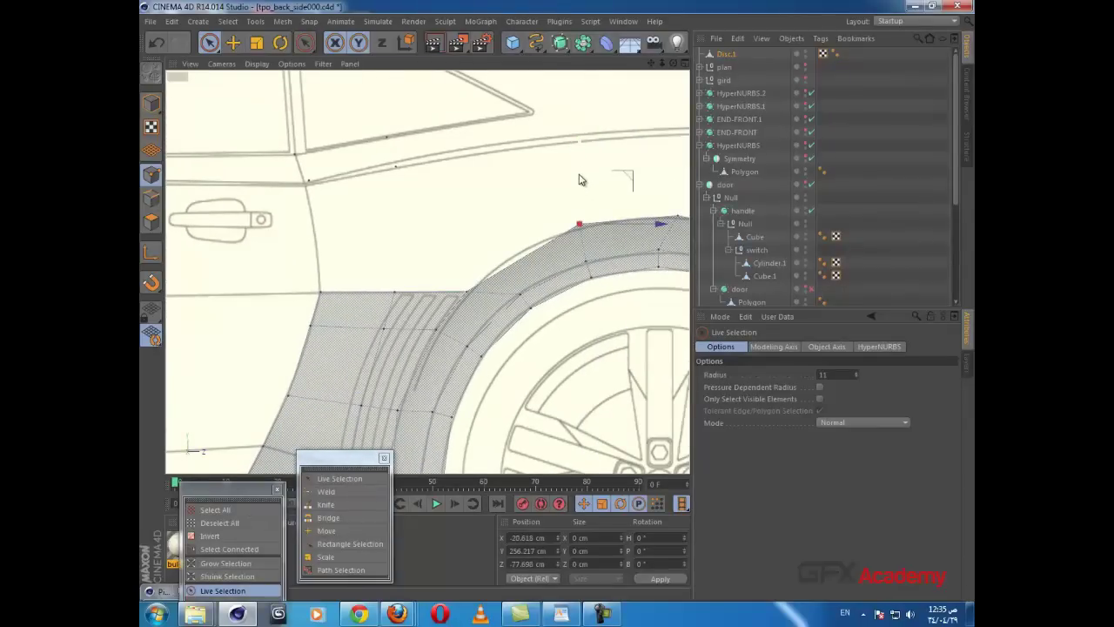
{"action": "left_click_drag", "start_coordinate": [579, 174], "coordinate": [580, 180]}
{"action": "left_click", "coordinate": [529, 310]}
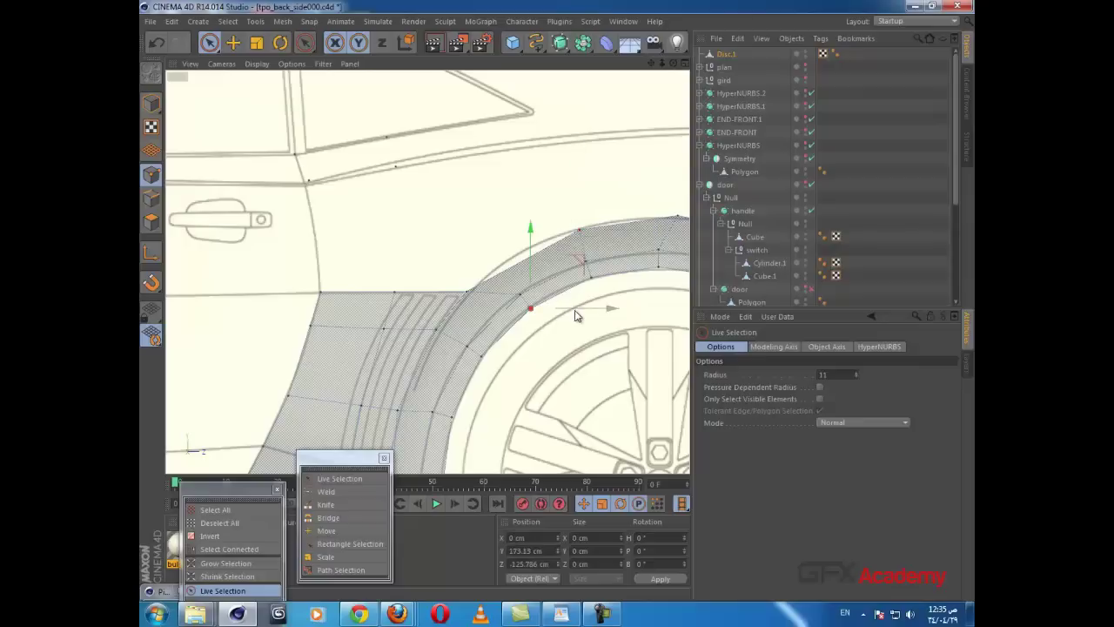
{"action": "left_click_drag", "start_coordinate": [584, 268], "coordinate": [591, 258]}
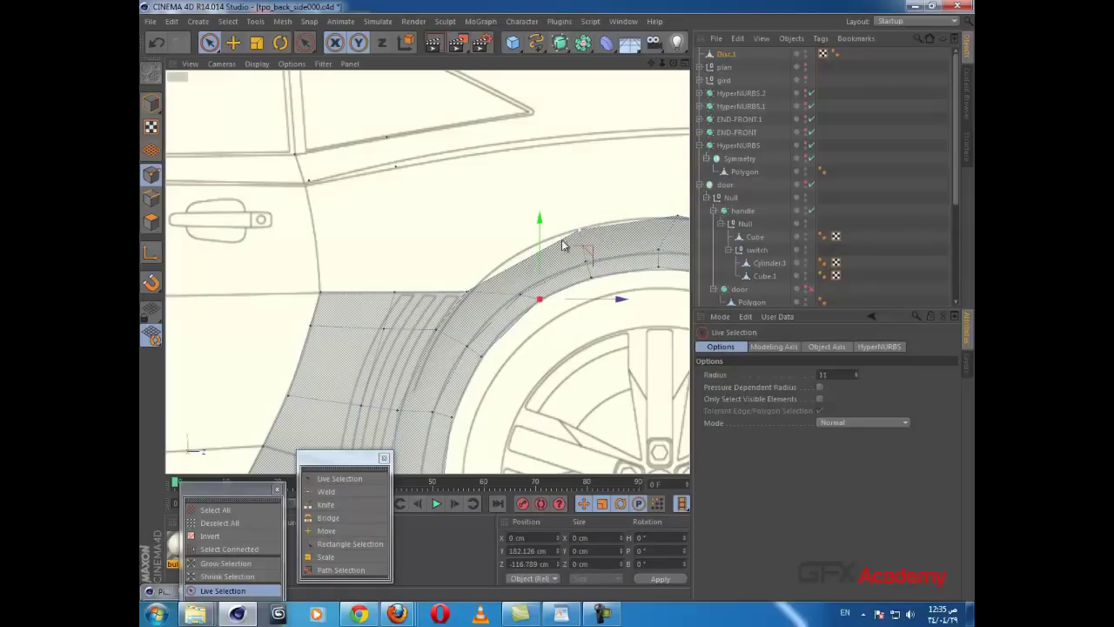
Step: Move the arch's outer-edge point onto the blueprint arch line at about Y 251.7, Z -82.2 cm
{"action": "left_click", "coordinate": [578, 230]}
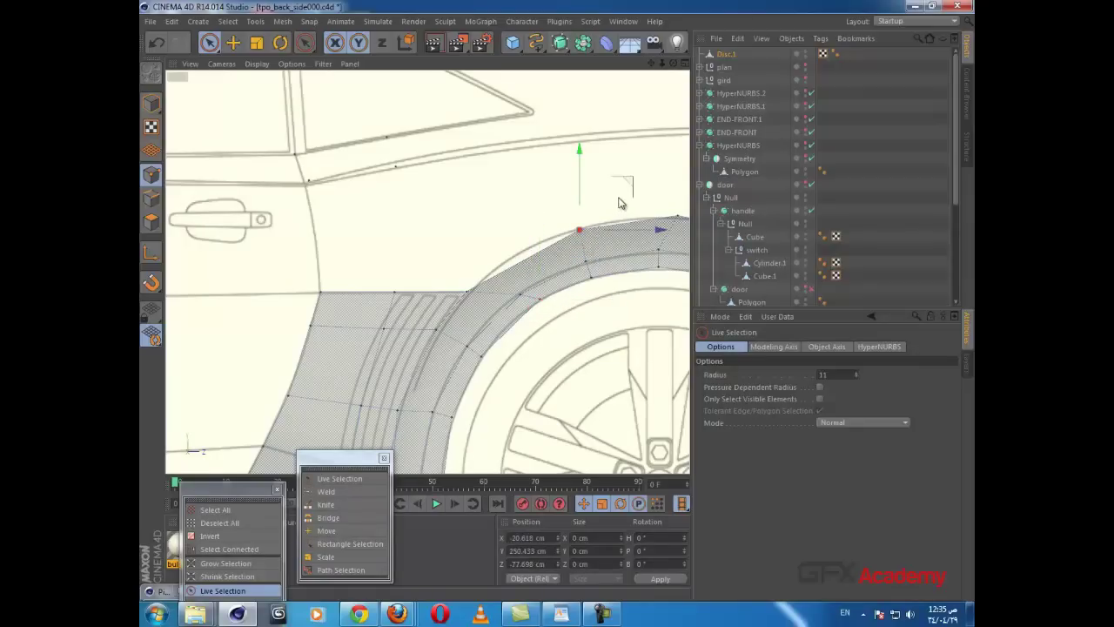
{"action": "left_click", "coordinate": [633, 184]}
{"action": "left_click", "coordinate": [585, 227]}
{"action": "left_click_drag", "start_coordinate": [629, 183], "coordinate": [624, 185]}
Step: Copy the body-line point below the rear window to about Y 330.3, Z -158.3 cm, making a pair at X -49.9 and -100.6 cm
{"action": "scroll", "coordinate": [456, 278], "scroll_direction": "down", "scroll_amount": 3}
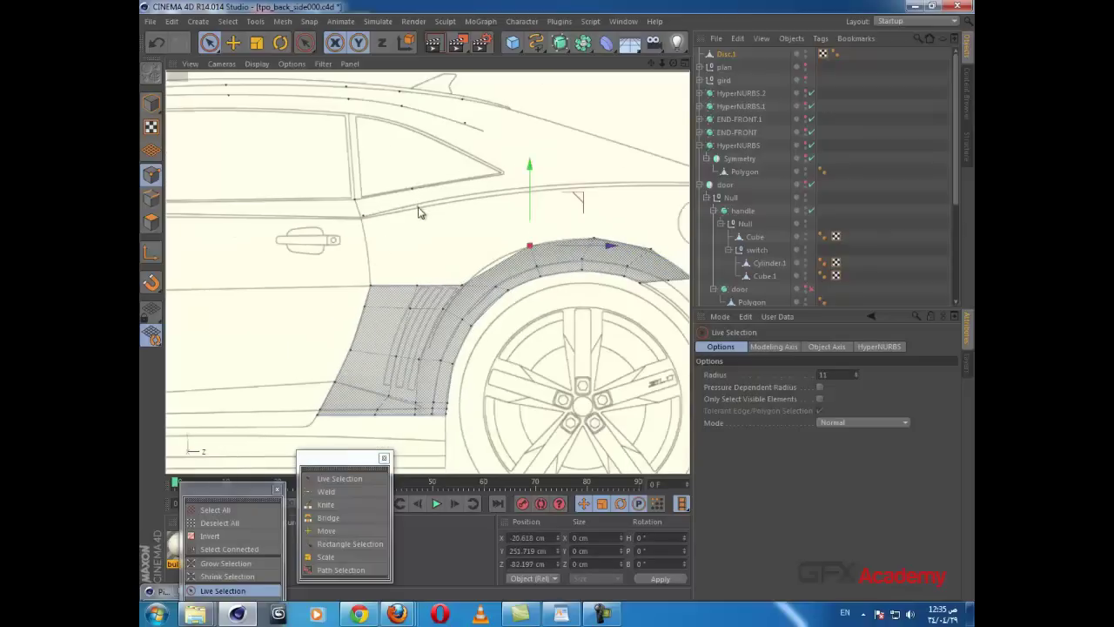
{"action": "left_click", "coordinate": [418, 209]}
{"action": "scroll", "coordinate": [496, 220], "scroll_direction": "down", "scroll_amount": 2}
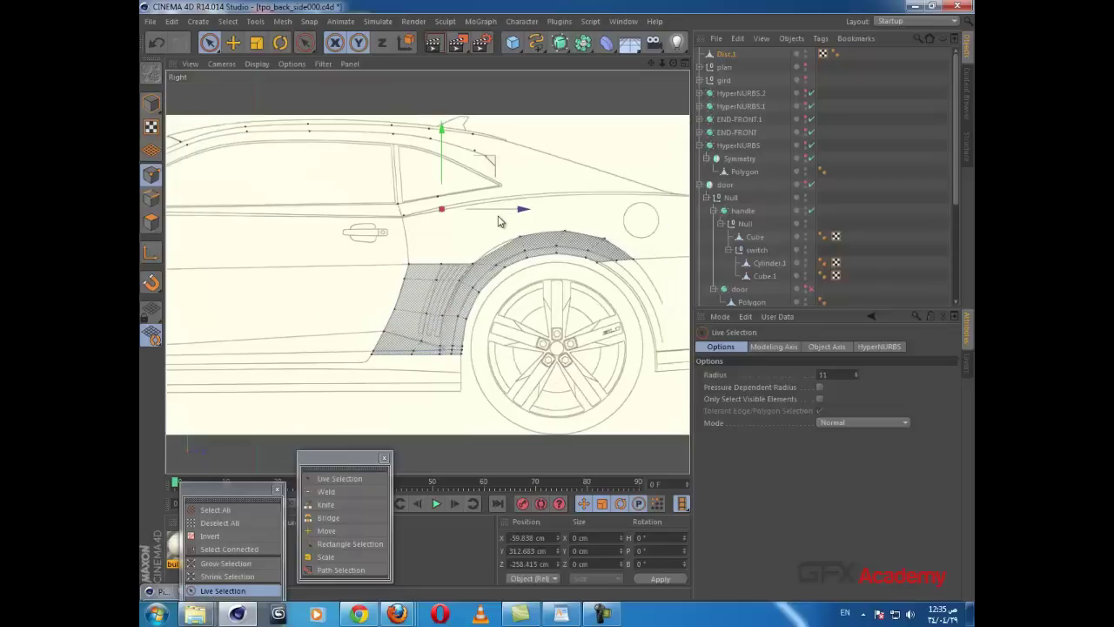
{"action": "left_click_drag", "start_coordinate": [485, 210], "coordinate": [529, 208], "text": "ctrl"}
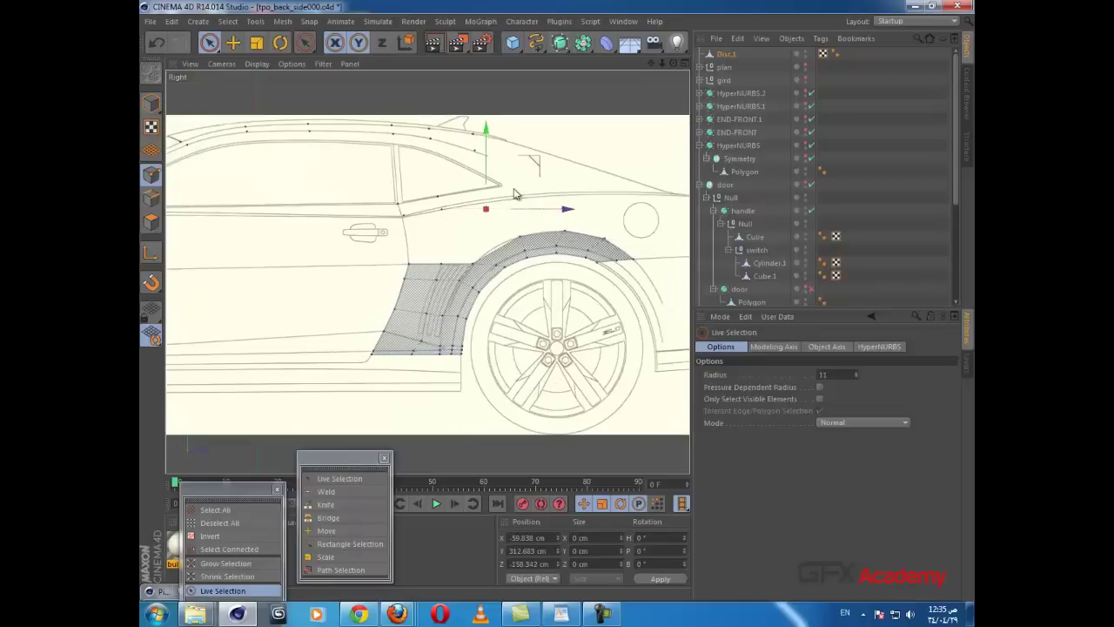
{"action": "left_click_drag", "start_coordinate": [487, 167], "coordinate": [487, 159]}
{"action": "middle_click", "coordinate": [488, 164]}
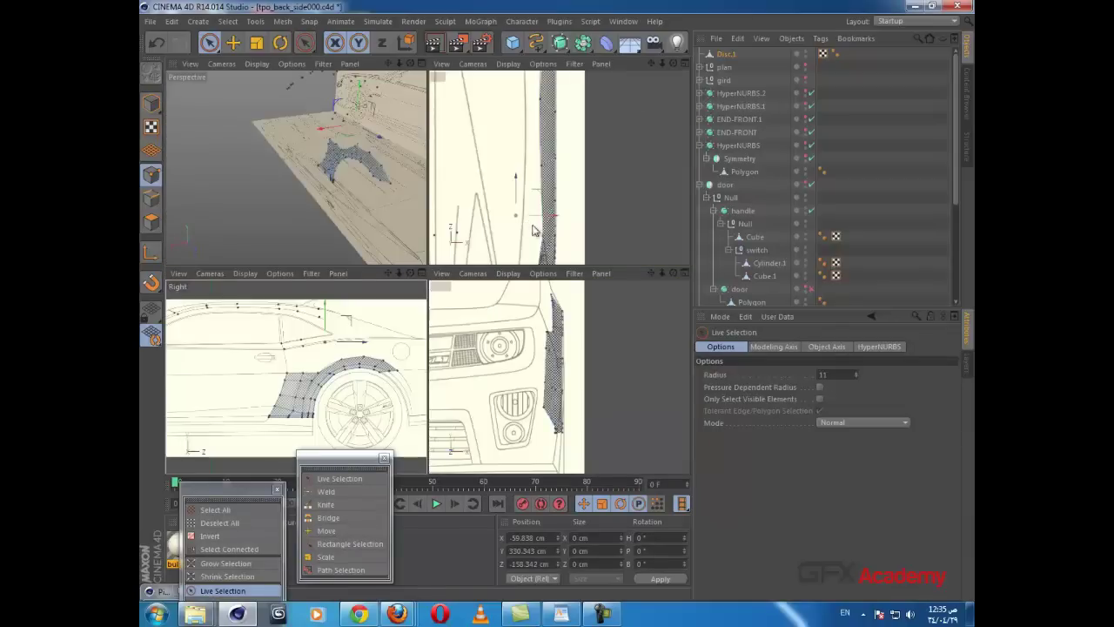
{"action": "left_click_drag", "start_coordinate": [545, 228], "coordinate": [516, 223]}
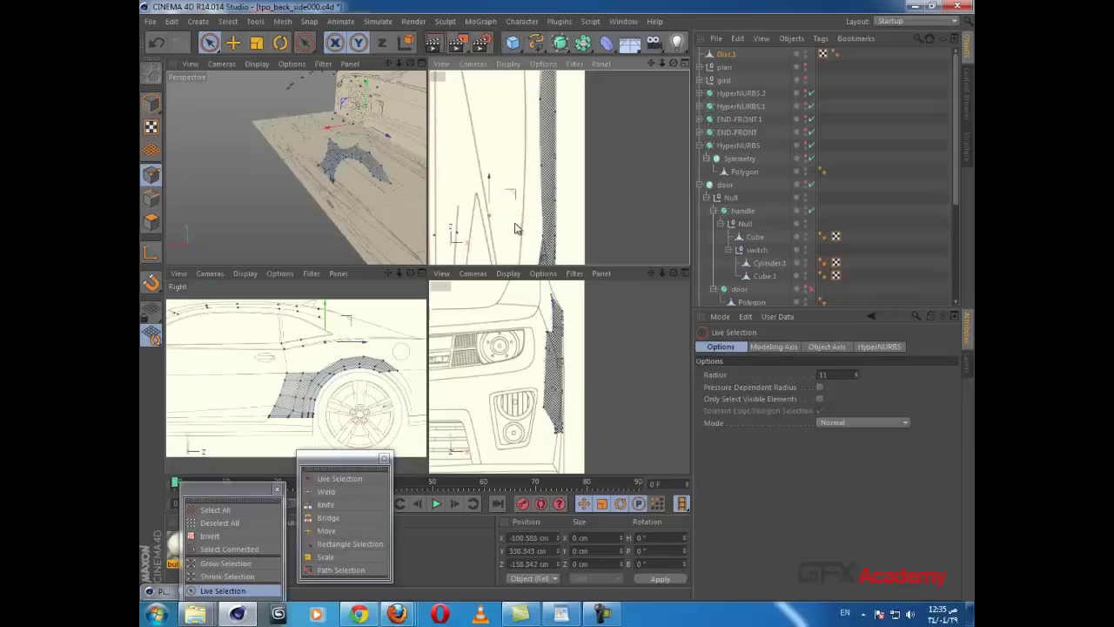
Step: Copy the point pair rearward to about Z -51 cm and raise the copy to about Y 351.3 cm
{"action": "middle_click_drag", "start_coordinate": [532, 223], "coordinate": [555, 199], "text": "alt"}
{"action": "left_click", "coordinate": [512, 191]}
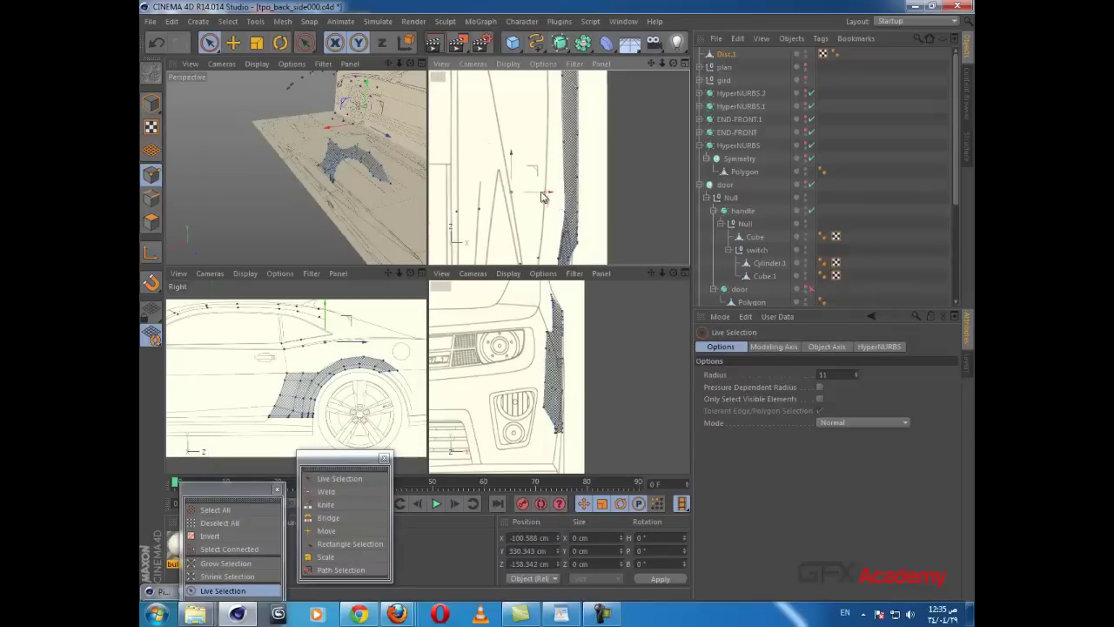
{"action": "left_click", "coordinate": [546, 191], "text": "shift"}
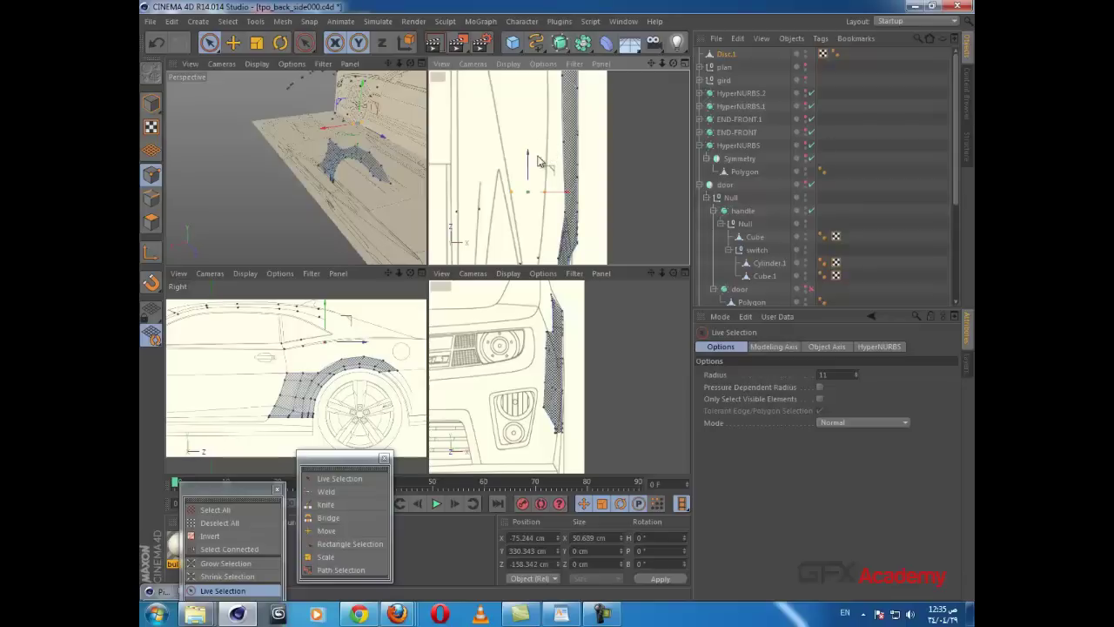
{"action": "left_click_drag", "start_coordinate": [526, 166], "coordinate": [488, 139]}
{"action": "left_click_drag", "start_coordinate": [353, 312], "coordinate": [355, 305]}
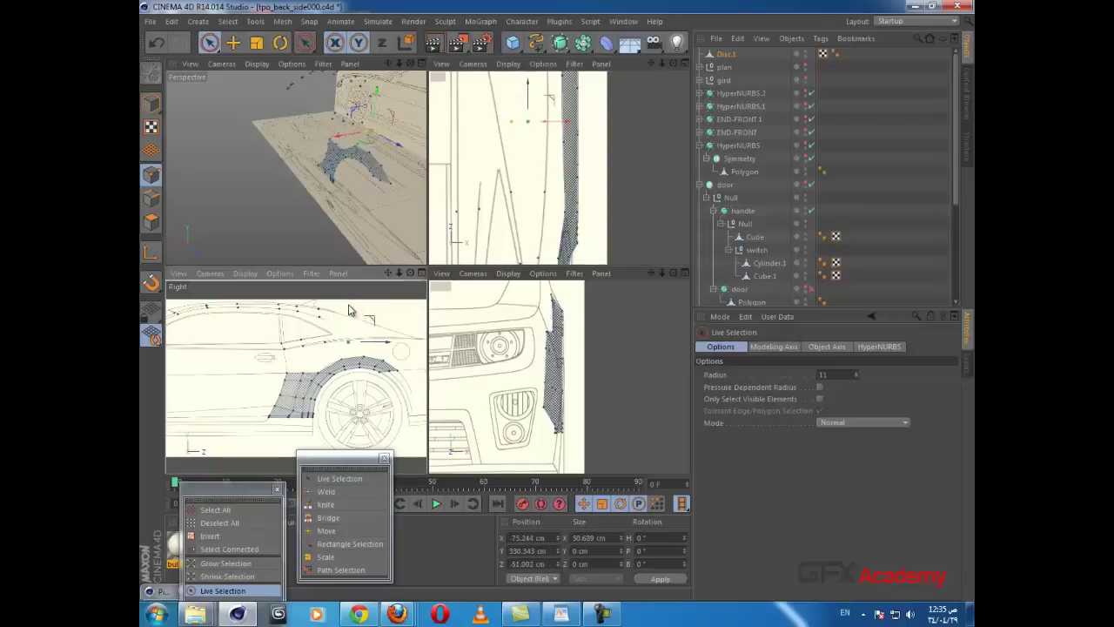
{"action": "scroll", "coordinate": [362, 324], "scroll_direction": "up", "scroll_amount": 3}
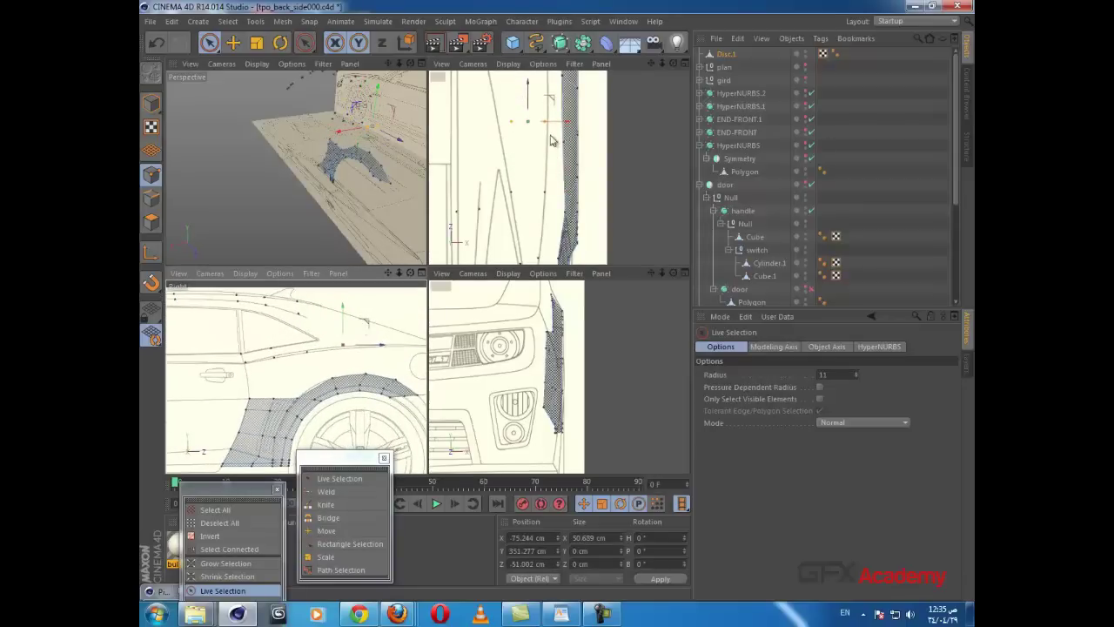
Step: Using Rectangle Selection, reposition the newest point pair at about Z -74.5 cm, with its outer point at X -46.7 cm
{"action": "scroll", "coordinate": [543, 129], "scroll_direction": "up", "scroll_amount": 2}
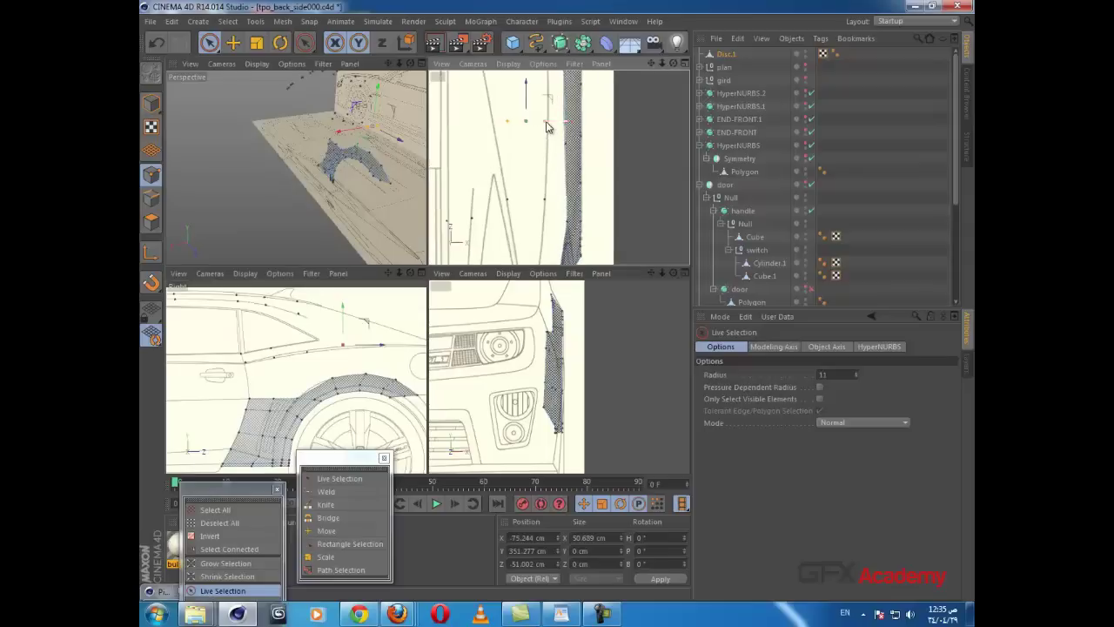
{"action": "left_click", "coordinate": [548, 117]}
{"action": "left_click", "coordinate": [545, 121]}
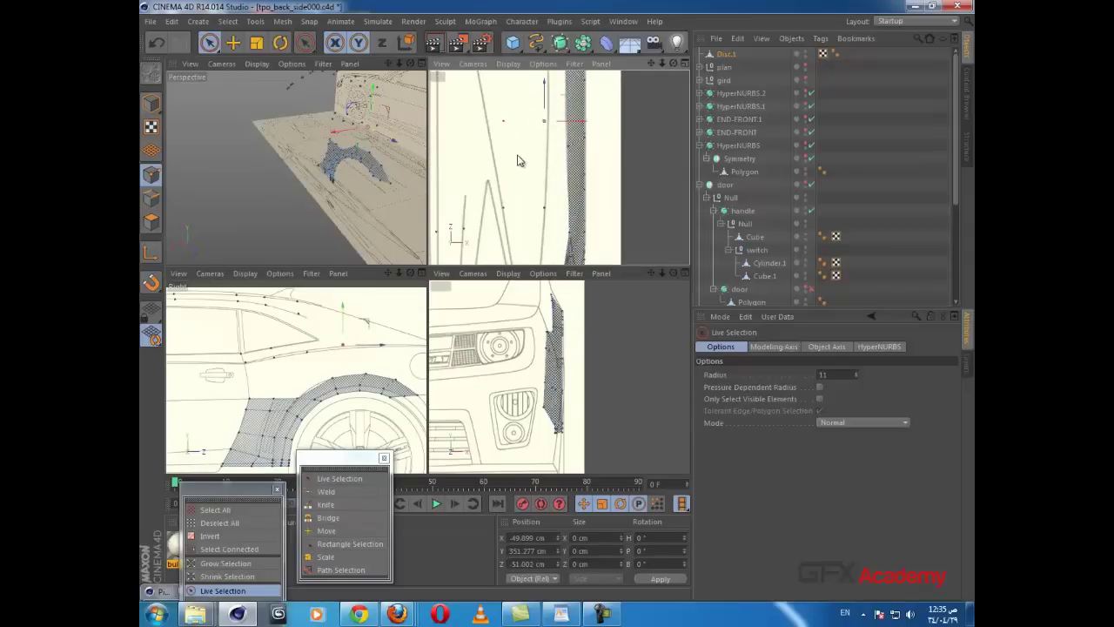
{"action": "left_click", "coordinate": [542, 133]}
{"action": "left_click_drag", "start_coordinate": [210, 42], "coordinate": [248, 83]}
{"action": "left_click_drag", "start_coordinate": [494, 110], "coordinate": [567, 137]}
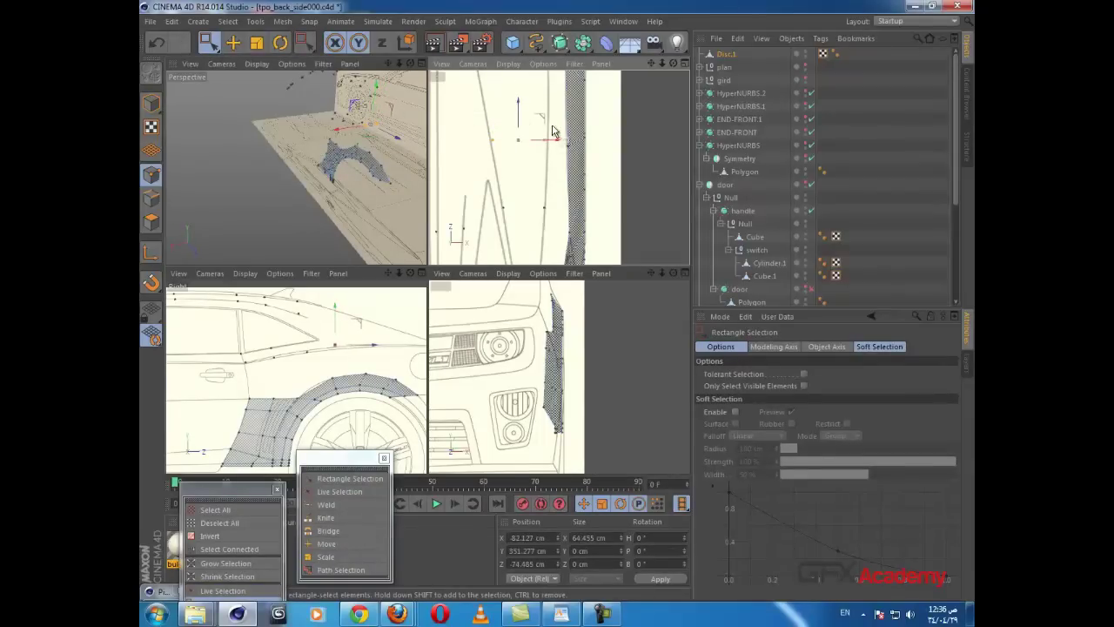
{"action": "mouse_move", "coordinate": [553, 126]}
{"action": "left_mouse_down"}
{"action": "mouse_move", "coordinate": [537, 145]}
{"action": "mouse_move", "coordinate": [564, 142]}
{"action": "left_mouse_up"}
Step: In the side view, lower the pair's outer point to about Y 338.9 cm and adjust the inner point's height near the body line
{"action": "scroll", "coordinate": [368, 299], "scroll_direction": "up", "scroll_amount": 1}
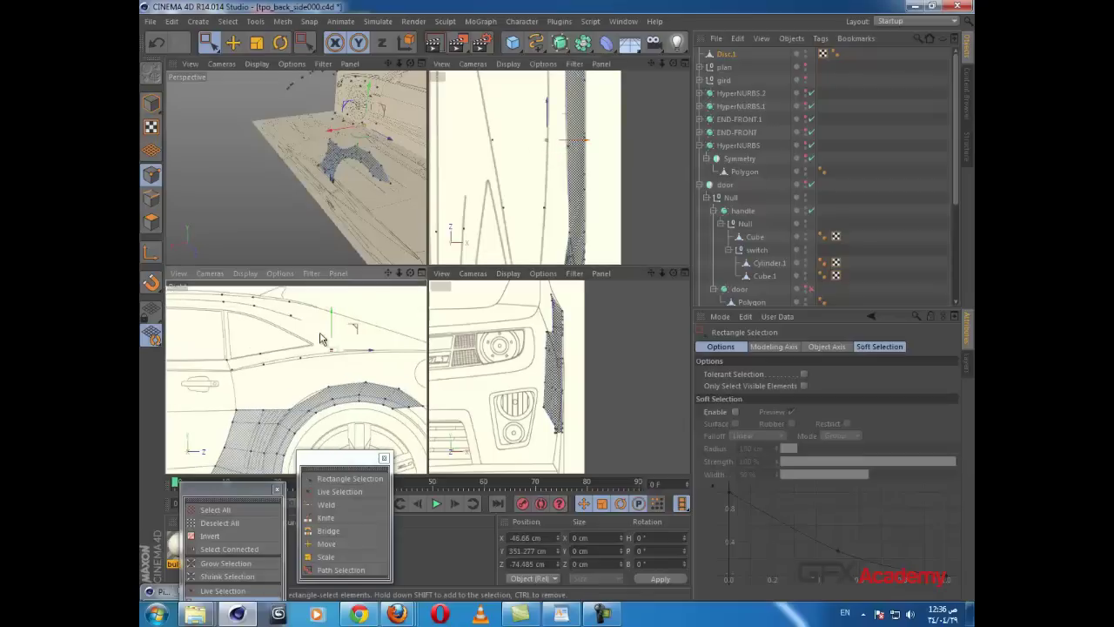
{"action": "left_click_drag", "start_coordinate": [332, 316], "coordinate": [332, 320]}
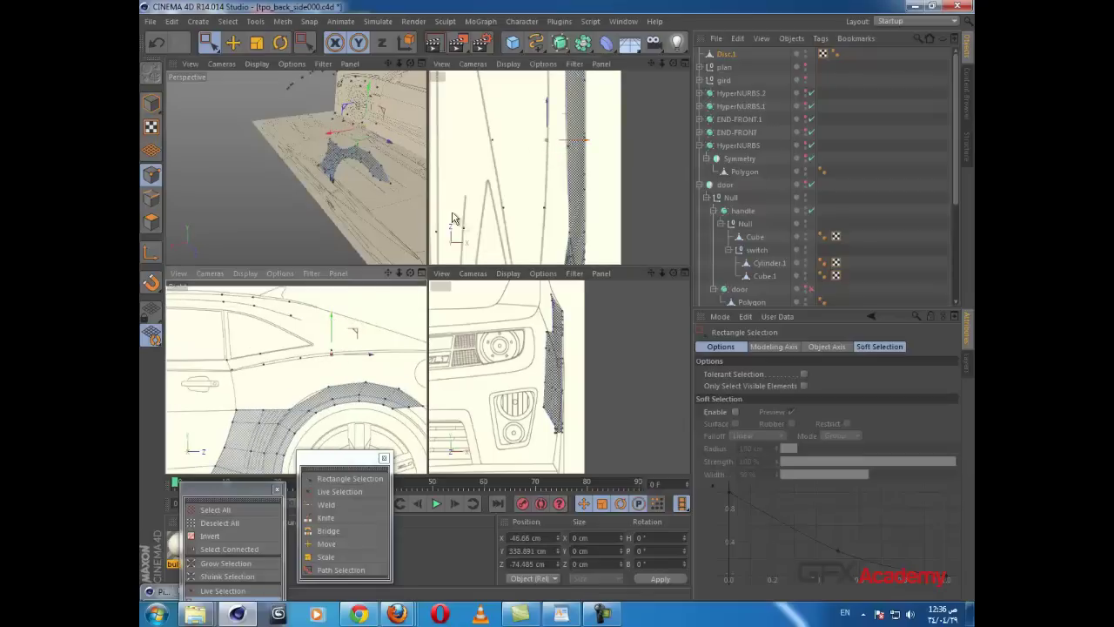
{"action": "left_click_drag", "start_coordinate": [480, 133], "coordinate": [501, 146]}
{"action": "left_click_drag", "start_coordinate": [332, 324], "coordinate": [332, 320]}
Step: Copy the point pair rearward to about Z 22.7 cm and raise the copied pair to about Y 349.4 cm
{"action": "left_click_drag", "start_coordinate": [484, 129], "coordinate": [557, 158]}
{"action": "middle_click_drag", "start_coordinate": [547, 177], "coordinate": [542, 257], "text": "alt"}
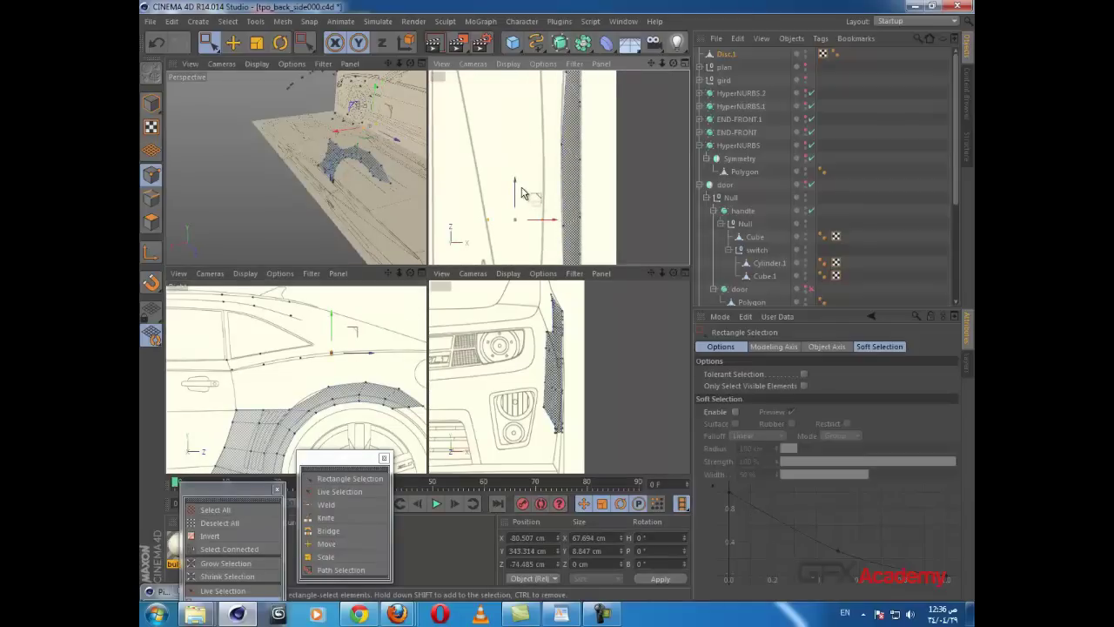
{"action": "left_click_drag", "start_coordinate": [514, 189], "coordinate": [514, 106]}
{"action": "scroll", "coordinate": [602, 354], "scroll_direction": "down", "scroll_amount": 3}
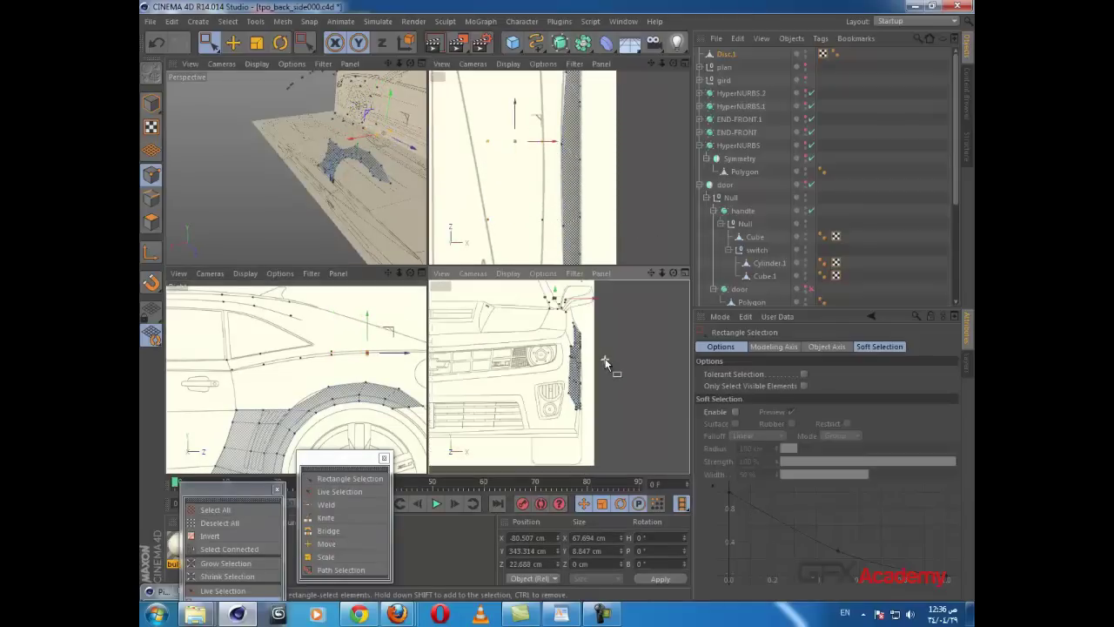
{"action": "middle_click_drag", "start_coordinate": [606, 359], "coordinate": [617, 423], "text": "alt"}
{"action": "scroll", "coordinate": [605, 374], "scroll_direction": "up", "scroll_amount": 4}
{"action": "scroll", "coordinate": [602, 386], "scroll_direction": "up", "scroll_amount": 1}
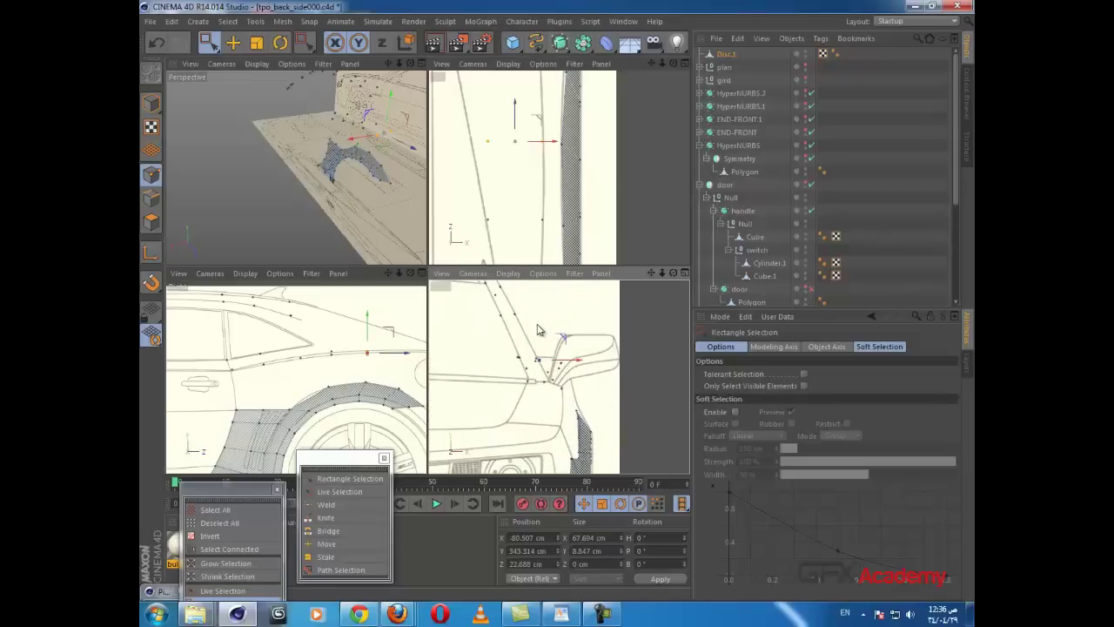
{"action": "left_click_drag", "start_coordinate": [538, 330], "coordinate": [536, 327]}
{"action": "scroll", "coordinate": [572, 381], "scroll_direction": "up", "scroll_amount": 2}
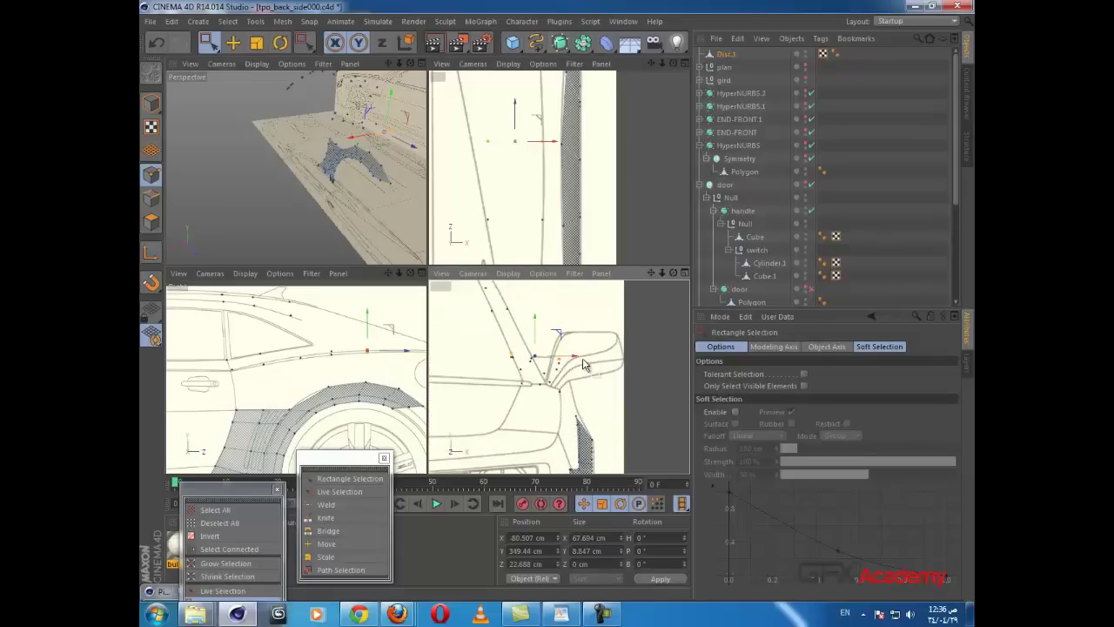
Step: Shift the newest pair's inner point inward to about X -133 cm along the top-view blueprint line
{"action": "left_click_drag", "start_coordinate": [326, 345], "coordinate": [340, 360]}
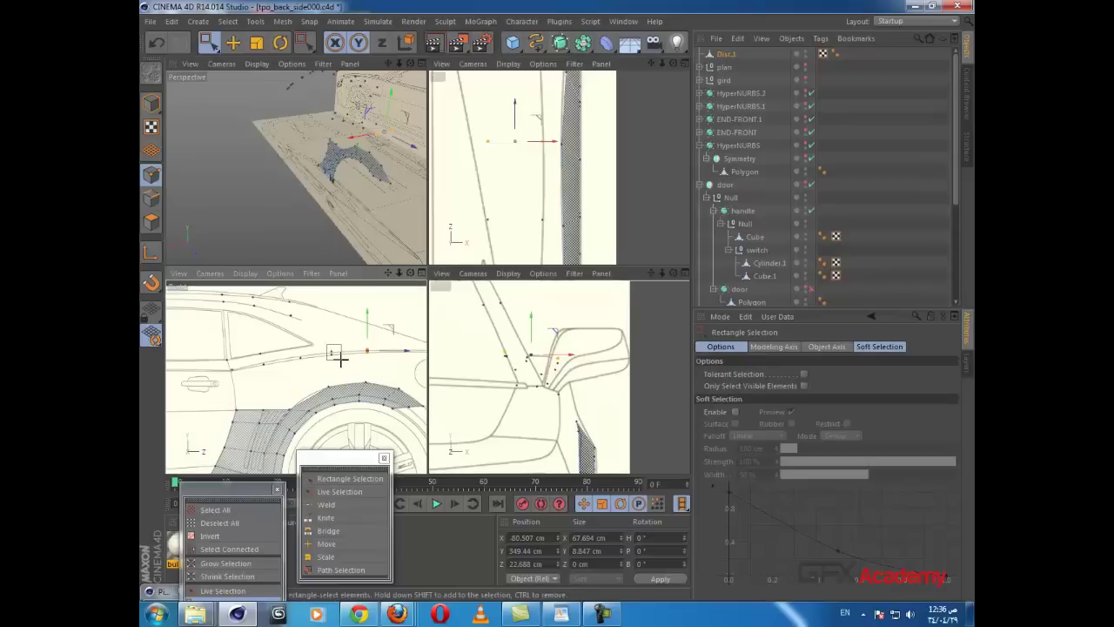
{"action": "left_click", "coordinate": [340, 356]}
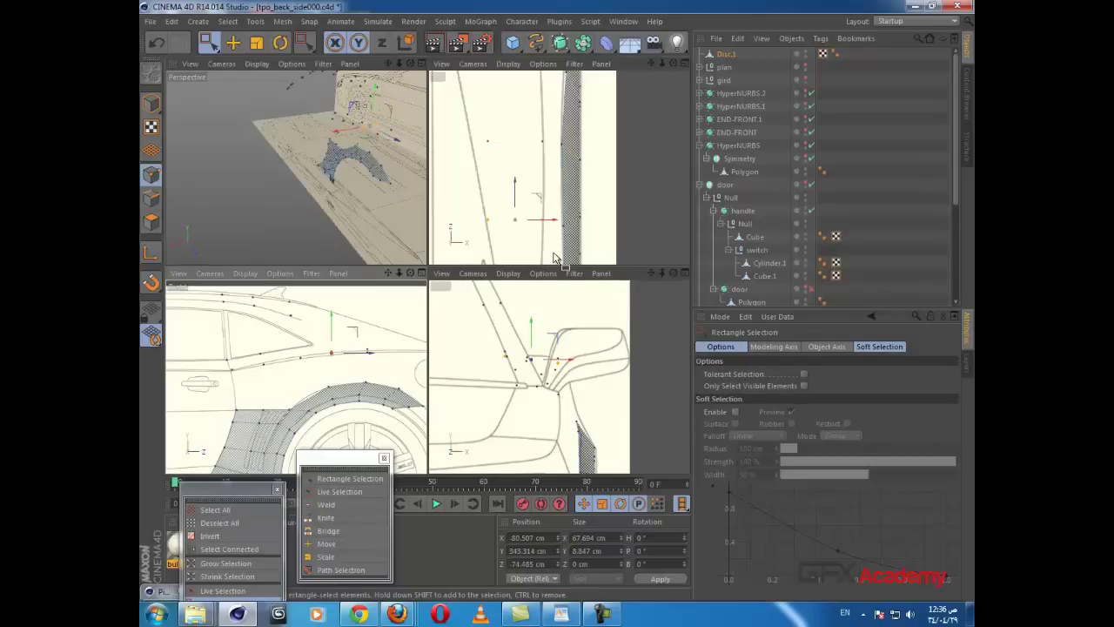
{"action": "left_click_drag", "start_coordinate": [480, 131], "coordinate": [503, 144]}
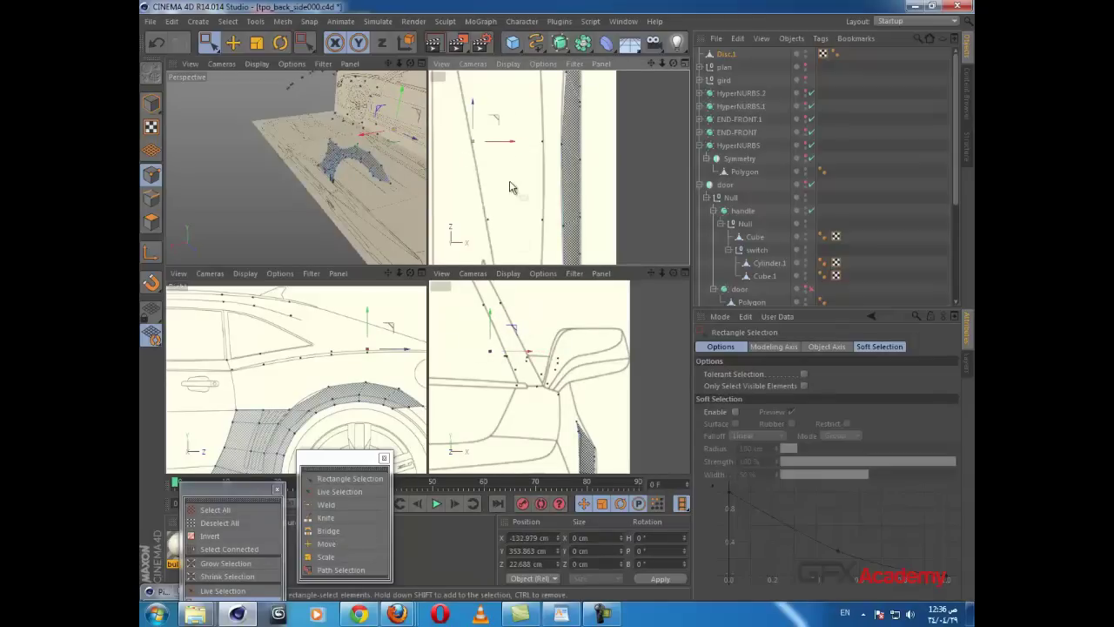
Step: Copy the newest point pair rearward to about Z 169.8 cm and shift its outer point to about X -50.5 cm
{"action": "middle_click_drag", "start_coordinate": [510, 182], "coordinate": [528, 227], "text": "alt"}
{"action": "scroll", "coordinate": [529, 227], "scroll_direction": "down", "scroll_amount": 3}
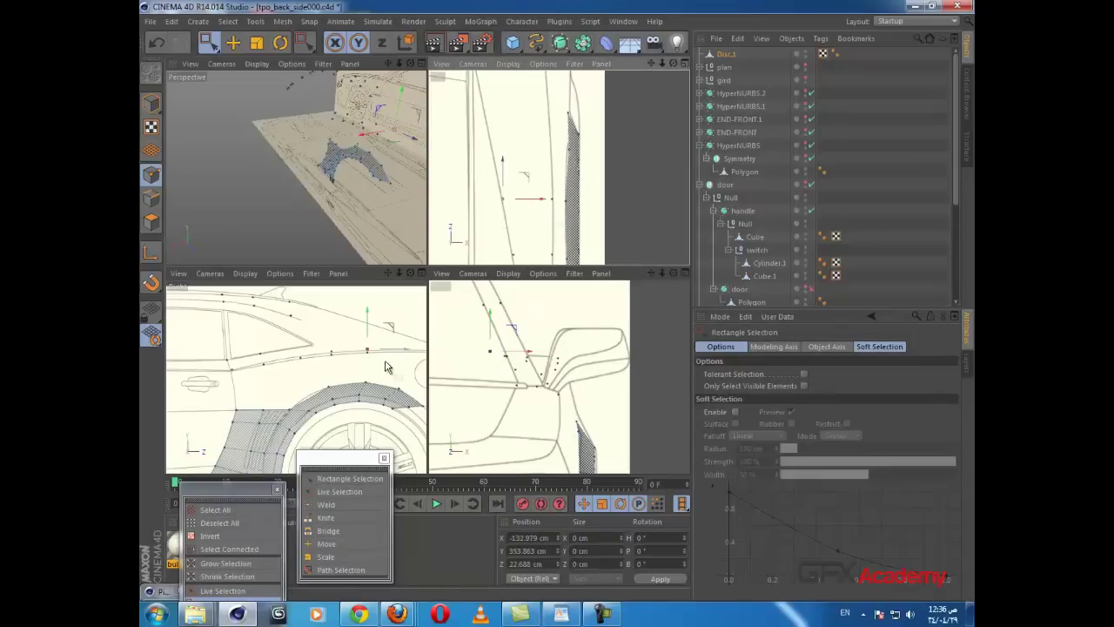
{"action": "scroll", "coordinate": [348, 348], "scroll_direction": "up", "scroll_amount": 5}
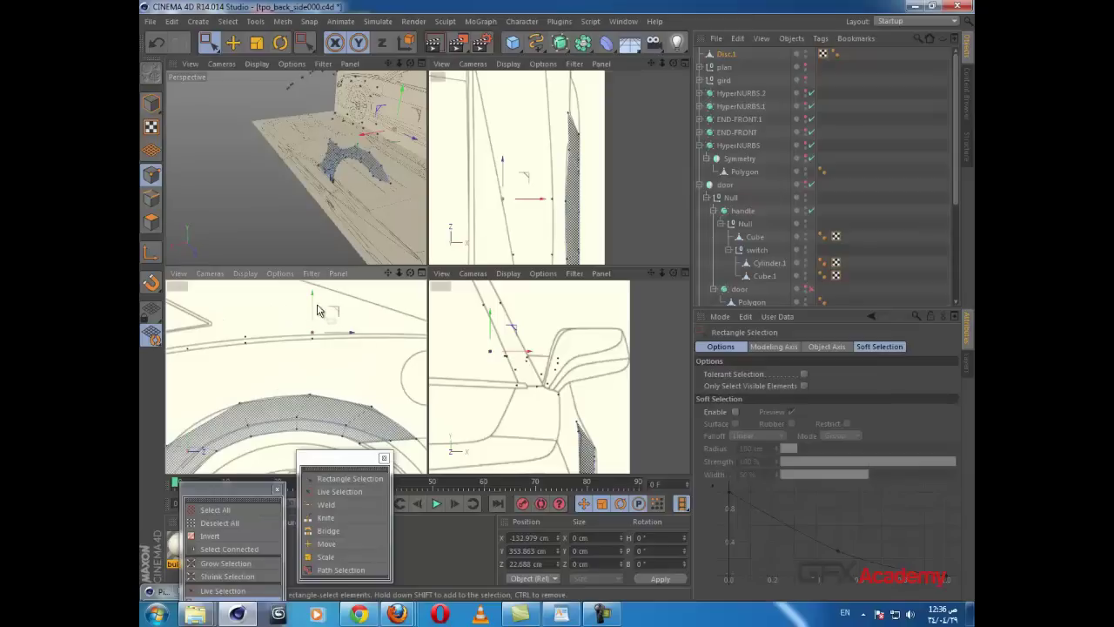
{"action": "left_click_drag", "start_coordinate": [490, 194], "coordinate": [552, 205]}
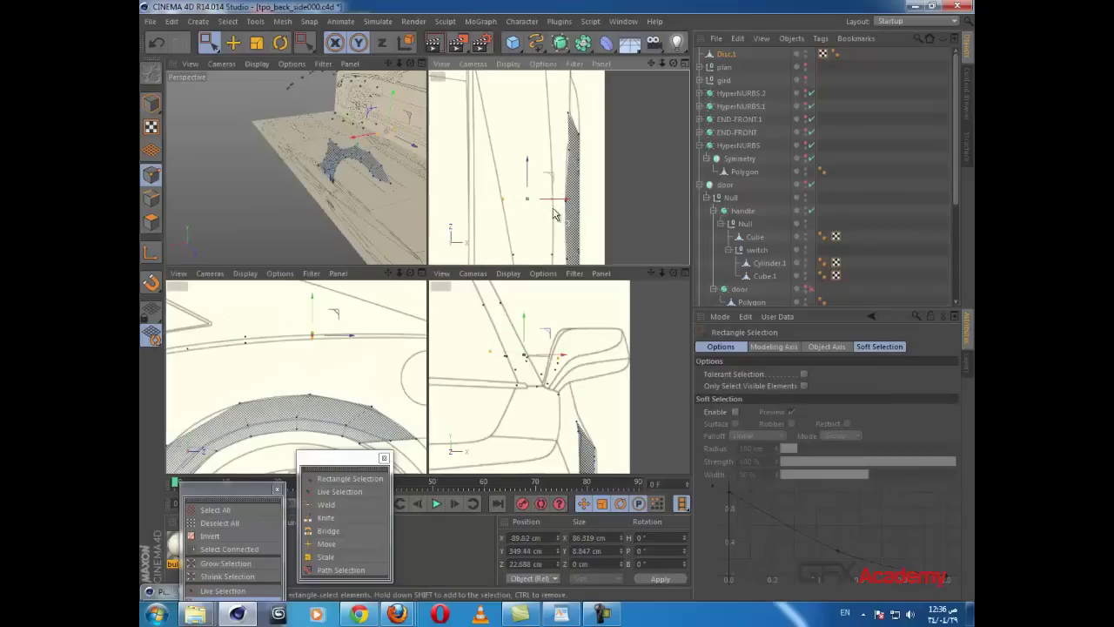
{"action": "left_click_drag", "start_coordinate": [519, 99], "coordinate": [540, 120]}
{"action": "scroll", "coordinate": [507, 117], "scroll_direction": "down", "scroll_amount": 1}
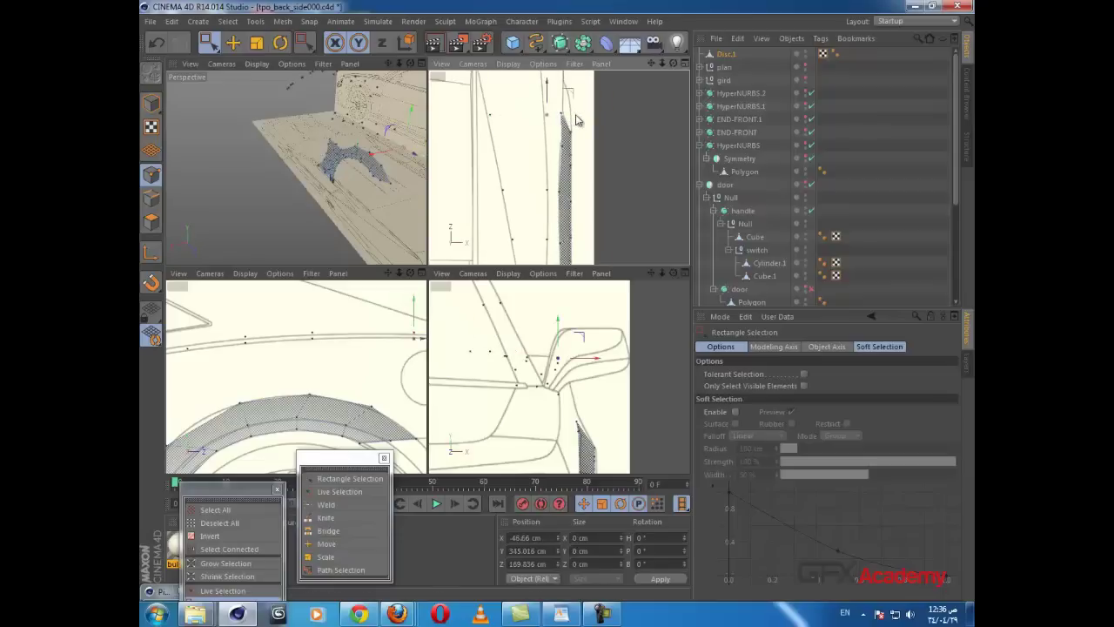
{"action": "middle_click_drag", "start_coordinate": [386, 354], "coordinate": [233, 364], "text": "alt"}
{"action": "scroll", "coordinate": [379, 323], "scroll_direction": "up", "scroll_amount": 3}
{"action": "scroll", "coordinate": [524, 195], "scroll_direction": "down", "scroll_amount": 2}
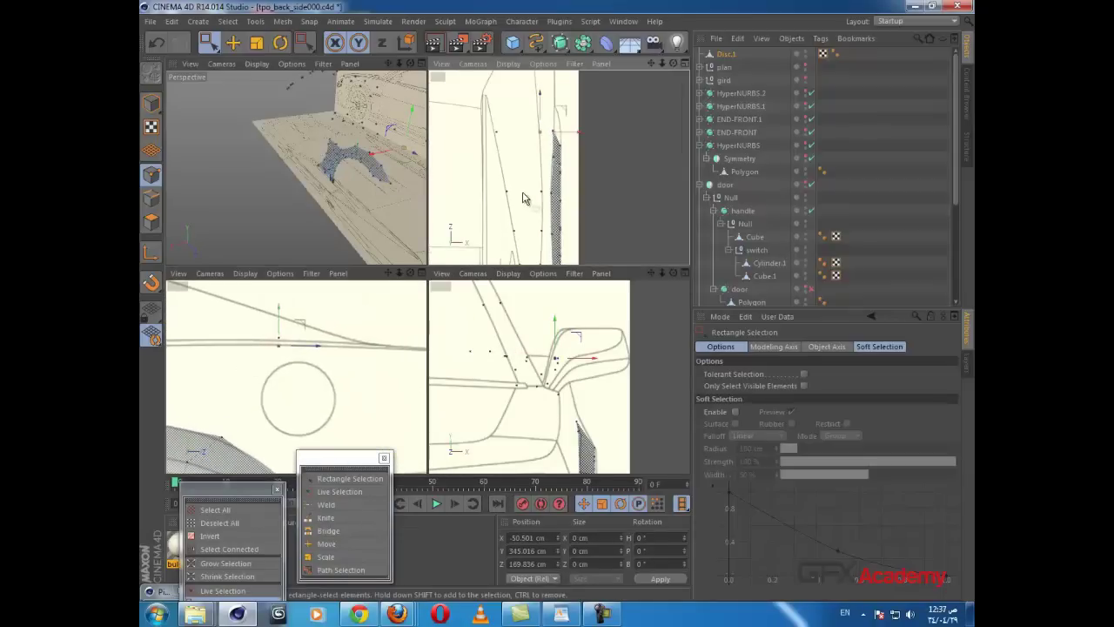
Step: Copy the last point pair rearward to about Z 270.1 cm and fit its points to the blueprint lines in the top view
{"action": "middle_click_drag", "start_coordinate": [498, 160], "coordinate": [503, 171], "text": "alt"}
{"action": "left_click", "coordinate": [513, 163]}
{"action": "left_click_drag", "start_coordinate": [497, 155], "coordinate": [509, 96]}
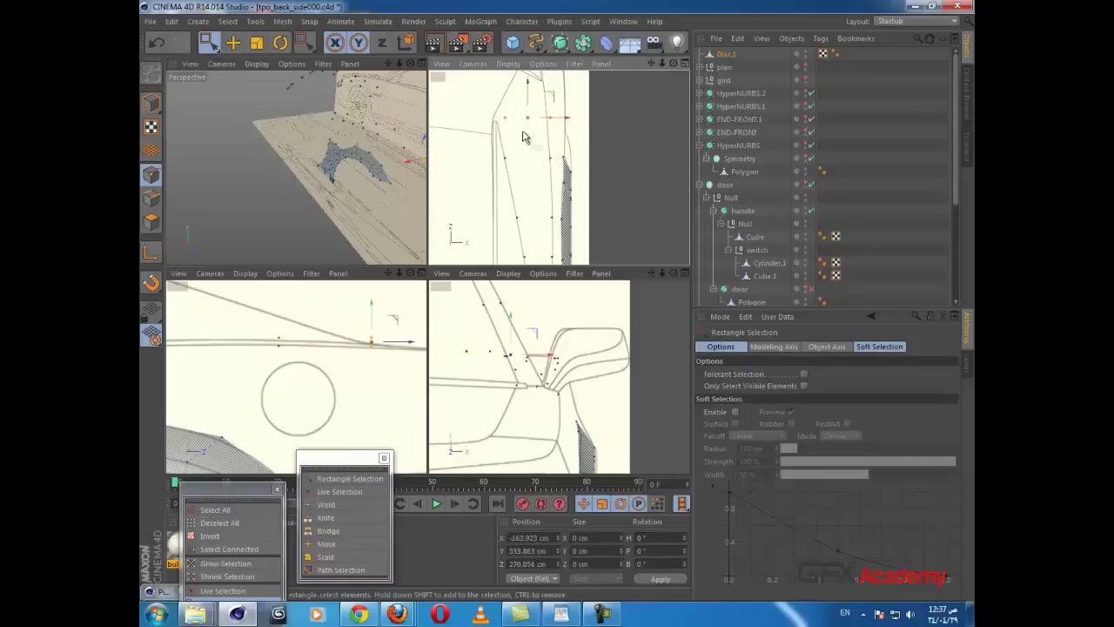
{"action": "left_click_drag", "start_coordinate": [542, 137], "coordinate": [497, 98]}
{"action": "mouse_move", "coordinate": [562, 113]}
{"action": "left_mouse_down"}
{"action": "mouse_move", "coordinate": [546, 123]}
{"action": "mouse_move", "coordinate": [571, 119]}
{"action": "left_mouse_up"}
{"action": "left_click", "coordinate": [357, 330]}
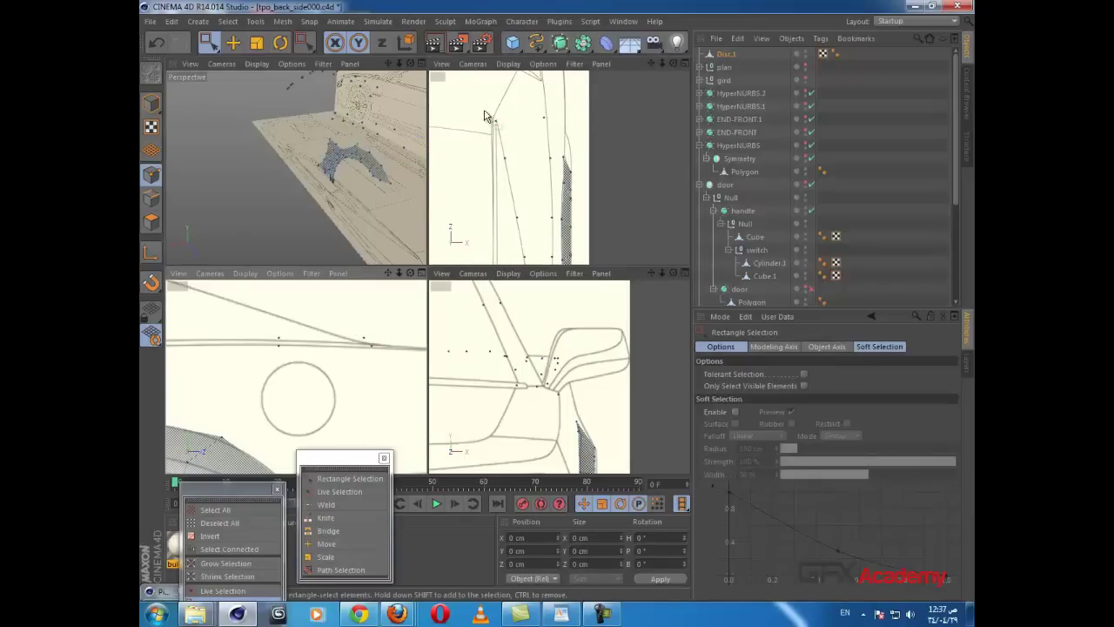
Step: Lower the rearmost pair's inner point to about Y 350.3 cm in the side view
{"action": "left_click_drag", "start_coordinate": [485, 110], "coordinate": [505, 128]}
{"action": "left_click_drag", "start_coordinate": [364, 304], "coordinate": [364, 308]}
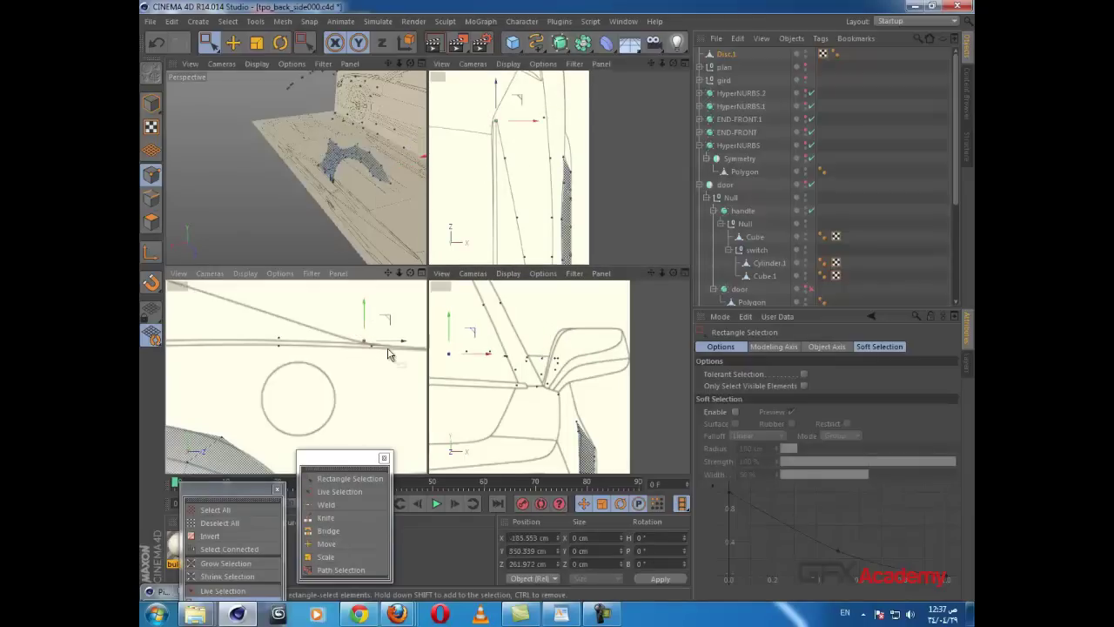
{"action": "middle_click_drag", "start_coordinate": [392, 374], "coordinate": [353, 393], "text": "alt"}
{"action": "scroll", "coordinate": [568, 139], "scroll_direction": "down", "scroll_amount": 2}
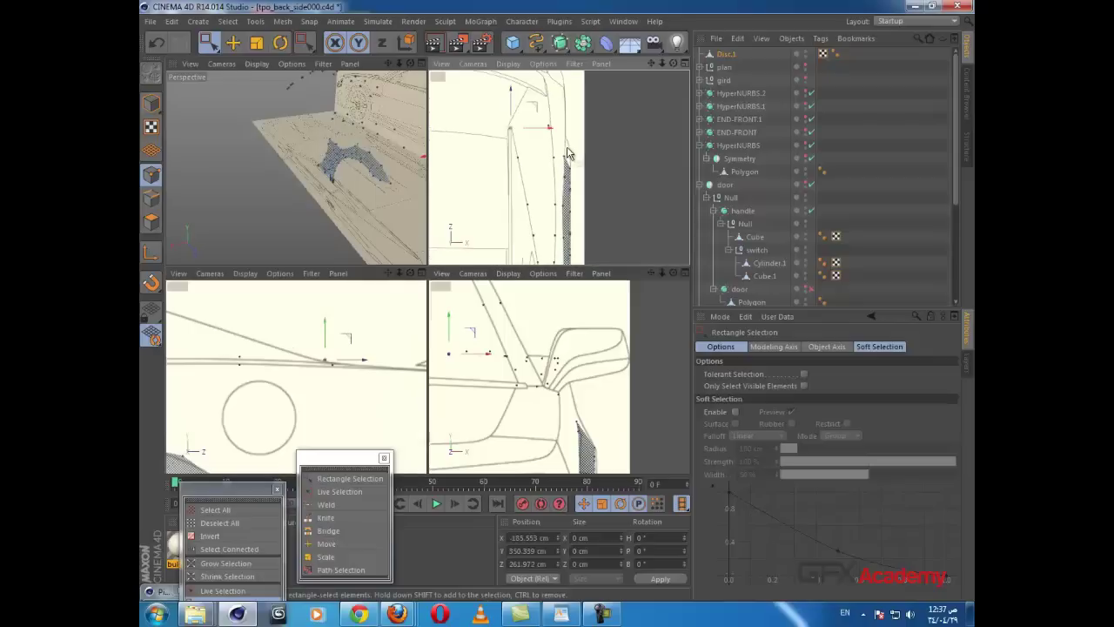
Step: Copy the rearmost point pair rearward and fit its outer point to about X -66.7, Y 338.1, Z 360.1 cm
{"action": "mouse_move", "coordinate": [569, 149]}
{"action": "middle_mouse_down", "text": "alt"}
{"action": "mouse_move", "coordinate": [586, 202]}
{"action": "mouse_move", "coordinate": [589, 148]}
{"action": "middle_mouse_up", "text": "alt"}
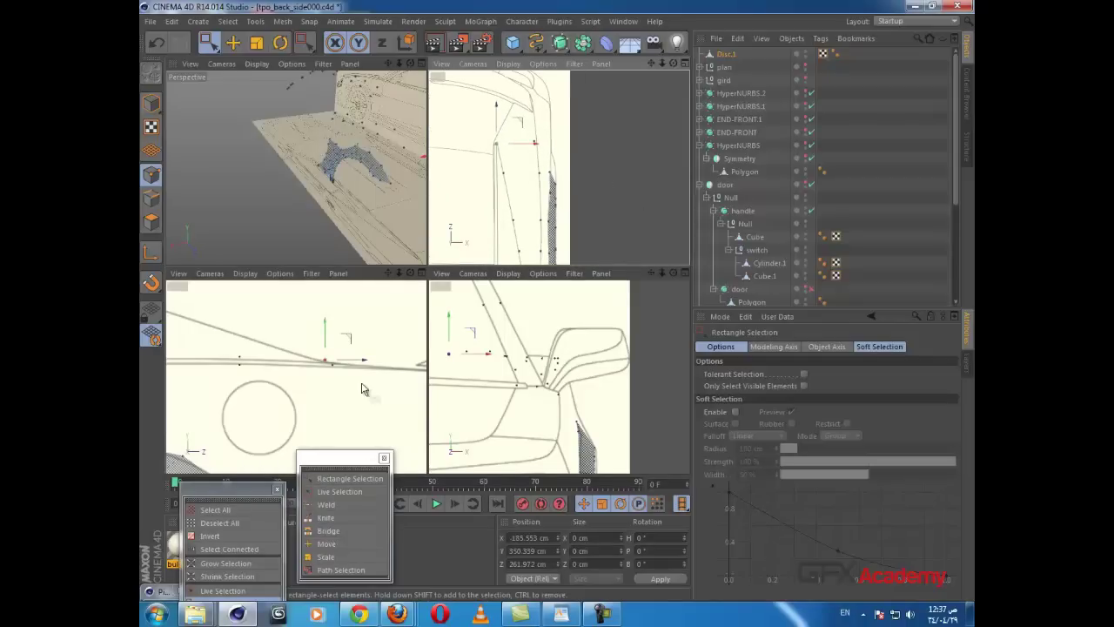
{"action": "middle_click_drag", "start_coordinate": [356, 392], "coordinate": [392, 315], "text": "alt"}
{"action": "scroll", "coordinate": [366, 361], "scroll_direction": "down", "scroll_amount": 2}
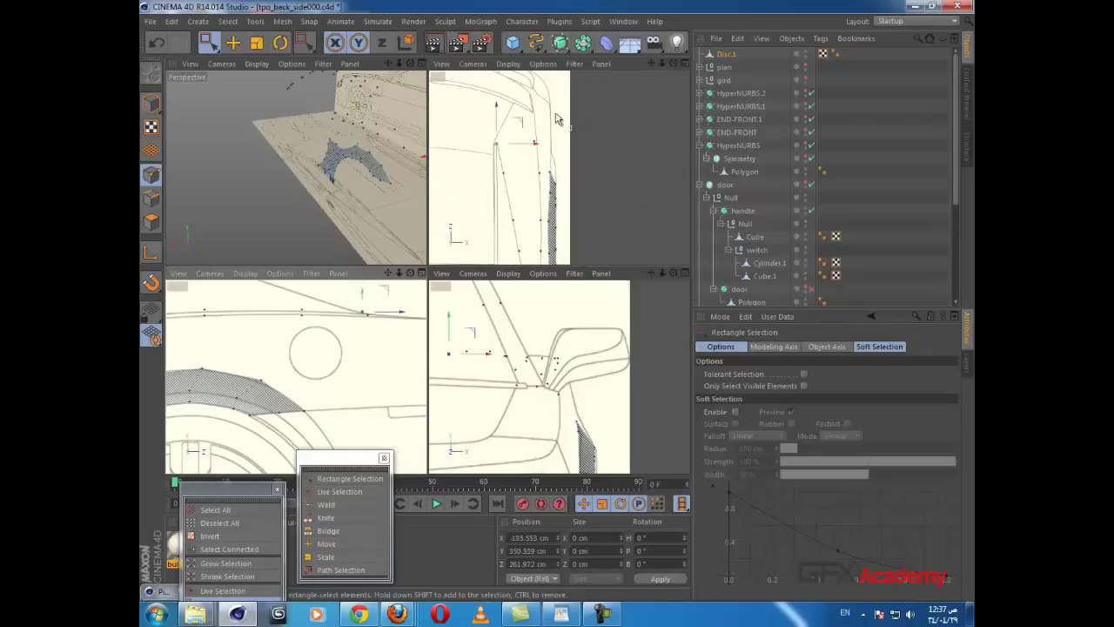
{"action": "left_click_drag", "start_coordinate": [559, 119], "coordinate": [480, 156]}
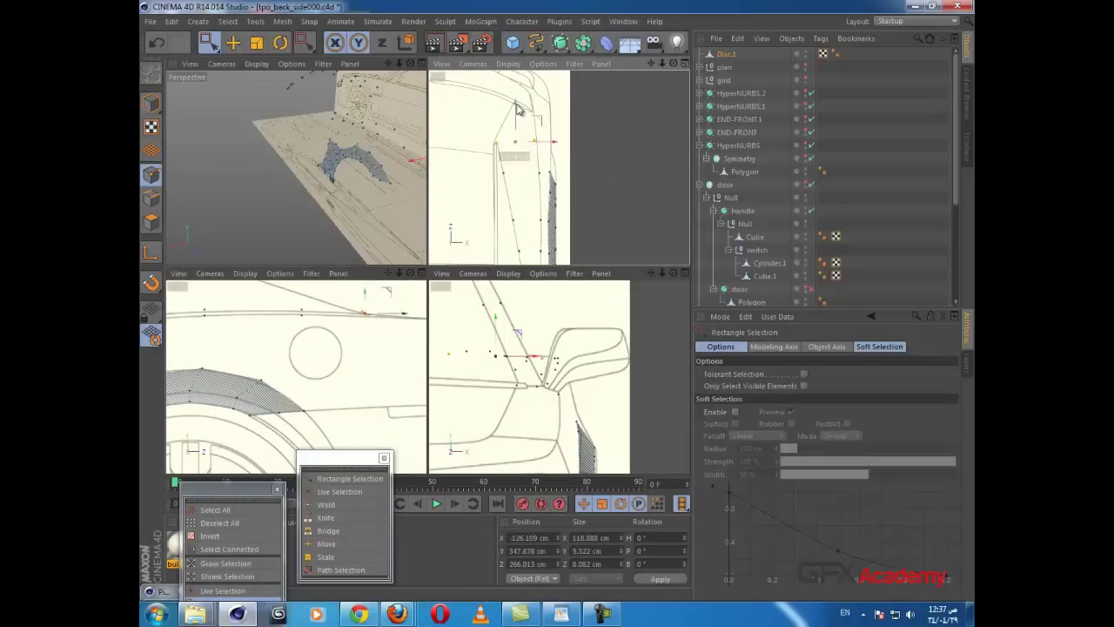
{"action": "left_click_drag", "start_coordinate": [517, 105], "coordinate": [525, 78], "text": "ctrl"}
{"action": "left_click_drag", "start_coordinate": [482, 110], "coordinate": [537, 83]}
{"action": "middle_click_drag", "start_coordinate": [385, 345], "coordinate": [243, 358], "text": "alt"}
{"action": "left_click_drag", "start_coordinate": [304, 299], "coordinate": [290, 319]}
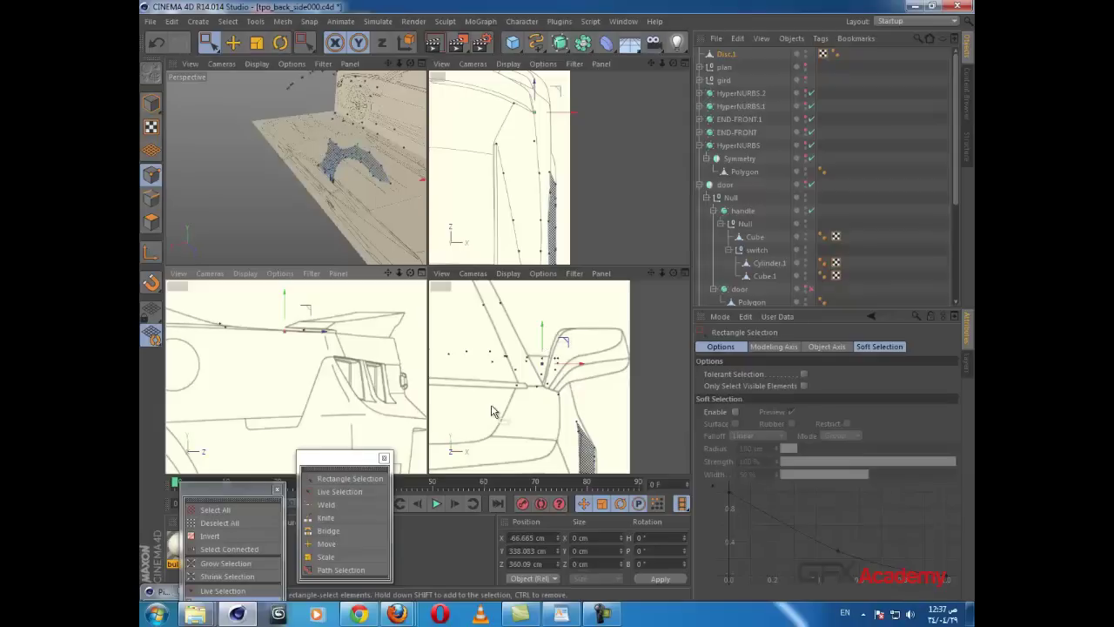
Step: Examine the body-line points against the blueprint in the side view, from the rear vents to the wheel arch
{"action": "scroll", "coordinate": [331, 352], "scroll_direction": "up", "scroll_amount": 3}
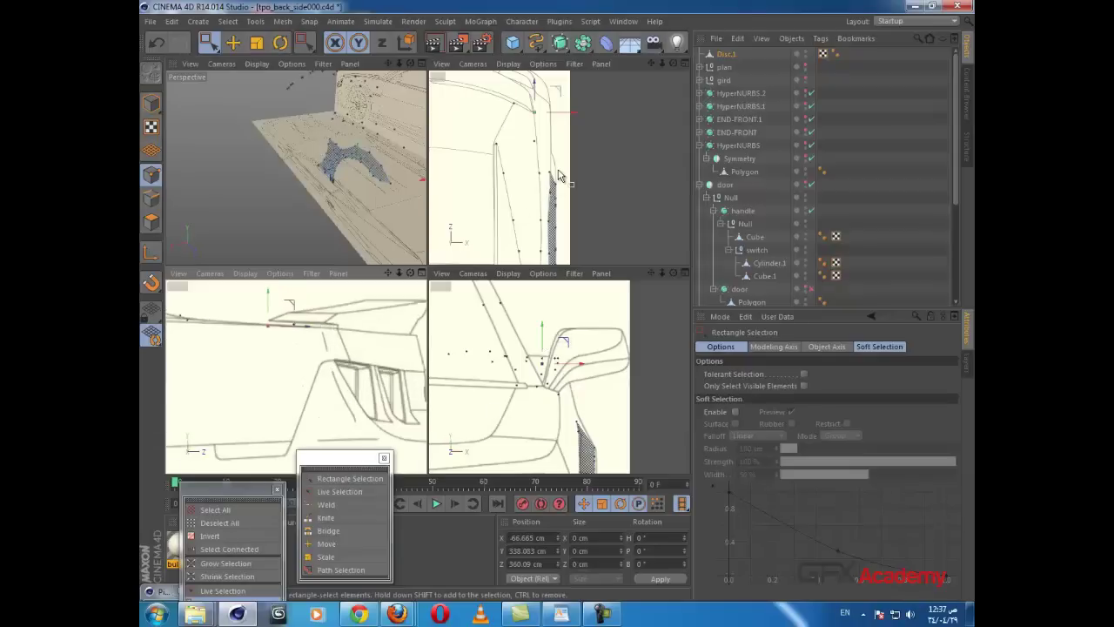
{"action": "middle_click_drag", "start_coordinate": [558, 171], "coordinate": [553, 167], "text": "alt"}
{"action": "middle_click_drag", "start_coordinate": [347, 397], "coordinate": [402, 362], "text": "alt"}
{"action": "scroll", "coordinate": [381, 377], "scroll_direction": "down", "scroll_amount": 2}
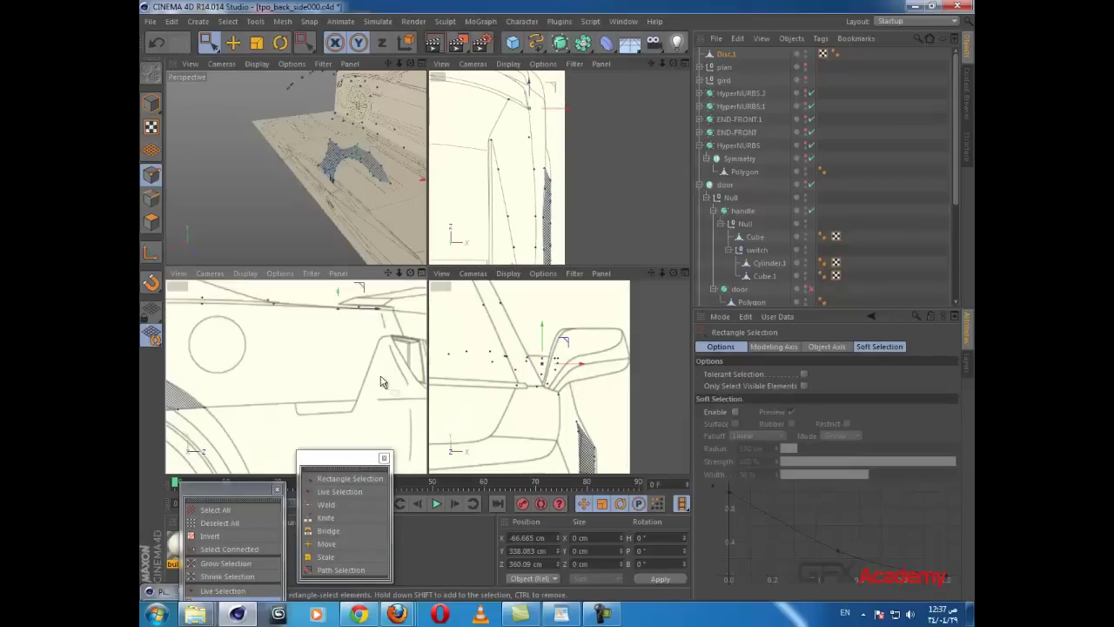
{"action": "right_click_drag", "start_coordinate": [380, 381], "coordinate": [293, 384], "text": "alt"}
{"action": "middle_click_drag", "start_coordinate": [293, 383], "coordinate": [426, 366], "text": "alt"}
{"action": "middle_click_drag", "start_coordinate": [350, 390], "coordinate": [425, 371], "text": "alt"}
{"action": "right_click_drag", "start_coordinate": [422, 370], "coordinate": [562, 306], "text": "alt"}
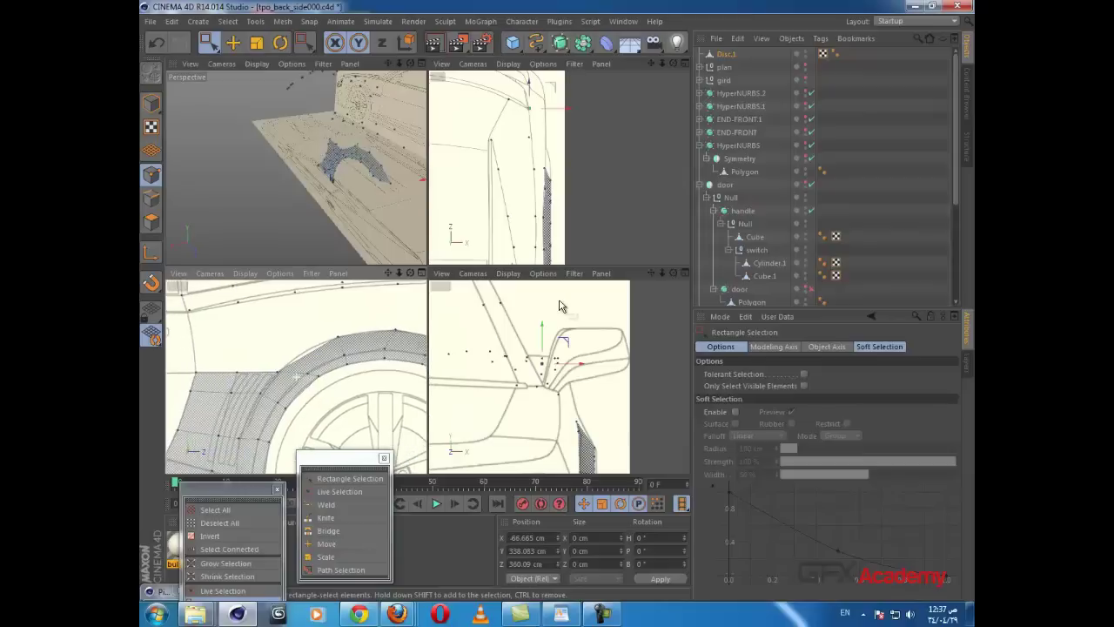
{"action": "scroll", "coordinate": [370, 400], "scroll_direction": "down", "scroll_amount": 3}
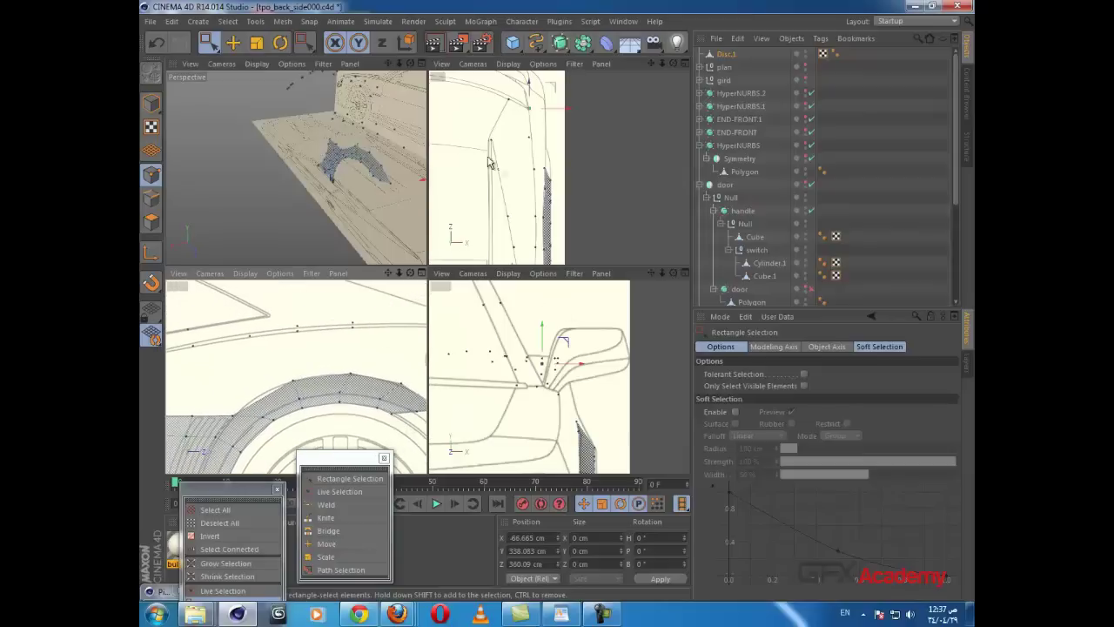
Step: Shift the inner point near the base of the windshield pillar outward to about X -101.5 cm in the top view
{"action": "middle_click_drag", "start_coordinate": [471, 198], "coordinate": [540, 129], "text": "alt"}
{"action": "scroll", "coordinate": [540, 166], "scroll_direction": "down", "scroll_amount": 3}
{"action": "middle_click_drag", "start_coordinate": [541, 209], "coordinate": [517, 122], "text": "alt"}
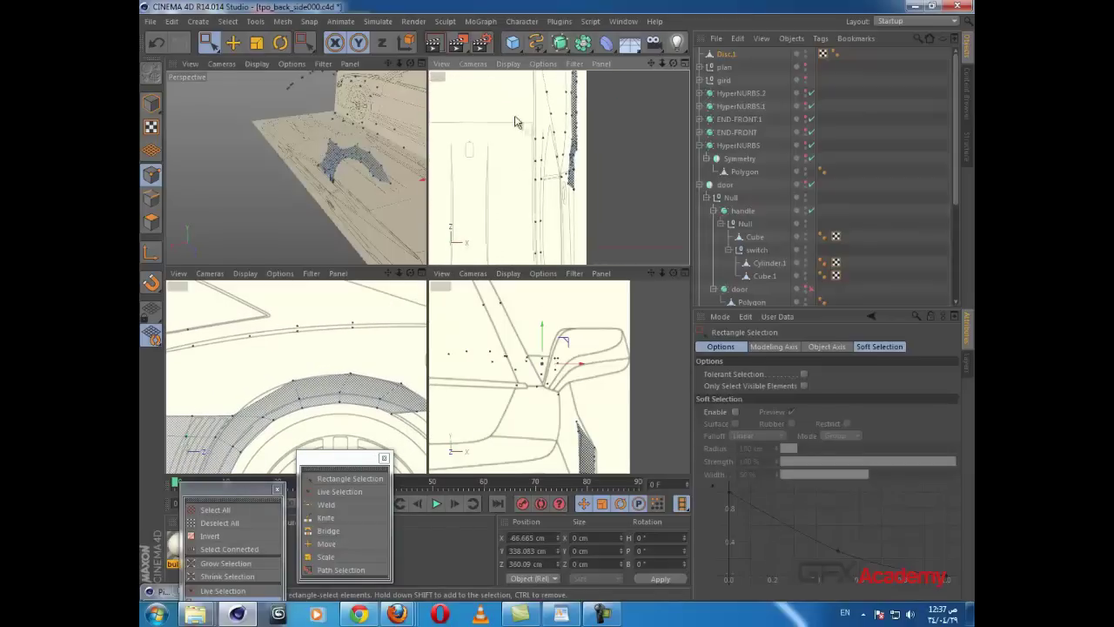
{"action": "middle_click_drag", "start_coordinate": [527, 179], "coordinate": [514, 150], "text": "alt"}
{"action": "scroll", "coordinate": [522, 174], "scroll_direction": "up", "scroll_amount": 4}
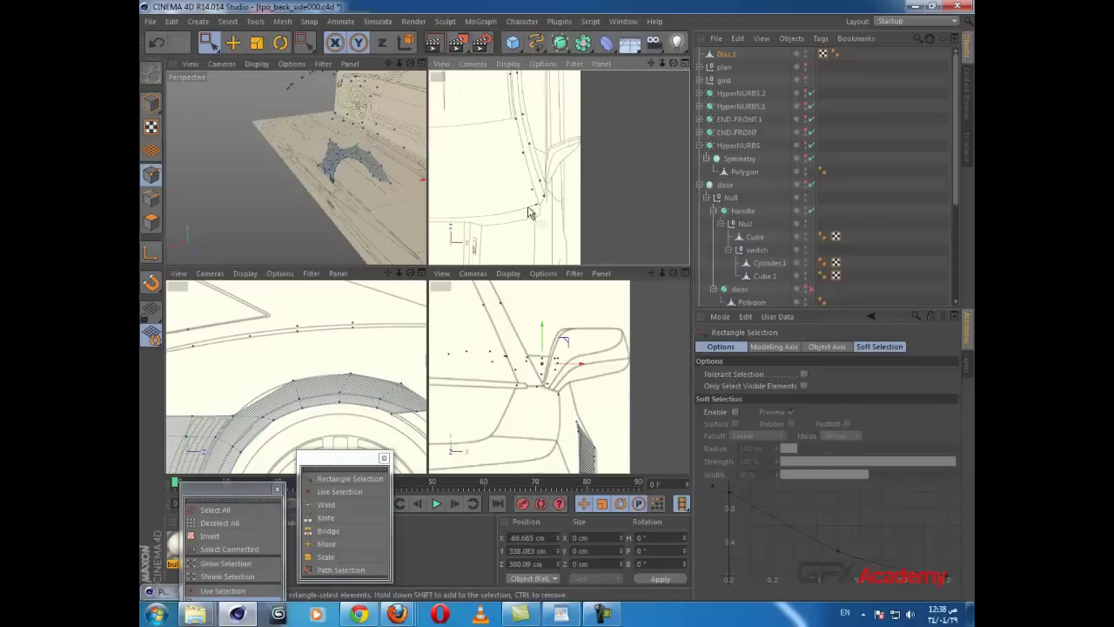
{"action": "scroll", "coordinate": [533, 215], "scroll_direction": "up", "scroll_amount": 3}
{"action": "left_click", "coordinate": [557, 209]}
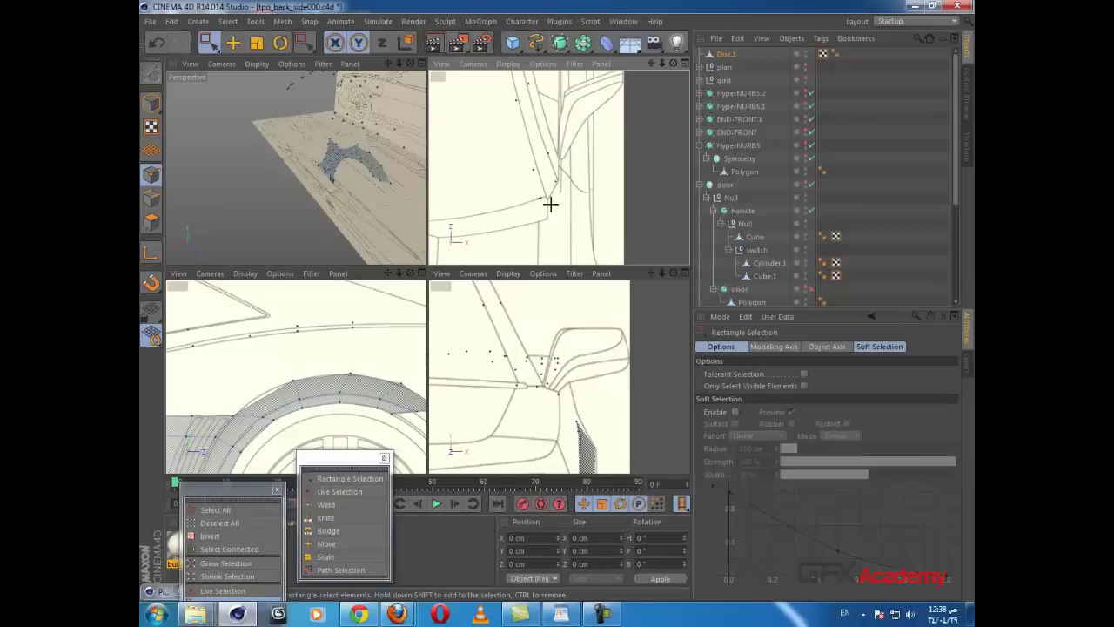
{"action": "left_click", "coordinate": [549, 203]}
{"action": "left_click", "coordinate": [567, 202]}
{"action": "left_click", "coordinate": [534, 169]}
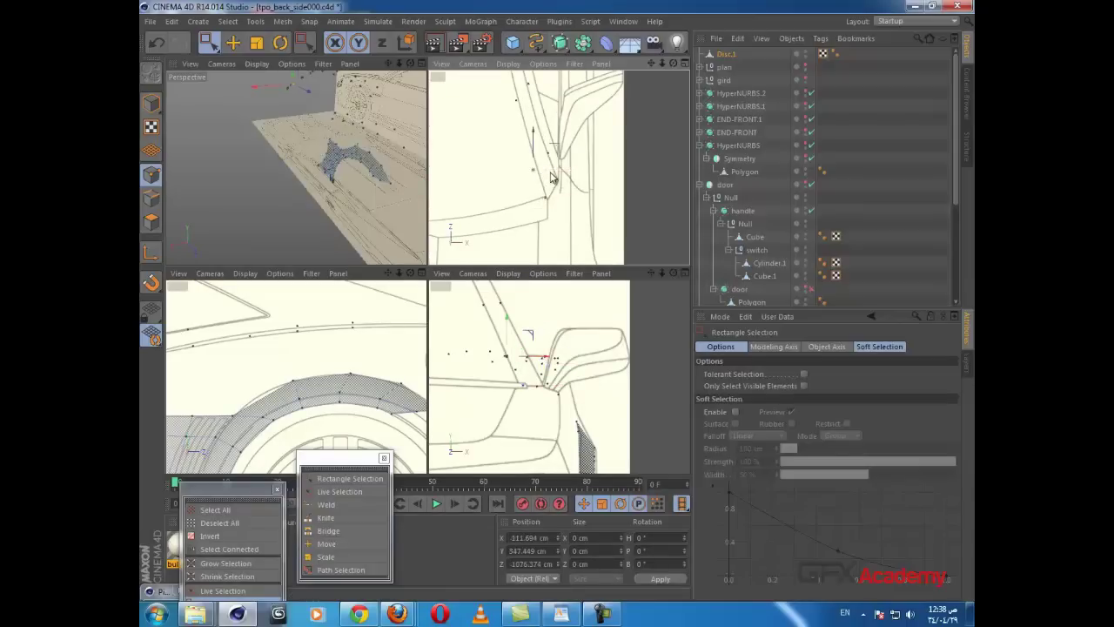
{"action": "left_click_drag", "start_coordinate": [558, 172], "coordinate": [560, 172]}
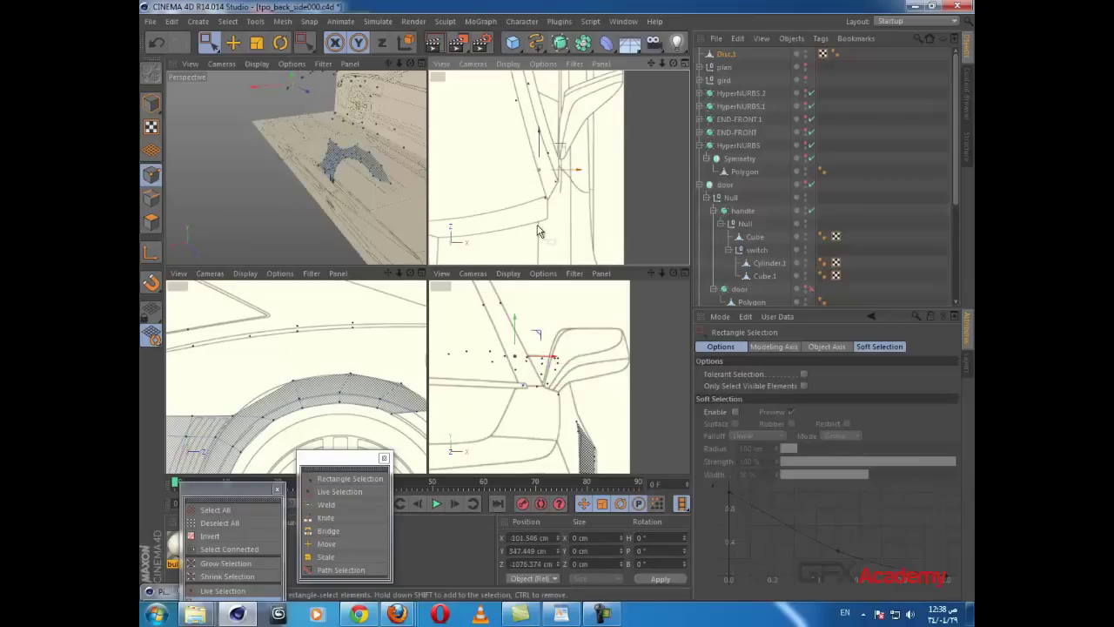
Step: Bridge the point pairs along the windshield pillar and roof rail into a continuous polygon strip
{"action": "key", "text": "b"}
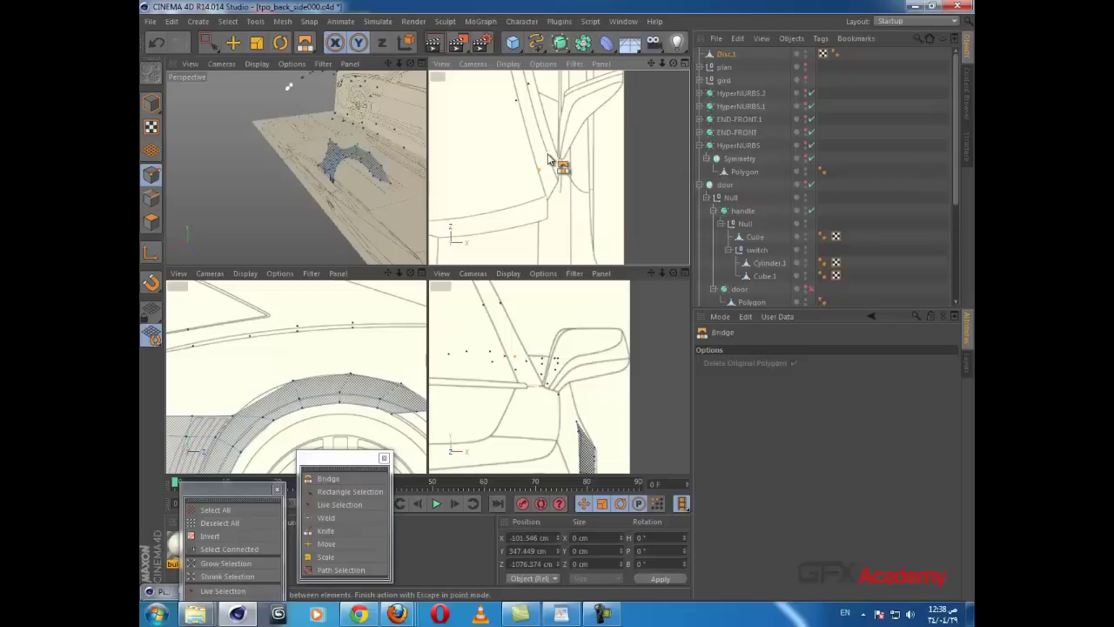
{"action": "left_click_drag", "start_coordinate": [529, 86], "coordinate": [518, 106]}
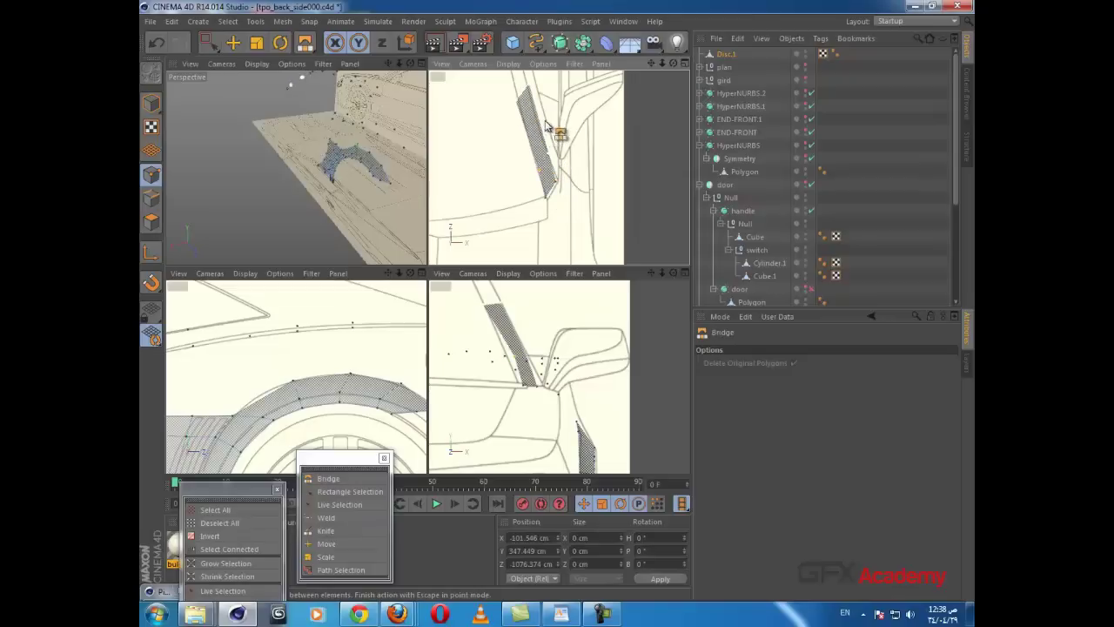
{"action": "middle_click_drag", "start_coordinate": [557, 126], "coordinate": [571, 220], "text": "alt"}
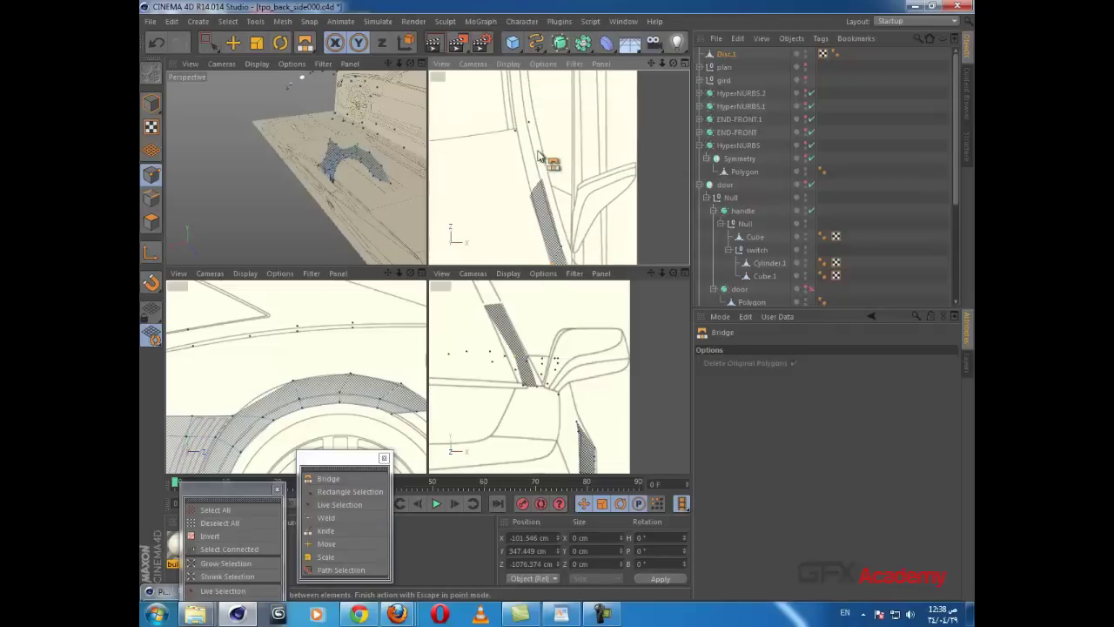
{"action": "left_click_drag", "start_coordinate": [511, 146], "coordinate": [512, 142]}
{"action": "middle_click_drag", "start_coordinate": [556, 127], "coordinate": [575, 205], "text": "alt"}
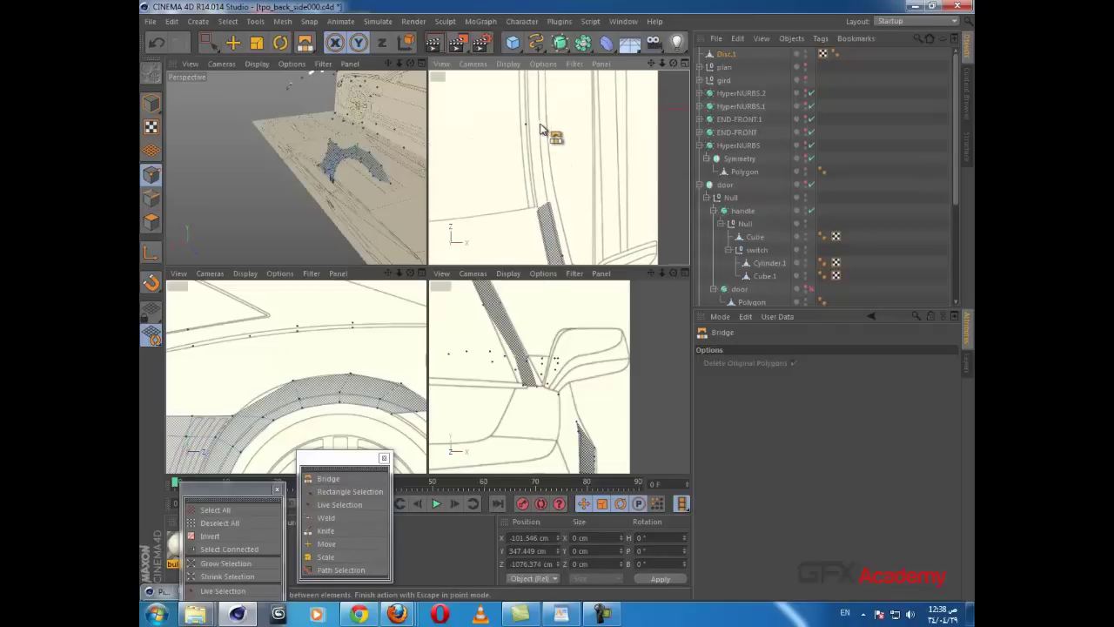
{"action": "left_click_drag", "start_coordinate": [540, 124], "coordinate": [516, 126]}
{"action": "mouse_move", "coordinate": [567, 130]}
{"action": "middle_mouse_down", "text": "alt"}
{"action": "mouse_move", "coordinate": [586, 240]}
{"action": "mouse_move", "coordinate": [559, 154]}
{"action": "mouse_move", "coordinate": [575, 154]}
{"action": "mouse_move", "coordinate": [568, 228]}
{"action": "middle_mouse_up", "text": "alt"}
{"action": "mouse_move", "coordinate": [549, 134]}
{"action": "middle_mouse_down", "text": "alt"}
{"action": "mouse_move", "coordinate": [587, 229]}
{"action": "mouse_move", "coordinate": [590, 149]}
{"action": "mouse_move", "coordinate": [568, 199]}
{"action": "mouse_move", "coordinate": [580, 220]}
{"action": "middle_mouse_up", "text": "alt"}
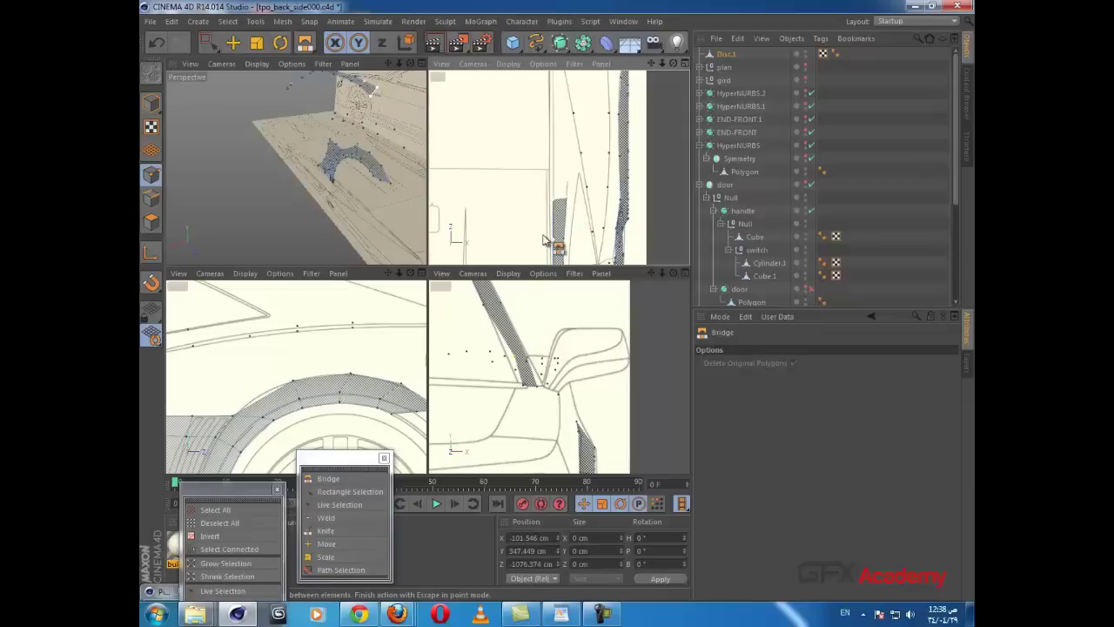
{"action": "scroll", "coordinate": [523, 351], "scroll_direction": "up", "scroll_amount": 2}
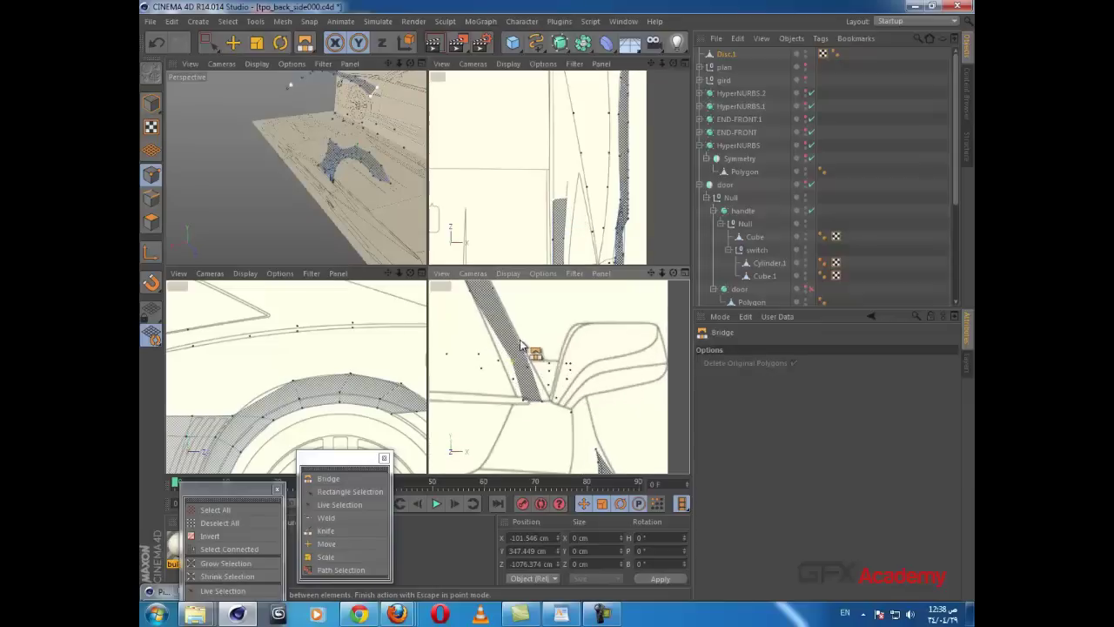
Step: Examine the bridged roof strip against the blueprints in the front, top and side views
{"action": "left_click", "coordinate": [207, 42]}
{"action": "left_click_drag", "start_coordinate": [543, 366], "coordinate": [564, 407]}
{"action": "scroll", "coordinate": [528, 358], "scroll_direction": "up", "scroll_amount": 2}
{"action": "middle_click_drag", "start_coordinate": [525, 309], "coordinate": [576, 437], "text": "alt"}
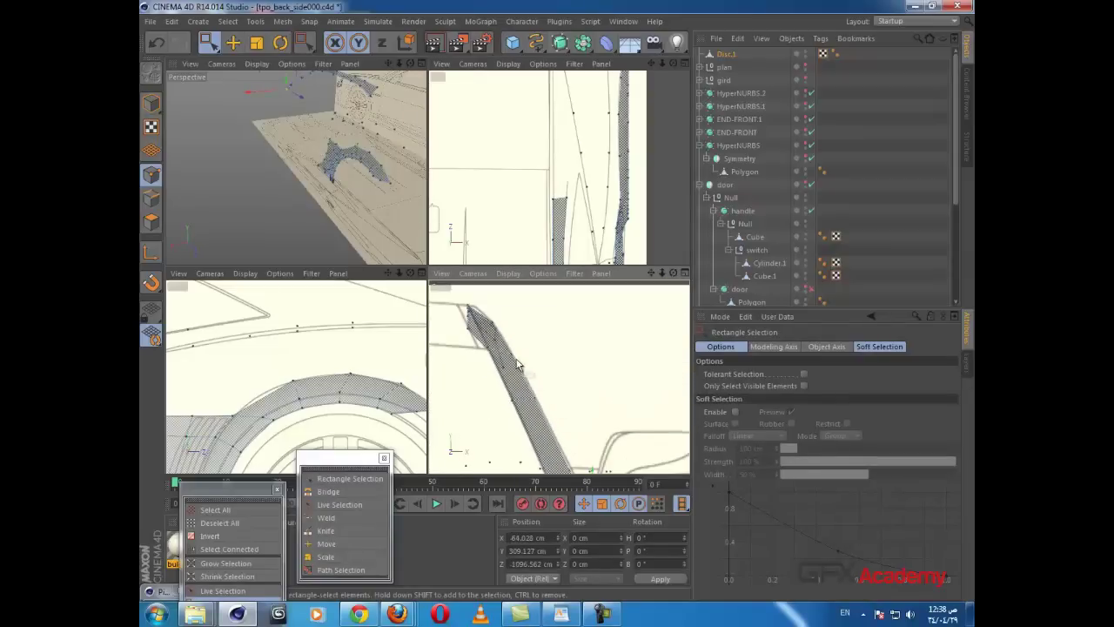
{"action": "middle_click_drag", "start_coordinate": [520, 369], "coordinate": [562, 408], "text": "alt"}
{"action": "middle_click_drag", "start_coordinate": [557, 195], "coordinate": [533, 57], "text": "alt"}
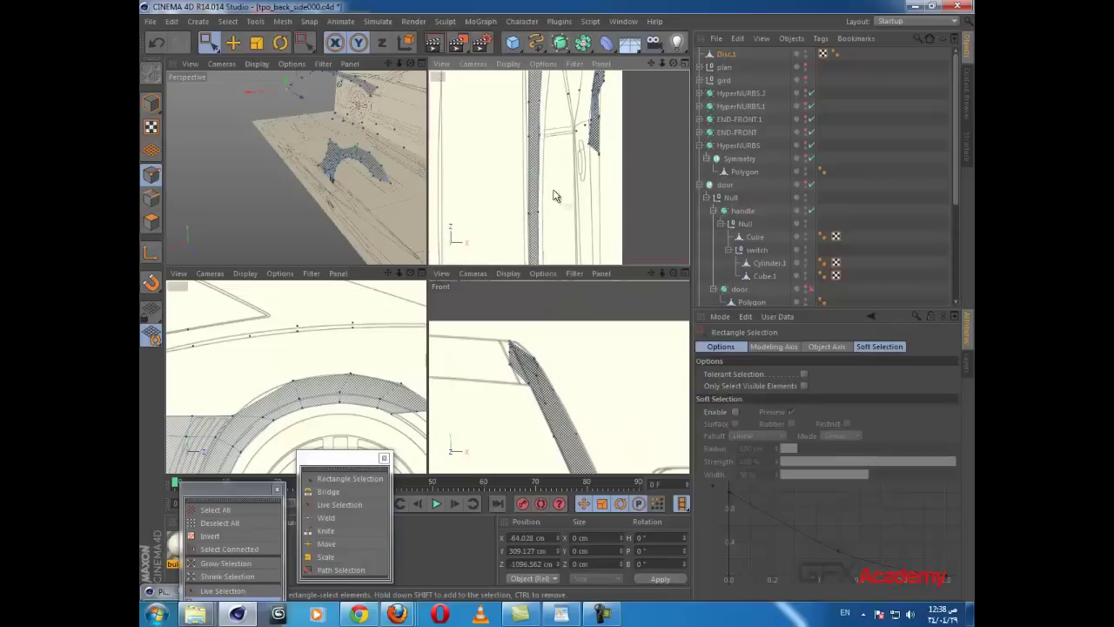
{"action": "scroll", "coordinate": [272, 335], "scroll_direction": "down", "scroll_amount": 4}
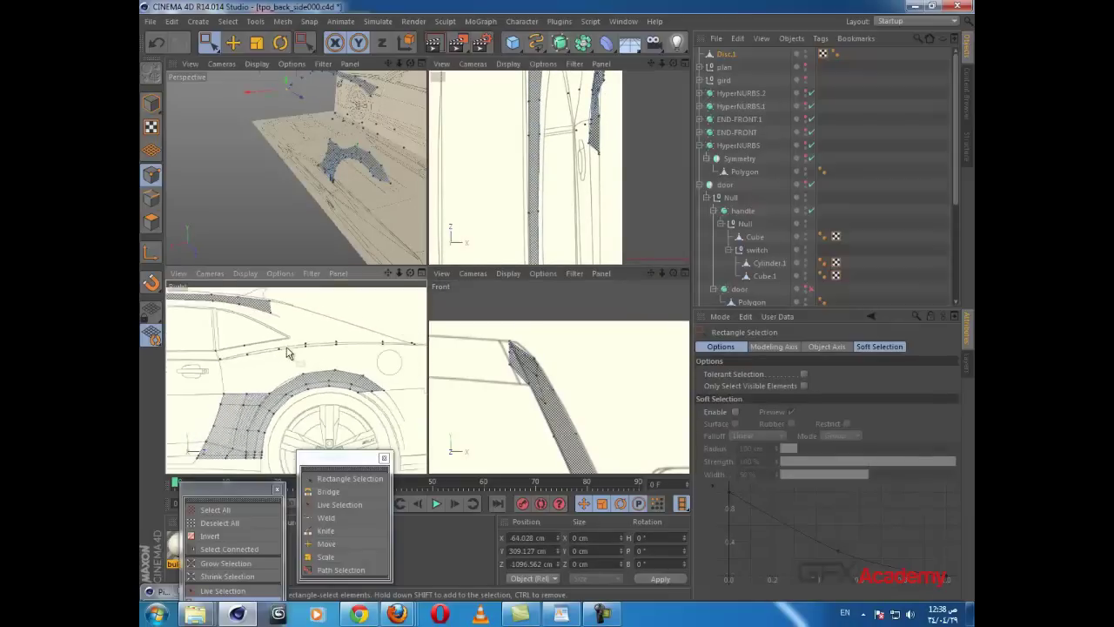
{"action": "middle_click_drag", "start_coordinate": [287, 348], "coordinate": [413, 398], "text": "alt"}
{"action": "scroll", "coordinate": [346, 379], "scroll_direction": "up", "scroll_amount": 3}
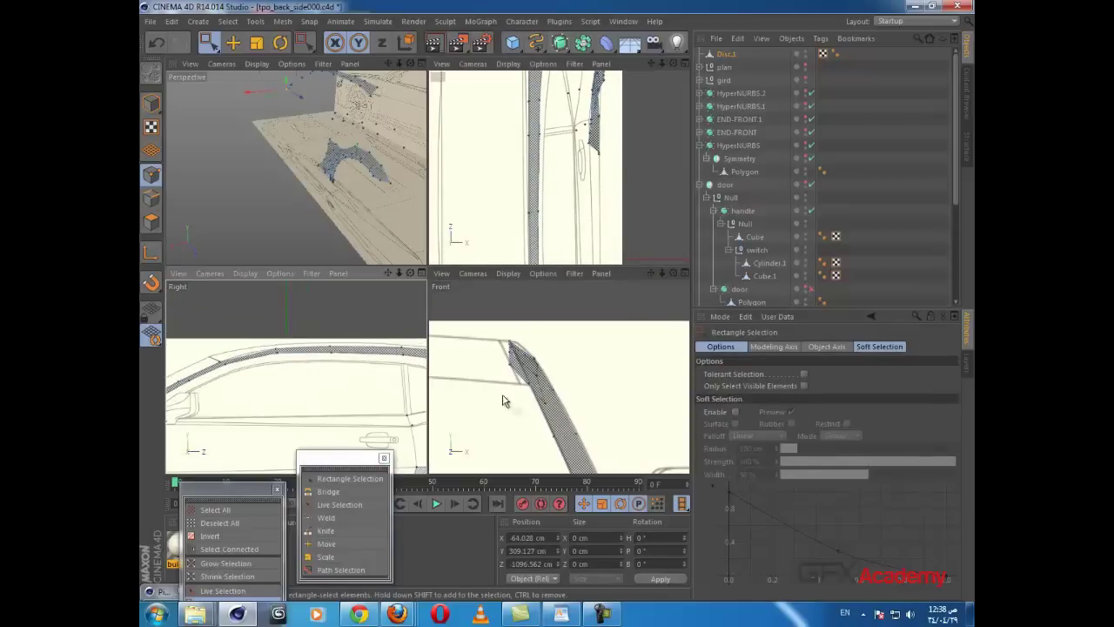
{"action": "middle_click_drag", "start_coordinate": [503, 400], "coordinate": [493, 386], "text": "alt"}
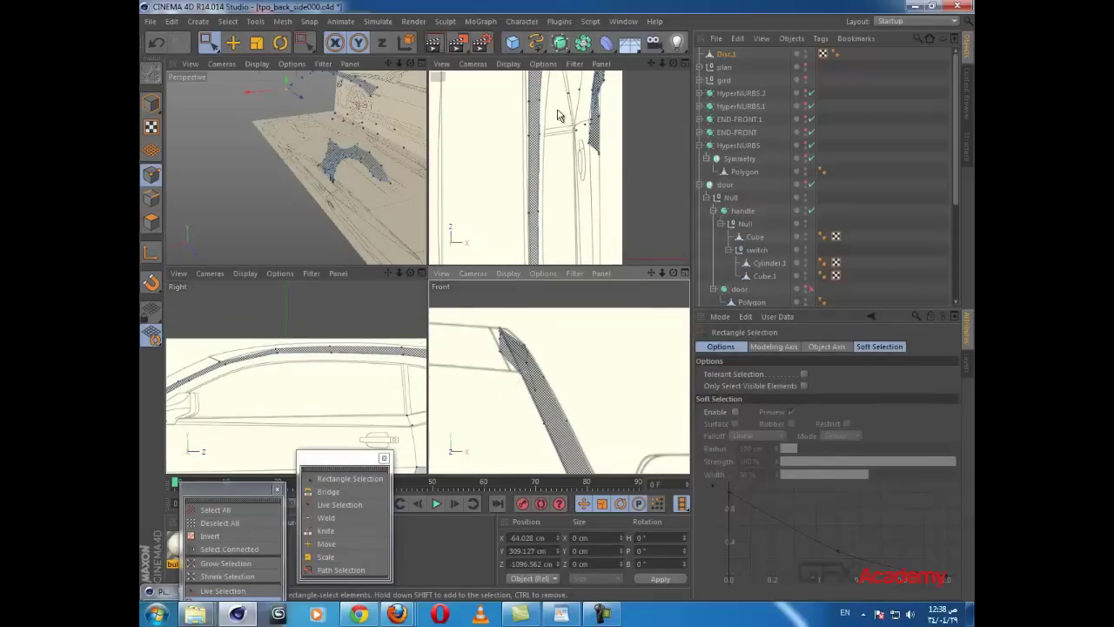
{"action": "scroll", "coordinate": [557, 122], "scroll_direction": "down", "scroll_amount": 2}
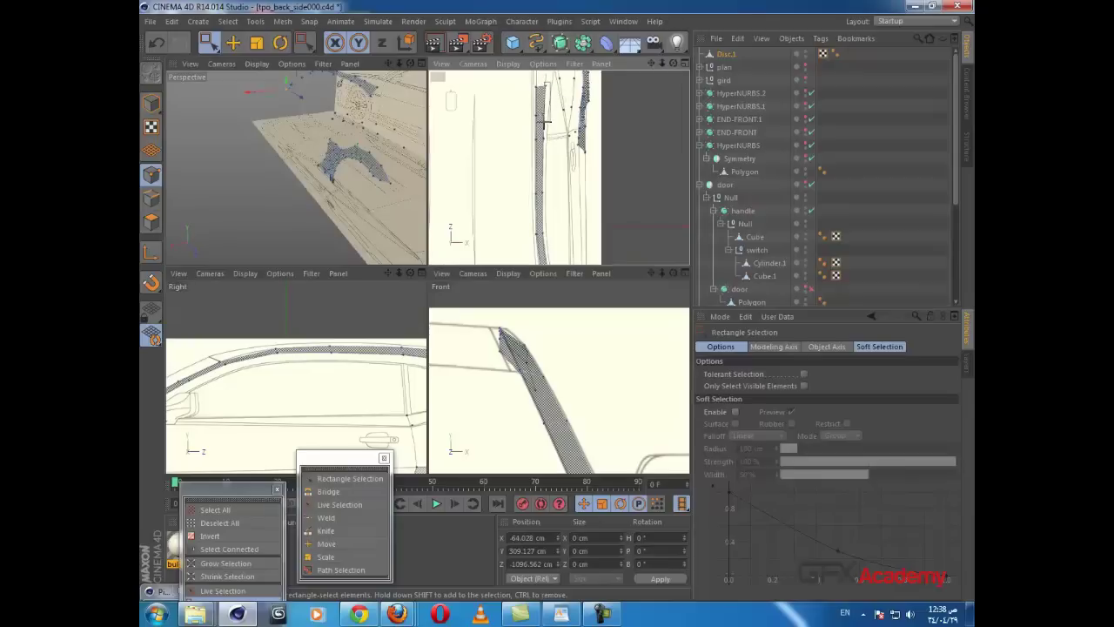
Step: Check the roof strip's rear points, and shift its roof-edge points slightly outward in the front view
{"action": "left_click_drag", "start_coordinate": [545, 124], "coordinate": [564, 103]}
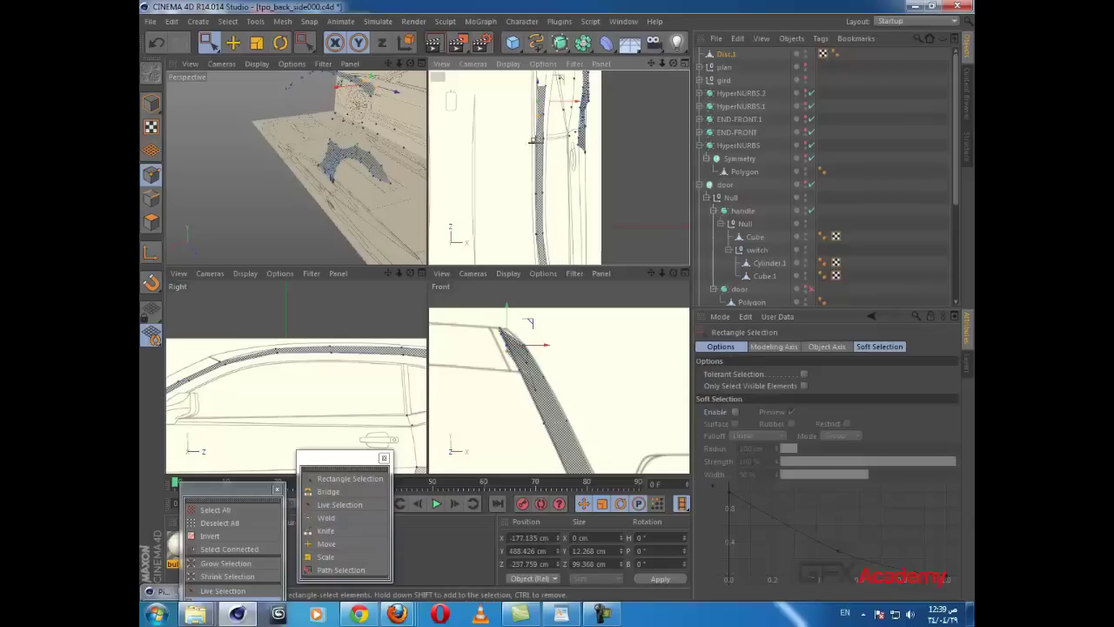
{"action": "left_click_drag", "start_coordinate": [534, 140], "coordinate": [553, 142]}
{"action": "scroll", "coordinate": [532, 163], "scroll_direction": "up", "scroll_amount": 1}
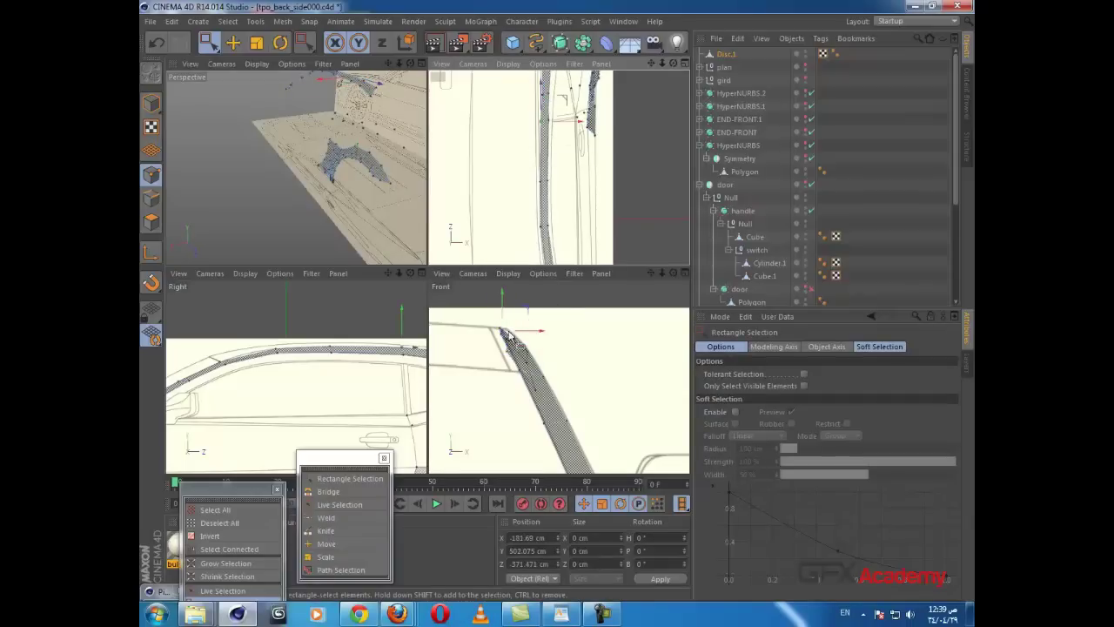
{"action": "left_click_drag", "start_coordinate": [562, 319], "coordinate": [471, 402]}
{"action": "left_click_drag", "start_coordinate": [521, 337], "coordinate": [524, 338]}
{"action": "scroll", "coordinate": [544, 346], "scroll_direction": "down", "scroll_amount": 3}
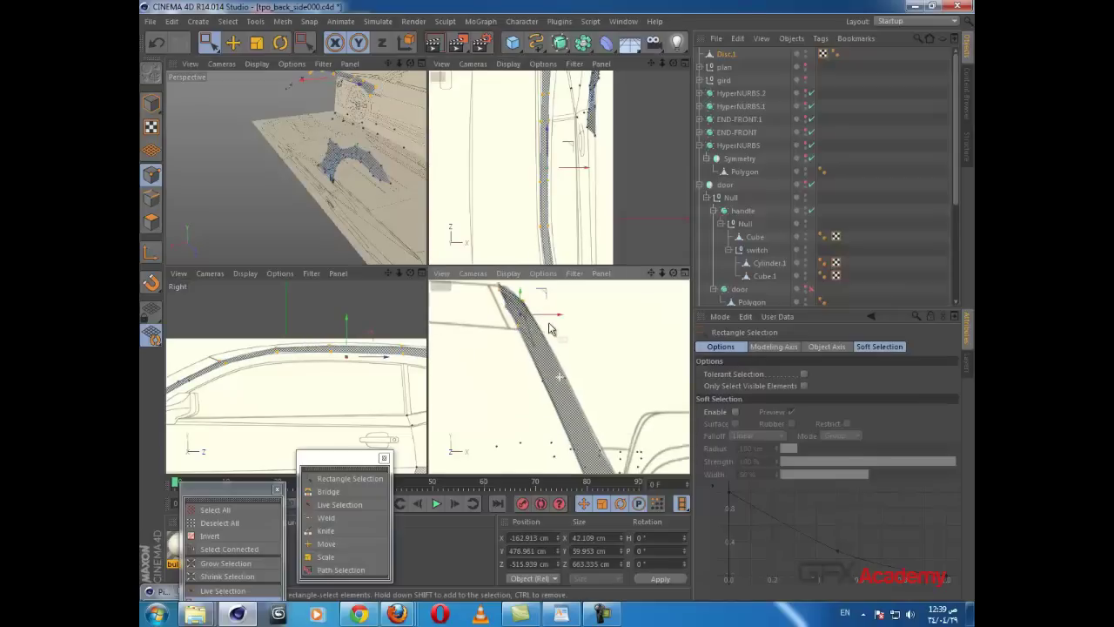
Step: Lower the roof strip's rear bottom corner point to about Y 441 cm in the side view
{"action": "middle_click", "coordinate": [300, 393]}
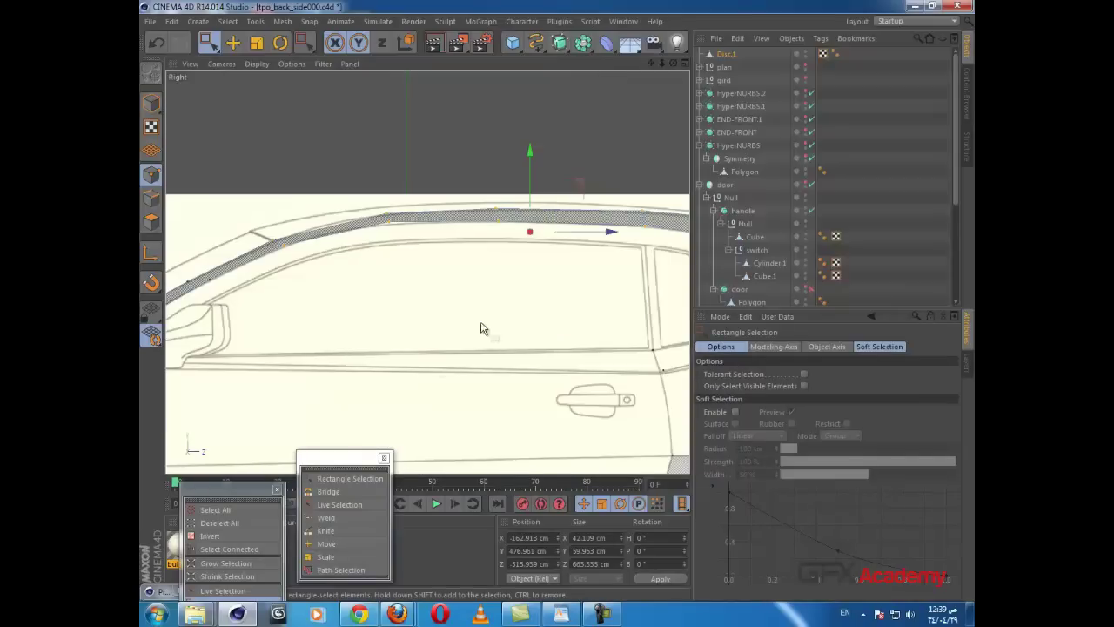
{"action": "middle_click_drag", "start_coordinate": [482, 325], "coordinate": [229, 323], "text": "alt"}
{"action": "scroll", "coordinate": [487, 296], "scroll_direction": "up", "scroll_amount": 1}
{"action": "left_click", "coordinate": [567, 246]}
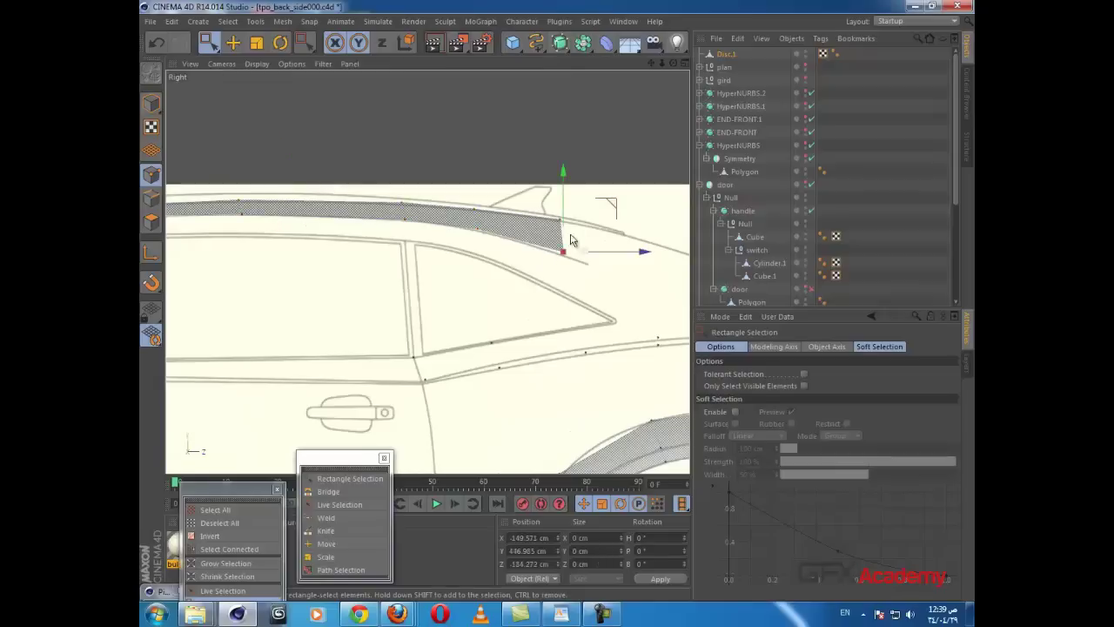
{"action": "middle_click_drag", "start_coordinate": [451, 319], "coordinate": [500, 281], "text": "alt"}
{"action": "scroll", "coordinate": [496, 294], "scroll_direction": "down", "scroll_amount": 3}
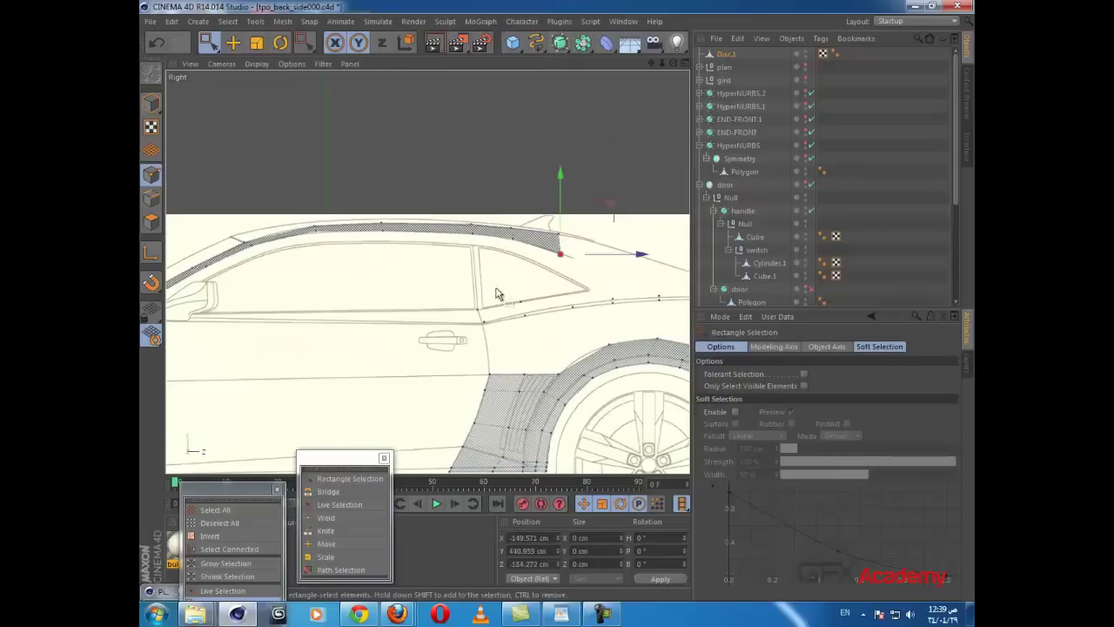
{"action": "middle_click_drag", "start_coordinate": [408, 326], "coordinate": [524, 352], "text": "alt"}
{"action": "middle_click_drag", "start_coordinate": [422, 329], "coordinate": [240, 268], "text": "alt"}
{"action": "scroll", "coordinate": [406, 329], "scroll_direction": "down", "scroll_amount": 1}
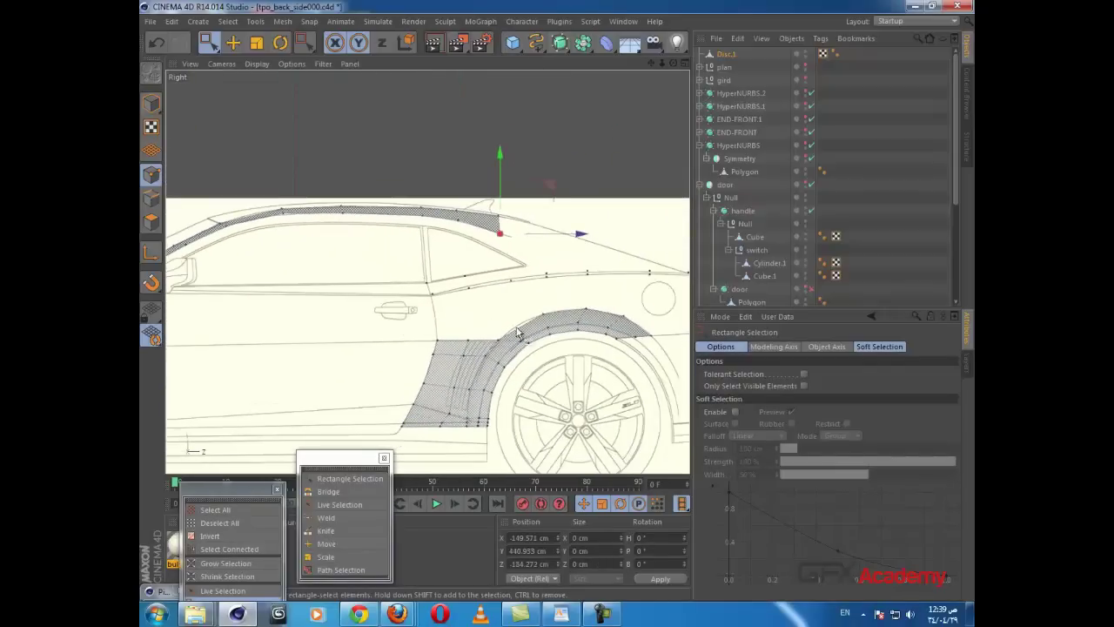
{"action": "scroll", "coordinate": [472, 315], "scroll_direction": "up", "scroll_amount": 1}
{"action": "key", "text": "b"}
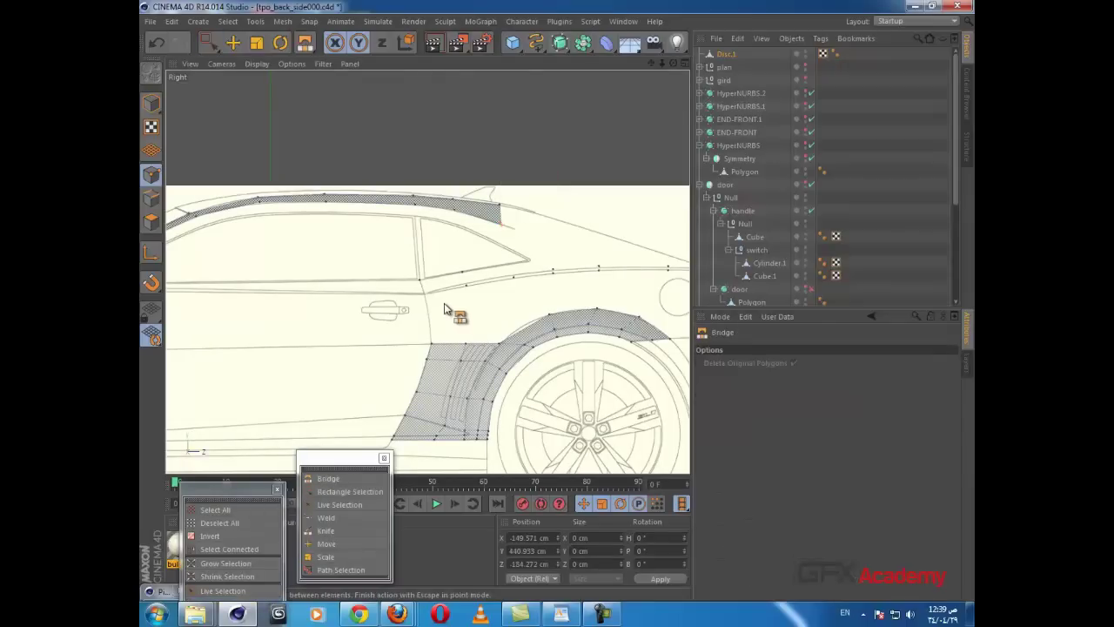
{"action": "left_click", "coordinate": [467, 289]}
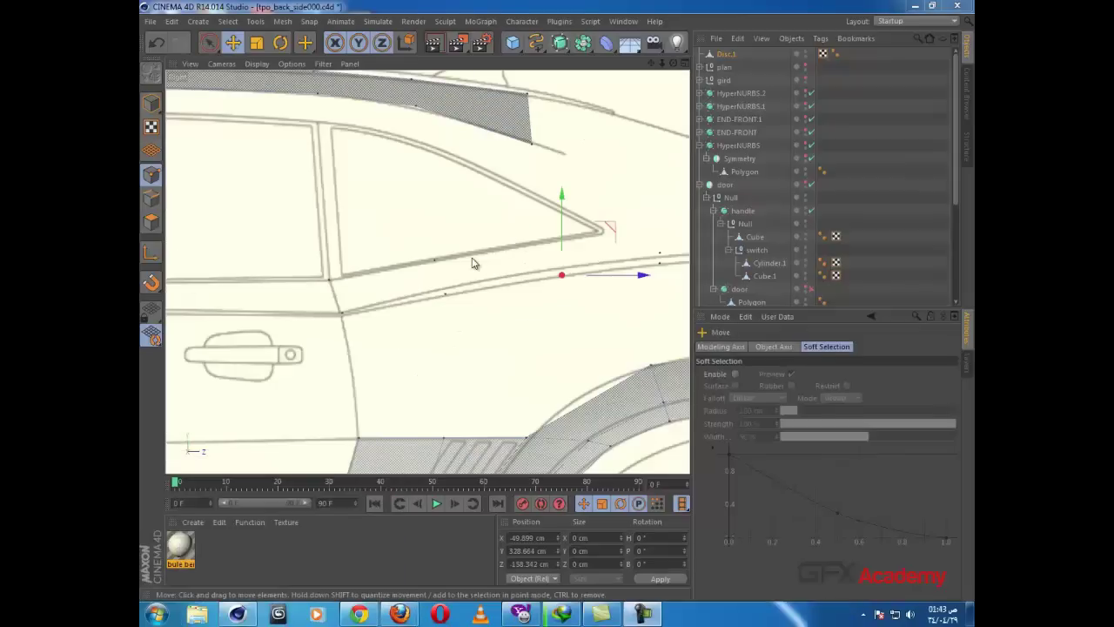
Step: Lower the roof strip's rear upper corner point to about Y 482 cm in the side view
{"action": "scroll", "coordinate": [479, 256], "scroll_direction": "up", "scroll_amount": 2}
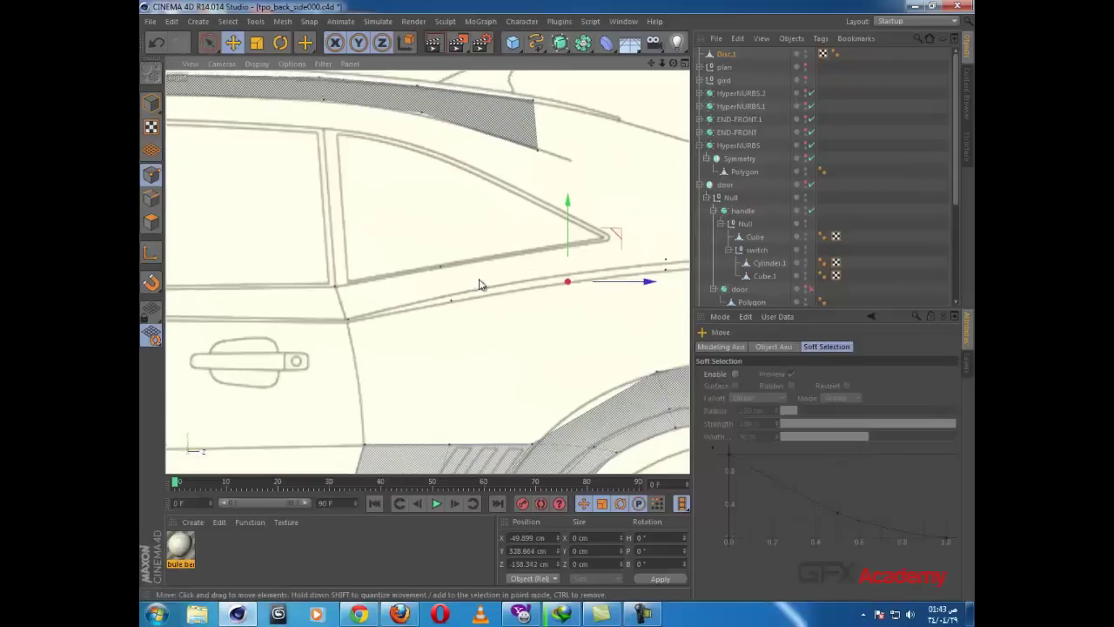
{"action": "left_click", "coordinate": [462, 170]}
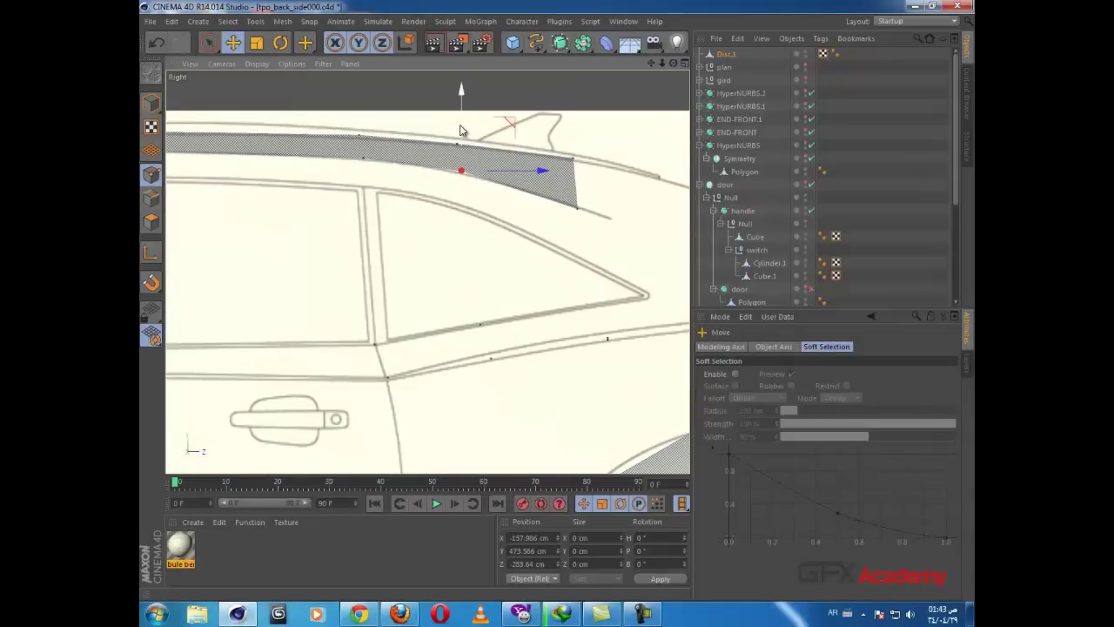
{"action": "left_click", "coordinate": [572, 156]}
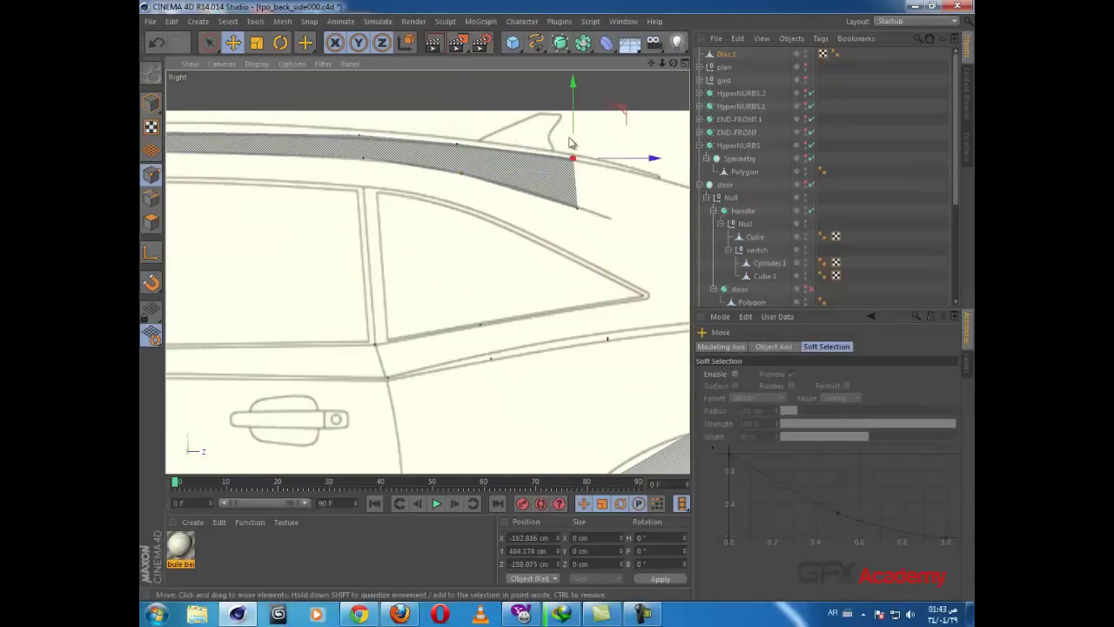
{"action": "left_click_drag", "start_coordinate": [570, 118], "coordinate": [571, 121]}
Step: Nudge the front window-base point to about X -69 cm in the top view, and turn off X-Ray for Disc.1
{"action": "middle_click_drag", "start_coordinate": [470, 321], "coordinate": [483, 224], "text": "alt"}
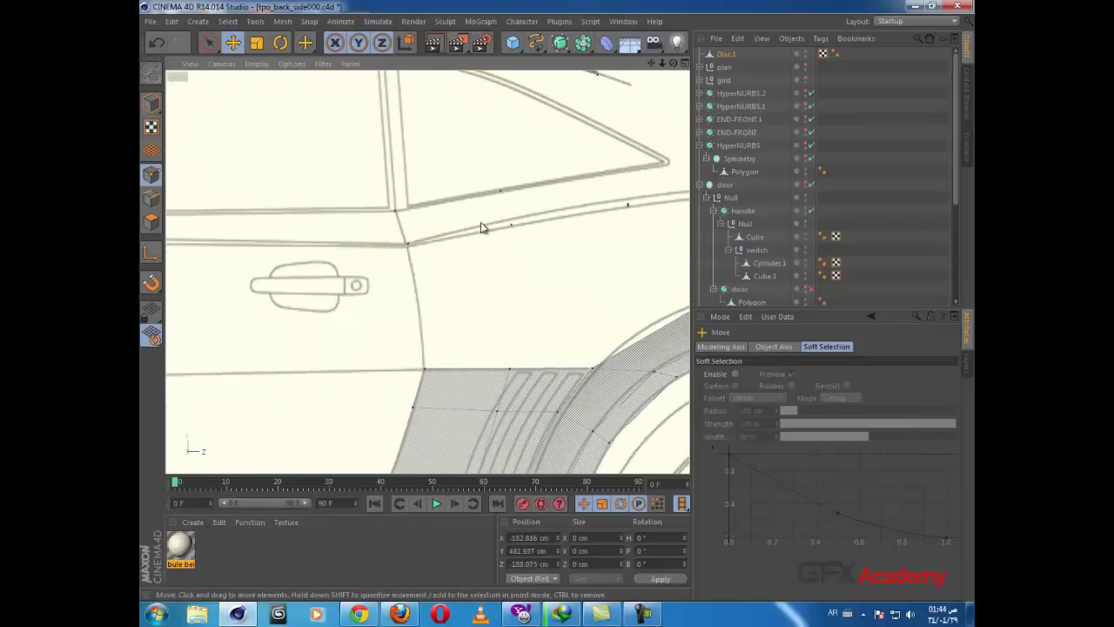
{"action": "scroll", "coordinate": [483, 255], "scroll_direction": "down", "scroll_amount": 2}
{"action": "middle_click", "coordinate": [485, 260]}
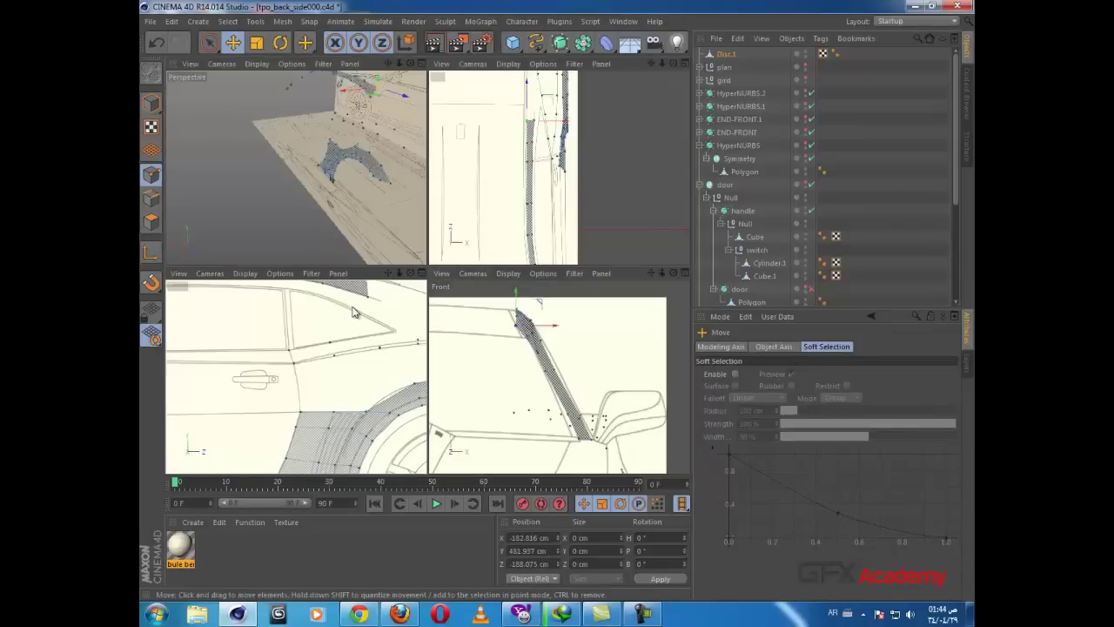
{"action": "middle_click", "coordinate": [433, 174]}
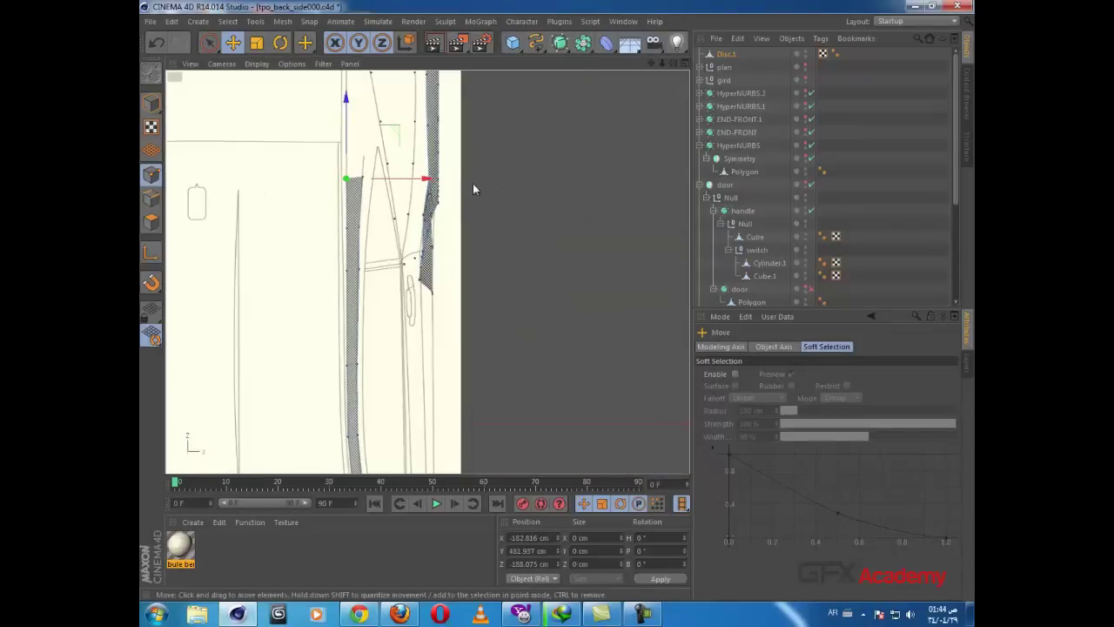
{"action": "middle_click_drag", "start_coordinate": [452, 196], "coordinate": [485, 214], "text": "alt"}
{"action": "scroll", "coordinate": [483, 223], "scroll_direction": "up", "scroll_amount": 3}
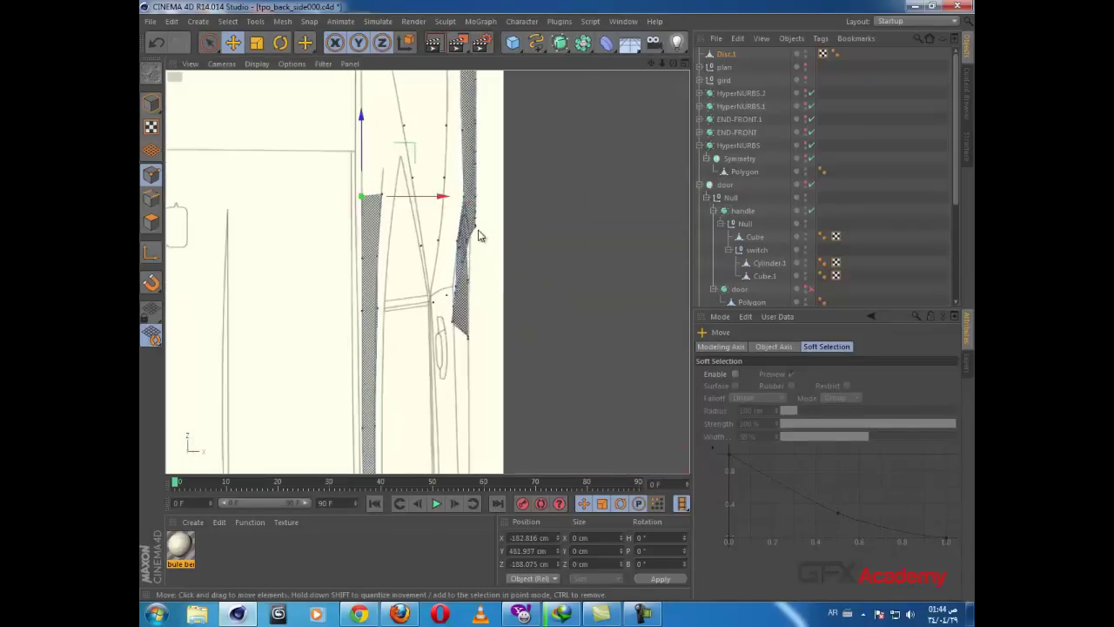
{"action": "left_click", "coordinate": [429, 310]}
{"action": "left_click_drag", "start_coordinate": [476, 314], "coordinate": [475, 314]}
{"action": "scroll", "coordinate": [472, 300], "scroll_direction": "up", "scroll_amount": 3}
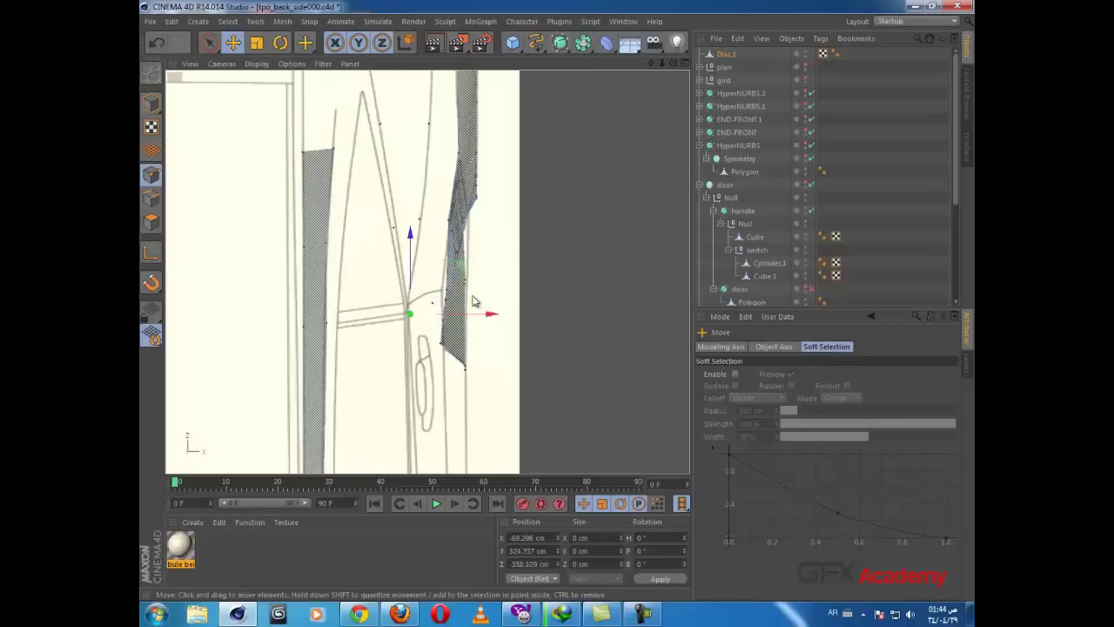
{"action": "left_click", "coordinate": [728, 54]}
{"action": "left_click", "coordinate": [774, 449]}
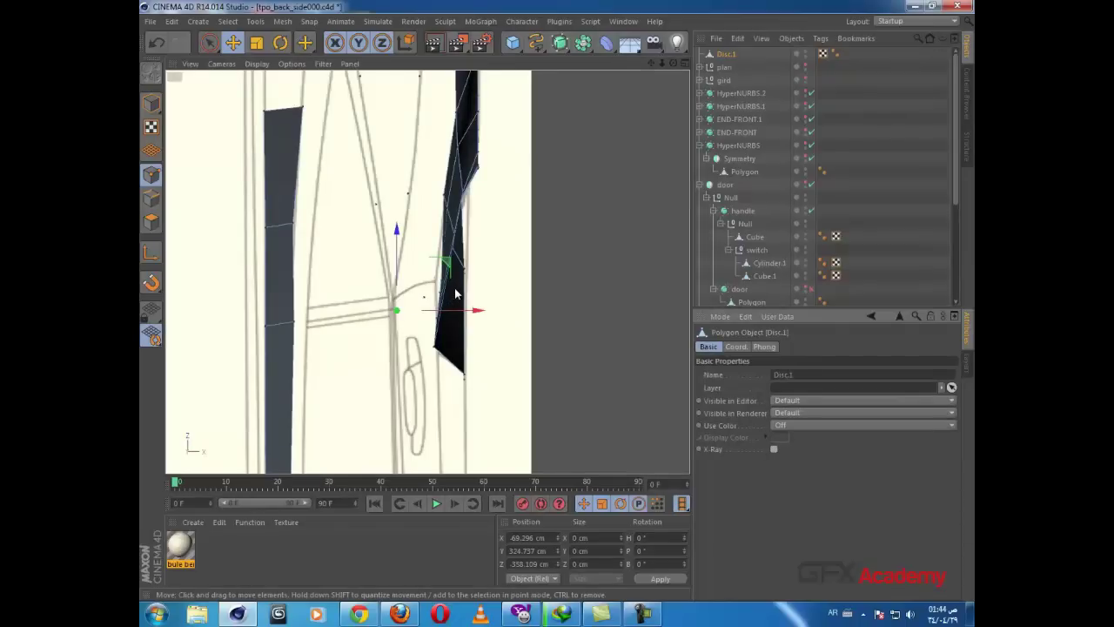
Step: Adjust the body line's front lower point across the top, front and side views to about X -28, Y 295, Z -348 cm
{"action": "left_click", "coordinate": [424, 299]}
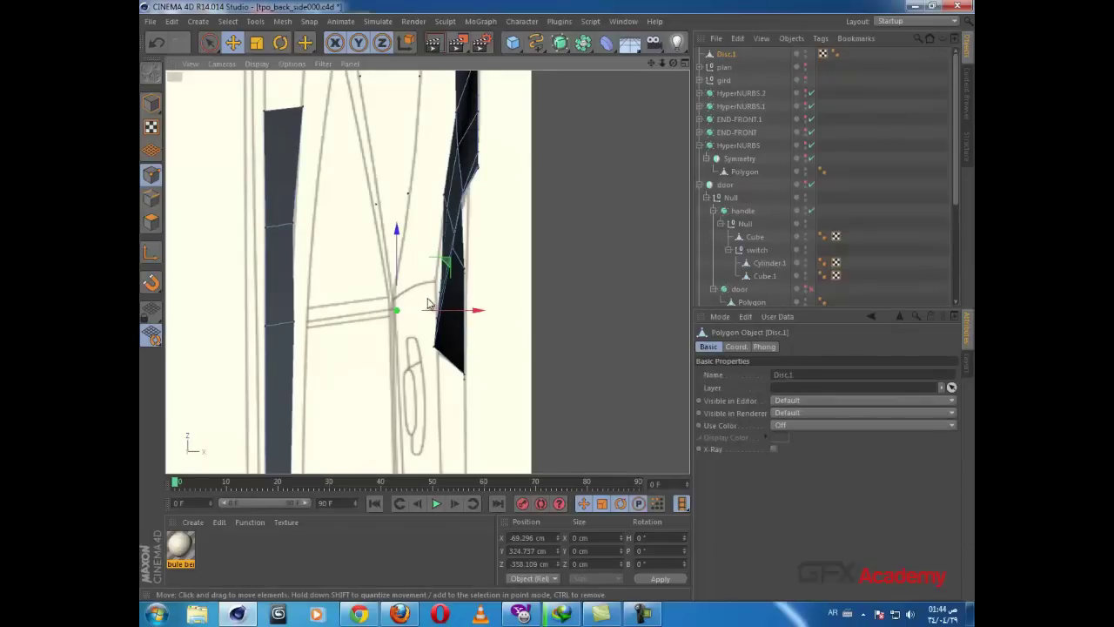
{"action": "middle_click", "coordinate": [409, 345]}
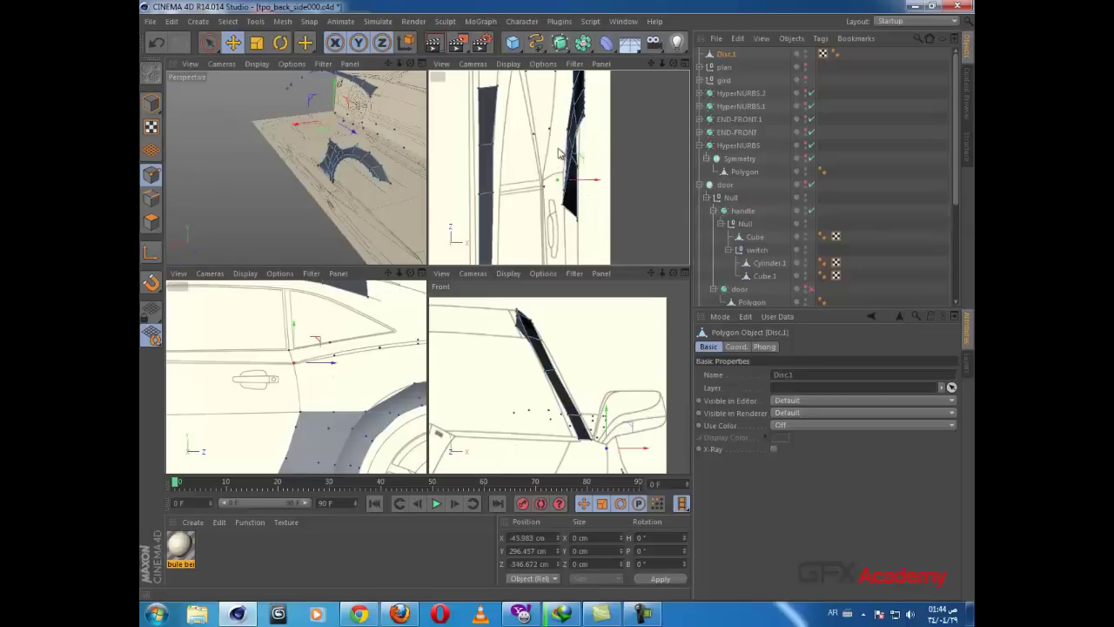
{"action": "left_click_drag", "start_coordinate": [558, 153], "coordinate": [586, 184]}
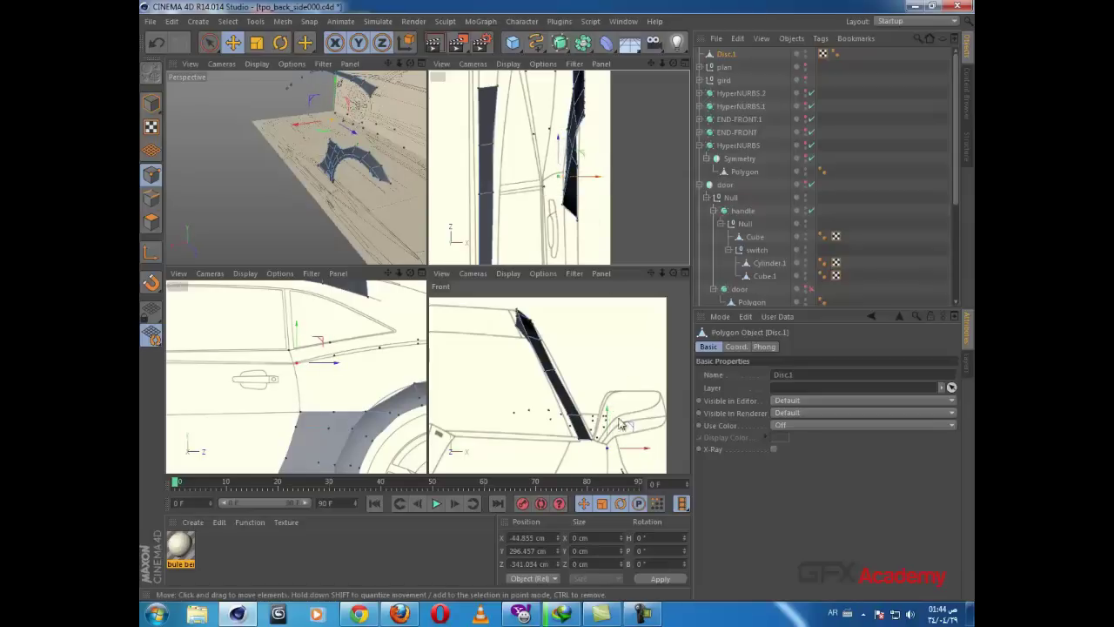
{"action": "left_click_drag", "start_coordinate": [622, 424], "coordinate": [550, 426]}
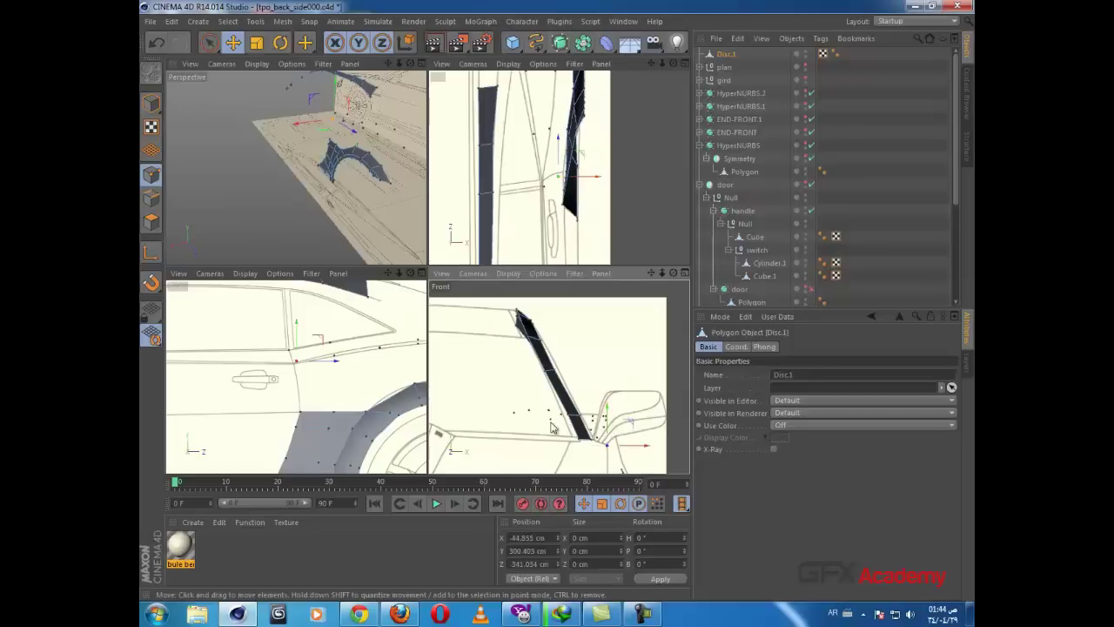
{"action": "left_click_drag", "start_coordinate": [324, 368], "coordinate": [320, 367]}
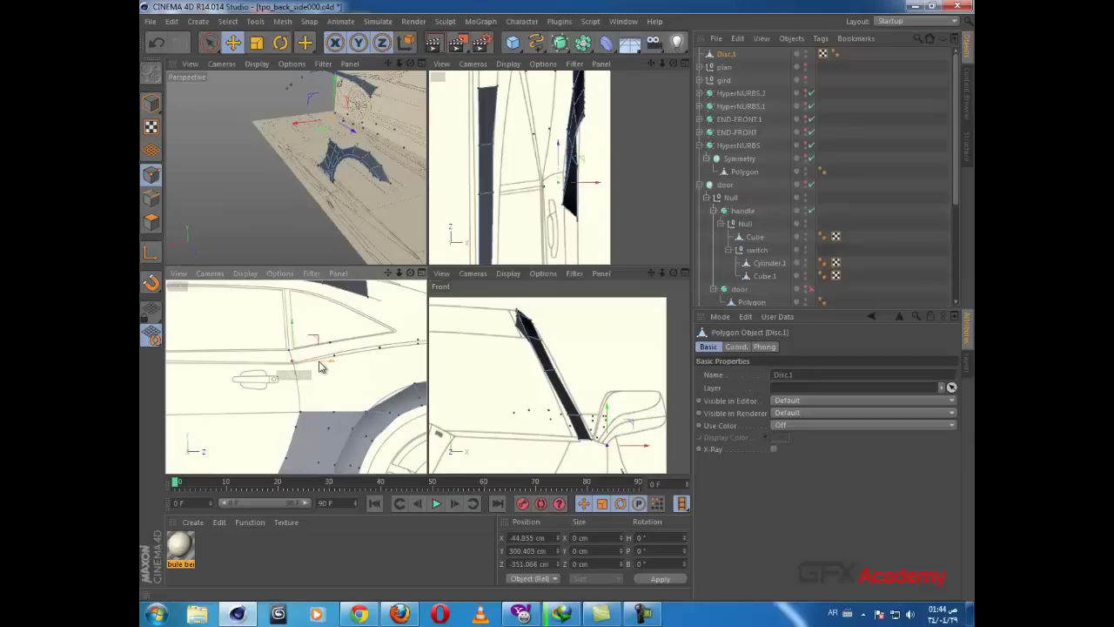
{"action": "left_click", "coordinate": [546, 186]}
{"action": "left_click_drag", "start_coordinate": [551, 184], "coordinate": [604, 190]}
{"action": "left_click", "coordinate": [558, 181]}
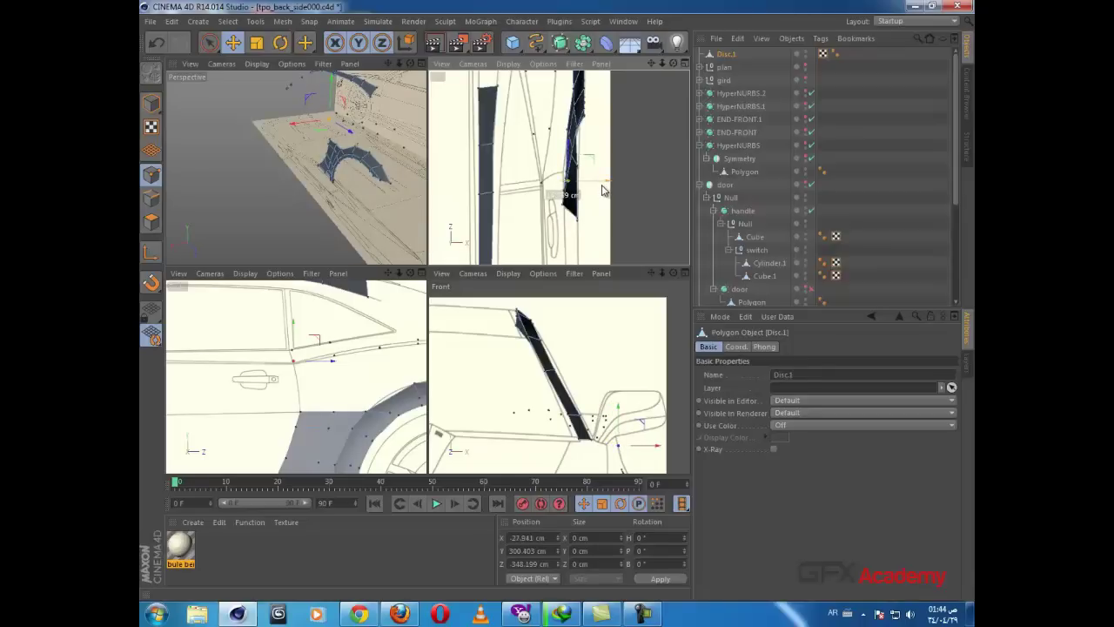
{"action": "middle_click", "coordinate": [293, 422]}
{"action": "middle_click", "coordinate": [428, 330]}
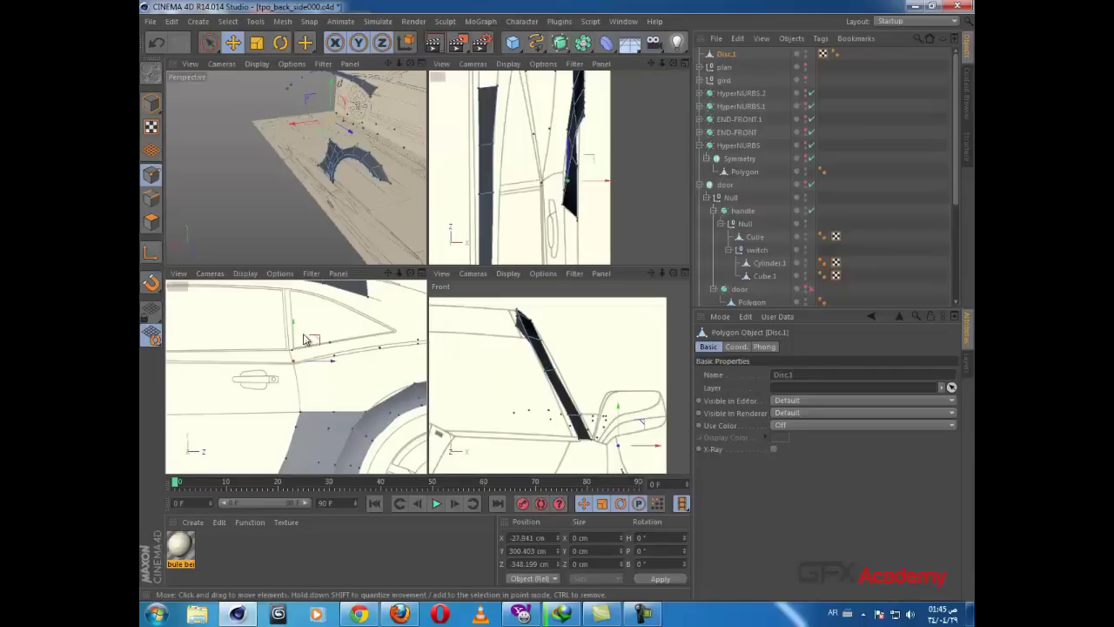
{"action": "left_click_drag", "start_coordinate": [305, 339], "coordinate": [306, 344]}
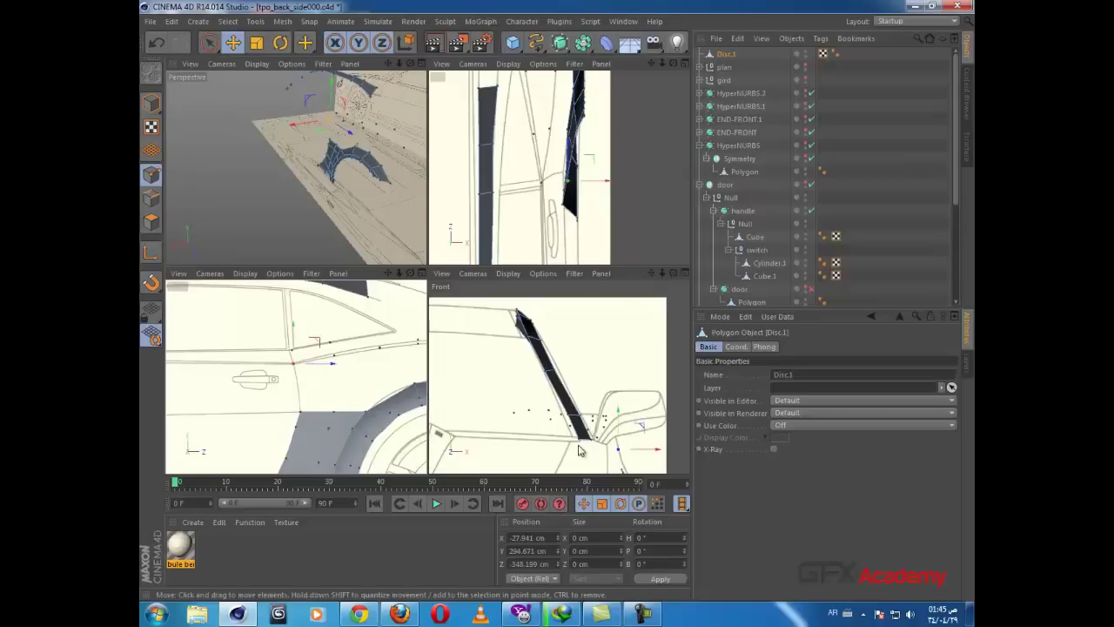
Step: Select the rear points of the body line's lower row in the front view and raise them to about Y 347 cm
{"action": "scroll", "coordinate": [575, 431], "scroll_direction": "up", "scroll_amount": 3}
{"action": "left_click", "coordinate": [622, 403]}
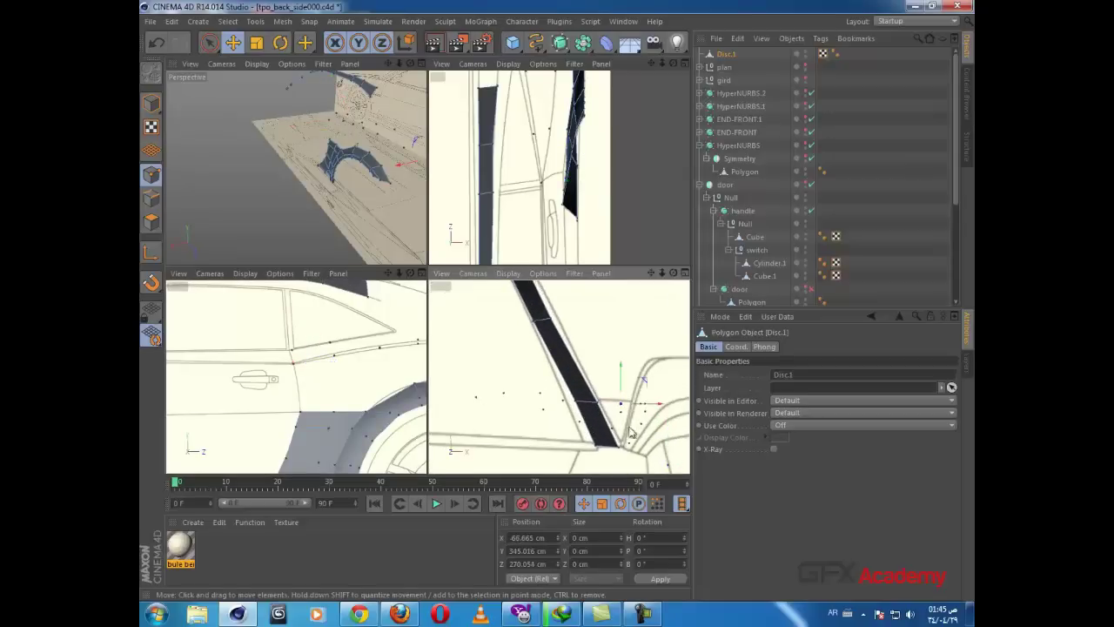
{"action": "middle_click_drag", "start_coordinate": [358, 407], "coordinate": [144, 451], "text": "alt"}
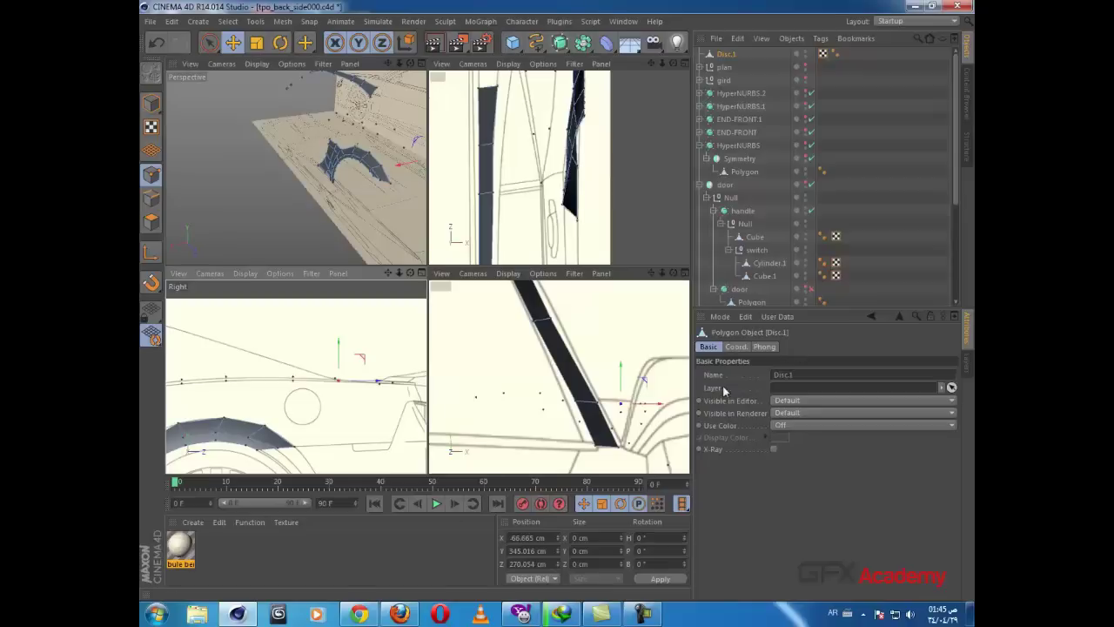
{"action": "scroll", "coordinate": [645, 409], "scroll_direction": "up", "scroll_amount": 3}
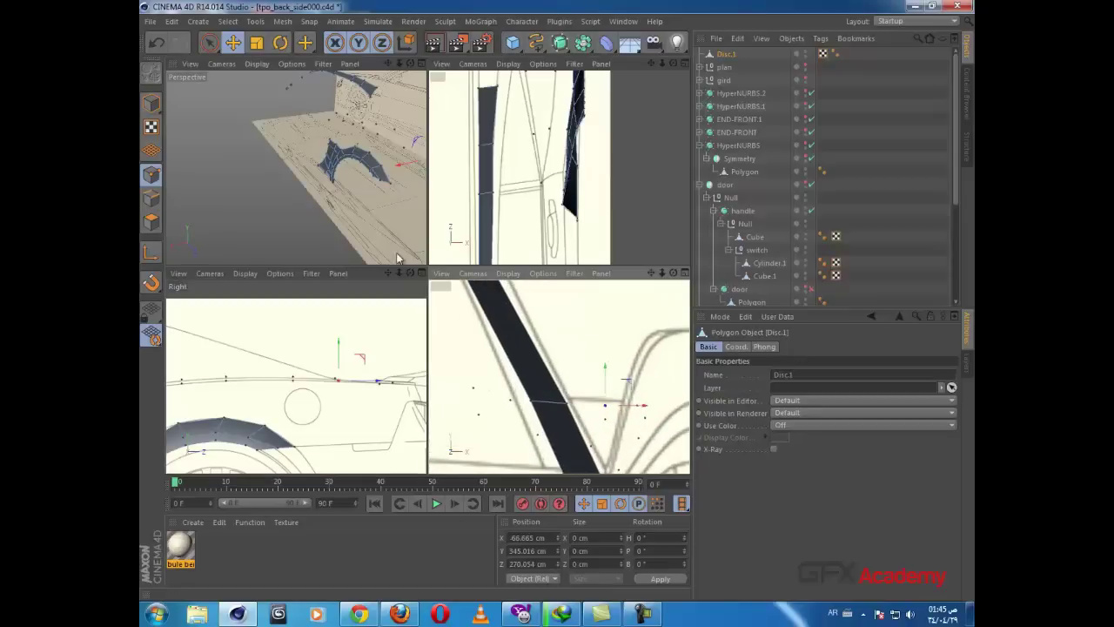
{"action": "left_click_drag", "start_coordinate": [209, 42], "coordinate": [253, 83]}
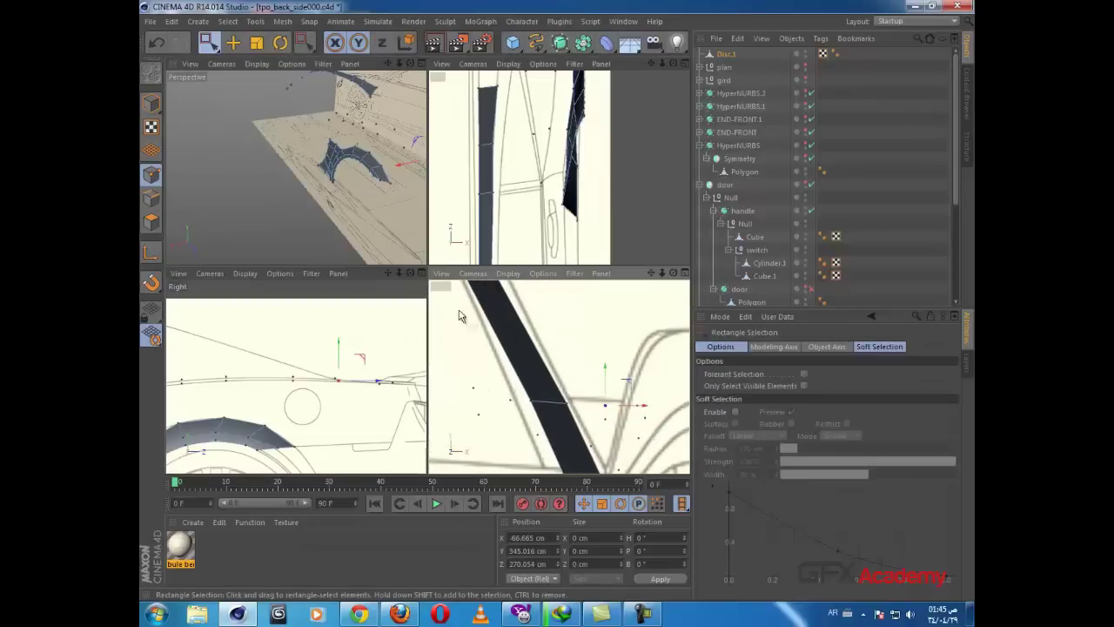
{"action": "left_click_drag", "start_coordinate": [664, 382], "coordinate": [588, 413]}
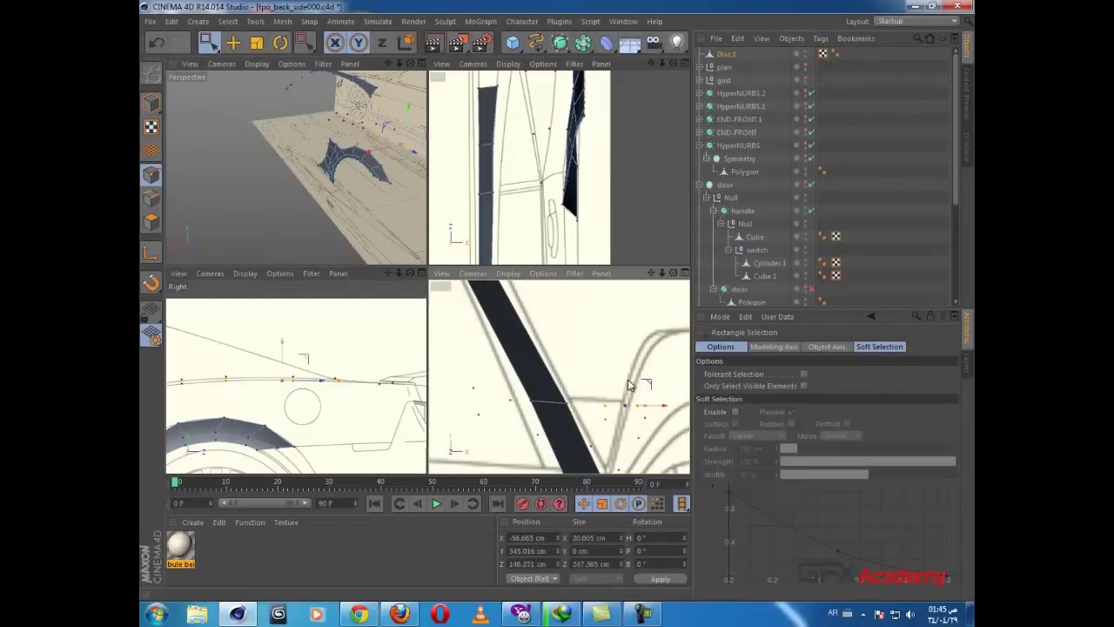
{"action": "left_click_drag", "start_coordinate": [628, 379], "coordinate": [627, 376]}
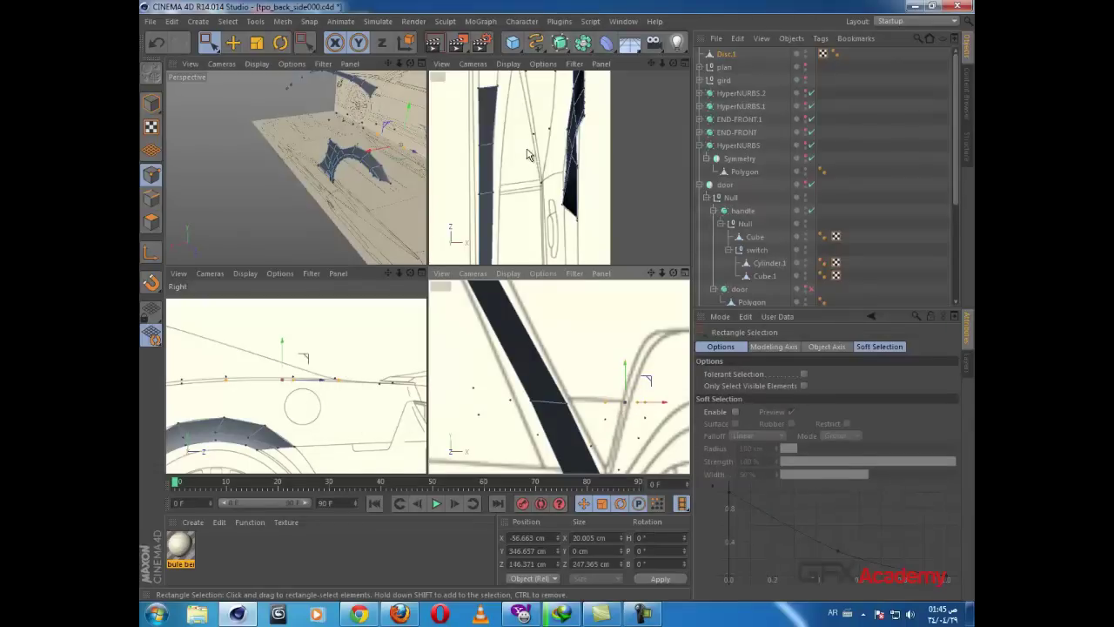
Step: Examine the wheel arch strip and body-line points in the perspective and side views
{"action": "middle_click", "coordinate": [273, 368]}
{"action": "middle_click", "coordinate": [319, 299]}
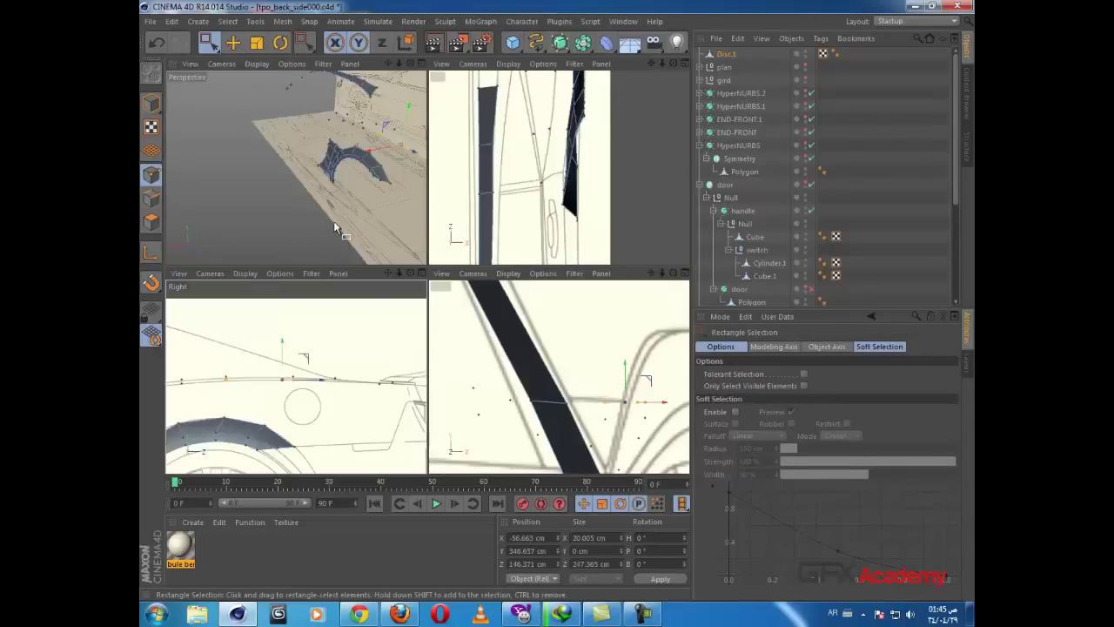
{"action": "middle_click", "coordinate": [337, 228]}
{"action": "left_click_drag", "start_coordinate": [501, 264], "coordinate": [510, 309], "text": "alt"}
{"action": "middle_click", "coordinate": [507, 303]}
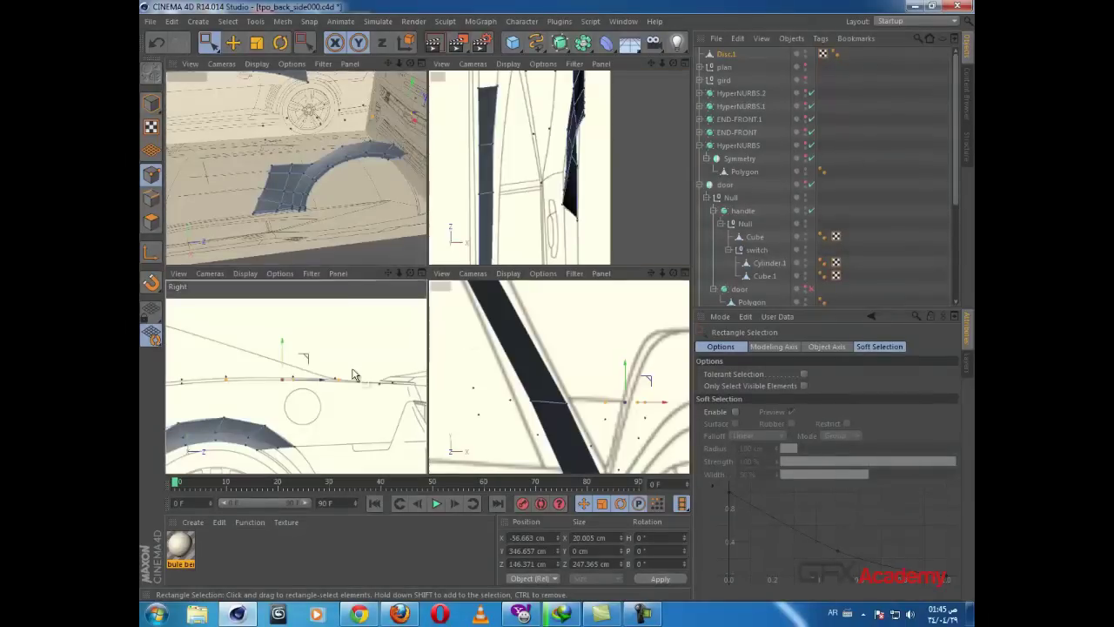
{"action": "middle_click", "coordinate": [354, 375]}
{"action": "middle_click_drag", "start_coordinate": [362, 391], "coordinate": [579, 311], "text": "alt"}
{"action": "middle_click_drag", "start_coordinate": [370, 352], "coordinate": [449, 337], "text": "alt"}
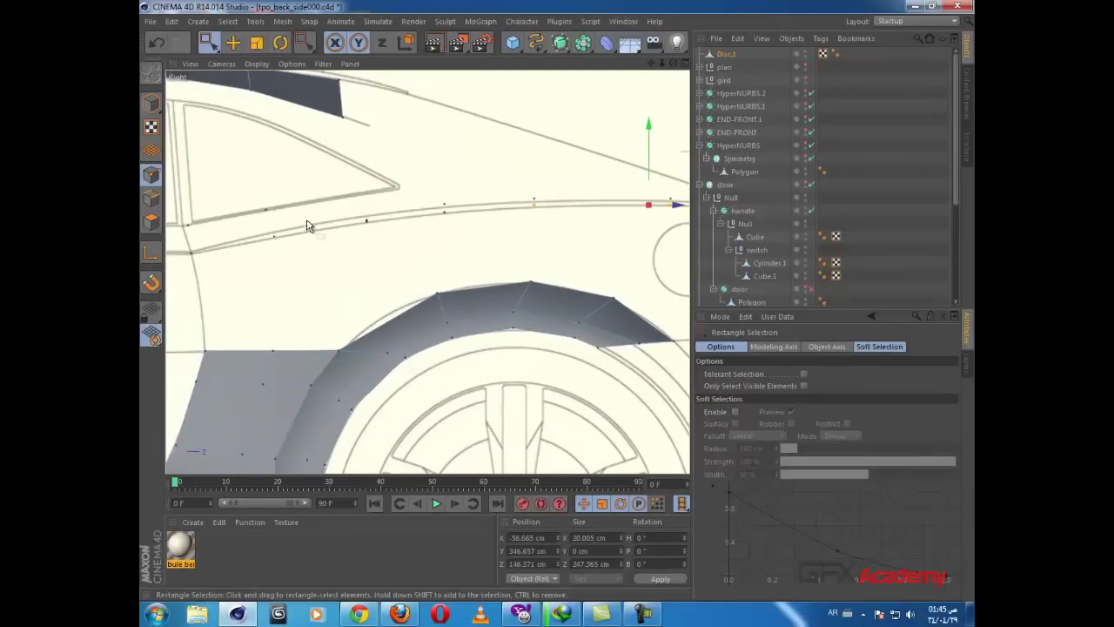
Step: Loop-cut the front upper part of the wheel arch strip and raise the cut's outer point to about Y 233 cm
{"action": "key", "text": "alt+shift"}
{"action": "key", "text": "k"}
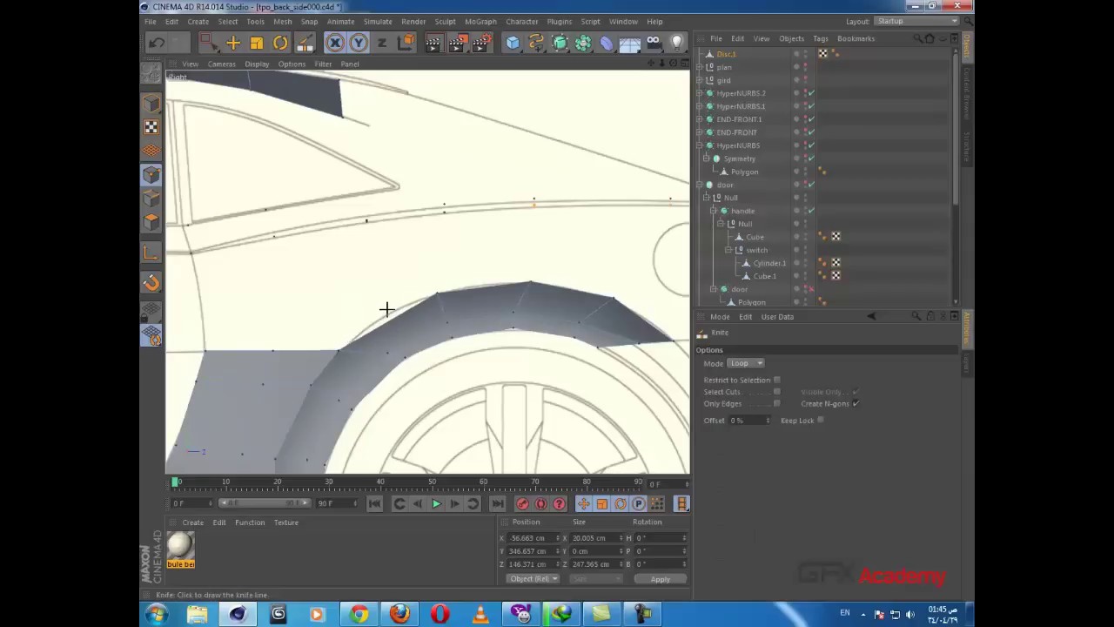
{"action": "left_click", "coordinate": [210, 43]}
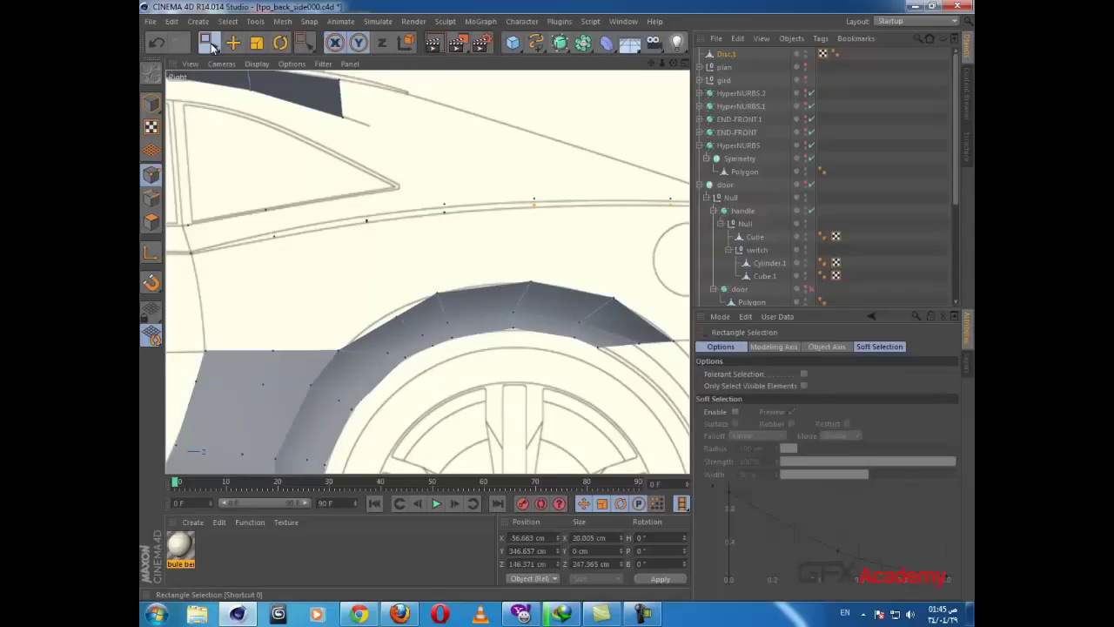
{"action": "left_click_drag", "start_coordinate": [378, 305], "coordinate": [406, 328]}
{"action": "left_click_drag", "start_coordinate": [396, 275], "coordinate": [397, 269]}
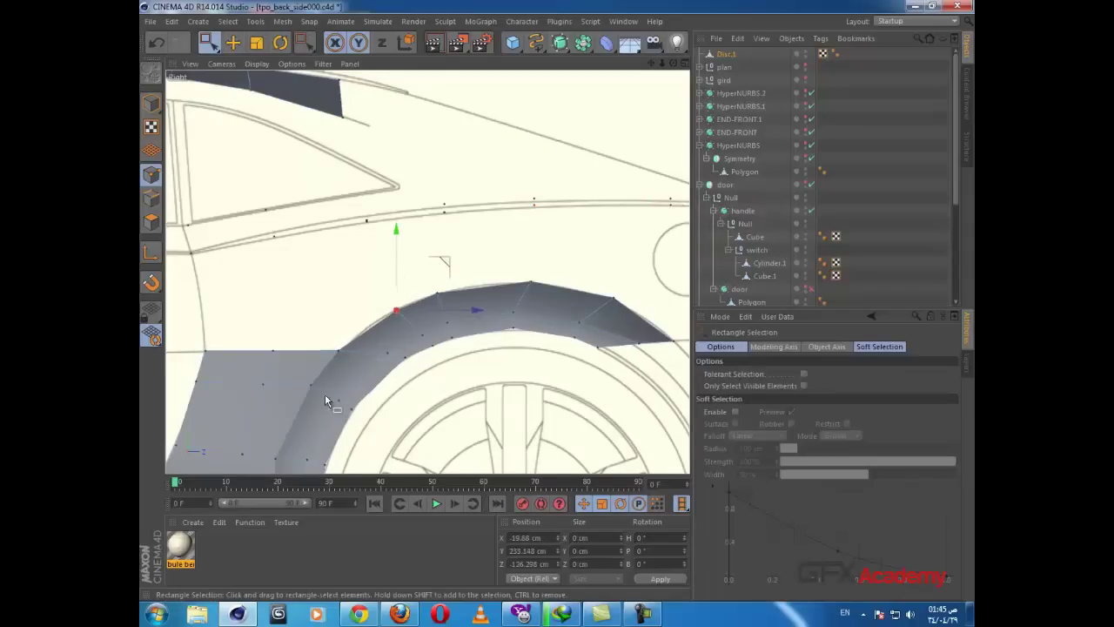
Step: Nudge the front inner wheel-arch point onto the arch line, and shift the loop cut's outer point to about Z -128 cm
{"action": "left_click_drag", "start_coordinate": [348, 399], "coordinate": [364, 415]}
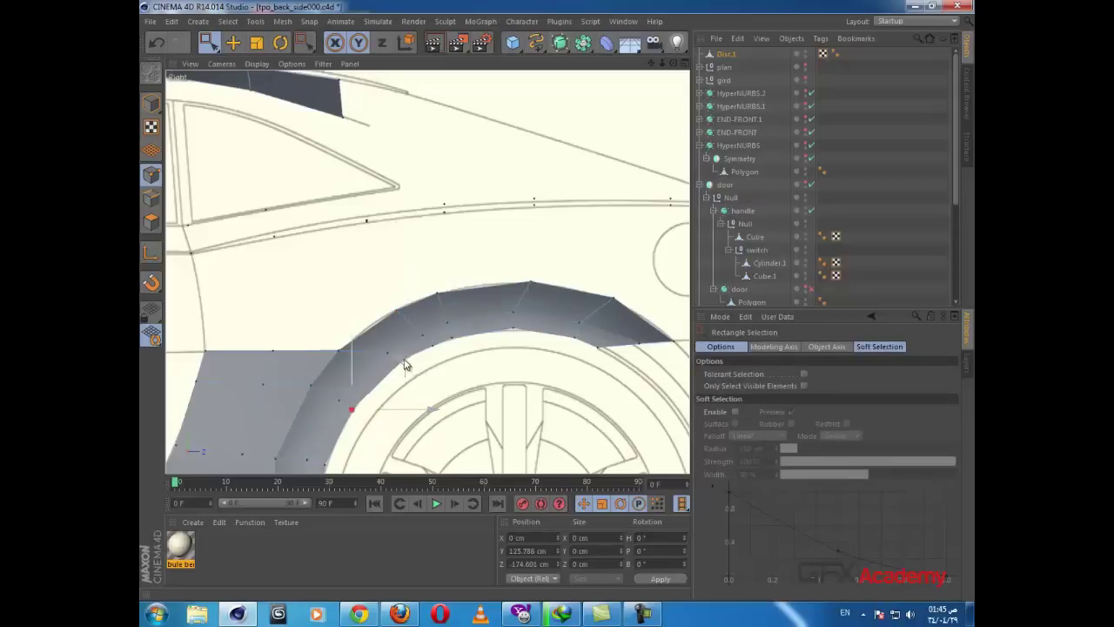
{"action": "left_click_drag", "start_coordinate": [388, 301], "coordinate": [406, 319]}
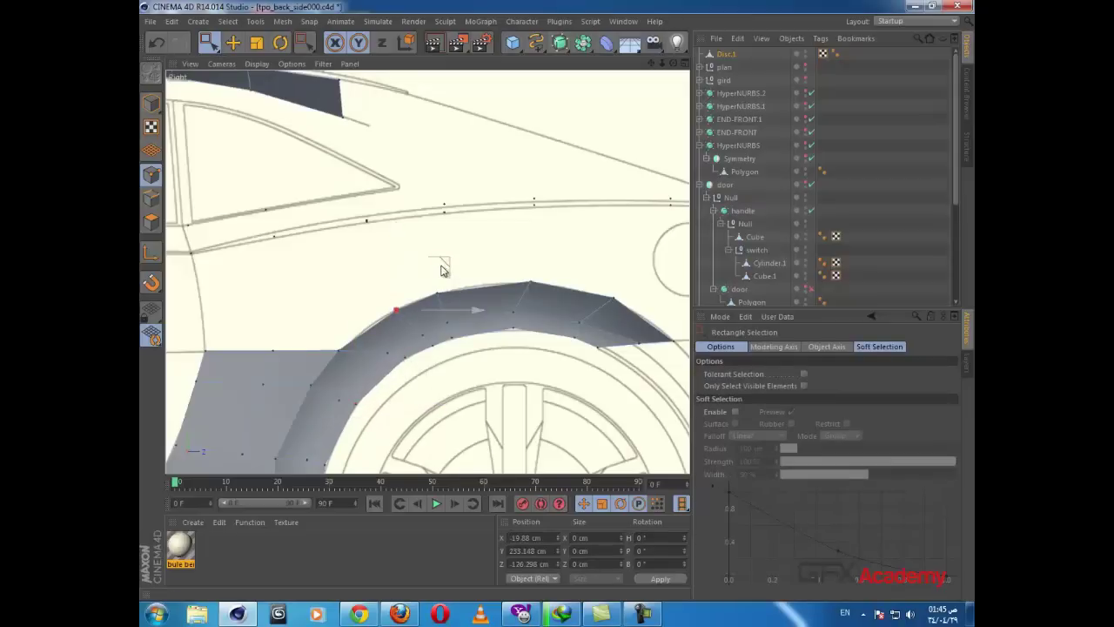
{"action": "scroll", "coordinate": [383, 228], "scroll_direction": "up", "scroll_amount": 3}
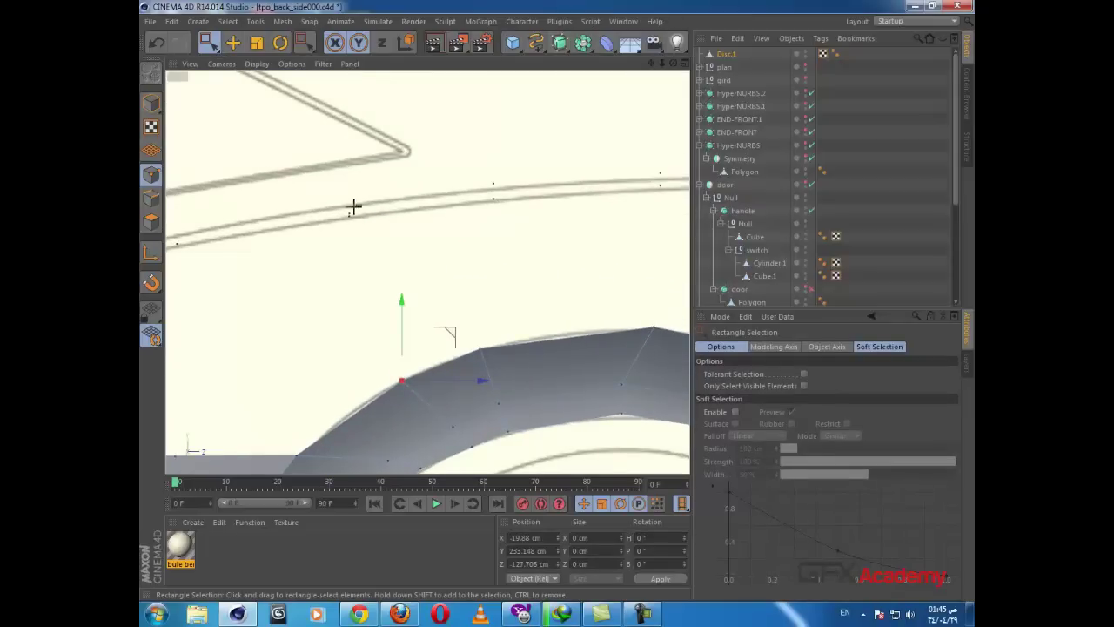
Step: Align two upper-row body-line points with the blueprint line in the side view, at about Y 334 cm and Y 346 cm
{"action": "left_click_drag", "start_coordinate": [335, 214], "coordinate": [337, 216]}
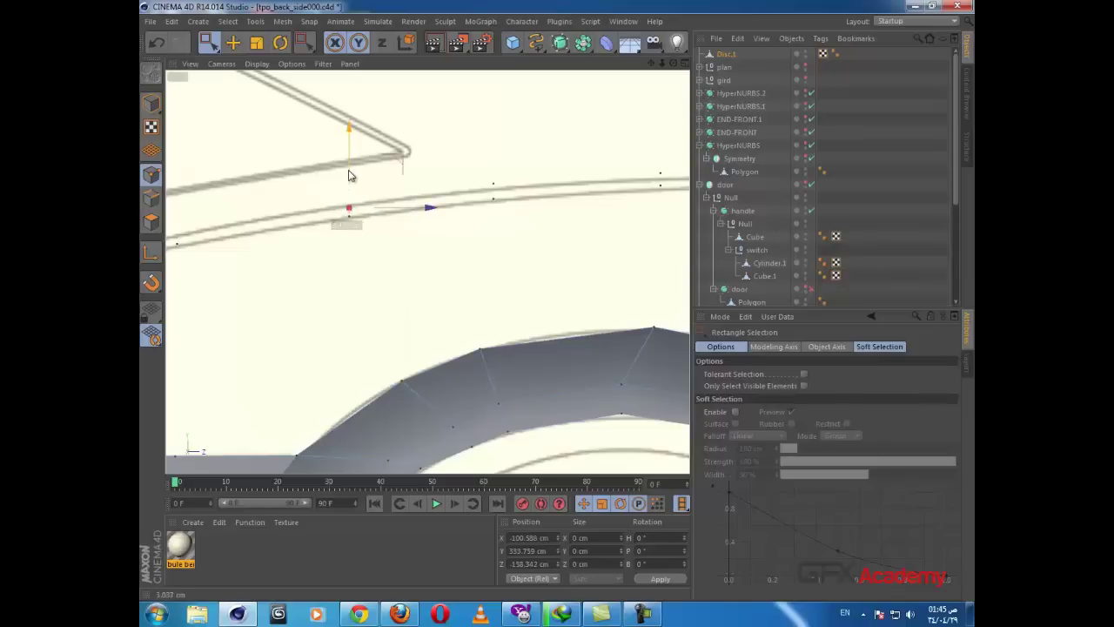
{"action": "middle_click_drag", "start_coordinate": [348, 244], "coordinate": [506, 262], "text": "alt"}
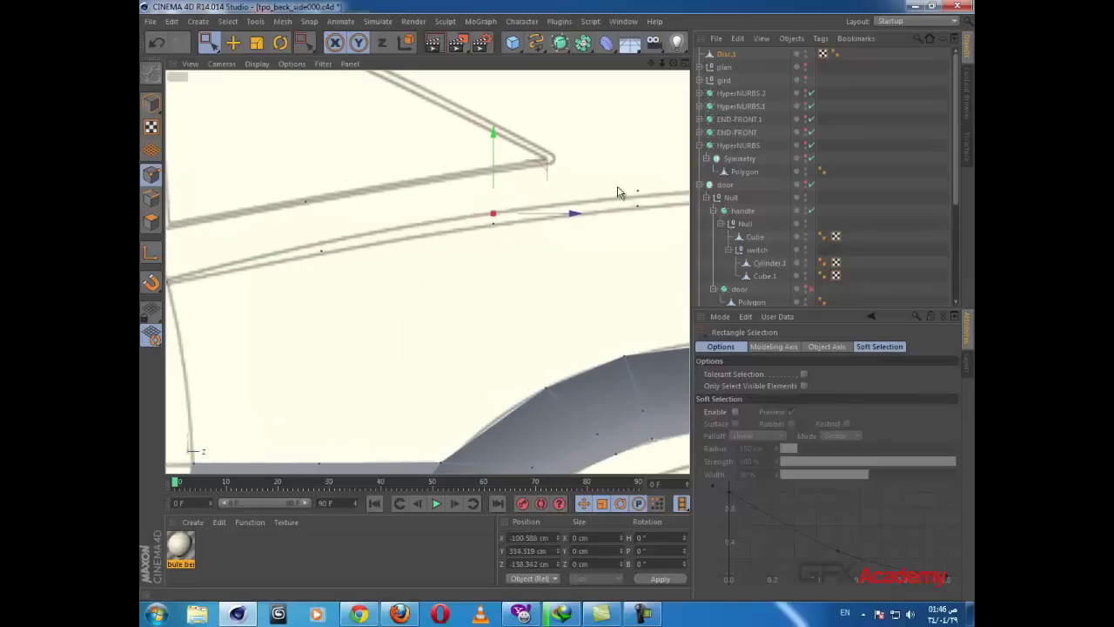
{"action": "left_click", "coordinate": [636, 191]}
{"action": "left_click_drag", "start_coordinate": [638, 139], "coordinate": [639, 143]}
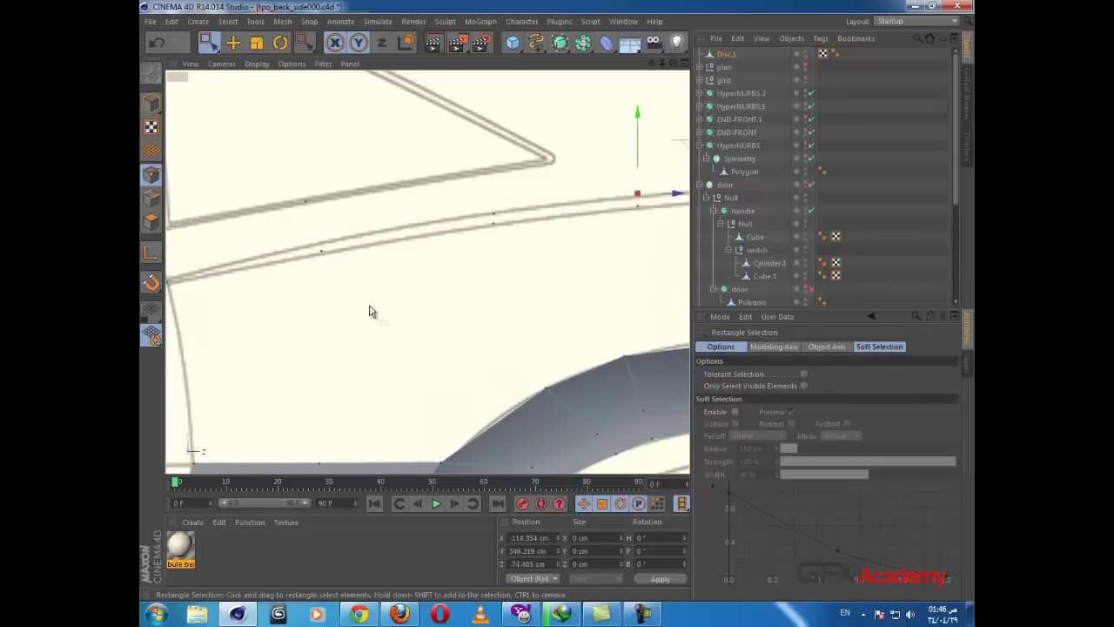
{"action": "middle_click_drag", "start_coordinate": [375, 311], "coordinate": [460, 303], "text": "alt"}
Step: Select the front lower-row body-line point and shift it sideways to about X -32 cm using the top and front views
{"action": "middle_click", "coordinate": [453, 252]}
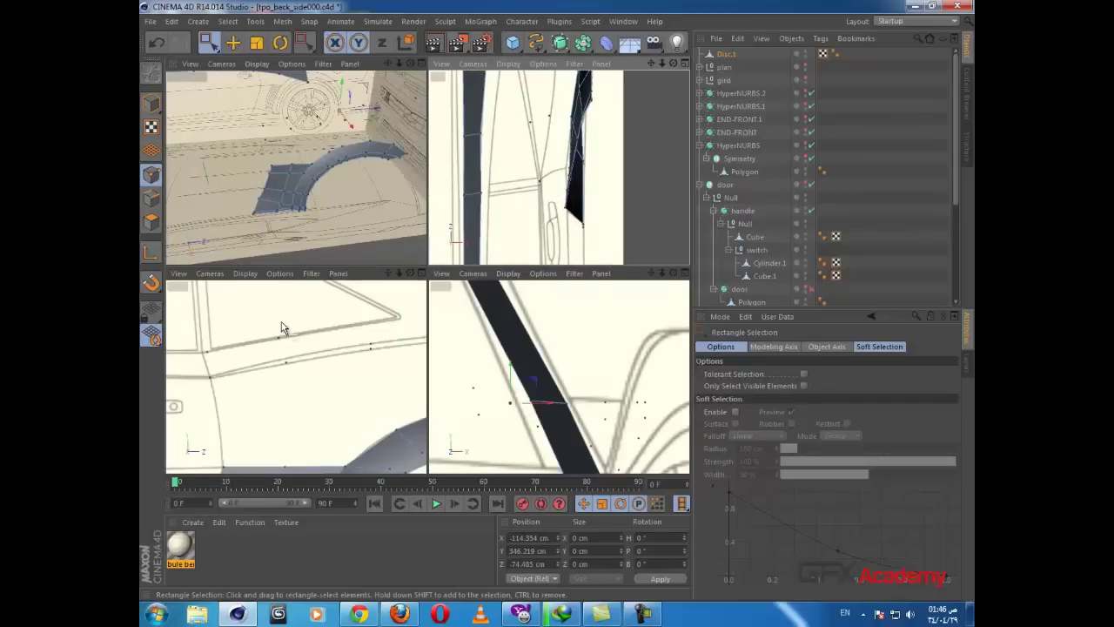
{"action": "left_click_drag", "start_coordinate": [277, 347], "coordinate": [292, 371]}
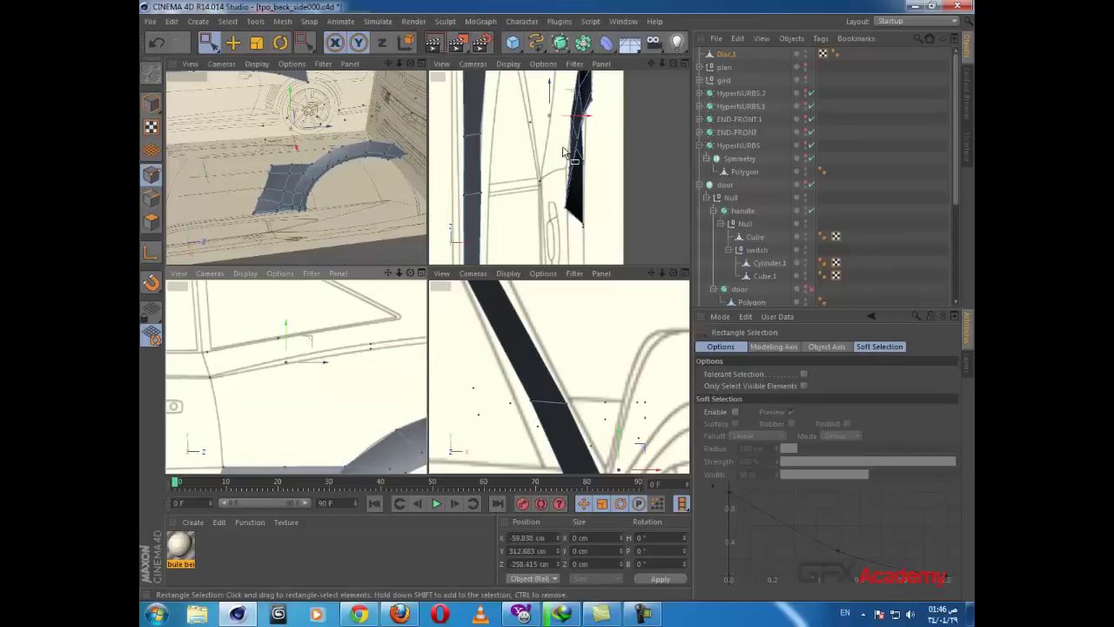
{"action": "middle_click_drag", "start_coordinate": [545, 166], "coordinate": [521, 190], "text": "alt"}
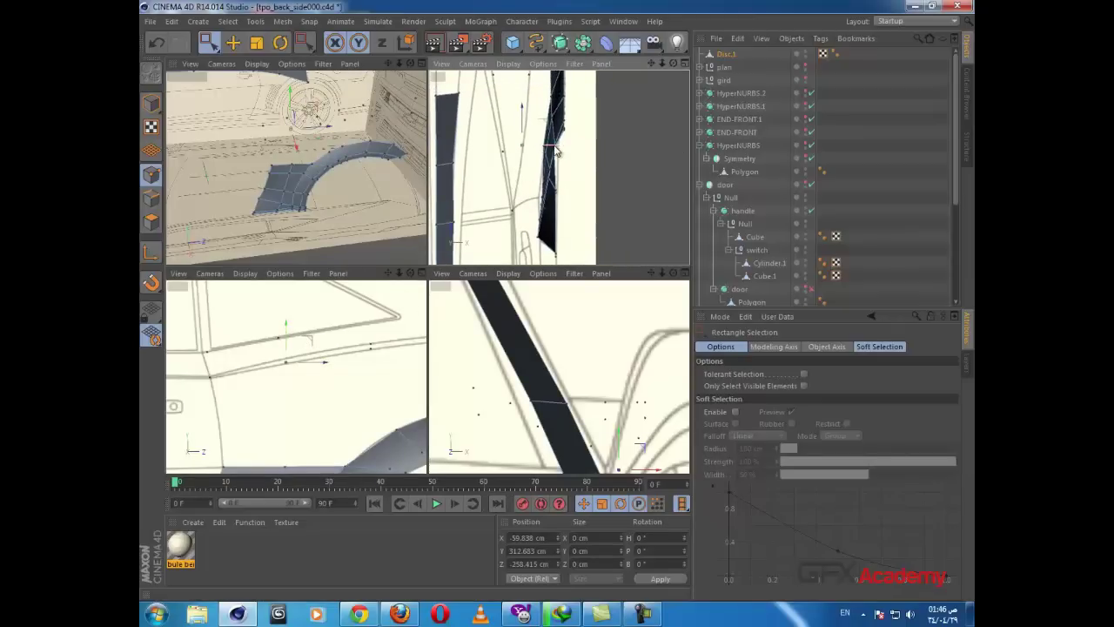
{"action": "left_click_drag", "start_coordinate": [554, 146], "coordinate": [575, 148]}
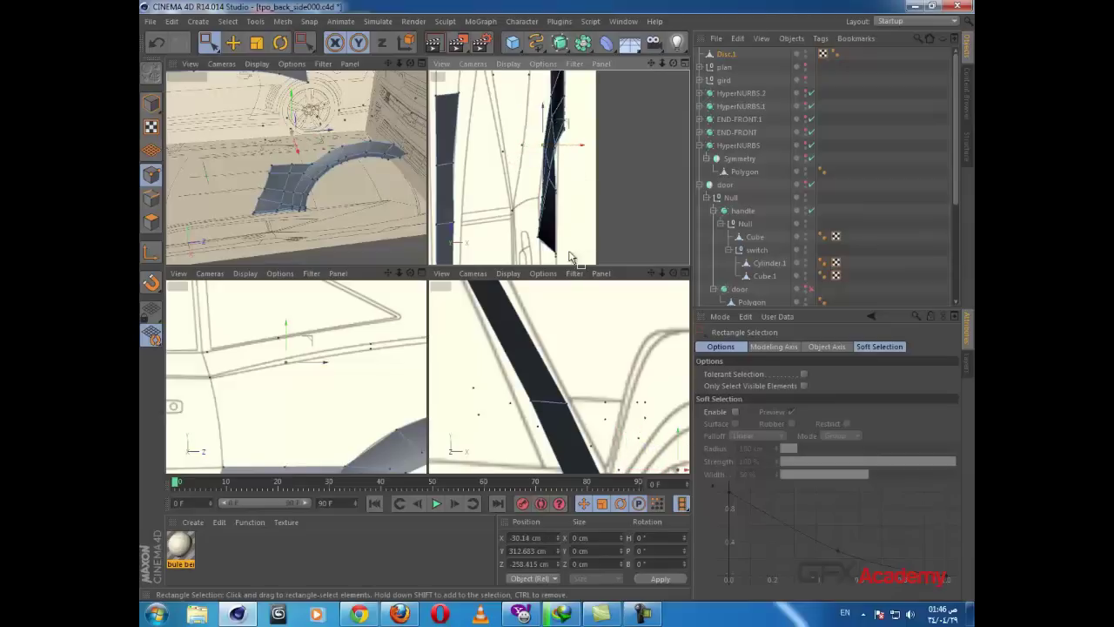
{"action": "middle_click_drag", "start_coordinate": [579, 350], "coordinate": [520, 287], "text": "alt"}
{"action": "left_click_drag", "start_coordinate": [644, 405], "coordinate": [639, 404]}
{"action": "scroll", "coordinate": [297, 341], "scroll_direction": "up", "scroll_amount": 1}
{"action": "scroll", "coordinate": [461, 223], "scroll_direction": "up", "scroll_amount": 2}
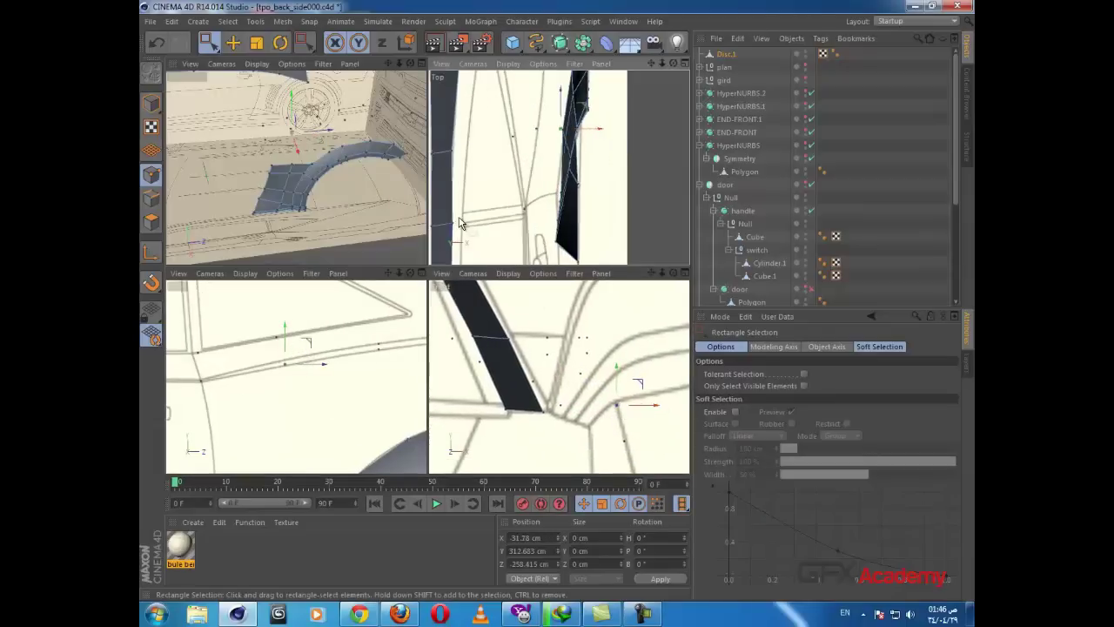
{"action": "scroll", "coordinate": [316, 378], "scroll_direction": "down", "scroll_amount": 4}
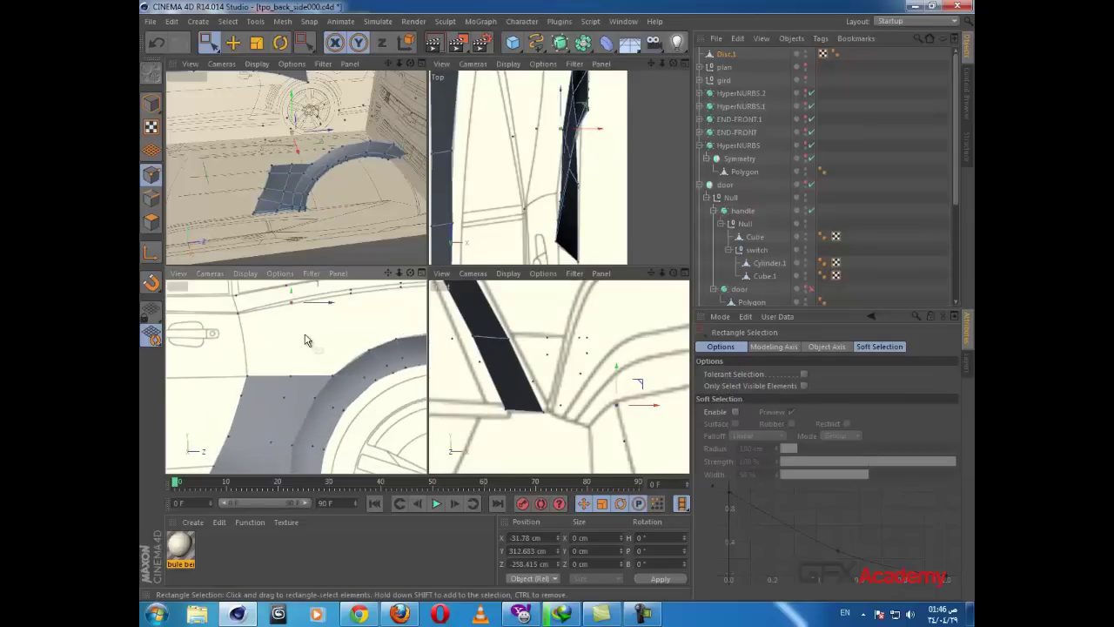
{"action": "scroll", "coordinate": [326, 393], "scroll_direction": "up", "scroll_amount": 2}
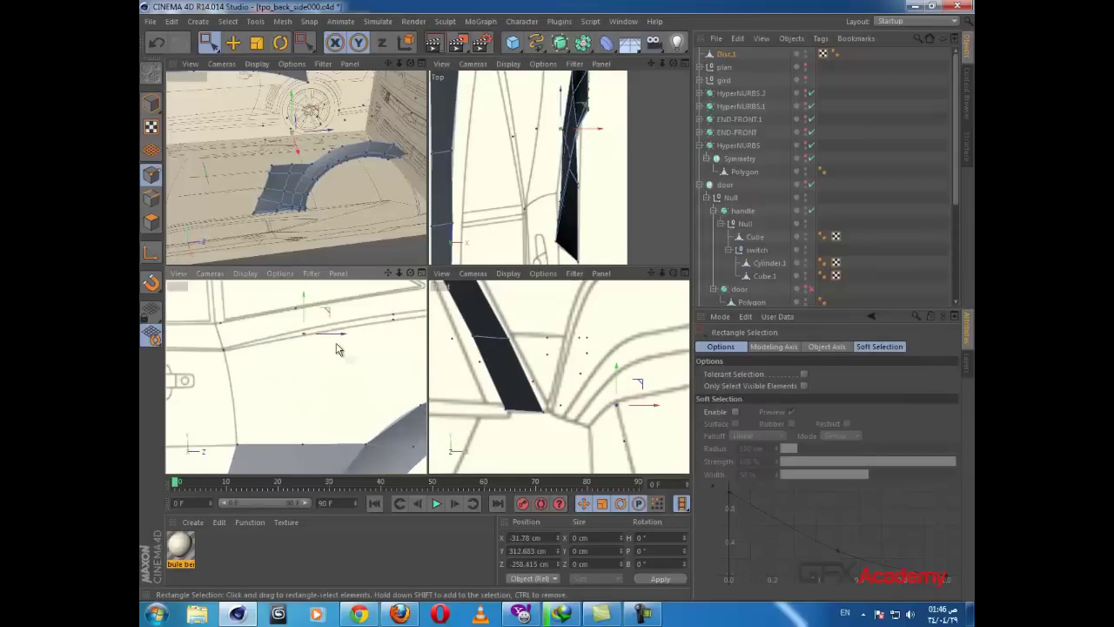
{"action": "middle_click_drag", "start_coordinate": [338, 346], "coordinate": [324, 364], "text": "alt"}
{"action": "left_click_drag", "start_coordinate": [271, 319], "coordinate": [317, 346]}
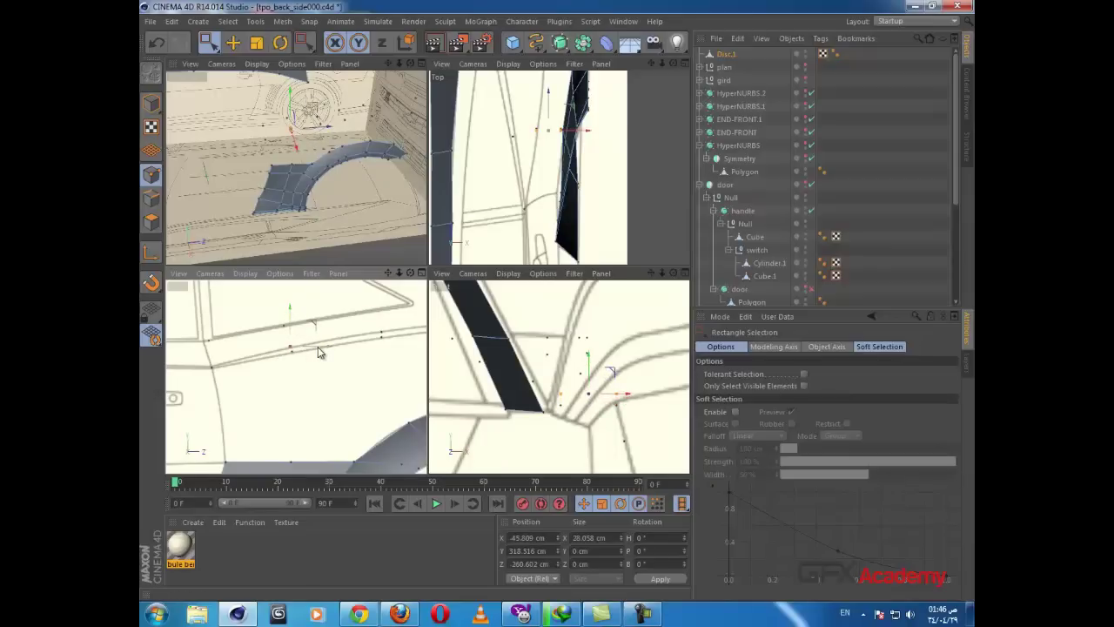
{"action": "middle_click_drag", "start_coordinate": [375, 381], "coordinate": [214, 408], "text": "alt"}
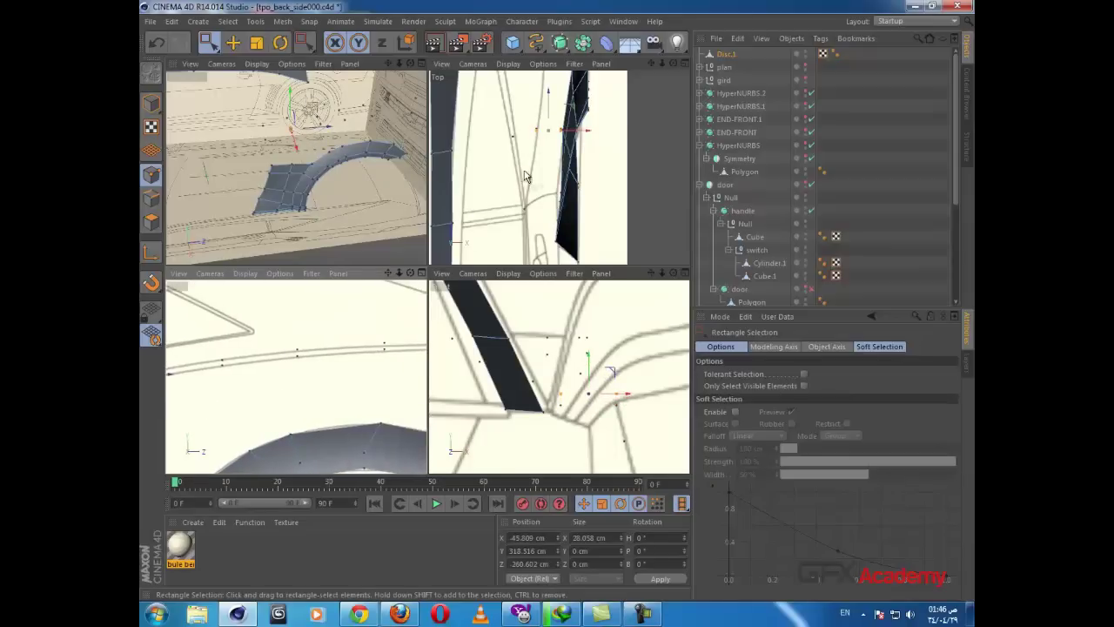
{"action": "middle_click_drag", "start_coordinate": [525, 177], "coordinate": [551, 282], "text": "alt"}
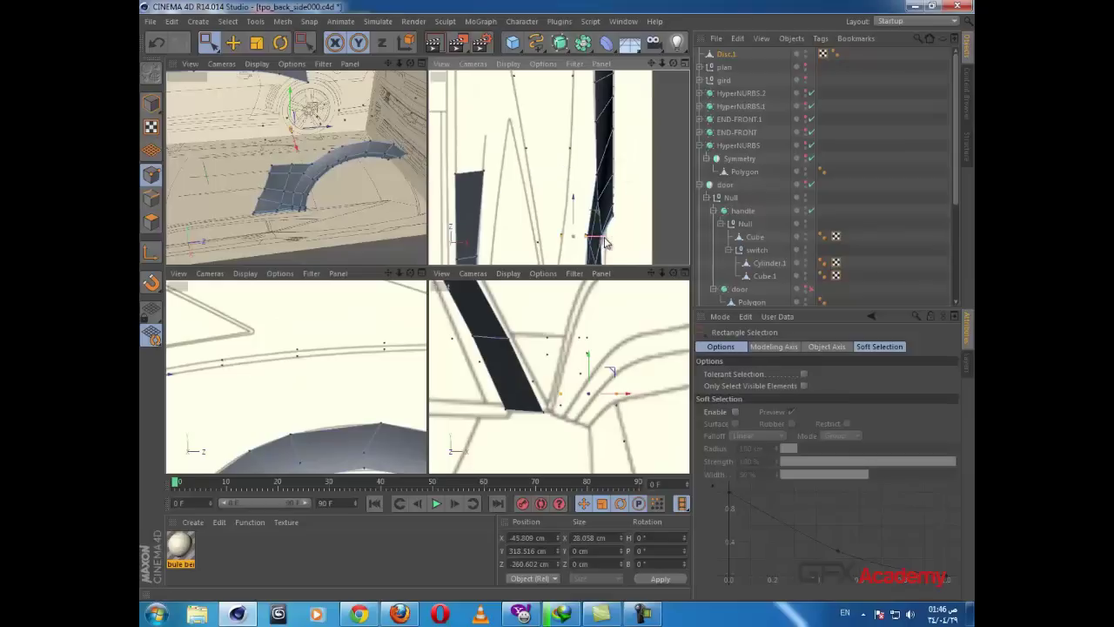
{"action": "left_click_drag", "start_coordinate": [606, 243], "coordinate": [580, 265]}
{"action": "key", "text": "ctrl+z"}
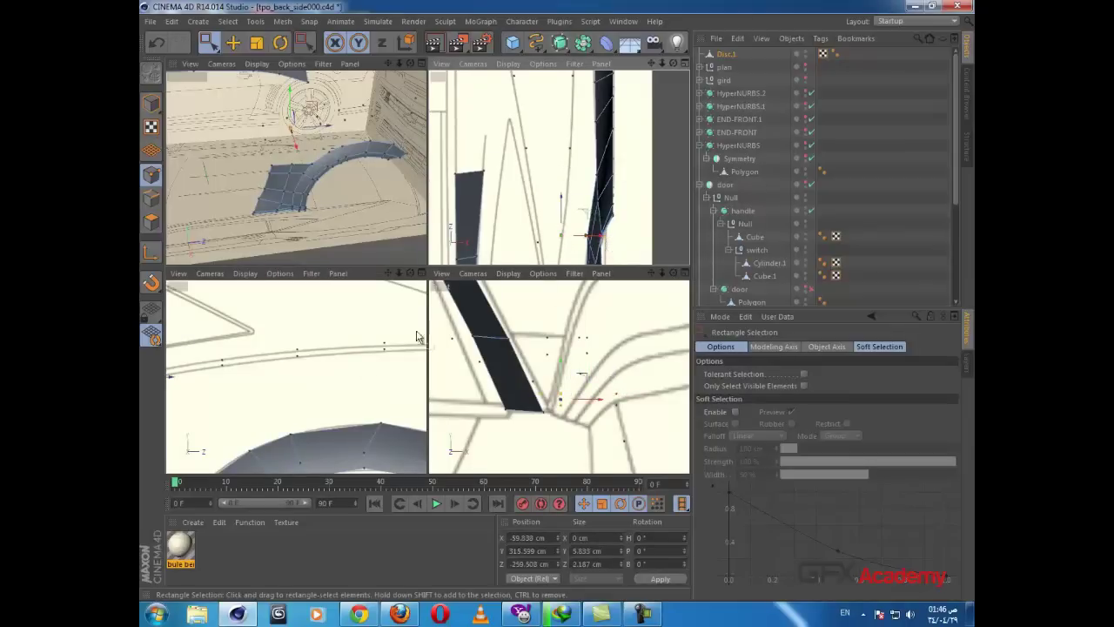
Step: Select the front pair of points on the body line's lower row in the side view
{"action": "middle_click_drag", "start_coordinate": [244, 398], "coordinate": [383, 385], "text": "alt"}
{"action": "scroll", "coordinate": [378, 380], "scroll_direction": "up", "scroll_amount": 3}
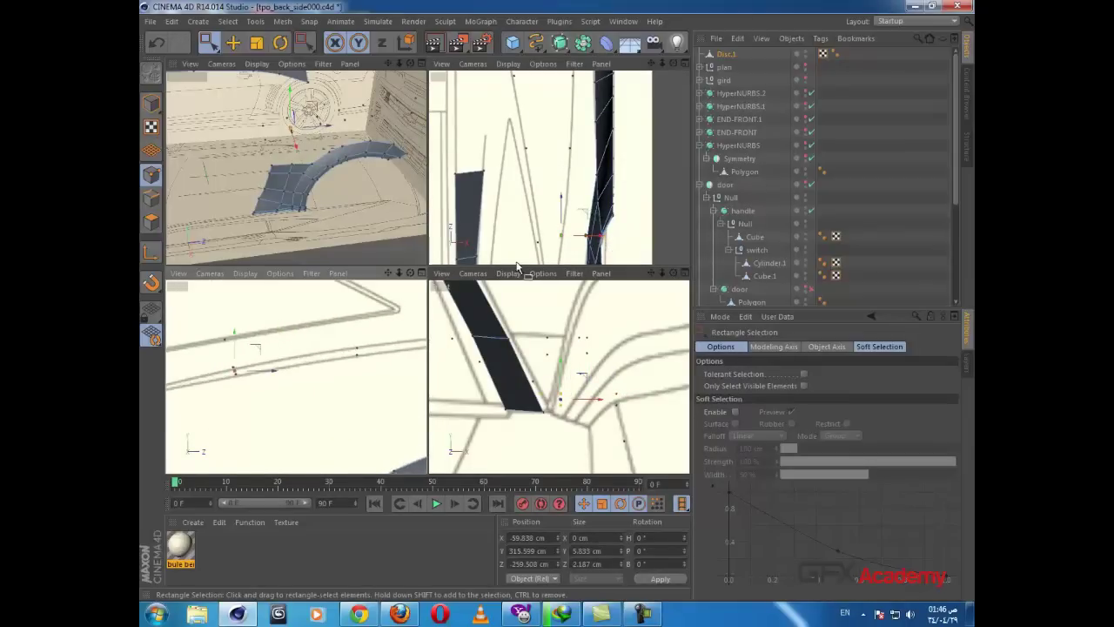
{"action": "scroll", "coordinate": [270, 353], "scroll_direction": "up", "scroll_amount": 2}
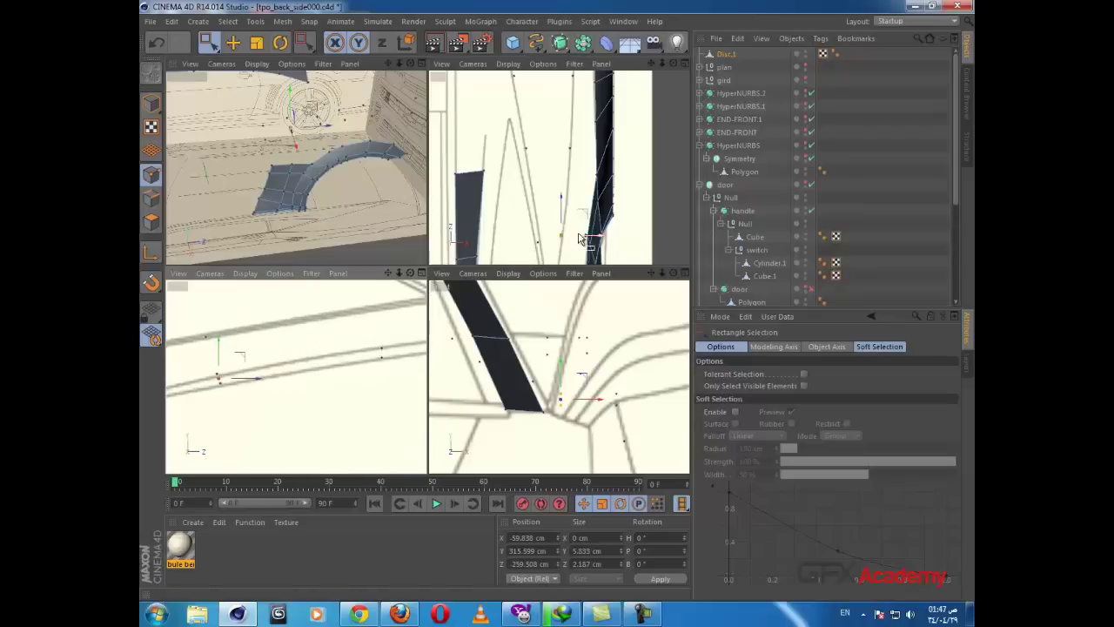
{"action": "scroll", "coordinate": [254, 366], "scroll_direction": "up", "scroll_amount": 2}
{"action": "scroll", "coordinate": [311, 368], "scroll_direction": "up", "scroll_amount": 4}
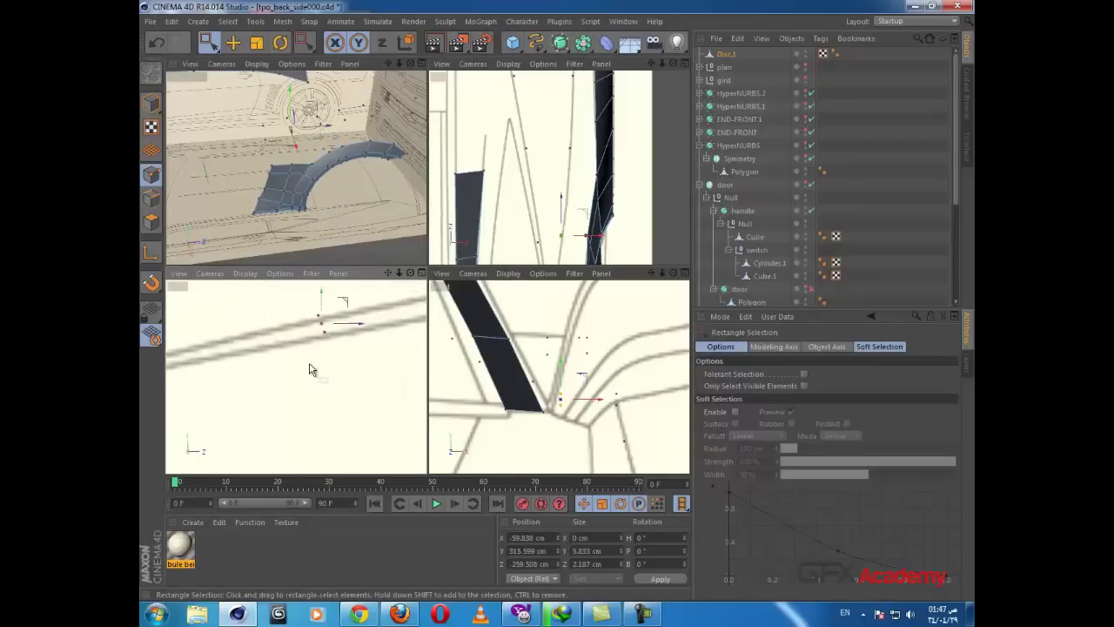
{"action": "left_click_drag", "start_coordinate": [311, 304], "coordinate": [329, 324]}
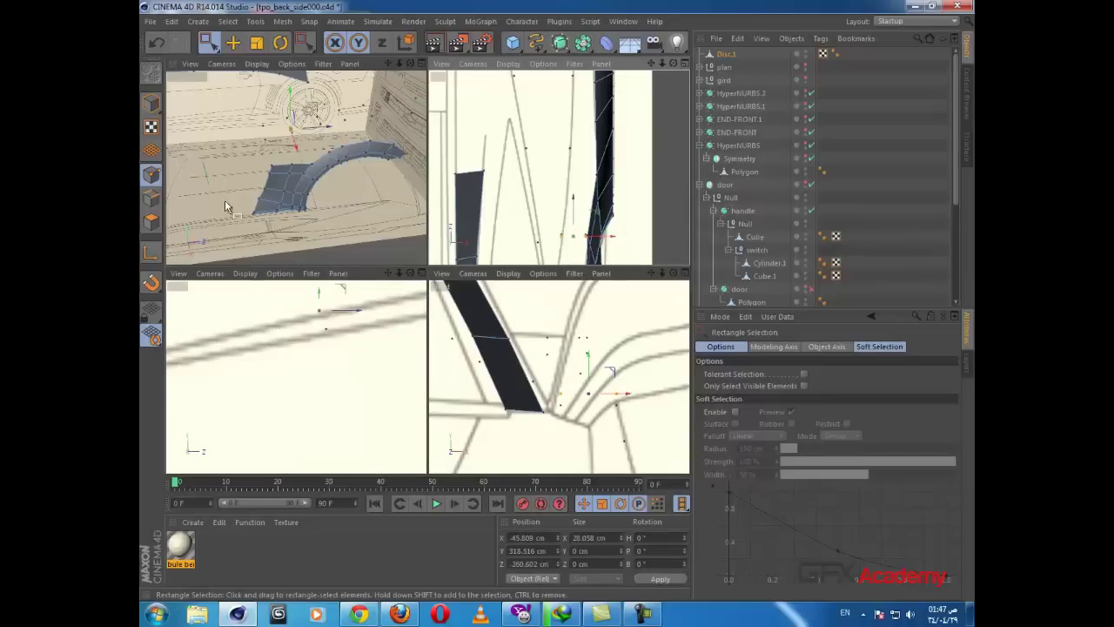
{"action": "middle_click_drag", "start_coordinate": [311, 349], "coordinate": [278, 361], "text": "alt"}
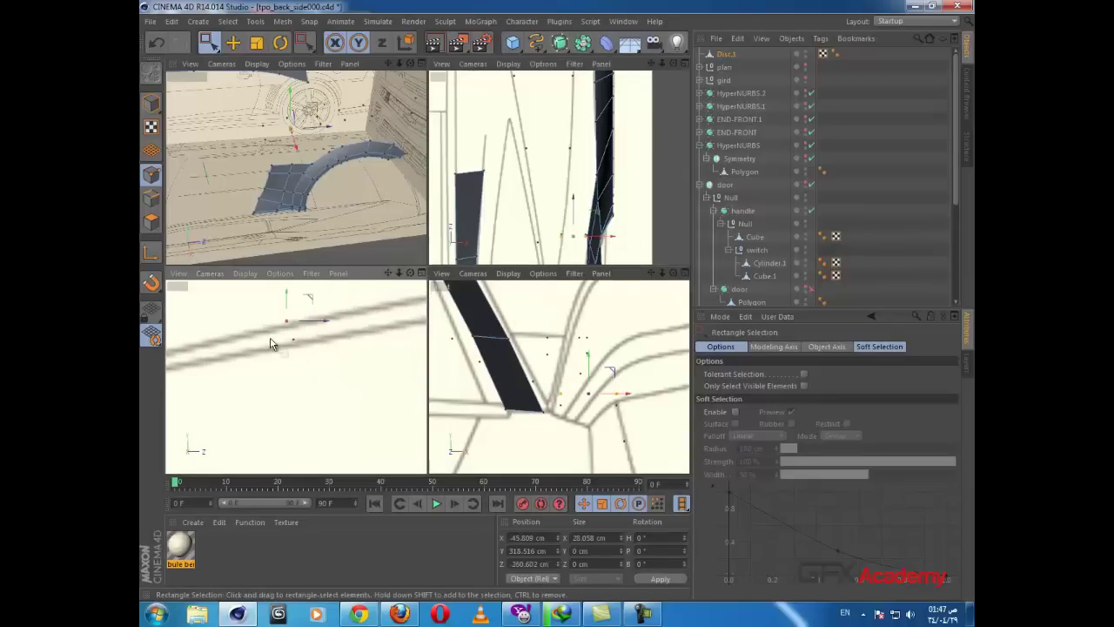
{"action": "left_click_drag", "start_coordinate": [270, 344], "coordinate": [315, 368]}
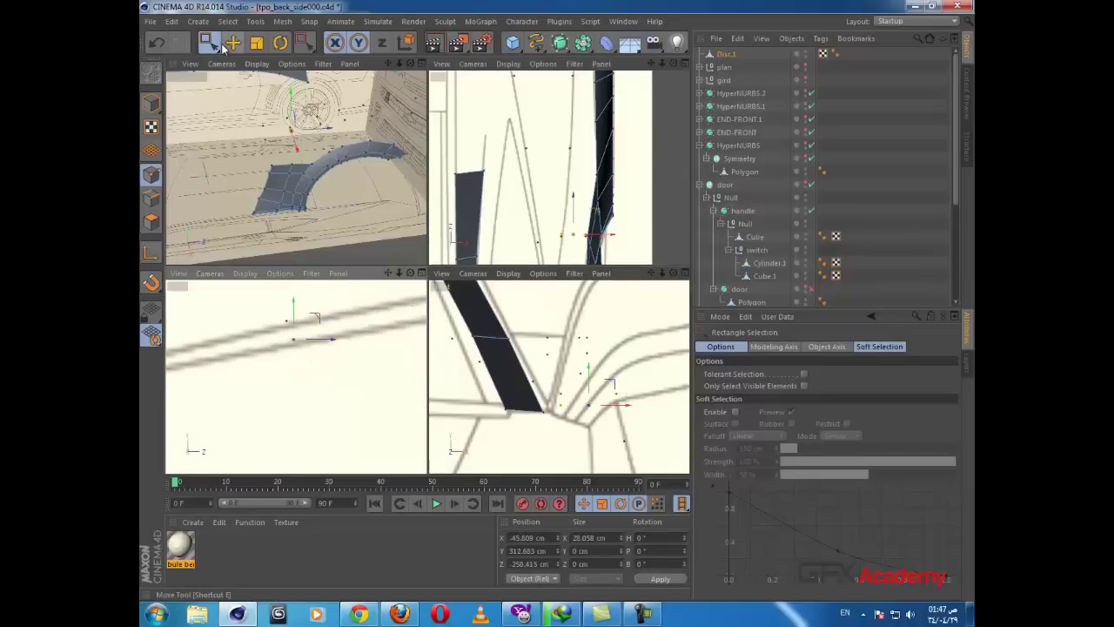
Step: Using Live Selection, shift the lower-row front pair of points to about Y 313 cm and Z -256 cm
{"action": "left_click_drag", "start_coordinate": [209, 42], "coordinate": [253, 59]}
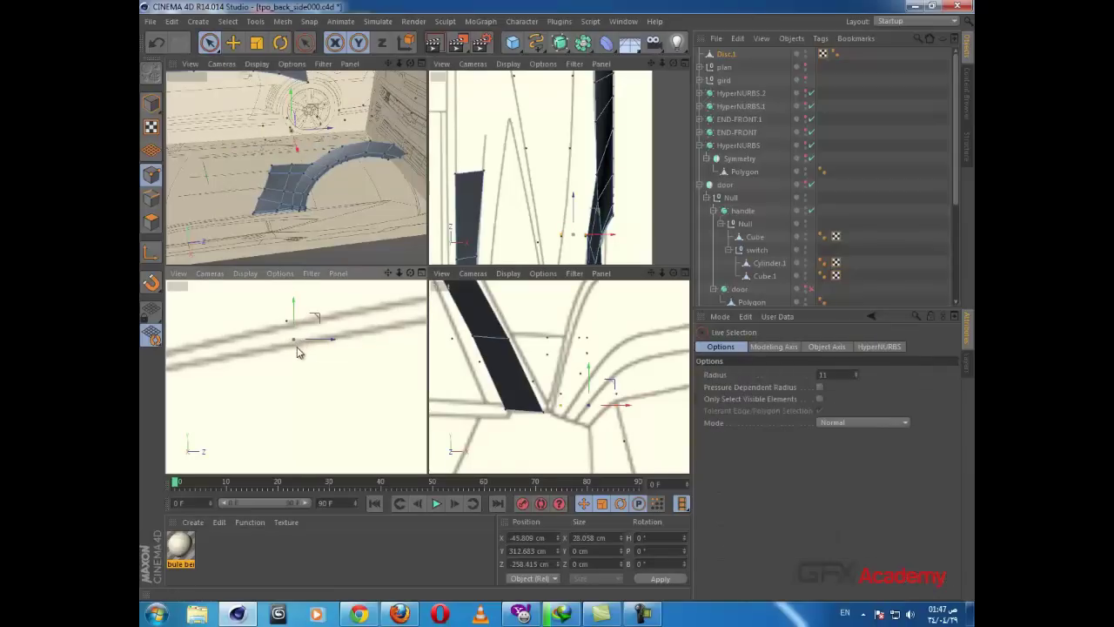
{"action": "left_click_drag", "start_coordinate": [293, 316], "coordinate": [296, 320]}
{"action": "left_click", "coordinate": [287, 376]}
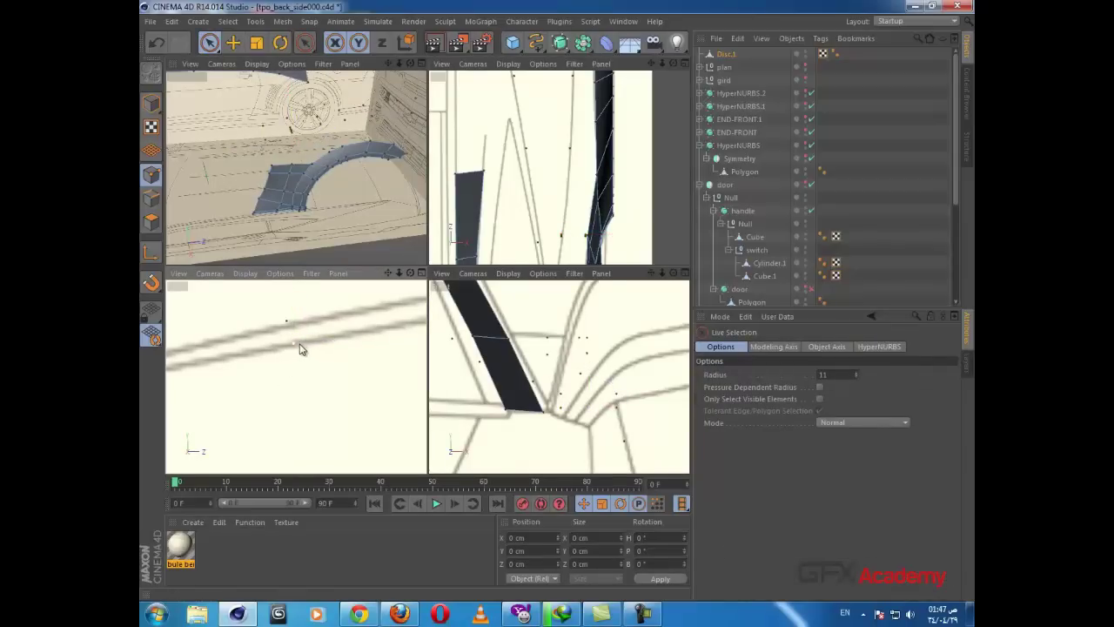
{"action": "left_click", "coordinate": [298, 347]}
{"action": "left_click", "coordinate": [305, 358]}
{"action": "left_click", "coordinate": [297, 349]}
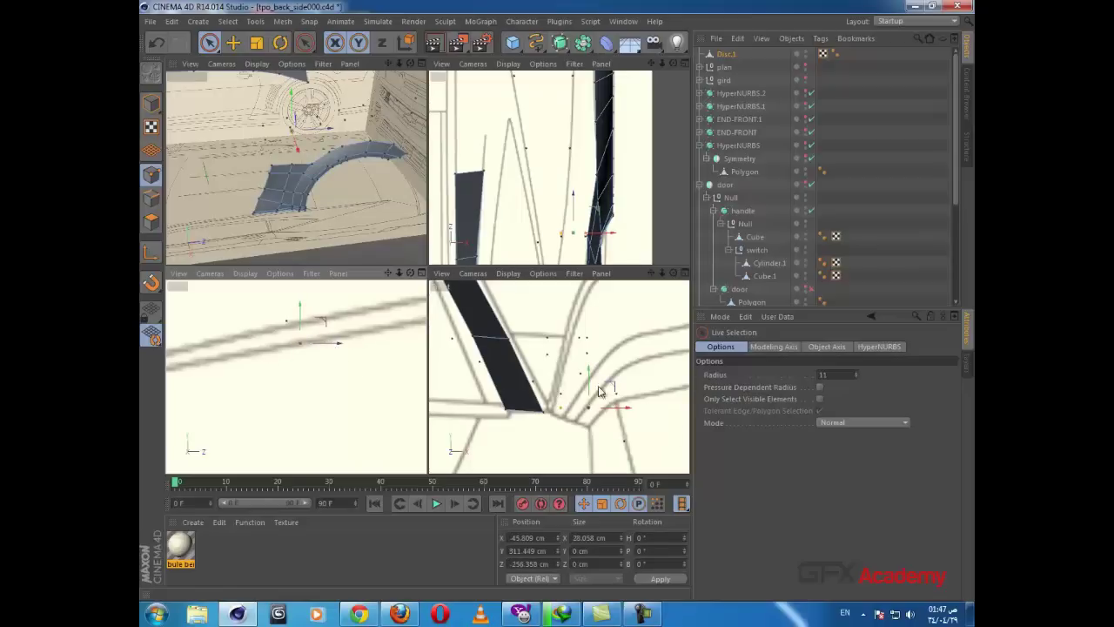
{"action": "left_click_drag", "start_coordinate": [589, 381], "coordinate": [589, 376]}
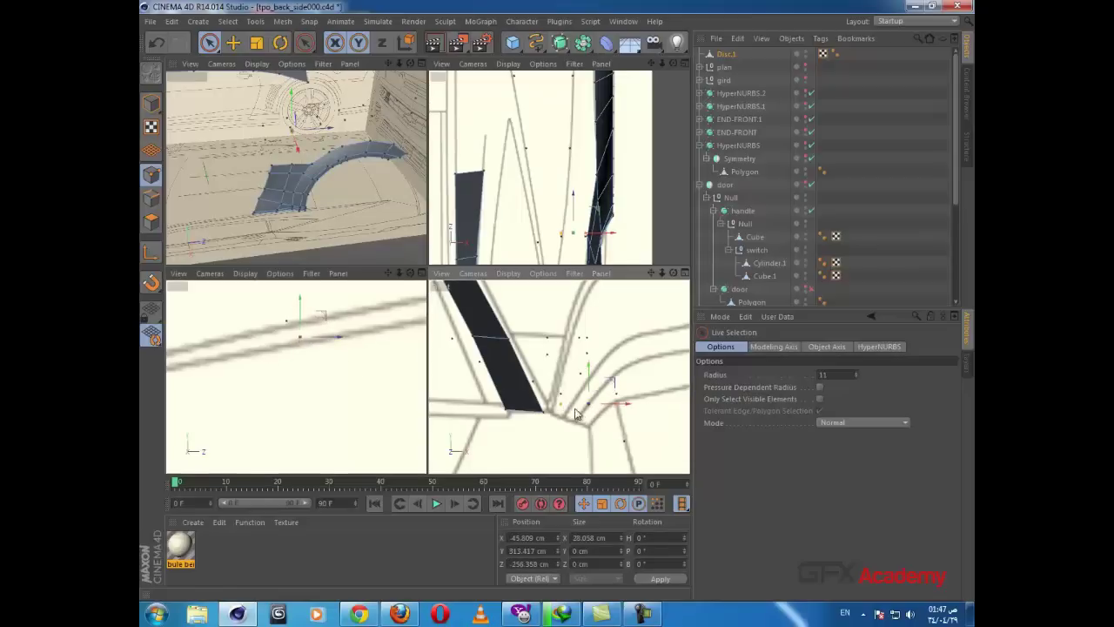
Step: Shift the inner point of the lower-row front pair to about X -59 cm and inspect its alignment in the top view
{"action": "left_click", "coordinate": [562, 405]}
{"action": "left_click_drag", "start_coordinate": [587, 403], "coordinate": [580, 404]}
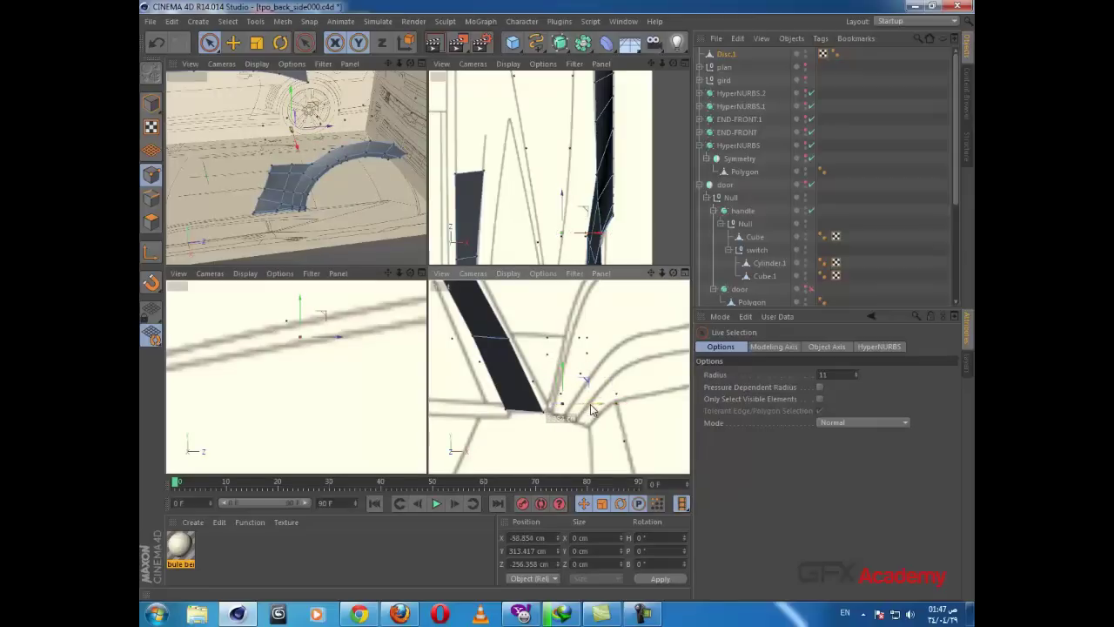
{"action": "middle_click_drag", "start_coordinate": [371, 375], "coordinate": [416, 244], "text": "alt"}
{"action": "middle_click", "coordinate": [551, 212]}
{"action": "scroll", "coordinate": [433, 268], "scroll_direction": "up", "scroll_amount": 5}
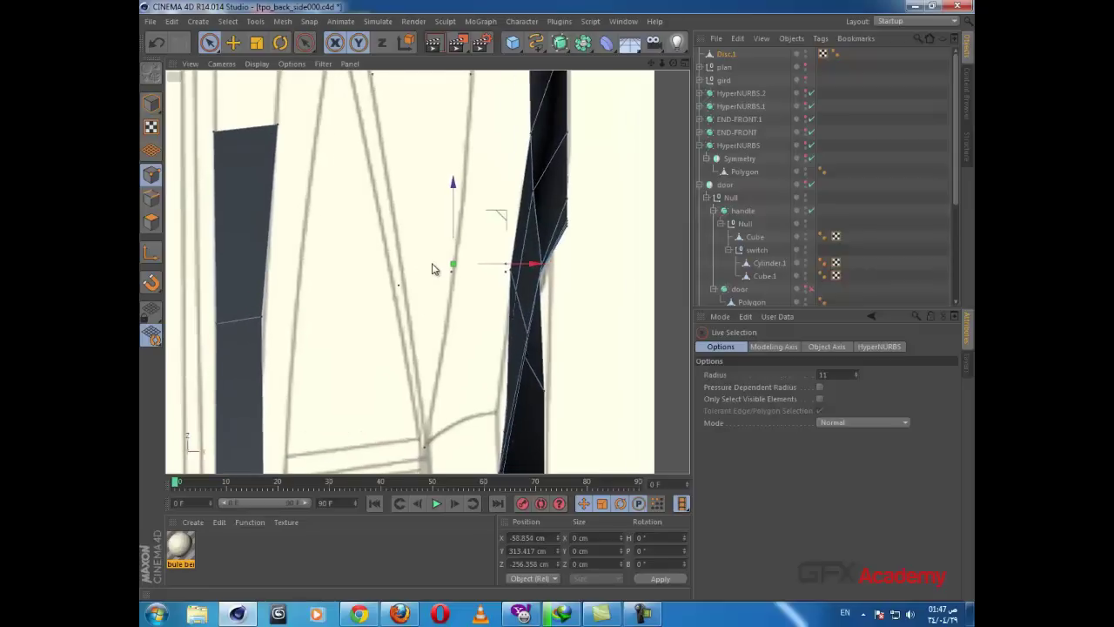
{"action": "scroll", "coordinate": [481, 285], "scroll_direction": "down", "scroll_amount": 6}
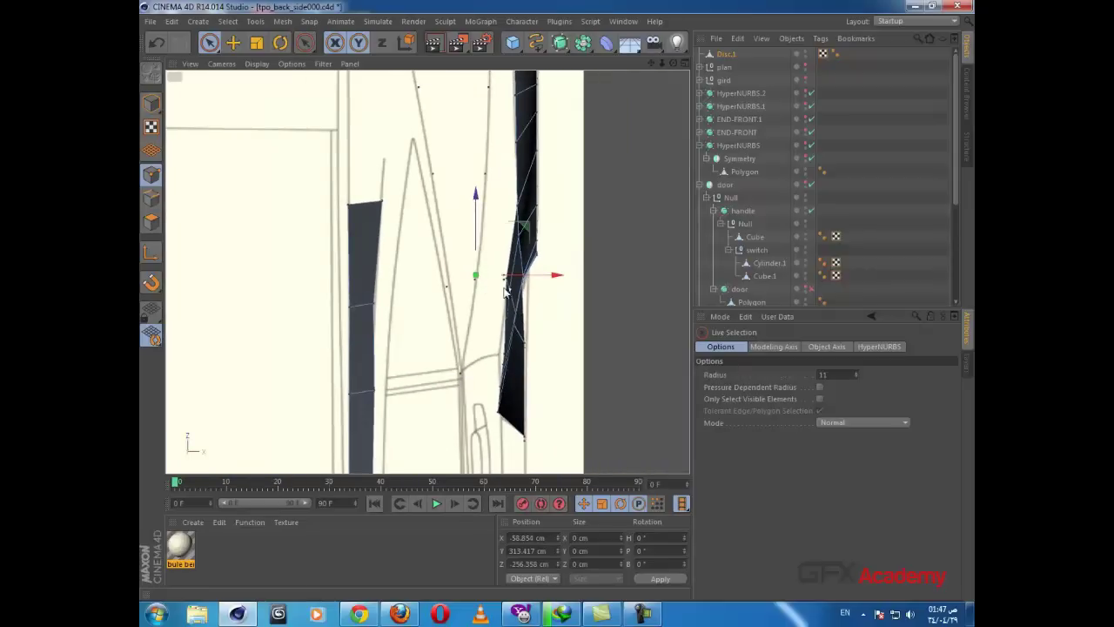
{"action": "scroll", "coordinate": [505, 292], "scroll_direction": "up", "scroll_amount": 5}
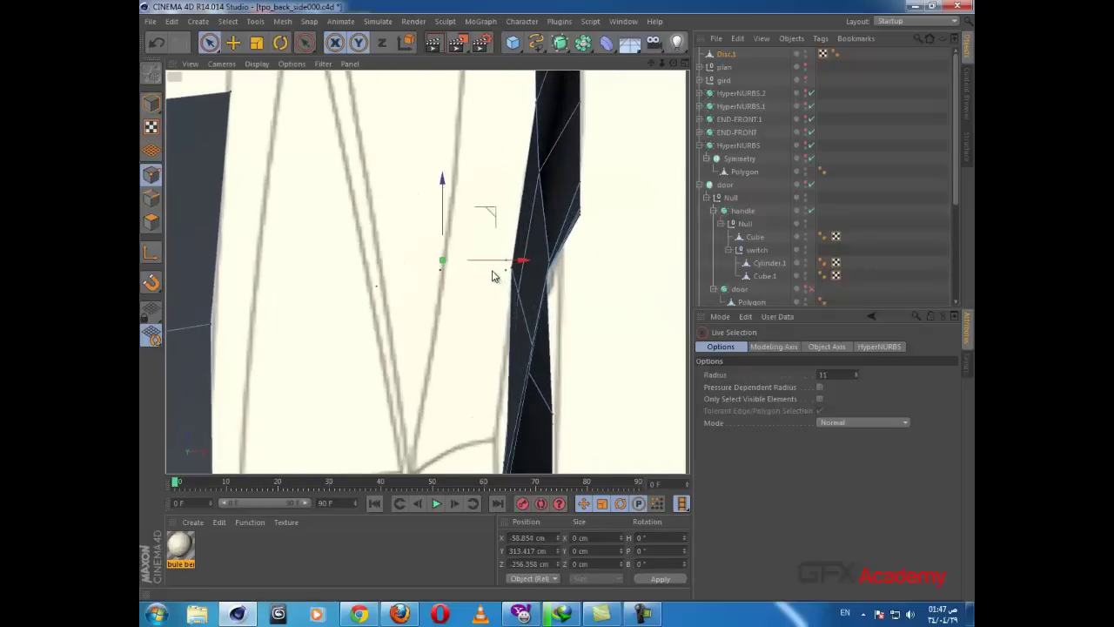
Step: Select the outer point of the upper-row front pair, shift it to about X -30 cm, and lower it to about Y 312 cm
{"action": "left_click", "coordinate": [488, 275]}
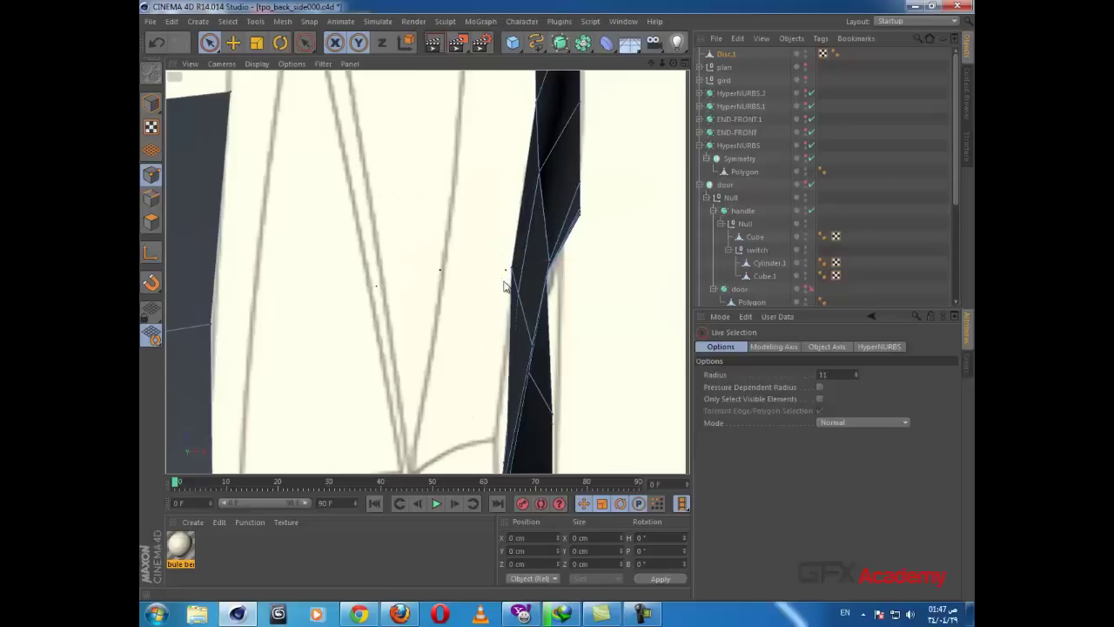
{"action": "left_click", "coordinate": [510, 274]}
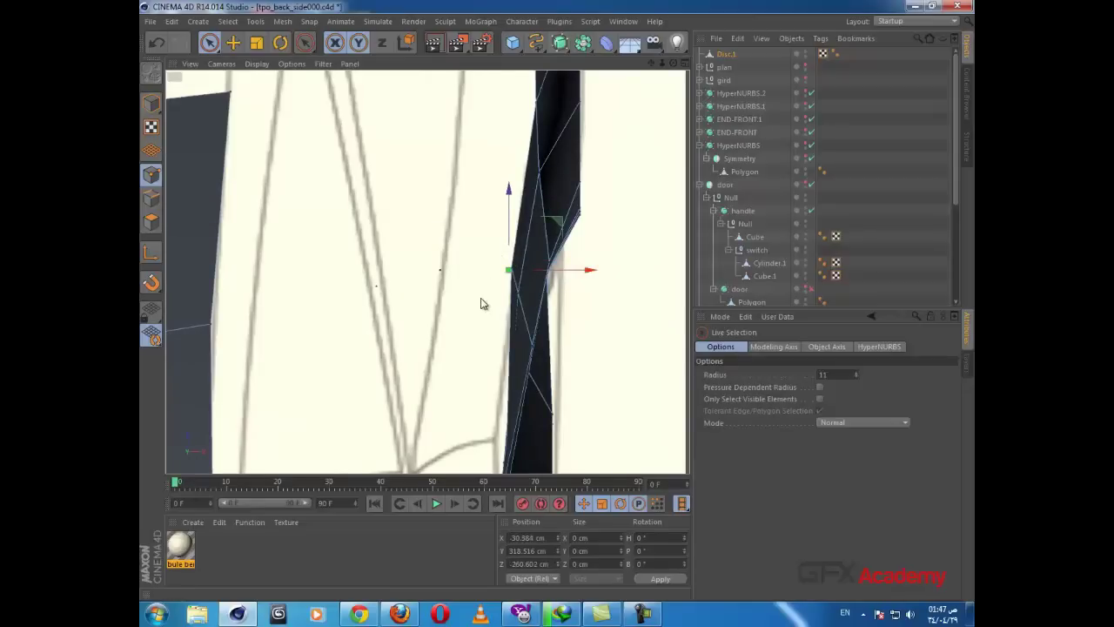
{"action": "scroll", "coordinate": [453, 348], "scroll_direction": "down", "scroll_amount": 2}
{"action": "middle_click_drag", "start_coordinate": [429, 422], "coordinate": [384, 320], "text": "alt"}
{"action": "middle_click", "coordinate": [286, 384]}
{"action": "middle_click", "coordinate": [299, 370]}
{"action": "scroll", "coordinate": [315, 376], "scroll_direction": "down", "scroll_amount": 1}
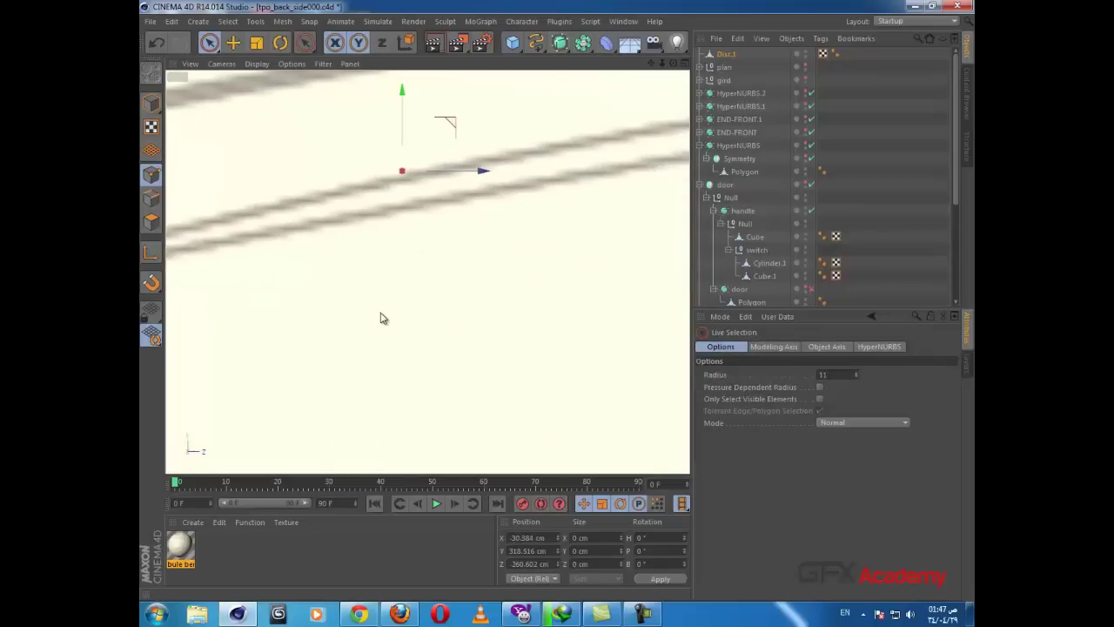
{"action": "scroll", "coordinate": [384, 319], "scroll_direction": "down", "scroll_amount": 2}
{"action": "left_click_drag", "start_coordinate": [396, 173], "coordinate": [396, 192]}
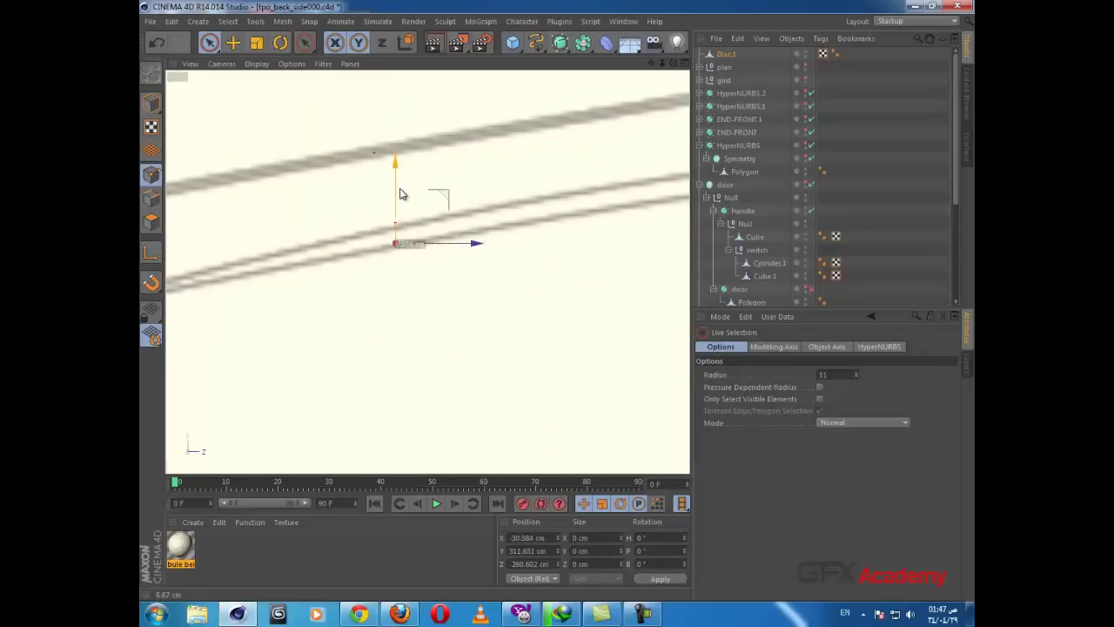
{"action": "middle_click_drag", "start_coordinate": [413, 291], "coordinate": [538, 250], "text": "alt"}
{"action": "scroll", "coordinate": [531, 261], "scroll_direction": "down", "scroll_amount": 2}
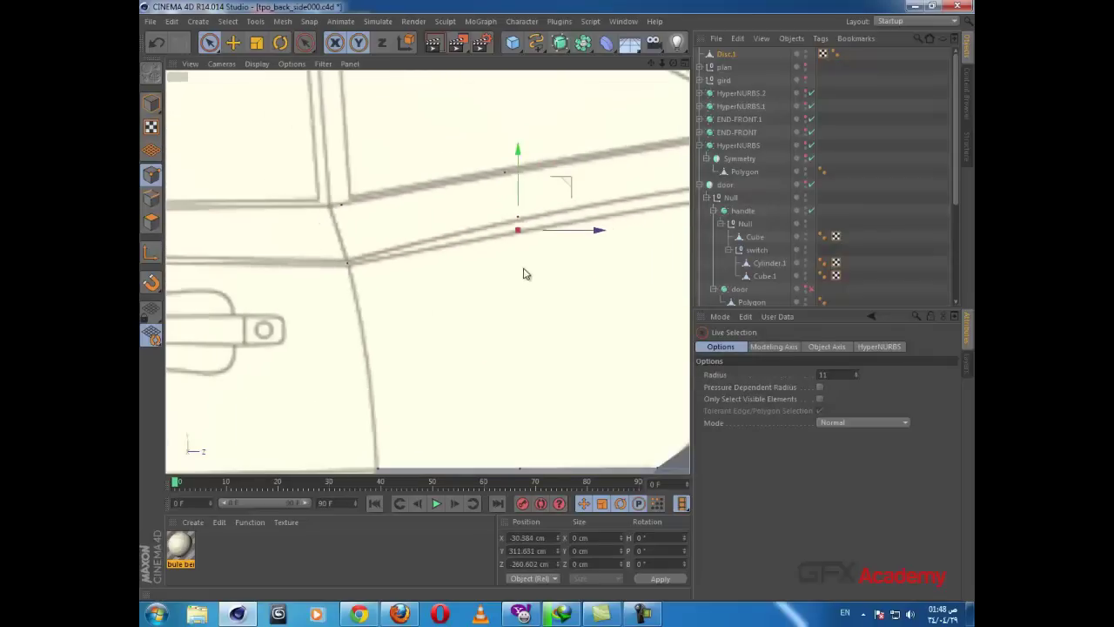
{"action": "scroll", "coordinate": [408, 312], "scroll_direction": "down", "scroll_amount": 1}
{"action": "middle_click", "coordinate": [389, 319]}
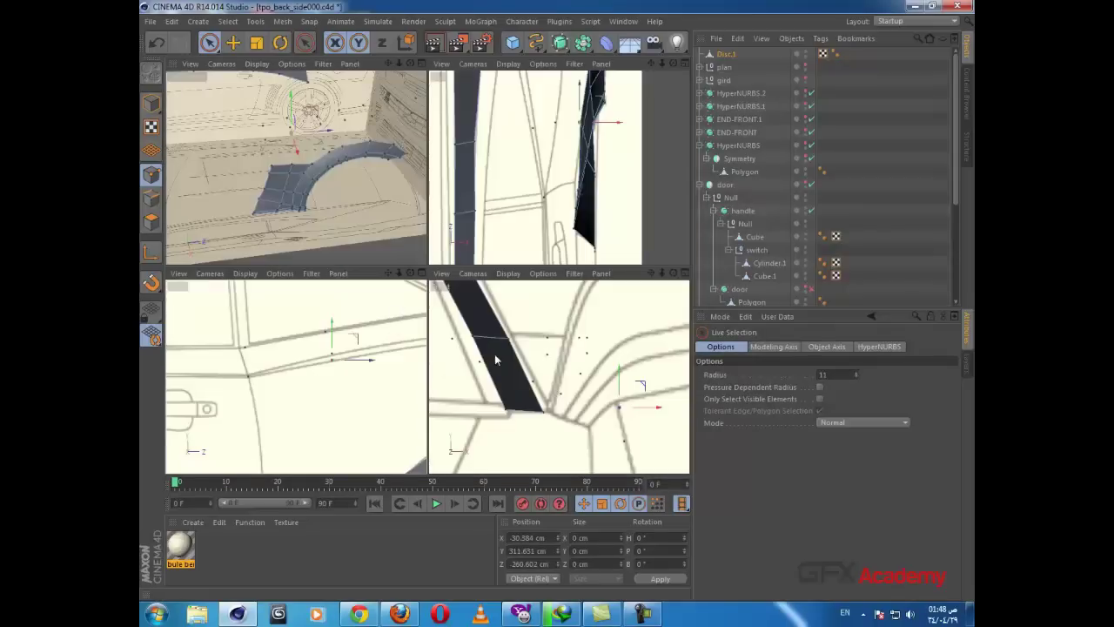
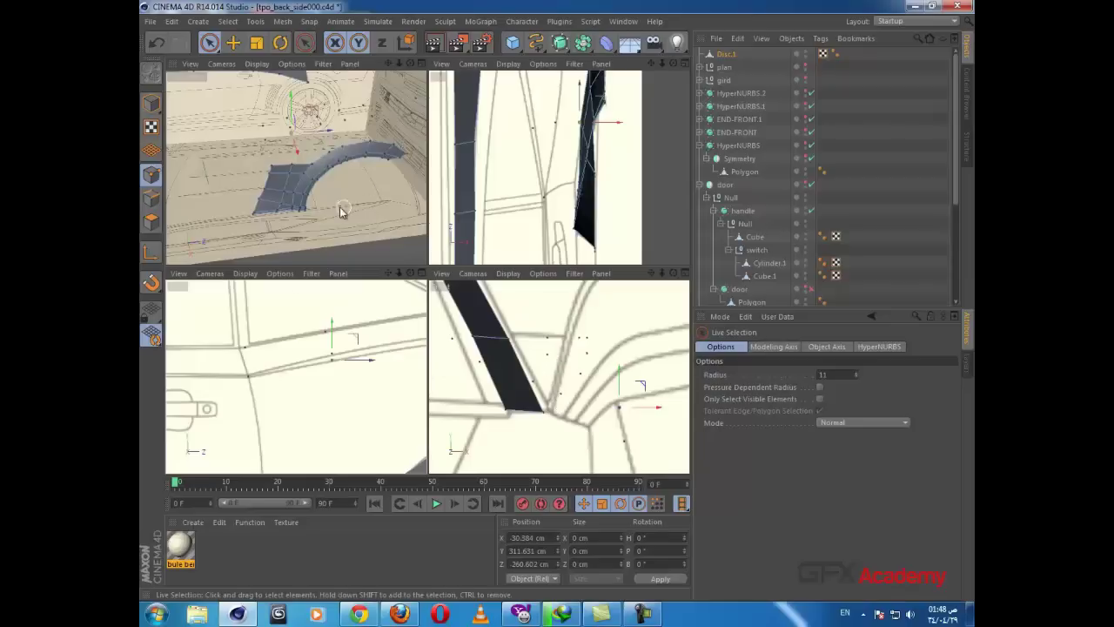
Step: In edge mode, select the front edges along the upper border of the wheel-arch strip
{"action": "scroll", "coordinate": [331, 230], "scroll_direction": "up", "scroll_amount": 5}
{"action": "scroll", "coordinate": [311, 233], "scroll_direction": "up", "scroll_amount": 1}
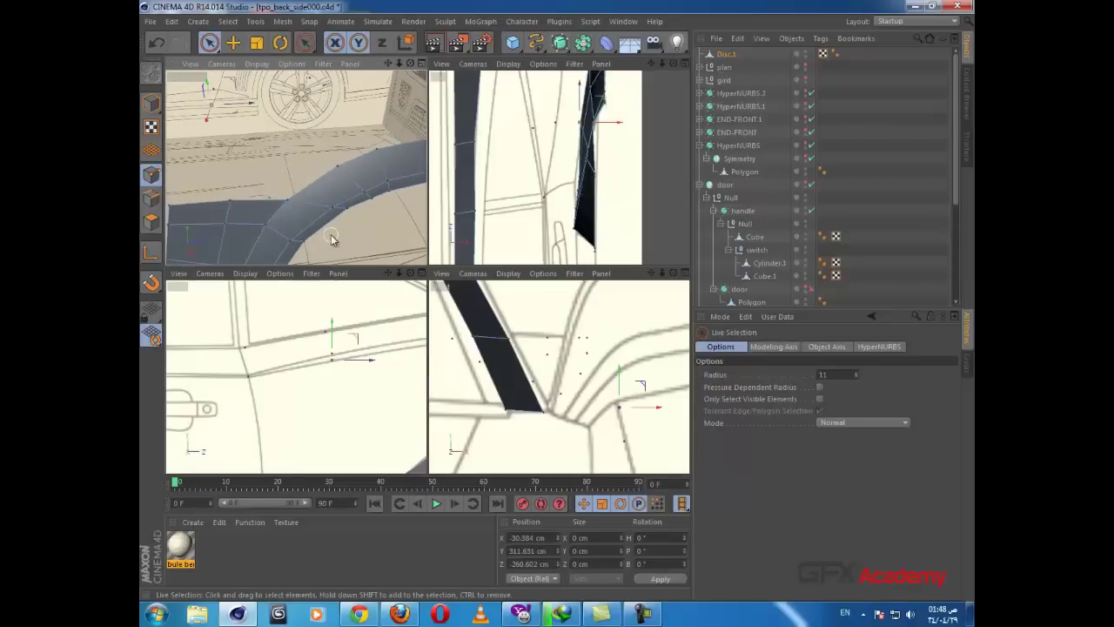
{"action": "middle_click", "coordinate": [333, 237]}
{"action": "scroll", "coordinate": [350, 237], "scroll_direction": "down", "scroll_amount": 3}
{"action": "middle_click_drag", "start_coordinate": [311, 244], "coordinate": [470, 267], "text": "alt"}
{"action": "left_click_drag", "start_coordinate": [470, 272], "coordinate": [358, 254], "text": "alt"}
{"action": "left_click", "coordinate": [153, 200]}
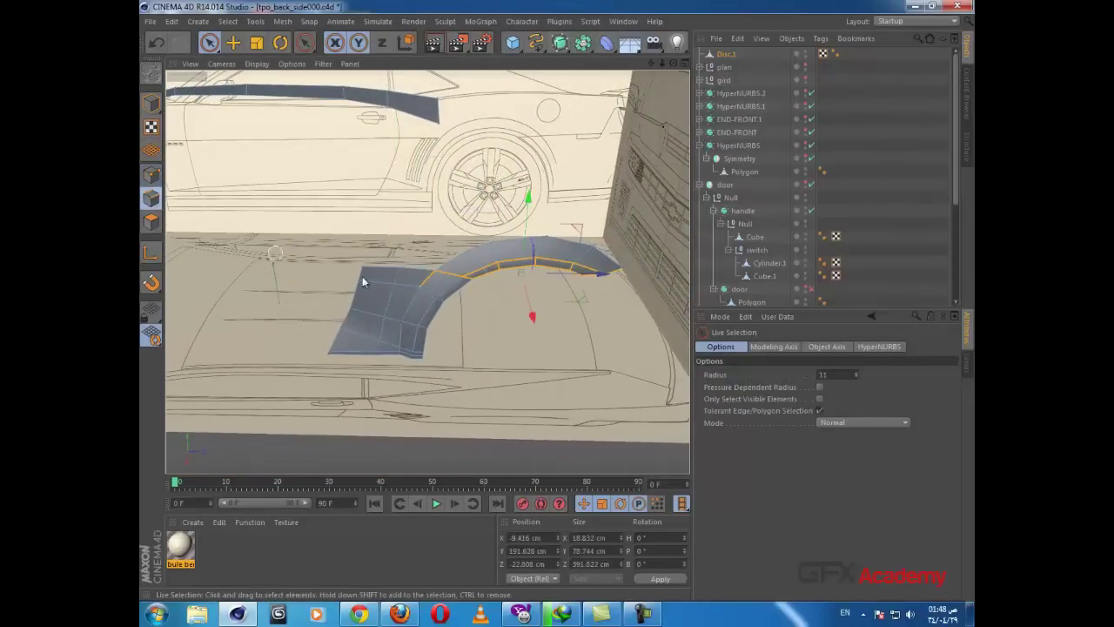
{"action": "left_click", "coordinate": [454, 262]}
{"action": "scroll", "coordinate": [485, 247], "scroll_direction": "up", "scroll_amount": 5}
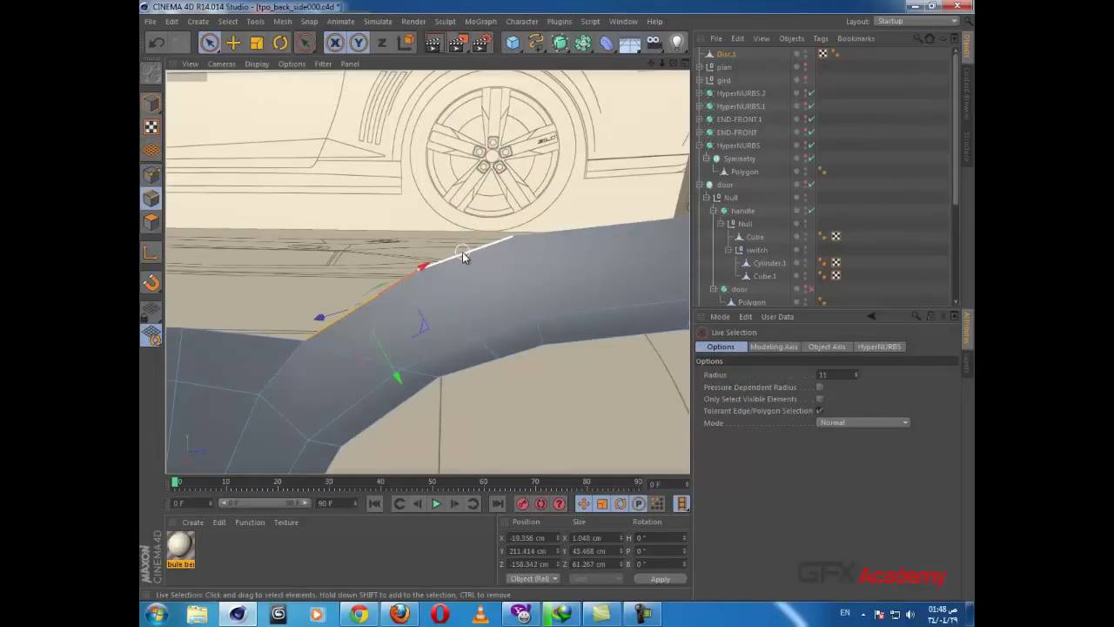
{"action": "left_click", "coordinate": [464, 253], "text": "shift"}
{"action": "left_click", "coordinate": [567, 237], "text": "shift"}
Step: Extend the edge selection along the arch's upper border to its rear end
{"action": "middle_click_drag", "start_coordinate": [581, 261], "coordinate": [273, 295], "text": "alt"}
{"action": "left_click", "coordinate": [520, 261], "text": "shift"}
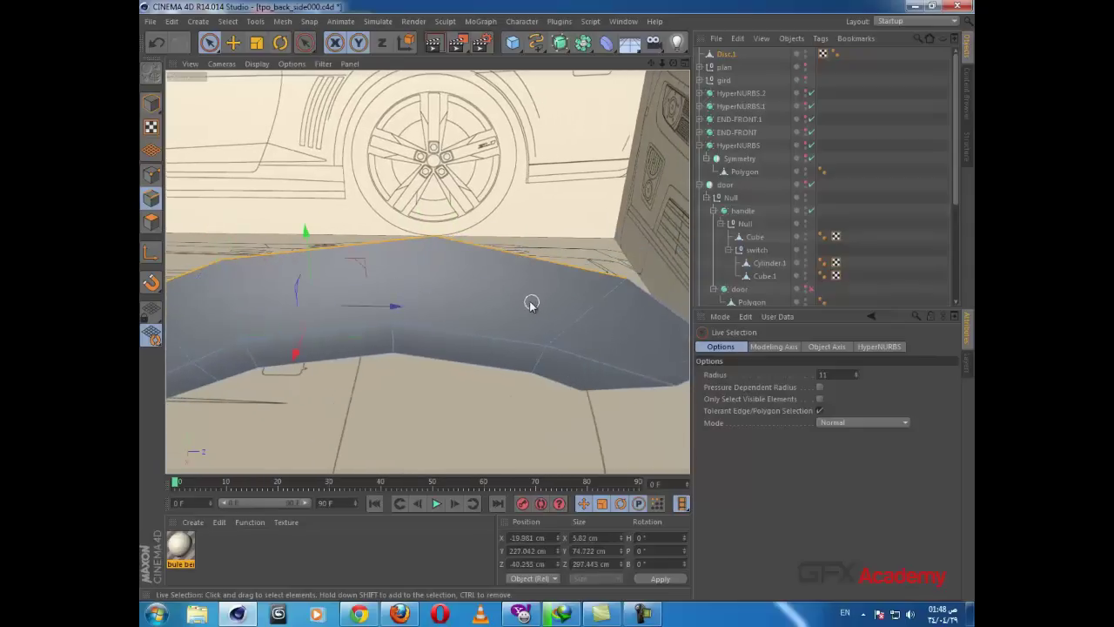
{"action": "middle_click_drag", "start_coordinate": [531, 303], "coordinate": [431, 288], "text": "alt"}
{"action": "left_click", "coordinate": [596, 300], "text": "shift"}
{"action": "scroll", "coordinate": [533, 323], "scroll_direction": "down", "scroll_amount": 2}
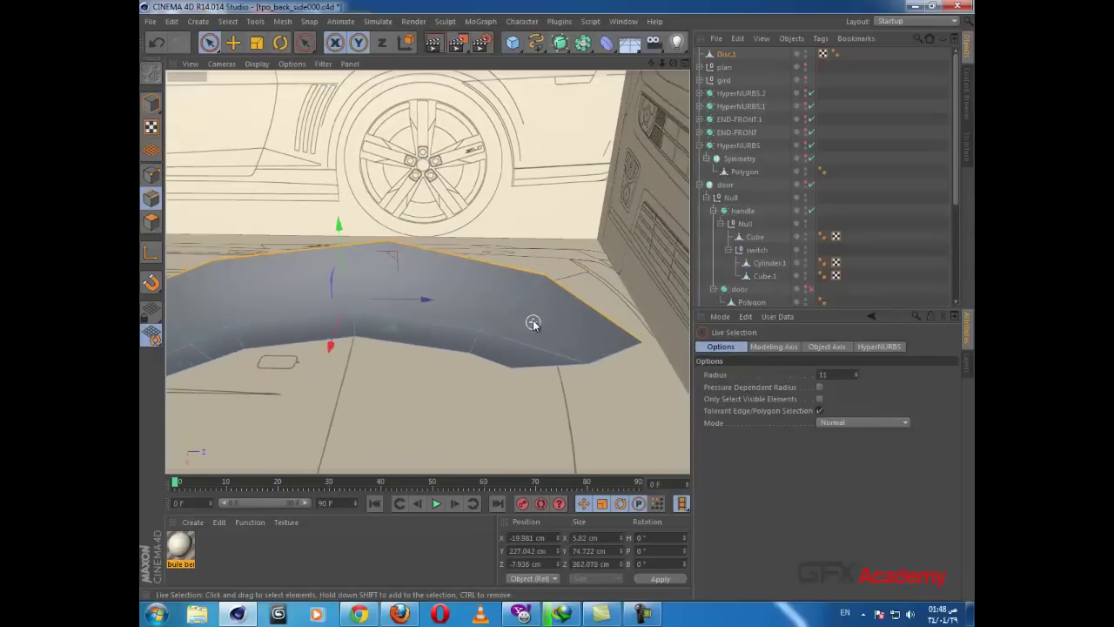
{"action": "left_click_drag", "start_coordinate": [533, 323], "coordinate": [490, 336], "text": "alt"}
{"action": "middle_click", "coordinate": [489, 336]}
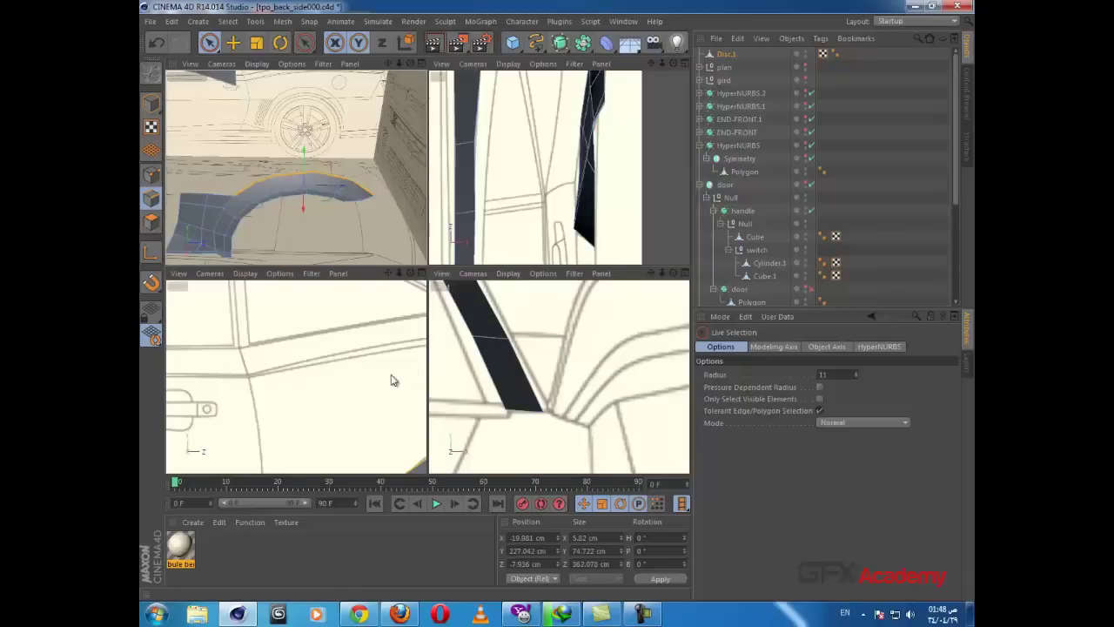
Step: Try to extrude the arch's upper edges upward in the side view and shift them to about X -32 cm
{"action": "scroll", "coordinate": [343, 377], "scroll_direction": "down", "scroll_amount": 3}
{"action": "middle_click_drag", "start_coordinate": [353, 390], "coordinate": [224, 357], "text": "alt"}
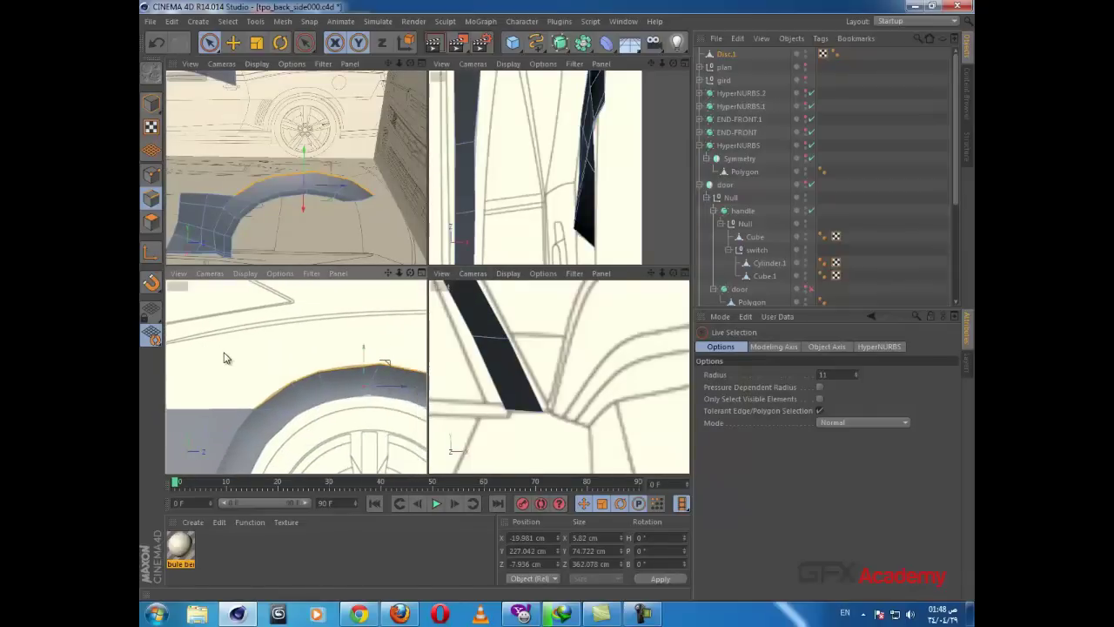
{"action": "scroll", "coordinate": [286, 356], "scroll_direction": "down", "scroll_amount": 3}
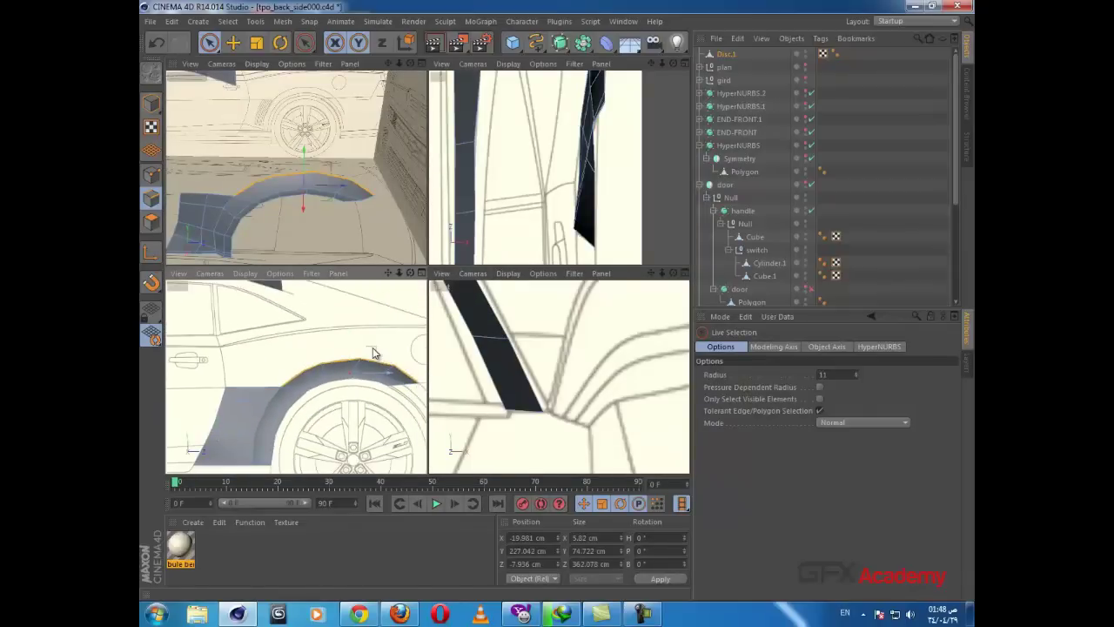
{"action": "left_click_drag", "start_coordinate": [373, 353], "coordinate": [363, 330]}
{"action": "scroll", "coordinate": [533, 378], "scroll_direction": "down", "scroll_amount": 2}
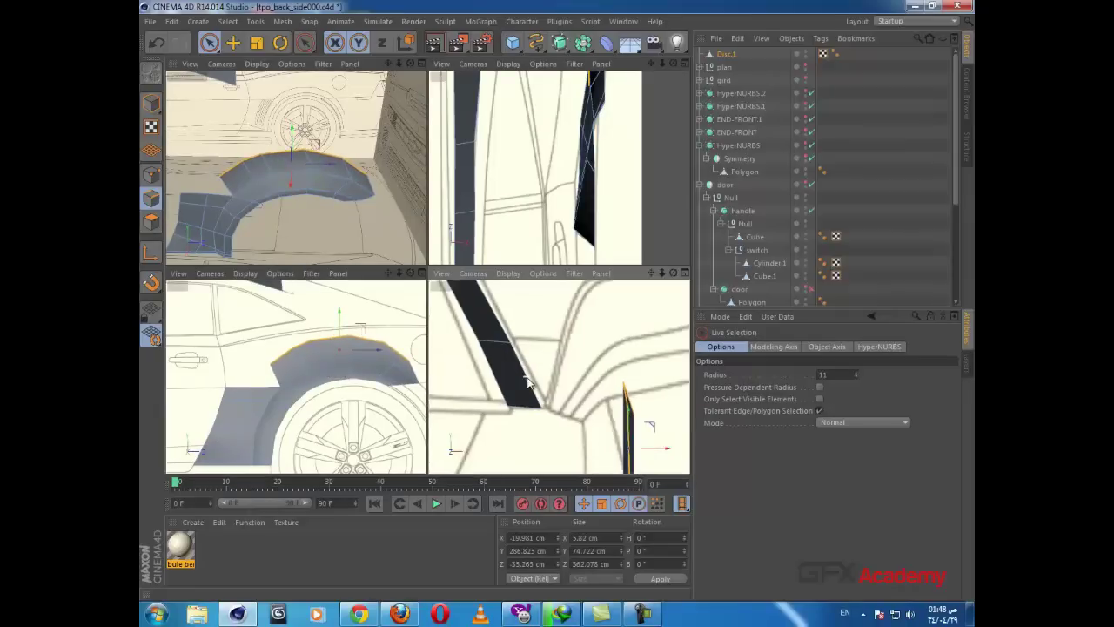
{"action": "middle_click_drag", "start_coordinate": [533, 379], "coordinate": [555, 390], "text": "alt"}
{"action": "middle_click_drag", "start_coordinate": [361, 405], "coordinate": [341, 358], "text": "alt"}
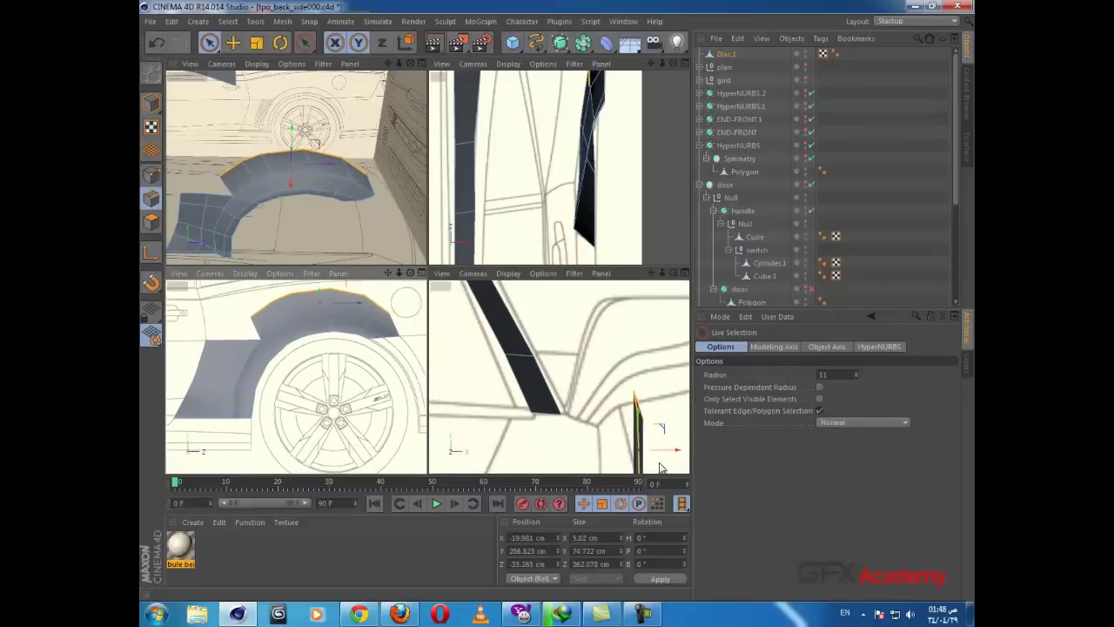
{"action": "left_click_drag", "start_coordinate": [659, 455], "coordinate": [638, 461]}
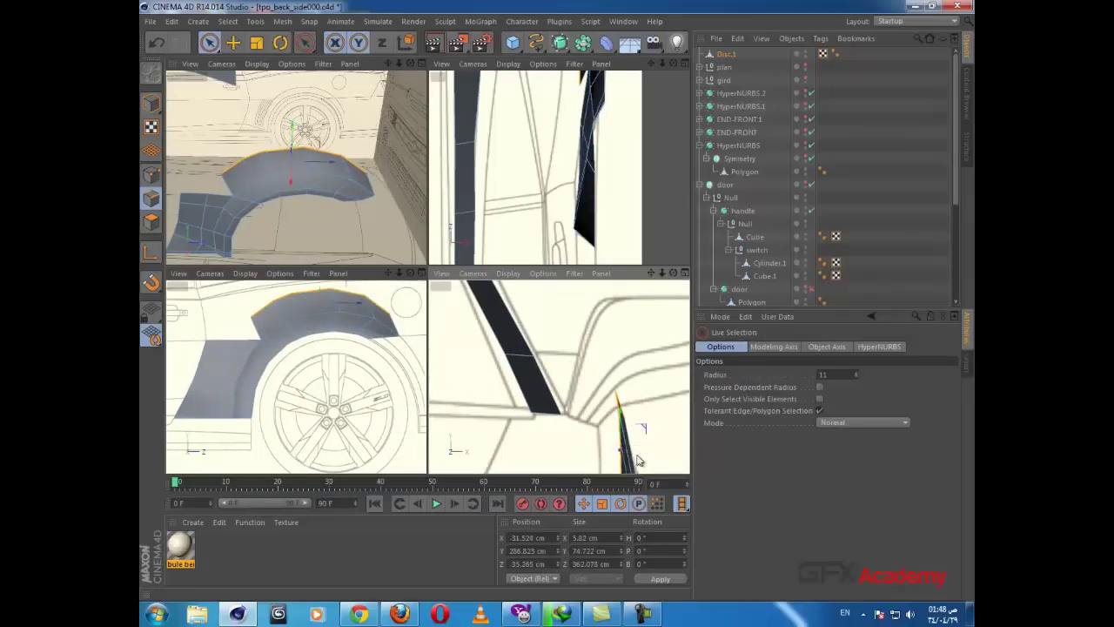
Step: Undo the point selection, the sideways shift and the extrusion of the arch's upper edges
{"action": "left_click", "coordinate": [151, 174]}
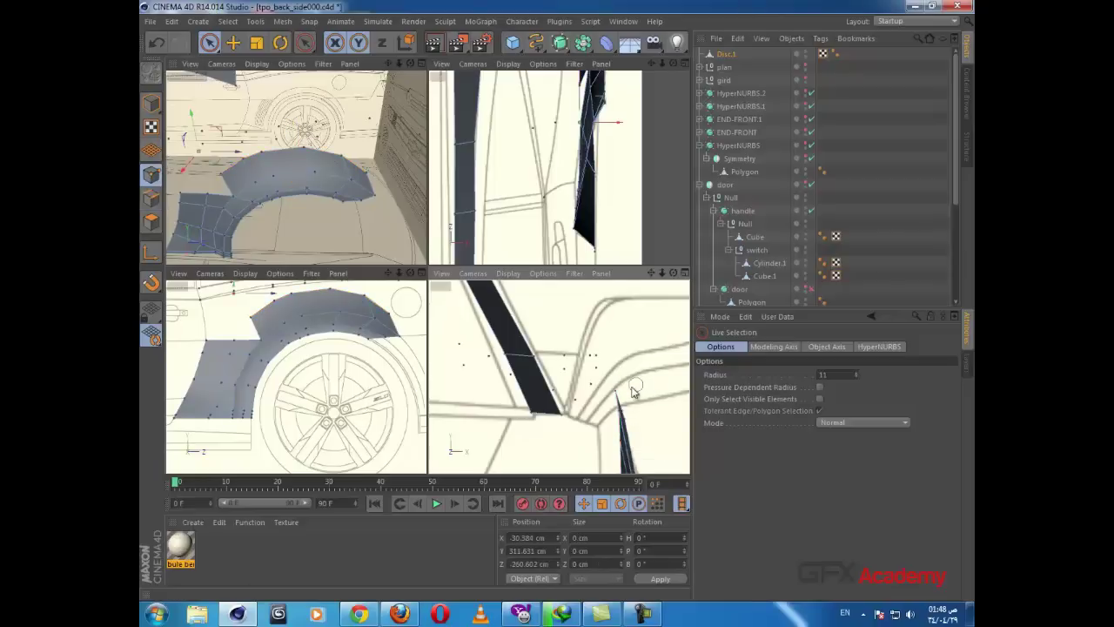
{"action": "left_click", "coordinate": [620, 412]}
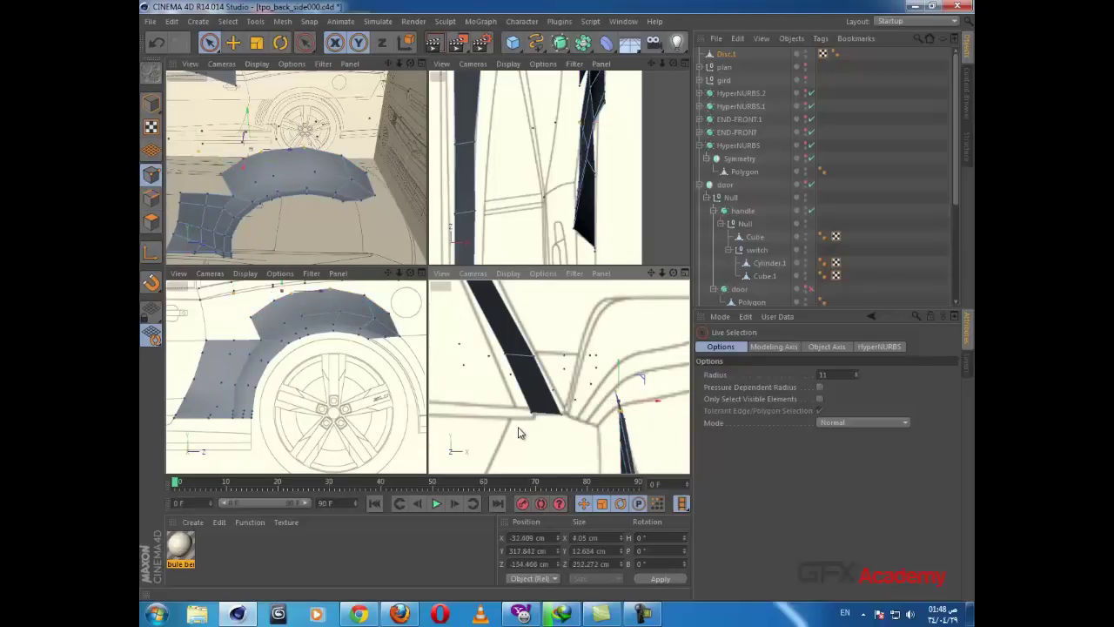
{"action": "key", "text": "ctrl+z"}
{"action": "key", "text": "ctrl+z"}
{"action": "key", "text": "ctrl+z"}
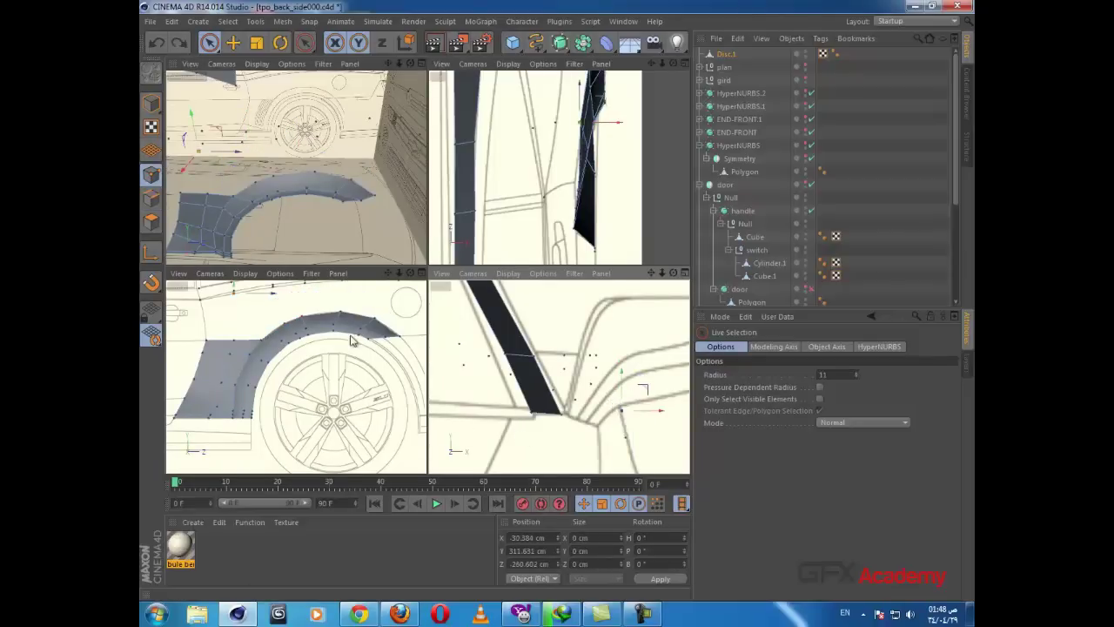
Step: Extrude the arch's upper edges upward to about Y 271 cm and Z -25 cm, and shift them to about X -40 cm
{"action": "left_click", "coordinate": [151, 198]}
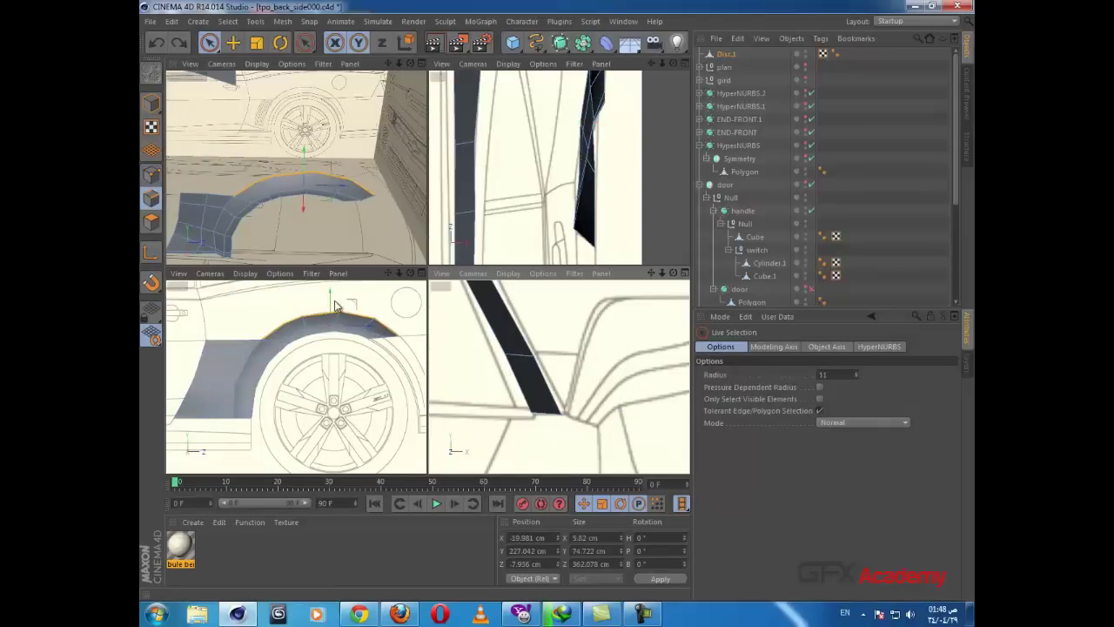
{"action": "left_click_drag", "start_coordinate": [354, 300], "coordinate": [349, 287], "text": "ctrl"}
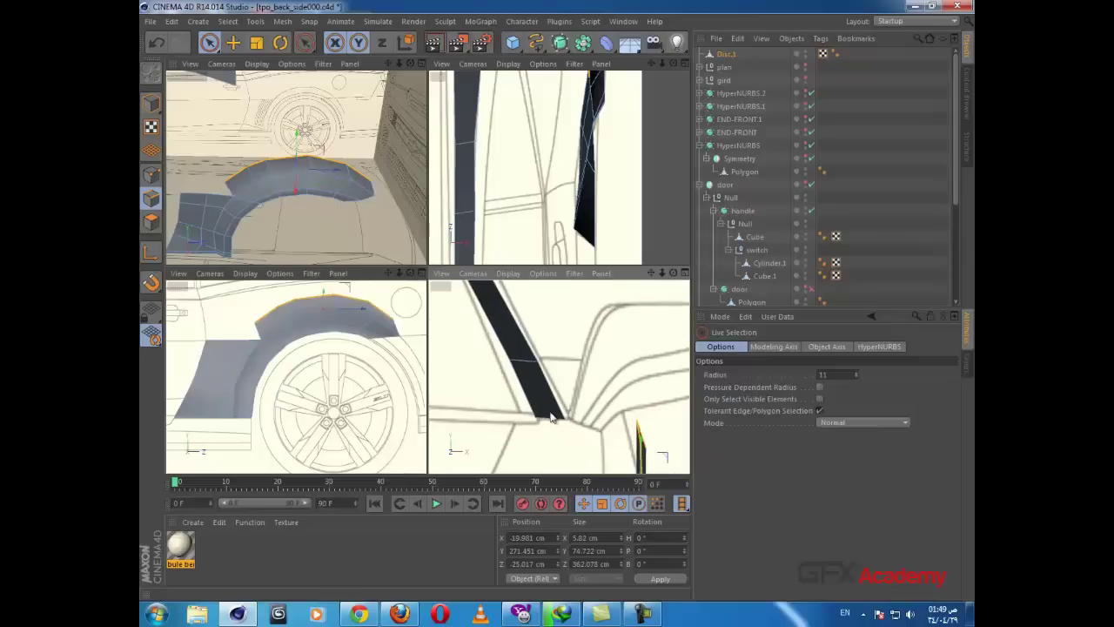
{"action": "scroll", "coordinate": [539, 392], "scroll_direction": "down", "scroll_amount": 2}
{"action": "scroll", "coordinate": [493, 421], "scroll_direction": "down", "scroll_amount": 3}
{"action": "middle_click_drag", "start_coordinate": [486, 415], "coordinate": [480, 335], "text": "alt"}
{"action": "left_click_drag", "start_coordinate": [610, 386], "coordinate": [589, 383]}
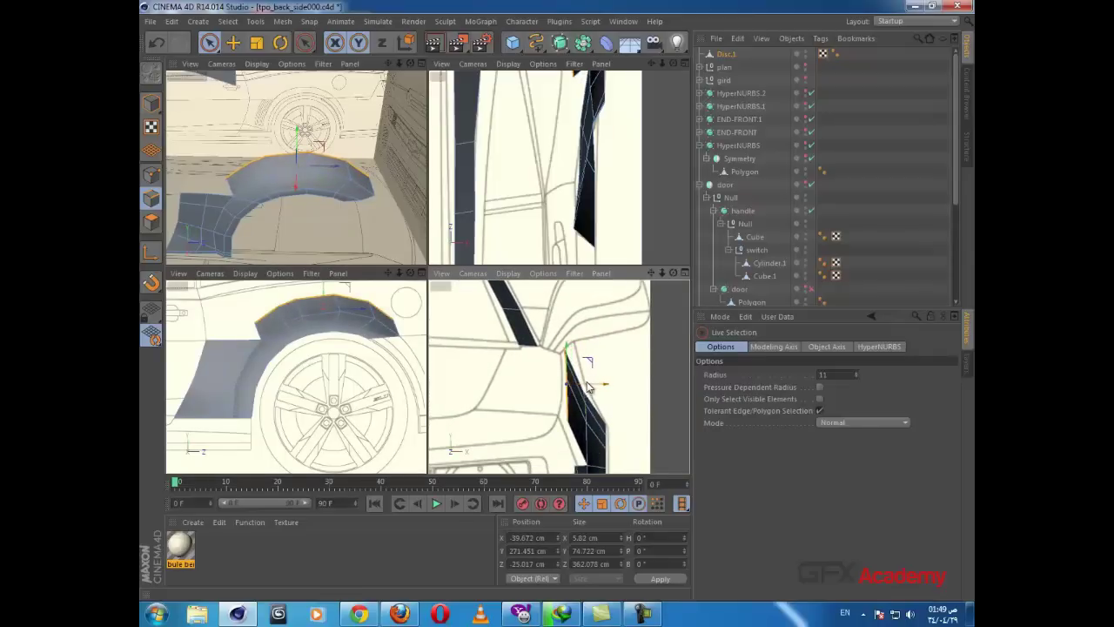
Step: Nudge the arch's middle points to about X -19 cm, and move its upper row to about X -29 cm and Y 279 cm
{"action": "scroll", "coordinate": [588, 386], "scroll_direction": "up", "scroll_amount": 4}
{"action": "middle_click_drag", "start_coordinate": [387, 396], "coordinate": [381, 340], "text": "alt"}
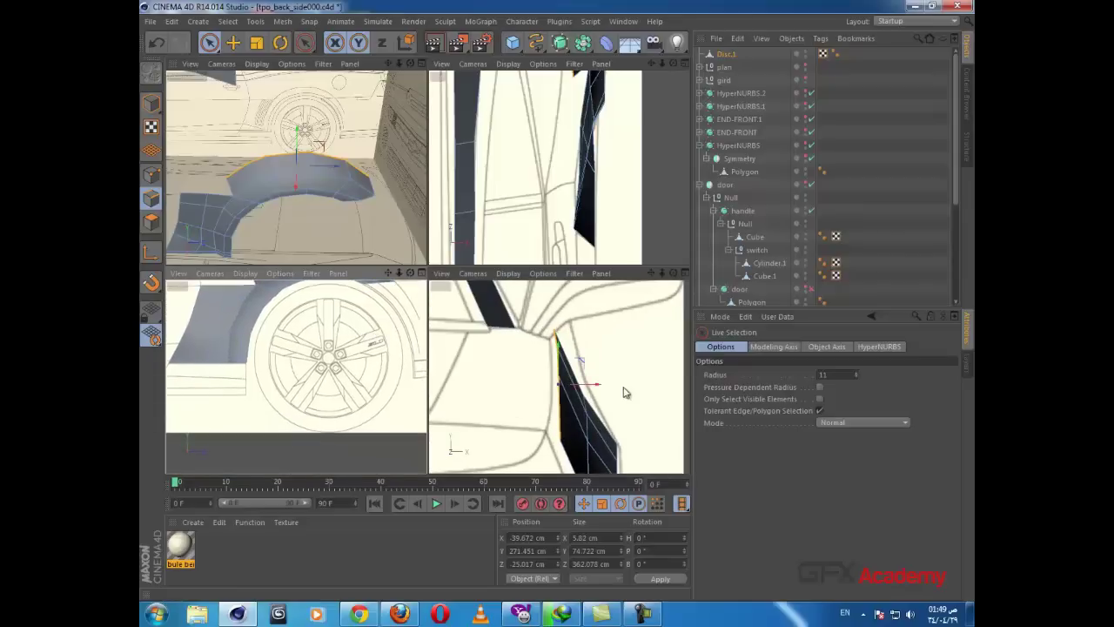
{"action": "middle_click_drag", "start_coordinate": [624, 393], "coordinate": [612, 299], "text": "alt"}
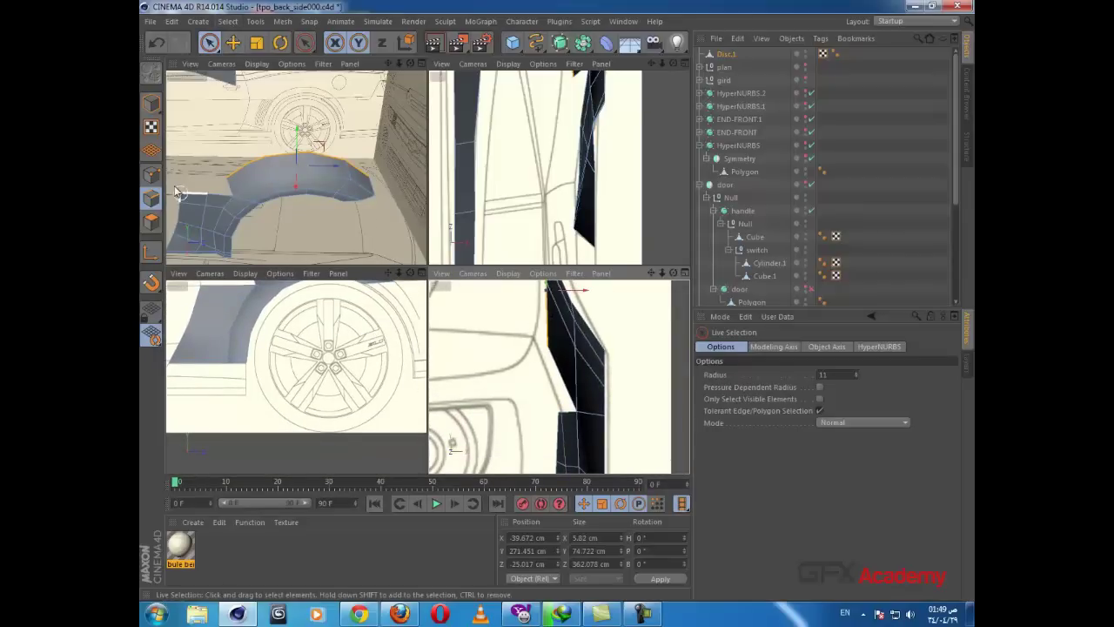
{"action": "left_click", "coordinate": [150, 174]}
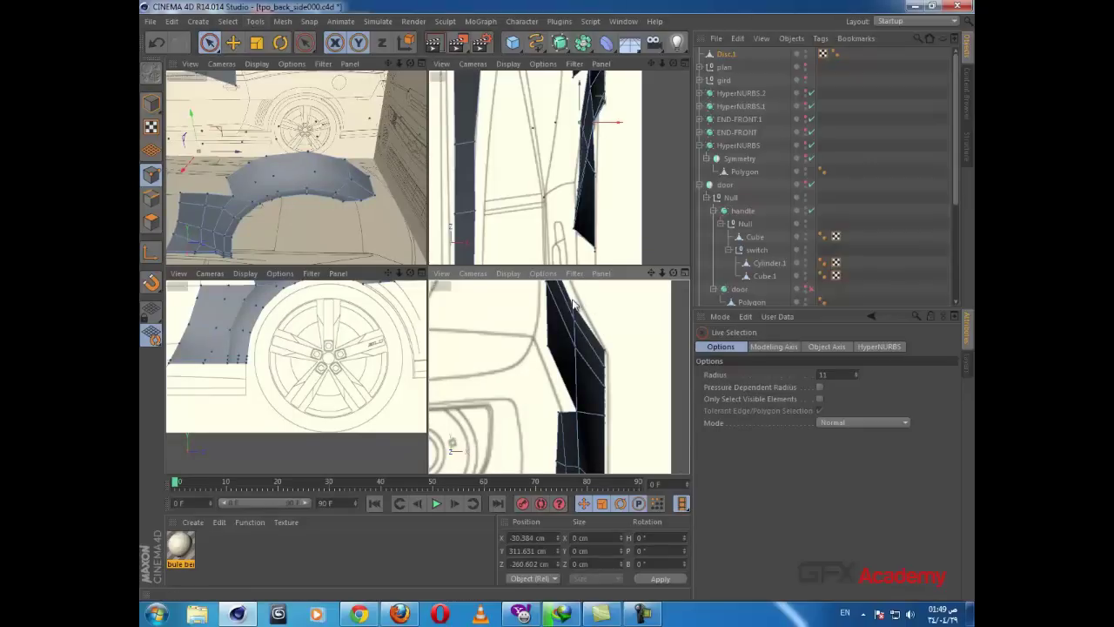
{"action": "left_click", "coordinate": [572, 346]}
{"action": "left_click_drag", "start_coordinate": [595, 304], "coordinate": [601, 297]}
{"action": "middle_click_drag", "start_coordinate": [603, 356], "coordinate": [616, 413], "text": "alt"}
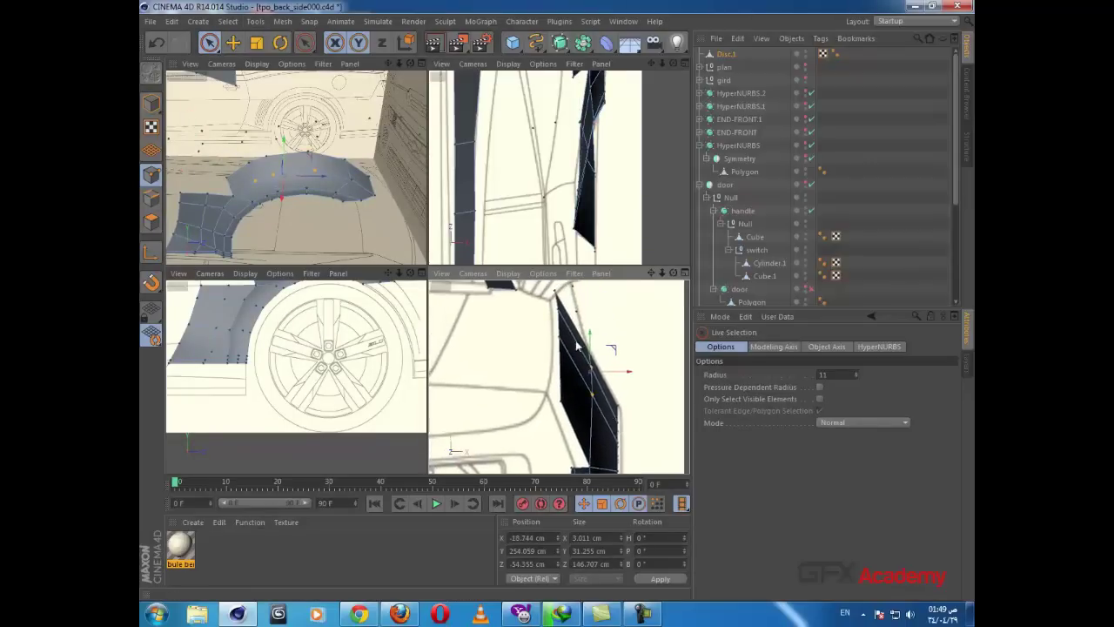
{"action": "left_click_drag", "start_coordinate": [559, 373], "coordinate": [563, 398]}
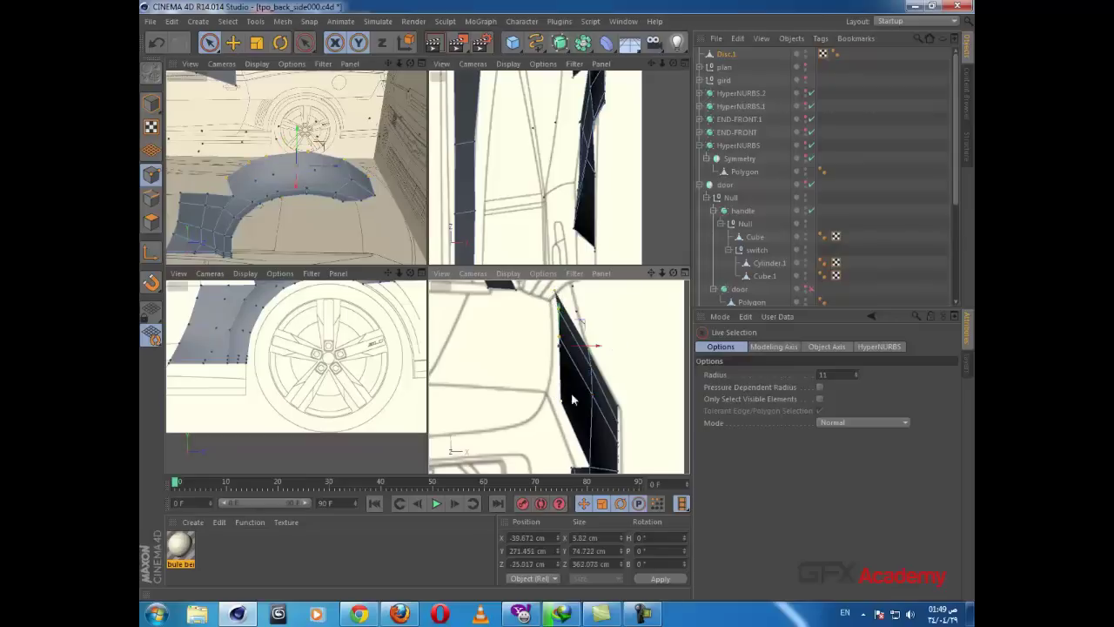
{"action": "left_click_drag", "start_coordinate": [580, 325], "coordinate": [595, 341]}
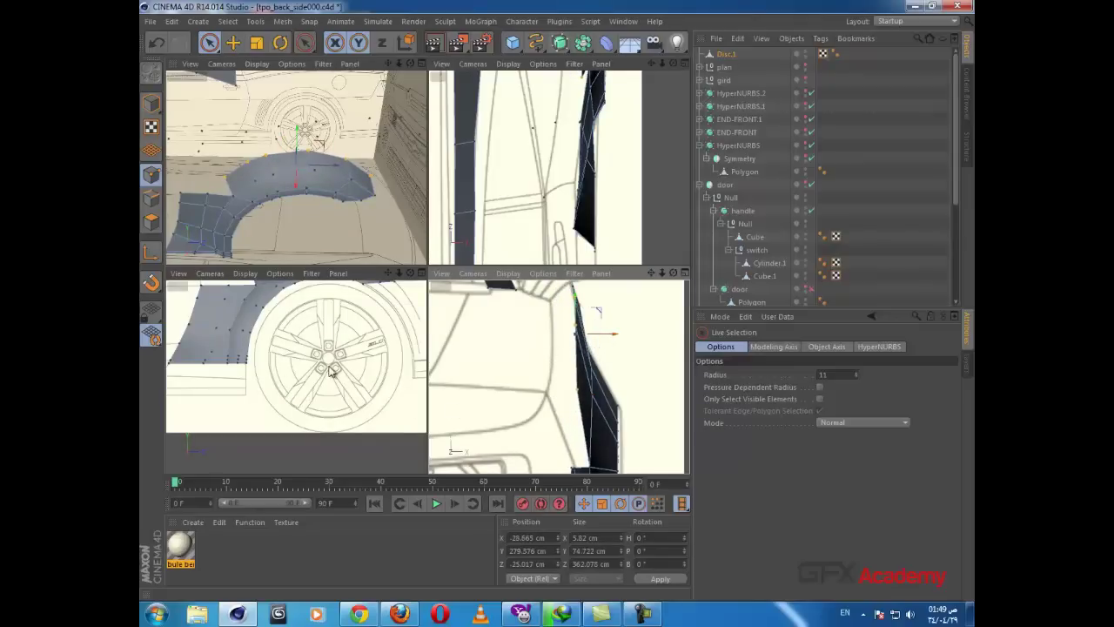
Step: Raise the front point of the arch's upper row to about Y 267 cm and shift it to about X -35 cm
{"action": "middle_click_drag", "start_coordinate": [330, 372], "coordinate": [389, 442], "text": "alt"}
{"action": "scroll", "coordinate": [329, 437], "scroll_direction": "up", "scroll_amount": 3}
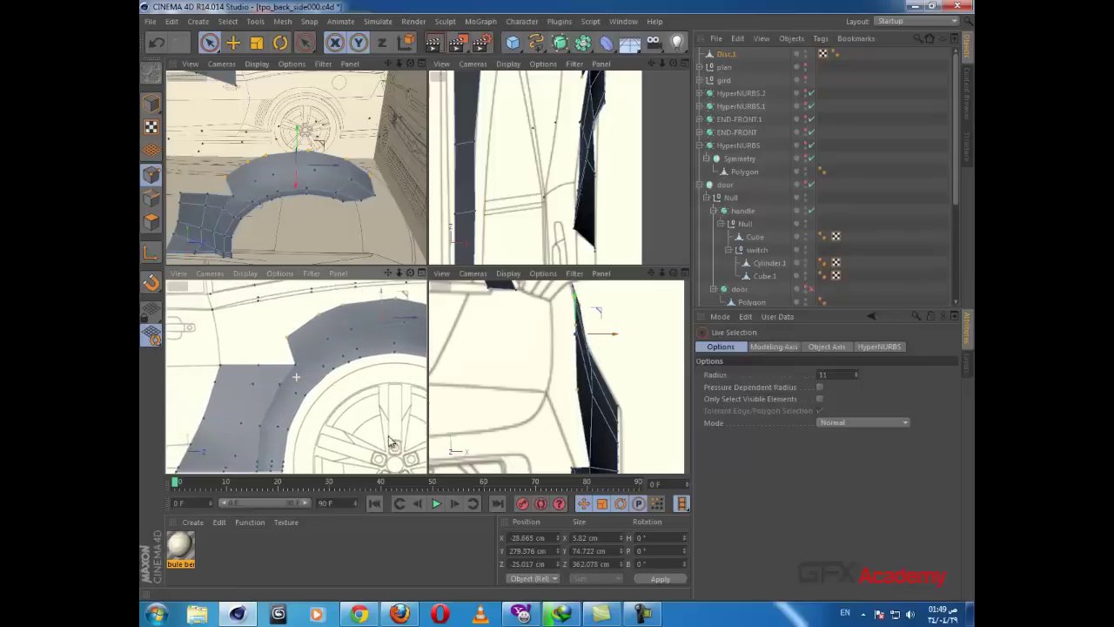
{"action": "scroll", "coordinate": [389, 441], "scroll_direction": "down", "scroll_amount": 5}
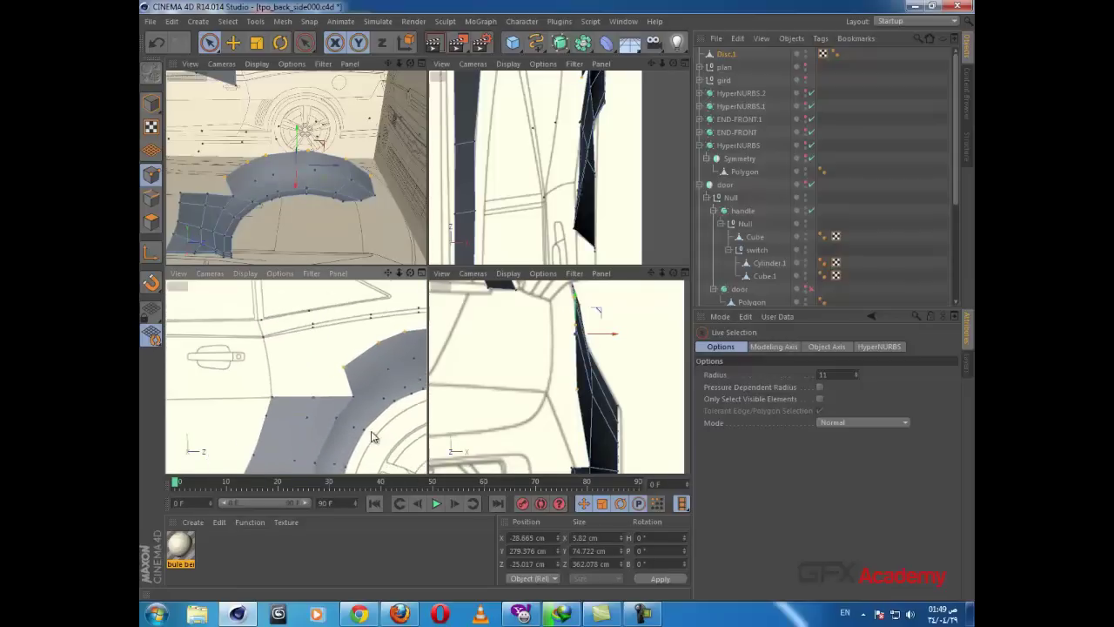
{"action": "scroll", "coordinate": [372, 432], "scroll_direction": "down", "scroll_amount": 1}
{"action": "scroll", "coordinate": [324, 394], "scroll_direction": "up", "scroll_amount": 3}
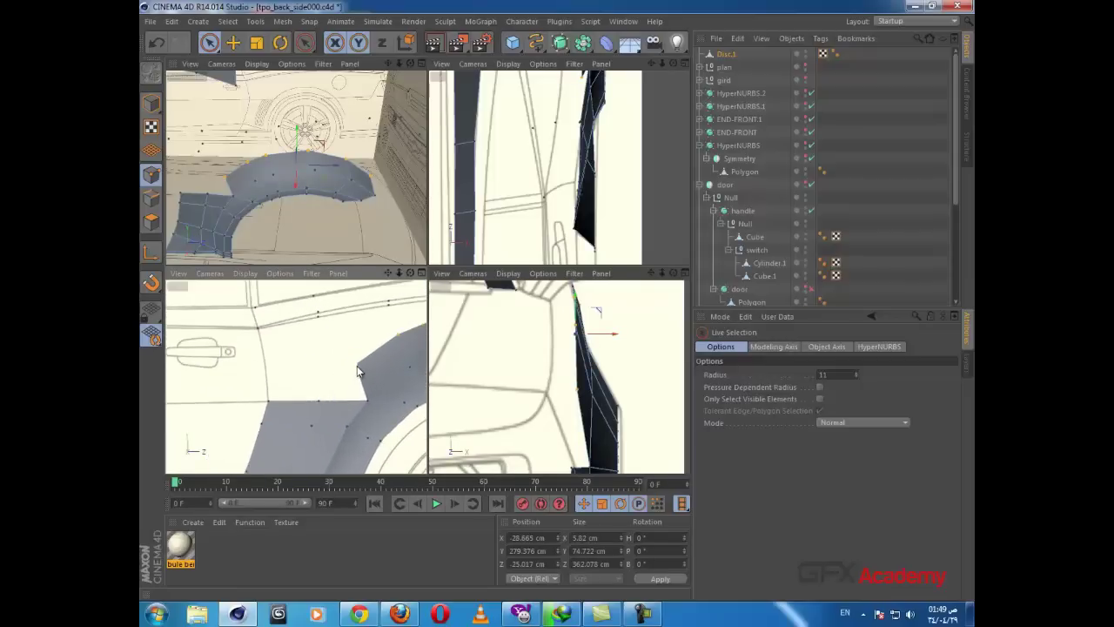
{"action": "left_click", "coordinate": [358, 366]}
{"action": "left_click_drag", "start_coordinate": [357, 333], "coordinate": [352, 318]}
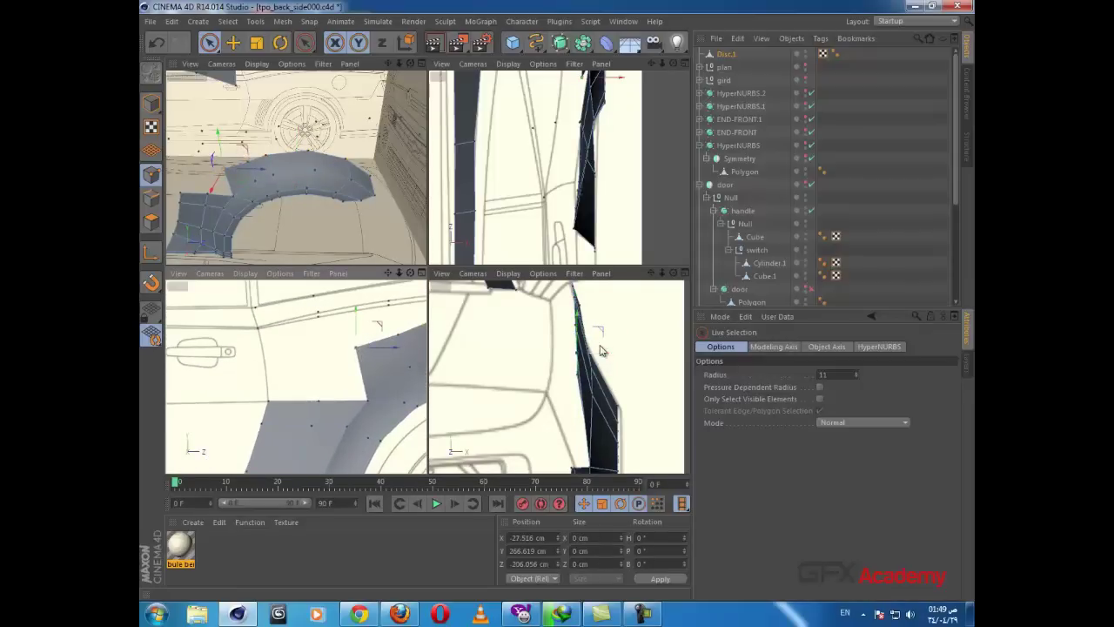
{"action": "left_click_drag", "start_coordinate": [606, 353], "coordinate": [595, 354]}
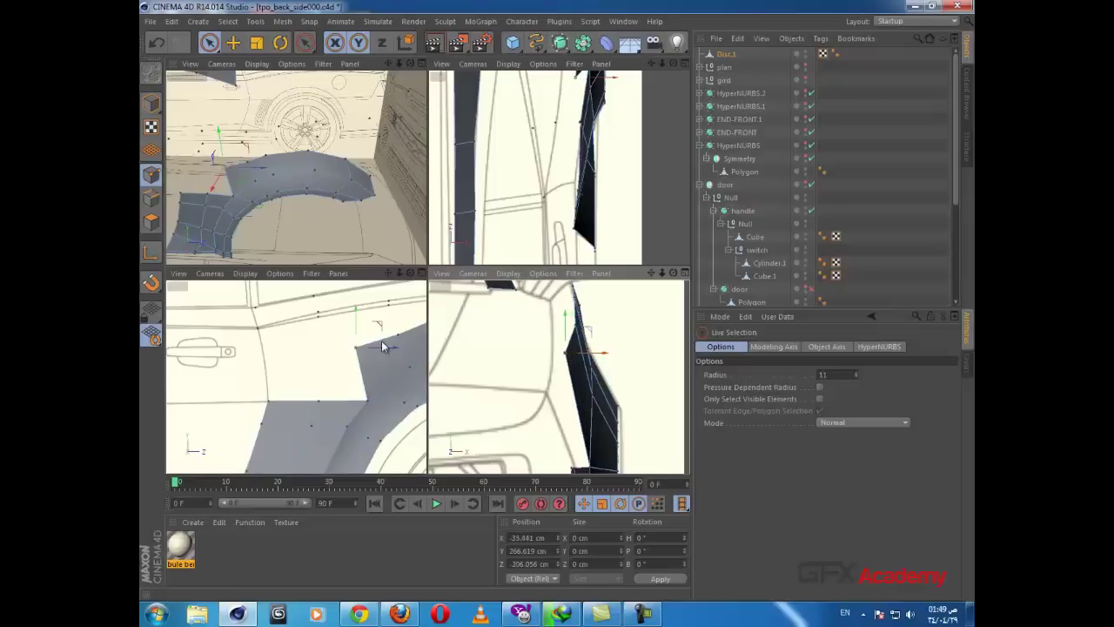
Step: Raise the second point of the arch's upper row toward the body line and shift it to about X -32 cm
{"action": "middle_click_drag", "start_coordinate": [393, 358], "coordinate": [244, 387], "text": "alt"}
{"action": "scroll", "coordinate": [245, 387], "scroll_direction": "down", "scroll_amount": 1}
{"action": "left_click", "coordinate": [247, 367]}
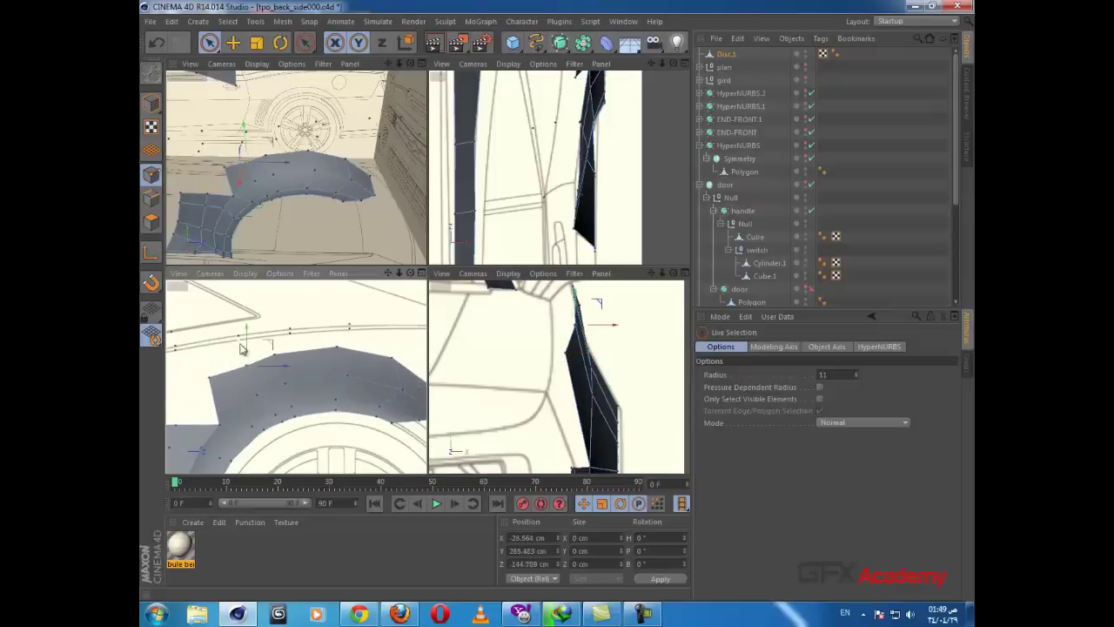
{"action": "left_click_drag", "start_coordinate": [243, 349], "coordinate": [248, 334]}
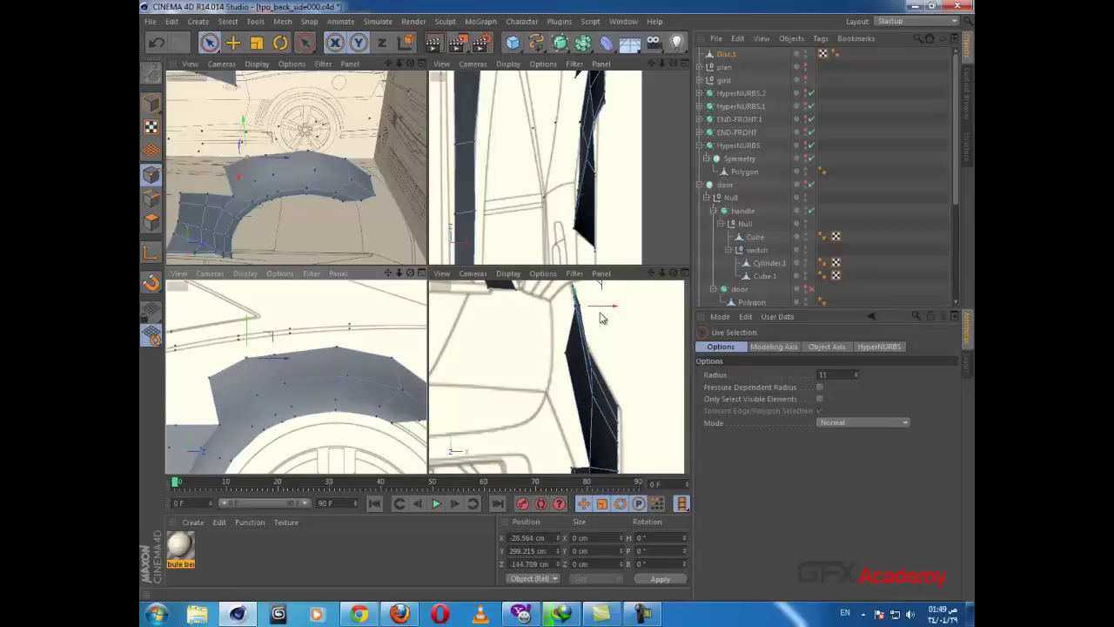
{"action": "left_click_drag", "start_coordinate": [601, 318], "coordinate": [592, 315]}
{"action": "scroll", "coordinate": [298, 403], "scroll_direction": "down", "scroll_amount": 3}
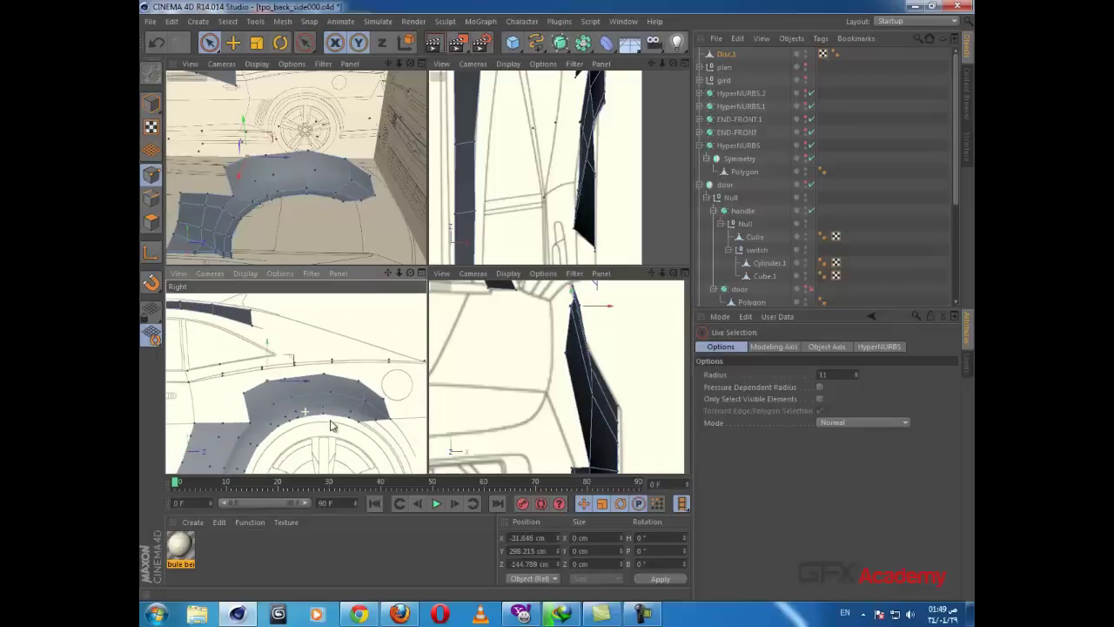
Step: In edge mode, extrude the arch's upper border edges inward in the top view to about X -46 cm
{"action": "scroll", "coordinate": [609, 158], "scroll_direction": "down", "scroll_amount": 5}
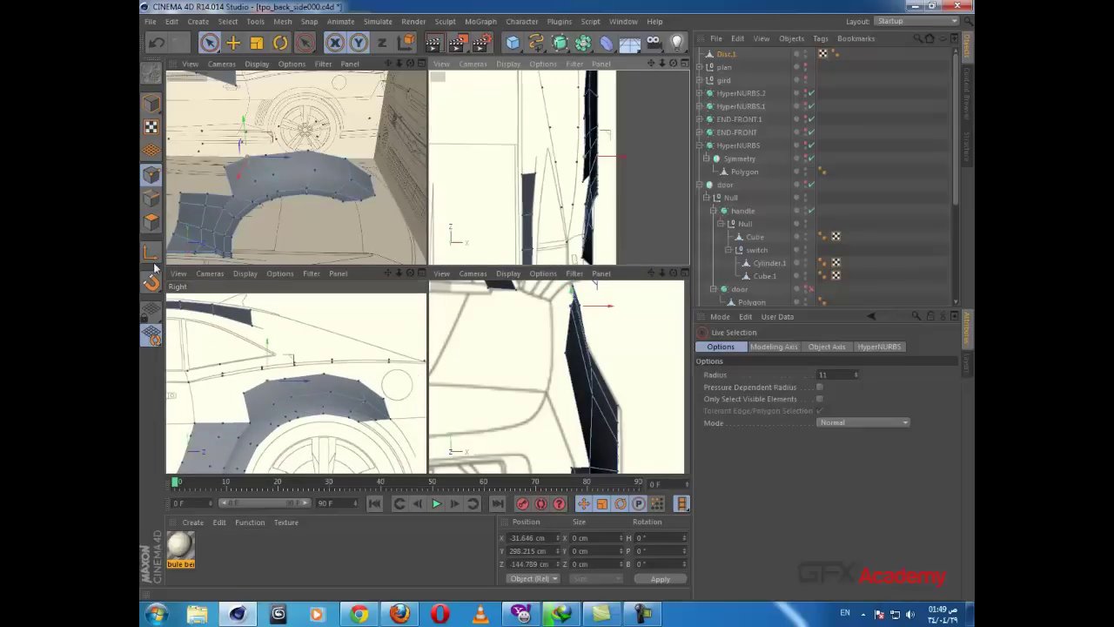
{"action": "left_click", "coordinate": [152, 198]}
{"action": "middle_click_drag", "start_coordinate": [610, 128], "coordinate": [602, 173], "text": "alt"}
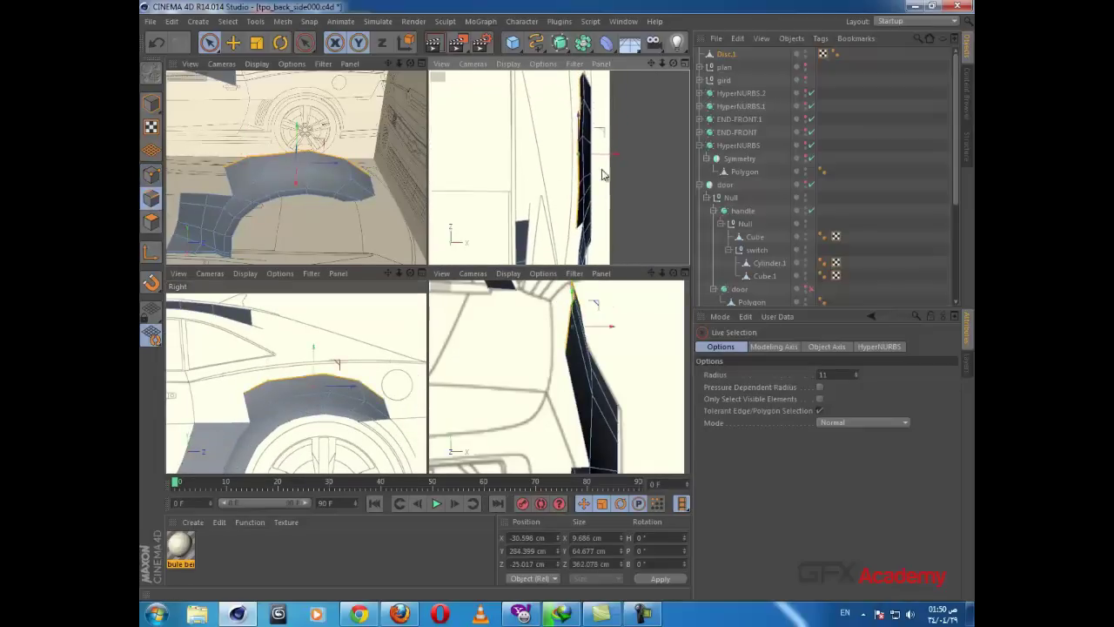
{"action": "left_click_drag", "start_coordinate": [609, 159], "coordinate": [606, 161]}
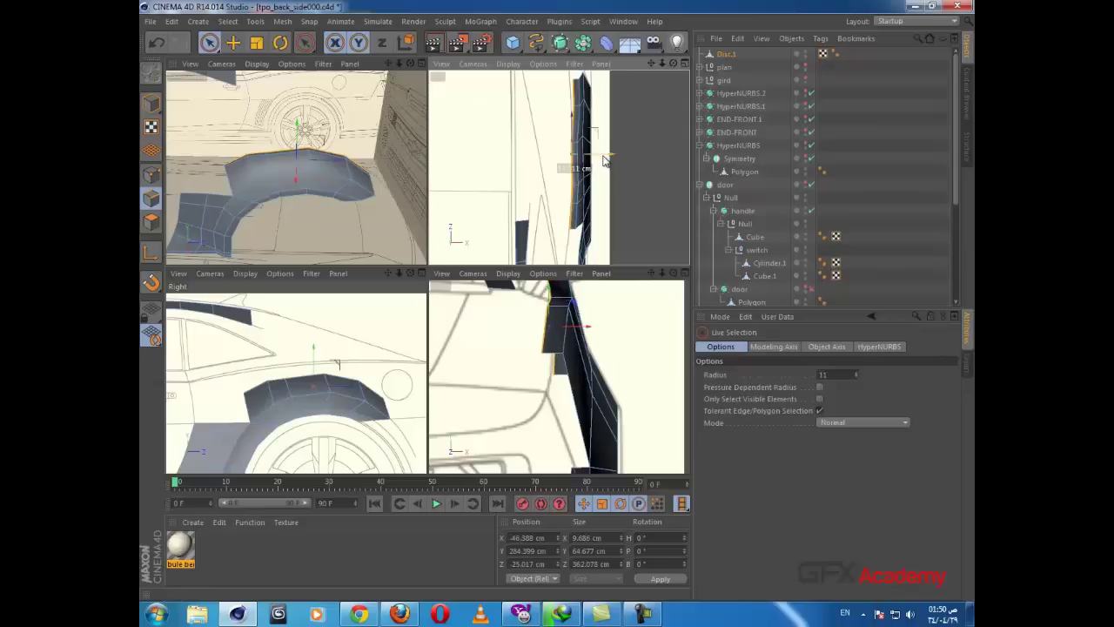
{"action": "scroll", "coordinate": [353, 375], "scroll_direction": "up", "scroll_amount": 3}
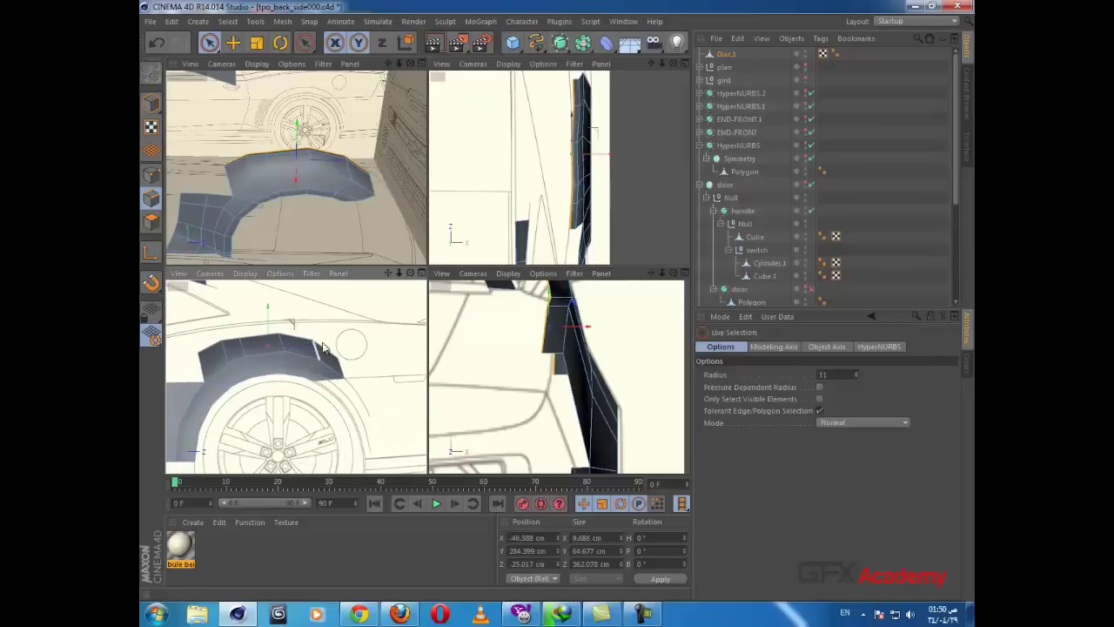
Step: Move the extruded upper border edges of the wheel arch to about X -52 cm and Y 289 cm
{"action": "mouse_move", "coordinate": [268, 317]}
{"action": "left_mouse_down"}
{"action": "mouse_move", "coordinate": [266, 305]}
{"action": "mouse_move", "coordinate": [270, 318]}
{"action": "left_mouse_up"}
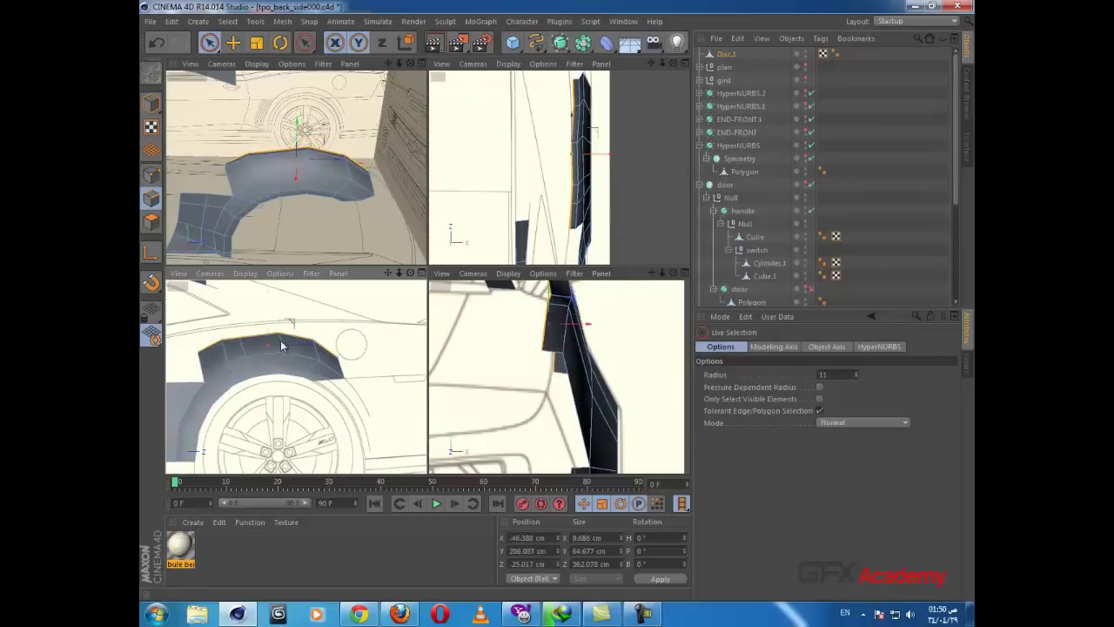
{"action": "left_click_drag", "start_coordinate": [354, 231], "coordinate": [560, 303], "text": "alt"}
{"action": "left_click_drag", "start_coordinate": [352, 233], "coordinate": [387, 194], "text": "alt"}
{"action": "scroll", "coordinate": [456, 262], "scroll_direction": "down", "scroll_amount": 2}
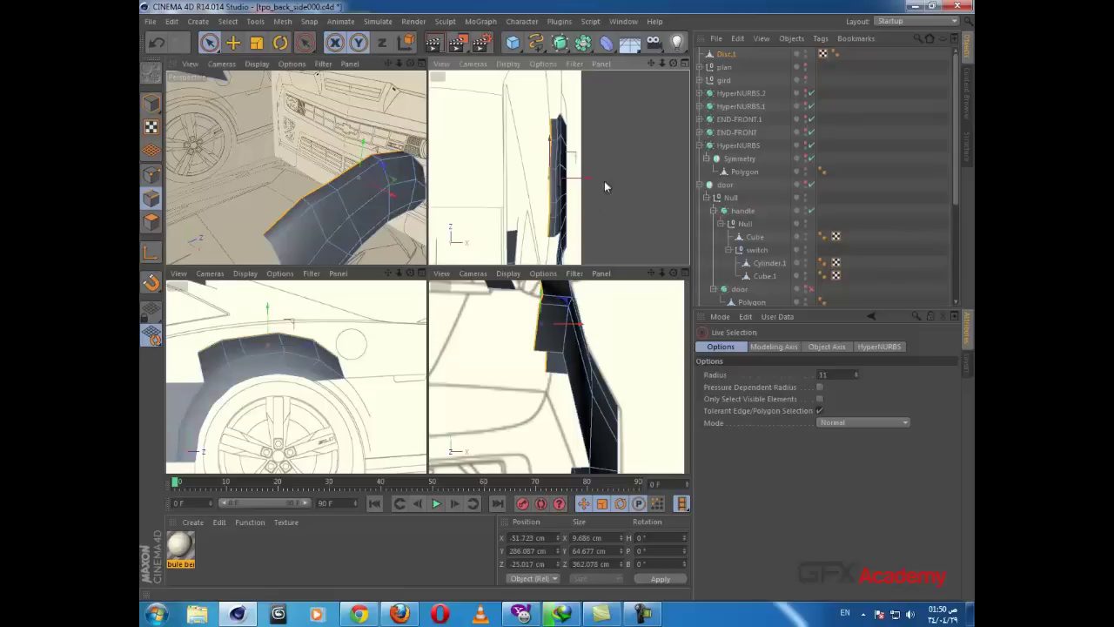
{"action": "middle_click_drag", "start_coordinate": [516, 228], "coordinate": [488, 155], "text": "alt"}
{"action": "scroll", "coordinate": [487, 155], "scroll_direction": "down", "scroll_amount": 1}
{"action": "middle_click_drag", "start_coordinate": [280, 383], "coordinate": [335, 409], "text": "alt"}
{"action": "scroll", "coordinate": [369, 359], "scroll_direction": "up", "scroll_amount": 1}
{"action": "mouse_move", "coordinate": [342, 329]}
{"action": "left_mouse_down"}
{"action": "mouse_move", "coordinate": [336, 317]}
{"action": "mouse_move", "coordinate": [340, 329]}
{"action": "left_mouse_up"}
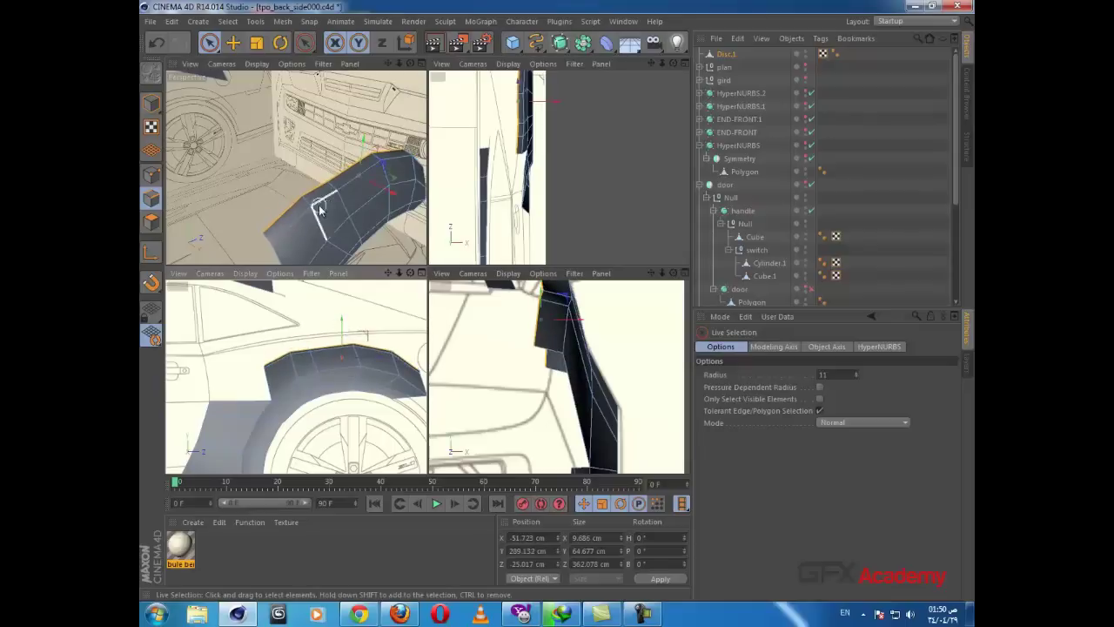
Step: Scale the selected upper border edges up to about 167 %
{"action": "left_click_drag", "start_coordinate": [321, 205], "coordinate": [549, 305], "text": "alt"}
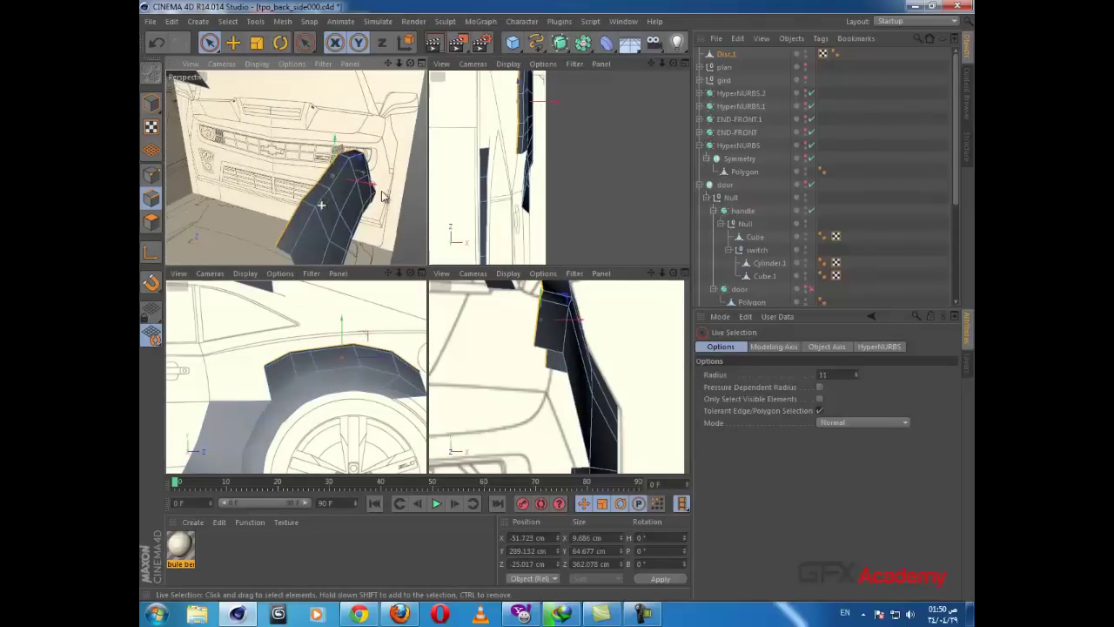
{"action": "middle_click_drag", "start_coordinate": [345, 410], "coordinate": [260, 410], "text": "alt"}
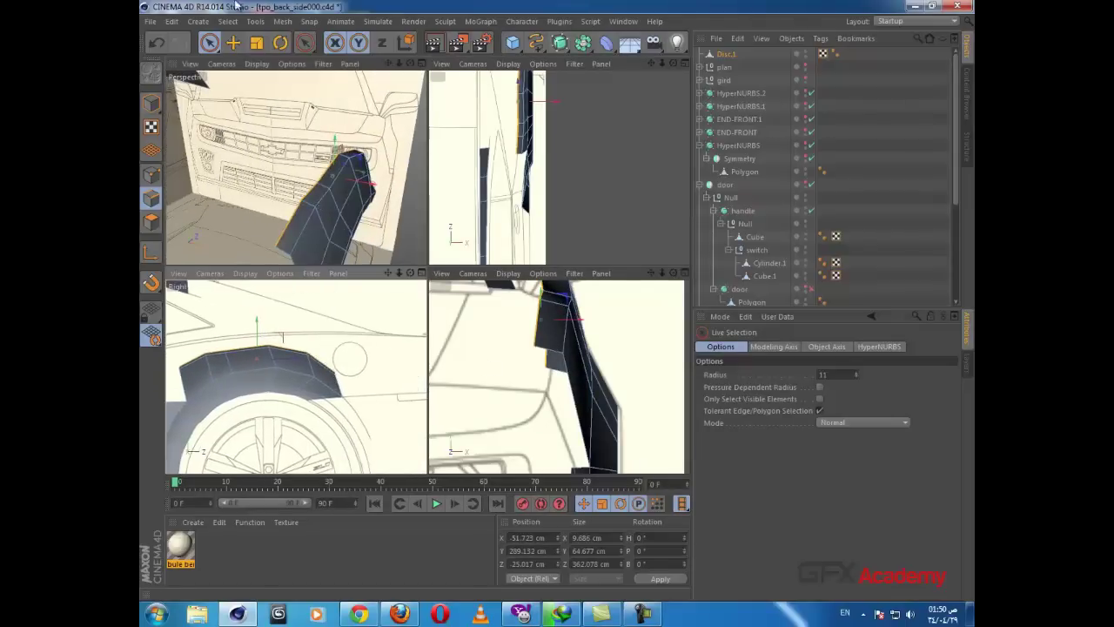
{"action": "left_click", "coordinate": [256, 43]}
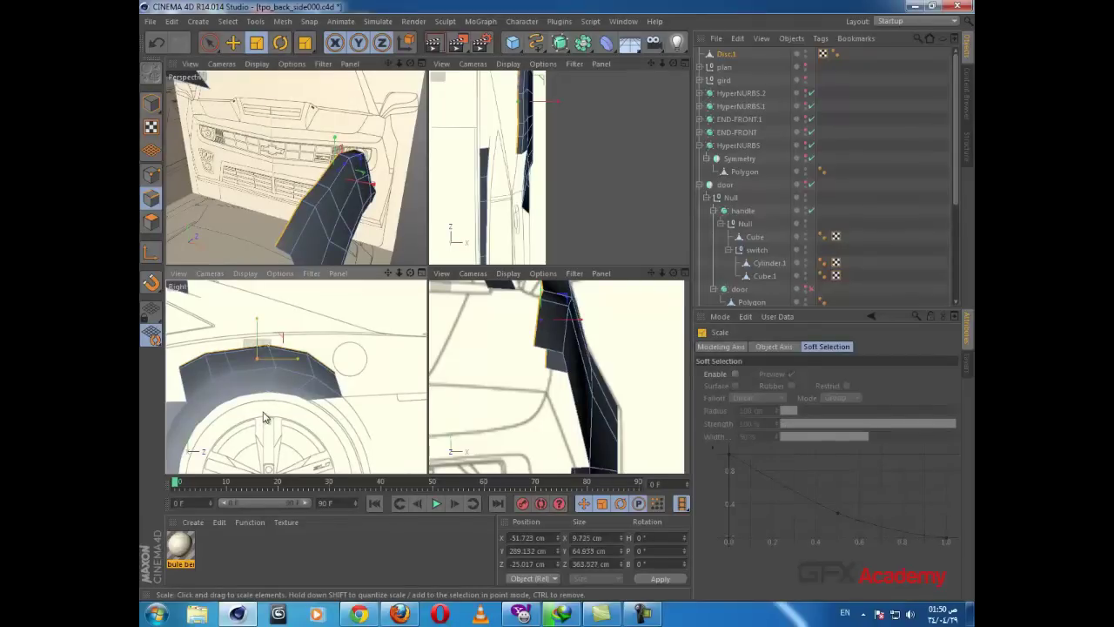
{"action": "left_click_drag", "start_coordinate": [266, 418], "coordinate": [560, 304]}
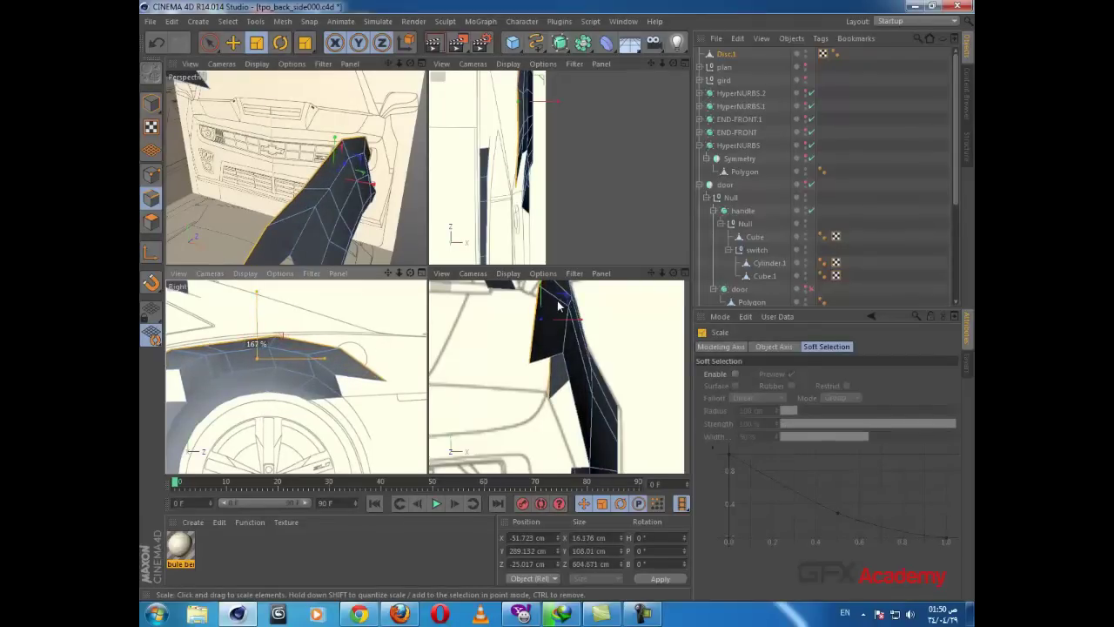
Step: In point mode, raise the upper border's second-to-last rear point toward the body line
{"action": "middle_click_drag", "start_coordinate": [250, 422], "coordinate": [388, 397], "text": "alt"}
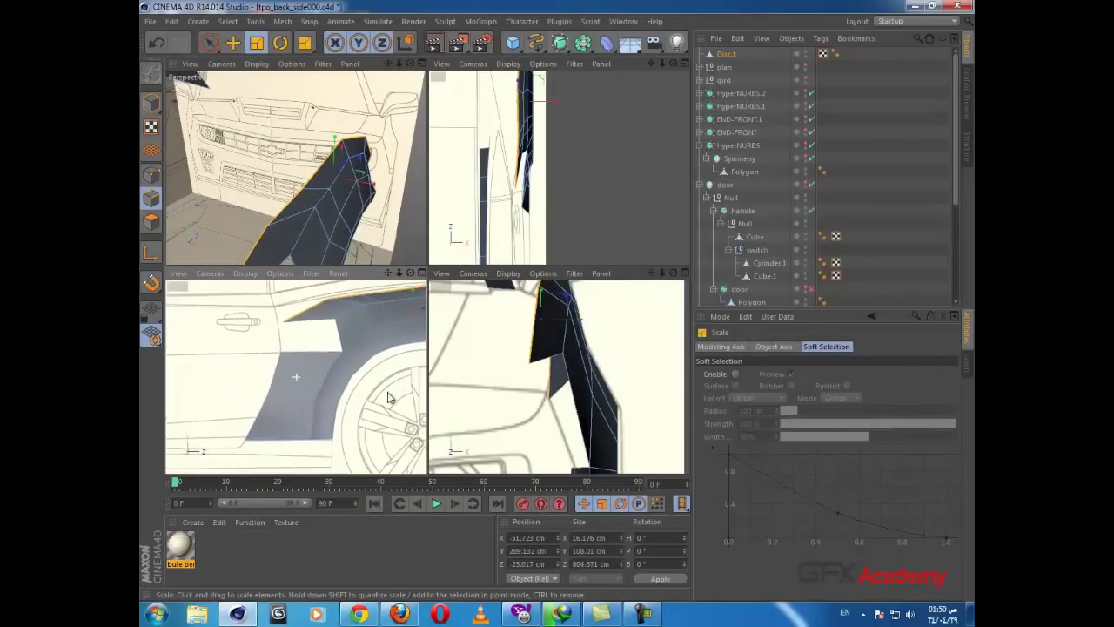
{"action": "scroll", "coordinate": [389, 398], "scroll_direction": "up", "scroll_amount": 3}
{"action": "left_click", "coordinate": [209, 43]}
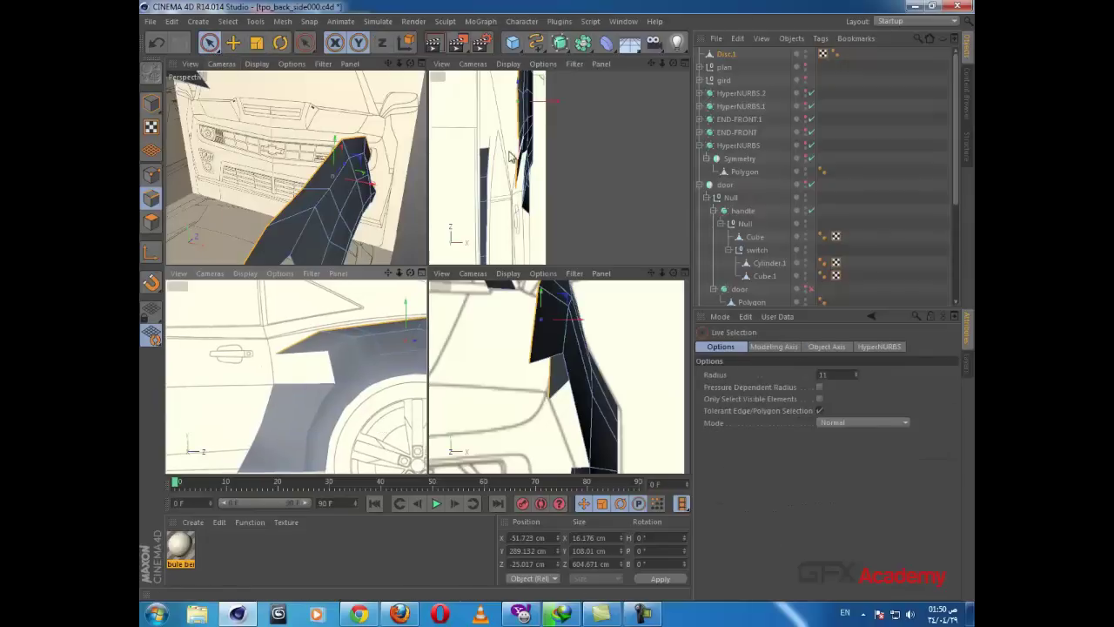
{"action": "left_click", "coordinate": [152, 174]}
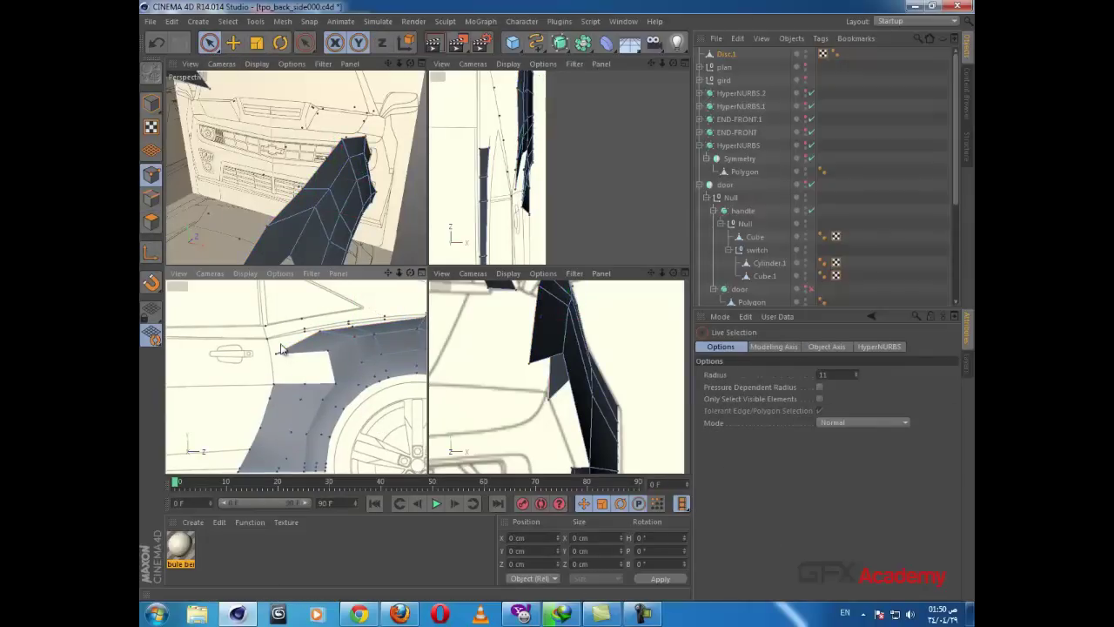
{"action": "scroll", "coordinate": [533, 382], "scroll_direction": "down", "scroll_amount": 3}
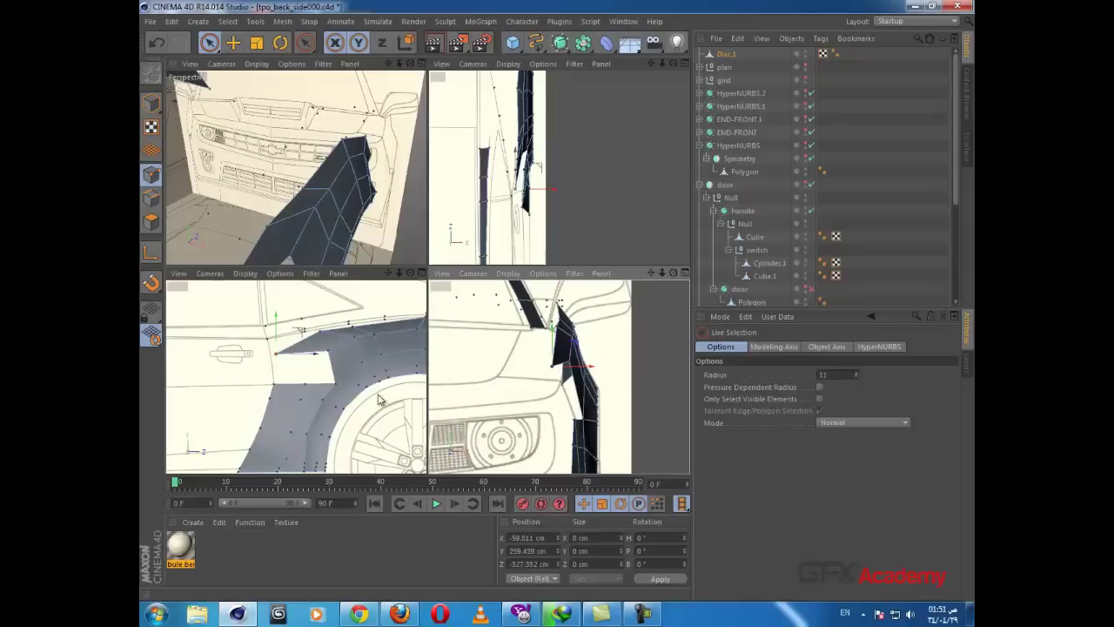
{"action": "middle_click_drag", "start_coordinate": [379, 396], "coordinate": [234, 423], "text": "alt"}
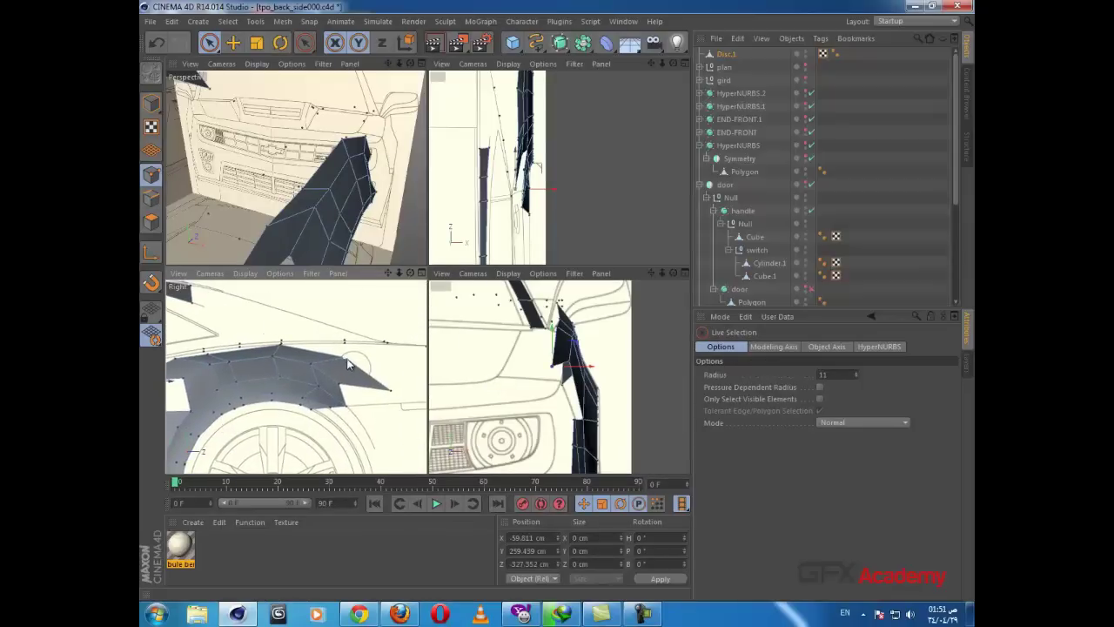
{"action": "left_click", "coordinate": [347, 359]}
{"action": "left_click_drag", "start_coordinate": [343, 328], "coordinate": [347, 323]}
{"action": "left_click", "coordinate": [358, 397]}
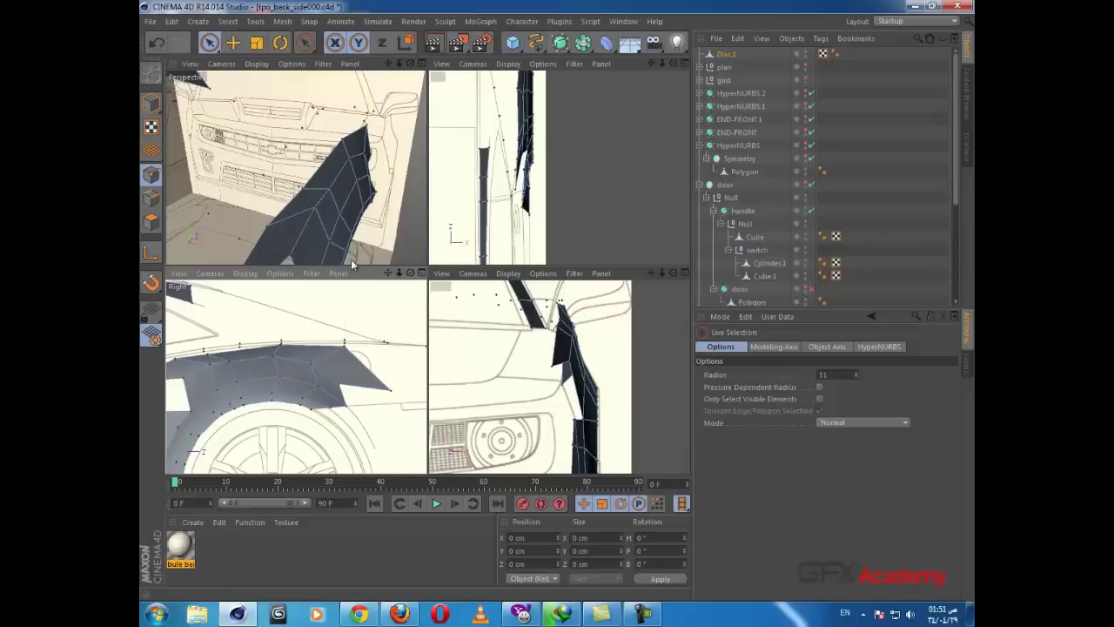
Step: Shift the middle point of the upper border outward to about X -30 cm
{"action": "left_click_drag", "start_coordinate": [353, 264], "coordinate": [370, 215], "text": "alt"}
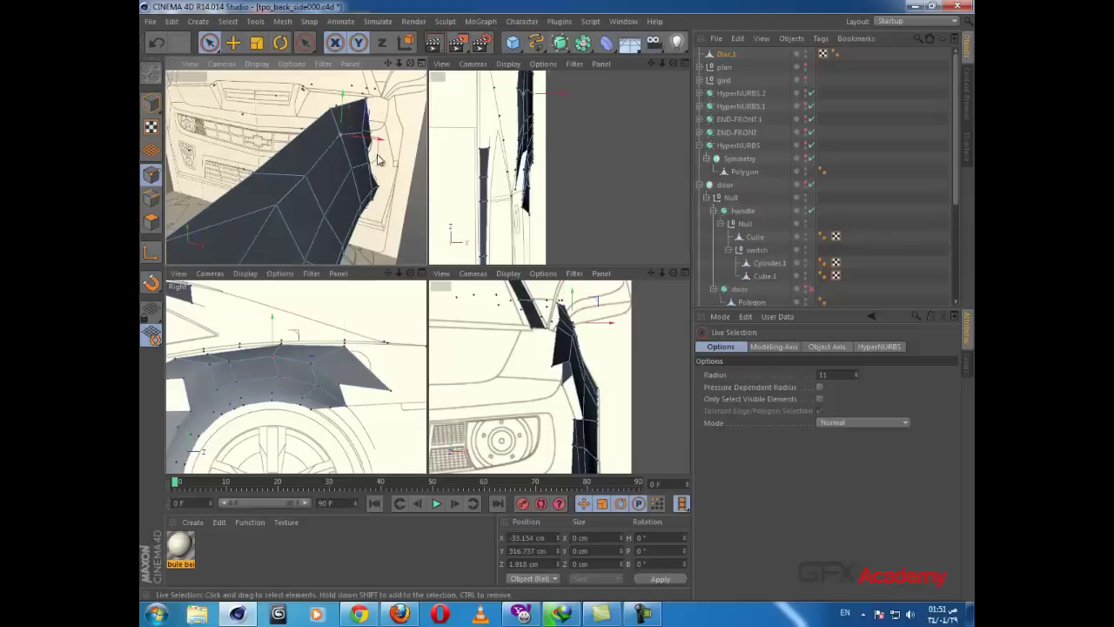
{"action": "left_click", "coordinate": [362, 122]}
{"action": "scroll", "coordinate": [486, 374], "scroll_direction": "down", "scroll_amount": 1}
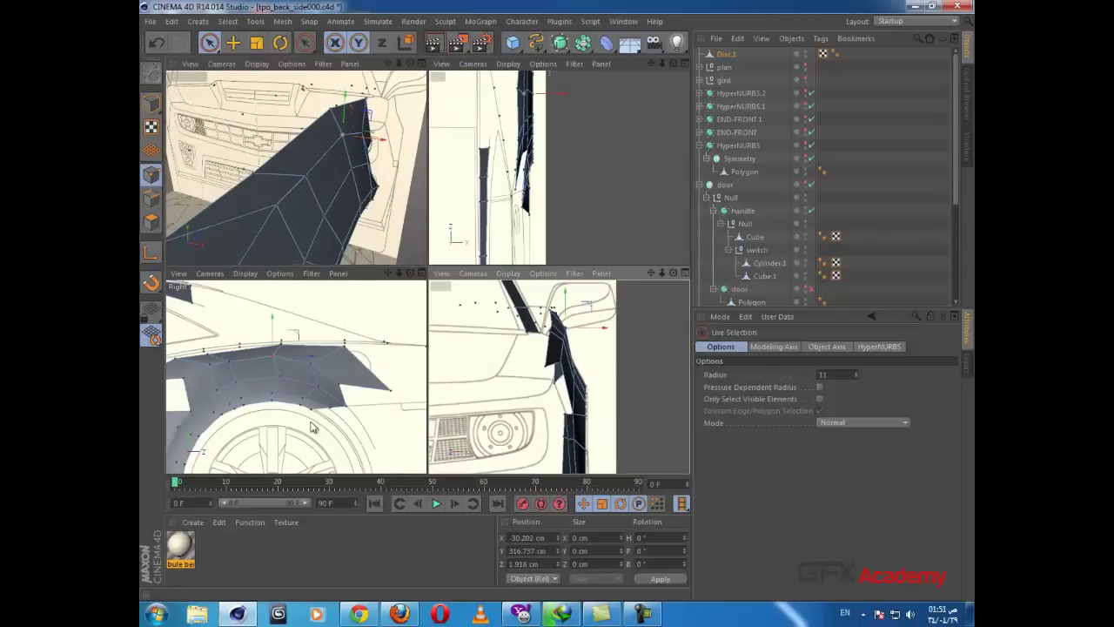
Step: Move the upper border's front end point to about Y 310 cm and Z -245 cm, along the body line
{"action": "scroll", "coordinate": [265, 389], "scroll_direction": "down", "scroll_amount": 3}
{"action": "middle_click_drag", "start_coordinate": [268, 435], "coordinate": [331, 416], "text": "alt"}
{"action": "scroll", "coordinate": [330, 417], "scroll_direction": "up", "scroll_amount": 2}
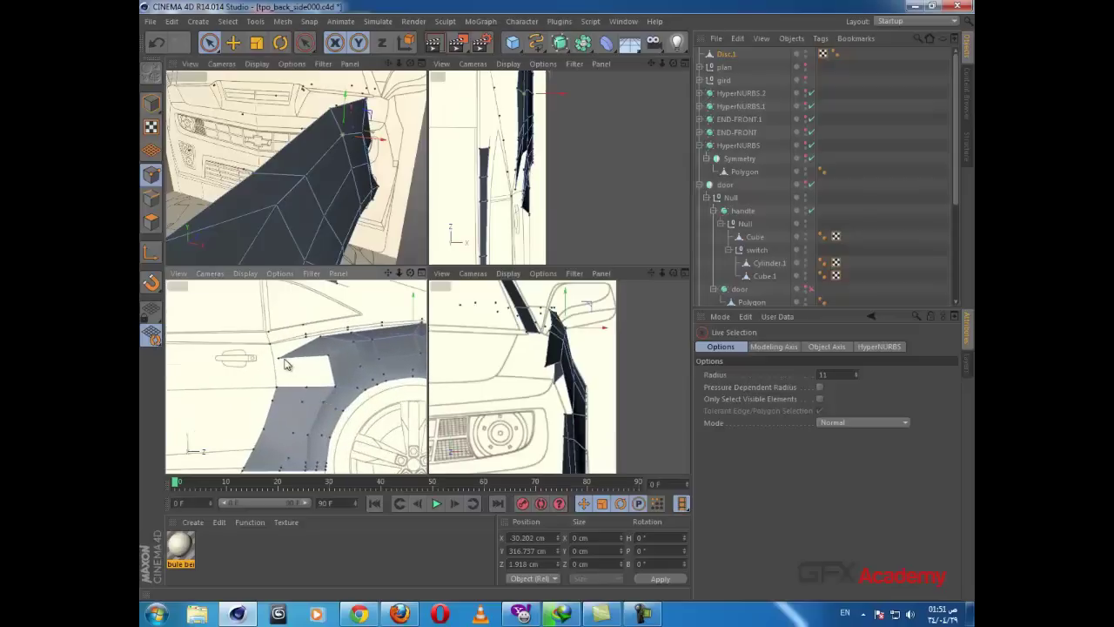
{"action": "left_click", "coordinate": [289, 340]}
{"action": "left_click_drag", "start_coordinate": [280, 335], "coordinate": [281, 318]}
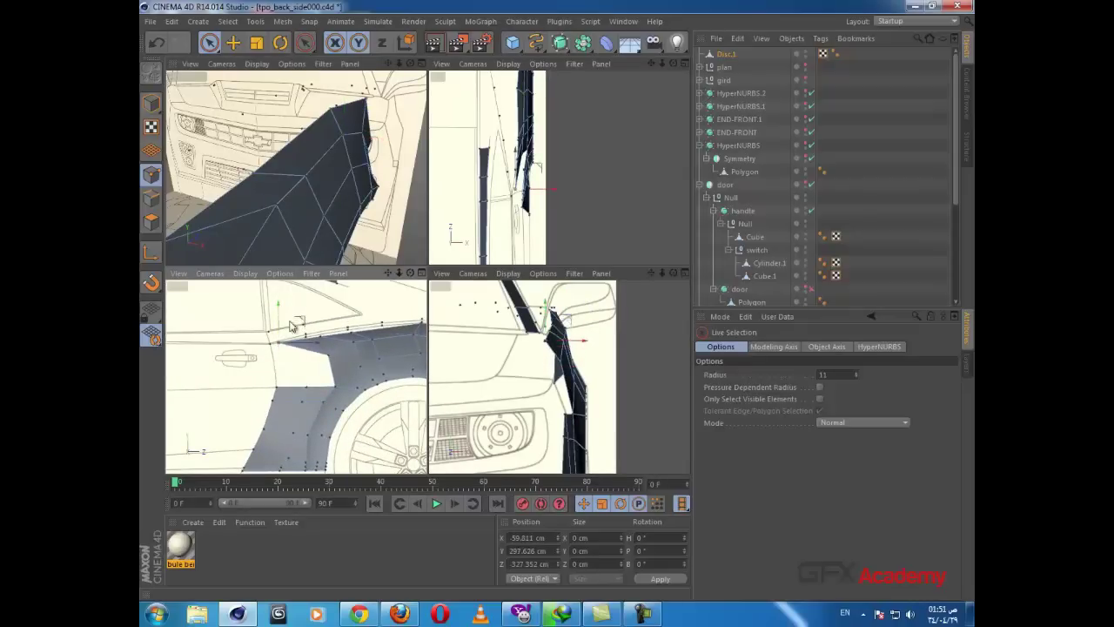
{"action": "left_click", "coordinate": [328, 357]}
{"action": "left_click_drag", "start_coordinate": [308, 183], "coordinate": [350, 157], "text": "alt"}
{"action": "left_click", "coordinate": [290, 153]}
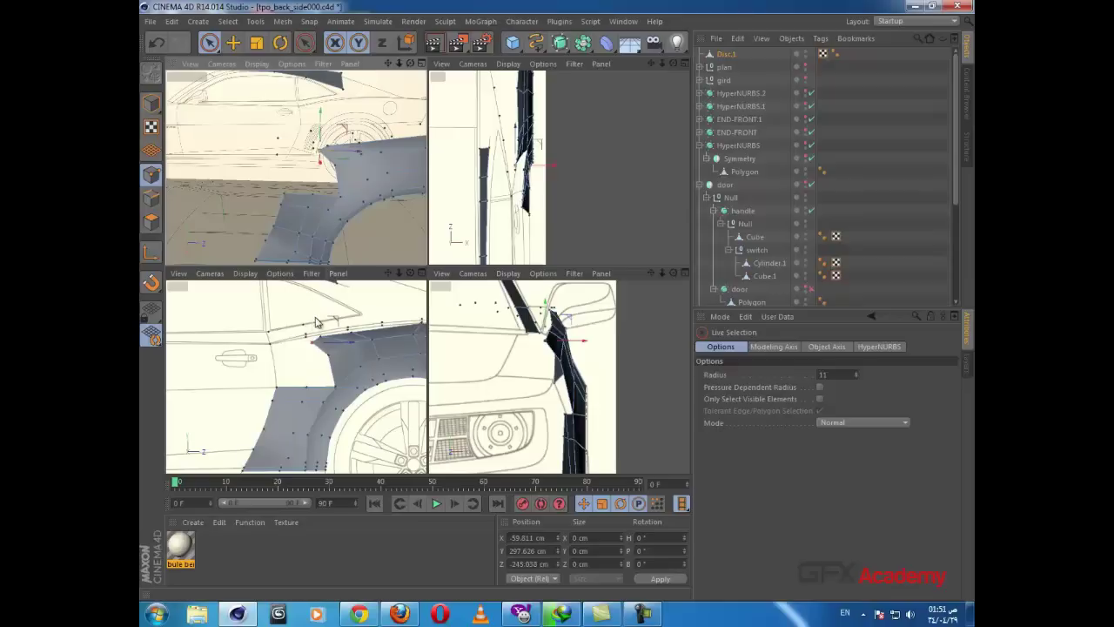
{"action": "left_click_drag", "start_coordinate": [317, 322], "coordinate": [316, 318]}
{"action": "scroll", "coordinate": [340, 352], "scroll_direction": "up", "scroll_amount": 2}
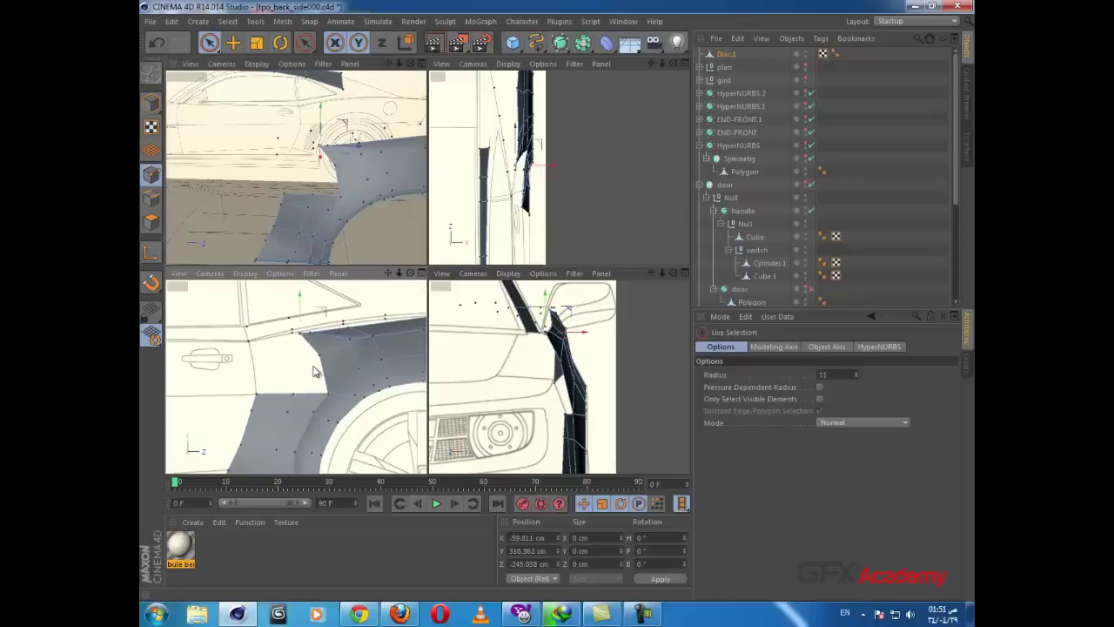
Step: Bridge the lower strip up to the body line at the panel's front corner and loop-cut the new polygons horizontally
{"action": "key", "text": "m"}
{"action": "key", "text": "b"}
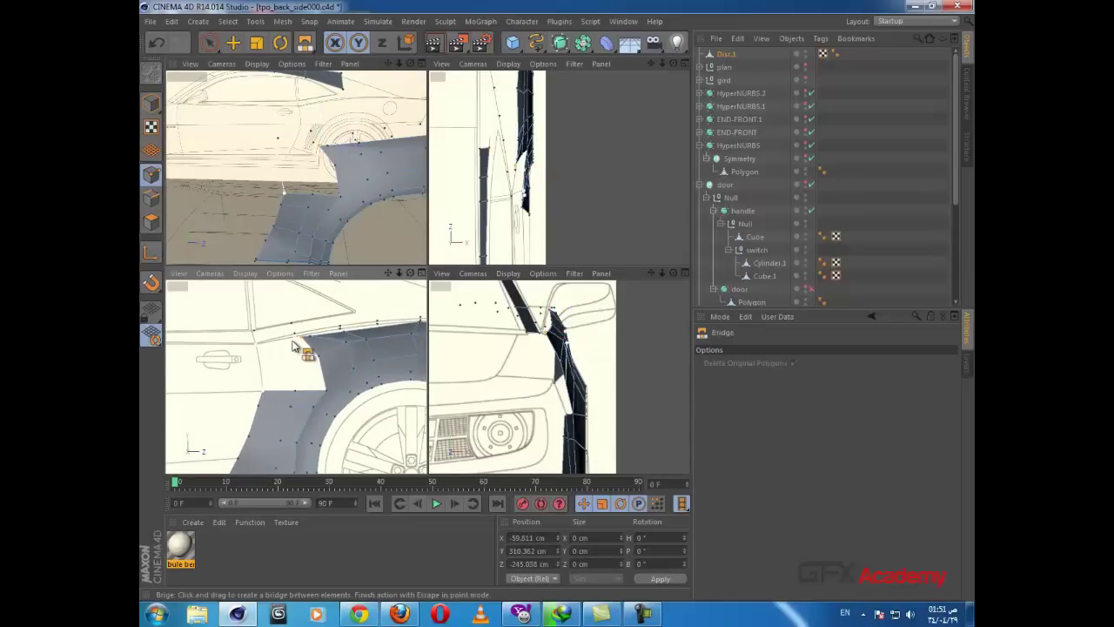
{"action": "left_click_drag", "start_coordinate": [296, 366], "coordinate": [321, 376]}
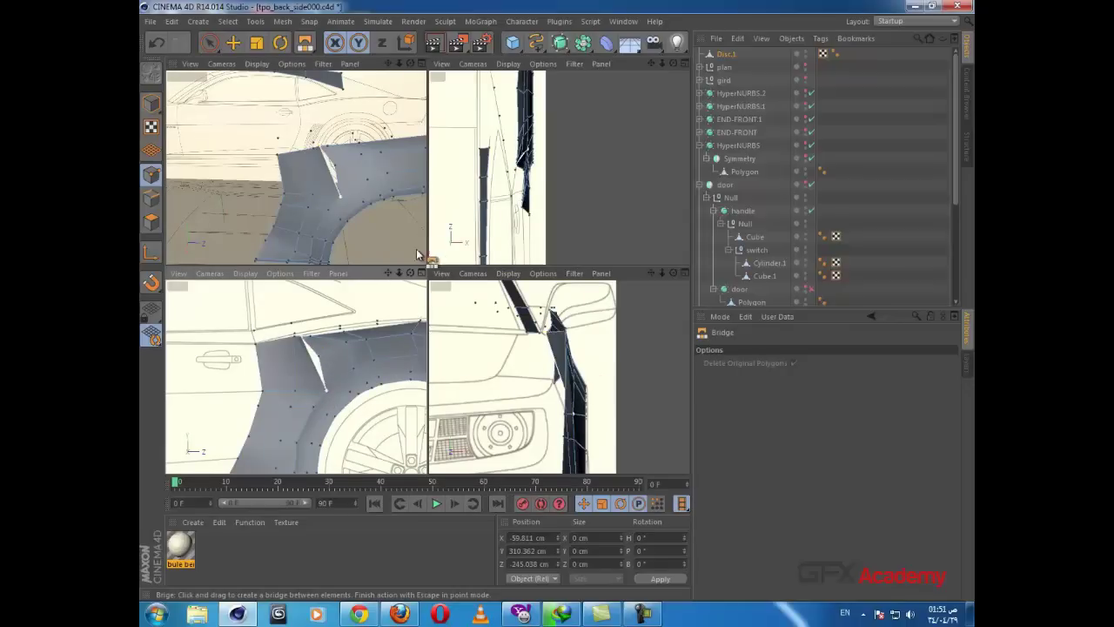
{"action": "left_click_drag", "start_coordinate": [359, 199], "coordinate": [353, 223], "text": "alt"}
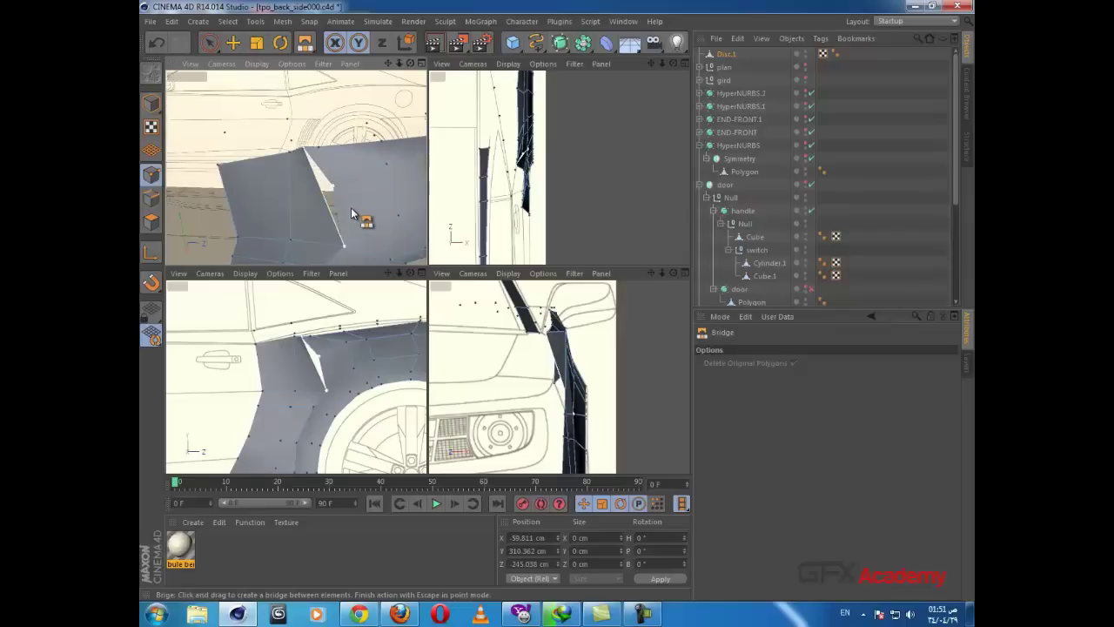
{"action": "key", "text": "k"}
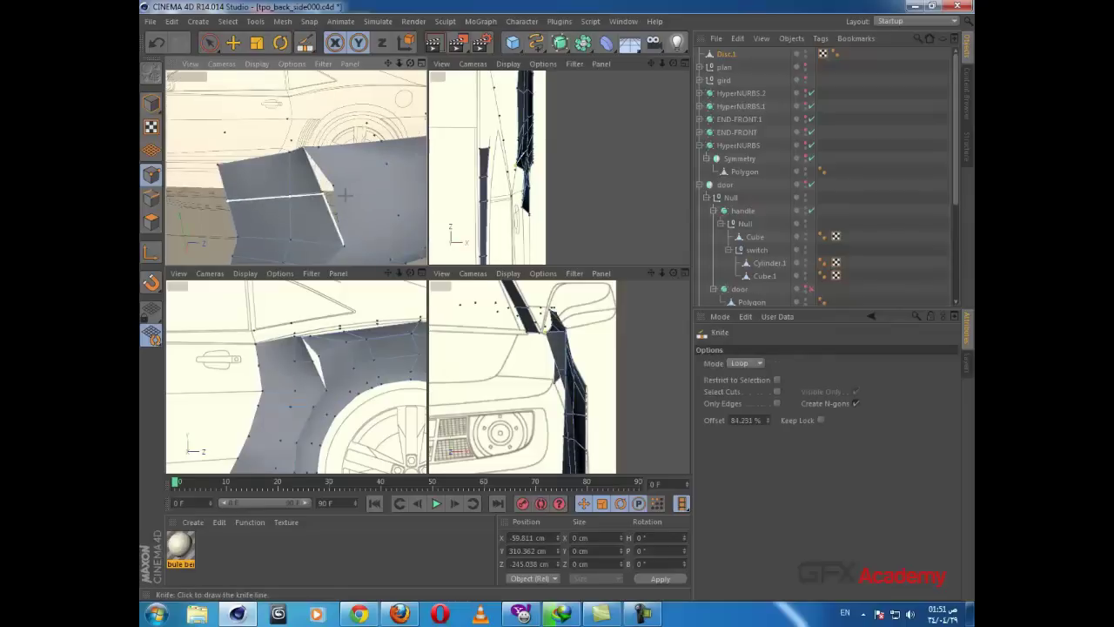
Step: Weld the new cut's end point to the neighbouring arch point to close the gap, keeping the recent tools in a floating palette
{"action": "right_click", "coordinate": [336, 421]}
{"action": "left_click", "coordinate": [358, 480]}
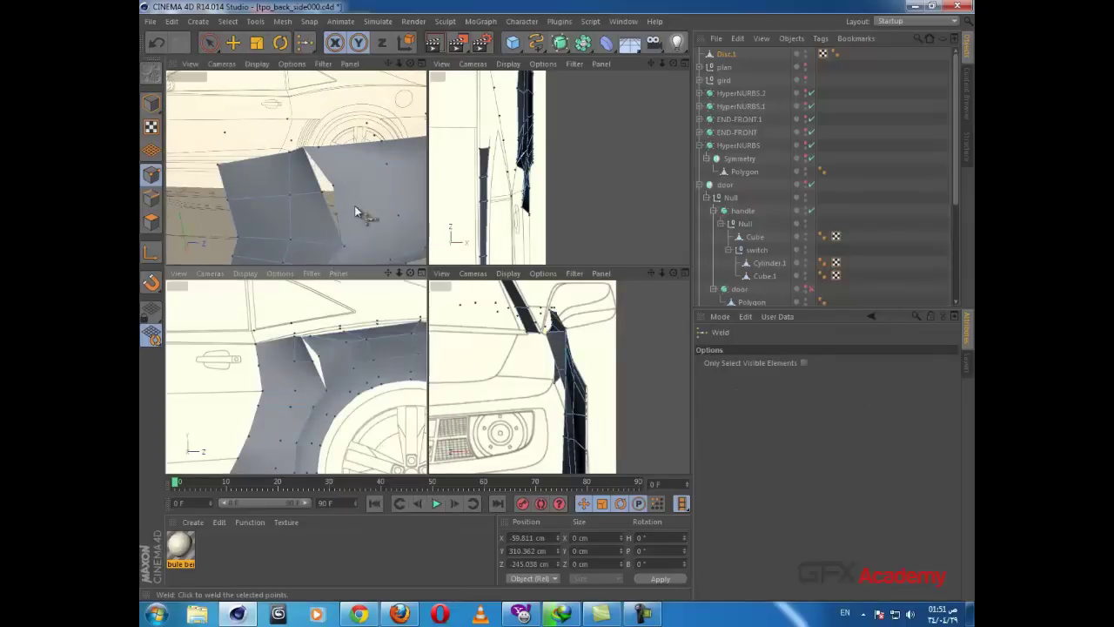
{"action": "left_click", "coordinate": [311, 44]}
{"action": "left_click", "coordinate": [340, 51]}
{"action": "left_click_drag", "start_coordinate": [346, 38], "coordinate": [219, 377]}
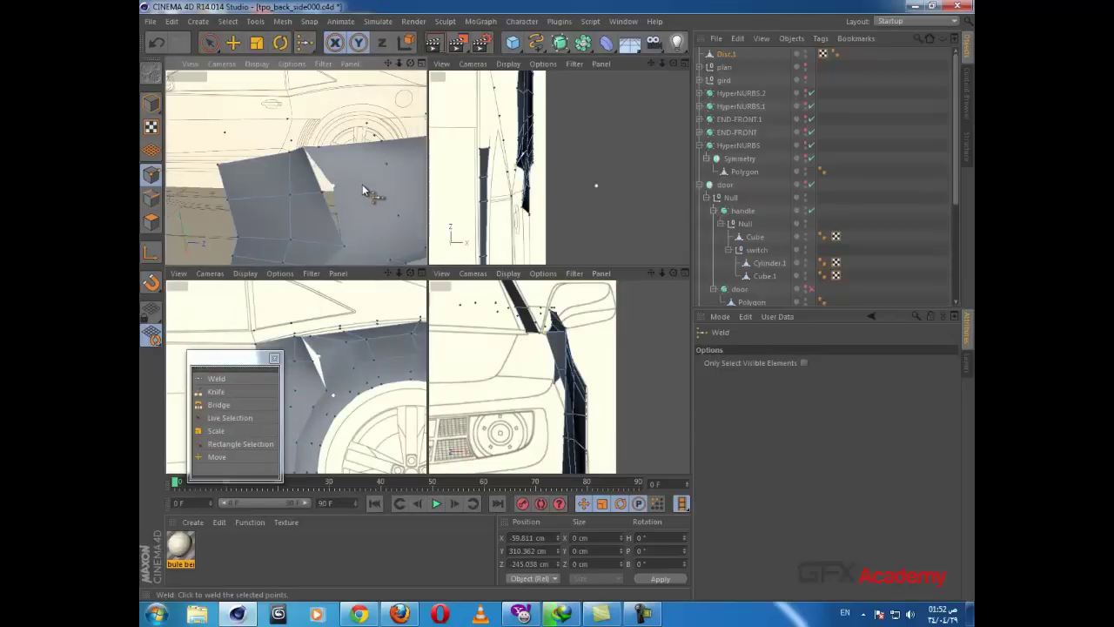
{"action": "left_click", "coordinate": [323, 200]}
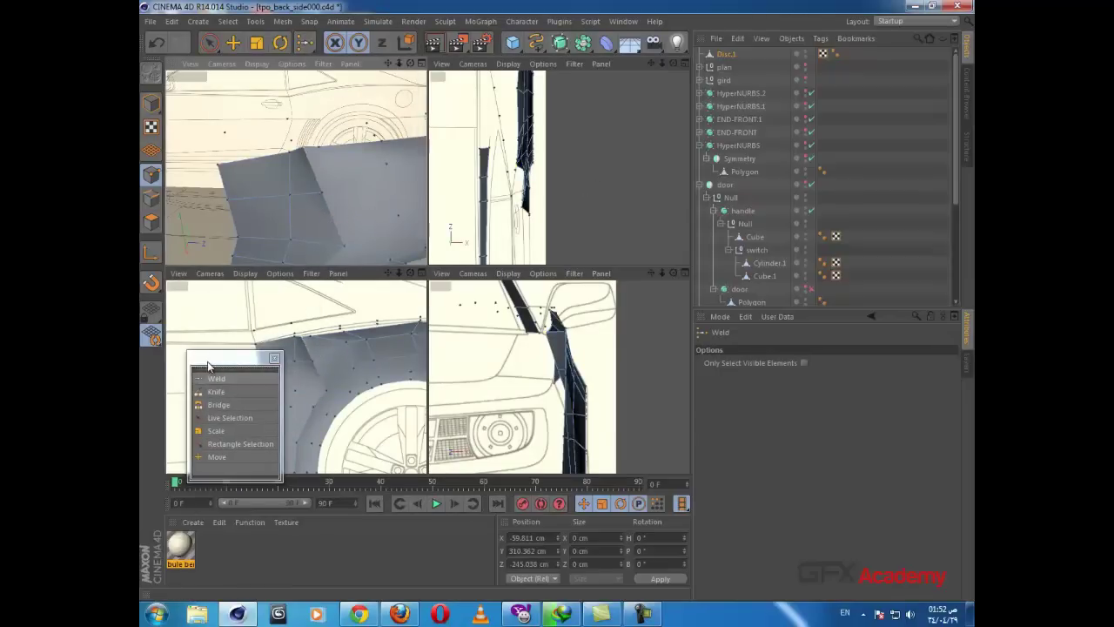
{"action": "left_click_drag", "start_coordinate": [214, 369], "coordinate": [212, 453]}
Step: Move the point where the bridged corner meets the arch's upper border to about X -54 cm
{"action": "scroll", "coordinate": [269, 378], "scroll_direction": "up", "scroll_amount": 5}
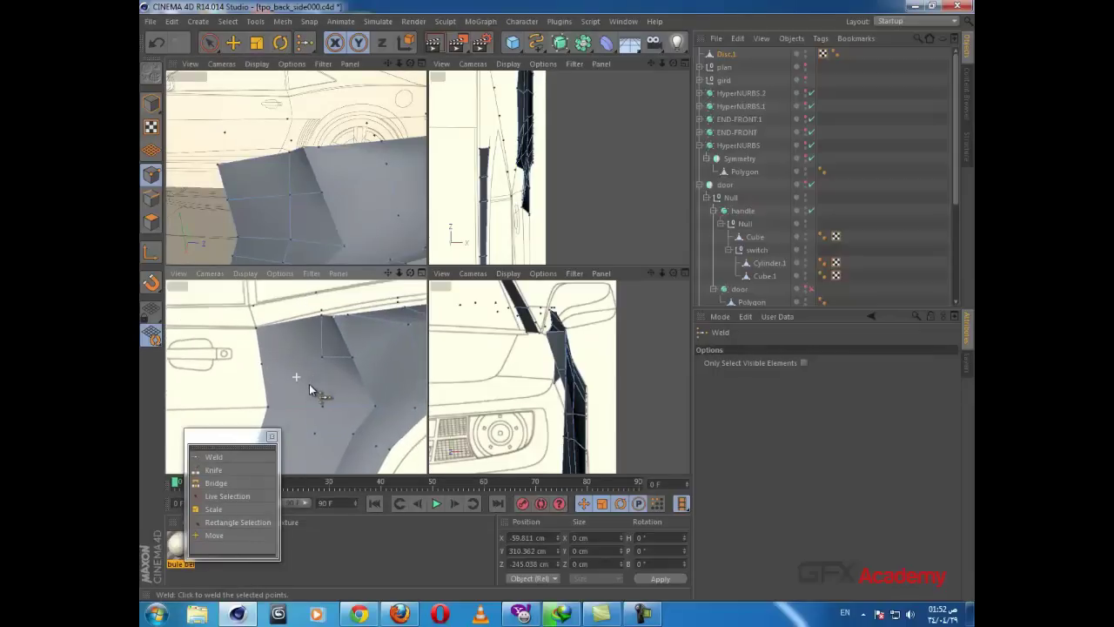
{"action": "middle_click_drag", "start_coordinate": [309, 384], "coordinate": [290, 419], "text": "alt"}
{"action": "left_click", "coordinate": [232, 43]}
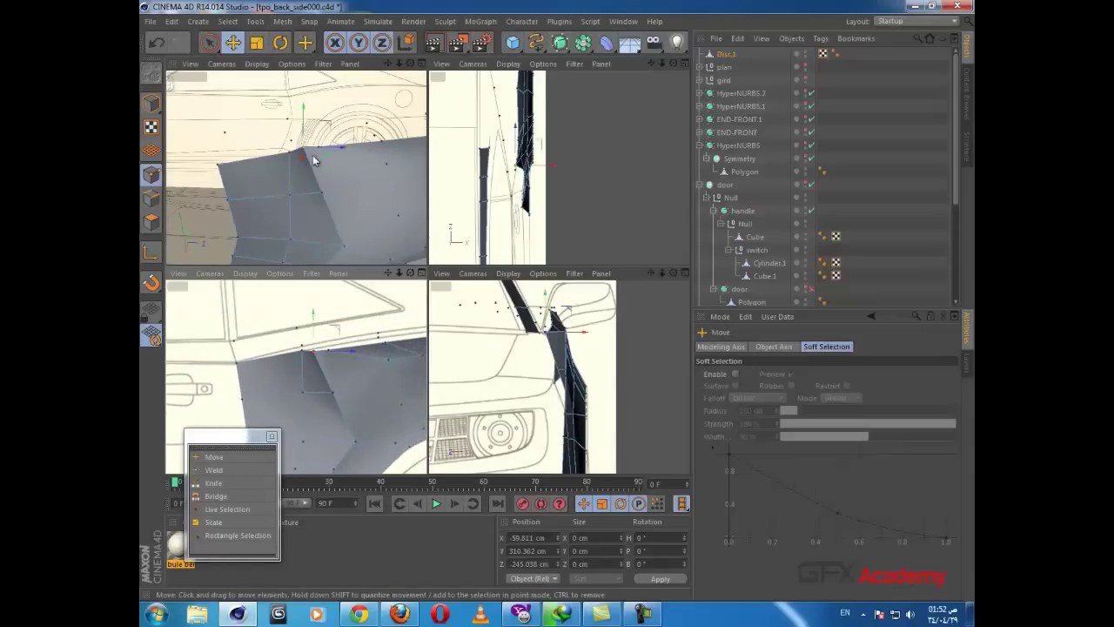
{"action": "scroll", "coordinate": [529, 189], "scroll_direction": "up", "scroll_amount": 2}
{"action": "left_click_drag", "start_coordinate": [540, 159], "coordinate": [536, 159]}
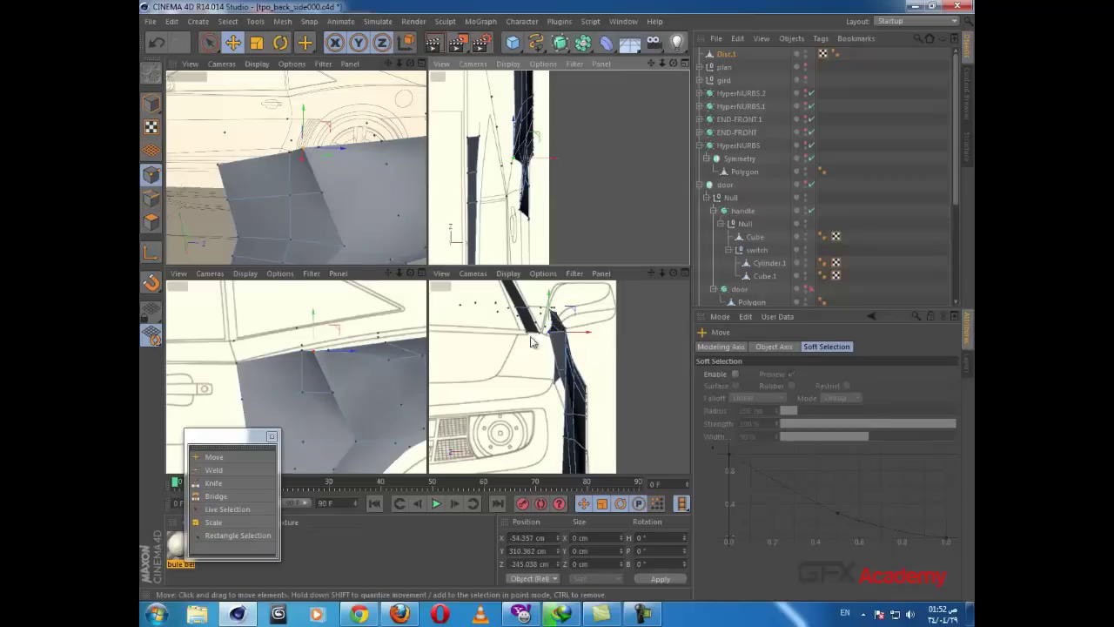
Step: In the enlarged perspective view, adjust the sideways position of the middle top point on the bridged front corner
{"action": "mouse_move", "coordinate": [350, 387]}
{"action": "middle_mouse_down", "text": "alt"}
{"action": "mouse_move", "coordinate": [336, 382]}
{"action": "mouse_move", "coordinate": [346, 408]}
{"action": "middle_mouse_up", "text": "alt"}
{"action": "left_click", "coordinate": [318, 391]}
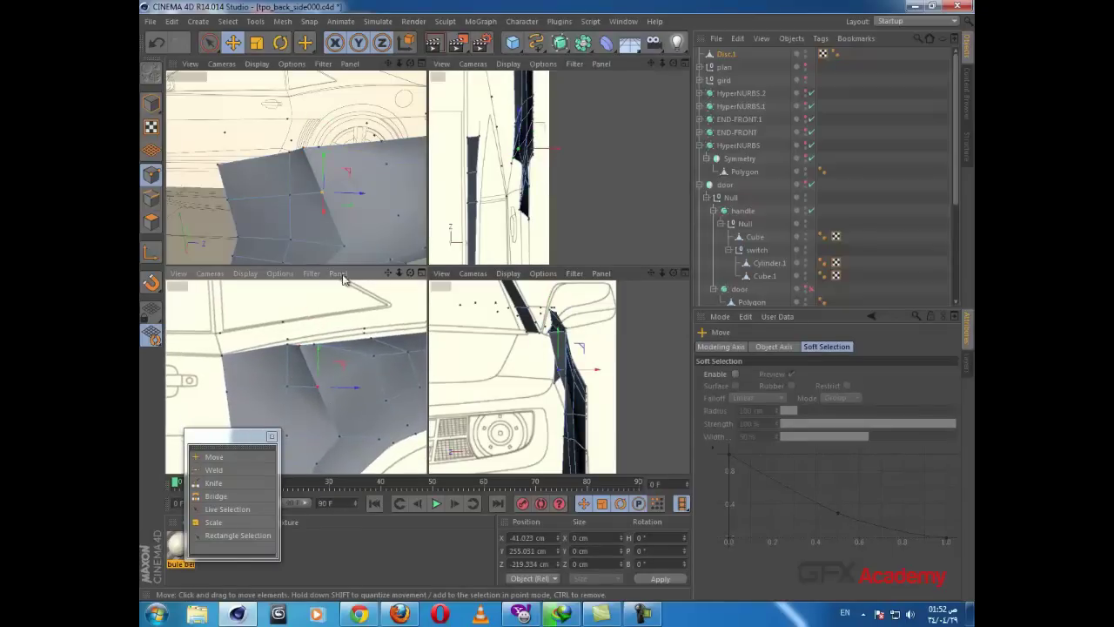
{"action": "middle_click", "coordinate": [353, 251]}
{"action": "left_click_drag", "start_coordinate": [355, 271], "coordinate": [387, 258], "text": "alt"}
{"action": "left_click", "coordinate": [415, 256]}
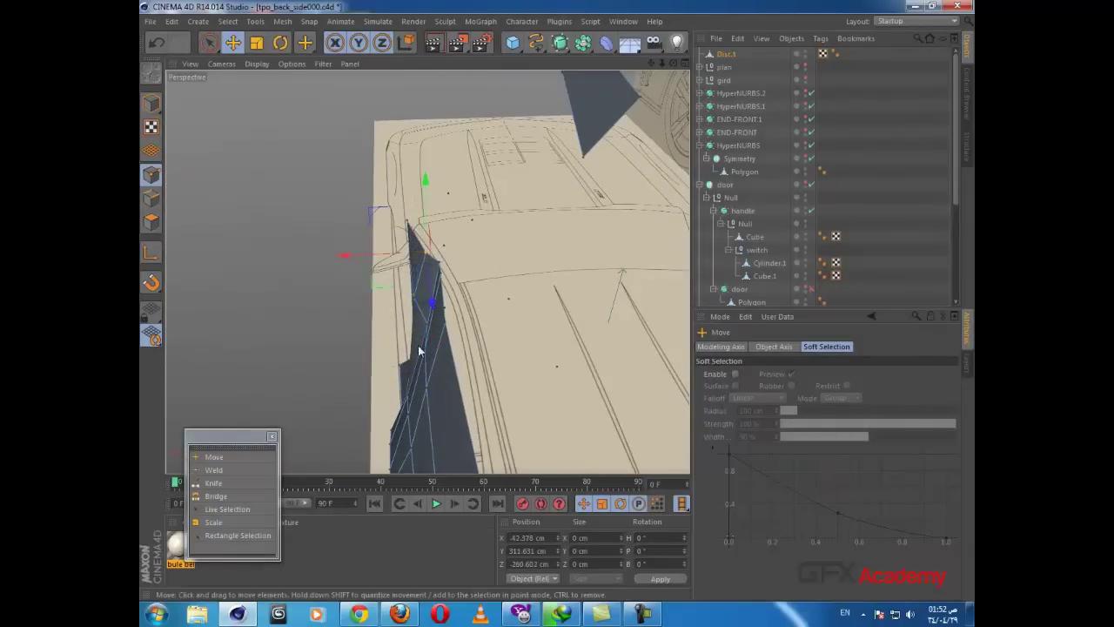
{"action": "left_click_drag", "start_coordinate": [419, 351], "coordinate": [557, 303], "text": "alt"}
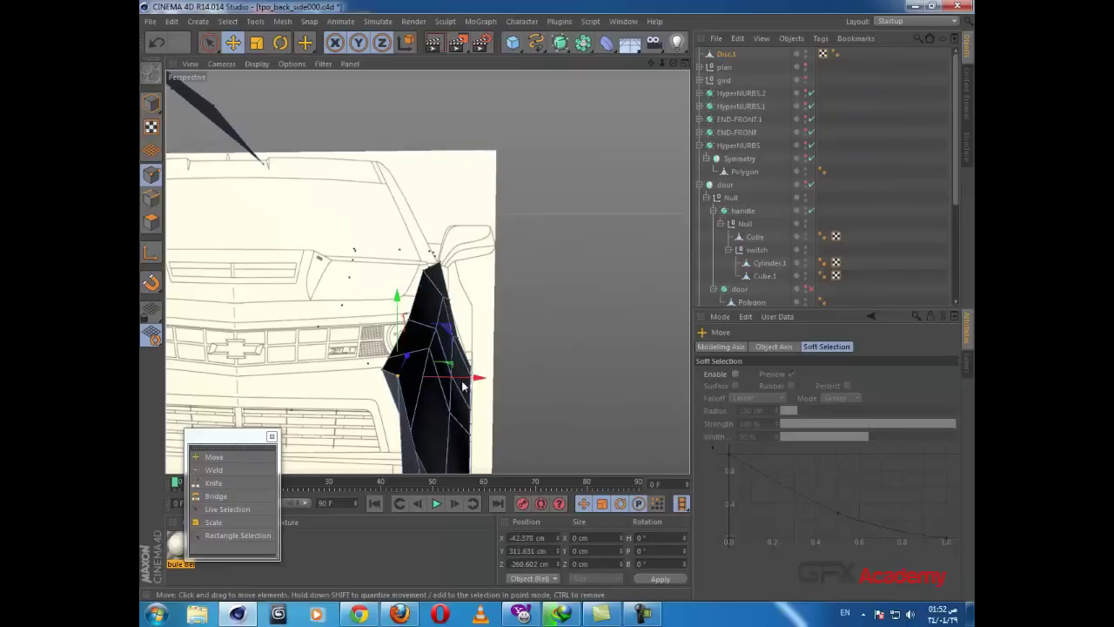
{"action": "left_click_drag", "start_coordinate": [463, 386], "coordinate": [484, 299]}
Step: Raise the upper-border point behind the front corner to about Y 328 cm and adjust its neighbouring point toward the front
{"action": "left_click", "coordinate": [389, 292]}
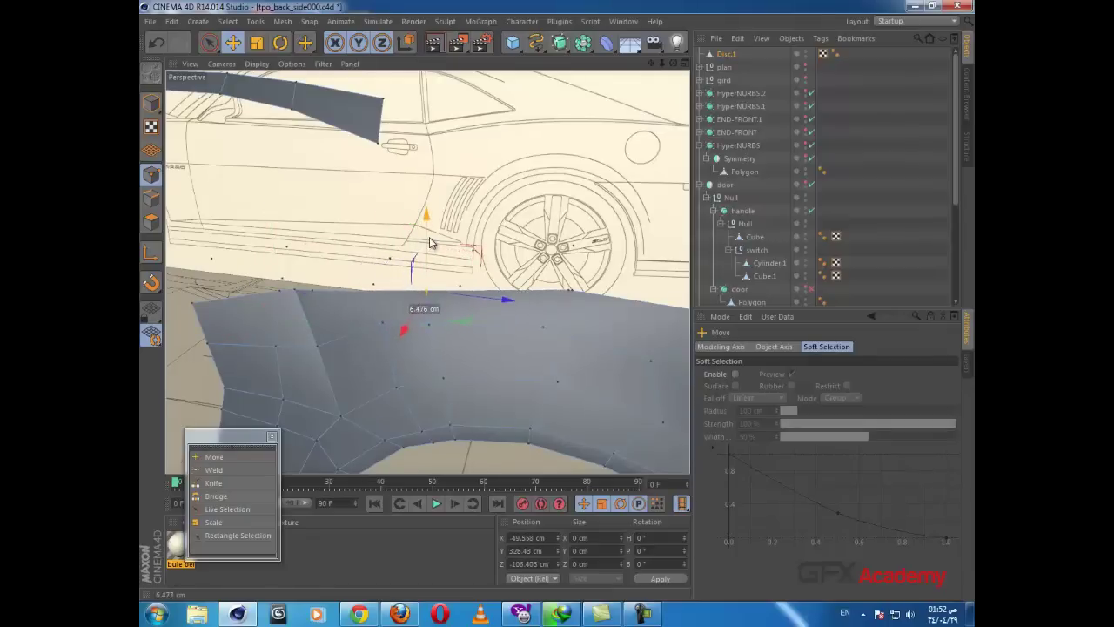
{"action": "left_click", "coordinate": [328, 300]}
{"action": "left_click_drag", "start_coordinate": [318, 298], "coordinate": [371, 253]}
{"action": "left_click_drag", "start_coordinate": [412, 297], "coordinate": [365, 341]}
Step: Raise the rear corner point of the arch strip to about Y 209 cm and enlarge the top view
{"action": "left_click", "coordinate": [569, 372]}
{"action": "left_click_drag", "start_coordinate": [606, 376], "coordinate": [592, 375]}
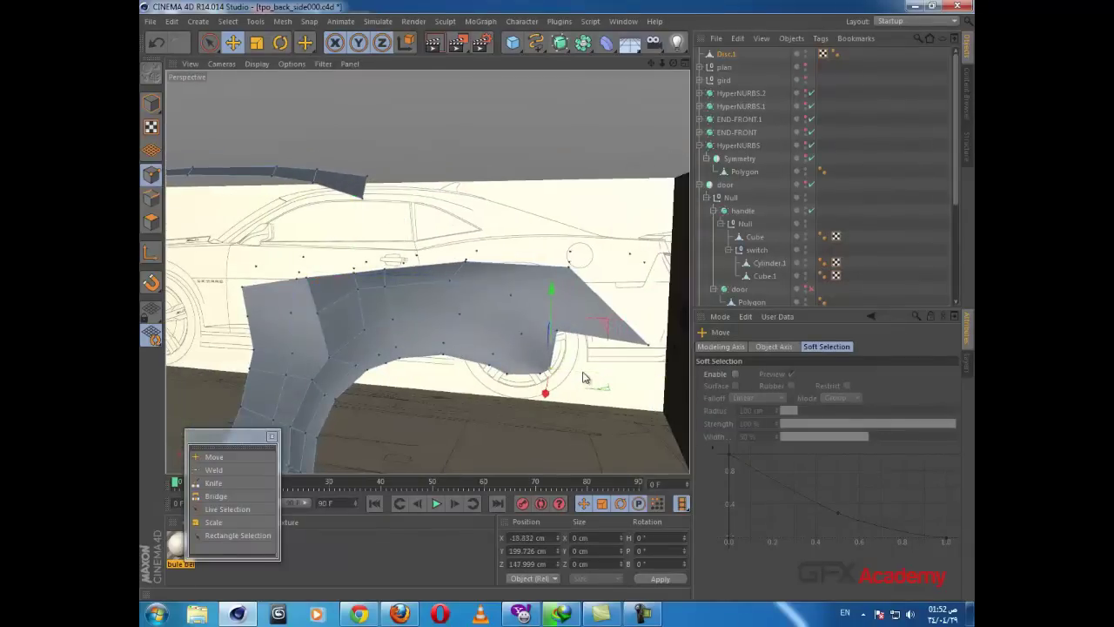
{"action": "left_click_drag", "start_coordinate": [552, 324], "coordinate": [493, 357]}
{"action": "scroll", "coordinate": [564, 348], "scroll_direction": "up", "scroll_amount": 3}
{"action": "middle_click", "coordinate": [492, 358]}
{"action": "middle_click", "coordinate": [651, 205]}
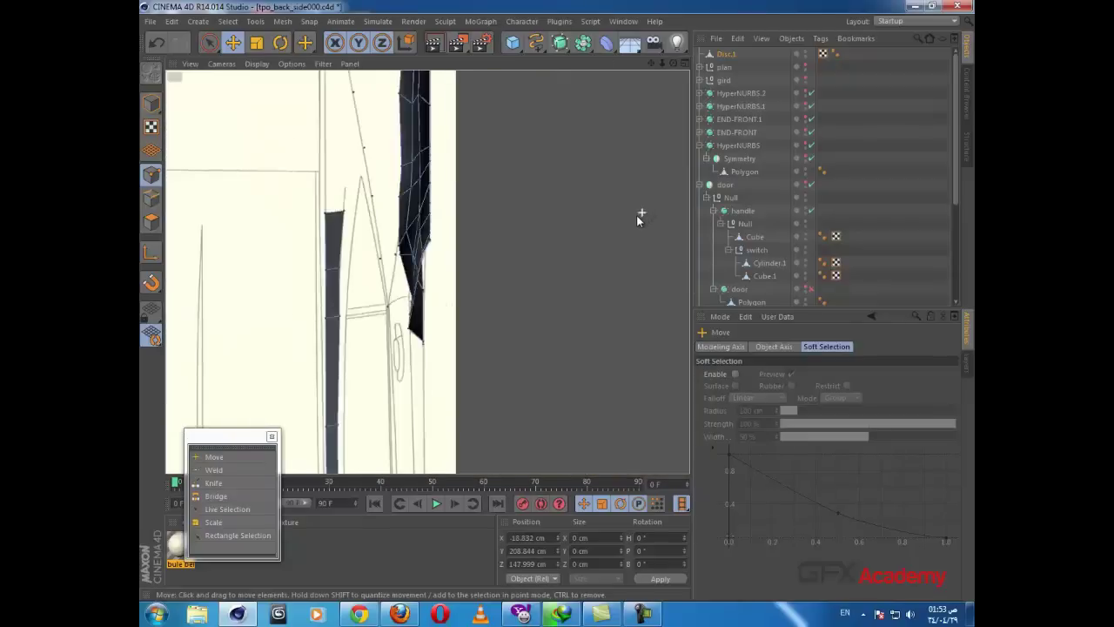
Step: In the top view, move the panel's upper rear-end points outward and rearward onto the blueprint's curved body outline
{"action": "scroll", "coordinate": [539, 233], "scroll_direction": "down", "scroll_amount": 4}
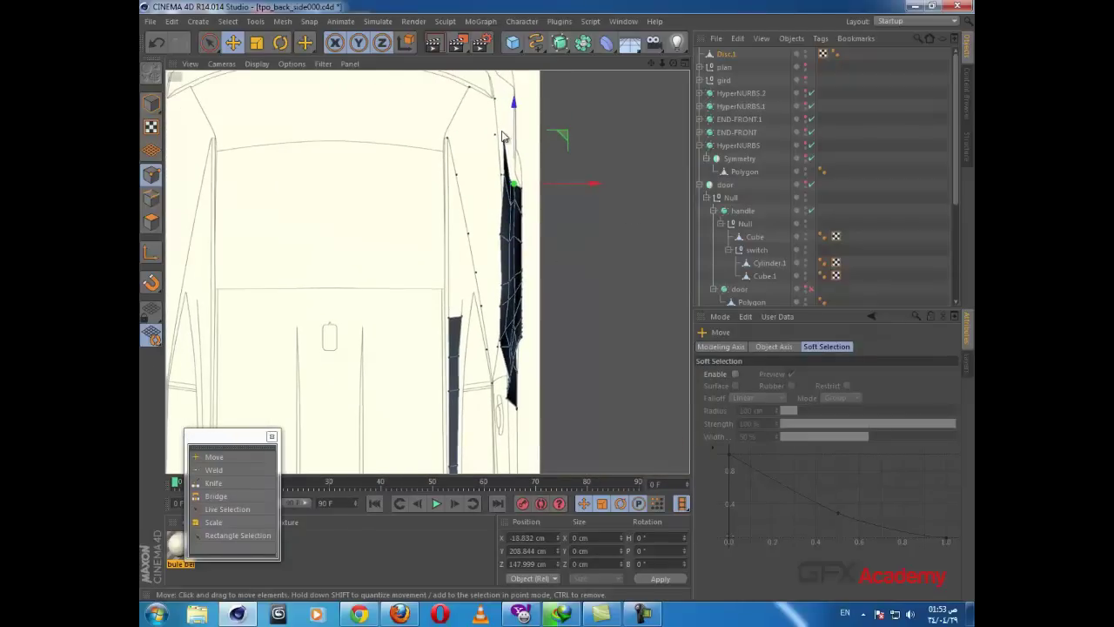
{"action": "scroll", "coordinate": [541, 185], "scroll_direction": "up", "scroll_amount": 4}
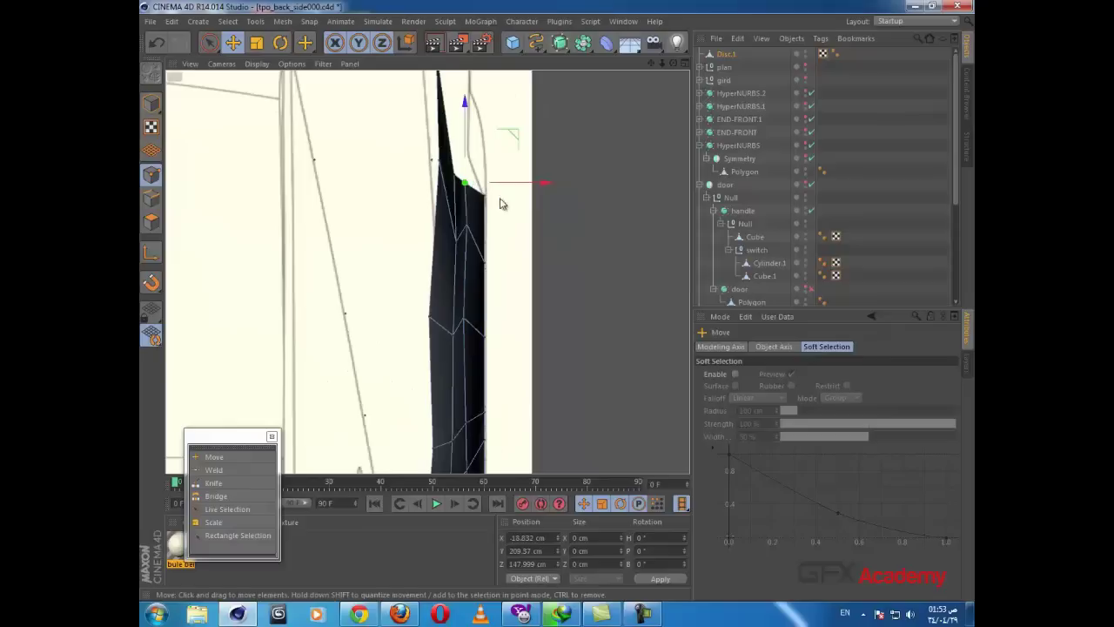
{"action": "scroll", "coordinate": [522, 184], "scroll_direction": "up", "scroll_amount": 2}
{"action": "left_click", "coordinate": [209, 43]}
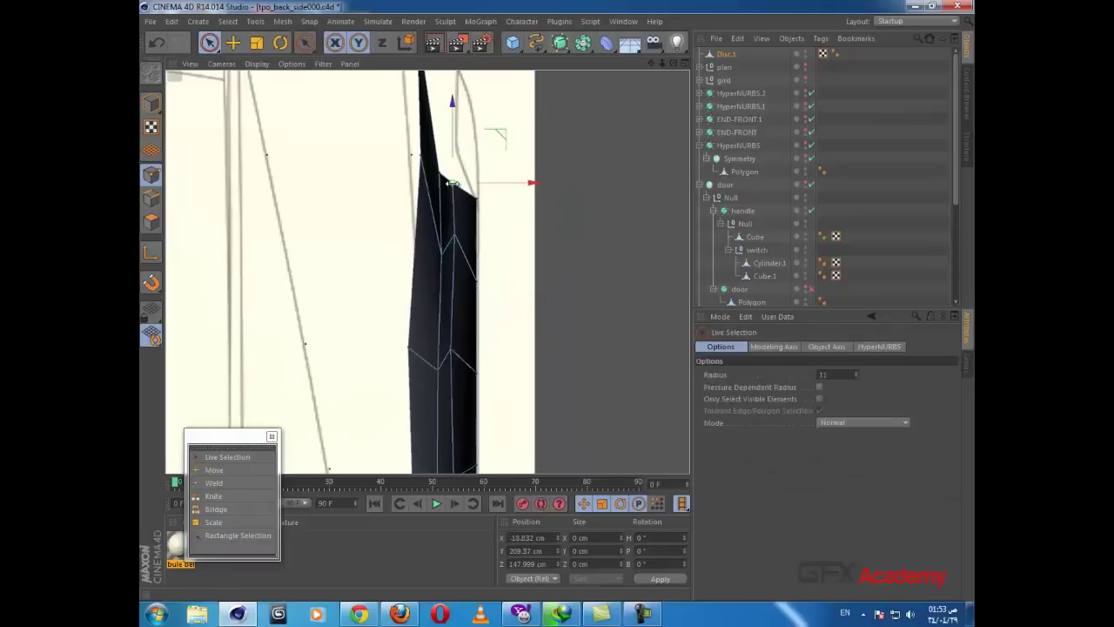
{"action": "left_click_drag", "start_coordinate": [450, 140], "coordinate": [422, 111]}
{"action": "middle_click_drag", "start_coordinate": [552, 301], "coordinate": [578, 383], "text": "alt"}
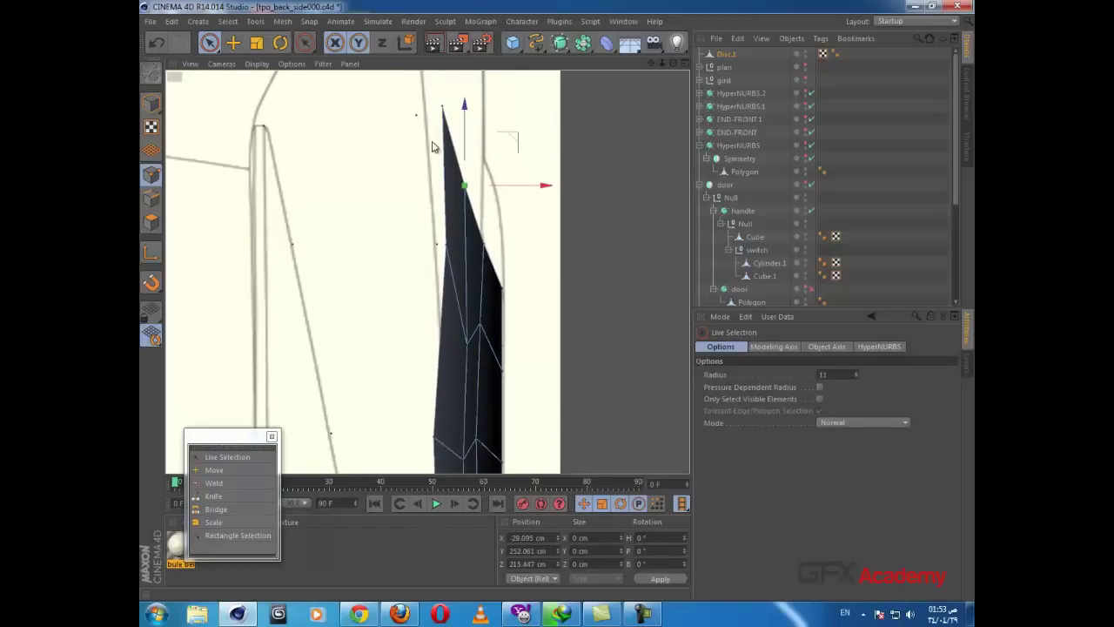
{"action": "left_click_drag", "start_coordinate": [465, 153], "coordinate": [471, 126]}
{"action": "left_click_drag", "start_coordinate": [508, 165], "coordinate": [523, 165]}
Step: Move the inner border point just ahead of the rear corner to about X -53 cm and reposition the rear inner corner point
{"action": "left_click", "coordinate": [448, 252]}
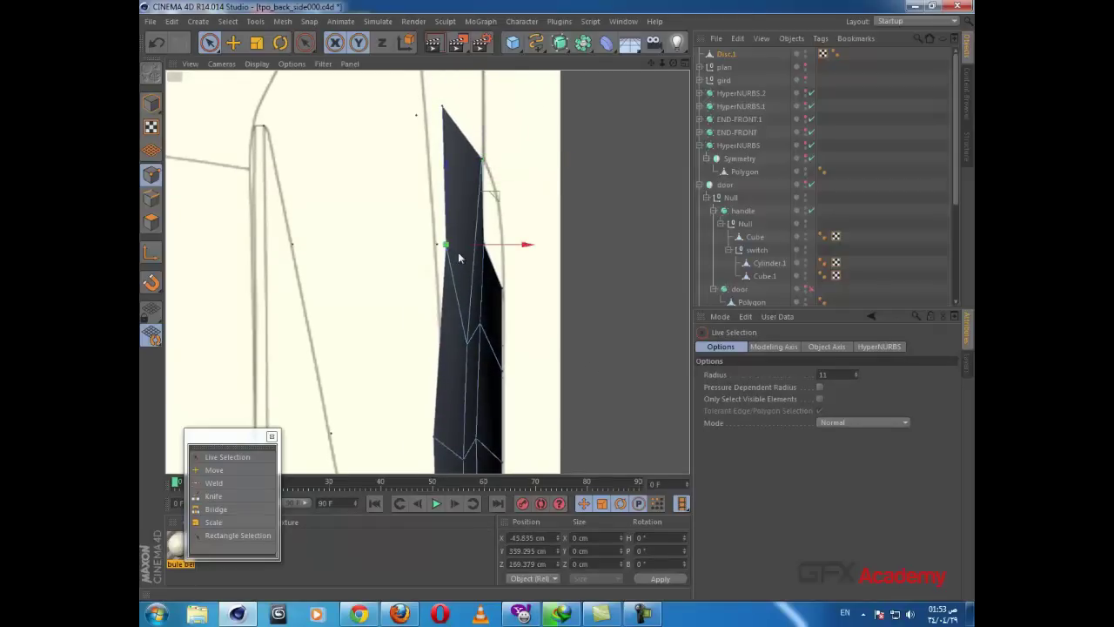
{"action": "left_click_drag", "start_coordinate": [458, 254], "coordinate": [440, 249]}
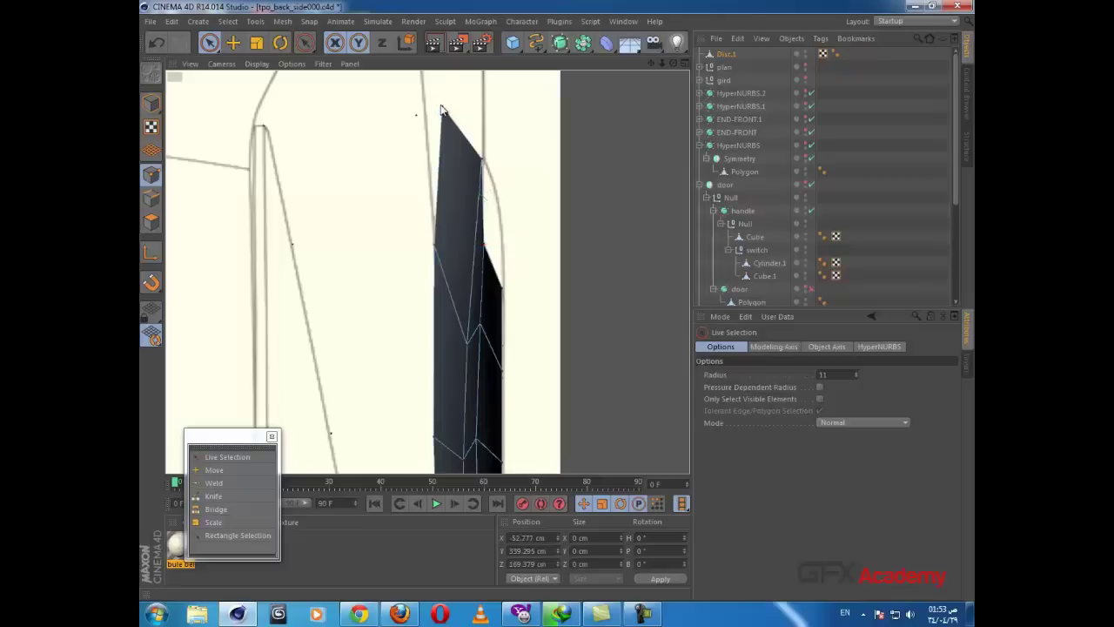
{"action": "left_click_drag", "start_coordinate": [493, 110], "coordinate": [477, 115]}
{"action": "left_click_drag", "start_coordinate": [424, 88], "coordinate": [470, 136]}
{"action": "left_click", "coordinate": [422, 140]}
Step: Shift the panel's middle points rearward to even out the cross edges, and move the inner border point to about Z 123 cm
{"action": "middle_click_drag", "start_coordinate": [460, 331], "coordinate": [448, 263], "text": "alt"}
{"action": "left_click_drag", "start_coordinate": [457, 253], "coordinate": [454, 218]}
{"action": "left_click", "coordinate": [452, 394]}
{"action": "left_click_drag", "start_coordinate": [452, 355], "coordinate": [452, 332]}
{"action": "middle_click_drag", "start_coordinate": [472, 355], "coordinate": [464, 298], "text": "alt"}
{"action": "scroll", "coordinate": [455, 263], "scroll_direction": "down", "scroll_amount": 2}
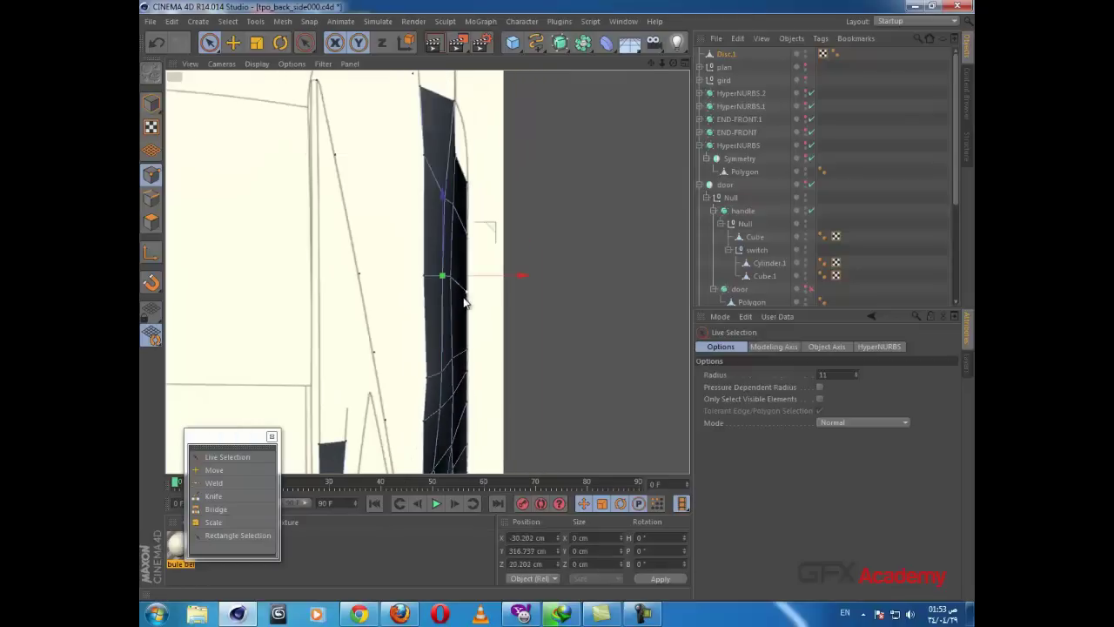
{"action": "left_click", "coordinate": [426, 158]}
{"action": "left_click_drag", "start_coordinate": [426, 124], "coordinate": [431, 161]}
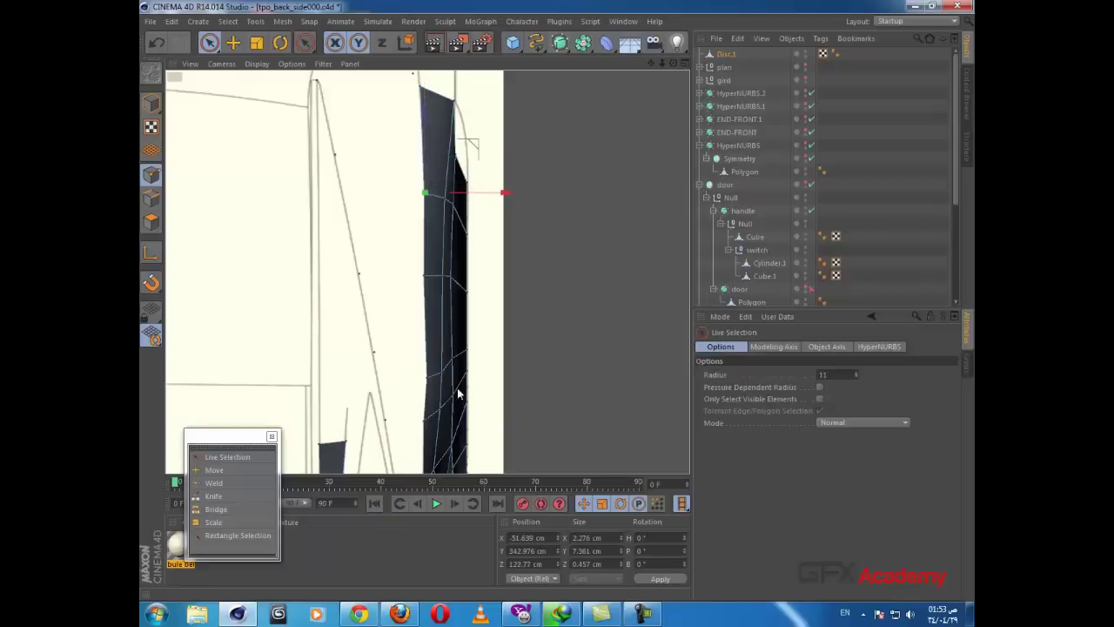
Step: Move the front inner border point to about X -56 cm and the front-end point pair to about X -37 cm, Z -333 cm
{"action": "middle_click_drag", "start_coordinate": [458, 393], "coordinate": [446, 346], "text": "alt"}
{"action": "left_click", "coordinate": [451, 344]}
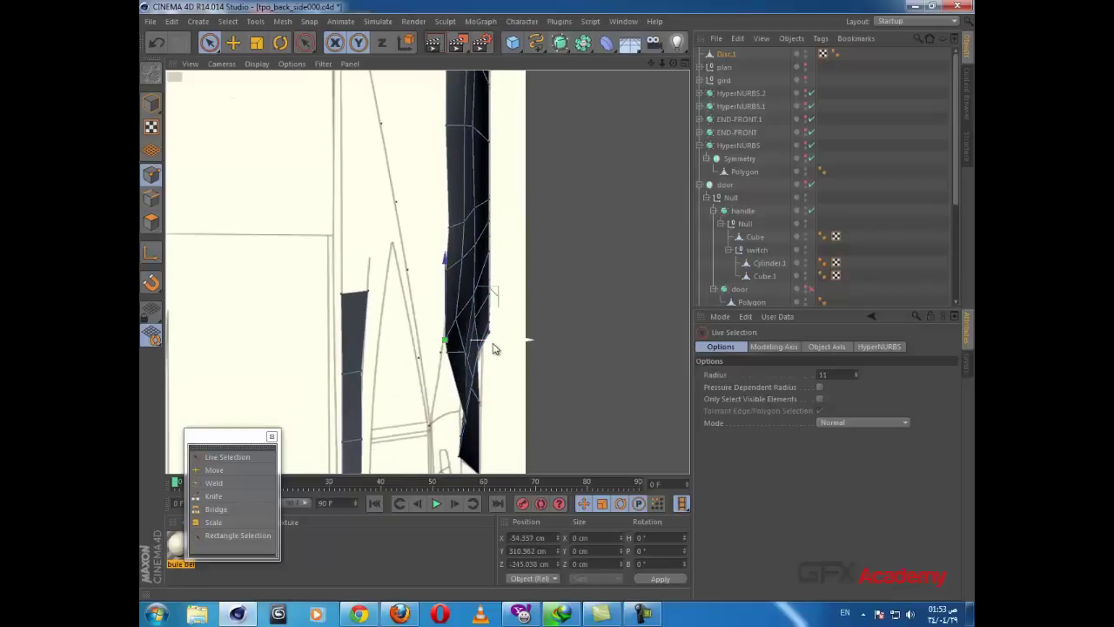
{"action": "middle_click_drag", "start_coordinate": [483, 413], "coordinate": [479, 339], "text": "alt"}
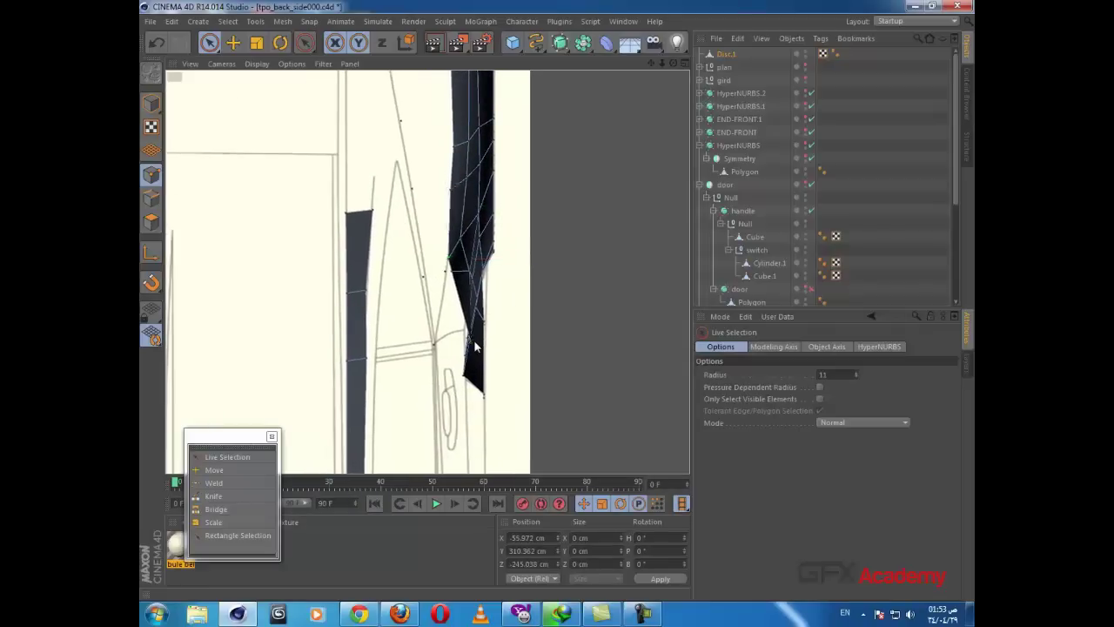
{"action": "left_click", "coordinate": [463, 341]}
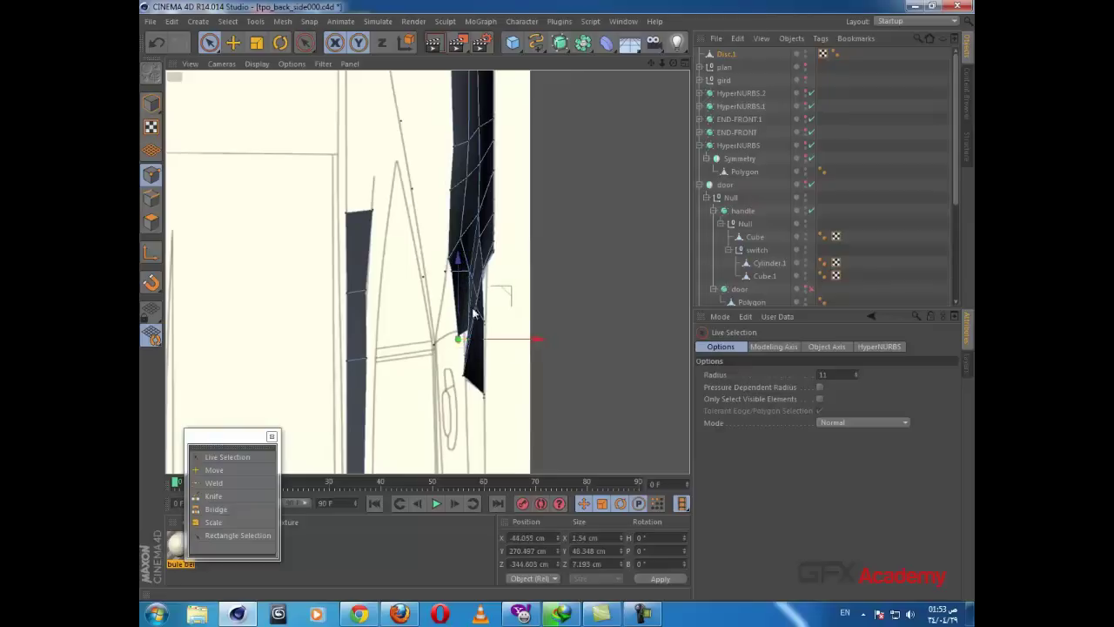
{"action": "left_click_drag", "start_coordinate": [460, 292], "coordinate": [462, 283]}
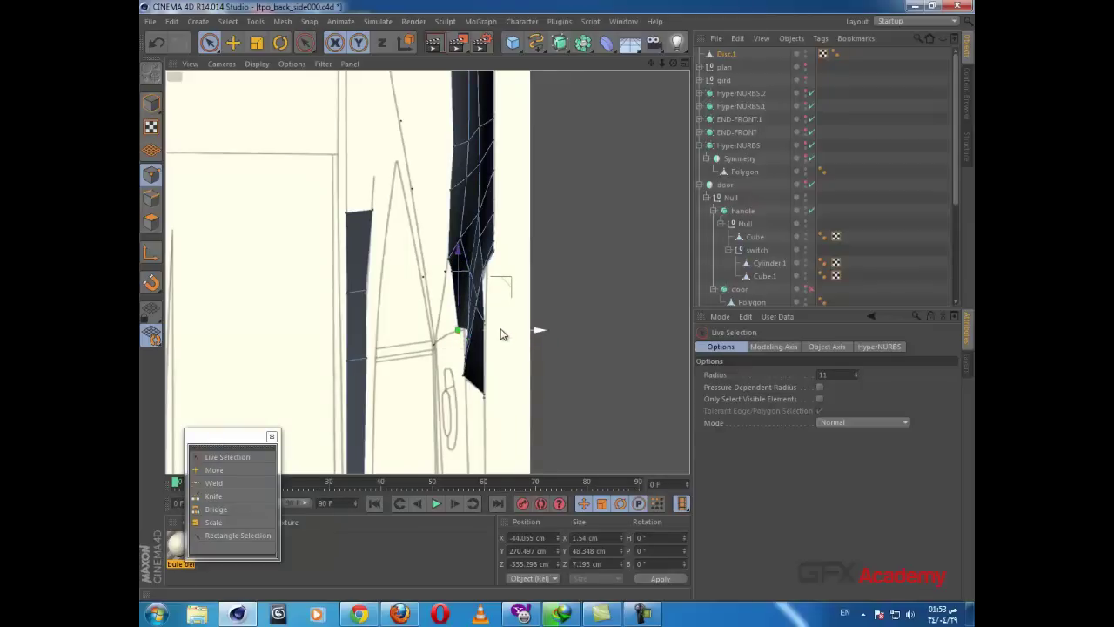
{"action": "left_click_drag", "start_coordinate": [500, 333], "coordinate": [508, 335]}
Step: In the perspective view, bridge the front edge segment of the panel's upper border to the body-line points above it
{"action": "middle_click_drag", "start_coordinate": [411, 192], "coordinate": [489, 314], "text": "alt"}
{"action": "scroll", "coordinate": [412, 287], "scroll_direction": "down", "scroll_amount": 4}
{"action": "scroll", "coordinate": [488, 314], "scroll_direction": "up", "scroll_amount": 1}
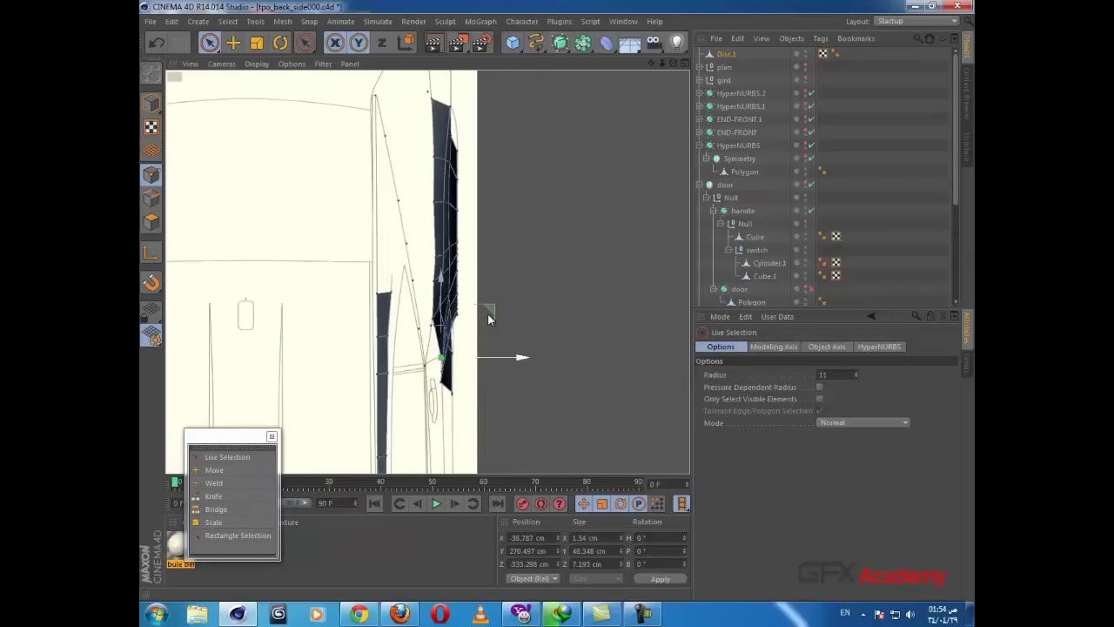
{"action": "key", "text": "m"}
{"action": "key", "text": "b"}
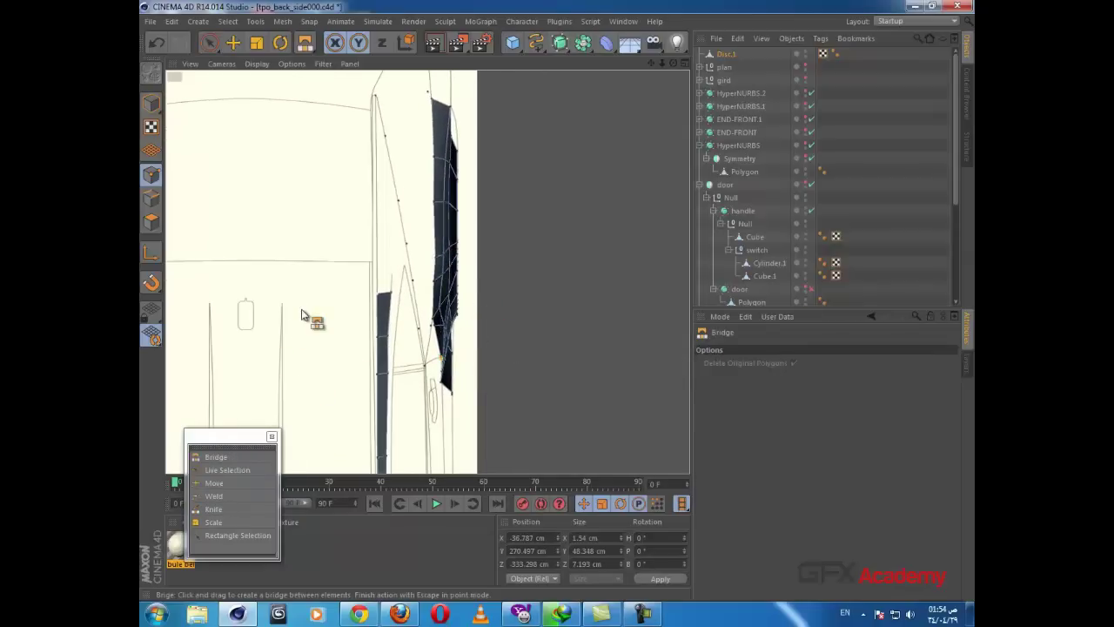
{"action": "middle_click", "coordinate": [311, 316]}
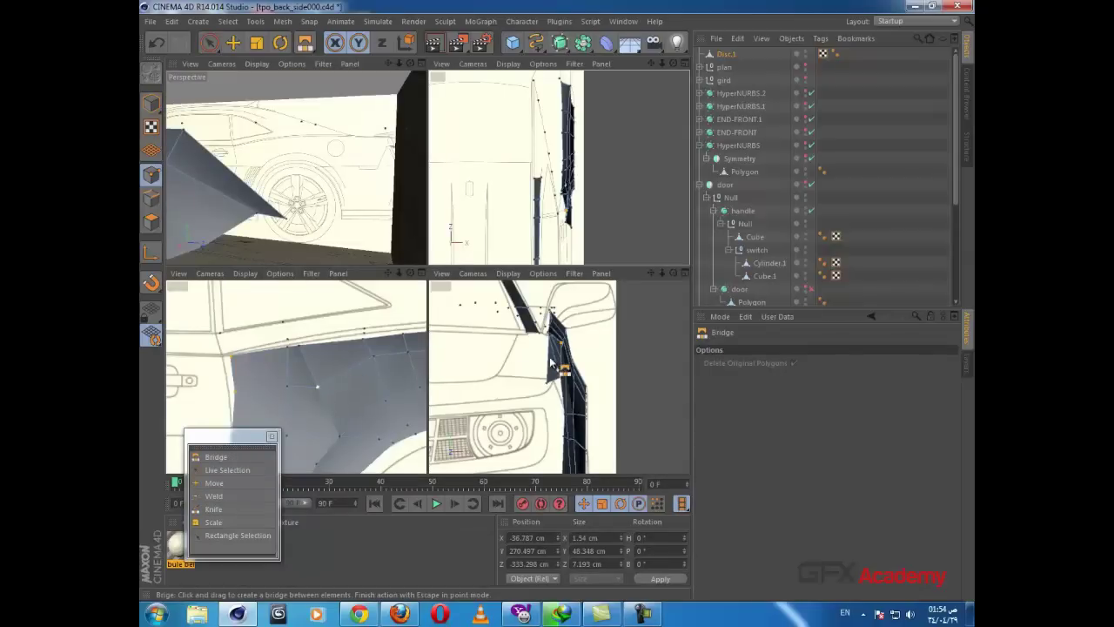
{"action": "scroll", "coordinate": [557, 228], "scroll_direction": "up", "scroll_amount": 3}
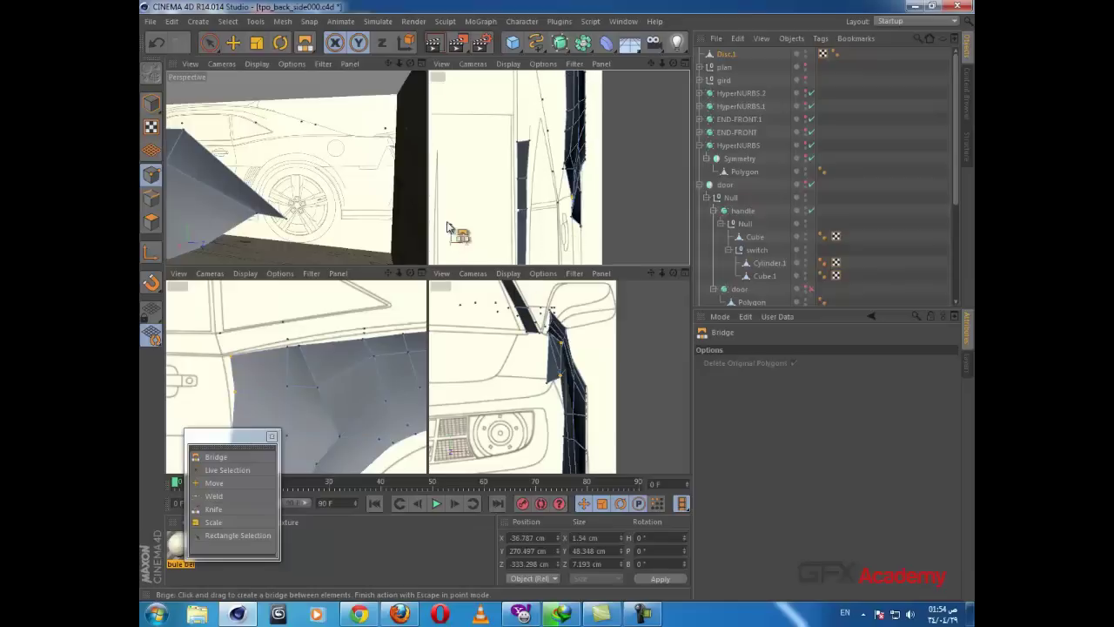
{"action": "middle_click", "coordinate": [357, 193]}
{"action": "left_click_drag", "start_coordinate": [357, 192], "coordinate": [386, 217], "text": "alt"}
{"action": "left_click_drag", "start_coordinate": [365, 256], "coordinate": [576, 278], "text": "alt"}
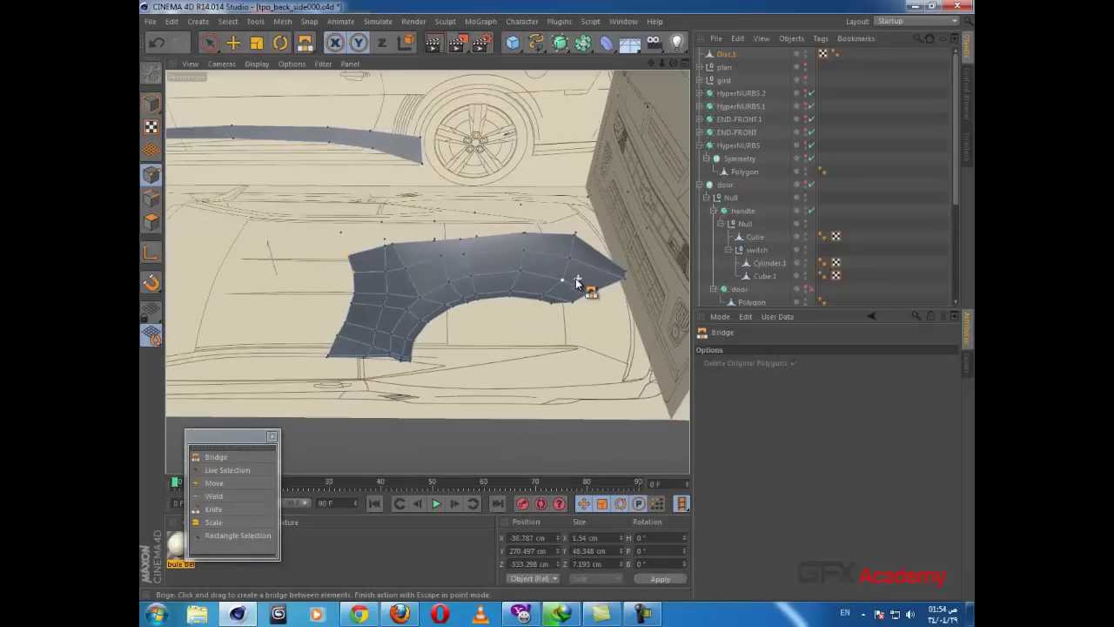
{"action": "scroll", "coordinate": [481, 332], "scroll_direction": "up", "scroll_amount": 6}
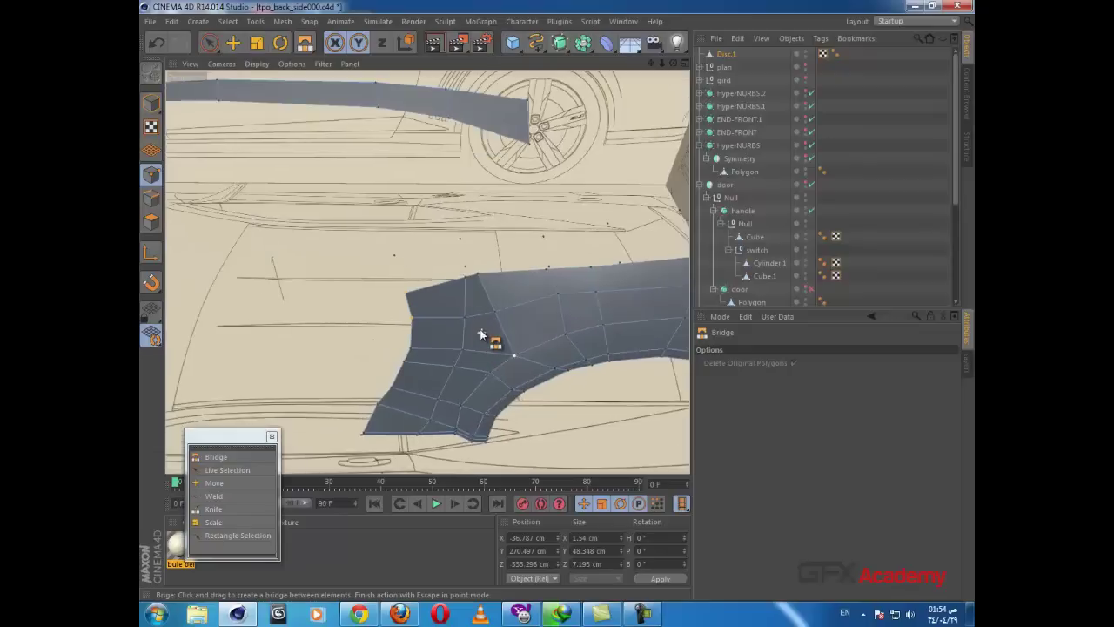
{"action": "scroll", "coordinate": [480, 326], "scroll_direction": "up", "scroll_amount": 2}
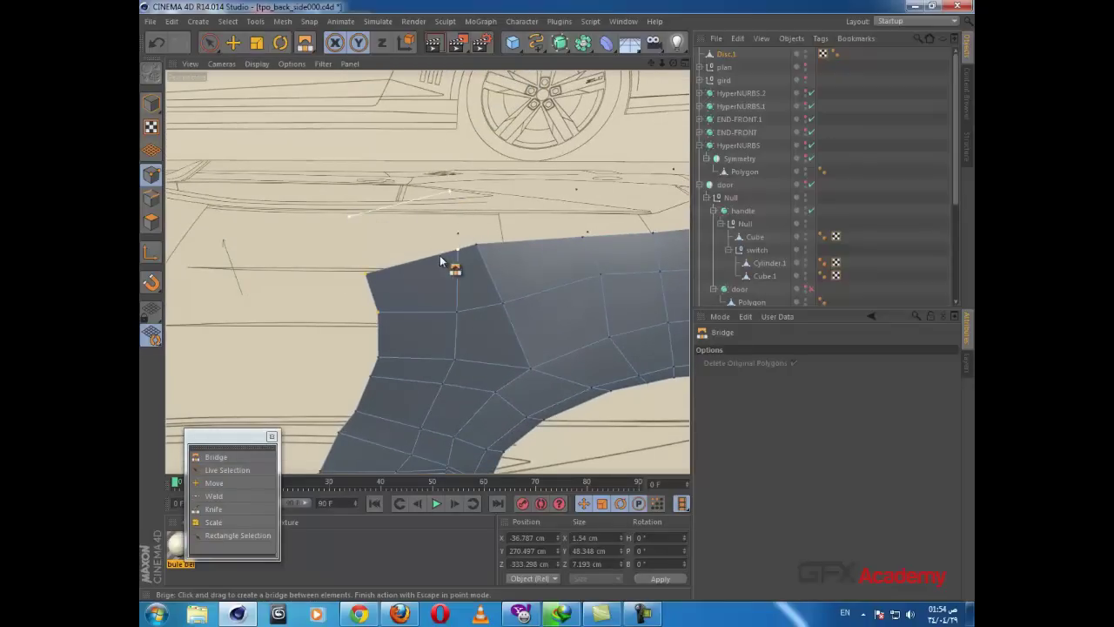
{"action": "left_click_drag", "start_coordinate": [439, 255], "coordinate": [432, 279]}
Step: Move the loose body-line point at the new polygon's rear corner rearward to about Z -250 cm
{"action": "middle_click_drag", "start_coordinate": [455, 279], "coordinate": [392, 299], "text": "alt"}
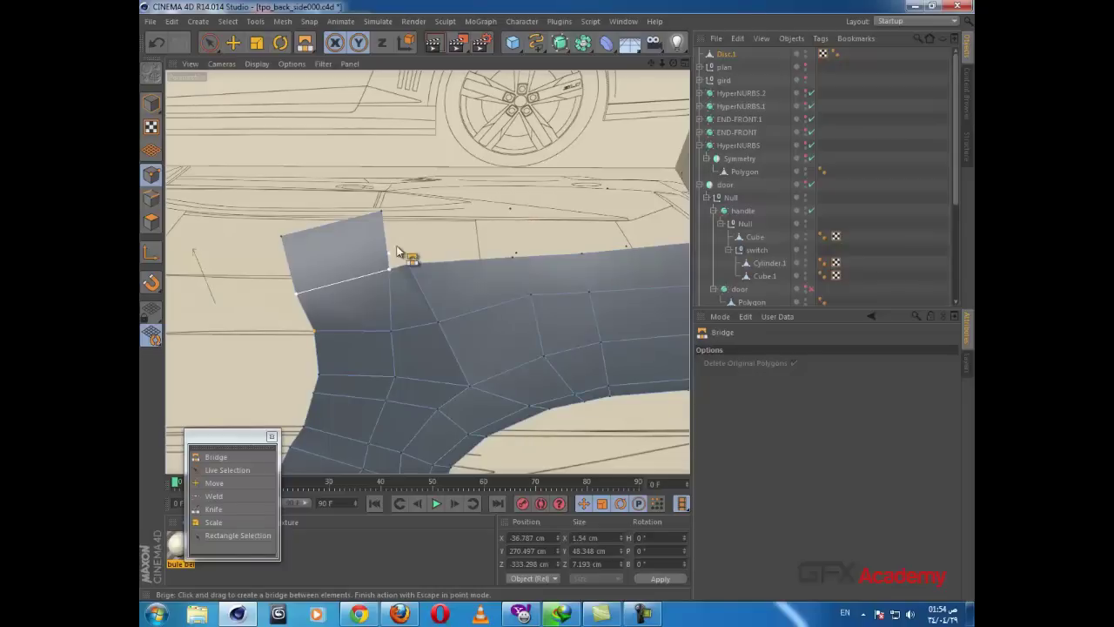
{"action": "scroll", "coordinate": [410, 223], "scroll_direction": "up", "scroll_amount": 3}
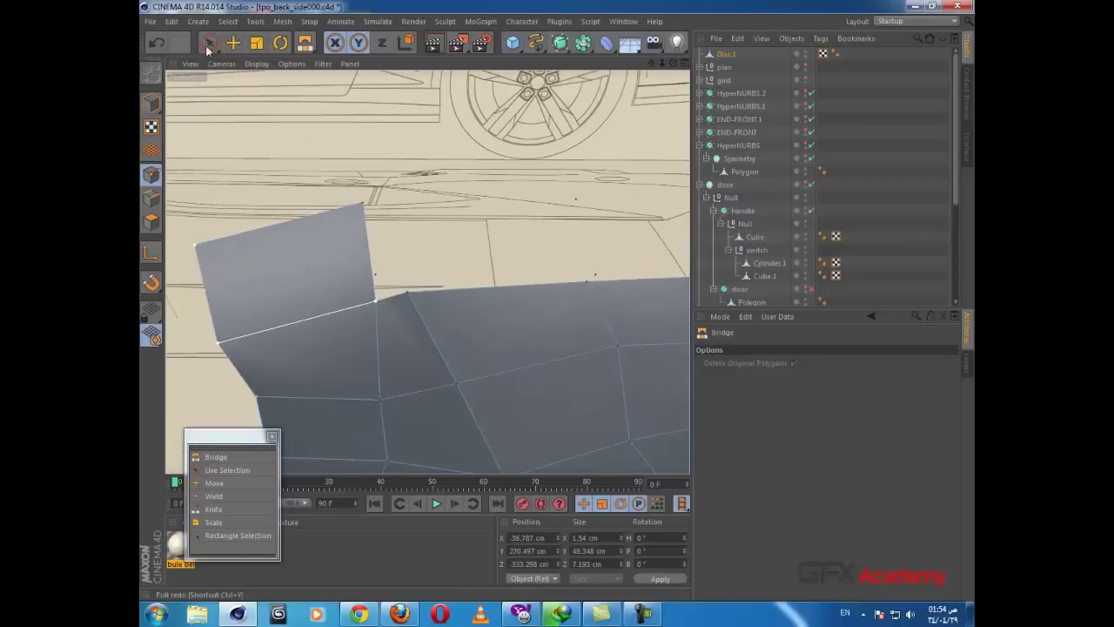
{"action": "left_click", "coordinate": [209, 42]}
{"action": "left_click", "coordinate": [361, 202]}
{"action": "left_click_drag", "start_coordinate": [416, 204], "coordinate": [454, 203]}
Step: Bridge the following three upper-border segments to the body-line points, continuing the new strip rearward from the front polygon
{"action": "middle_click", "coordinate": [481, 244]}
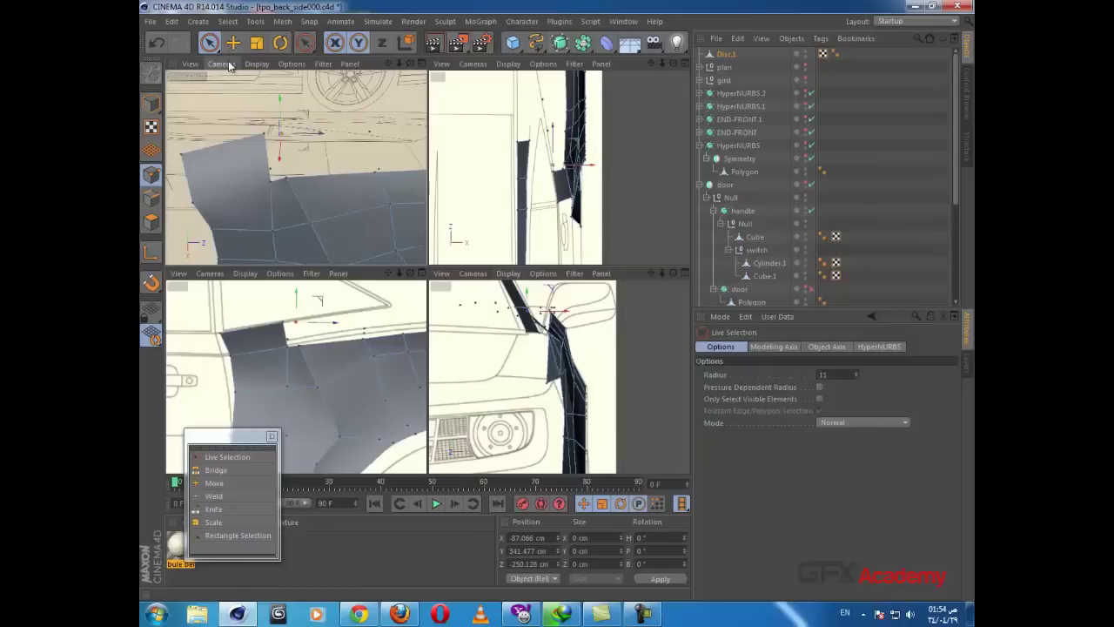
{"action": "key", "text": "m"}
{"action": "key", "text": "b"}
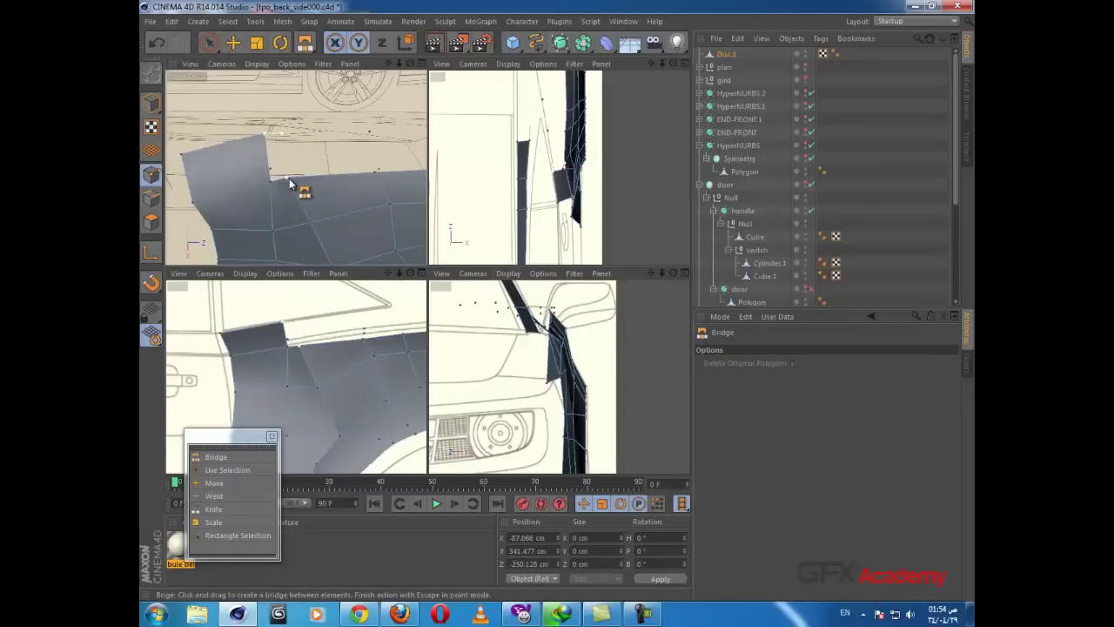
{"action": "left_click_drag", "start_coordinate": [289, 179], "coordinate": [323, 200]}
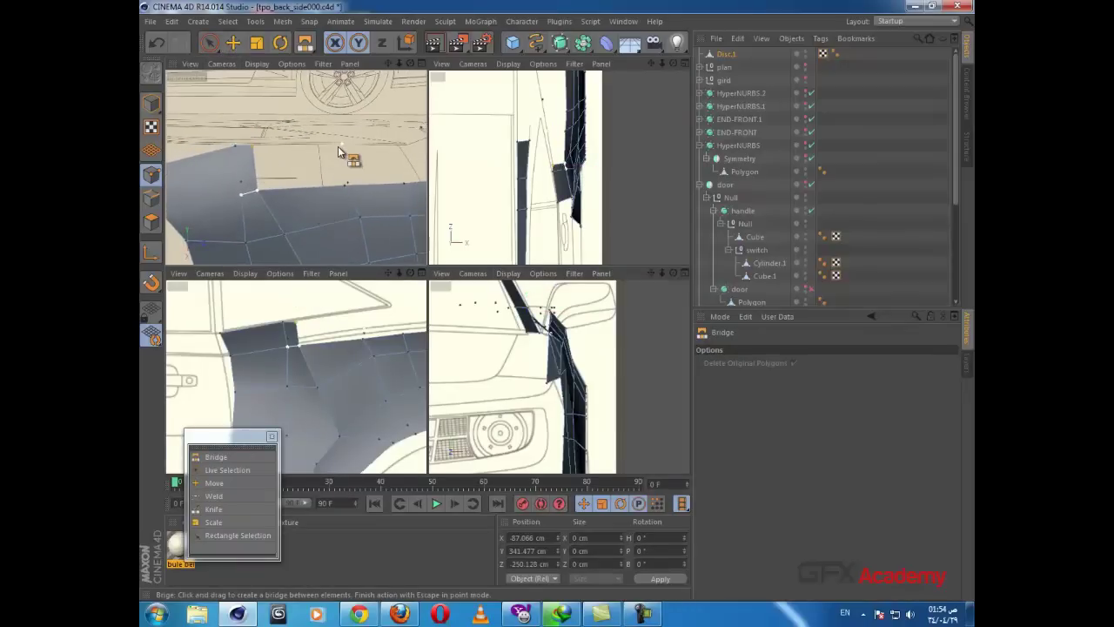
{"action": "key", "text": "Escape"}
{"action": "left_click_drag", "start_coordinate": [345, 148], "coordinate": [496, 178]}
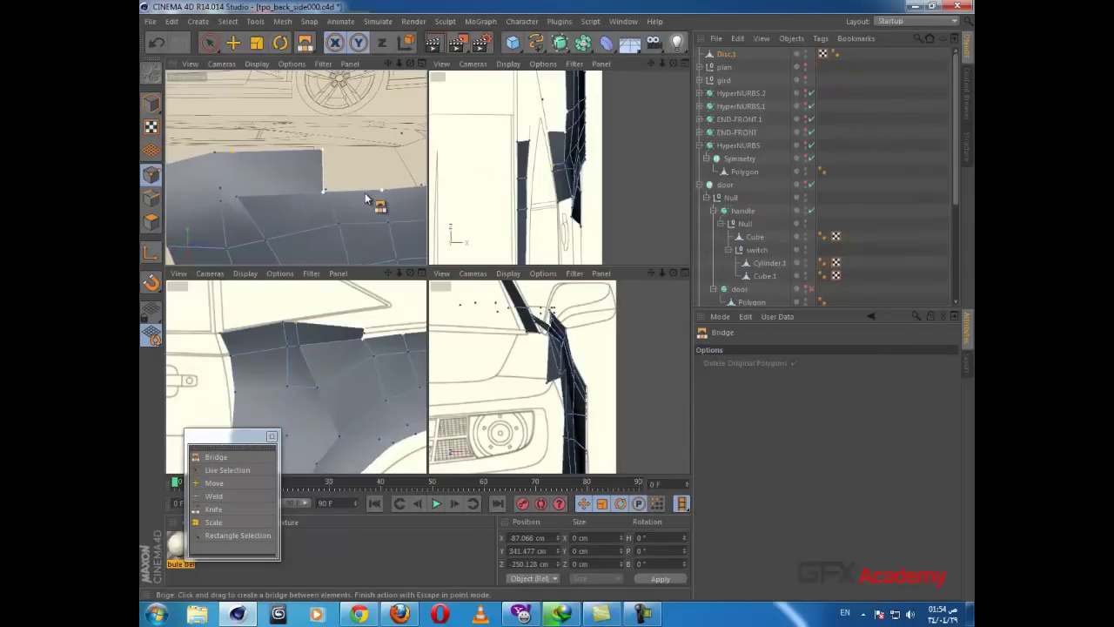
{"action": "left_click_drag", "start_coordinate": [366, 199], "coordinate": [300, 232], "text": "alt"}
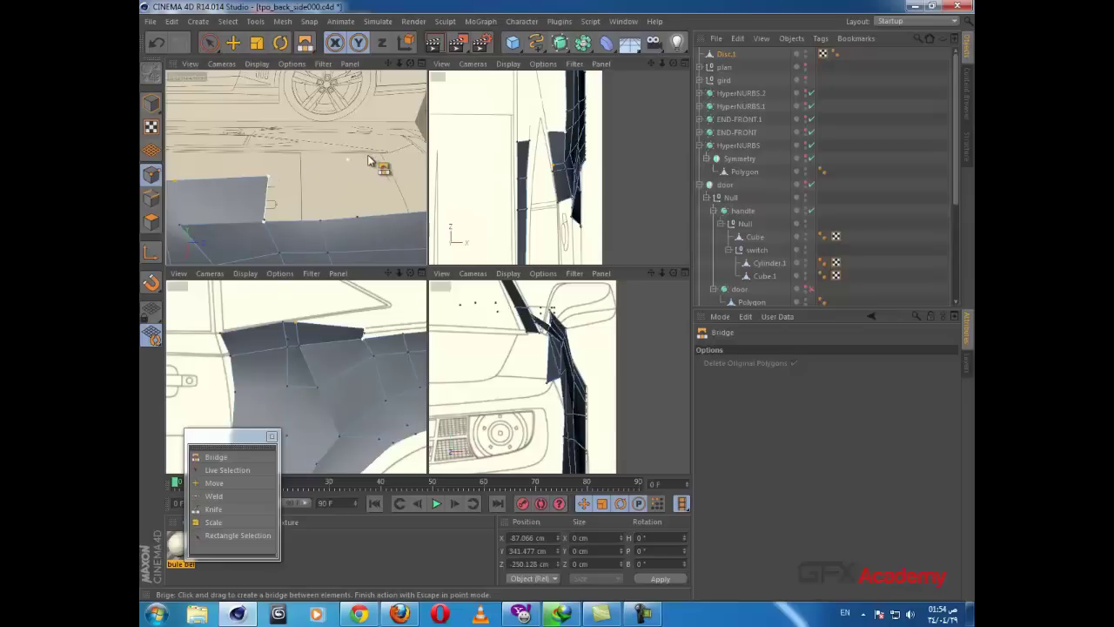
{"action": "left_click_drag", "start_coordinate": [349, 157], "coordinate": [295, 228]}
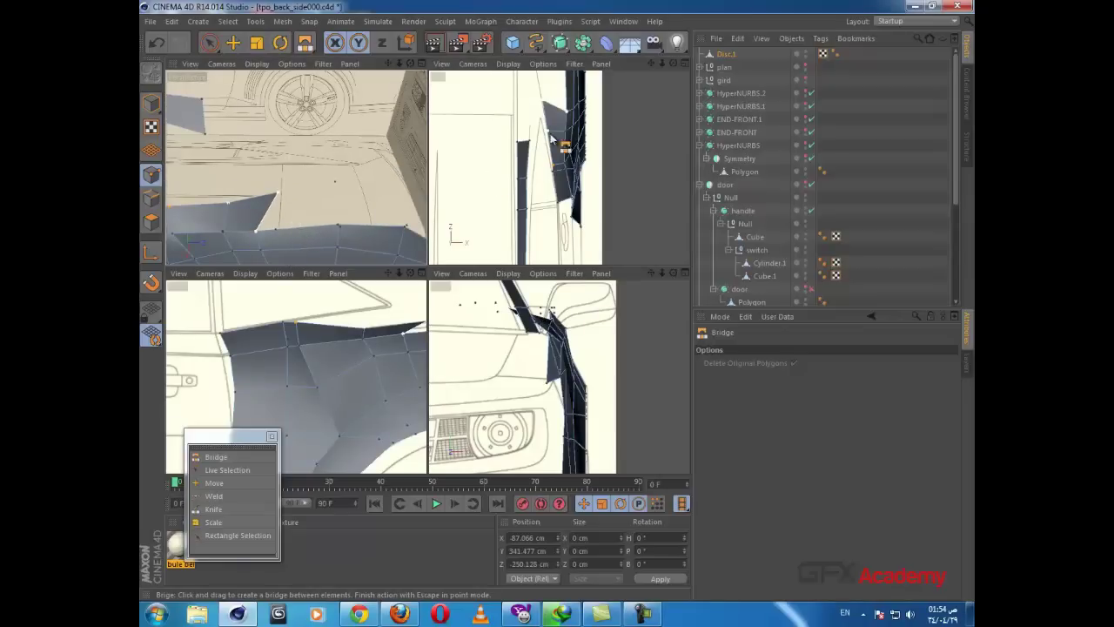
Step: In the top view, bridge the remaining upper-border segments to the body-line points up to the panel's rear end
{"action": "middle_click_drag", "start_coordinate": [561, 103], "coordinate": [553, 177], "text": "alt"}
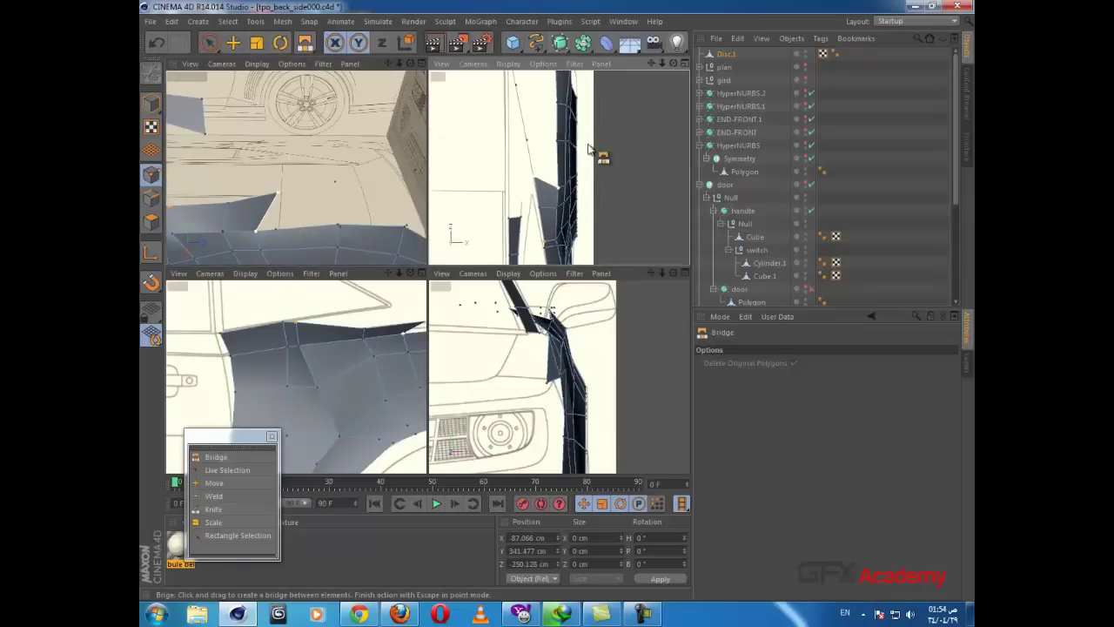
{"action": "mouse_move", "coordinate": [533, 150]}
{"action": "left_mouse_down"}
{"action": "mouse_move", "coordinate": [552, 146]}
{"action": "mouse_move", "coordinate": [547, 162]}
{"action": "left_mouse_up"}
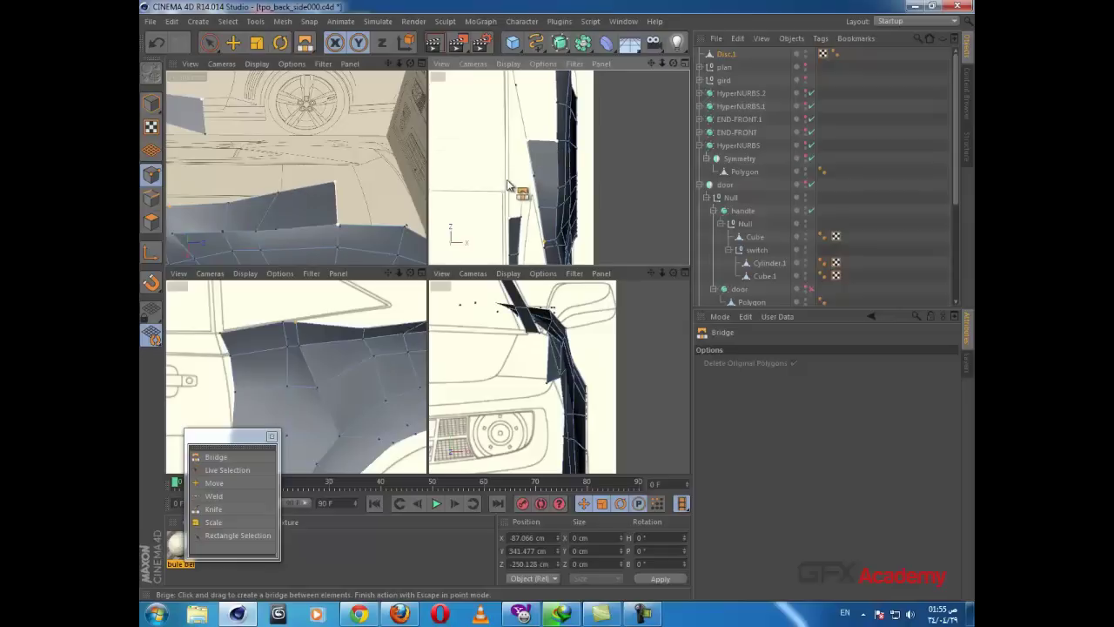
{"action": "middle_click_drag", "start_coordinate": [518, 148], "coordinate": [508, 193], "text": "alt"}
{"action": "left_click_drag", "start_coordinate": [507, 134], "coordinate": [549, 154]}
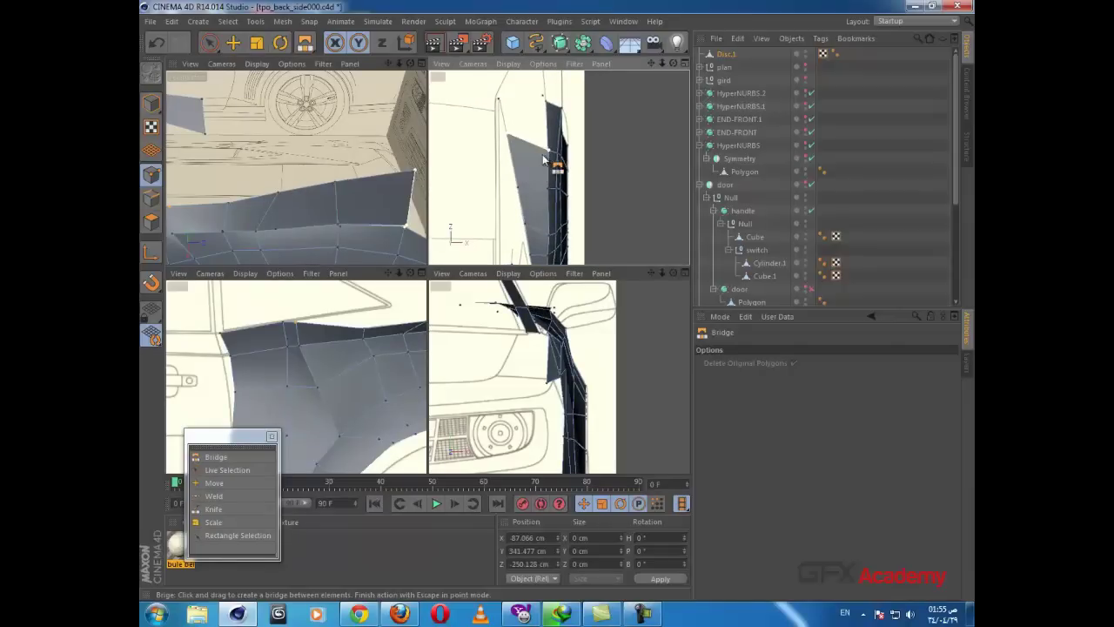
{"action": "middle_click_drag", "start_coordinate": [472, 147], "coordinate": [464, 191], "text": "alt"}
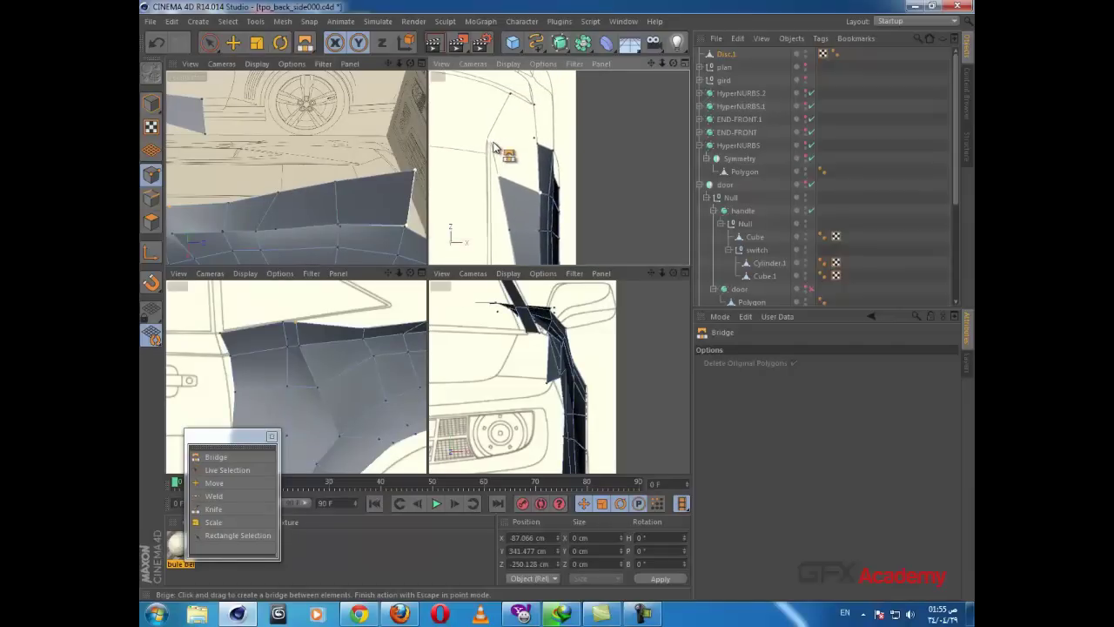
{"action": "left_click_drag", "start_coordinate": [494, 148], "coordinate": [541, 162]}
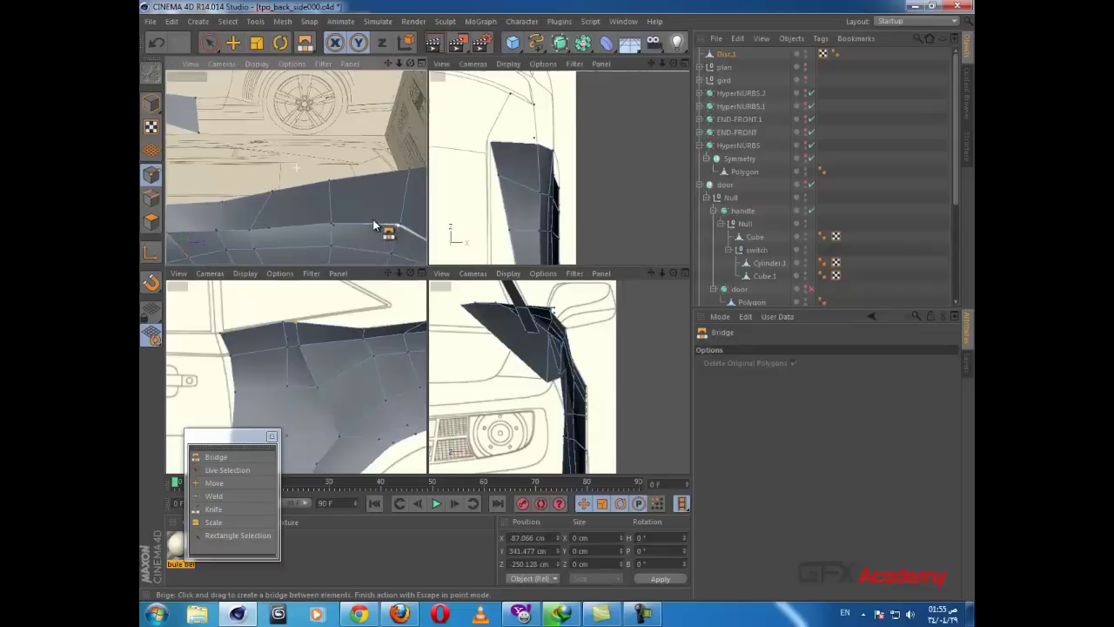
Step: In the perspective view, weld the split points where the new strip meets the panel's upper border, closing the gap
{"action": "middle_click_drag", "start_coordinate": [375, 226], "coordinate": [296, 196], "text": "alt"}
{"action": "scroll", "coordinate": [348, 186], "scroll_direction": "up", "scroll_amount": 4}
{"action": "scroll", "coordinate": [310, 198], "scroll_direction": "up", "scroll_amount": 4}
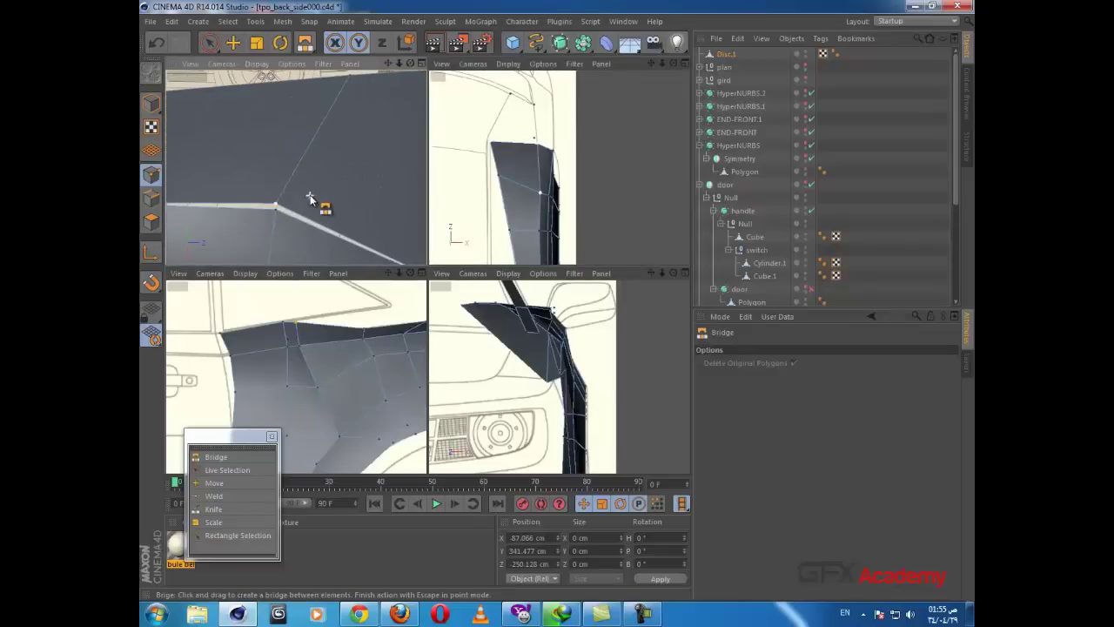
{"action": "key", "text": "e"}
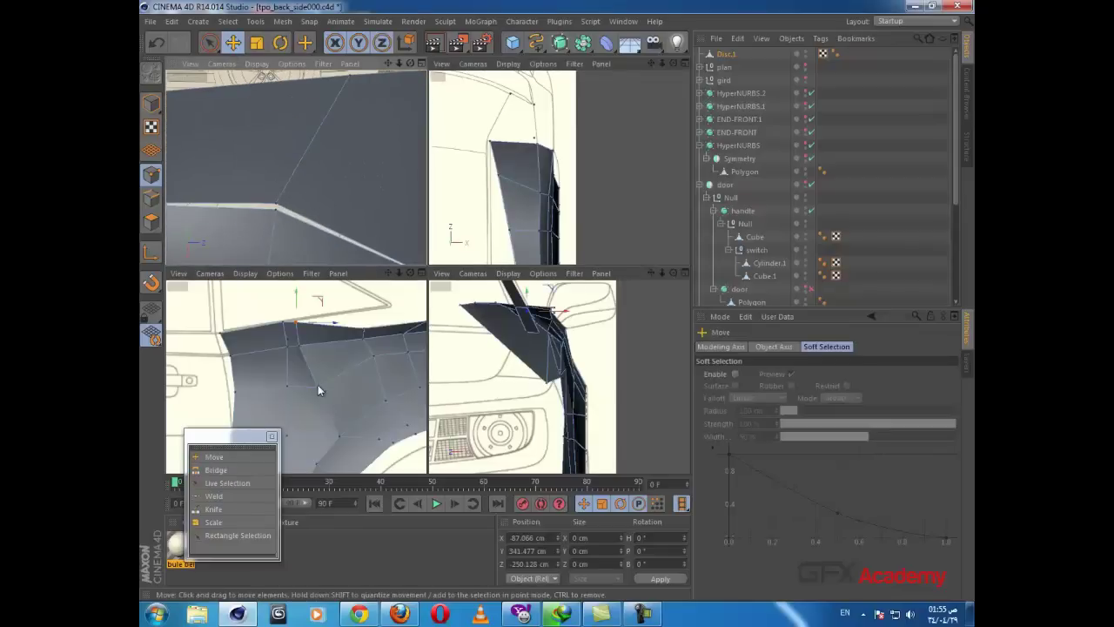
{"action": "left_click", "coordinate": [213, 496]}
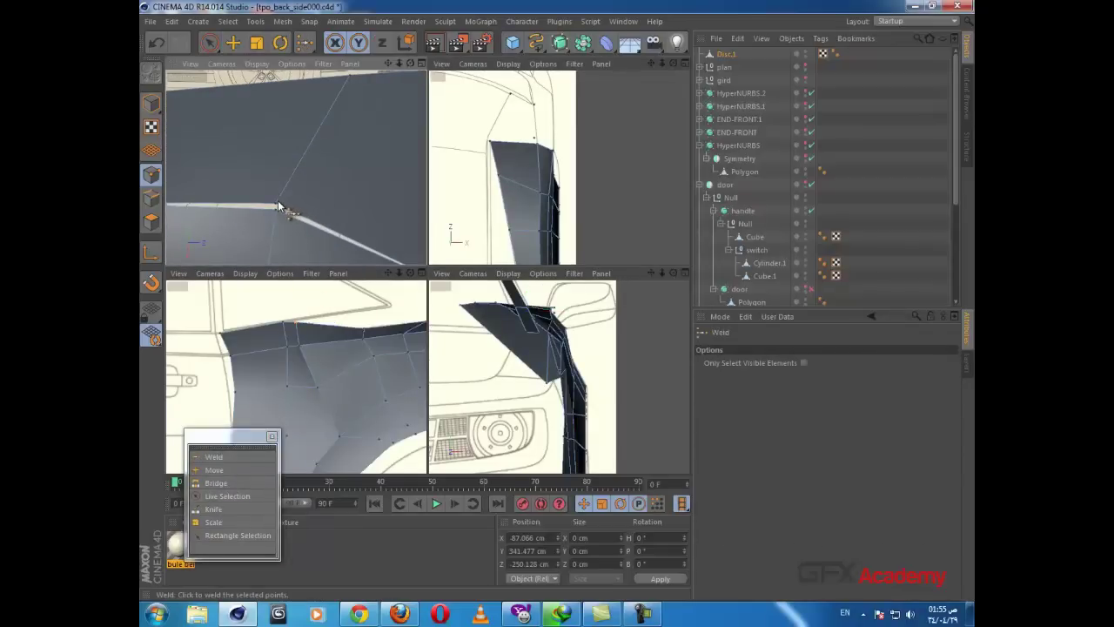
{"action": "left_click", "coordinate": [278, 206]}
Step: In the side view, raise the upper-border point below the side window's rear corner to about Y 342 cm
{"action": "scroll", "coordinate": [514, 216], "scroll_direction": "down", "scroll_amount": 3}
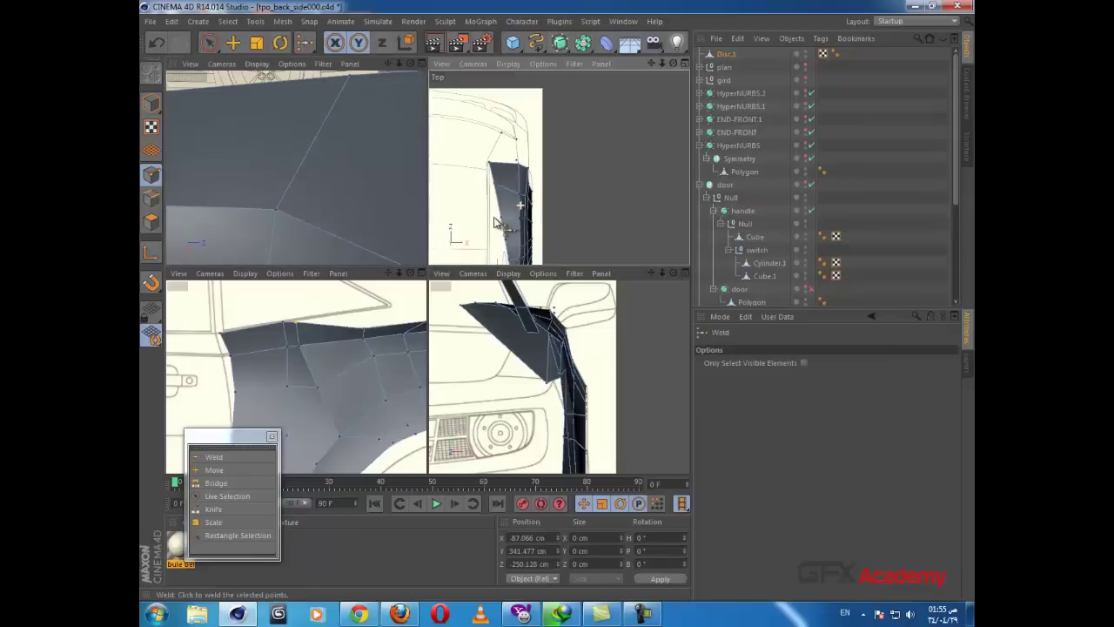
{"action": "scroll", "coordinate": [311, 214], "scroll_direction": "down", "scroll_amount": 1}
{"action": "scroll", "coordinate": [308, 350], "scroll_direction": "down", "scroll_amount": 1}
{"action": "scroll", "coordinate": [306, 347], "scroll_direction": "down", "scroll_amount": 1}
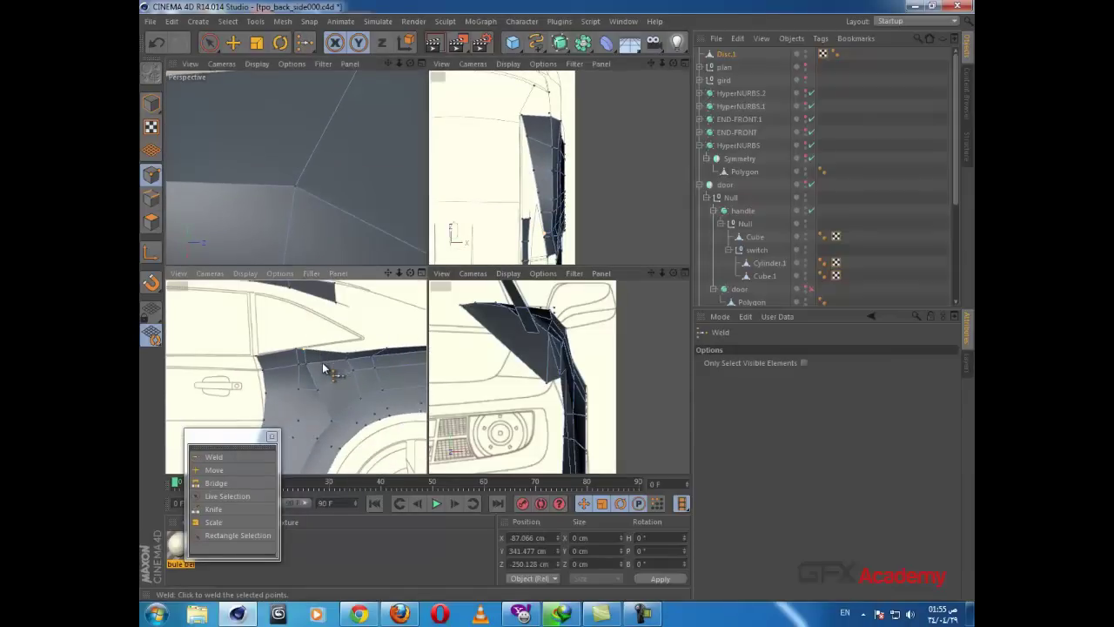
{"action": "middle_click_drag", "start_coordinate": [321, 362], "coordinate": [266, 357], "text": "alt"}
{"action": "scroll", "coordinate": [266, 357], "scroll_direction": "up", "scroll_amount": 3}
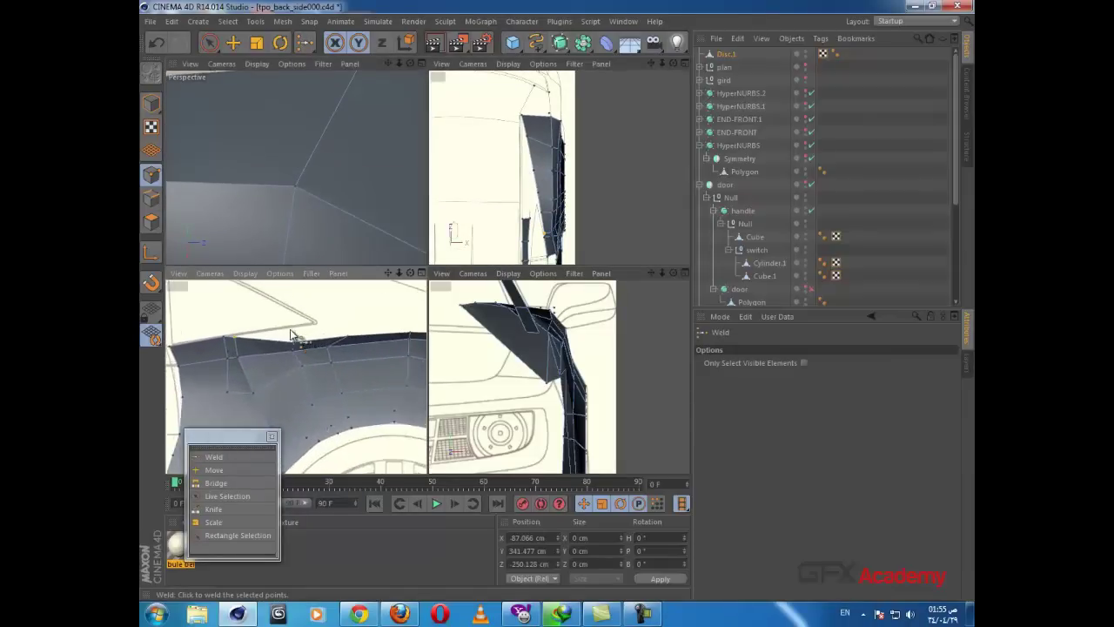
{"action": "left_click", "coordinate": [209, 42]}
{"action": "left_click", "coordinate": [294, 342]}
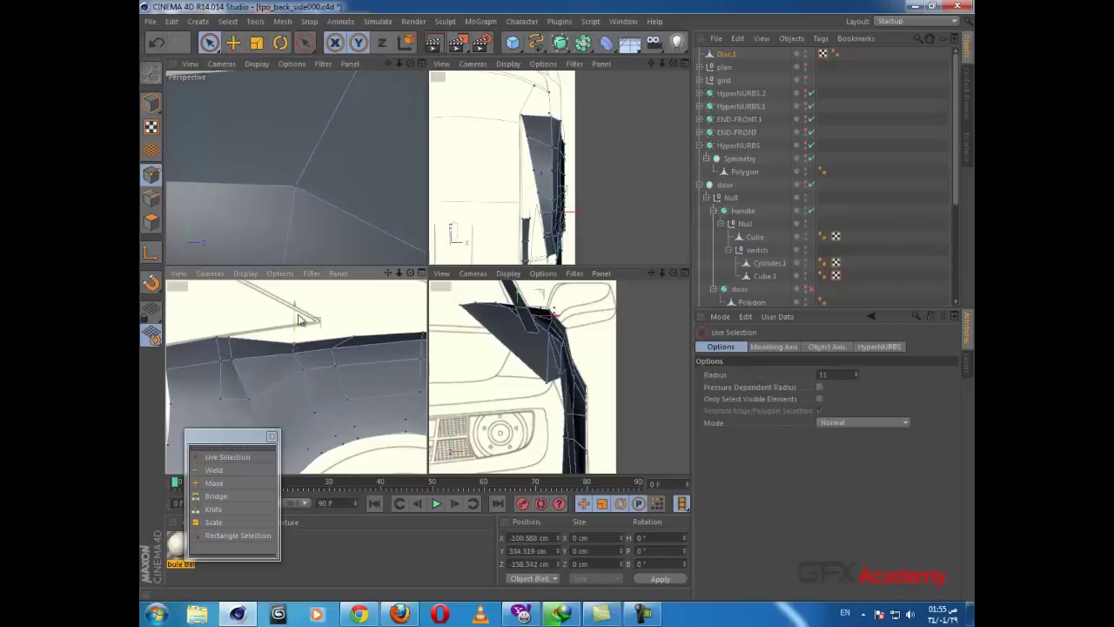
{"action": "left_click_drag", "start_coordinate": [292, 316], "coordinate": [289, 310]}
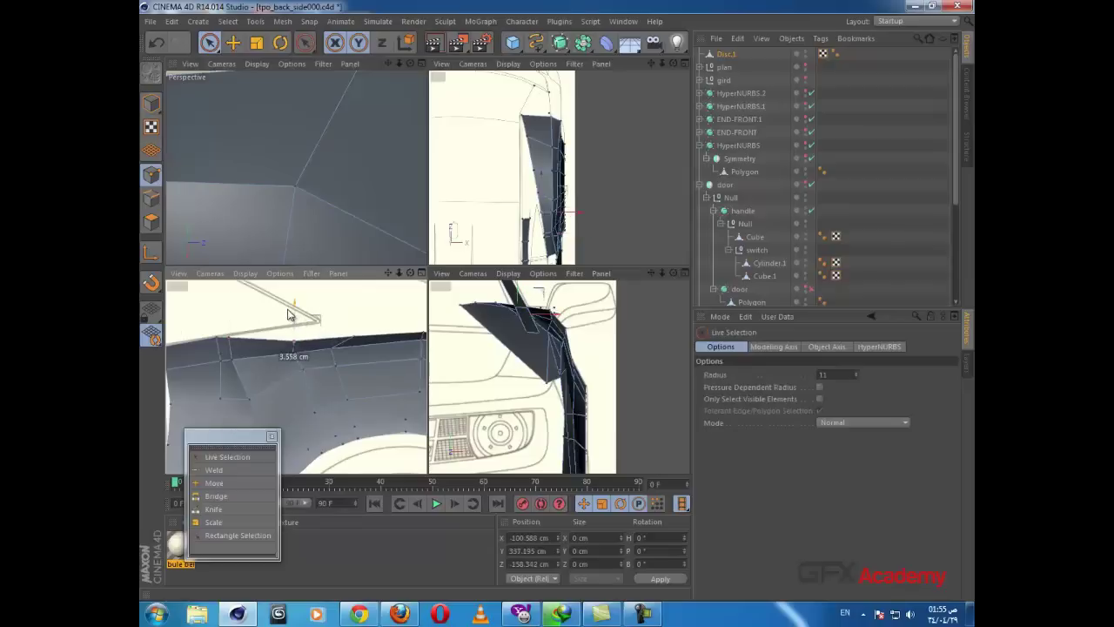
Step: Raise the next upper-border points towards the rear, bringing the one above the wheel arch to about Y 360 cm
{"action": "left_click", "coordinate": [351, 338]}
{"action": "left_click_drag", "start_coordinate": [352, 311], "coordinate": [352, 308]}
{"action": "middle_click_drag", "start_coordinate": [368, 351], "coordinate": [246, 363], "text": "alt"}
{"action": "left_click", "coordinate": [299, 318]}
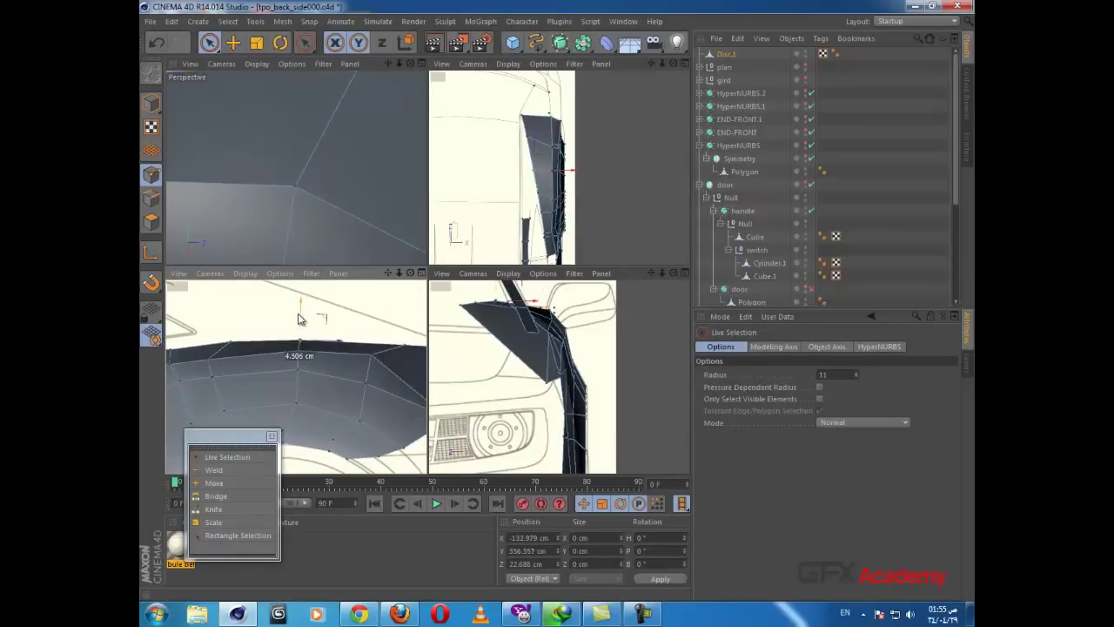
{"action": "left_click_drag", "start_coordinate": [329, 395], "coordinate": [425, 299], "text": "alt"}
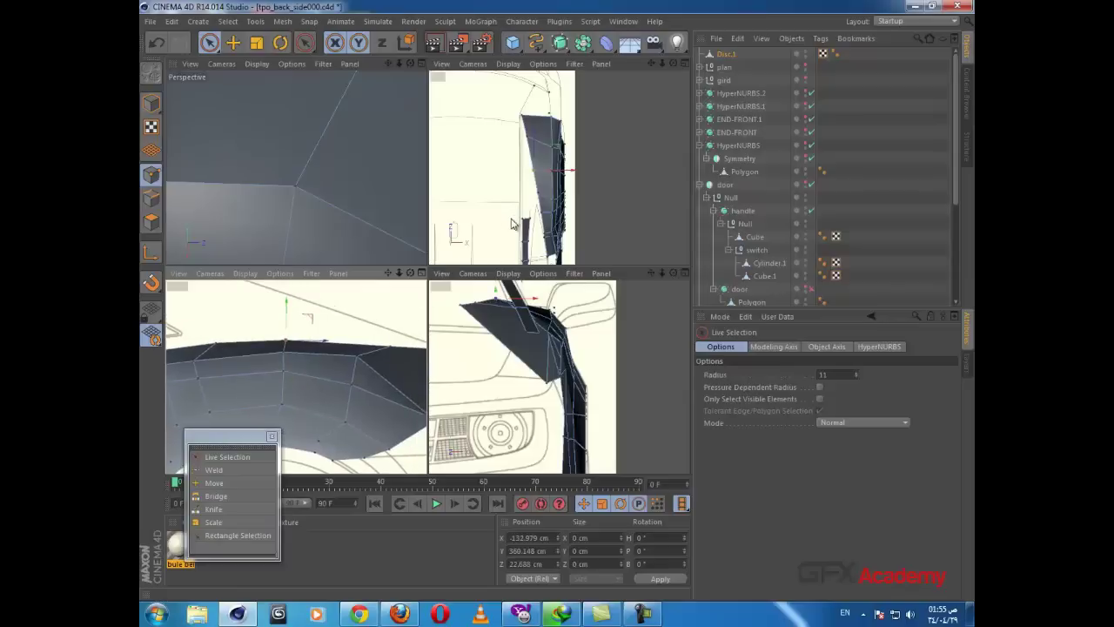
Step: Lower the panel's top rear corner point slightly to follow the blueprint's body line
{"action": "middle_click_drag", "start_coordinate": [333, 404], "coordinate": [227, 392], "text": "alt"}
{"action": "left_click", "coordinate": [347, 336]}
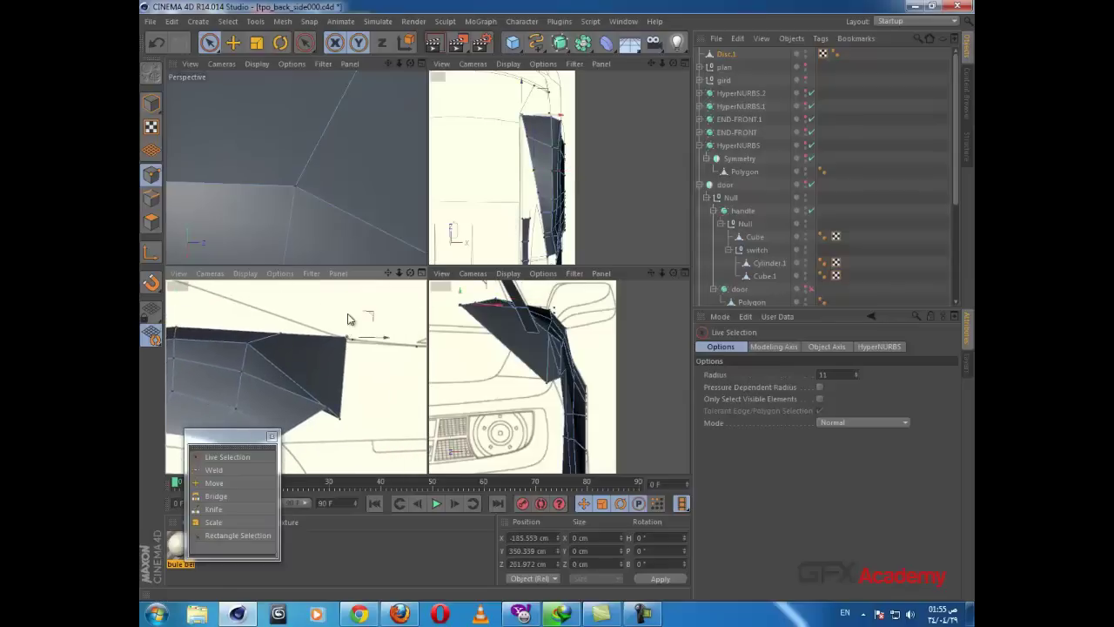
{"action": "left_click_drag", "start_coordinate": [348, 311], "coordinate": [348, 315]}
Step: Adjust the points at the panel's lower rear end, moving the rear-edge point up to about Y 242 cm and slightly rearward
{"action": "left_click", "coordinate": [325, 405]}
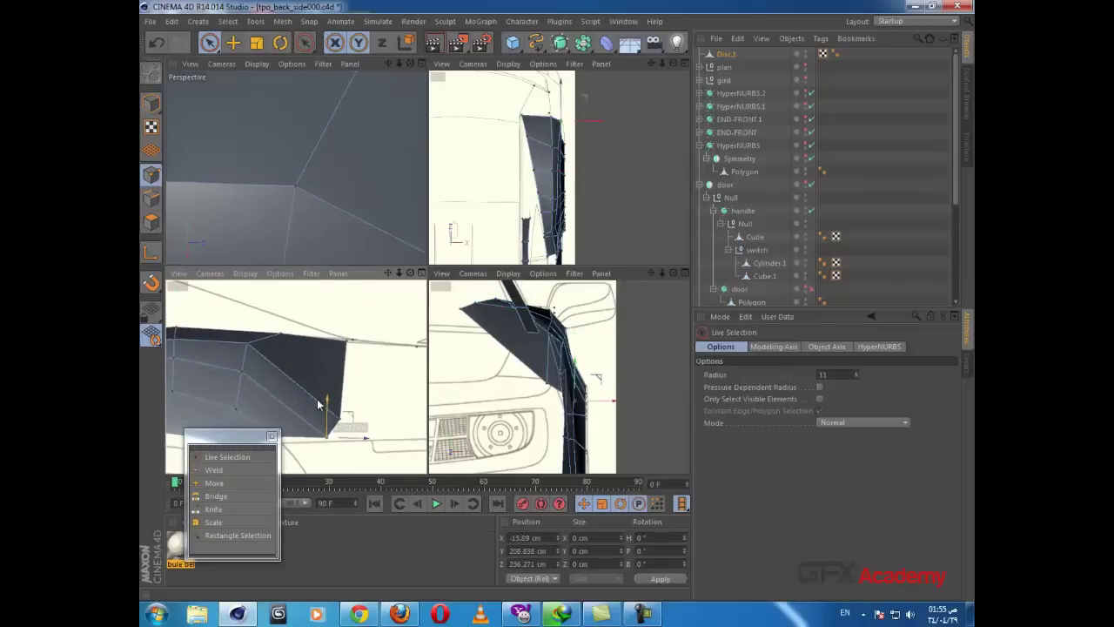
{"action": "middle_click_drag", "start_coordinate": [330, 425], "coordinate": [338, 381], "text": "alt"}
{"action": "left_click", "coordinate": [343, 376]}
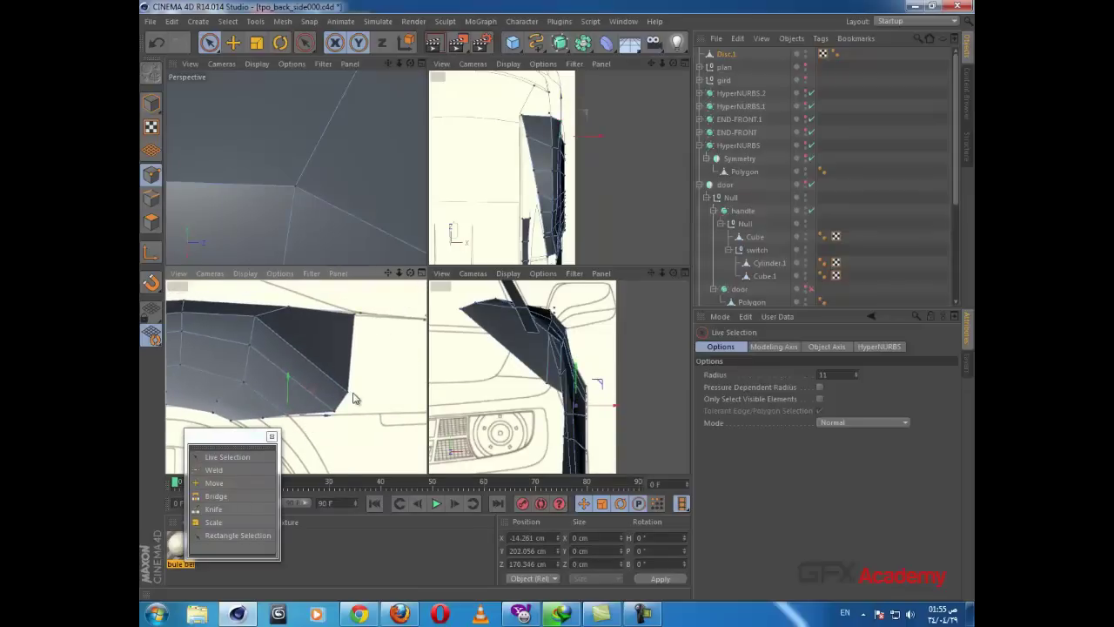
{"action": "left_click", "coordinate": [366, 371]}
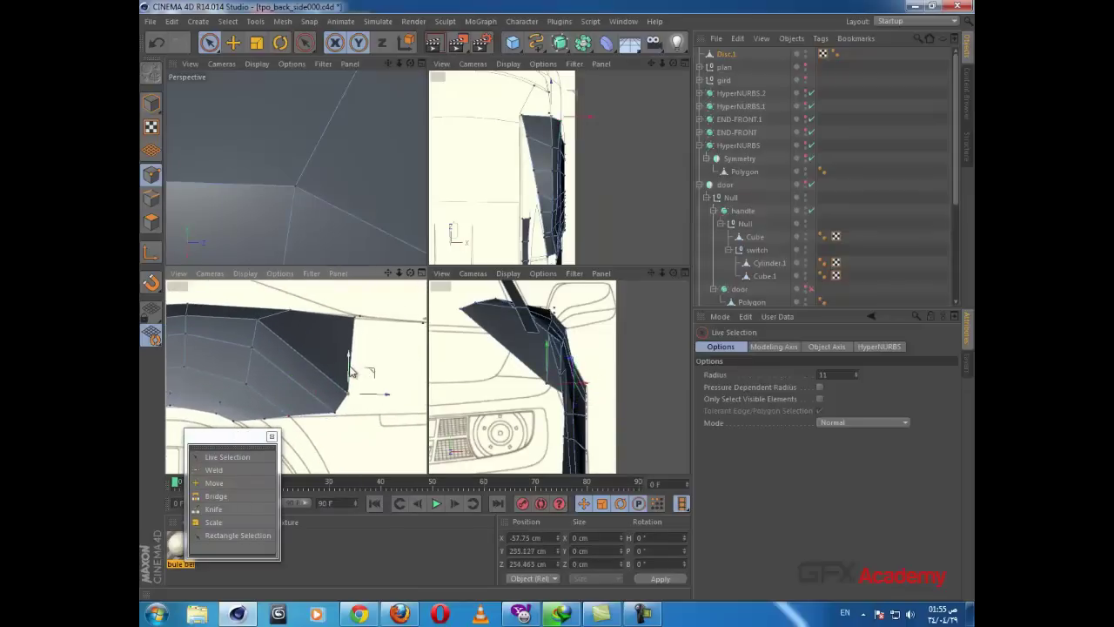
{"action": "left_click", "coordinate": [354, 368]}
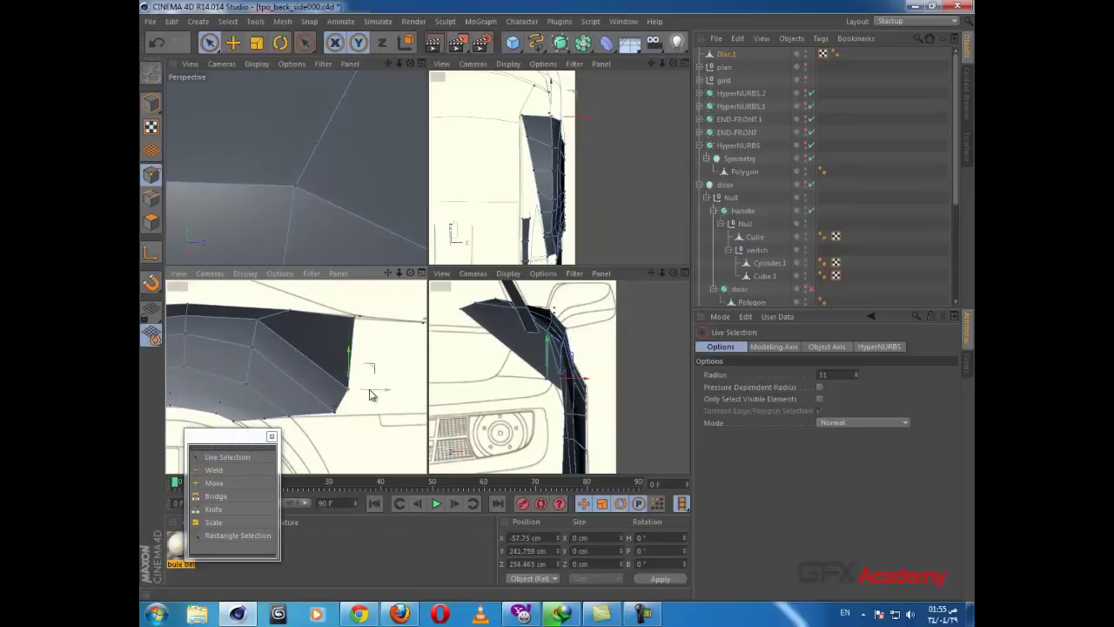
{"action": "left_click_drag", "start_coordinate": [370, 390], "coordinate": [374, 390]}
Step: Lower the body-line point just ahead of the panel's rear end to about Y 328 cm
{"action": "right_click_drag", "start_coordinate": [341, 388], "coordinate": [295, 347], "text": "alt"}
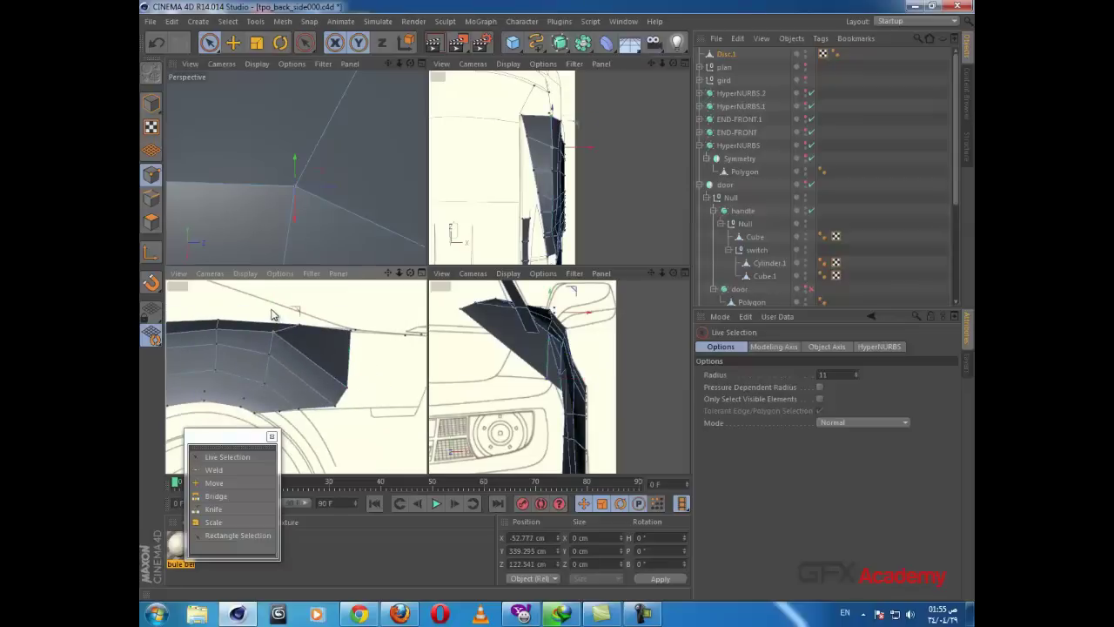
{"action": "left_click_drag", "start_coordinate": [272, 314], "coordinate": [274, 320]}
{"action": "right_click_drag", "start_coordinate": [339, 395], "coordinate": [363, 407], "text": "alt"}
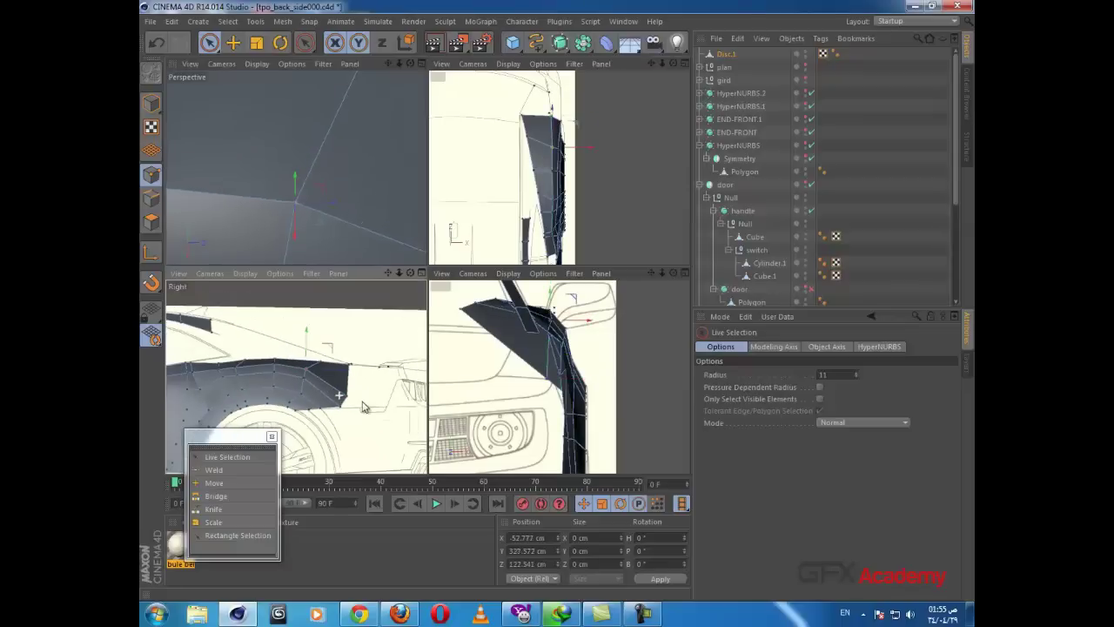
Step: Lower the panel's bottom rear corner point to about Y 204 cm to match the blueprint line
{"action": "scroll", "coordinate": [330, 426], "scroll_direction": "up", "scroll_amount": 5}
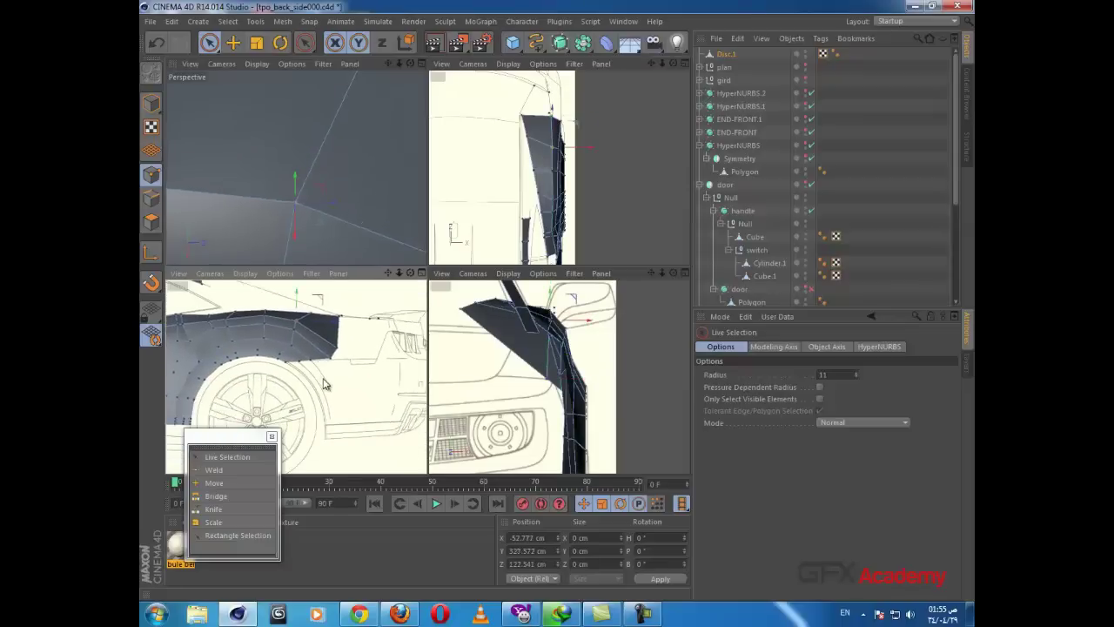
{"action": "left_click", "coordinate": [334, 332]}
{"action": "left_click_drag", "start_coordinate": [337, 321], "coordinate": [339, 323]}
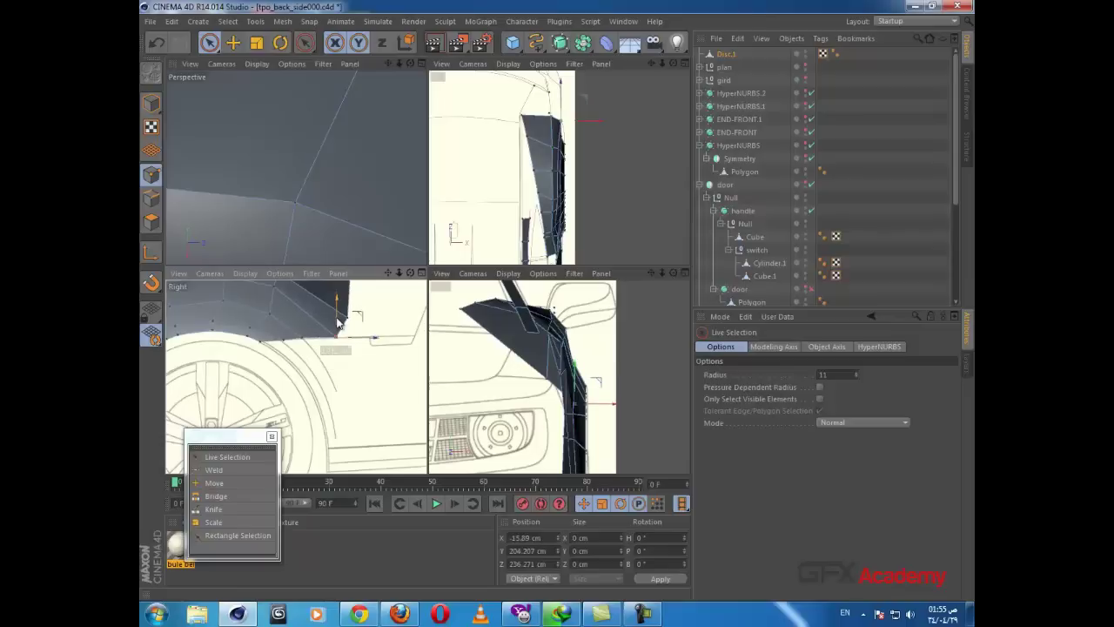
Step: Turn on X-Ray display for the Disc.1 object so the blueprint shows through the panel
{"action": "left_click", "coordinate": [730, 54]}
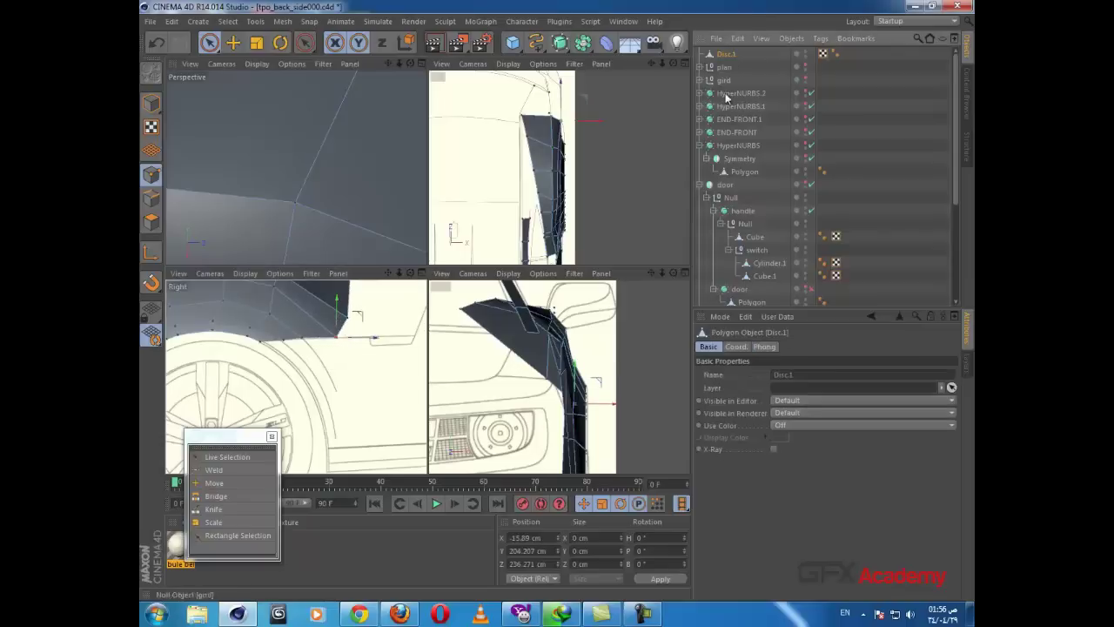
{"action": "left_click", "coordinate": [773, 448]}
{"action": "scroll", "coordinate": [416, 358], "scroll_direction": "up", "scroll_amount": 3}
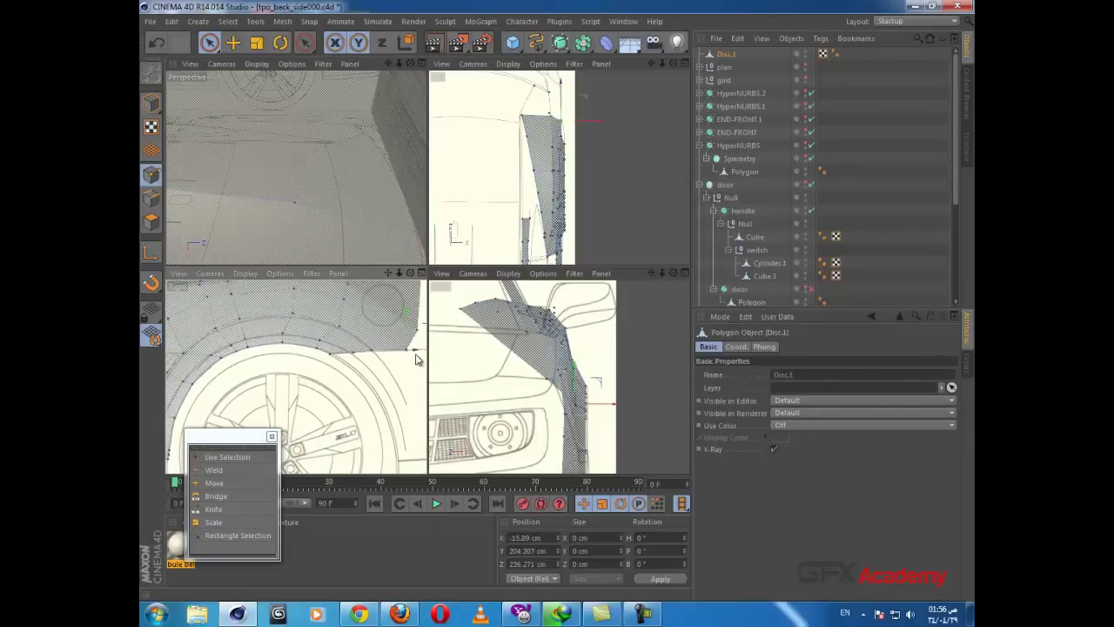
Step: Reposition three points in the row above the wheel arch to smooth its curve against the blueprint
{"action": "left_click", "coordinate": [301, 314]}
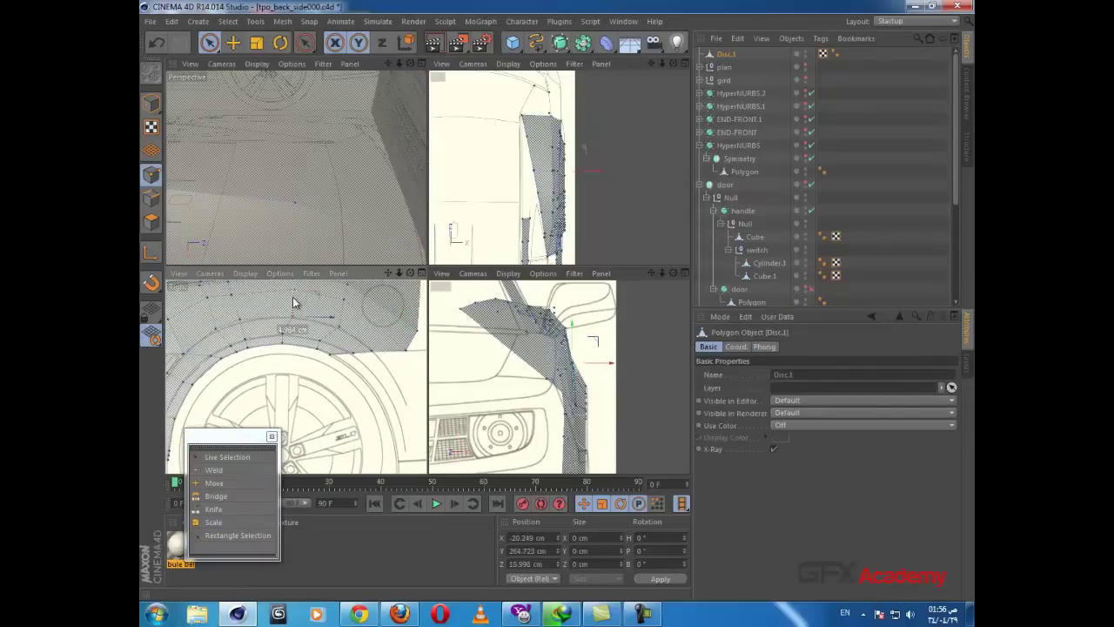
{"action": "left_click", "coordinate": [241, 322]}
{"action": "scroll", "coordinate": [350, 337], "scroll_direction": "up", "scroll_amount": 2}
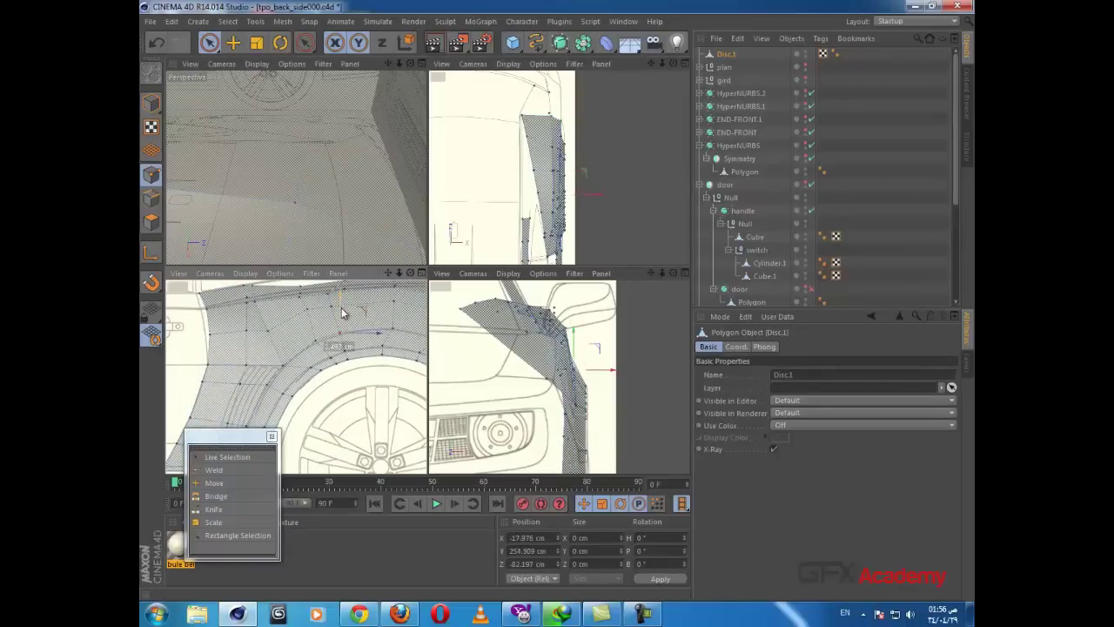
{"action": "left_click", "coordinate": [318, 326]}
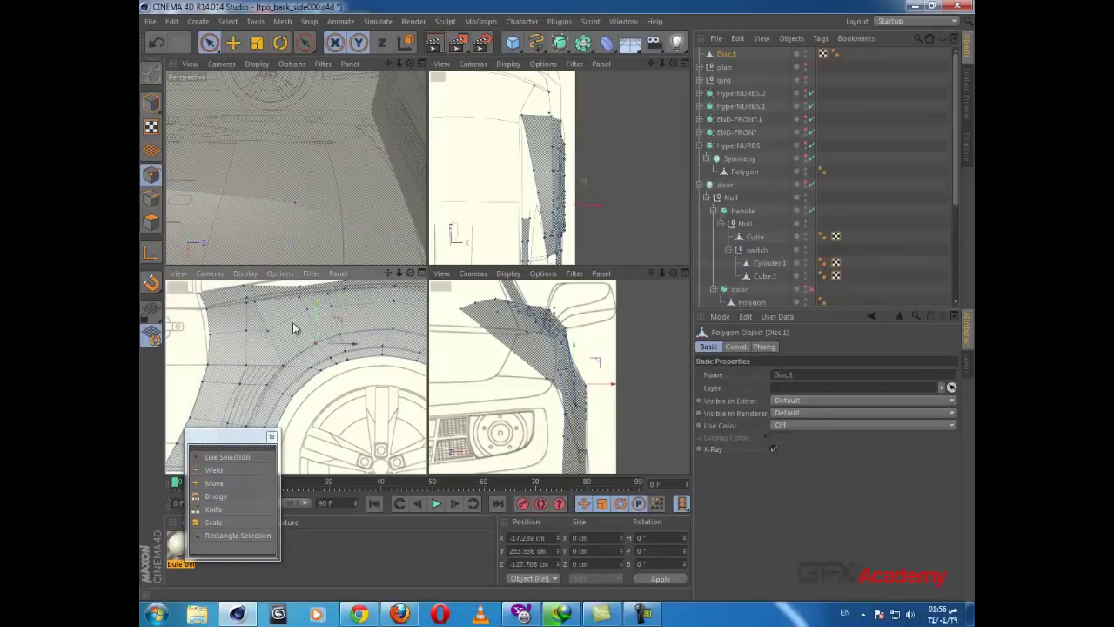
Step: Lower the upper-border point below the side window's rear corner to about Y 338 cm
{"action": "middle_click_drag", "start_coordinate": [293, 328], "coordinate": [308, 359]}
{"action": "left_click", "coordinate": [336, 342]}
{"action": "scroll", "coordinate": [331, 337], "scroll_direction": "up", "scroll_amount": 3}
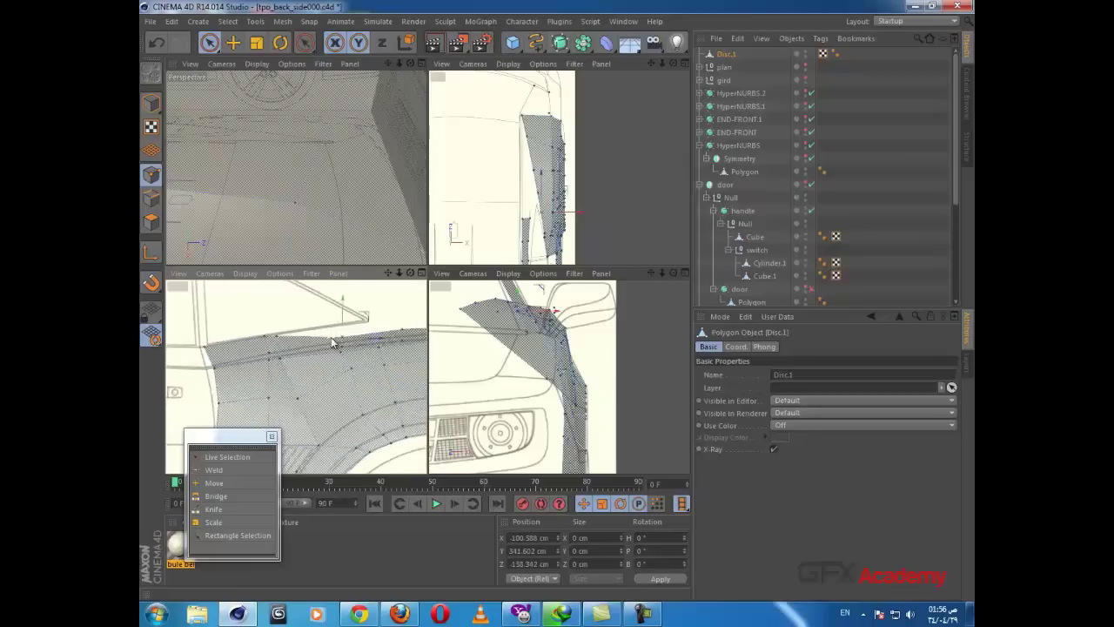
{"action": "left_click_drag", "start_coordinate": [350, 315], "coordinate": [347, 320]}
{"action": "middle_click_drag", "start_coordinate": [289, 338], "coordinate": [312, 330], "text": "alt"}
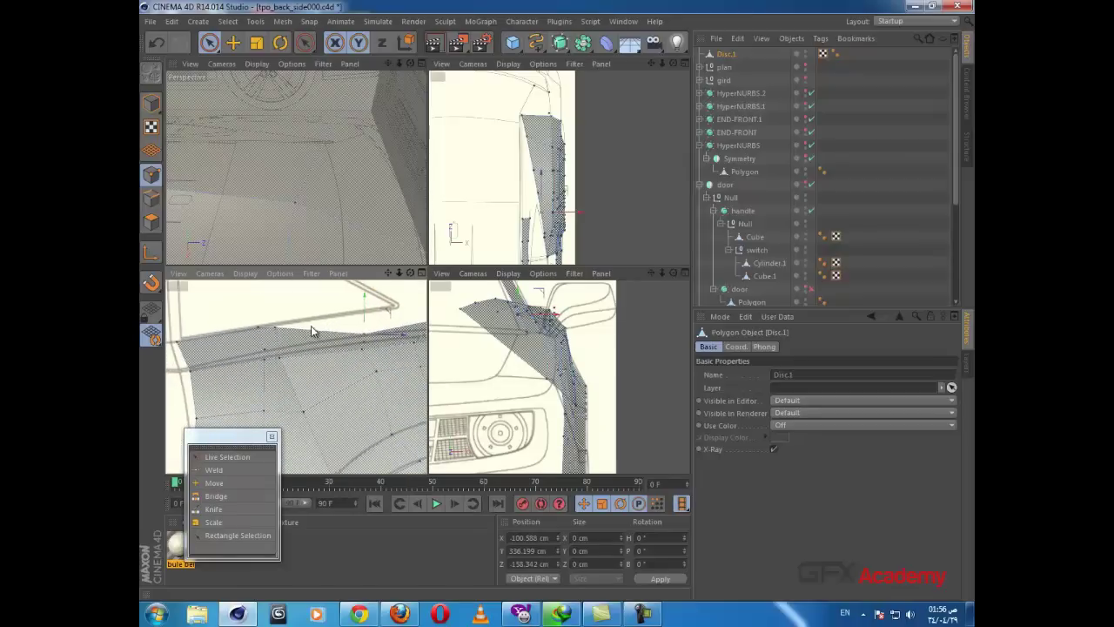
Step: Lower the points along the upper edge of the rear side panel onto the blueprint's shoulder line in the side view
{"action": "left_click", "coordinate": [278, 322]}
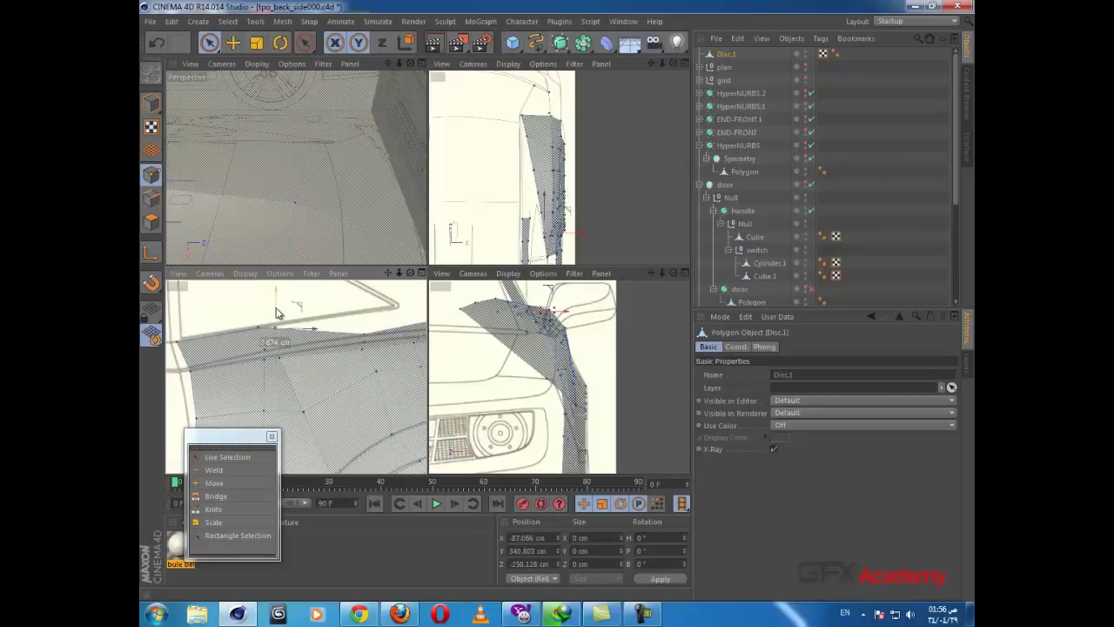
{"action": "left_click_drag", "start_coordinate": [277, 313], "coordinate": [281, 325]}
{"action": "left_click", "coordinate": [259, 327]}
{"action": "middle_click_drag", "start_coordinate": [280, 319], "coordinate": [347, 300], "text": "alt"}
{"action": "left_click_drag", "start_coordinate": [326, 292], "coordinate": [331, 312]}
Step: Lower the panel's front upper corner to about Y 299 cm and shift it and the point below back onto the door line
{"action": "left_click", "coordinate": [247, 321]}
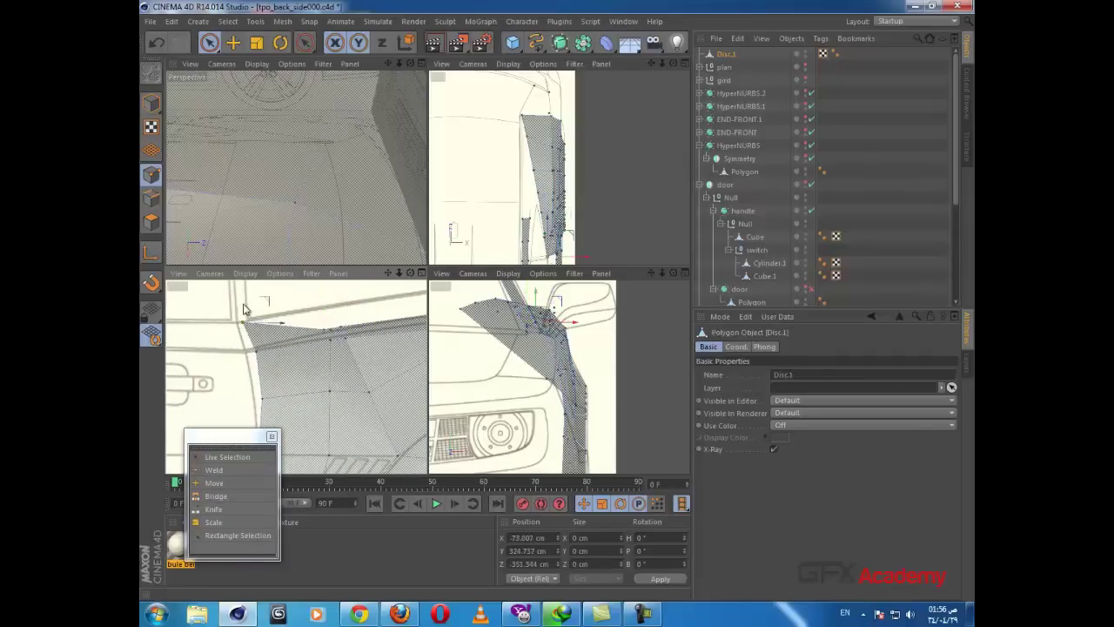
{"action": "left_click_drag", "start_coordinate": [244, 309], "coordinate": [269, 366]}
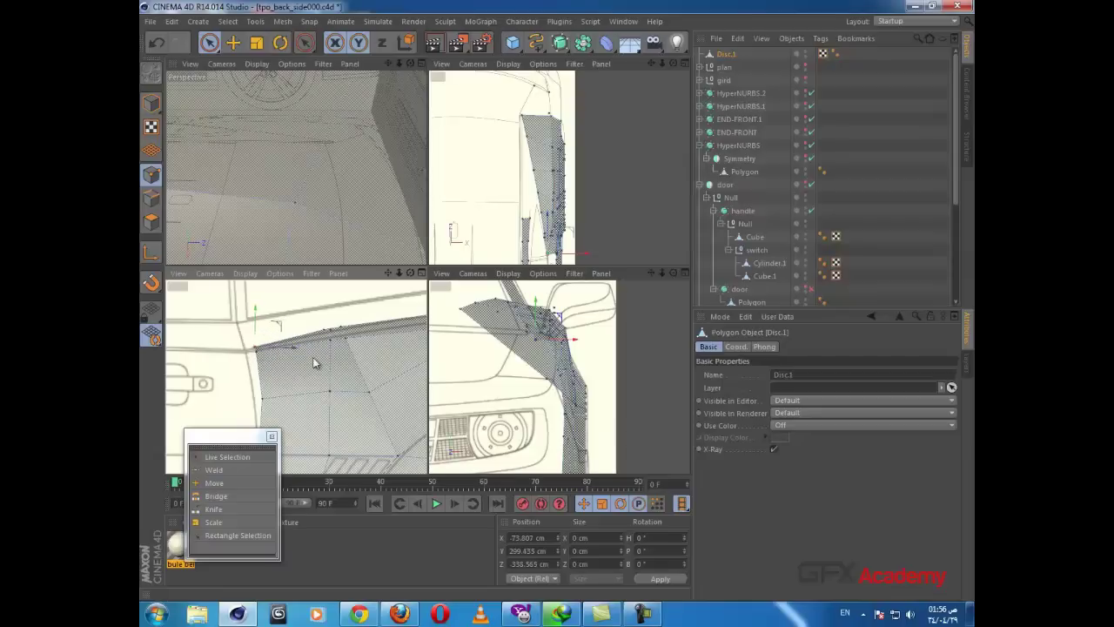
{"action": "left_click", "coordinate": [214, 43]}
{"action": "left_click", "coordinate": [238, 75]}
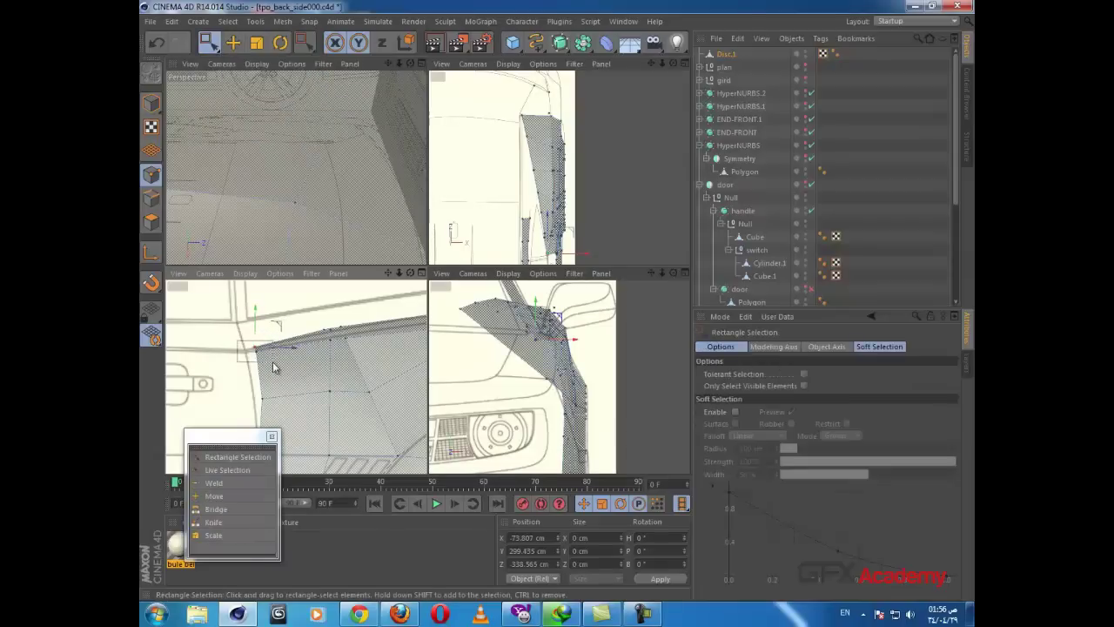
{"action": "left_click_drag", "start_coordinate": [273, 363], "coordinate": [274, 363]}
{"action": "left_click_drag", "start_coordinate": [285, 350], "coordinate": [272, 351]}
{"action": "left_click_drag", "start_coordinate": [245, 388], "coordinate": [274, 401]}
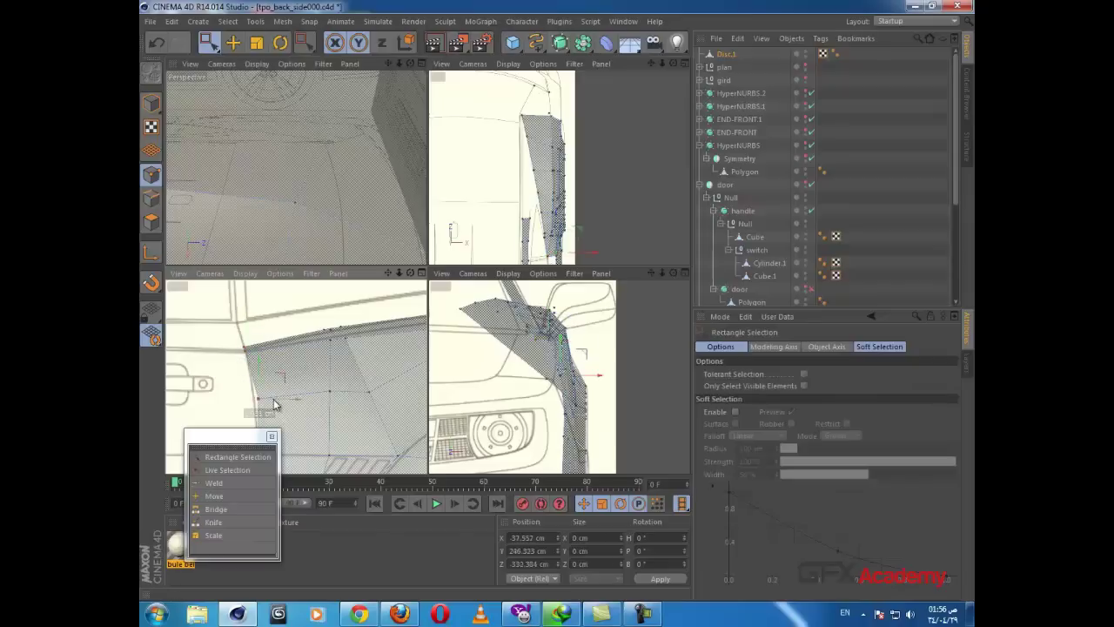
Step: Shift points on the panel's inner upper edge sideways in the top view to follow the blueprint, one to about X -107 cm
{"action": "scroll", "coordinate": [457, 350], "scroll_direction": "down", "scroll_amount": 5}
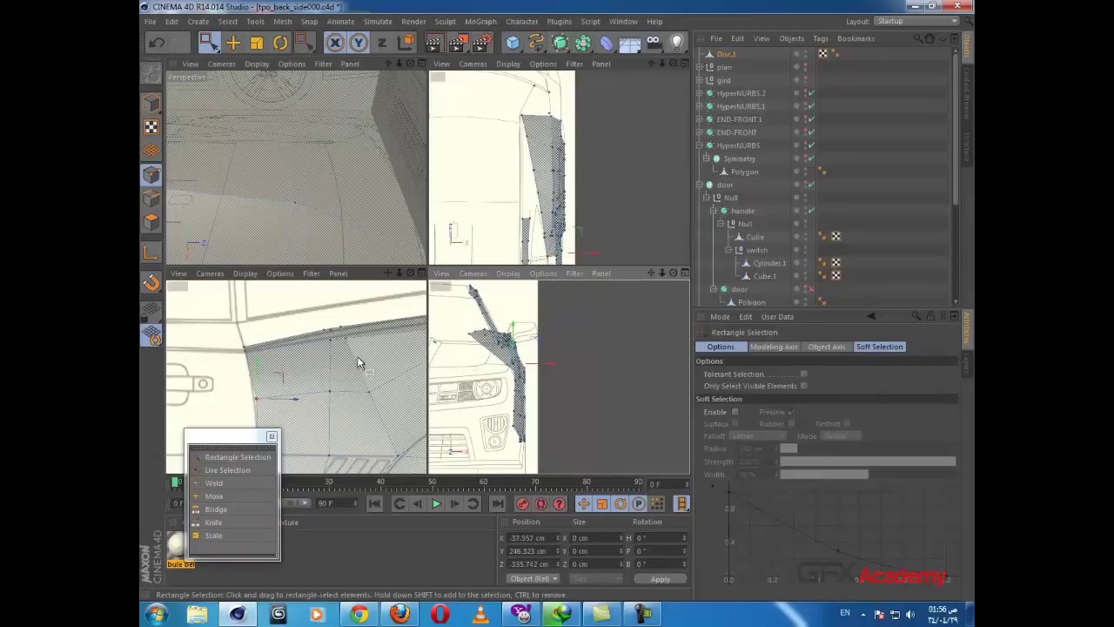
{"action": "middle_click_drag", "start_coordinate": [307, 360], "coordinate": [168, 376], "text": "alt"}
{"action": "middle_click_drag", "start_coordinate": [583, 197], "coordinate": [578, 175], "text": "alt"}
{"action": "scroll", "coordinate": [565, 141], "scroll_direction": "up", "scroll_amount": 4}
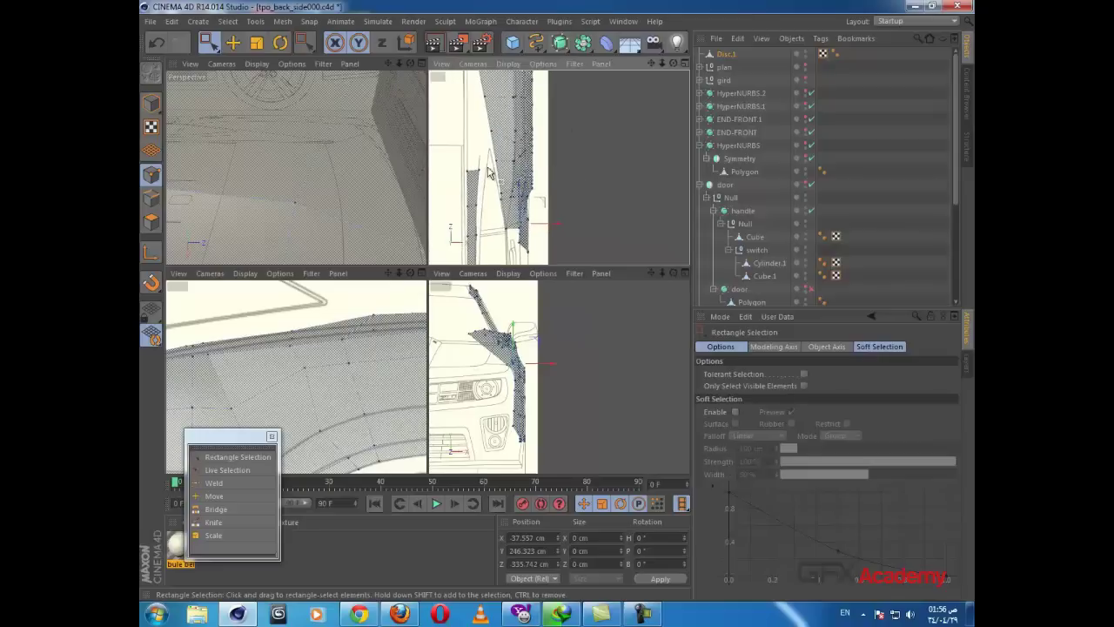
{"action": "left_click_drag", "start_coordinate": [487, 147], "coordinate": [512, 169]}
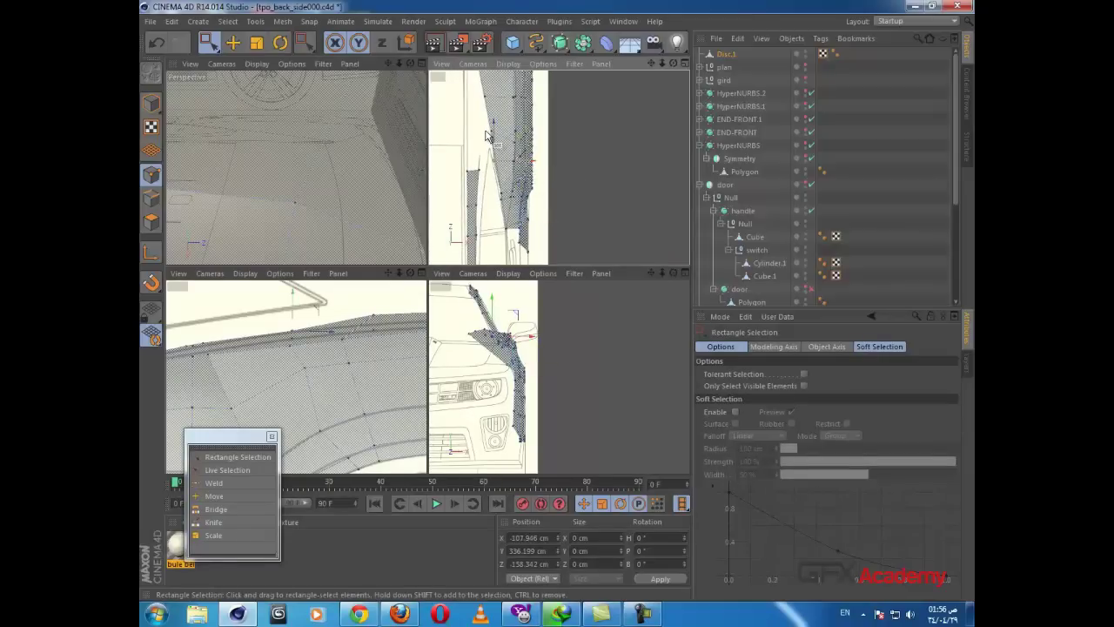
{"action": "left_click", "coordinate": [521, 141]}
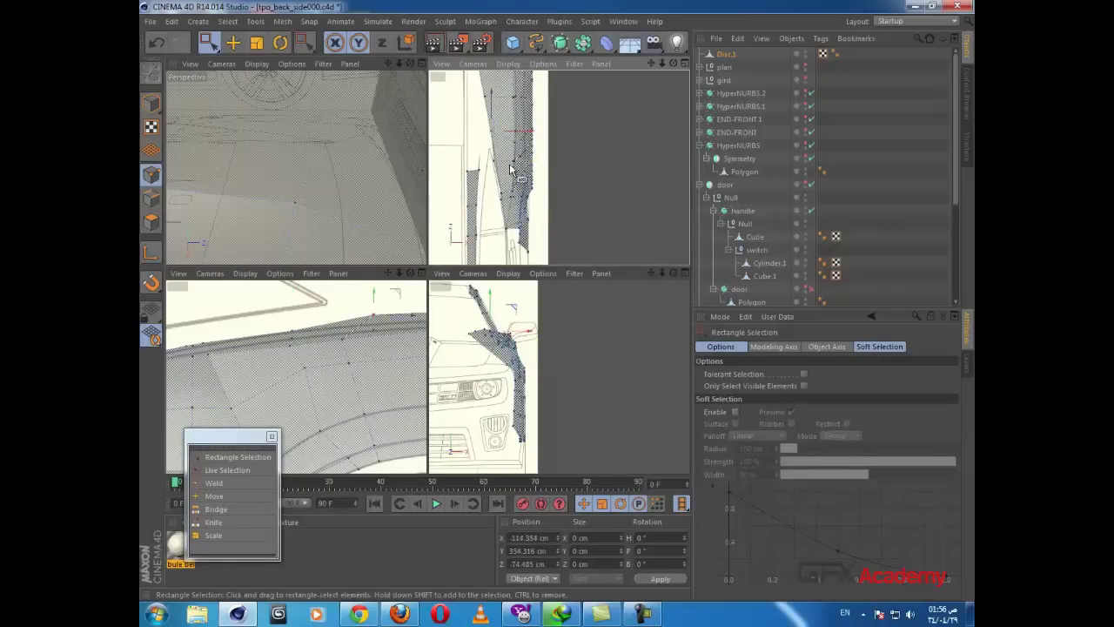
Step: Adjust the panel's upper-edge points toward the rear to the blueprint line in the side view, with the rearmost adjusted one at about Y 350 cm
{"action": "left_click", "coordinate": [373, 311]}
{"action": "middle_click_drag", "start_coordinate": [371, 337], "coordinate": [236, 341], "text": "alt"}
{"action": "left_click", "coordinate": [335, 311]}
{"action": "left_click_drag", "start_coordinate": [331, 308], "coordinate": [332, 309]}
{"action": "middle_click_drag", "start_coordinate": [380, 356], "coordinate": [246, 353], "text": "alt"}
{"action": "left_click", "coordinate": [340, 319]}
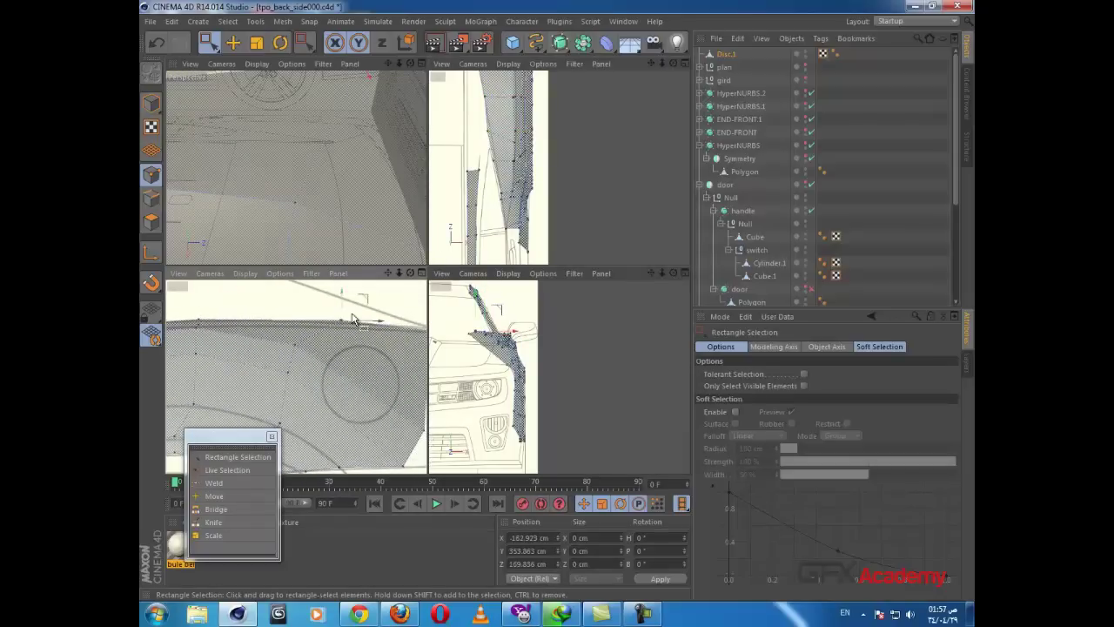
{"action": "left_click_drag", "start_coordinate": [342, 308], "coordinate": [341, 312]}
{"action": "middle_click_drag", "start_coordinate": [351, 354], "coordinate": [240, 355], "text": "alt"}
{"action": "left_click_drag", "start_coordinate": [242, 359], "coordinate": [318, 352], "text": "alt"}
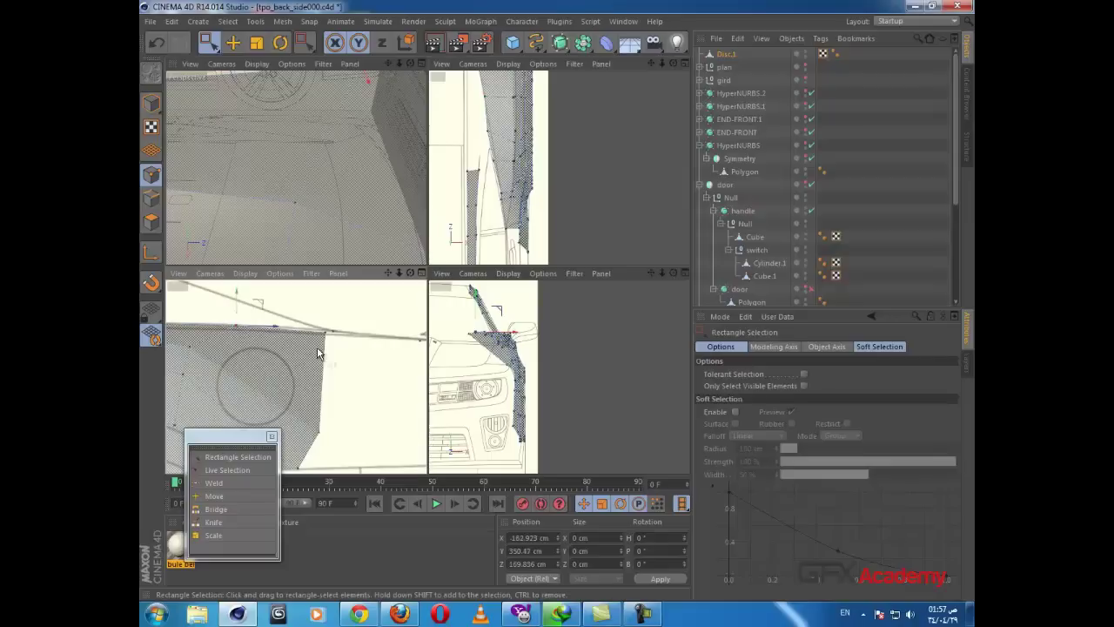
Step: Move the inner-edge point midway along the panel to about X -120 cm in the top view
{"action": "middle_click_drag", "start_coordinate": [532, 164], "coordinate": [549, 214], "text": "alt"}
{"action": "left_click_drag", "start_coordinate": [502, 174], "coordinate": [520, 190]}
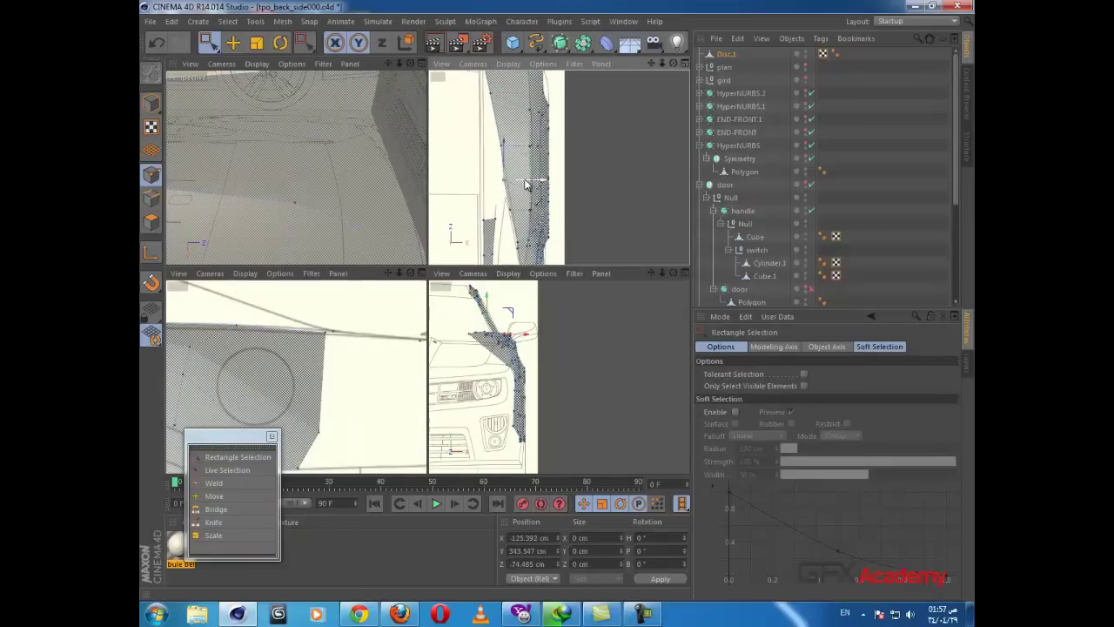
{"action": "middle_click_drag", "start_coordinate": [531, 165], "coordinate": [549, 251], "text": "alt"}
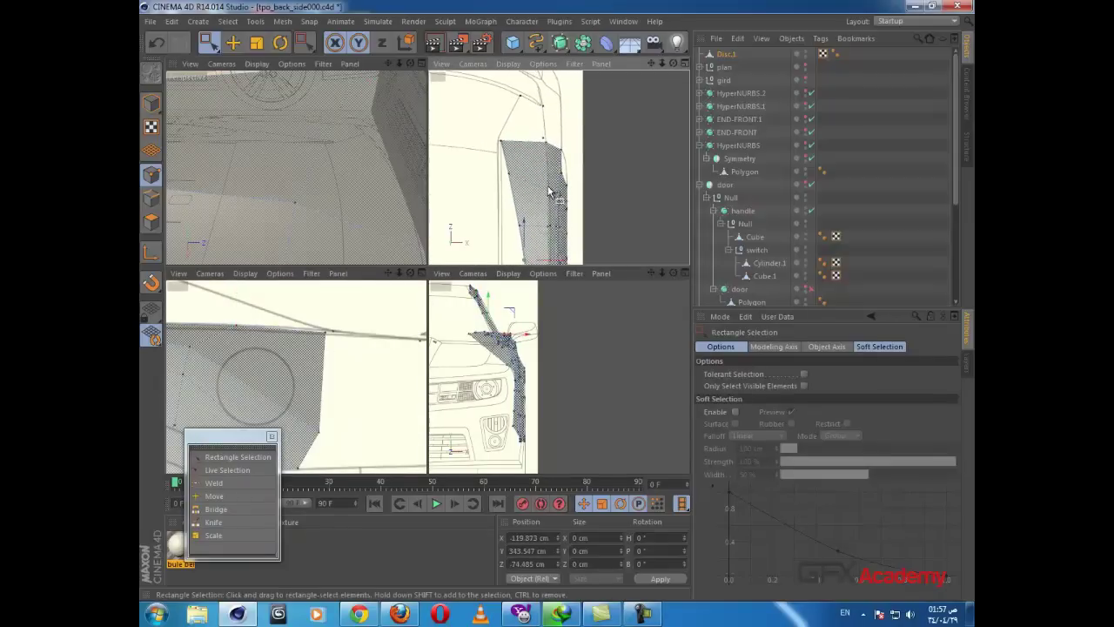
Step: Bridge the panel's rear inner edge to the two loose points near the tail light
{"action": "middle_click_drag", "start_coordinate": [331, 326], "coordinate": [260, 344], "text": "alt"}
{"action": "scroll", "coordinate": [546, 163], "scroll_direction": "up", "scroll_amount": 3}
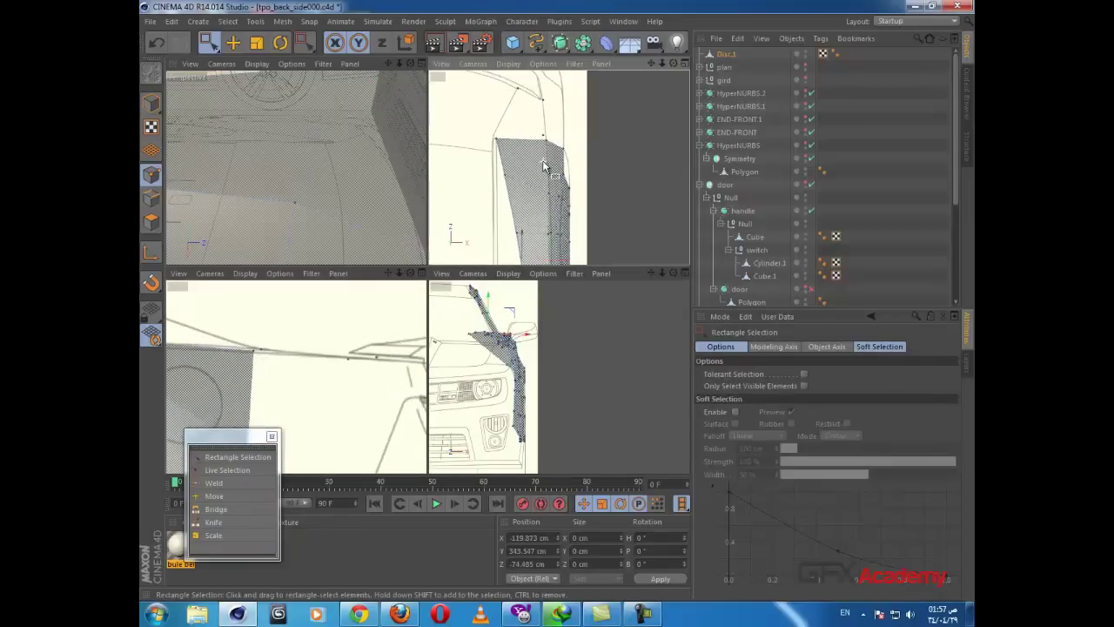
{"action": "middle_click_drag", "start_coordinate": [547, 157], "coordinate": [528, 213]}
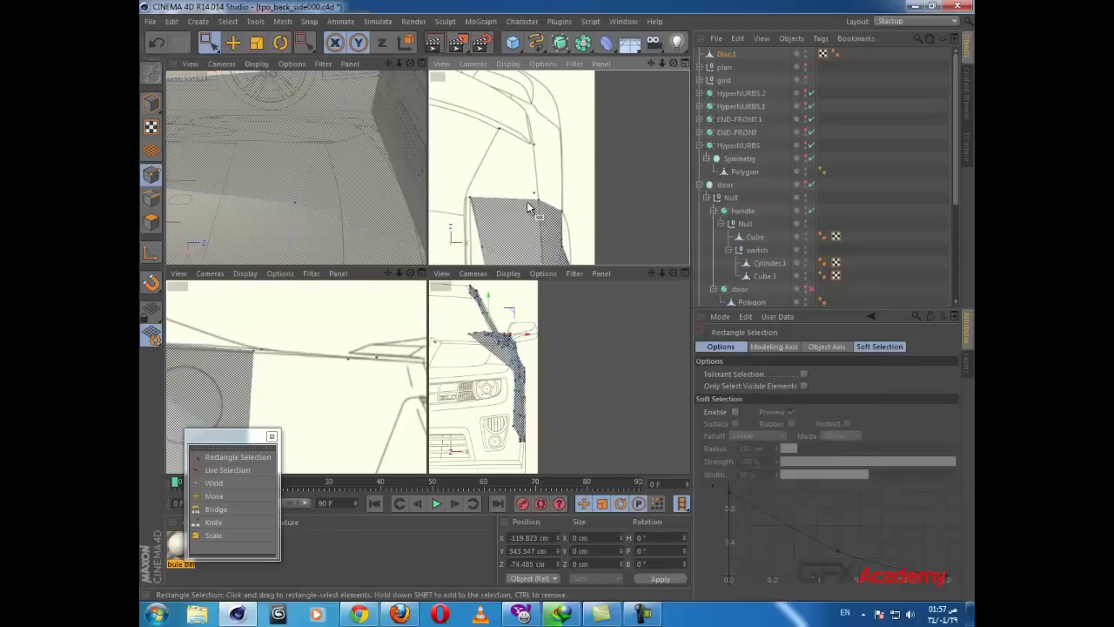
{"action": "key", "text": "b"}
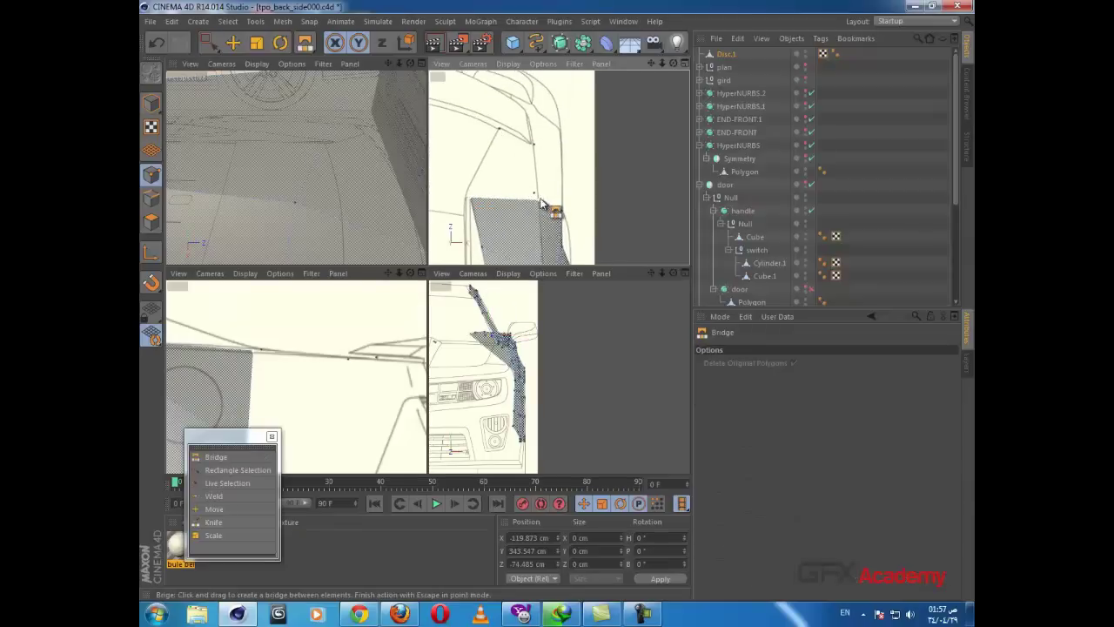
{"action": "left_click_drag", "start_coordinate": [498, 130], "coordinate": [537, 150]}
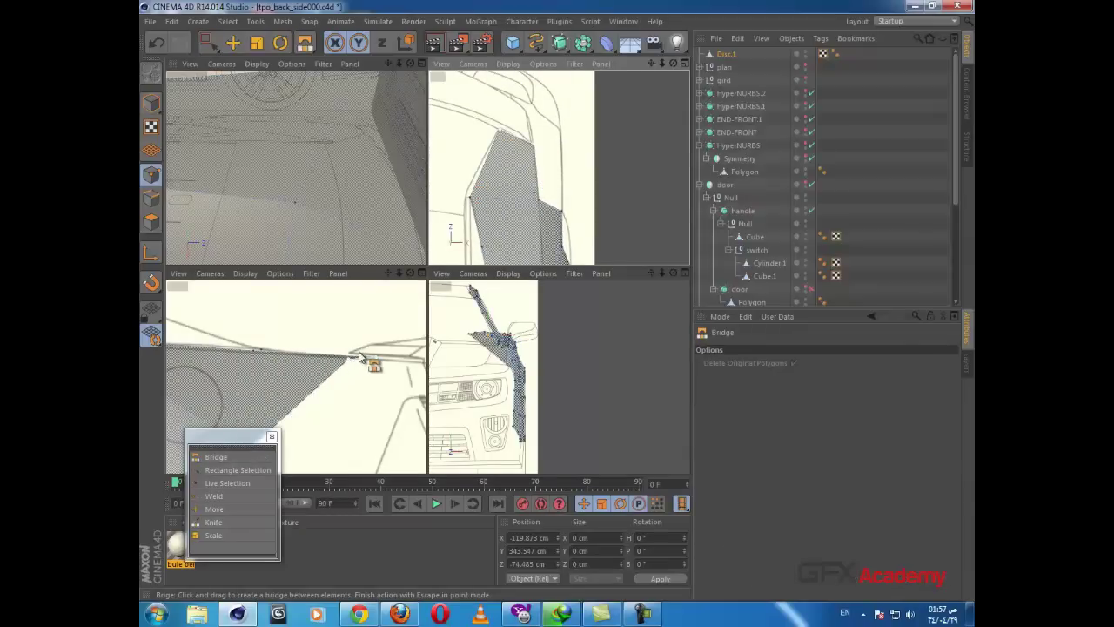
Step: Examine the newly bridged rear polygon and the surrounding side panel in the side, top and perspective views
{"action": "middle_click_drag", "start_coordinate": [360, 357], "coordinate": [368, 303]}
{"action": "scroll", "coordinate": [367, 307], "scroll_direction": "down", "scroll_amount": 5}
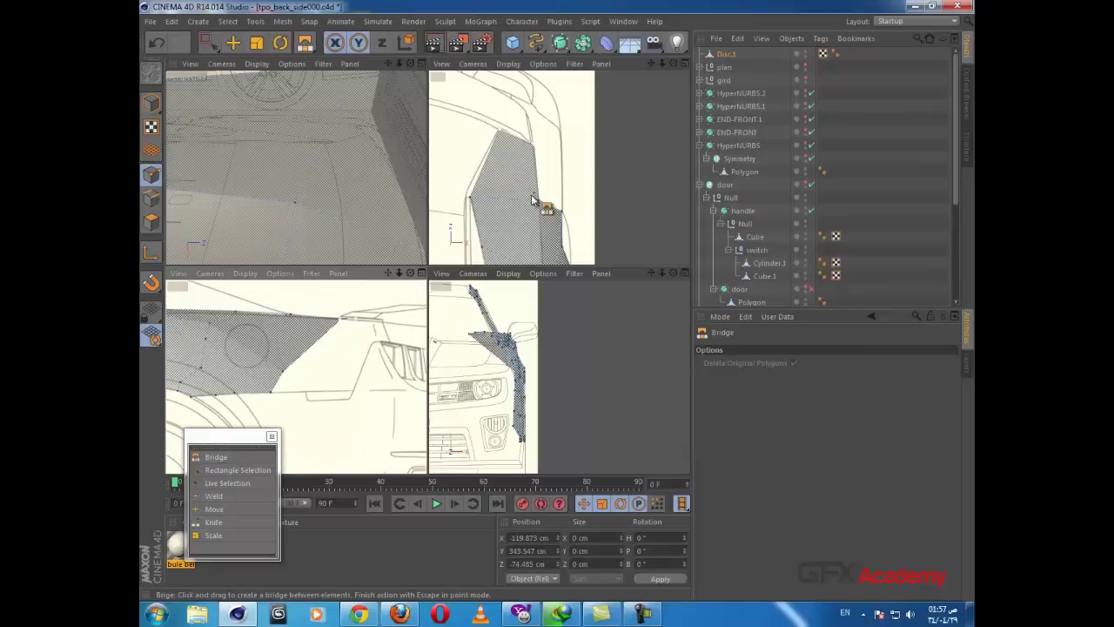
{"action": "scroll", "coordinate": [533, 156], "scroll_direction": "up", "scroll_amount": 3}
{"action": "scroll", "coordinate": [323, 385], "scroll_direction": "up", "scroll_amount": 4}
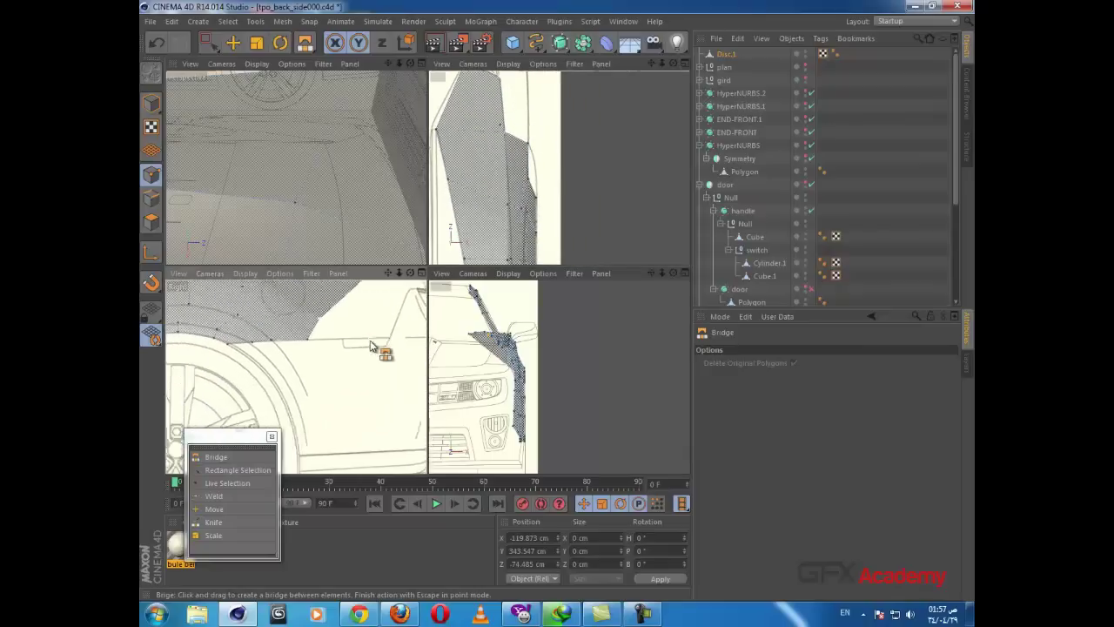
{"action": "scroll", "coordinate": [370, 345], "scroll_direction": "down", "scroll_amount": 3}
{"action": "scroll", "coordinate": [377, 222], "scroll_direction": "down", "scroll_amount": 4}
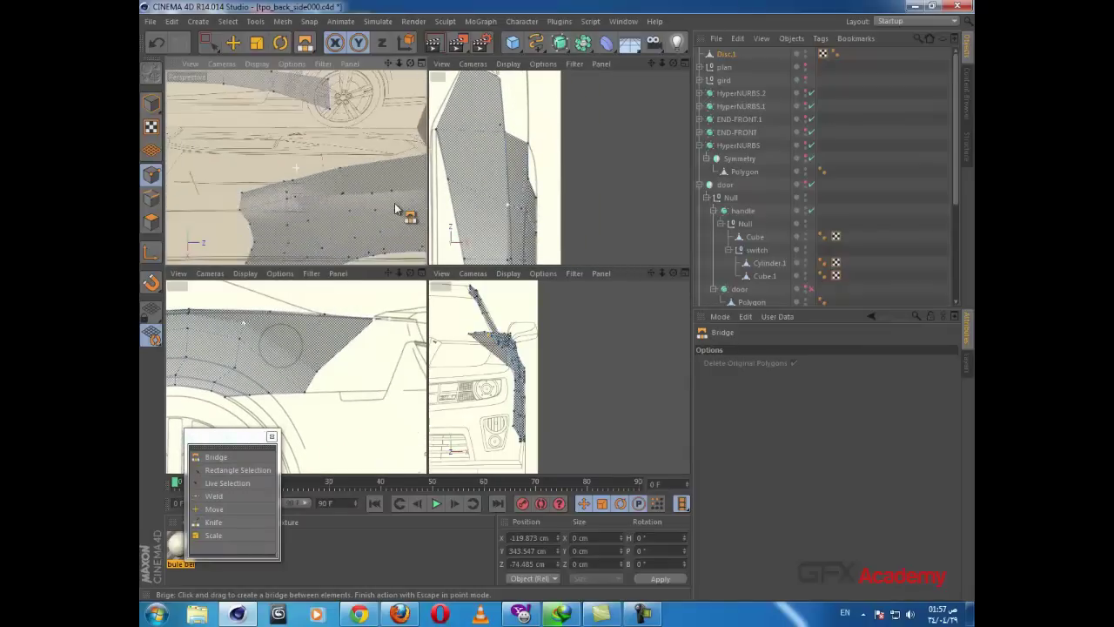
{"action": "middle_click_drag", "start_coordinate": [396, 209], "coordinate": [384, 228], "text": "alt"}
{"action": "middle_click_drag", "start_coordinate": [338, 345], "coordinate": [427, 404], "text": "alt"}
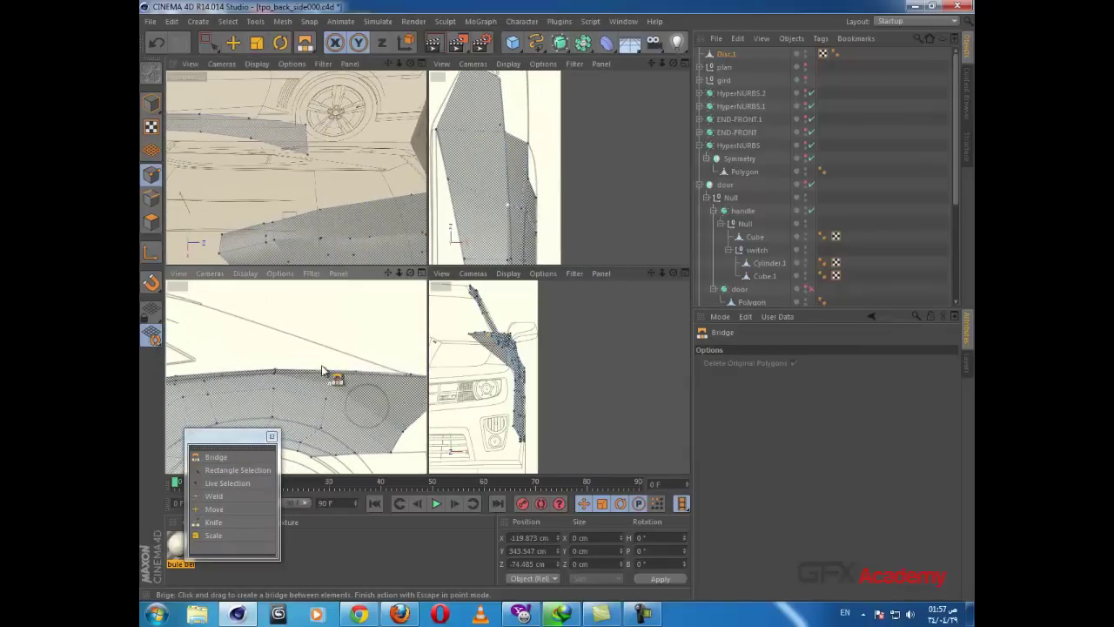
{"action": "middle_click_drag", "start_coordinate": [320, 372], "coordinate": [389, 394], "text": "alt"}
{"action": "scroll", "coordinate": [290, 351], "scroll_direction": "down", "scroll_amount": 4}
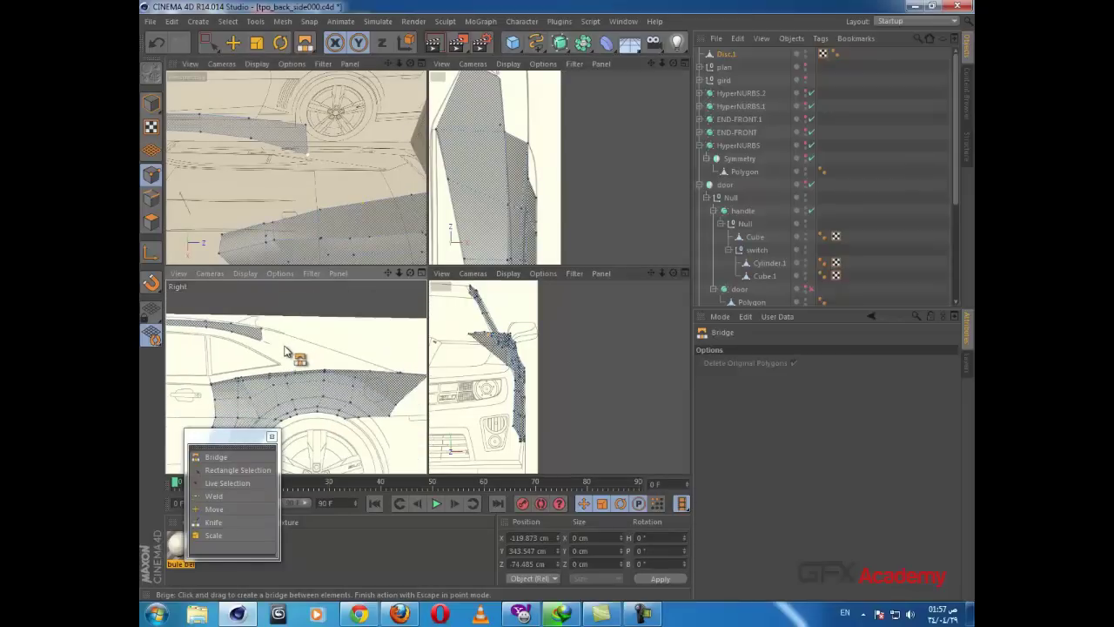
{"action": "mouse_move", "coordinate": [290, 351]}
{"action": "middle_mouse_down", "text": "alt"}
{"action": "mouse_move", "coordinate": [411, 357]}
{"action": "mouse_move", "coordinate": [224, 294]}
{"action": "middle_mouse_up", "text": "alt"}
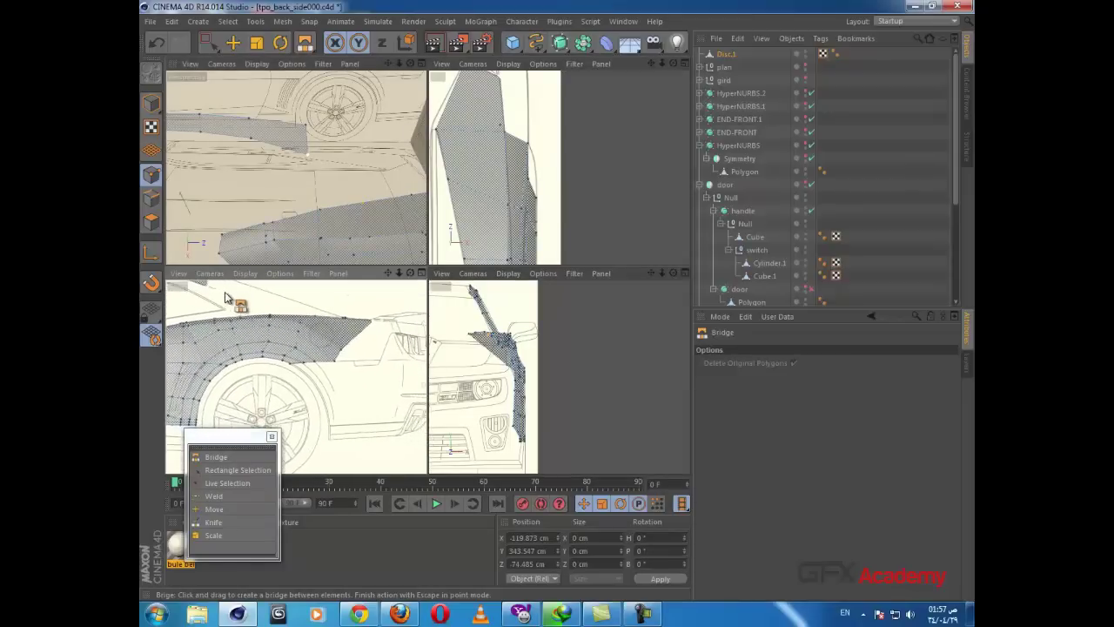
{"action": "middle_click_drag", "start_coordinate": [387, 308], "coordinate": [291, 321], "text": "alt"}
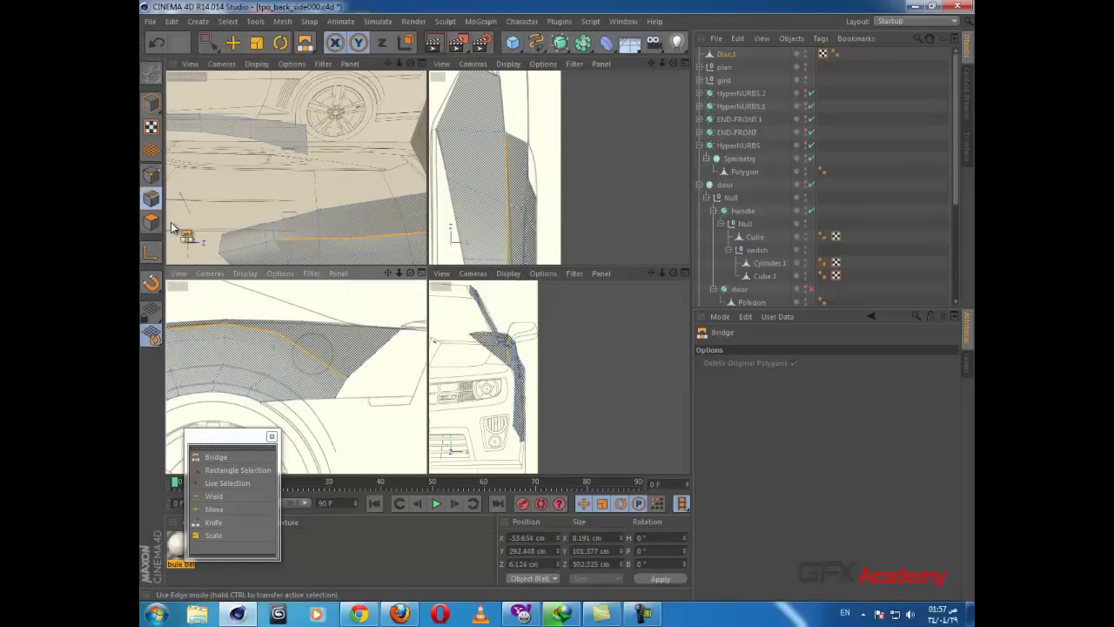
Step: Select all points of the side panel mesh and optimize them
{"action": "left_click", "coordinate": [151, 198]}
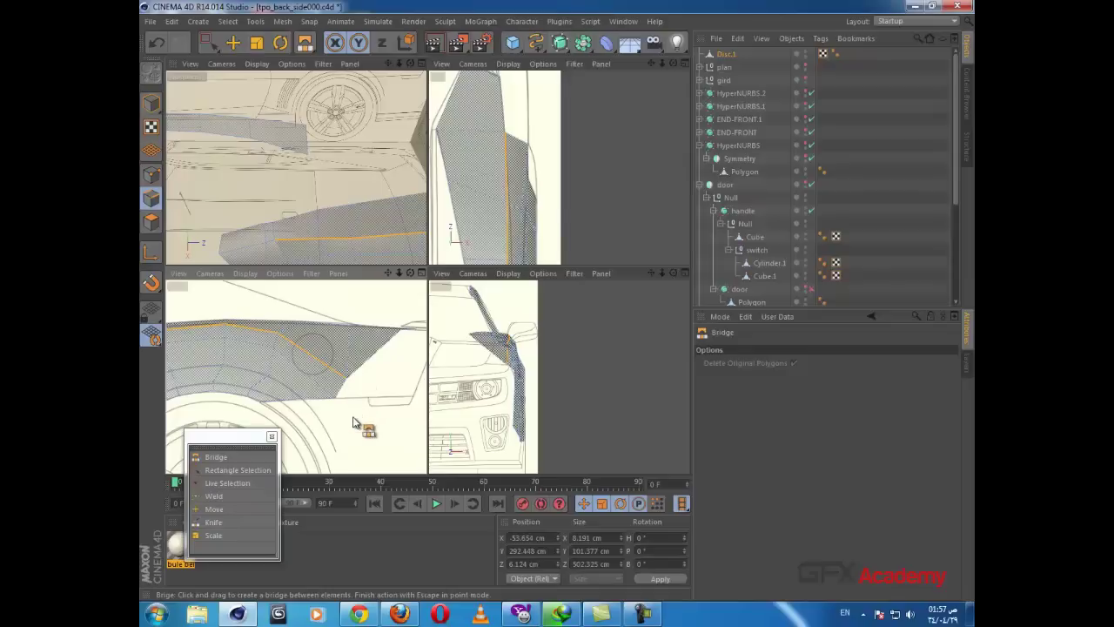
{"action": "left_click", "coordinate": [151, 175]}
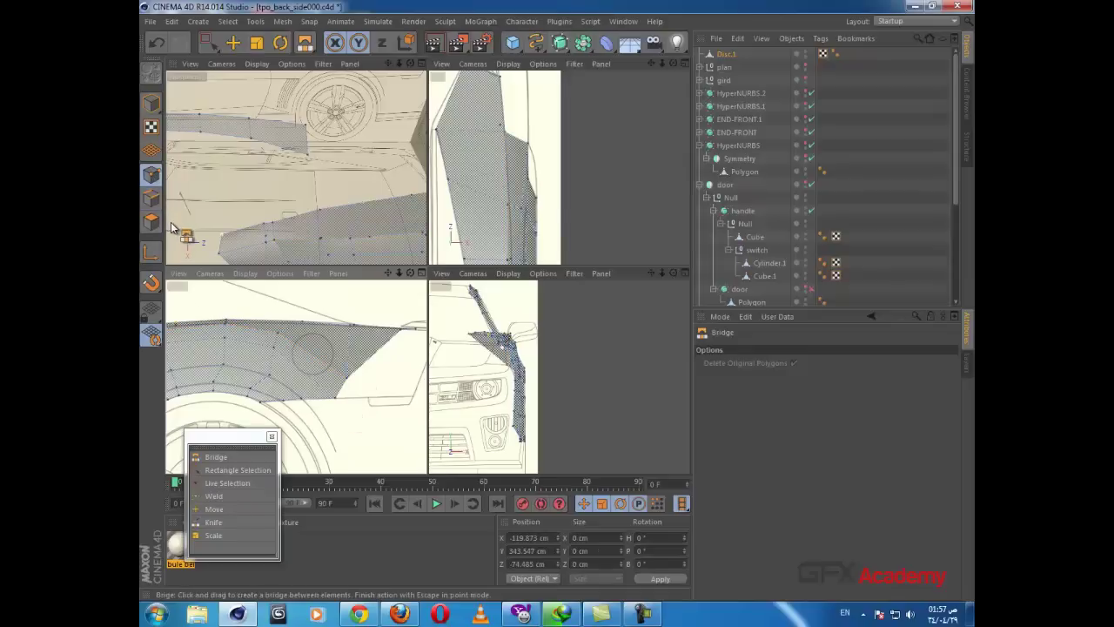
{"action": "key", "text": "ctrl+a"}
{"action": "right_click", "coordinate": [357, 347]}
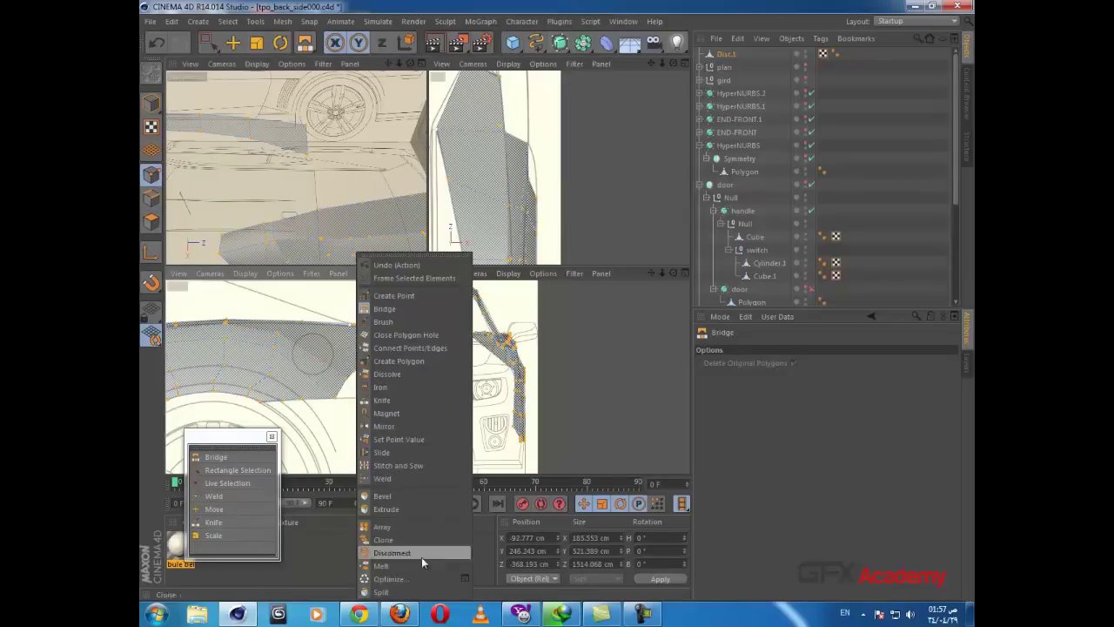
{"action": "left_click", "coordinate": [466, 581]}
{"action": "left_click", "coordinate": [451, 590]}
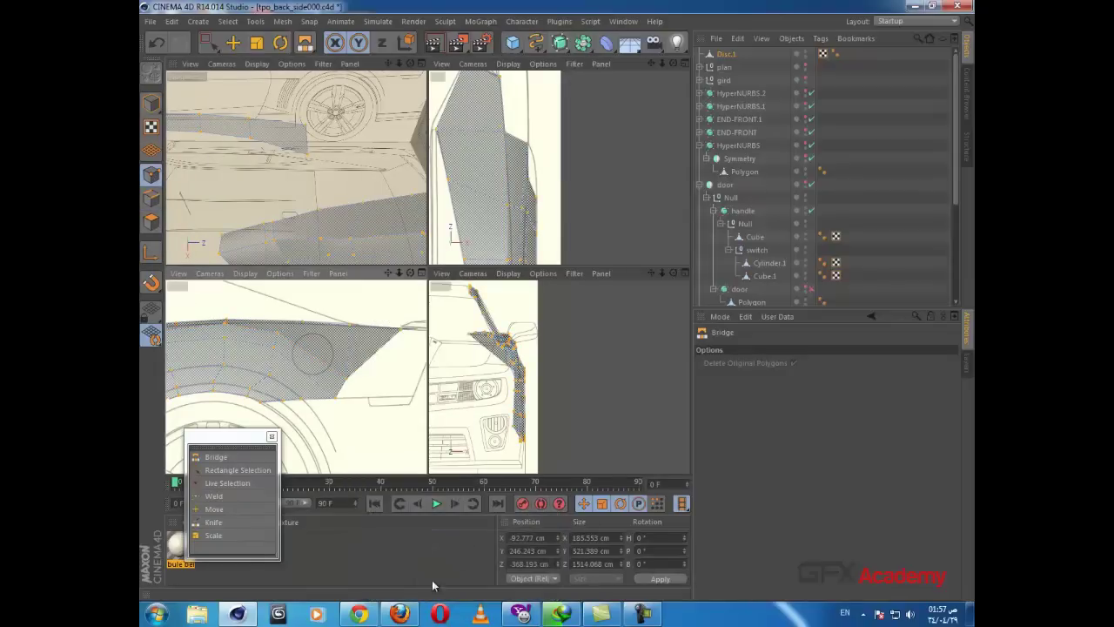
Step: Switch to edge mode and detach the selection commands as a floating palette
{"action": "middle_click_drag", "start_coordinate": [348, 358], "coordinate": [269, 365], "text": "alt"}
{"action": "scroll", "coordinate": [318, 360], "scroll_direction": "up", "scroll_amount": 4}
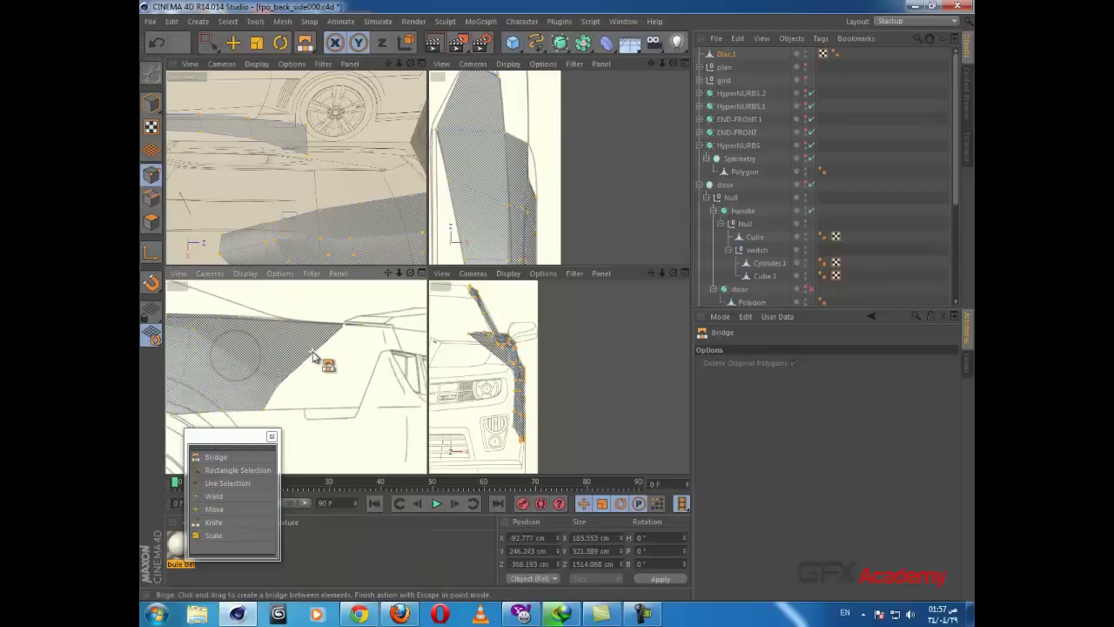
{"action": "left_click", "coordinate": [151, 199]}
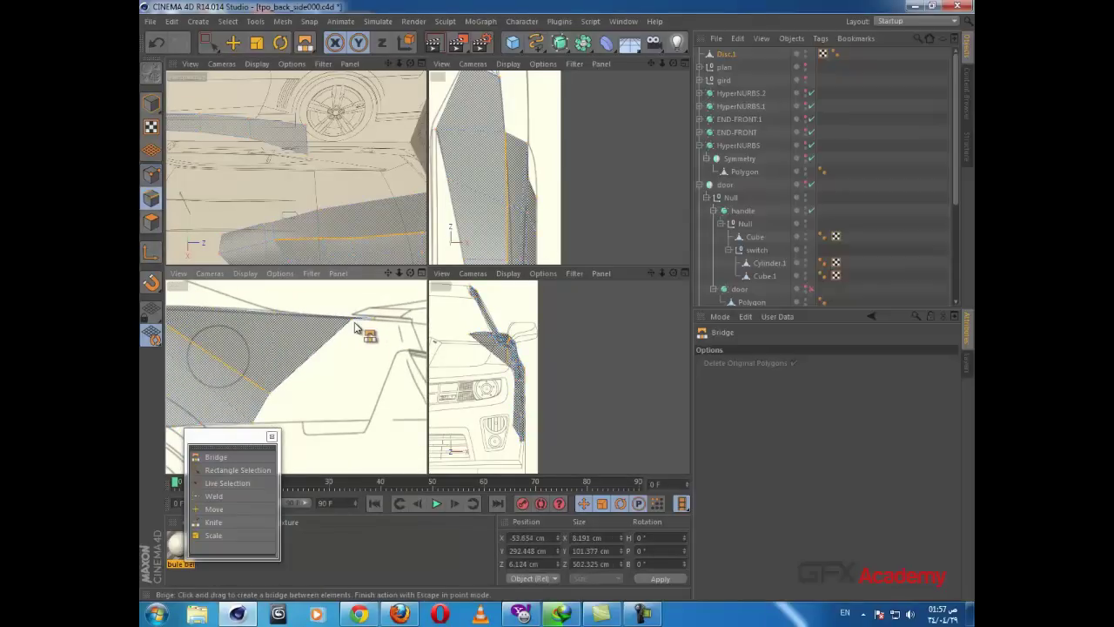
{"action": "scroll", "coordinate": [366, 323], "scroll_direction": "up", "scroll_amount": 5}
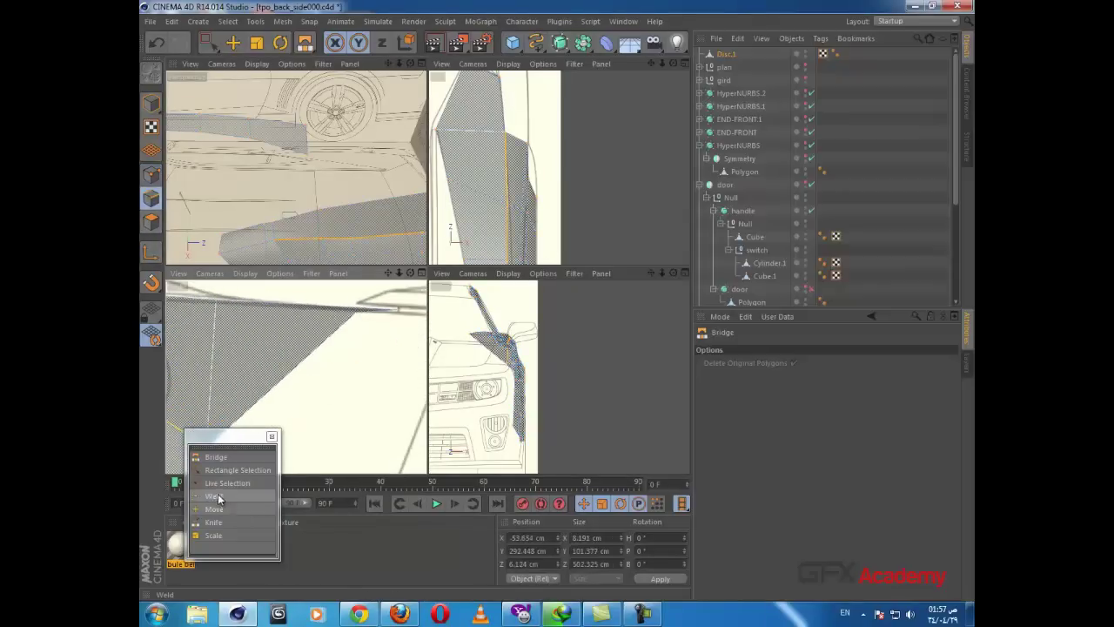
{"action": "right_click", "coordinate": [338, 384]}
{"action": "left_click", "coordinate": [317, 354]}
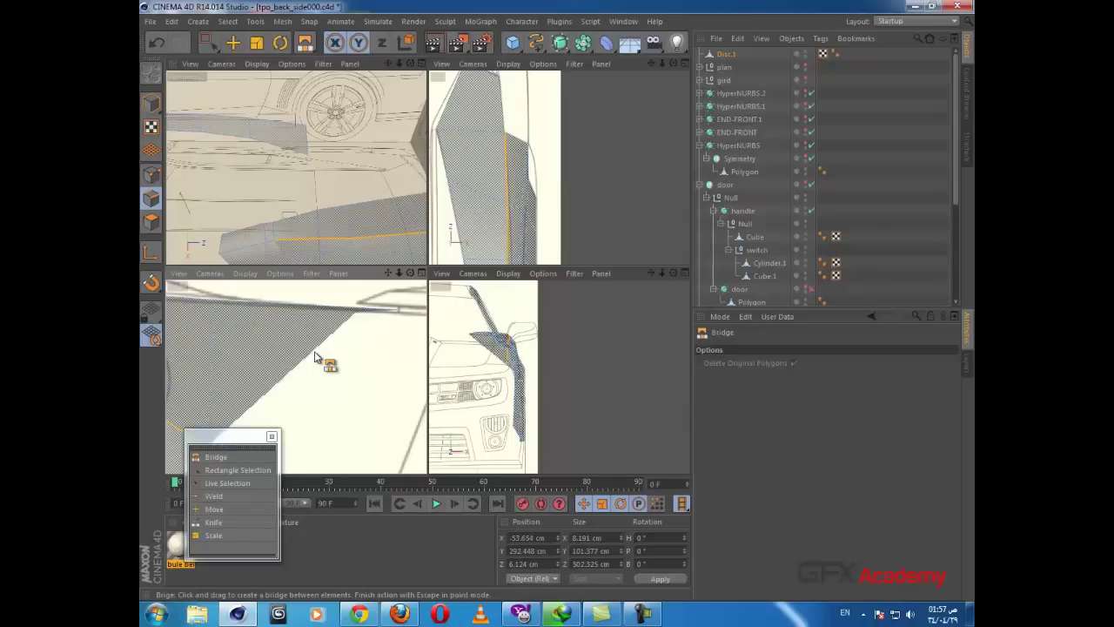
{"action": "key", "text": "v"}
{"action": "mouse_move", "coordinate": [344, 342]}
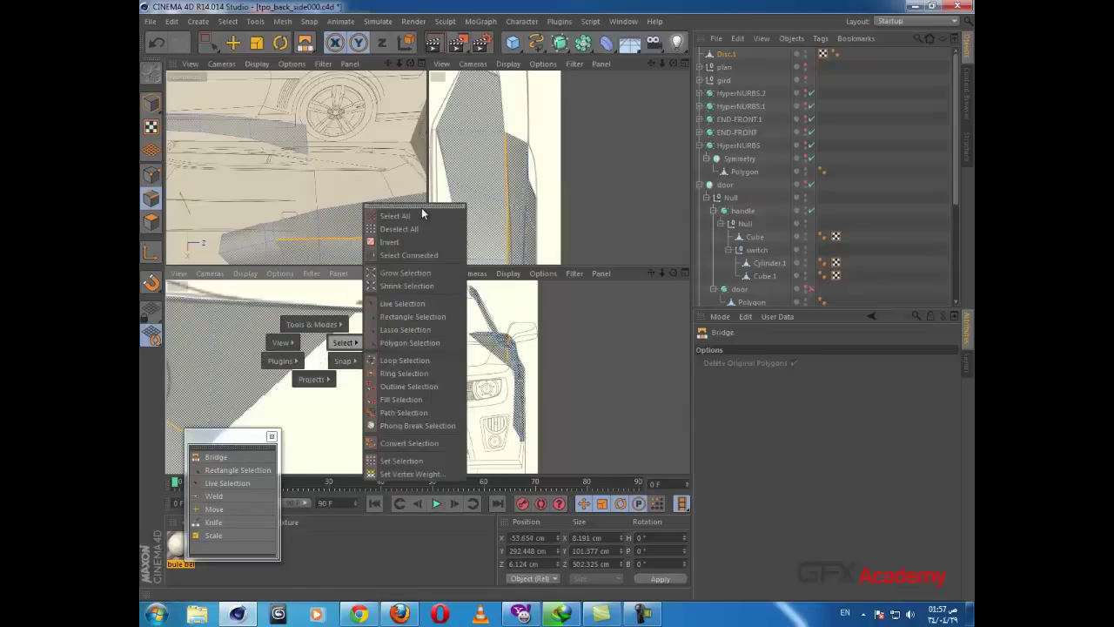
{"action": "left_click", "coordinate": [423, 208]}
{"action": "left_click_drag", "start_coordinate": [424, 200], "coordinate": [370, 378]}
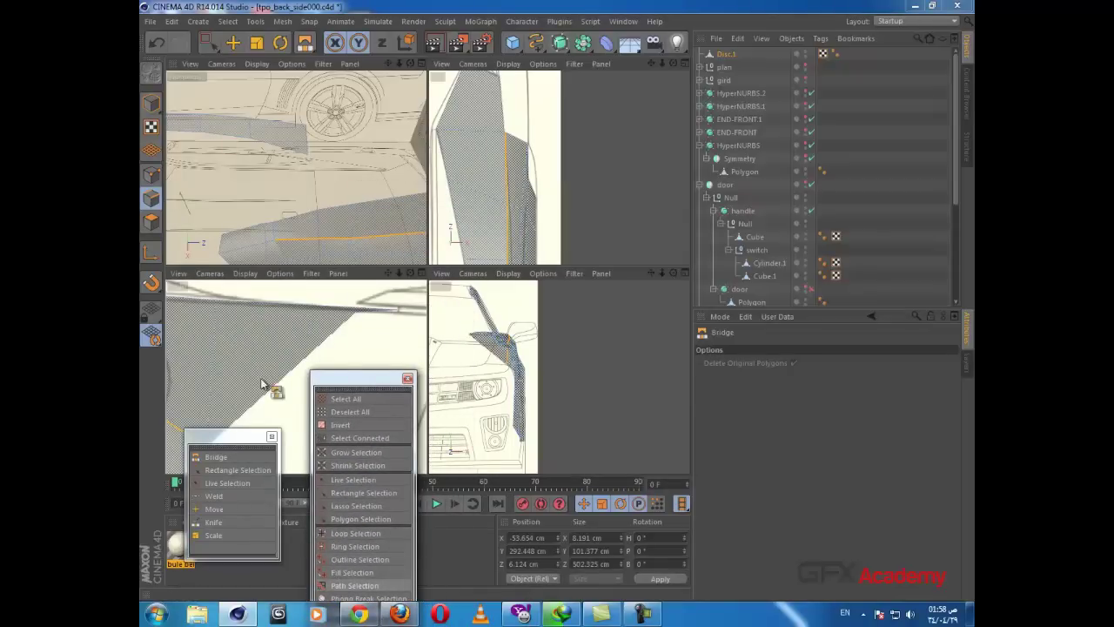
Step: Select the slanted open edge at the rear of the side panel with Live Selection
{"action": "left_click", "coordinate": [353, 479]}
{"action": "left_click_drag", "start_coordinate": [366, 379], "coordinate": [355, 478]}
{"action": "mouse_move", "coordinate": [298, 401]}
{"action": "left_mouse_down"}
{"action": "mouse_move", "coordinate": [304, 373]}
{"action": "mouse_move", "coordinate": [366, 302]}
{"action": "left_mouse_up"}
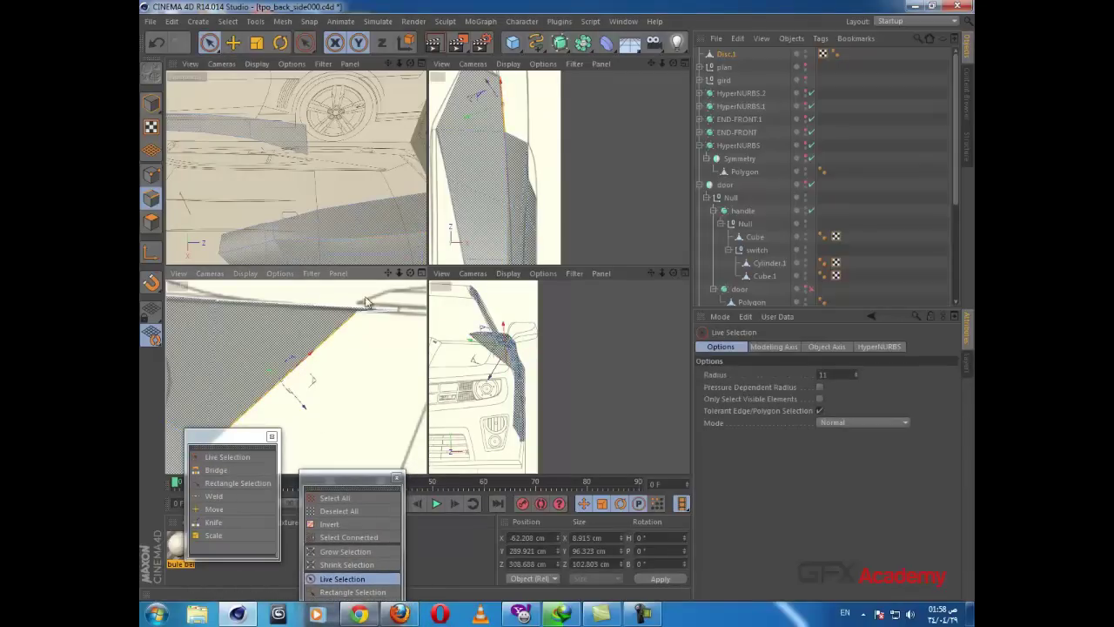
Step: Select the short open edge at the lower rear corner of the side panel, below the slanted edge
{"action": "middle_click_drag", "start_coordinate": [546, 117], "coordinate": [558, 202], "text": "alt"}
{"action": "scroll", "coordinate": [525, 209], "scroll_direction": "up", "scroll_amount": 4}
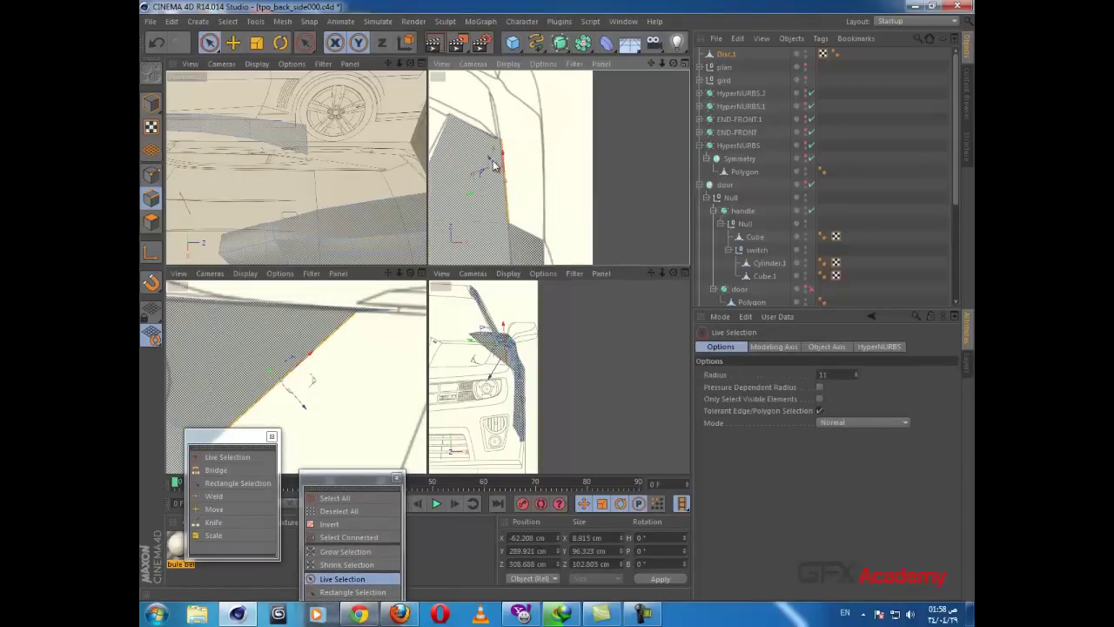
{"action": "left_click", "coordinate": [471, 130]}
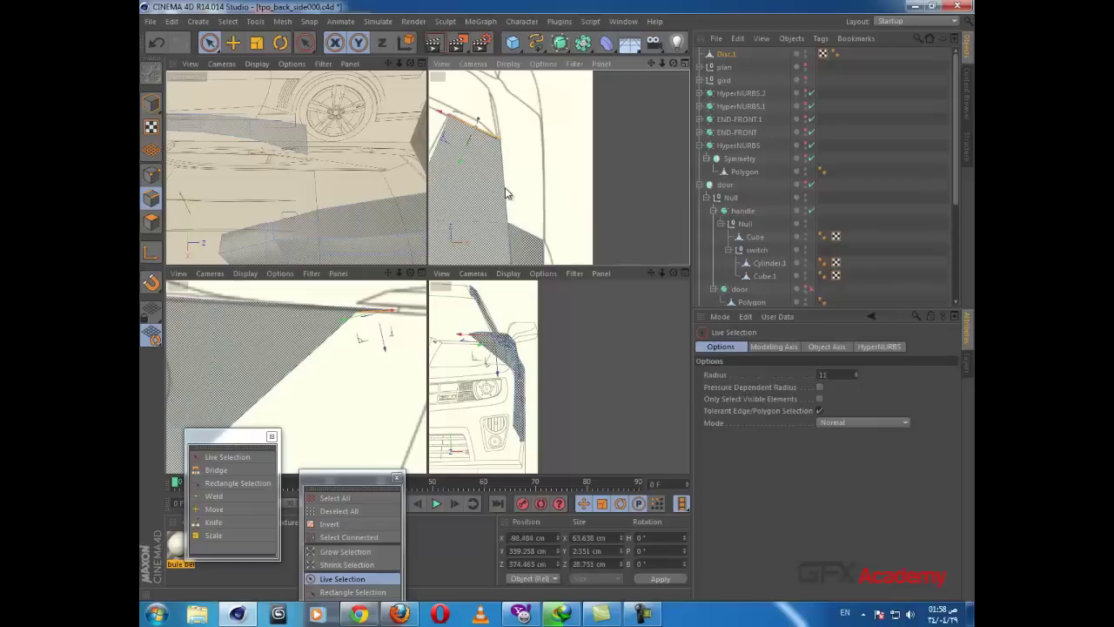
{"action": "left_click", "coordinate": [533, 245]}
{"action": "scroll", "coordinate": [340, 351], "scroll_direction": "down", "scroll_amount": 5}
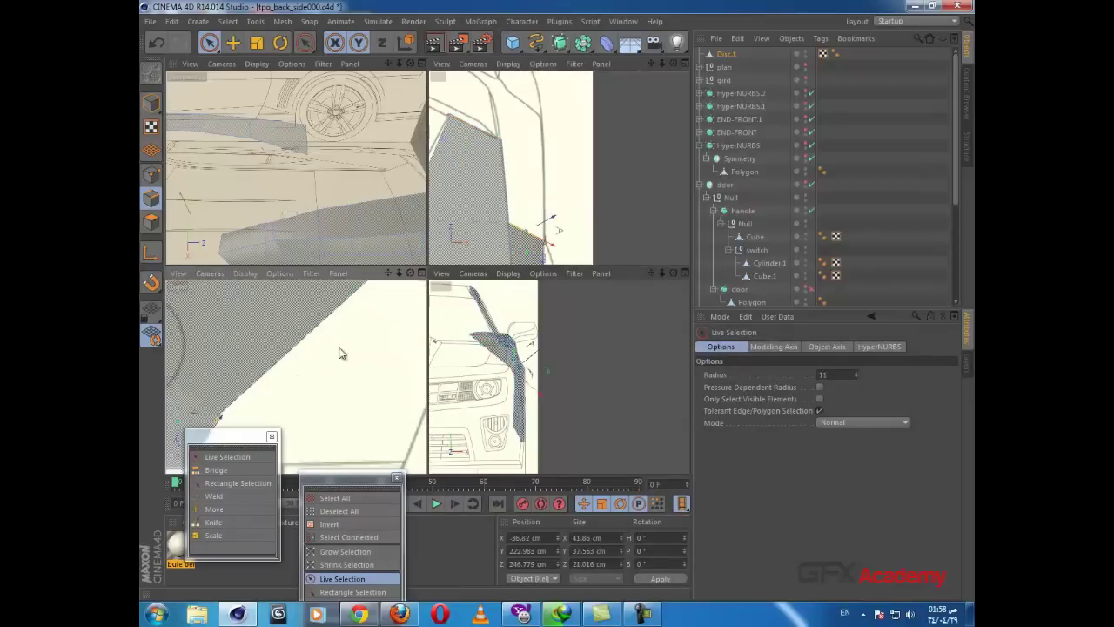
{"action": "middle_click_drag", "start_coordinate": [339, 367], "coordinate": [366, 328], "text": "alt"}
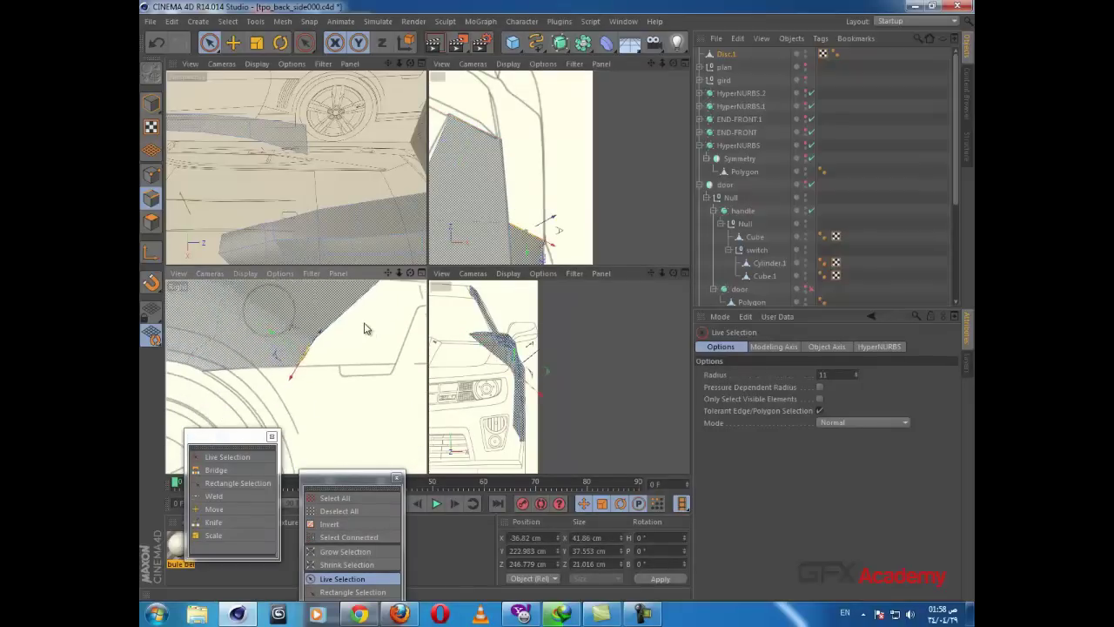
{"action": "scroll", "coordinate": [346, 352], "scroll_direction": "up", "scroll_amount": 3}
{"action": "scroll", "coordinate": [348, 348], "scroll_direction": "up", "scroll_amount": 2}
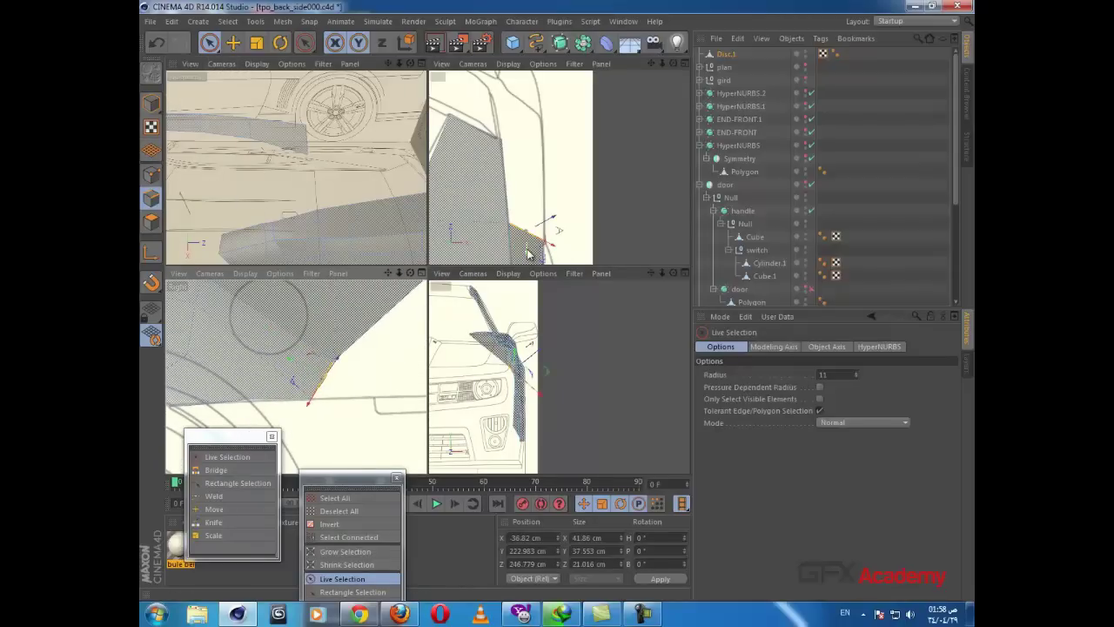
Step: Try to extrude the short lower rear edge toward the tail light, and undo the extrusion
{"action": "left_click_drag", "start_coordinate": [526, 253], "coordinate": [535, 175]}
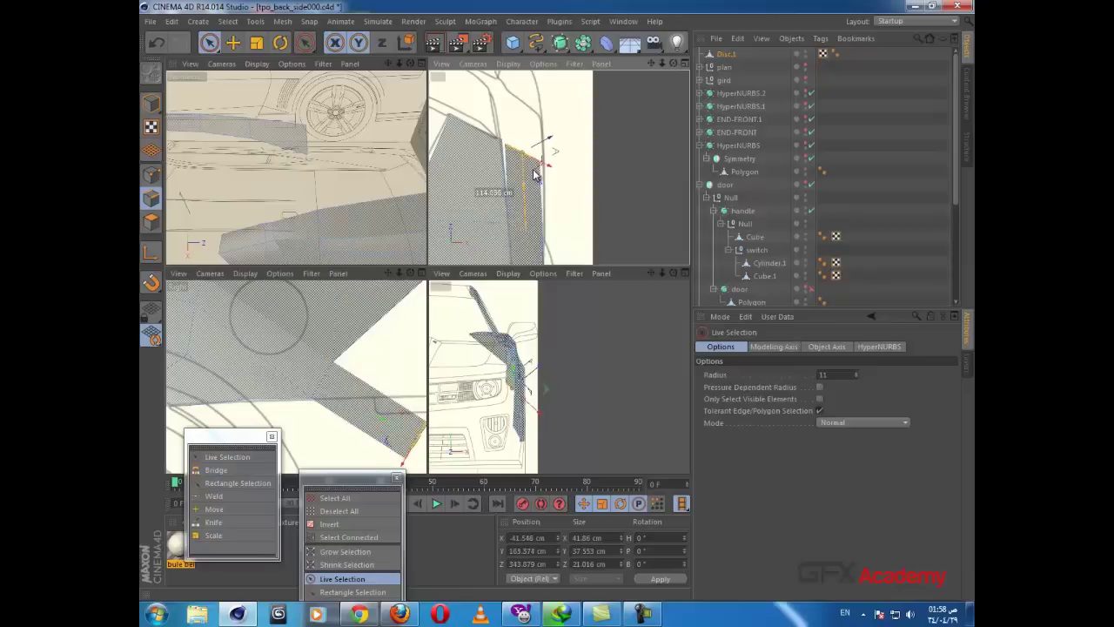
{"action": "scroll", "coordinate": [375, 374], "scroll_direction": "down", "scroll_amount": 4}
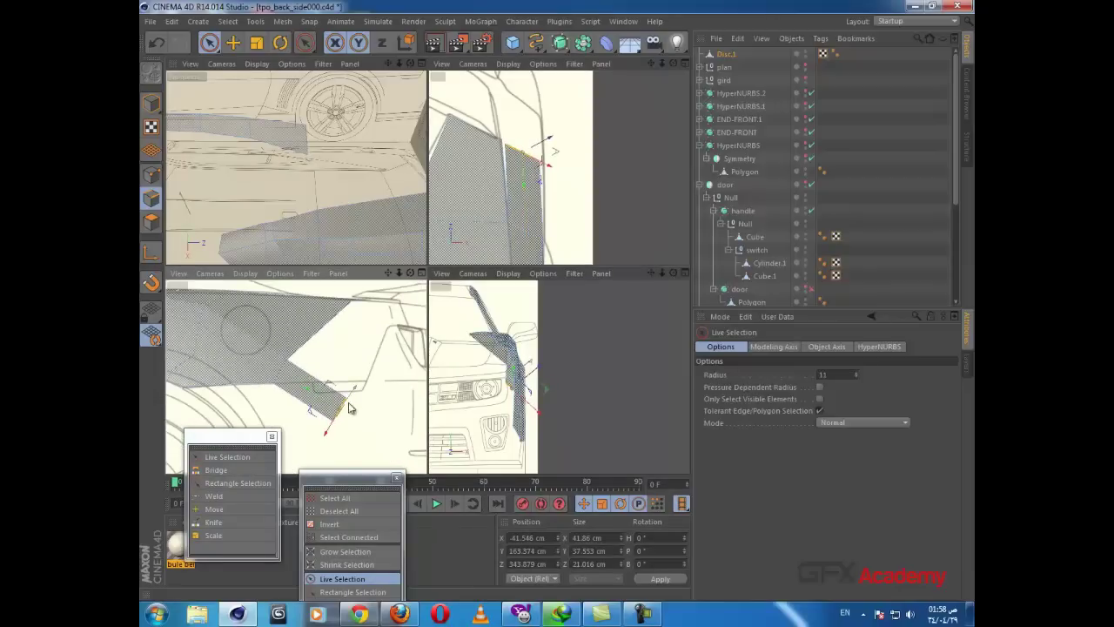
{"action": "left_click_drag", "start_coordinate": [337, 433], "coordinate": [364, 395]}
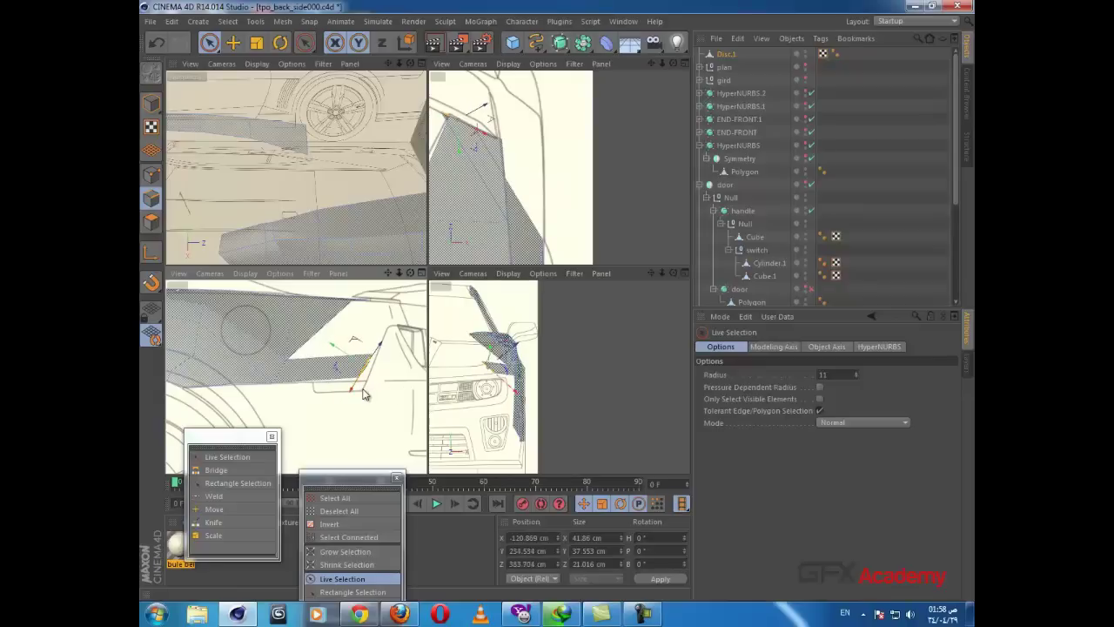
{"action": "key", "text": "ctrl+z"}
{"action": "key", "text": "ctrl+z"}
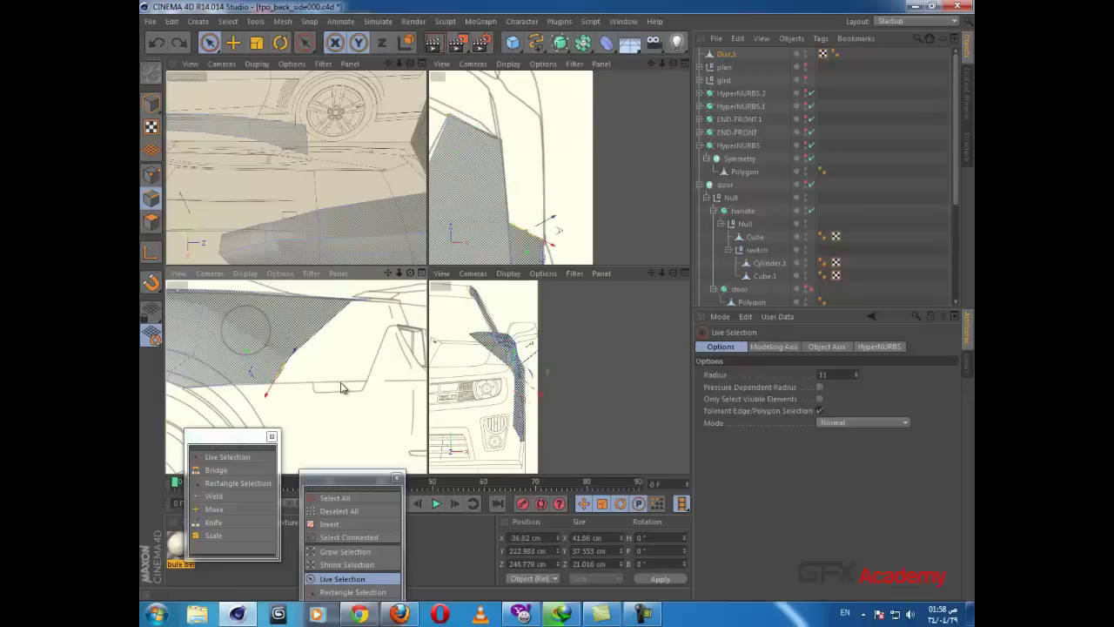
Step: Switch to point mode and raise the side panel's upper rear point to just below the top strip
{"action": "middle_click_drag", "start_coordinate": [556, 255], "coordinate": [564, 213], "text": "alt"}
{"action": "scroll", "coordinate": [354, 349], "scroll_direction": "down", "scroll_amount": 2}
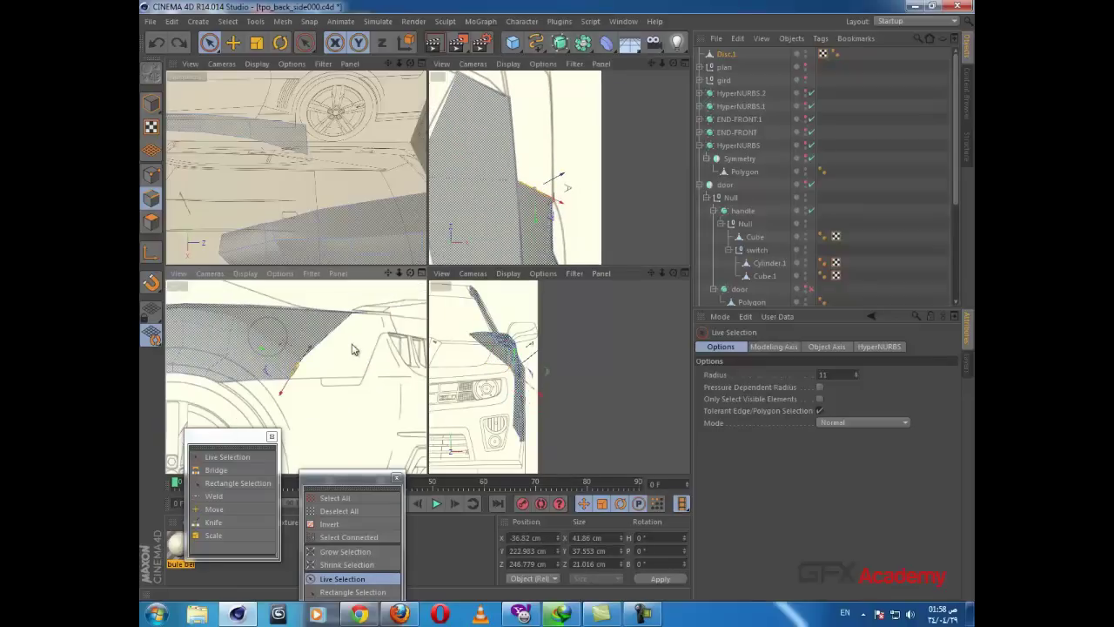
{"action": "middle_click_drag", "start_coordinate": [337, 364], "coordinate": [374, 378], "text": "alt"}
{"action": "scroll", "coordinate": [373, 378], "scroll_direction": "up", "scroll_amount": 2}
{"action": "left_click", "coordinate": [153, 175]}
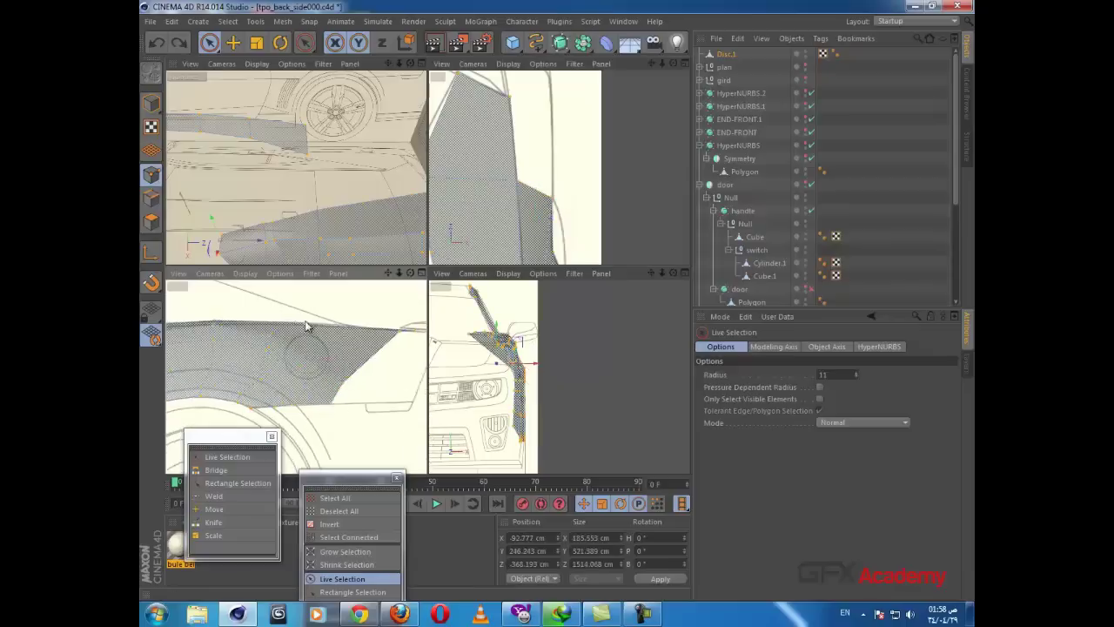
{"action": "middle_click_drag", "start_coordinate": [311, 325], "coordinate": [370, 349], "text": "alt"}
{"action": "left_click", "coordinate": [376, 426]}
{"action": "left_click_drag", "start_coordinate": [359, 349], "coordinate": [359, 284]}
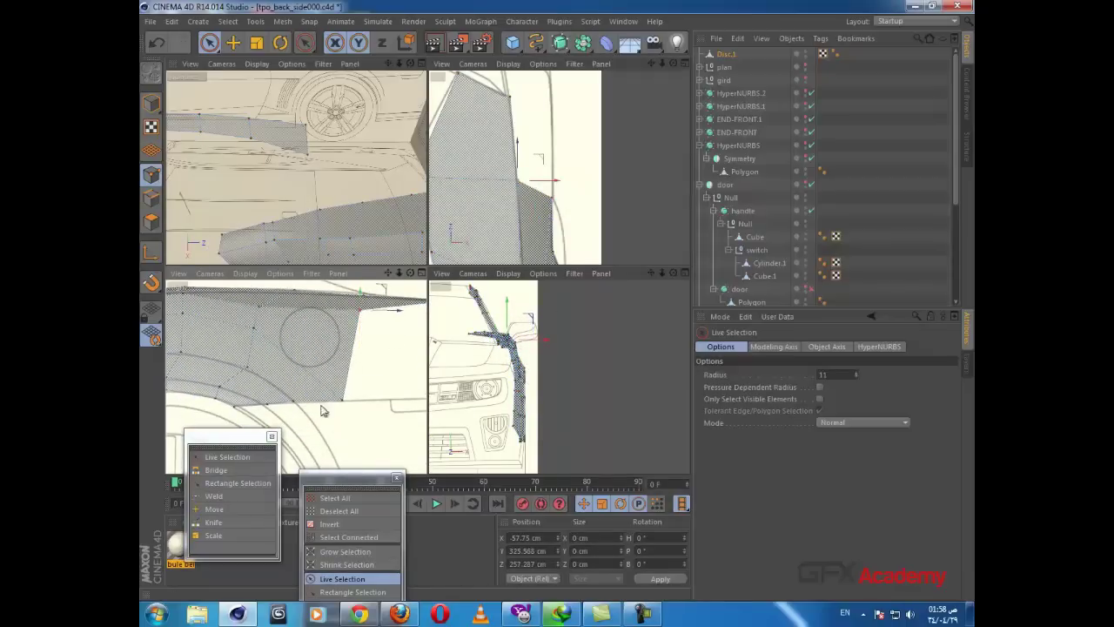
{"action": "middle_click_drag", "start_coordinate": [364, 432], "coordinate": [316, 365], "text": "alt"}
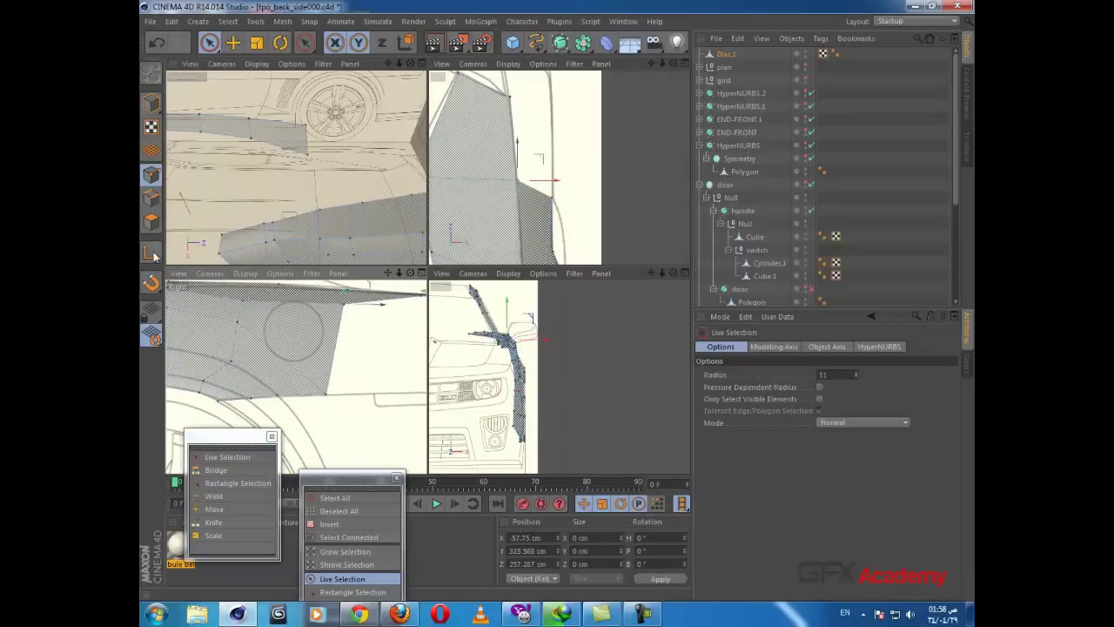
Step: Extrude the side panel's rear edge in edge mode and position it against the tail light outline in the side view
{"action": "left_click", "coordinate": [152, 199]}
{"action": "left_click_drag", "start_coordinate": [309, 358], "coordinate": [389, 352]}
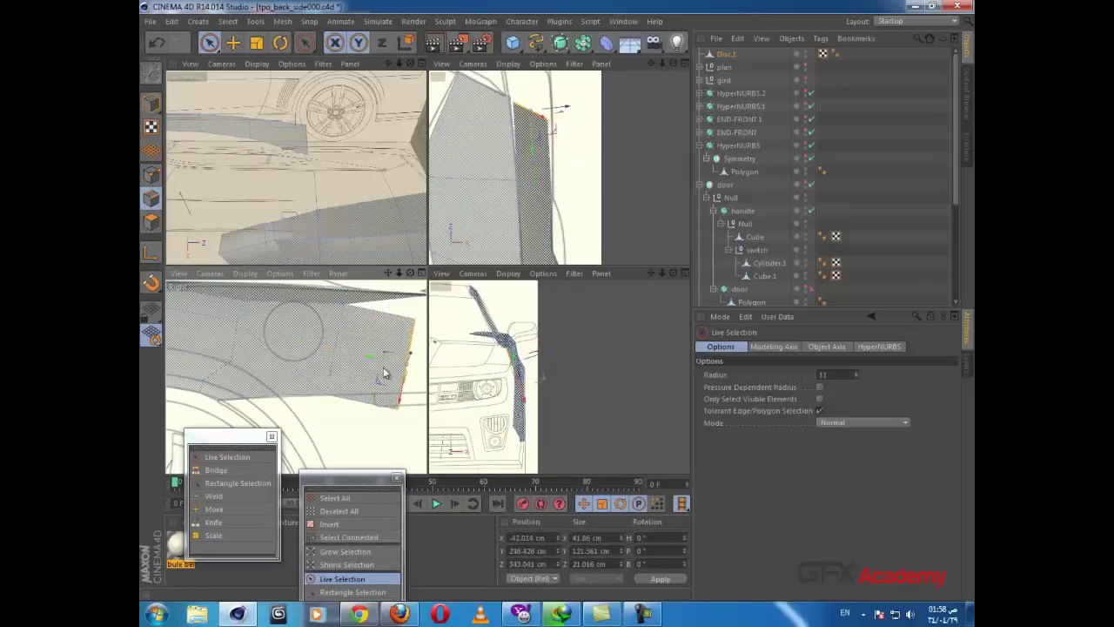
{"action": "middle_click_drag", "start_coordinate": [364, 376], "coordinate": [312, 373], "text": "alt"}
{"action": "mouse_move", "coordinate": [357, 382]}
{"action": "left_mouse_down"}
{"action": "mouse_move", "coordinate": [361, 360]}
{"action": "mouse_move", "coordinate": [363, 373]}
{"action": "left_mouse_up"}
{"action": "middle_click_drag", "start_coordinate": [375, 389], "coordinate": [349, 397], "text": "alt"}
{"action": "left_click_drag", "start_coordinate": [303, 346], "coordinate": [362, 390]}
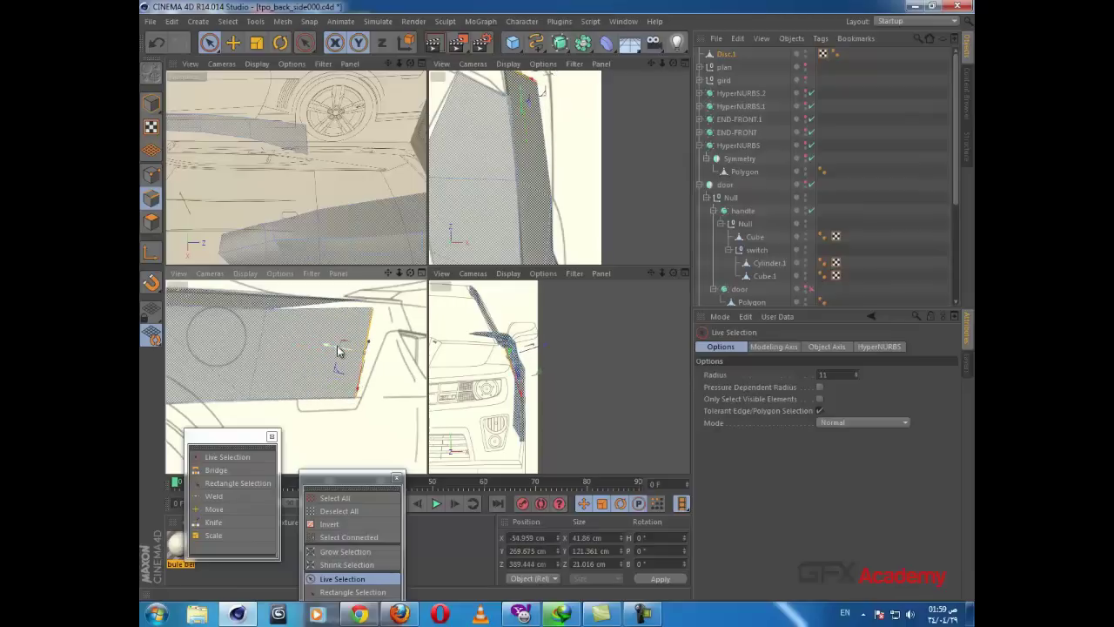
{"action": "left_click_drag", "start_coordinate": [339, 351], "coordinate": [352, 349]}
{"action": "middle_click_drag", "start_coordinate": [357, 370], "coordinate": [345, 374], "text": "alt"}
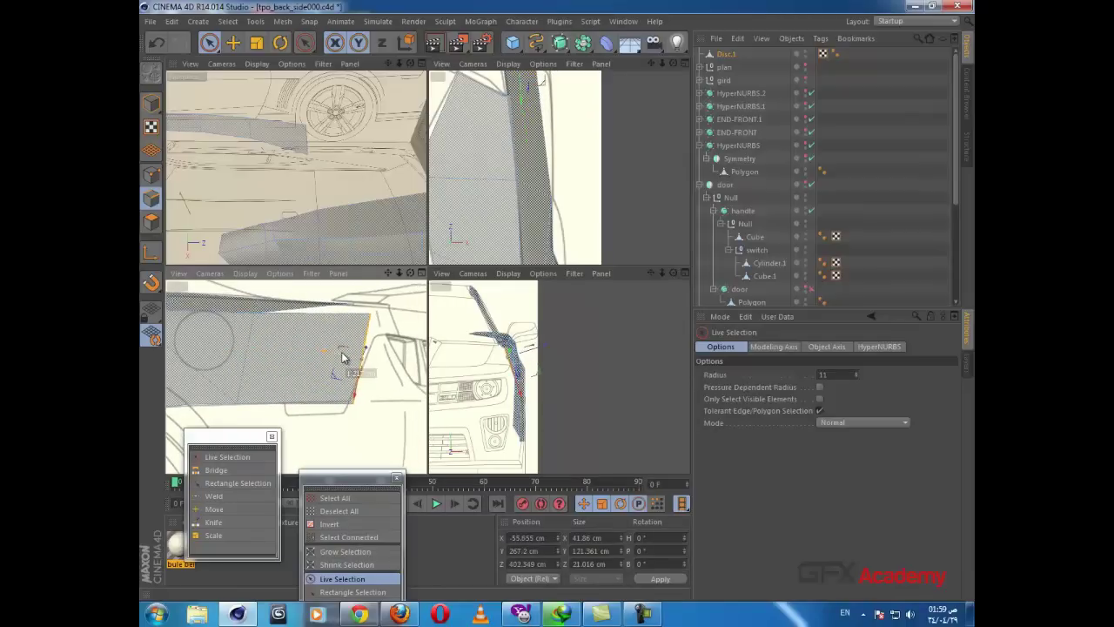
Step: Move the upper corner point of the extruded rear edge inward in the top view to follow the body line
{"action": "middle_click_drag", "start_coordinate": [518, 168], "coordinate": [528, 210], "text": "alt"}
{"action": "scroll", "coordinate": [562, 180], "scroll_direction": "up", "scroll_amount": 2}
{"action": "scroll", "coordinate": [560, 181], "scroll_direction": "up", "scroll_amount": 1}
{"action": "scroll", "coordinate": [528, 87], "scroll_direction": "down", "scroll_amount": 2}
{"action": "left_click", "coordinate": [158, 176]}
{"action": "left_click", "coordinate": [541, 143]}
{"action": "left_click_drag", "start_coordinate": [572, 146], "coordinate": [533, 127]}
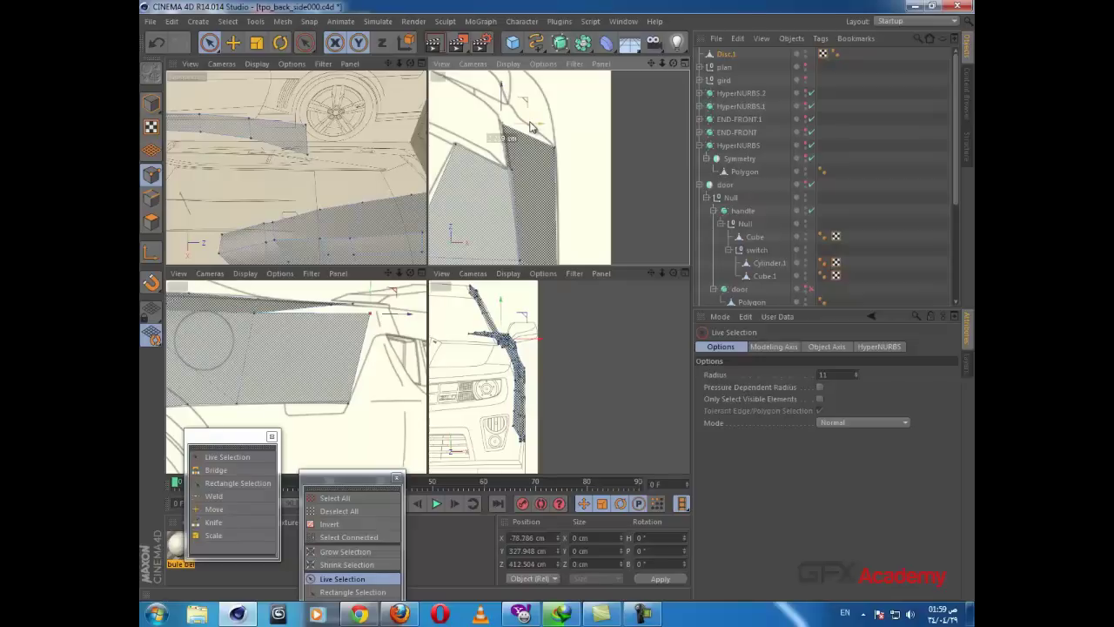
Step: Pull the two rear points of the top strip backward in the perspective view toward the side panel's new rear corner
{"action": "middle_click", "coordinate": [336, 229]}
{"action": "middle_click_drag", "start_coordinate": [389, 249], "coordinate": [300, 243], "text": "alt"}
{"action": "left_click_drag", "start_coordinate": [300, 242], "coordinate": [371, 320], "text": "alt"}
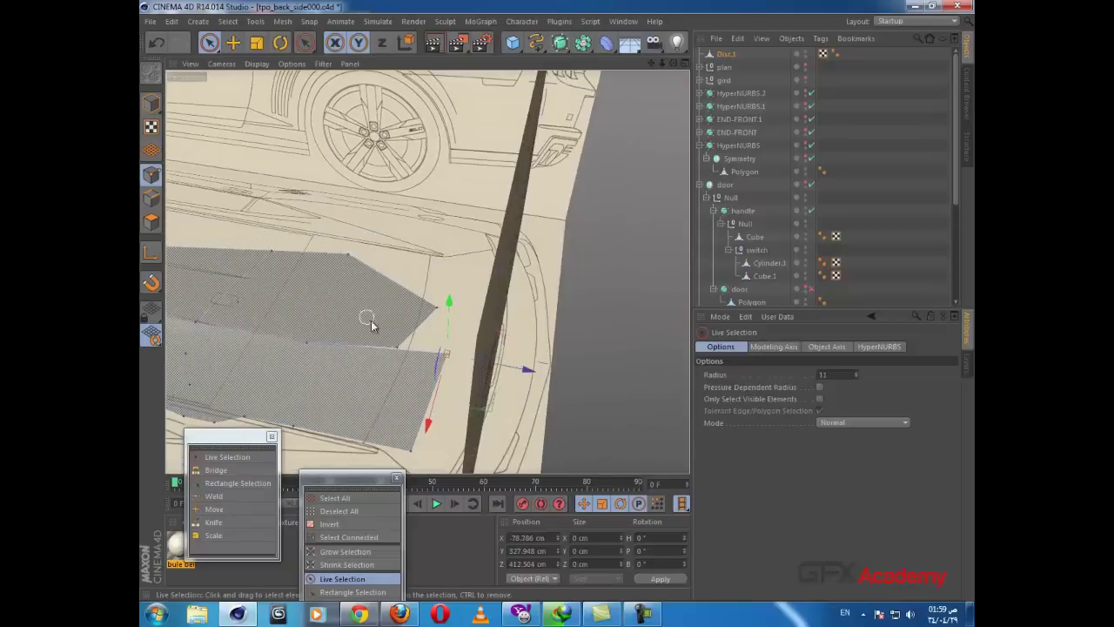
{"action": "left_click_drag", "start_coordinate": [462, 370], "coordinate": [509, 364]}
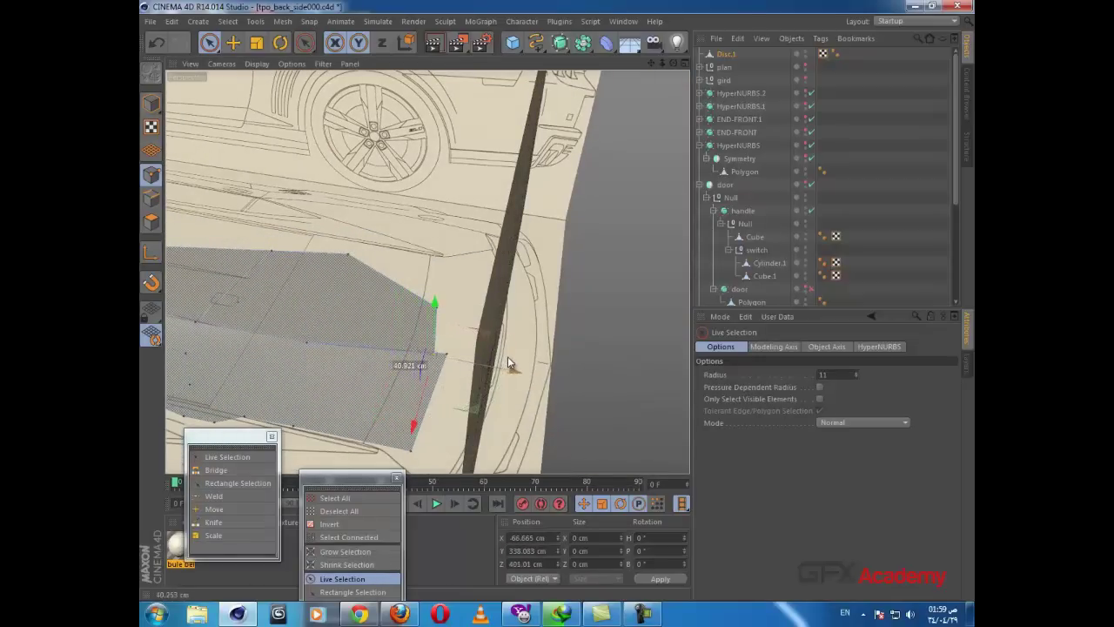
{"action": "scroll", "coordinate": [456, 313], "scroll_direction": "up", "scroll_amount": 3}
{"action": "left_click", "coordinate": [418, 299]}
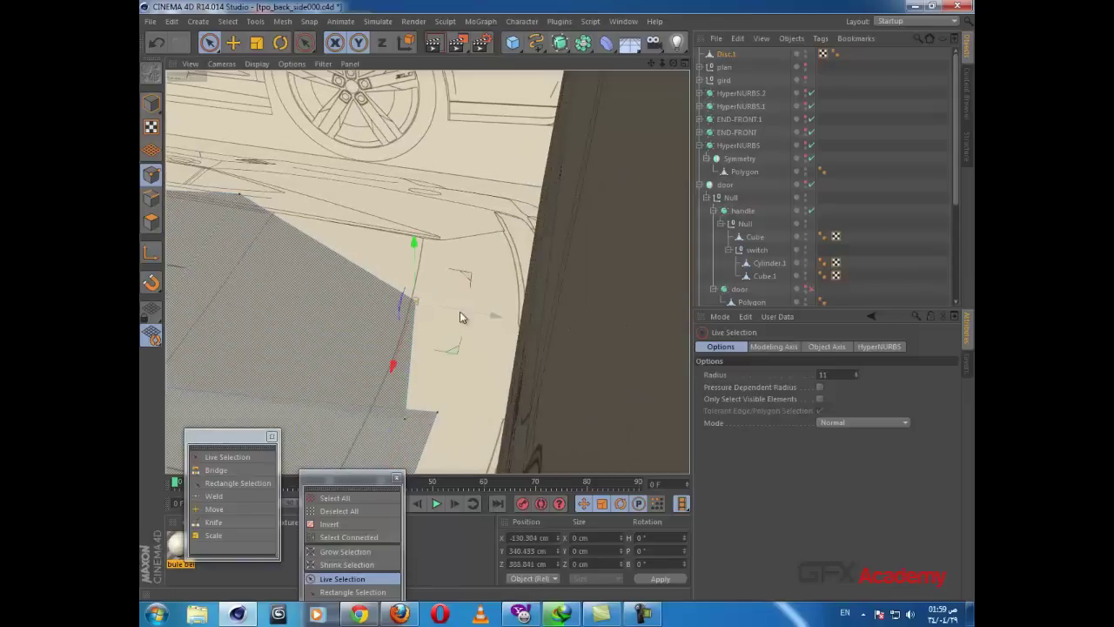
{"action": "left_click_drag", "start_coordinate": [463, 314], "coordinate": [483, 312]}
Step: Nudge the top strip's outer rear point backward and weld it to the side panel's upper rear corner point
{"action": "left_click_drag", "start_coordinate": [456, 360], "coordinate": [462, 290], "text": "alt"}
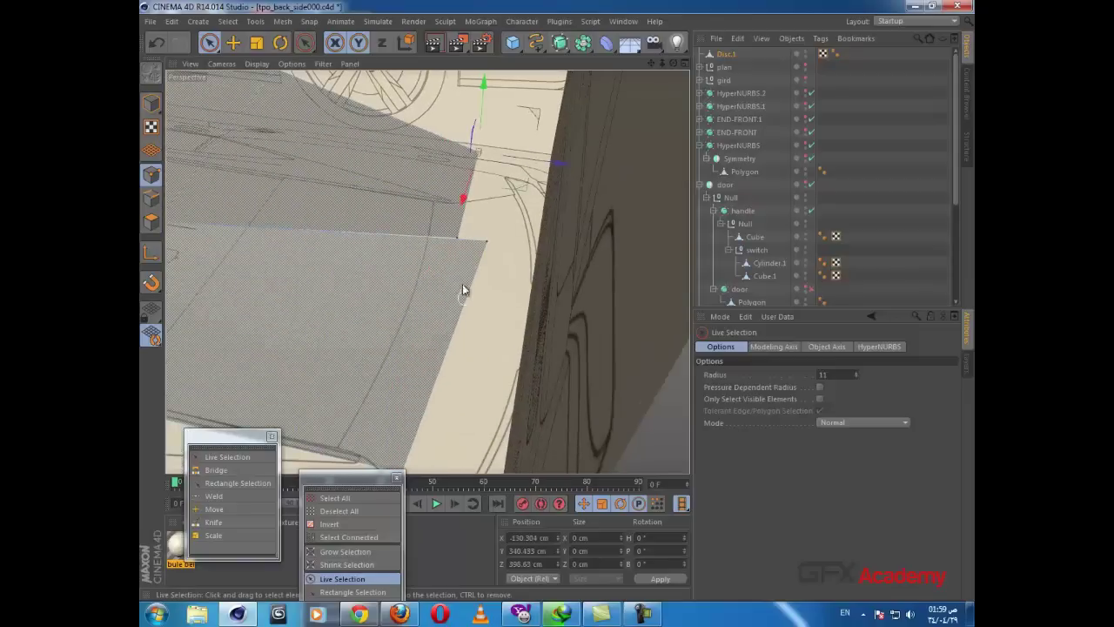
{"action": "left_click", "coordinate": [464, 240]}
{"action": "left_click_drag", "start_coordinate": [517, 248], "coordinate": [525, 250]}
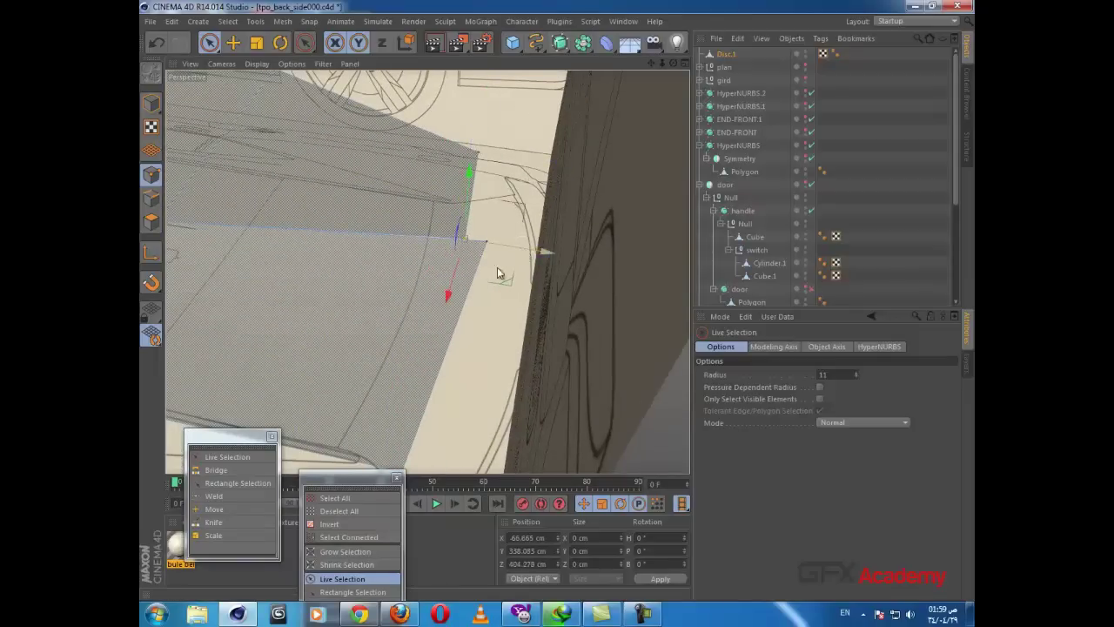
{"action": "left_click", "coordinate": [213, 495]}
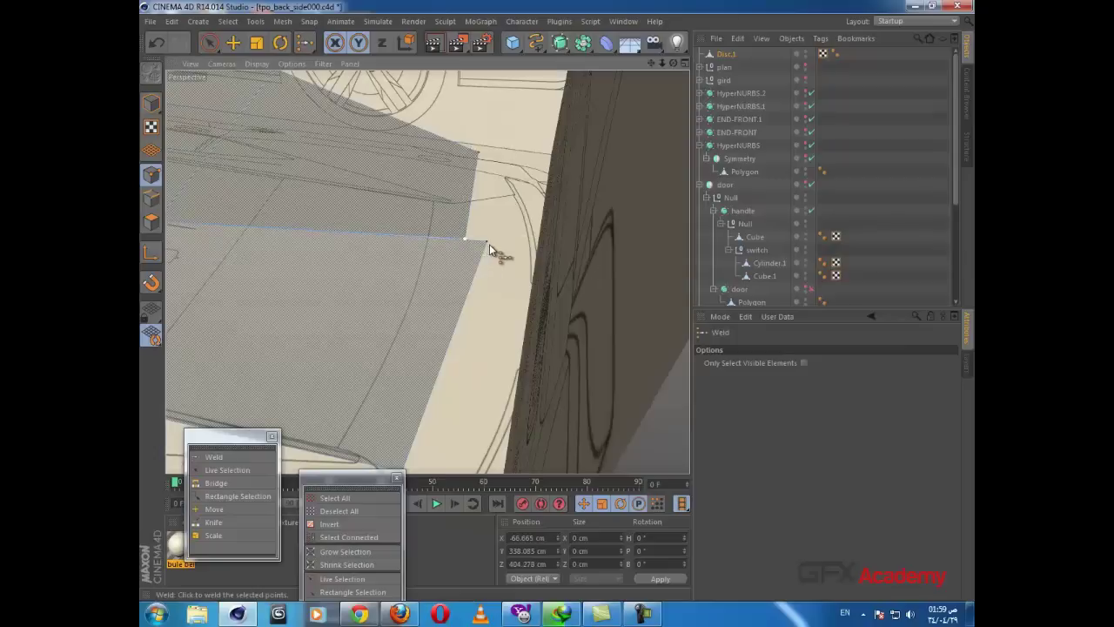
{"action": "middle_click", "coordinate": [464, 315]}
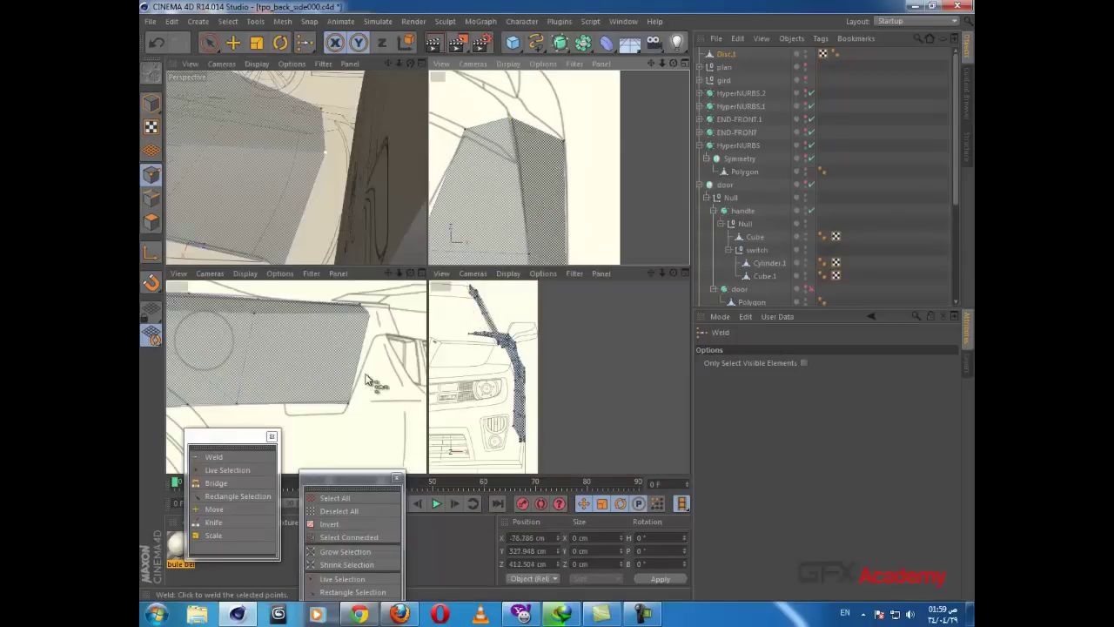
Step: Select the two rear points of the top strip with Rectangle Selection and move them backward to the blueprint line
{"action": "middle_click_drag", "start_coordinate": [366, 380], "coordinate": [359, 408], "text": "alt"}
{"action": "left_click", "coordinate": [211, 45]}
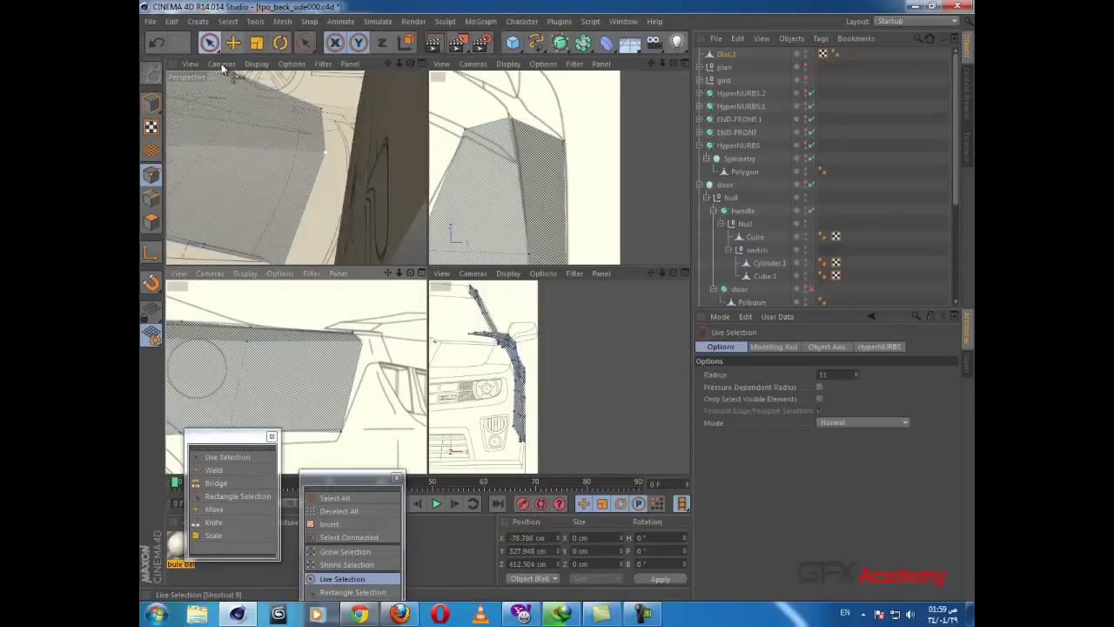
{"action": "left_click", "coordinate": [391, 345]}
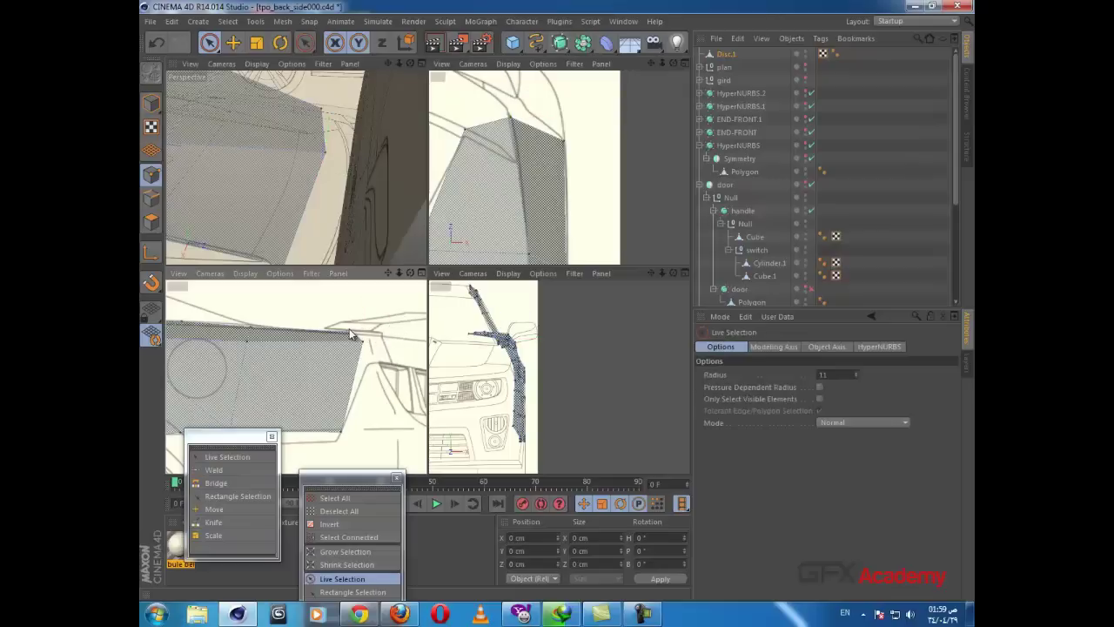
{"action": "left_click_drag", "start_coordinate": [215, 45], "coordinate": [254, 85]}
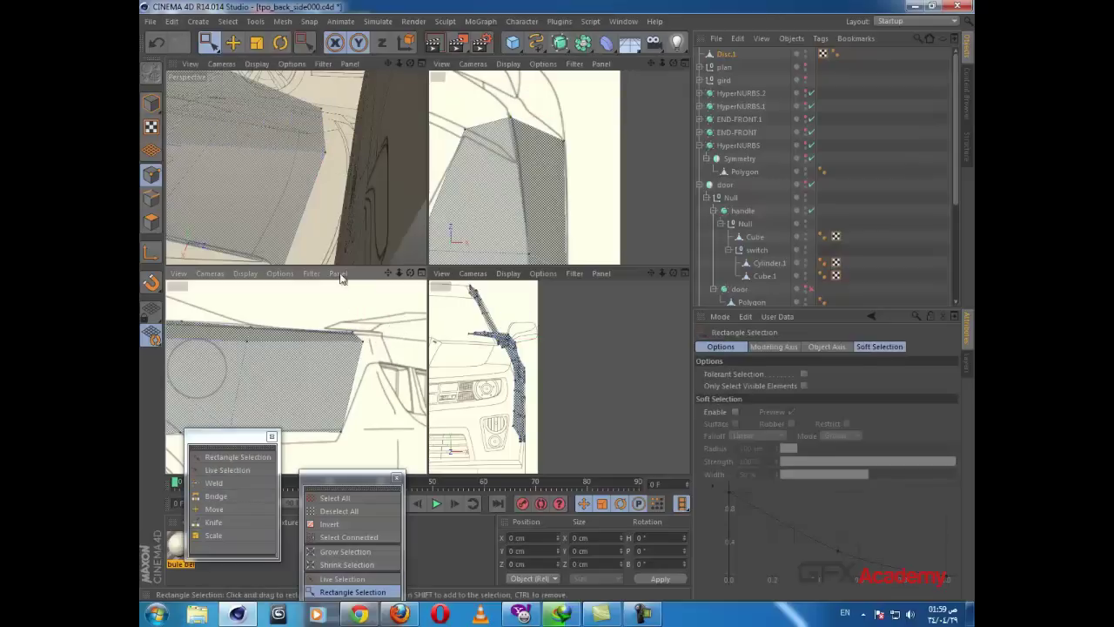
{"action": "left_click_drag", "start_coordinate": [364, 340], "coordinate": [373, 361]}
{"action": "left_click", "coordinate": [388, 336]}
{"action": "mouse_move", "coordinate": [385, 322]}
{"action": "left_mouse_down"}
{"action": "mouse_move", "coordinate": [340, 349]}
{"action": "mouse_move", "coordinate": [398, 343]}
{"action": "mouse_move", "coordinate": [390, 341]}
{"action": "left_mouse_up"}
{"action": "scroll", "coordinate": [367, 341], "scroll_direction": "up", "scroll_amount": 3}
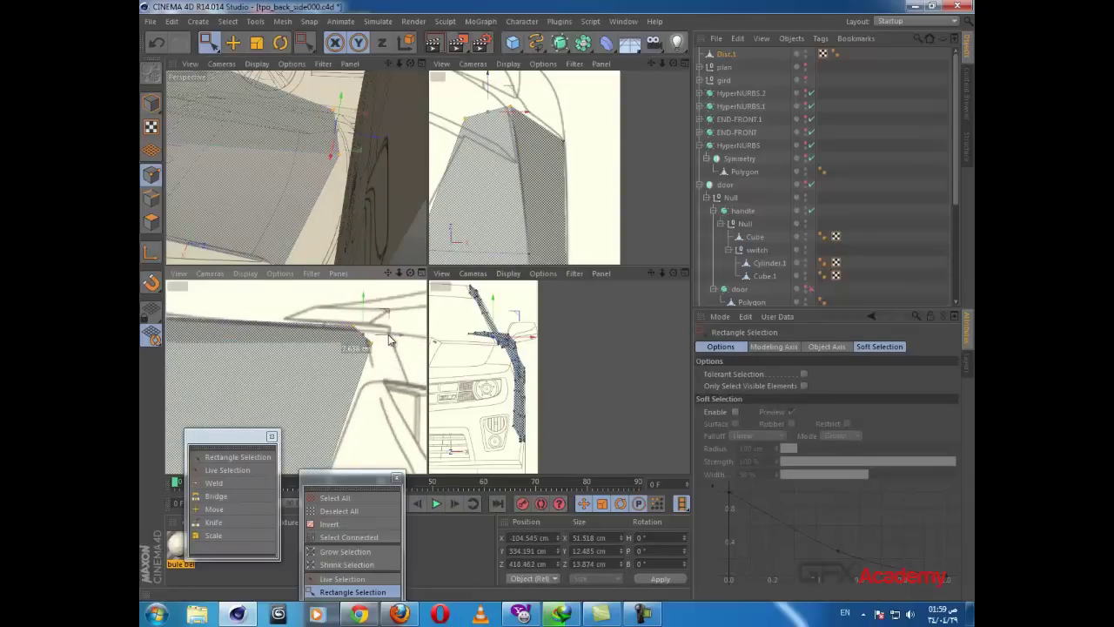
Step: Shift both rear points of the top strip inward by about 5.2 cm and move the inner one slightly forward
{"action": "middle_click_drag", "start_coordinate": [533, 142], "coordinate": [530, 182], "text": "alt"}
{"action": "left_click_drag", "start_coordinate": [523, 153], "coordinate": [520, 154]}
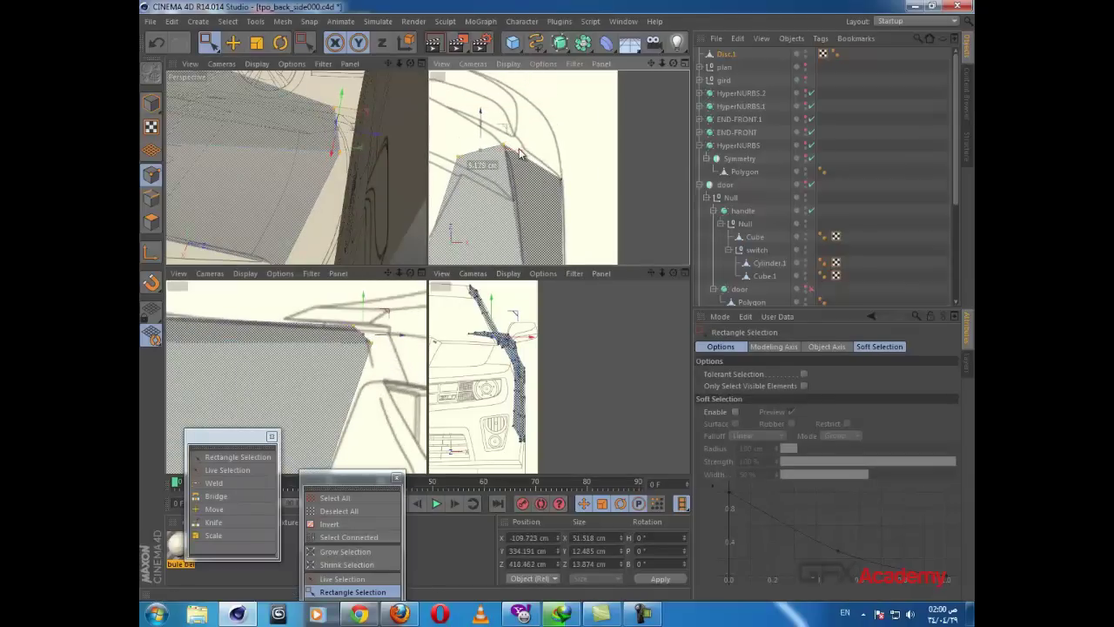
{"action": "left_click", "coordinate": [457, 157]}
{"action": "left_click_drag", "start_coordinate": [460, 134], "coordinate": [461, 142]}
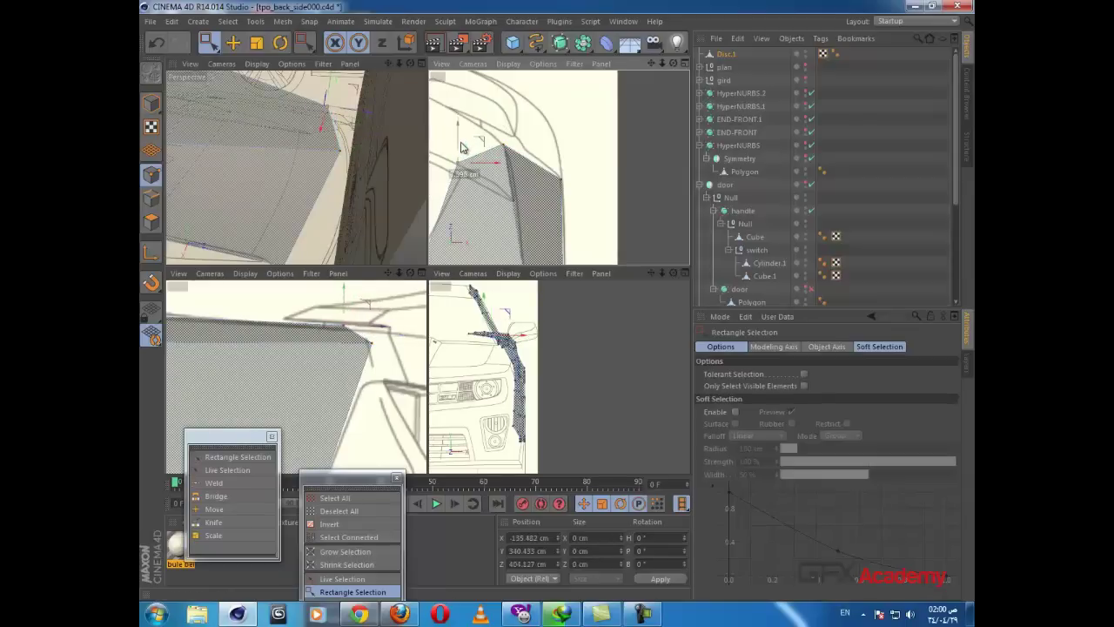
Step: Hide the front blueprint plane, show the back blueprint instead, and enlarge the front view on the tail light area
{"action": "middle_click", "coordinate": [343, 348]}
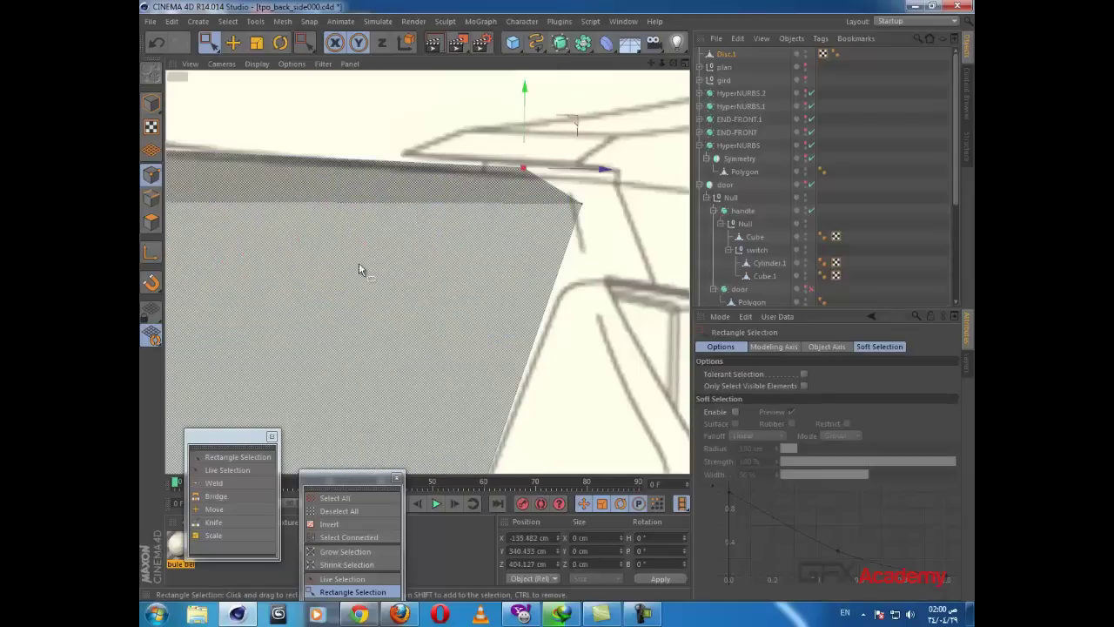
{"action": "middle_click", "coordinate": [359, 263]}
{"action": "left_click_drag", "start_coordinate": [286, 200], "coordinate": [225, 248], "text": "alt"}
{"action": "left_click_drag", "start_coordinate": [954, 197], "coordinate": [961, 288]}
{"action": "double_click", "coordinate": [805, 271]}
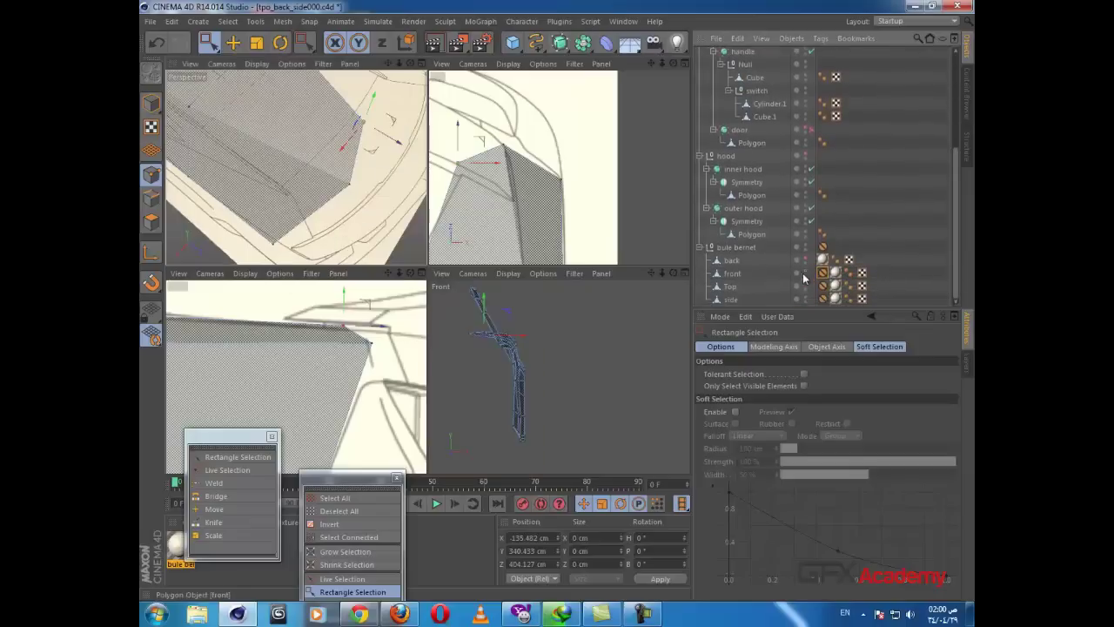
{"action": "left_click_drag", "start_coordinate": [356, 186], "coordinate": [392, 92], "text": "alt"}
{"action": "scroll", "coordinate": [346, 219], "scroll_direction": "down", "scroll_amount": 5}
{"action": "scroll", "coordinate": [347, 233], "scroll_direction": "down", "scroll_amount": 2}
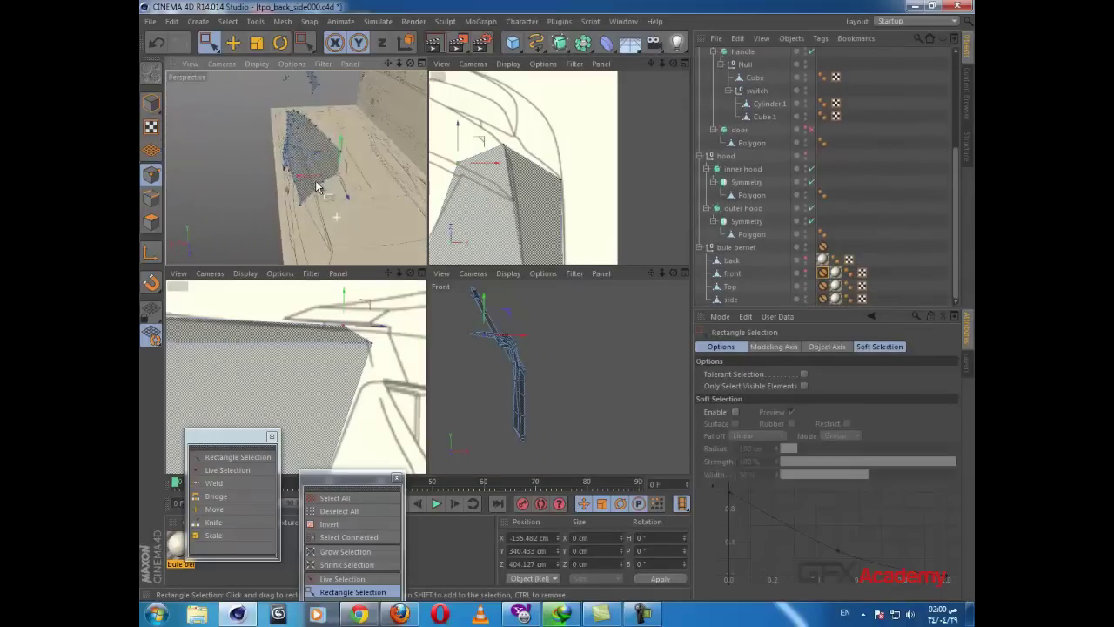
{"action": "left_click", "coordinate": [806, 263]}
{"action": "scroll", "coordinate": [371, 203], "scroll_direction": "down", "scroll_amount": 2}
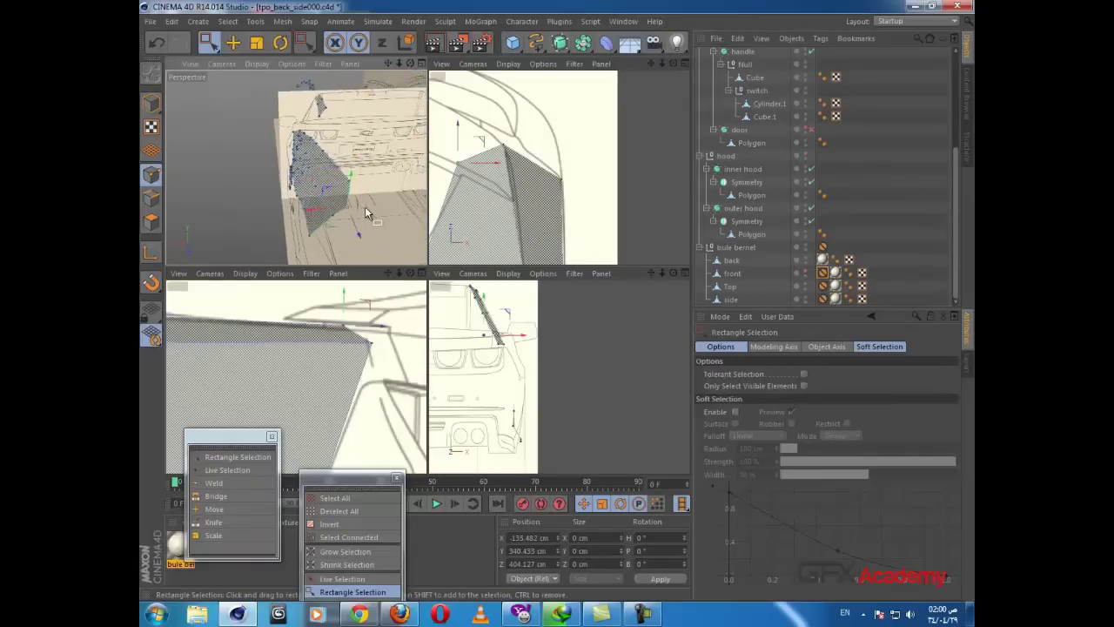
{"action": "scroll", "coordinate": [366, 209], "scroll_direction": "up", "scroll_amount": 2}
{"action": "middle_click", "coordinate": [482, 332]}
{"action": "middle_click_drag", "start_coordinate": [405, 291], "coordinate": [521, 322], "text": "alt"}
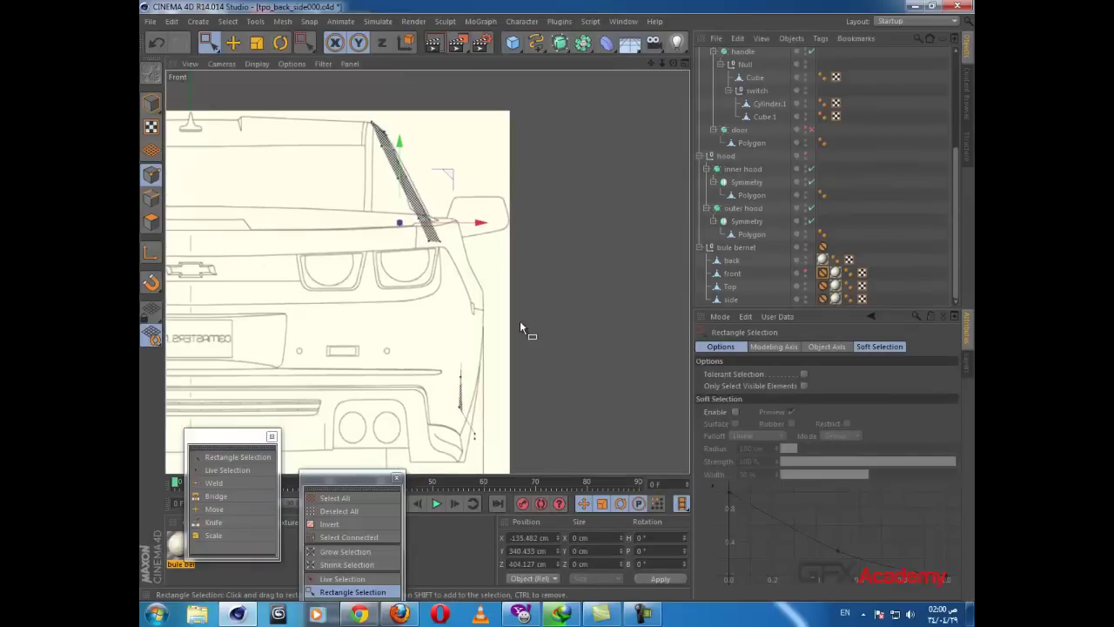
Step: Switch the front view to the back view and enlarge it on the rear side panel's upper area
{"action": "left_click", "coordinate": [221, 64]}
{"action": "left_click", "coordinate": [232, 200]}
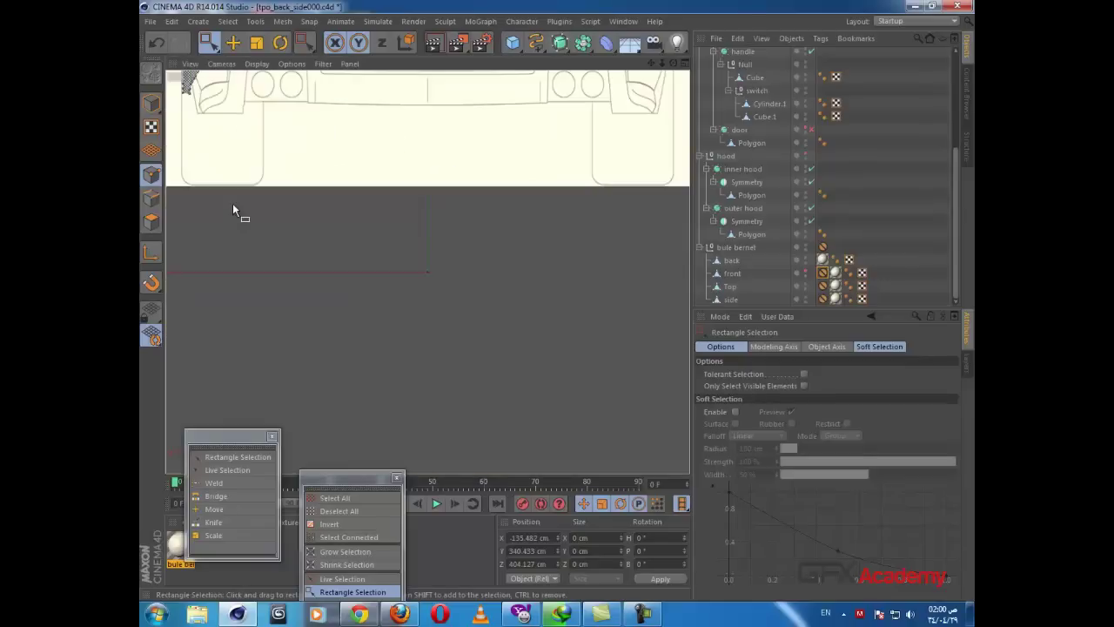
{"action": "middle_click_drag", "start_coordinate": [339, 199], "coordinate": [420, 382], "text": "alt"}
{"action": "middle_click_drag", "start_coordinate": [402, 300], "coordinate": [463, 395], "text": "alt"}
{"action": "scroll", "coordinate": [389, 301], "scroll_direction": "up", "scroll_amount": 2}
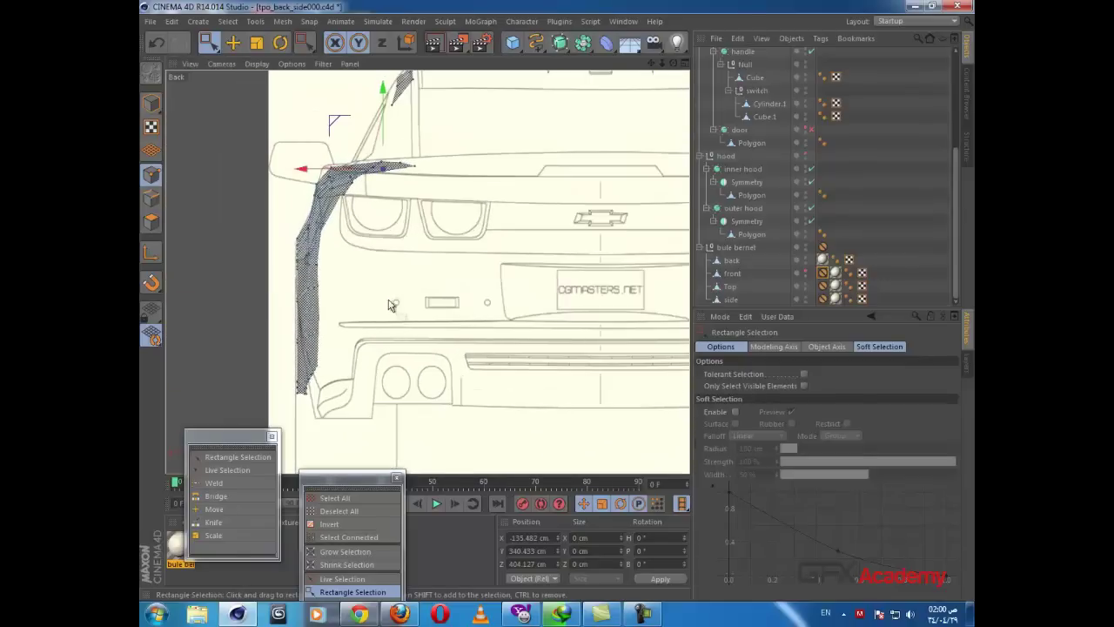
{"action": "scroll", "coordinate": [391, 305], "scroll_direction": "up", "scroll_amount": 5}
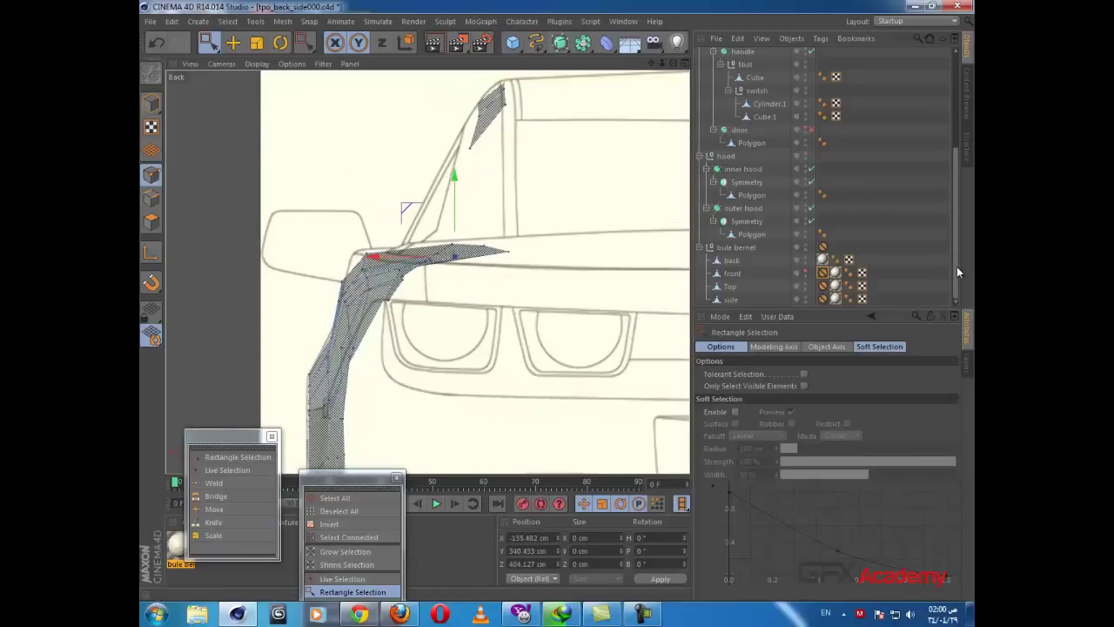
Step: Turn off X-Ray for Disc.1 and move the top strip's inner rear point inward to about X -185.3 cm, Y 335.6 cm
{"action": "scroll", "coordinate": [956, 267], "scroll_direction": "up", "scroll_amount": 4}
{"action": "left_click", "coordinate": [726, 54]}
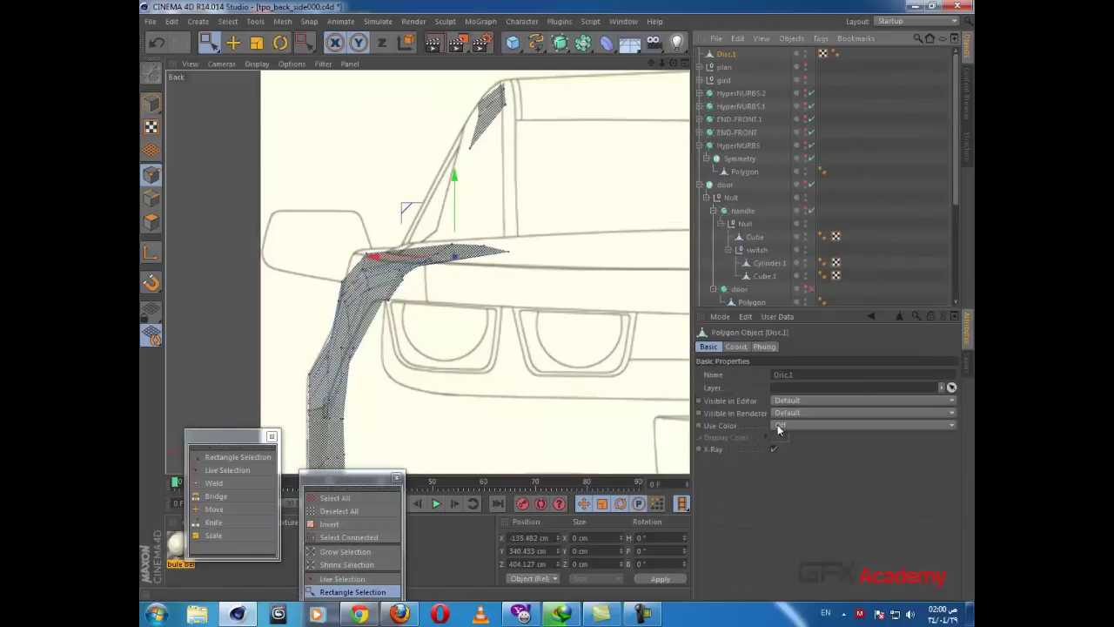
{"action": "scroll", "coordinate": [523, 359], "scroll_direction": "up", "scroll_amount": 2}
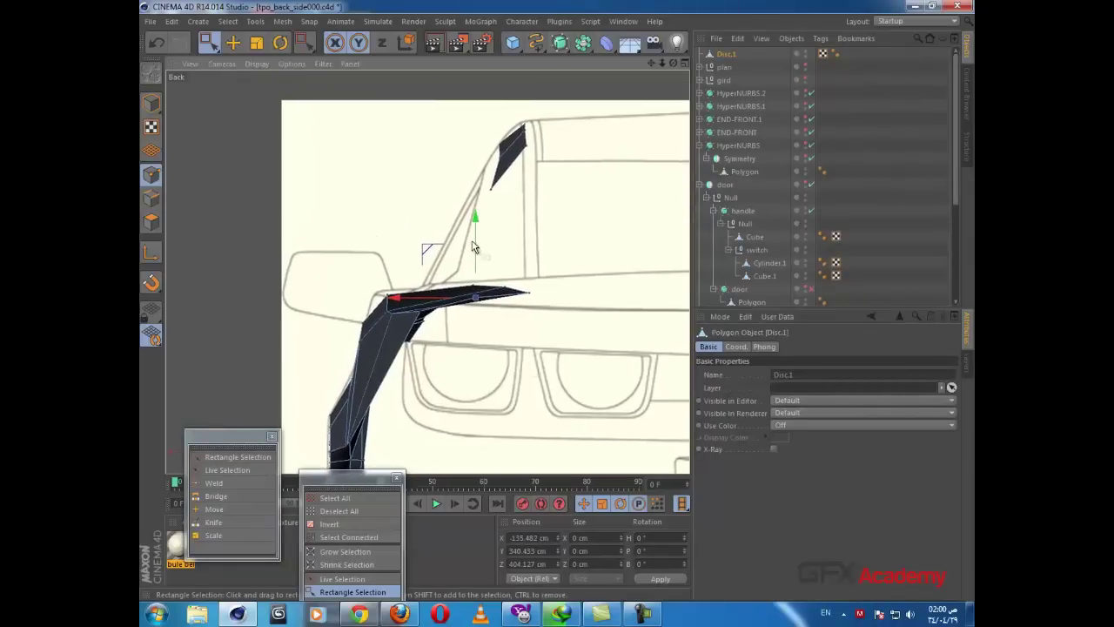
{"action": "left_click_drag", "start_coordinate": [427, 312], "coordinate": [485, 316]}
{"action": "scroll", "coordinate": [448, 368], "scroll_direction": "up", "scroll_amount": 1}
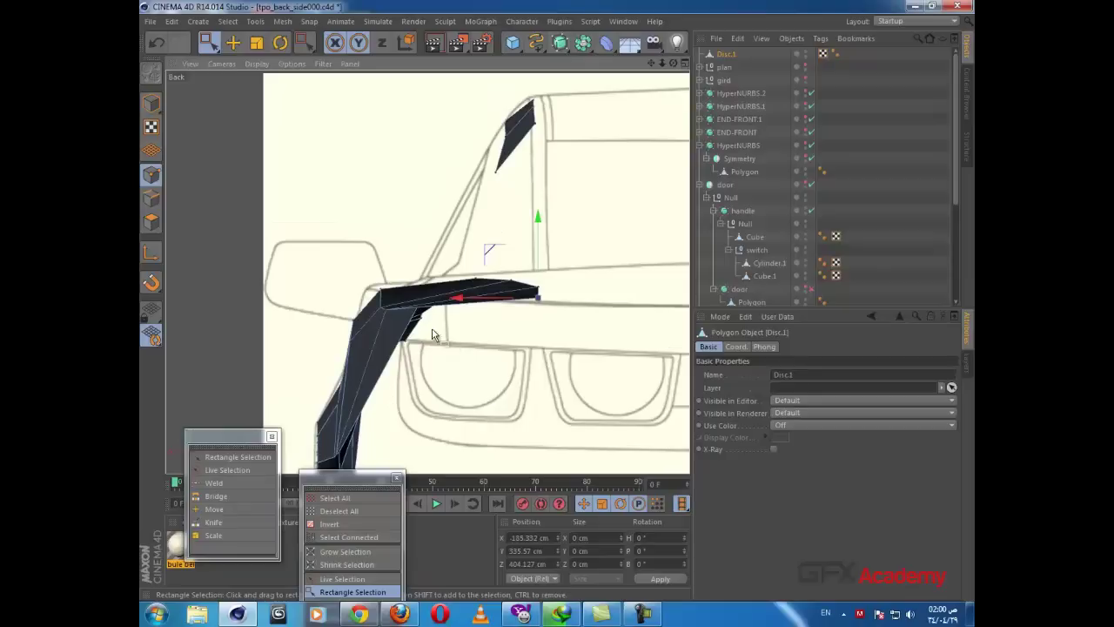
{"action": "scroll", "coordinate": [406, 346], "scroll_direction": "up", "scroll_amount": 1}
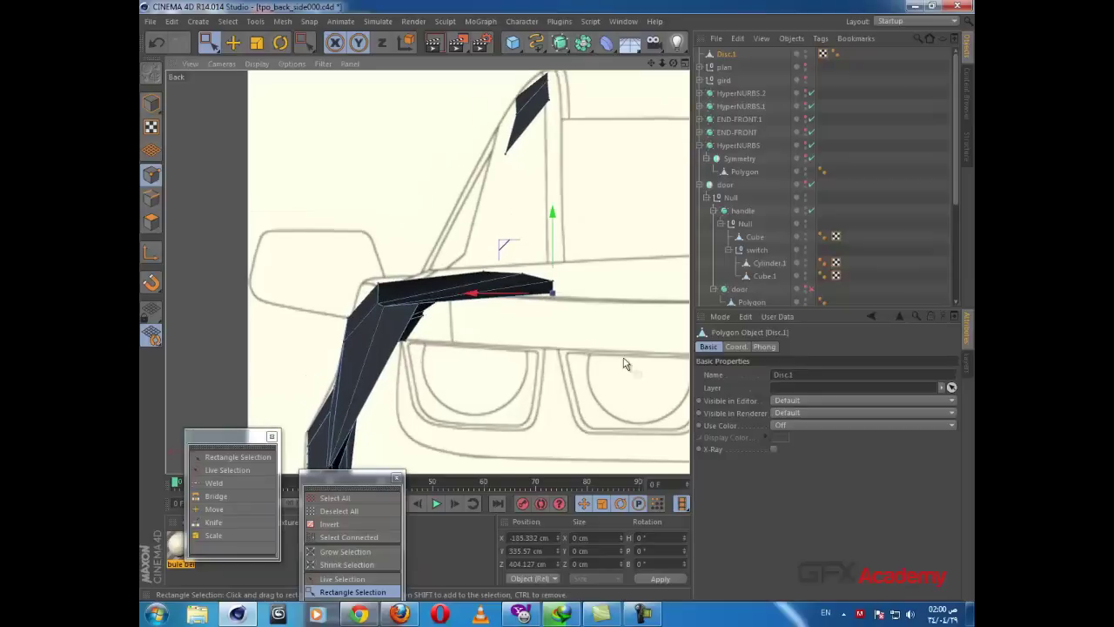
Step: Turn on X-Ray for Disc.1 and try moving the side panel's upper rear corner point to about X -90.9 cm, Y 331.9 cm
{"action": "left_click", "coordinate": [774, 450]}
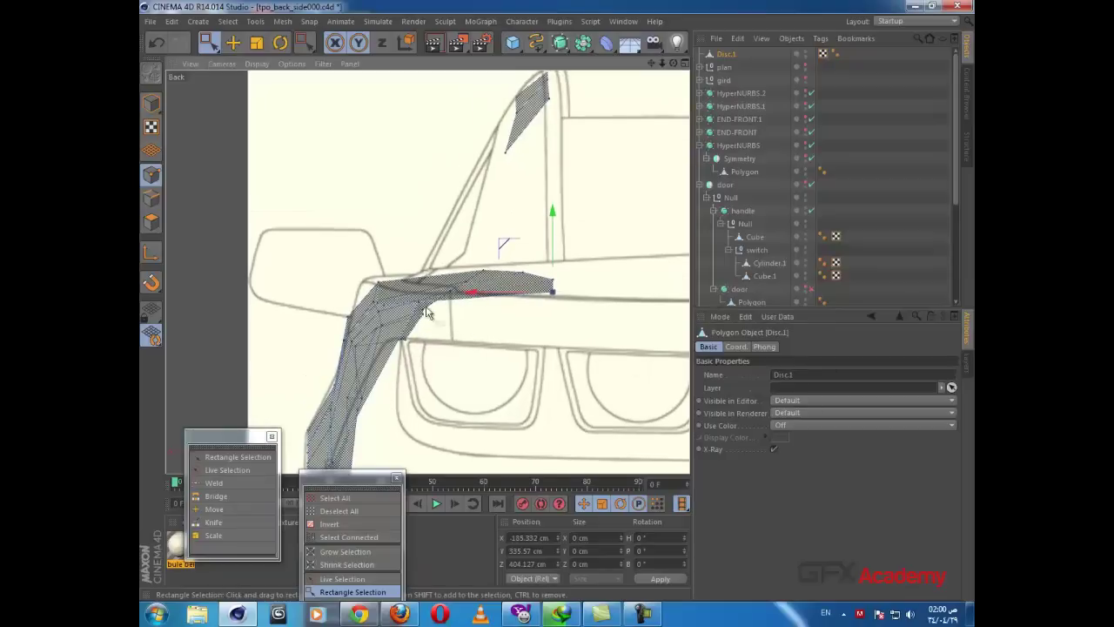
{"action": "left_click_drag", "start_coordinate": [412, 296], "coordinate": [398, 314]}
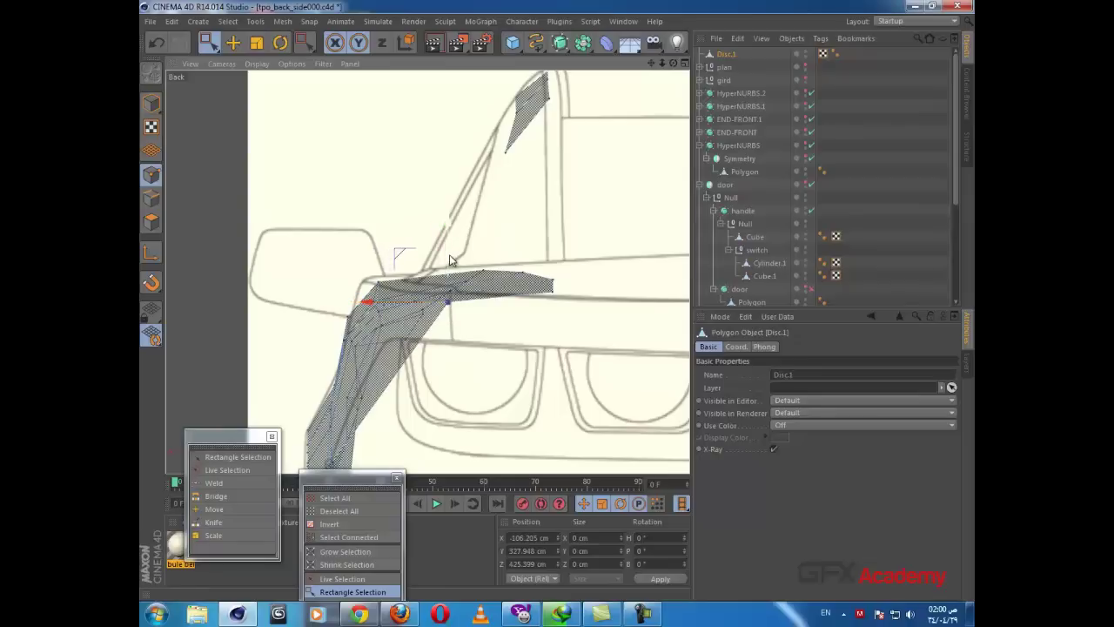
{"action": "left_click_drag", "start_coordinate": [449, 254], "coordinate": [449, 254]}
{"action": "left_click_drag", "start_coordinate": [407, 298], "coordinate": [415, 300]}
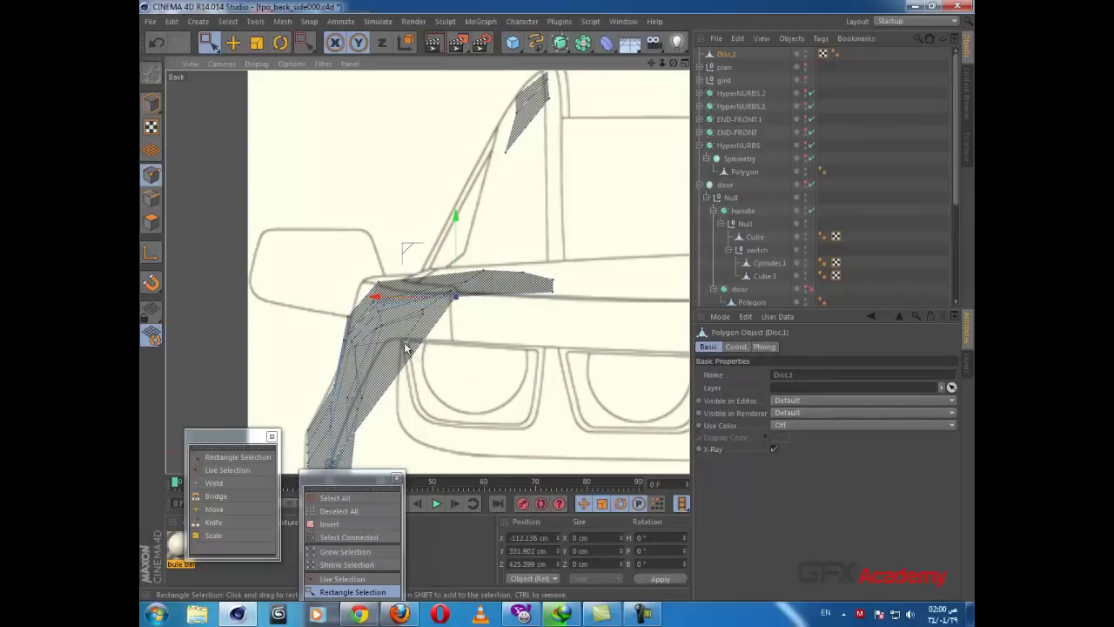
{"action": "middle_click_drag", "start_coordinate": [408, 335], "coordinate": [439, 156], "text": "alt"}
{"action": "scroll", "coordinate": [448, 239], "scroll_direction": "down", "scroll_amount": 4}
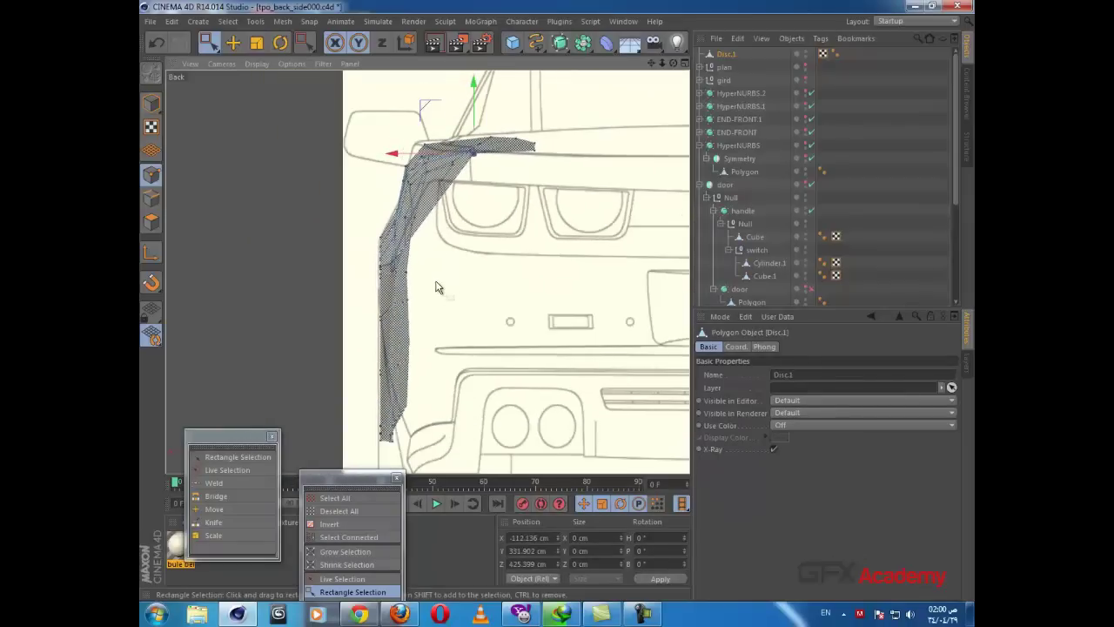
{"action": "middle_click_drag", "start_coordinate": [438, 287], "coordinate": [427, 371], "text": "alt"}
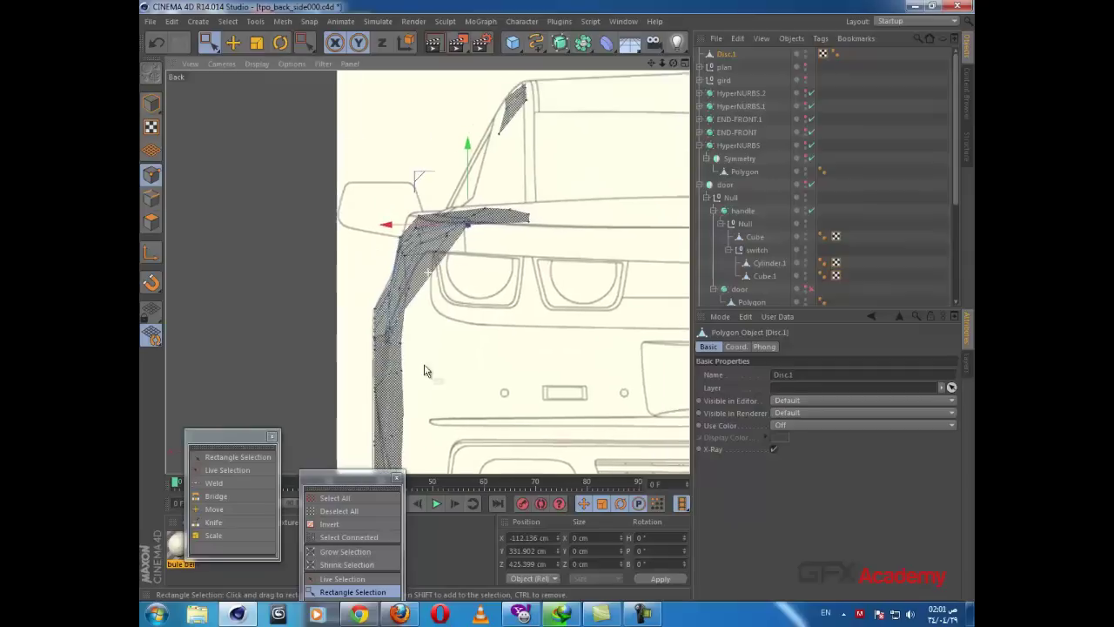
{"action": "mouse_move", "coordinate": [417, 247]}
{"action": "left_mouse_down"}
{"action": "mouse_move", "coordinate": [391, 245]}
{"action": "mouse_move", "coordinate": [400, 247]}
{"action": "left_mouse_up"}
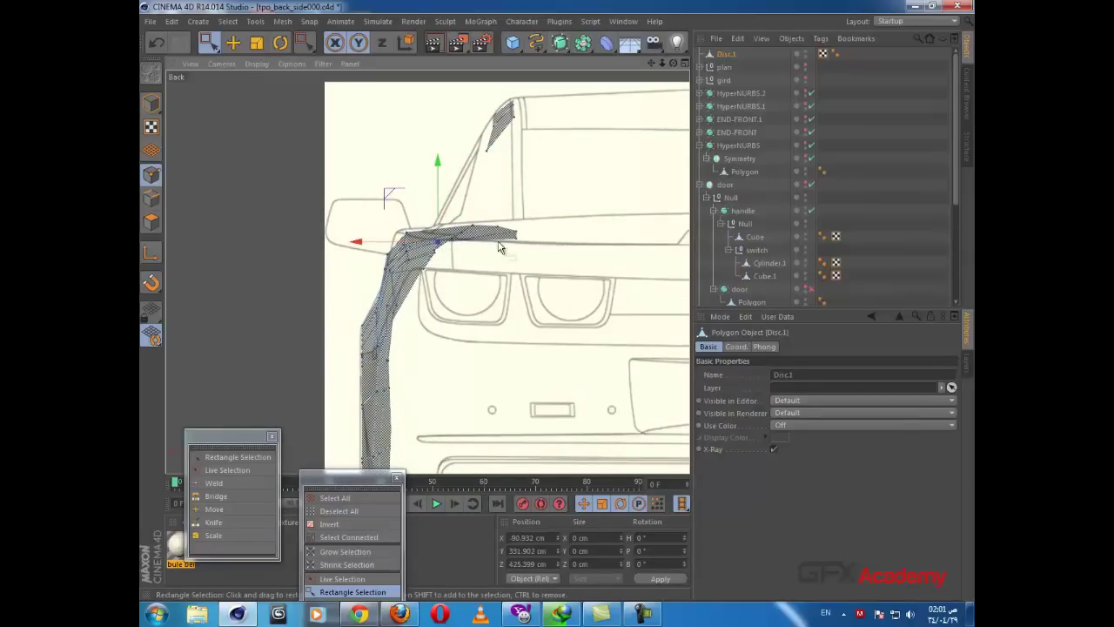
Step: Try raising the points at the side panel's upper outer bend to the back blueprint line, and undo the last moves
{"action": "left_click_drag", "start_coordinate": [381, 226], "coordinate": [416, 253]}
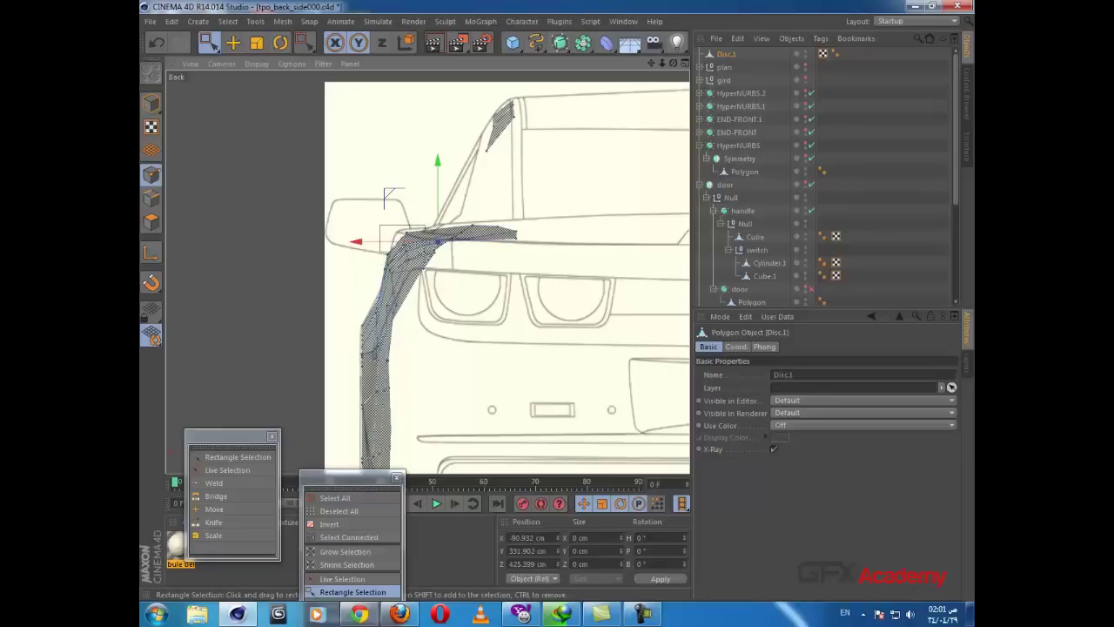
{"action": "left_click_drag", "start_coordinate": [435, 287], "coordinate": [435, 287]}
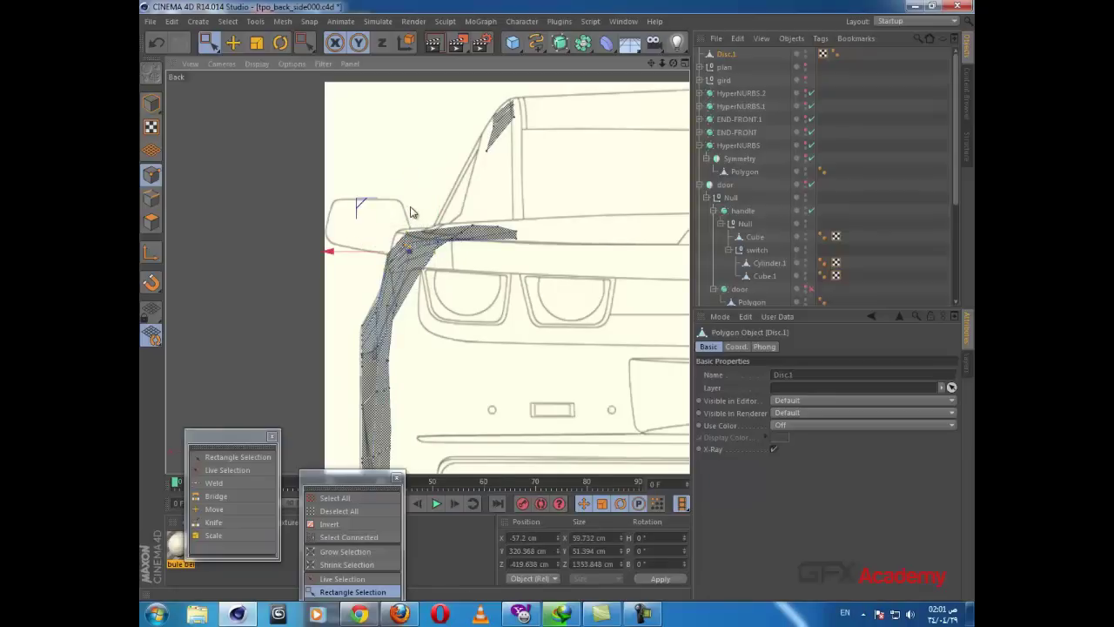
{"action": "left_click_drag", "start_coordinate": [407, 212], "coordinate": [408, 209]}
{"action": "left_click_drag", "start_coordinate": [392, 249], "coordinate": [427, 271]}
{"action": "scroll", "coordinate": [396, 246], "scroll_direction": "up", "scroll_amount": 3}
{"action": "left_click_drag", "start_coordinate": [411, 198], "coordinate": [411, 193]}
{"action": "left_click_drag", "start_coordinate": [377, 241], "coordinate": [382, 252]}
{"action": "key", "text": "ctrl+z"}
{"action": "key", "text": "ctrl+z"}
{"action": "key", "text": "ctrl+z"}
{"action": "key", "text": "ctrl+z"}
{"action": "key", "text": "ctrl+z"}
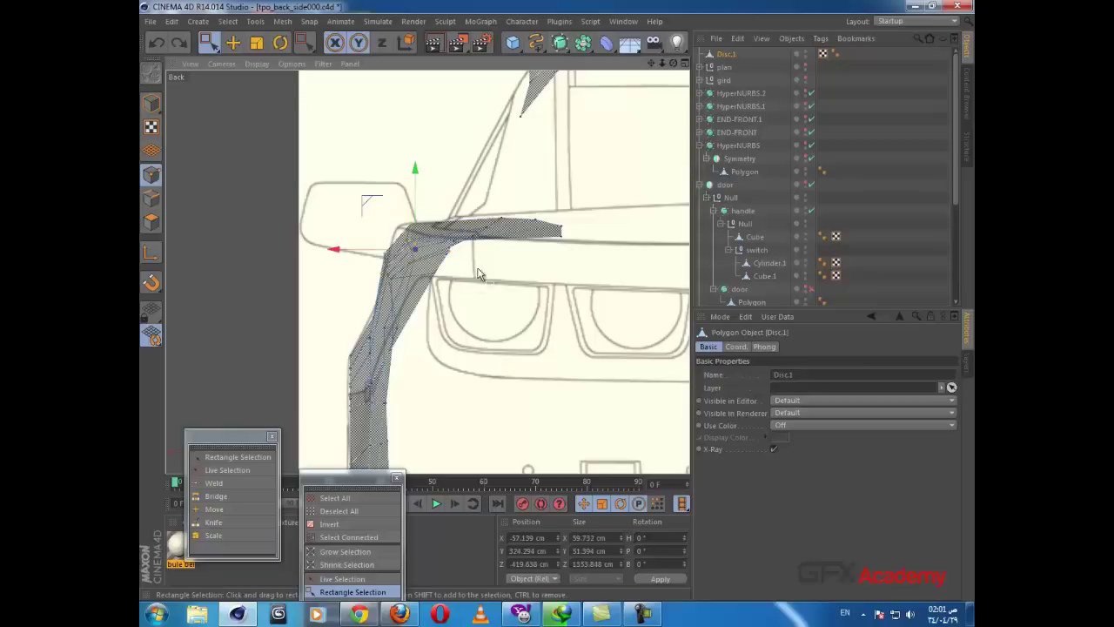
Step: Try extruding the top strip's rear edge downward to about Y 305.2 cm, using edge mode and Live Selection
{"action": "scroll", "coordinate": [477, 270], "scroll_direction": "up", "scroll_amount": 3}
{"action": "middle_click", "coordinate": [371, 174]}
{"action": "middle_click", "coordinate": [369, 179]}
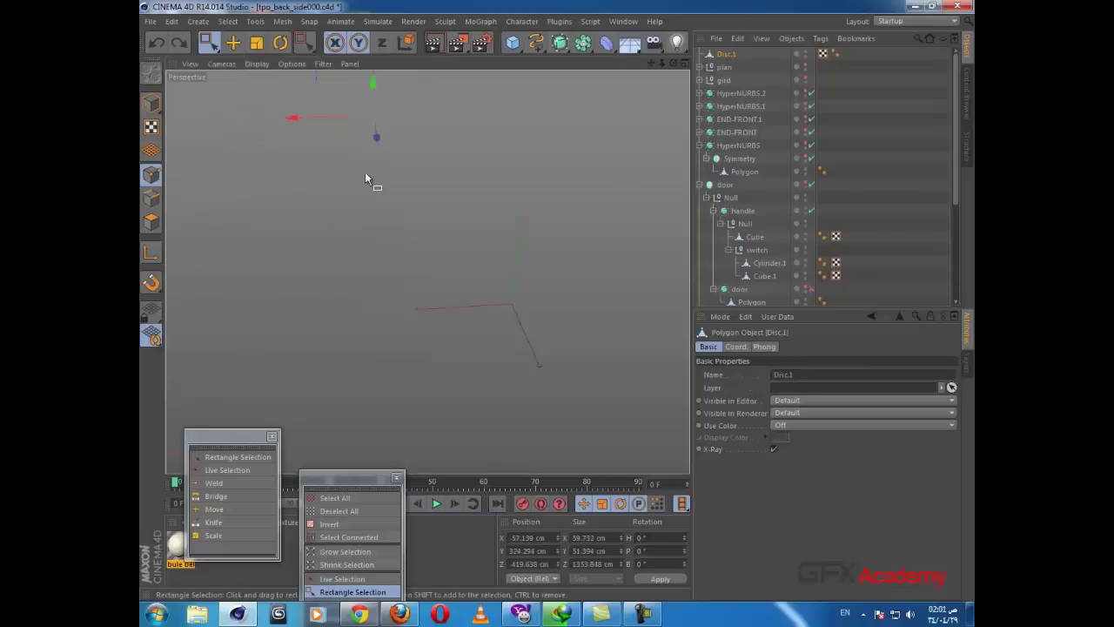
{"action": "left_click", "coordinate": [151, 198]}
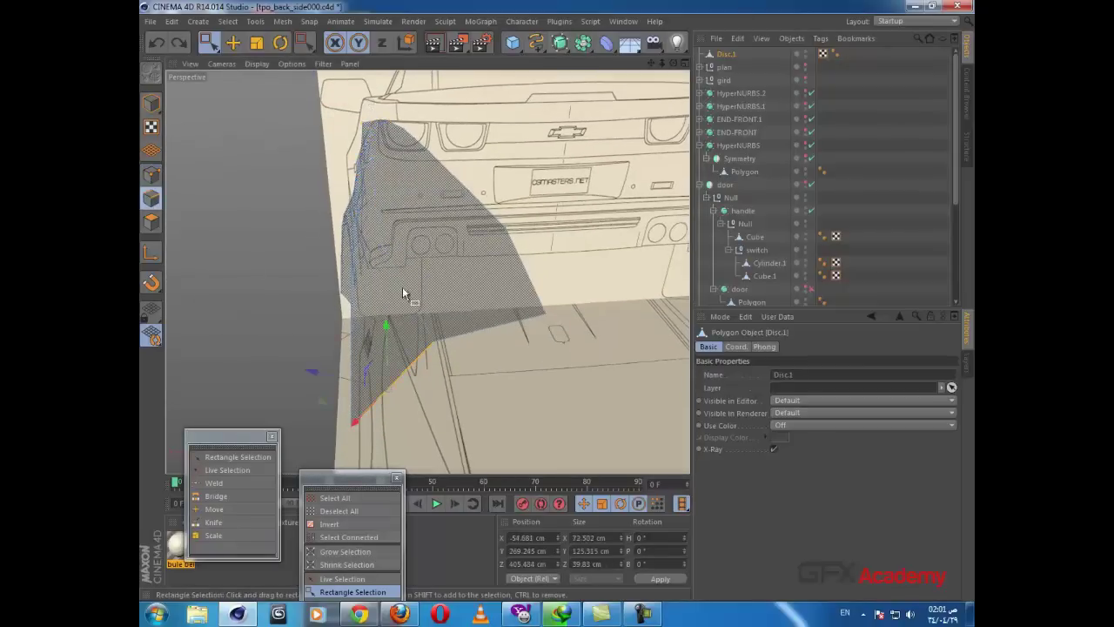
{"action": "left_click", "coordinate": [209, 42]}
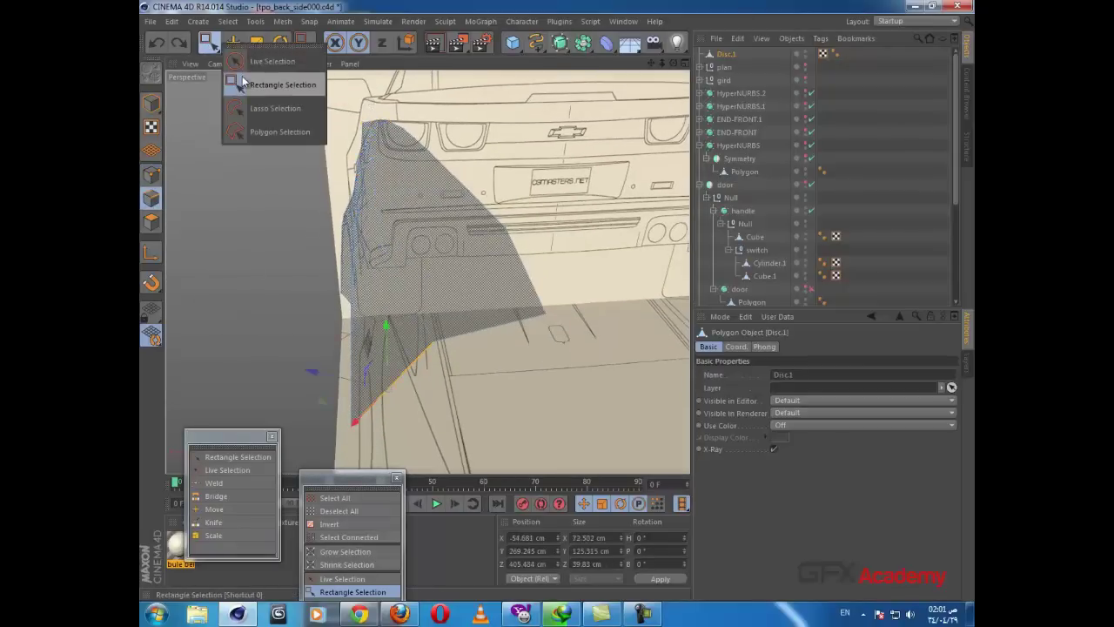
{"action": "left_click", "coordinate": [261, 76]}
{"action": "left_click", "coordinate": [482, 331]}
{"action": "middle_click", "coordinate": [467, 372]}
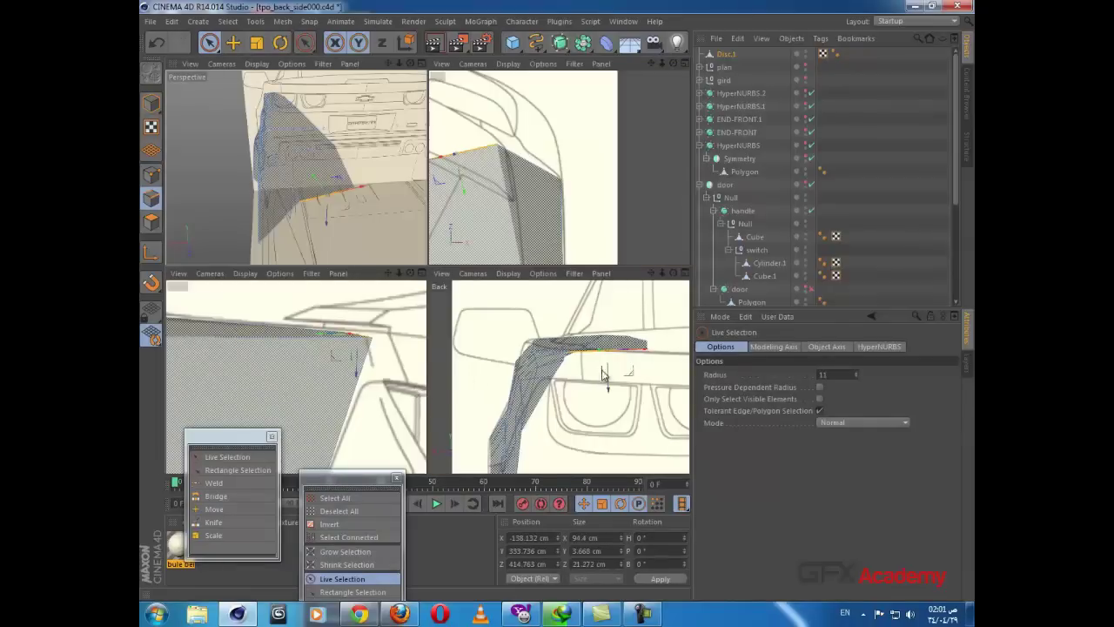
{"action": "left_click_drag", "start_coordinate": [609, 382], "coordinate": [608, 403], "text": "ctrl"}
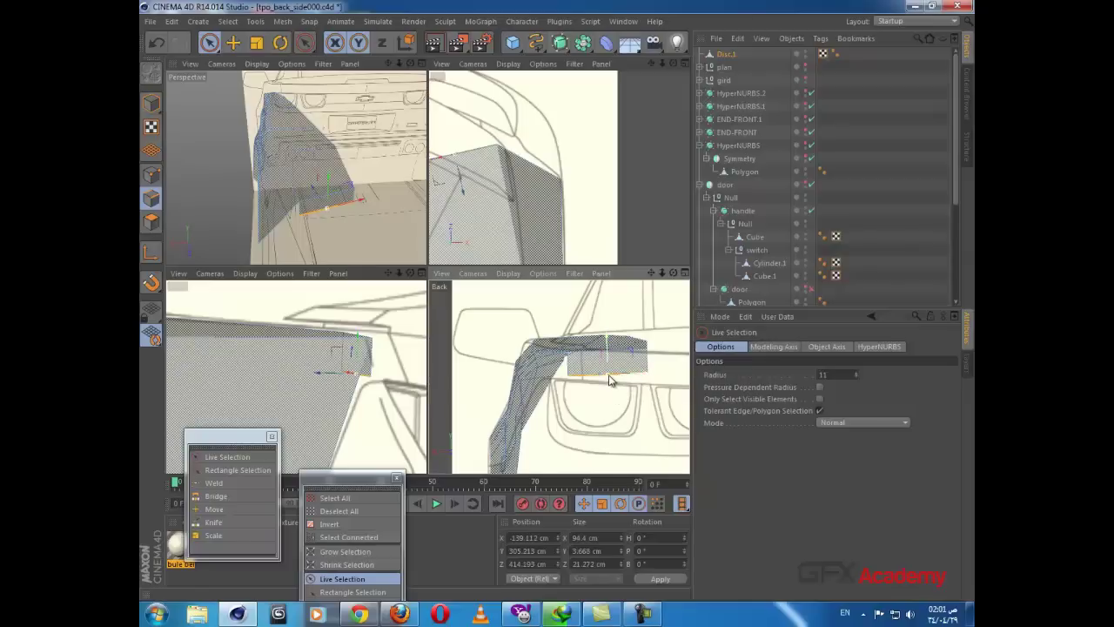
Step: Undo the edge extrusion and the preceding corner and bend point moves, back to before X-Ray was turned on
{"action": "key", "text": "ctrl+z"}
{"action": "key", "text": "ctrl+z"}
{"action": "key", "text": "ctrl+z"}
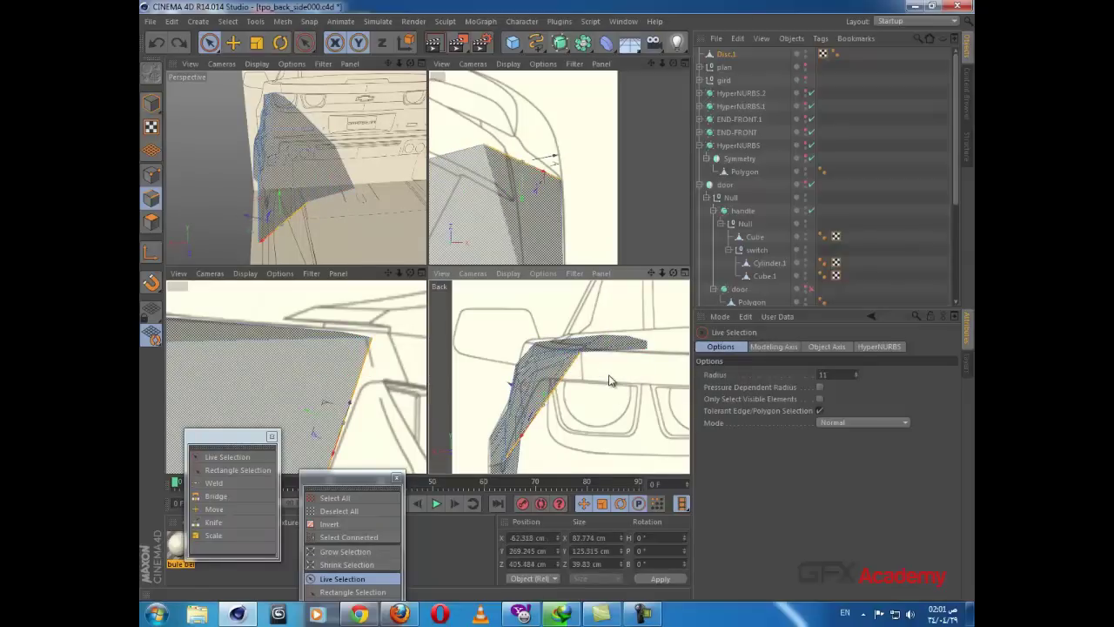
{"action": "key", "text": "ctrl+z"}
{"action": "key", "text": "ctrl+z"}
{"action": "key", "text": "ctrl+z"}
{"action": "key", "text": "ctrl+z"}
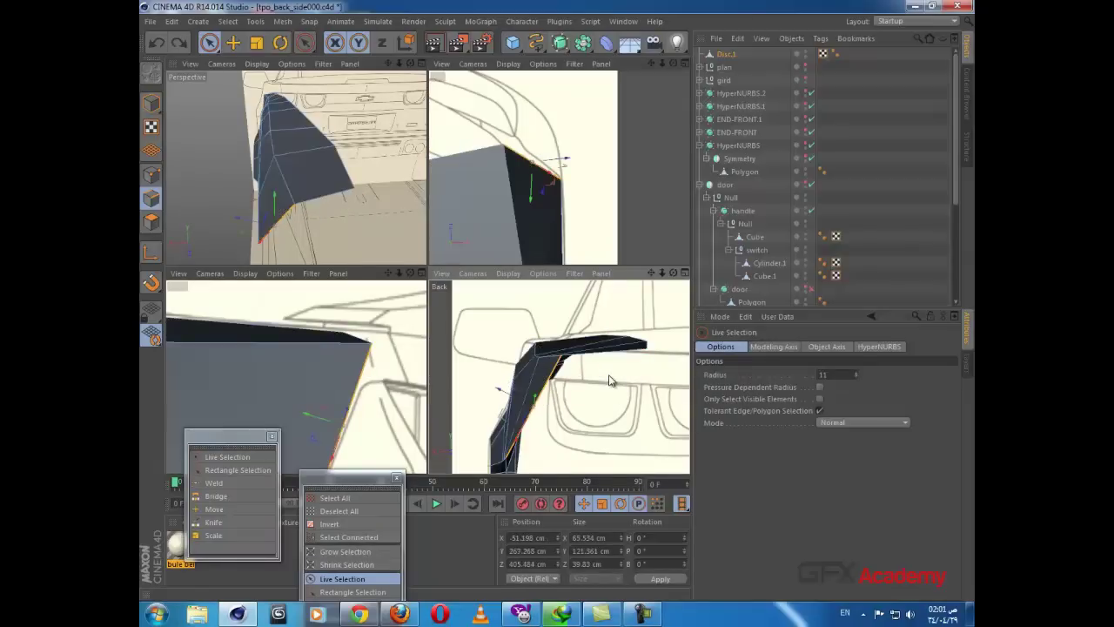
Step: Select the top strip's rear edge and turn on X-Ray for Disc.1 to reveal the blueprints behind it
{"action": "left_click", "coordinate": [320, 204]}
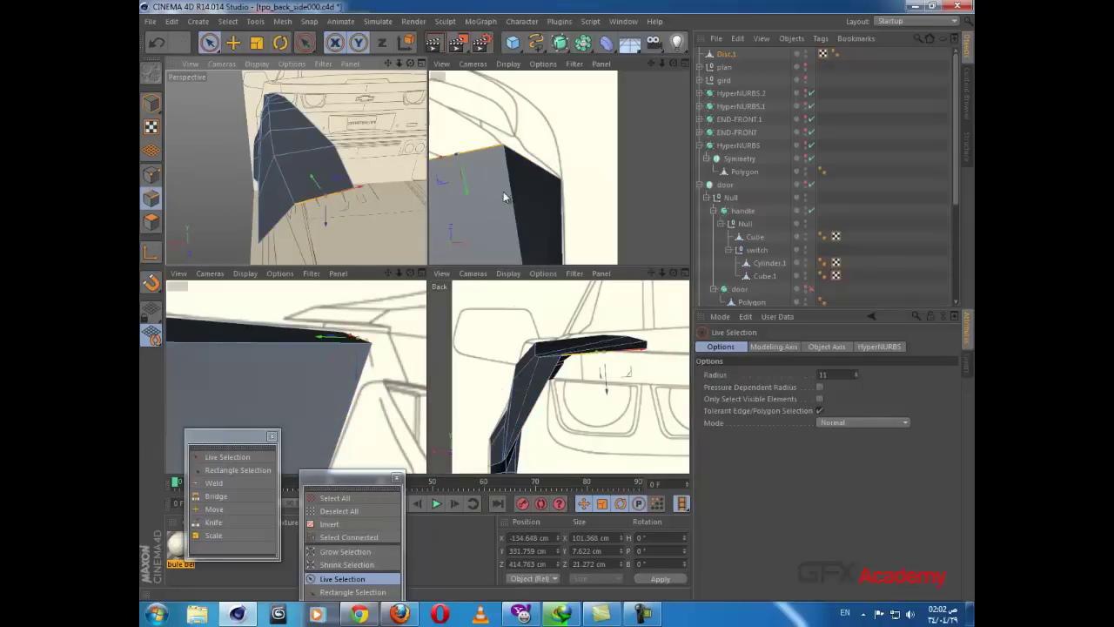
{"action": "middle_click_drag", "start_coordinate": [503, 192], "coordinate": [571, 186], "text": "alt"}
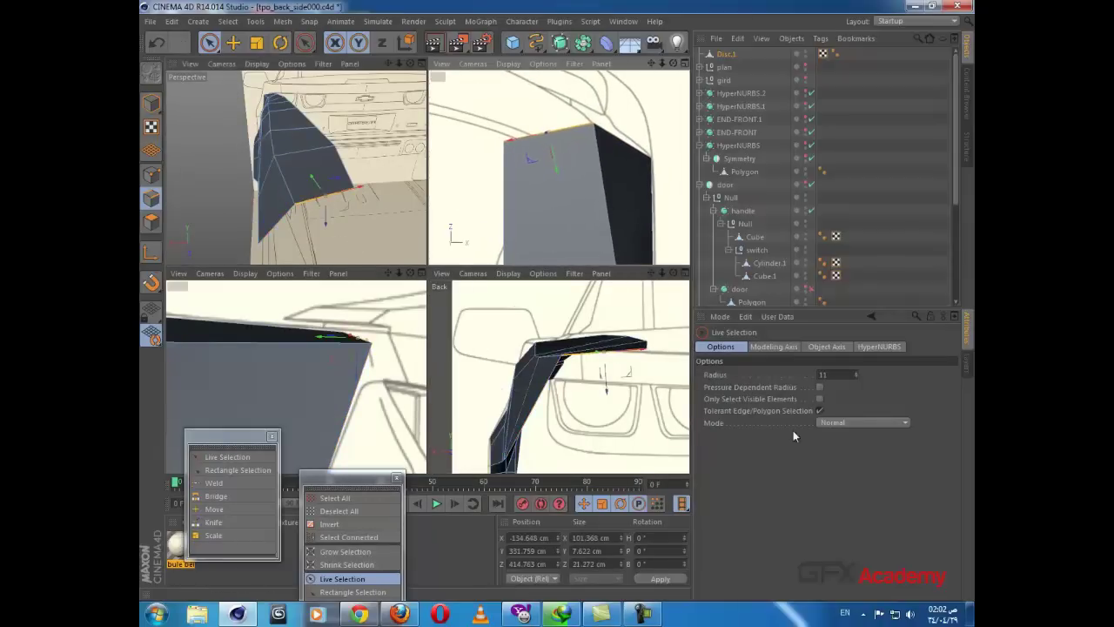
{"action": "left_click", "coordinate": [726, 54]}
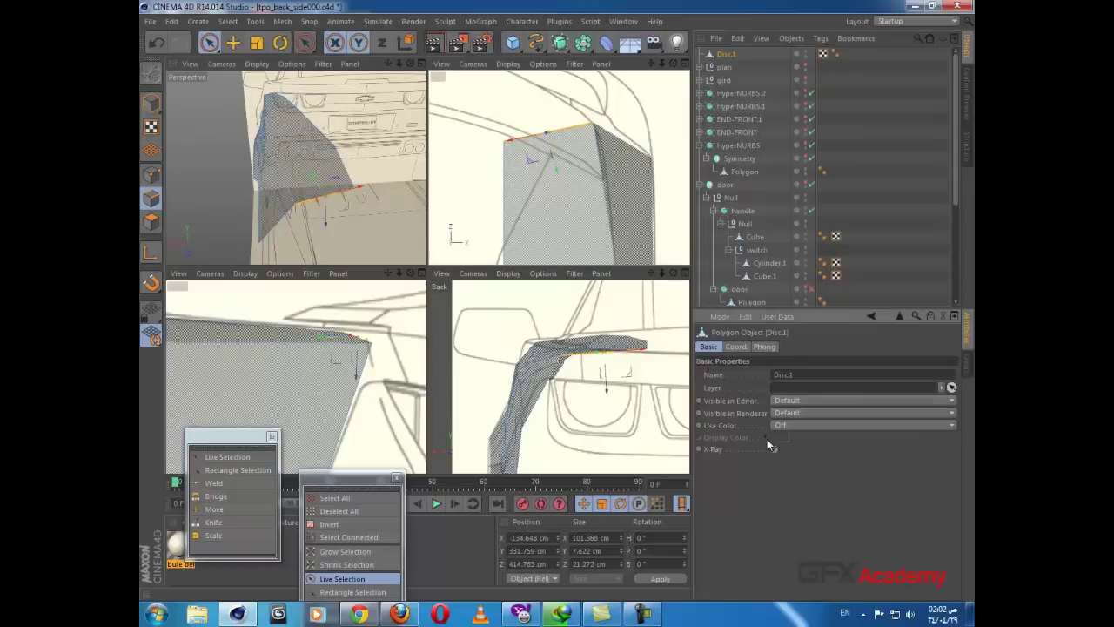
Step: In point mode, move the top strip's inner rear point outward to about X -134.3 cm and forward to Z 396.7 cm
{"action": "left_click", "coordinate": [152, 174]}
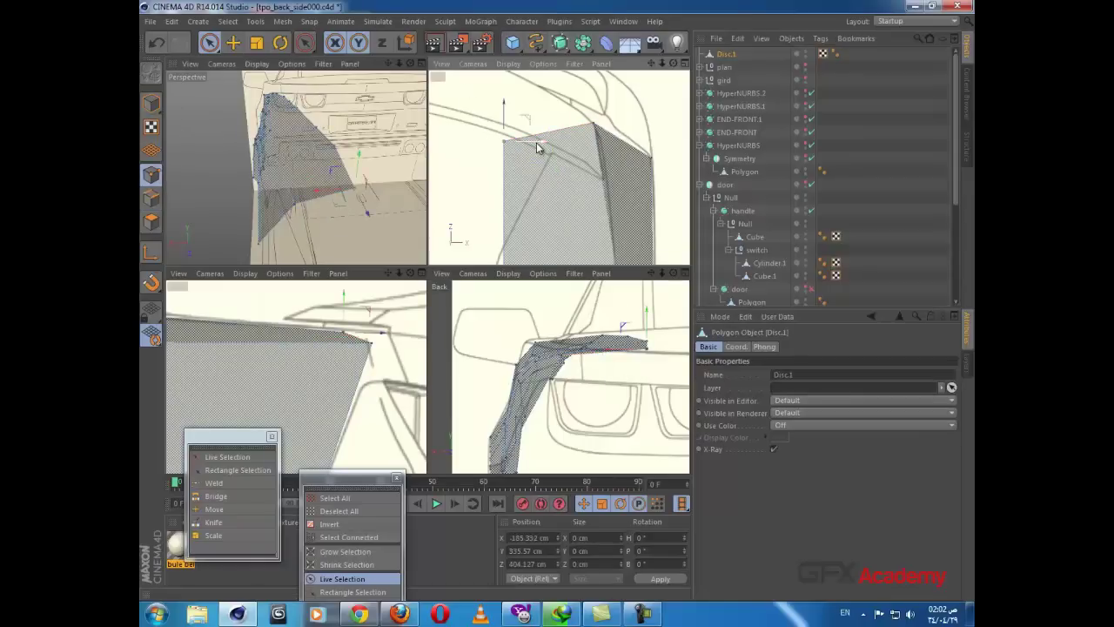
{"action": "left_click_drag", "start_coordinate": [537, 148], "coordinate": [586, 161]}
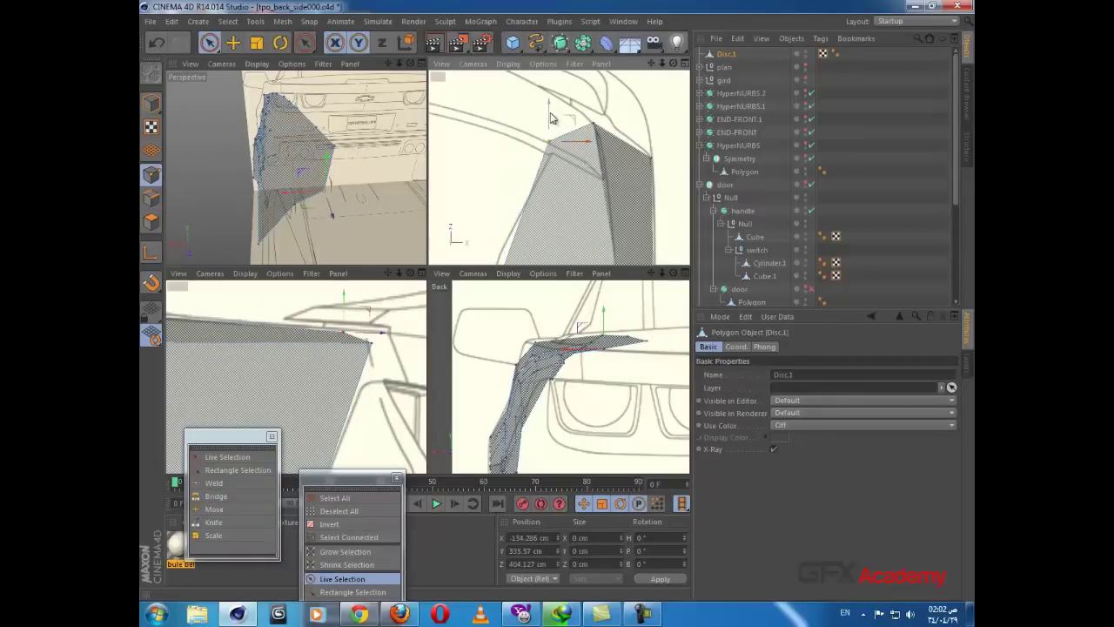
{"action": "left_click_drag", "start_coordinate": [550, 119], "coordinate": [557, 126]}
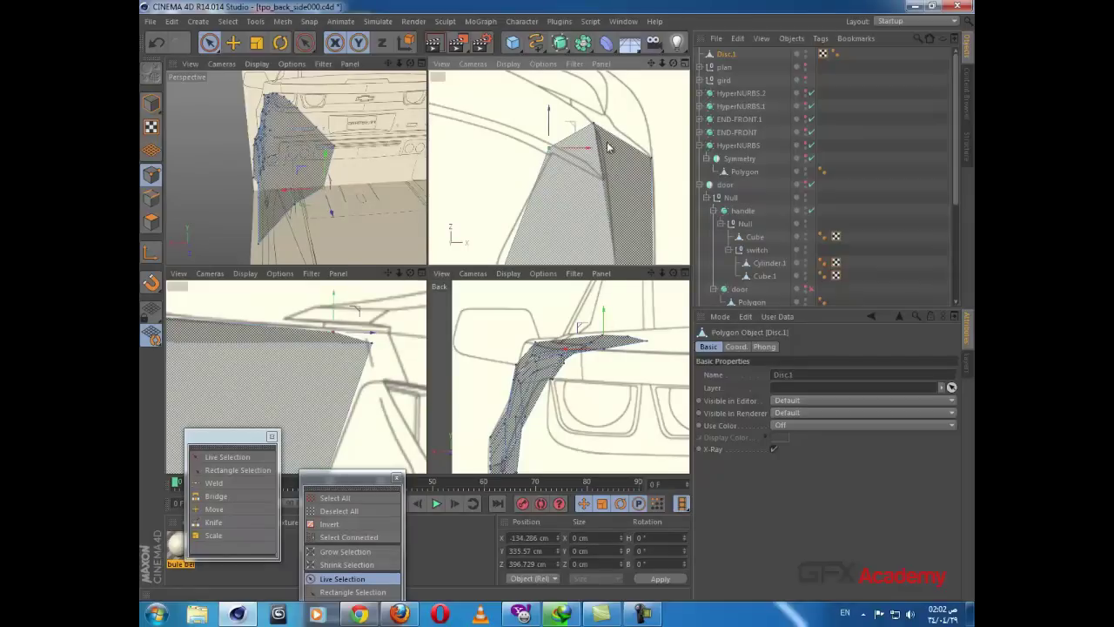
Step: Try moving the side panel's upper rear corner point forward to about Z 376.6 cm and outward to X -73.6 cm, and undo it
{"action": "left_click_drag", "start_coordinate": [596, 131], "coordinate": [592, 98]}
{"action": "left_click_drag", "start_coordinate": [607, 120], "coordinate": [605, 146]}
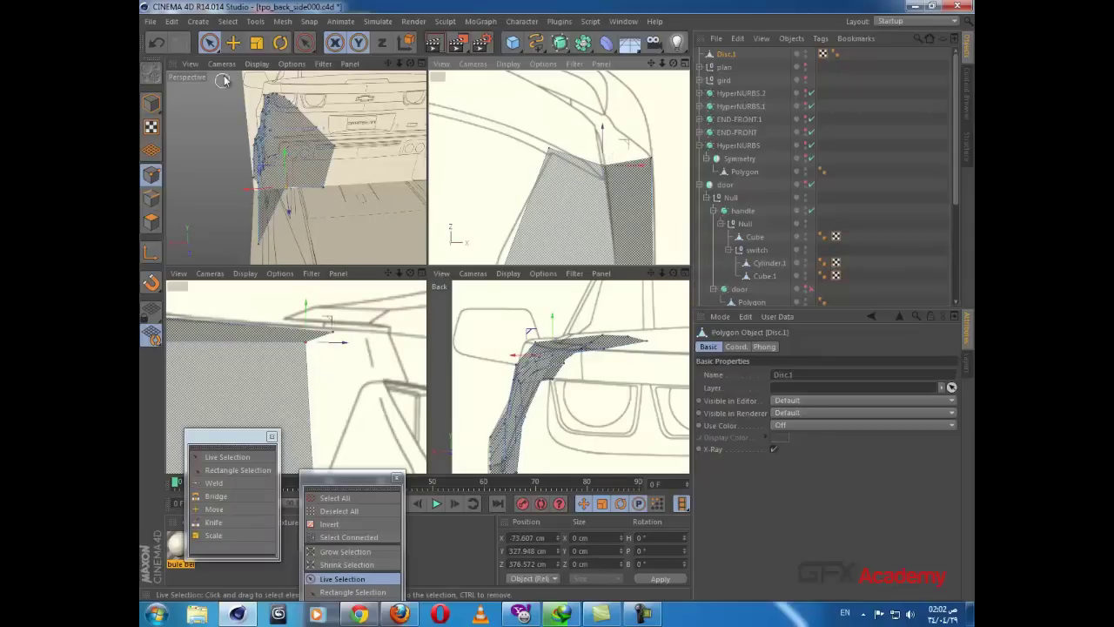
{"action": "left_click", "coordinate": [233, 42]}
{"action": "left_click", "coordinate": [151, 199]}
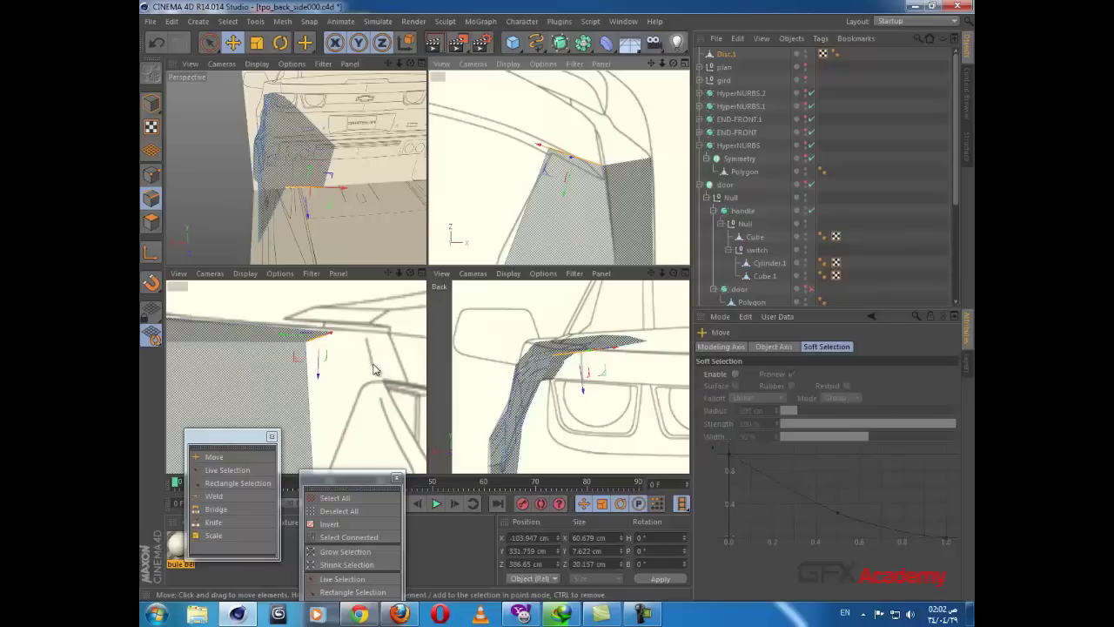
{"action": "key", "text": "ctrl+z"}
{"action": "key", "text": "ctrl+z"}
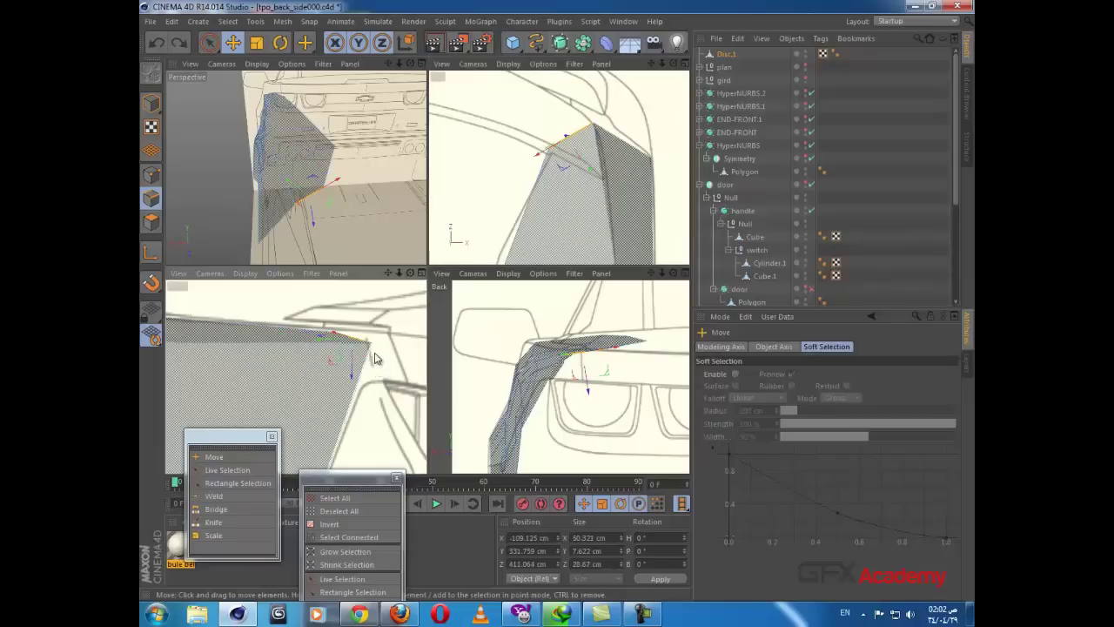
Step: Extrude the edge between the top strip's two rear points downward to about Y 311.4 cm, toward the tail light
{"action": "left_click_drag", "start_coordinate": [333, 219], "coordinate": [348, 184], "text": "alt"}
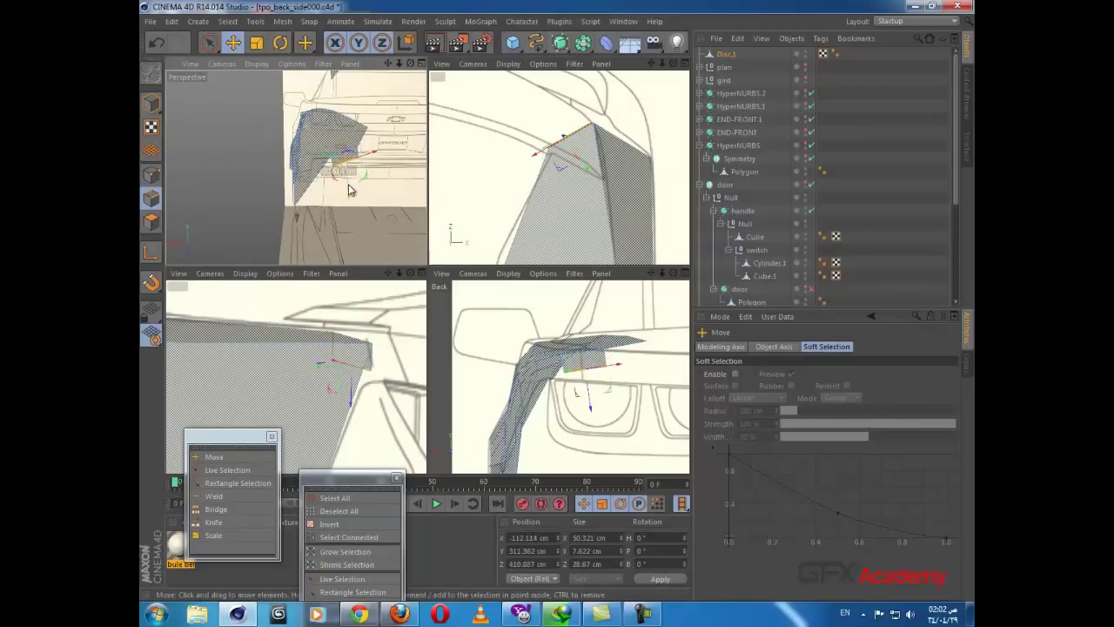
{"action": "scroll", "coordinate": [364, 212], "scroll_direction": "up", "scroll_amount": 3}
{"action": "scroll", "coordinate": [340, 185], "scroll_direction": "down", "scroll_amount": 3}
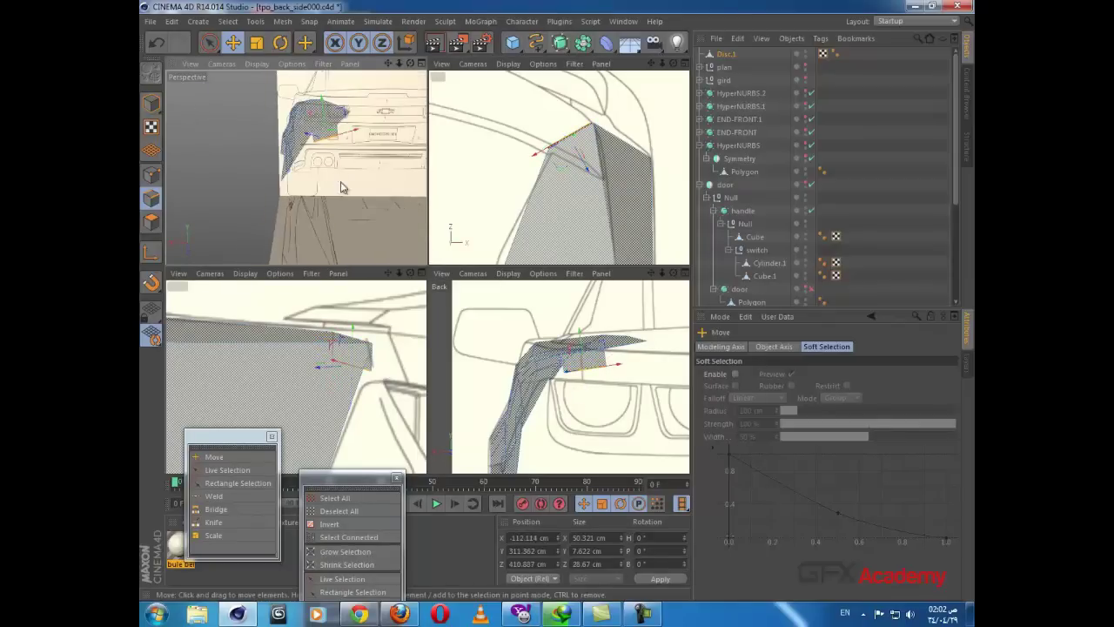
{"action": "scroll", "coordinate": [611, 356], "scroll_direction": "up", "scroll_amount": 4}
{"action": "scroll", "coordinate": [611, 354], "scroll_direction": "up", "scroll_amount": 2}
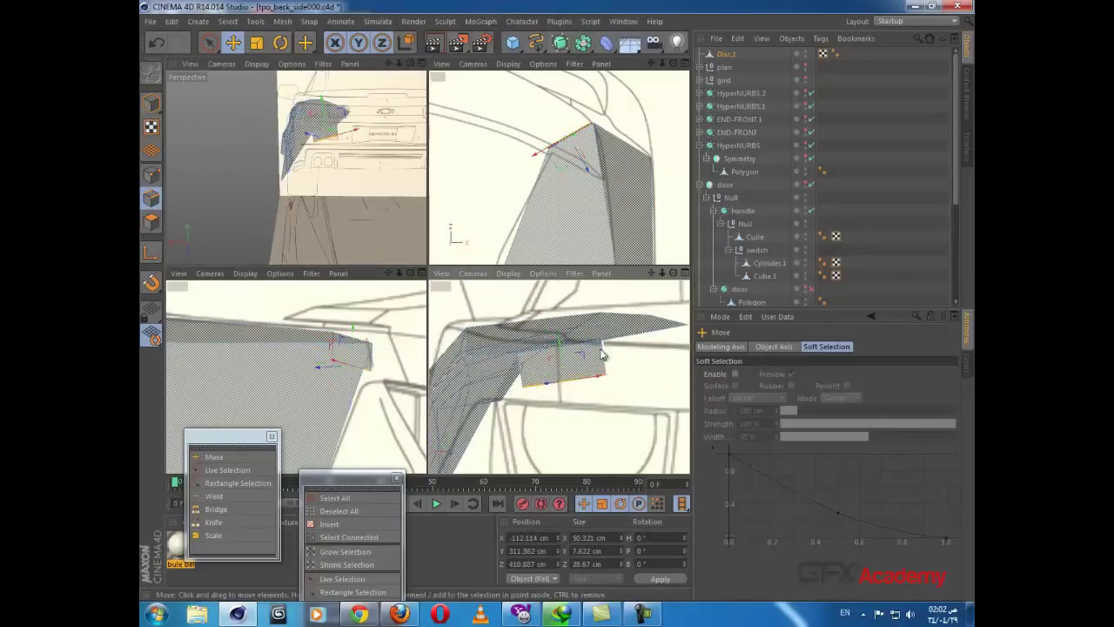
Step: In point mode, shift the two points on the tail-light extrusion's plate-side edge to about X -109.6 cm, along the back blueprint's vertical line
{"action": "left_click", "coordinate": [155, 176]}
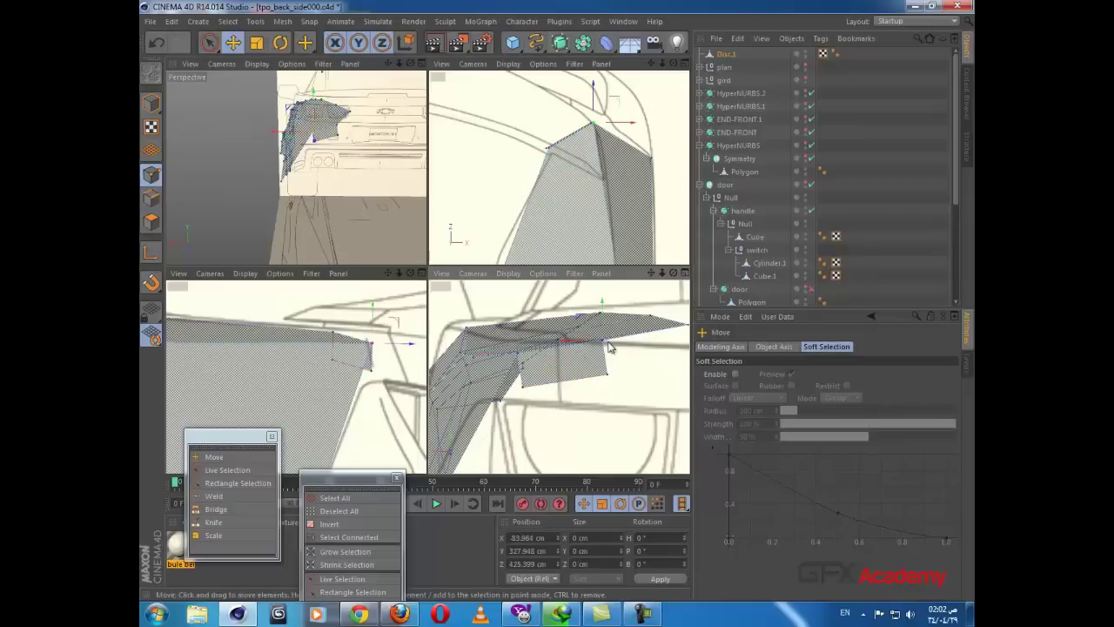
{"action": "left_click_drag", "start_coordinate": [610, 346], "coordinate": [520, 399]}
{"action": "left_click", "coordinate": [608, 375]}
{"action": "left_click", "coordinate": [557, 398]}
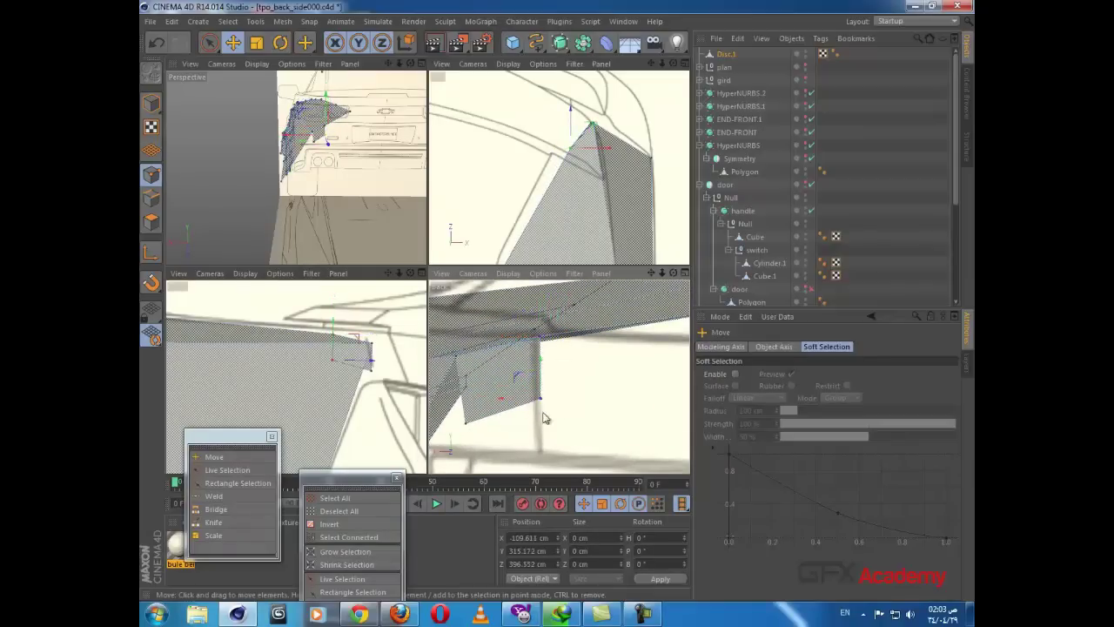
Step: Select the extrusion's two lower points and level them at about Y 298.3 cm on the back blueprint's tail light line
{"action": "scroll", "coordinate": [552, 415], "scroll_direction": "down", "scroll_amount": 3}
{"action": "key", "text": "9"}
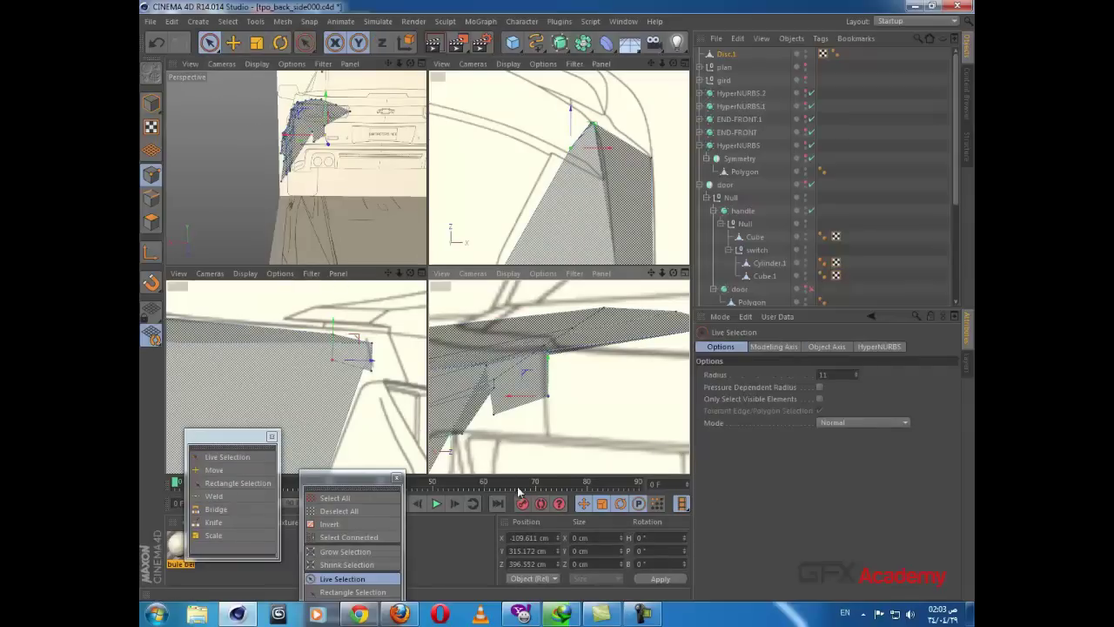
{"action": "left_click", "coordinate": [494, 418]}
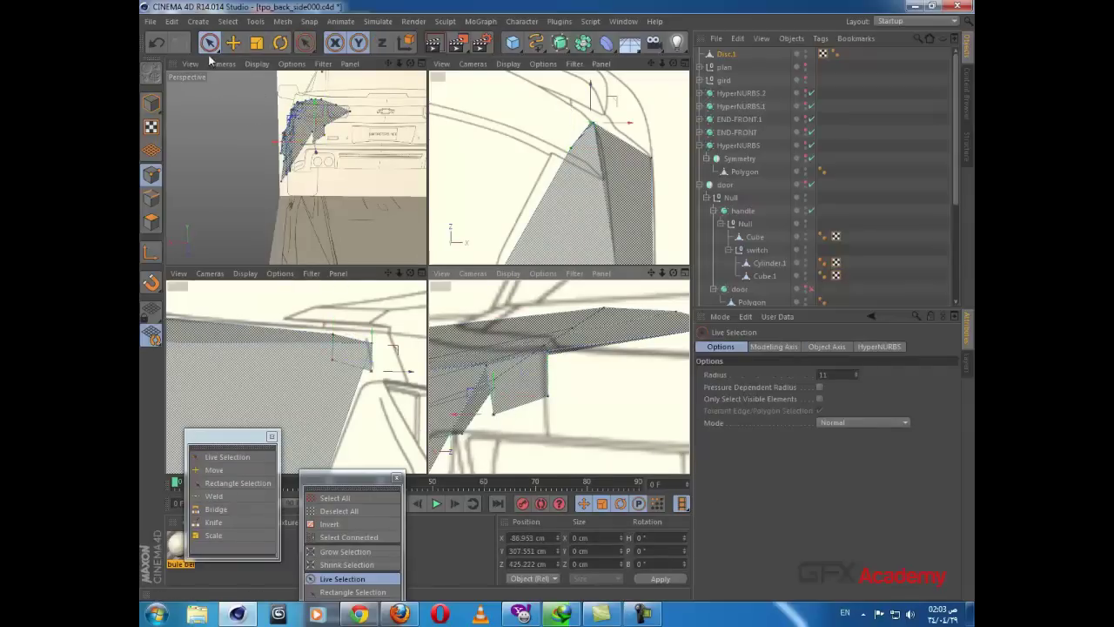
{"action": "left_click_drag", "start_coordinate": [209, 43], "coordinate": [243, 85]}
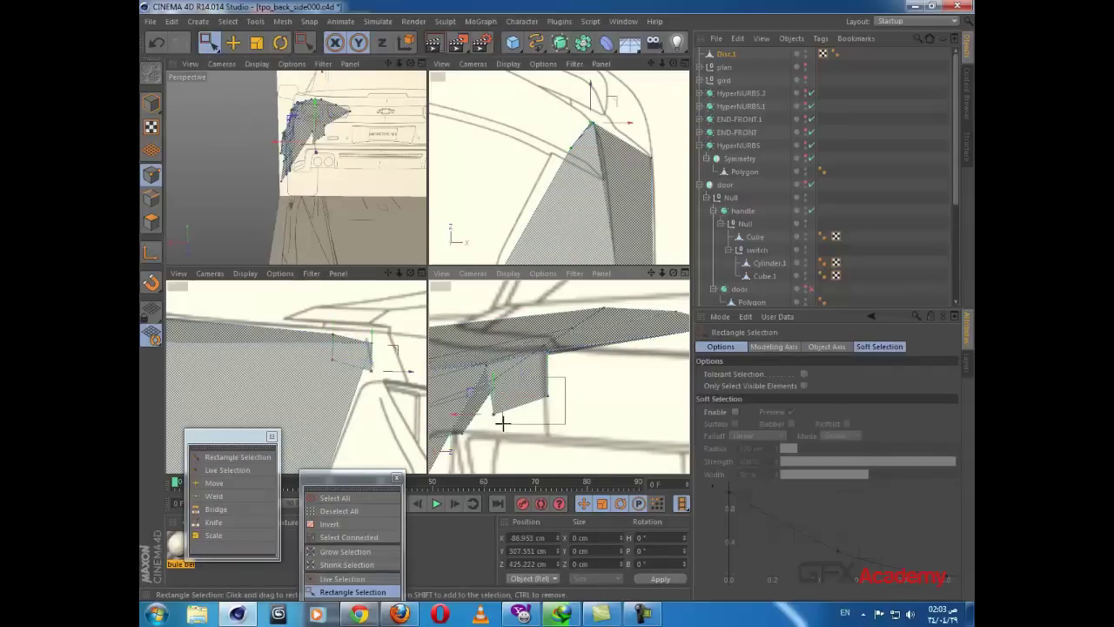
{"action": "left_click_drag", "start_coordinate": [529, 429], "coordinate": [493, 421]}
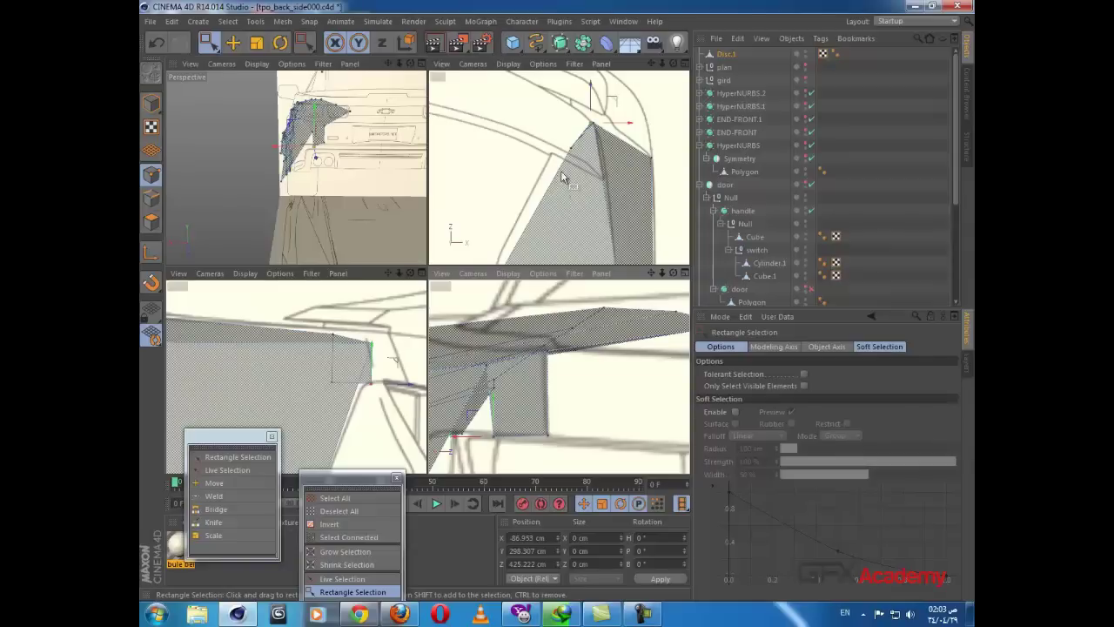
Step: Move the two points of the extrusion's plate-side edge rearward to about Z 424.8 cm
{"action": "middle_click", "coordinate": [314, 201]}
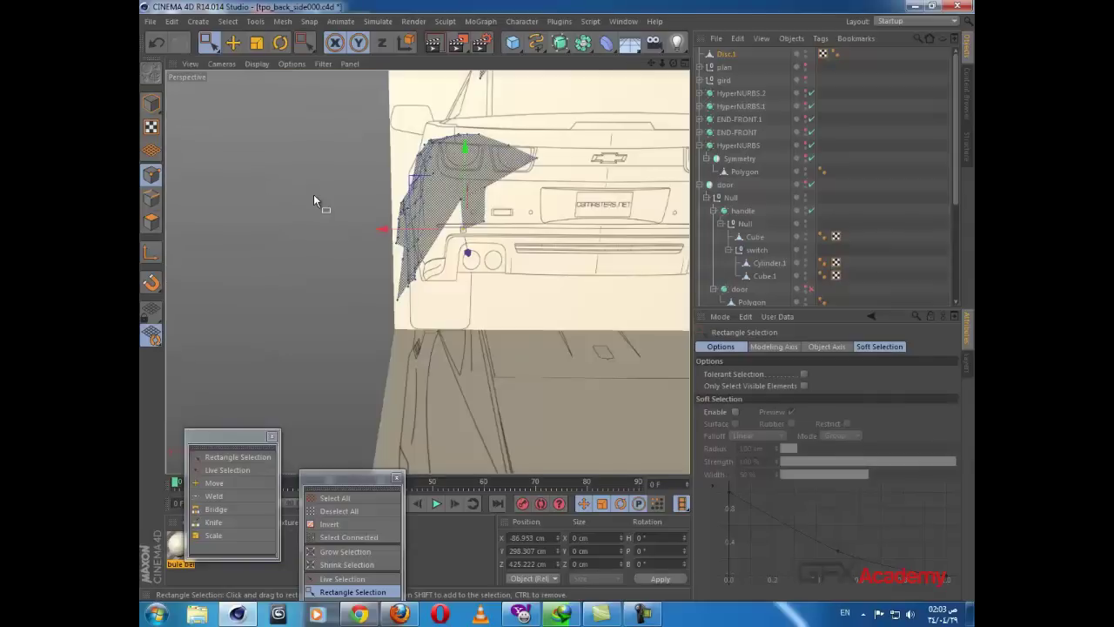
{"action": "left_click_drag", "start_coordinate": [455, 273], "coordinate": [524, 312], "text": "alt"}
{"action": "left_click_drag", "start_coordinate": [431, 329], "coordinate": [625, 254]}
{"action": "scroll", "coordinate": [446, 343], "scroll_direction": "up", "scroll_amount": 2}
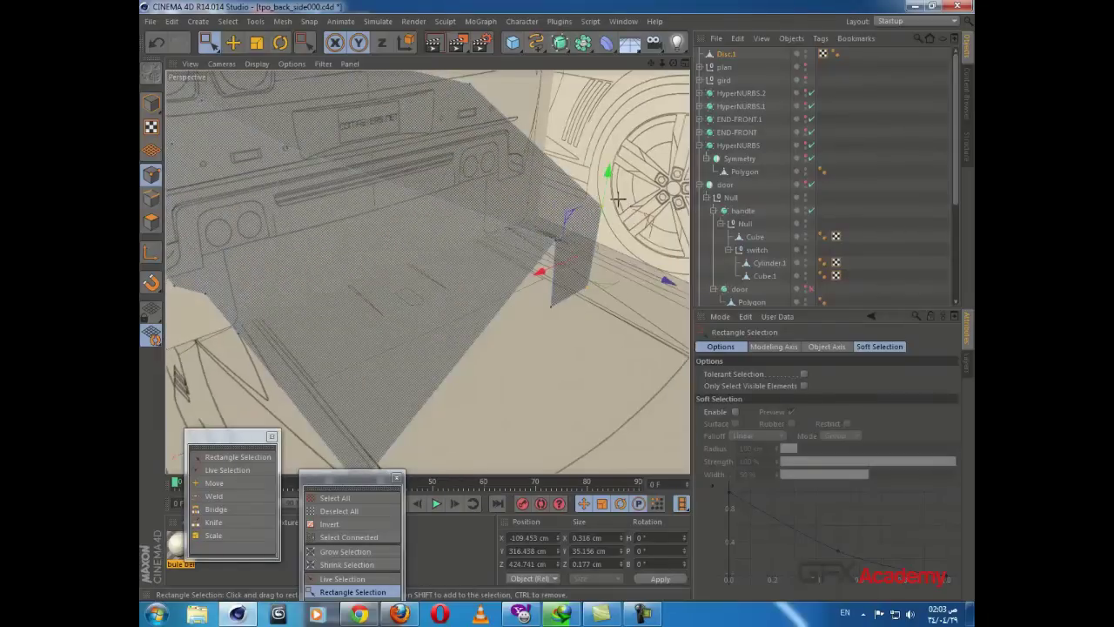
{"action": "middle_click", "coordinate": [530, 340]}
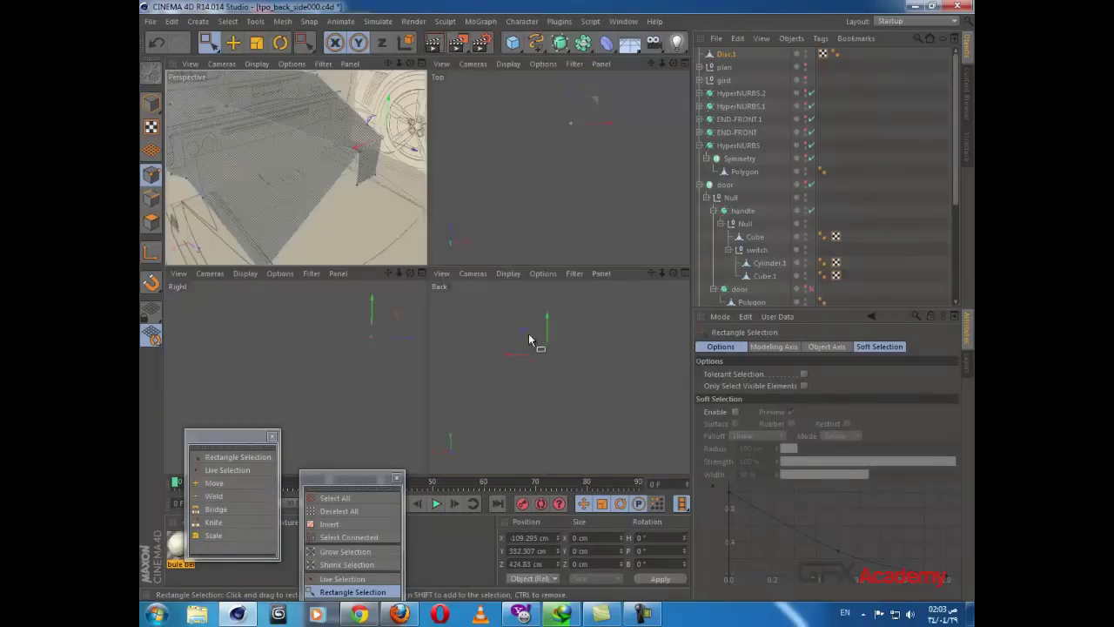
Step: Select the upper corner point where the extrusion meets the side panel and turn off X-Ray for Disc.1
{"action": "left_click", "coordinate": [486, 366]}
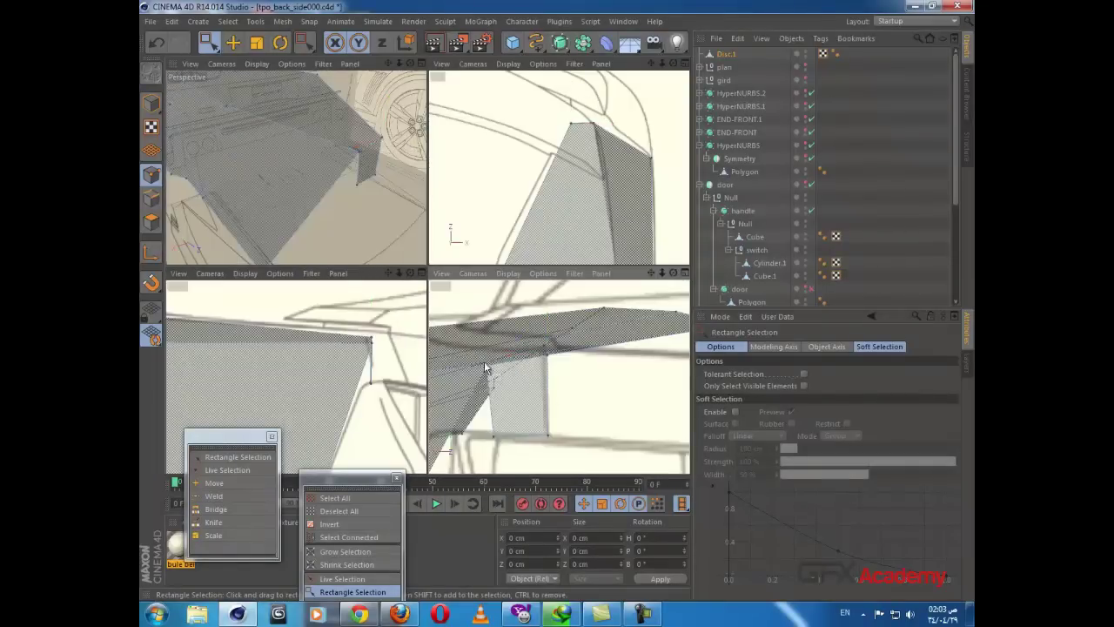
{"action": "left_click_drag", "start_coordinate": [487, 350], "coordinate": [490, 352]}
{"action": "left_click", "coordinate": [724, 55]}
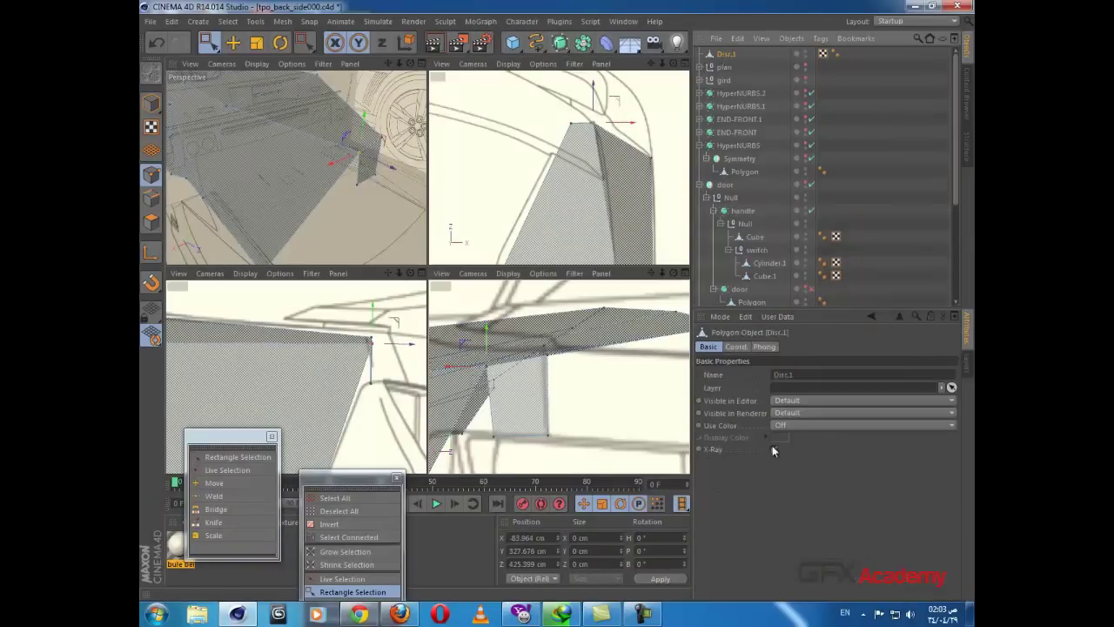
{"action": "left_click", "coordinate": [773, 449]}
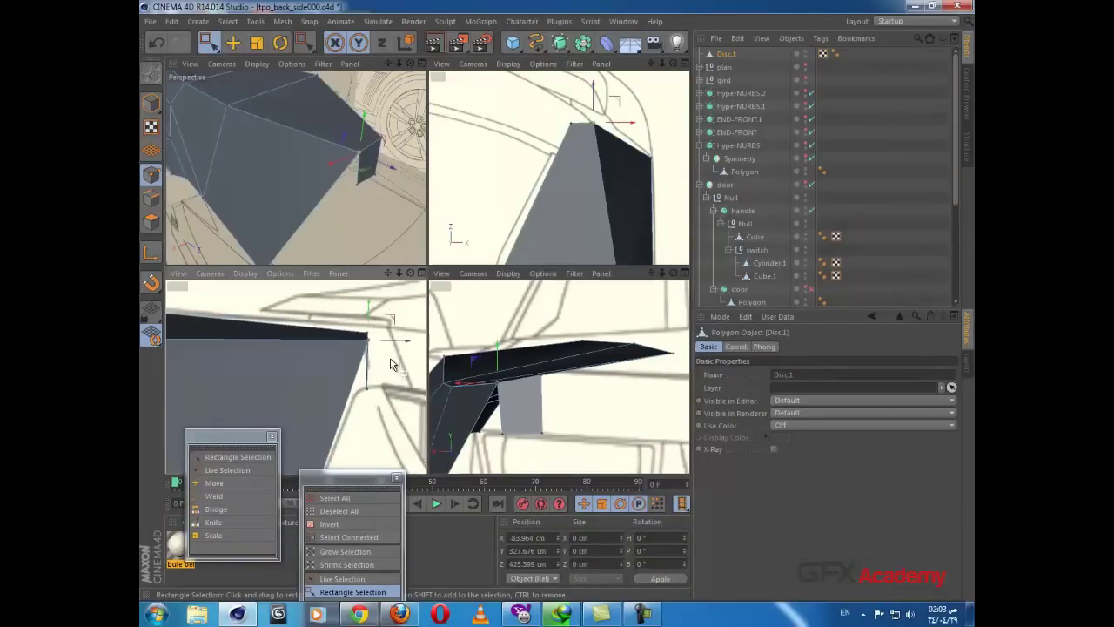
Step: Shift the extrusion's points rearward to the side blueprint, placing its lower edge at about Y 301.3 cm and Z 451.1 cm
{"action": "left_click_drag", "start_coordinate": [389, 358], "coordinate": [392, 391]}
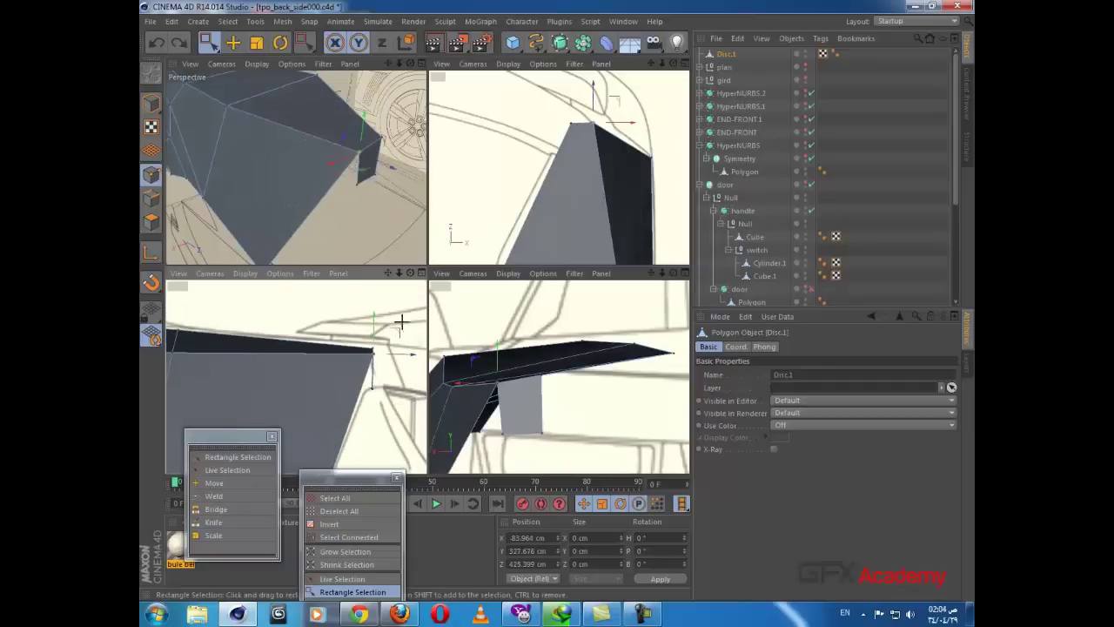
{"action": "left_click_drag", "start_coordinate": [402, 322], "coordinate": [367, 417]}
{"action": "left_click_drag", "start_coordinate": [402, 373], "coordinate": [419, 388]}
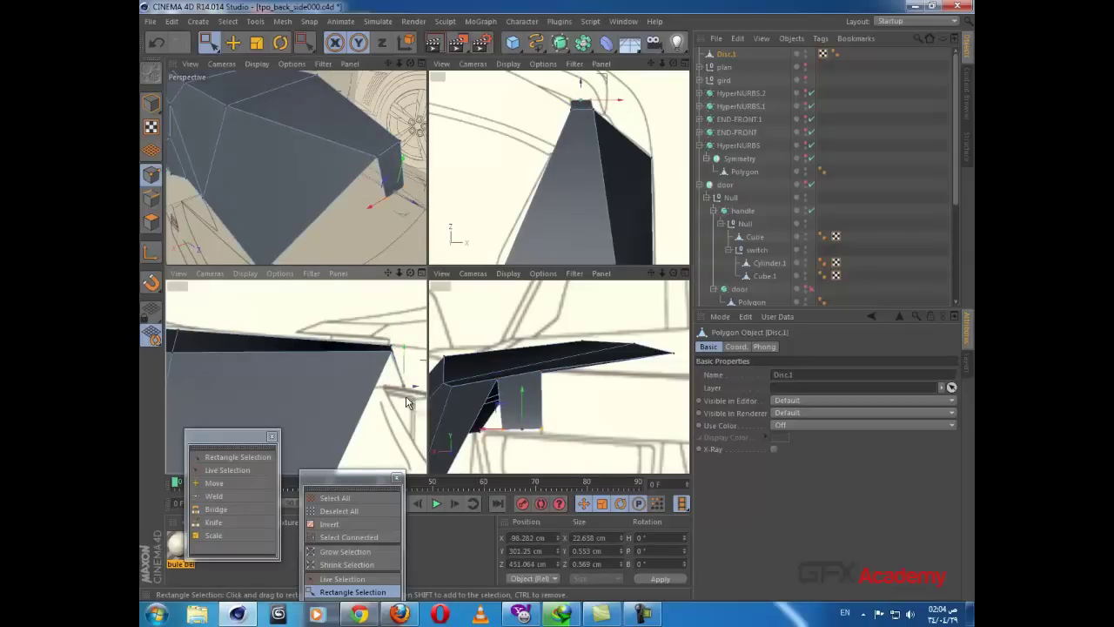
Step: Examine how the downward extrusion lines up with the tail light in the side, back and perspective views
{"action": "scroll", "coordinate": [406, 397], "scroll_direction": "up", "scroll_amount": 1}
{"action": "scroll", "coordinate": [406, 397], "scroll_direction": "down", "scroll_amount": 2}
{"action": "middle_click_drag", "start_coordinate": [524, 429], "coordinate": [522, 423], "text": "alt"}
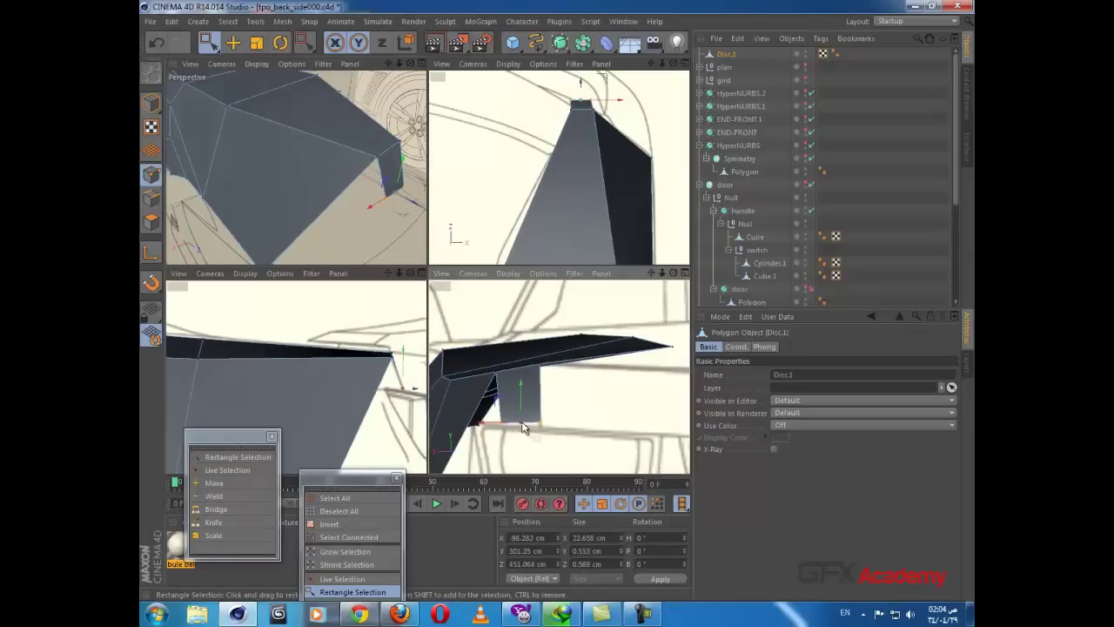
{"action": "scroll", "coordinate": [522, 427], "scroll_direction": "up", "scroll_amount": 4}
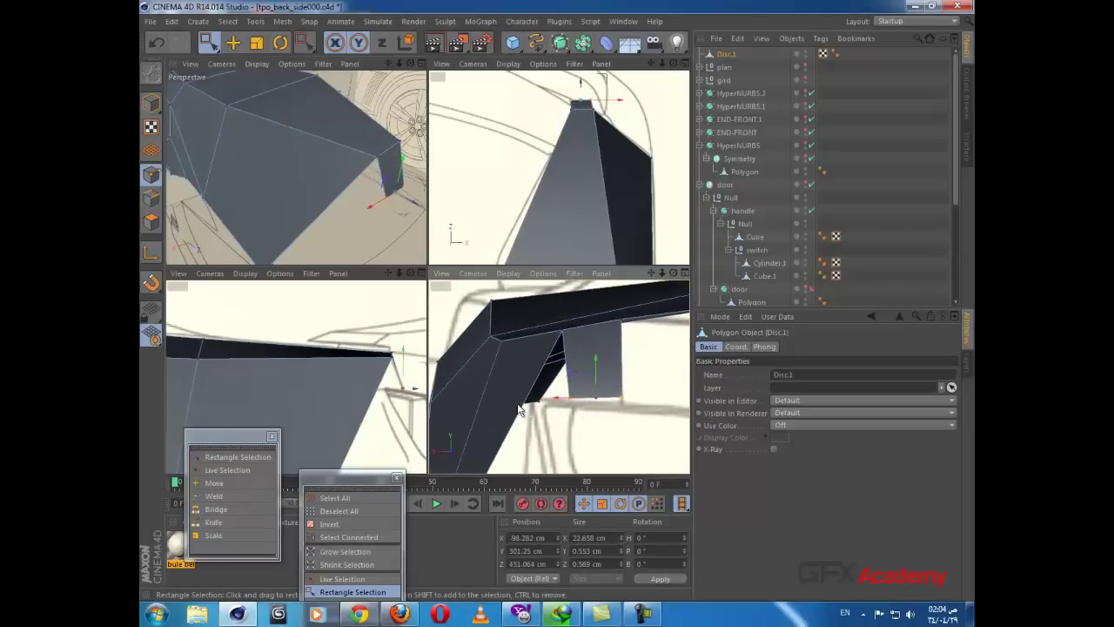
{"action": "scroll", "coordinate": [557, 423], "scroll_direction": "down", "scroll_amount": 4}
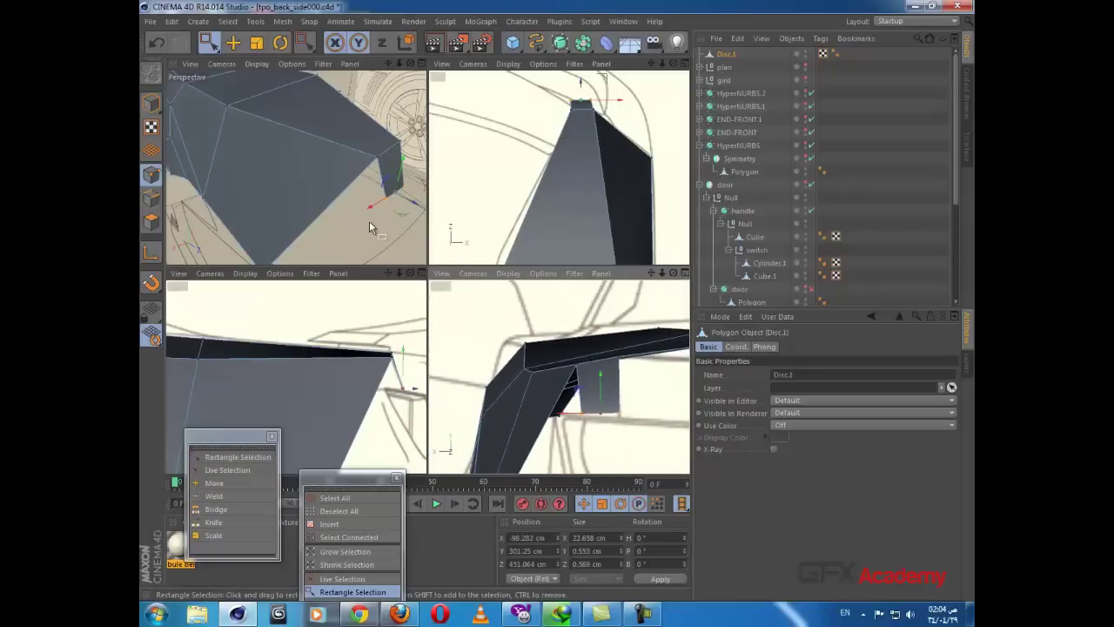
{"action": "scroll", "coordinate": [370, 235], "scroll_direction": "up", "scroll_amount": 2}
{"action": "scroll", "coordinate": [370, 236], "scroll_direction": "up", "scroll_amount": 1}
{"action": "middle_click_drag", "start_coordinate": [369, 235], "coordinate": [345, 165], "text": "alt"}
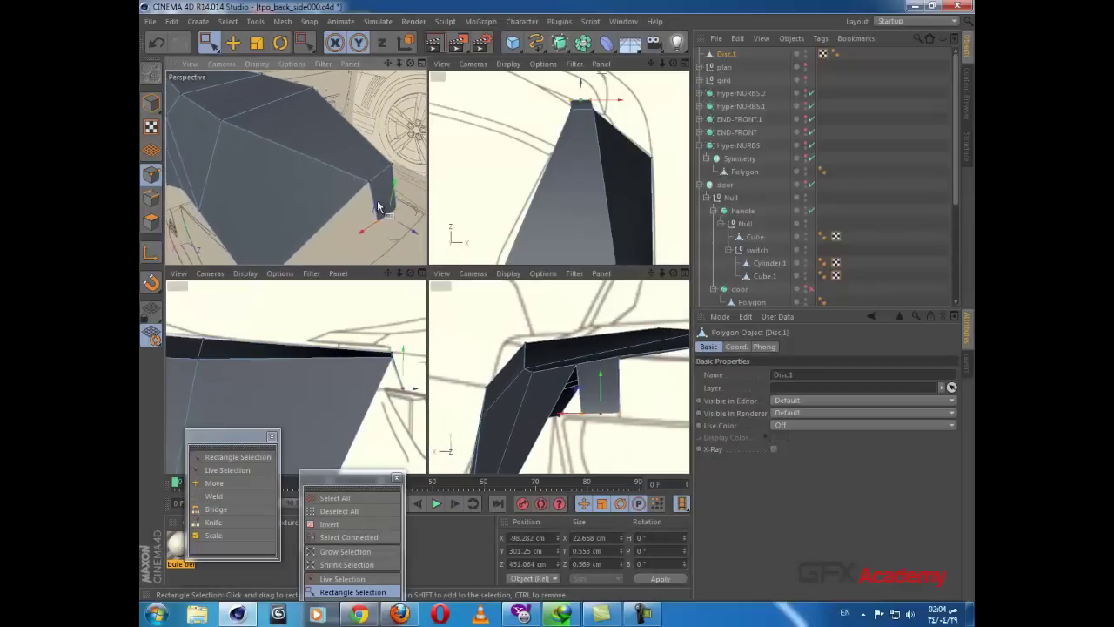
{"action": "mouse_move", "coordinate": [377, 196]}
{"action": "left_mouse_down", "text": "alt"}
{"action": "mouse_move", "coordinate": [329, 193]}
{"action": "mouse_move", "coordinate": [347, 188]}
{"action": "mouse_move", "coordinate": [361, 209]}
{"action": "left_mouse_up", "text": "alt"}
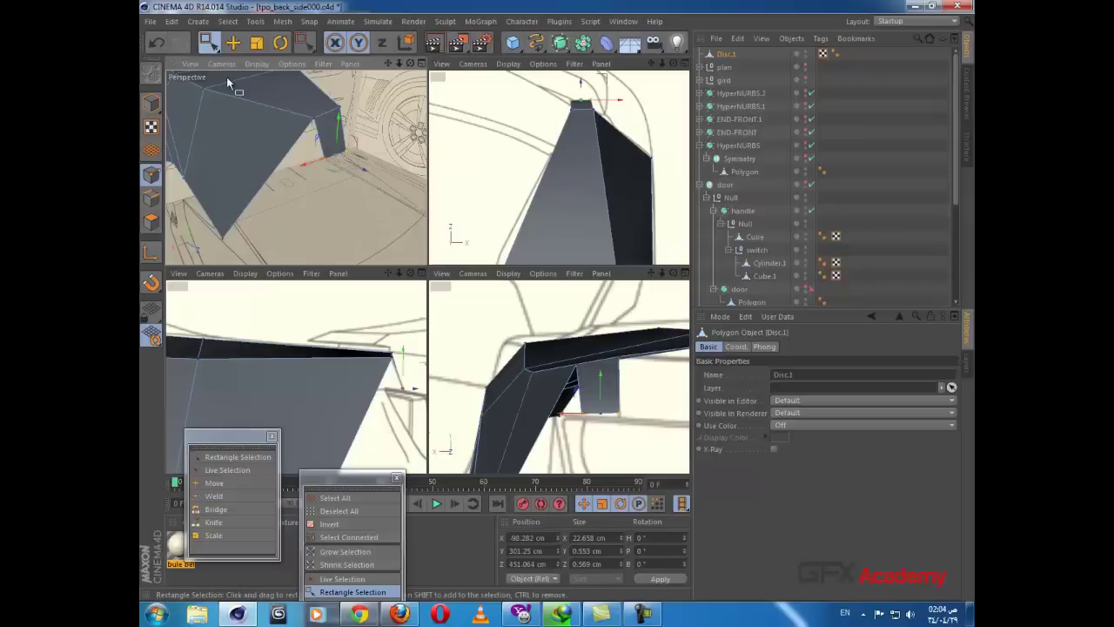
Step: Try extruding the vertical edge nearest the side panel sideways to about X -72.9 cm in edge mode, and undo it
{"action": "left_click", "coordinate": [151, 199]}
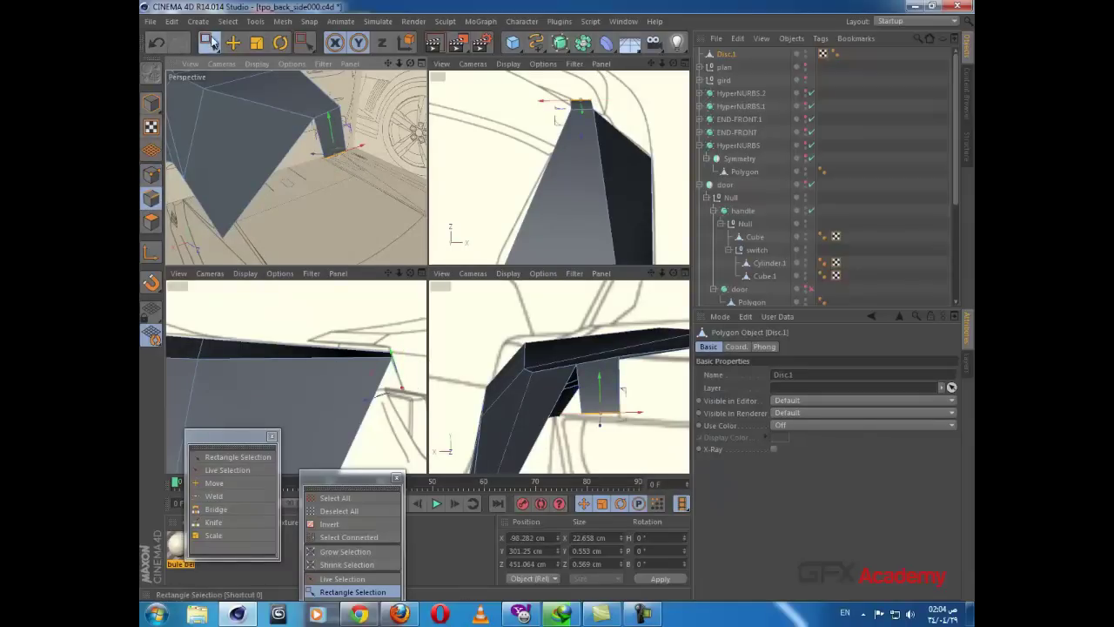
{"action": "left_click_drag", "start_coordinate": [209, 42], "coordinate": [239, 59]}
{"action": "left_click", "coordinate": [581, 400]}
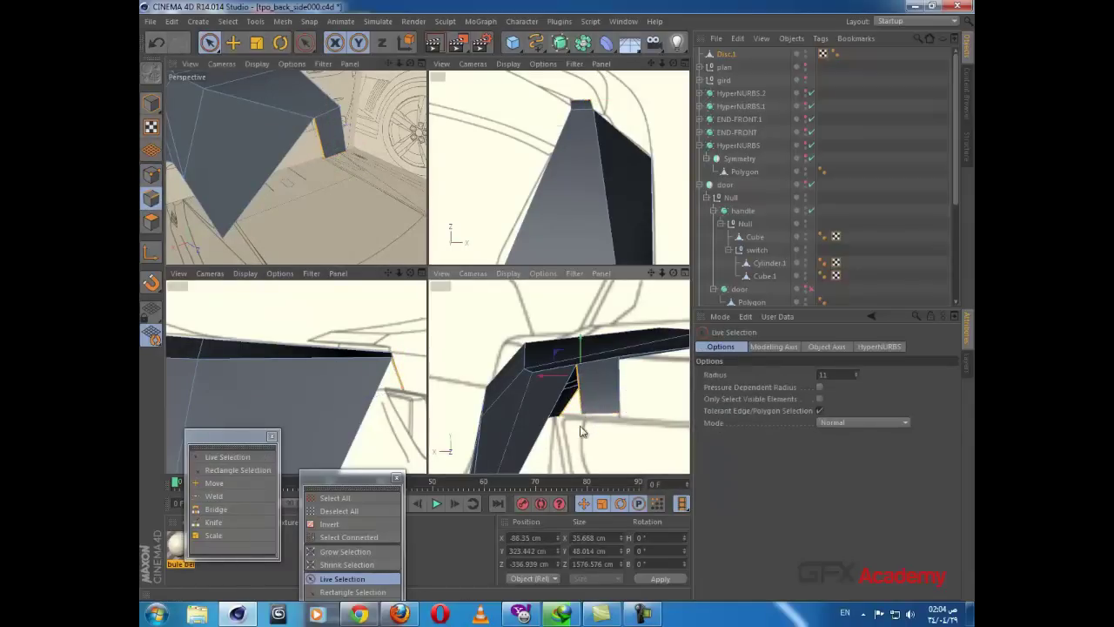
{"action": "scroll", "coordinate": [593, 411], "scroll_direction": "up", "scroll_amount": 2}
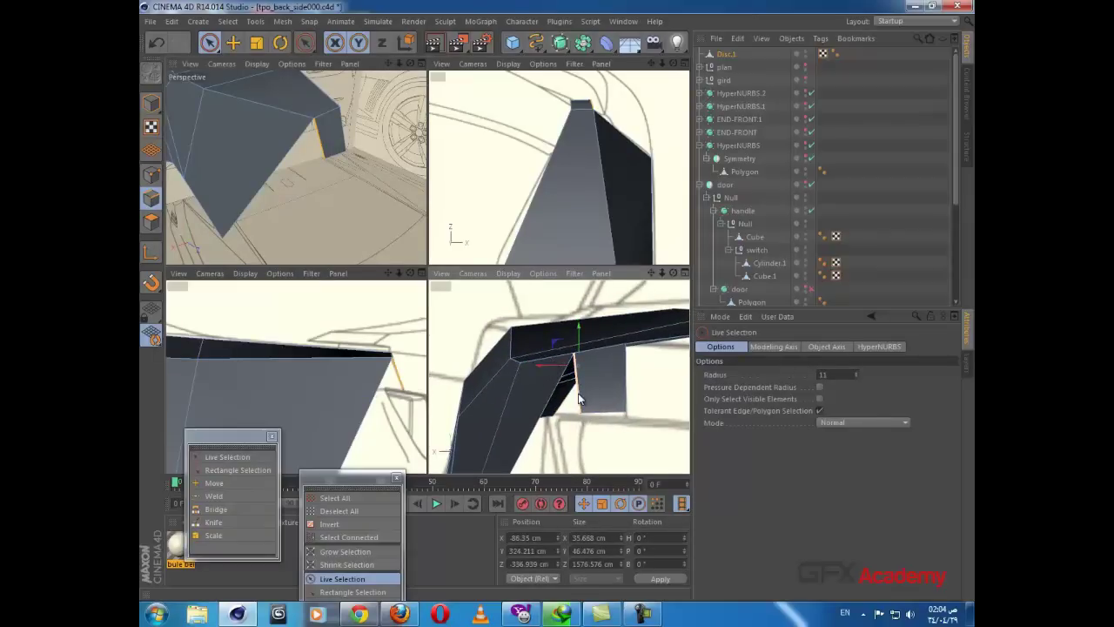
{"action": "left_click_drag", "start_coordinate": [551, 374], "coordinate": [523, 369]}
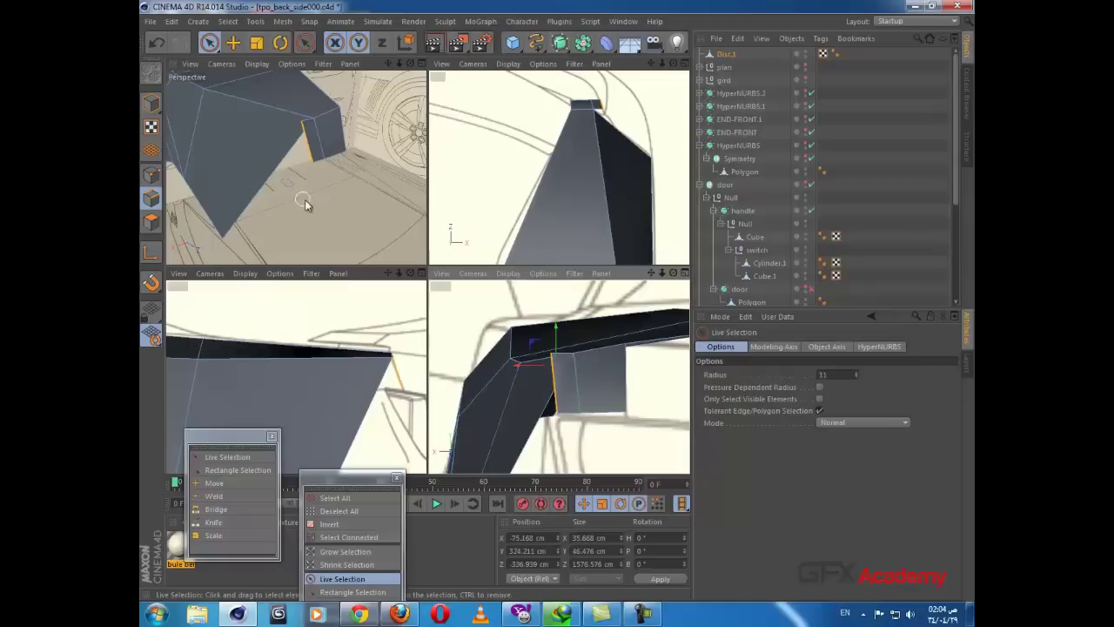
{"action": "left_click_drag", "start_coordinate": [305, 203], "coordinate": [320, 200], "text": "alt"}
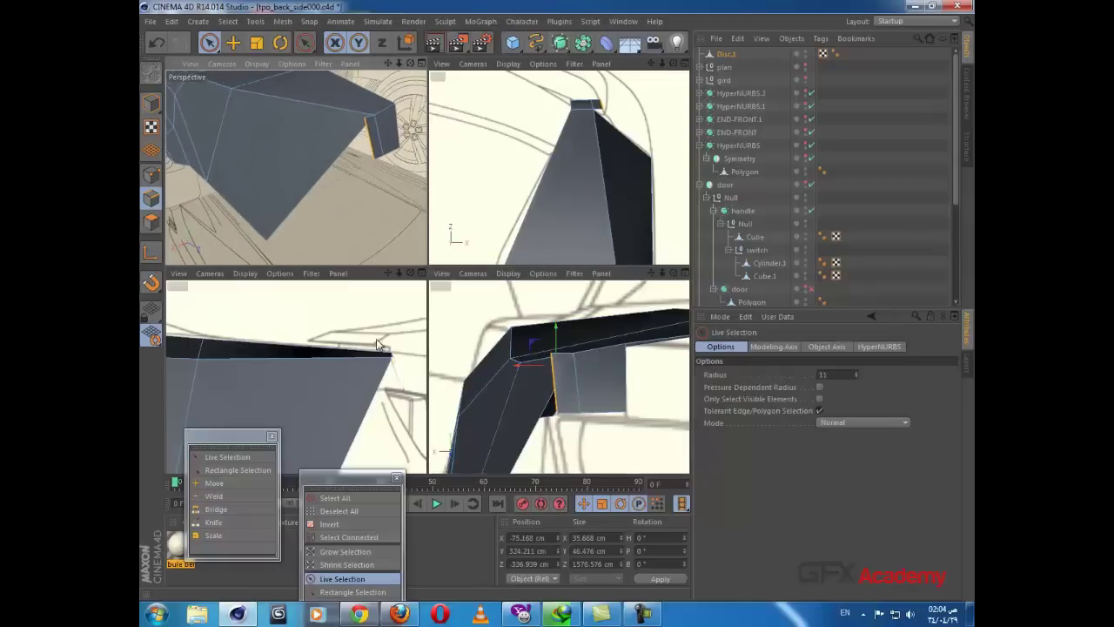
{"action": "key", "text": "e"}
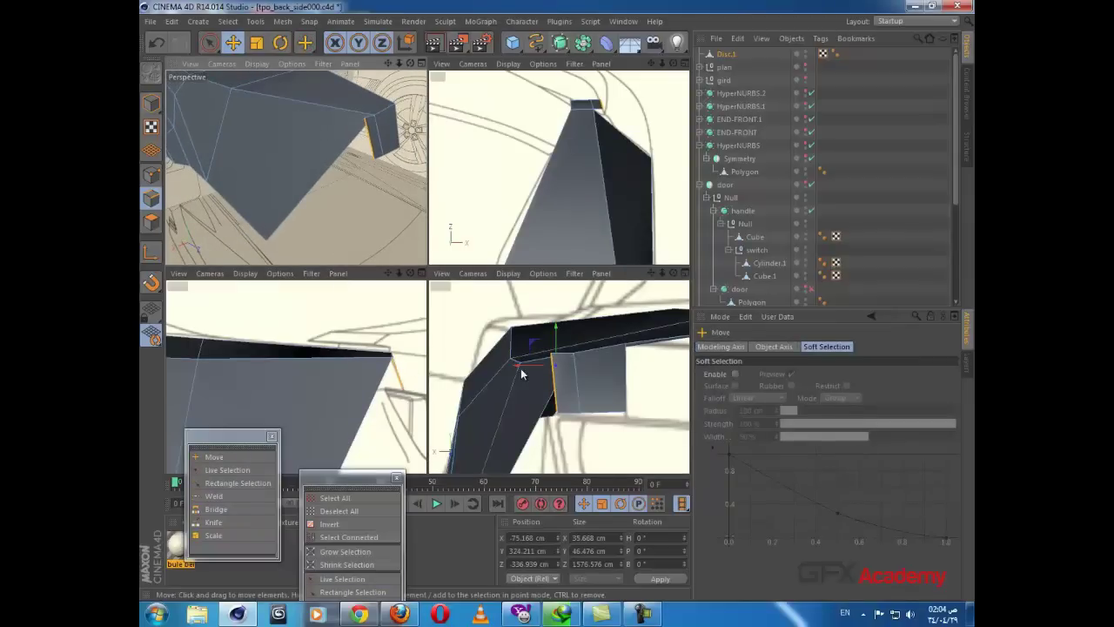
{"action": "left_click_drag", "start_coordinate": [526, 370], "coordinate": [520, 369]}
{"action": "middle_click_drag", "start_coordinate": [395, 394], "coordinate": [336, 347], "text": "alt"}
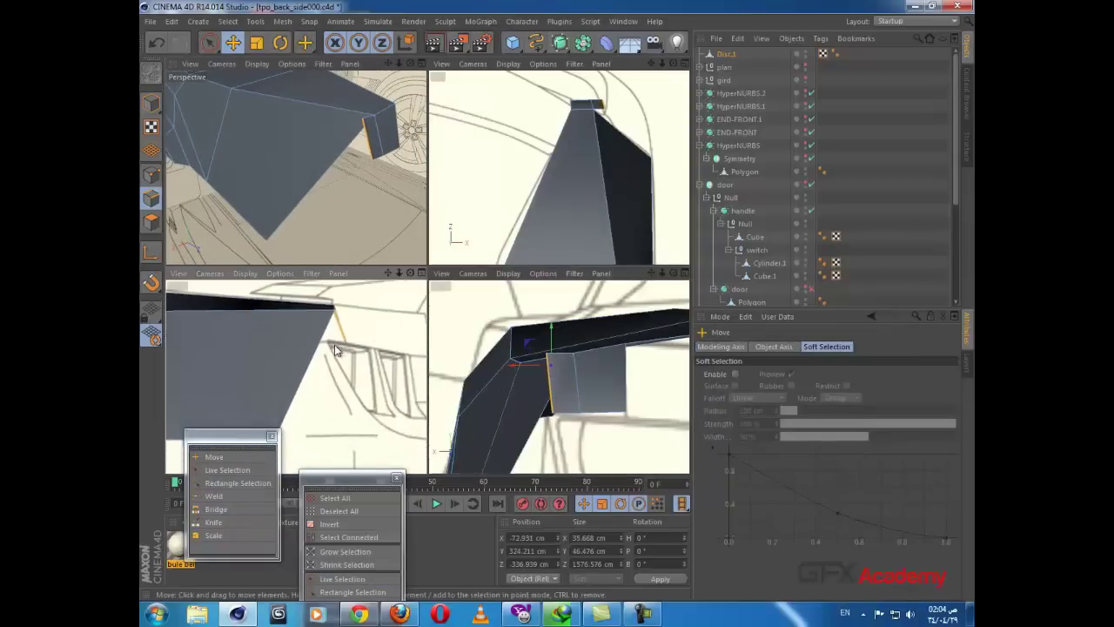
{"action": "scroll", "coordinate": [363, 377], "scroll_direction": "down", "scroll_amount": 10}
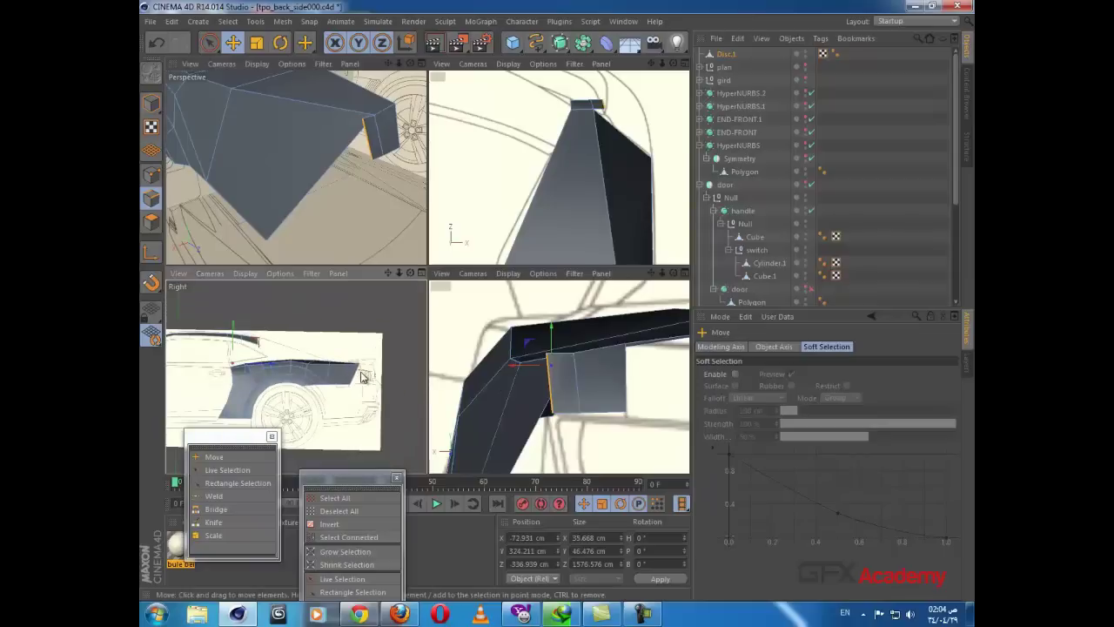
{"action": "left_click_drag", "start_coordinate": [364, 376], "coordinate": [374, 398]}
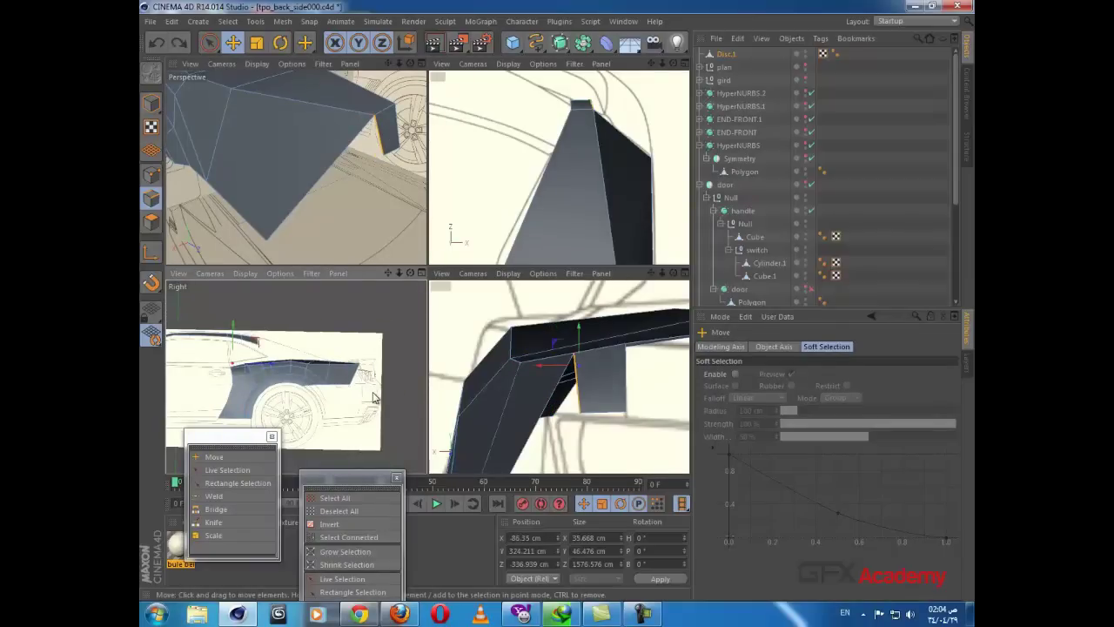
{"action": "left_click", "coordinate": [374, 393]}
Step: Select only the extrusion's vertical edge nearest the side panel
{"action": "right_click_drag", "start_coordinate": [469, 386], "coordinate": [520, 392], "text": "alt"}
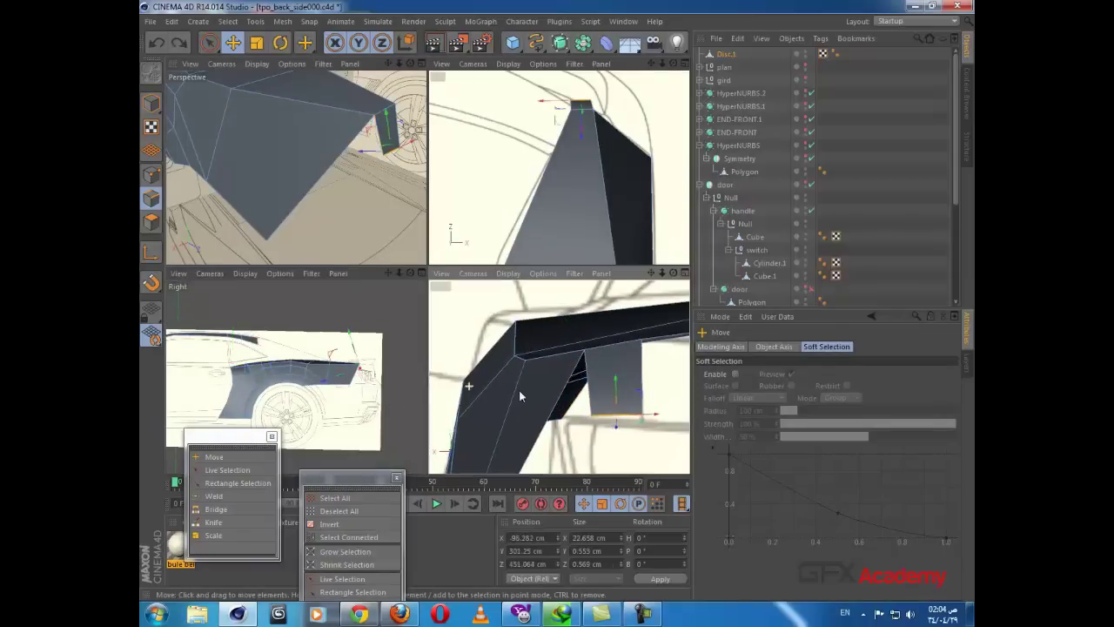
{"action": "left_click", "coordinate": [586, 410]}
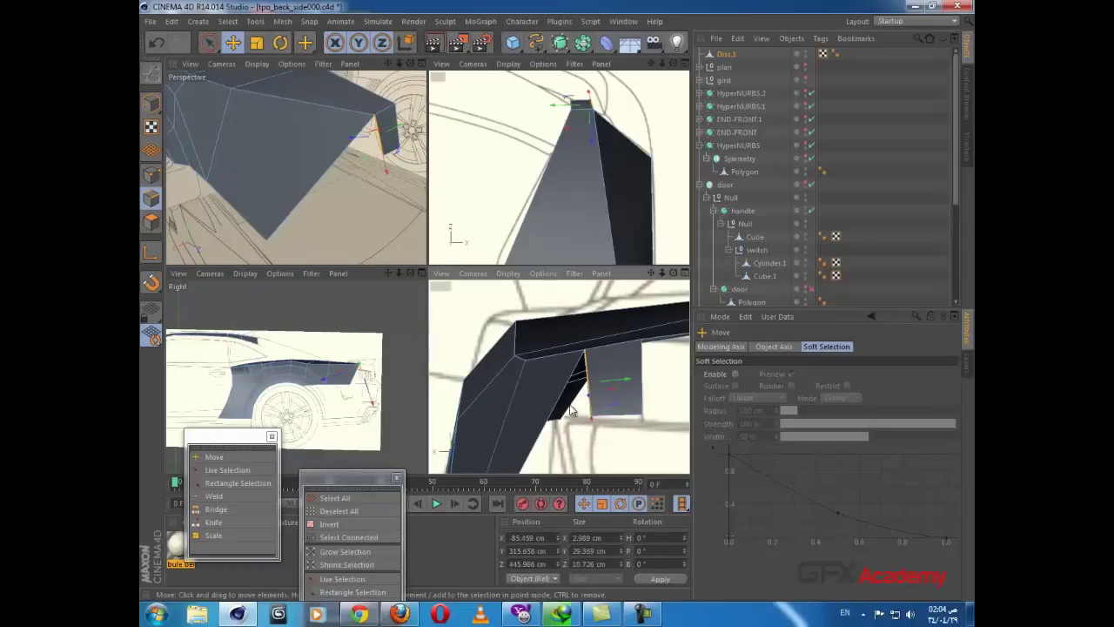
{"action": "scroll", "coordinate": [352, 393], "scroll_direction": "up", "scroll_amount": 3}
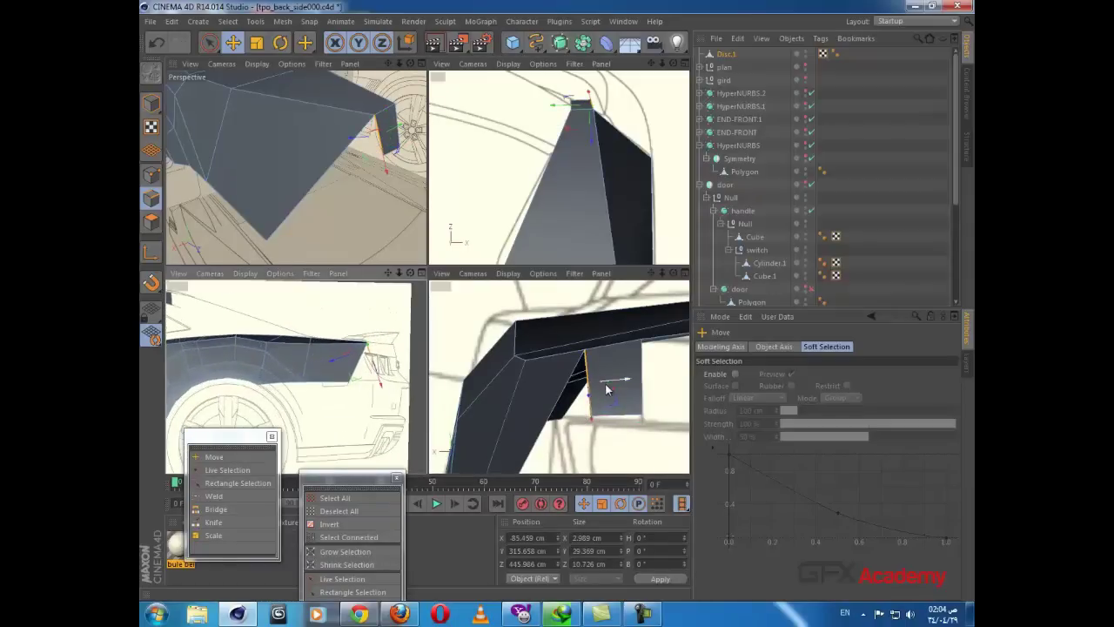
Step: Try extruding the selected vertical edge to about X -78.9 cm and shifting it forward to Z 427.4 cm, and undo both
{"action": "left_click_drag", "start_coordinate": [620, 383], "coordinate": [584, 394]}
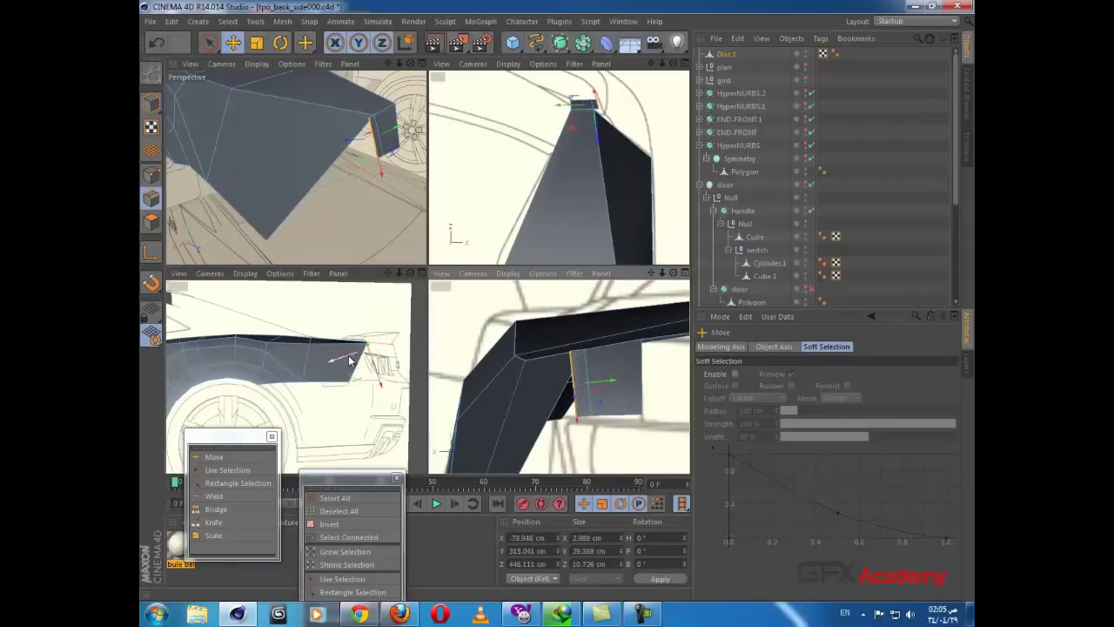
{"action": "left_click_drag", "start_coordinate": [351, 360], "coordinate": [354, 364]}
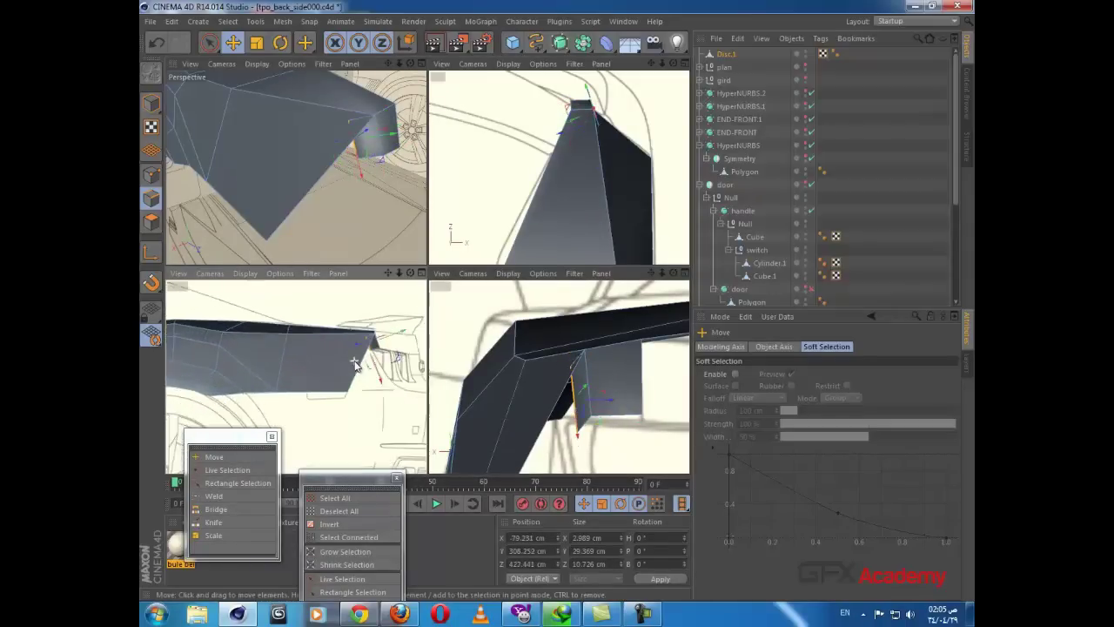
{"action": "scroll", "coordinate": [354, 362], "scroll_direction": "up", "scroll_amount": 2}
{"action": "key", "text": "ctrl+z"}
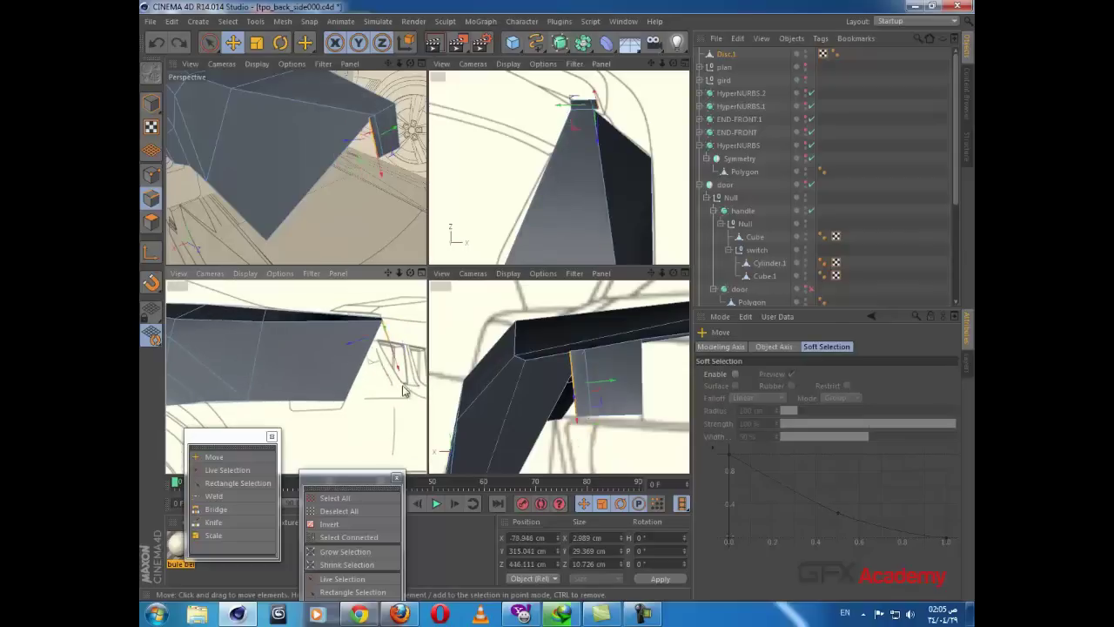
{"action": "scroll", "coordinate": [393, 376], "scroll_direction": "up", "scroll_amount": 1}
{"action": "left_click_drag", "start_coordinate": [555, 392], "coordinate": [597, 398], "text": "alt"}
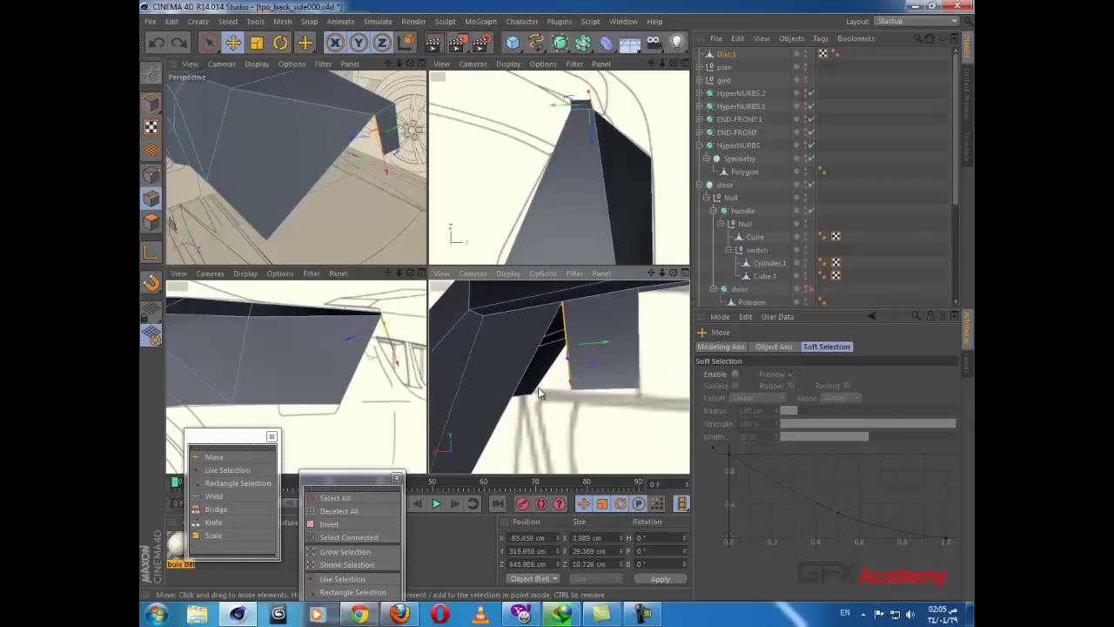
Step: Cut a loop across the side panel just below its tail-light corner with the Knife in Loop mode, working on points
{"action": "left_click_drag", "start_coordinate": [485, 368], "coordinate": [516, 376], "text": "alt"}
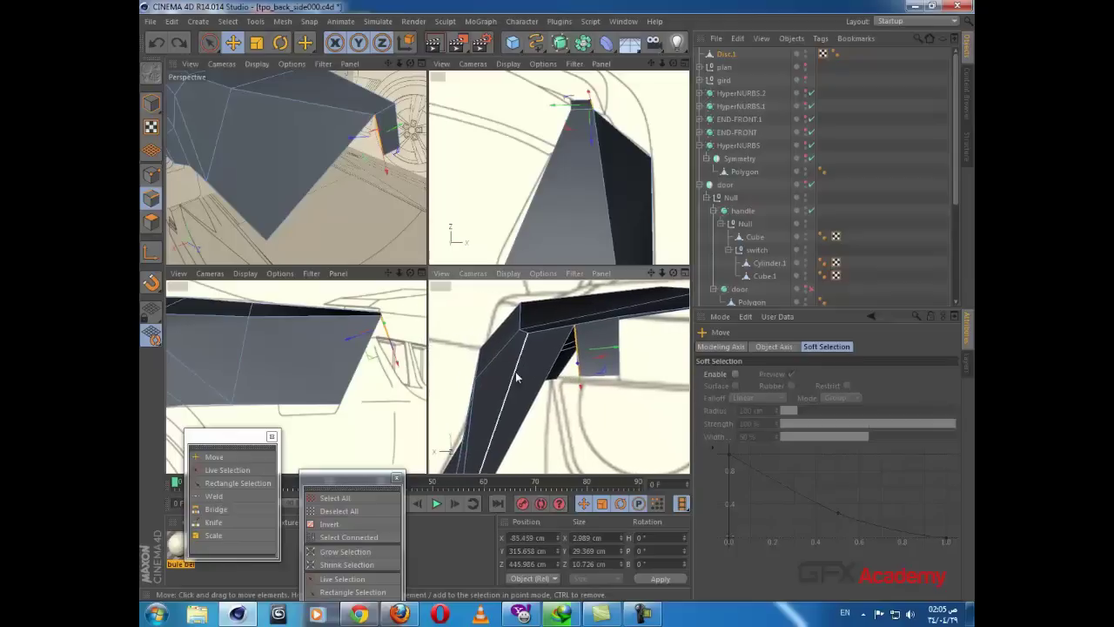
{"action": "key", "text": "k"}
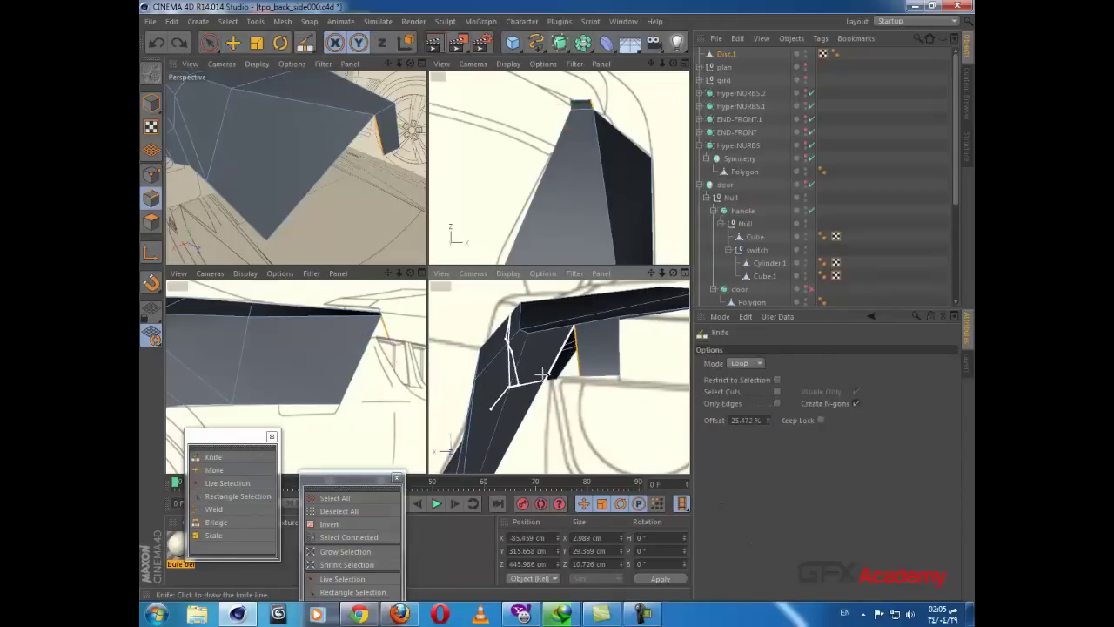
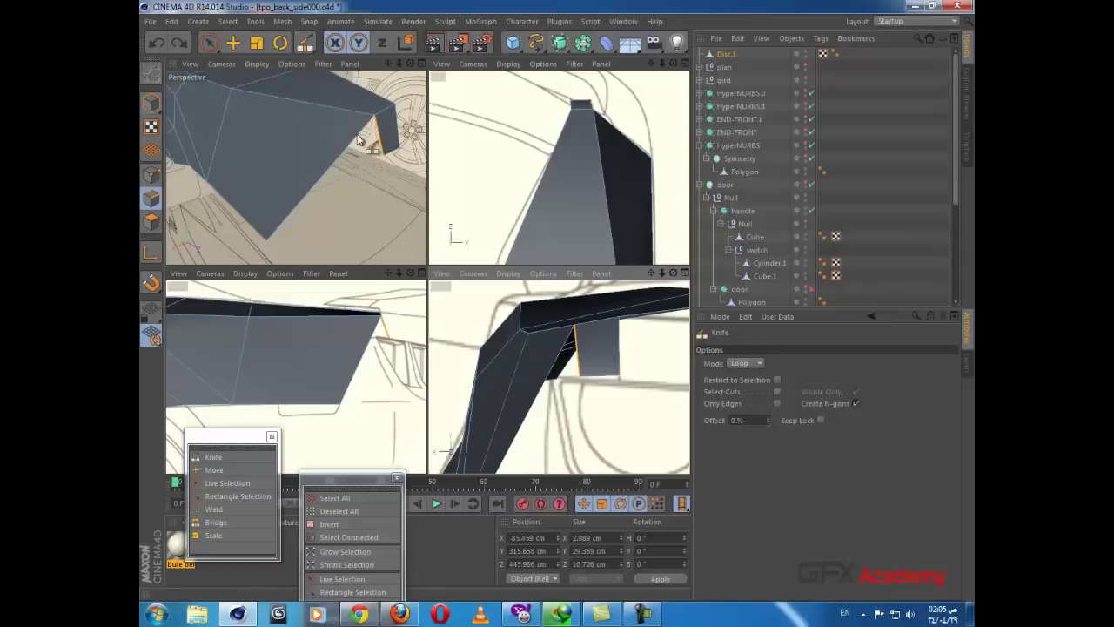
{"action": "left_click", "coordinate": [151, 175]}
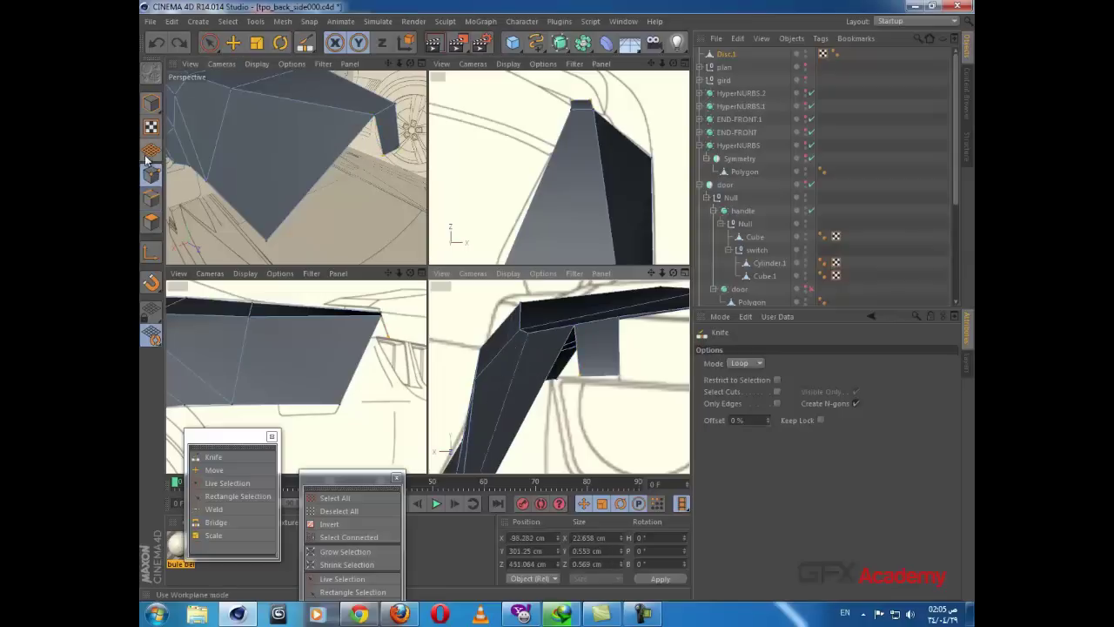
{"action": "left_click", "coordinate": [744, 364]}
{"action": "left_click", "coordinate": [738, 377]}
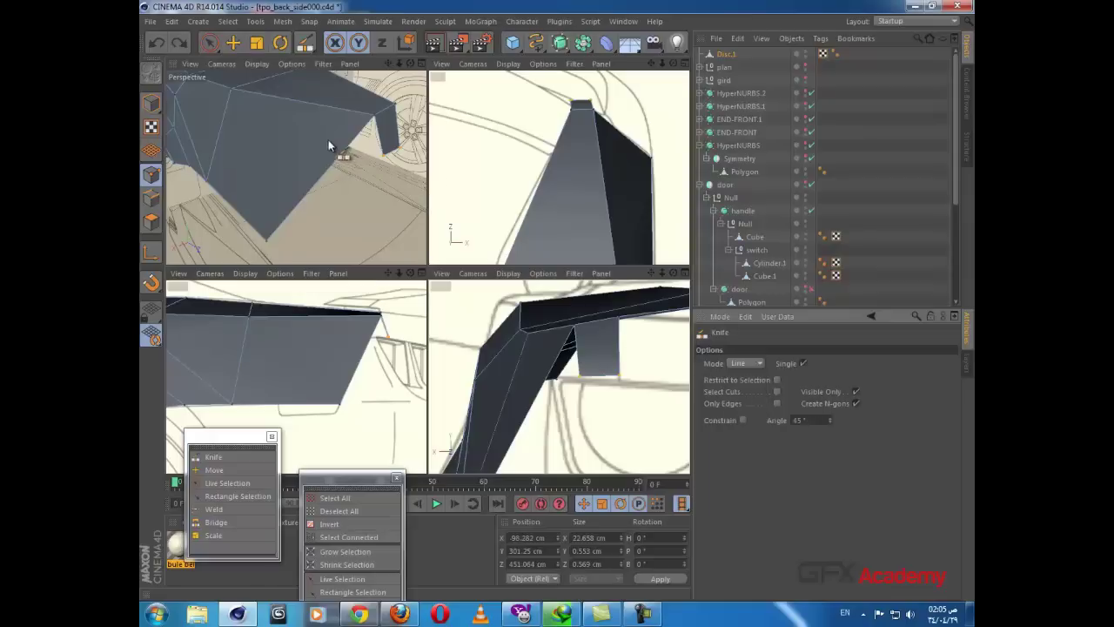
{"action": "left_click", "coordinate": [742, 417]}
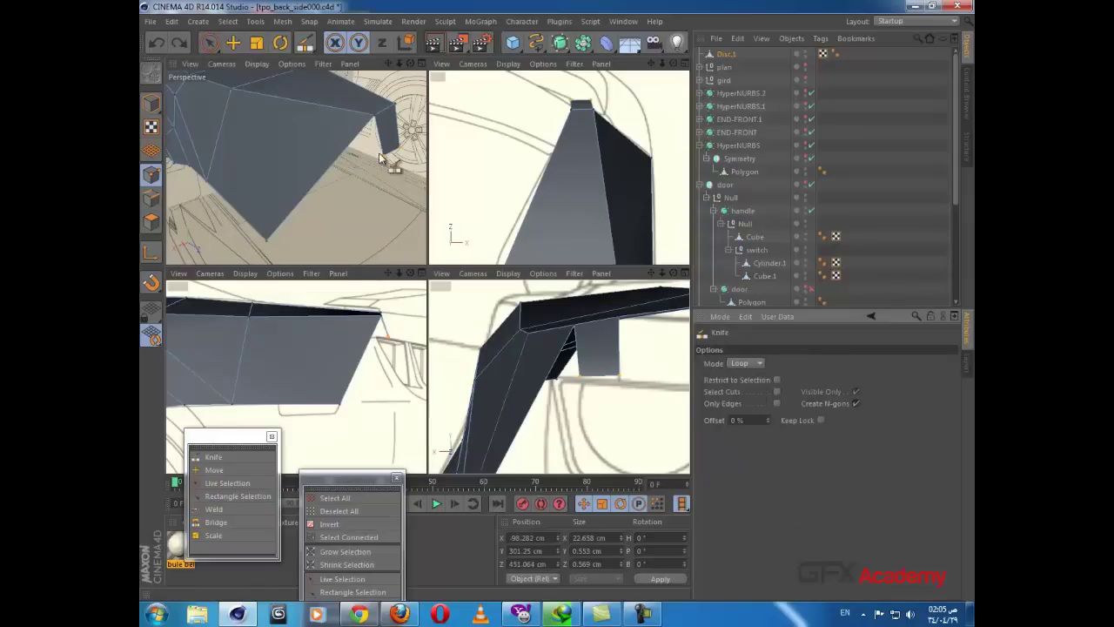
{"action": "middle_click", "coordinate": [346, 163]}
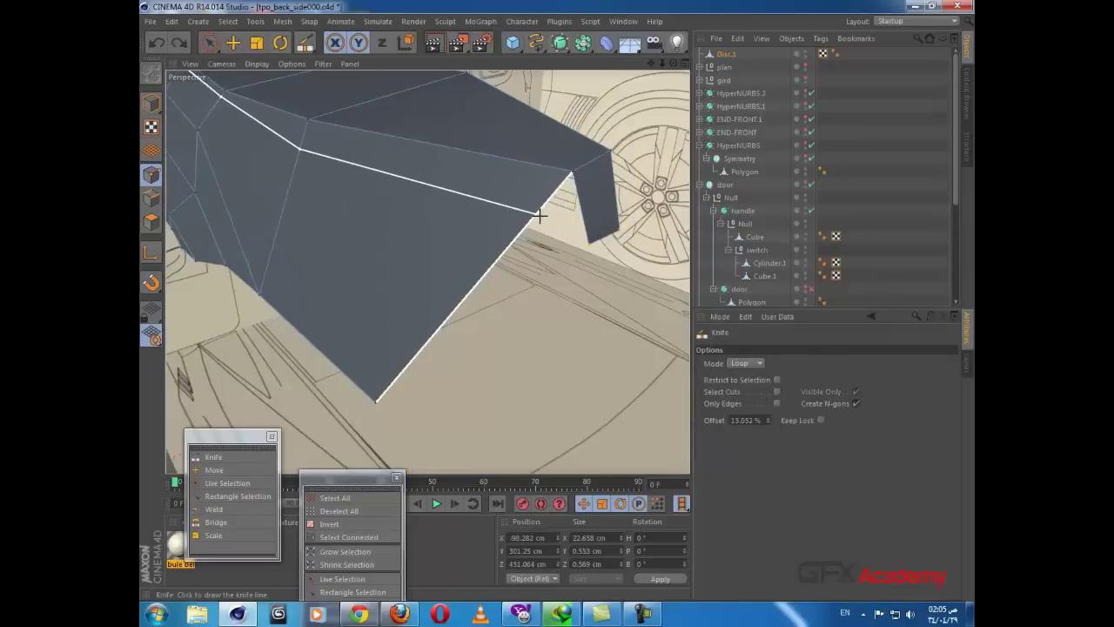
{"action": "left_click", "coordinate": [550, 201]}
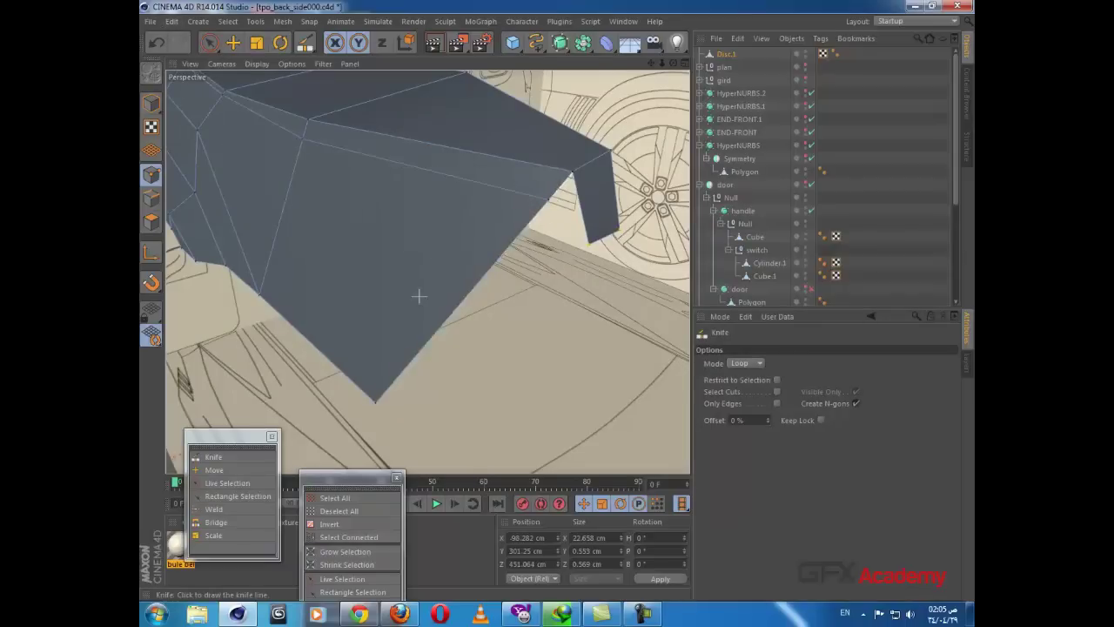
Step: Weld the extrusion's lower corner to the new cut's end point and lower the welded point level with the extrusion's bottom edge
{"action": "left_click", "coordinate": [213, 508]}
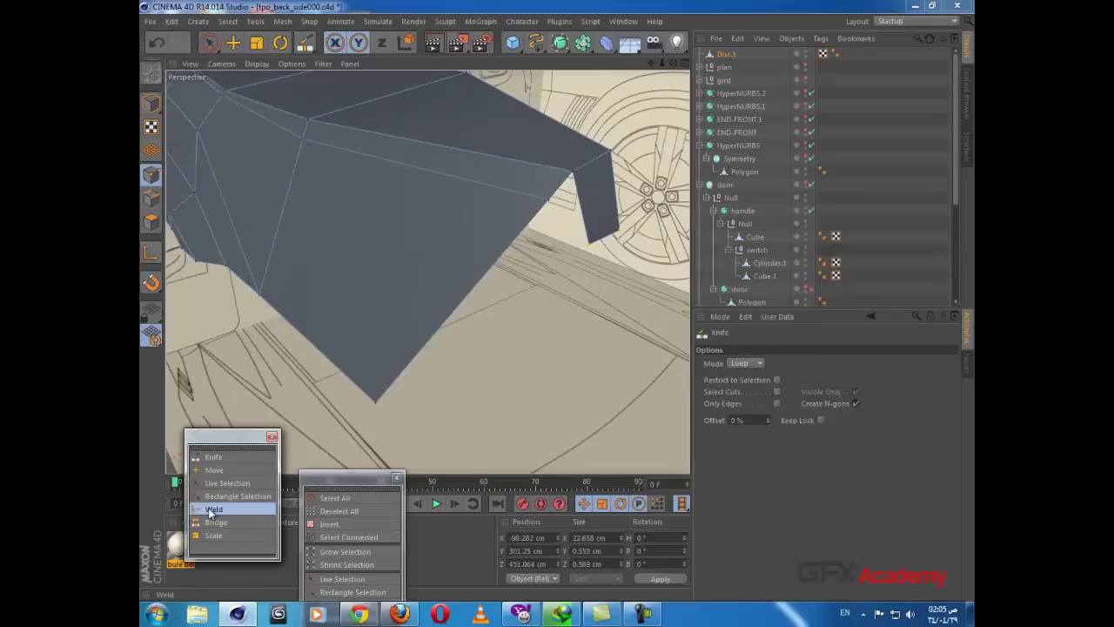
{"action": "left_click_drag", "start_coordinate": [588, 243], "coordinate": [549, 201]}
{"action": "middle_click", "coordinate": [535, 279]}
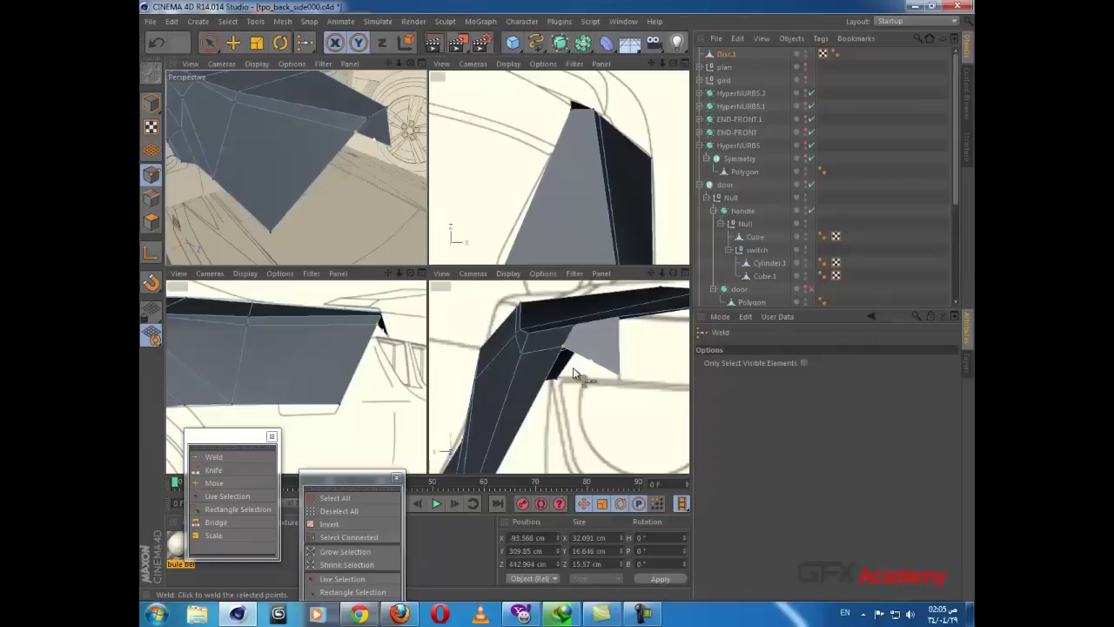
{"action": "key", "text": "9"}
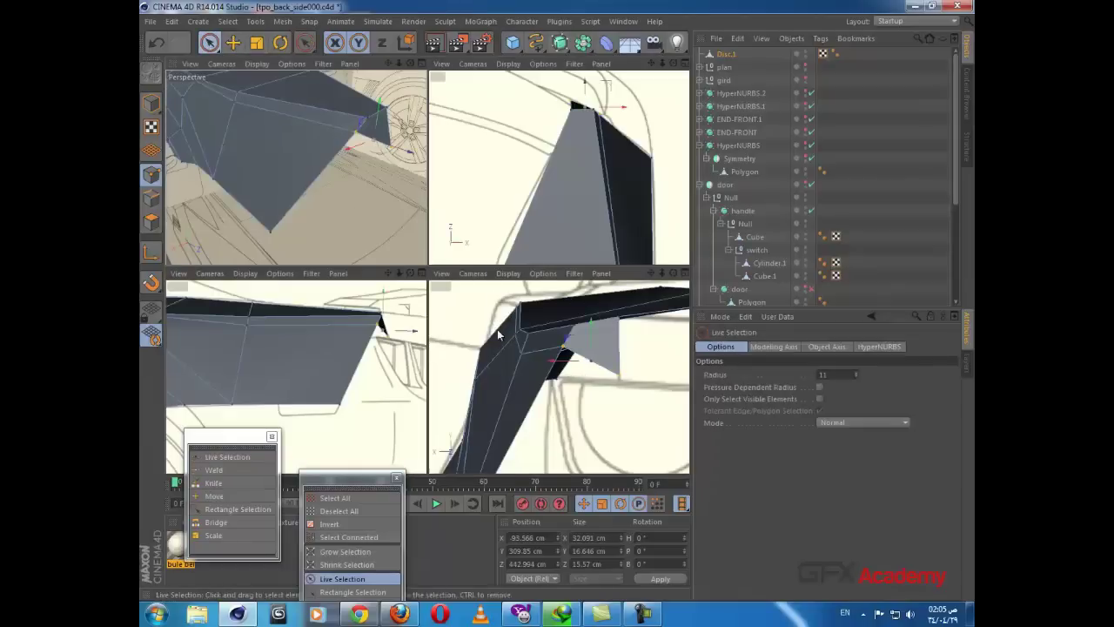
{"action": "left_click", "coordinate": [561, 348]}
{"action": "left_click_drag", "start_coordinate": [564, 324], "coordinate": [621, 356]}
{"action": "left_click", "coordinate": [623, 374]}
Step: Reposition the shoulder corner points in the back view, moving the point on the panel's upper edge sideways to about X -55.4 cm
{"action": "left_click", "coordinate": [515, 333]}
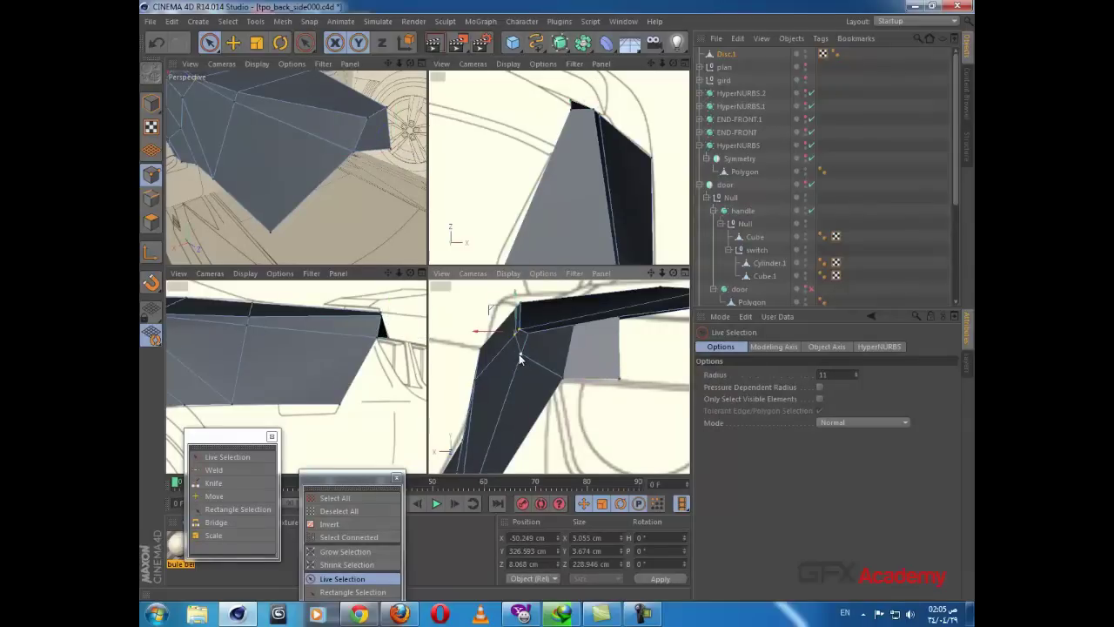
{"action": "left_click", "coordinate": [516, 335]}
{"action": "left_click", "coordinate": [514, 315], "text": "shift"}
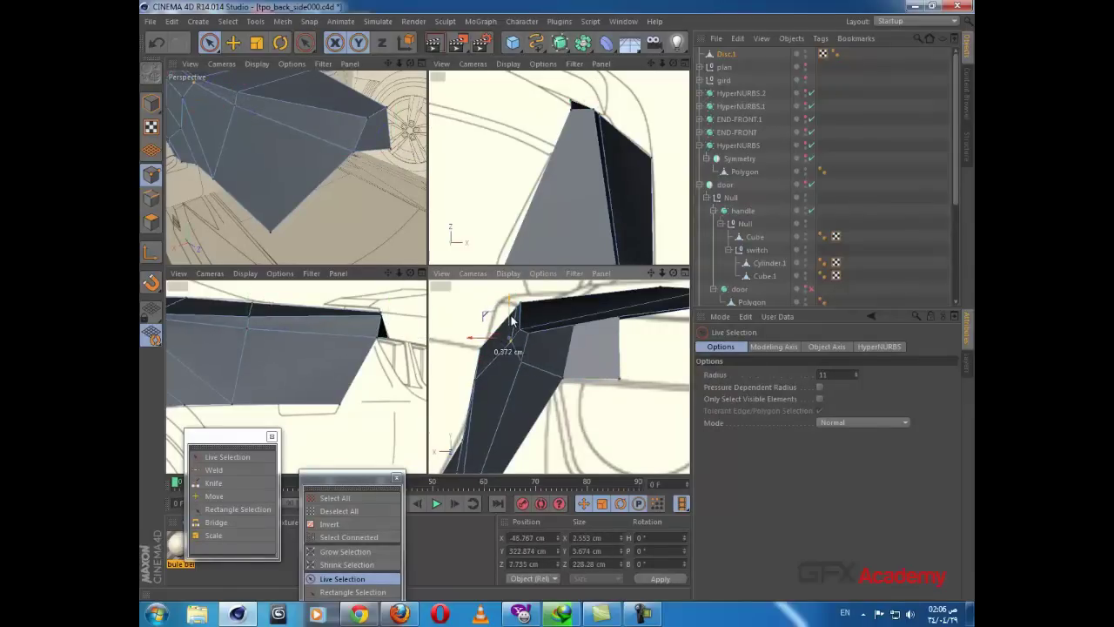
{"action": "left_click", "coordinate": [519, 310]}
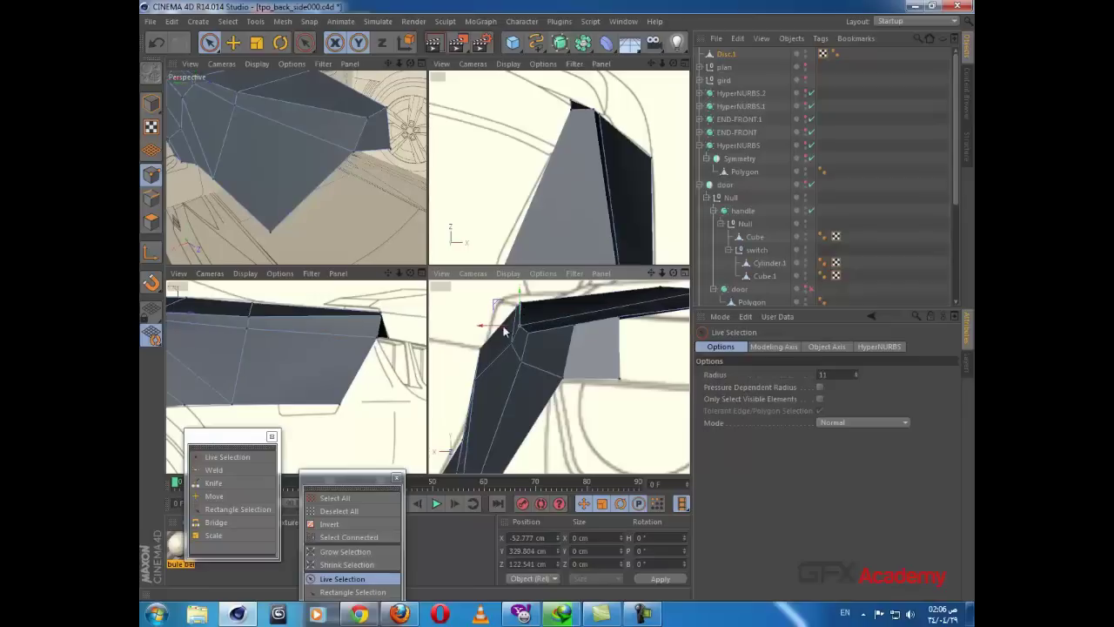
{"action": "left_click_drag", "start_coordinate": [498, 328], "coordinate": [506, 328]}
{"action": "scroll", "coordinate": [547, 349], "scroll_direction": "down", "scroll_amount": 2}
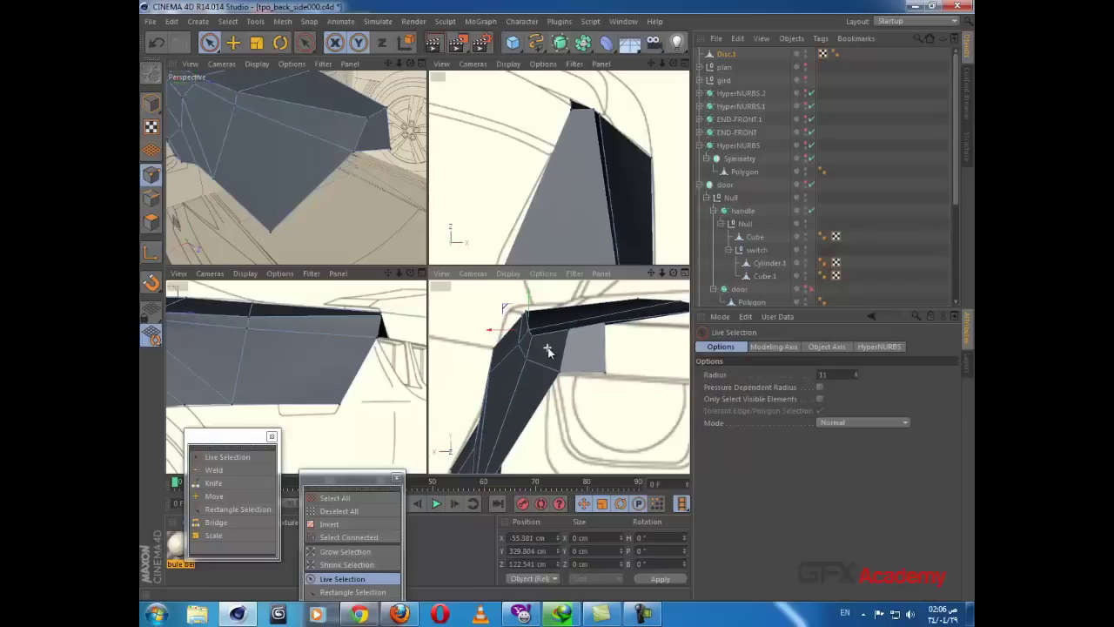
Step: Adjust the tail extrusion's corner points in the top view to follow the blueprint, and select its upper corner points
{"action": "left_click", "coordinate": [592, 116]}
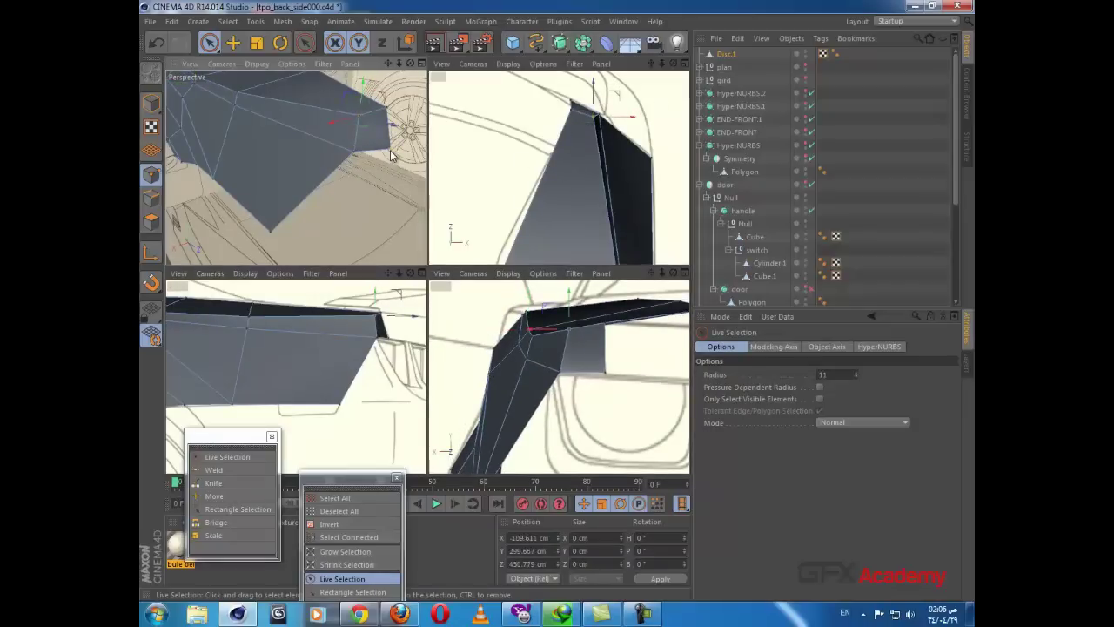
{"action": "left_click", "coordinate": [575, 103]}
{"action": "left_click_drag", "start_coordinate": [596, 103], "coordinate": [597, 105]}
{"action": "left_click_drag", "start_coordinate": [360, 387], "coordinate": [348, 364], "text": "alt"}
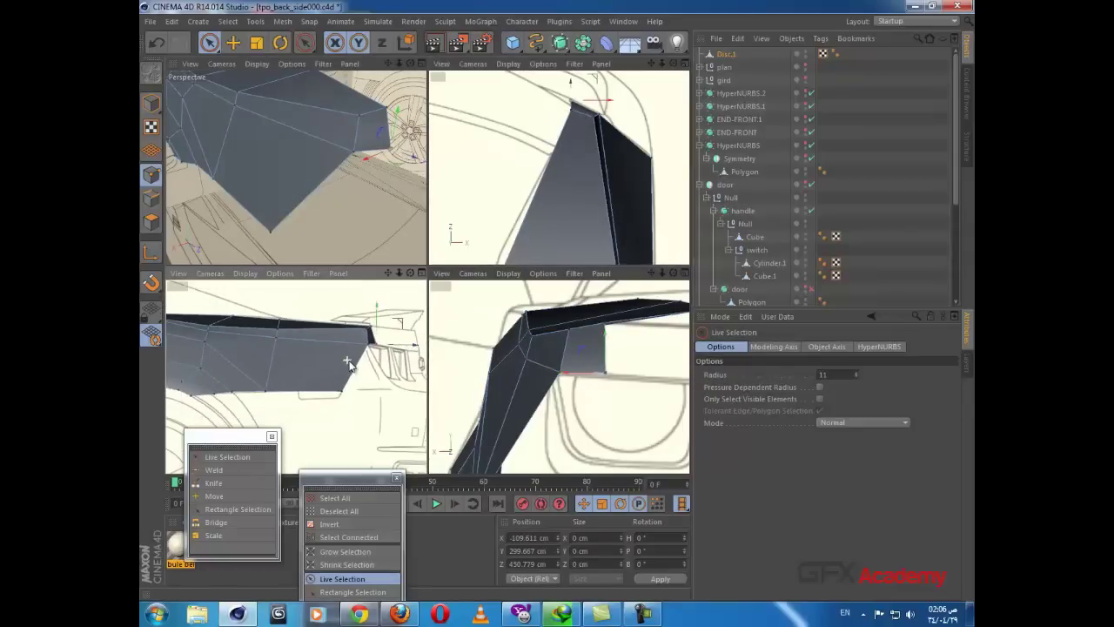
{"action": "left_click", "coordinate": [375, 324], "text": "shift"}
Step: Examine the rear side window area in the side view, checking the roof strip's end point and the panel's front upper-edge points
{"action": "scroll", "coordinate": [336, 420], "scroll_direction": "up", "scroll_amount": 3}
{"action": "middle_click_drag", "start_coordinate": [336, 418], "coordinate": [433, 376], "text": "alt"}
{"action": "scroll", "coordinate": [341, 396], "scroll_direction": "down", "scroll_amount": 2}
{"action": "left_click_drag", "start_coordinate": [340, 401], "coordinate": [303, 361], "text": "alt"}
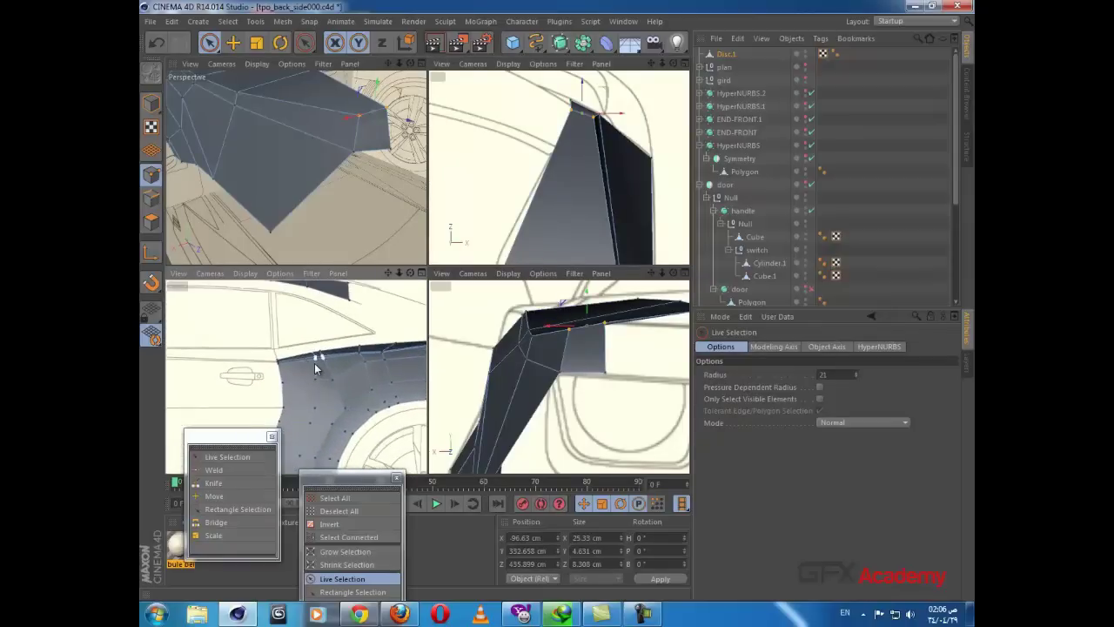
{"action": "middle_click", "coordinate": [315, 363]}
{"action": "middle_click_drag", "start_coordinate": [541, 204], "coordinate": [497, 296], "text": "alt"}
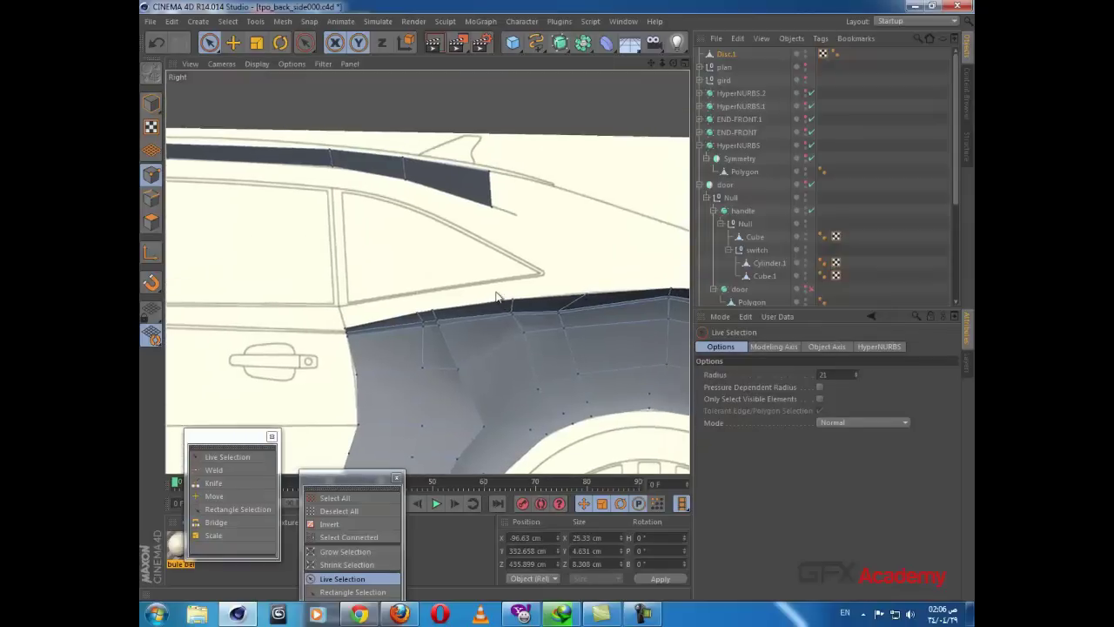
{"action": "left_click", "coordinate": [491, 174]}
{"action": "scroll", "coordinate": [512, 275], "scroll_direction": "down", "scroll_amount": 1}
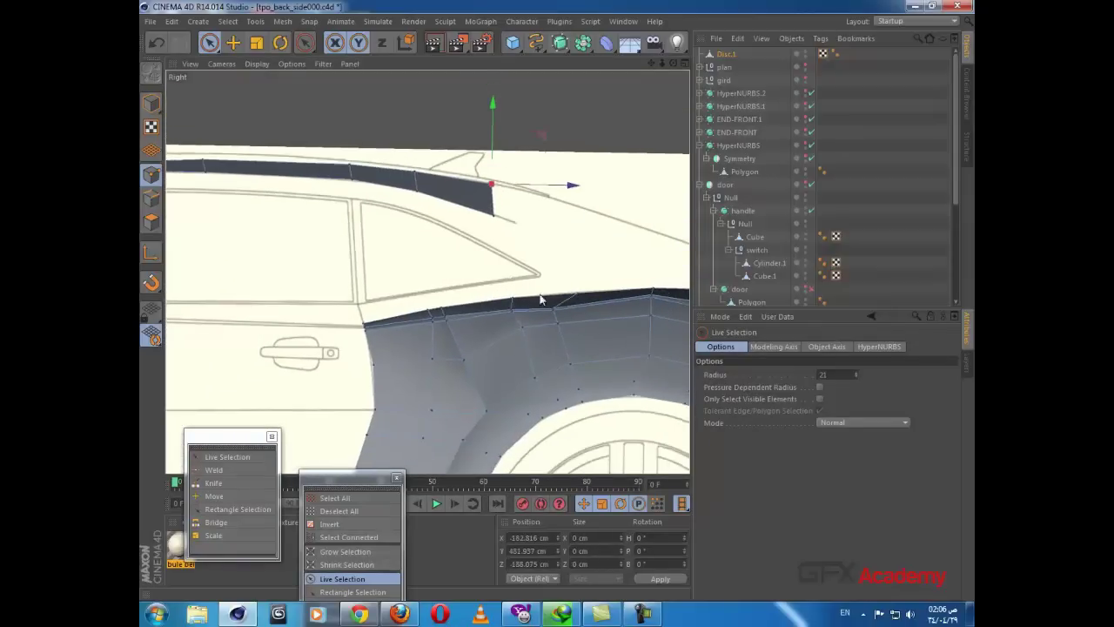
{"action": "scroll", "coordinate": [366, 328], "scroll_direction": "up", "scroll_amount": 3}
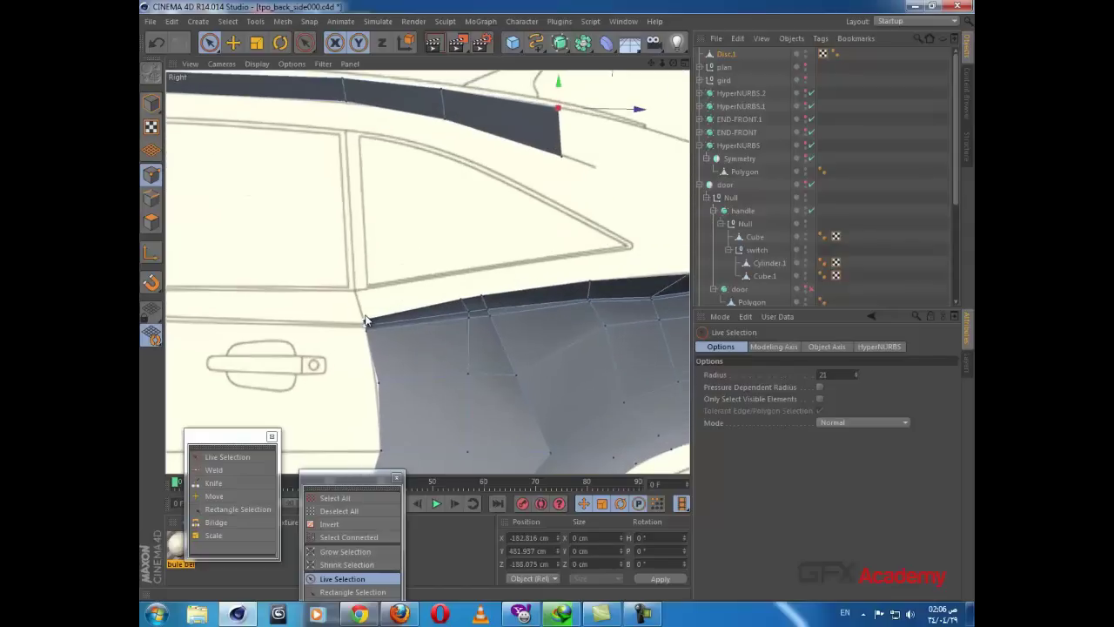
{"action": "left_click", "coordinate": [365, 323]}
{"action": "scroll", "coordinate": [407, 297], "scroll_direction": "up", "scroll_amount": 2}
{"action": "left_click", "coordinate": [497, 297]}
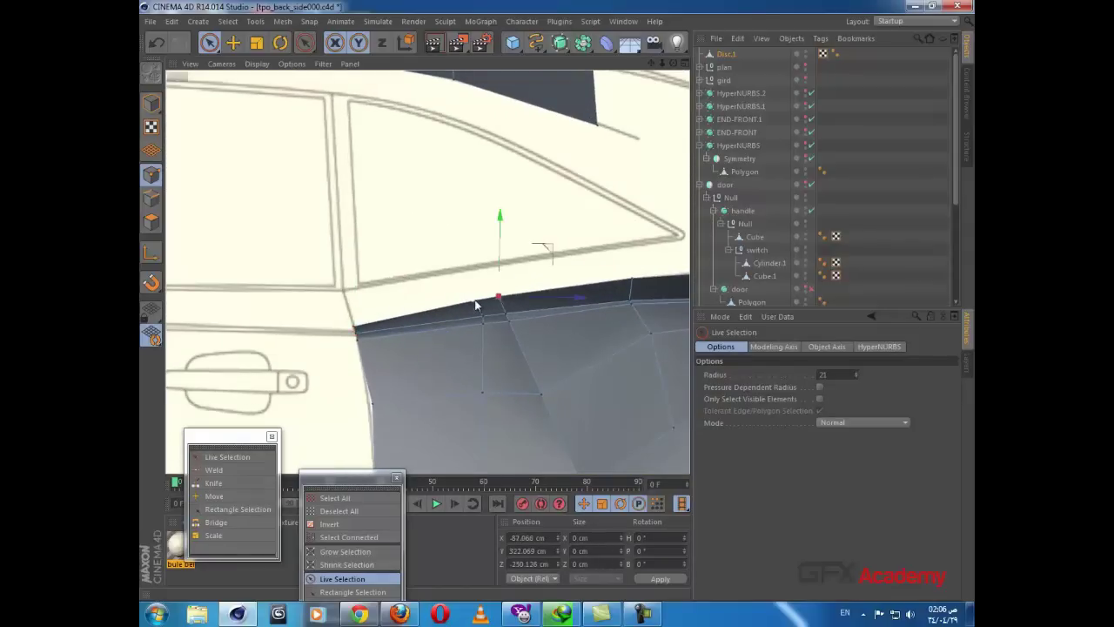
Step: Place new points along the lower line of the rear side window, above the panel's front upper edge
{"action": "scroll", "coordinate": [472, 303], "scroll_direction": "down", "scroll_amount": 2}
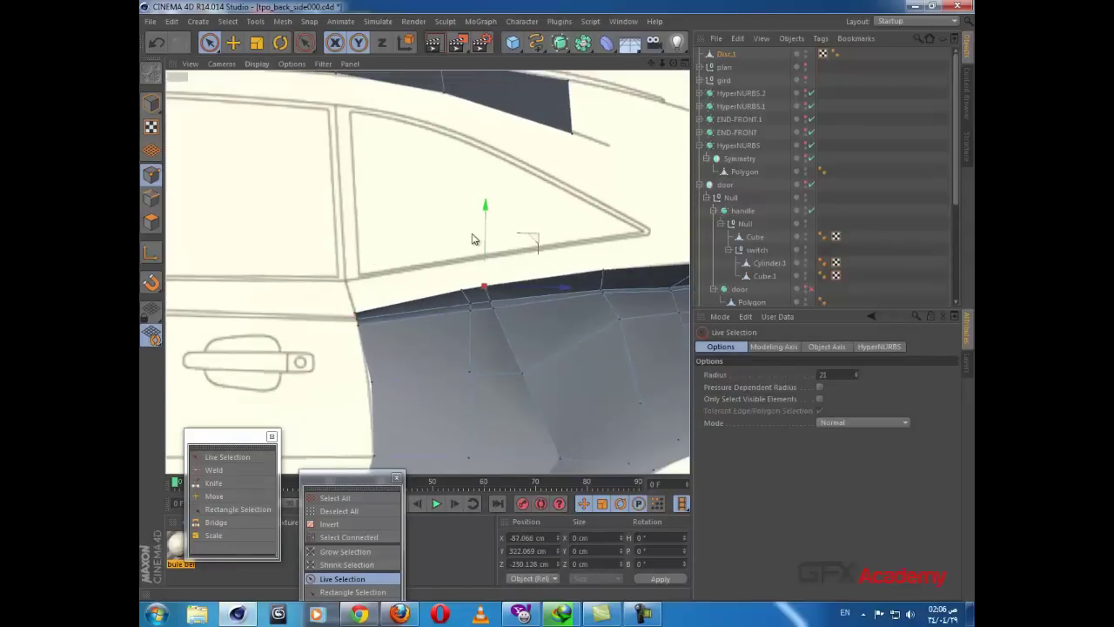
{"action": "middle_click_drag", "start_coordinate": [516, 303], "coordinate": [438, 314], "text": "alt"}
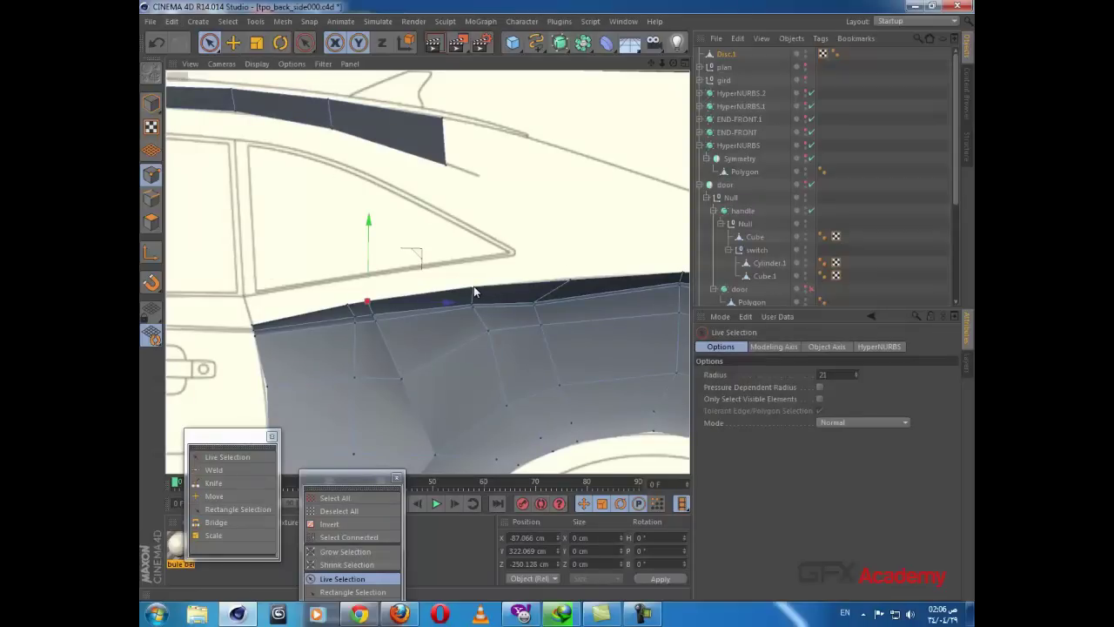
{"action": "left_click", "coordinate": [256, 319], "text": "shift"}
{"action": "left_click_drag", "start_coordinate": [364, 244], "coordinate": [357, 220]}
{"action": "left_click_drag", "start_coordinate": [408, 283], "coordinate": [404, 289]}
{"action": "middle_click", "coordinate": [537, 192]}
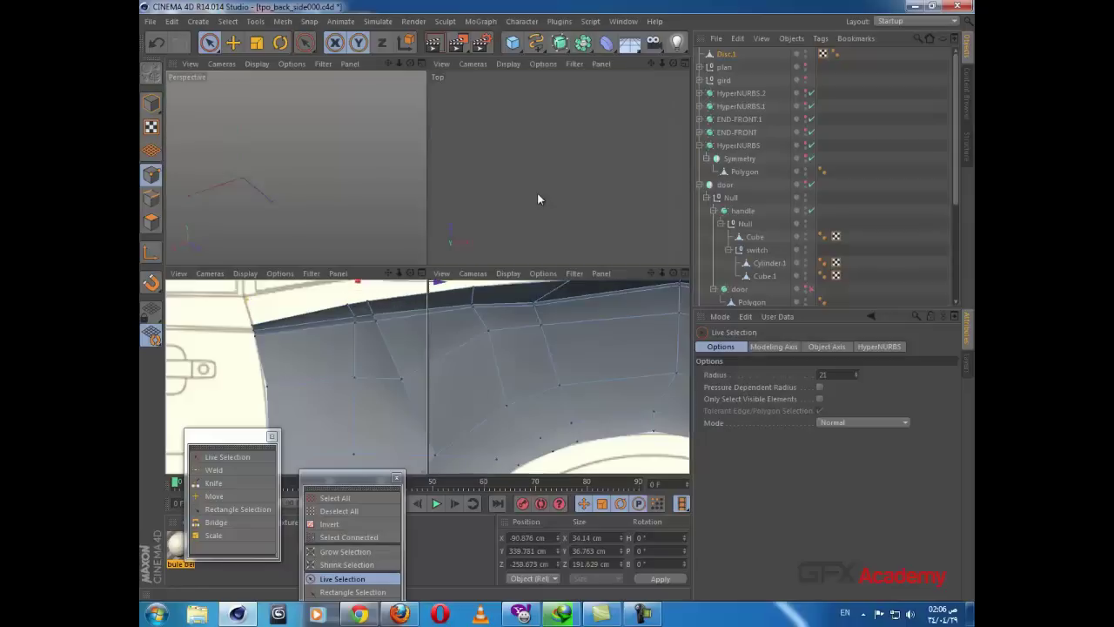
Step: Hide the back blueprint, show the front blueprint, and switch the back view to the Front camera
{"action": "scroll", "coordinate": [586, 184], "scroll_direction": "down", "scroll_amount": 4}
{"action": "middle_click_drag", "start_coordinate": [583, 401], "coordinate": [569, 386], "text": "alt"}
{"action": "scroll", "coordinate": [660, 424], "scroll_direction": "down", "scroll_amount": 2}
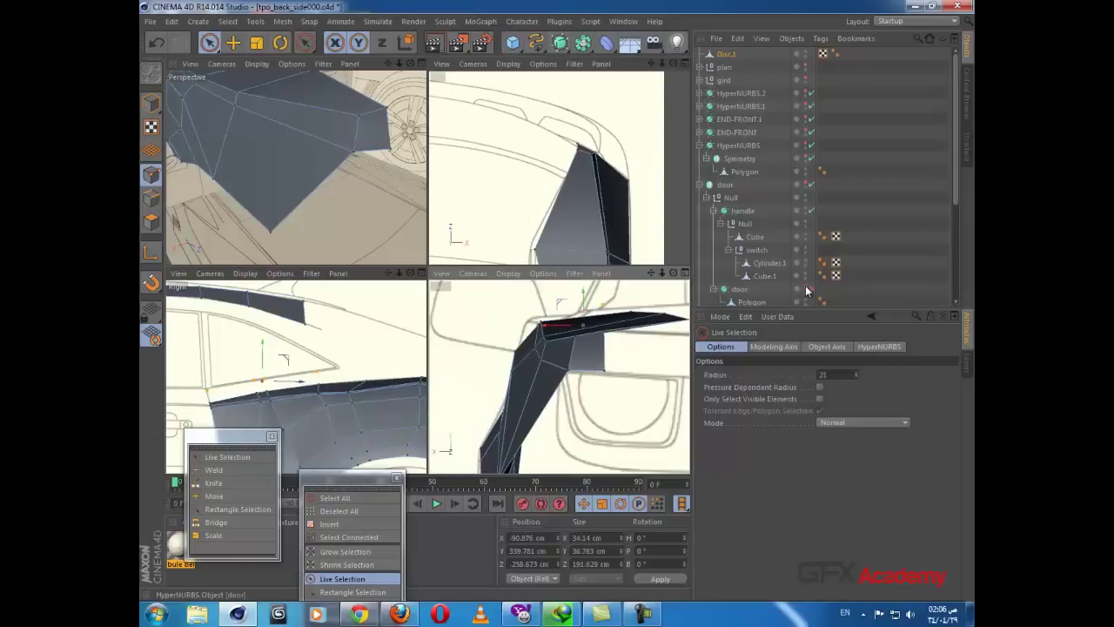
{"action": "left_click_drag", "start_coordinate": [958, 190], "coordinate": [964, 290]}
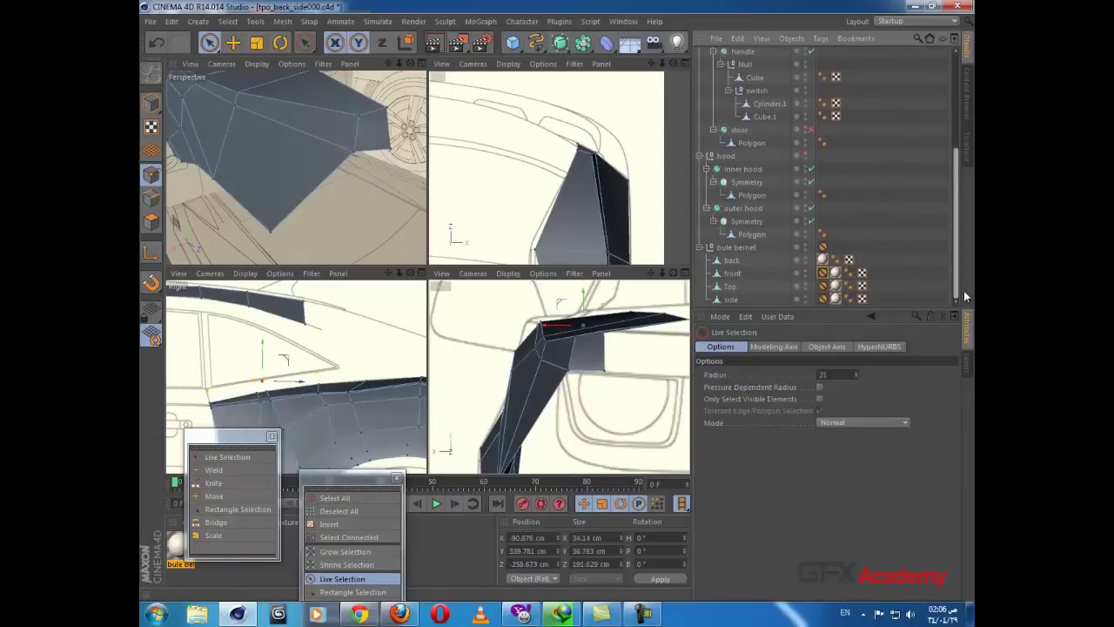
{"action": "left_click", "coordinate": [806, 258]}
{"action": "left_click", "coordinate": [805, 272]}
{"action": "scroll", "coordinate": [571, 382], "scroll_direction": "down", "scroll_amount": 2}
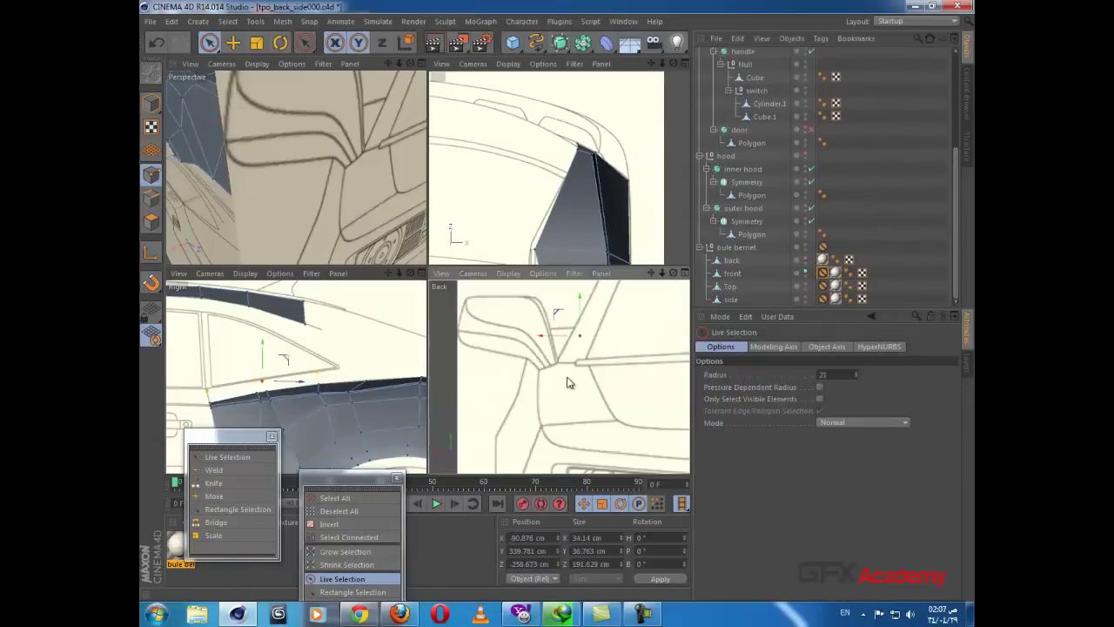
{"action": "left_click", "coordinate": [471, 273]}
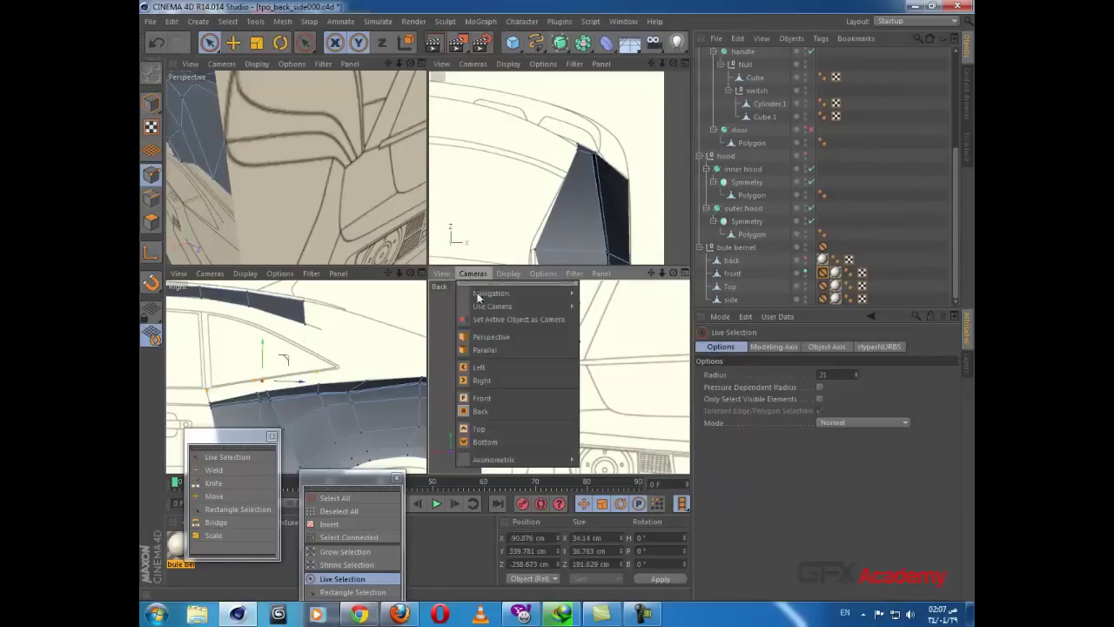
{"action": "left_click", "coordinate": [485, 408]}
{"action": "middle_click_drag", "start_coordinate": [508, 389], "coordinate": [467, 476], "text": "alt"}
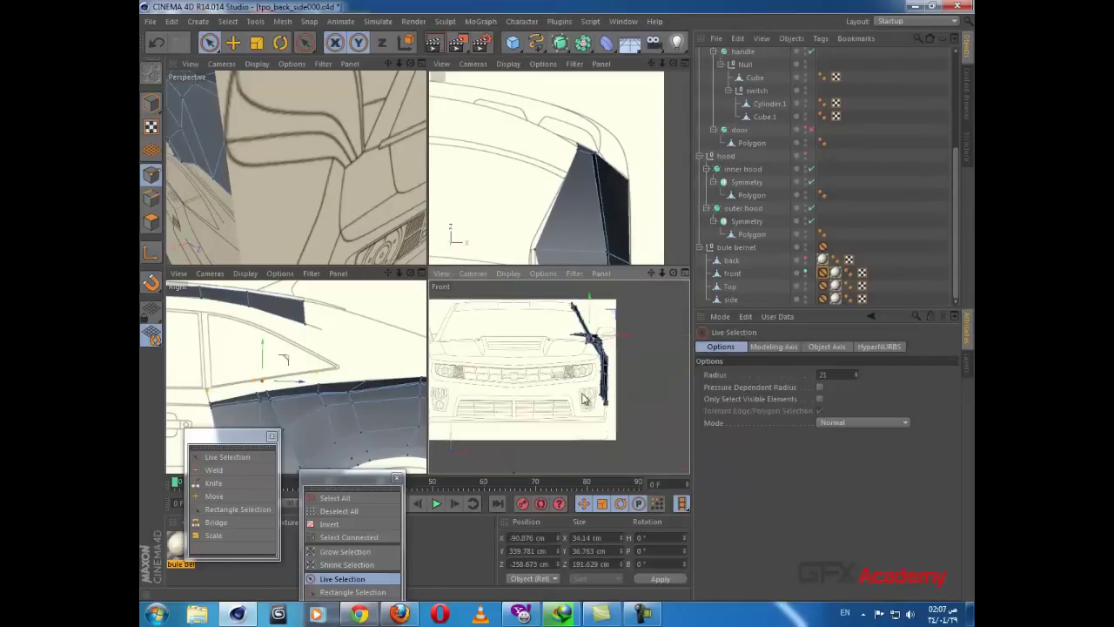
Step: Shift the selected window-line points sideways to about X -92.2 cm in the top view, comparing them with the front blueprint
{"action": "scroll", "coordinate": [578, 388], "scroll_direction": "up", "scroll_amount": 3}
{"action": "middle_click_drag", "start_coordinate": [587, 352], "coordinate": [573, 406], "text": "alt"}
{"action": "scroll", "coordinate": [573, 409], "scroll_direction": "up", "scroll_amount": 4}
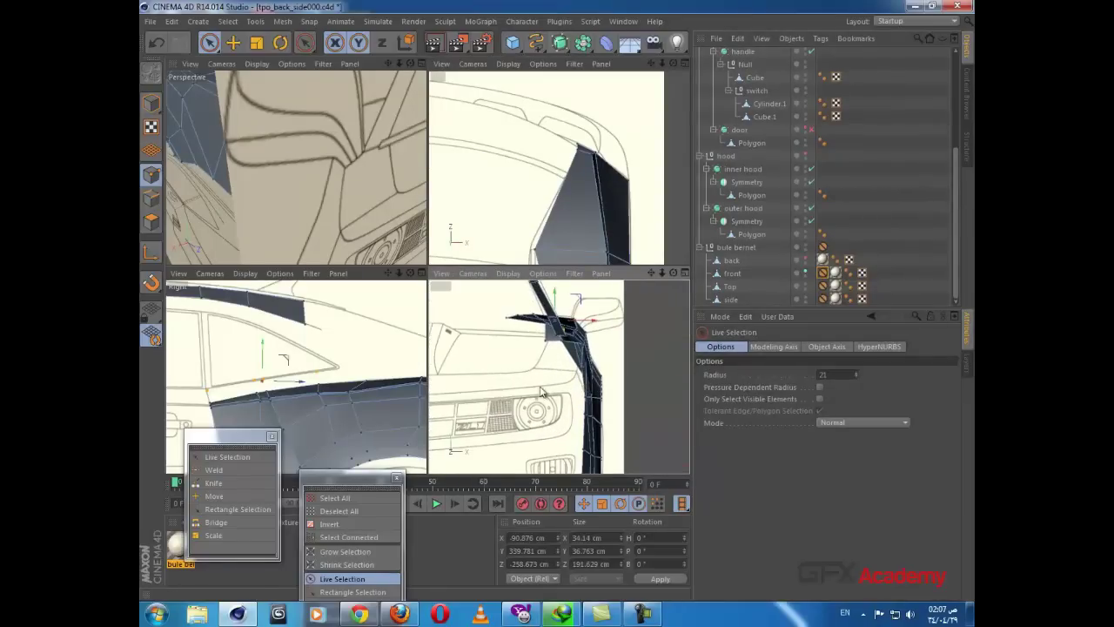
{"action": "scroll", "coordinate": [316, 353], "scroll_direction": "down", "scroll_amount": 3}
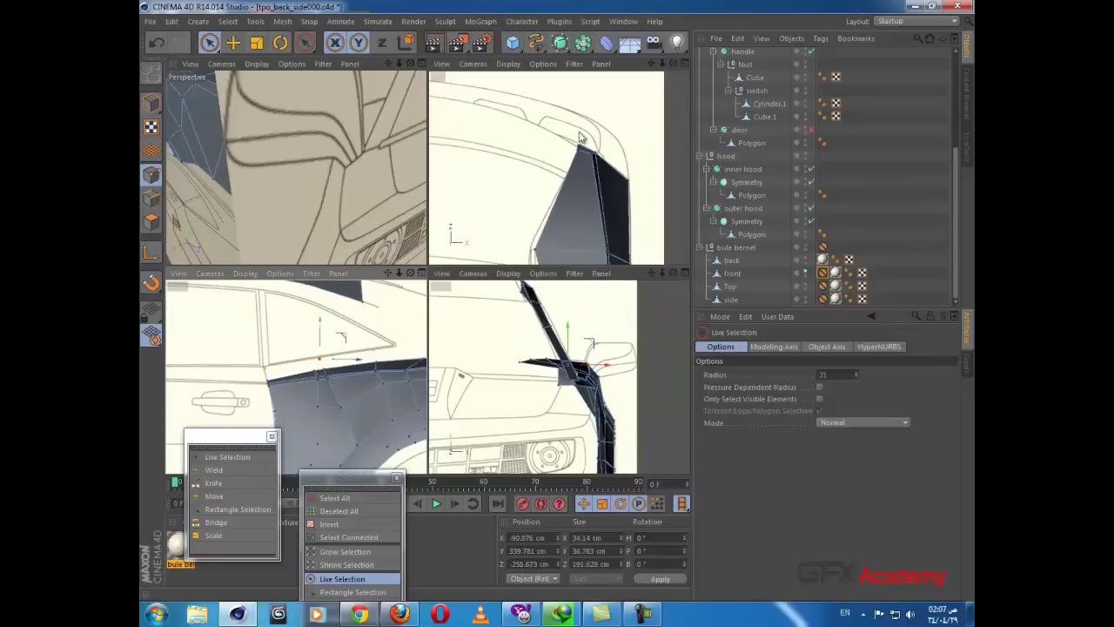
{"action": "scroll", "coordinate": [570, 258], "scroll_direction": "up", "scroll_amount": 3}
{"action": "scroll", "coordinate": [570, 258], "scroll_direction": "up", "scroll_amount": 3}
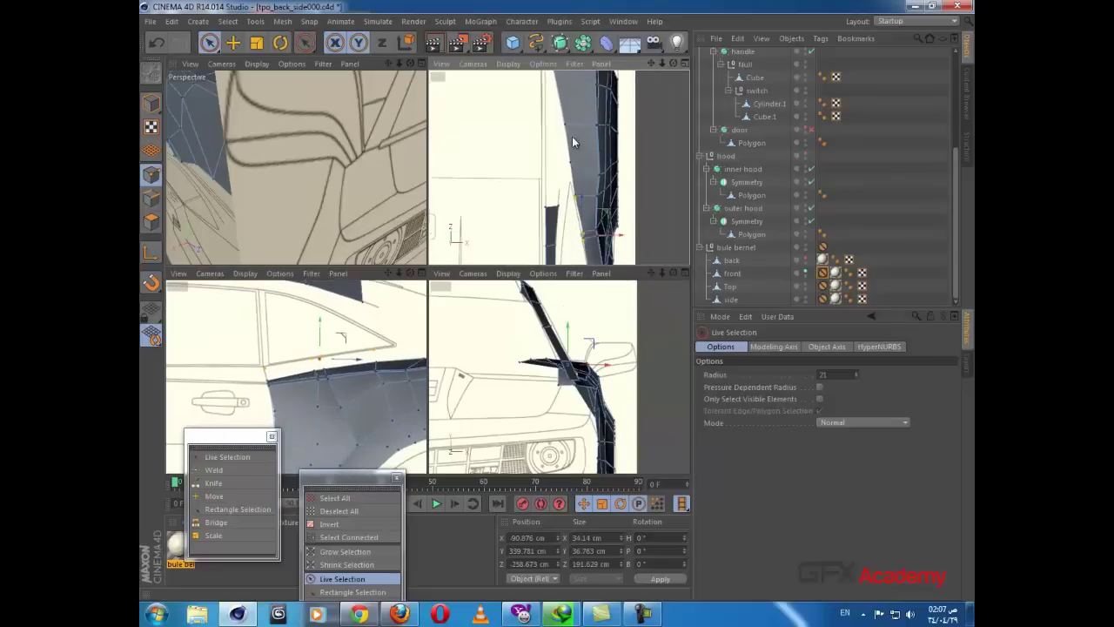
{"action": "middle_click_drag", "start_coordinate": [590, 223], "coordinate": [587, 186], "text": "alt"}
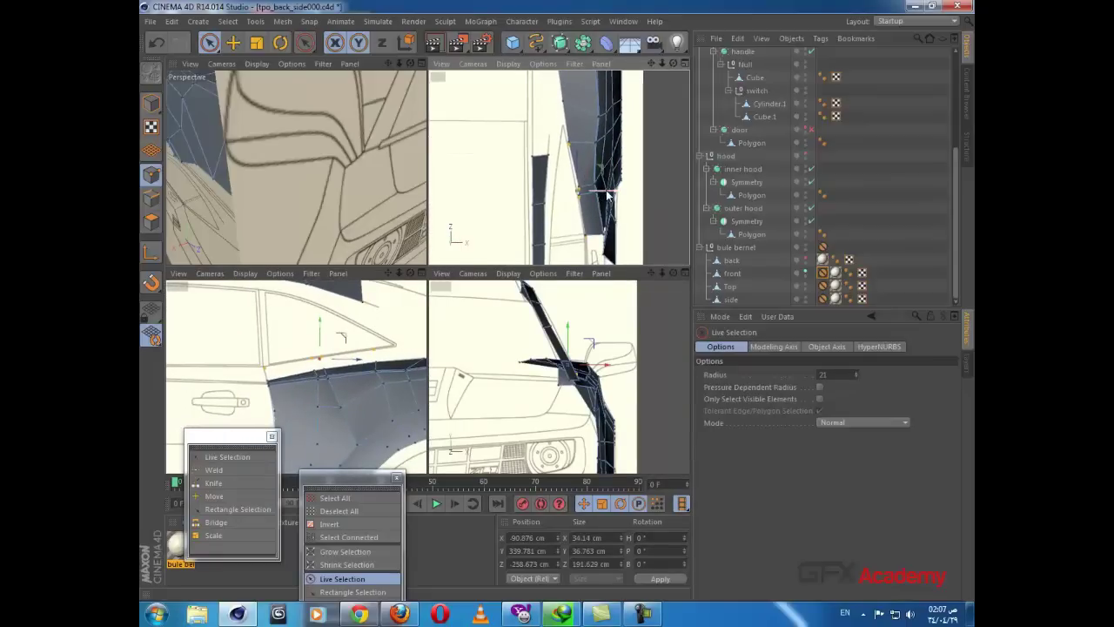
{"action": "left_click_drag", "start_coordinate": [607, 195], "coordinate": [602, 195]}
Step: Bridge the panel's front upper edge to the new window-line points, then shift those points sideways to about X -96.2 cm
{"action": "scroll", "coordinate": [337, 202], "scroll_direction": "down", "scroll_amount": 3}
{"action": "middle_click_drag", "start_coordinate": [338, 376], "coordinate": [305, 362], "text": "alt"}
{"action": "key", "text": "m"}
{"action": "key", "text": "b"}
{"action": "scroll", "coordinate": [304, 362], "scroll_direction": "up", "scroll_amount": 3}
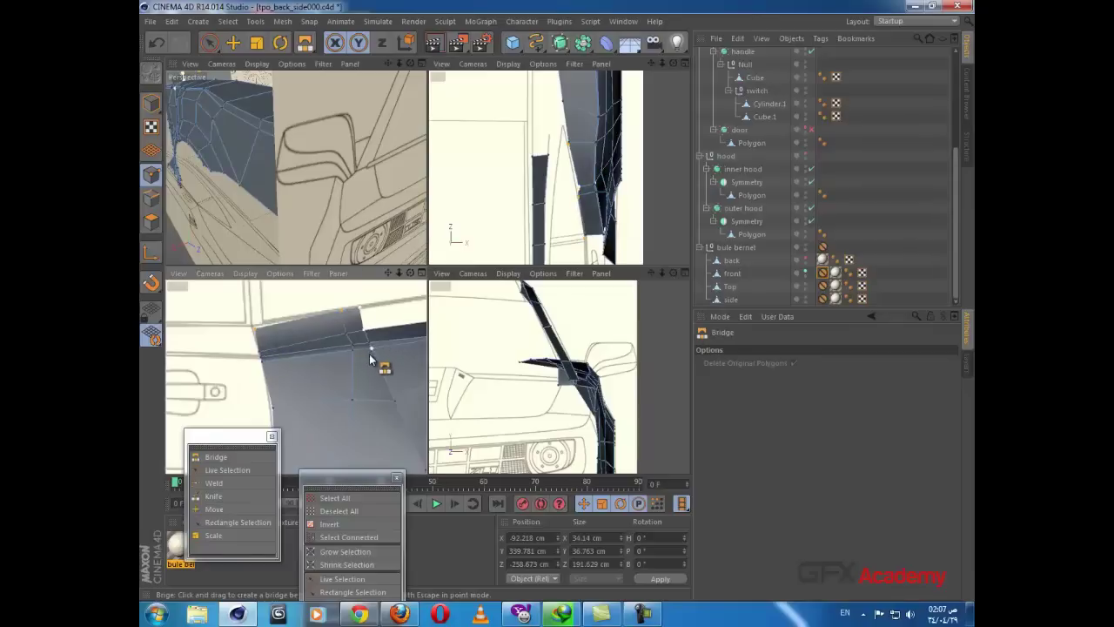
{"action": "scroll", "coordinate": [287, 389], "scroll_direction": "up", "scroll_amount": 2}
{"action": "middle_click_drag", "start_coordinate": [287, 390], "coordinate": [209, 405], "text": "alt"}
{"action": "left_click_drag", "start_coordinate": [332, 332], "coordinate": [334, 352]}
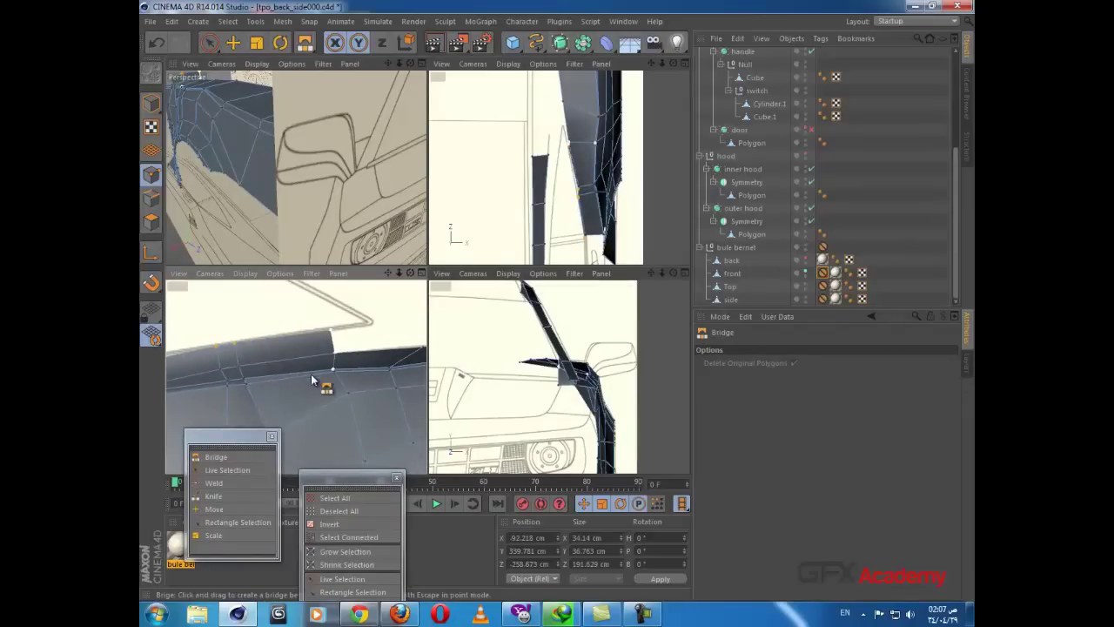
{"action": "left_click", "coordinate": [232, 43]}
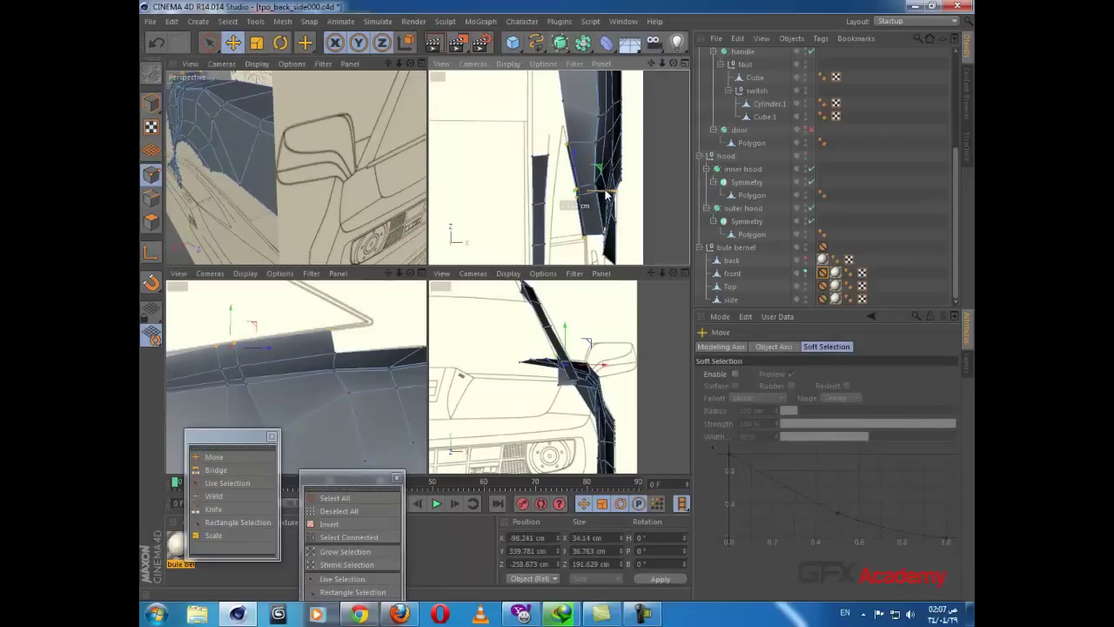
Step: Duplicate the roof strip's outer-edge points and move the copies to about Y 373 cm and X -97 cm, along the side window's upper line
{"action": "middle_click_drag", "start_coordinate": [373, 343], "coordinate": [349, 370], "text": "alt"}
{"action": "scroll", "coordinate": [316, 366], "scroll_direction": "down", "scroll_amount": 3}
{"action": "scroll", "coordinate": [262, 372], "scroll_direction": "down", "scroll_amount": 3}
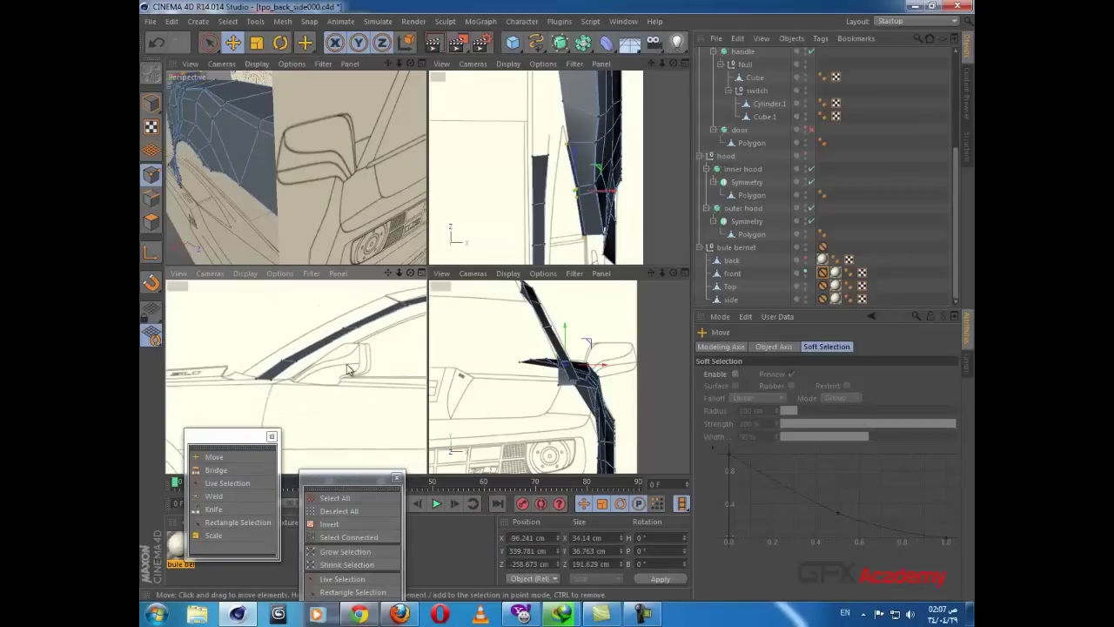
{"action": "middle_click_drag", "start_coordinate": [292, 394], "coordinate": [318, 353], "text": "alt"}
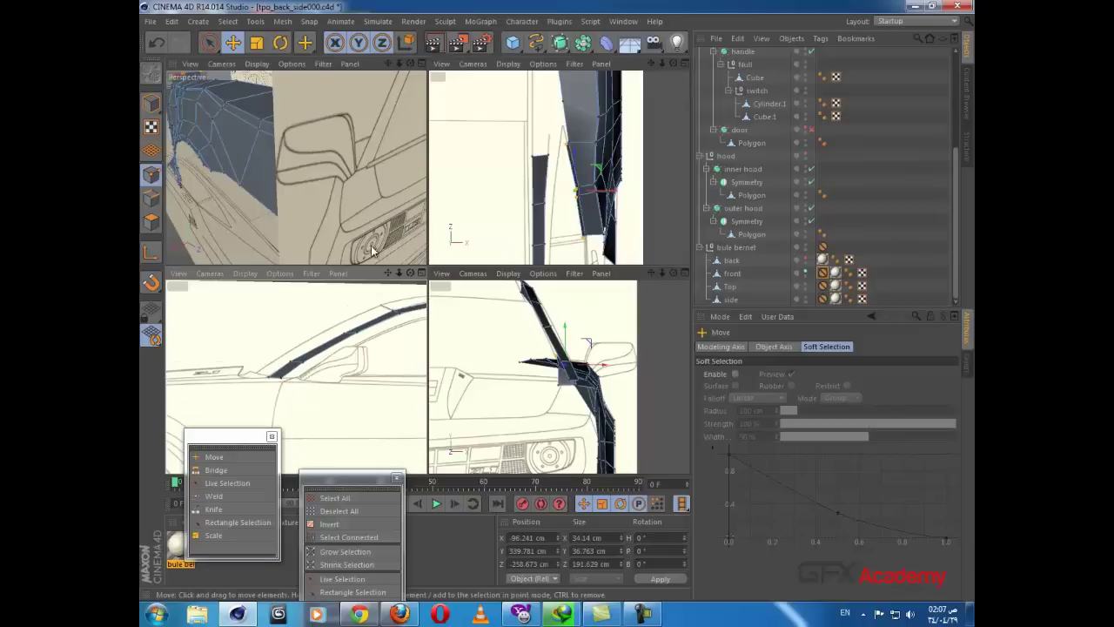
{"action": "middle_click", "coordinate": [543, 209]}
{"action": "scroll", "coordinate": [542, 209], "scroll_direction": "down", "scroll_amount": 2}
{"action": "middle_click_drag", "start_coordinate": [498, 373], "coordinate": [546, 195], "text": "alt"}
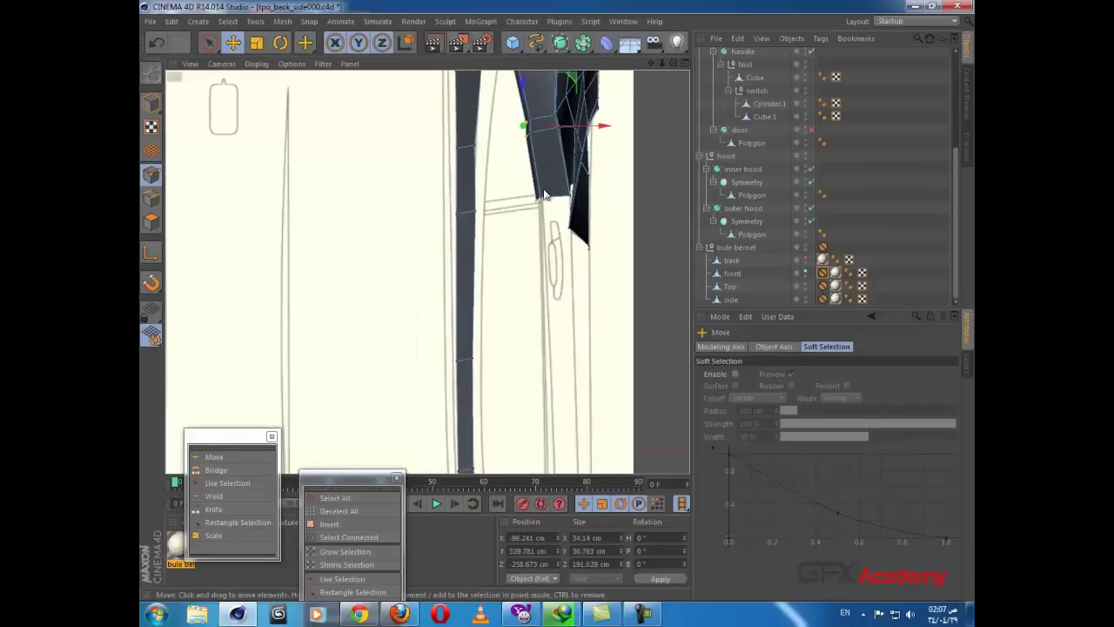
{"action": "scroll", "coordinate": [533, 249], "scroll_direction": "down", "scroll_amount": 2}
{"action": "left_click", "coordinate": [493, 111]}
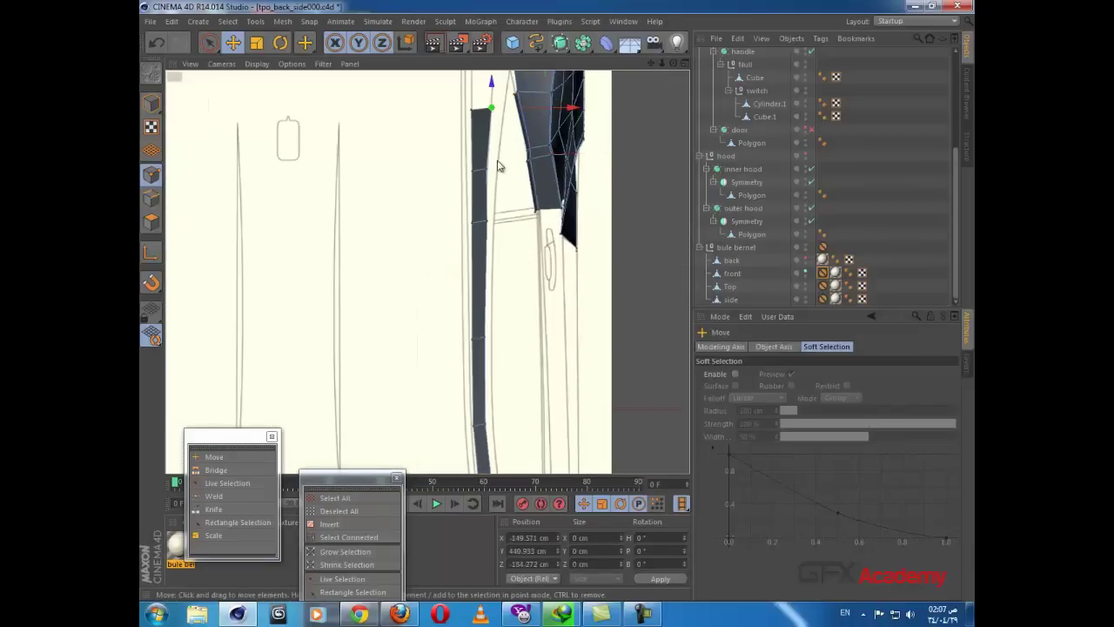
{"action": "key", "text": "space"}
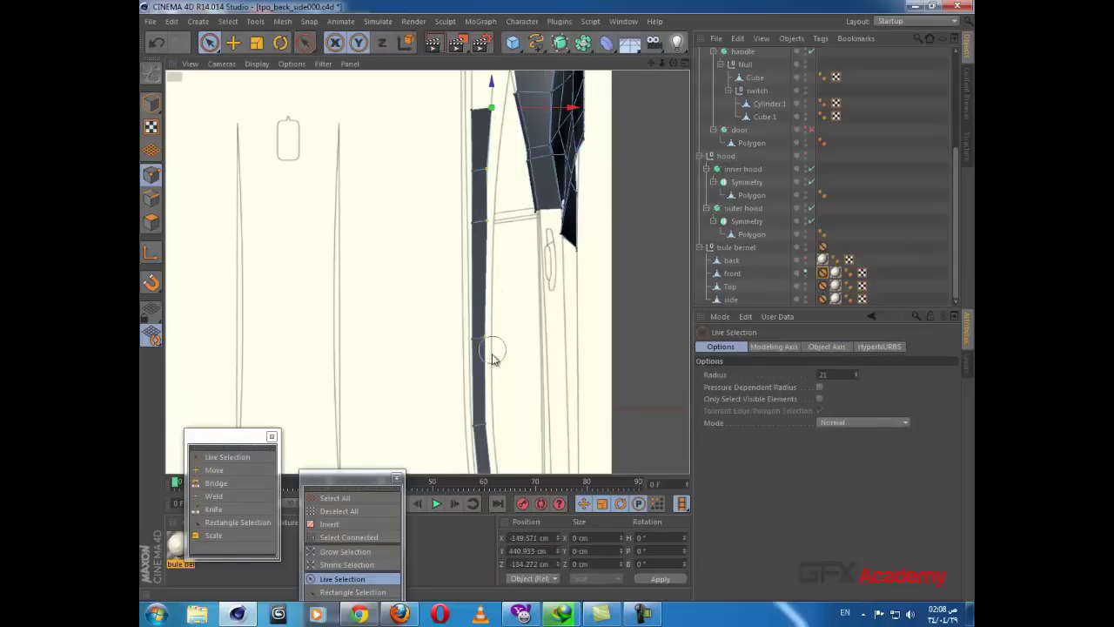
{"action": "left_click_drag", "start_coordinate": [493, 354], "coordinate": [496, 368]}
{"action": "middle_click_drag", "start_coordinate": [512, 388], "coordinate": [487, 266], "text": "alt"}
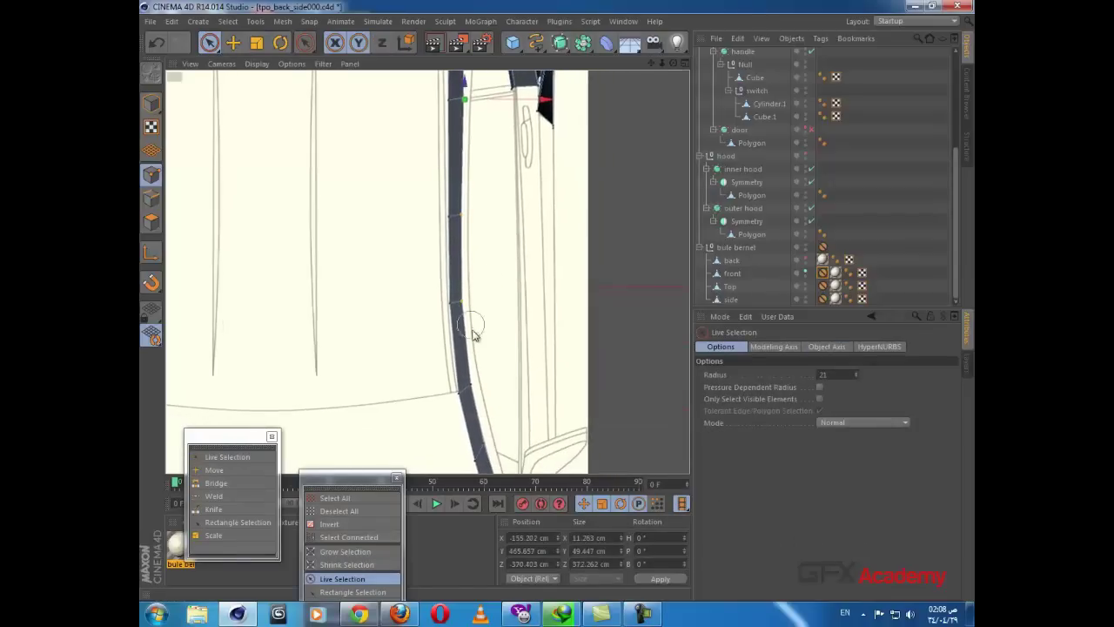
{"action": "left_click_drag", "start_coordinate": [483, 409], "coordinate": [485, 409], "text": "shift"}
{"action": "middle_click_drag", "start_coordinate": [487, 407], "coordinate": [438, 246], "text": "alt"}
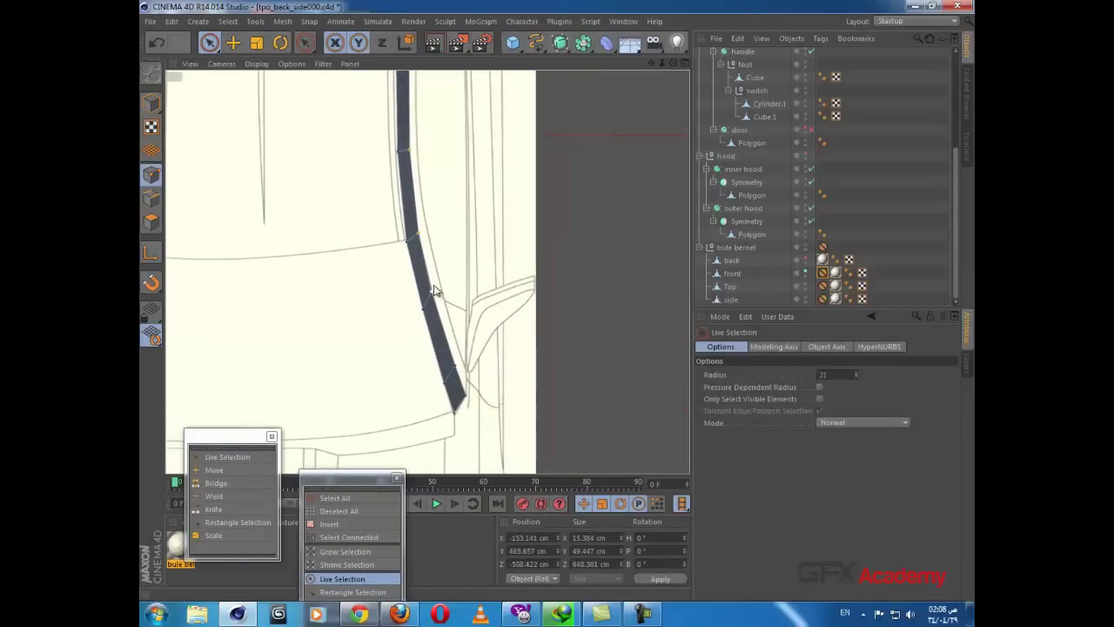
{"action": "left_click", "coordinate": [475, 391], "text": "shift"}
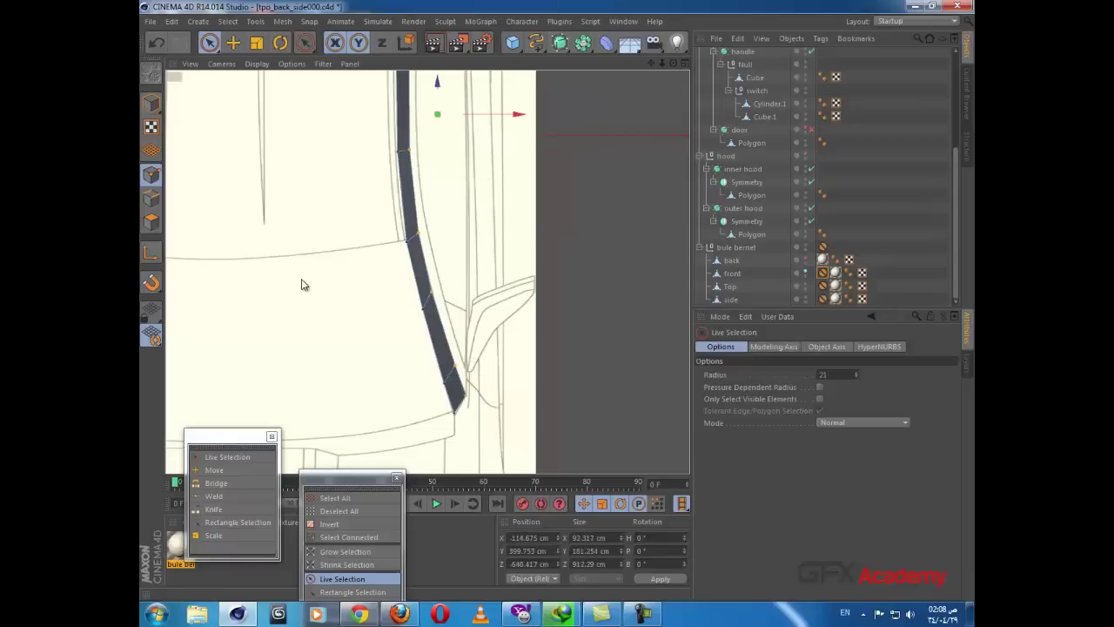
{"action": "middle_click", "coordinate": [301, 283]}
{"action": "middle_click_drag", "start_coordinate": [337, 371], "coordinate": [242, 379], "text": "alt"}
{"action": "left_click_drag", "start_coordinate": [355, 340], "coordinate": [357, 353]}
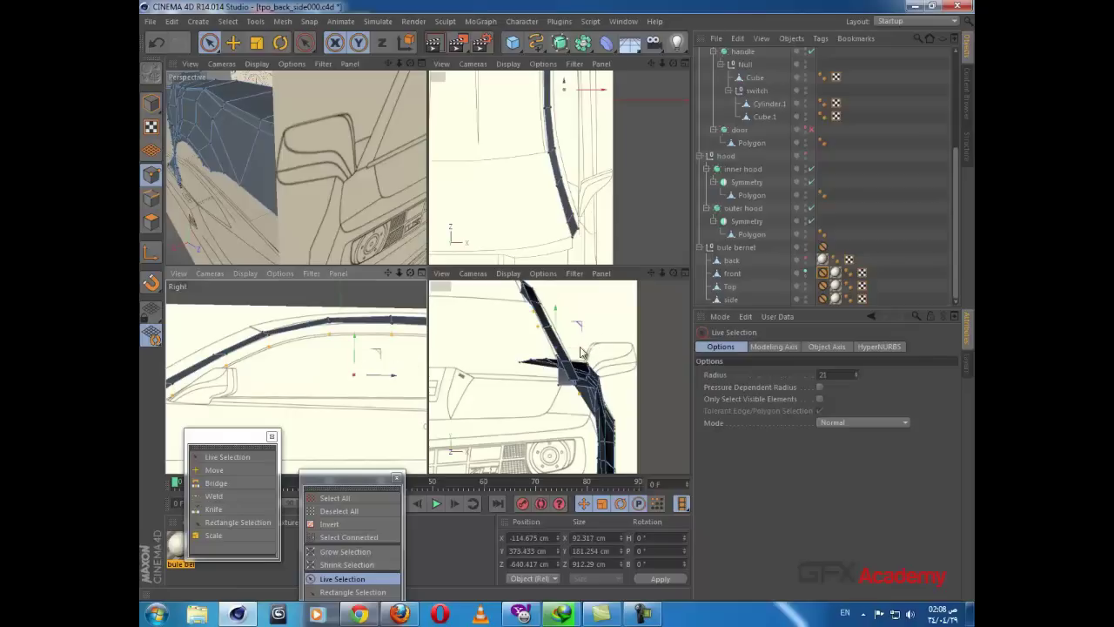
{"action": "left_click_drag", "start_coordinate": [581, 351], "coordinate": [589, 353]}
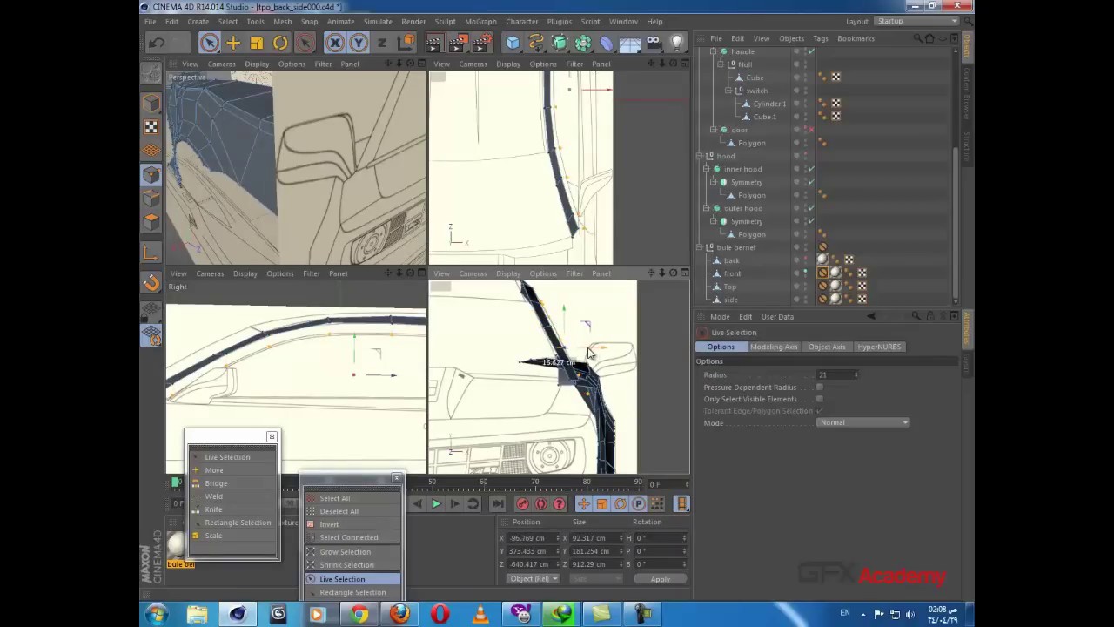
Step: Lower the rearmost copied point to about Y 399.4 cm, following the rear side window's line in the side view
{"action": "middle_click_drag", "start_coordinate": [363, 405], "coordinate": [241, 383], "text": "alt"}
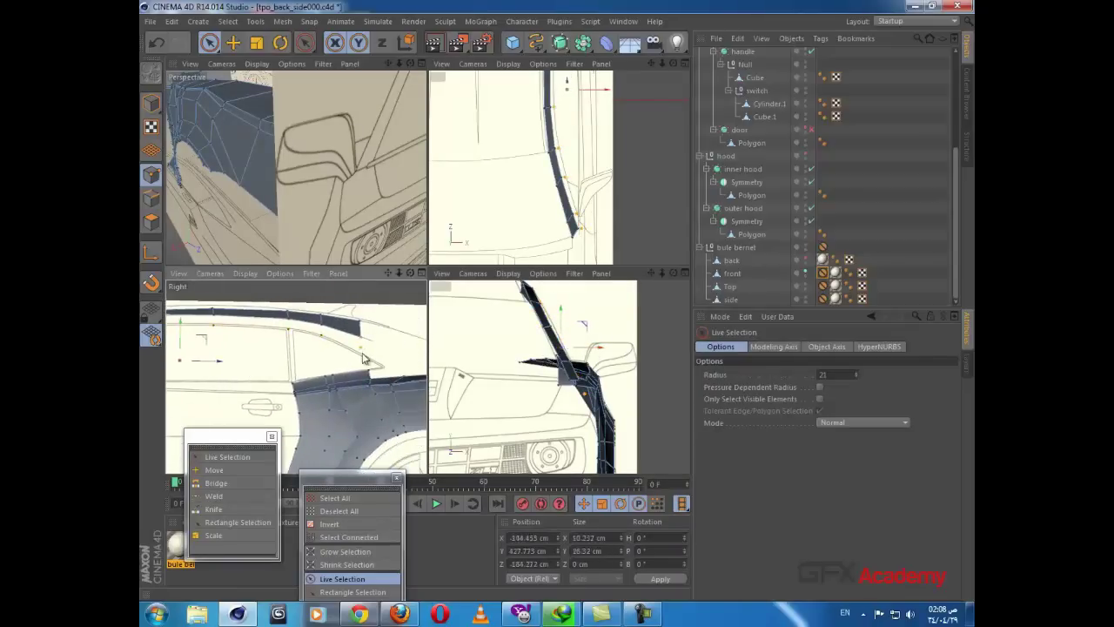
{"action": "left_click", "coordinate": [362, 352]}
{"action": "scroll", "coordinate": [341, 383], "scroll_direction": "up", "scroll_amount": 4}
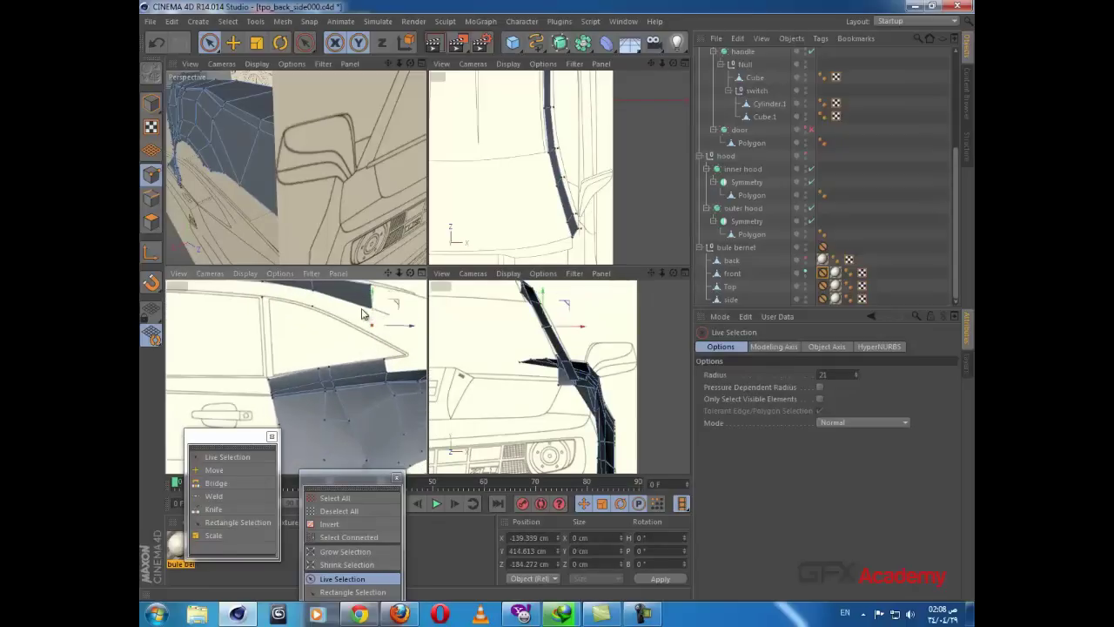
{"action": "left_click_drag", "start_coordinate": [372, 303], "coordinate": [372, 313]}
Step: Lower the roof strip's edge point at the bend above the side window to about Y 487.1 cm
{"action": "middle_click_drag", "start_coordinate": [301, 341], "coordinate": [353, 352], "text": "alt"}
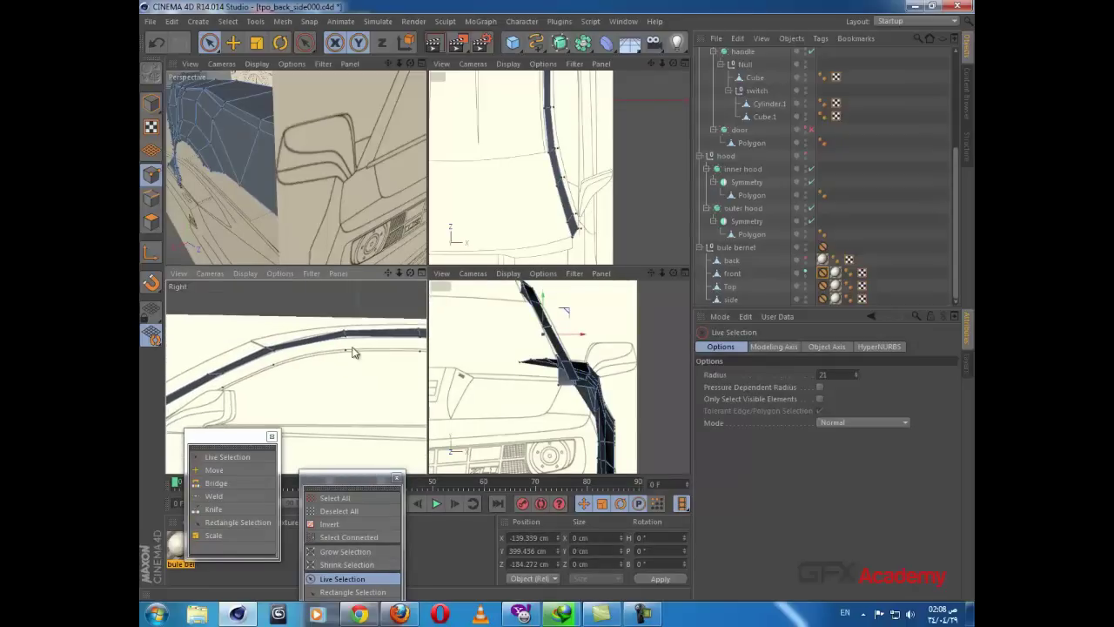
{"action": "scroll", "coordinate": [347, 336], "scroll_direction": "up", "scroll_amount": 3}
{"action": "left_click", "coordinate": [347, 342]}
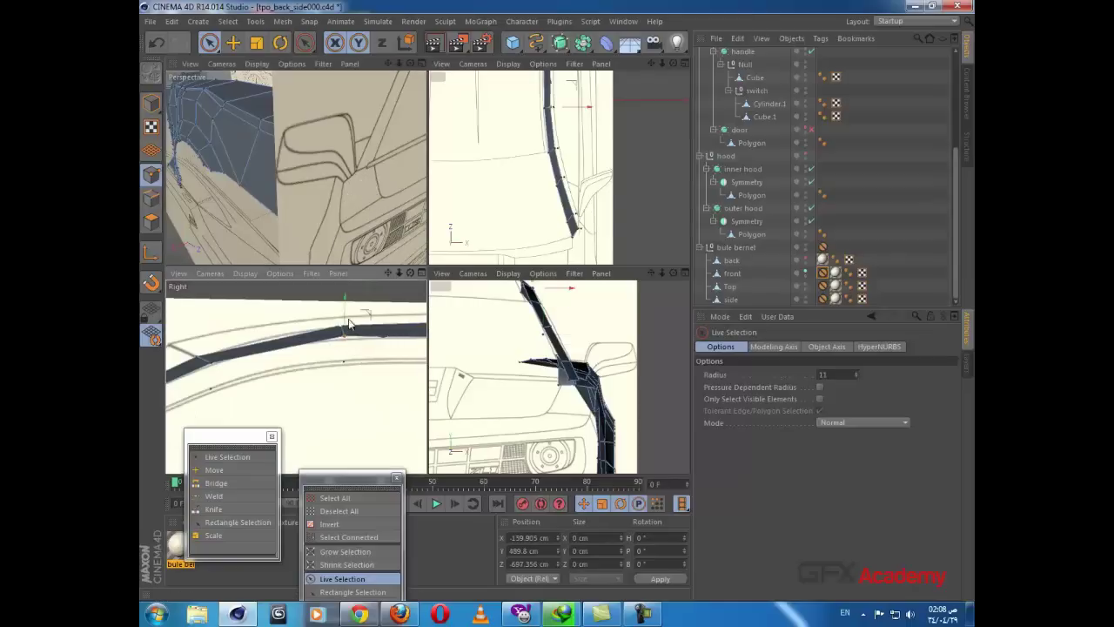
{"action": "left_click_drag", "start_coordinate": [345, 302], "coordinate": [346, 307]}
{"action": "middle_click_drag", "start_coordinate": [270, 401], "coordinate": [357, 339], "text": "alt"}
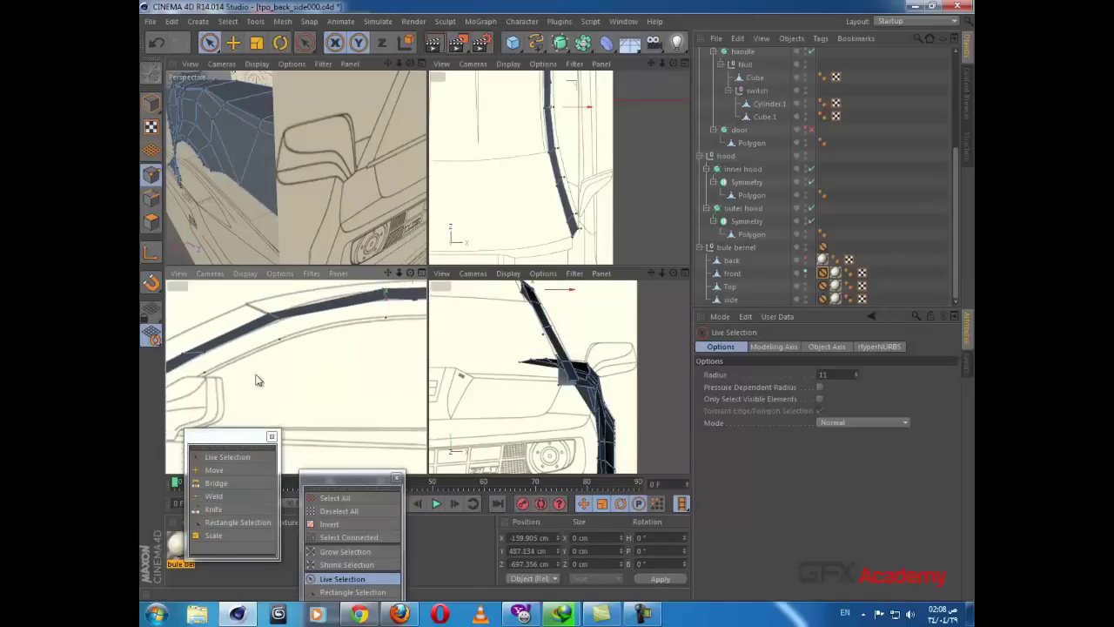
{"action": "middle_click_drag", "start_coordinate": [259, 381], "coordinate": [415, 316], "text": "alt"}
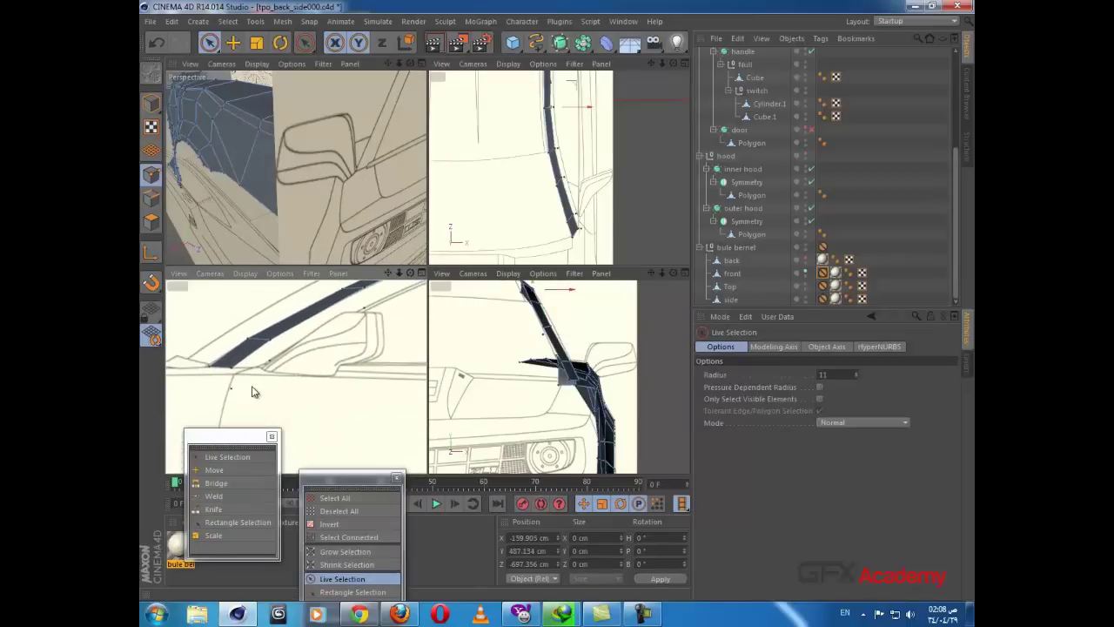
{"action": "key", "text": "m"}
{"action": "key", "text": "b"}
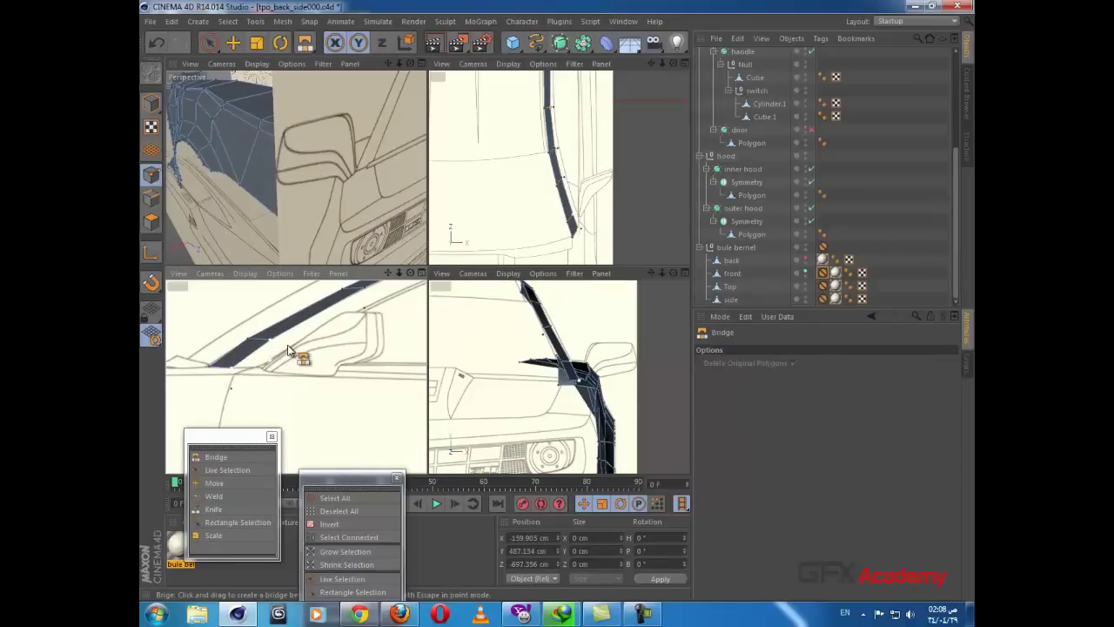
{"action": "scroll", "coordinate": [601, 230], "scroll_direction": "up", "scroll_amount": 5}
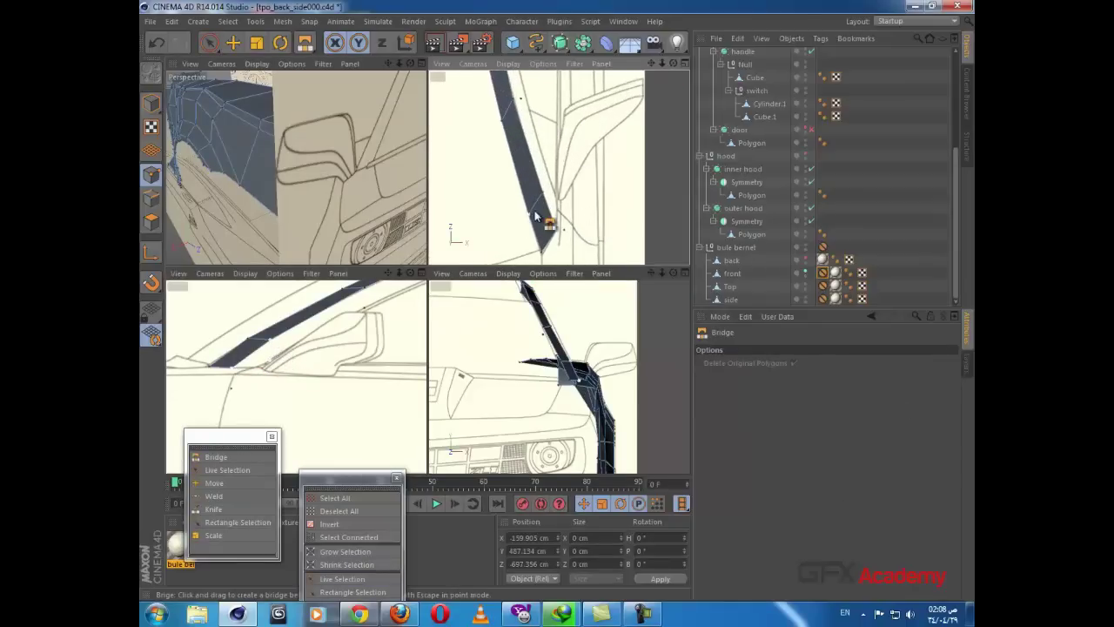
{"action": "scroll", "coordinate": [579, 202], "scroll_direction": "up", "scroll_amount": 2}
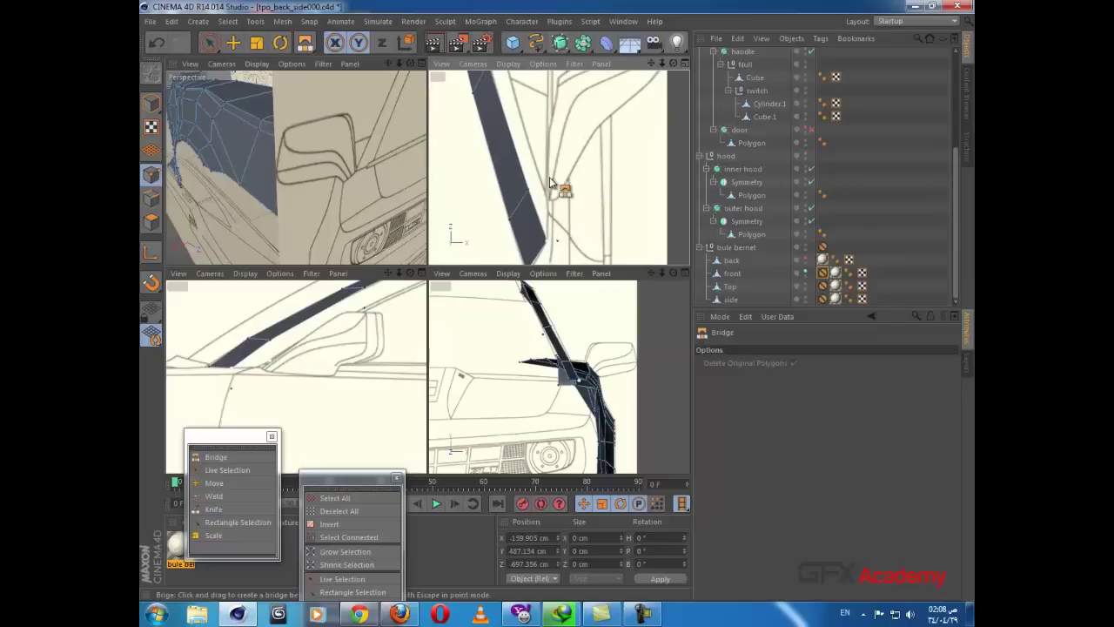
{"action": "scroll", "coordinate": [557, 190], "scroll_direction": "down", "scroll_amount": 2}
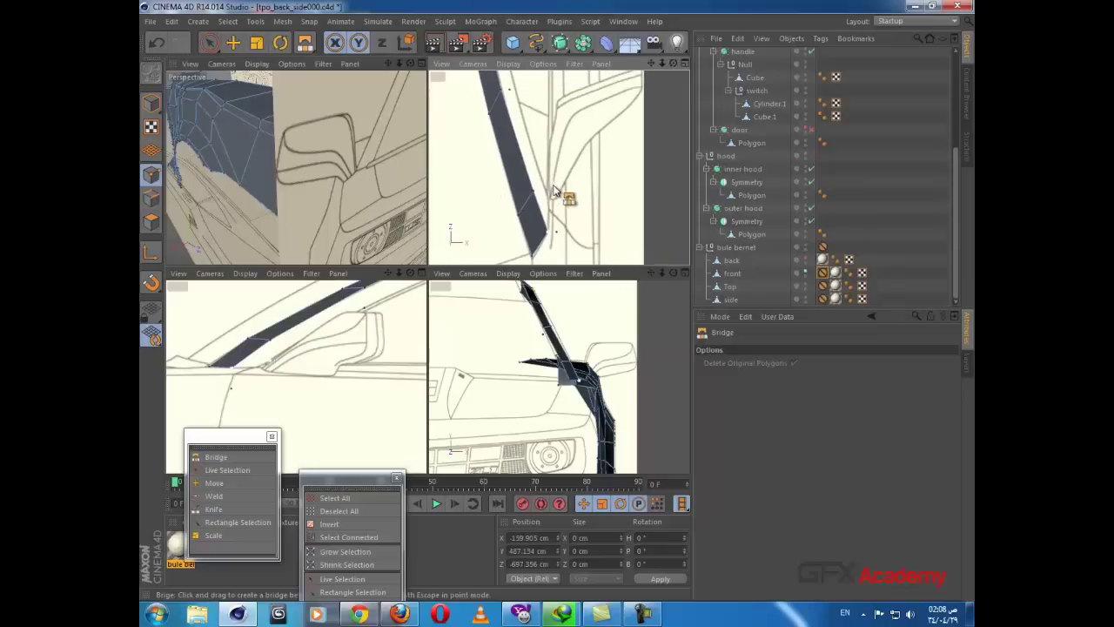
{"action": "left_click", "coordinate": [207, 44]}
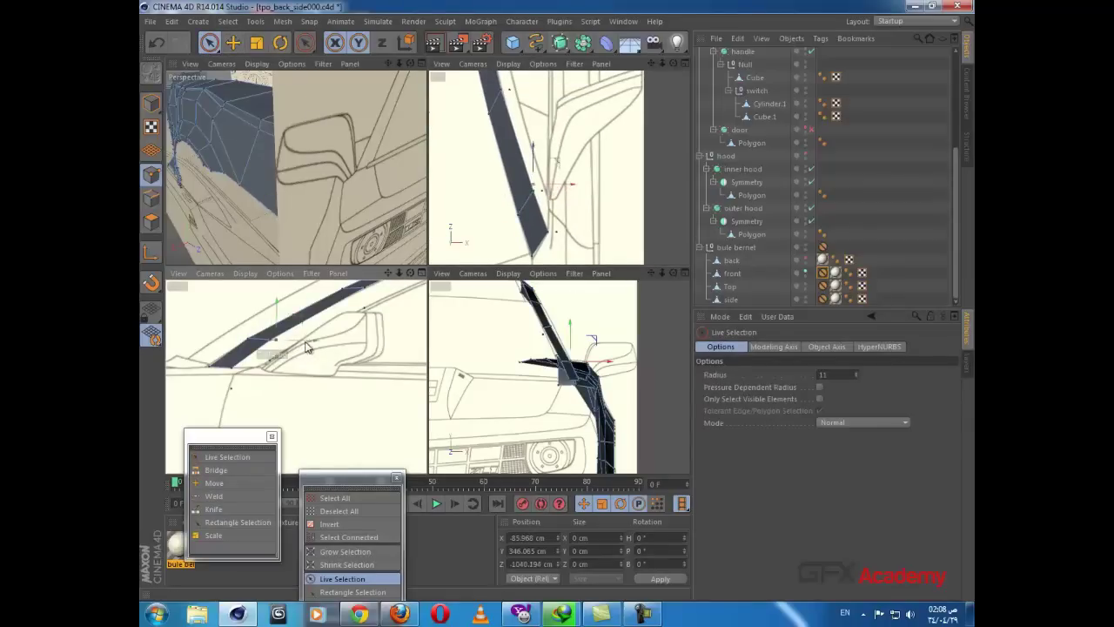
{"action": "left_click_drag", "start_coordinate": [306, 343], "coordinate": [316, 345]}
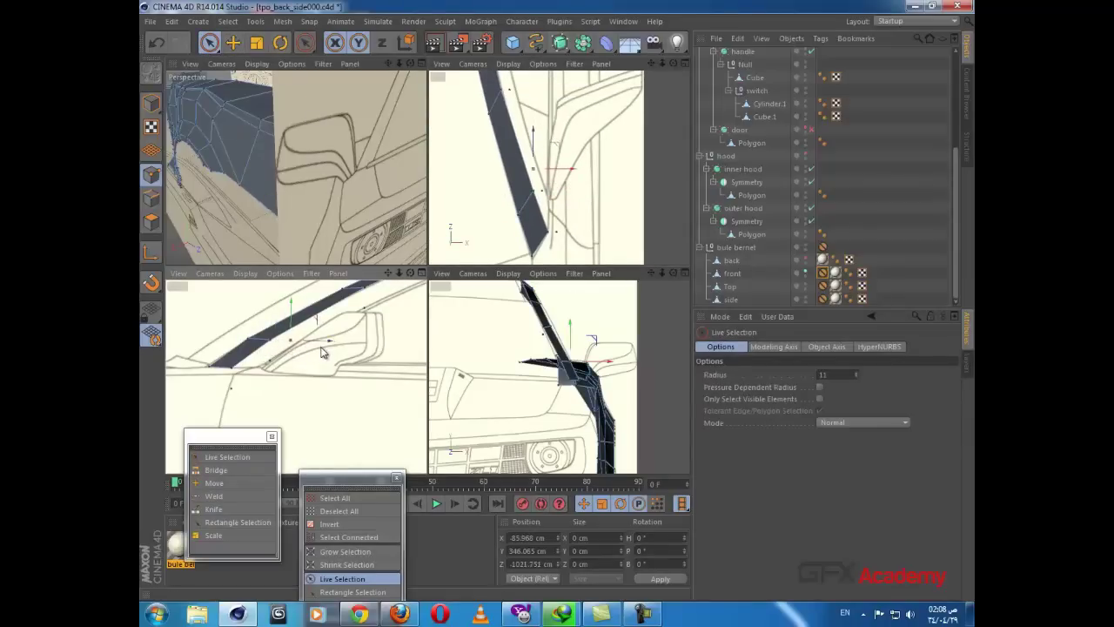
{"action": "key", "text": "ctrl+z"}
Step: Move the two foremost copied points at the windshield pillar's base rearward, to about Z -1081.9 cm and Z -1032.2 cm
{"action": "left_click", "coordinate": [558, 234]}
{"action": "left_click", "coordinate": [581, 217]}
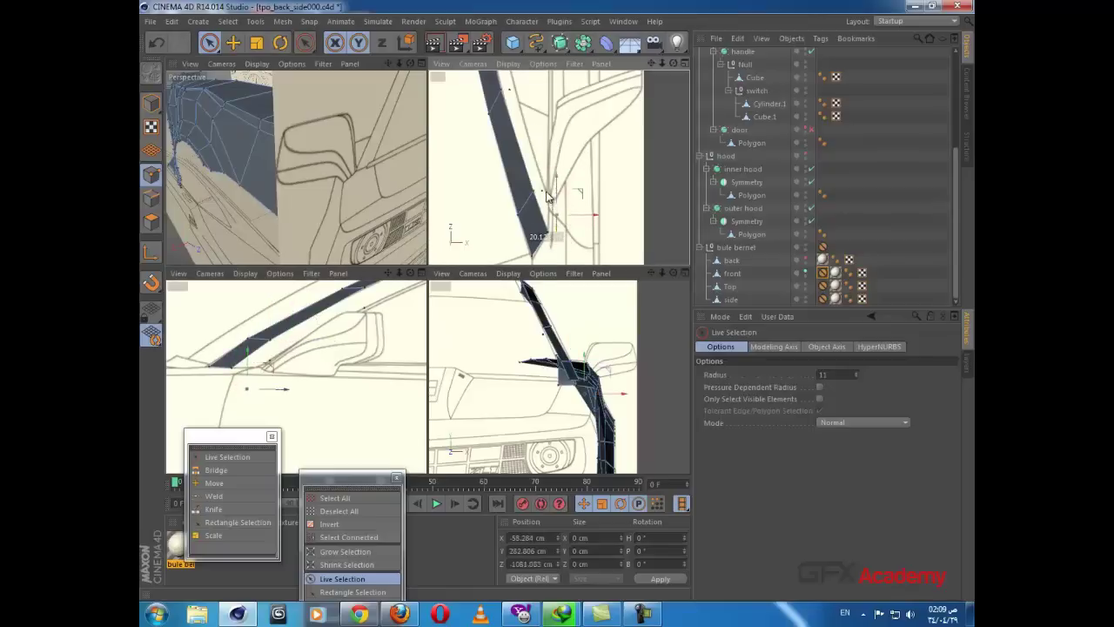
{"action": "left_click", "coordinate": [550, 185]}
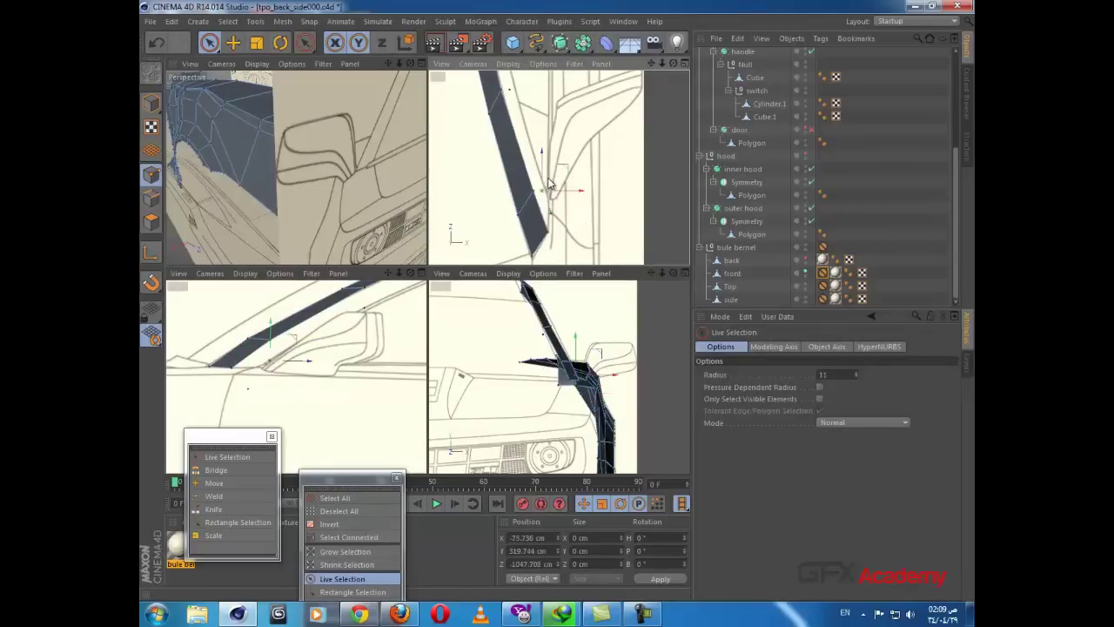
{"action": "left_click_drag", "start_coordinate": [545, 167], "coordinate": [542, 158]}
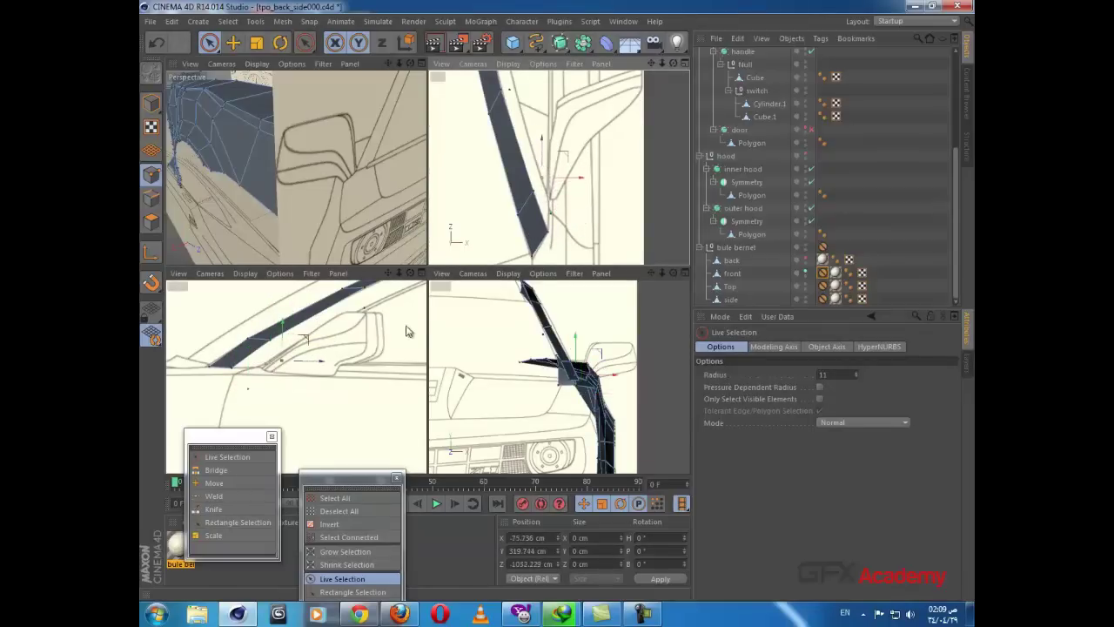
Step: Shift the next two copied points along the windshield pillar outward to about X -107.1 cm and X -129 cm in the top view
{"action": "middle_click_drag", "start_coordinate": [599, 155], "coordinate": [614, 185], "text": "alt"}
{"action": "left_click", "coordinate": [526, 128]}
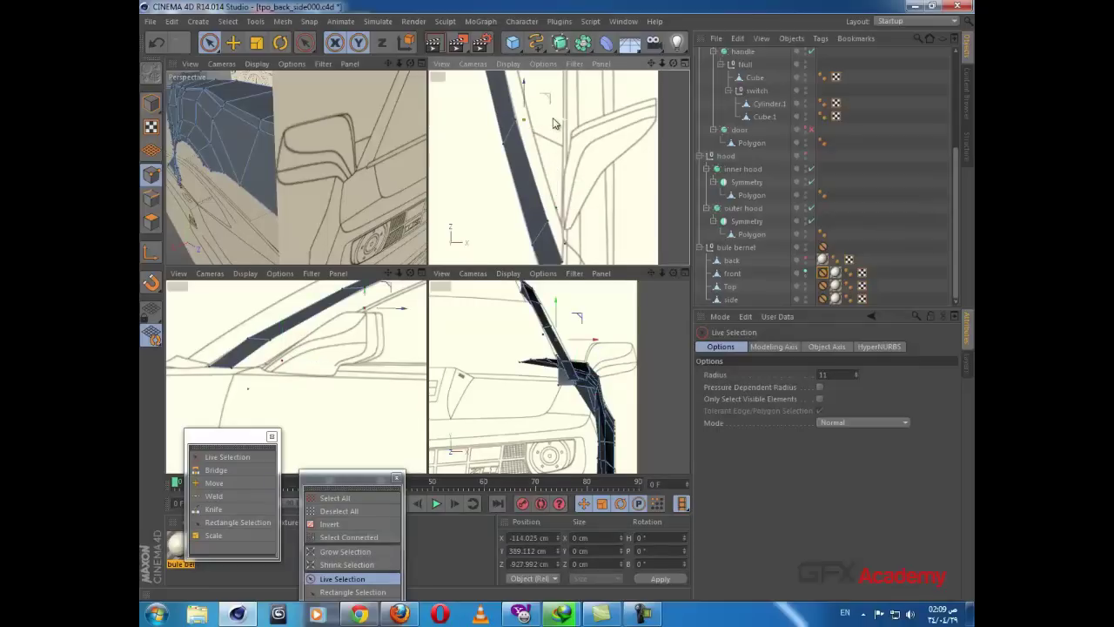
{"action": "left_click_drag", "start_coordinate": [556, 128], "coordinate": [564, 132]}
{"action": "middle_click_drag", "start_coordinate": [564, 134], "coordinate": [569, 181], "text": "alt"}
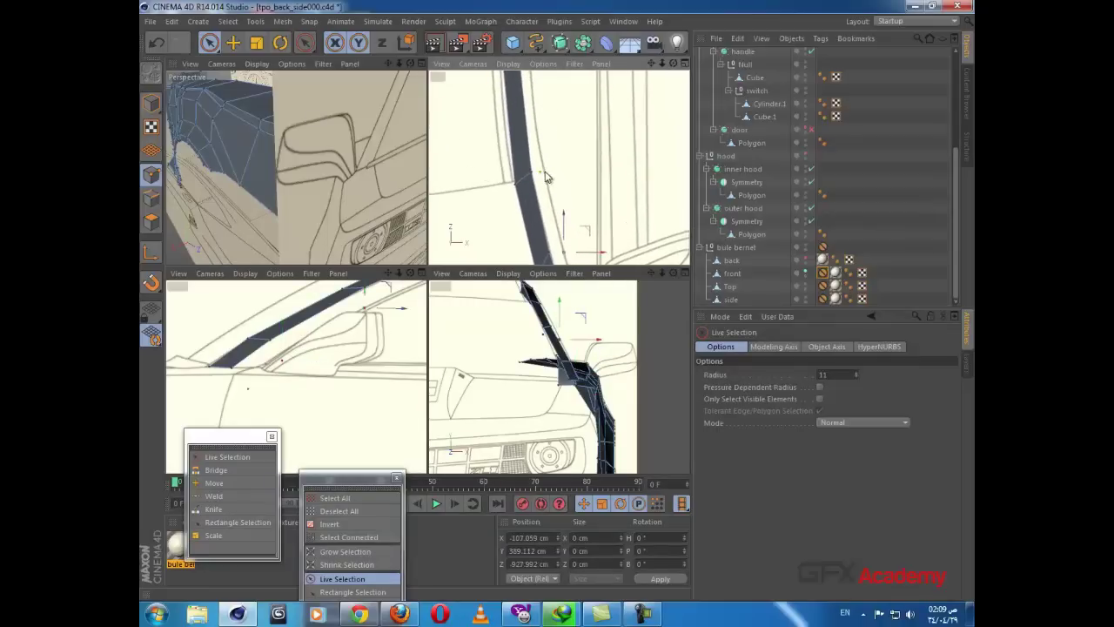
{"action": "left_click", "coordinate": [547, 178]}
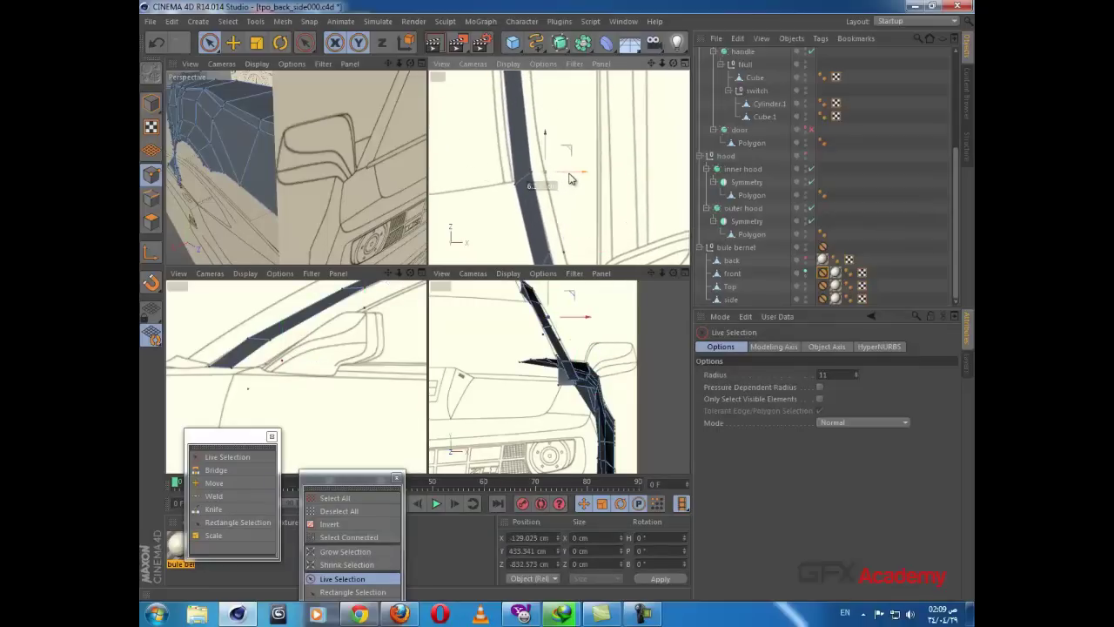
Step: Bridge the two foremost copied points to the pillar strip's edge at the windshield pillar's base
{"action": "mouse_move", "coordinate": [570, 122]}
{"action": "middle_mouse_down", "text": "alt"}
{"action": "mouse_move", "coordinate": [577, 207]}
{"action": "mouse_move", "coordinate": [575, 229]}
{"action": "mouse_move", "coordinate": [577, 157]}
{"action": "mouse_move", "coordinate": [559, 308]}
{"action": "mouse_move", "coordinate": [539, 80]}
{"action": "middle_mouse_up", "text": "alt"}
{"action": "scroll", "coordinate": [569, 192], "scroll_direction": "down", "scroll_amount": 2}
{"action": "mouse_move", "coordinate": [590, 250]}
{"action": "middle_mouse_down", "text": "alt"}
{"action": "mouse_move", "coordinate": [567, 159]}
{"action": "mouse_move", "coordinate": [528, 249]}
{"action": "middle_mouse_up", "text": "alt"}
{"action": "key", "text": "b"}
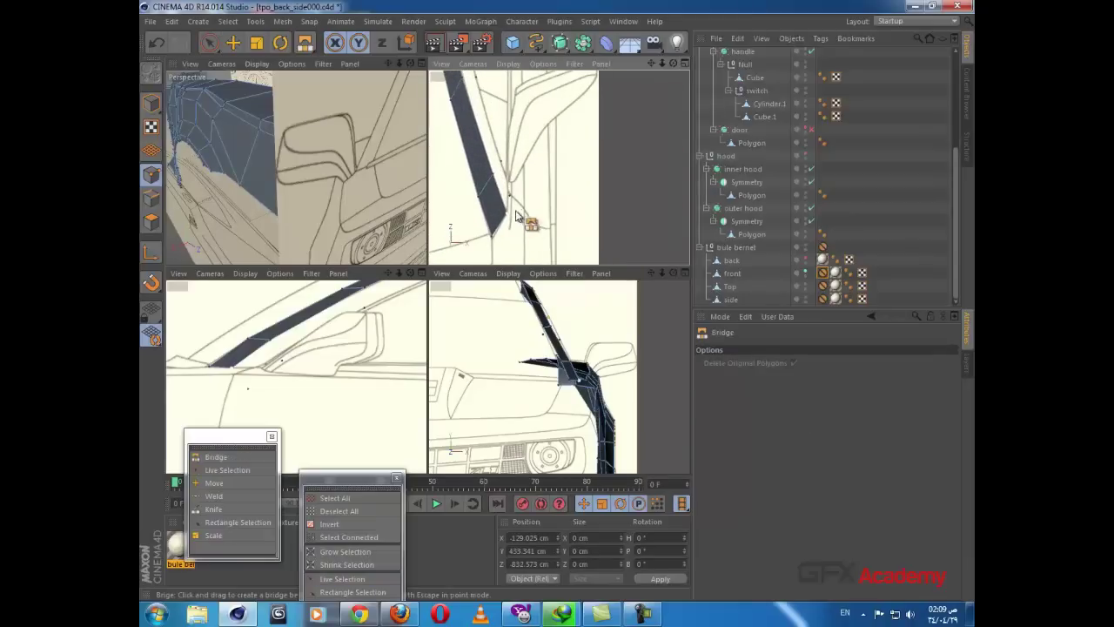
{"action": "left_click_drag", "start_coordinate": [514, 196], "coordinate": [508, 212]}
{"action": "left_click_drag", "start_coordinate": [502, 161], "coordinate": [492, 174]}
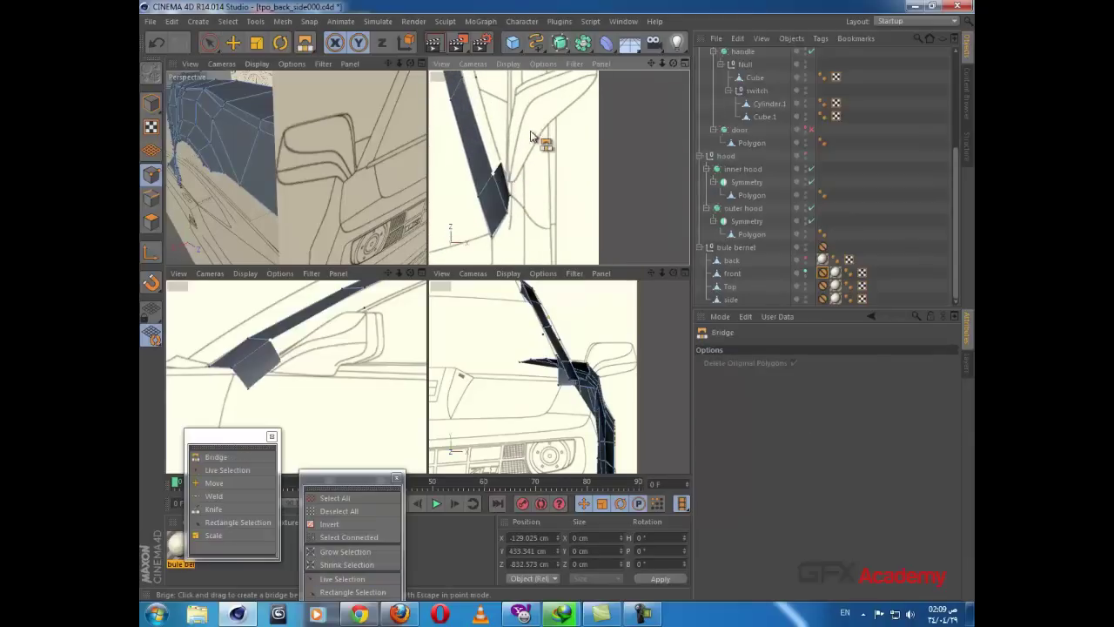
Step: Continue bridging the pillar and roof strip's edge to the next copied points along the side window's upper outline
{"action": "middle_click_drag", "start_coordinate": [529, 148], "coordinate": [540, 196], "text": "alt"}
{"action": "left_click_drag", "start_coordinate": [537, 185], "coordinate": [527, 183]}
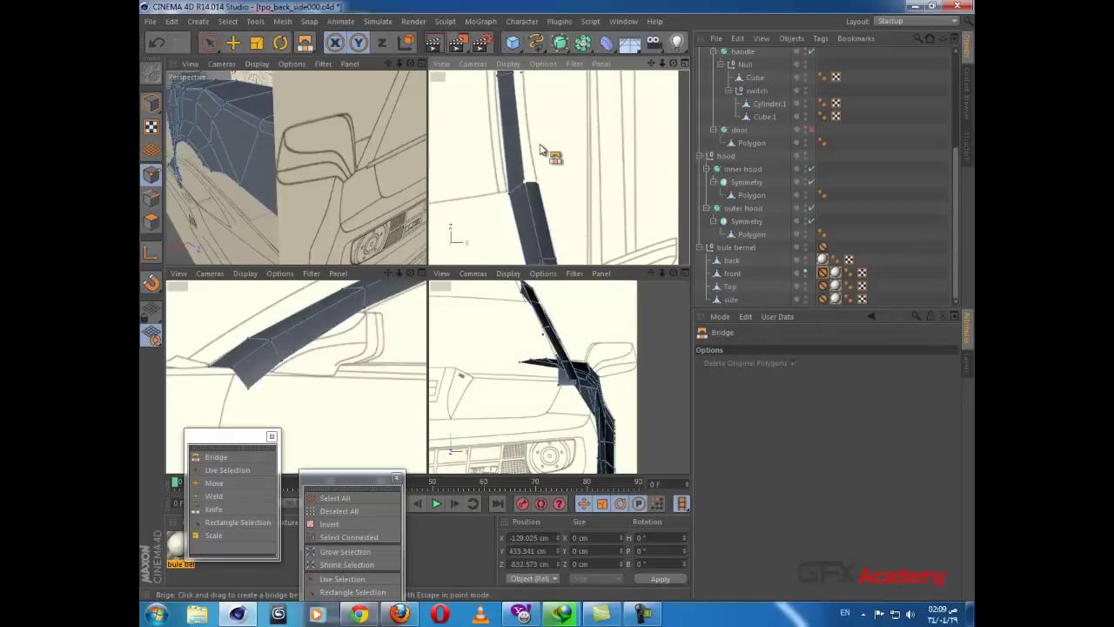
{"action": "middle_click_drag", "start_coordinate": [525, 109], "coordinate": [545, 201], "text": "alt"}
{"action": "left_click_drag", "start_coordinate": [543, 170], "coordinate": [557, 166]}
{"action": "middle_click_drag", "start_coordinate": [558, 165], "coordinate": [548, 305], "text": "alt"}
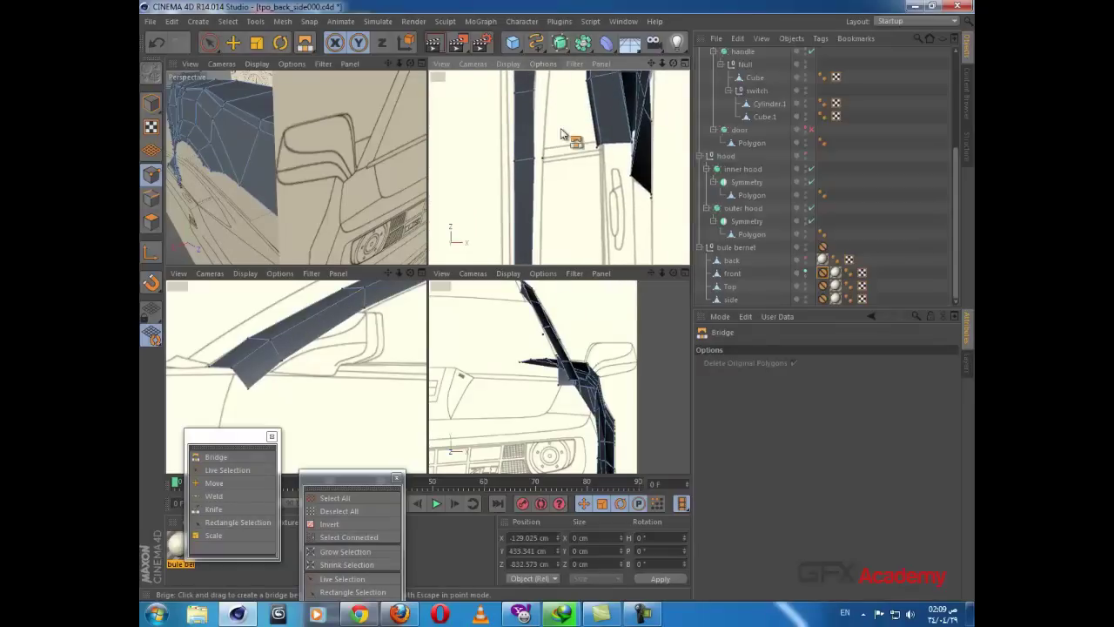
{"action": "left_click_drag", "start_coordinate": [541, 160], "coordinate": [529, 157]}
{"action": "middle_click_drag", "start_coordinate": [550, 108], "coordinate": [531, 162], "text": "alt"}
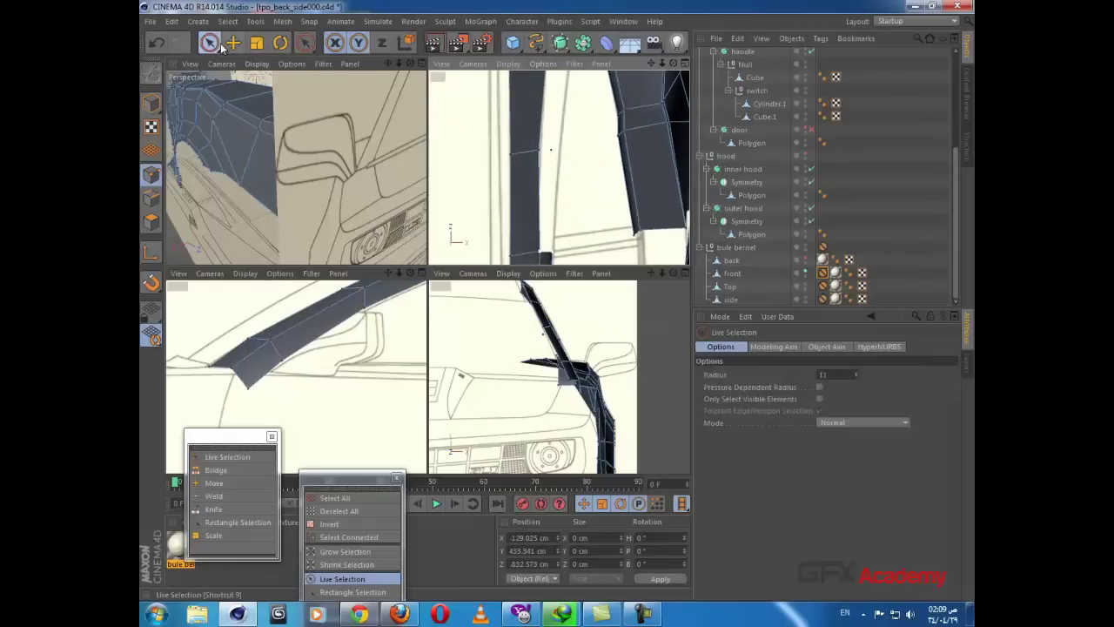
Step: Shift the next copied roof point outward to about X -140.7 cm in the top view and bridge it to the strip
{"action": "key", "text": "space"}
{"action": "left_click_drag", "start_coordinate": [574, 159], "coordinate": [585, 161]}
{"action": "key", "text": "space"}
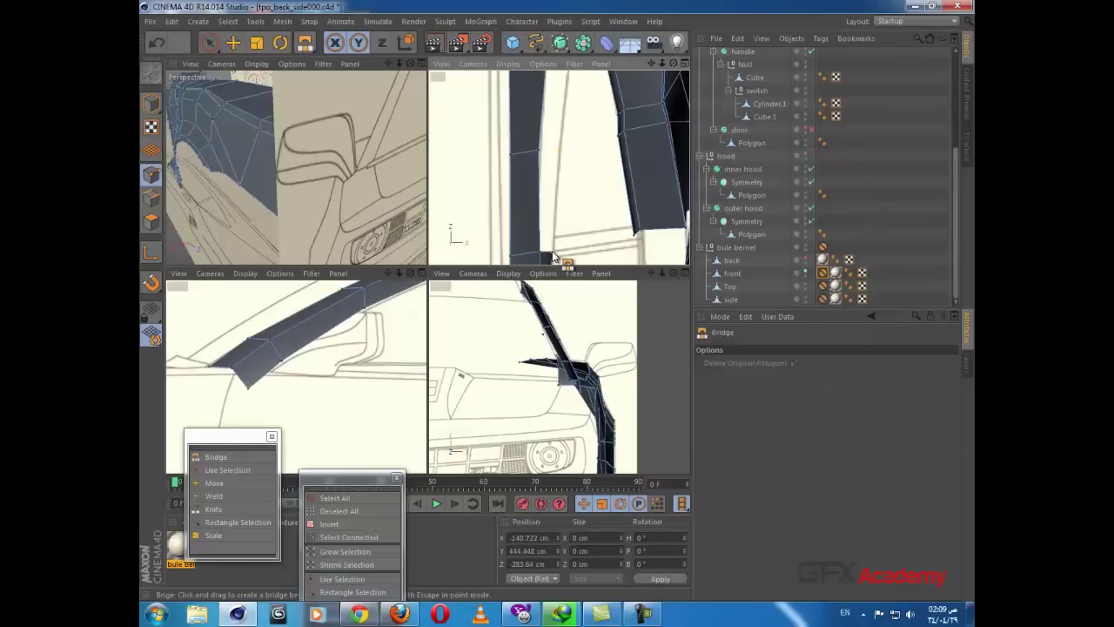
{"action": "left_click_drag", "start_coordinate": [535, 154], "coordinate": [564, 153]}
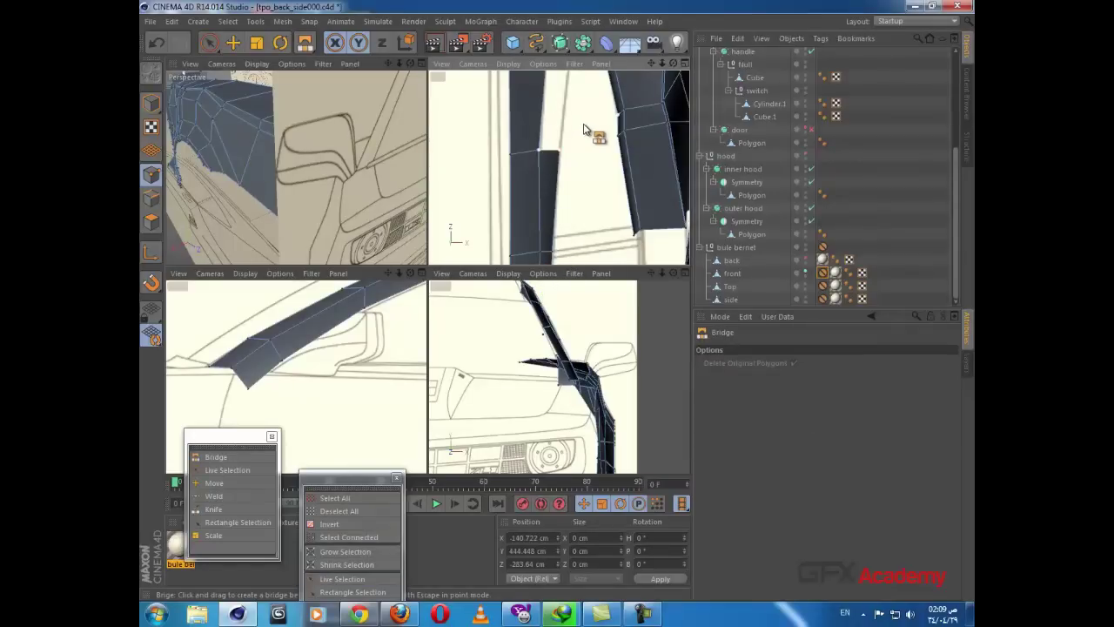
Step: Place the rearmost copied point at about X -128.5 cm in the top view and bridge it to the roof strip's rear end
{"action": "middle_click_drag", "start_coordinate": [584, 120], "coordinate": [597, 246], "text": "alt"}
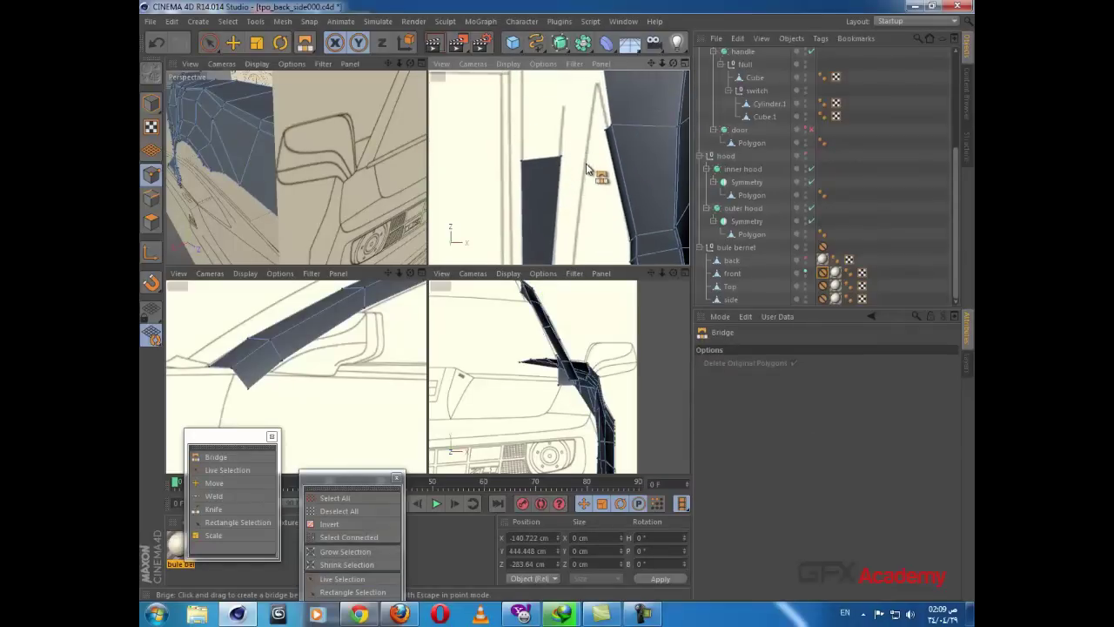
{"action": "key", "text": "space"}
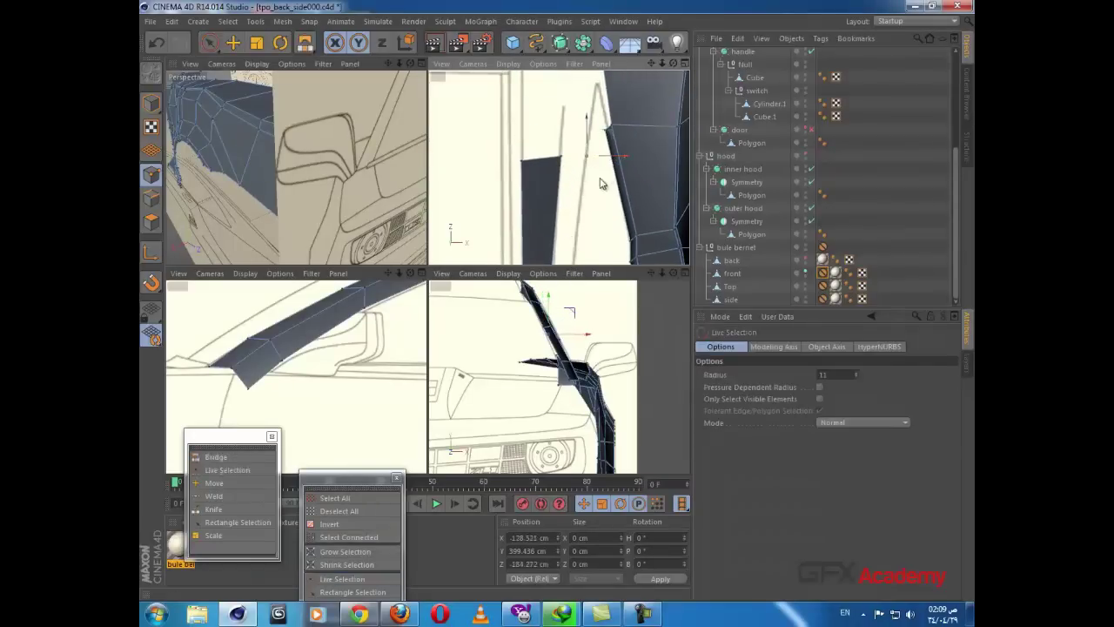
{"action": "key", "text": "space"}
{"action": "middle_click_drag", "start_coordinate": [597, 214], "coordinate": [583, 169], "text": "alt"}
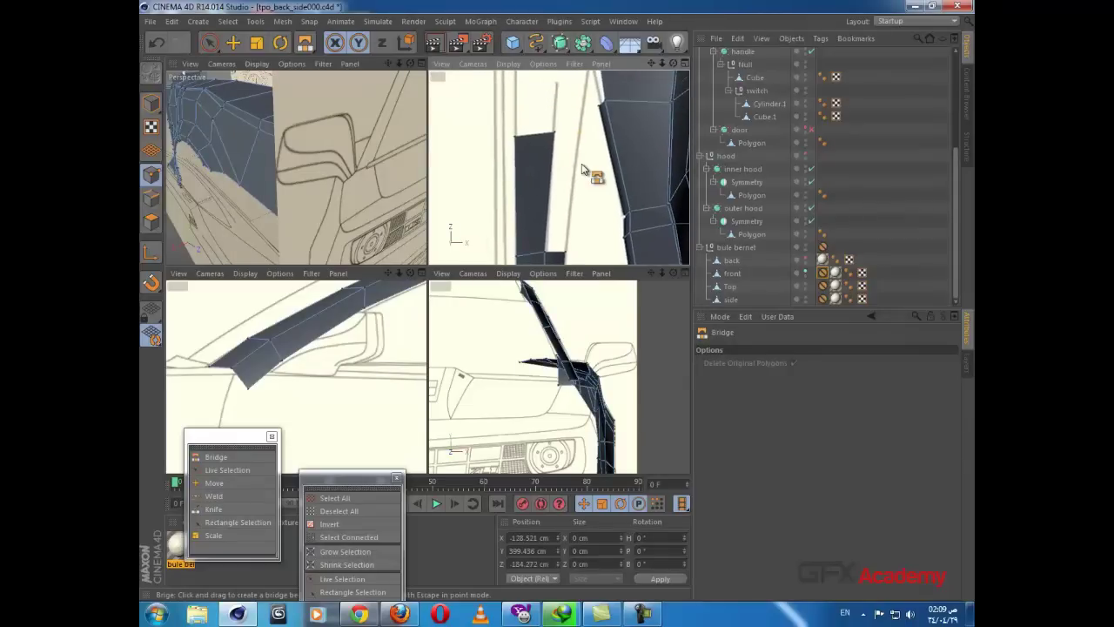
{"action": "left_click_drag", "start_coordinate": [566, 255], "coordinate": [546, 252]}
{"action": "left_click_drag", "start_coordinate": [579, 136], "coordinate": [556, 134]}
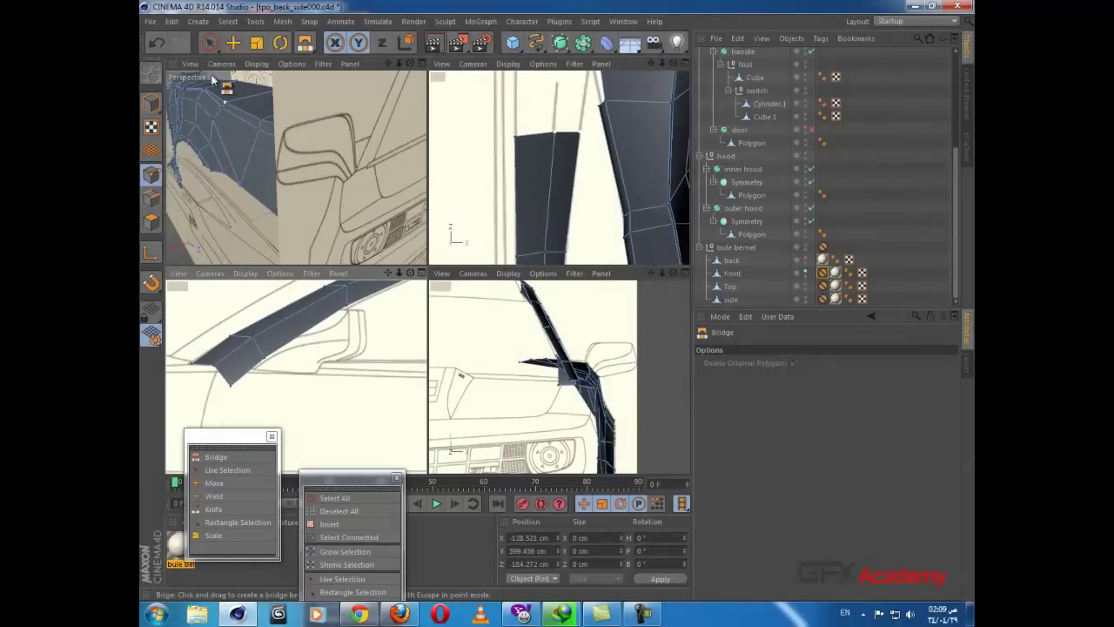
Step: Raise the new strip's two lower points at the windshield pillar's base to about Y 302.1 cm and Y 327.9 cm in the side view
{"action": "key", "text": "e"}
{"action": "left_click", "coordinate": [232, 388]}
{"action": "left_click_drag", "start_coordinate": [233, 353], "coordinate": [234, 339]}
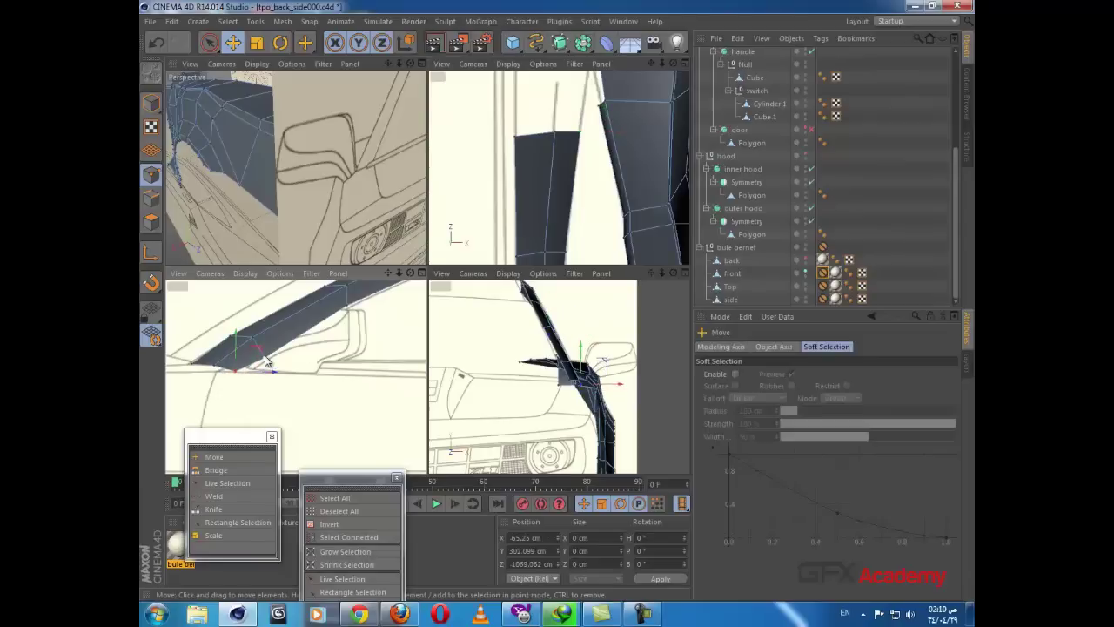
{"action": "left_click_drag", "start_coordinate": [260, 377], "coordinate": [258, 341]}
{"action": "middle_click_drag", "start_coordinate": [328, 340], "coordinate": [275, 382], "text": "alt"}
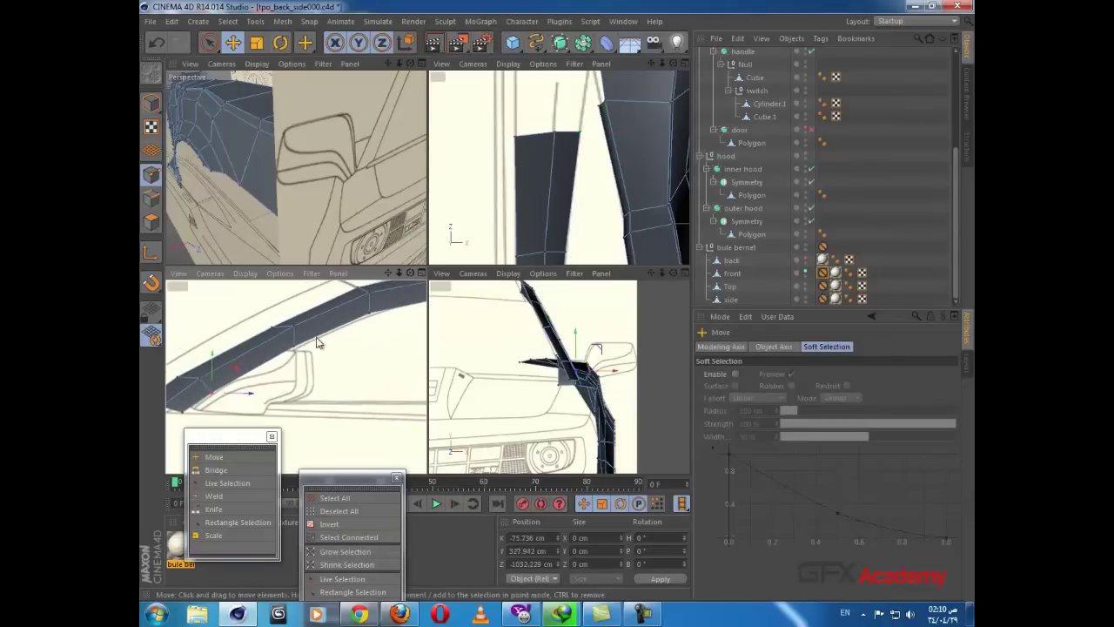
{"action": "left_click", "coordinate": [298, 350]}
Step: Extrude the roof strip's rear end edges rearward to about Z -76.4 cm in the top view
{"action": "middle_click_drag", "start_coordinate": [340, 371], "coordinate": [212, 408], "text": "alt"}
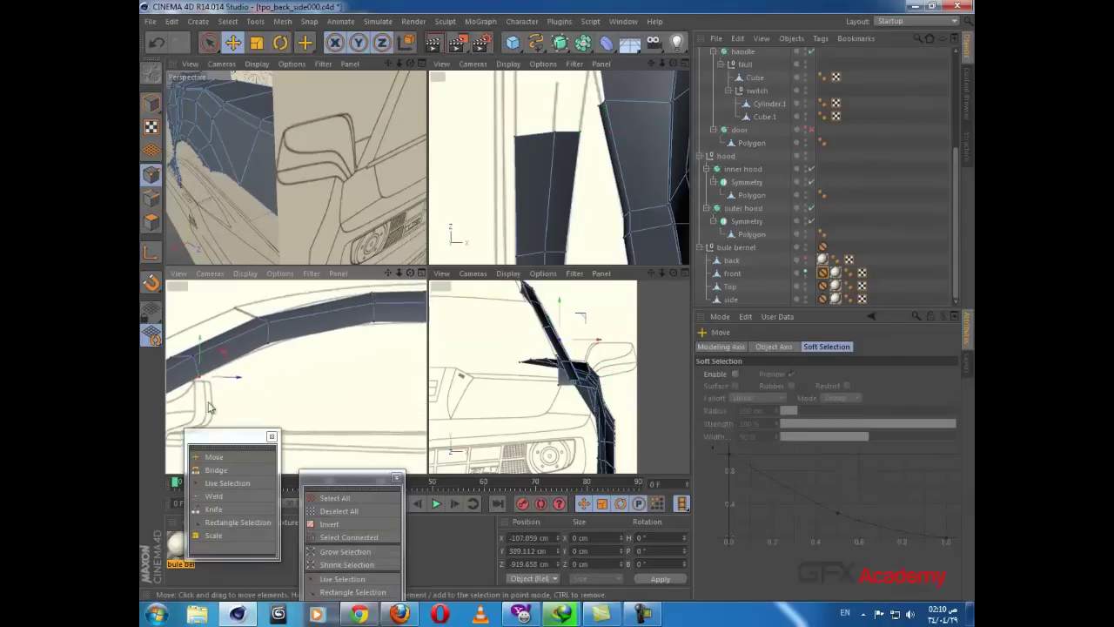
{"action": "middle_click_drag", "start_coordinate": [421, 364], "coordinate": [346, 368], "text": "alt"}
{"action": "right_click_drag", "start_coordinate": [413, 360], "coordinate": [343, 388], "text": "alt"}
{"action": "middle_click_drag", "start_coordinate": [365, 407], "coordinate": [301, 377], "text": "alt"}
{"action": "middle_click_drag", "start_coordinate": [371, 383], "coordinate": [279, 371], "text": "alt"}
{"action": "right_click_drag", "start_coordinate": [280, 367], "coordinate": [322, 353], "text": "alt"}
{"action": "middle_click_drag", "start_coordinate": [323, 353], "coordinate": [284, 356], "text": "alt"}
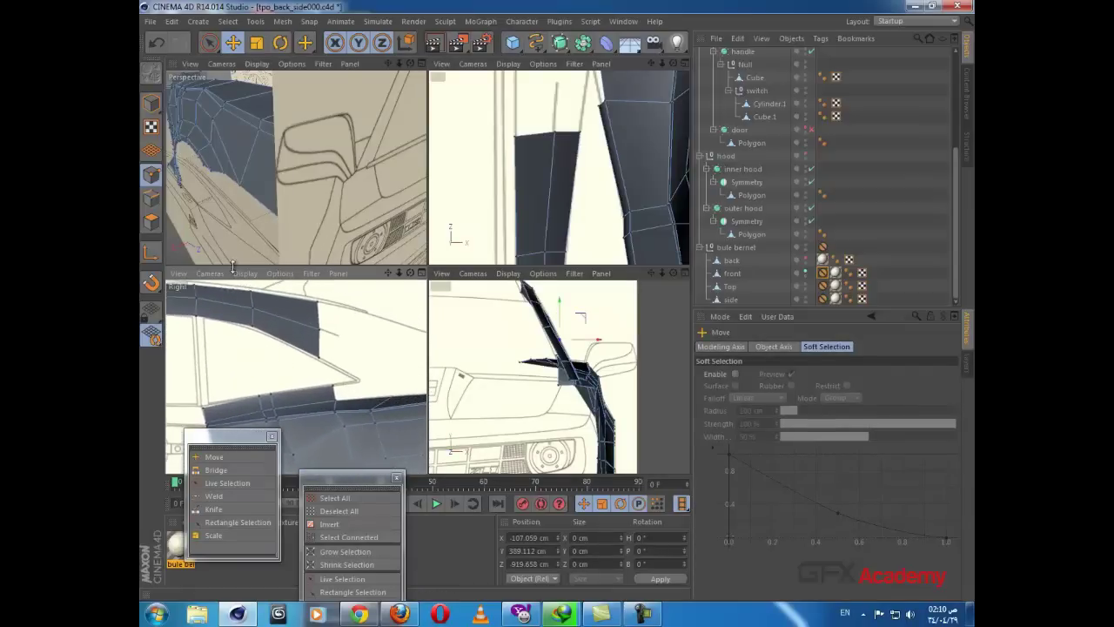
{"action": "left_click", "coordinate": [146, 209]}
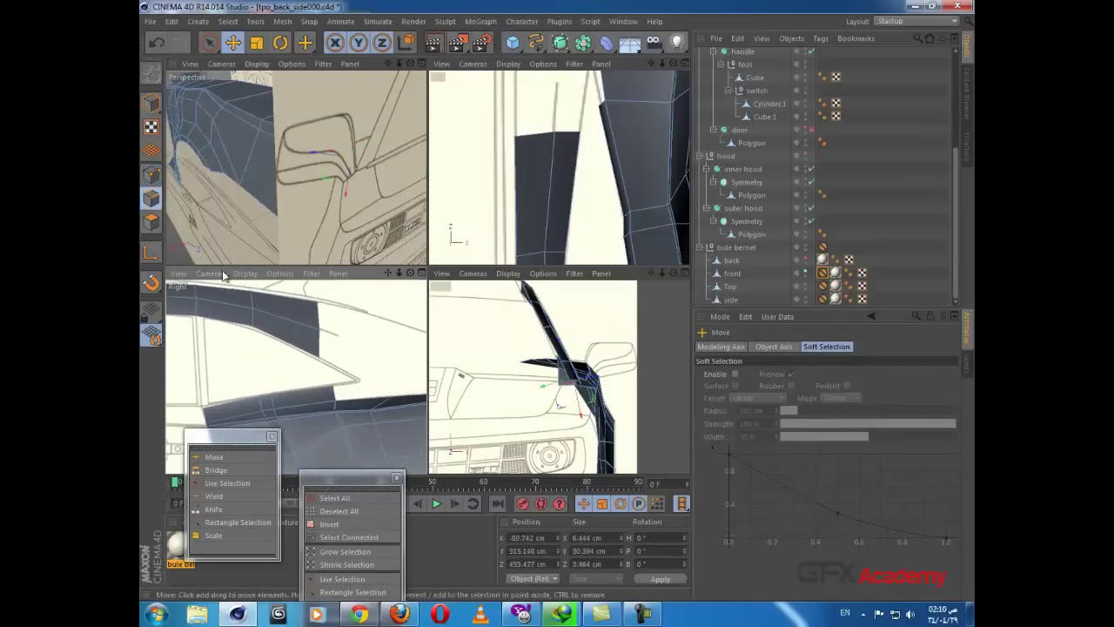
{"action": "left_click", "coordinate": [320, 333]}
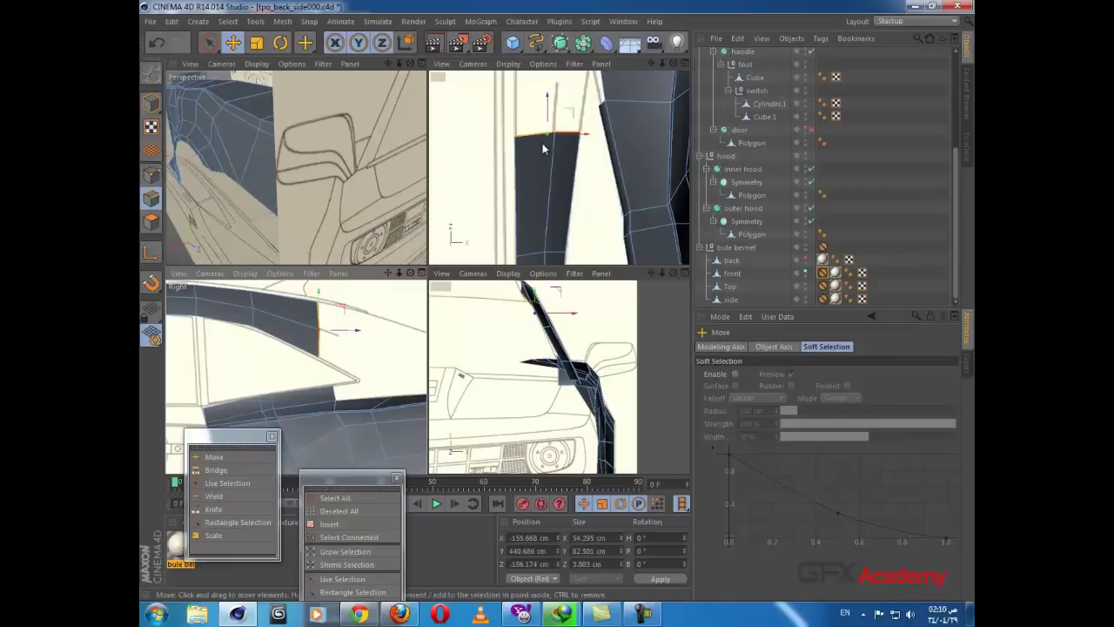
{"action": "middle_click_drag", "start_coordinate": [588, 148], "coordinate": [601, 232], "text": "alt"}
{"action": "left_click_drag", "start_coordinate": [573, 205], "coordinate": [563, 104]}
{"action": "left_click_drag", "start_coordinate": [566, 112], "coordinate": [559, 303]}
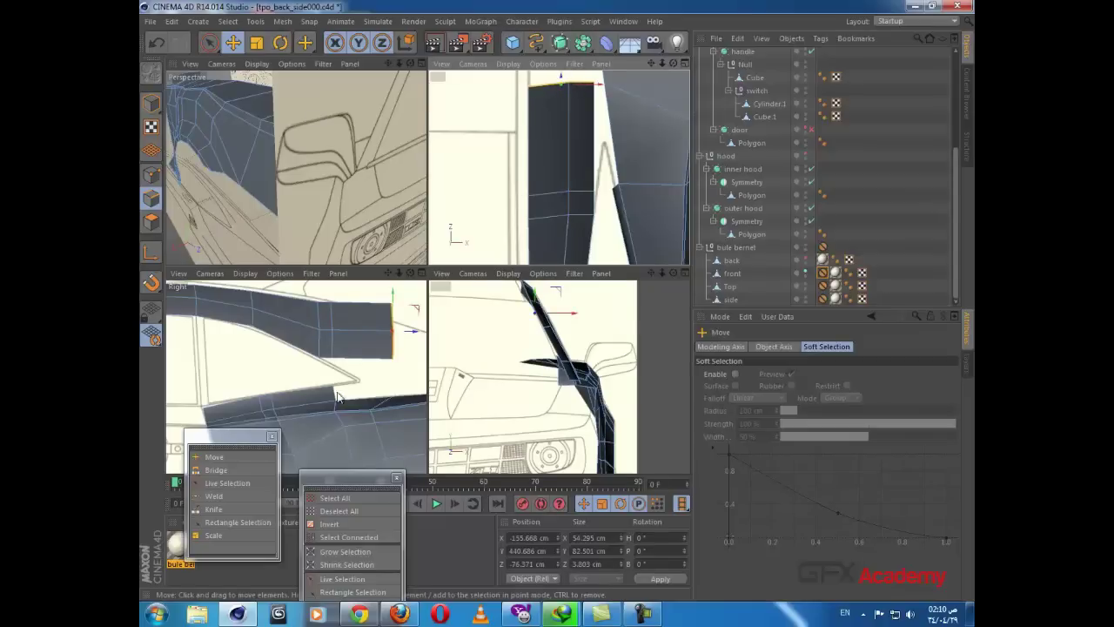
{"action": "scroll", "coordinate": [607, 165], "scroll_direction": "down", "scroll_amount": 2}
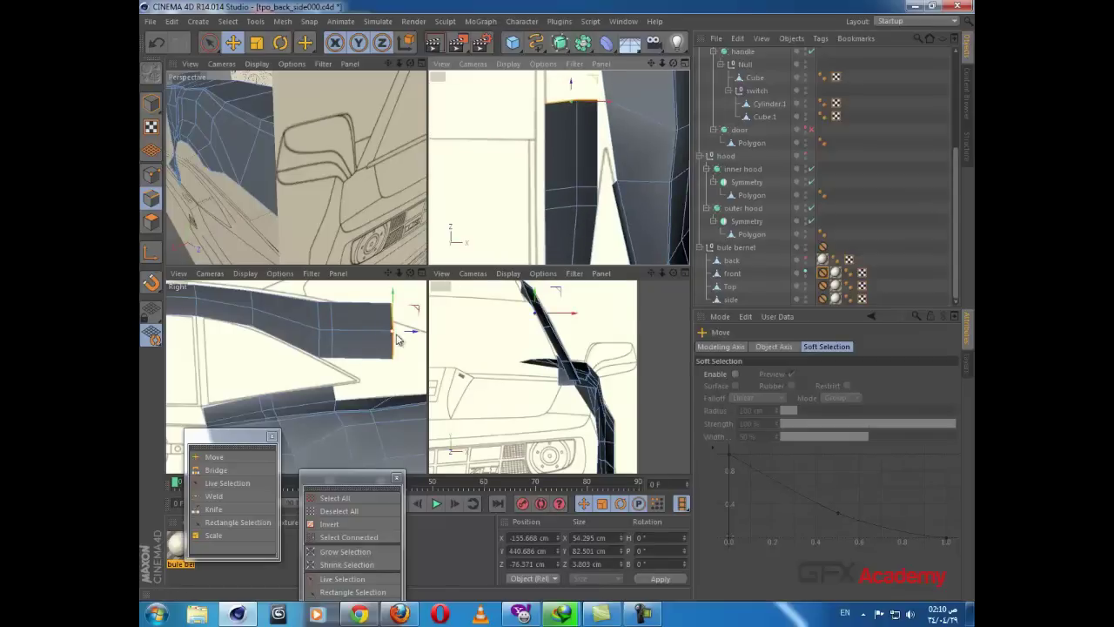
Step: Lower all points of the strip's new rear end together to about Y 417.5 cm in the side view
{"action": "left_click", "coordinate": [151, 174]}
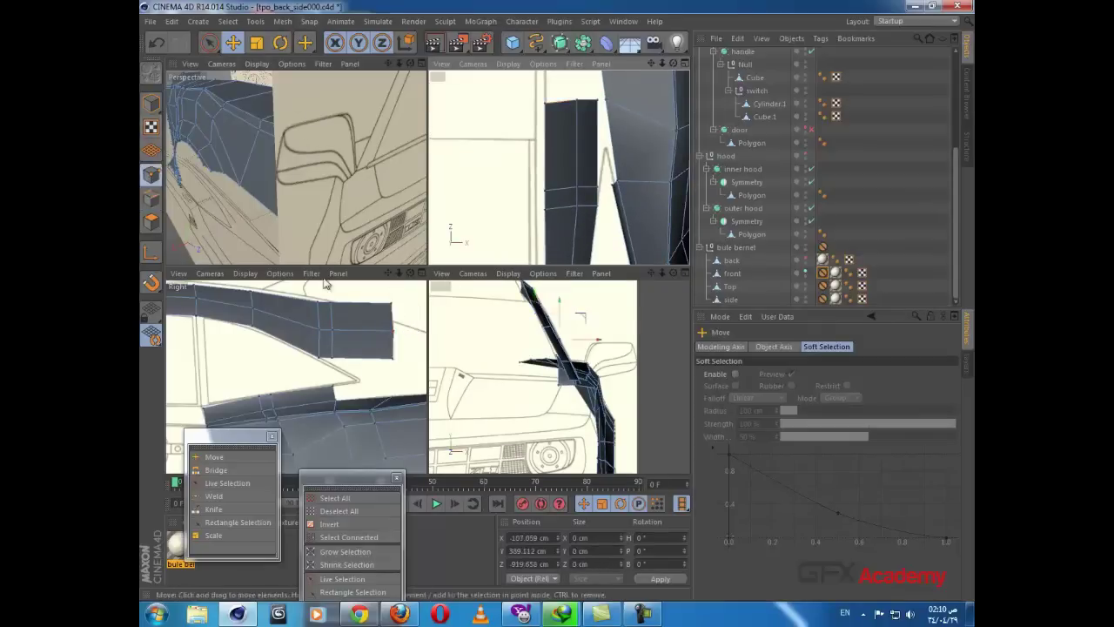
{"action": "left_click", "coordinate": [394, 310]}
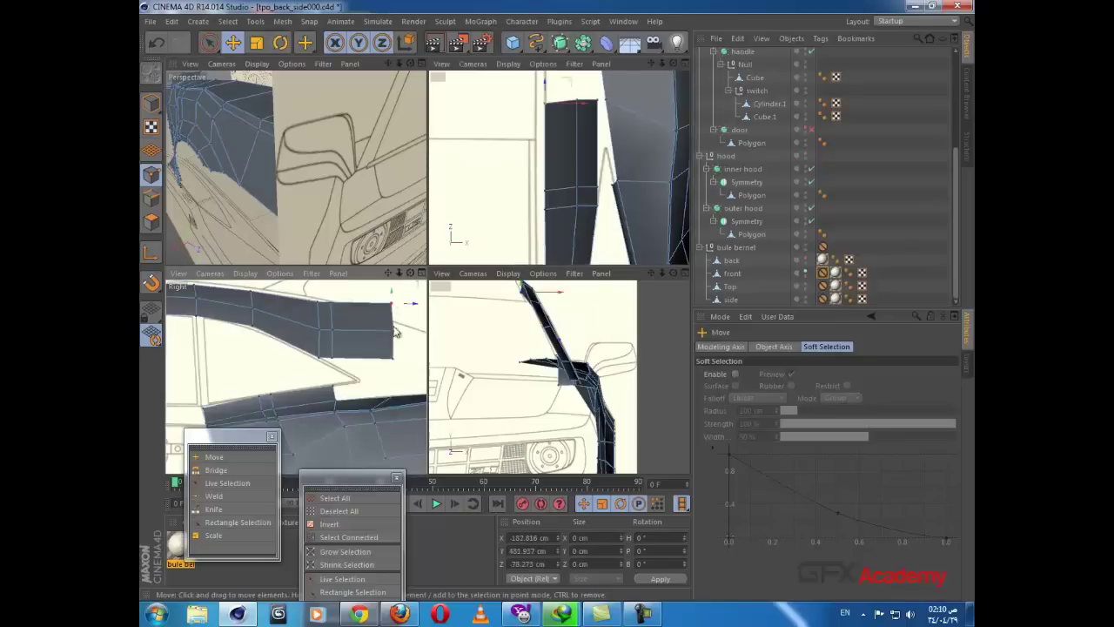
{"action": "left_click", "coordinate": [210, 42]}
{"action": "left_click", "coordinate": [240, 64]}
{"action": "left_click", "coordinate": [240, 64]}
{"action": "mouse_move", "coordinate": [256, 65]}
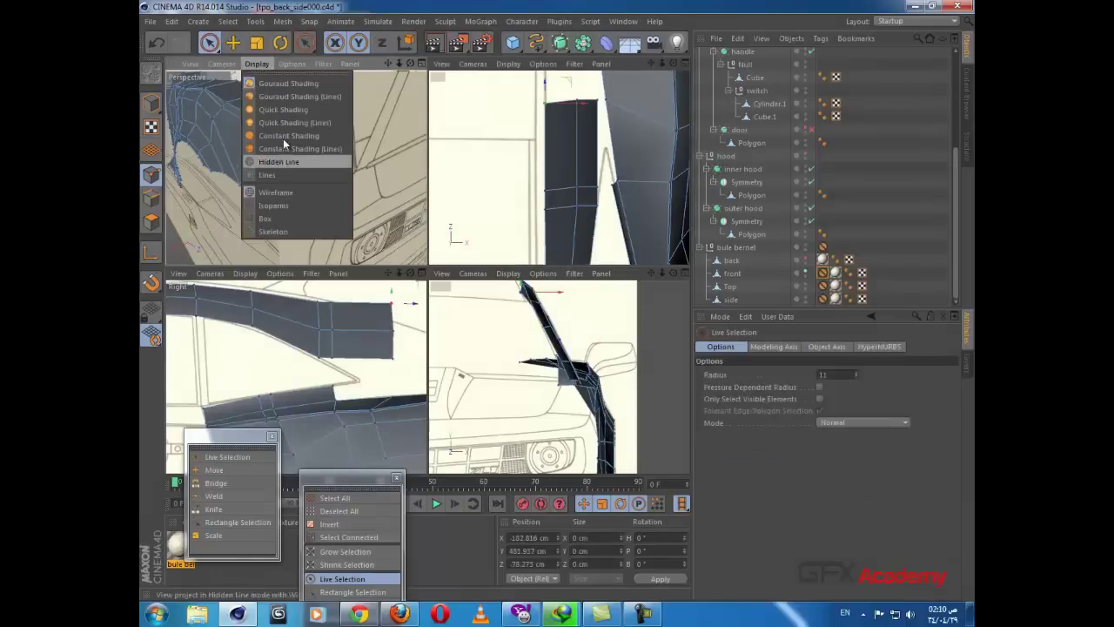
{"action": "left_click", "coordinate": [210, 42]}
{"action": "left_click", "coordinate": [210, 43]}
{"action": "left_click", "coordinate": [279, 85]}
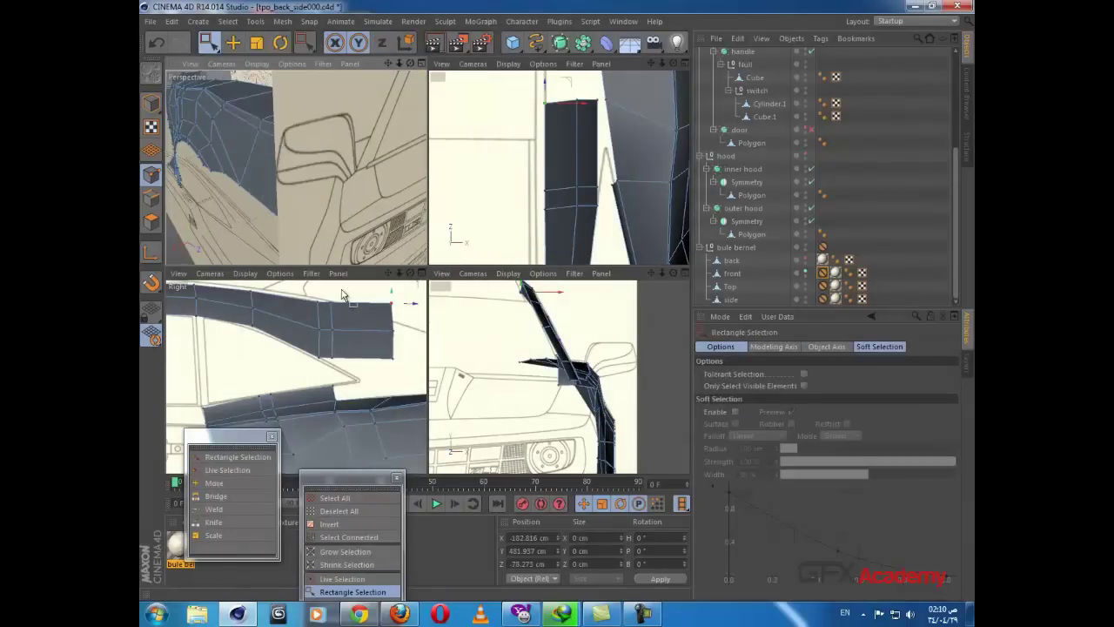
{"action": "left_click_drag", "start_coordinate": [411, 296], "coordinate": [387, 372]}
{"action": "middle_click_drag", "start_coordinate": [376, 367], "coordinate": [351, 376], "text": "alt"}
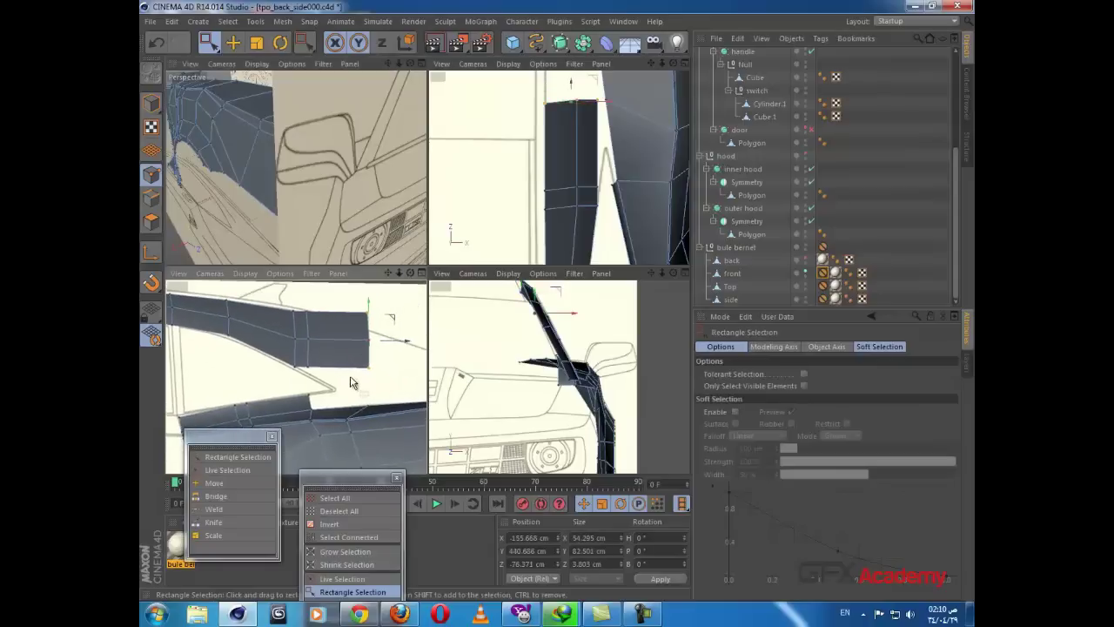
{"action": "left_click_drag", "start_coordinate": [369, 310], "coordinate": [370, 327]}
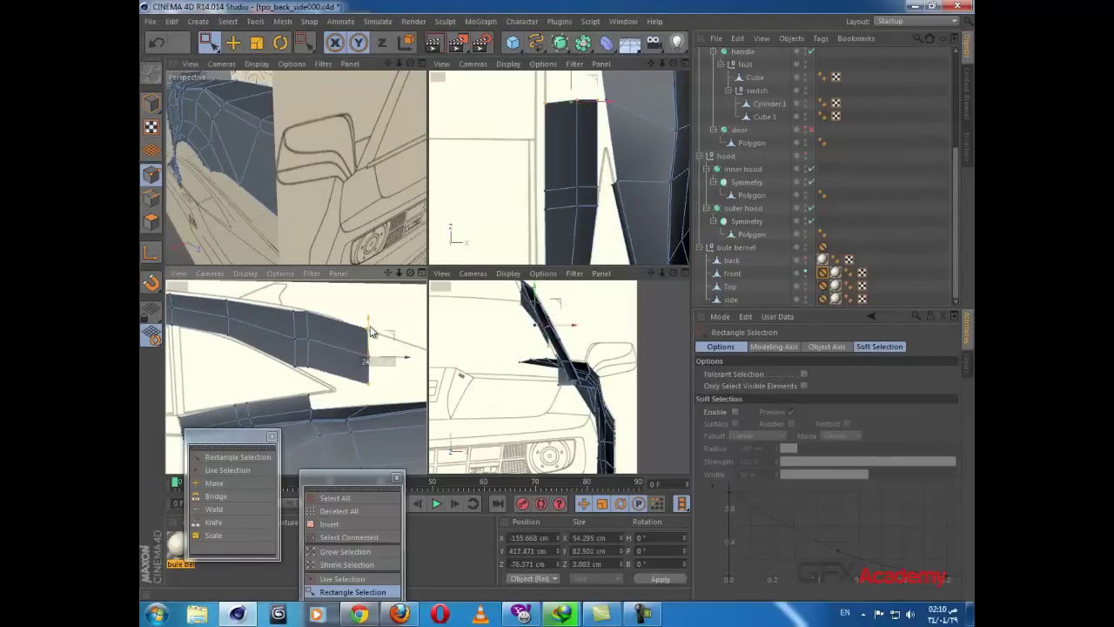
Step: Lower the point row just ahead of the rear section to about Y 435.9 cm, then its bottom point slightly further
{"action": "left_click", "coordinate": [310, 315]}
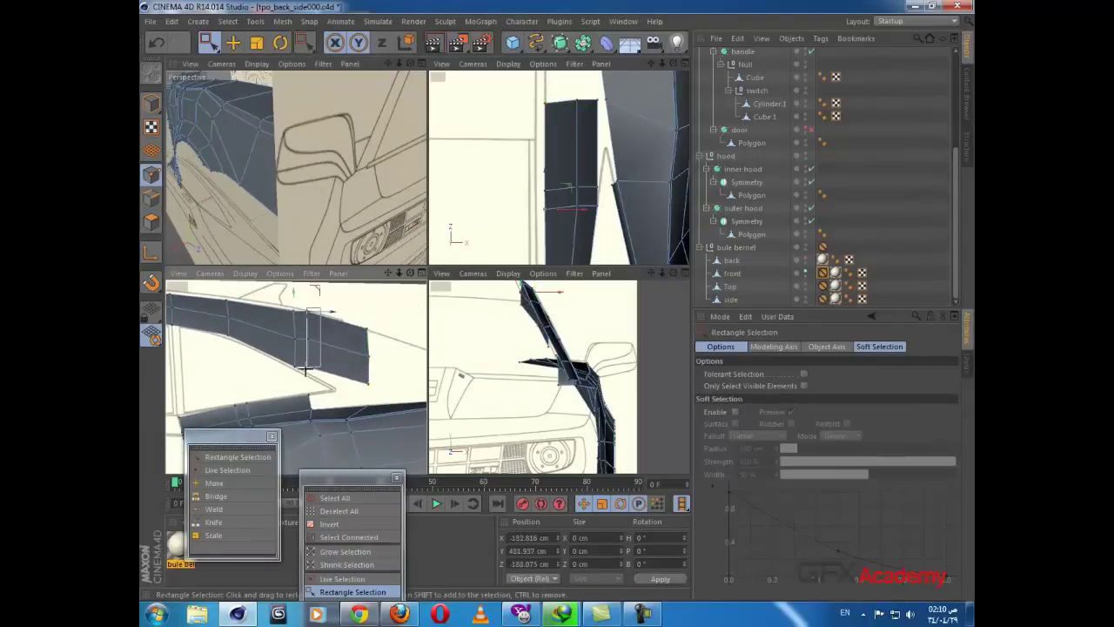
{"action": "left_click_drag", "start_coordinate": [306, 370], "coordinate": [306, 369]}
{"action": "left_click_drag", "start_coordinate": [311, 307], "coordinate": [312, 312]}
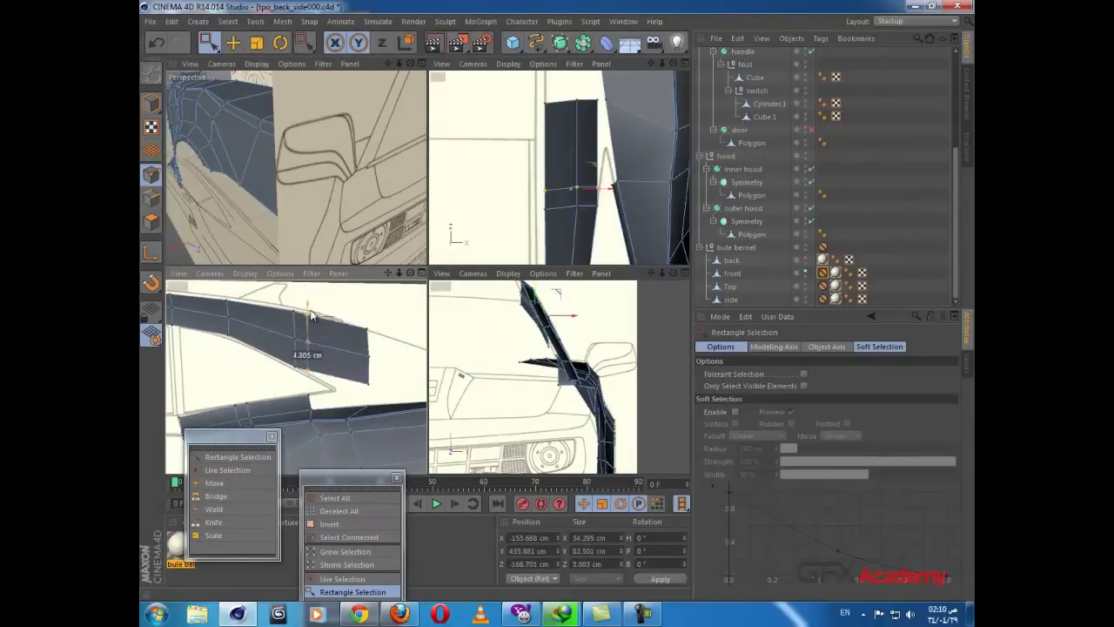
{"action": "scroll", "coordinate": [313, 364], "scroll_direction": "up", "scroll_amount": 3}
{"action": "left_click", "coordinate": [311, 371]}
{"action": "left_click_drag", "start_coordinate": [309, 353], "coordinate": [309, 359]}
{"action": "middle_click_drag", "start_coordinate": [352, 392], "coordinate": [334, 355], "text": "alt"}
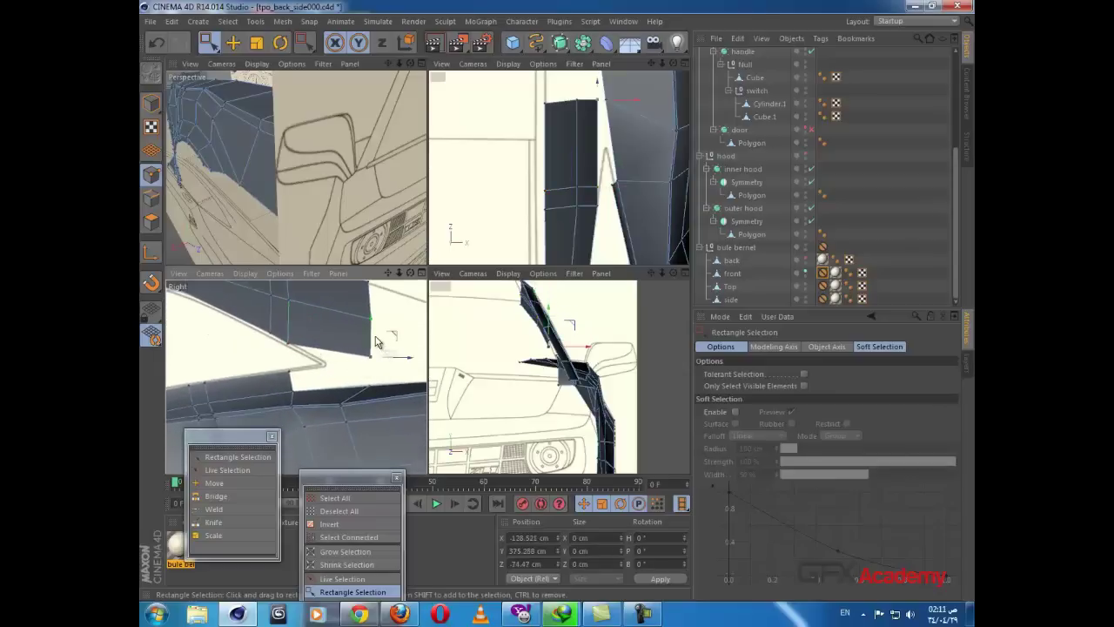
Step: Lower the rear end's bottom point to about Y 364.6 cm and its top point to about Y 452.8 cm
{"action": "left_click", "coordinate": [370, 356]}
{"action": "left_click_drag", "start_coordinate": [372, 335], "coordinate": [373, 345]}
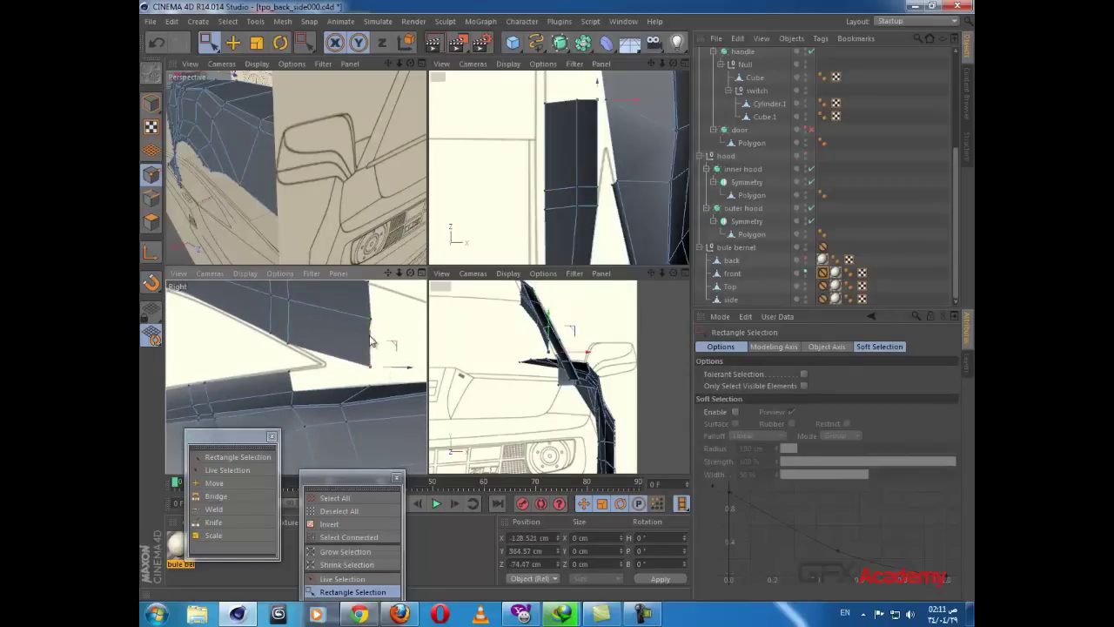
{"action": "middle_click_drag", "start_coordinate": [373, 338], "coordinate": [375, 376], "text": "alt"}
{"action": "left_click", "coordinate": [369, 321]}
{"action": "left_click_drag", "start_coordinate": [372, 309], "coordinate": [371, 310]}
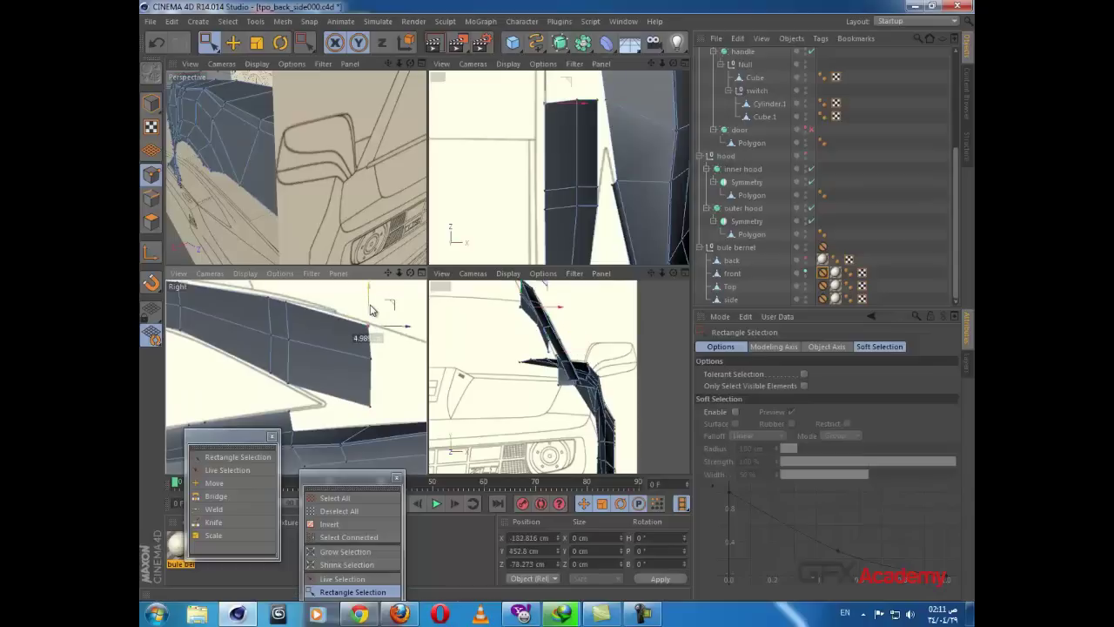
{"action": "middle_click_drag", "start_coordinate": [373, 409], "coordinate": [378, 359], "text": "alt"}
{"action": "scroll", "coordinate": [377, 359], "scroll_direction": "up", "scroll_amount": 3}
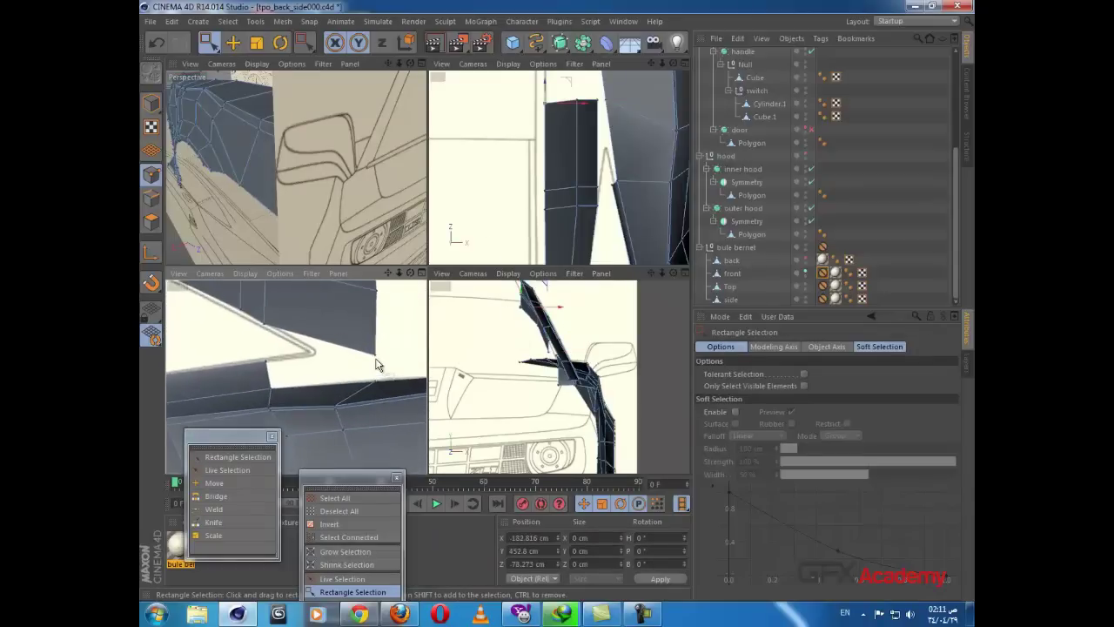
{"action": "scroll", "coordinate": [300, 363], "scroll_direction": "down", "scroll_amount": 2}
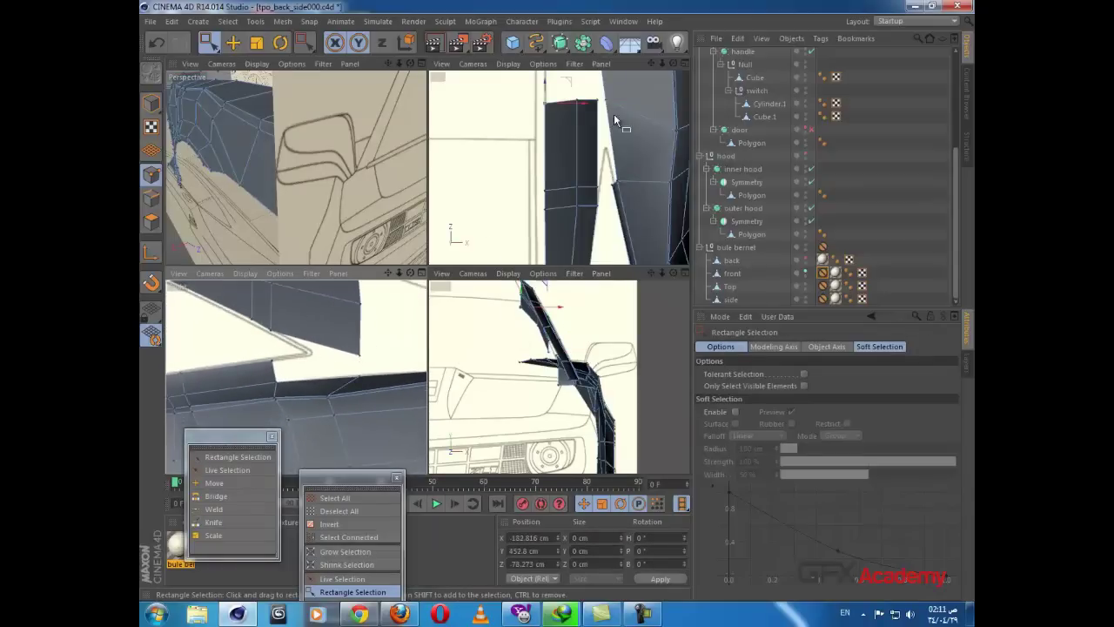
Step: Bridge the roof strip's rear lower edge to the side panel's upper edge behind the side window
{"action": "key", "text": "b"}
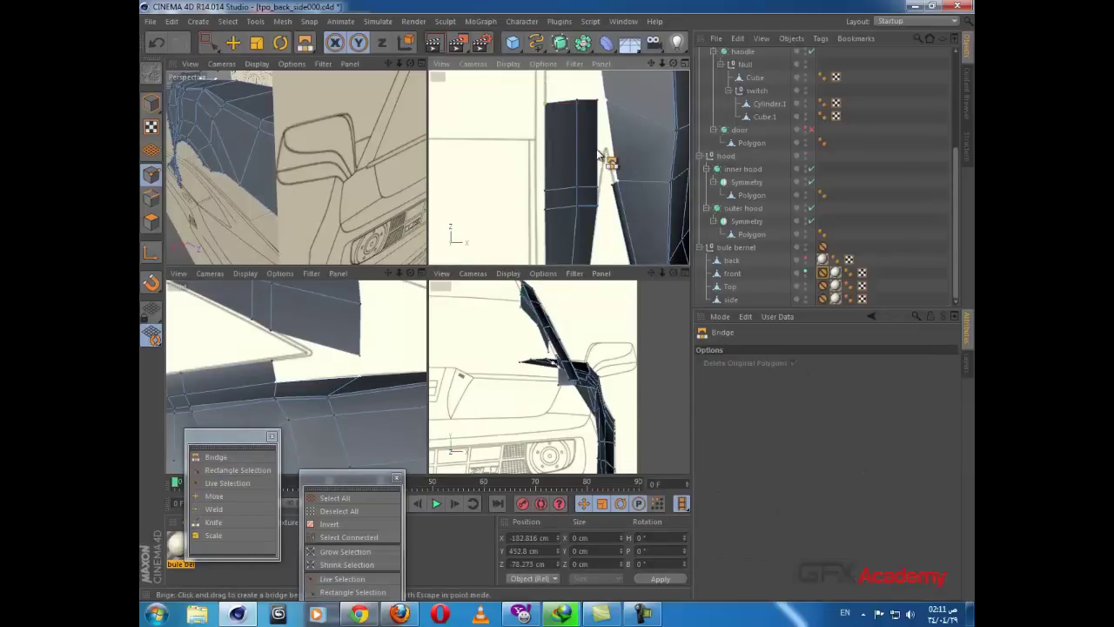
{"action": "left_click", "coordinate": [152, 199]}
{"action": "left_click_drag", "start_coordinate": [606, 145], "coordinate": [598, 149]}
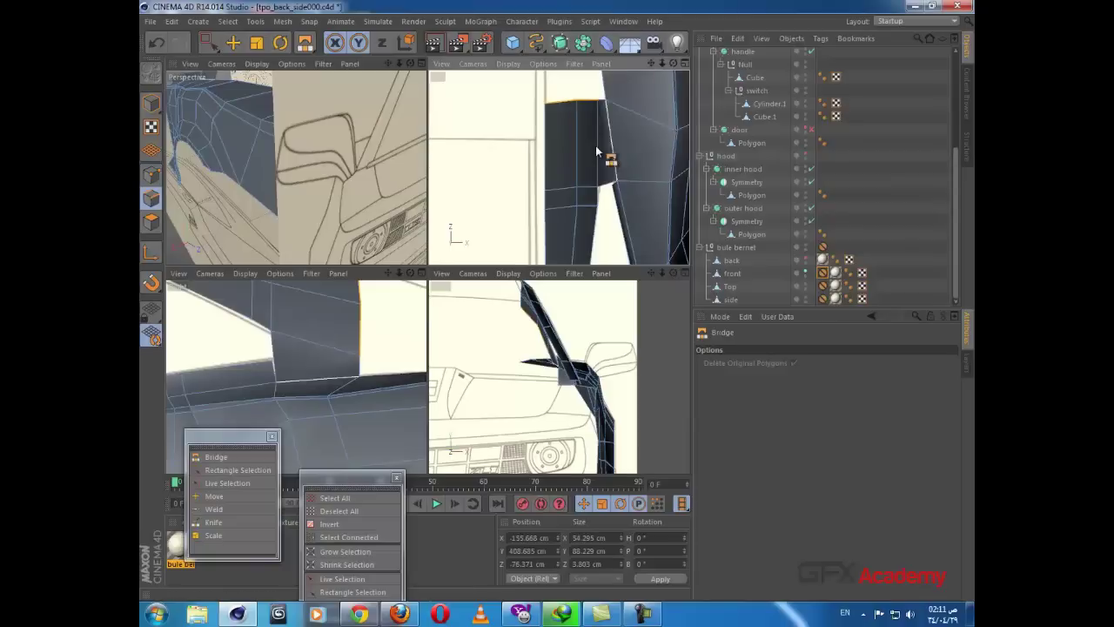
{"action": "scroll", "coordinate": [523, 182], "scroll_direction": "down", "scroll_amount": 6}
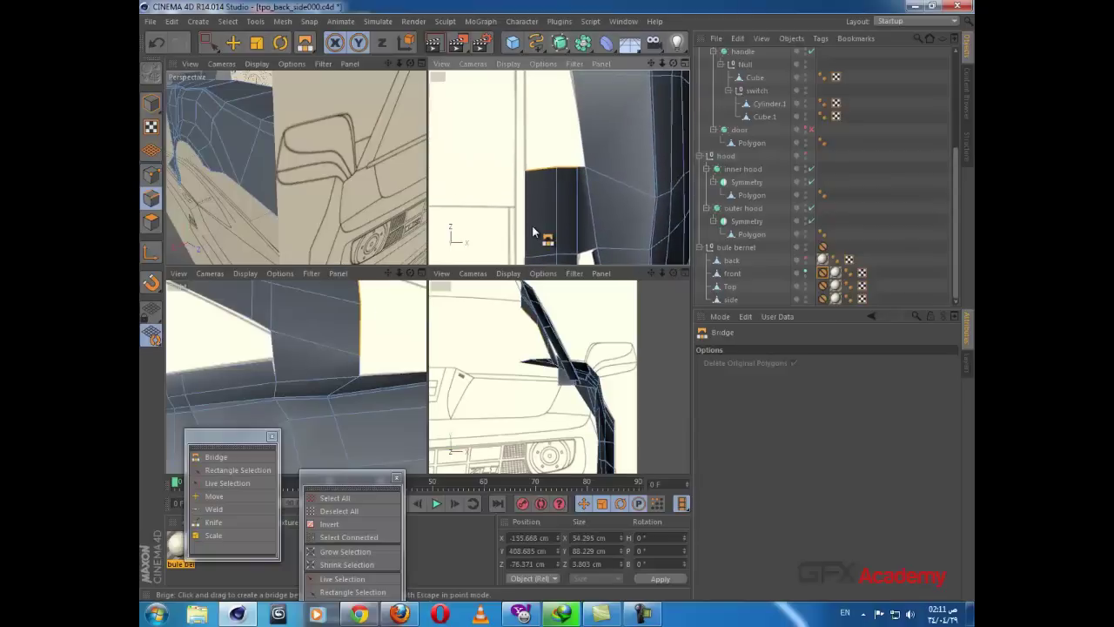
{"action": "scroll", "coordinate": [382, 338], "scroll_direction": "up", "scroll_amount": 4}
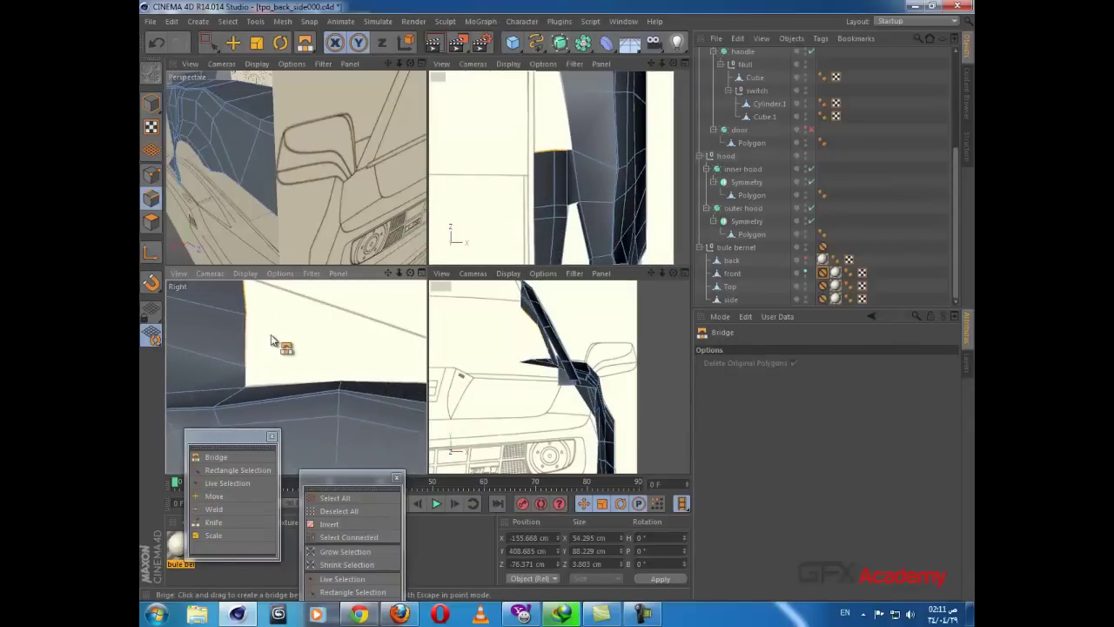
{"action": "mouse_move", "coordinate": [295, 338]}
{"action": "middle_mouse_down", "text": "alt"}
{"action": "mouse_move", "coordinate": [306, 320]}
{"action": "mouse_move", "coordinate": [311, 333]}
{"action": "middle_mouse_up", "text": "alt"}
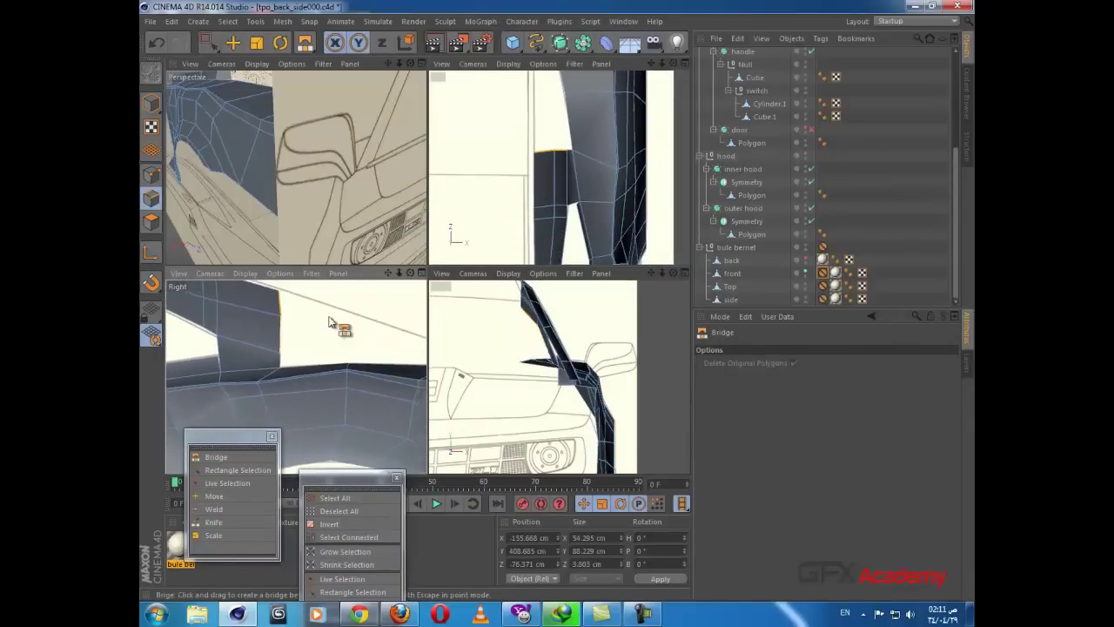
{"action": "mouse_move", "coordinate": [518, 171]}
{"action": "middle_mouse_down", "text": "alt"}
{"action": "mouse_move", "coordinate": [517, 251]}
{"action": "mouse_move", "coordinate": [517, 154]}
{"action": "middle_mouse_up", "text": "alt"}
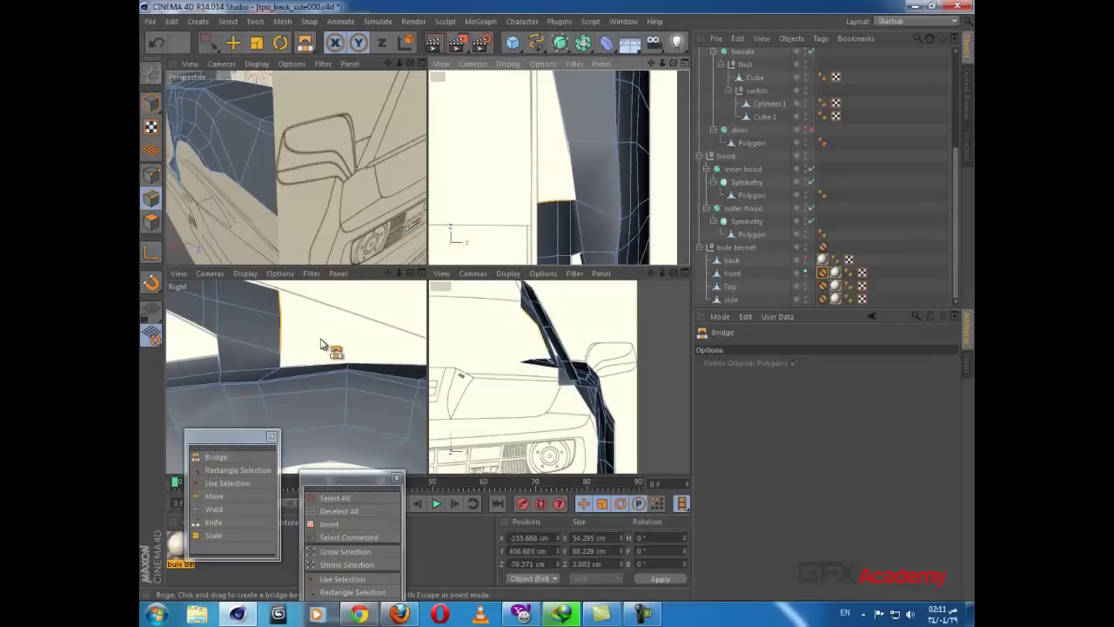
{"action": "middle_click_drag", "start_coordinate": [321, 339], "coordinate": [282, 329], "text": "alt"}
{"action": "scroll", "coordinate": [329, 357], "scroll_direction": "down", "scroll_amount": 2}
{"action": "middle_click_drag", "start_coordinate": [329, 357], "coordinate": [316, 343], "text": "alt"}
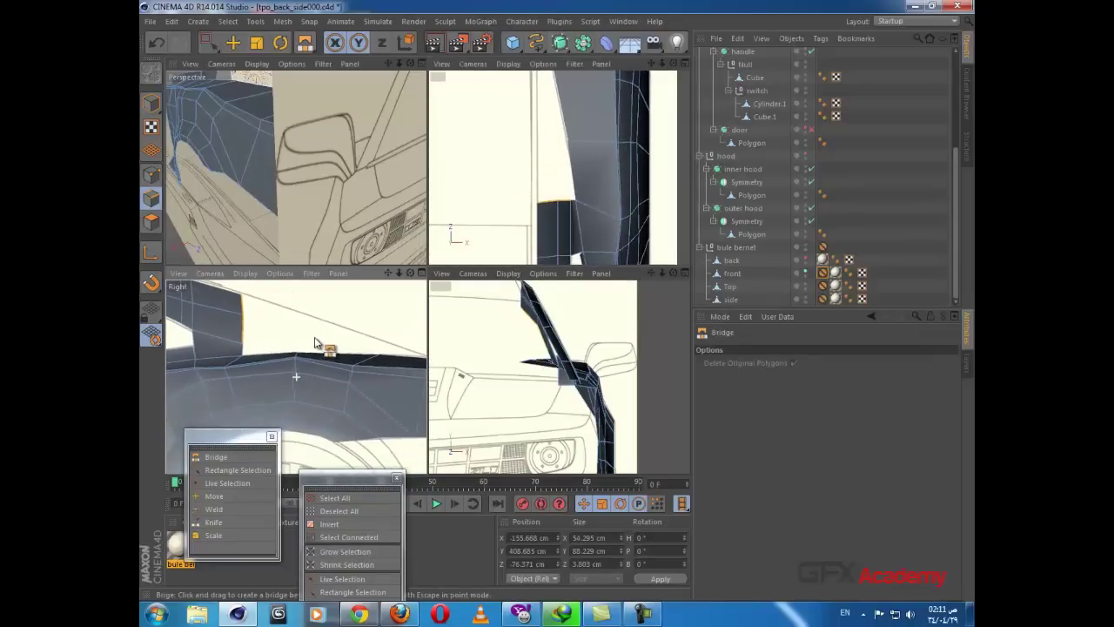
{"action": "left_click_drag", "start_coordinate": [206, 42], "coordinate": [244, 61]}
{"action": "left_click", "coordinate": [245, 355]}
{"action": "scroll", "coordinate": [275, 341], "scroll_direction": "up", "scroll_amount": 3}
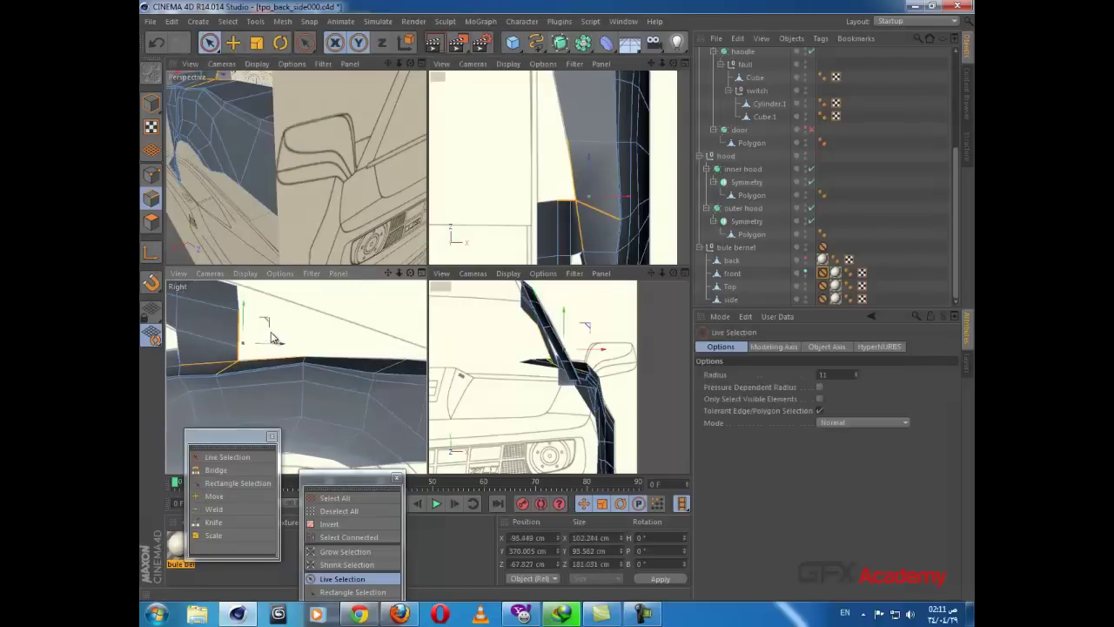
{"action": "left_click", "coordinate": [236, 354]}
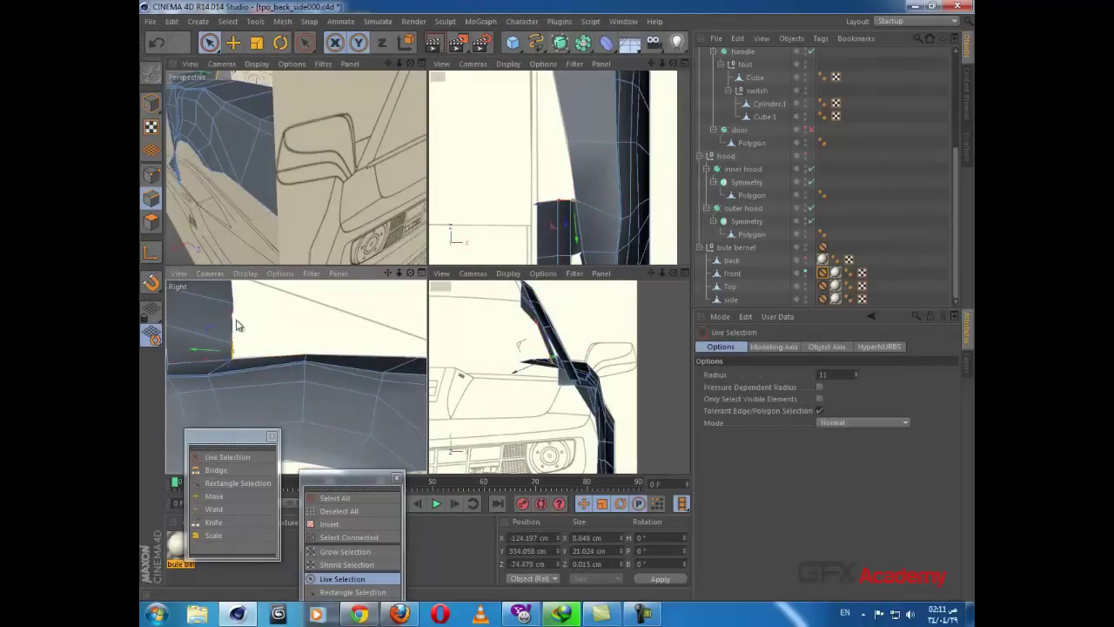
{"action": "scroll", "coordinate": [279, 326], "scroll_direction": "down", "scroll_amount": 1}
{"action": "middle_click_drag", "start_coordinate": [282, 316], "coordinate": [303, 336], "text": "alt"}
{"action": "key", "text": "ctrl+z"}
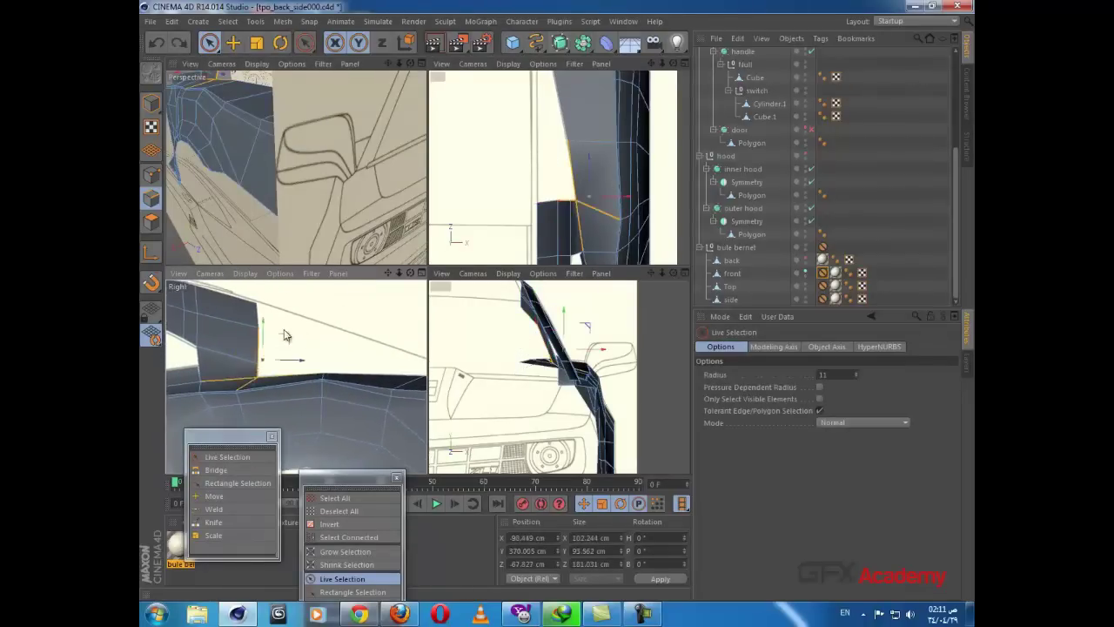
{"action": "left_click", "coordinate": [668, 347]}
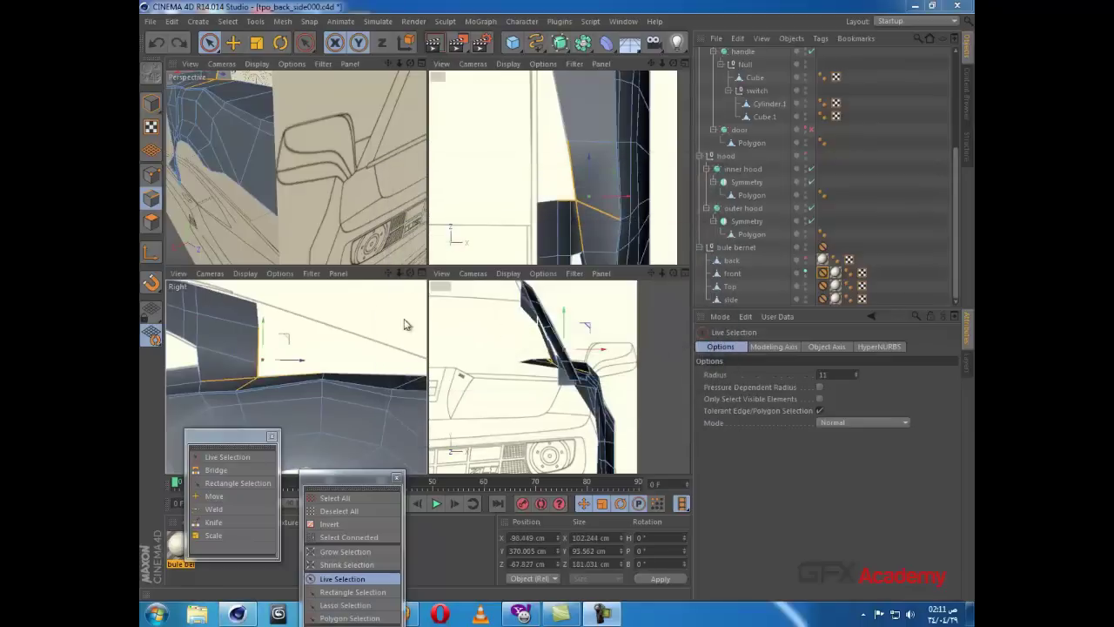
Step: Select the roof strip's open rear edges behind the side window and extrude them rearward to about Z 21.6 cm in the top view
{"action": "left_click", "coordinate": [265, 348]}
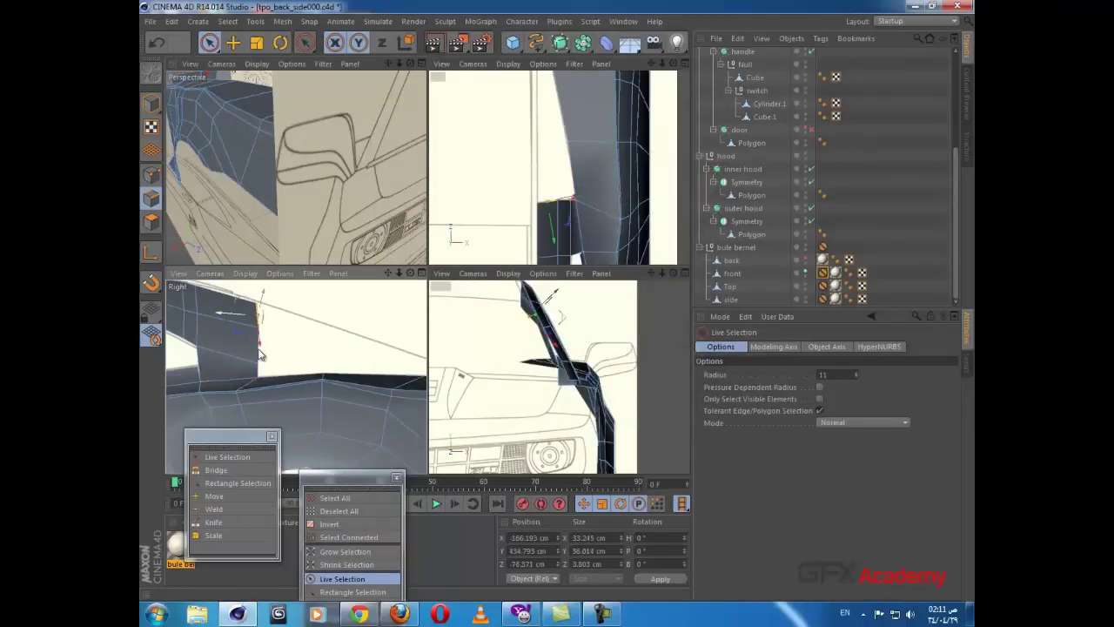
{"action": "scroll", "coordinate": [263, 362], "scroll_direction": "up", "scroll_amount": 4}
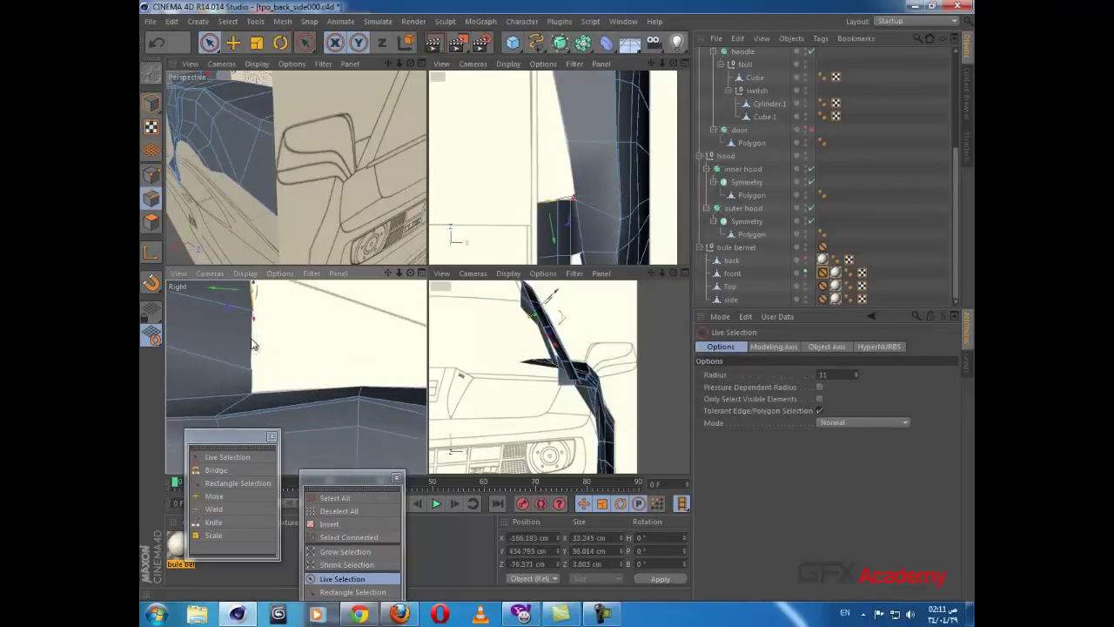
{"action": "left_click", "coordinate": [252, 341], "text": "shift"}
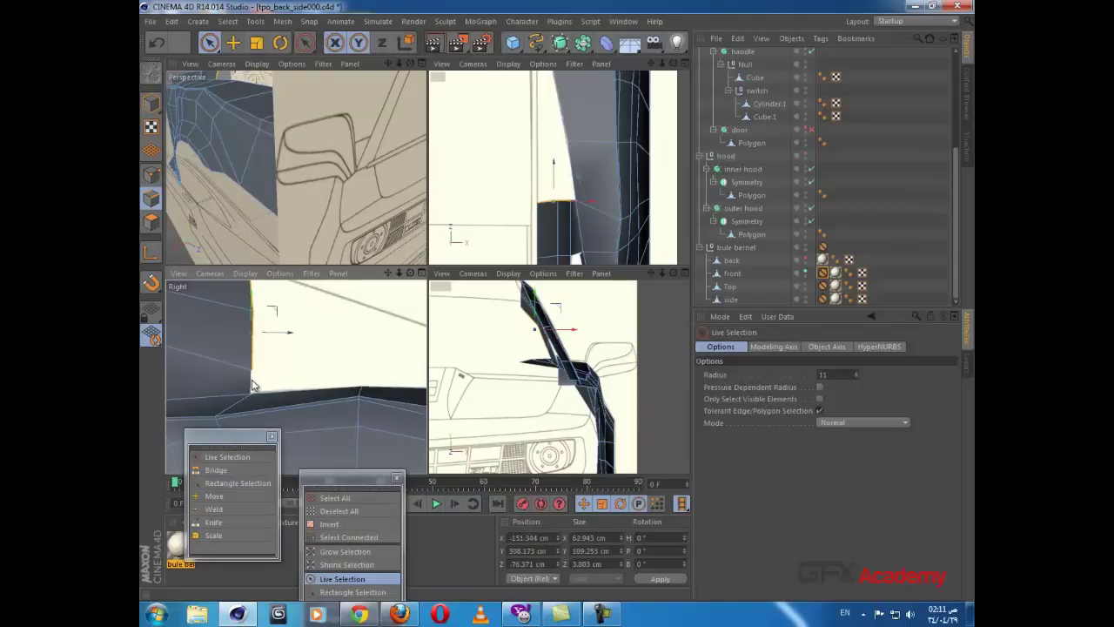
{"action": "scroll", "coordinate": [296, 349], "scroll_direction": "down", "scroll_amount": 3}
{"action": "scroll", "coordinate": [535, 221], "scroll_direction": "up", "scroll_amount": 1}
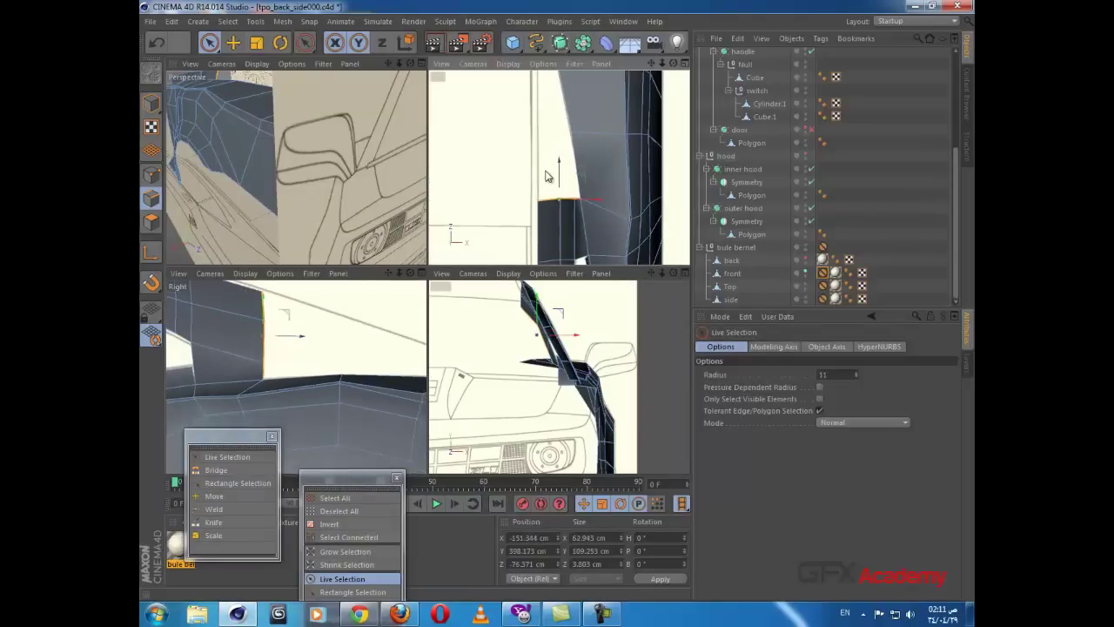
{"action": "left_click_drag", "start_coordinate": [561, 177], "coordinate": [554, 114]}
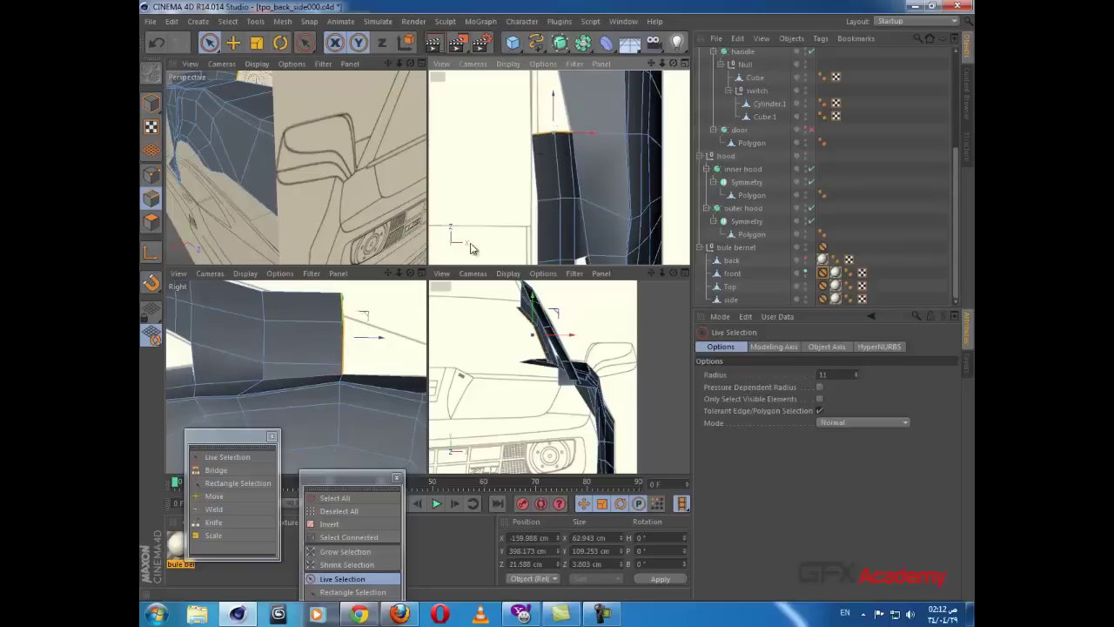
Step: Switch to point editing and turn on X-Ray for the Disc.1 object
{"action": "middle_click_drag", "start_coordinate": [366, 333], "coordinate": [347, 348], "text": "alt"}
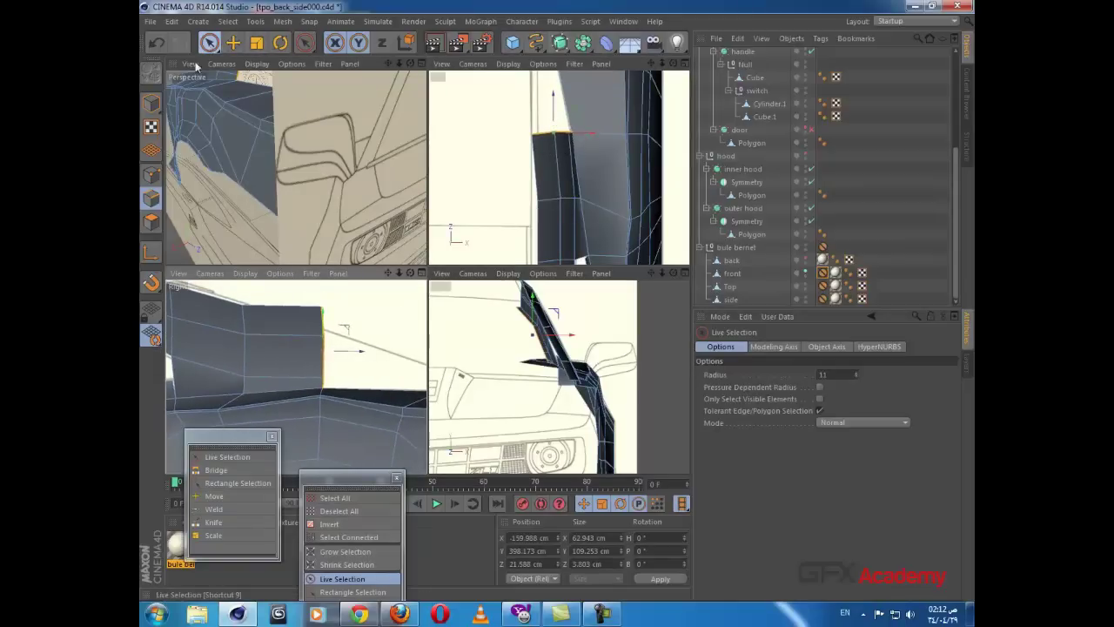
{"action": "left_click", "coordinate": [150, 175]}
{"action": "scroll", "coordinate": [338, 304], "scroll_direction": "up", "scroll_amount": 1}
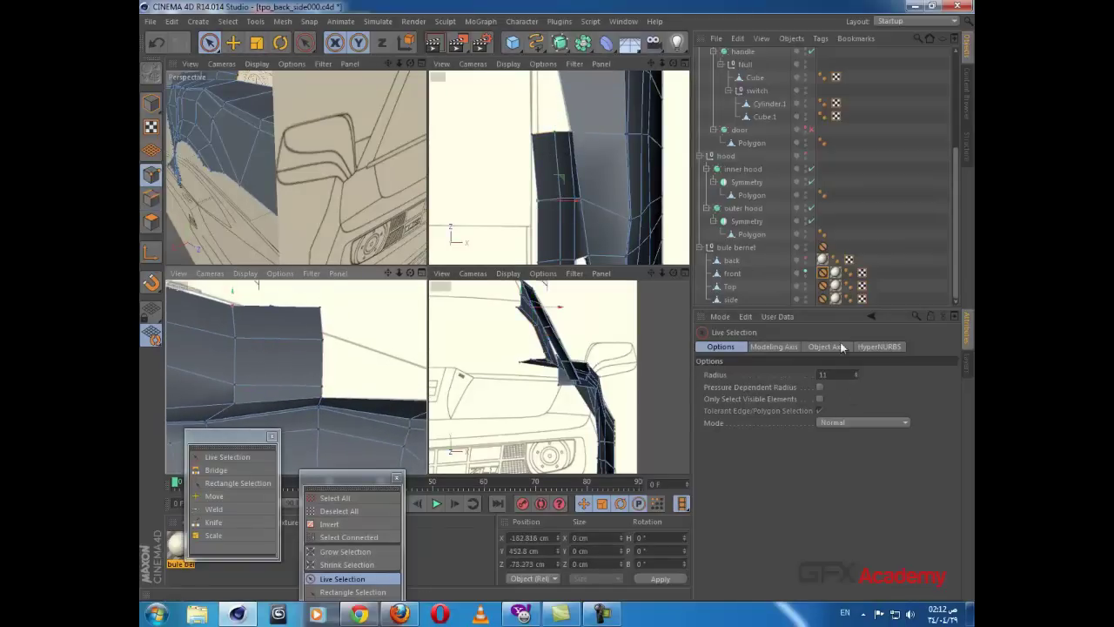
{"action": "scroll", "coordinate": [951, 160], "scroll_direction": "up", "scroll_amount": 4}
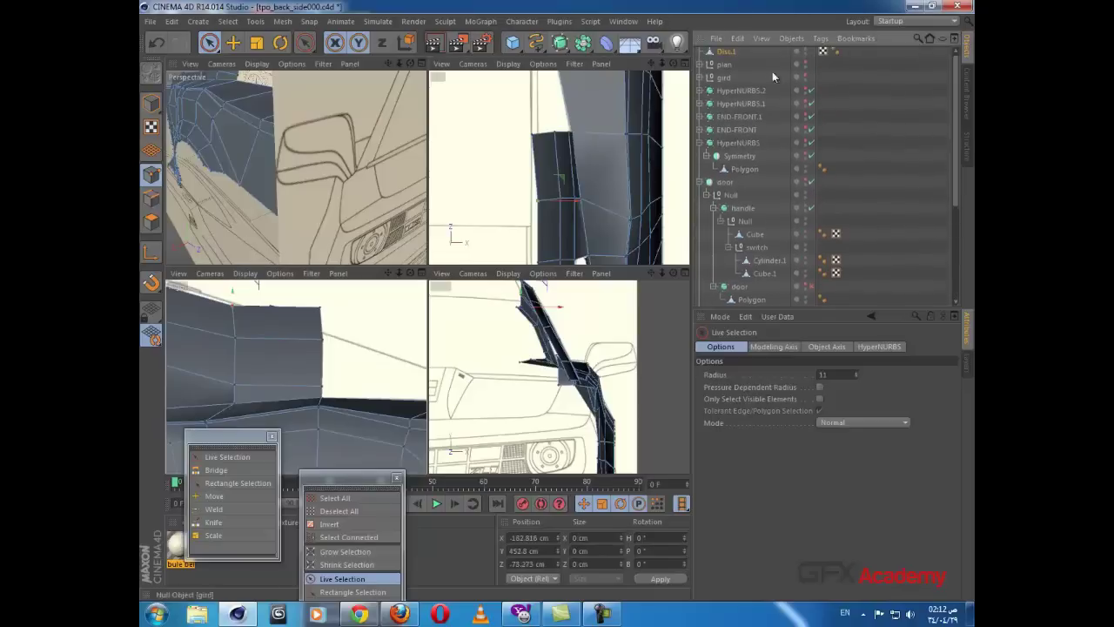
{"action": "left_click", "coordinate": [726, 52]}
{"action": "left_click", "coordinate": [774, 448]}
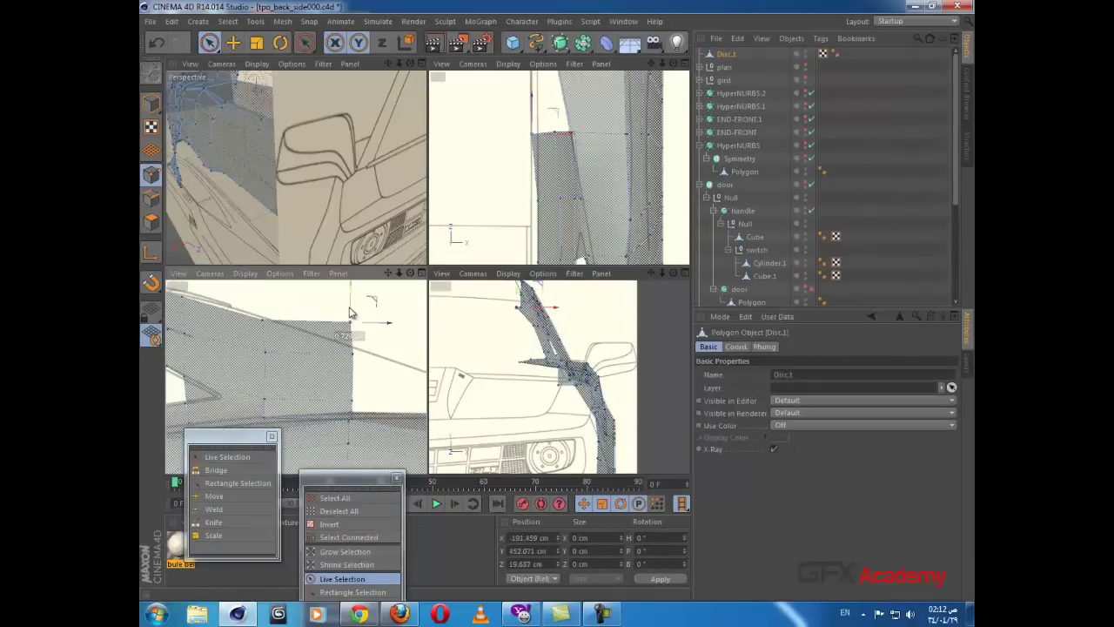
Step: Lower the new end's upper two points to the blueprint roofline, with the top one at about Y 428 cm and X -180.9 cm
{"action": "left_click", "coordinate": [352, 331]}
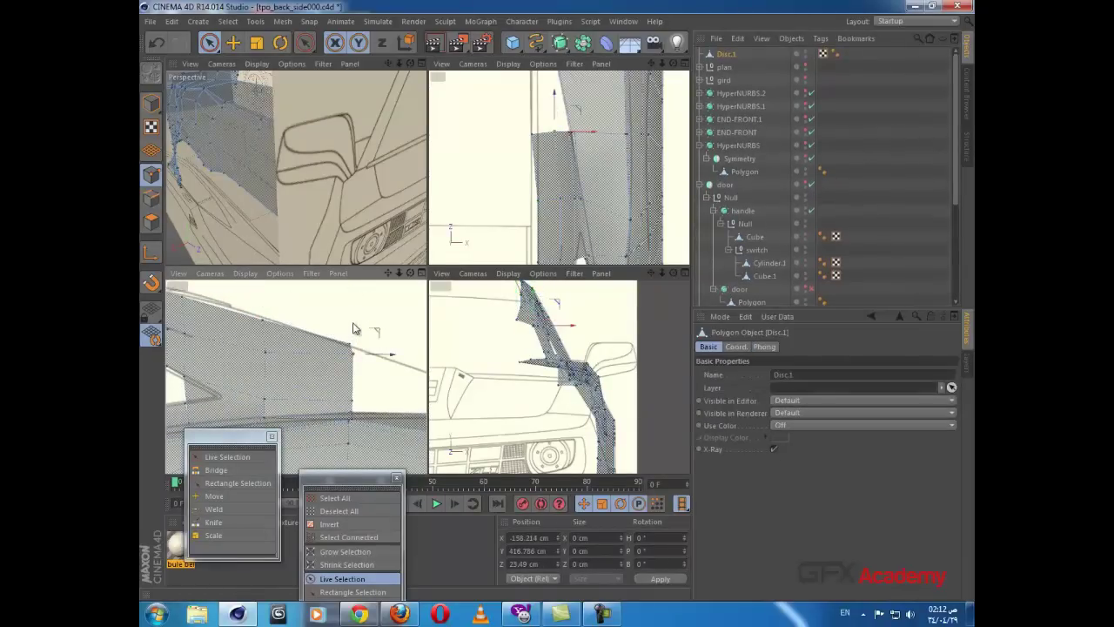
{"action": "left_click", "coordinate": [352, 372]}
{"action": "left_click", "coordinate": [571, 139]}
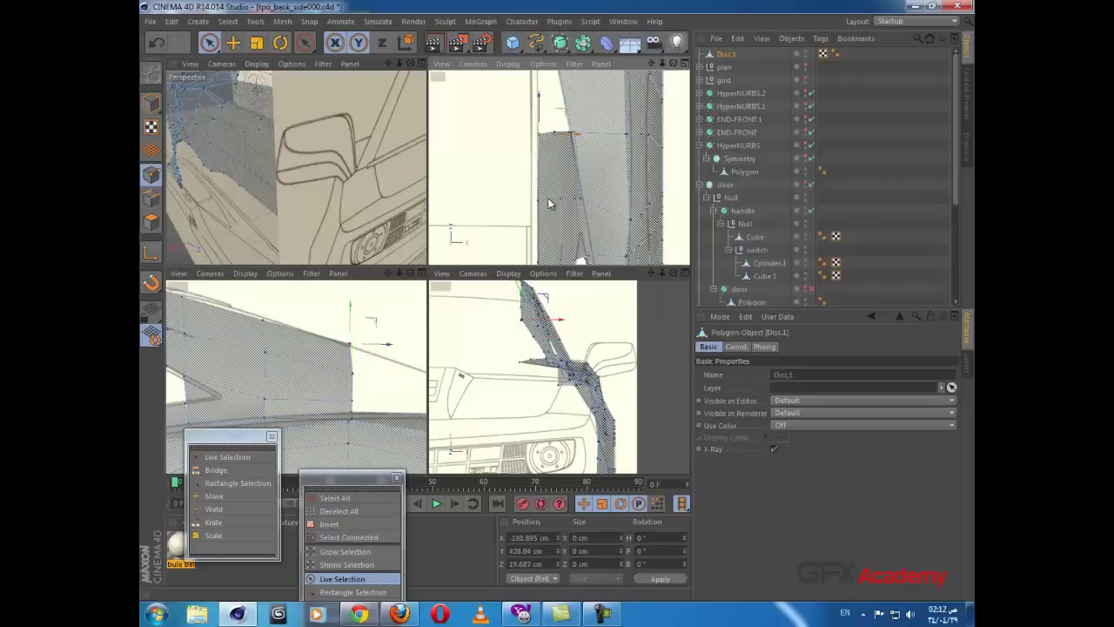
Step: Extrude the strip's rear edges again along the body in the top view, to about X -172 cm and Z 160.8 cm
{"action": "middle_click_drag", "start_coordinate": [549, 199], "coordinate": [550, 259], "text": "alt"}
{"action": "middle_click_drag", "start_coordinate": [389, 401], "coordinate": [361, 363], "text": "alt"}
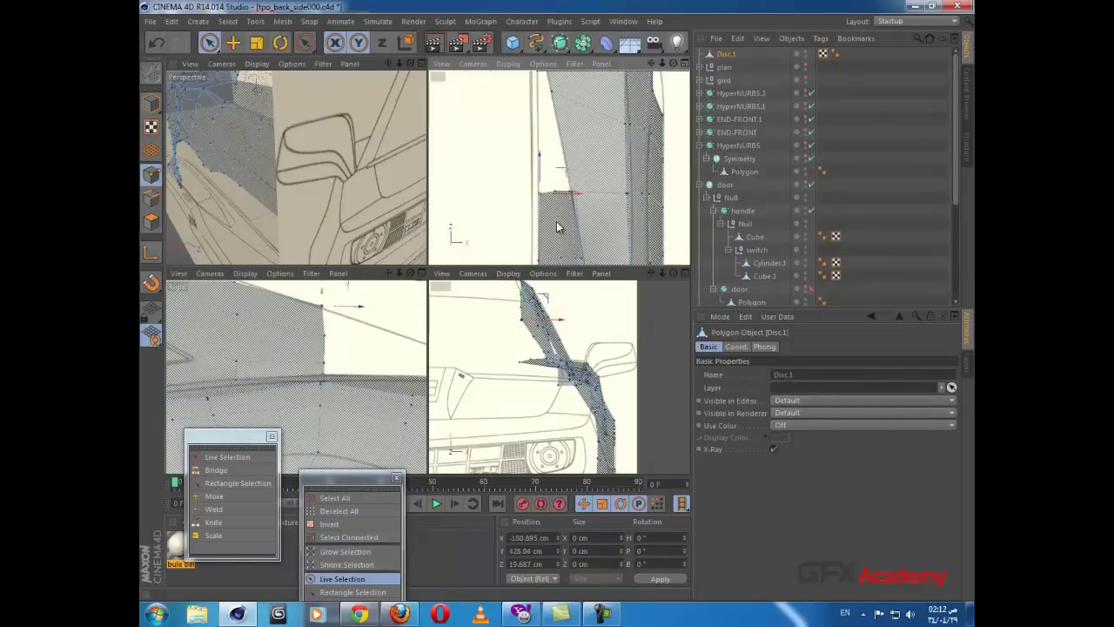
{"action": "middle_click_drag", "start_coordinate": [558, 228], "coordinate": [529, 225], "text": "alt"}
{"action": "left_click", "coordinate": [152, 198]}
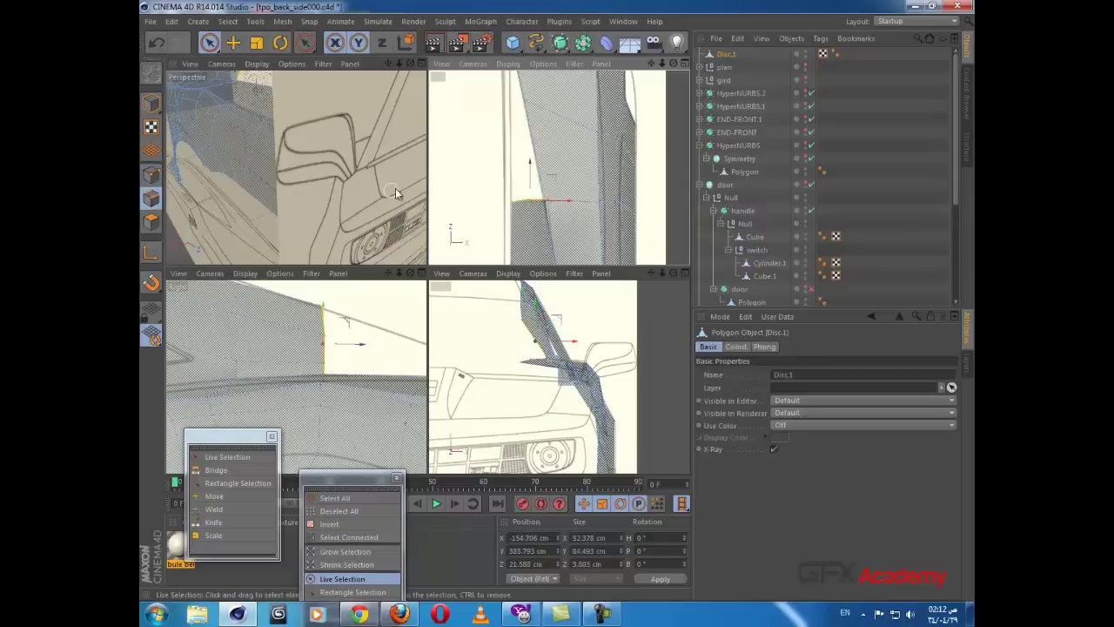
{"action": "left_click_drag", "start_coordinate": [531, 174], "coordinate": [551, 111]}
{"action": "middle_click_drag", "start_coordinate": [357, 323], "coordinate": [220, 330], "text": "alt"}
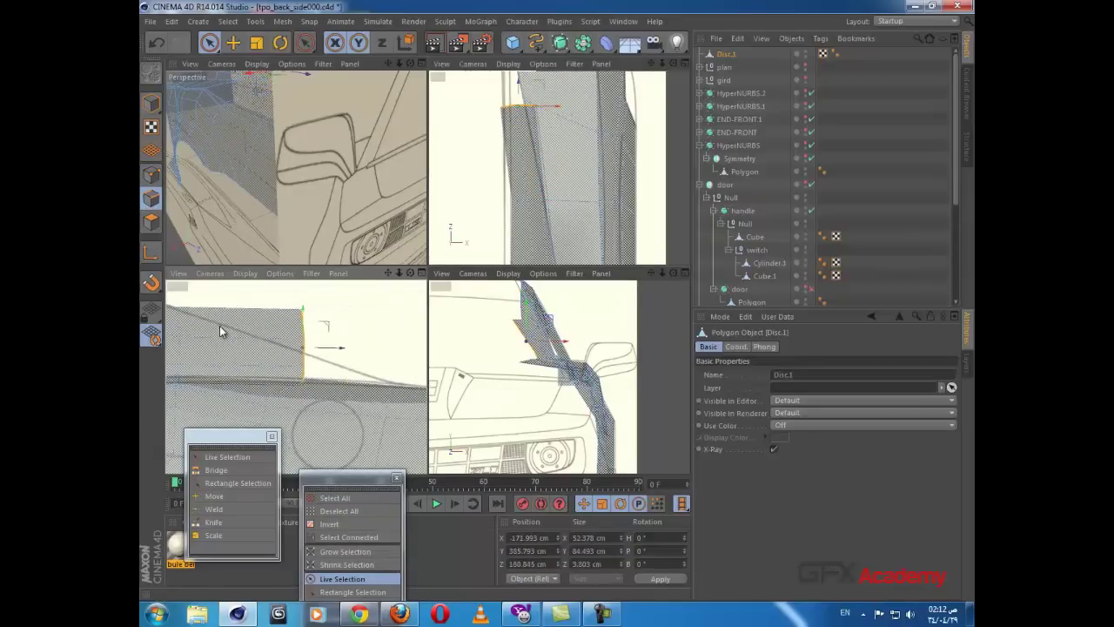
Step: Scale down the newly extruded rear edges to shorten the strip's end
{"action": "left_click", "coordinate": [256, 42]}
{"action": "left_click_drag", "start_coordinate": [310, 329], "coordinate": [307, 419]}
{"action": "left_click_drag", "start_coordinate": [316, 358], "coordinate": [307, 397]}
Step: Adjust the lower points of the strip's new rear end just above the side panel's upper edge in the side view
{"action": "left_click", "coordinate": [152, 175]}
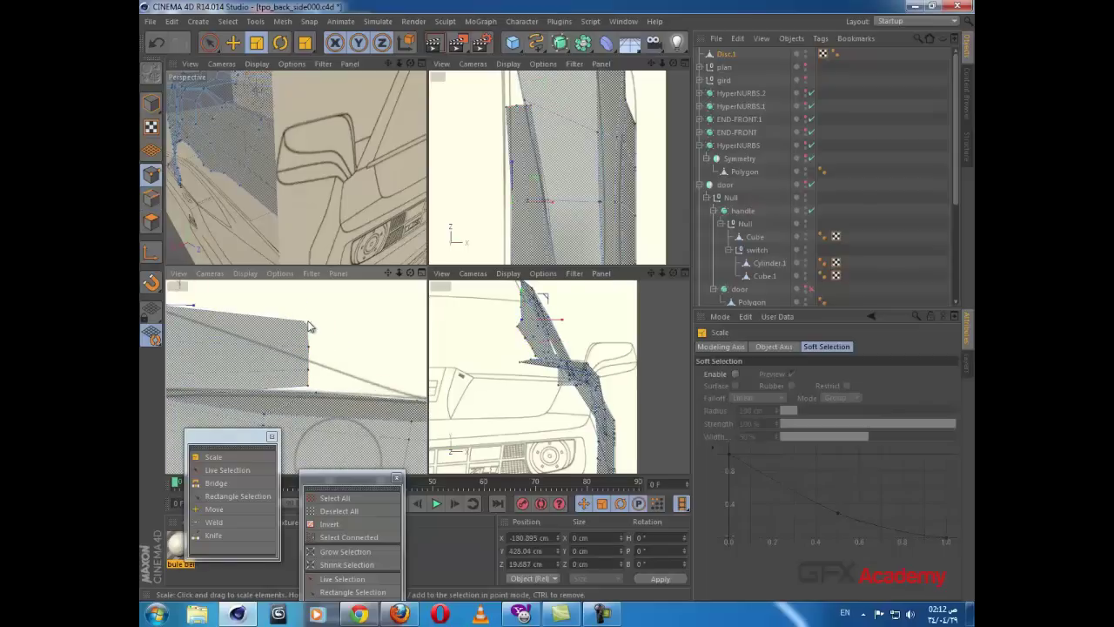
{"action": "key", "text": "space"}
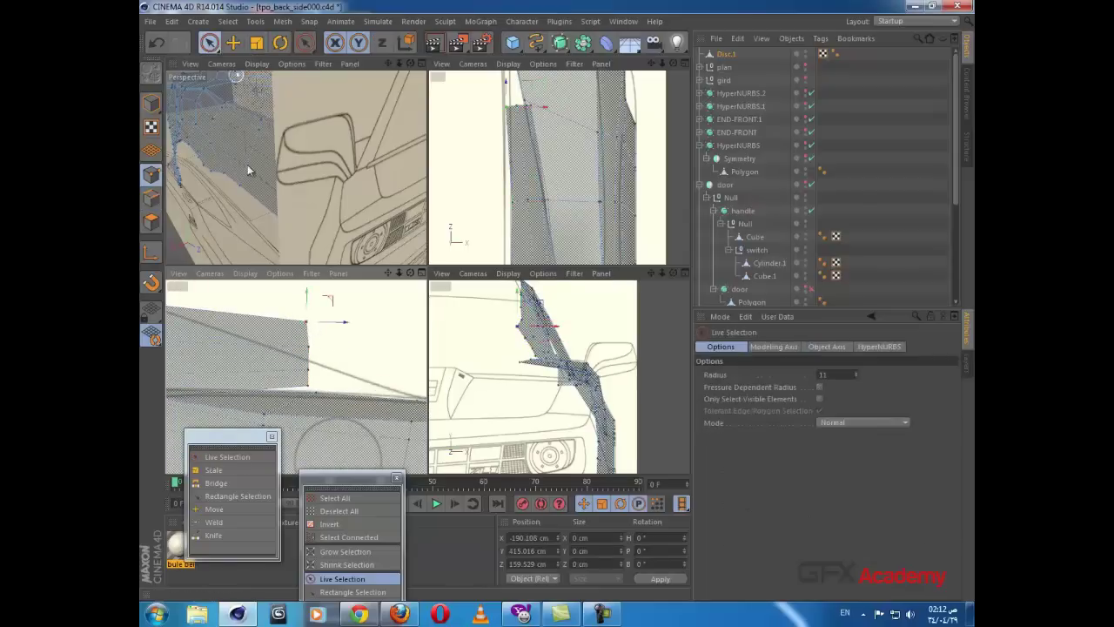
{"action": "left_click", "coordinate": [309, 388]}
{"action": "left_click_drag", "start_coordinate": [320, 386], "coordinate": [312, 362]}
{"action": "left_click", "coordinate": [310, 370]}
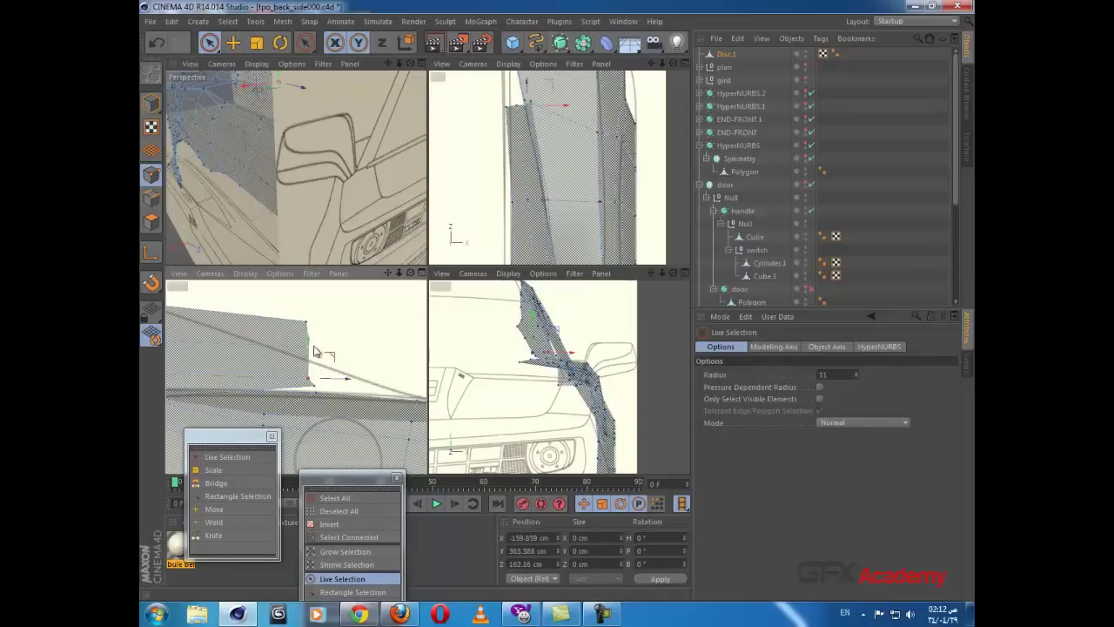
Step: Lower the rear end's upper two points onto the blueprint roofline and adjust its low point to about Y 356.6 cm
{"action": "scroll", "coordinate": [305, 331], "scroll_direction": "up", "scroll_amount": 3}
{"action": "left_click", "coordinate": [312, 354]}
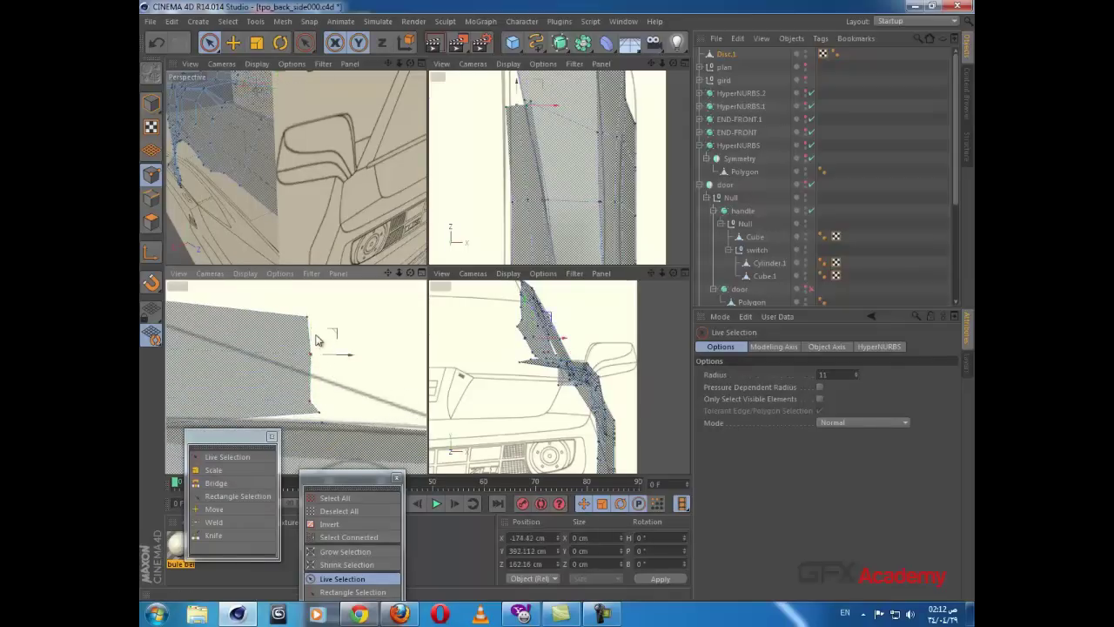
{"action": "left_click_drag", "start_coordinate": [313, 336], "coordinate": [313, 371]}
{"action": "left_click", "coordinate": [308, 317]}
{"action": "left_click_drag", "start_coordinate": [311, 306], "coordinate": [316, 359]}
{"action": "left_click_drag", "start_coordinate": [326, 418], "coordinate": [324, 418]}
Step: Weld the bottom point of the strip's middle point row to the adjacent point on the side panel's upper edge
{"action": "middle_click_drag", "start_coordinate": [347, 395], "coordinate": [313, 338], "text": "alt"}
{"action": "middle_click_drag", "start_coordinate": [534, 184], "coordinate": [544, 244], "text": "alt"}
{"action": "right_click_drag", "start_coordinate": [544, 244], "coordinate": [546, 198], "text": "alt"}
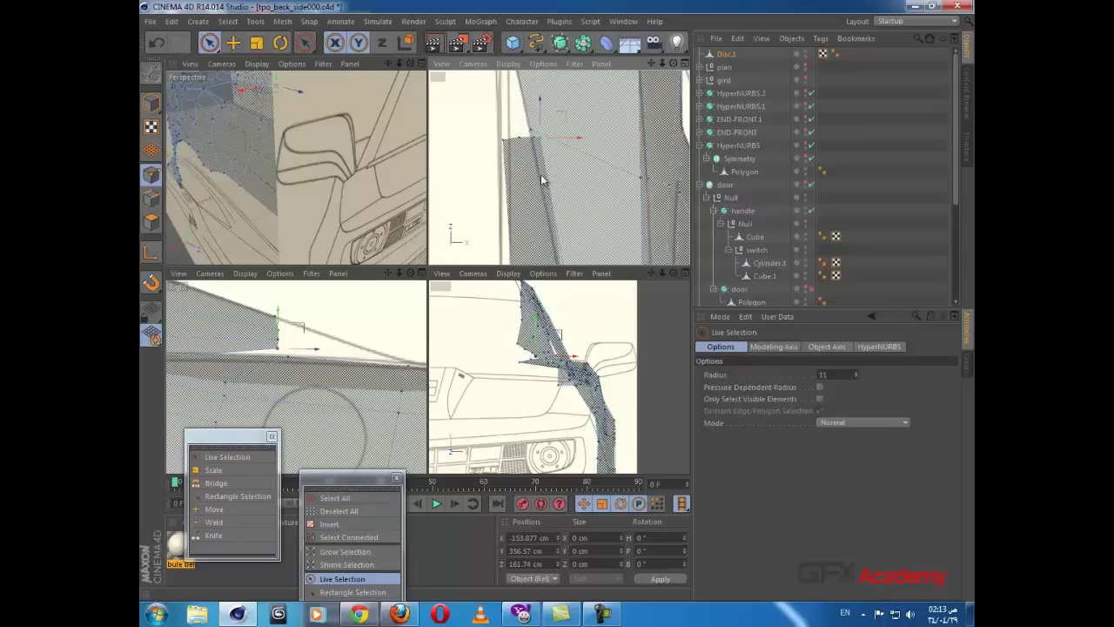
{"action": "scroll", "coordinate": [542, 180], "scroll_direction": "up", "scroll_amount": 3}
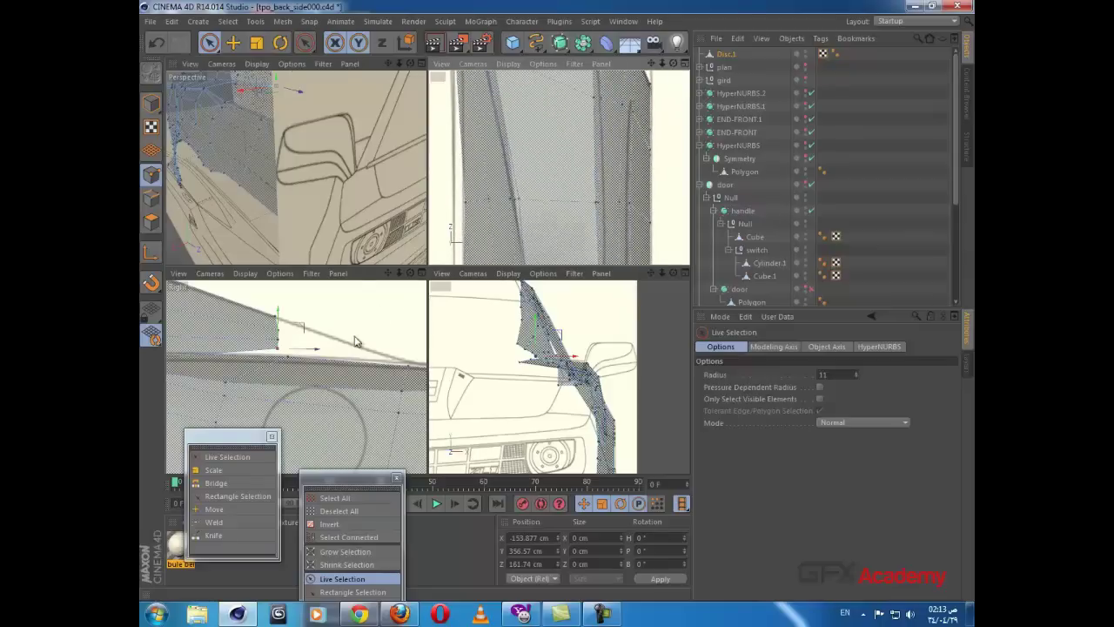
{"action": "scroll", "coordinate": [324, 339], "scroll_direction": "up", "scroll_amount": 3}
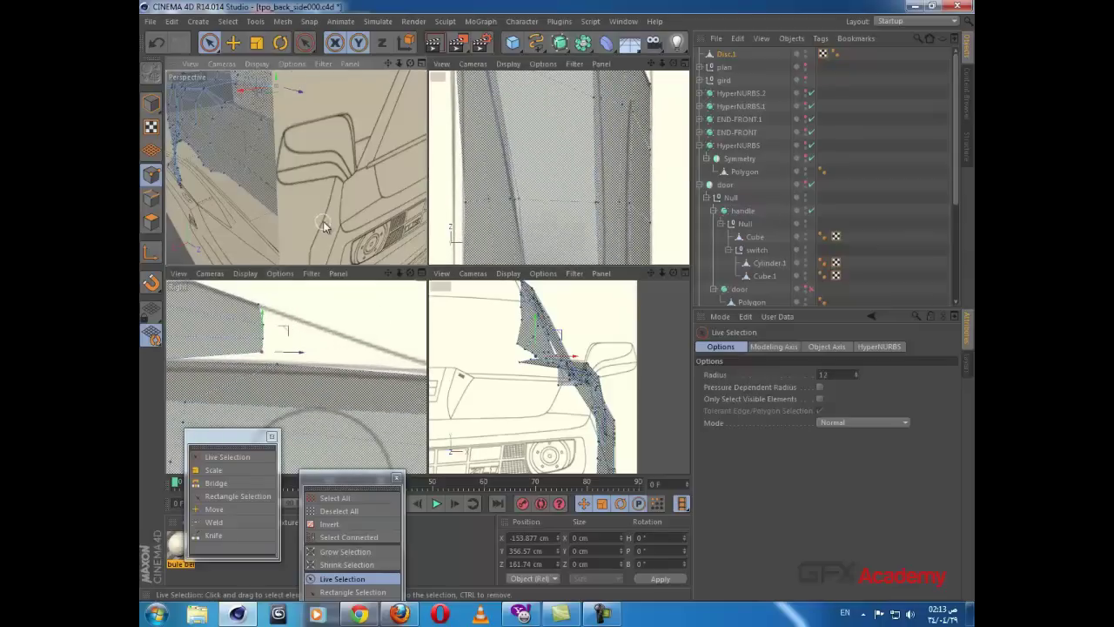
{"action": "middle_click", "coordinate": [323, 221]}
{"action": "left_click_drag", "start_coordinate": [393, 241], "coordinate": [464, 369], "text": "alt"}
{"action": "left_click_drag", "start_coordinate": [385, 285], "coordinate": [475, 305], "text": "alt"}
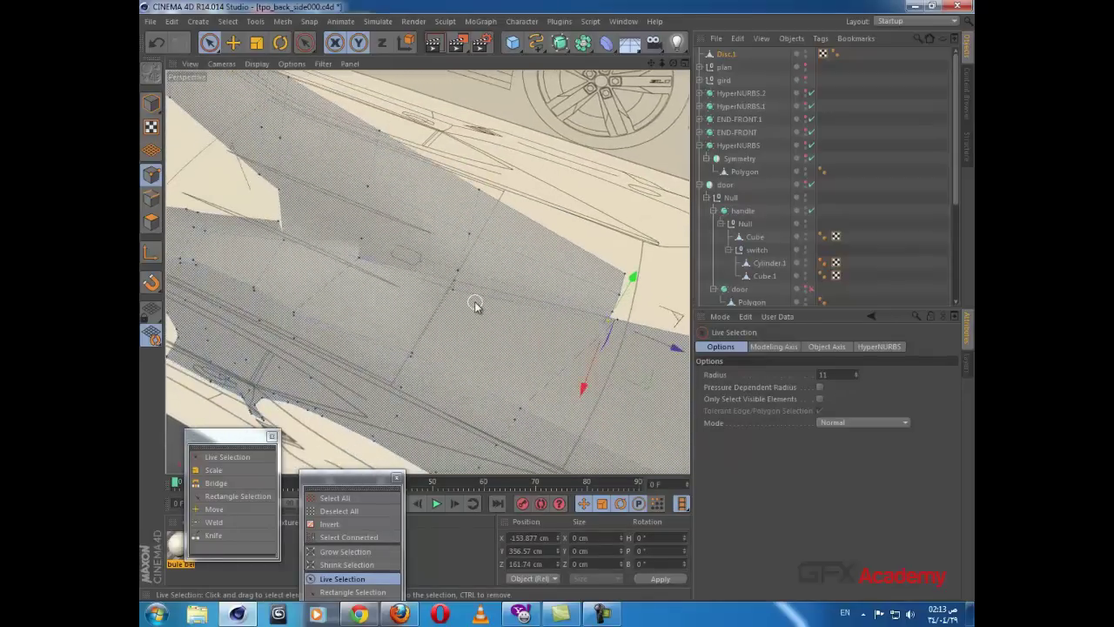
{"action": "scroll", "coordinate": [475, 304], "scroll_direction": "up", "scroll_amount": 2}
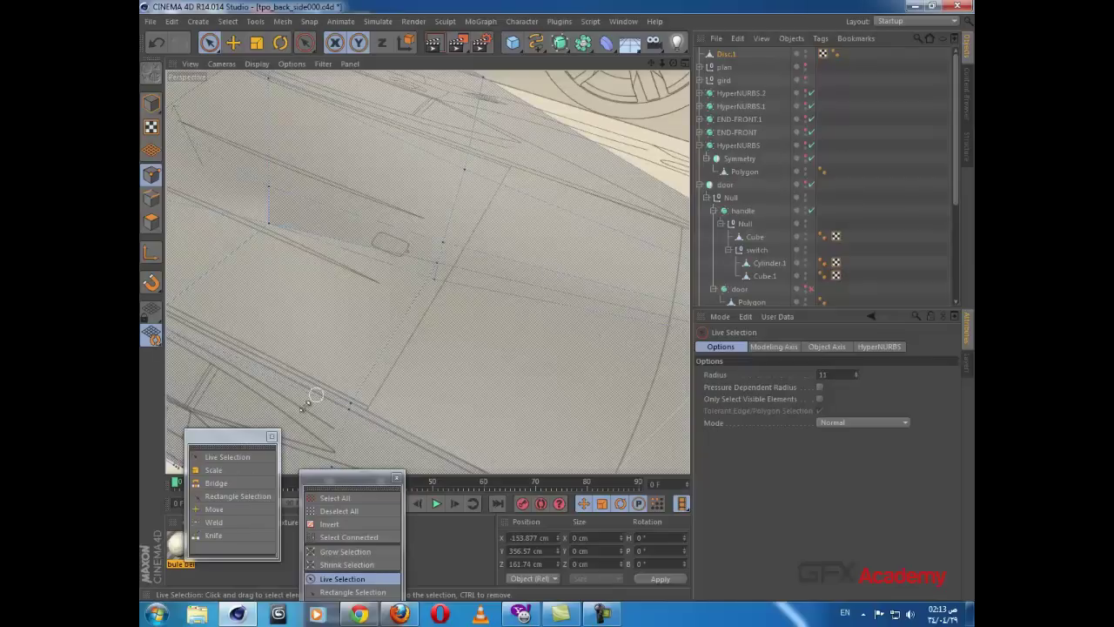
{"action": "left_click", "coordinate": [213, 522]}
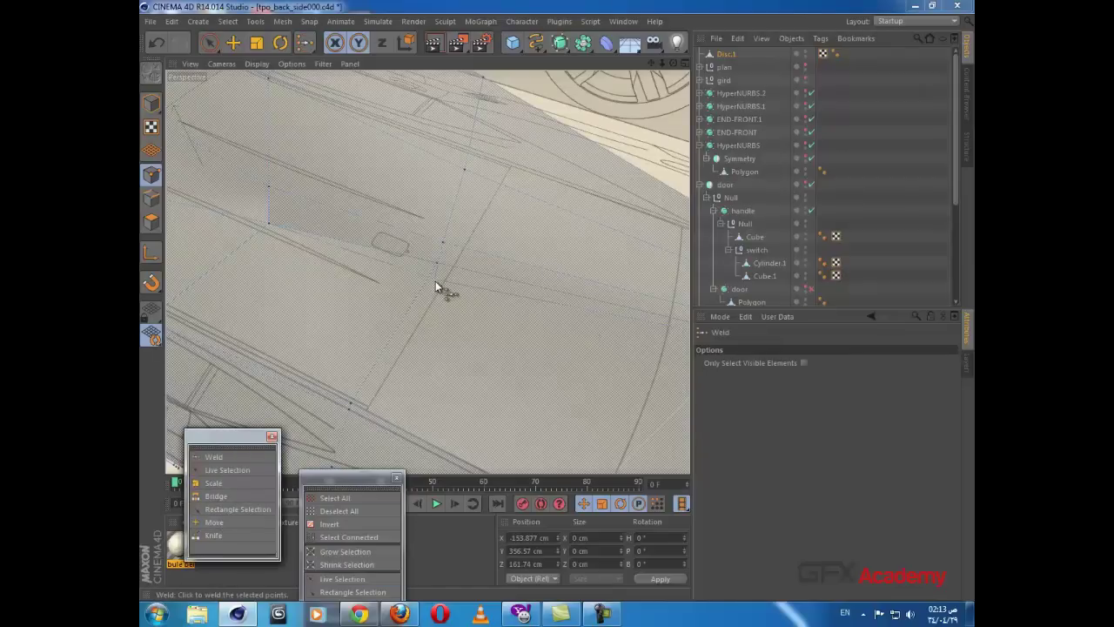
{"action": "left_click_drag", "start_coordinate": [436, 281], "coordinate": [438, 264]}
Step: Move the strip's four rear-end points rearward to about Z 167.3 cm, beside the next point on the side panel's upper edge
{"action": "left_click_drag", "start_coordinate": [471, 324], "coordinate": [331, 283], "text": "alt"}
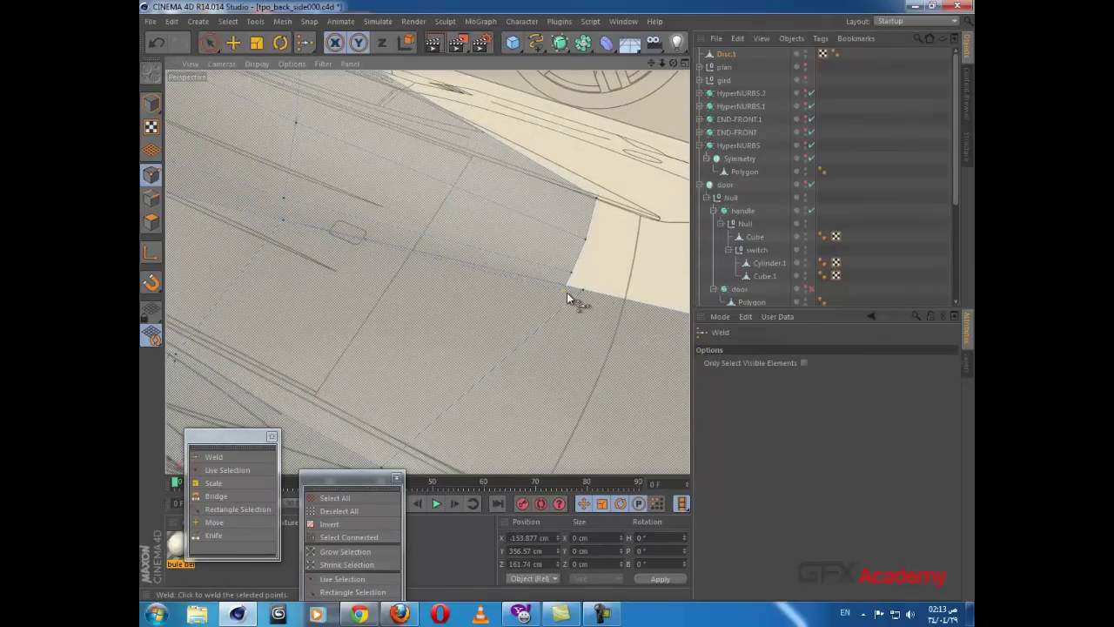
{"action": "left_click_drag", "start_coordinate": [548, 312], "coordinate": [603, 308], "text": "alt"}
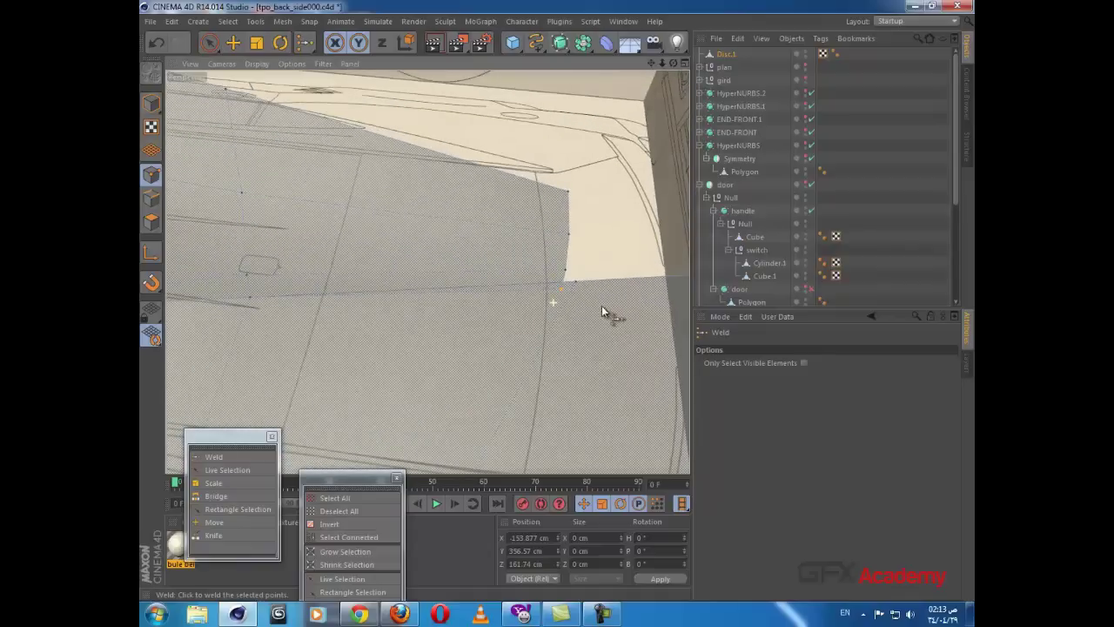
{"action": "left_click_drag", "start_coordinate": [212, 43], "coordinate": [262, 81]}
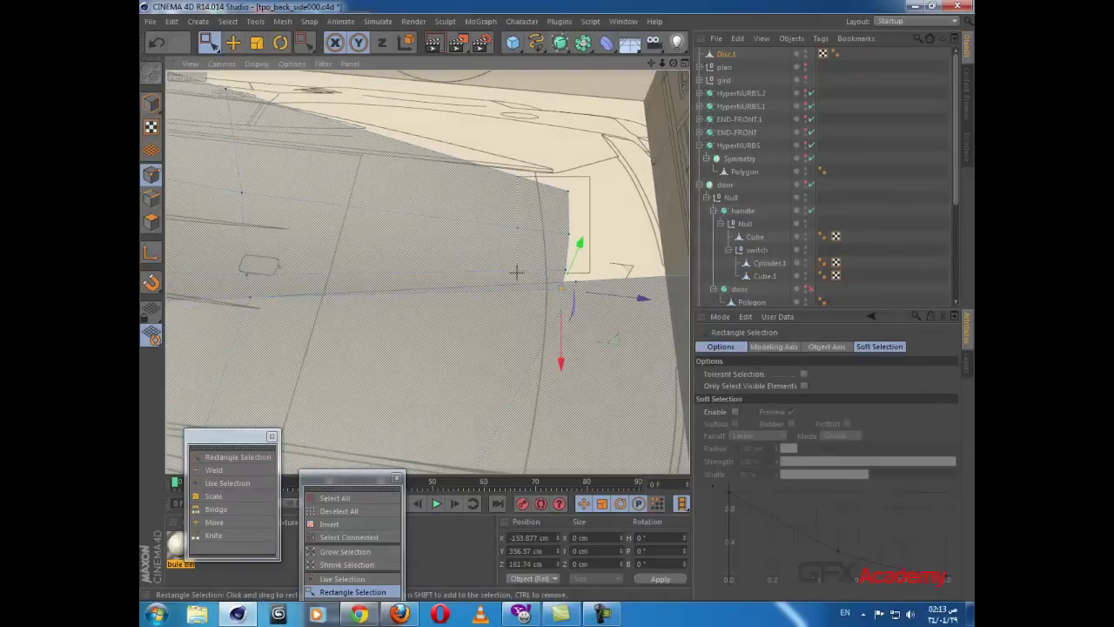
{"action": "left_click_drag", "start_coordinate": [517, 272], "coordinate": [517, 272]}
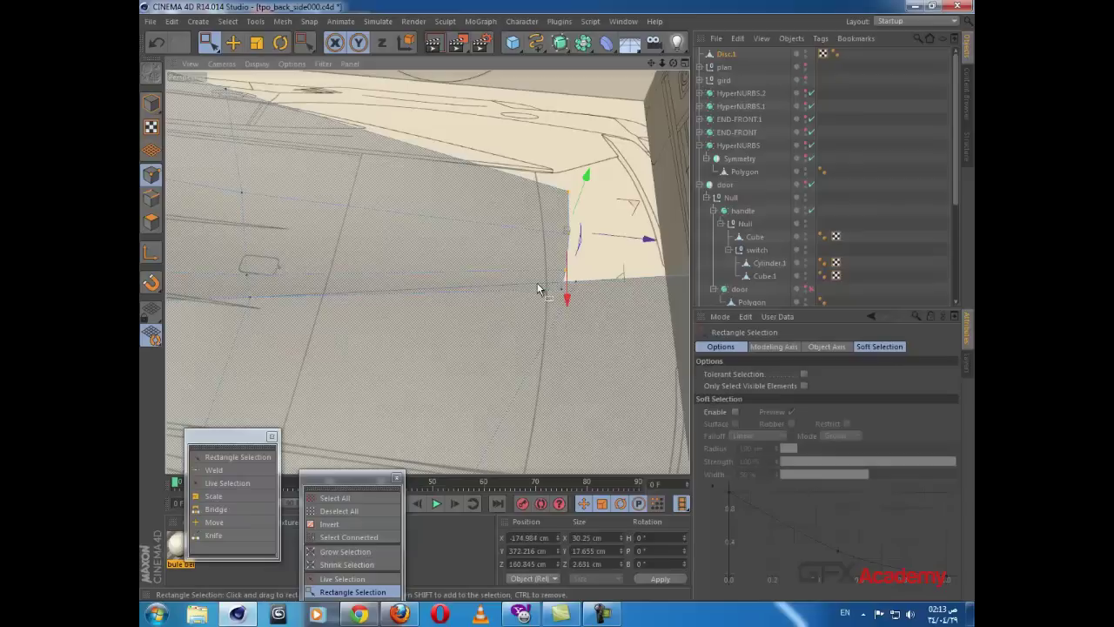
{"action": "left_click_drag", "start_coordinate": [557, 285], "coordinate": [589, 295]}
{"action": "left_click_drag", "start_coordinate": [631, 240], "coordinate": [635, 240]}
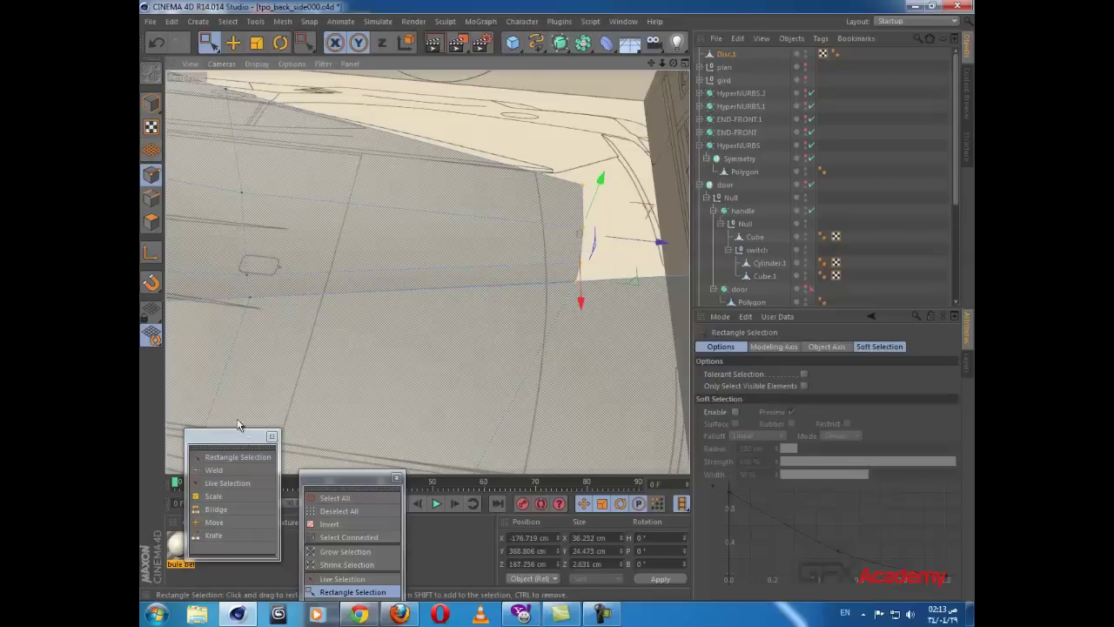
Step: Weld the bottom point of the strip's rear end to the adjacent point on the side panel's upper edge
{"action": "left_click", "coordinate": [223, 470]}
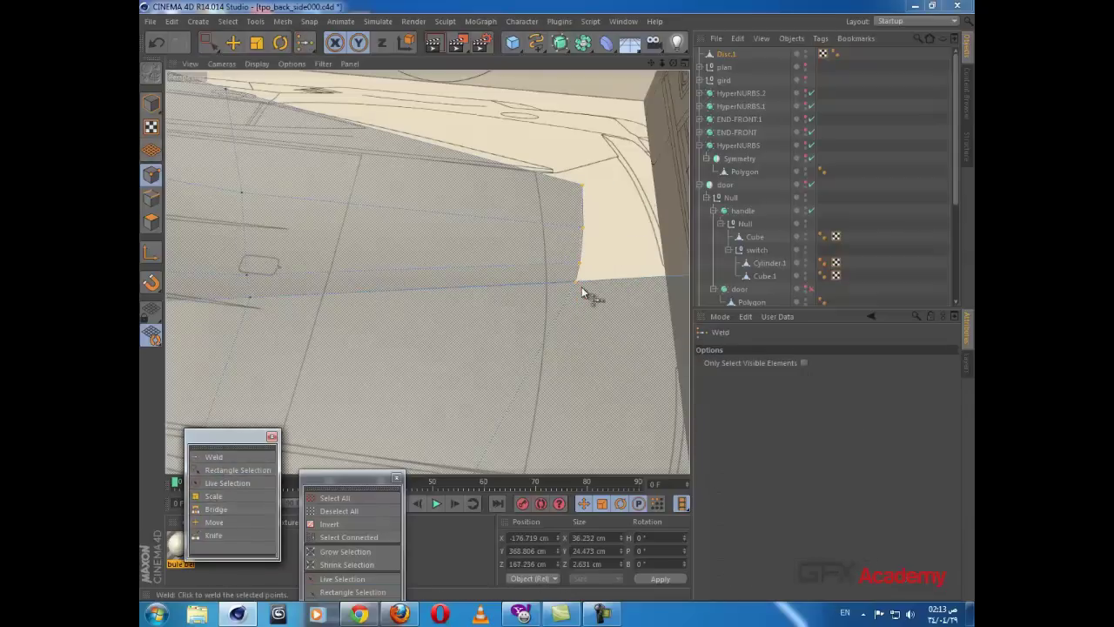
{"action": "scroll", "coordinate": [592, 282], "scroll_direction": "up", "scroll_amount": 4}
{"action": "scroll", "coordinate": [549, 292], "scroll_direction": "down", "scroll_amount": 2}
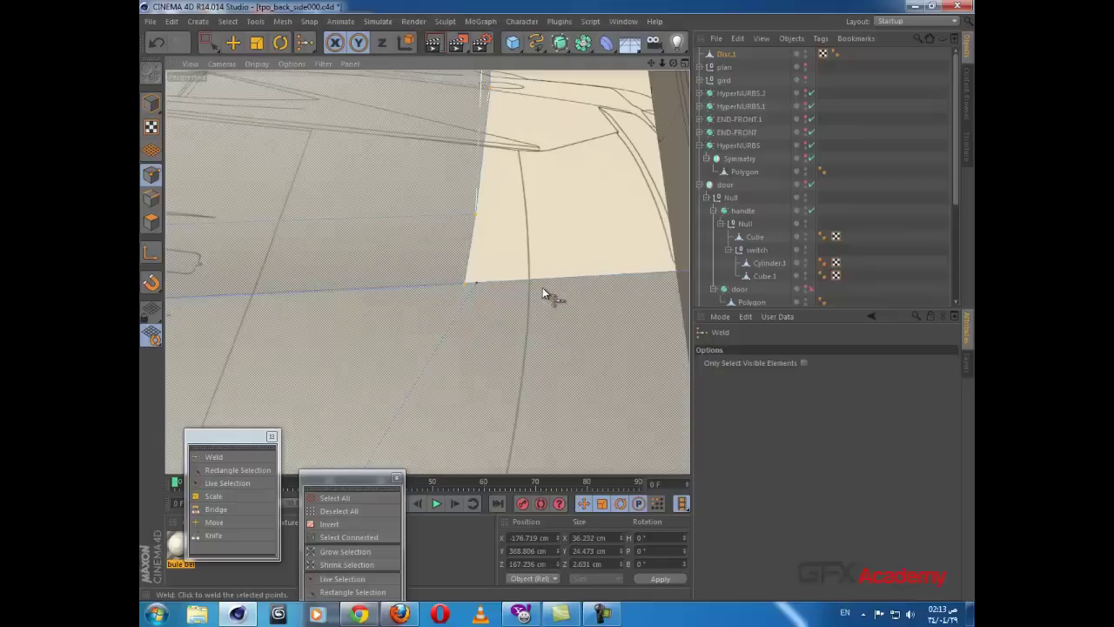
{"action": "left_click", "coordinate": [478, 289]}
{"action": "scroll", "coordinate": [514, 301], "scroll_direction": "down", "scroll_amount": 3}
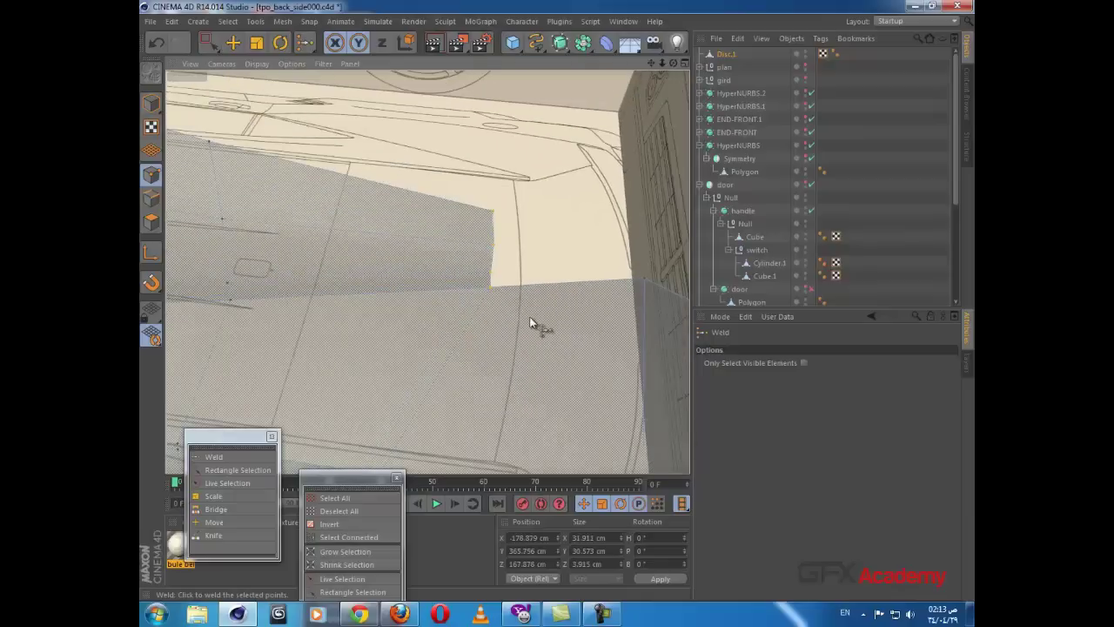
Step: Extrude the strip's rear edges rearward in the side view and lower them toward the next point on the panel's upper edge
{"action": "mouse_move", "coordinate": [529, 318]}
{"action": "left_mouse_down", "text": "alt"}
{"action": "mouse_move", "coordinate": [458, 291]}
{"action": "mouse_move", "coordinate": [362, 296]}
{"action": "left_mouse_up", "text": "alt"}
{"action": "middle_click", "coordinate": [362, 296]}
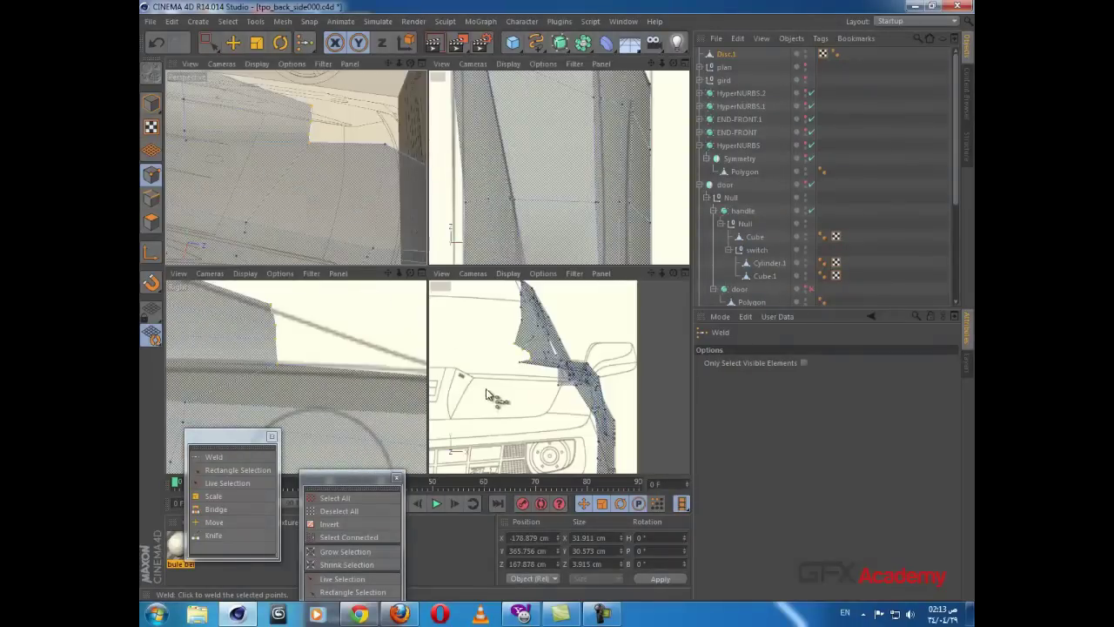
{"action": "middle_click", "coordinate": [296, 381]}
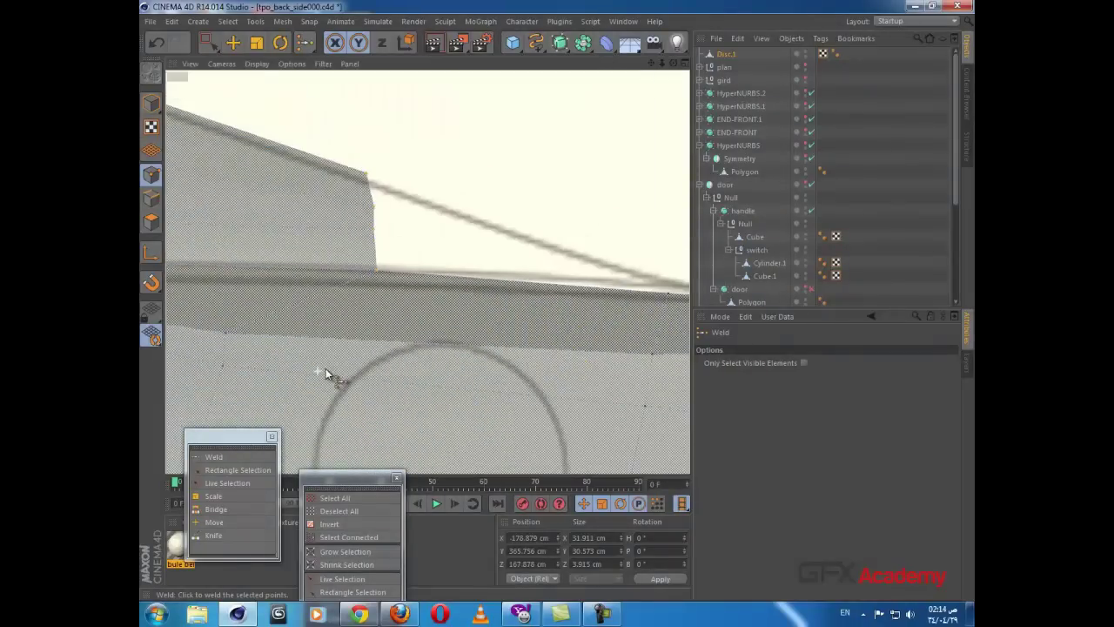
{"action": "left_click", "coordinate": [152, 198]}
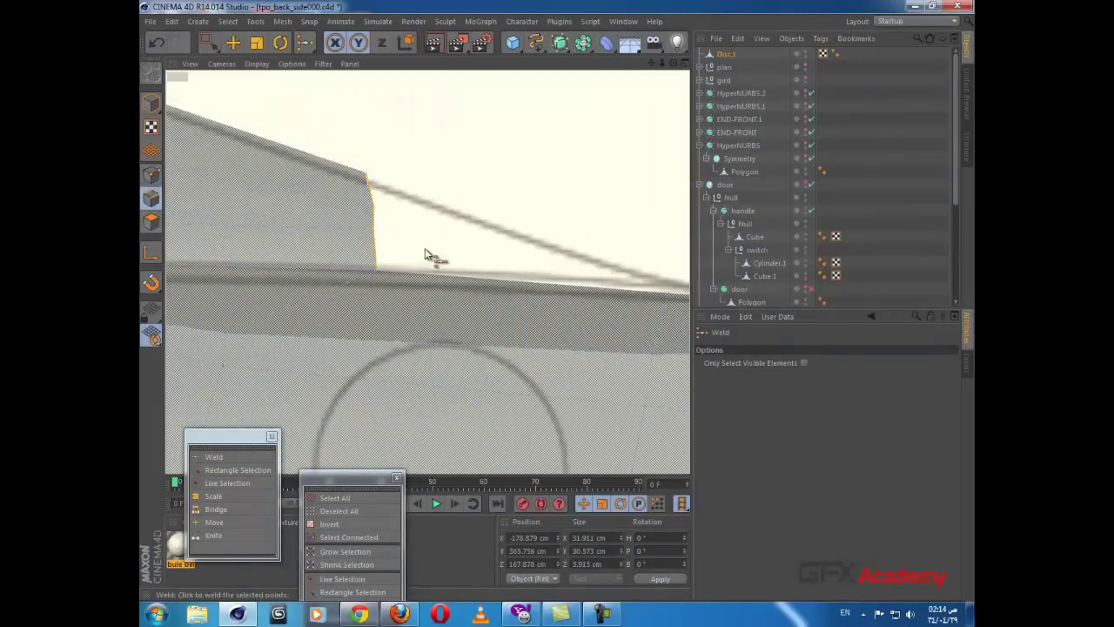
{"action": "left_click", "coordinate": [234, 45]}
{"action": "left_click_drag", "start_coordinate": [425, 232], "coordinate": [694, 296]}
{"action": "middle_click_drag", "start_coordinate": [590, 306], "coordinate": [384, 327], "text": "alt"}
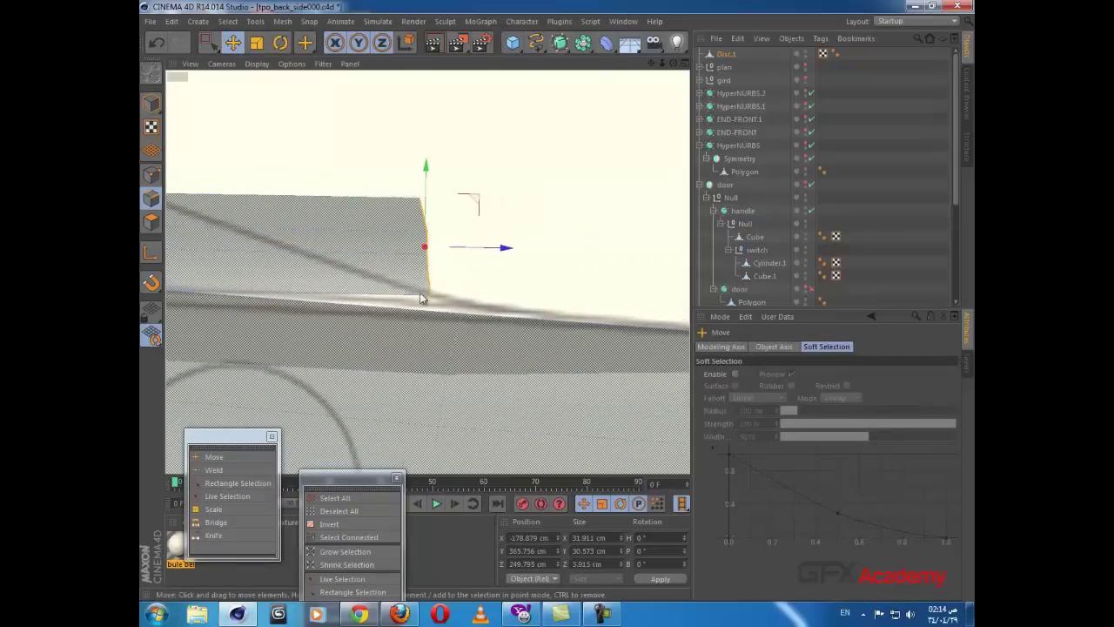
{"action": "left_click_drag", "start_coordinate": [480, 250], "coordinate": [497, 251]}
{"action": "left_click_drag", "start_coordinate": [445, 185], "coordinate": [461, 246]}
Step: Lower the new rear end's upper three points toward the blueprint roofline and bring its second point down near the bottom points
{"action": "left_click", "coordinate": [154, 176]}
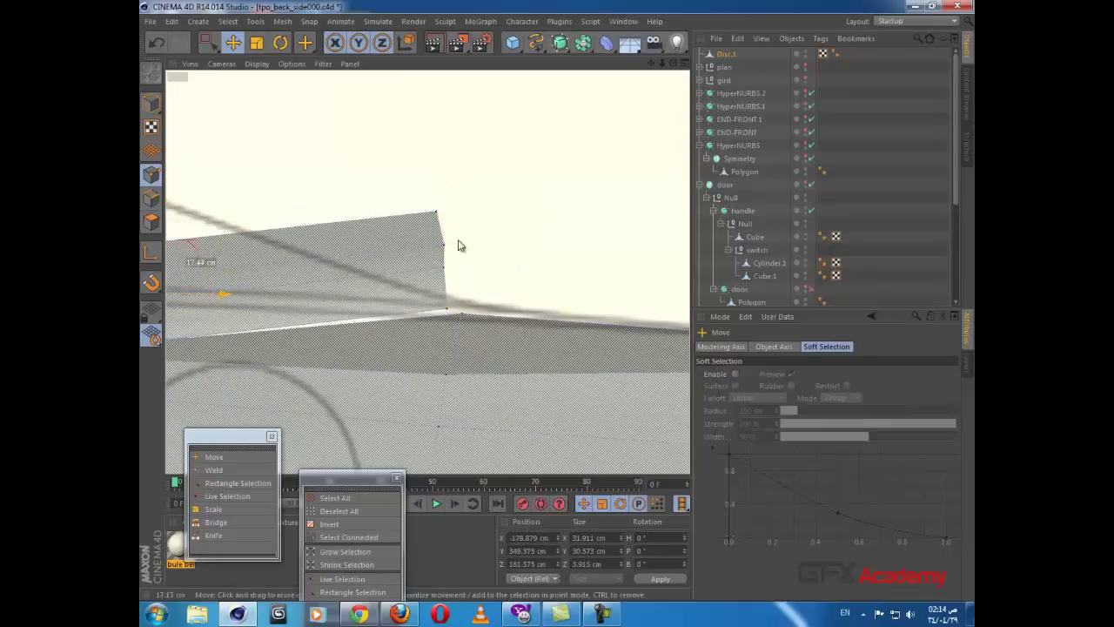
{"action": "key", "text": "ctrl+z"}
{"action": "left_click", "coordinate": [213, 48]}
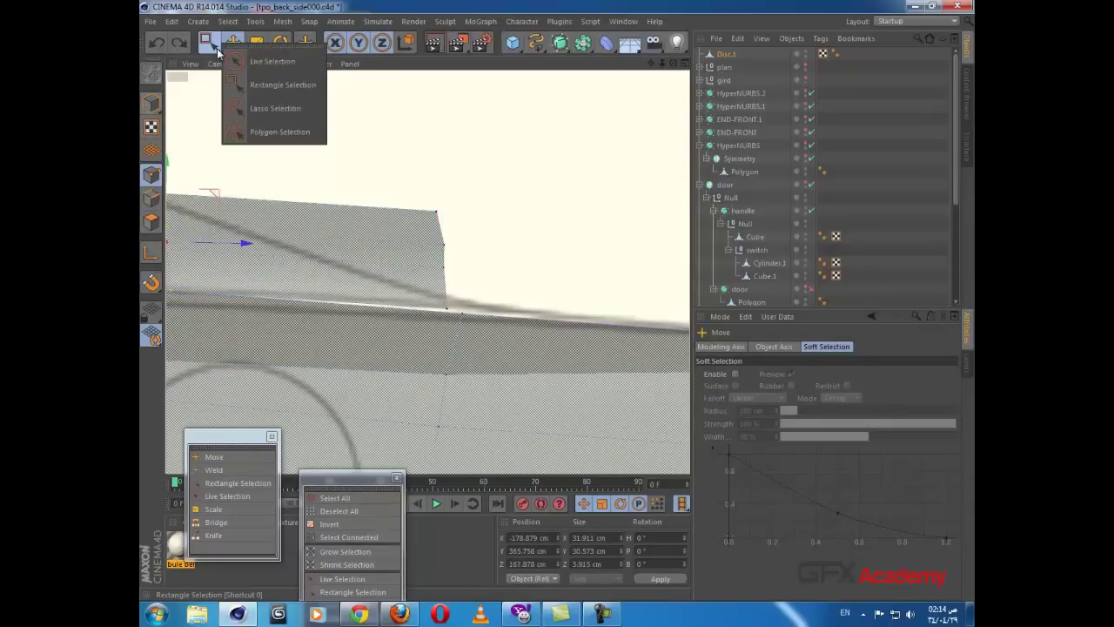
{"action": "left_click", "coordinate": [238, 83]}
{"action": "left_click_drag", "start_coordinate": [464, 172], "coordinate": [419, 273]}
{"action": "mouse_move", "coordinate": [441, 191]}
{"action": "left_mouse_down"}
{"action": "mouse_move", "coordinate": [446, 219]}
{"action": "mouse_move", "coordinate": [444, 205]}
{"action": "left_mouse_up"}
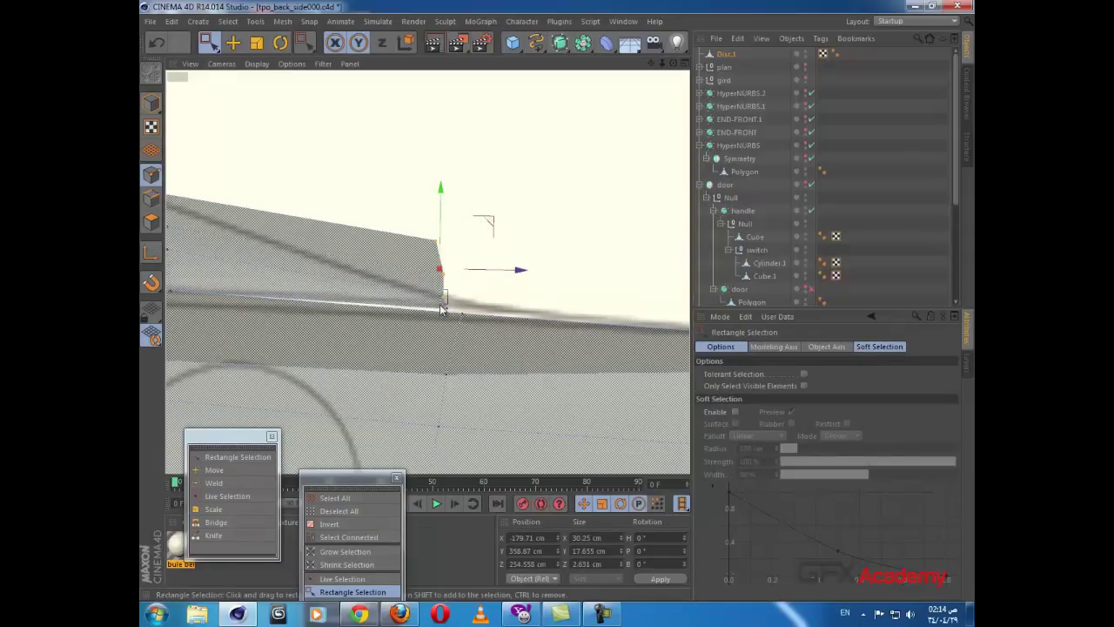
{"action": "left_click", "coordinate": [443, 297]}
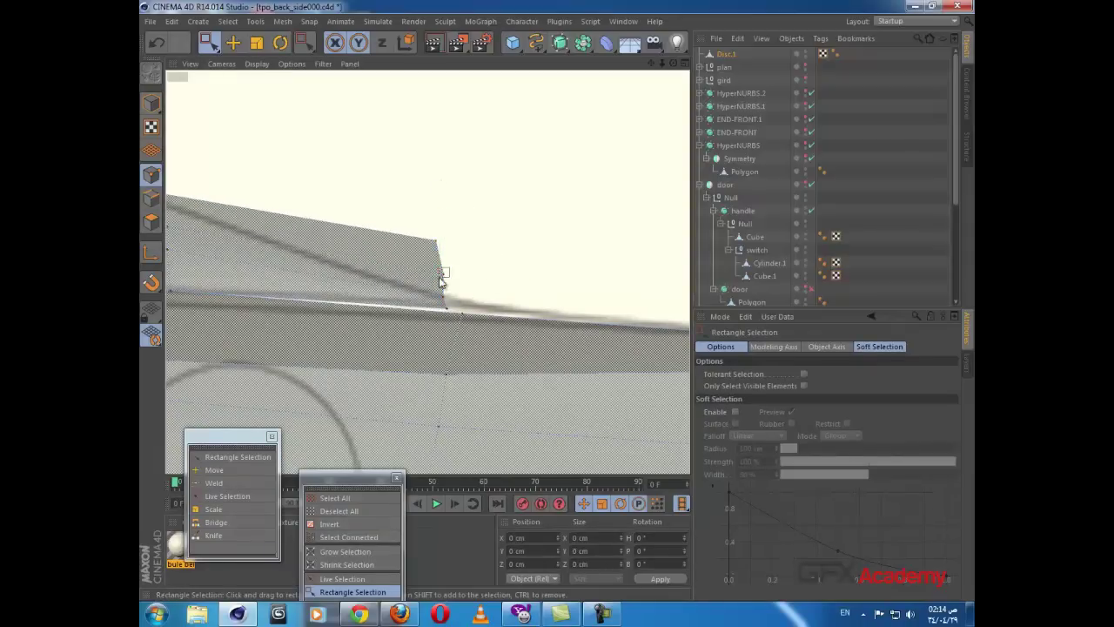
{"action": "left_click", "coordinate": [442, 274]}
{"action": "left_click_drag", "start_coordinate": [443, 241], "coordinate": [446, 263]}
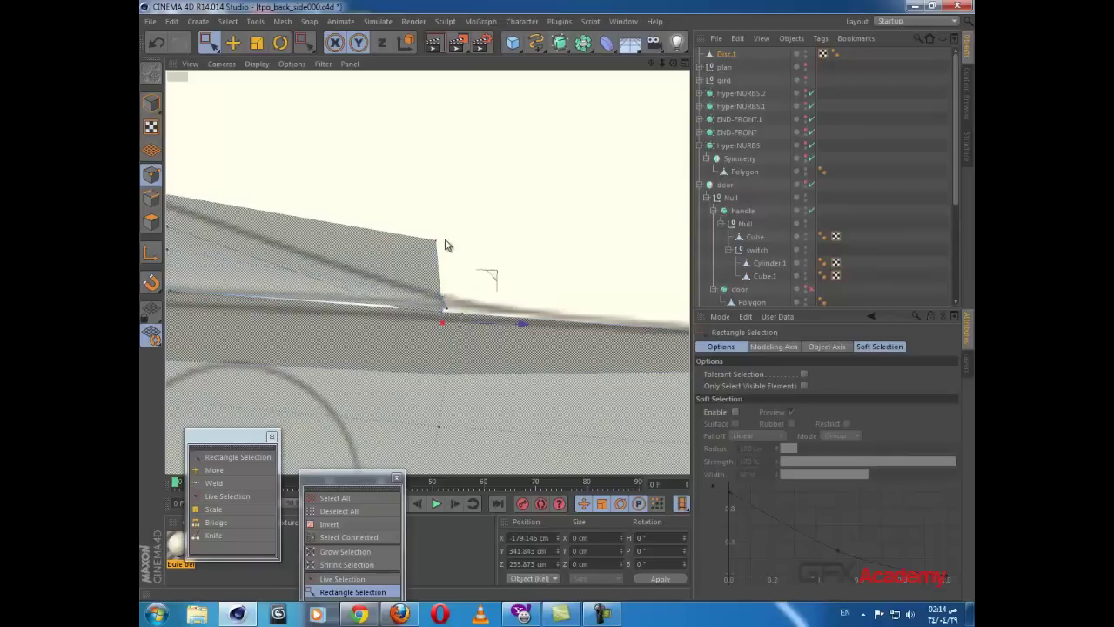
Step: Lower the new rear end's top point onto the blueprint roofline at about Y 351.3 cm
{"action": "left_click", "coordinate": [436, 241]}
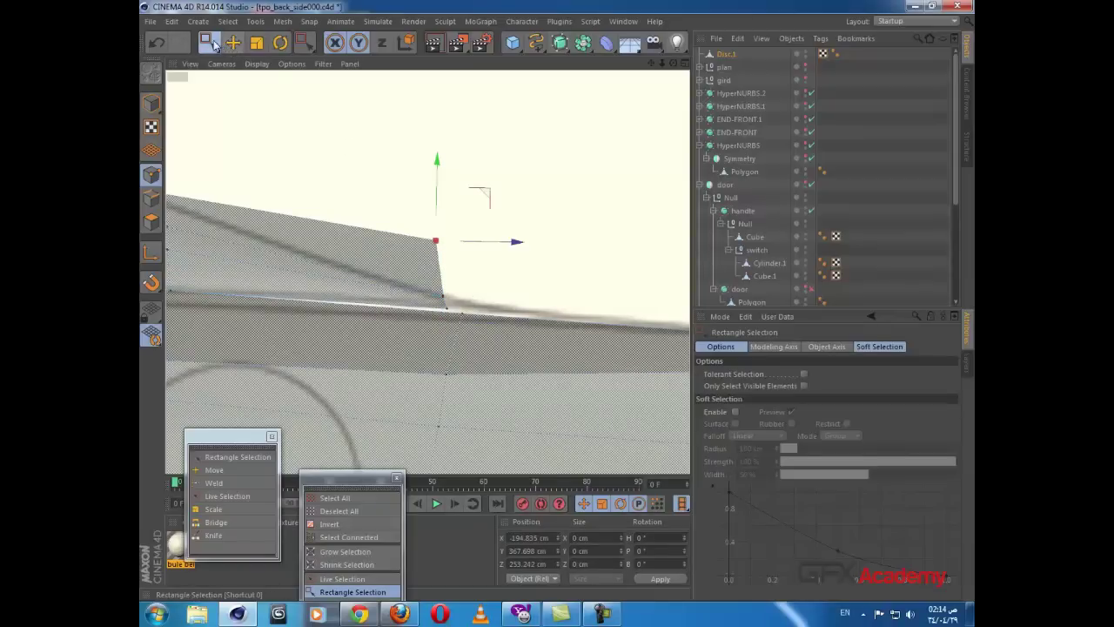
{"action": "left_click_drag", "start_coordinate": [214, 45], "coordinate": [262, 61]}
{"action": "left_click_drag", "start_coordinate": [439, 174], "coordinate": [424, 237]}
{"action": "scroll", "coordinate": [332, 263], "scroll_direction": "down", "scroll_amount": 2}
{"action": "middle_click_drag", "start_coordinate": [307, 284], "coordinate": [370, 289], "text": "alt"}
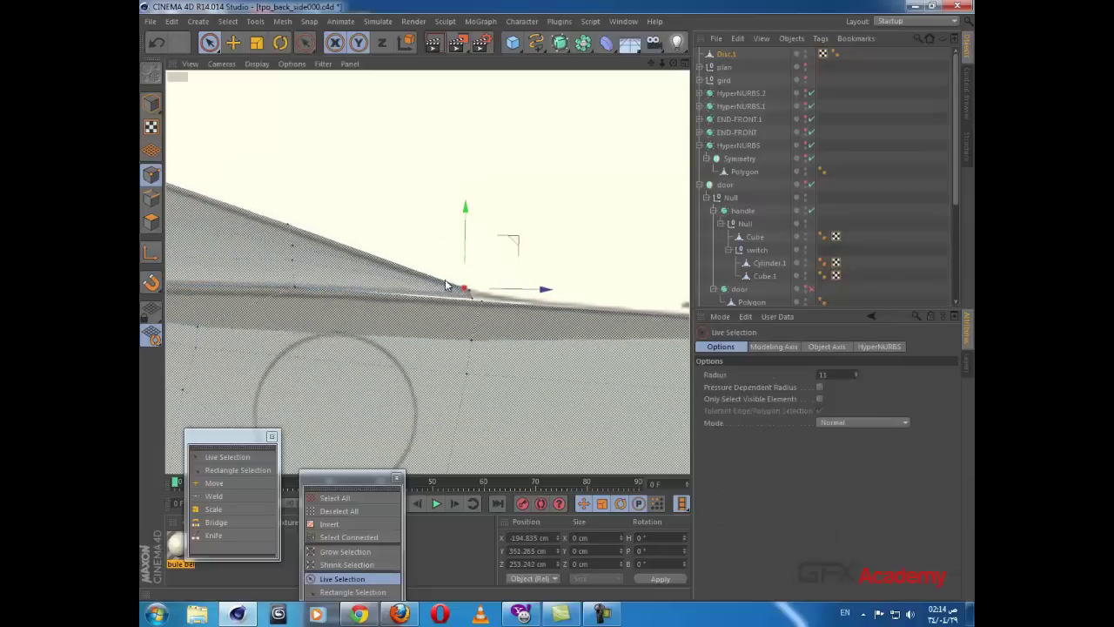
Step: Move all points of the new rear end rearward and down to about Y 347.8 cm and Z 260.2 cm, meeting the panel's upper edge
{"action": "scroll", "coordinate": [216, 132], "scroll_direction": "up", "scroll_amount": 2}
{"action": "left_click_drag", "start_coordinate": [221, 52], "coordinate": [261, 79]}
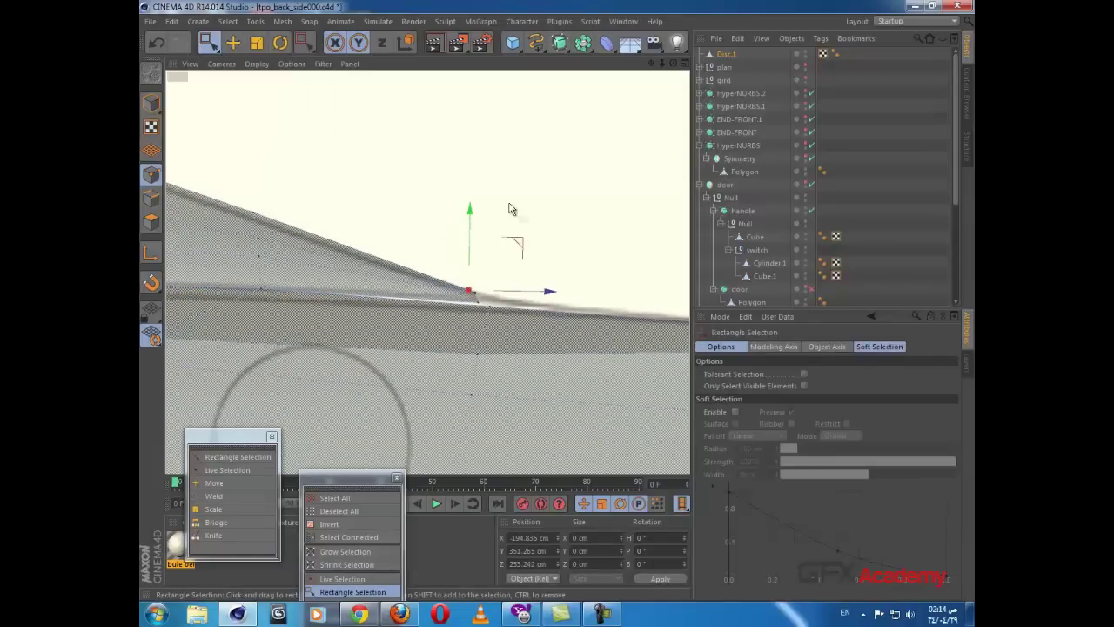
{"action": "scroll", "coordinate": [489, 275], "scroll_direction": "up", "scroll_amount": 5}
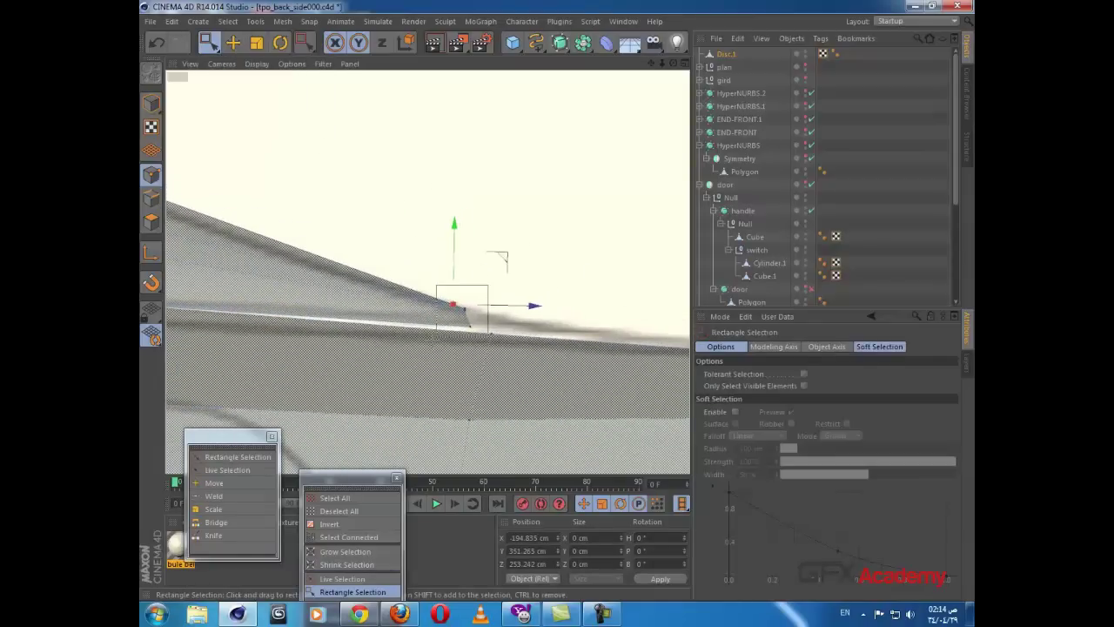
{"action": "left_click_drag", "start_coordinate": [425, 332], "coordinate": [425, 335]}
{"action": "left_click_drag", "start_coordinate": [509, 318], "coordinate": [525, 320]}
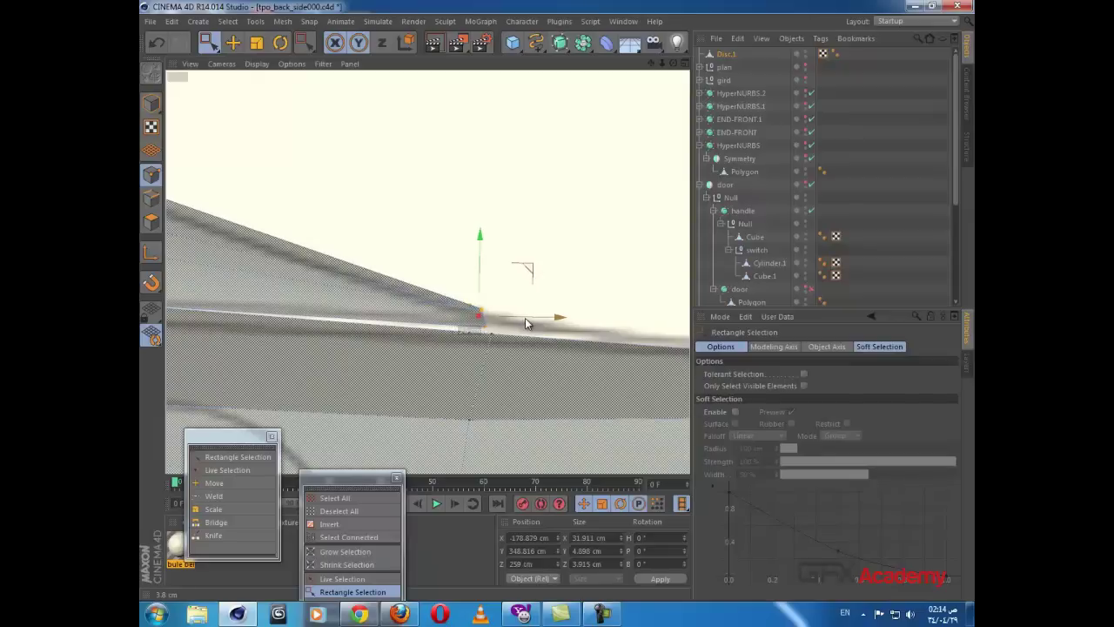
{"action": "left_click_drag", "start_coordinate": [478, 268], "coordinate": [480, 272]}
{"action": "left_click_drag", "start_coordinate": [513, 322], "coordinate": [519, 323]}
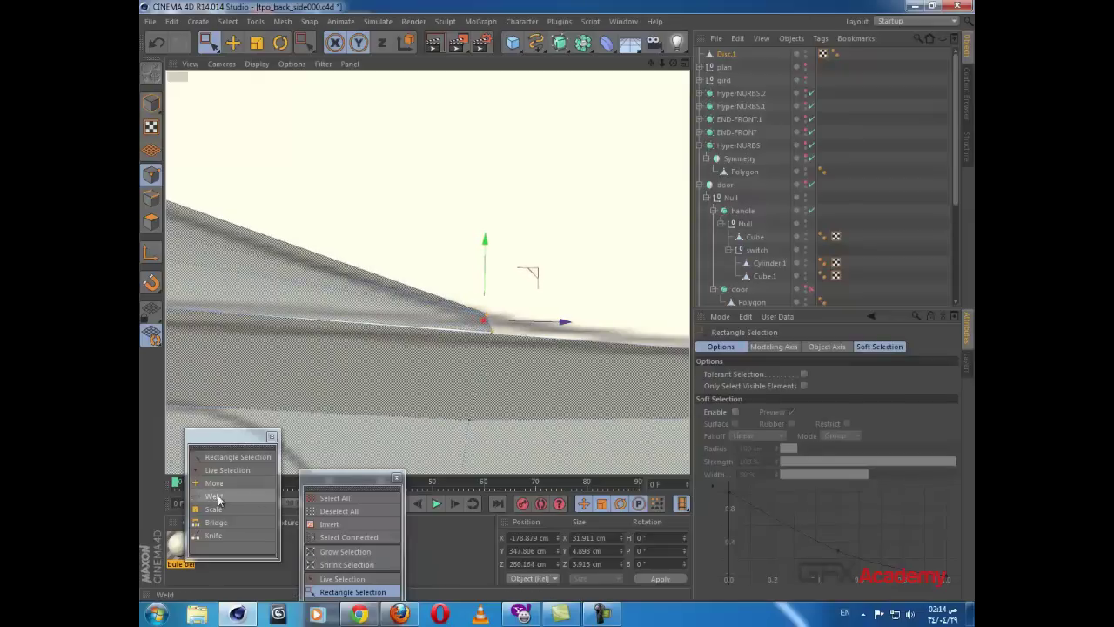
Step: Weld the lowest point of the newly extruded rear end to the panel's upper-edge point just below it
{"action": "left_click", "coordinate": [215, 496]}
{"action": "left_click", "coordinate": [491, 344]}
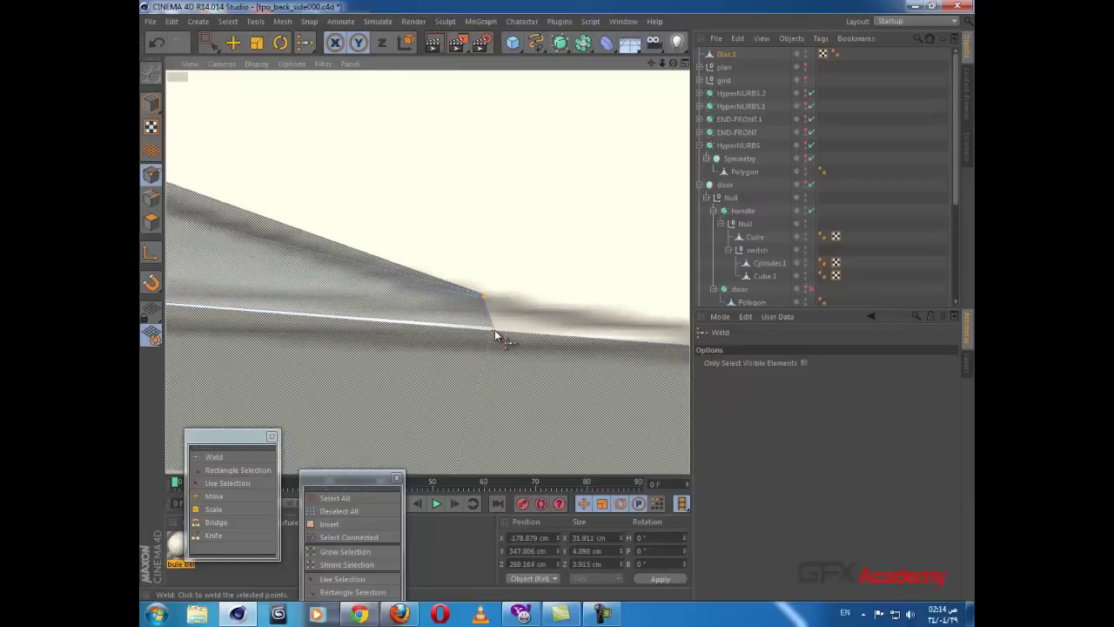
{"action": "right_click_drag", "start_coordinate": [493, 360], "coordinate": [348, 398], "text": "alt"}
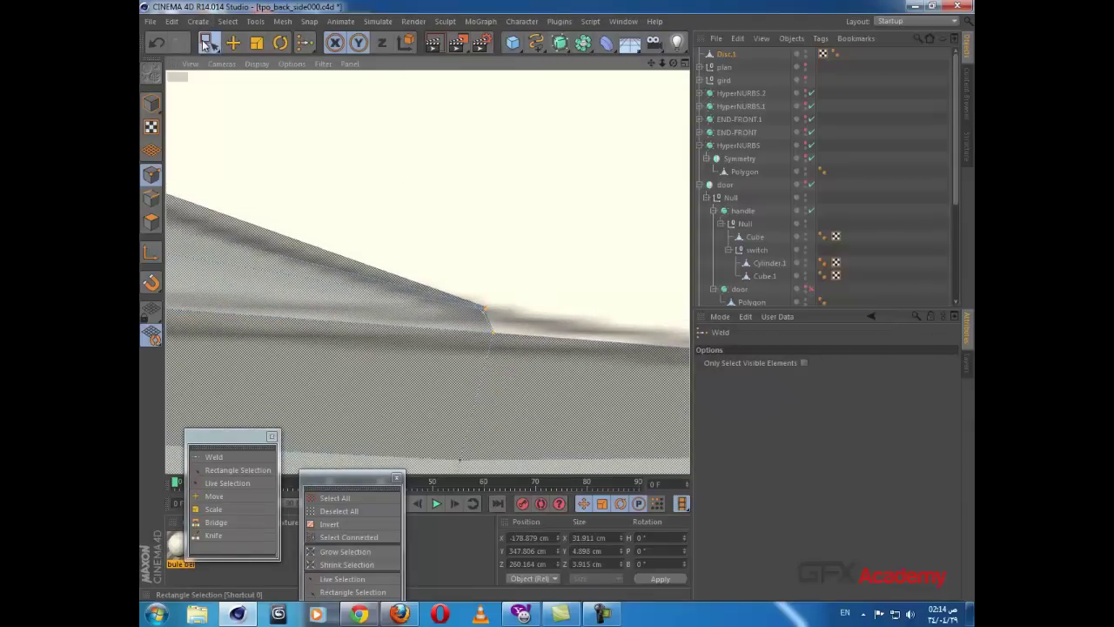
{"action": "left_click_drag", "start_coordinate": [206, 44], "coordinate": [236, 50]}
{"action": "middle_click", "coordinate": [331, 151]}
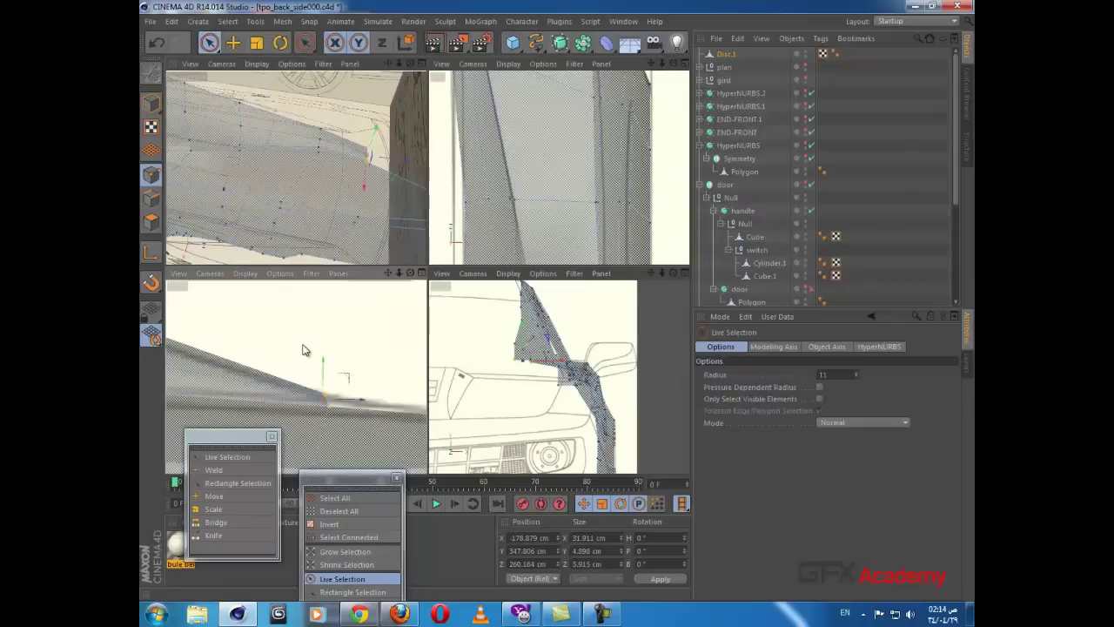
{"action": "middle_click", "coordinate": [328, 218]}
{"action": "middle_click_drag", "start_coordinate": [363, 231], "coordinate": [311, 254], "text": "alt"}
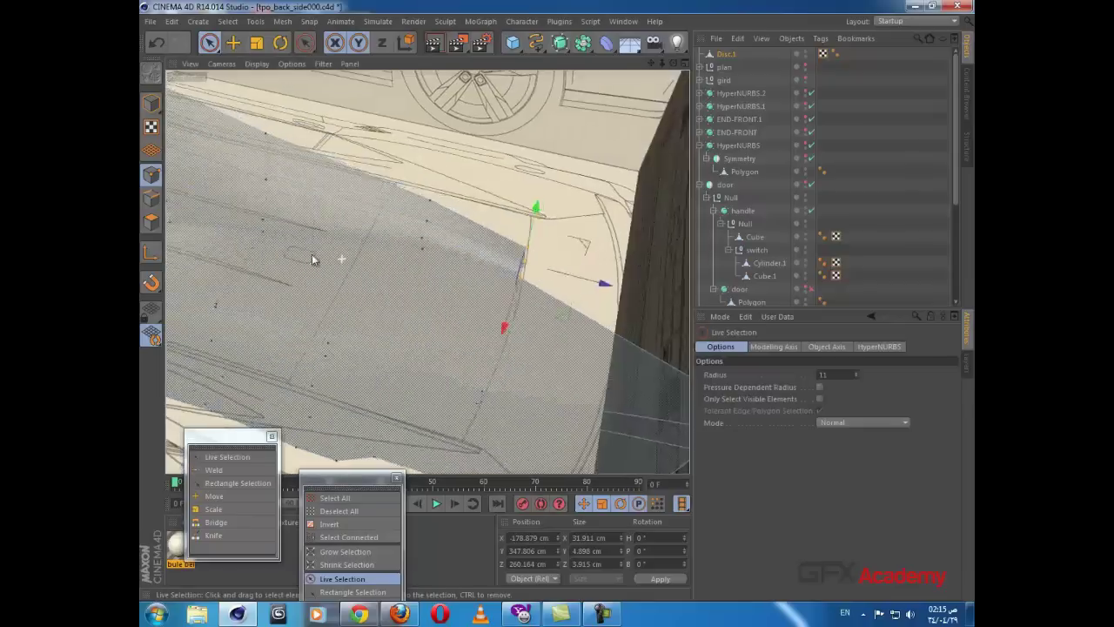
Step: Move the inner point near the end of Disc.1's long rail along Z to about 162.7 cm
{"action": "left_click_drag", "start_coordinate": [312, 254], "coordinate": [333, 290], "text": "alt"}
{"action": "right_click_drag", "start_coordinate": [383, 309], "coordinate": [422, 289], "text": "alt"}
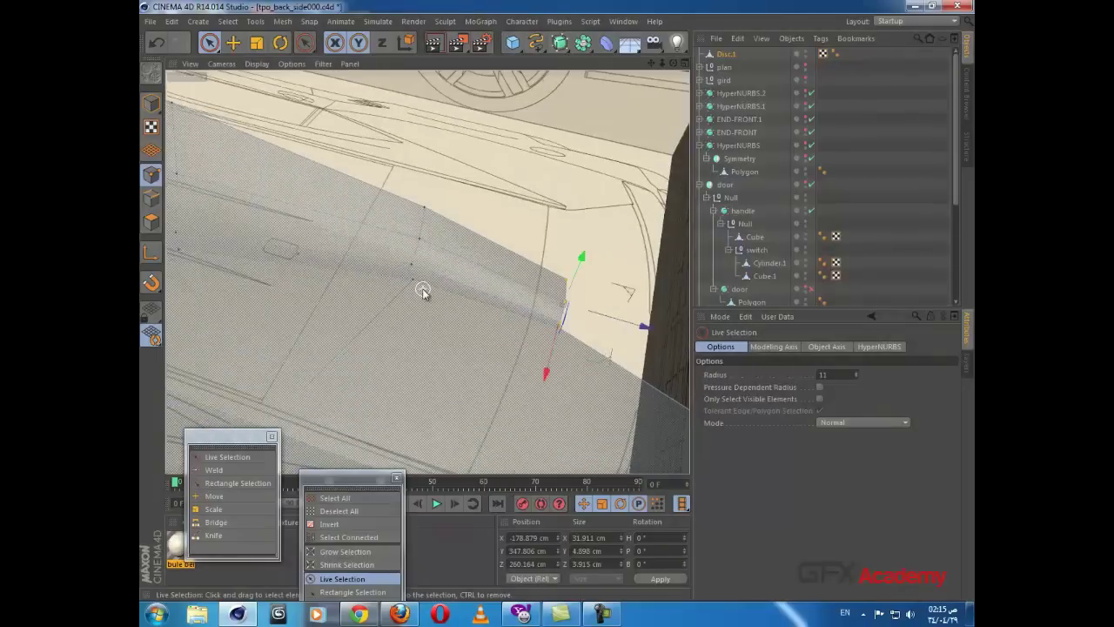
{"action": "scroll", "coordinate": [423, 290], "scroll_direction": "up", "scroll_amount": 3}
{"action": "left_click_drag", "start_coordinate": [377, 298], "coordinate": [224, 263], "text": "alt"}
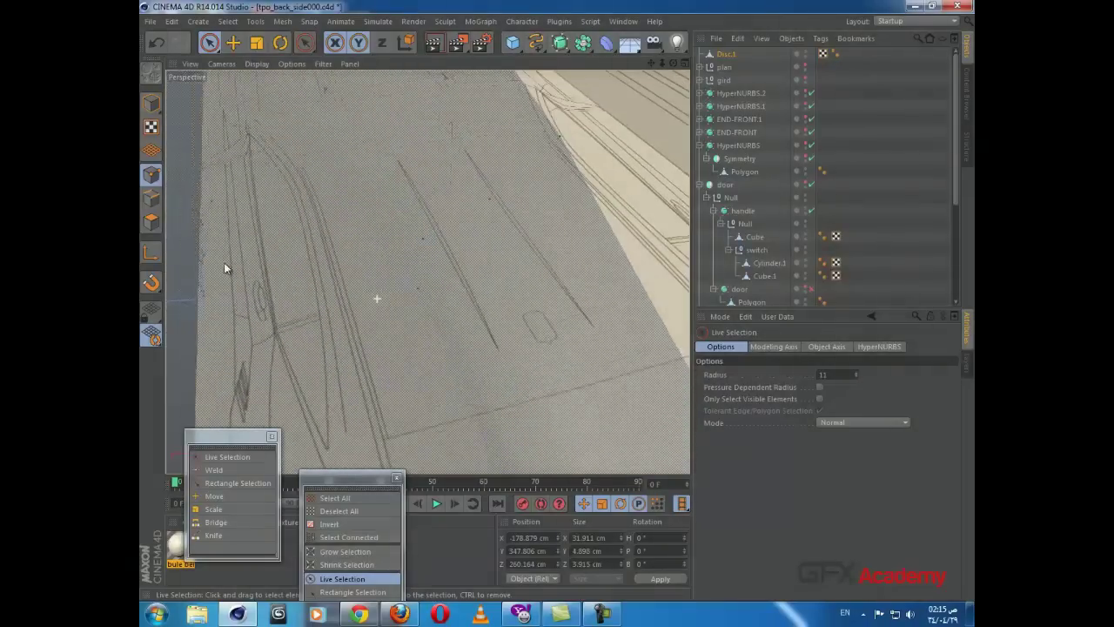
{"action": "middle_click_drag", "start_coordinate": [223, 268], "coordinate": [413, 298], "text": "alt"}
{"action": "left_click_drag", "start_coordinate": [406, 336], "coordinate": [463, 337], "text": "alt"}
{"action": "scroll", "coordinate": [461, 336], "scroll_direction": "down", "scroll_amount": 6}
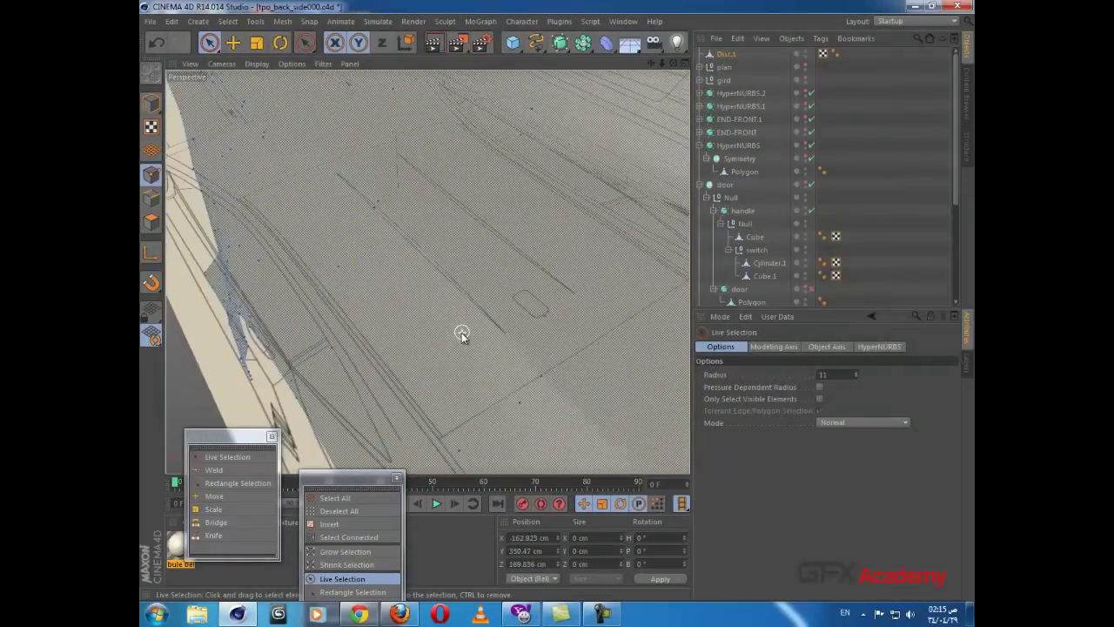
{"action": "middle_click_drag", "start_coordinate": [501, 341], "coordinate": [551, 360], "text": "alt"}
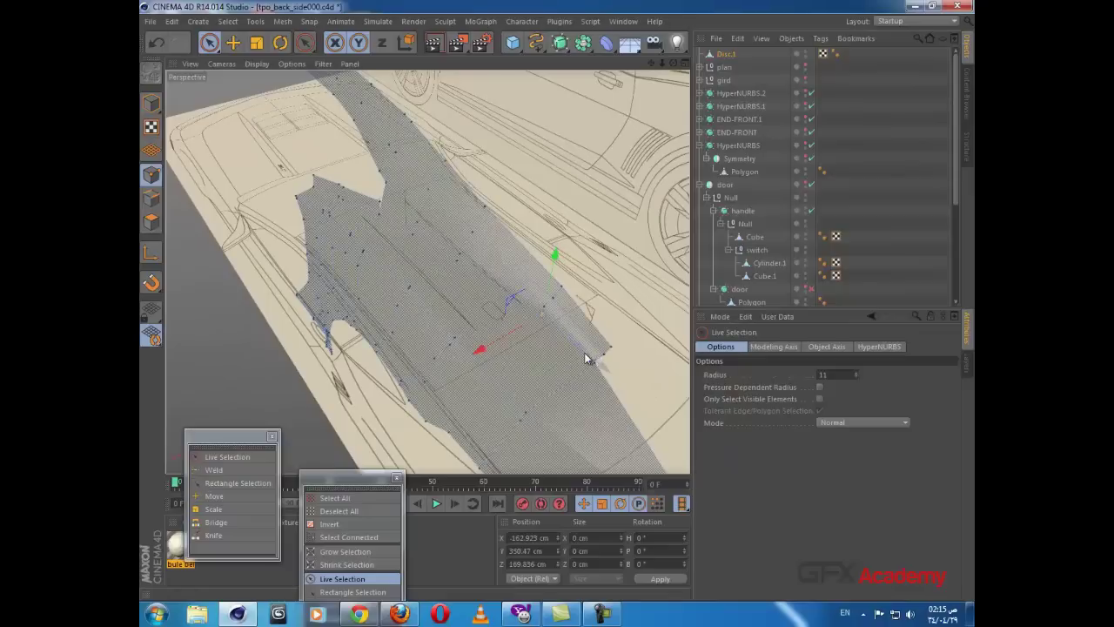
{"action": "left_click_drag", "start_coordinate": [589, 356], "coordinate": [579, 352]}
{"action": "left_click_drag", "start_coordinate": [441, 314], "coordinate": [571, 300], "text": "alt"}
{"action": "middle_click_drag", "start_coordinate": [403, 281], "coordinate": [478, 305], "text": "alt"}
Step: Cut across the panel beside the rail junction with the Knife in Line mode, and weld the points at the cut's end
{"action": "key", "text": "k"}
{"action": "scroll", "coordinate": [497, 287], "scroll_direction": "up", "scroll_amount": 5}
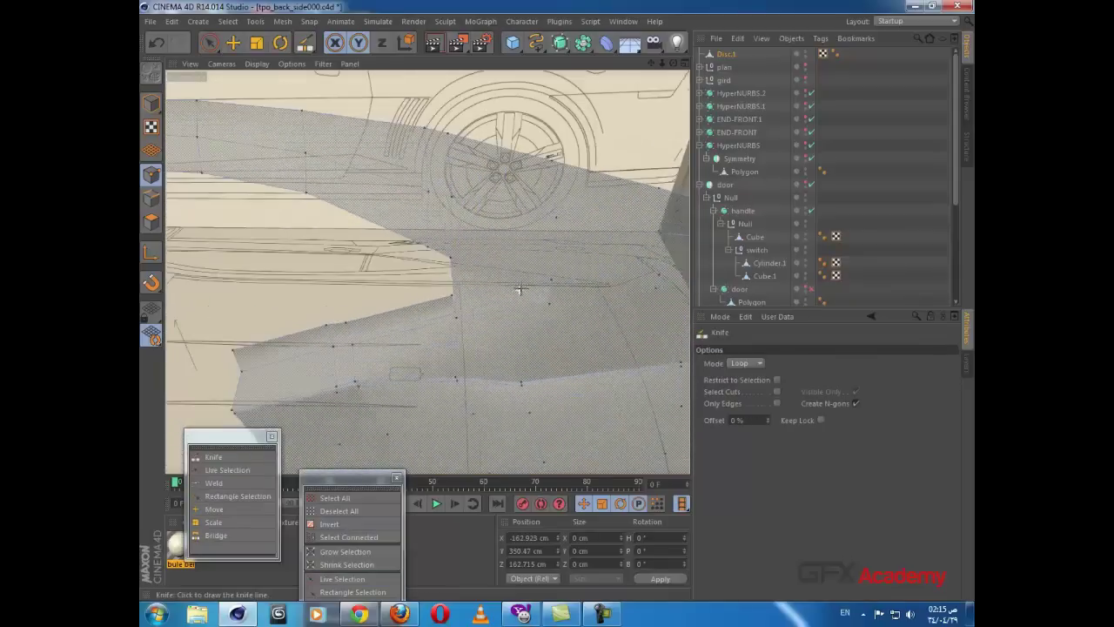
{"action": "left_click", "coordinate": [737, 362]}
{"action": "left_click", "coordinate": [738, 376]}
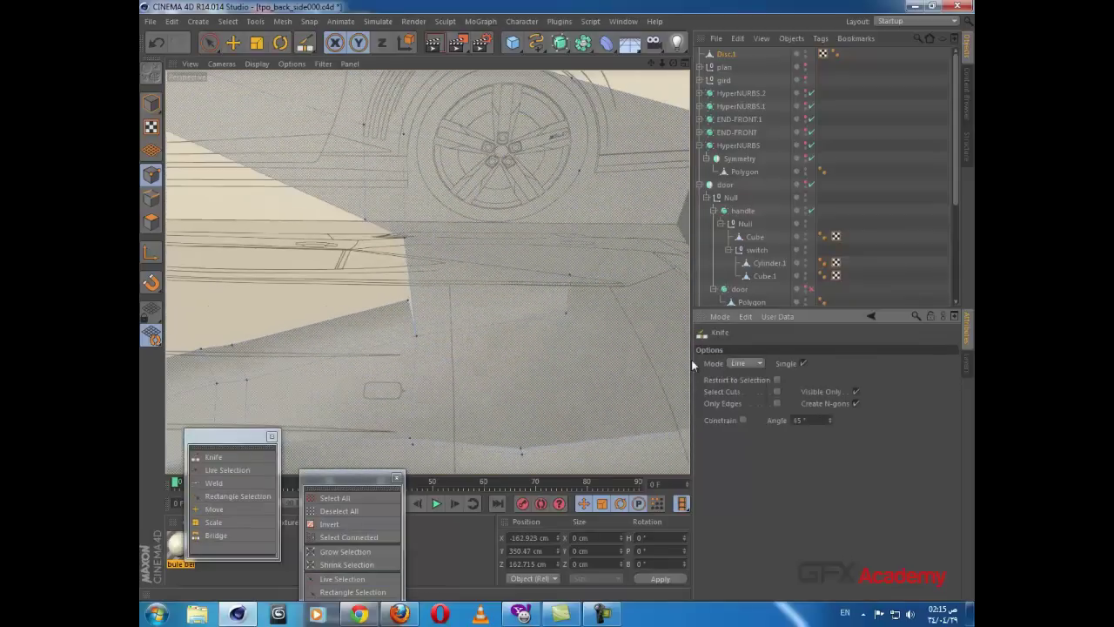
{"action": "left_click", "coordinate": [571, 275]}
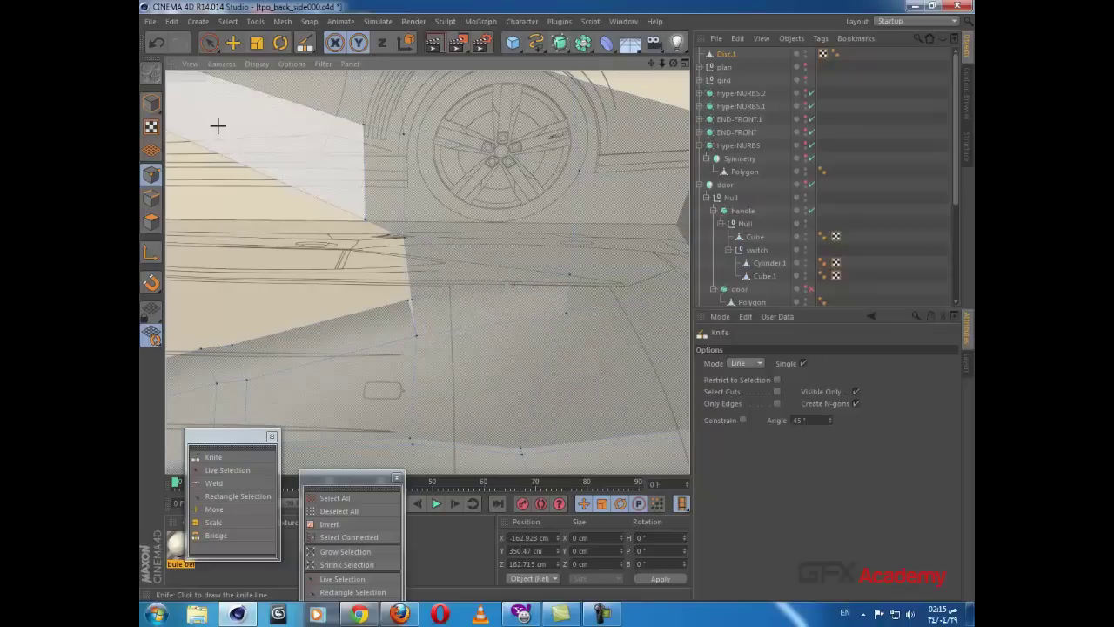
{"action": "left_click", "coordinate": [214, 484]}
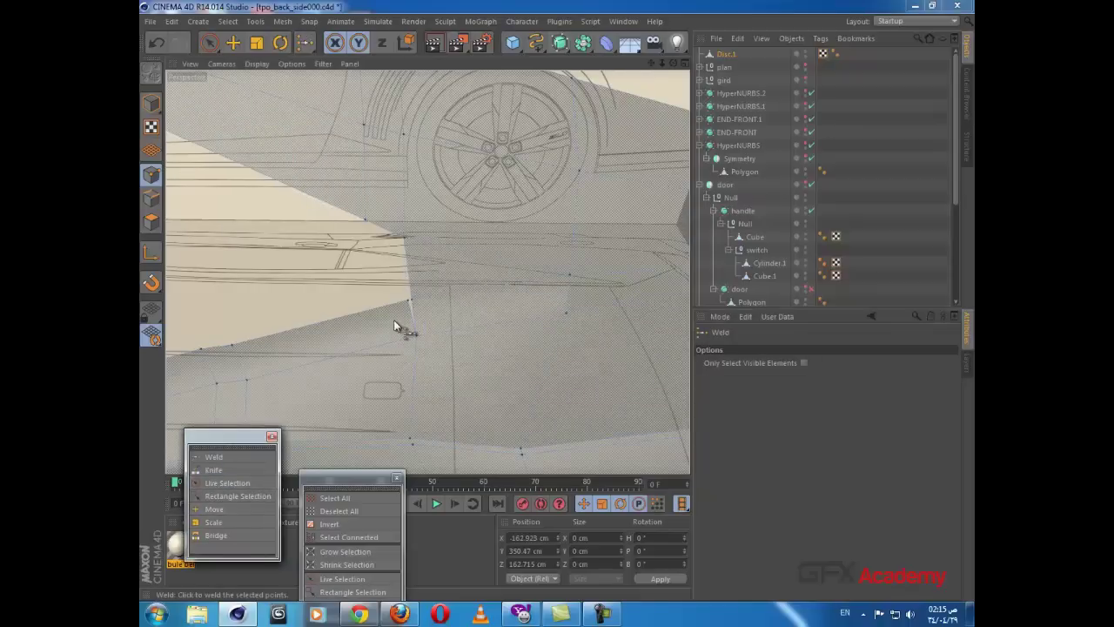
{"action": "left_click_drag", "start_coordinate": [410, 388], "coordinate": [259, 209], "text": "alt"}
Step: Shift the two points of the panel's narrow end edge along Z to about -362.7 cm
{"action": "key", "text": "e"}
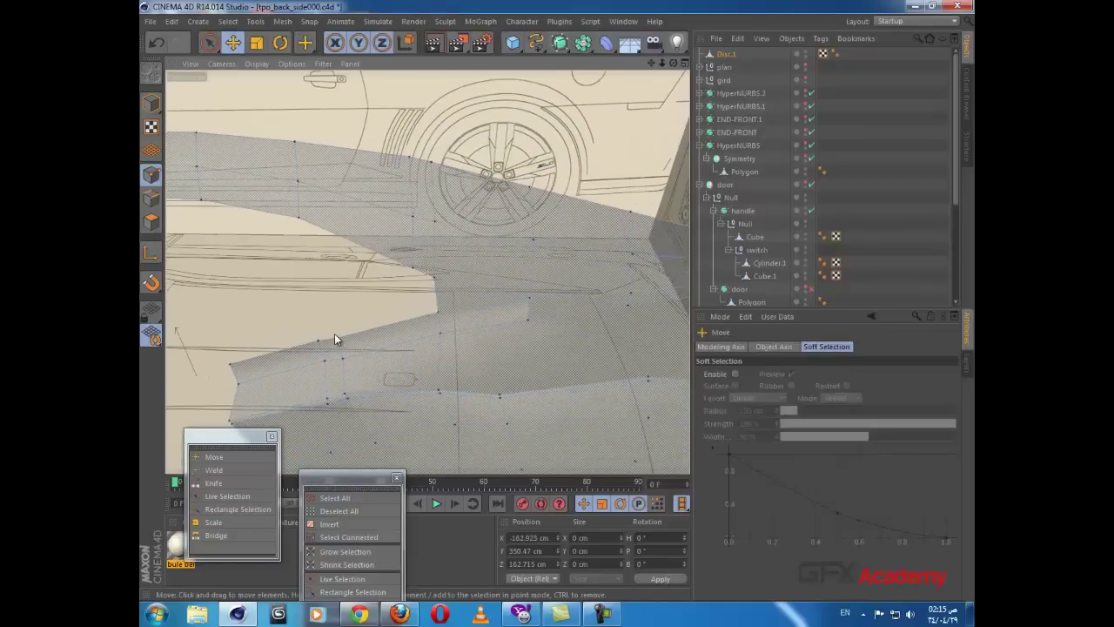
{"action": "left_click", "coordinate": [329, 337]}
{"action": "left_click_drag", "start_coordinate": [345, 345], "coordinate": [476, 234], "text": "alt"}
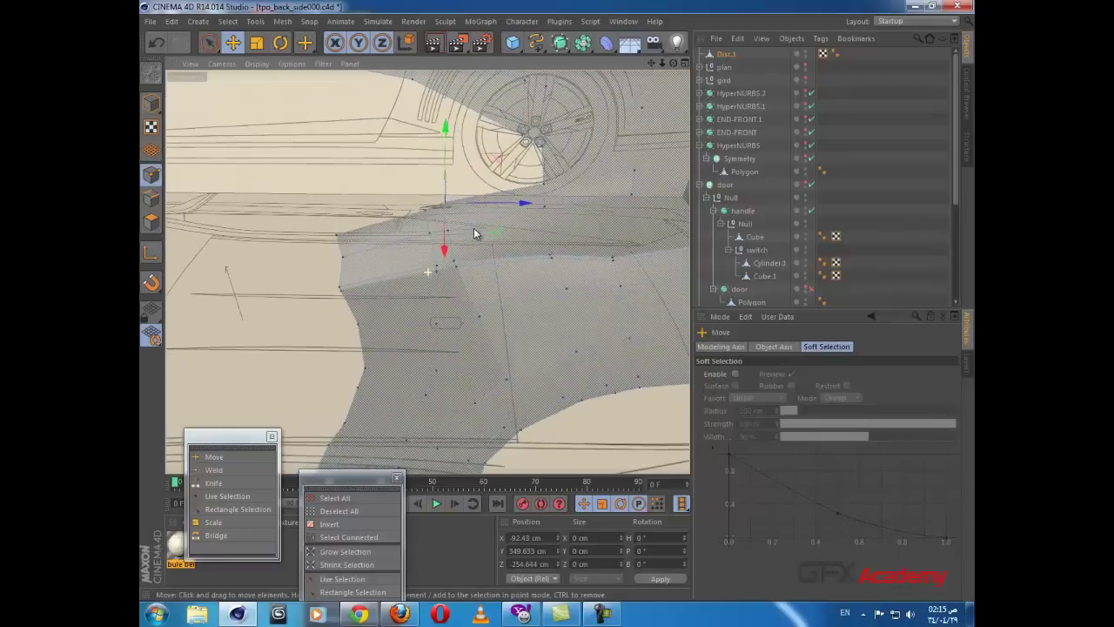
{"action": "left_click", "coordinate": [209, 44]}
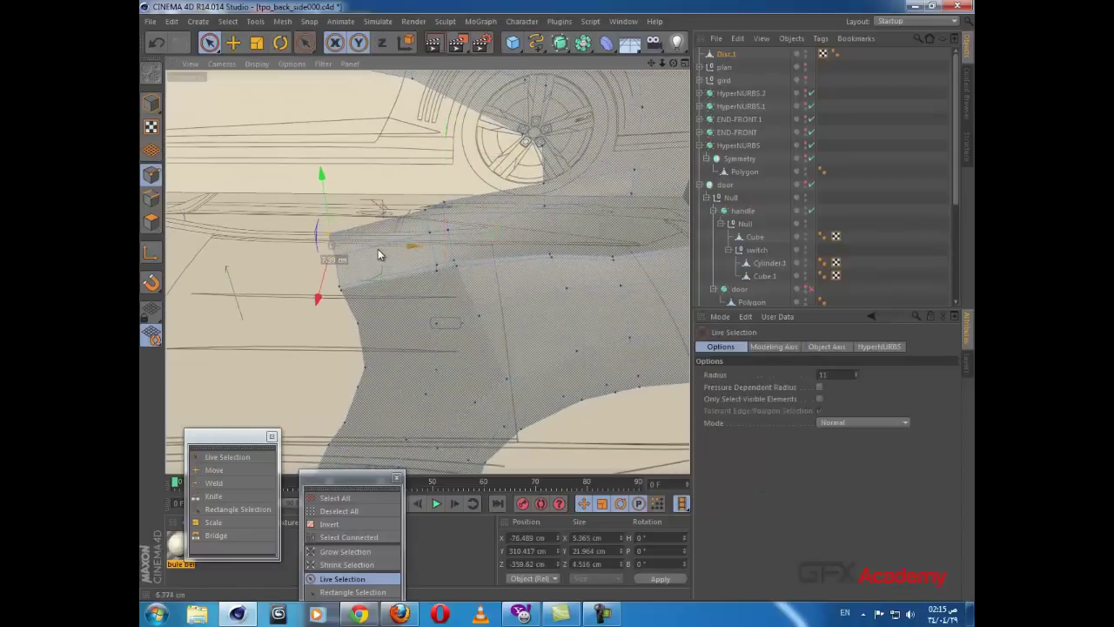
{"action": "left_click_drag", "start_coordinate": [379, 306], "coordinate": [369, 274], "text": "alt"}
{"action": "scroll", "coordinate": [374, 279], "scroll_direction": "up", "scroll_amount": 5}
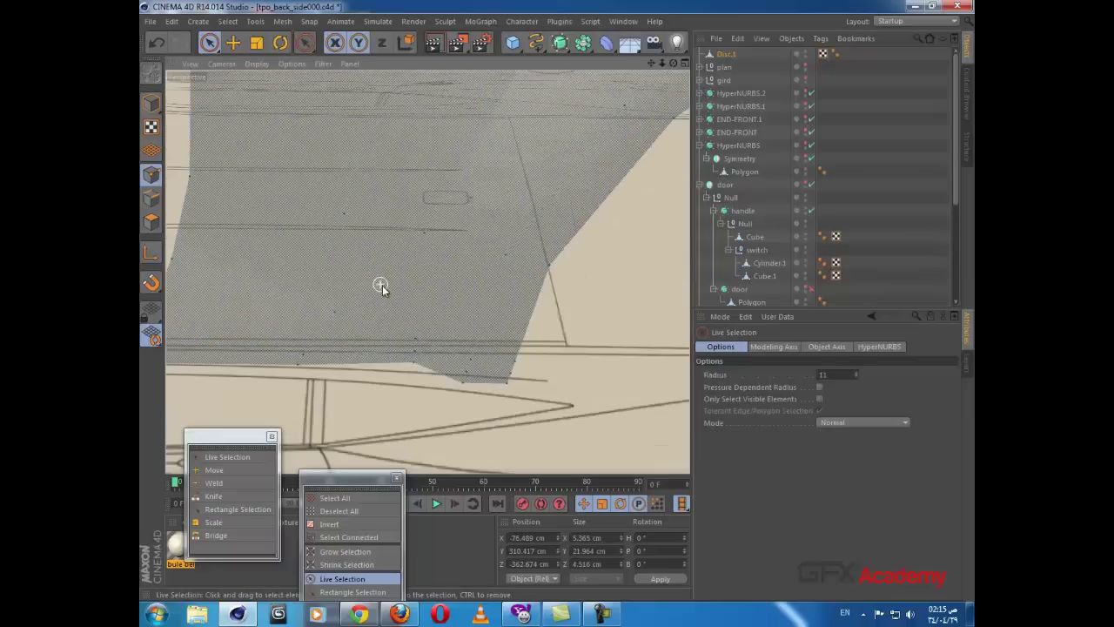
Step: Examine the panel's outline and wheel-arch edge against the car blueprint from the side and in perspective
{"action": "middle_click_drag", "start_coordinate": [406, 332], "coordinate": [369, 277], "text": "alt"}
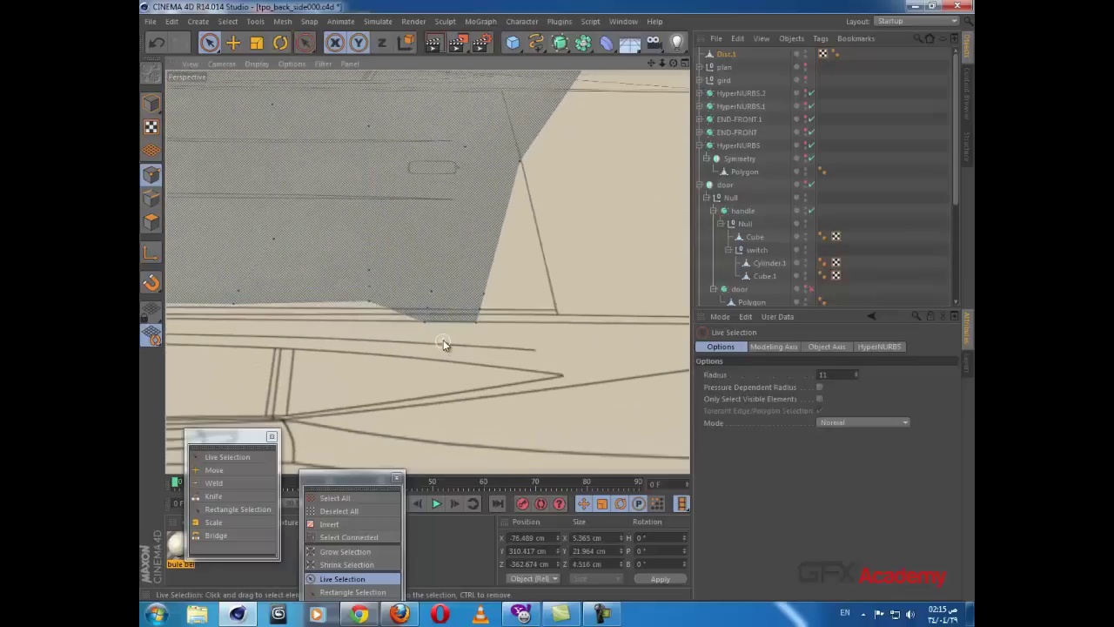
{"action": "middle_click", "coordinate": [459, 327]}
{"action": "middle_click", "coordinate": [357, 411]}
{"action": "left_click_drag", "start_coordinate": [354, 416], "coordinate": [440, 219], "text": "alt"}
{"action": "scroll", "coordinate": [413, 313], "scroll_direction": "down", "scroll_amount": 8}
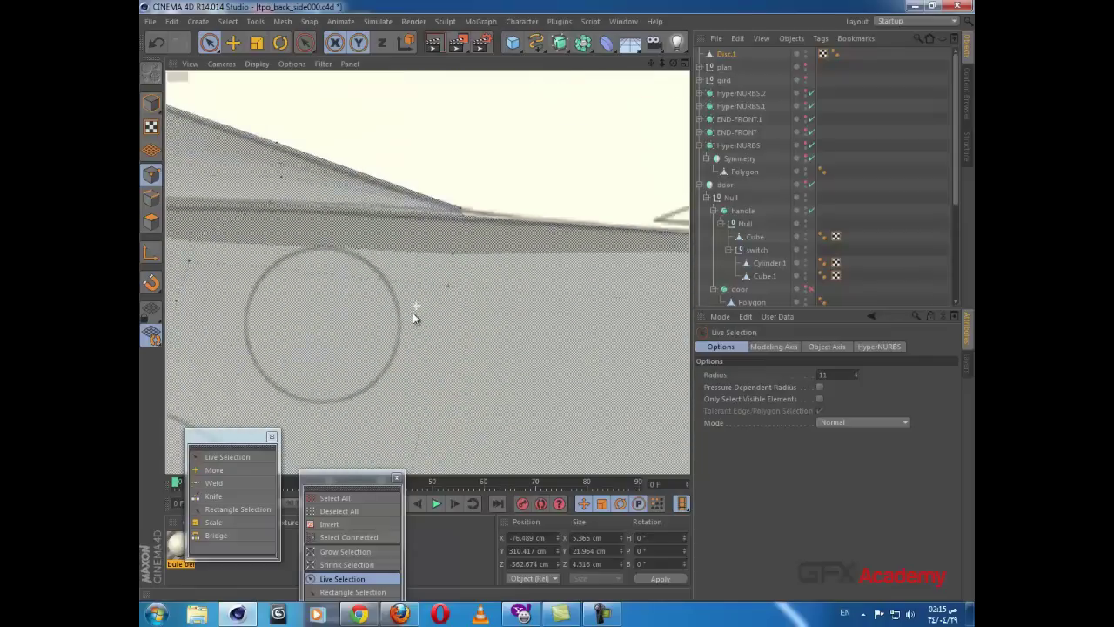
{"action": "middle_click_drag", "start_coordinate": [384, 404], "coordinate": [438, 284], "text": "alt"}
{"action": "middle_click_drag", "start_coordinate": [377, 322], "coordinate": [549, 246], "text": "alt"}
{"action": "mouse_move", "coordinate": [408, 294]}
{"action": "middle_mouse_down", "text": "alt"}
{"action": "mouse_move", "coordinate": [519, 246]}
{"action": "mouse_move", "coordinate": [478, 214]}
{"action": "middle_mouse_up", "text": "alt"}
{"action": "mouse_move", "coordinate": [358, 285]}
{"action": "middle_mouse_down", "text": "alt"}
{"action": "mouse_move", "coordinate": [522, 241]}
{"action": "mouse_move", "coordinate": [540, 248]}
{"action": "mouse_move", "coordinate": [490, 279]}
{"action": "middle_mouse_up", "text": "alt"}
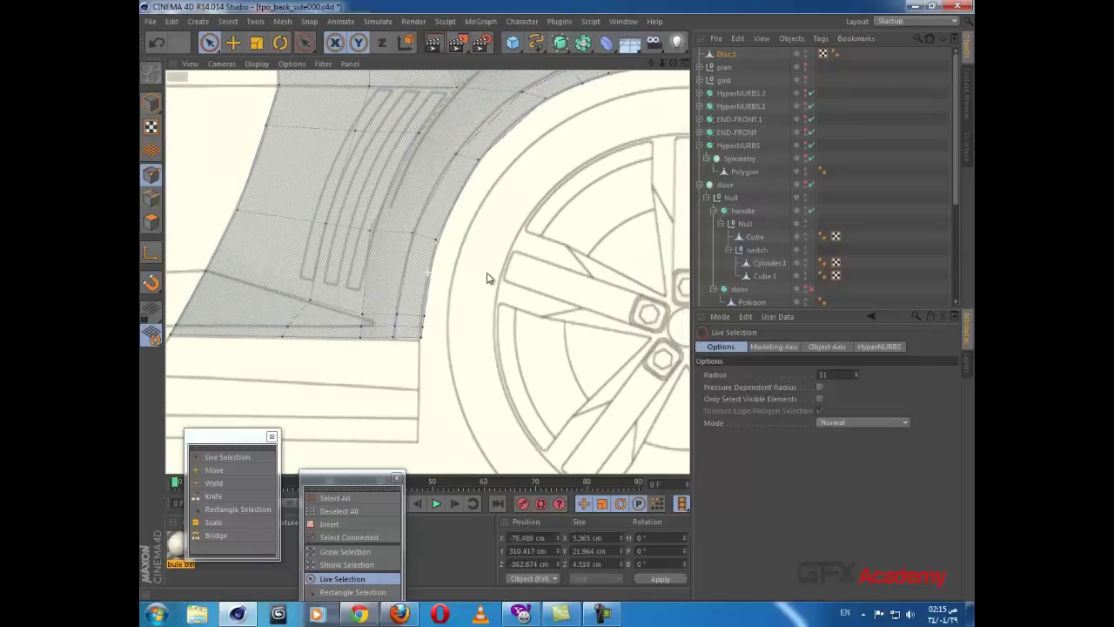
{"action": "scroll", "coordinate": [461, 309], "scroll_direction": "up", "scroll_amount": 3}
{"action": "middle_click", "coordinate": [458, 312]}
{"action": "middle_click", "coordinate": [362, 231]}
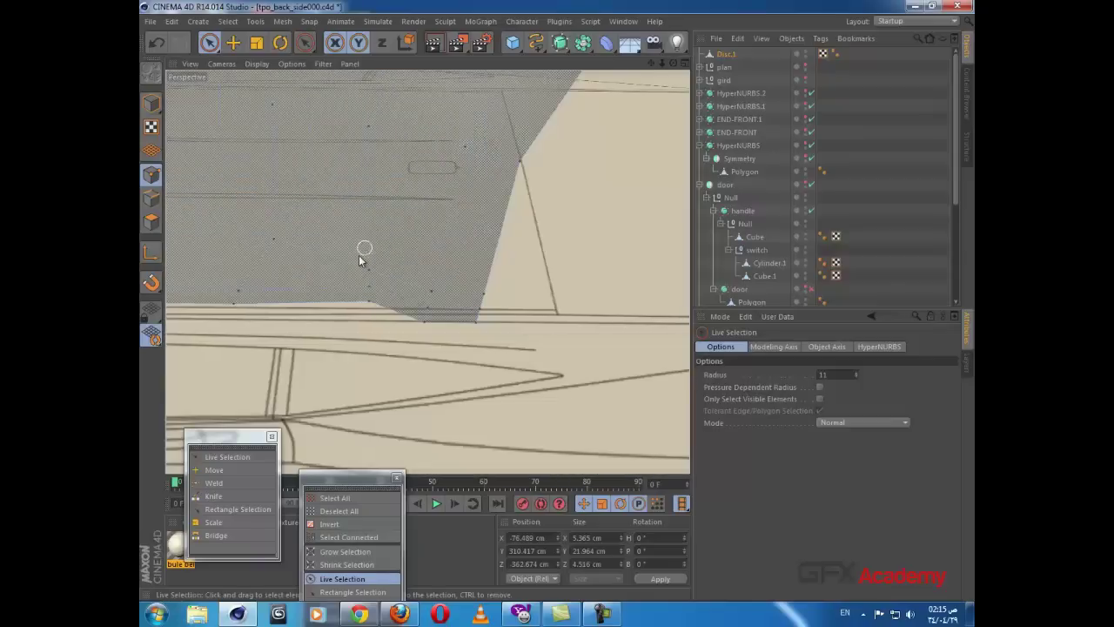
{"action": "mouse_move", "coordinate": [381, 309]}
{"action": "left_mouse_down", "text": "alt"}
{"action": "mouse_move", "coordinate": [352, 321]}
{"action": "mouse_move", "coordinate": [507, 349]}
{"action": "mouse_move", "coordinate": [339, 320]}
{"action": "mouse_move", "coordinate": [415, 267]}
{"action": "mouse_move", "coordinate": [435, 279]}
{"action": "mouse_move", "coordinate": [348, 343]}
{"action": "mouse_move", "coordinate": [502, 285]}
{"action": "mouse_move", "coordinate": [304, 307]}
{"action": "mouse_move", "coordinate": [324, 271]}
{"action": "mouse_move", "coordinate": [249, 282]}
{"action": "mouse_move", "coordinate": [368, 301]}
{"action": "mouse_move", "coordinate": [387, 330]}
{"action": "mouse_move", "coordinate": [572, 166]}
{"action": "mouse_move", "coordinate": [443, 229]}
{"action": "mouse_move", "coordinate": [472, 238]}
{"action": "mouse_move", "coordinate": [452, 243]}
{"action": "mouse_move", "coordinate": [441, 273]}
{"action": "left_mouse_up", "text": "alt"}
{"action": "scroll", "coordinate": [452, 243], "scroll_direction": "down", "scroll_amount": 3}
{"action": "scroll", "coordinate": [426, 273], "scroll_direction": "up", "scroll_amount": 5}
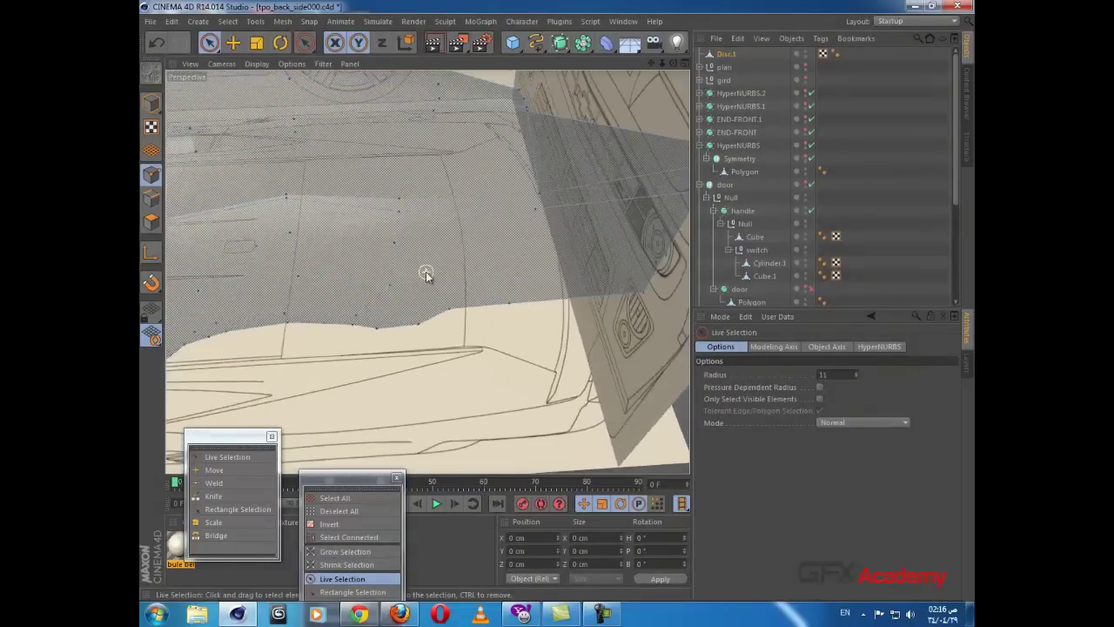
{"action": "scroll", "coordinate": [427, 273], "scroll_direction": "down", "scroll_amount": 2}
Step: Add a Symmetry object and make Disc.1 its child to mirror the side panel across the ZY plane
{"action": "left_click", "coordinate": [725, 54]}
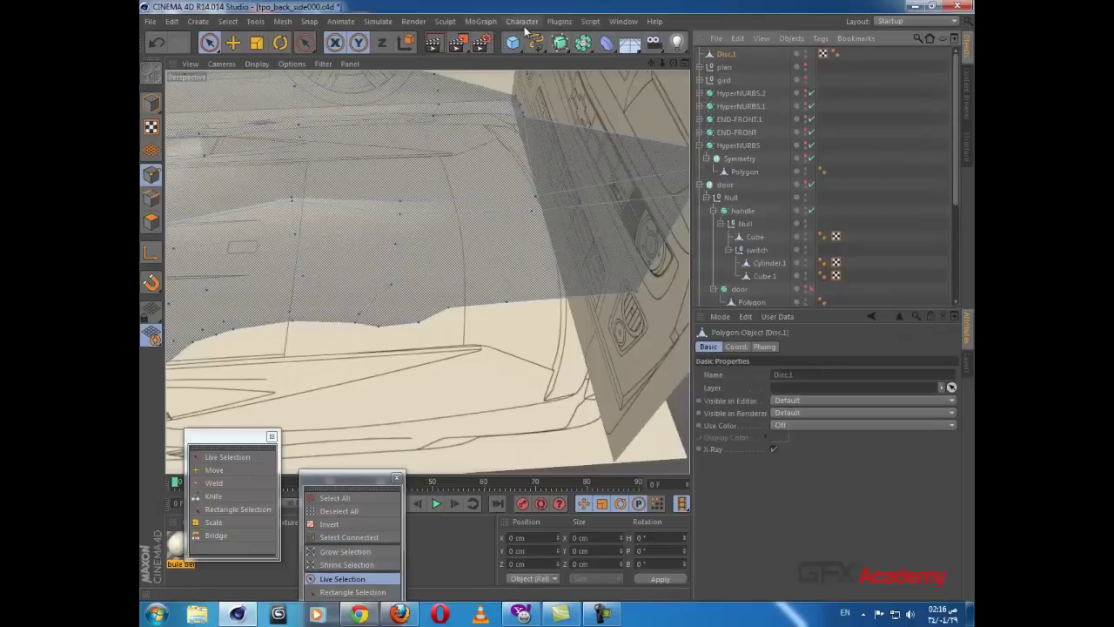
{"action": "left_click", "coordinate": [584, 43]}
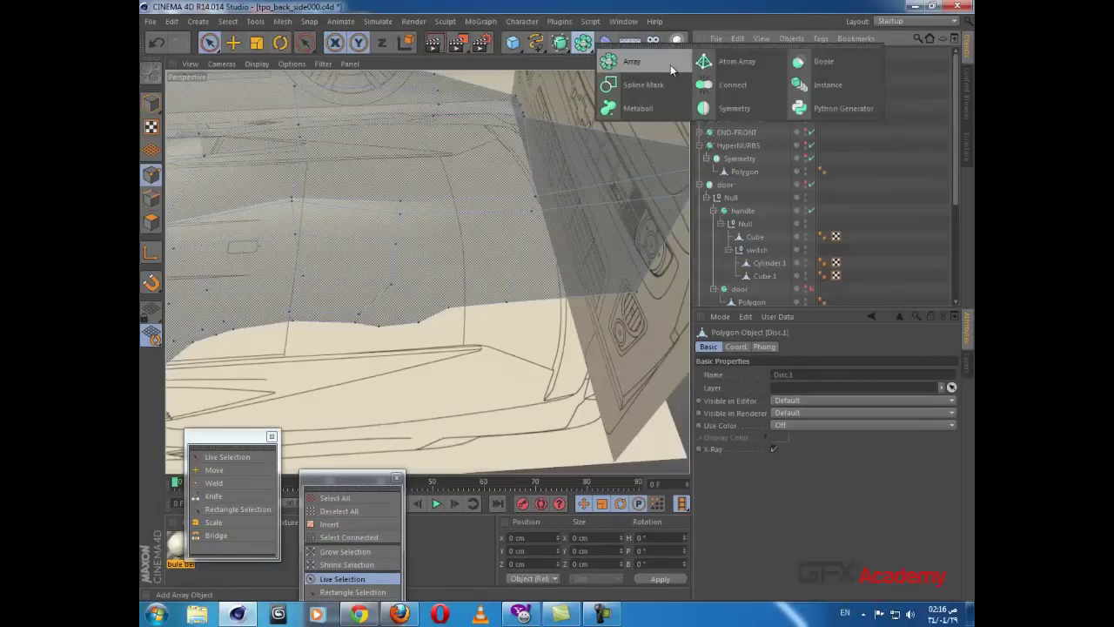
{"action": "left_click", "coordinate": [734, 107]}
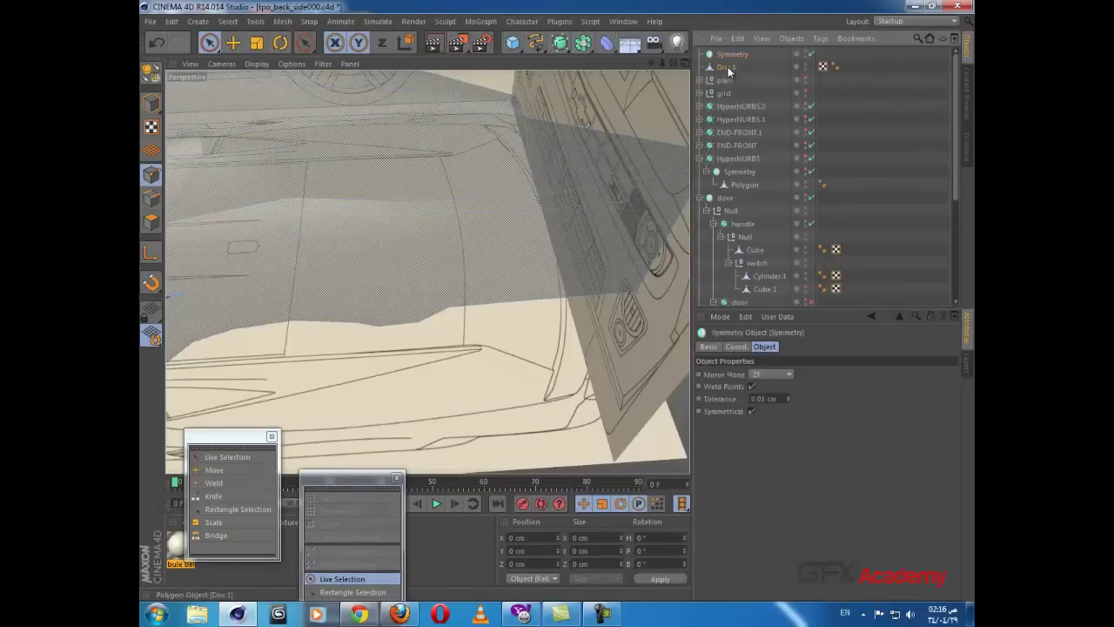
{"action": "left_click_drag", "start_coordinate": [726, 67], "coordinate": [732, 54]}
{"action": "scroll", "coordinate": [545, 180], "scroll_direction": "down", "scroll_amount": 4}
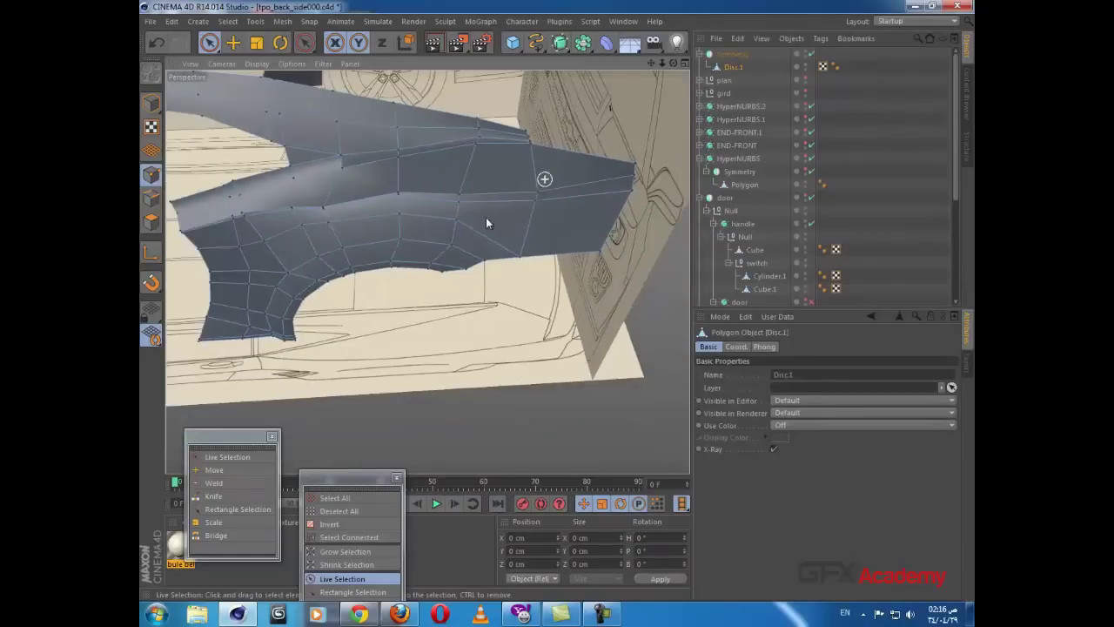
{"action": "left_click_drag", "start_coordinate": [380, 217], "coordinate": [633, 176], "text": "alt"}
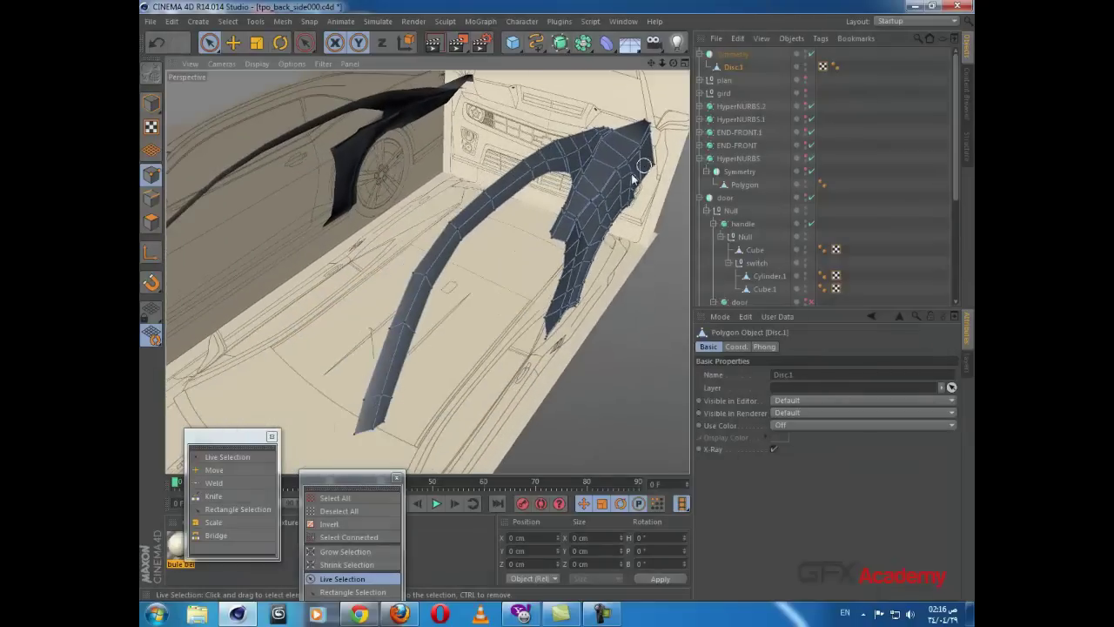
Step: In the top view, place the rail's outer point at Z 19.7 cm at about X -180.9 cm
{"action": "middle_click", "coordinate": [435, 301]}
{"action": "middle_click", "coordinate": [380, 193]}
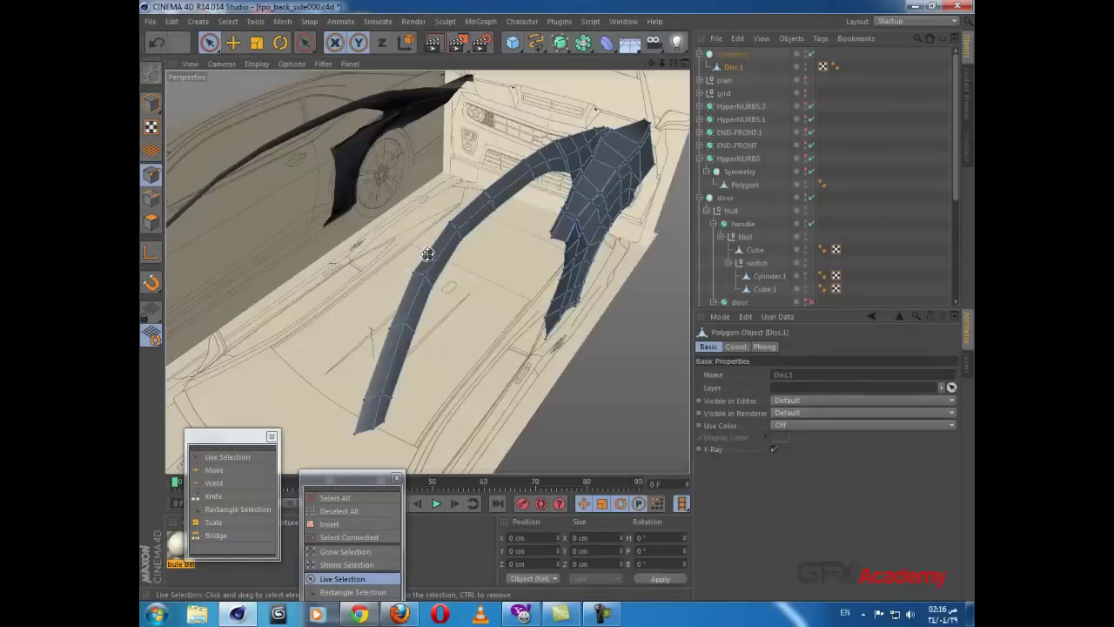
{"action": "middle_click", "coordinate": [428, 254]}
{"action": "middle_click_drag", "start_coordinate": [504, 205], "coordinate": [624, 190], "text": "alt"}
{"action": "scroll", "coordinate": [562, 198], "scroll_direction": "down", "scroll_amount": 3}
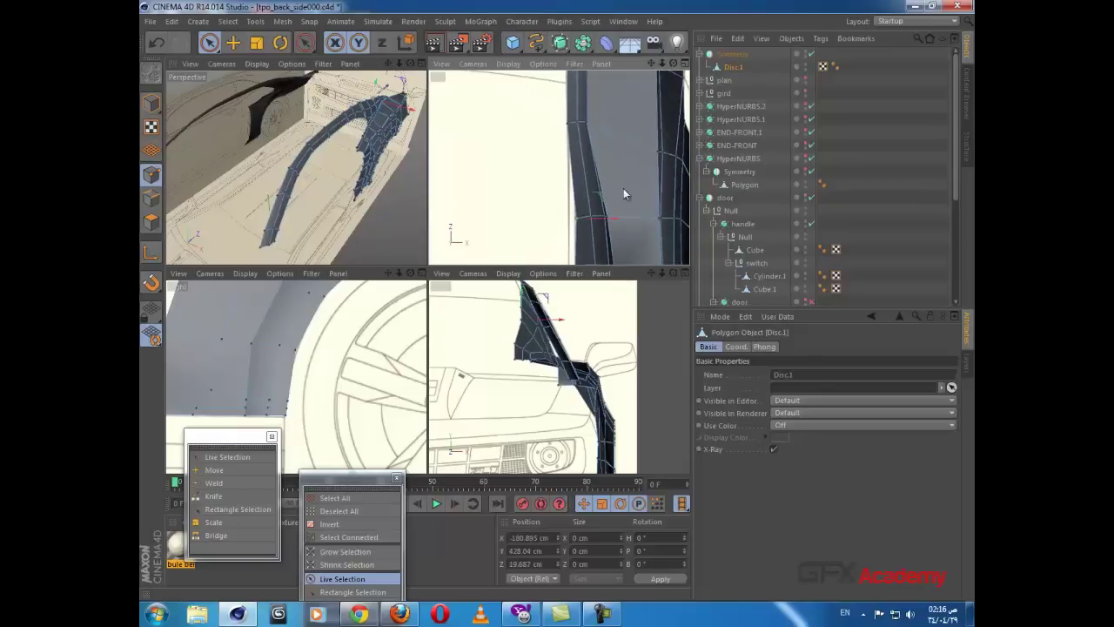
{"action": "scroll", "coordinate": [611, 156], "scroll_direction": "up", "scroll_amount": 1}
{"action": "scroll", "coordinate": [592, 148], "scroll_direction": "up", "scroll_amount": 3}
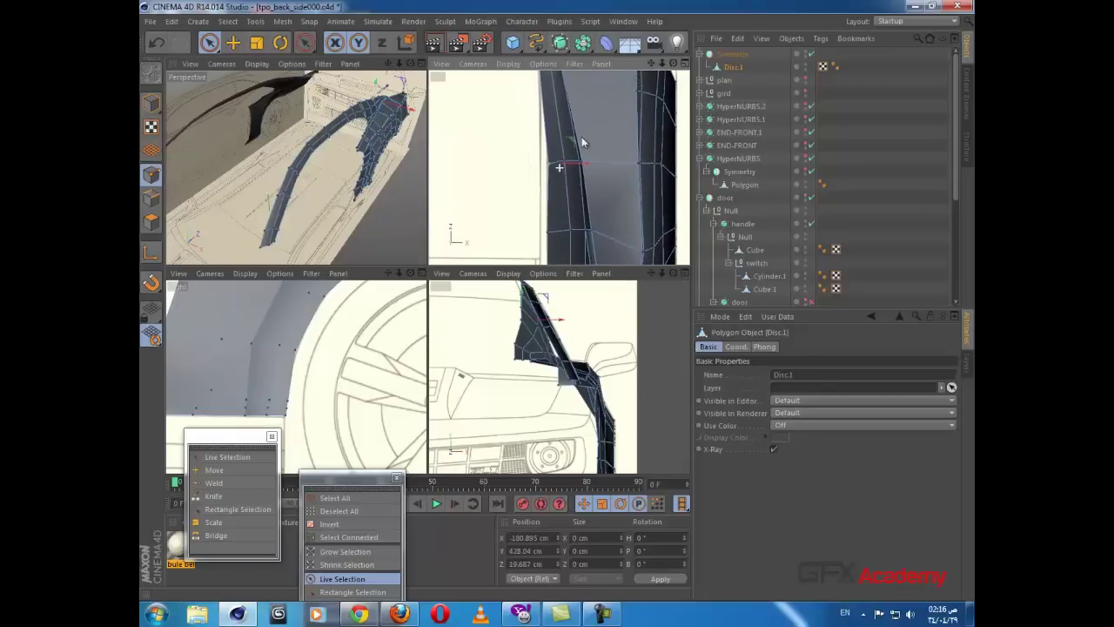
Step: Align the outer points near the rail's end with the top blueprint, placing the end corner at about X -192 cm
{"action": "middle_click_drag", "start_coordinate": [579, 98], "coordinate": [605, 178], "text": "alt"}
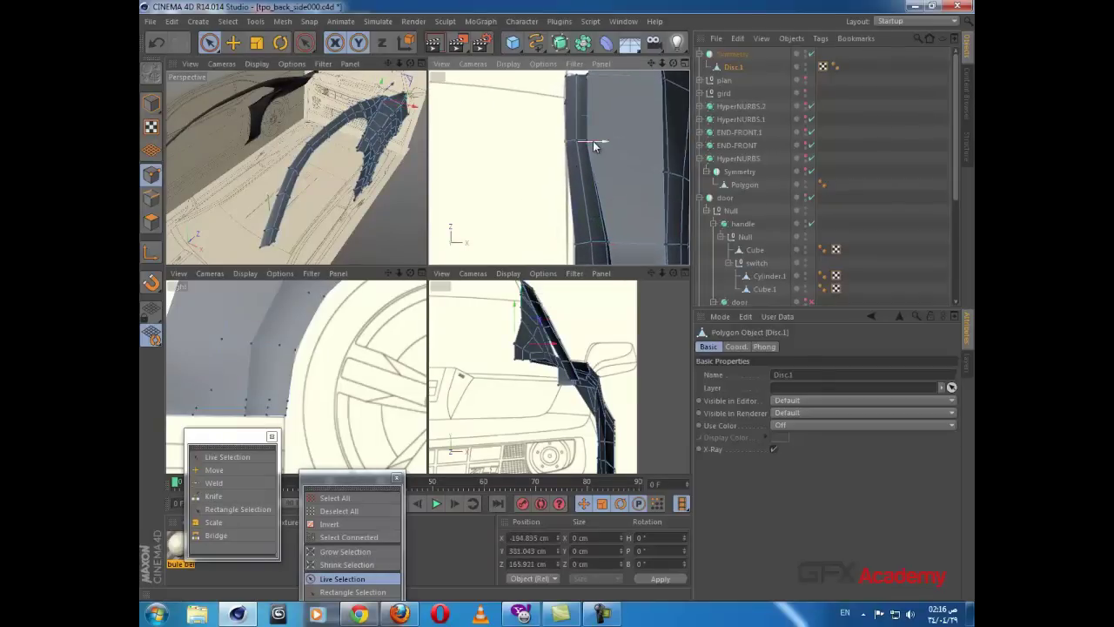
{"action": "middle_click_drag", "start_coordinate": [596, 108], "coordinate": [616, 144], "text": "alt"}
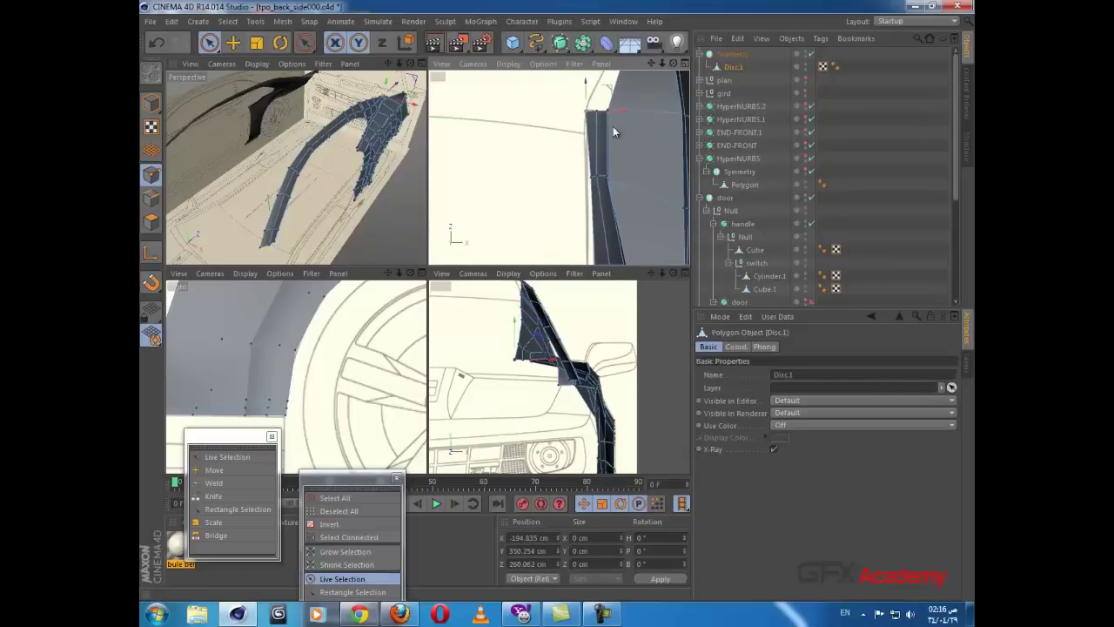
{"action": "scroll", "coordinate": [592, 131], "scroll_direction": "up", "scroll_amount": 3}
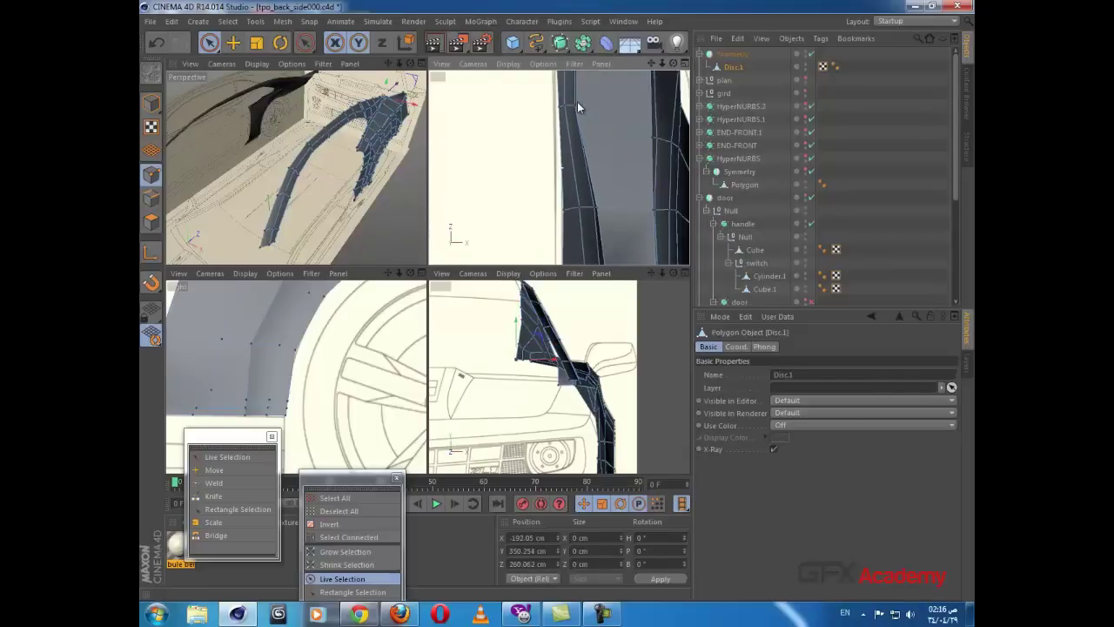
{"action": "scroll", "coordinate": [582, 108], "scroll_direction": "up", "scroll_amount": 3}
Step: Move the inner rail point at Z 162.7 cm to about X -158.8 cm and the outer one at Z 19.7 cm to about X -181.8 cm
{"action": "left_click", "coordinate": [573, 115]}
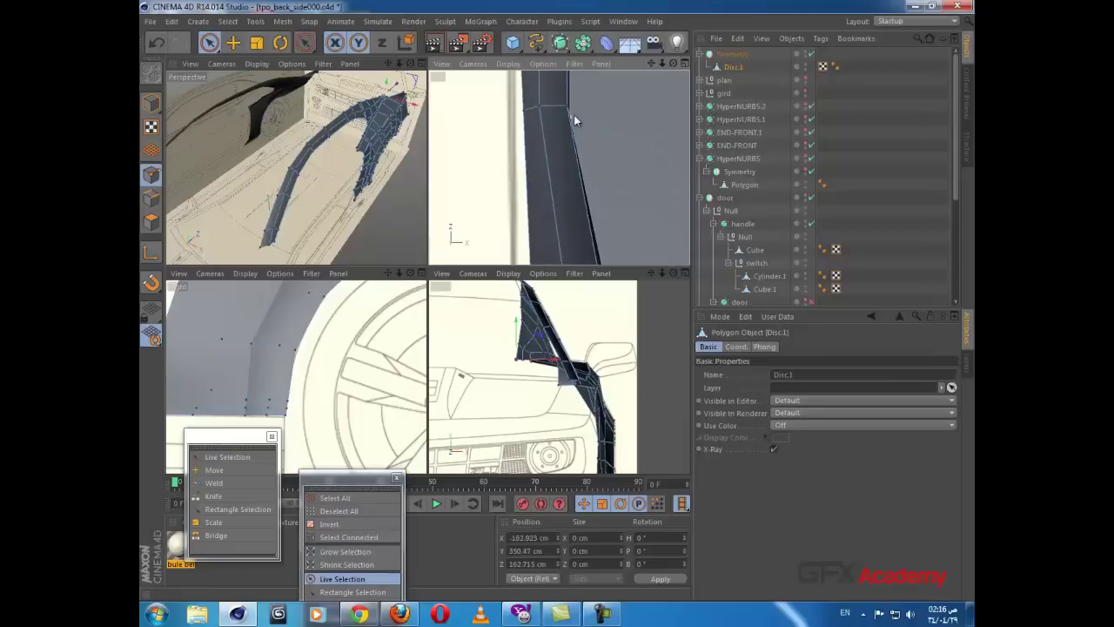
{"action": "left_click_drag", "start_coordinate": [598, 119], "coordinate": [604, 119]}
{"action": "middle_click_drag", "start_coordinate": [624, 201], "coordinate": [631, 286], "text": "alt"}
{"action": "scroll", "coordinate": [580, 155], "scroll_direction": "up", "scroll_amount": 2}
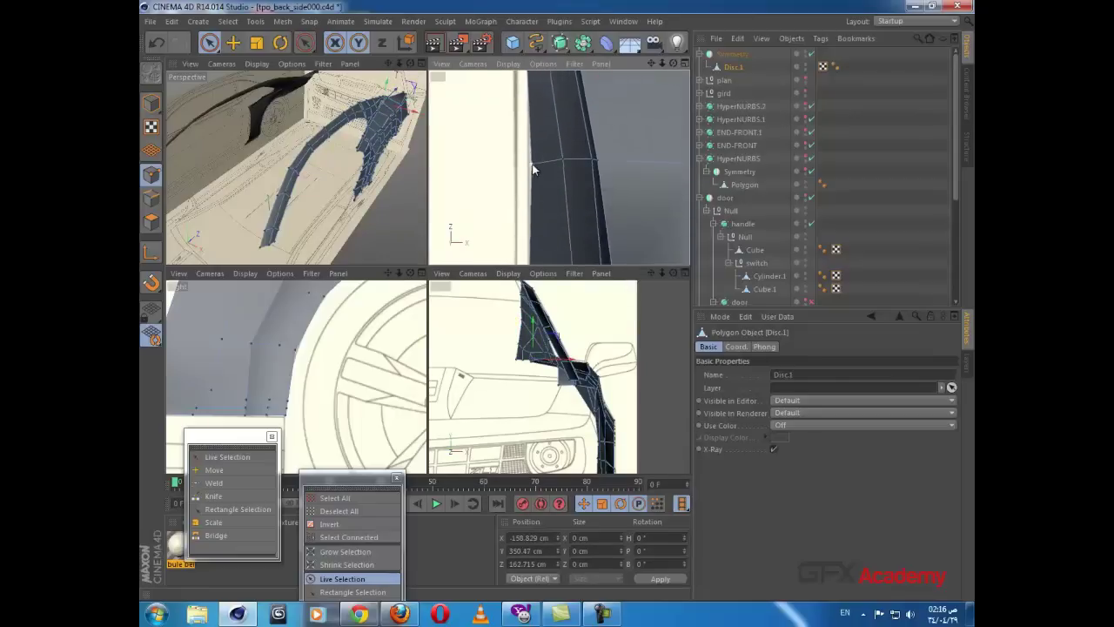
{"action": "scroll", "coordinate": [598, 235], "scroll_direction": "up", "scroll_amount": 2}
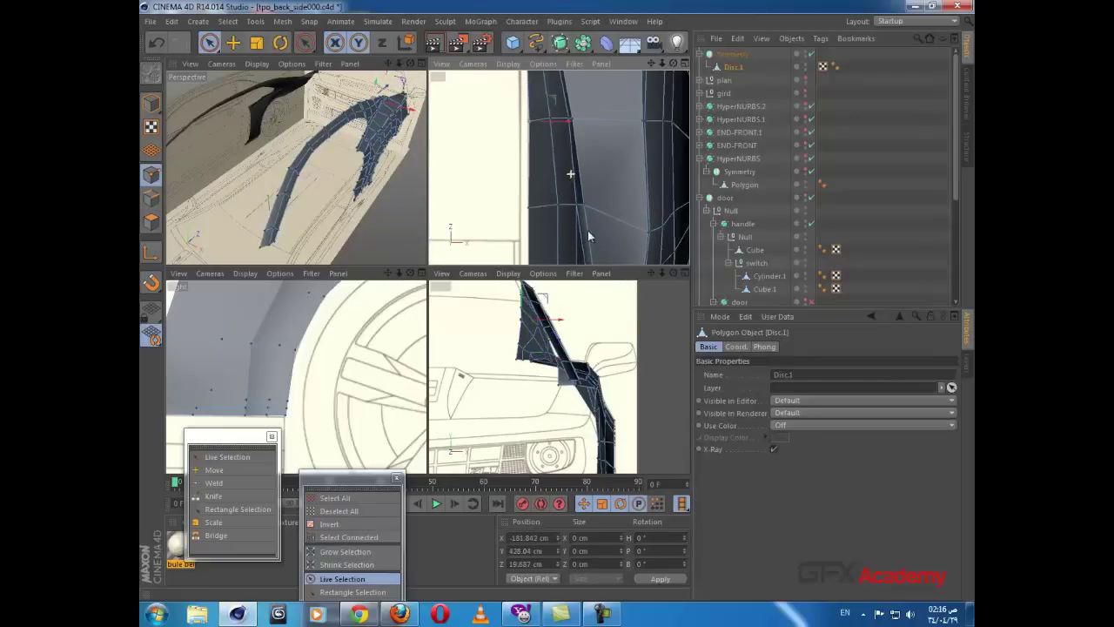
{"action": "scroll", "coordinate": [539, 121], "scroll_direction": "down", "scroll_amount": 4}
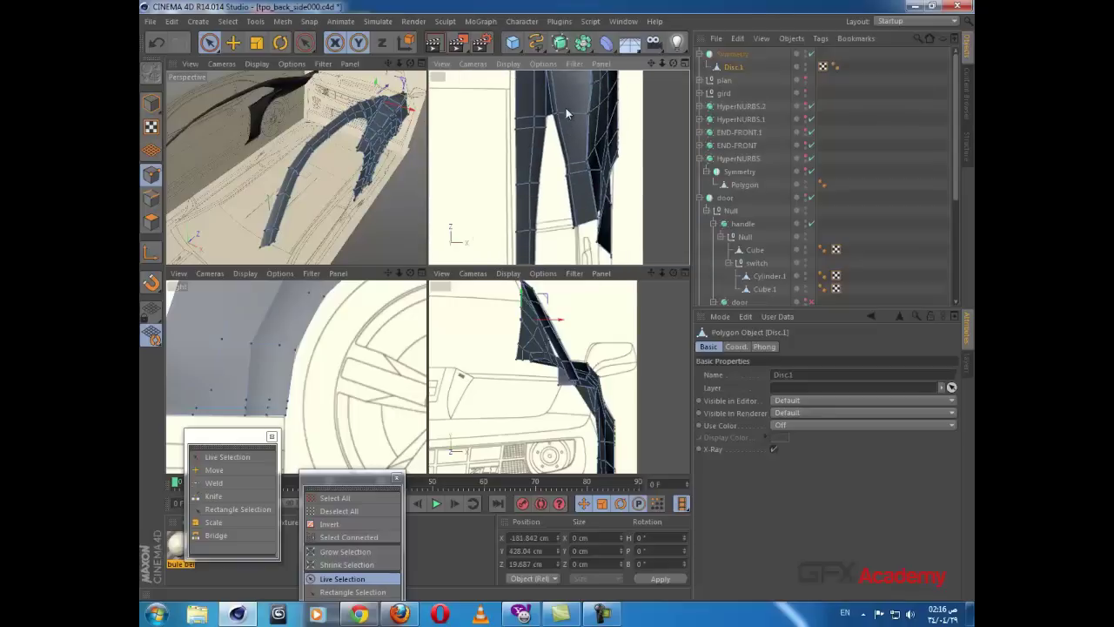
Step: Place the panel point at the start of the gap beside the rail at about X -128.5 cm
{"action": "scroll", "coordinate": [588, 148], "scroll_direction": "up", "scroll_amount": 2}
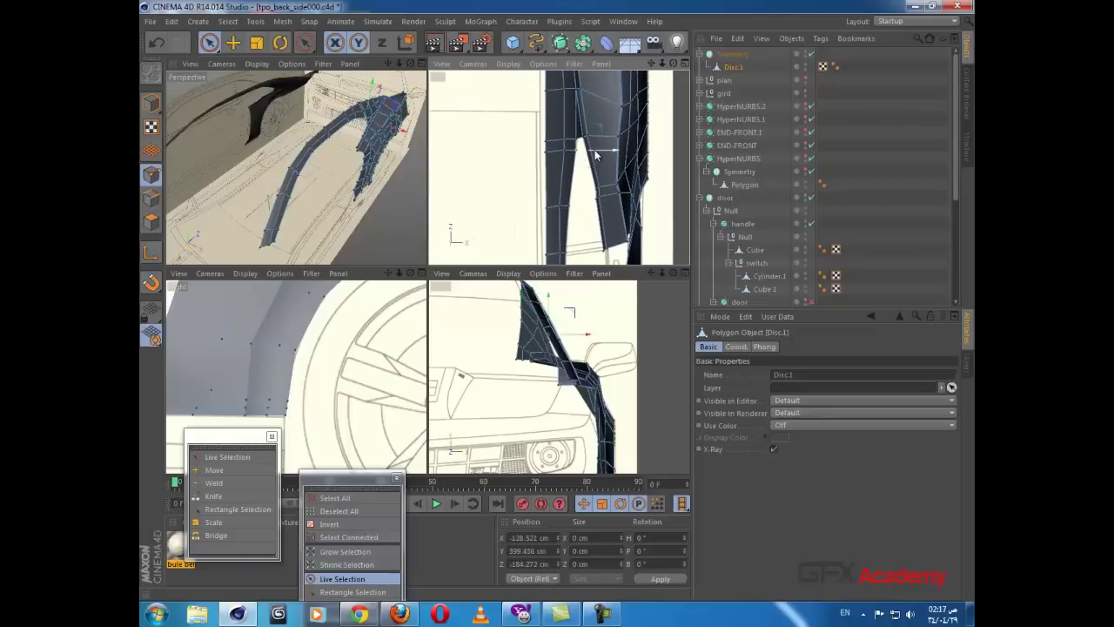
{"action": "scroll", "coordinate": [587, 172], "scroll_direction": "up", "scroll_amount": 4}
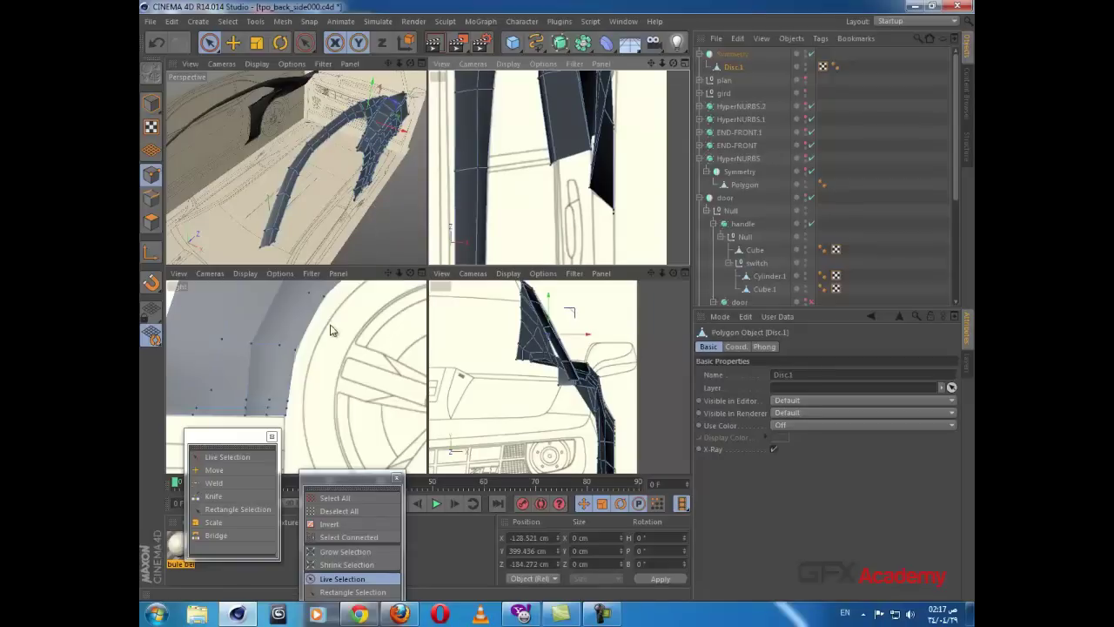
{"action": "middle_click_drag", "start_coordinate": [333, 331], "coordinate": [389, 420], "text": "alt"}
{"action": "scroll", "coordinate": [374, 425], "scroll_direction": "down", "scroll_amount": 3}
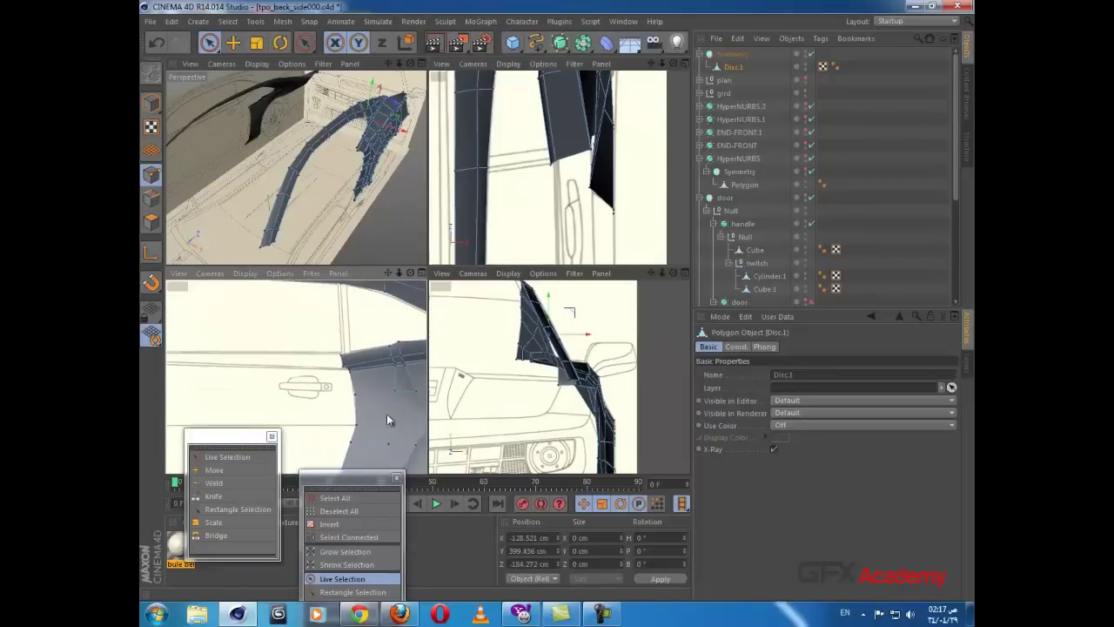
Step: Turn off Symmetry and fit the side panel's upper front corner points to the door and window lines of the side blueprint, around Z -354.1 cm
{"action": "scroll", "coordinate": [360, 363], "scroll_direction": "up", "scroll_amount": 4}
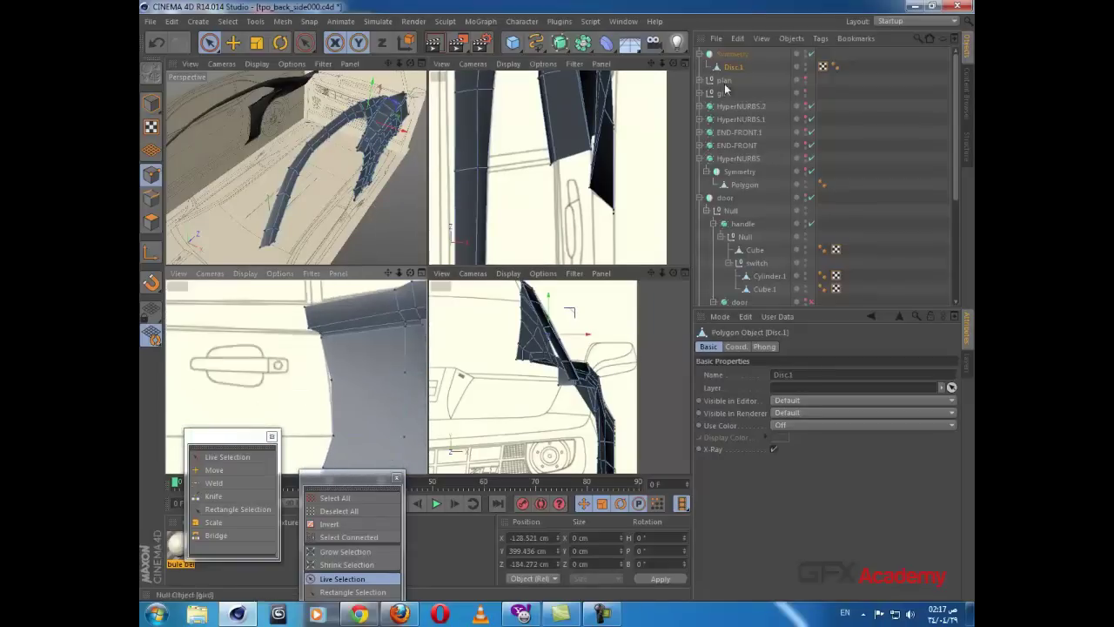
{"action": "left_click", "coordinate": [812, 54]}
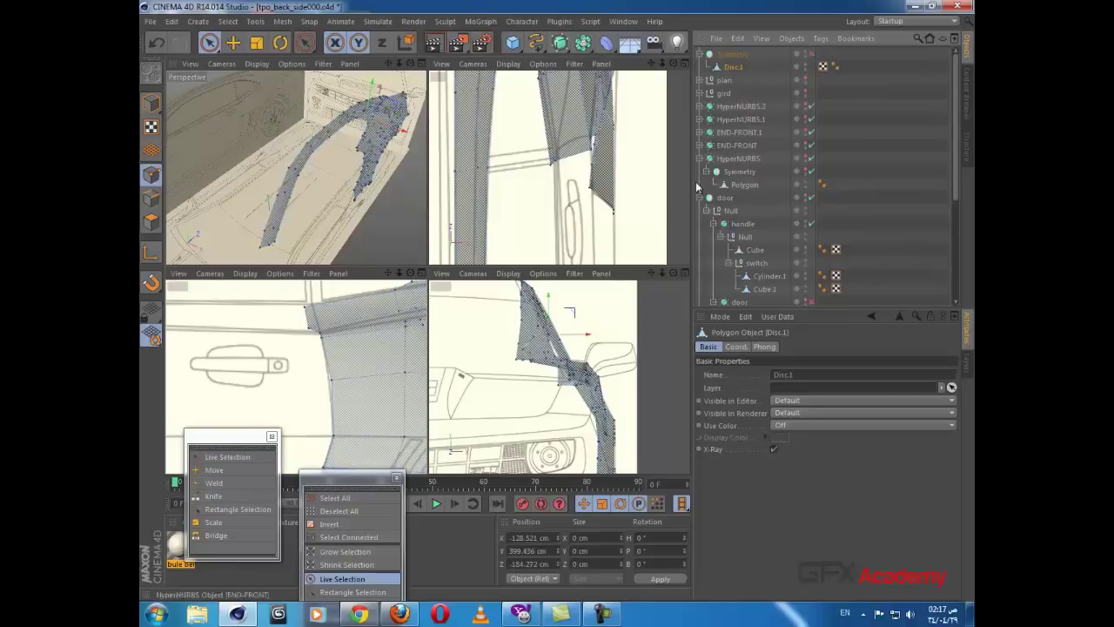
{"action": "middle_click_drag", "start_coordinate": [309, 340], "coordinate": [336, 360], "text": "alt"}
{"action": "scroll", "coordinate": [336, 361], "scroll_direction": "up", "scroll_amount": 2}
{"action": "scroll", "coordinate": [280, 348], "scroll_direction": "up", "scroll_amount": 2}
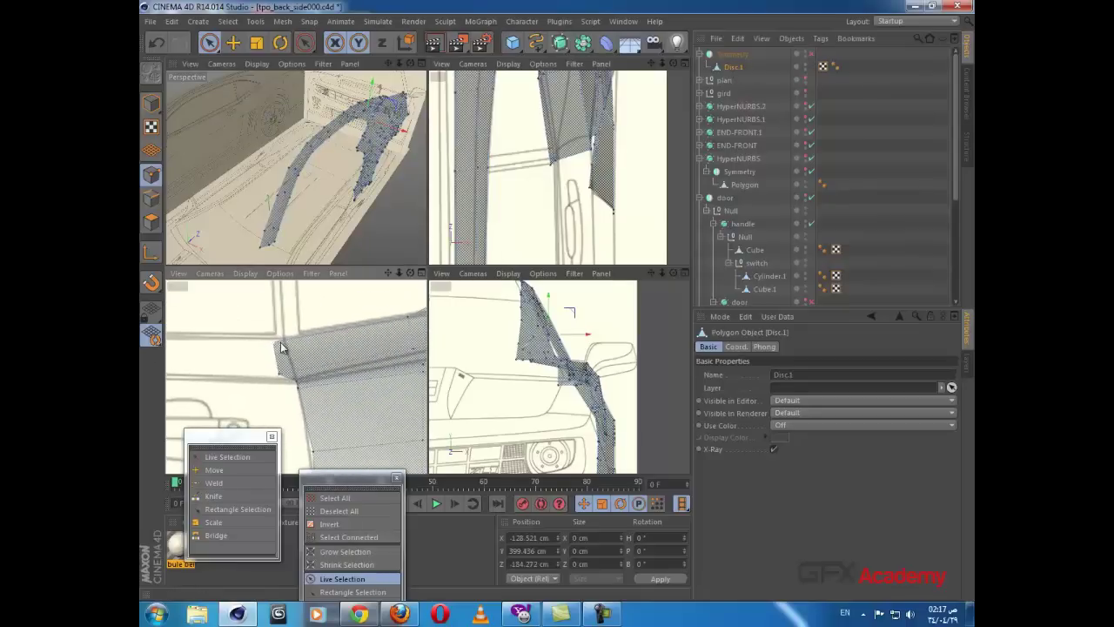
{"action": "left_click_drag", "start_coordinate": [217, 54], "coordinate": [261, 81]}
{"action": "left_click_drag", "start_coordinate": [273, 357], "coordinate": [278, 362]}
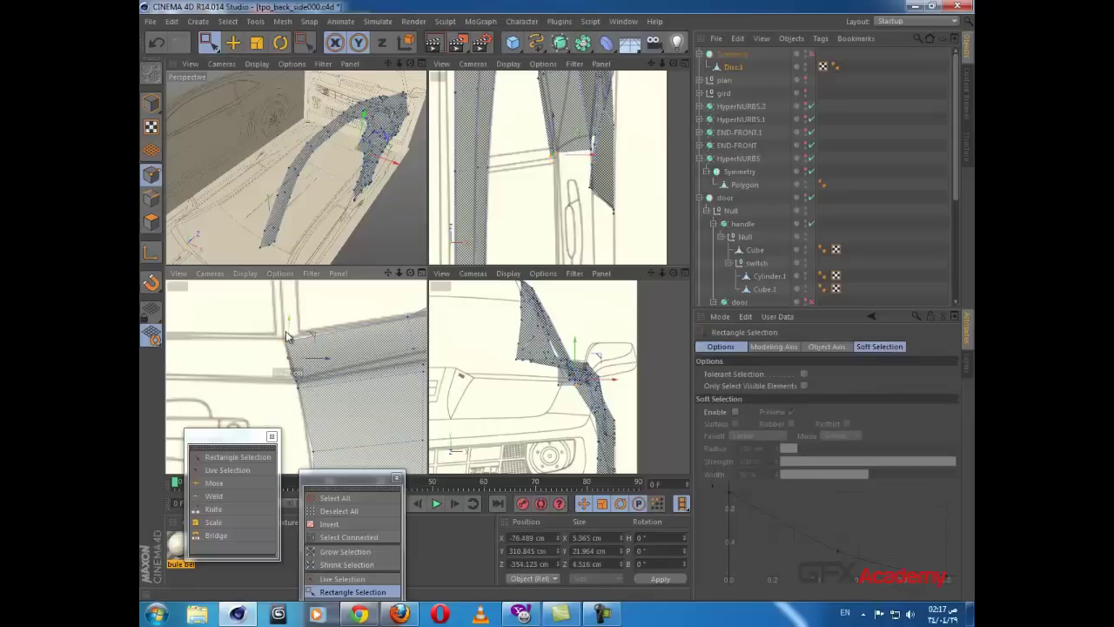
{"action": "scroll", "coordinate": [575, 196], "scroll_direction": "up", "scroll_amount": 4}
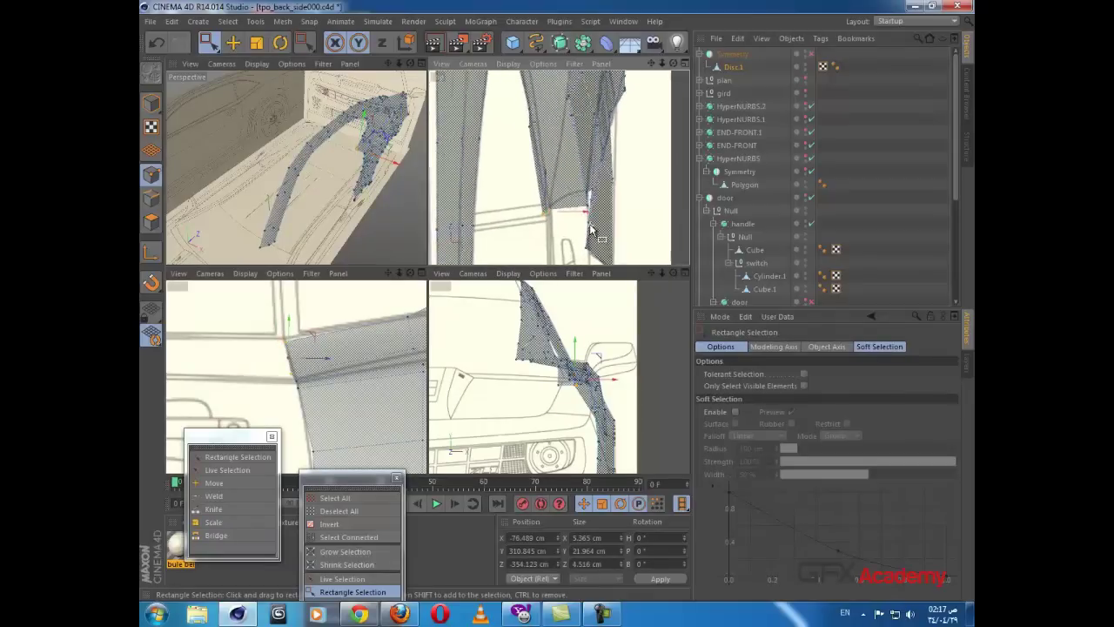
{"action": "scroll", "coordinate": [313, 331], "scroll_direction": "up", "scroll_amount": 3}
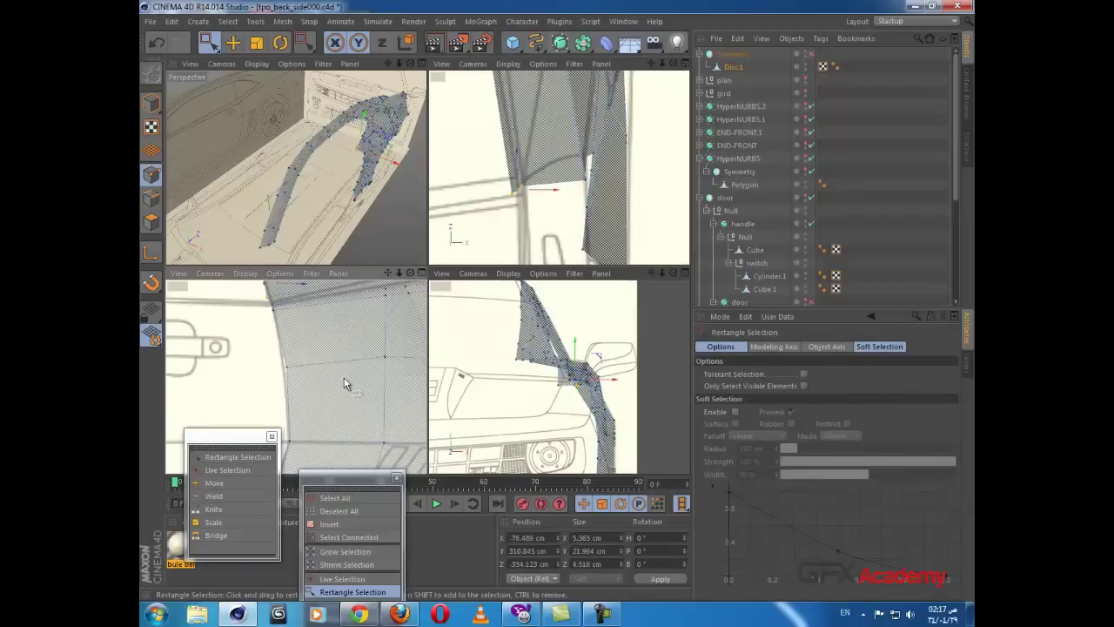
{"action": "middle_click_drag", "start_coordinate": [343, 381], "coordinate": [349, 337], "text": "alt"}
{"action": "scroll", "coordinate": [351, 356], "scroll_direction": "down", "scroll_amount": 3}
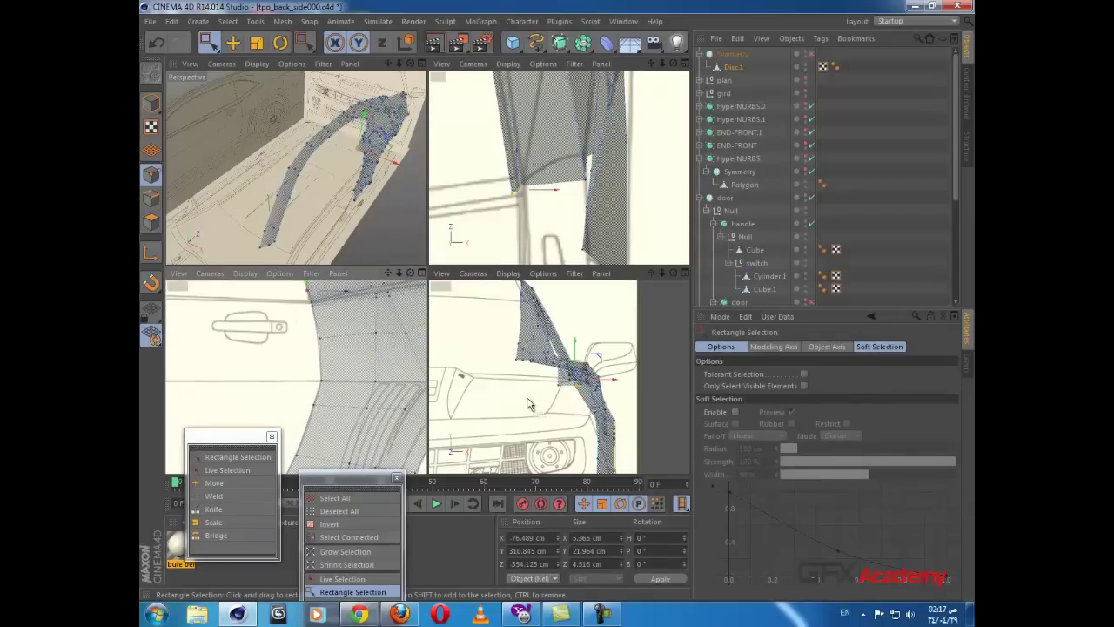
{"action": "scroll", "coordinate": [360, 402], "scroll_direction": "up", "scroll_amount": 4}
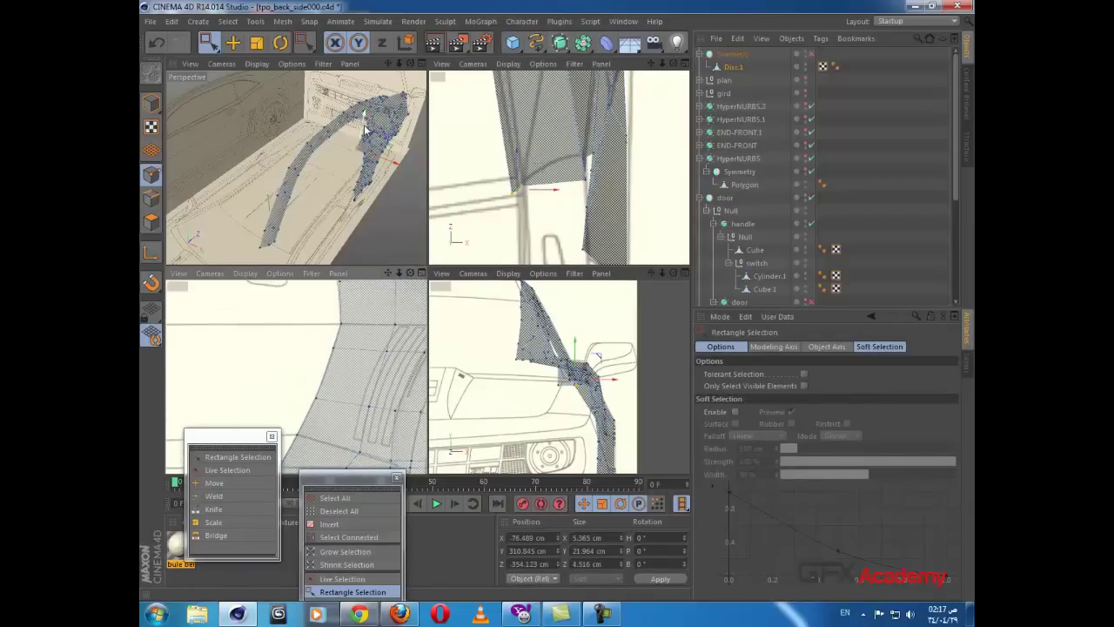
{"action": "scroll", "coordinate": [597, 162], "scroll_direction": "down", "scroll_amount": 3}
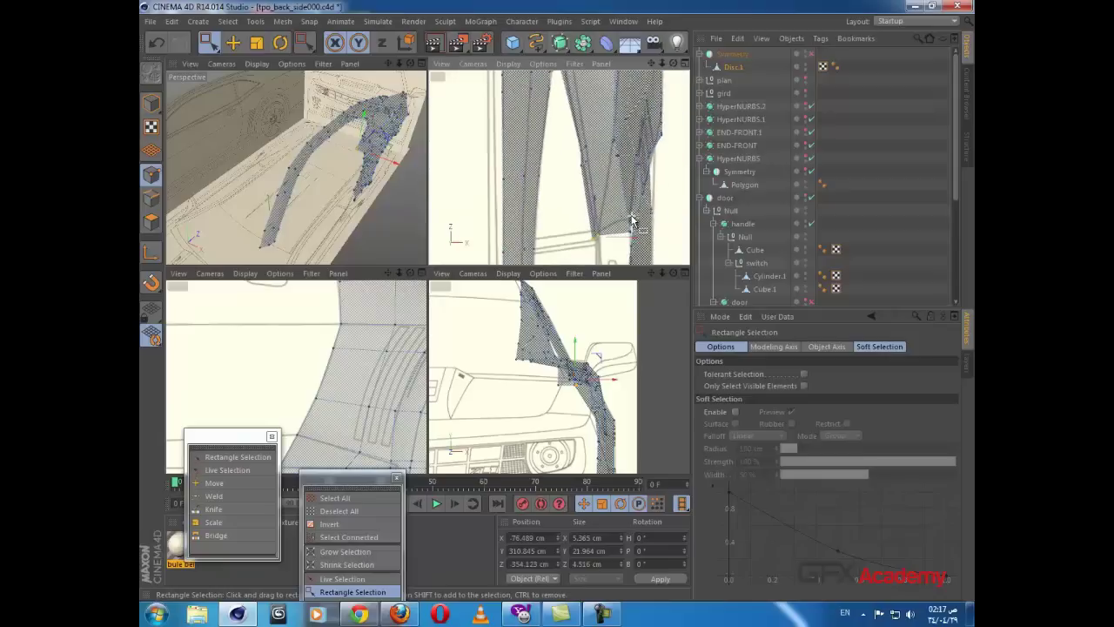
Step: In the top view, select the rail's inner edge points along the roof and copy them to the car's centre at about X -470 cm
{"action": "middle_click_drag", "start_coordinate": [598, 200], "coordinate": [627, 249], "text": "alt"}
{"action": "scroll", "coordinate": [627, 249], "scroll_direction": "down", "scroll_amount": 3}
{"action": "middle_click_drag", "start_coordinate": [612, 205], "coordinate": [604, 128], "text": "alt"}
{"action": "scroll", "coordinate": [576, 110], "scroll_direction": "up", "scroll_amount": 2}
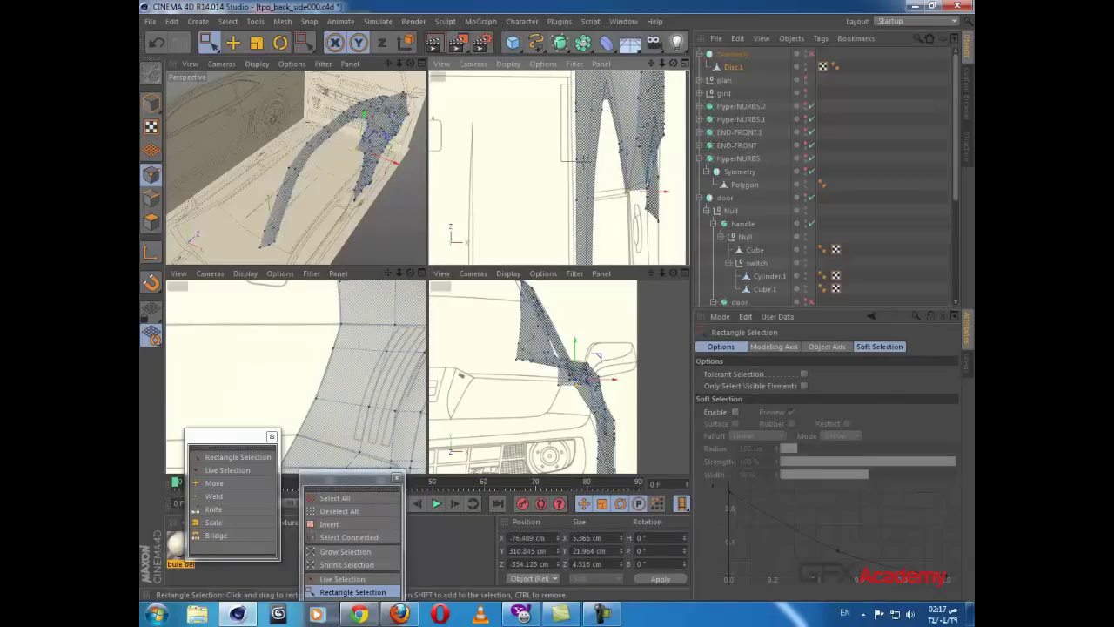
{"action": "left_click", "coordinate": [582, 232]}
{"action": "middle_click_drag", "start_coordinate": [601, 238], "coordinate": [595, 134], "text": "alt"}
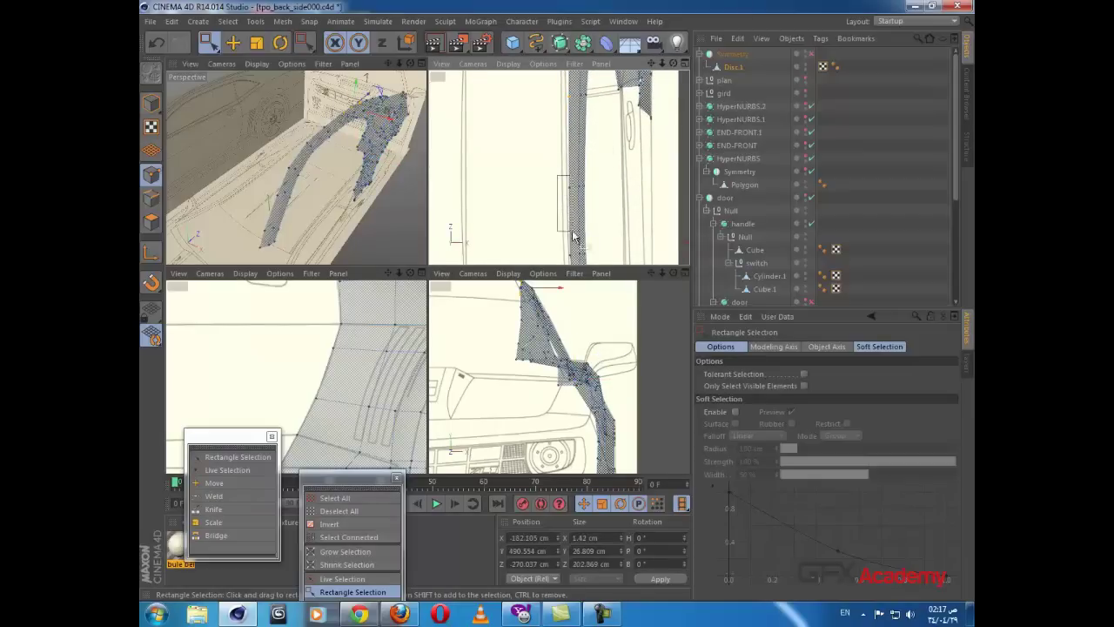
{"action": "middle_click_drag", "start_coordinate": [600, 229], "coordinate": [574, 97], "text": "alt"}
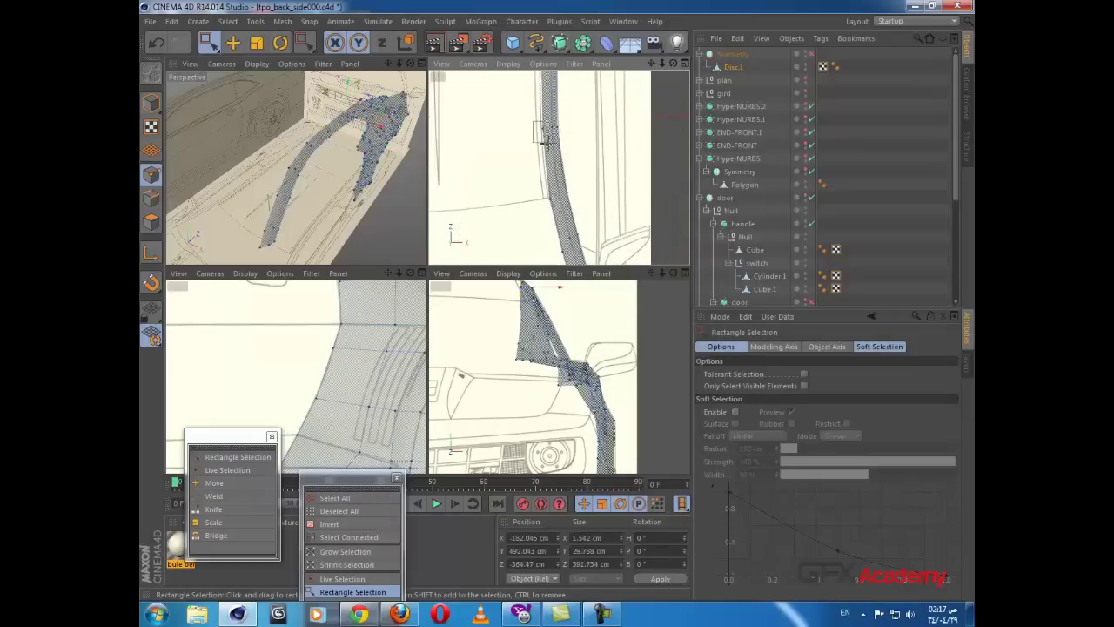
{"action": "middle_click_drag", "start_coordinate": [606, 165], "coordinate": [606, 150], "text": "alt"}
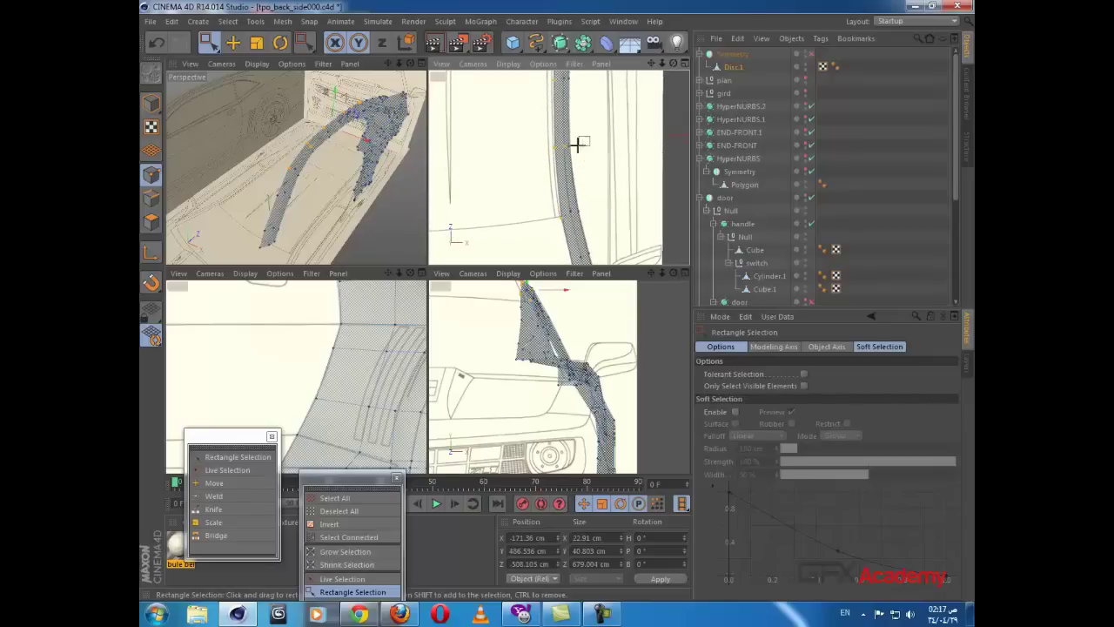
{"action": "middle_click_drag", "start_coordinate": [561, 161], "coordinate": [633, 196], "text": "alt"}
{"action": "left_click_drag", "start_coordinate": [638, 193], "coordinate": [587, 199]}
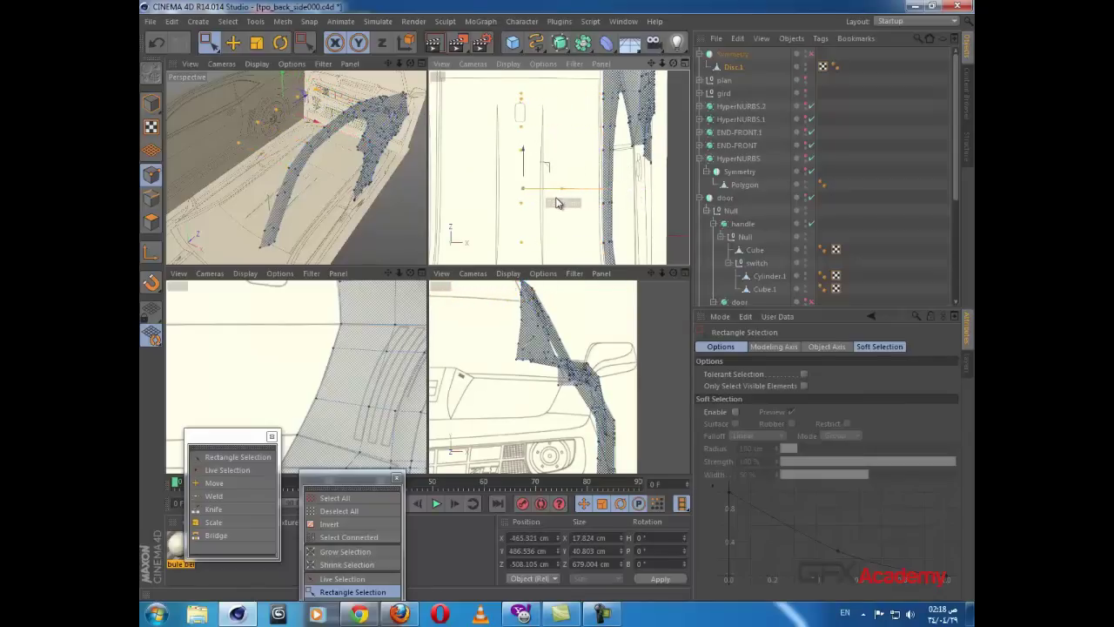
{"action": "scroll", "coordinate": [558, 235], "scroll_direction": "down", "scroll_amount": 2}
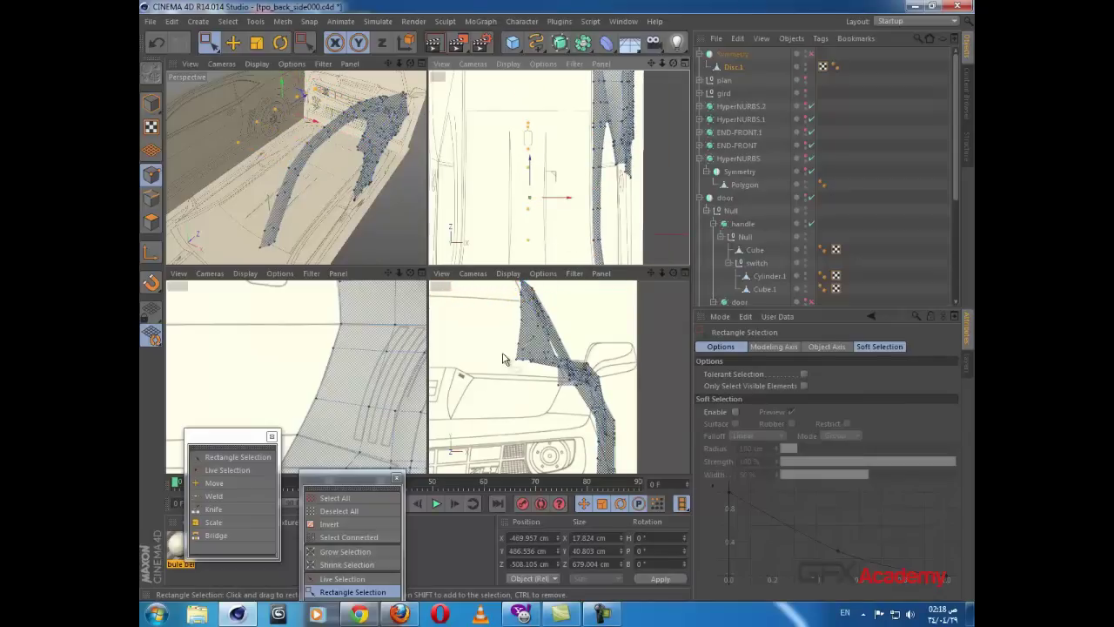
Step: Flatten the copied points to an X size of 0 cm and move them in the front view to about X -477.6 cm, Y 491 cm
{"action": "middle_click_drag", "start_coordinate": [505, 359], "coordinate": [560, 397], "text": "alt"}
{"action": "scroll", "coordinate": [561, 398], "scroll_direction": "down", "scroll_amount": 2}
{"action": "middle_click_drag", "start_coordinate": [565, 372], "coordinate": [571, 366], "text": "alt"}
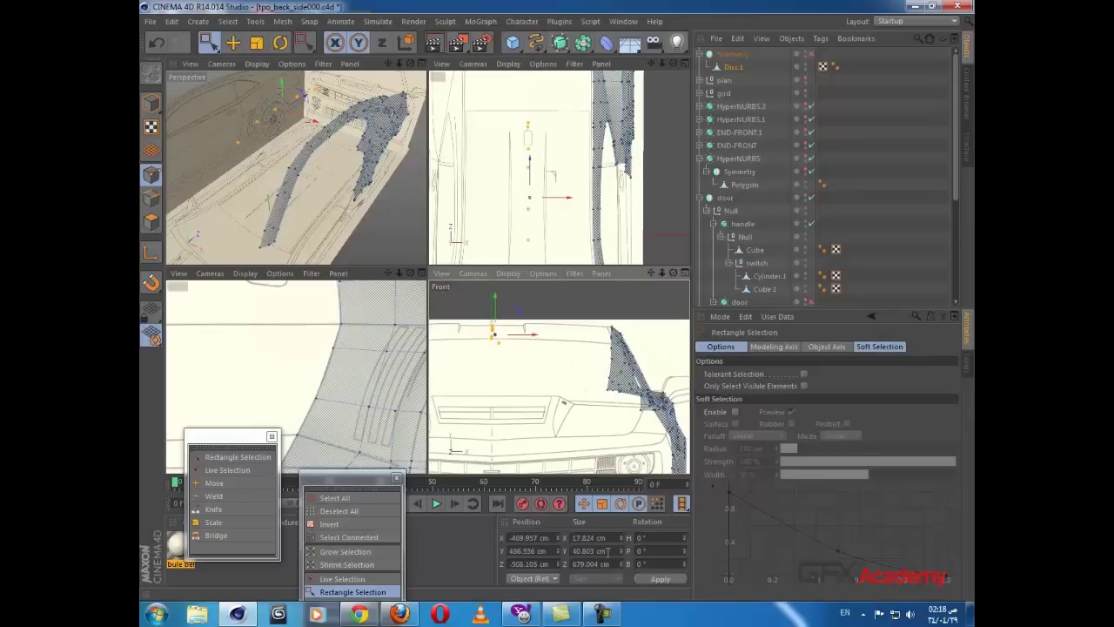
{"action": "left_click", "coordinate": [613, 551]}
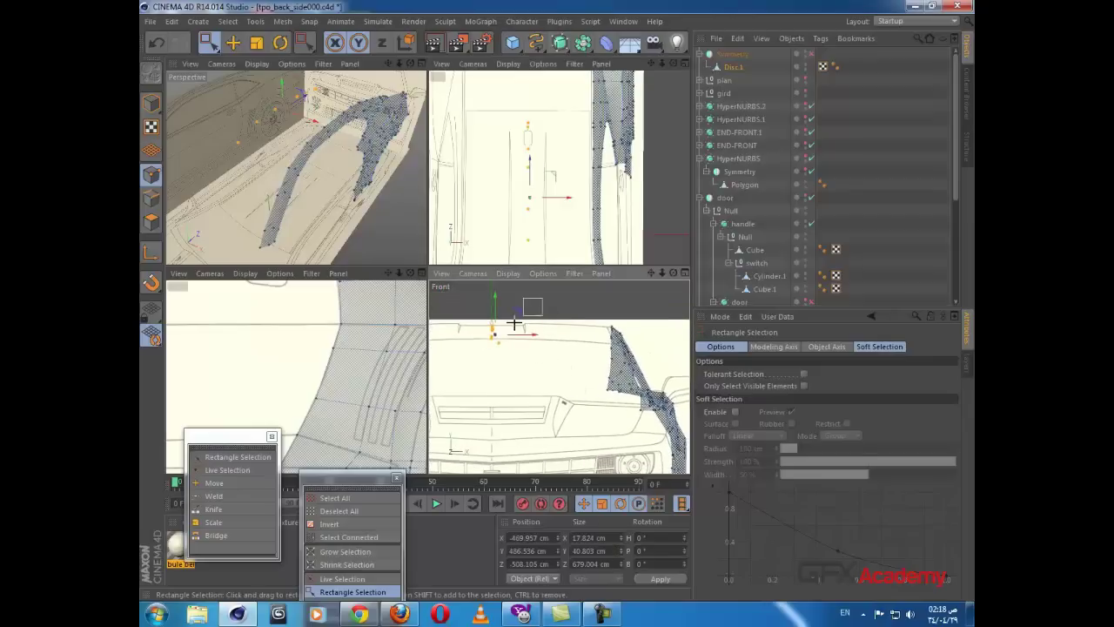
{"action": "left_click", "coordinate": [609, 551]}
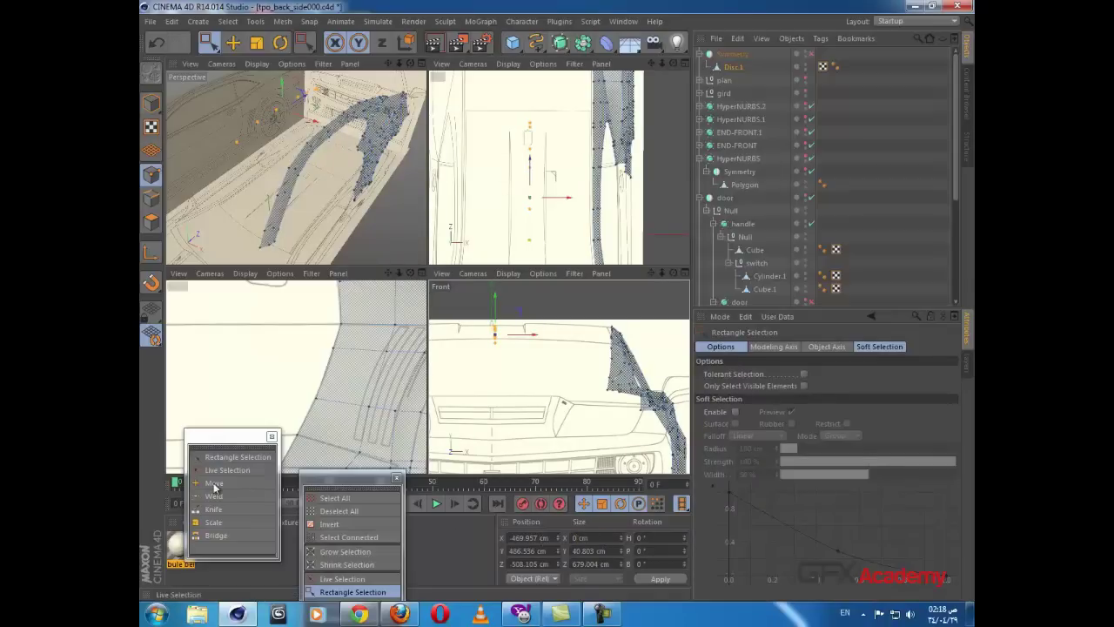
{"action": "scroll", "coordinate": [495, 304], "scroll_direction": "up", "scroll_amount": 5}
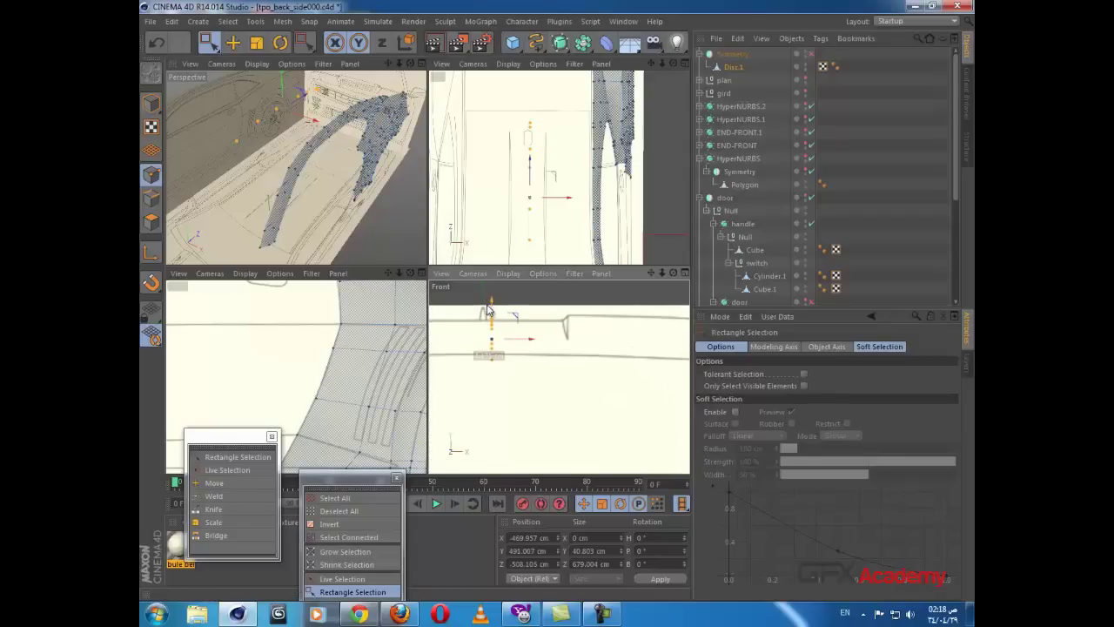
{"action": "left_click_drag", "start_coordinate": [517, 346], "coordinate": [509, 346]}
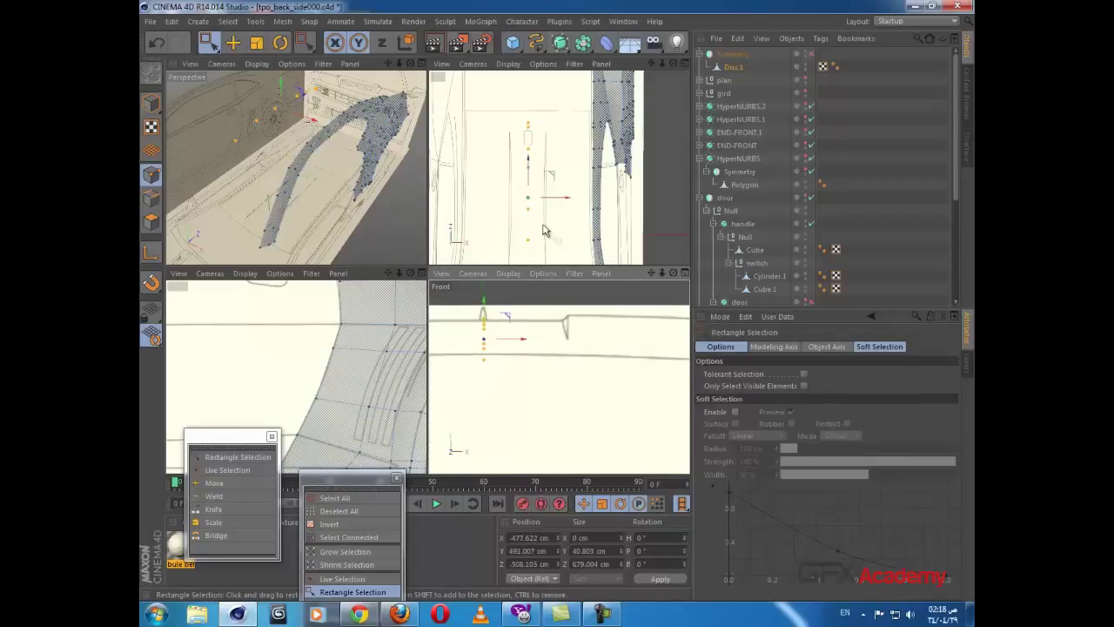
Step: Try to move the foremost centre-line point to about Z -857.2 cm in the top view
{"action": "scroll", "coordinate": [545, 228], "scroll_direction": "down", "scroll_amount": 2}
{"action": "middle_click_drag", "start_coordinate": [545, 228], "coordinate": [565, 198], "text": "alt"}
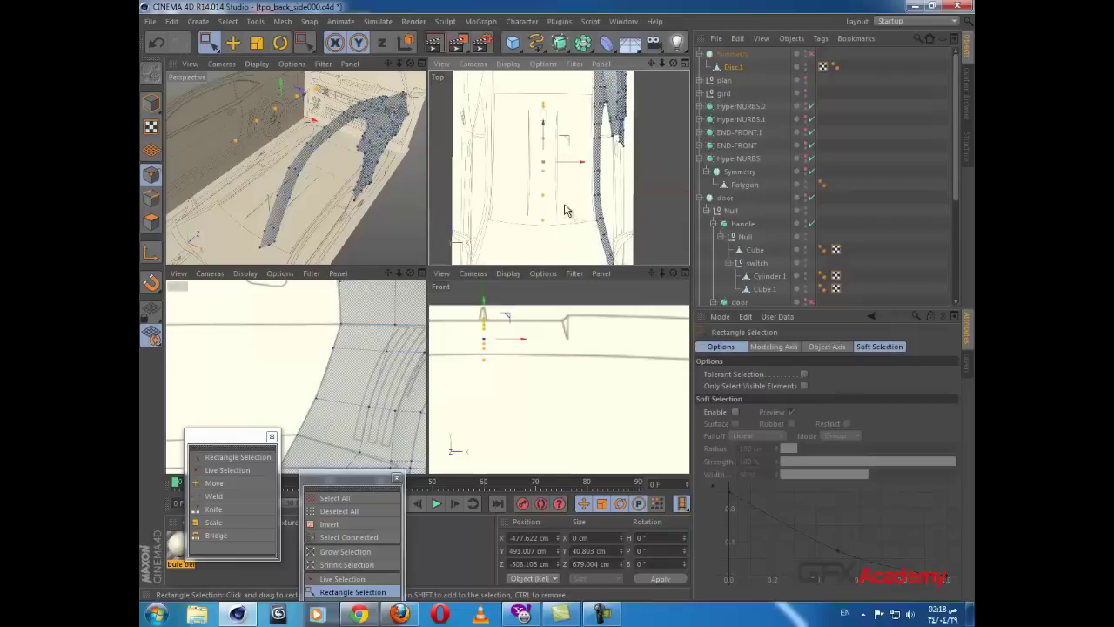
{"action": "scroll", "coordinate": [564, 208], "scroll_direction": "up", "scroll_amount": 4}
{"action": "left_click", "coordinate": [532, 229]}
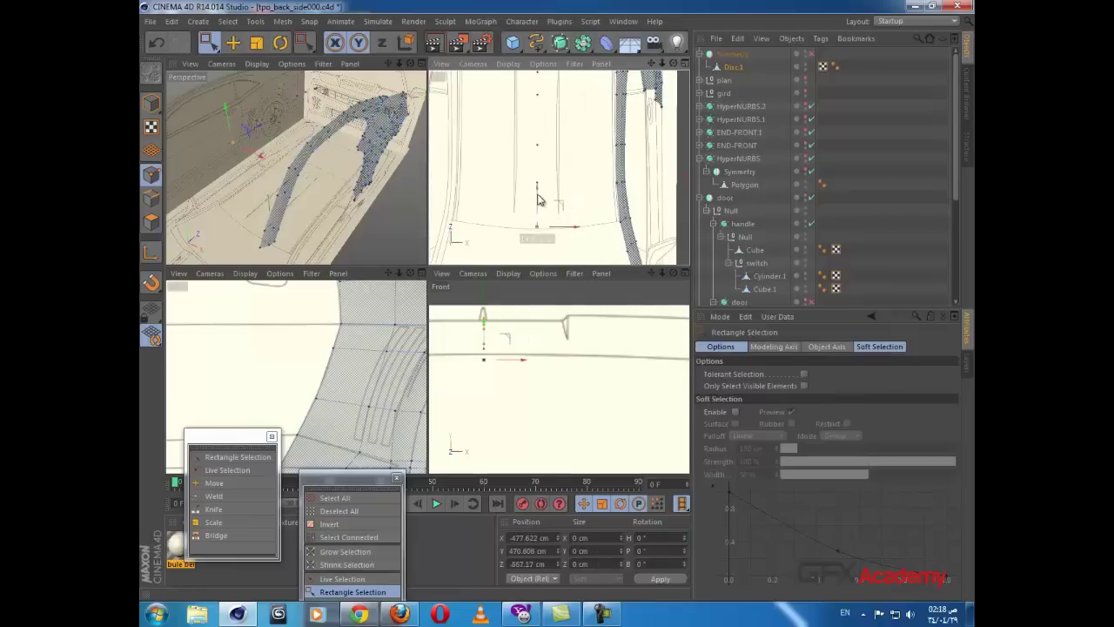
{"action": "middle_click", "coordinate": [332, 370]}
{"action": "scroll", "coordinate": [346, 355], "scroll_direction": "down", "scroll_amount": 5}
{"action": "middle_click_drag", "start_coordinate": [354, 284], "coordinate": [533, 383], "text": "alt"}
{"action": "middle_click", "coordinate": [521, 298]}
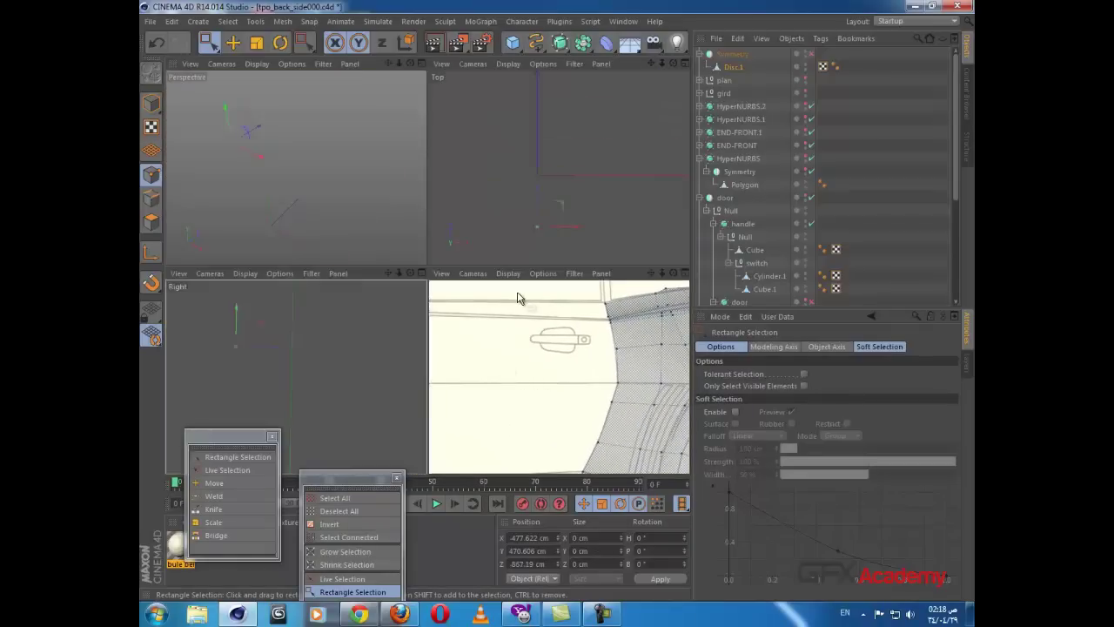
{"action": "left_click", "coordinate": [563, 209]}
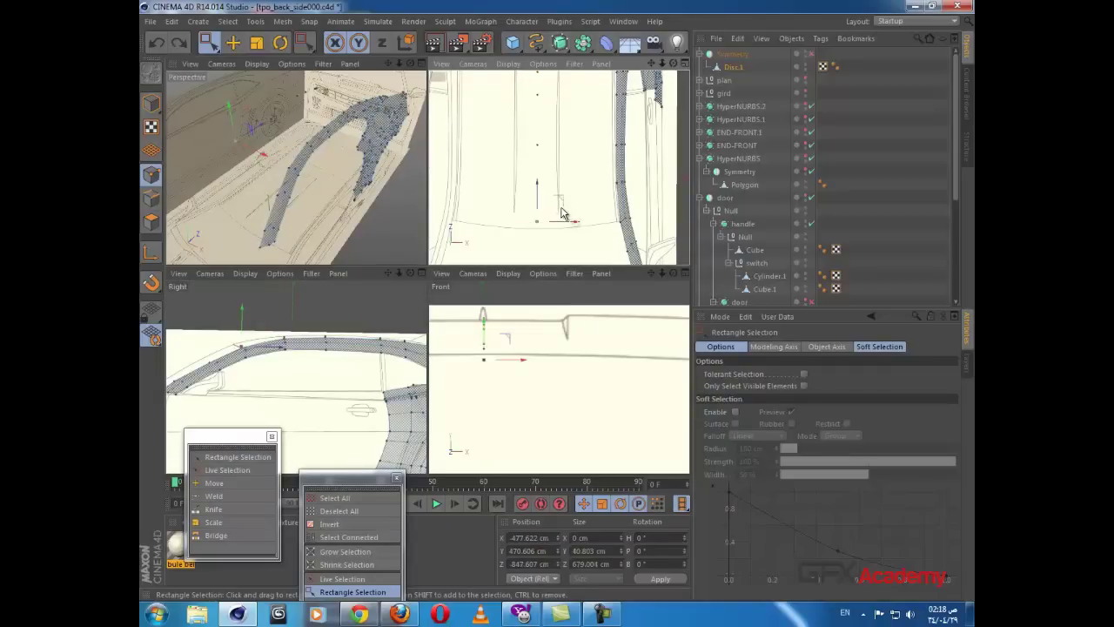
{"action": "key", "text": "ctrl+z"}
Step: Raise the whole row of centre-line points to about Y 498 cm
{"action": "left_click", "coordinate": [290, 304]}
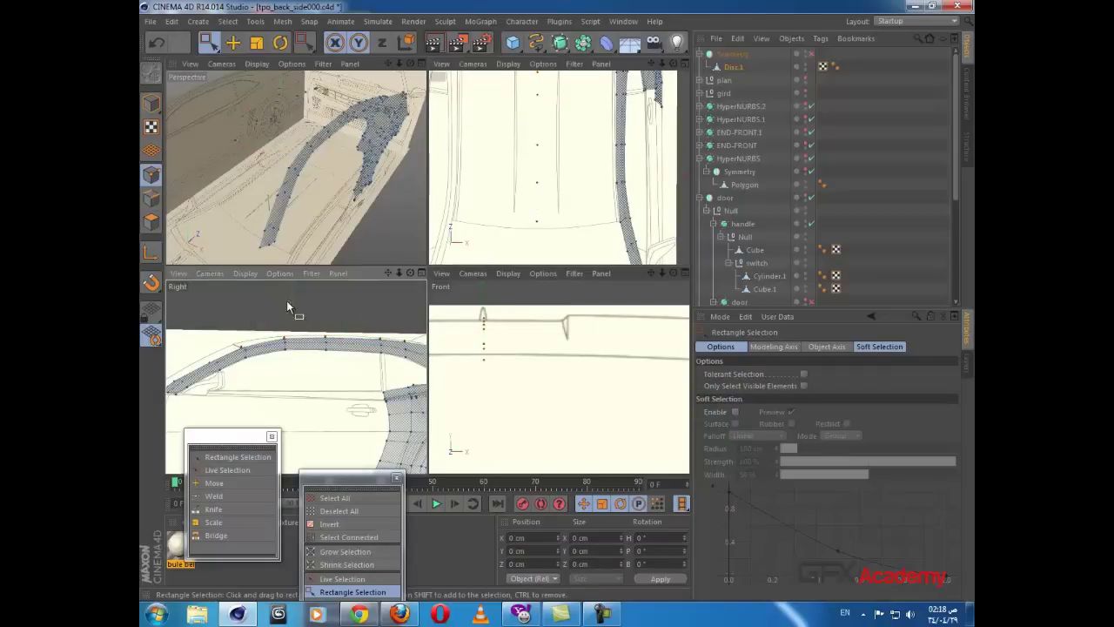
{"action": "key", "text": "ctrl+z"}
{"action": "scroll", "coordinate": [311, 324], "scroll_direction": "up", "scroll_amount": 2}
{"action": "left_click_drag", "start_coordinate": [209, 43], "coordinate": [253, 61]}
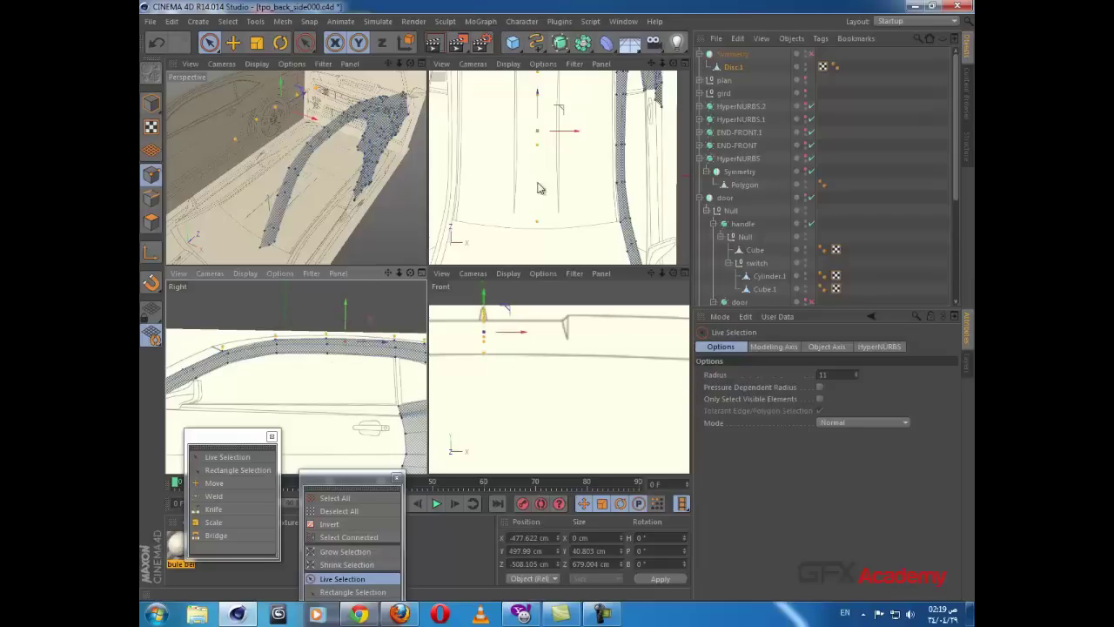
Step: Compare the rearmost centre-line point and the rail with the roof's rear edge line in the top blueprint
{"action": "middle_click_drag", "start_coordinate": [539, 187], "coordinate": [549, 318], "text": "alt"}
{"action": "scroll", "coordinate": [515, 196], "scroll_direction": "up", "scroll_amount": 2}
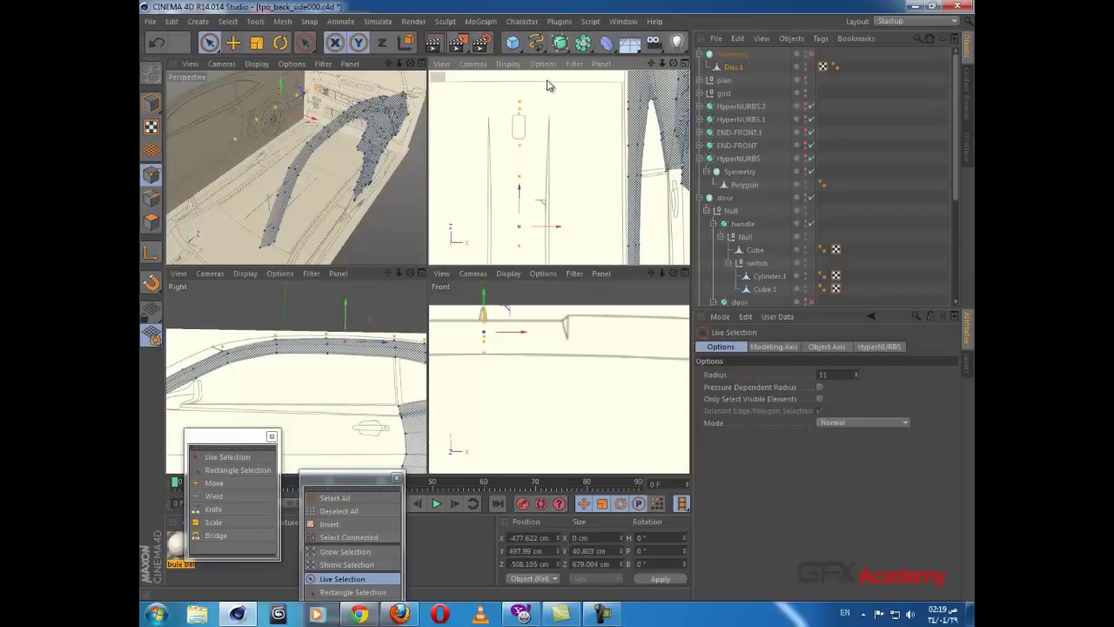
{"action": "middle_click_drag", "start_coordinate": [553, 122], "coordinate": [564, 175], "text": "alt"}
{"action": "left_click", "coordinate": [529, 150]}
{"action": "scroll", "coordinate": [597, 147], "scroll_direction": "up", "scroll_amount": 1}
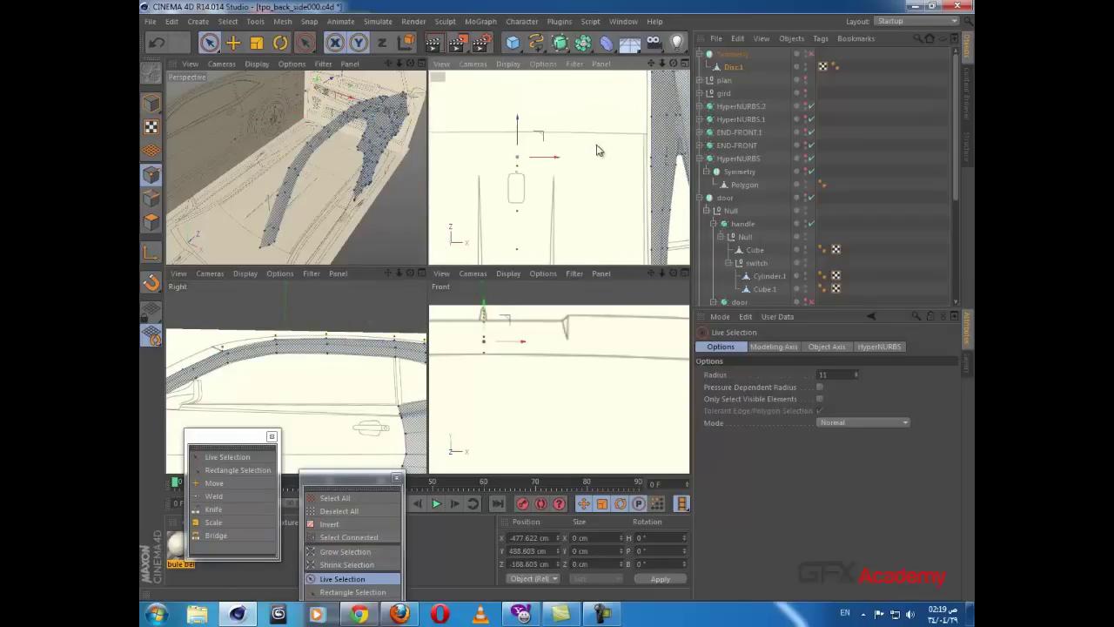
{"action": "scroll", "coordinate": [552, 162], "scroll_direction": "up", "scroll_amount": 4}
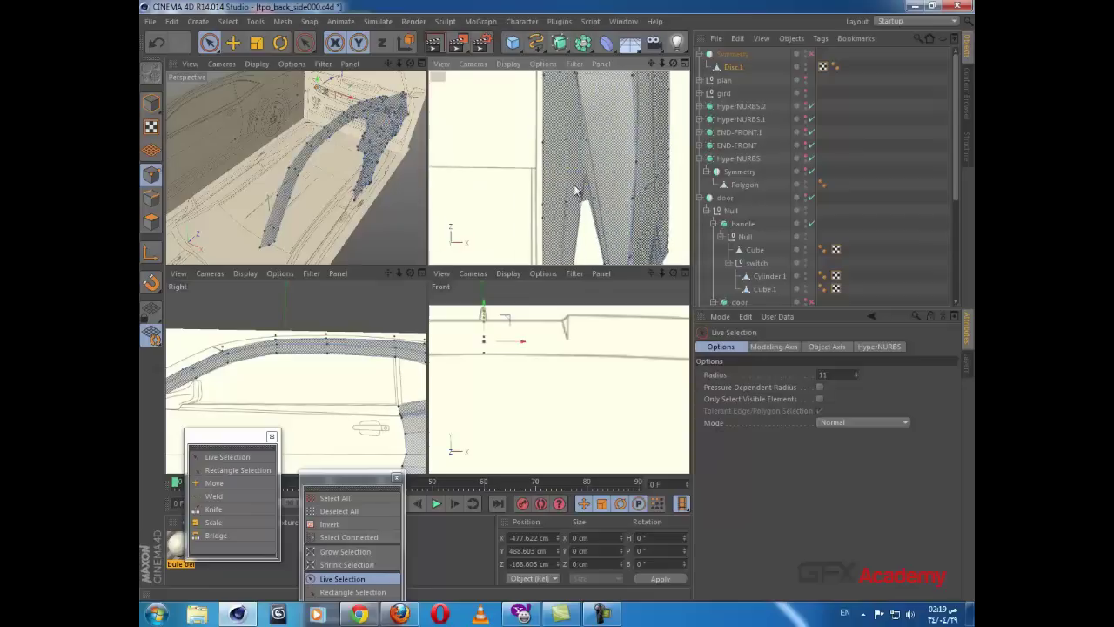
{"action": "key", "text": "k"}
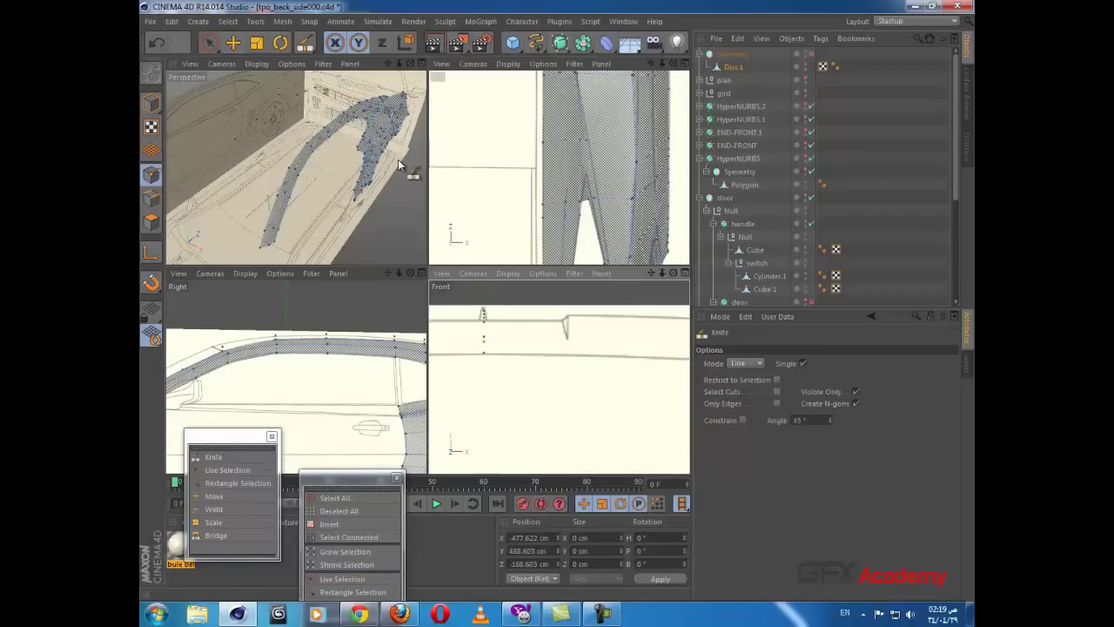
{"action": "left_click", "coordinate": [733, 65]}
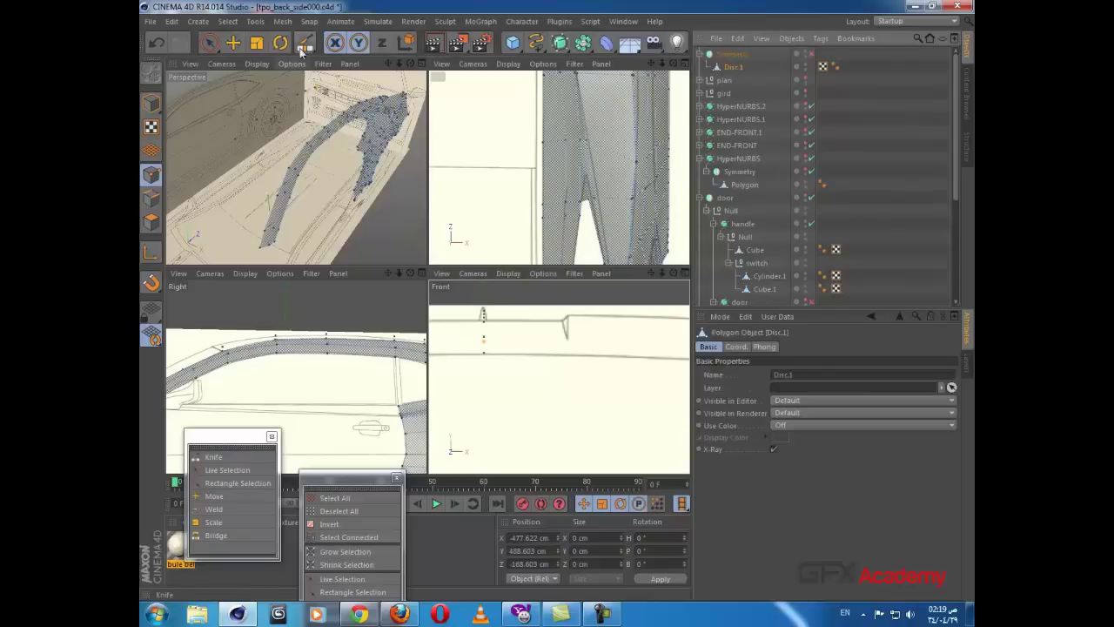
{"action": "left_click", "coordinate": [305, 42]}
{"action": "left_click", "coordinate": [741, 365]}
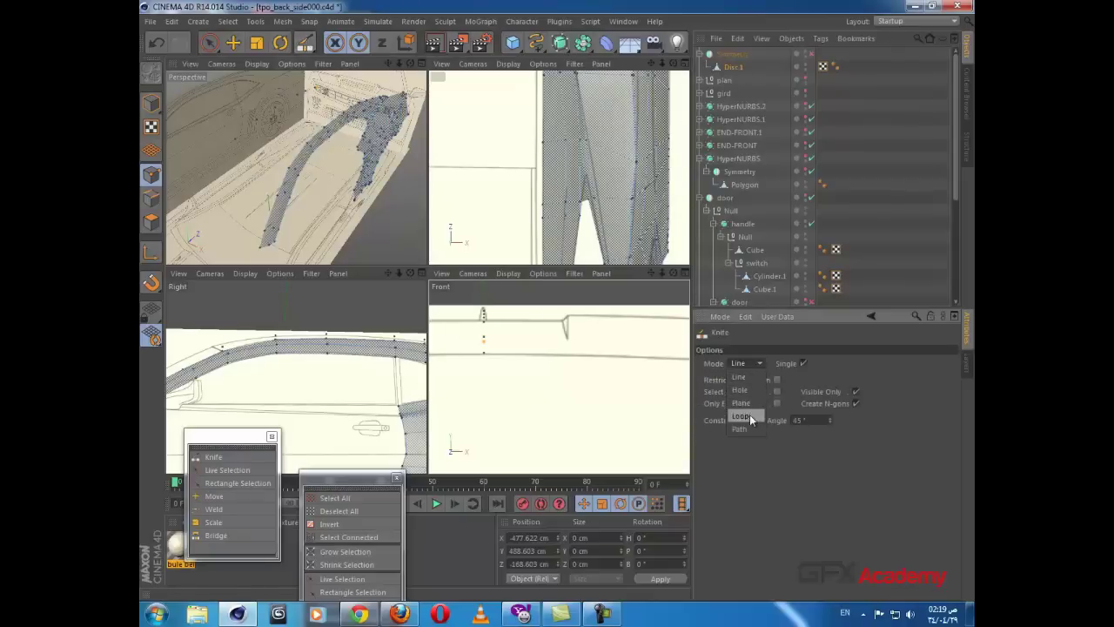
{"action": "left_click", "coordinate": [741, 417]}
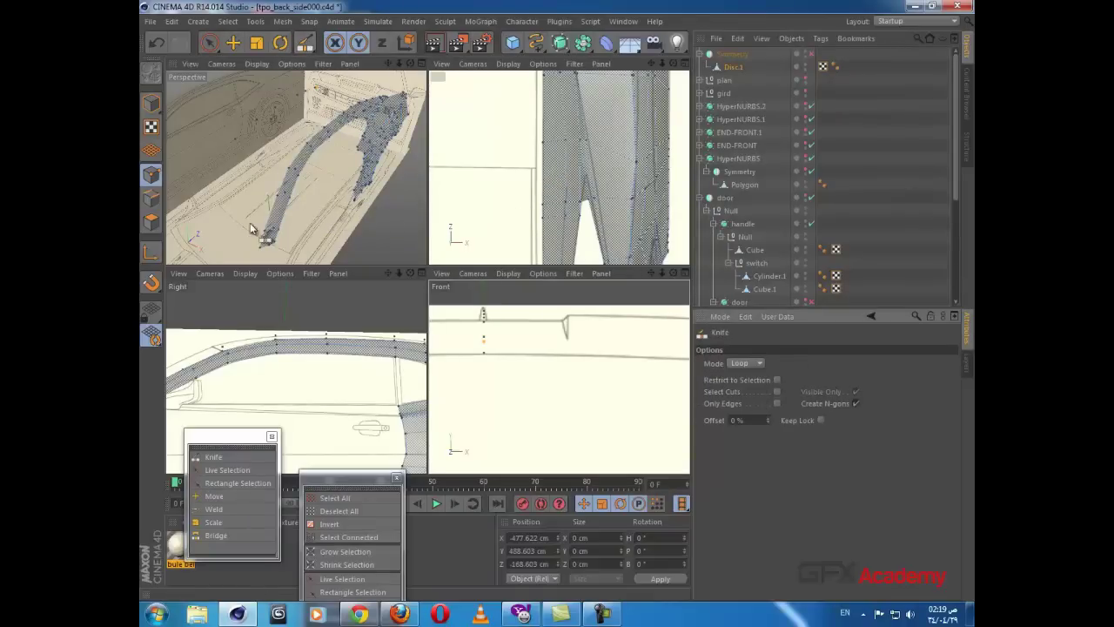
{"action": "left_click", "coordinate": [151, 199]}
{"action": "left_click", "coordinate": [153, 177]}
{"action": "middle_click_drag", "start_coordinate": [528, 157], "coordinate": [492, 198], "text": "alt"}
{"action": "scroll", "coordinate": [494, 197], "scroll_direction": "up", "scroll_amount": 2}
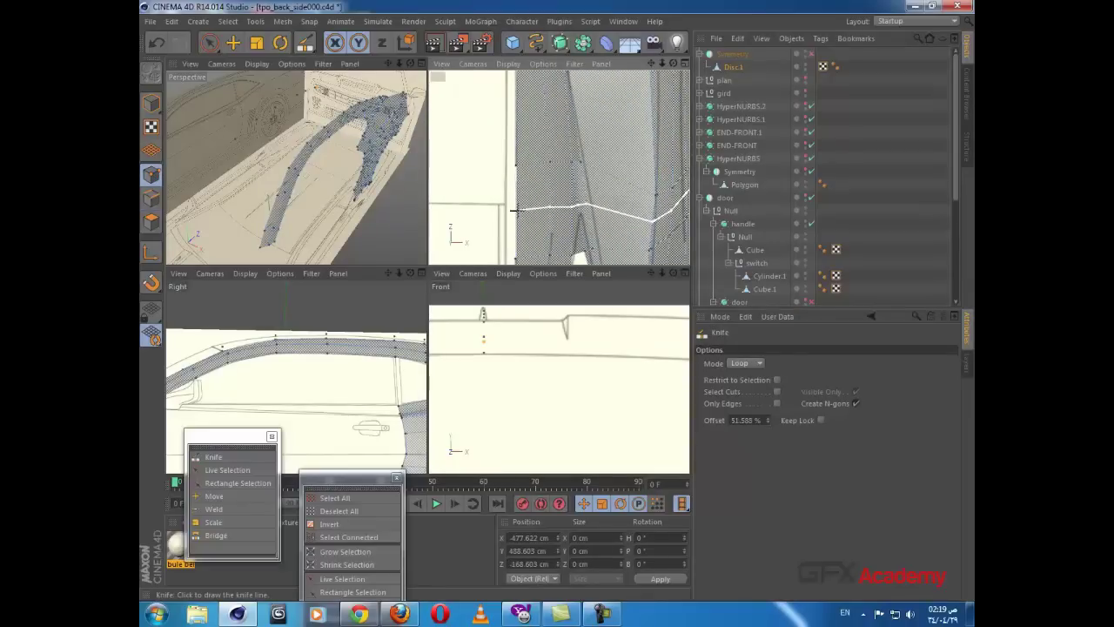
{"action": "middle_click_drag", "start_coordinate": [441, 124], "coordinate": [484, 94]}
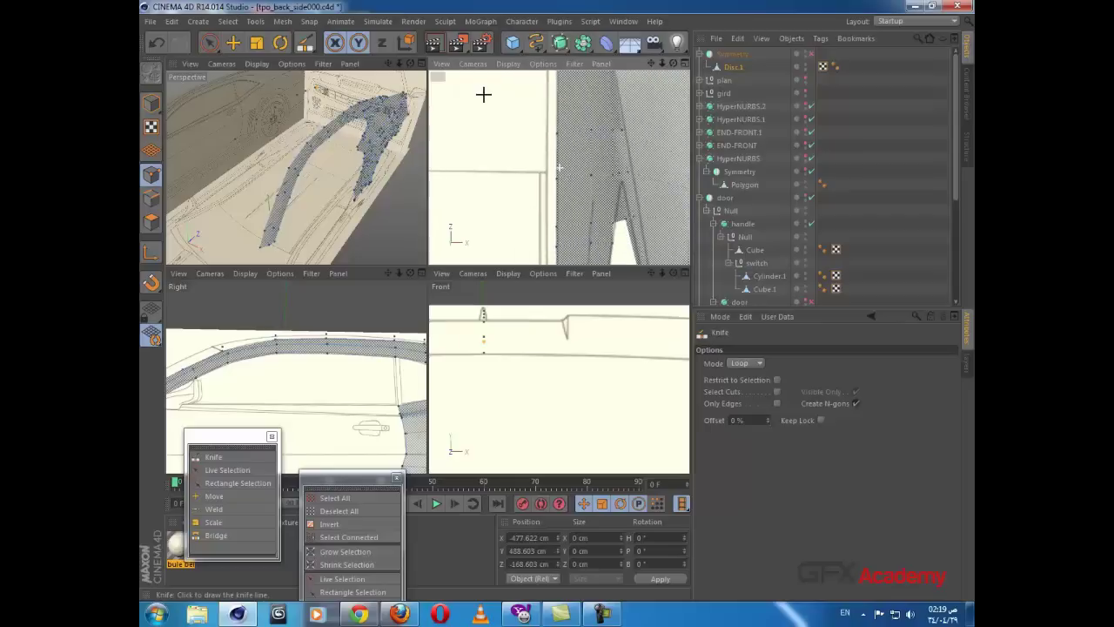
{"action": "scroll", "coordinate": [532, 129], "scroll_direction": "down", "scroll_amount": 3}
Step: Copy the rail point beside the roof's rear edge line and move the copy to the centre line at about X -479.7 cm
{"action": "left_click", "coordinate": [235, 42]}
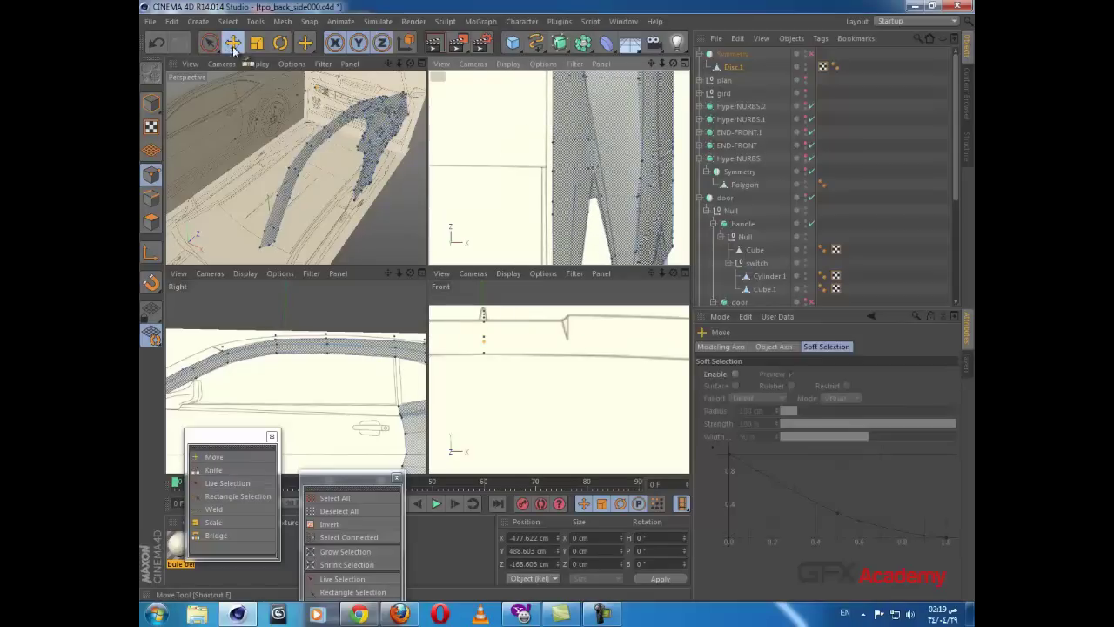
{"action": "middle_click_drag", "start_coordinate": [572, 162], "coordinate": [648, 141], "text": "alt"}
{"action": "scroll", "coordinate": [591, 165], "scroll_direction": "up", "scroll_amount": 1}
{"action": "left_click_drag", "start_coordinate": [645, 138], "coordinate": [644, 140]}
{"action": "middle_click_drag", "start_coordinate": [573, 197], "coordinate": [535, 191], "text": "alt"}
{"action": "scroll", "coordinate": [601, 192], "scroll_direction": "down", "scroll_amount": 3}
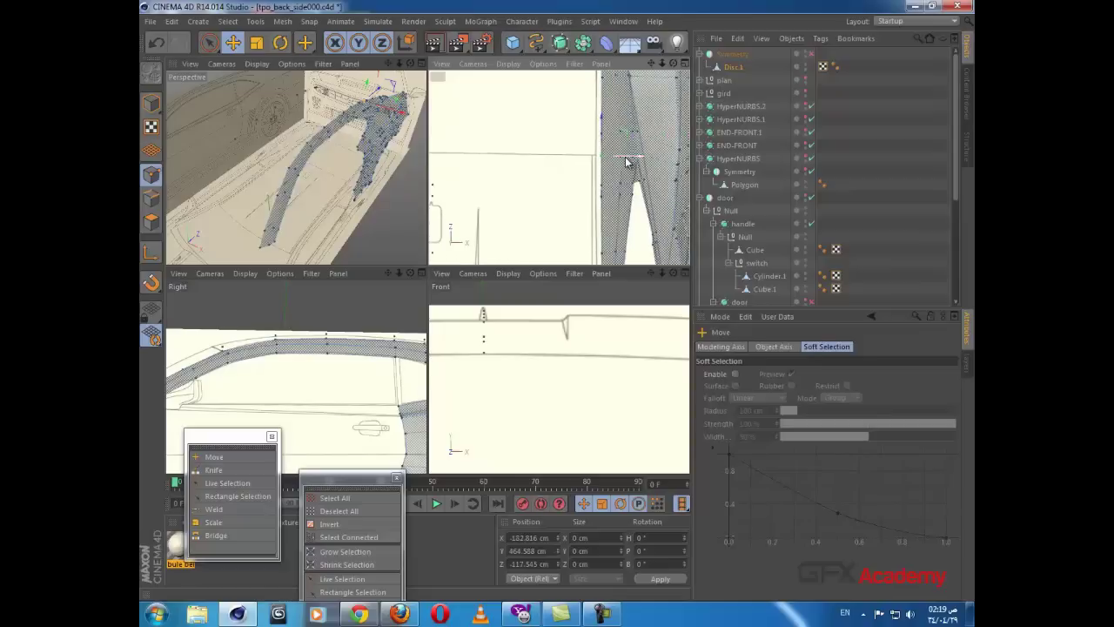
{"action": "left_click_drag", "start_coordinate": [611, 161], "coordinate": [529, 177]}
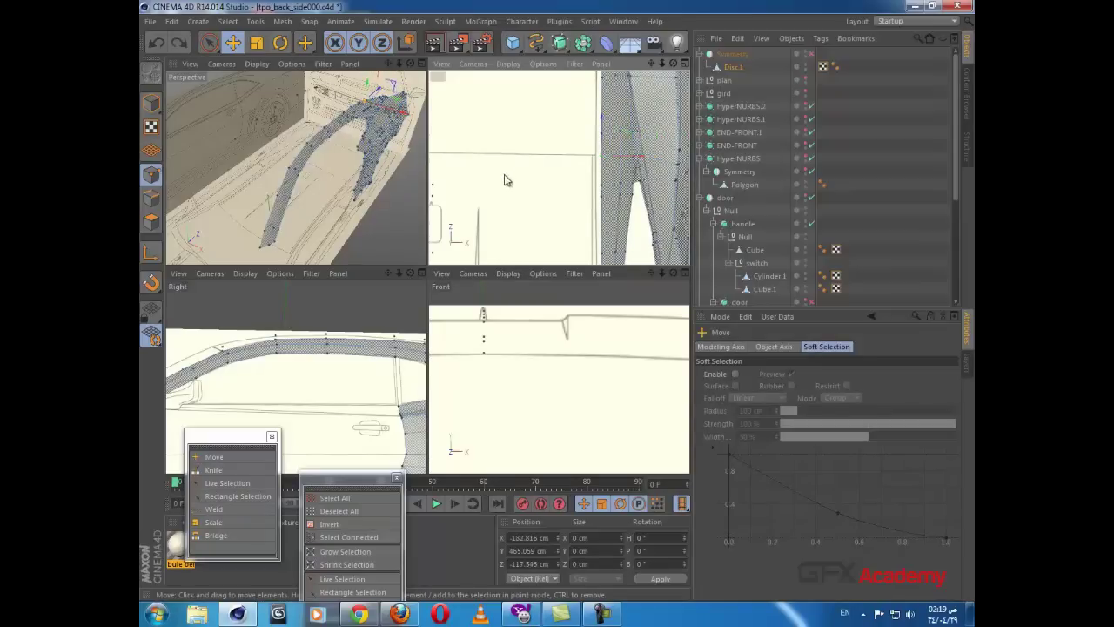
{"action": "scroll", "coordinate": [575, 170], "scroll_direction": "up", "scroll_amount": 2}
{"action": "key", "text": "space"}
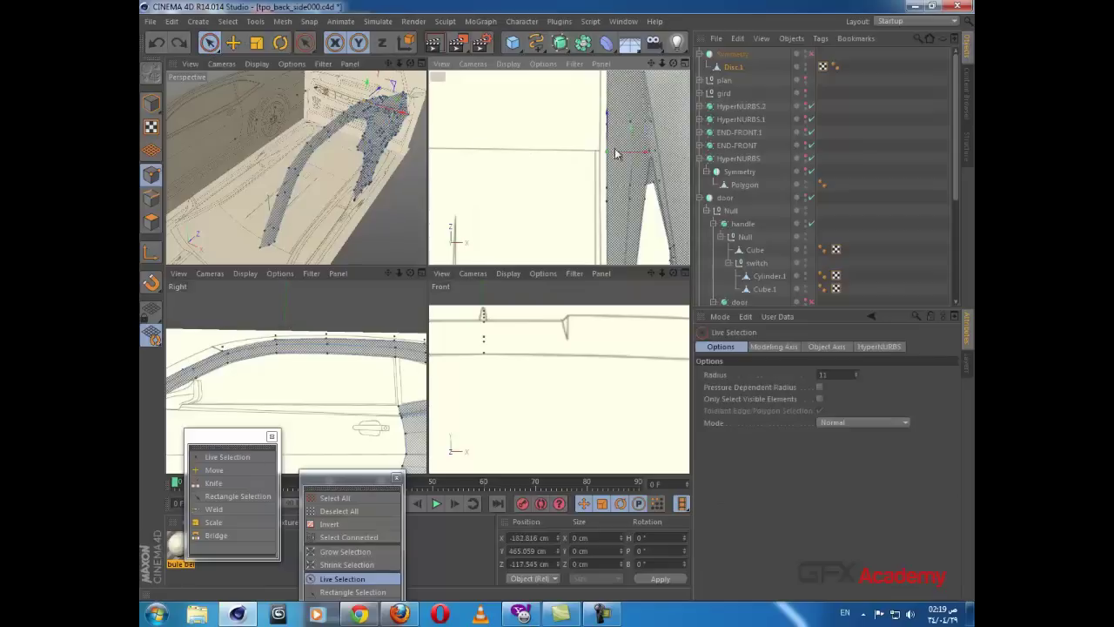
{"action": "left_click_drag", "start_coordinate": [638, 156], "coordinate": [463, 165]}
{"action": "middle_click_drag", "start_coordinate": [487, 199], "coordinate": [633, 196], "text": "alt"}
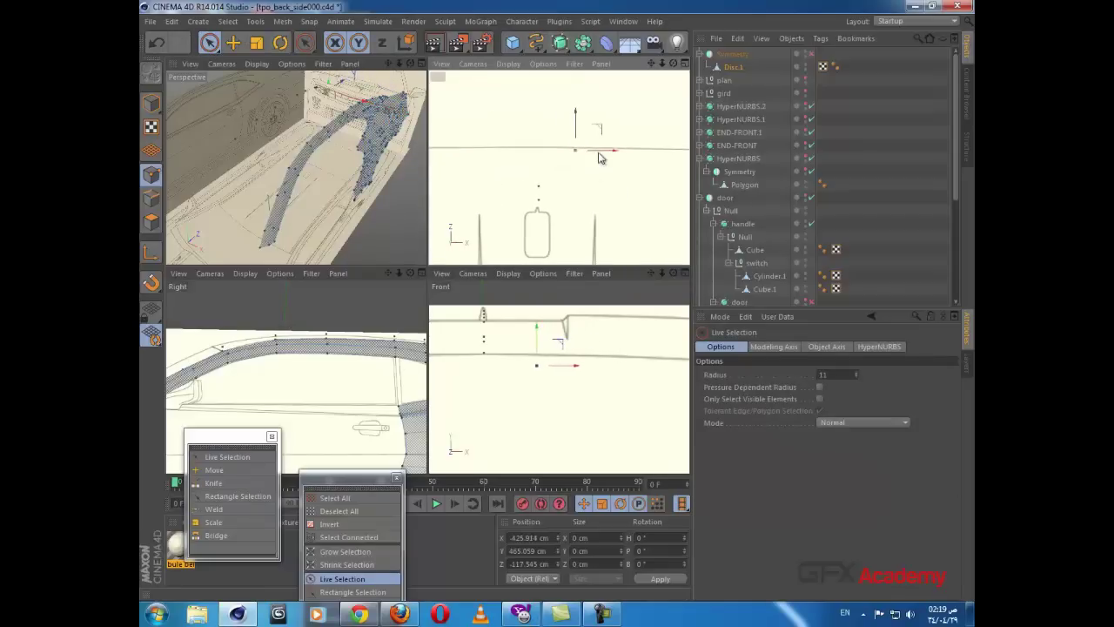
{"action": "left_click_drag", "start_coordinate": [594, 154], "coordinate": [571, 159]}
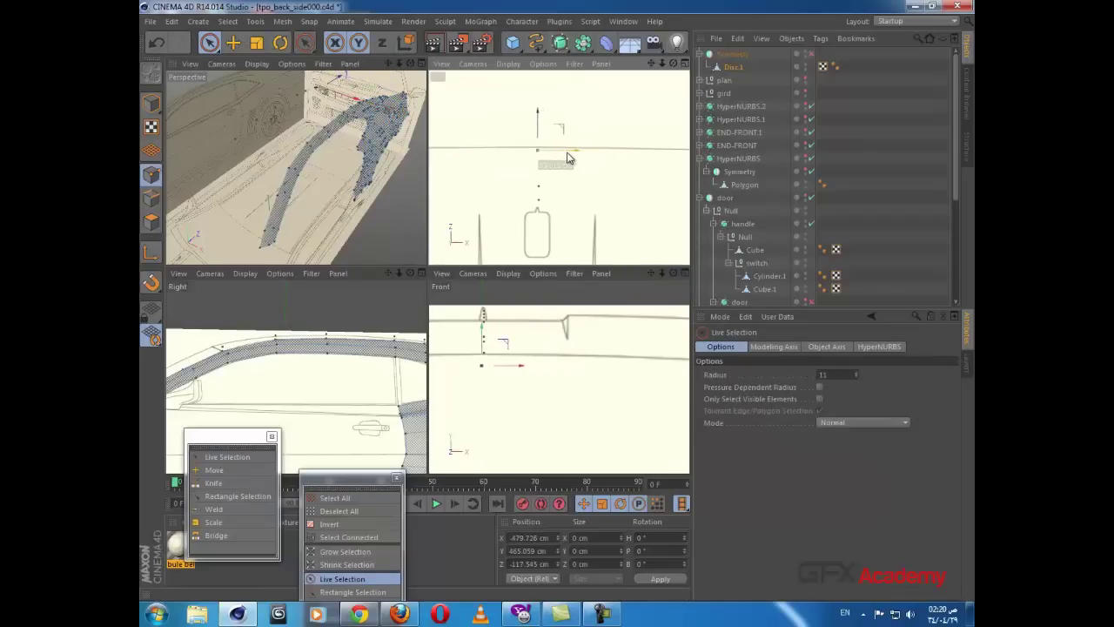
Step: Move the foremost centre-line point to about Z -876.3 cm, onto the roof's front edge line in the top view
{"action": "scroll", "coordinate": [570, 248], "scroll_direction": "down", "scroll_amount": 3}
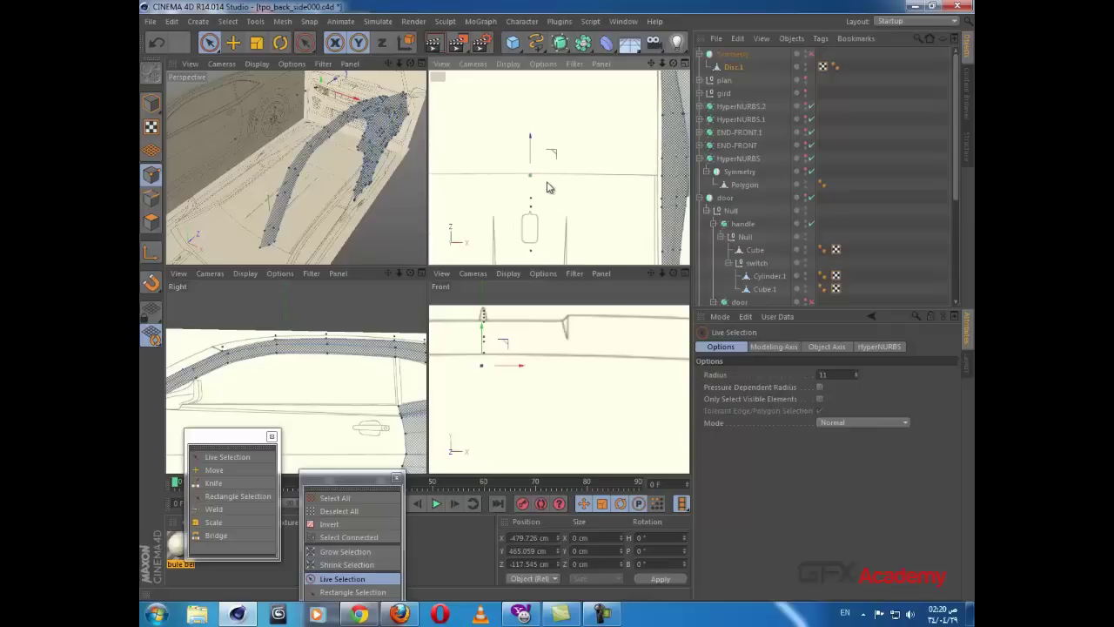
{"action": "scroll", "coordinate": [548, 150], "scroll_direction": "down", "scroll_amount": 2}
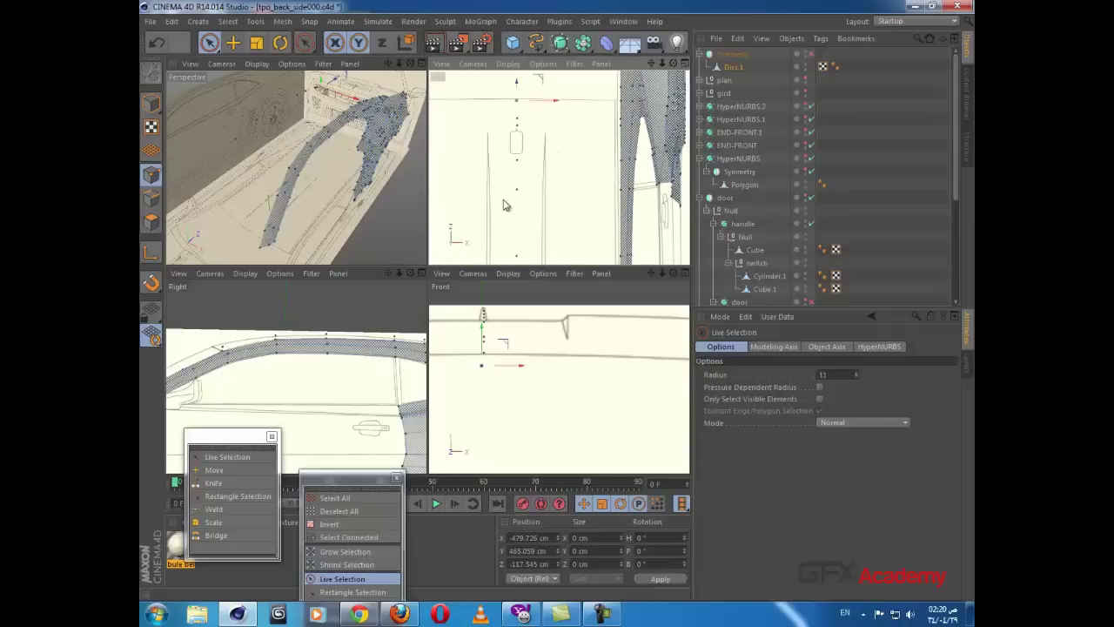
{"action": "scroll", "coordinate": [529, 174], "scroll_direction": "down", "scroll_amount": 3}
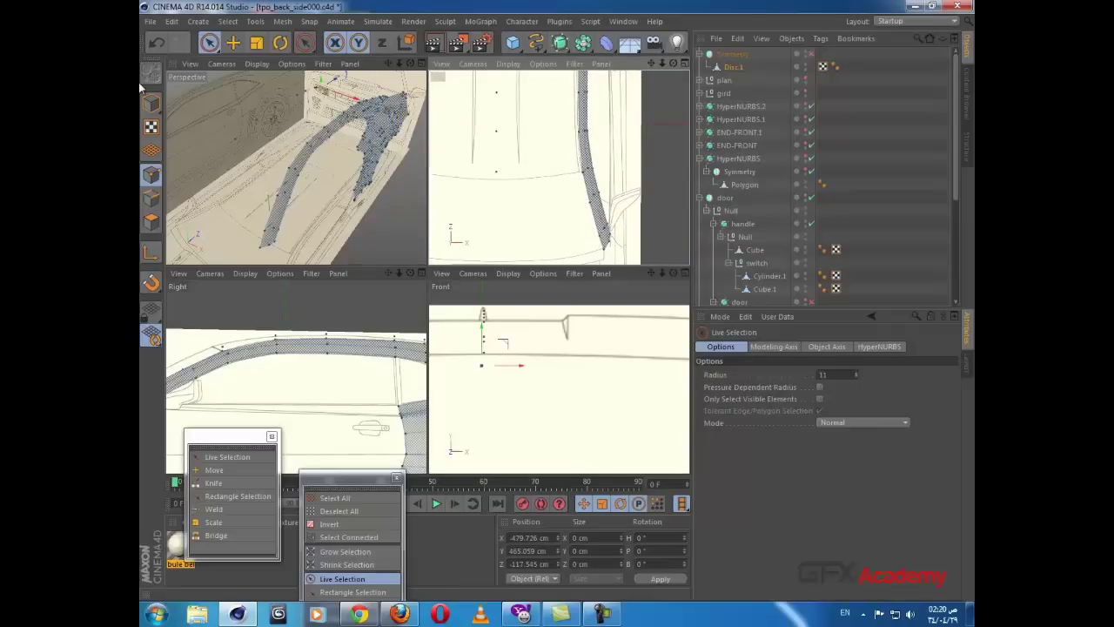
{"action": "key", "text": "b"}
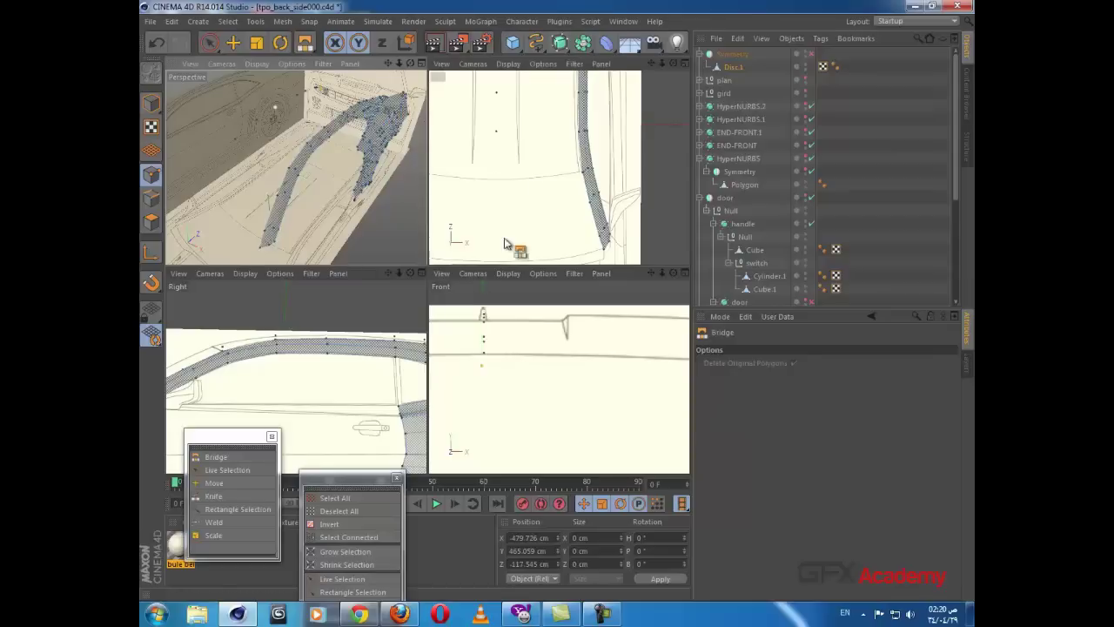
{"action": "key", "text": "space"}
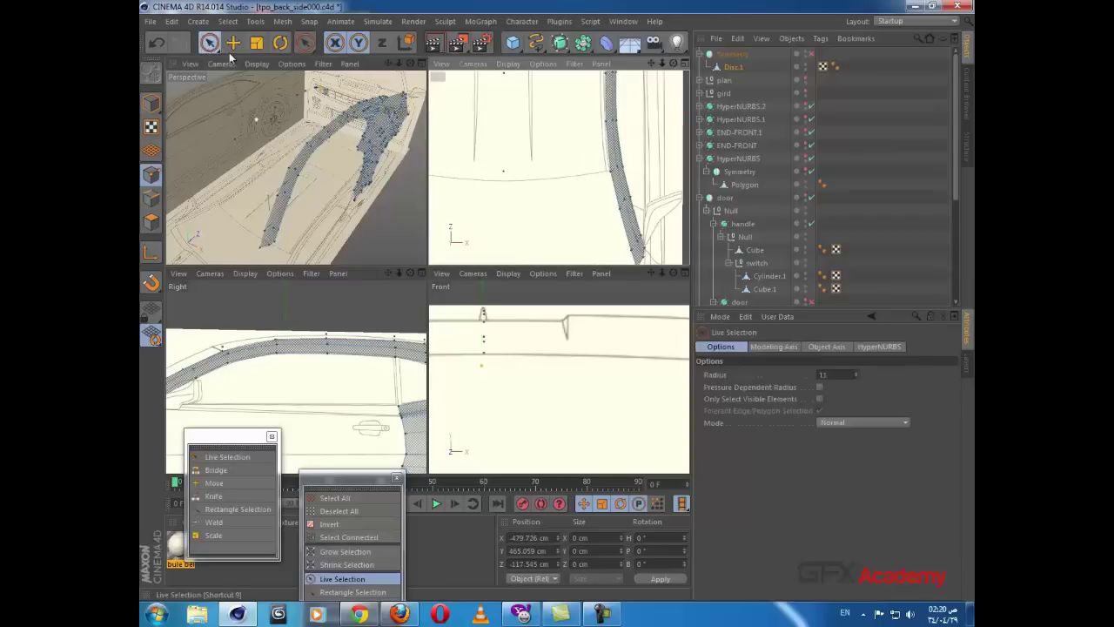
{"action": "left_click_drag", "start_coordinate": [506, 148], "coordinate": [513, 201]}
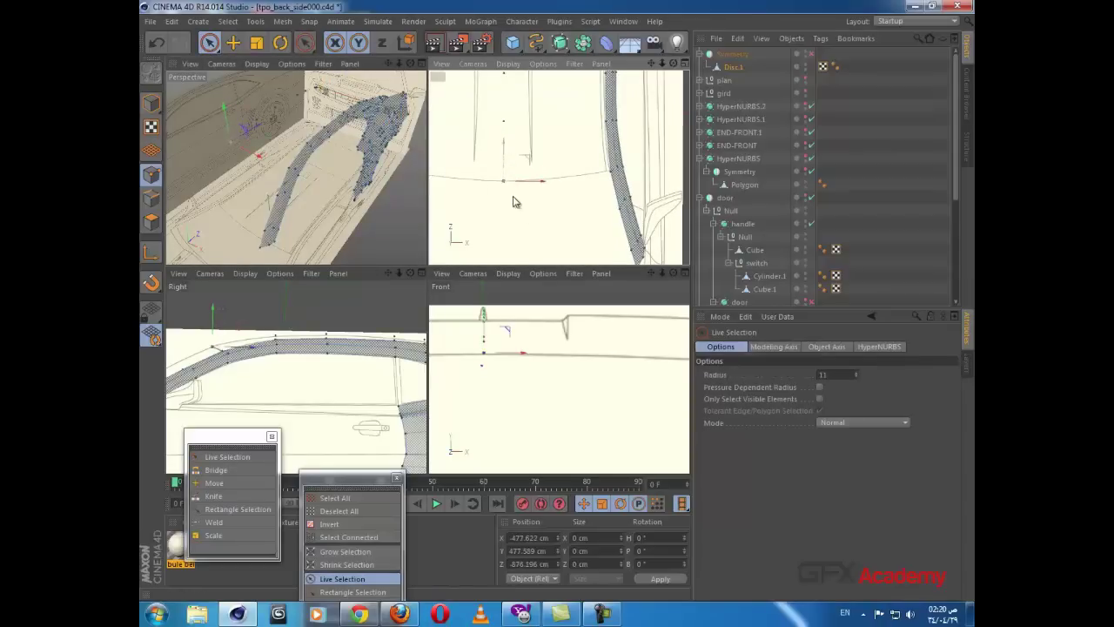
Step: Bridge the roof rail's inner points to the matching centre-line points from front to rear, filling half of the roof with polygons
{"action": "key", "text": "space"}
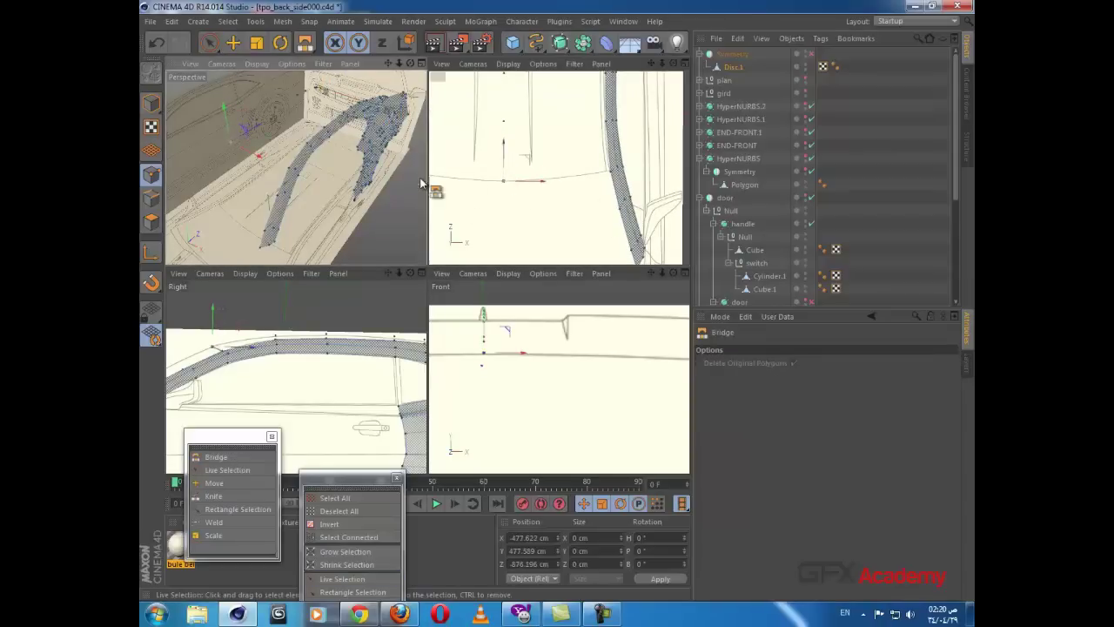
{"action": "left_click_drag", "start_coordinate": [609, 179], "coordinate": [509, 192]}
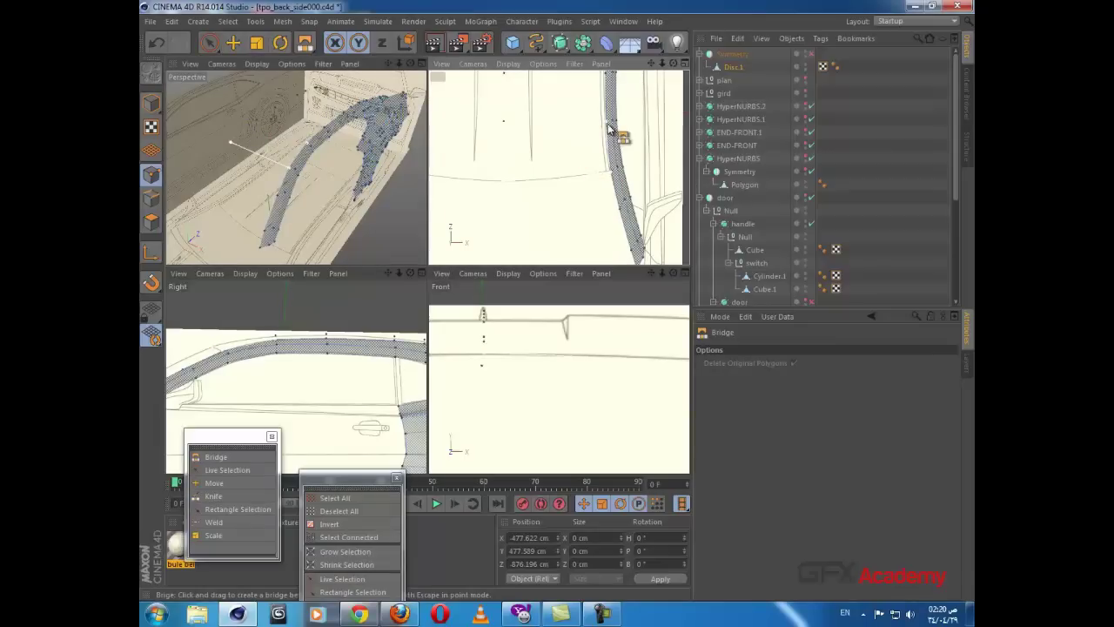
{"action": "mouse_move", "coordinate": [609, 128]}
{"action": "left_mouse_down"}
{"action": "mouse_move", "coordinate": [521, 128]}
{"action": "mouse_move", "coordinate": [535, 118]}
{"action": "left_mouse_up"}
{"action": "middle_click_drag", "start_coordinate": [535, 108], "coordinate": [534, 165], "text": "alt"}
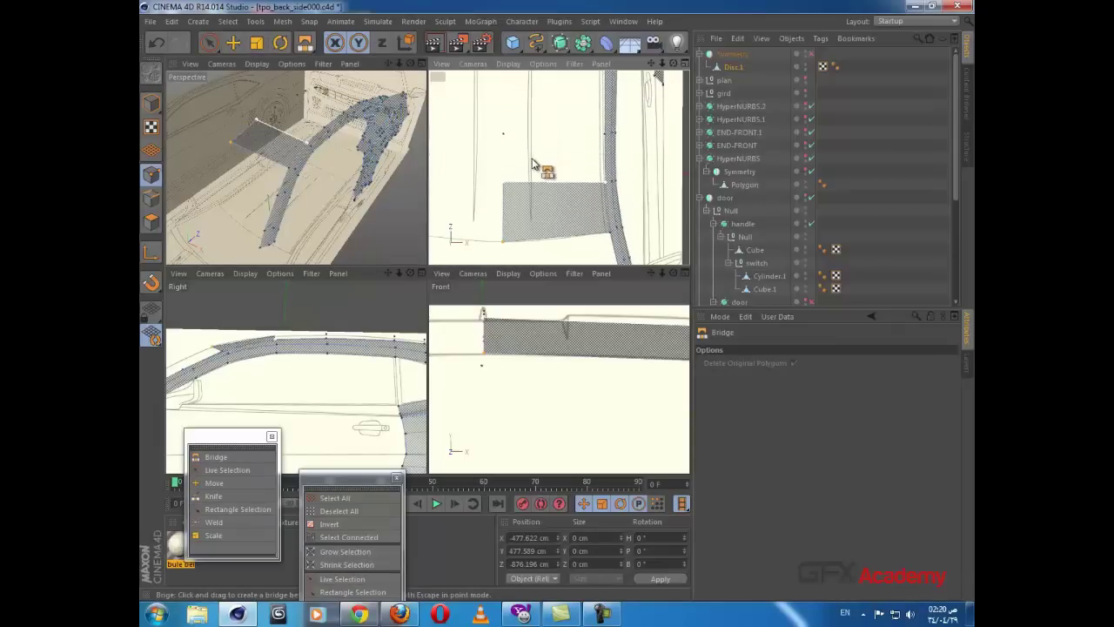
{"action": "left_click_drag", "start_coordinate": [606, 137], "coordinate": [508, 135]}
{"action": "middle_click_drag", "start_coordinate": [533, 117], "coordinate": [527, 201], "text": "alt"}
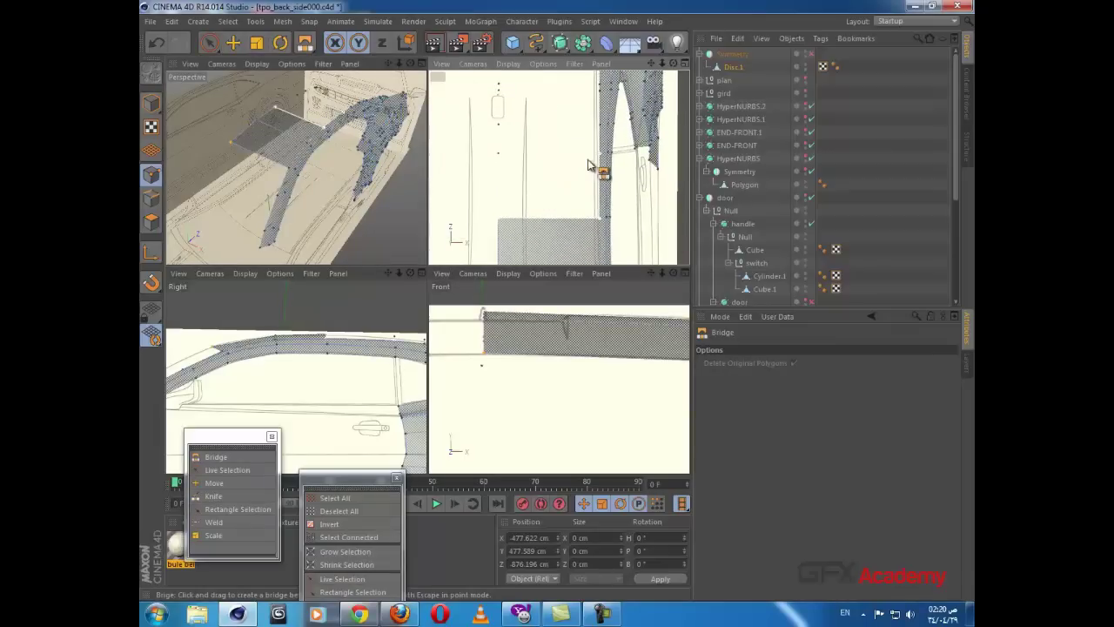
{"action": "left_click_drag", "start_coordinate": [599, 156], "coordinate": [501, 155]}
{"action": "middle_click_drag", "start_coordinate": [524, 135], "coordinate": [521, 179], "text": "alt"}
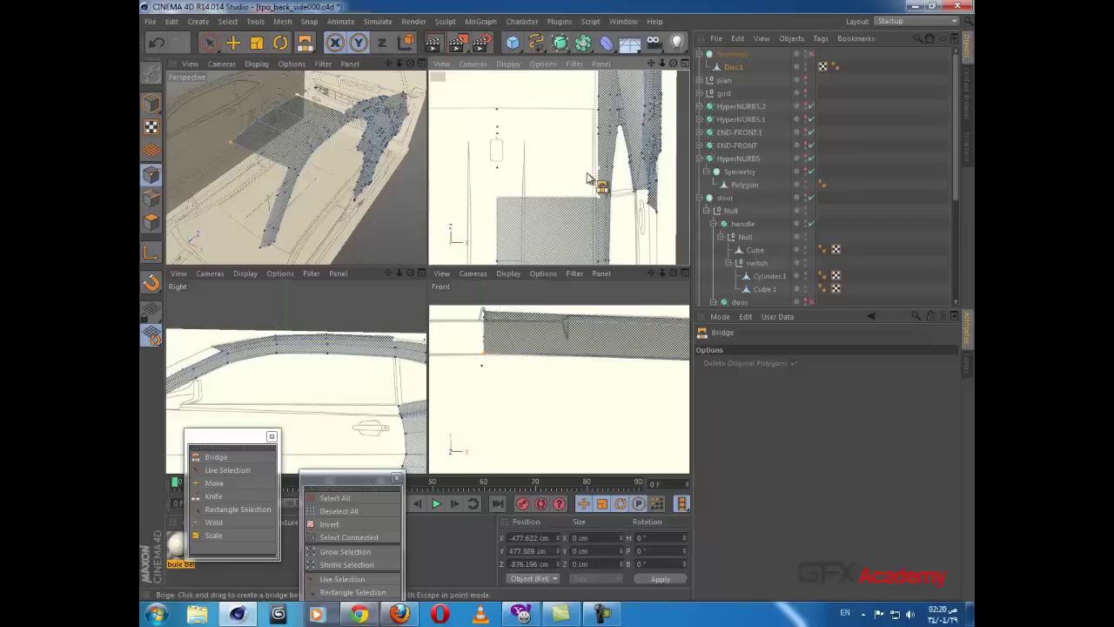
{"action": "mouse_move", "coordinate": [599, 173]}
{"action": "left_mouse_down"}
{"action": "mouse_move", "coordinate": [519, 174]}
{"action": "mouse_move", "coordinate": [484, 139]}
{"action": "left_mouse_up"}
{"action": "scroll", "coordinate": [598, 146], "scroll_direction": "up", "scroll_amount": 2}
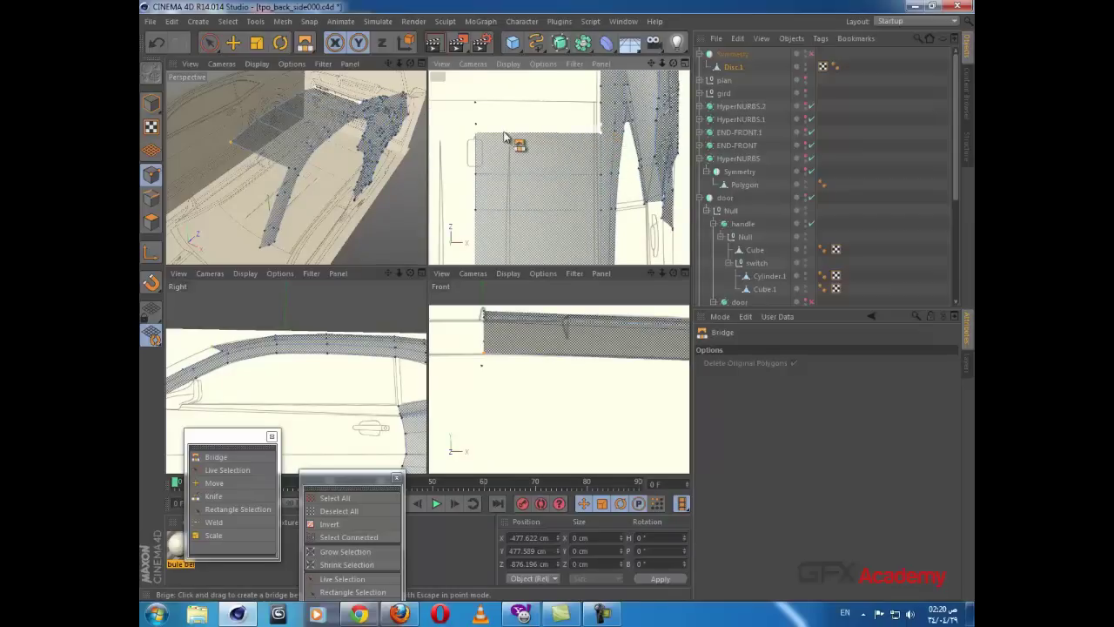
{"action": "mouse_move", "coordinate": [617, 110]}
{"action": "left_mouse_down"}
{"action": "mouse_move", "coordinate": [507, 116]}
{"action": "mouse_move", "coordinate": [510, 129]}
{"action": "left_mouse_up"}
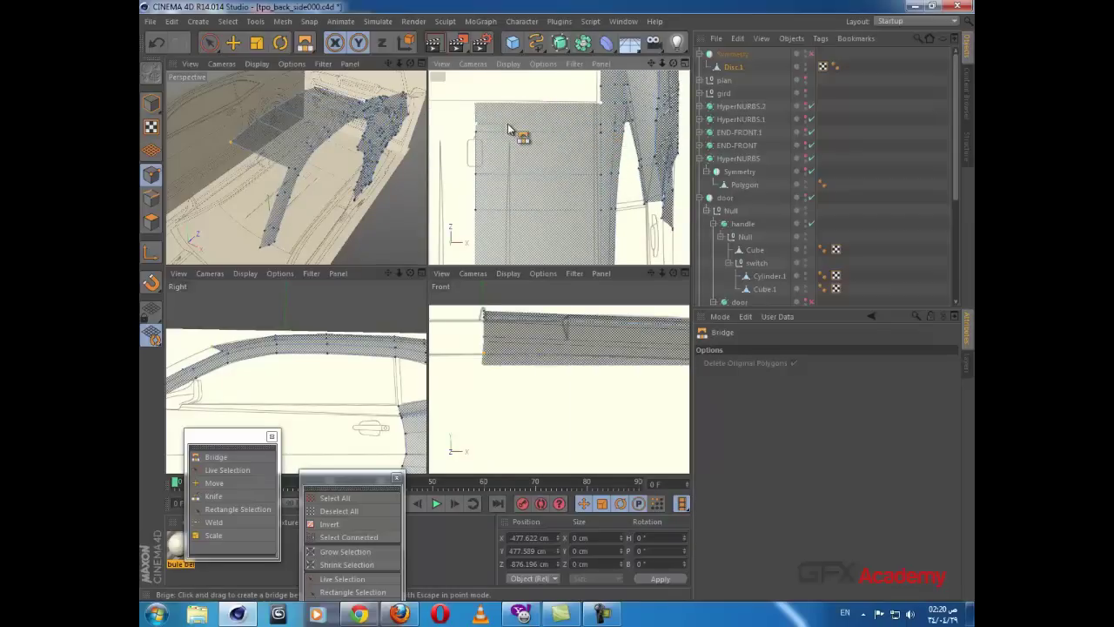
Step: Move the rearmost centre-line point to about Z -113.8 cm, following the roof's rear edge line in the top view
{"action": "scroll", "coordinate": [498, 125], "scroll_direction": "up", "scroll_amount": 2}
{"action": "middle_click_drag", "start_coordinate": [497, 124], "coordinate": [517, 174], "text": "alt"}
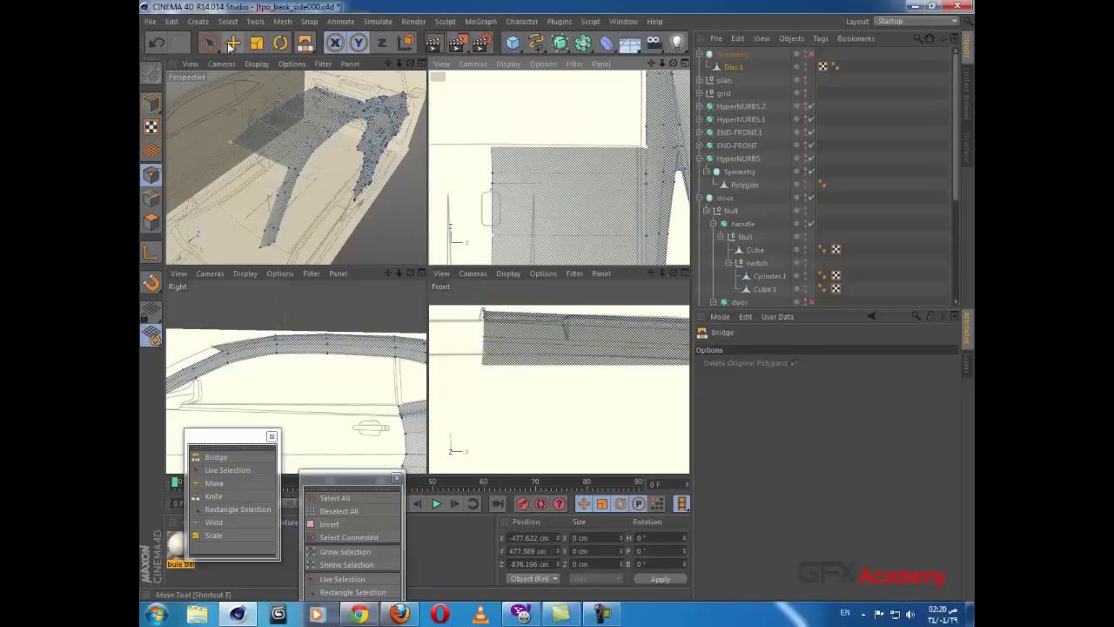
{"action": "left_click", "coordinate": [233, 44]}
{"action": "left_click", "coordinate": [492, 147]}
{"action": "left_click_drag", "start_coordinate": [494, 128], "coordinate": [493, 126]}
Step: Enable the Symmetry object to mirror the roof half, and check the join along the centre line
{"action": "left_click", "coordinate": [810, 55]}
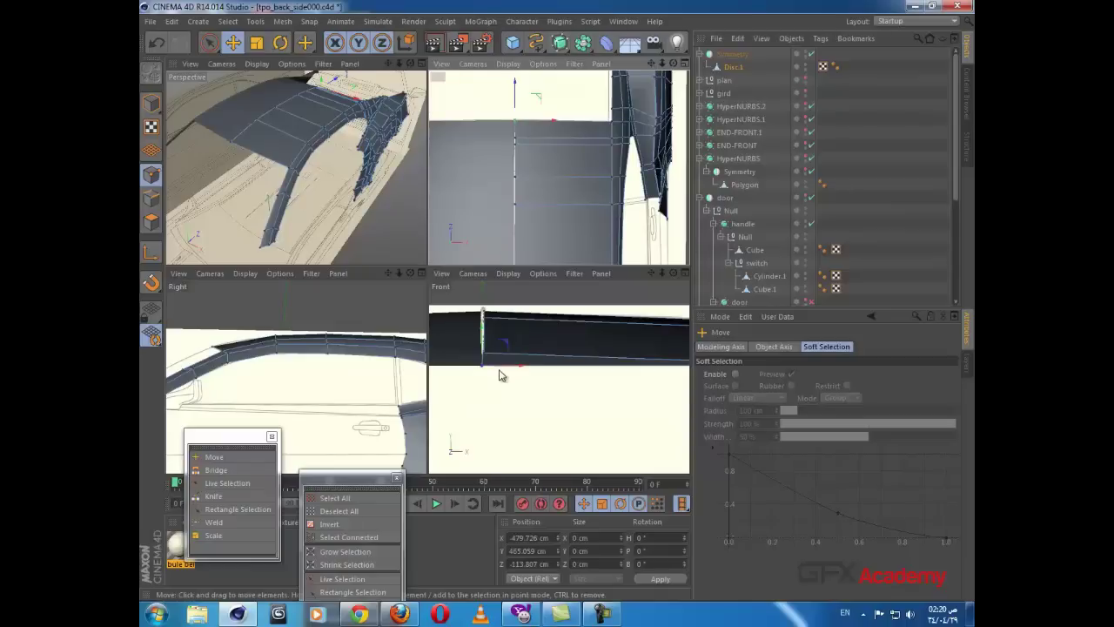
{"action": "middle_click_drag", "start_coordinate": [543, 191], "coordinate": [539, 101], "text": "alt"}
{"action": "scroll", "coordinate": [540, 140], "scroll_direction": "down", "scroll_amount": 4}
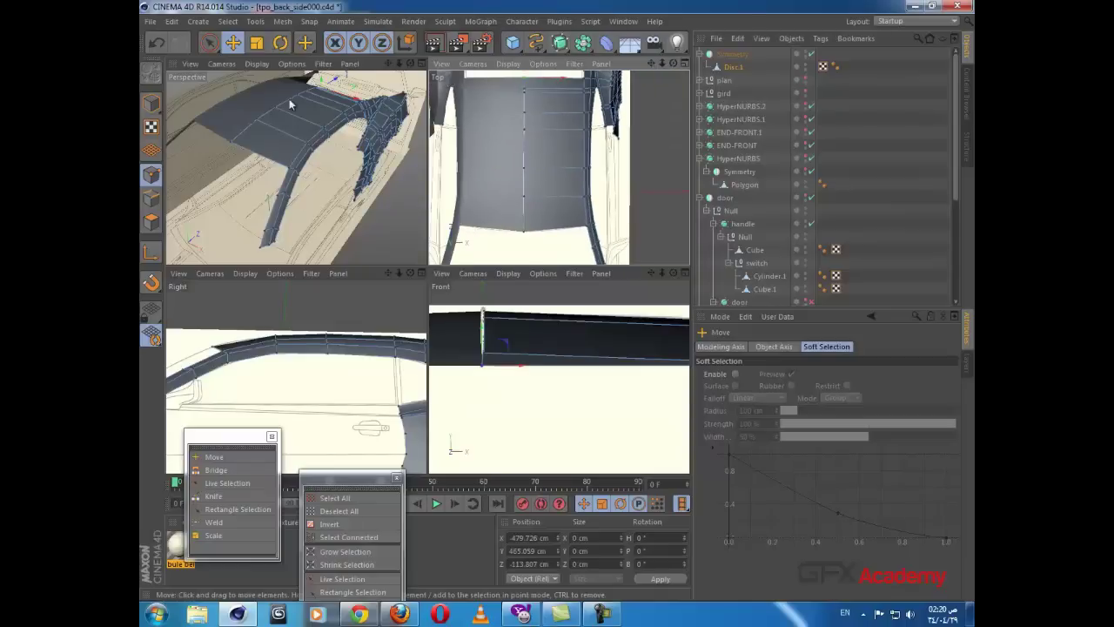
Step: Select all points along the roof's centre line with Rectangle Selection in the top view
{"action": "left_click_drag", "start_coordinate": [209, 43], "coordinate": [261, 83]}
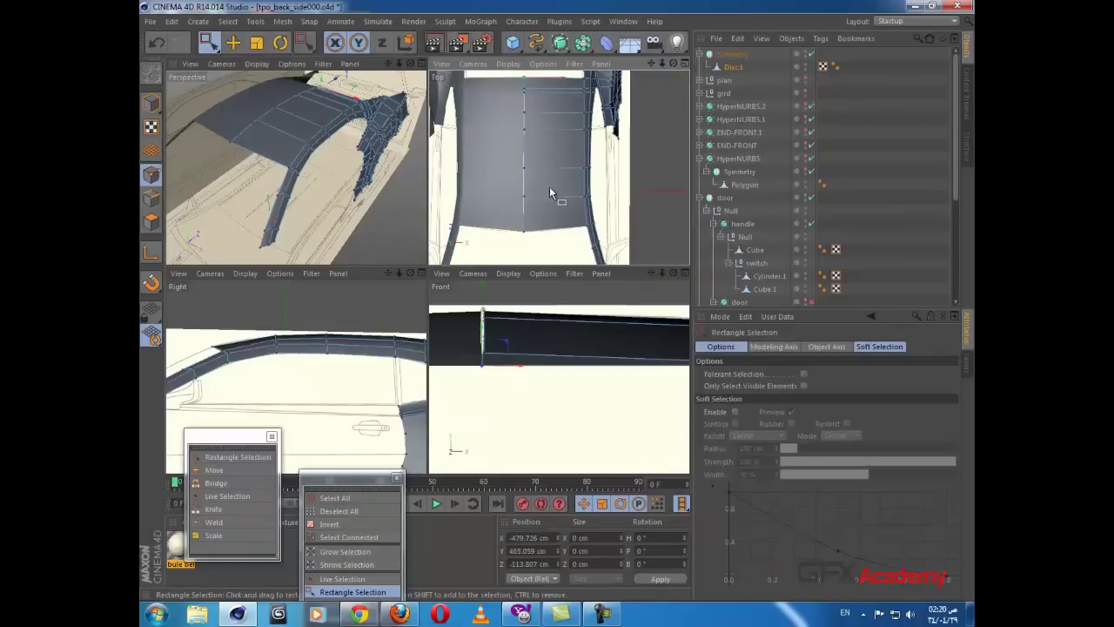
{"action": "right_click_drag", "start_coordinate": [550, 188], "coordinate": [545, 197], "text": "alt"}
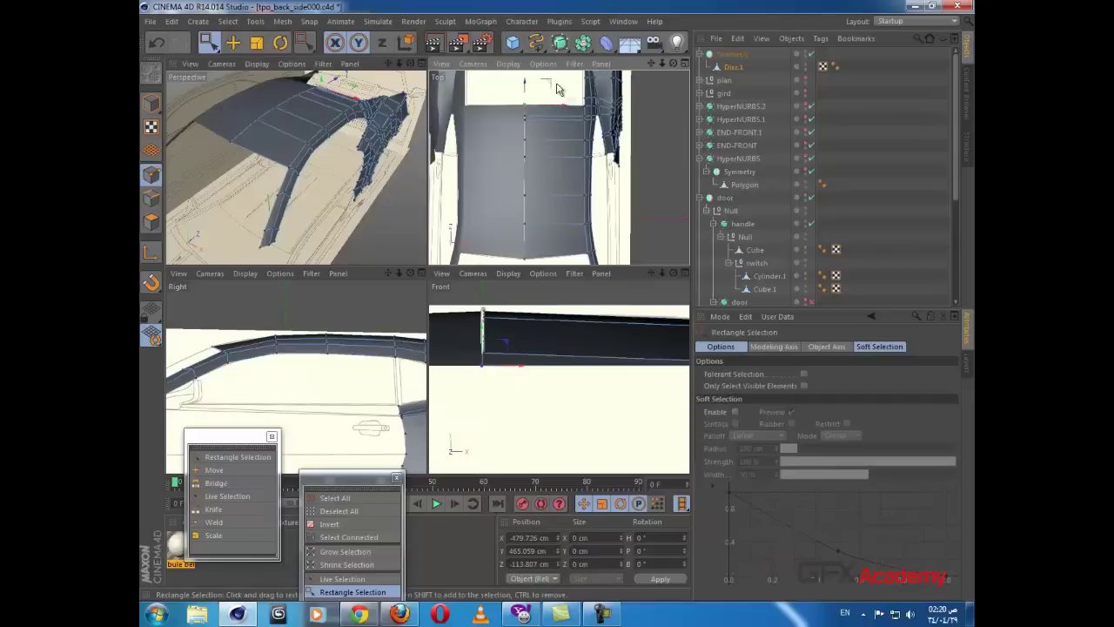
{"action": "key", "text": "Delete"}
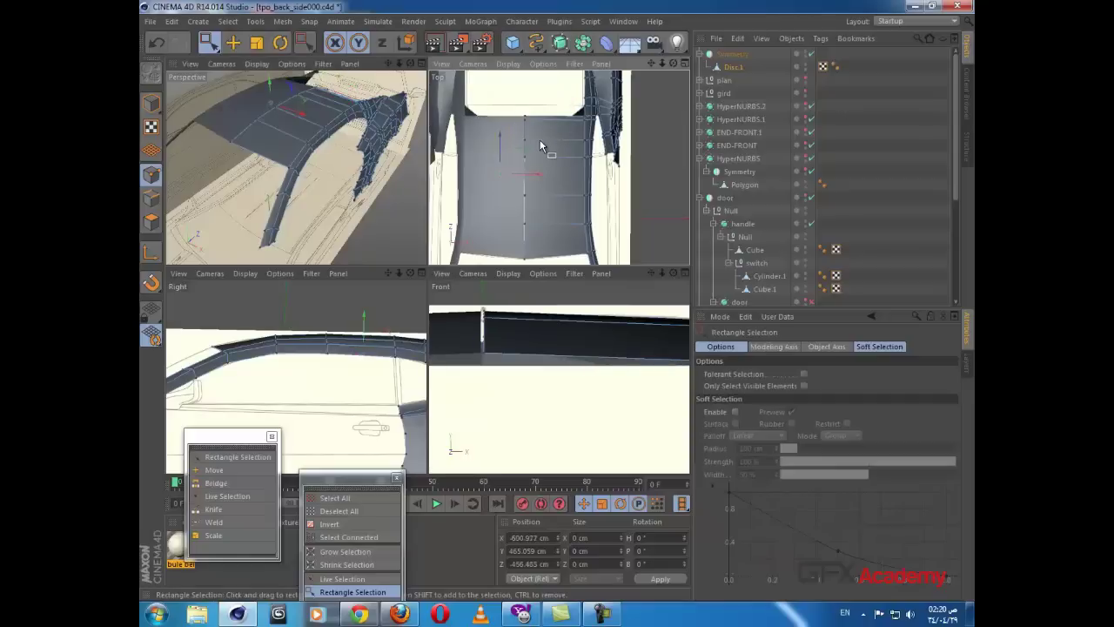
{"action": "key", "text": "ctrl+z"}
{"action": "left_click_drag", "start_coordinate": [540, 93], "coordinate": [498, 266]}
{"action": "middle_click_drag", "start_coordinate": [559, 226], "coordinate": [551, 179], "text": "alt"}
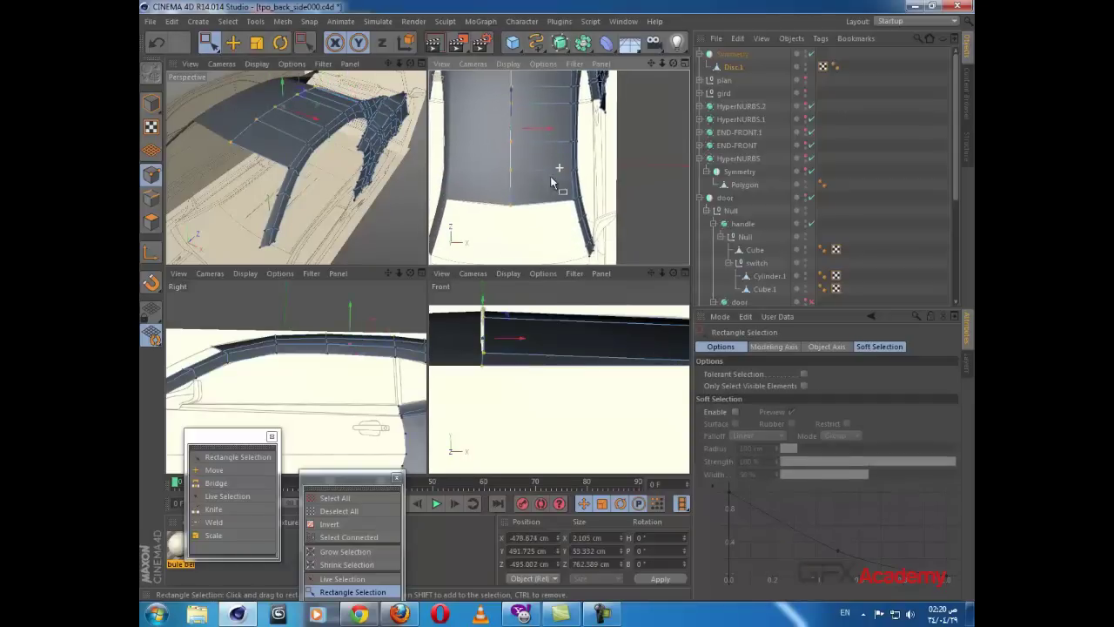
Step: Set the Symmetry object's weld tolerance to 2.01 cm
{"action": "left_click", "coordinate": [739, 56]}
{"action": "left_click", "coordinate": [789, 396]}
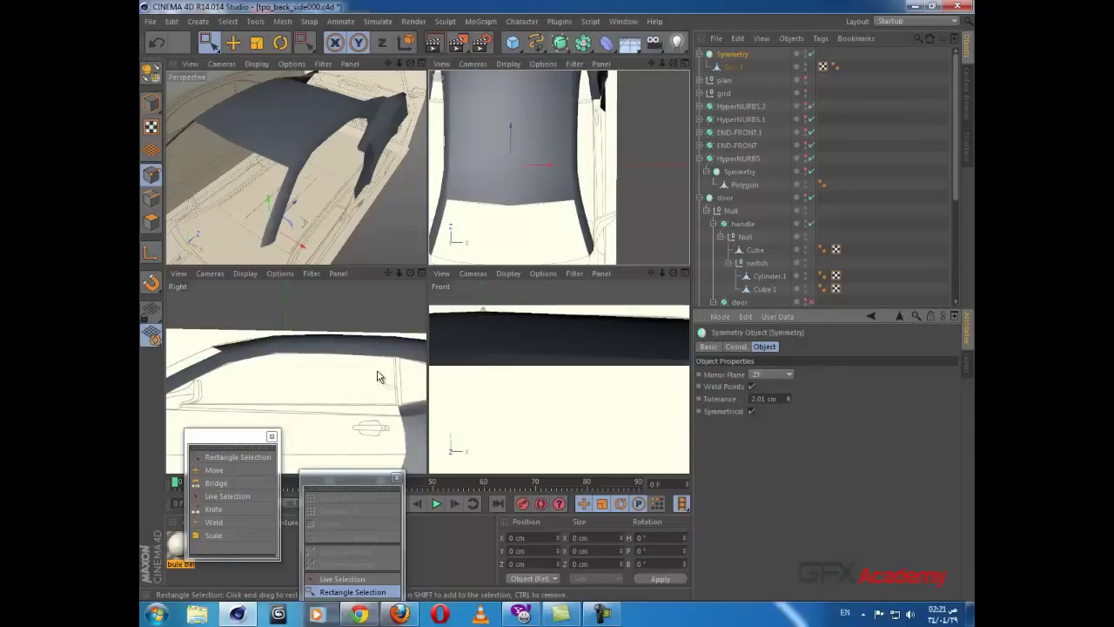
Step: Select Disc.1 and adjust two points along the rear fender's upper shoulder edge in an enlarged Perspective view
{"action": "left_click_drag", "start_coordinate": [346, 196], "coordinate": [316, 207], "text": "alt"}
{"action": "middle_click", "coordinate": [315, 207]}
{"action": "left_click_drag", "start_coordinate": [377, 283], "coordinate": [557, 209], "text": "alt"}
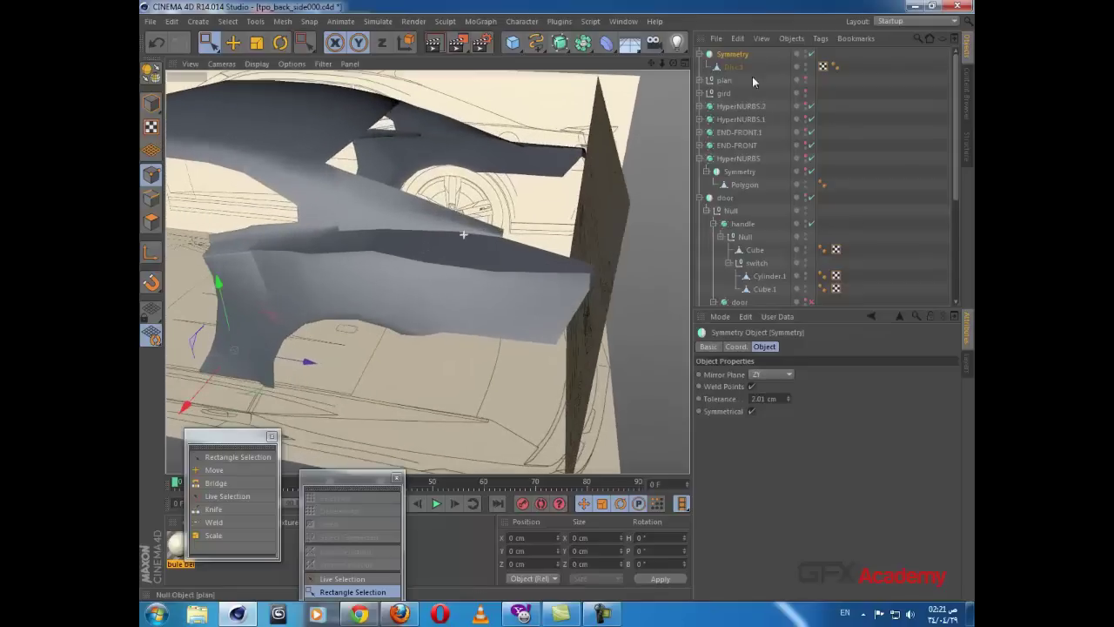
{"action": "left_click", "coordinate": [734, 67]}
{"action": "left_click_drag", "start_coordinate": [468, 289], "coordinate": [485, 244], "text": "alt"}
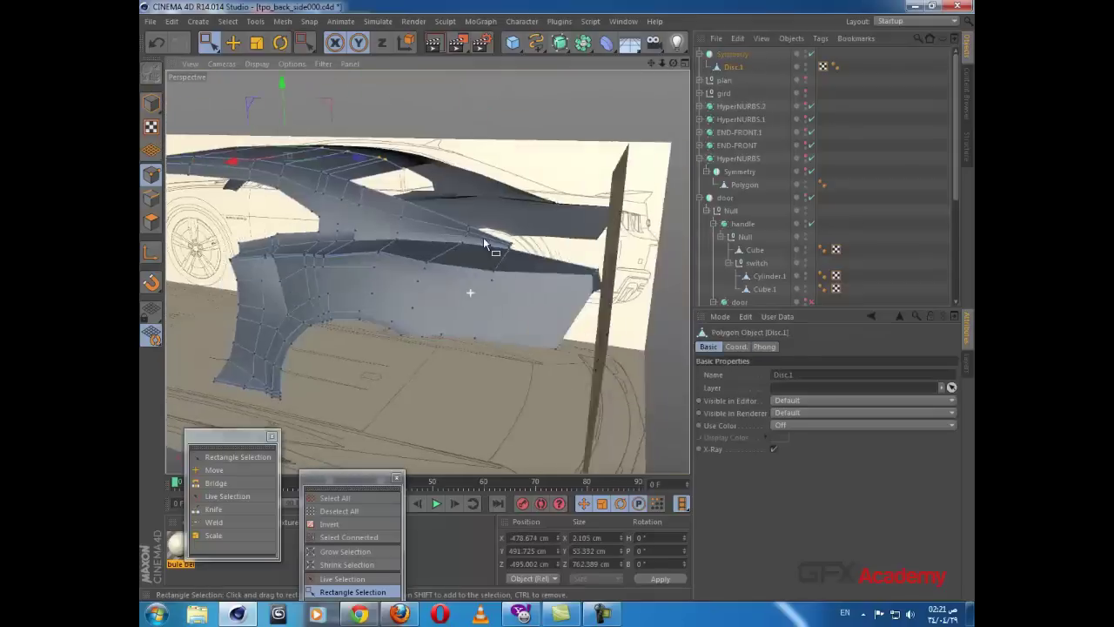
{"action": "scroll", "coordinate": [420, 270], "scroll_direction": "up", "scroll_amount": 5}
{"action": "left_click", "coordinate": [418, 260]}
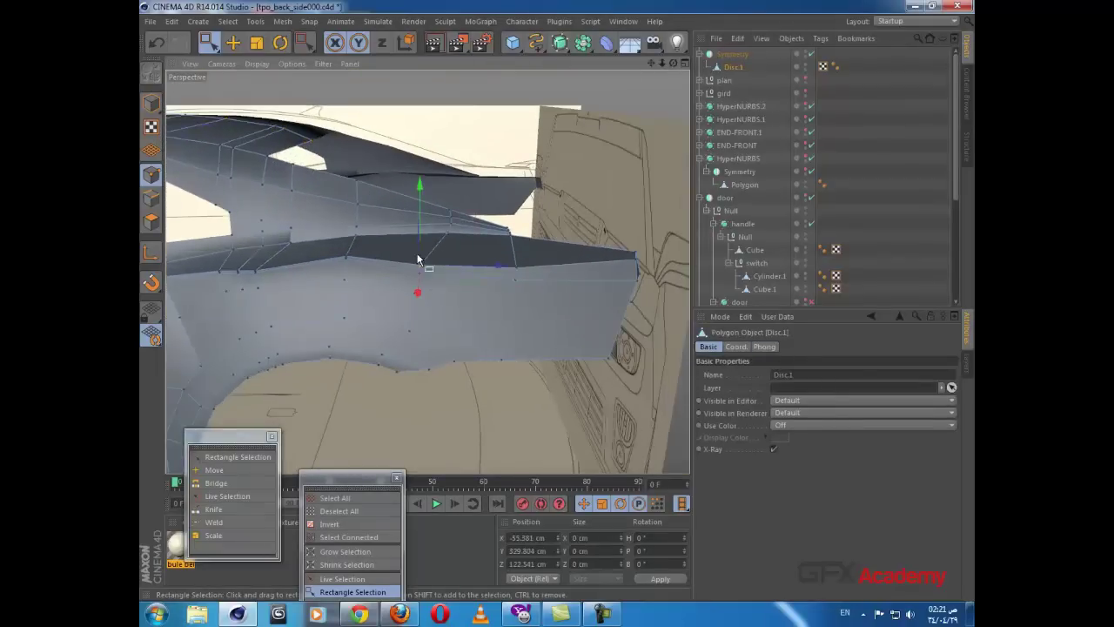
{"action": "left_click_drag", "start_coordinate": [418, 260], "coordinate": [533, 259]}
{"action": "left_click", "coordinate": [514, 258]}
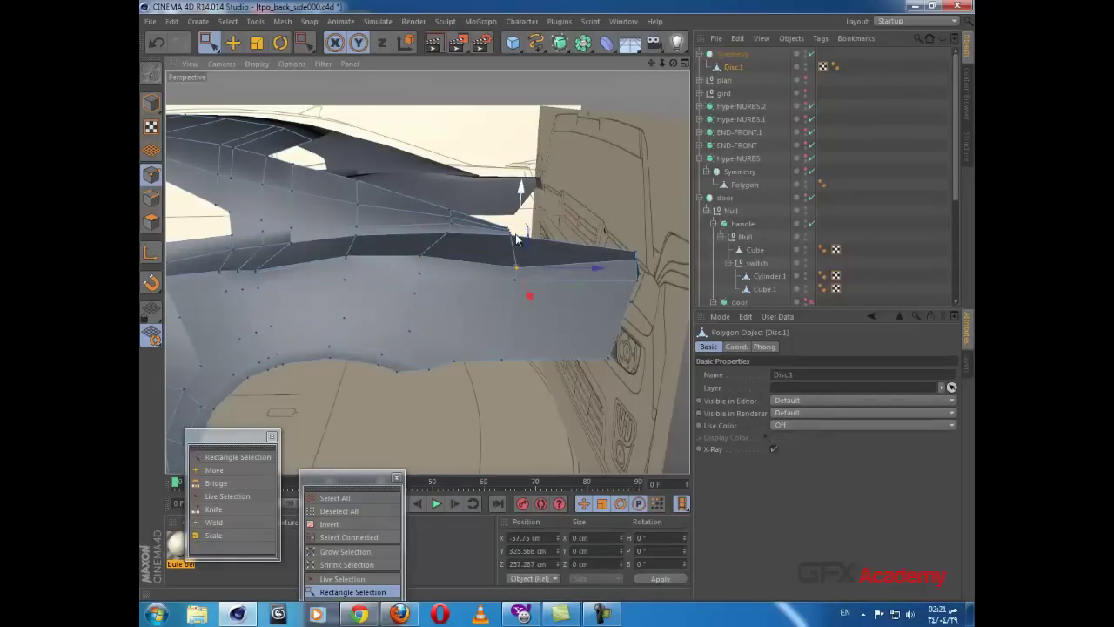
Step: Move the shoulder-edge point above the rear wheel arch to about X -44, Y 327.3, Z 121.9 cm using Live Selection
{"action": "left_click_drag", "start_coordinate": [487, 301], "coordinate": [668, 287], "text": "alt"}
{"action": "left_click_drag", "start_coordinate": [209, 42], "coordinate": [261, 106]}
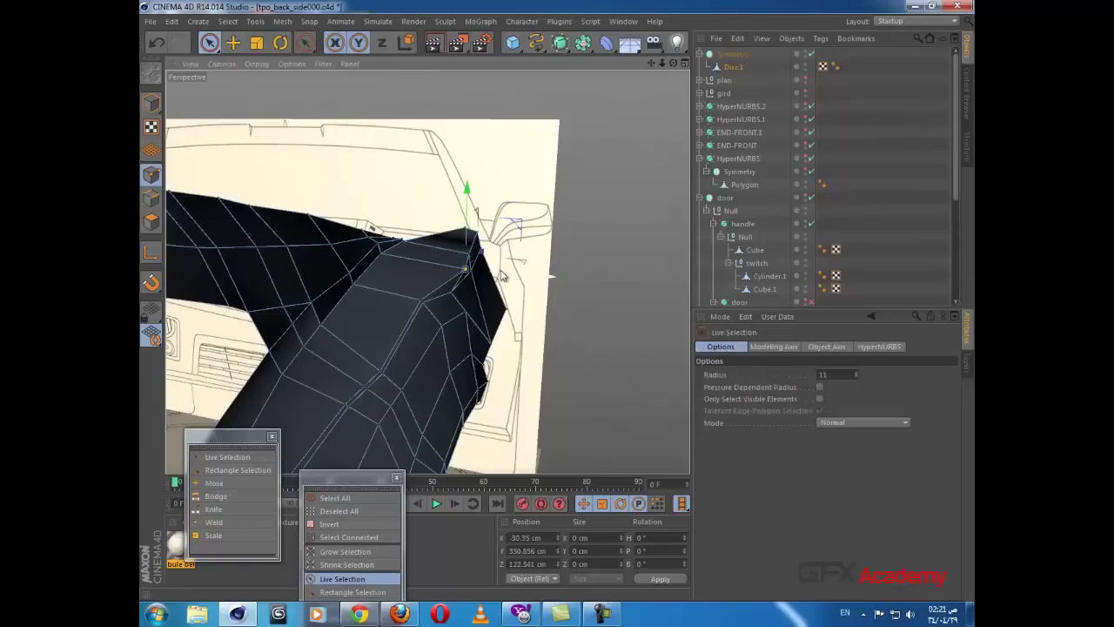
{"action": "mouse_move", "coordinate": [515, 258]}
{"action": "left_mouse_down"}
{"action": "mouse_move", "coordinate": [494, 276]}
{"action": "mouse_move", "coordinate": [502, 264]}
{"action": "left_mouse_up"}
{"action": "scroll", "coordinate": [505, 270], "scroll_direction": "up", "scroll_amount": 3}
{"action": "left_click_drag", "start_coordinate": [438, 301], "coordinate": [296, 280], "text": "alt"}
{"action": "middle_click_drag", "start_coordinate": [489, 269], "coordinate": [550, 300], "text": "alt"}
{"action": "left_click_drag", "start_coordinate": [518, 308], "coordinate": [230, 307], "text": "alt"}
{"action": "left_click_drag", "start_coordinate": [521, 332], "coordinate": [415, 267], "text": "alt"}
{"action": "left_click_drag", "start_coordinate": [489, 206], "coordinate": [541, 216], "text": "alt"}
{"action": "left_click_drag", "start_coordinate": [526, 270], "coordinate": [518, 265]}
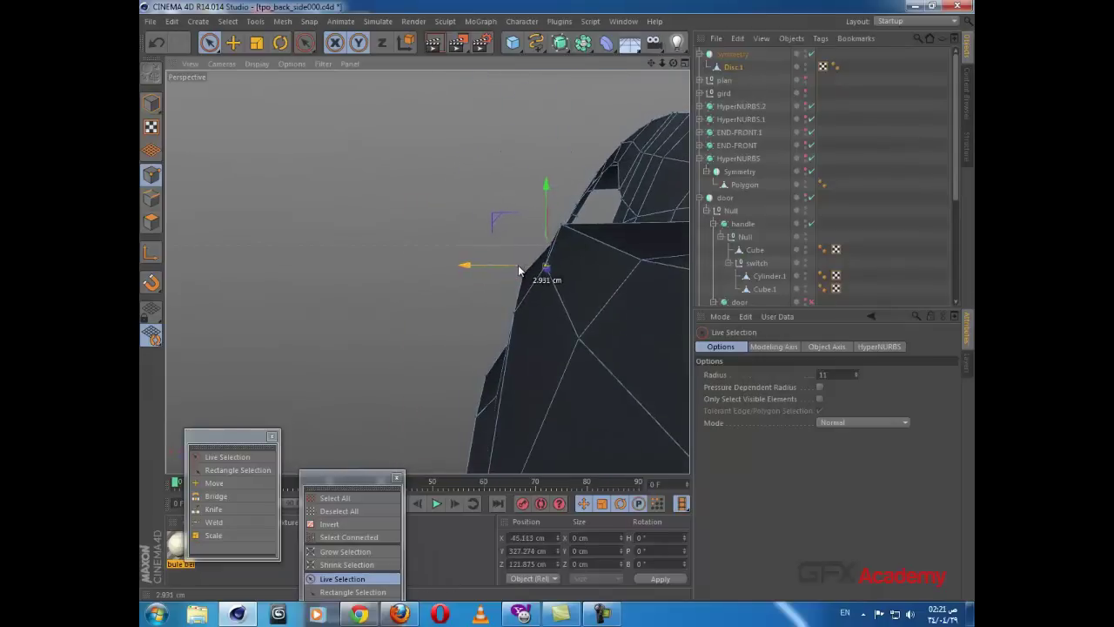
Step: Add a HyperNURBS object and nest the car body's Symmetry object under it
{"action": "left_click", "coordinate": [732, 58]}
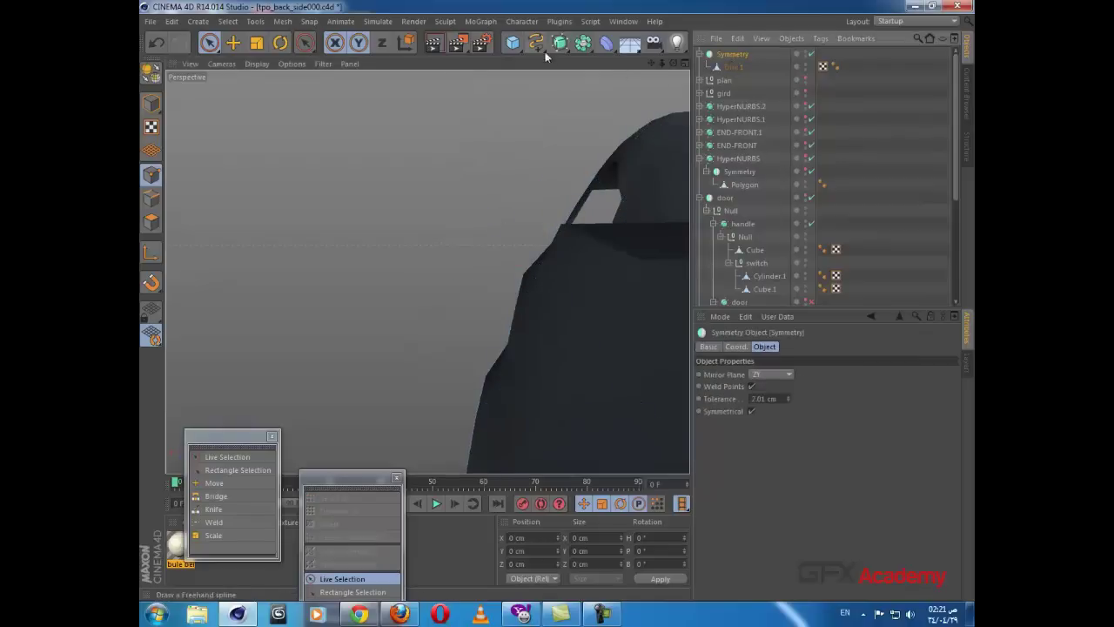
{"action": "left_click_drag", "start_coordinate": [560, 42], "coordinate": [574, 56]}
{"action": "left_click", "coordinate": [617, 63], "text": "alt"}
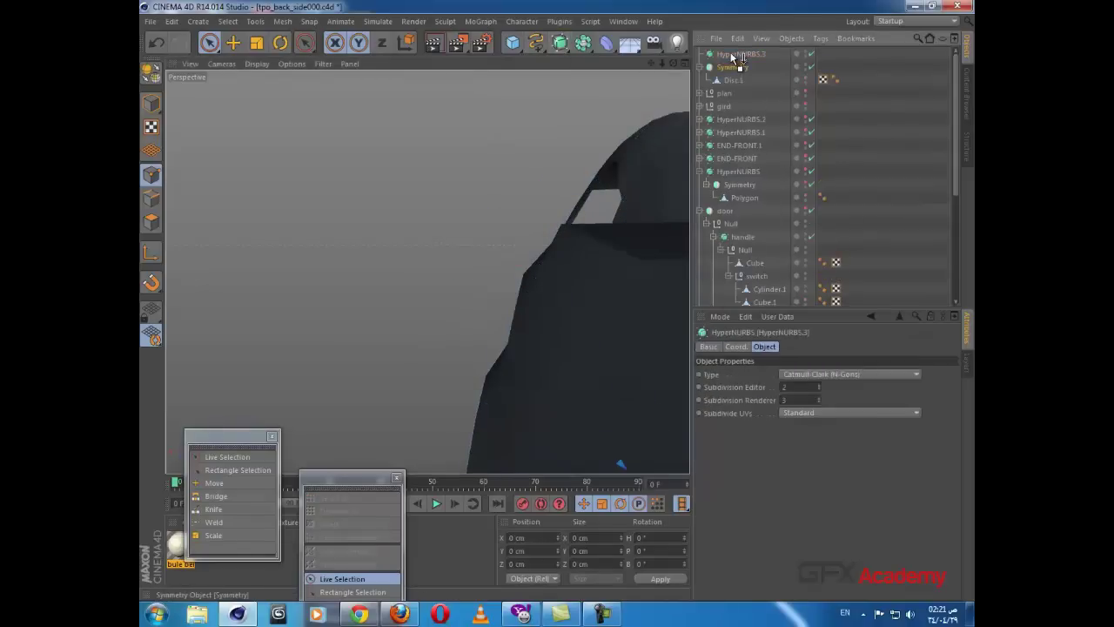
{"action": "left_click_drag", "start_coordinate": [732, 58], "coordinate": [734, 54]}
{"action": "left_click_drag", "start_coordinate": [532, 258], "coordinate": [645, 243], "text": "alt"}
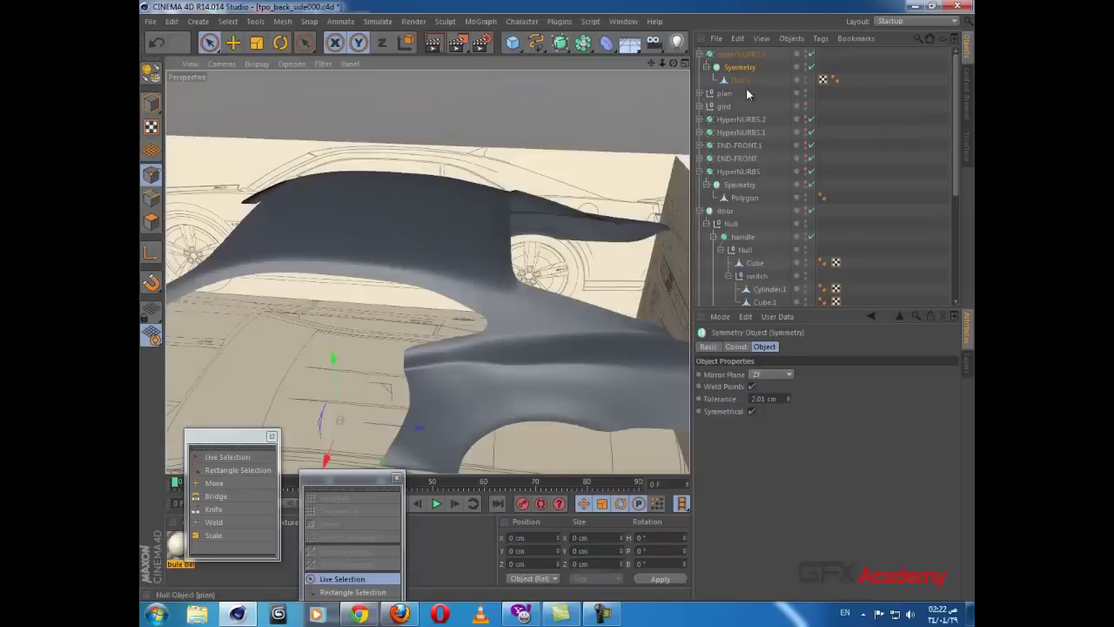
Step: Turn off the body's HyperNURBS smoothing and cut a Knife loop into Disc.1 close to the fender's front edge
{"action": "left_click", "coordinate": [741, 80]}
{"action": "left_click_drag", "start_coordinate": [480, 374], "coordinate": [472, 330], "text": "alt"}
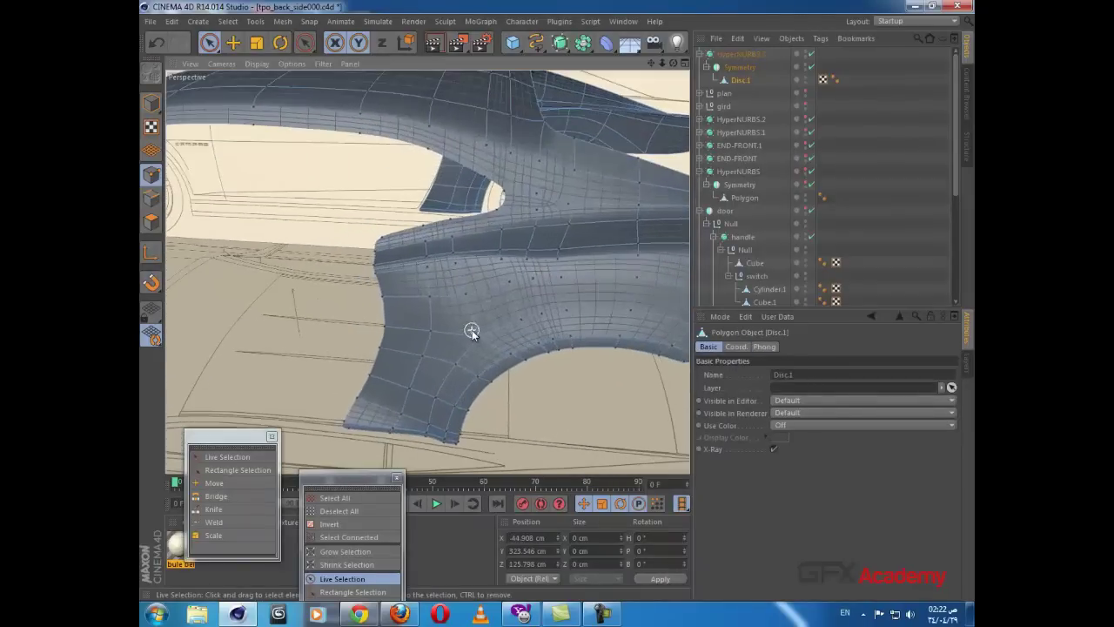
{"action": "left_click", "coordinate": [813, 52]}
{"action": "middle_click_drag", "start_coordinate": [420, 311], "coordinate": [435, 250], "text": "alt"}
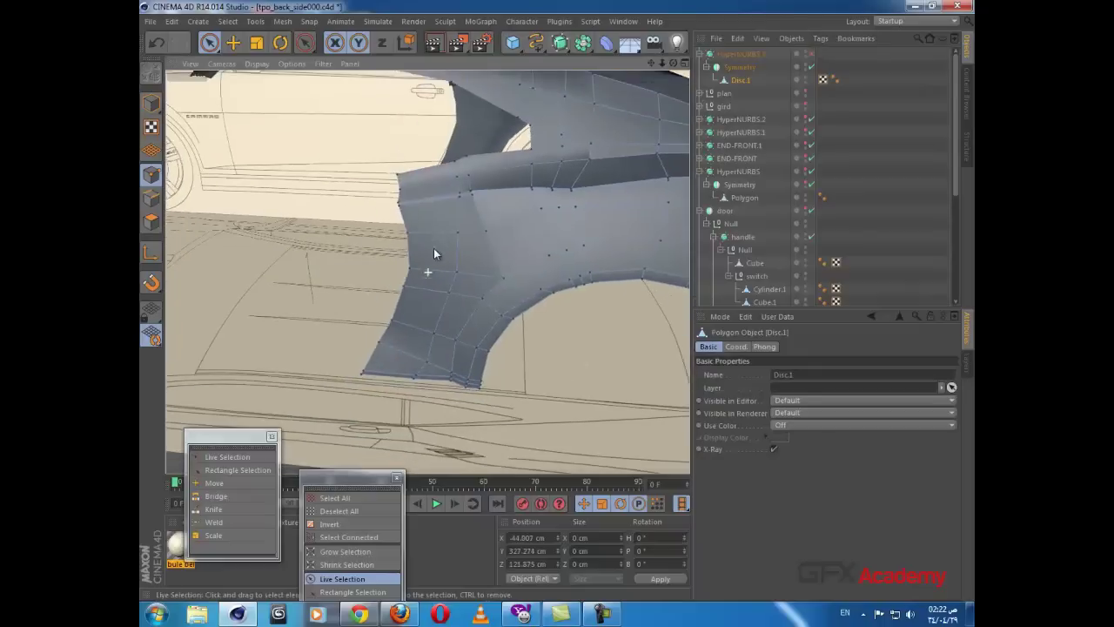
{"action": "key", "text": "k"}
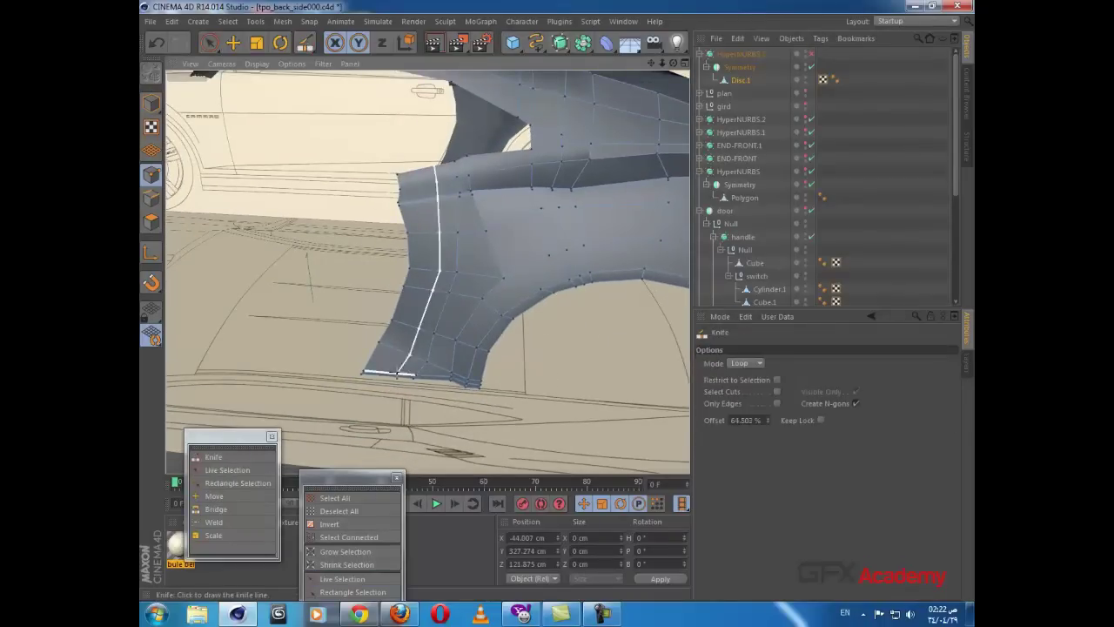
{"action": "scroll", "coordinate": [364, 376], "scroll_direction": "up", "scroll_amount": 5}
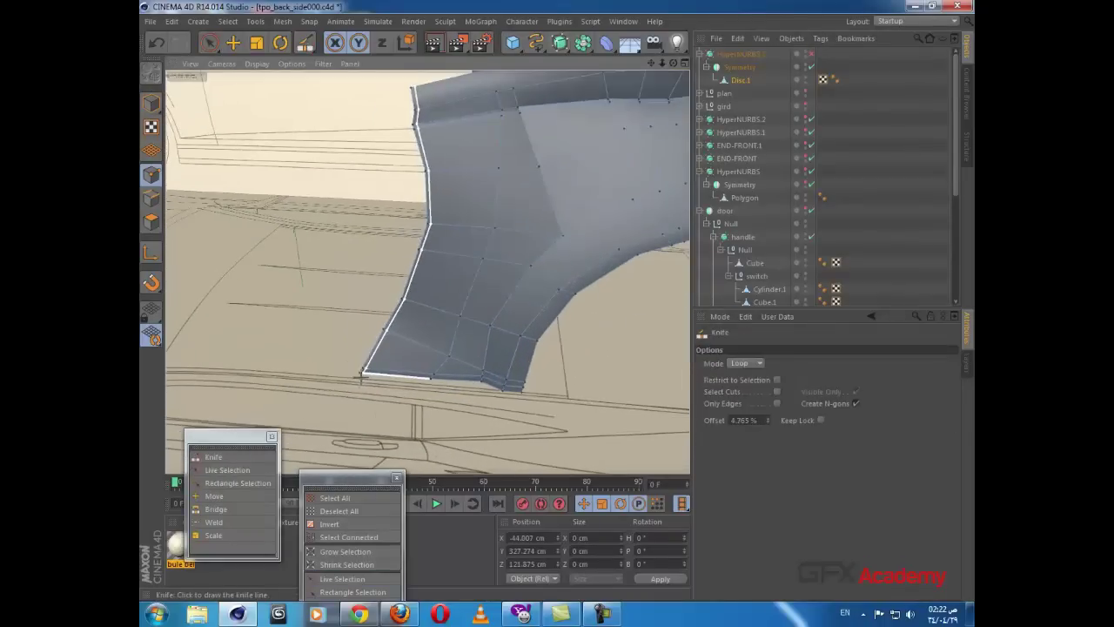
{"action": "scroll", "coordinate": [362, 376], "scroll_direction": "up", "scroll_amount": 2}
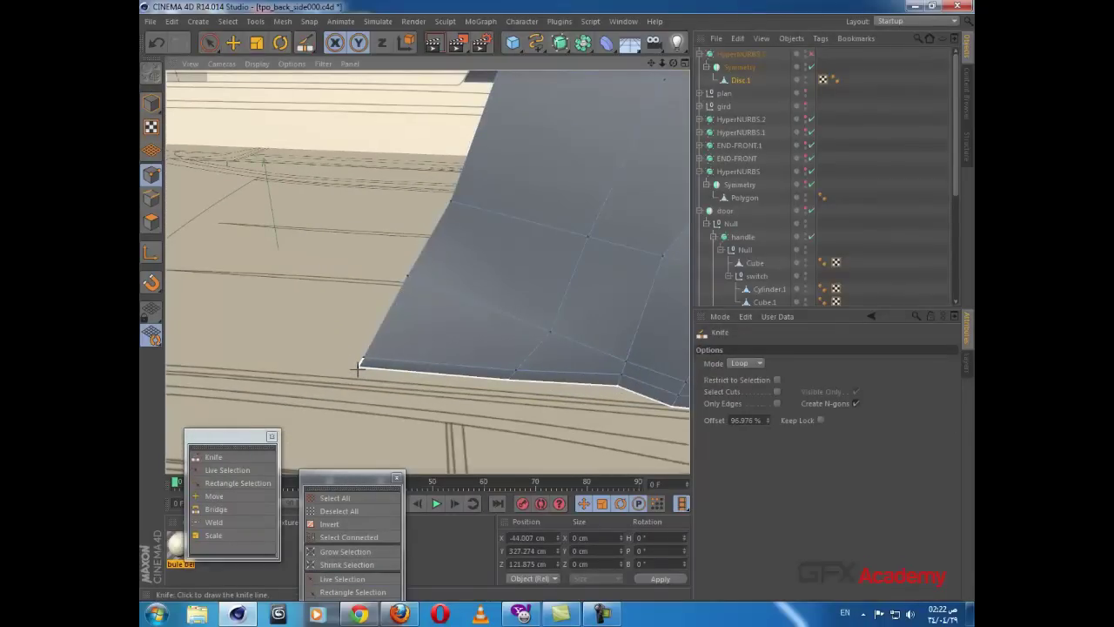
Step: Add Knife loop cuts close to the bottom edge of the fender in front of the wheel arch
{"action": "left_click_drag", "start_coordinate": [483, 262], "coordinate": [349, 316], "text": "alt"}
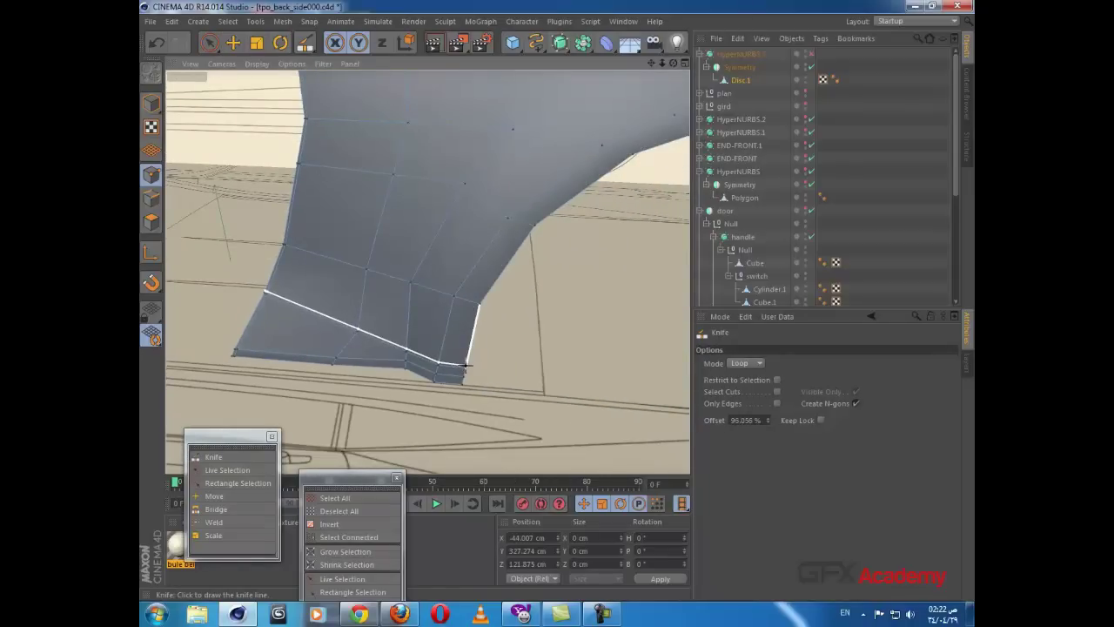
{"action": "scroll", "coordinate": [466, 364], "scroll_direction": "up", "scroll_amount": 3}
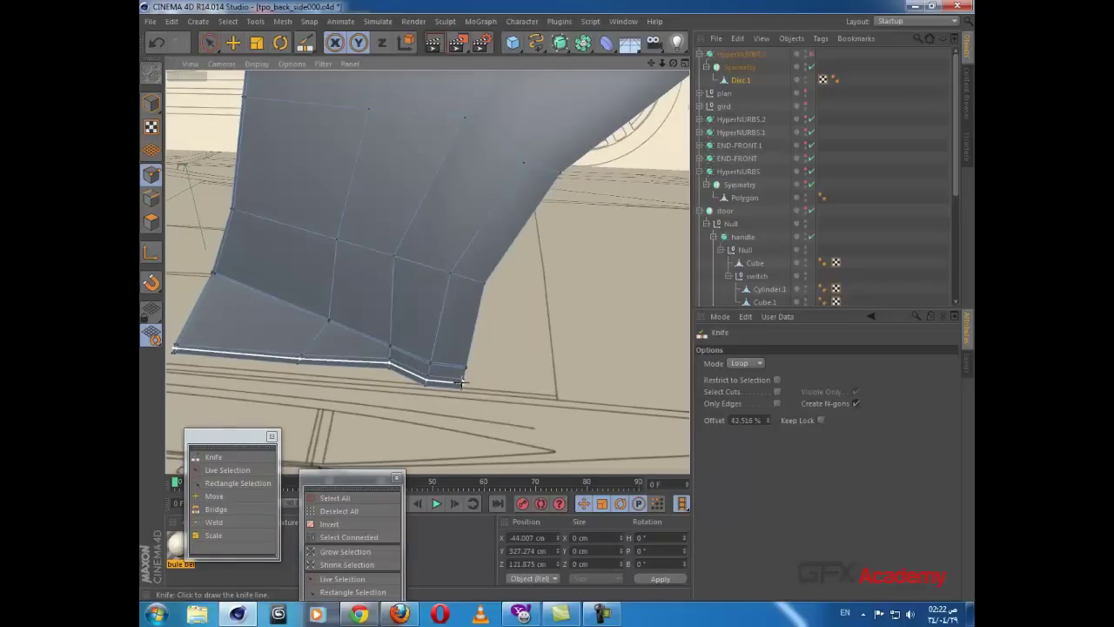
{"action": "left_click", "coordinate": [463, 383]}
{"action": "middle_click_drag", "start_coordinate": [538, 290], "coordinate": [465, 330], "text": "alt"}
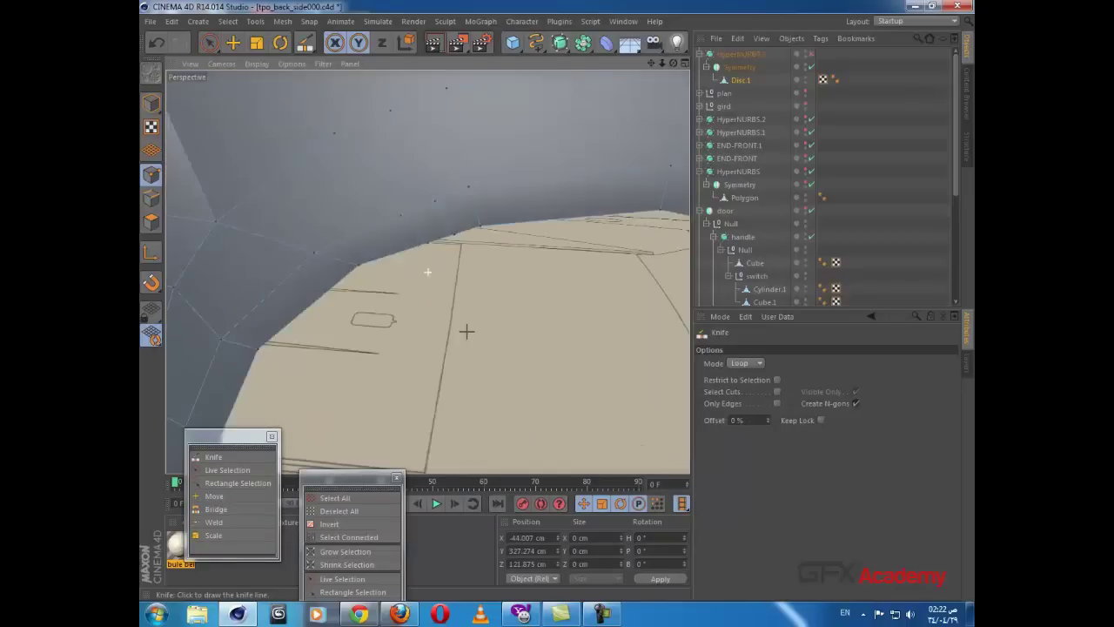
{"action": "scroll", "coordinate": [464, 331], "scroll_direction": "down", "scroll_amount": 4}
{"action": "left_click_drag", "start_coordinate": [463, 331], "coordinate": [522, 274], "text": "alt"}
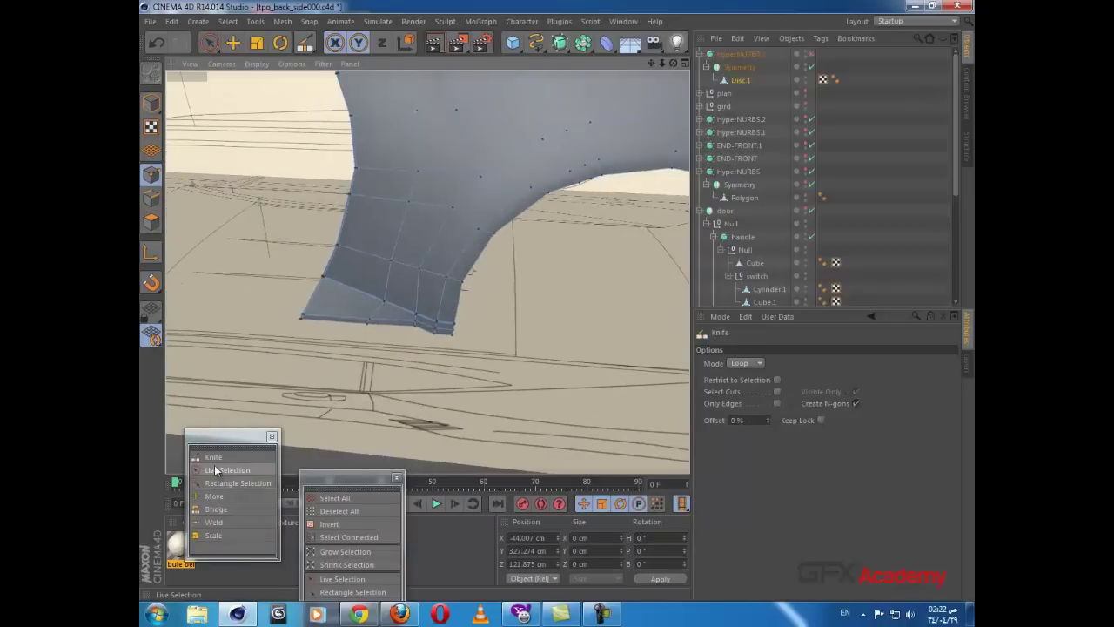
Step: Ring-select the short edges along the wheel-arch rim and apply Edge Cut with 2 subdivisions and a scale of 214%
{"action": "left_click_drag", "start_coordinate": [339, 478], "coordinate": [260, 344]}
{"action": "left_click", "coordinate": [254, 514]}
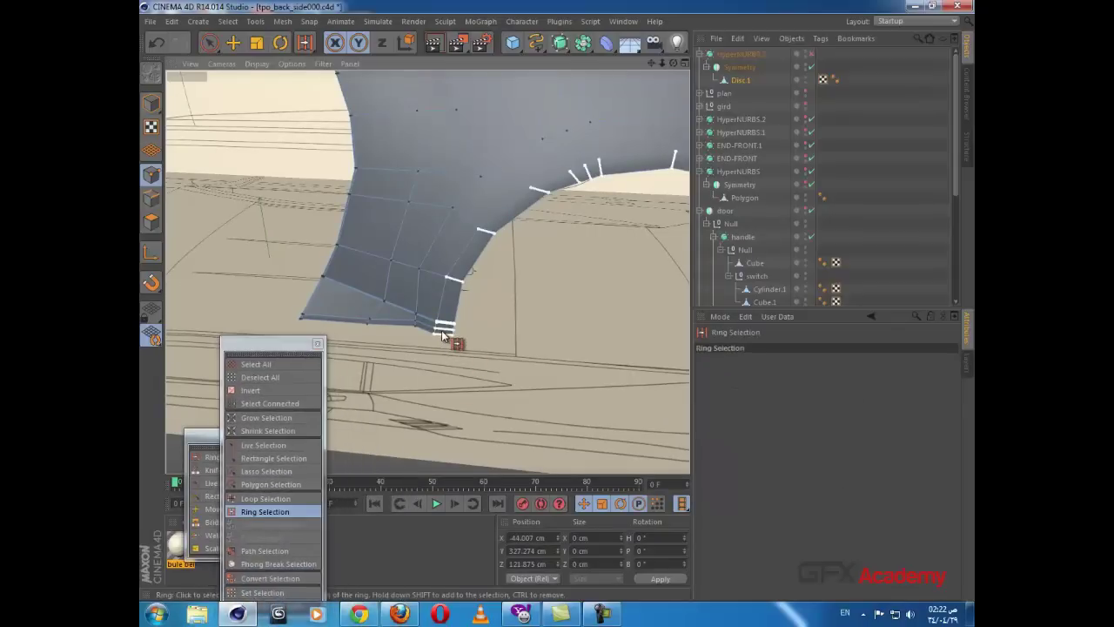
{"action": "left_click", "coordinate": [454, 347]}
{"action": "left_click", "coordinate": [151, 202]}
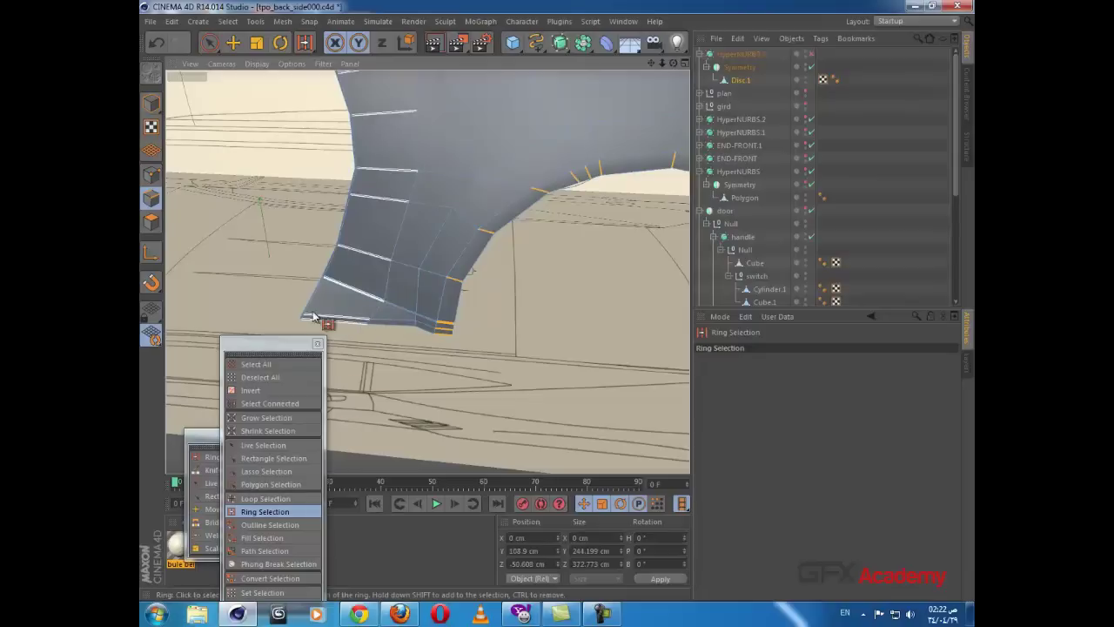
{"action": "left_click", "coordinate": [202, 449]}
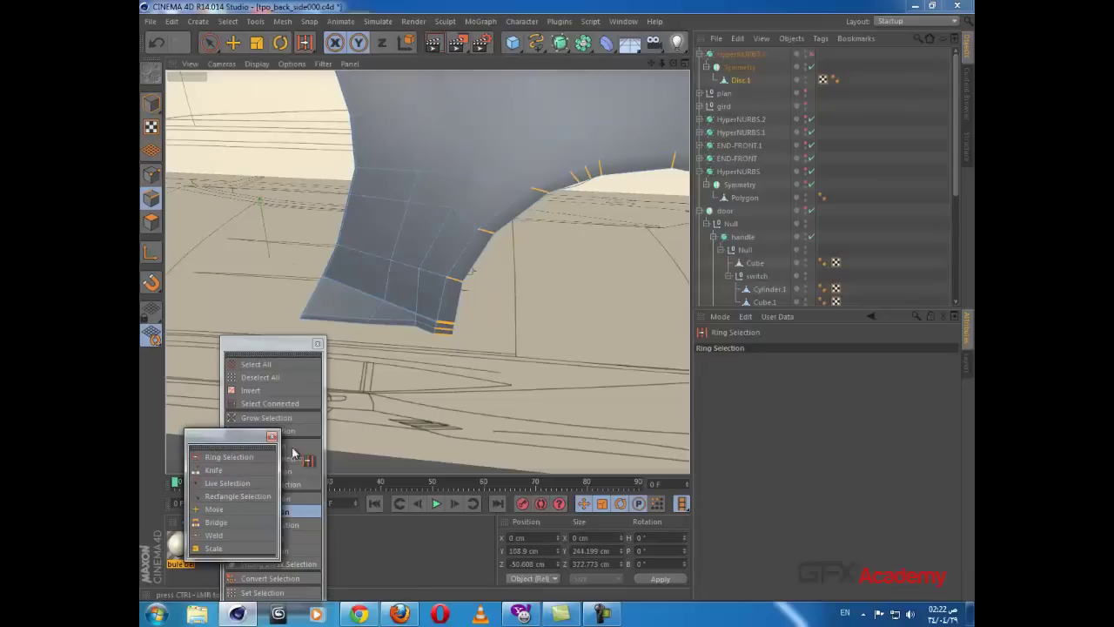
{"action": "right_click", "coordinate": [440, 424]}
{"action": "left_click", "coordinate": [464, 370]}
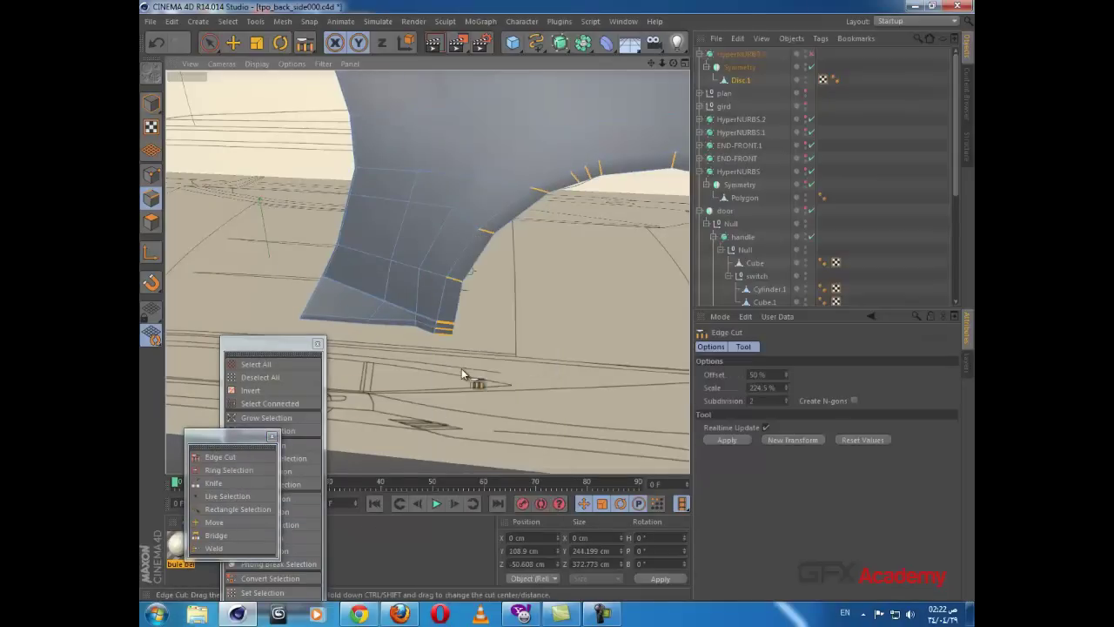
{"action": "left_click_drag", "start_coordinate": [446, 327], "coordinate": [556, 300]}
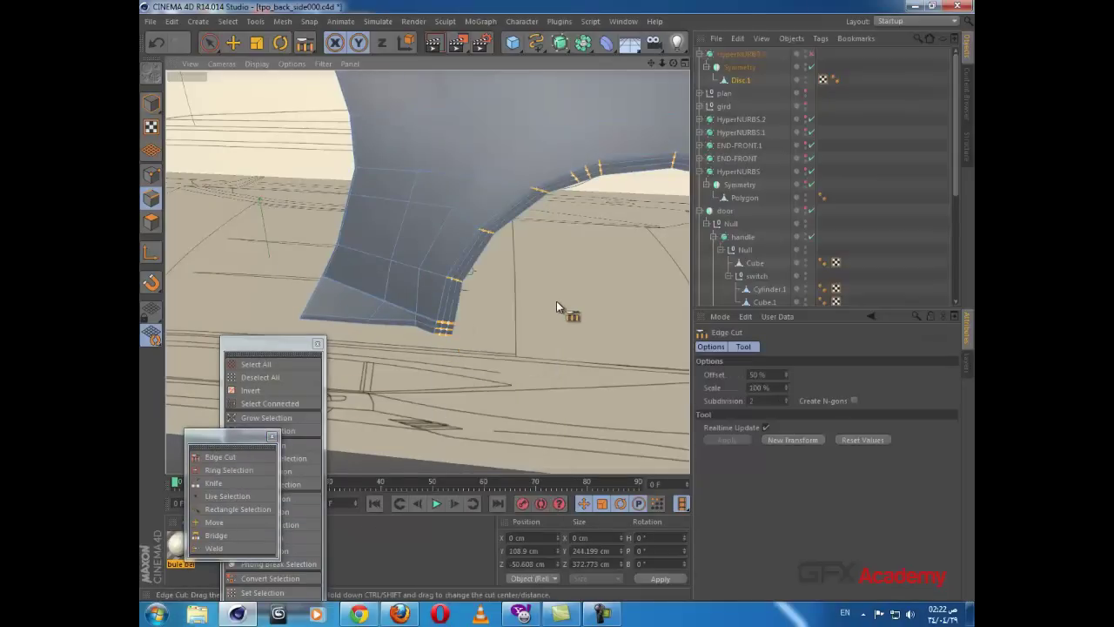
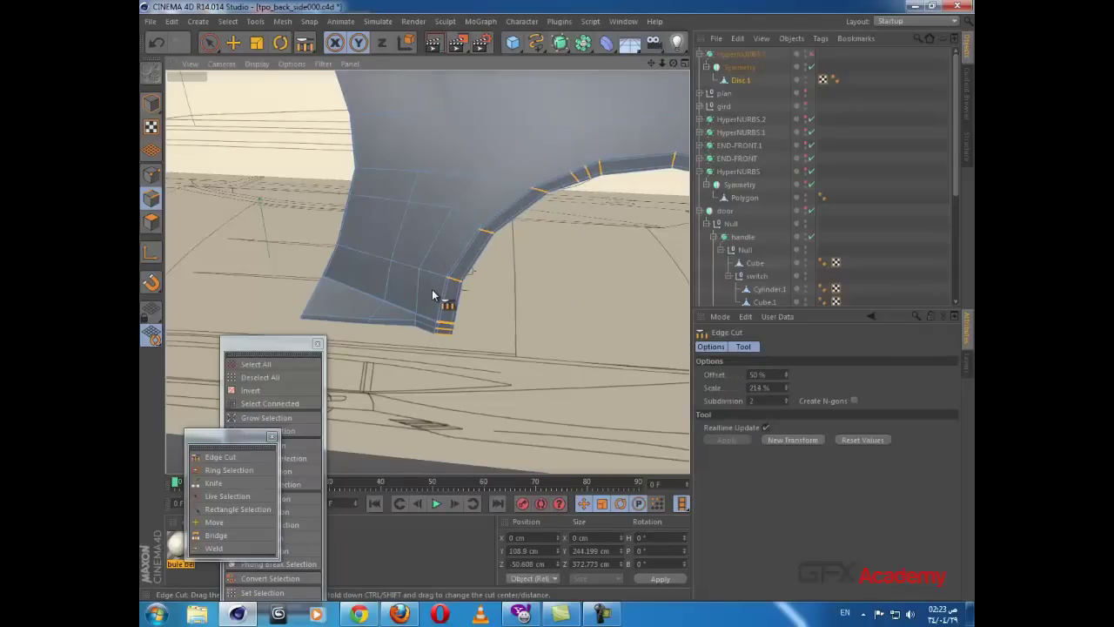
Step: Ring-select the next band of edges around the wheel arch and Edge Cut it with 2 subdivisions and 233.5% scale
{"action": "left_click", "coordinate": [229, 470]}
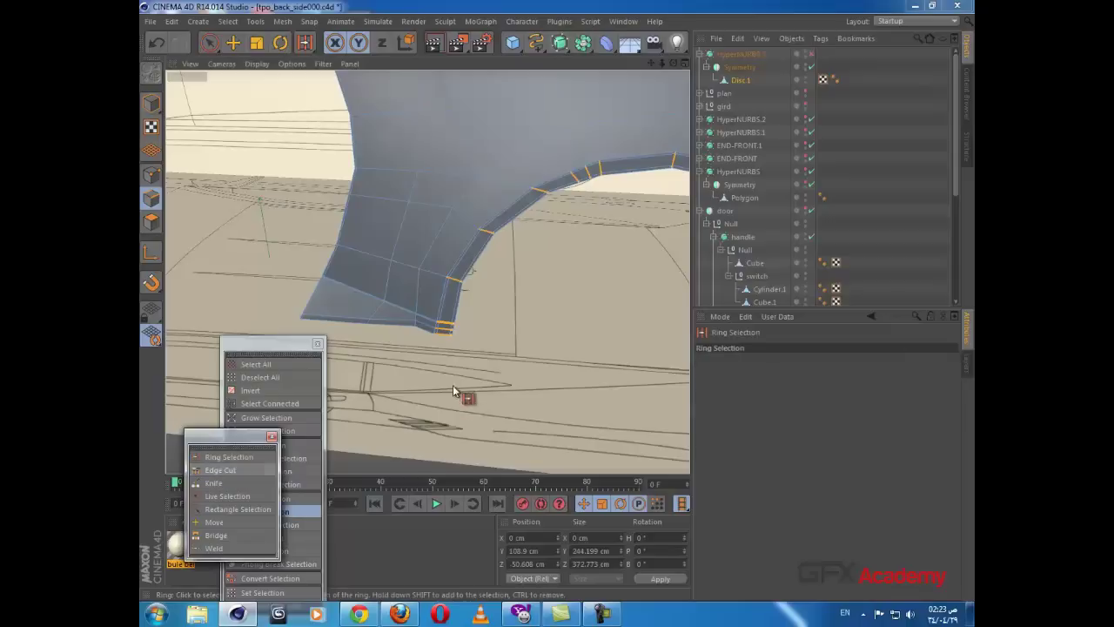
{"action": "left_click", "coordinate": [427, 336]}
{"action": "left_click_drag", "start_coordinate": [427, 336], "coordinate": [425, 293], "text": "alt"}
{"action": "left_click", "coordinate": [233, 470]}
{"action": "left_click_drag", "start_coordinate": [559, 302], "coordinate": [558, 301]}
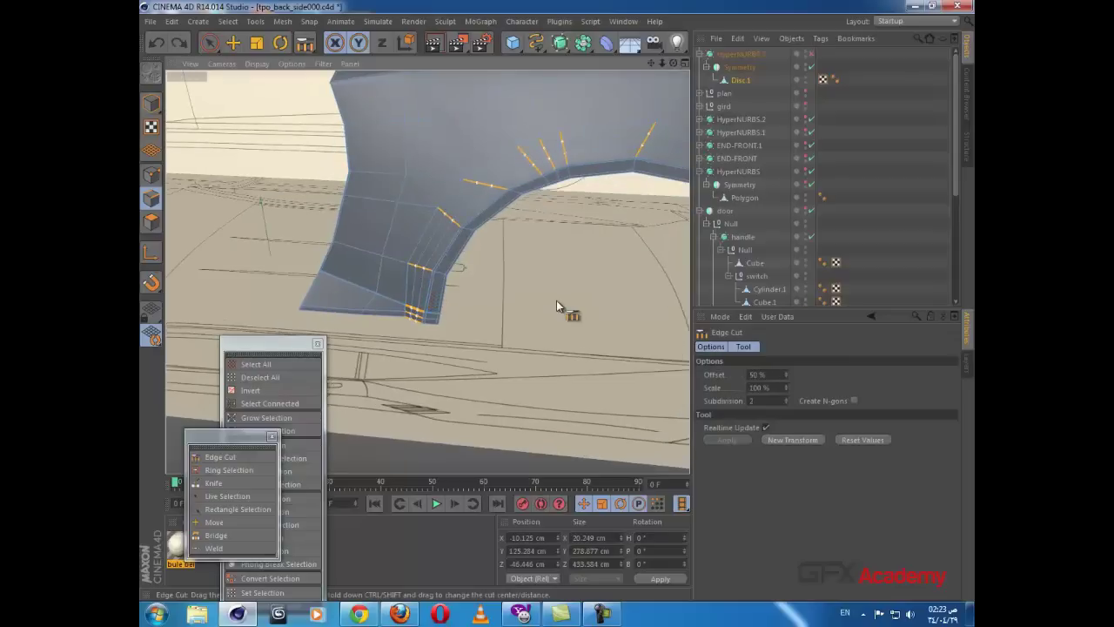
{"action": "left_click_drag", "start_coordinate": [557, 300], "coordinate": [557, 301], "text": "shift"}
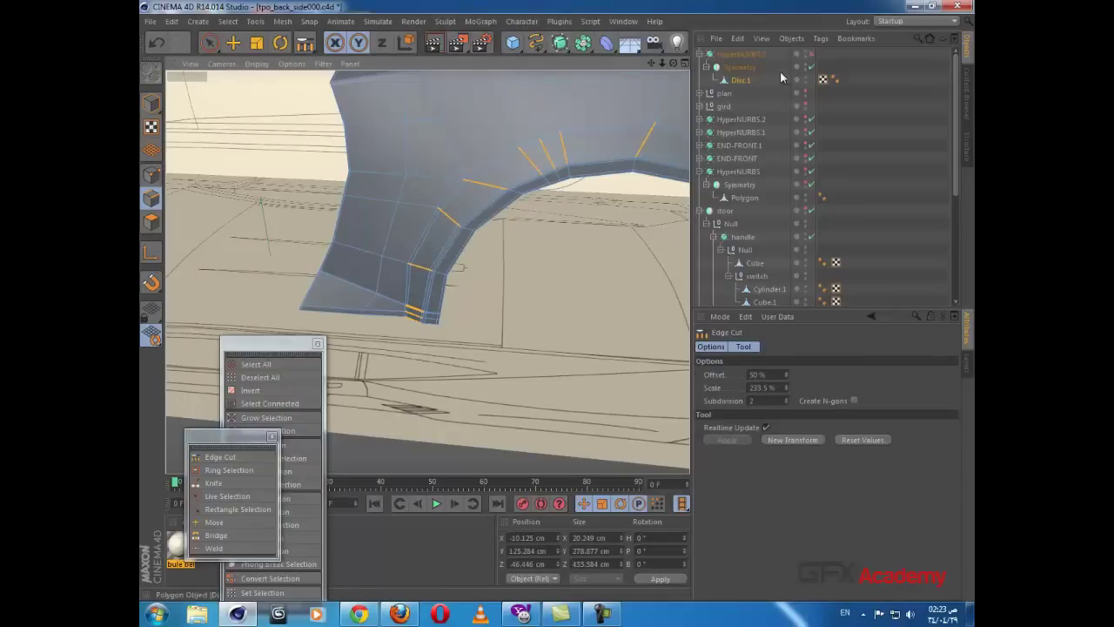
Step: Turn the body's HyperNURBS smoothing back on and inspect the wheel-arch edge
{"action": "left_click", "coordinate": [811, 56]}
{"action": "left_click", "coordinate": [754, 55]}
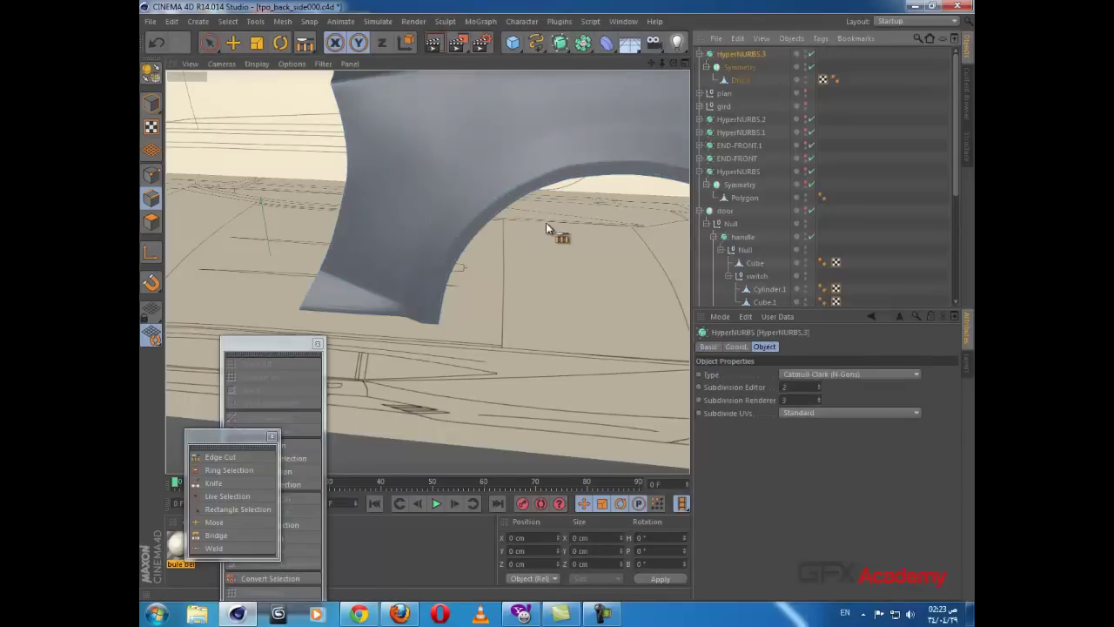
{"action": "left_click_drag", "start_coordinate": [547, 225], "coordinate": [418, 152], "text": "alt"}
Step: Select Disc.1's points at the upper front of the wheel arch and move them to about X -1.8, Y 217.6 cm
{"action": "left_click", "coordinate": [740, 79]}
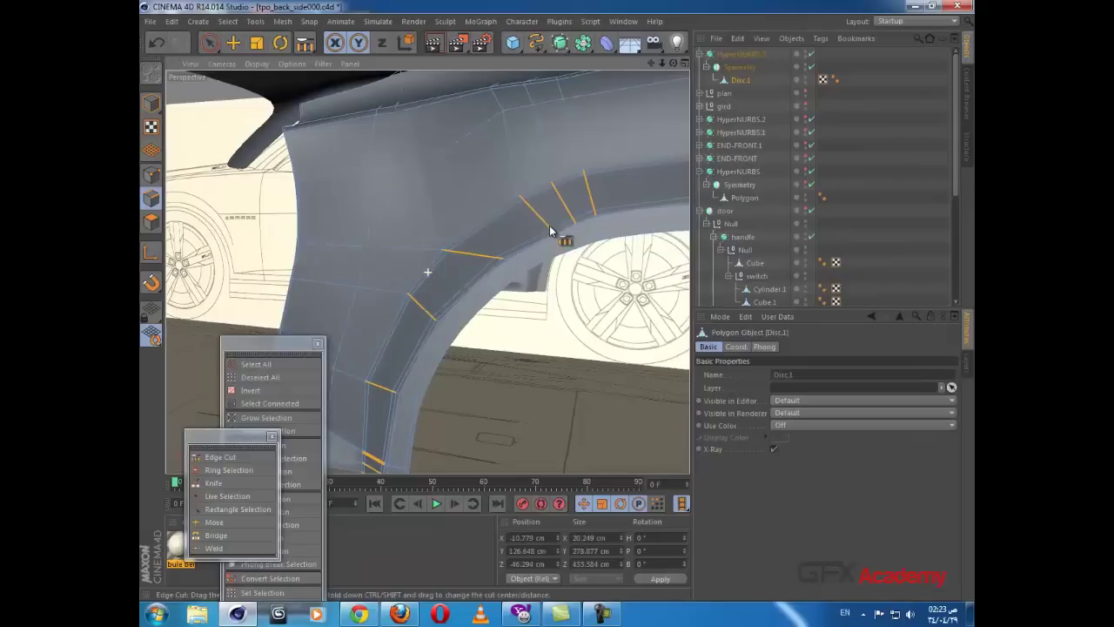
{"action": "left_click", "coordinate": [151, 175]}
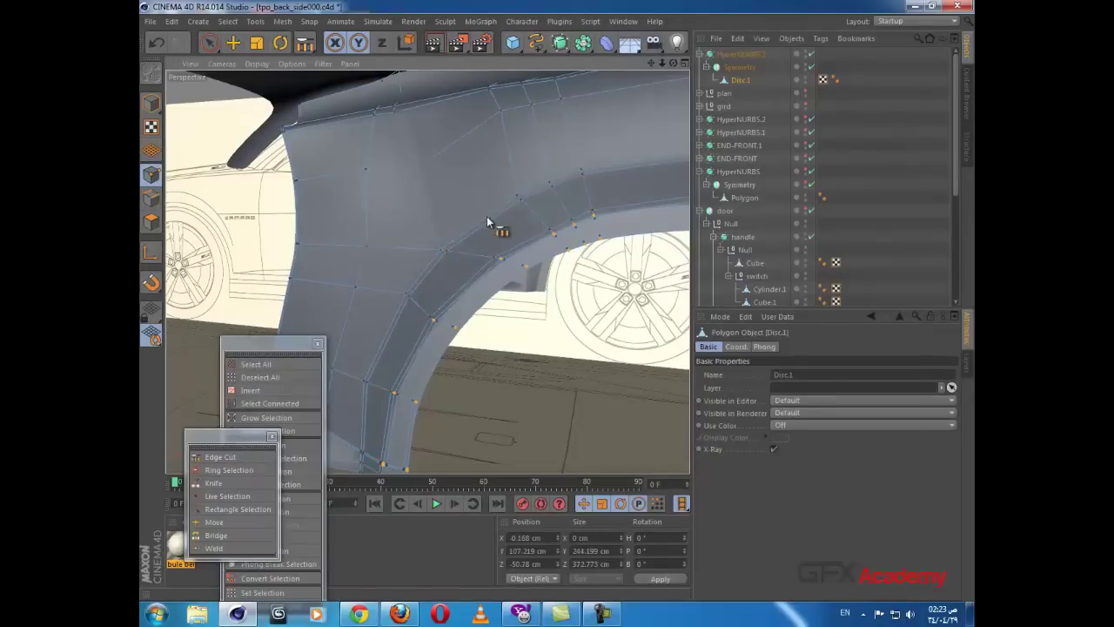
{"action": "scroll", "coordinate": [488, 219], "scroll_direction": "up", "scroll_amount": 3}
{"action": "left_click_drag", "start_coordinate": [208, 46], "coordinate": [235, 61]}
{"action": "left_click_drag", "start_coordinate": [507, 216], "coordinate": [427, 206], "text": "alt"}
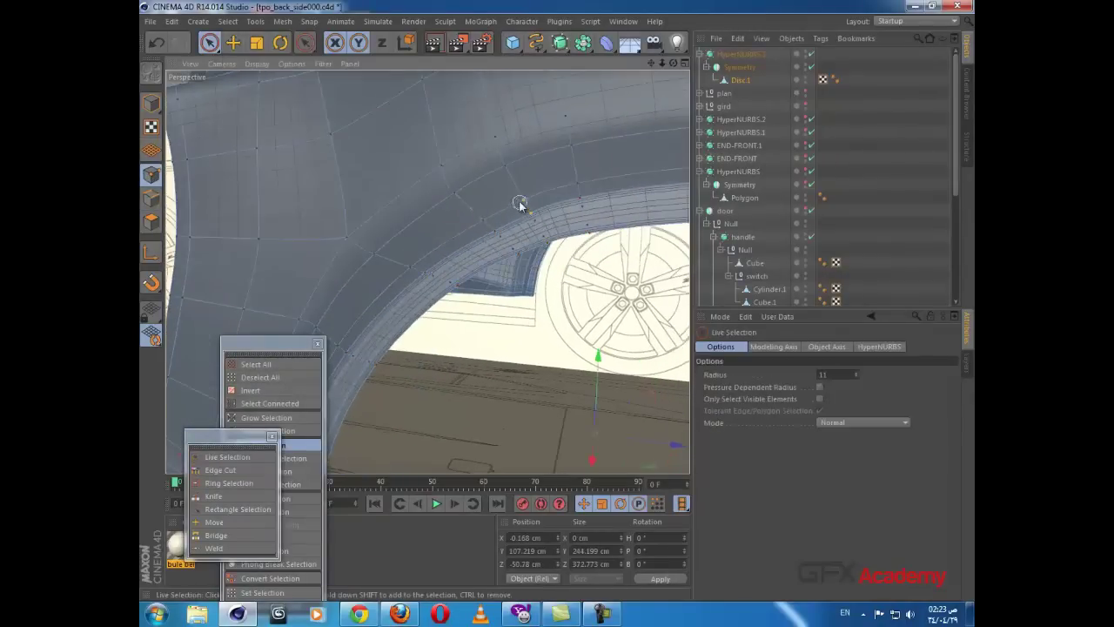
{"action": "left_click_drag", "start_coordinate": [496, 225], "coordinate": [506, 198], "text": "alt"}
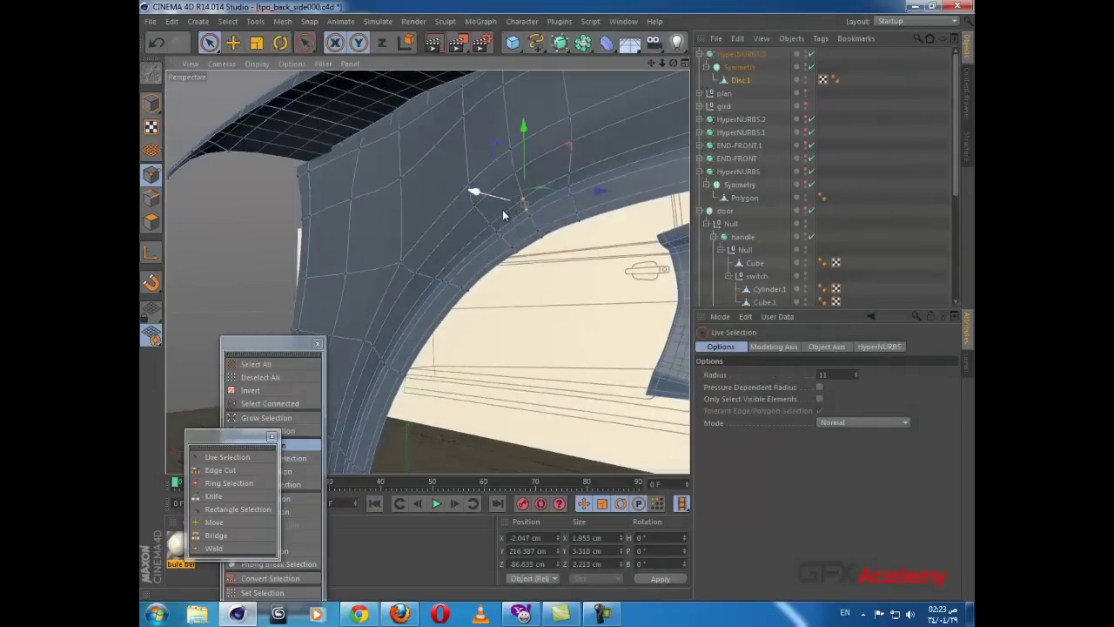
{"action": "left_click_drag", "start_coordinate": [519, 255], "coordinate": [505, 227], "text": "alt"}
{"action": "left_click_drag", "start_coordinate": [533, 159], "coordinate": [533, 161]}
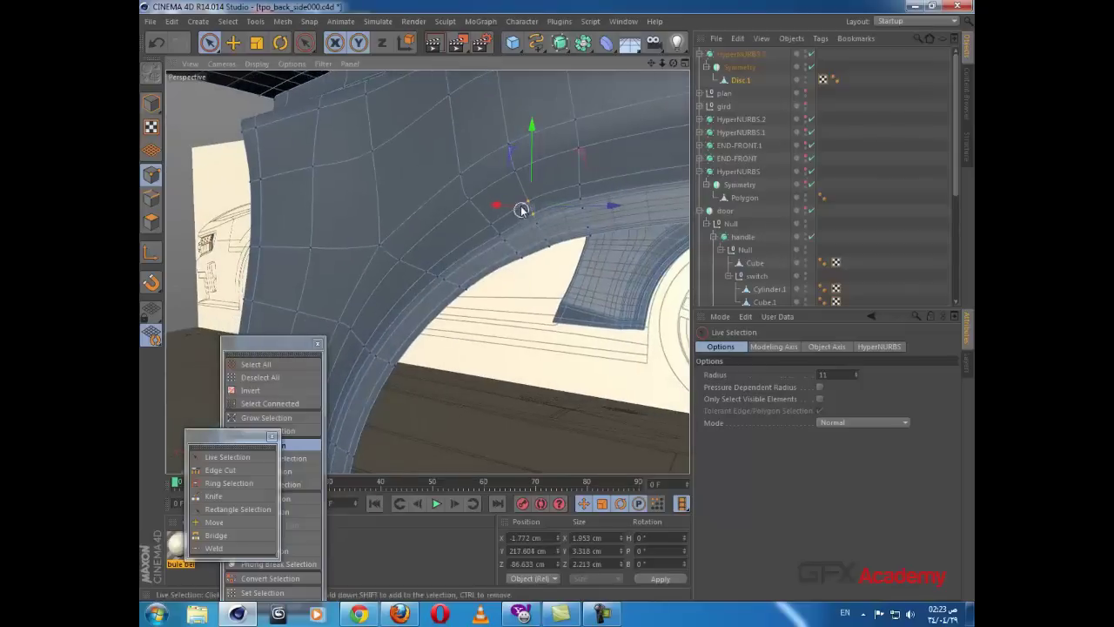
Step: Live-select a larger group of points at that part of the wheel arch and move it to about X -0.4 cm
{"action": "left_click_drag", "start_coordinate": [521, 206], "coordinate": [384, 276]}
{"action": "left_click_drag", "start_coordinate": [517, 232], "coordinate": [478, 222], "text": "alt"}
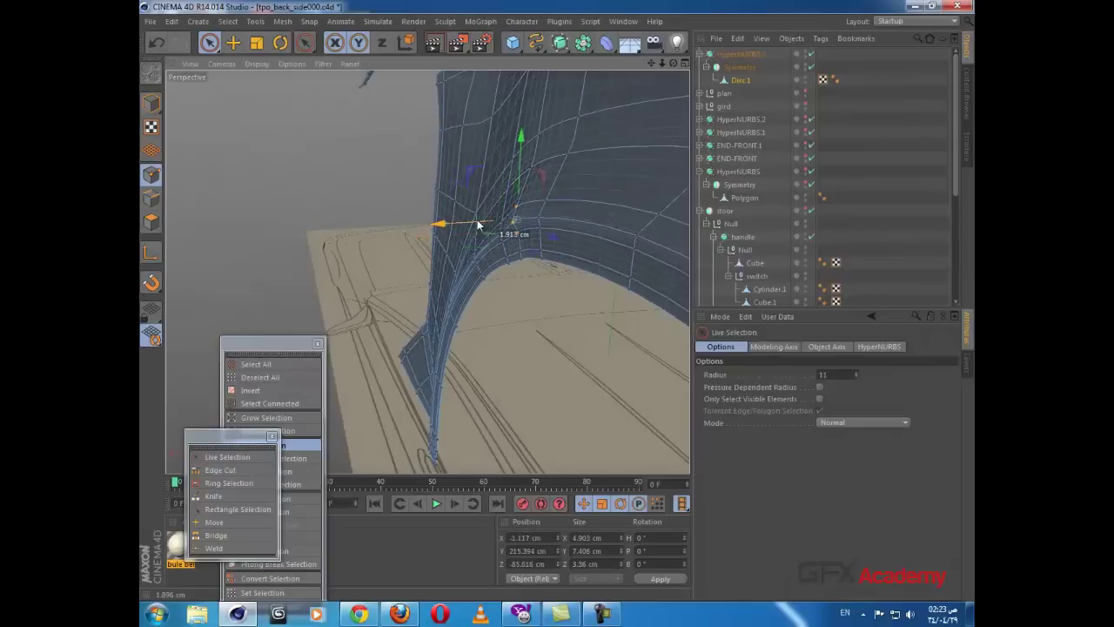
{"action": "scroll", "coordinate": [524, 207], "scroll_direction": "up", "scroll_amount": 2}
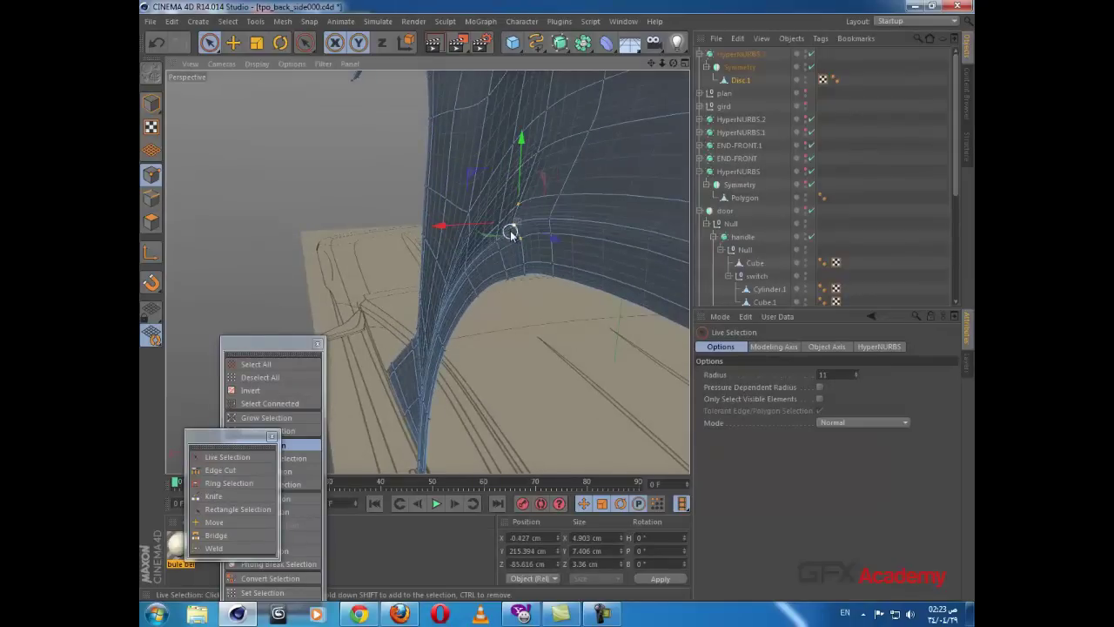
Step: Select a single point at the upper front of the wheel arch and move it to about X 0.3 cm
{"action": "left_click", "coordinate": [514, 230]}
{"action": "left_click_drag", "start_coordinate": [482, 232], "coordinate": [479, 233]}
{"action": "left_click_drag", "start_coordinate": [512, 252], "coordinate": [558, 306], "text": "alt"}
{"action": "scroll", "coordinate": [557, 300], "scroll_direction": "down", "scroll_amount": 5}
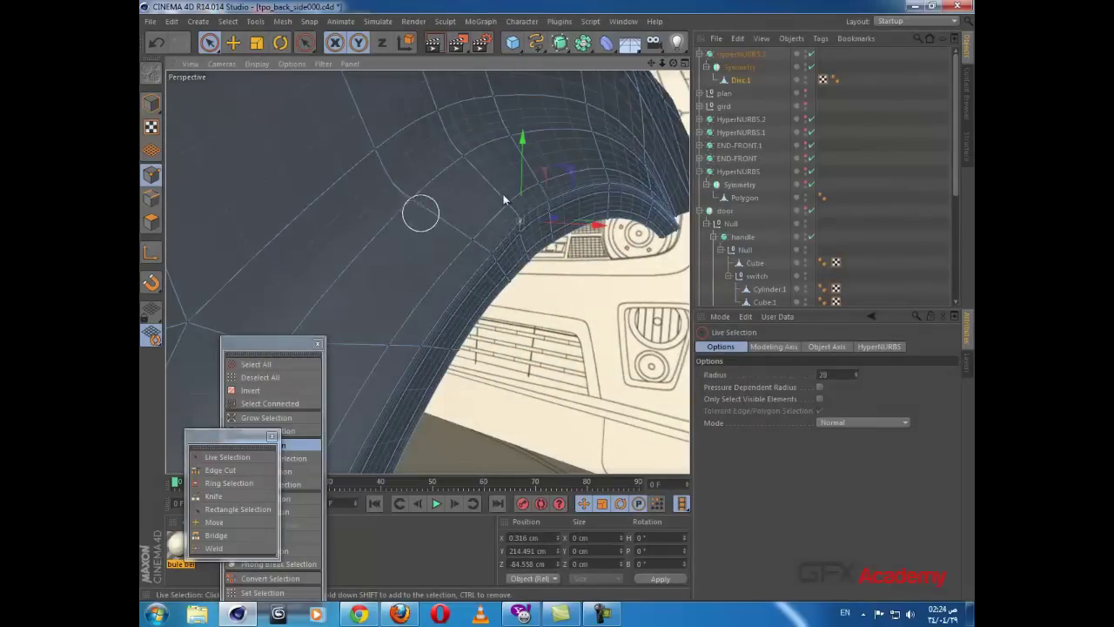
Step: Select the neighbouring group of points higher on the wheel arch and shift it to about X 0.1, Y 222.2 cm
{"action": "left_click_drag", "start_coordinate": [551, 206], "coordinate": [594, 202]}
{"action": "left_click", "coordinate": [555, 209], "text": "shift"}
{"action": "scroll", "coordinate": [514, 245], "scroll_direction": "down", "scroll_amount": 8}
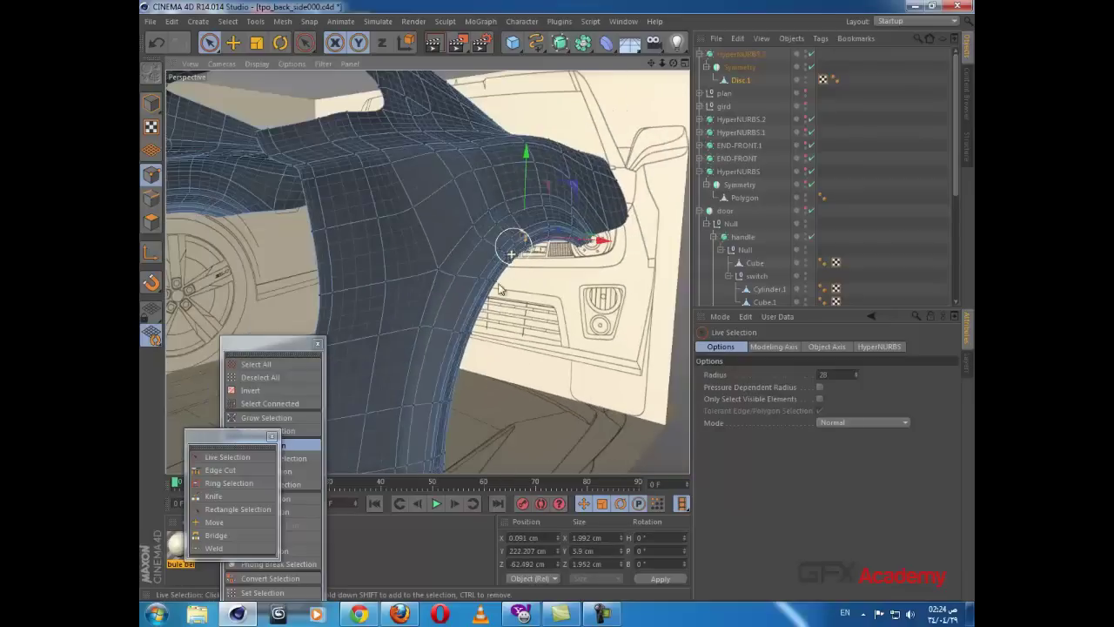
{"action": "left_click_drag", "start_coordinate": [432, 304], "coordinate": [592, 316], "text": "alt"}
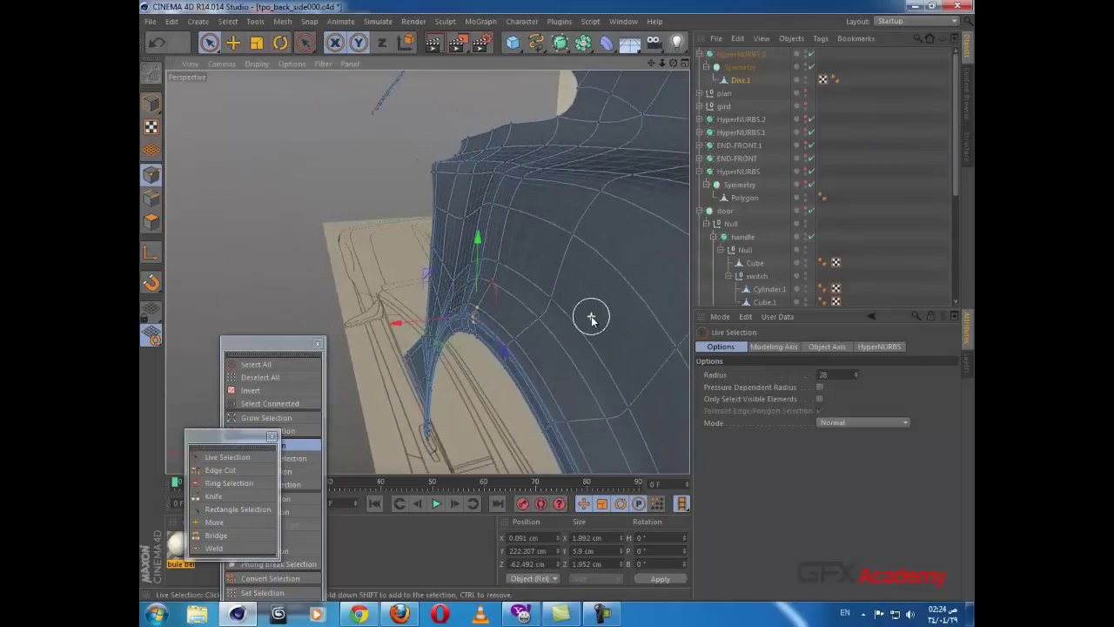
Step: Turn off X-Ray for Disc.1
{"action": "left_click", "coordinate": [740, 79]}
{"action": "left_click_drag", "start_coordinate": [661, 211], "coordinate": [540, 349], "text": "alt"}
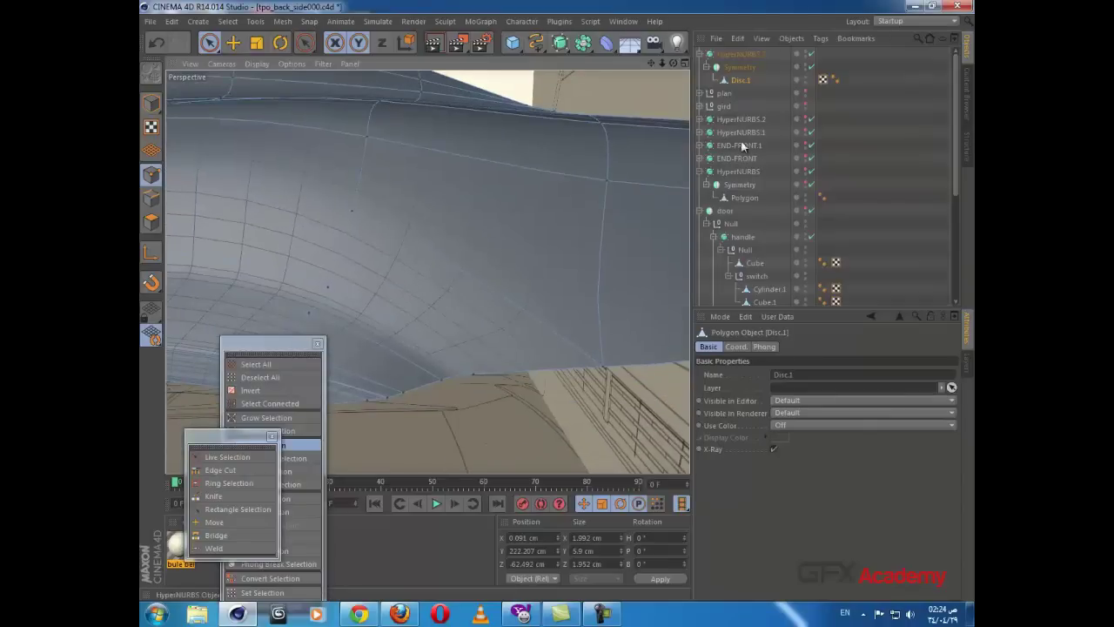
{"action": "left_click", "coordinate": [774, 449]}
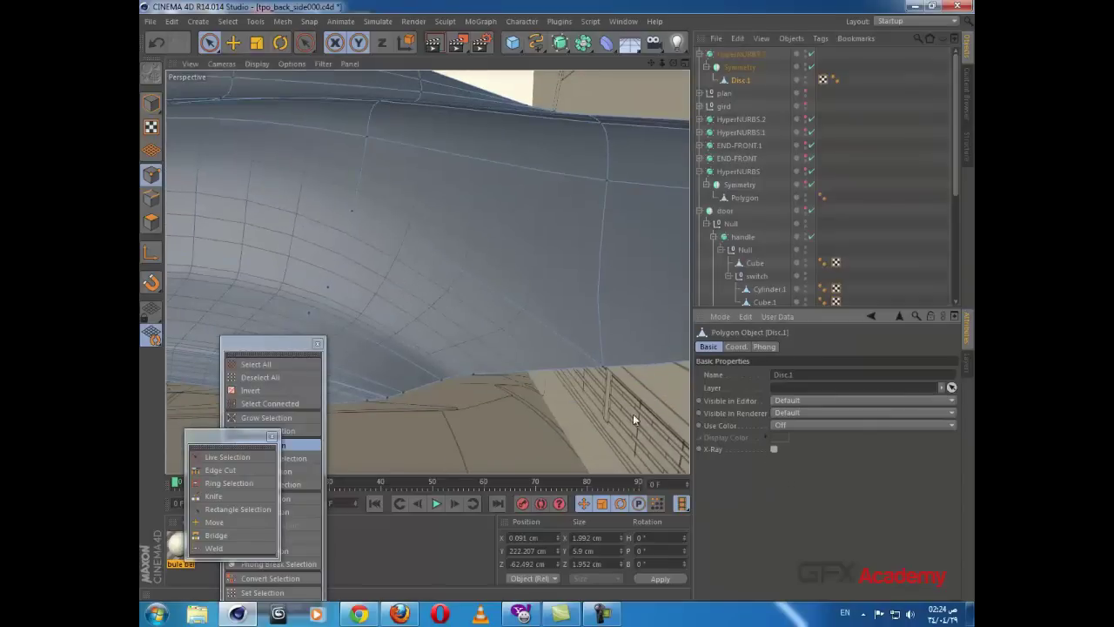
Step: Disable the body's HyperNURBS and Symmetry and reselect Disc.1 to work on its unsmoothed half
{"action": "left_click", "coordinate": [755, 53]}
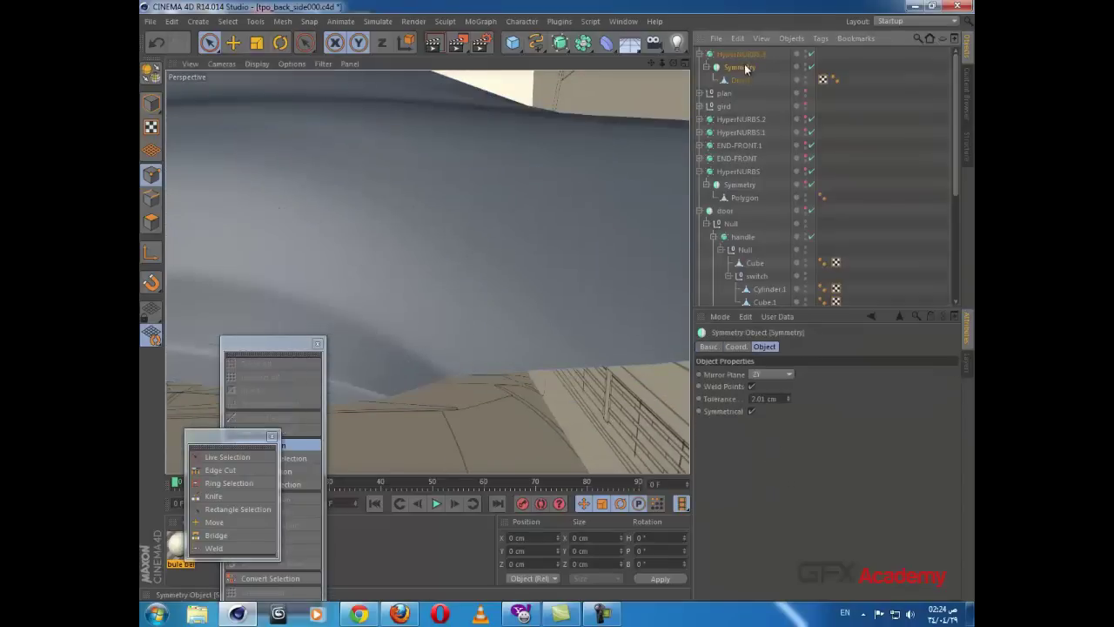
{"action": "left_click", "coordinate": [741, 68]}
{"action": "left_click", "coordinate": [810, 54]}
{"action": "left_click", "coordinate": [739, 80]}
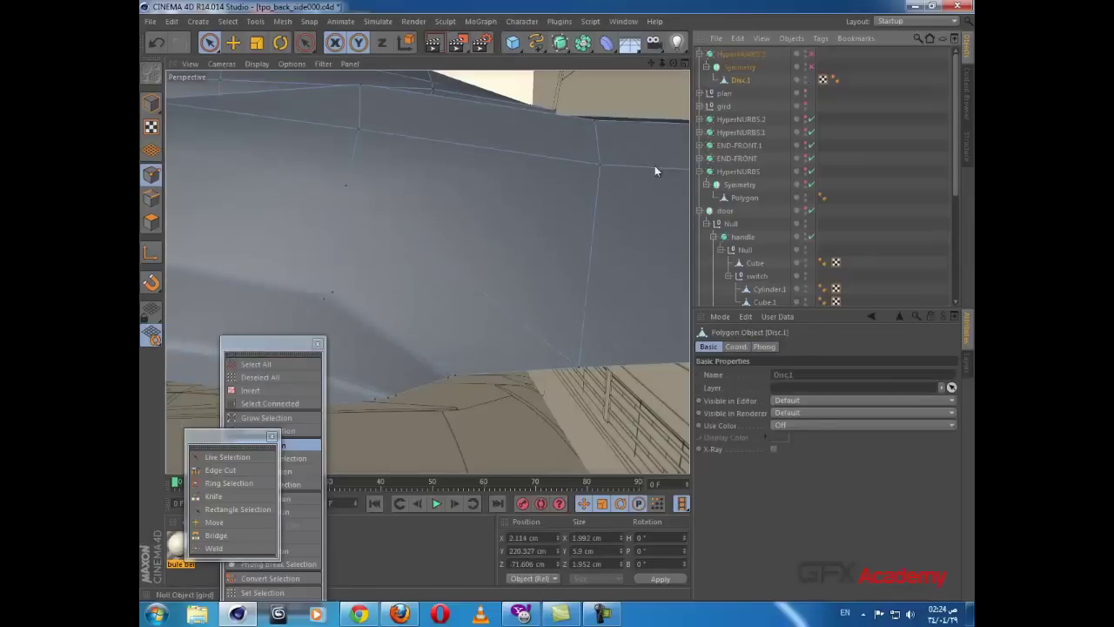
{"action": "scroll", "coordinate": [396, 287], "scroll_direction": "down", "scroll_amount": 5}
{"action": "scroll", "coordinate": [422, 287], "scroll_direction": "up", "scroll_amount": 3}
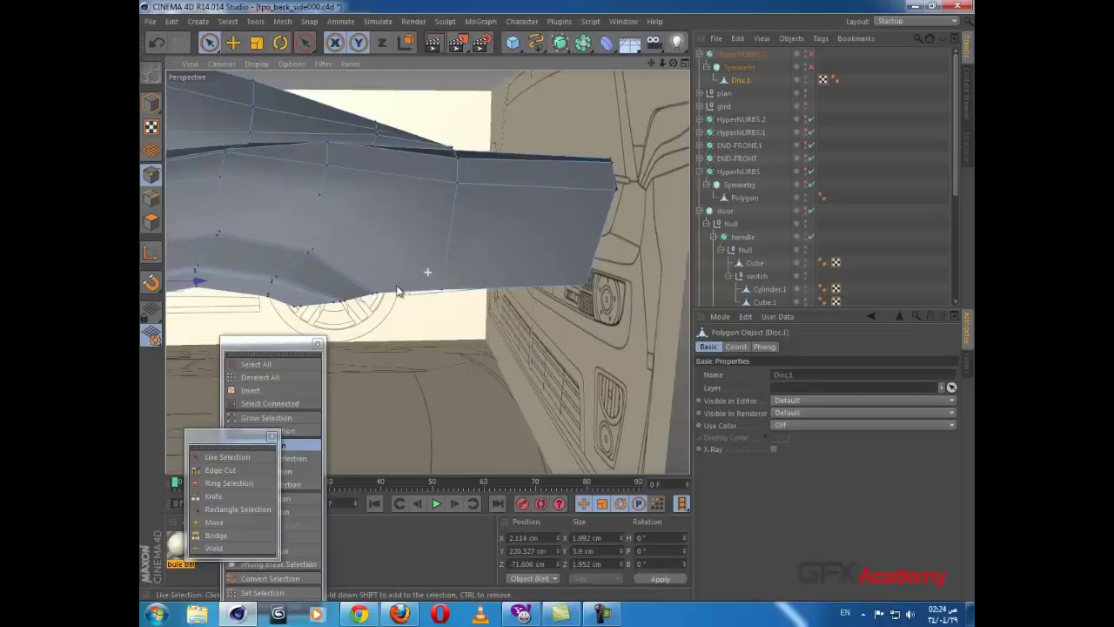
Step: Cut new edges across the rear side panel between its lower edge and the shoulder crease using the Knife in Line mode
{"action": "key", "text": "k"}
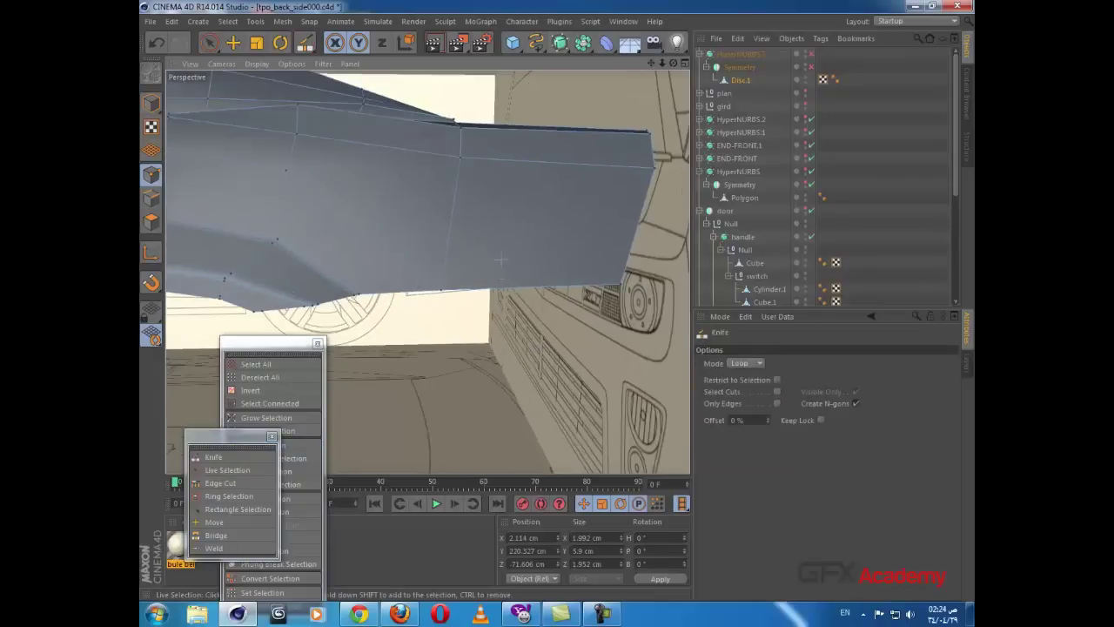
{"action": "left_click", "coordinate": [736, 364]}
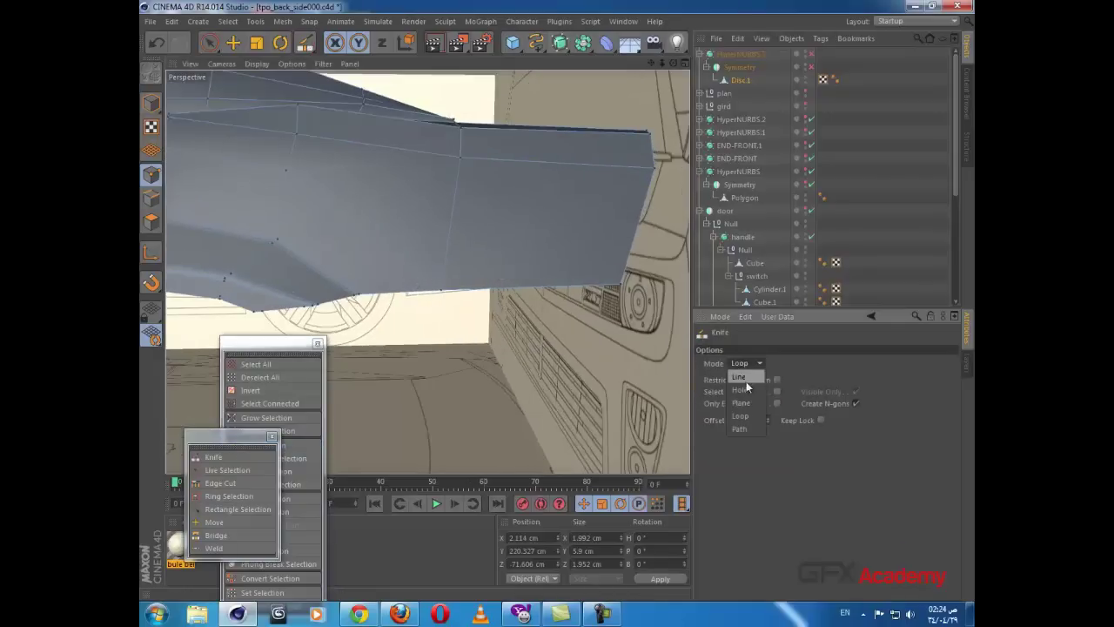
{"action": "left_click", "coordinate": [746, 383]}
{"action": "left_click_drag", "start_coordinate": [440, 289], "coordinate": [288, 172]}
{"action": "left_click_drag", "start_coordinate": [540, 274], "coordinate": [480, 335], "text": "alt"}
{"action": "left_click_drag", "start_coordinate": [447, 271], "coordinate": [485, 341], "text": "alt"}
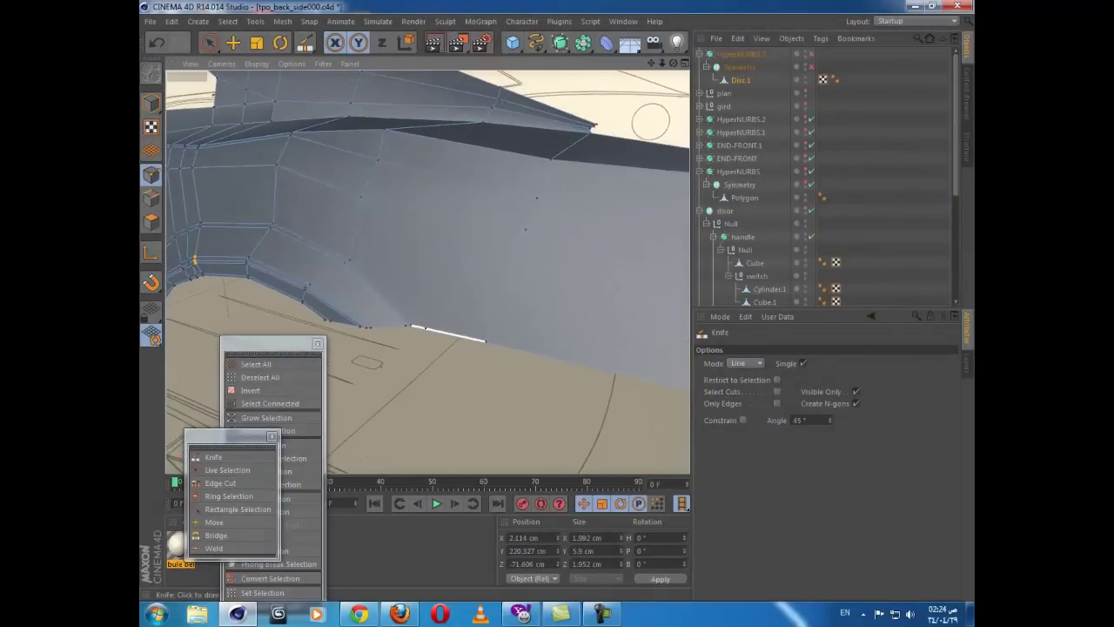
{"action": "scroll", "coordinate": [430, 206], "scroll_direction": "down", "scroll_amount": 4}
{"action": "left_click_drag", "start_coordinate": [499, 234], "coordinate": [479, 305]}
{"action": "mouse_move", "coordinate": [390, 218]}
{"action": "left_mouse_down", "text": "alt"}
{"action": "mouse_move", "coordinate": [395, 256]}
{"action": "mouse_move", "coordinate": [280, 249]}
{"action": "mouse_move", "coordinate": [398, 254]}
{"action": "mouse_move", "coordinate": [497, 231]}
{"action": "mouse_move", "coordinate": [579, 273]}
{"action": "mouse_move", "coordinate": [522, 258]}
{"action": "mouse_move", "coordinate": [527, 241]}
{"action": "mouse_move", "coordinate": [541, 272]}
{"action": "mouse_move", "coordinate": [427, 269]}
{"action": "mouse_move", "coordinate": [459, 280]}
{"action": "left_mouse_up", "text": "alt"}
{"action": "mouse_move", "coordinate": [411, 326]}
{"action": "left_mouse_down", "text": "alt"}
{"action": "mouse_move", "coordinate": [386, 269]}
{"action": "mouse_move", "coordinate": [410, 269]}
{"action": "mouse_move", "coordinate": [409, 321]}
{"action": "left_mouse_up", "text": "alt"}
Step: Raise one pair of points on the shoulder crease by about 2 cm and the adjacent pair to about Y 324.4 cm
{"action": "left_click", "coordinate": [209, 44]}
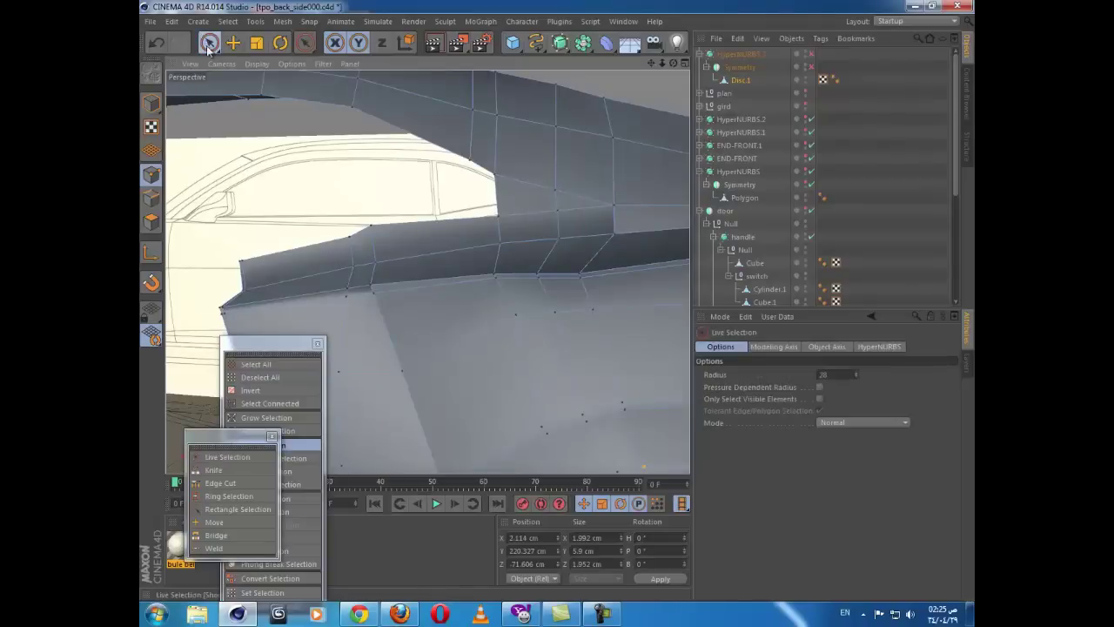
{"action": "left_click", "coordinate": [598, 287]}
{"action": "left_click_drag", "start_coordinate": [602, 291], "coordinate": [640, 270], "text": "alt"}
{"action": "left_click_drag", "start_coordinate": [585, 233], "coordinate": [586, 229]}
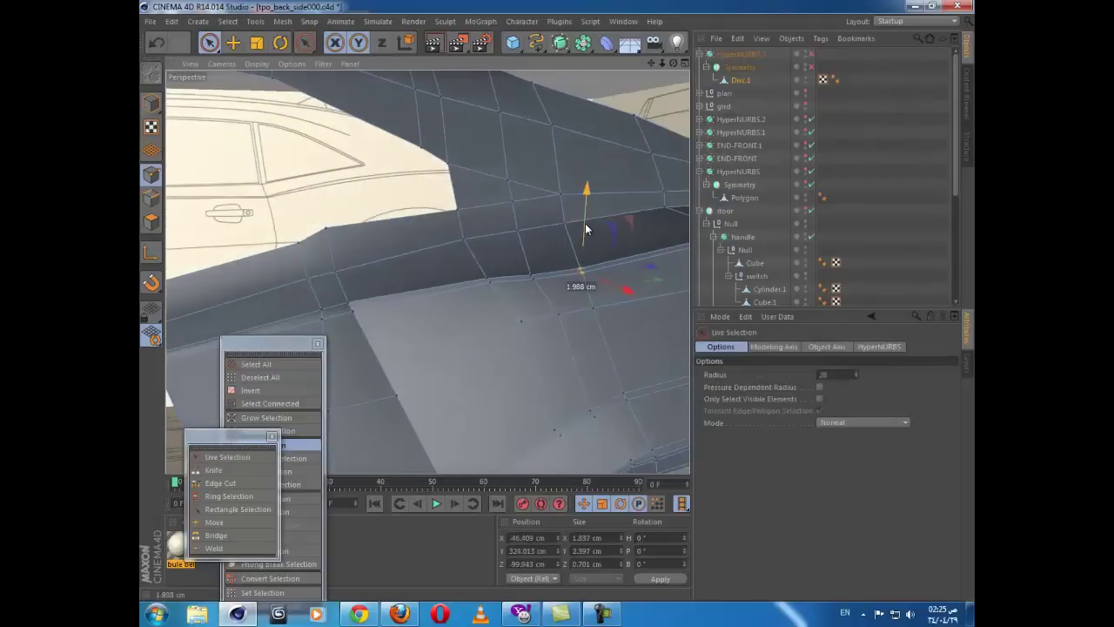
{"action": "left_click", "coordinate": [532, 277]}
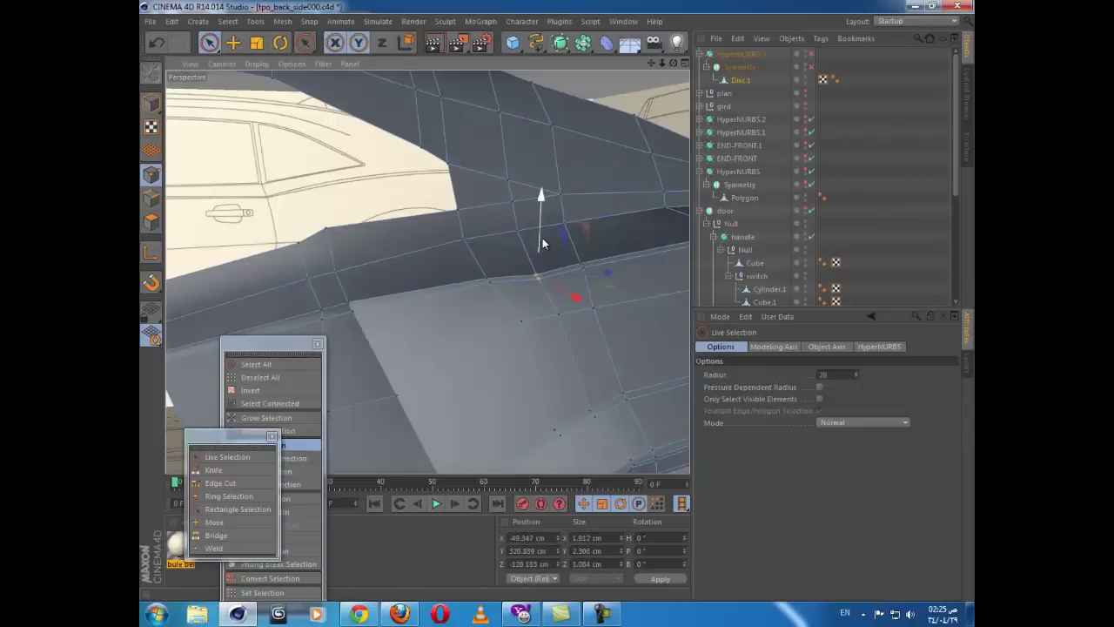
{"action": "left_click_drag", "start_coordinate": [538, 234], "coordinate": [539, 322], "text": "alt"}
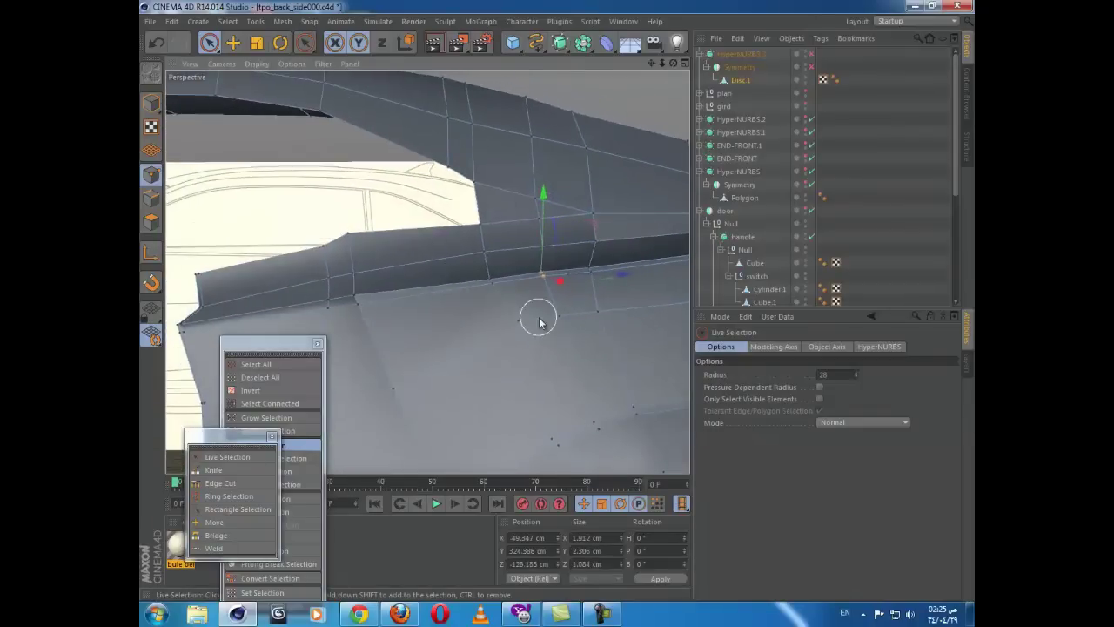
Step: Move the rearmost shoulder-crease points to about X -52.6 cm and raise a pair farther along to about Y 329.4 cm
{"action": "left_click_drag", "start_coordinate": [504, 374], "coordinate": [415, 373], "text": "alt"}
{"action": "scroll", "coordinate": [438, 338], "scroll_direction": "up", "scroll_amount": 2}
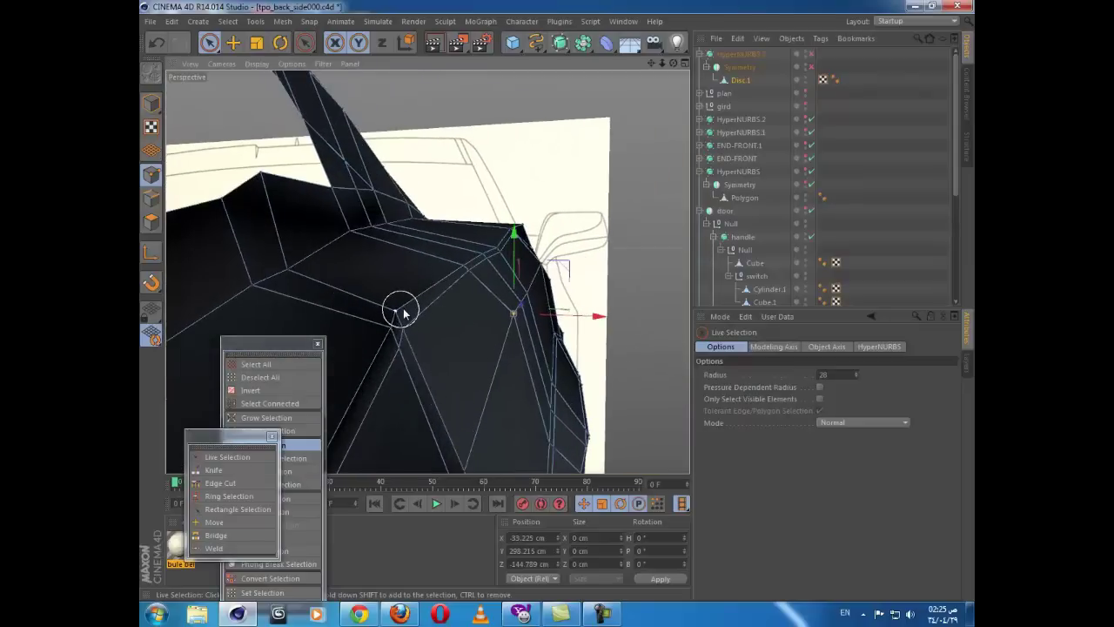
{"action": "left_click", "coordinate": [415, 330]}
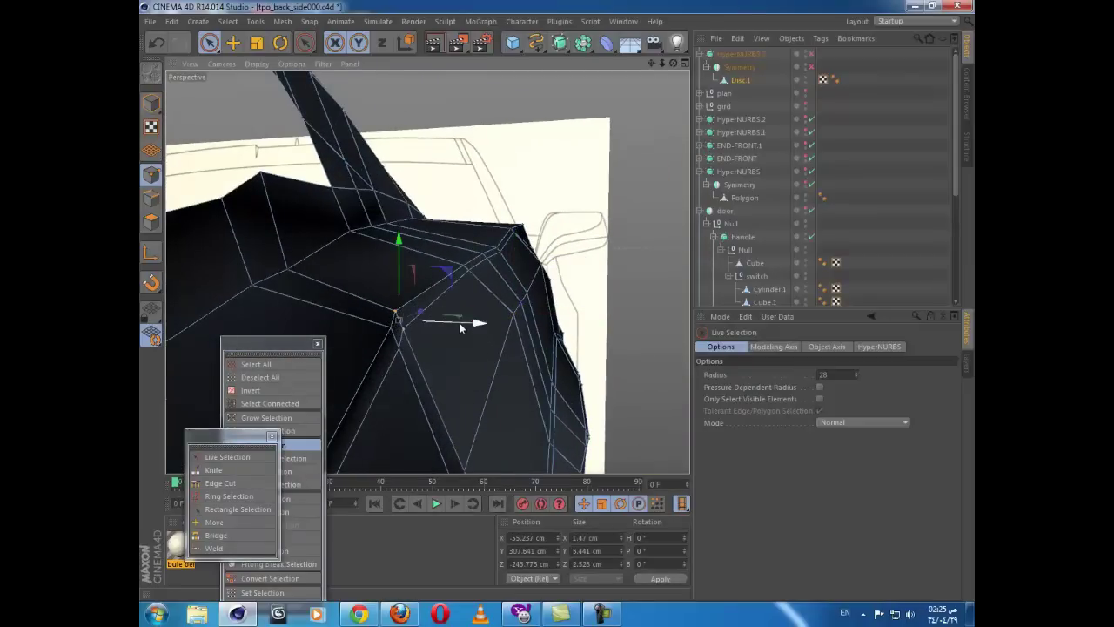
{"action": "left_click_drag", "start_coordinate": [422, 357], "coordinate": [631, 234], "text": "alt"}
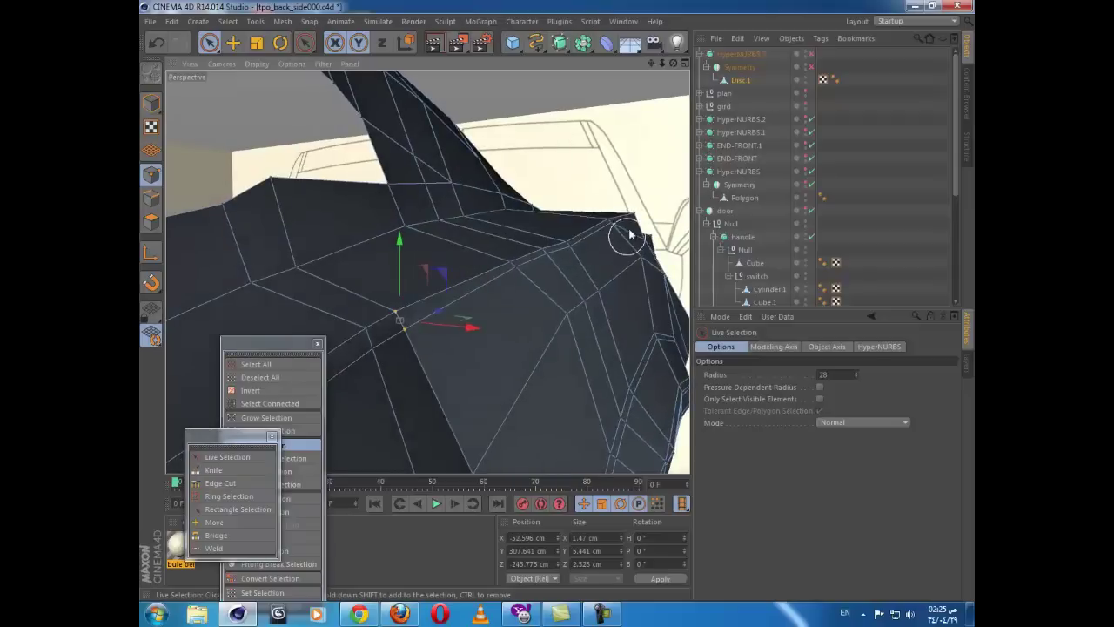
{"action": "left_click", "coordinate": [572, 241]}
{"action": "left_click_drag", "start_coordinate": [571, 205], "coordinate": [568, 201]}
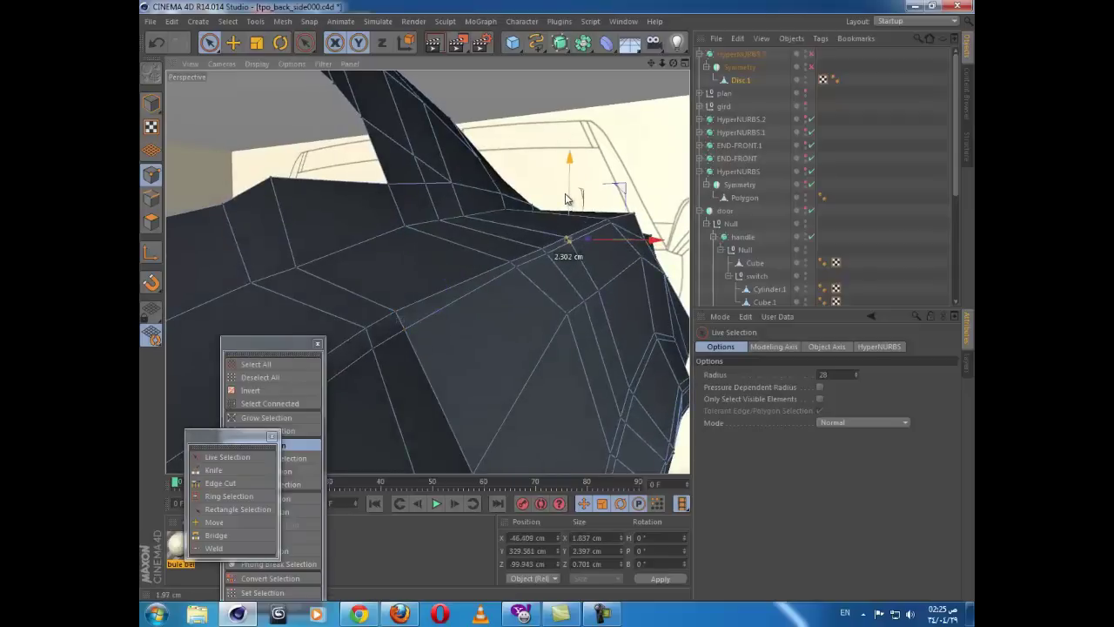
Step: Adjust the shoulder-crease points near the wheel arch, moving the one below the crease corner to about X -45.7, Y 335.6 cm
{"action": "left_click_drag", "start_coordinate": [580, 264], "coordinate": [505, 295], "text": "alt"}
{"action": "middle_click_drag", "start_coordinate": [505, 295], "coordinate": [193, 356], "text": "alt"}
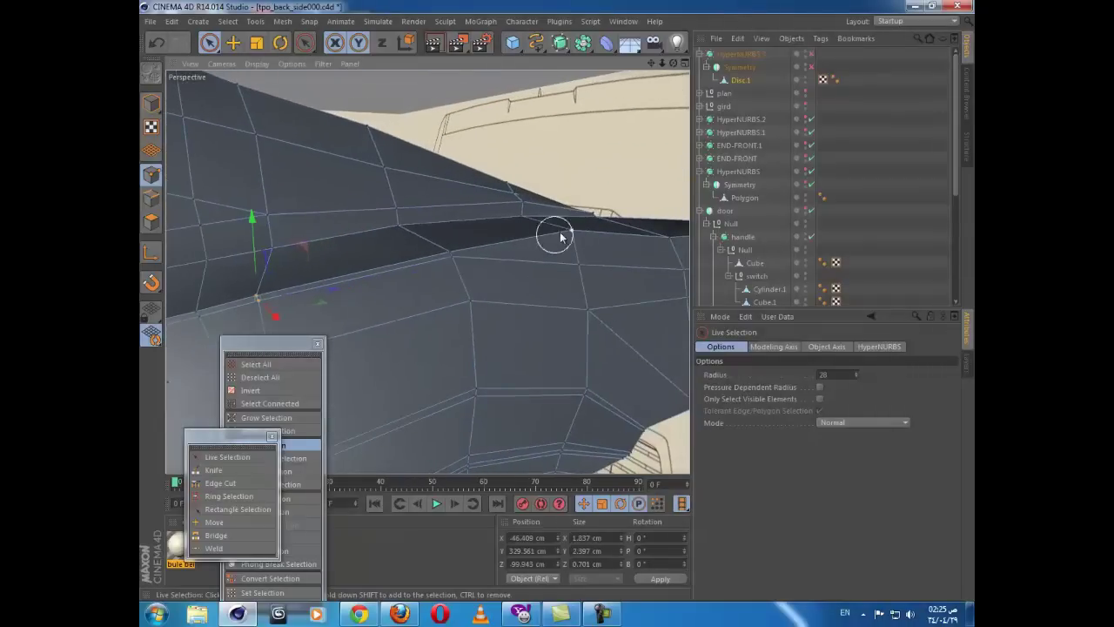
{"action": "left_click", "coordinate": [572, 225]}
{"action": "left_click", "coordinate": [585, 259]}
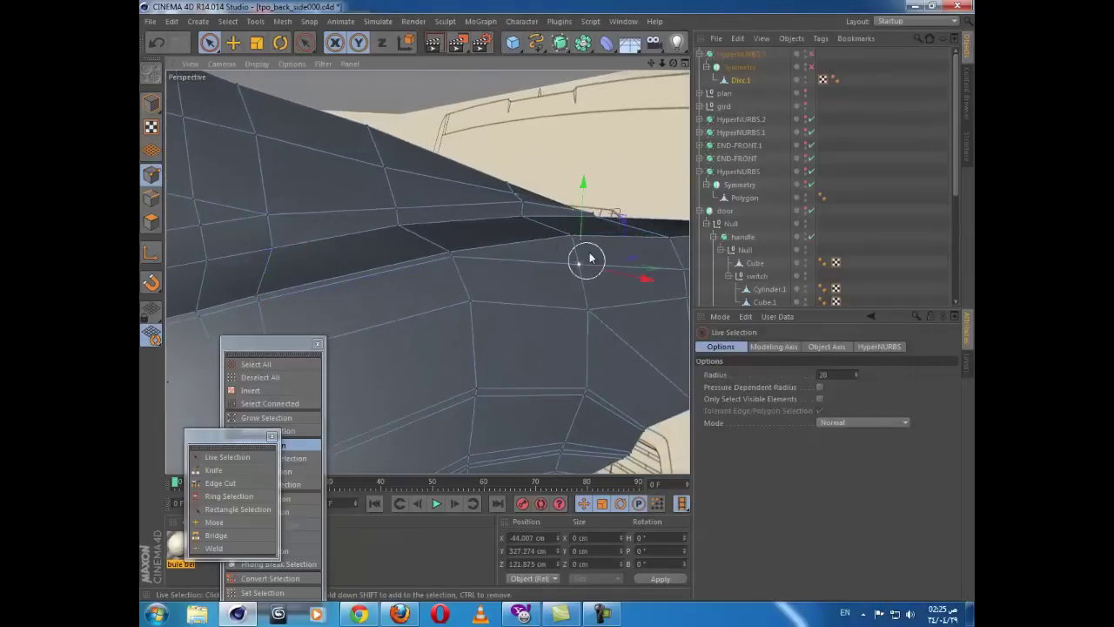
{"action": "left_click", "coordinate": [451, 265]}
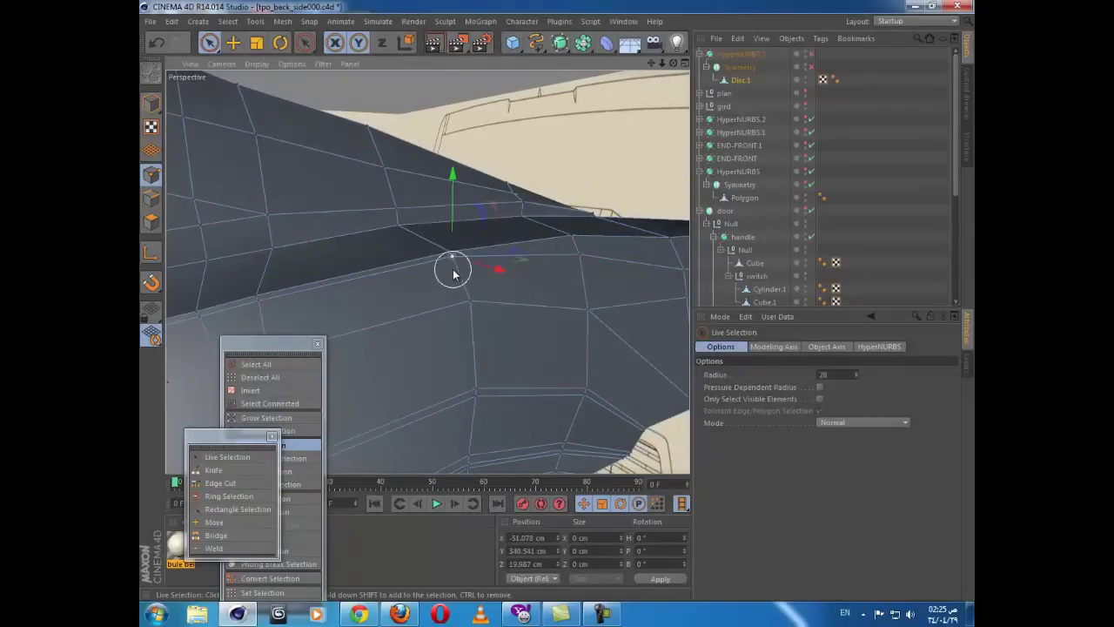
{"action": "left_click_drag", "start_coordinate": [451, 265], "coordinate": [450, 227], "text": "alt"}
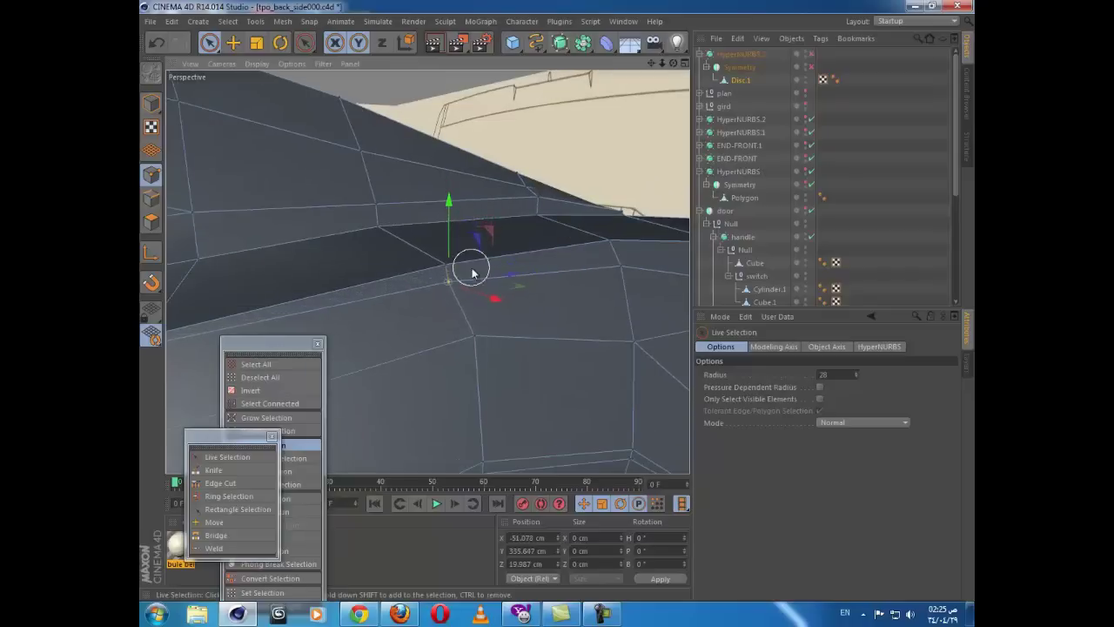
{"action": "mouse_move", "coordinate": [498, 274]}
{"action": "left_mouse_down", "text": "alt"}
{"action": "mouse_move", "coordinate": [475, 296]}
{"action": "mouse_move", "coordinate": [568, 284]}
{"action": "mouse_move", "coordinate": [567, 269]}
{"action": "mouse_move", "coordinate": [525, 272]}
{"action": "mouse_move", "coordinate": [378, 328]}
{"action": "mouse_move", "coordinate": [443, 323]}
{"action": "mouse_move", "coordinate": [552, 341]}
{"action": "mouse_move", "coordinate": [560, 376]}
{"action": "mouse_move", "coordinate": [465, 344]}
{"action": "mouse_move", "coordinate": [414, 372]}
{"action": "mouse_move", "coordinate": [350, 371]}
{"action": "mouse_move", "coordinate": [563, 302]}
{"action": "mouse_move", "coordinate": [436, 427]}
{"action": "mouse_move", "coordinate": [585, 364]}
{"action": "mouse_move", "coordinate": [641, 234]}
{"action": "mouse_move", "coordinate": [450, 308]}
{"action": "mouse_move", "coordinate": [586, 241]}
{"action": "mouse_move", "coordinate": [535, 242]}
{"action": "mouse_move", "coordinate": [559, 203]}
{"action": "left_mouse_up", "text": "alt"}
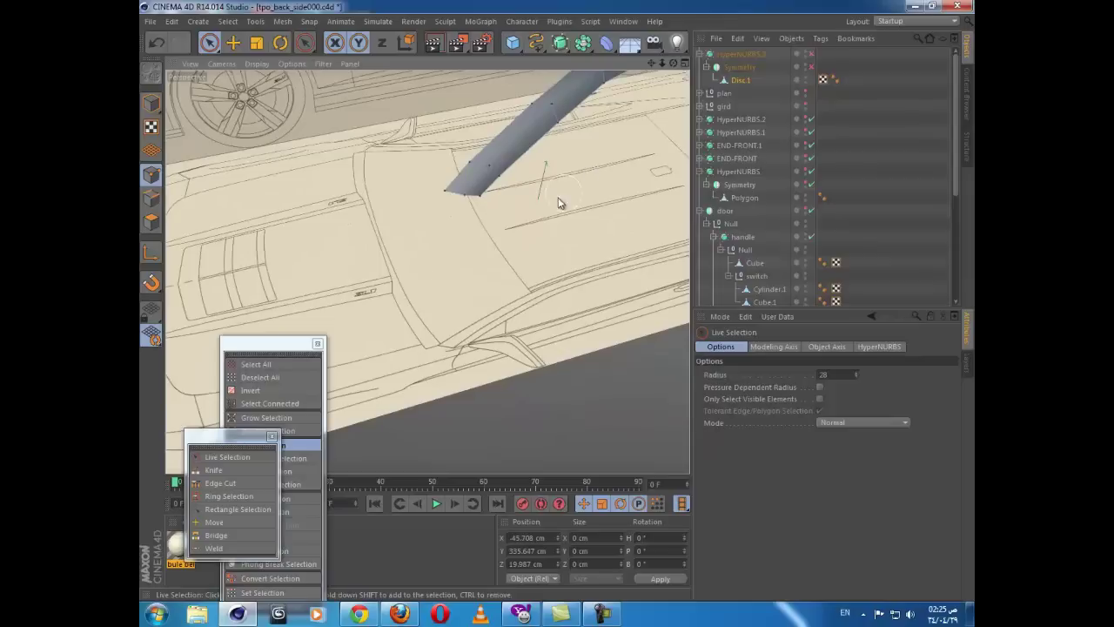
Step: Switch the Knife to Loop mode and cut an edge loop close to the lower end of the front roof pillar
{"action": "key", "text": "k"}
{"action": "left_click_drag", "start_coordinate": [510, 243], "coordinate": [492, 204], "text": "alt"}
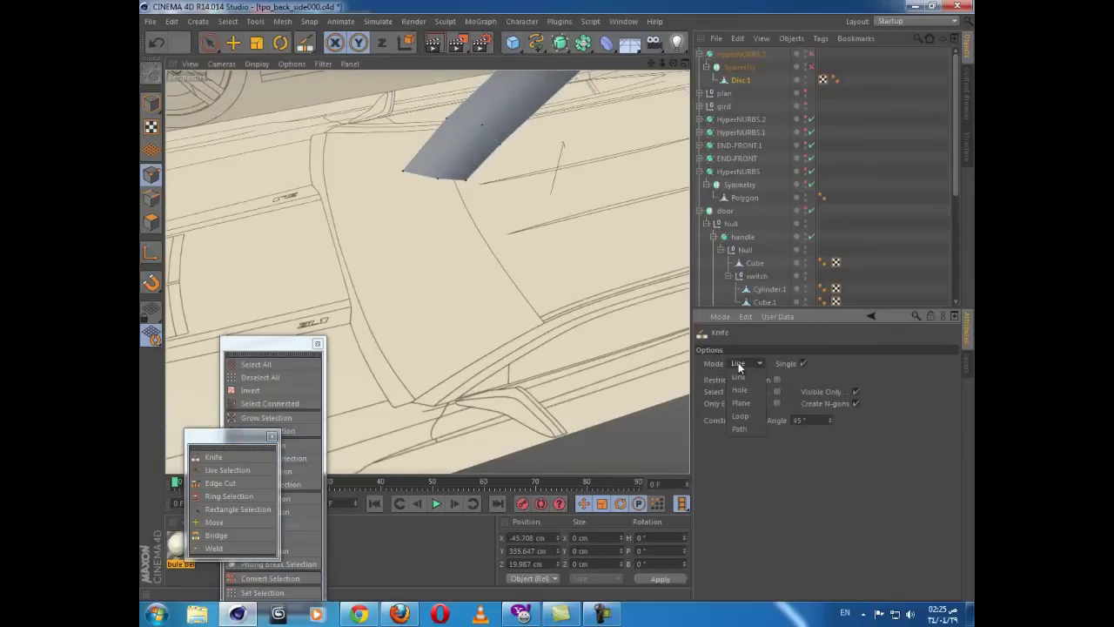
{"action": "left_click", "coordinate": [743, 416]}
{"action": "scroll", "coordinate": [465, 179], "scroll_direction": "up", "scroll_amount": 4}
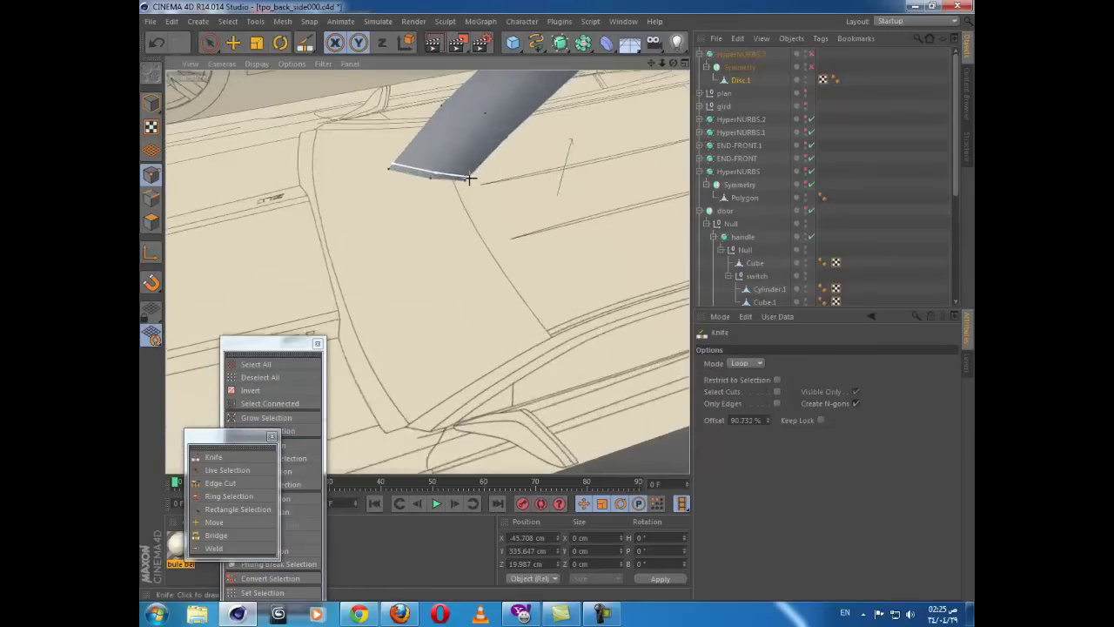
{"action": "left_click", "coordinate": [457, 184]}
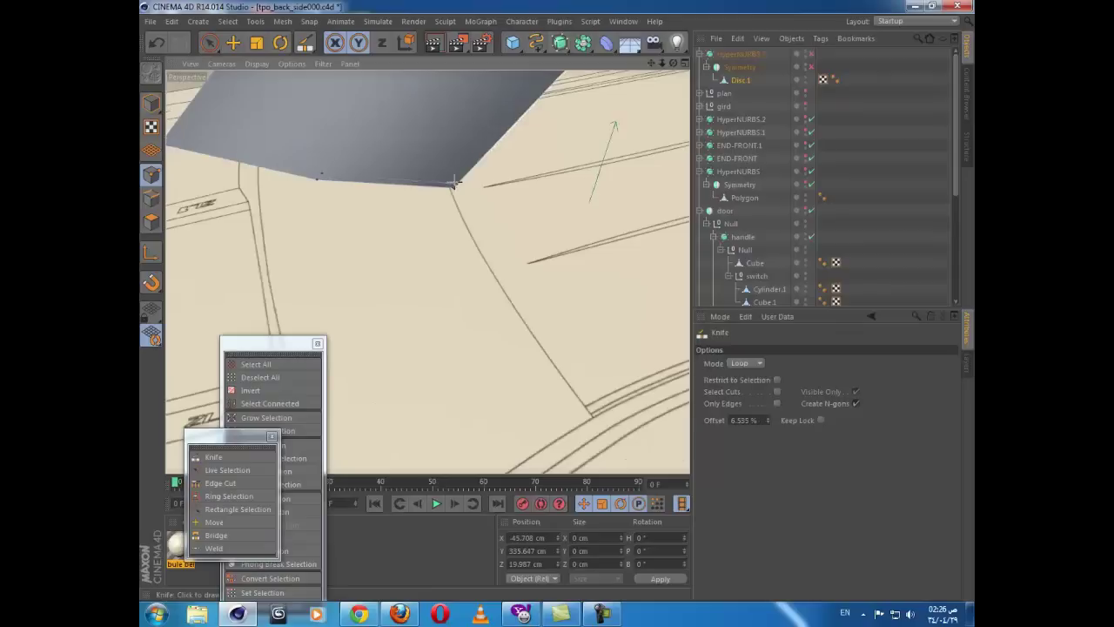
Step: Cut further edge loops across the pillar, at its junction with the roof, and along the roof's front edge
{"action": "middle_click_drag", "start_coordinate": [512, 199], "coordinate": [510, 263], "text": "alt"}
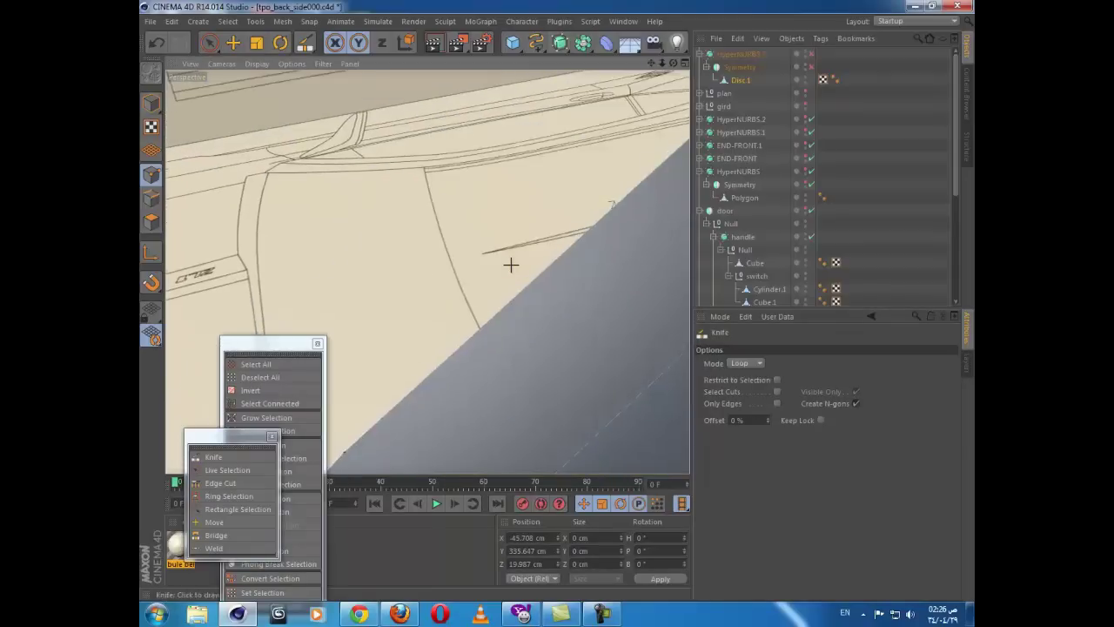
{"action": "scroll", "coordinate": [513, 266], "scroll_direction": "down", "scroll_amount": 5}
{"action": "left_click_drag", "start_coordinate": [515, 267], "coordinate": [427, 272], "text": "alt"}
{"action": "left_click_drag", "start_coordinate": [353, 327], "coordinate": [363, 308], "text": "alt"}
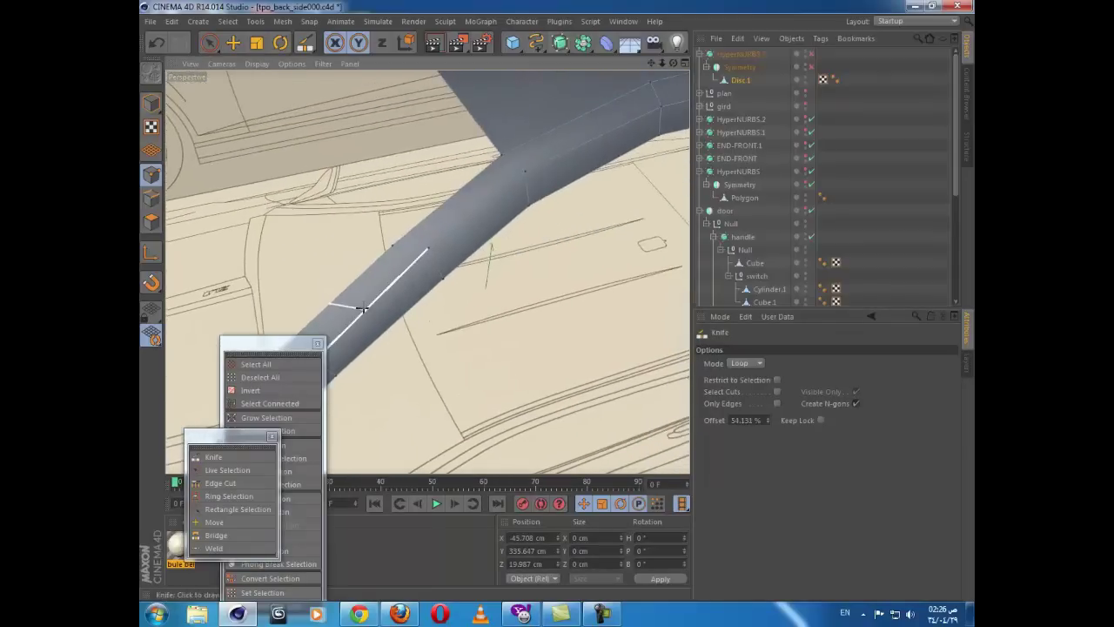
{"action": "scroll", "coordinate": [441, 198], "scroll_direction": "down", "scroll_amount": 3}
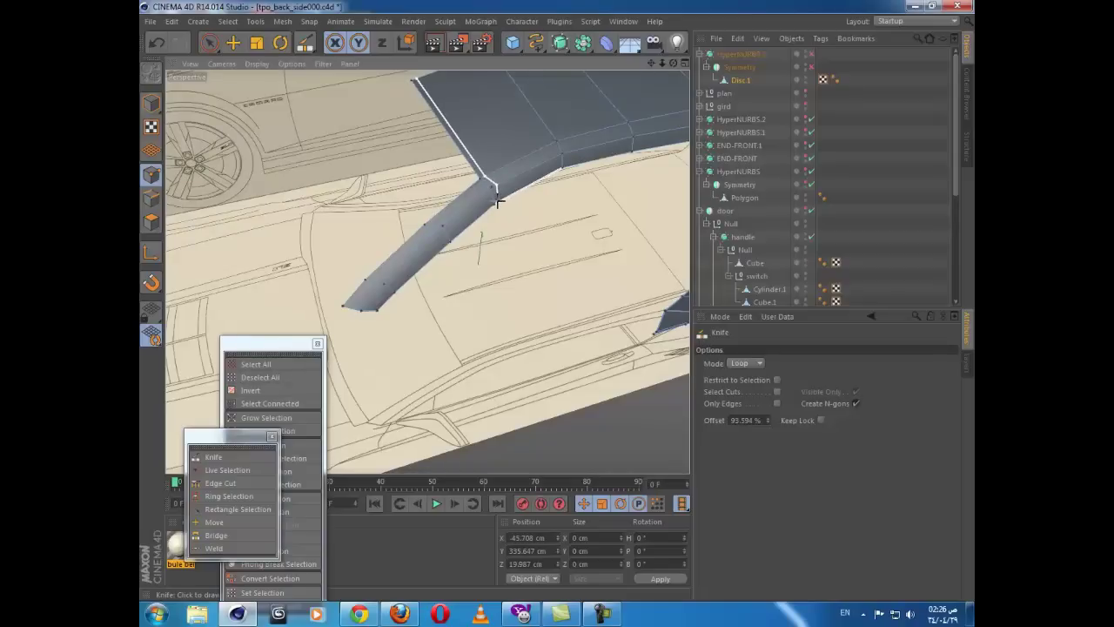
{"action": "scroll", "coordinate": [498, 202], "scroll_direction": "up", "scroll_amount": 2}
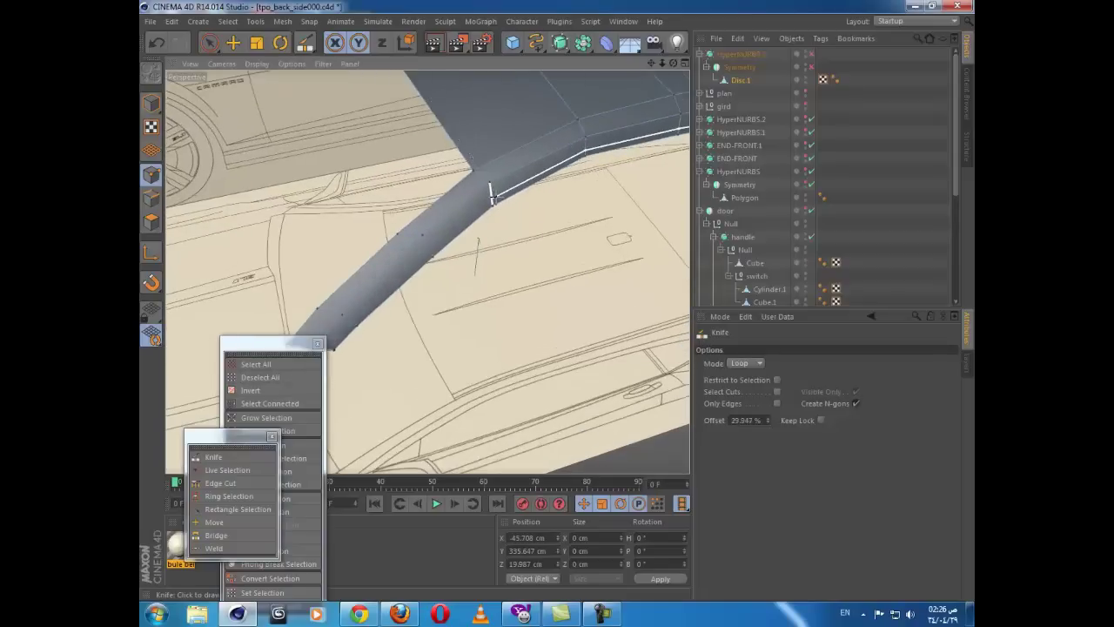
{"action": "scroll", "coordinate": [498, 205], "scroll_direction": "down", "scroll_amount": 3}
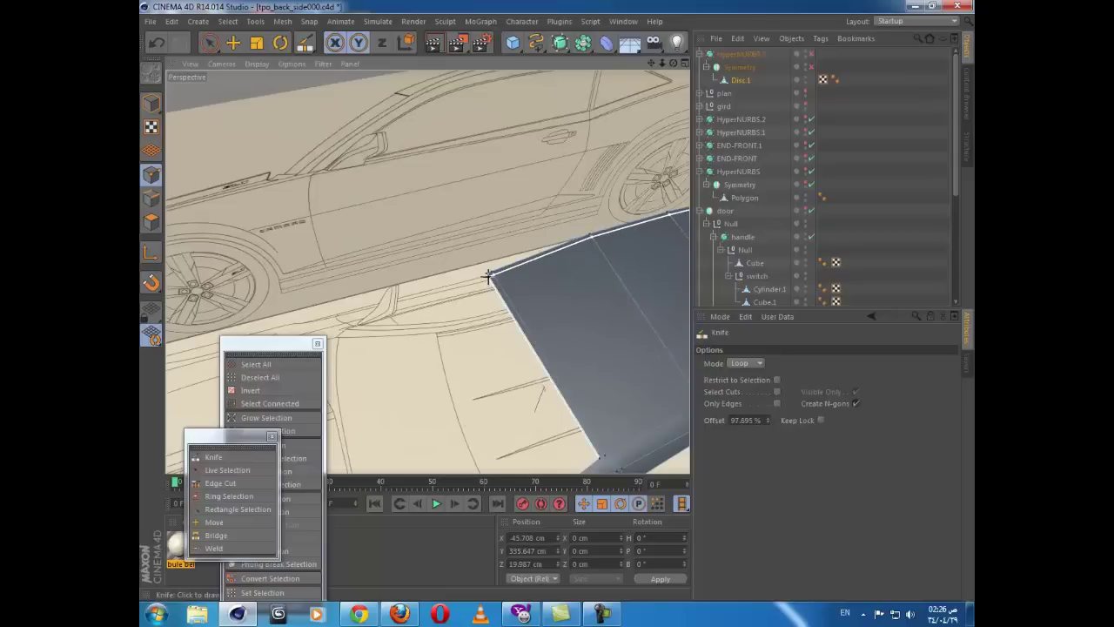
{"action": "middle_click_drag", "start_coordinate": [491, 327], "coordinate": [426, 268], "text": "alt"}
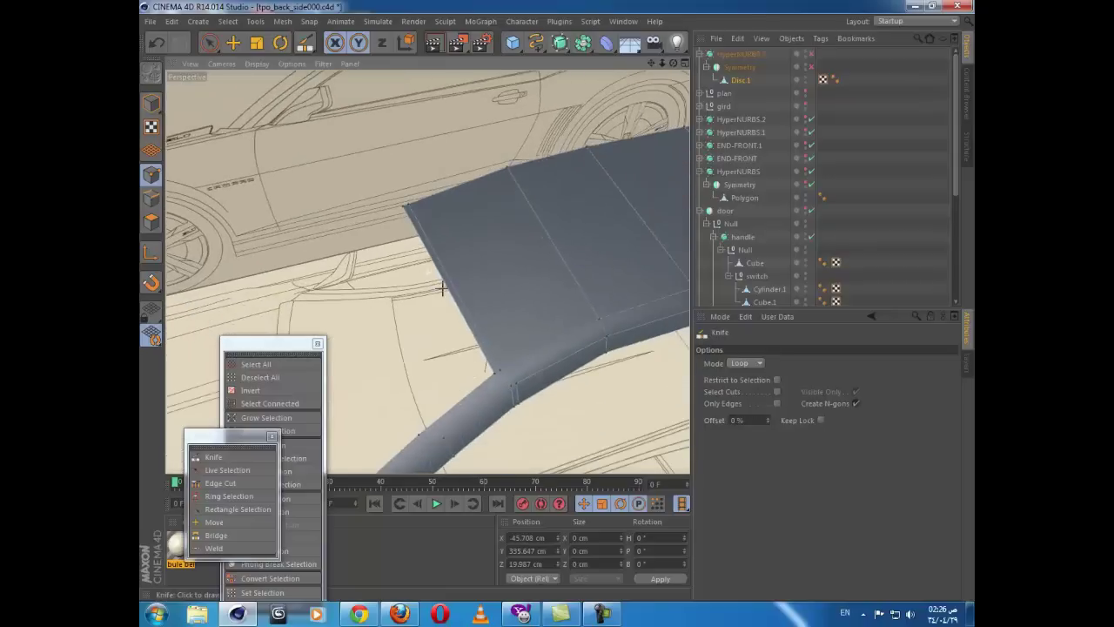
Step: Turn the body's Symmetry and HyperNURBS back on, inspect the smoothed roof corner and reselect Disc.1
{"action": "left_click", "coordinate": [811, 67]}
{"action": "left_click", "coordinate": [811, 54]}
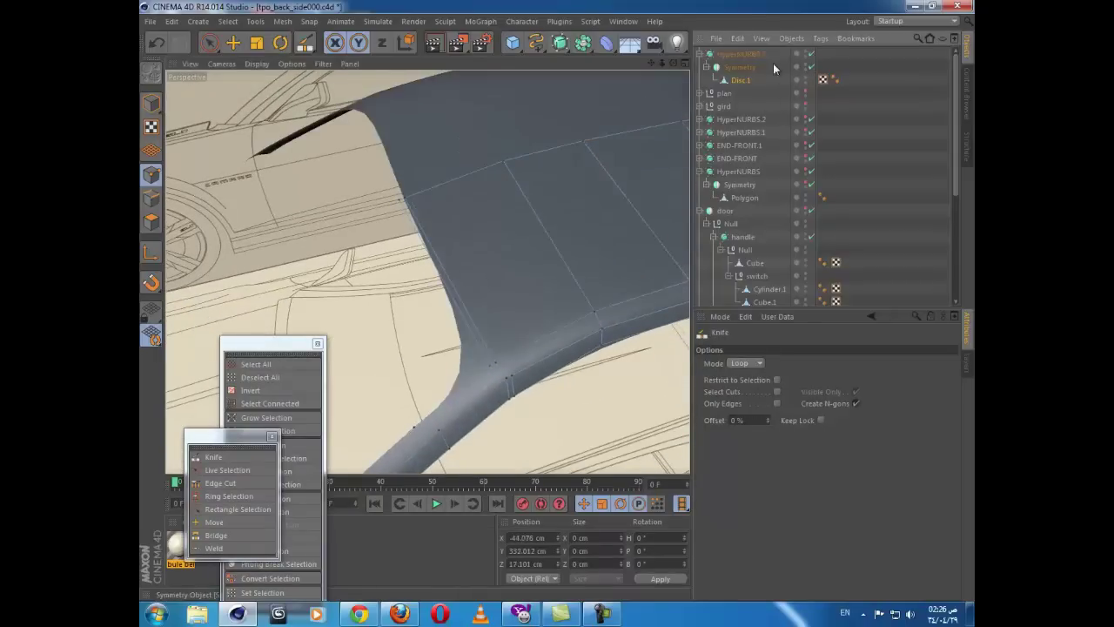
{"action": "left_click", "coordinate": [754, 56]}
{"action": "left_click_drag", "start_coordinate": [602, 212], "coordinate": [670, 148], "text": "alt"}
{"action": "left_click", "coordinate": [741, 80]}
{"action": "left_click_drag", "start_coordinate": [444, 283], "coordinate": [381, 209], "text": "alt"}
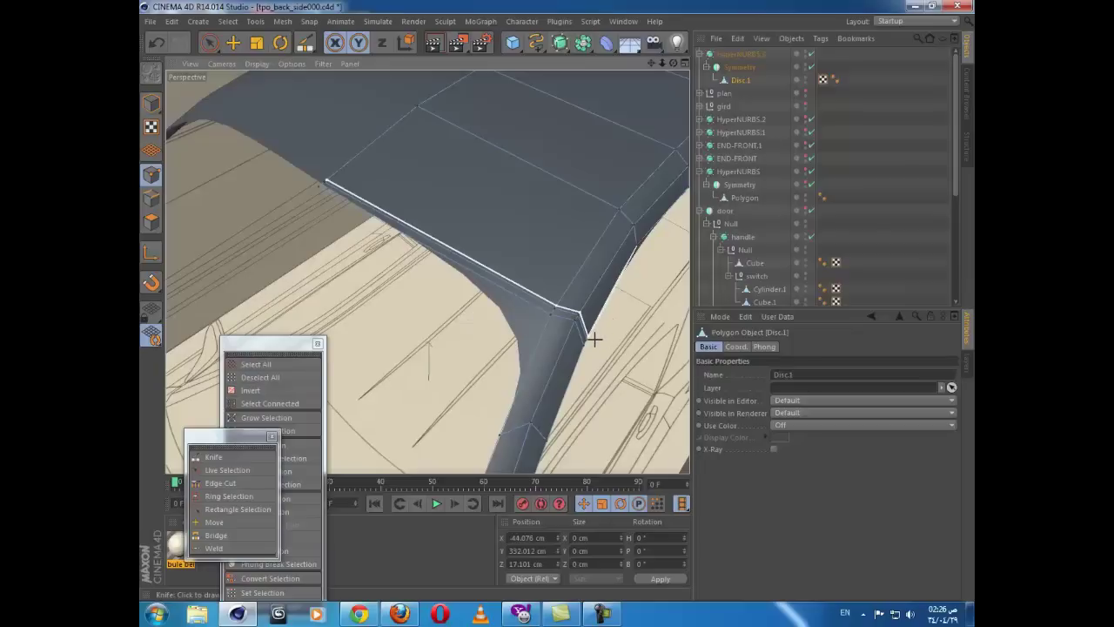
Step: Set the Knife to Line mode and try a cut at the corner where the front pillar meets the roof
{"action": "key", "text": "k"}
{"action": "left_click", "coordinate": [749, 364]}
{"action": "left_click", "coordinate": [742, 376]}
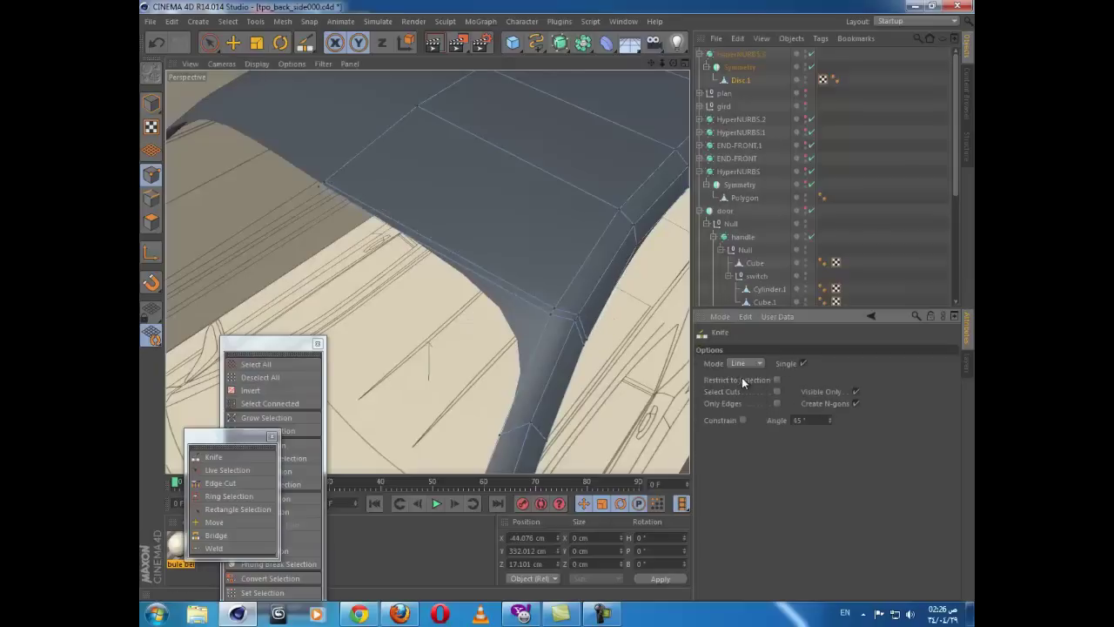
{"action": "scroll", "coordinate": [540, 309], "scroll_direction": "up", "scroll_amount": 1}
{"action": "scroll", "coordinate": [540, 309], "scroll_direction": "up", "scroll_amount": 1}
{"action": "scroll", "coordinate": [545, 333], "scroll_direction": "up", "scroll_amount": 3}
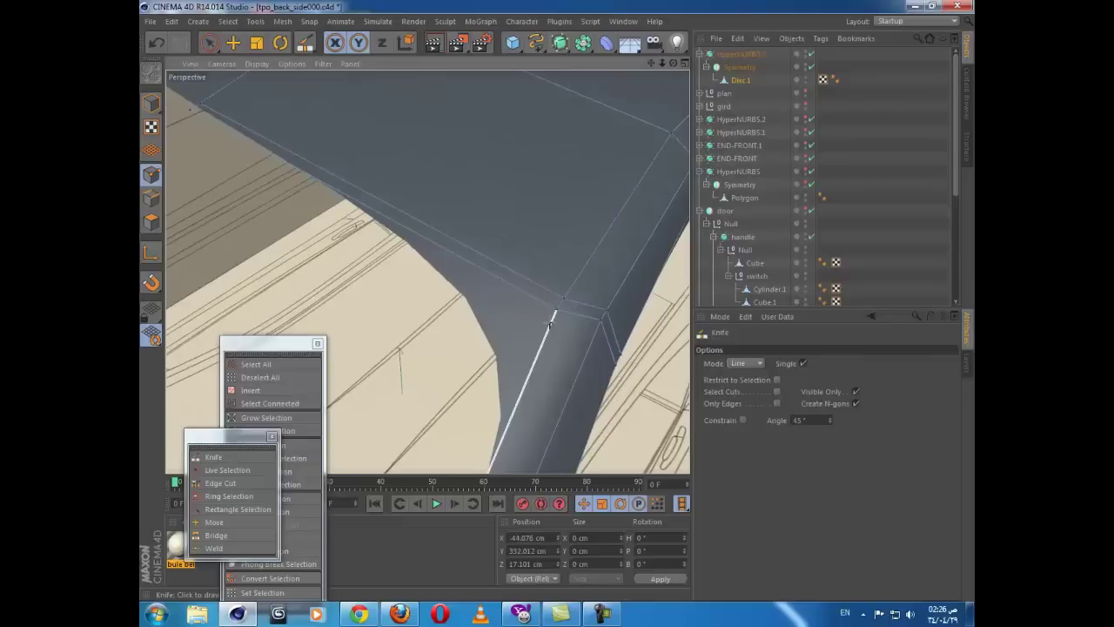
{"action": "left_click", "coordinate": [550, 323]}
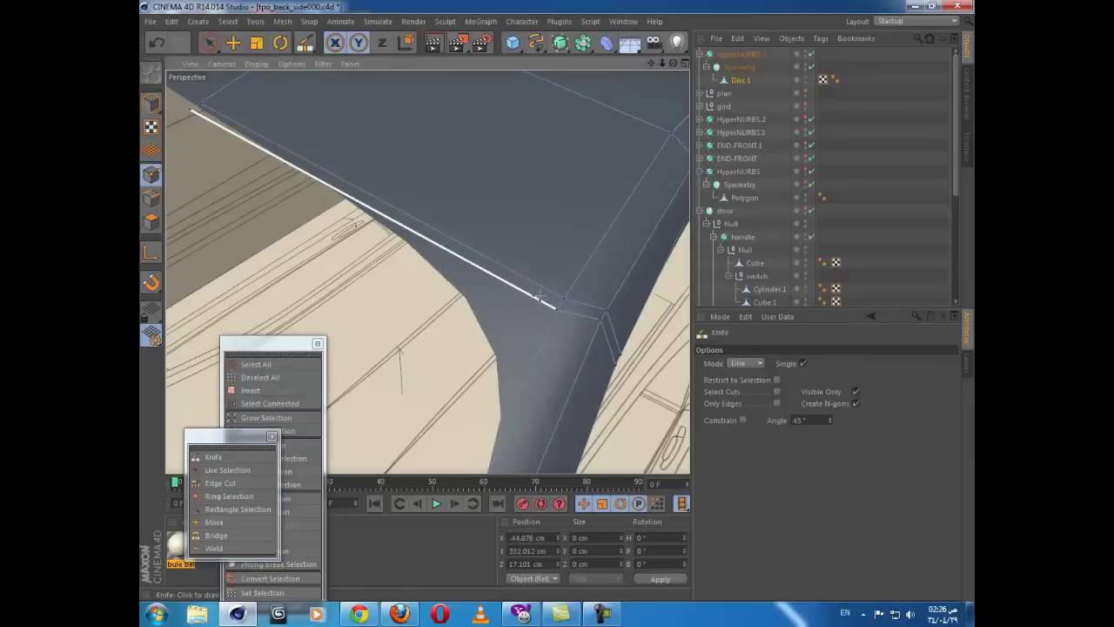
{"action": "left_click_drag", "start_coordinate": [519, 306], "coordinate": [565, 320], "text": "alt"}
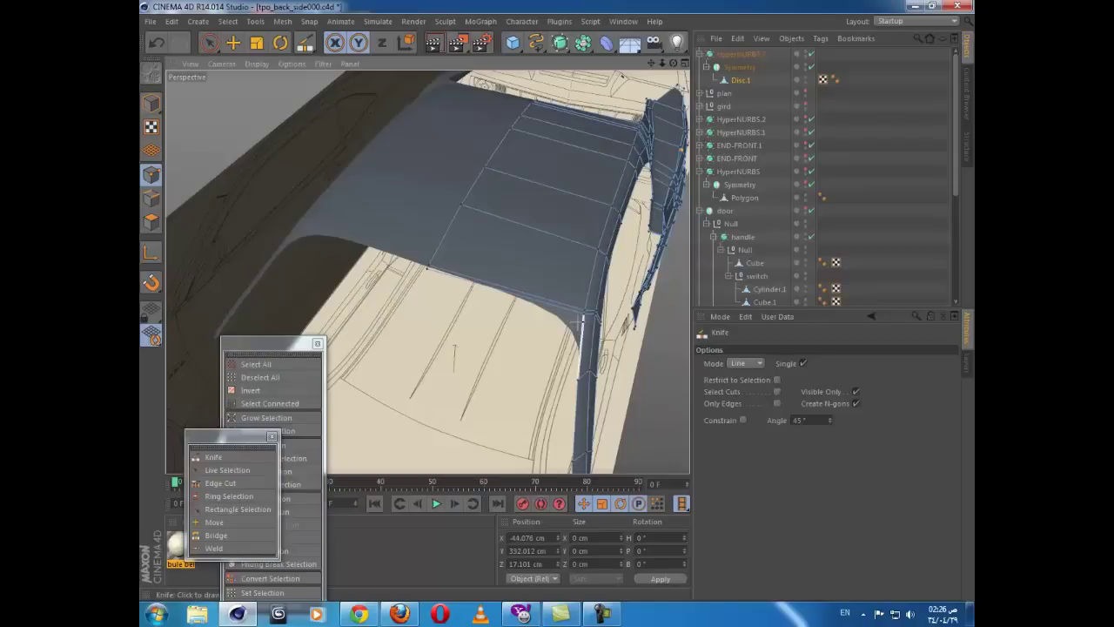
Step: Switch the Knife to Loop mode and cut an edge loop at the roof's front corner above the pillar
{"action": "left_click", "coordinate": [737, 362]}
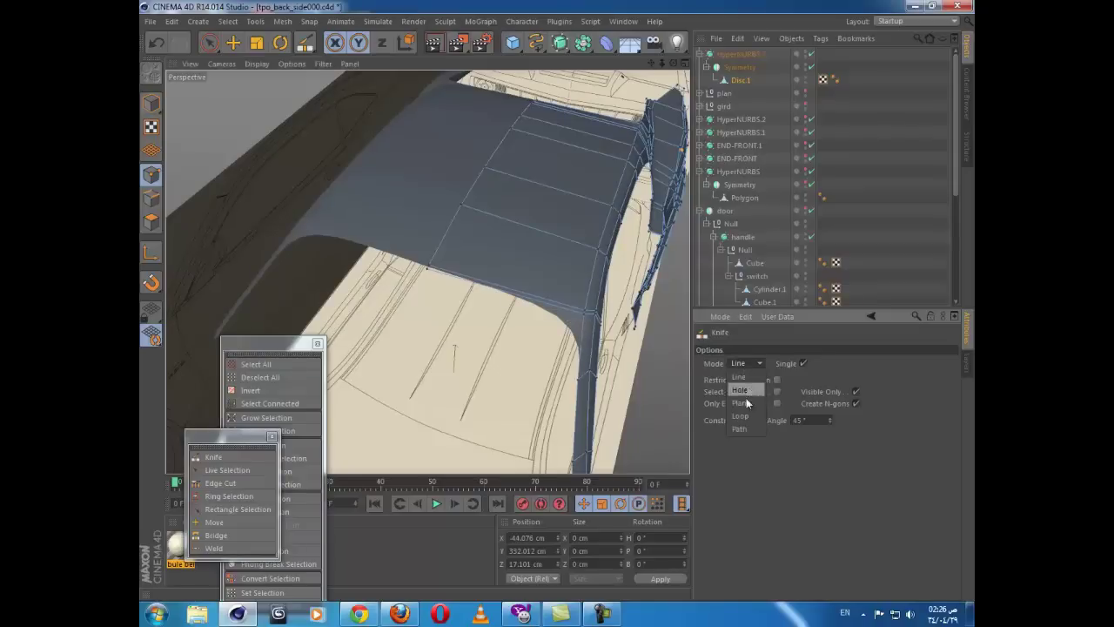
{"action": "left_click", "coordinate": [741, 416]}
{"action": "scroll", "coordinate": [578, 311], "scroll_direction": "up", "scroll_amount": 6}
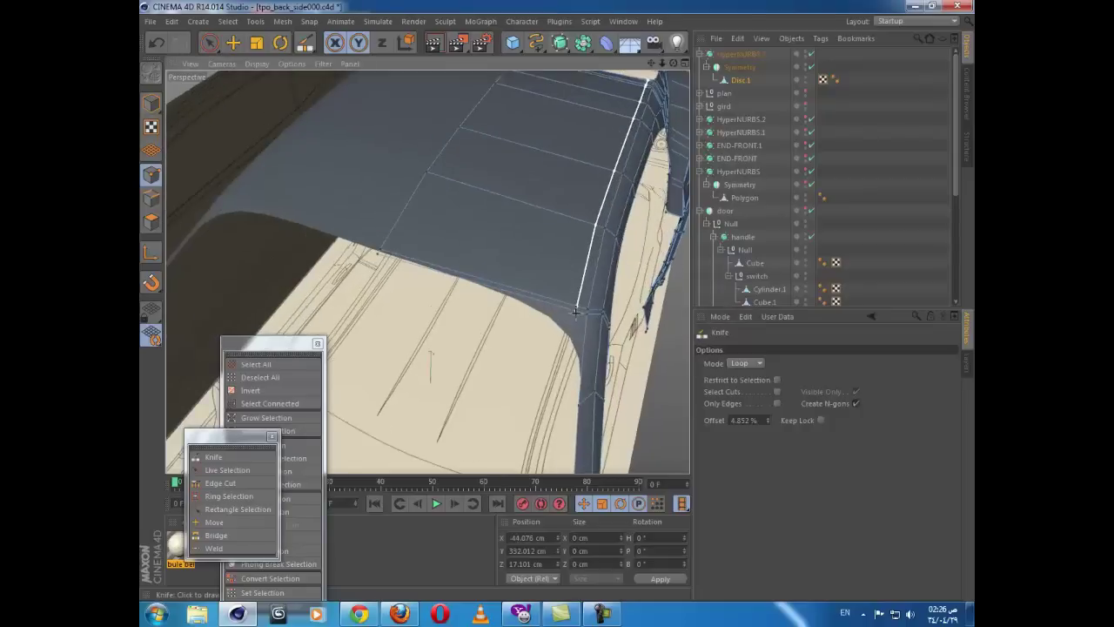
{"action": "scroll", "coordinate": [587, 313], "scroll_direction": "up", "scroll_amount": 3}
{"action": "scroll", "coordinate": [587, 314], "scroll_direction": "up", "scroll_amount": 1}
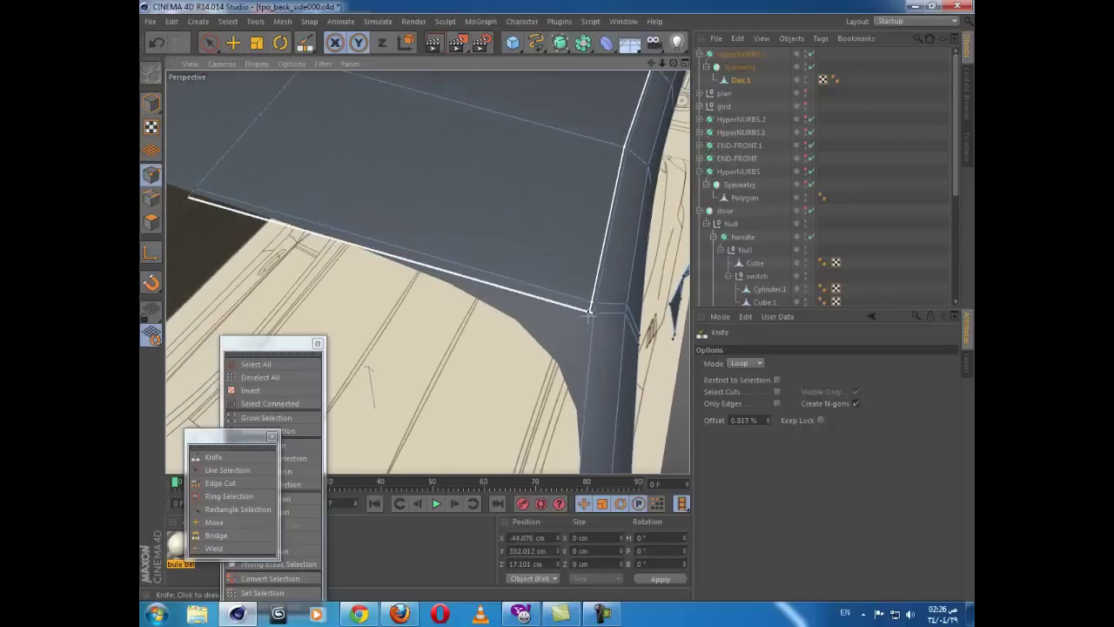
{"action": "left_click", "coordinate": [587, 313]}
Step: Check the rear side panel around the wheel arch and turn off the body's HyperNURBS and Symmetry
{"action": "mouse_move", "coordinate": [566, 364]}
{"action": "left_mouse_down", "text": "alt"}
{"action": "mouse_move", "coordinate": [386, 349]}
{"action": "mouse_move", "coordinate": [467, 354]}
{"action": "mouse_move", "coordinate": [490, 391]}
{"action": "mouse_move", "coordinate": [576, 351]}
{"action": "left_mouse_up", "text": "alt"}
{"action": "scroll", "coordinate": [492, 351], "scroll_direction": "down", "scroll_amount": 6}
{"action": "middle_click_drag", "start_coordinate": [419, 272], "coordinate": [524, 315], "text": "alt"}
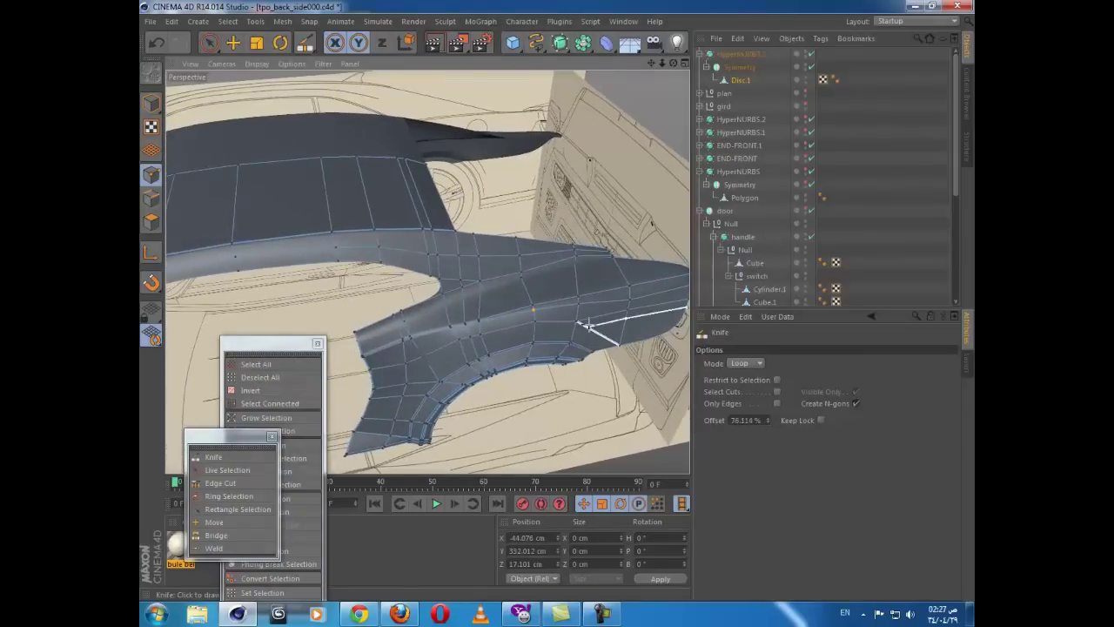
{"action": "left_click_drag", "start_coordinate": [590, 325], "coordinate": [543, 284], "text": "alt"}
{"action": "scroll", "coordinate": [581, 363], "scroll_direction": "up", "scroll_amount": 3}
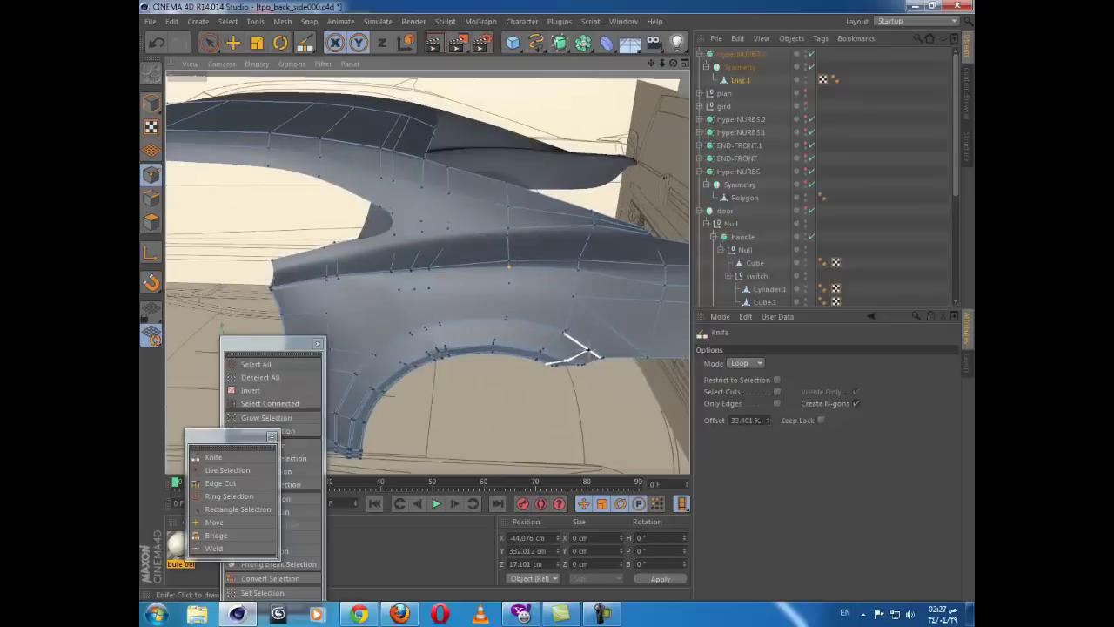
{"action": "left_click_drag", "start_coordinate": [478, 311], "coordinate": [329, 357], "text": "alt"}
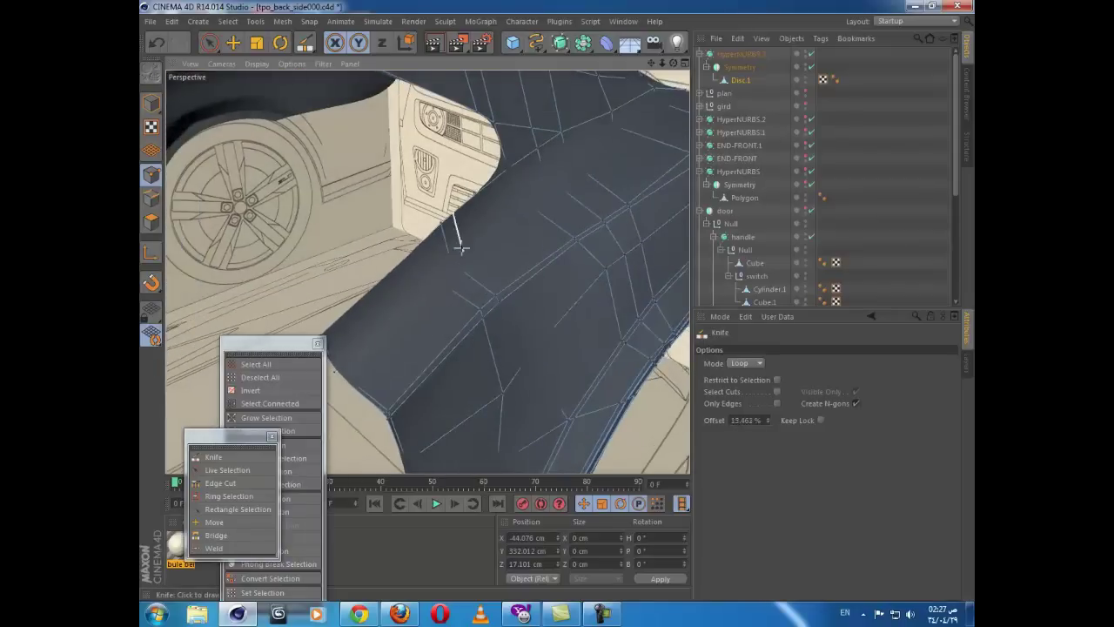
{"action": "left_click", "coordinate": [813, 54]}
{"action": "left_click", "coordinate": [813, 67]}
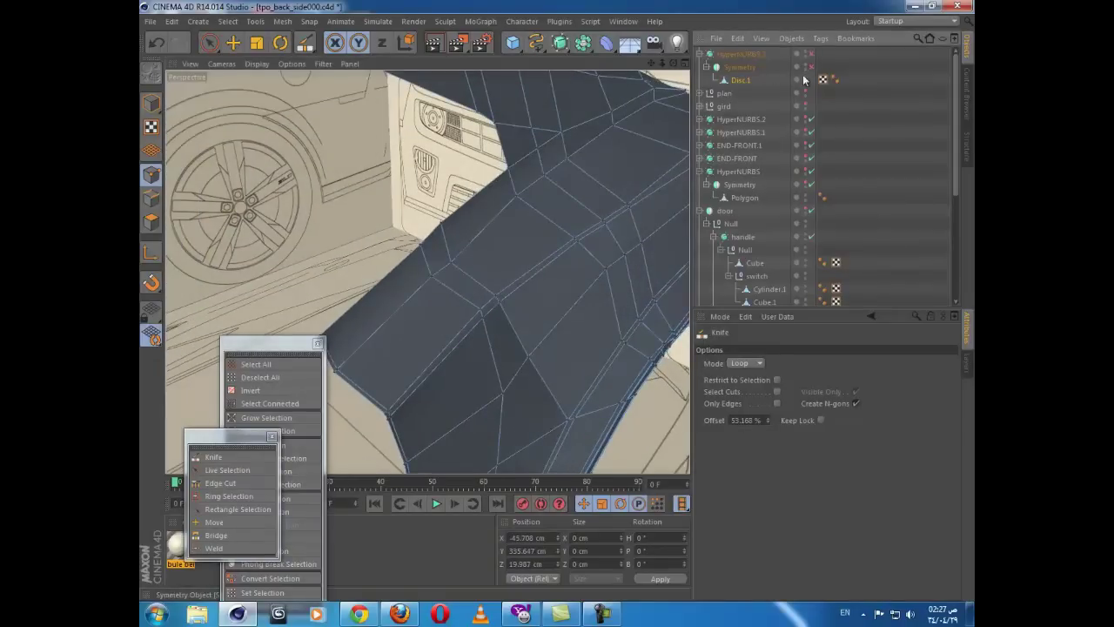
Step: Ring-select the edges across the shoulder crease strip and apply Edge Cut with 2 subdivisions and 262.5% scale
{"action": "left_click_drag", "start_coordinate": [427, 271], "coordinate": [256, 131], "text": "alt"}
{"action": "left_click", "coordinate": [215, 43]}
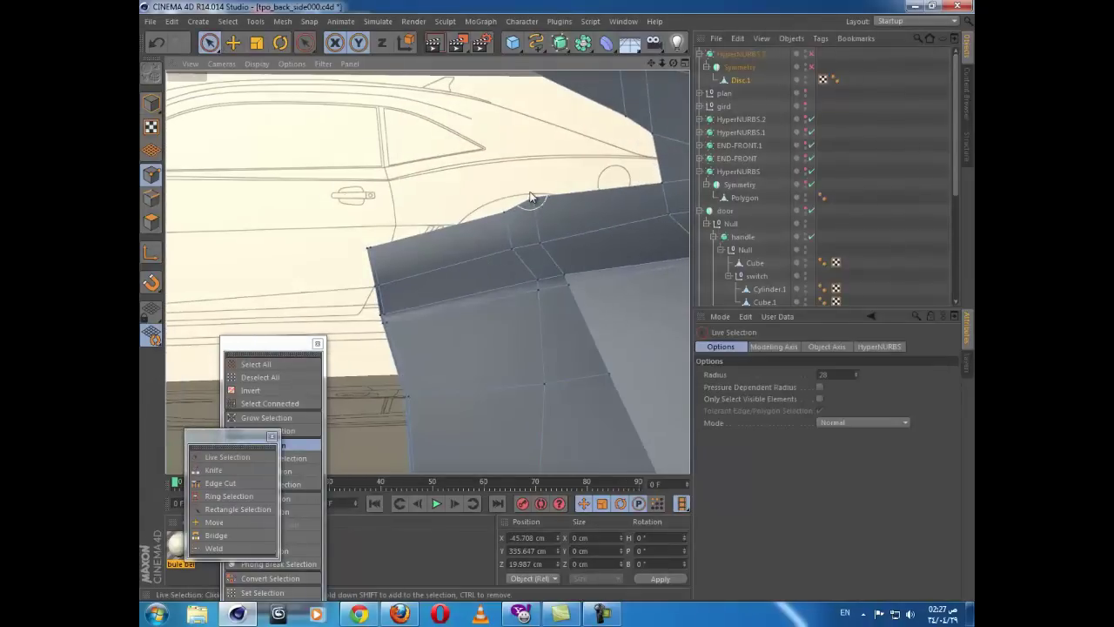
{"action": "left_click_drag", "start_coordinate": [425, 285], "coordinate": [549, 315], "text": "alt"}
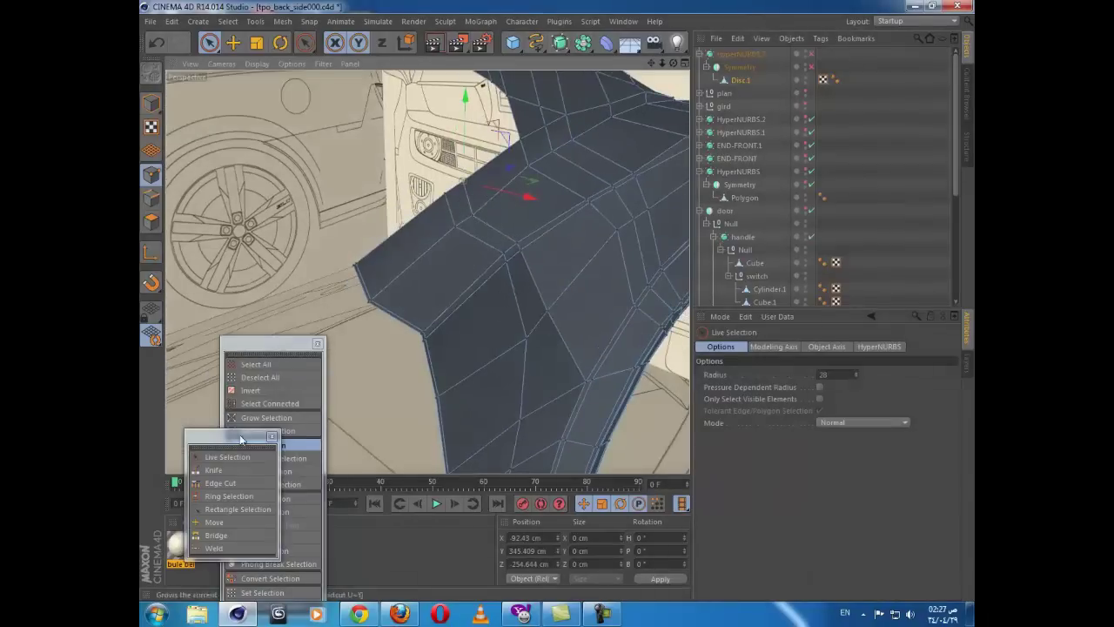
{"action": "left_click", "coordinate": [228, 500]}
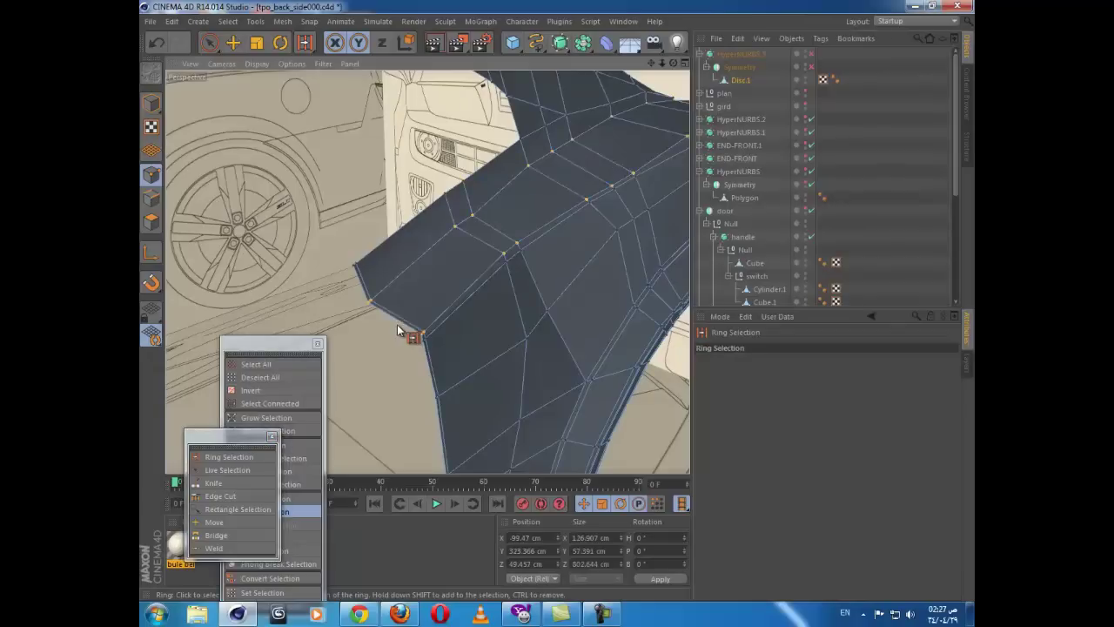
{"action": "left_click_drag", "start_coordinate": [409, 321], "coordinate": [557, 300], "text": "alt"}
{"action": "left_click", "coordinate": [151, 199]}
{"action": "left_click", "coordinate": [220, 497]}
{"action": "left_click", "coordinate": [389, 276]}
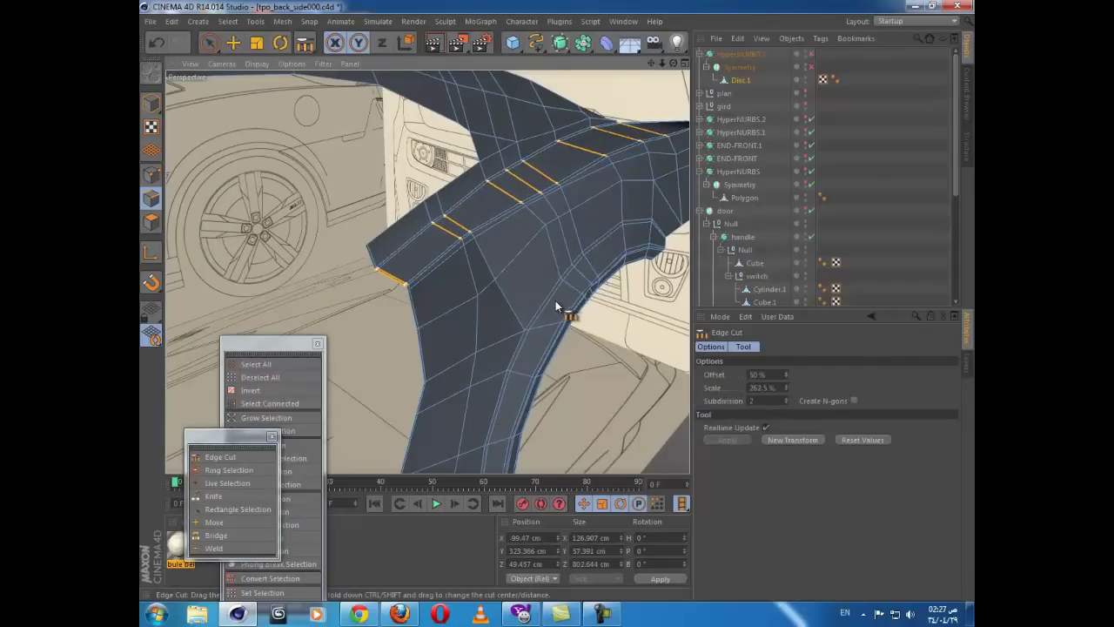
Step: Turn the body's HyperNURBS and Symmetry back on and select the body's HyperNURBS object
{"action": "left_click", "coordinate": [811, 55]}
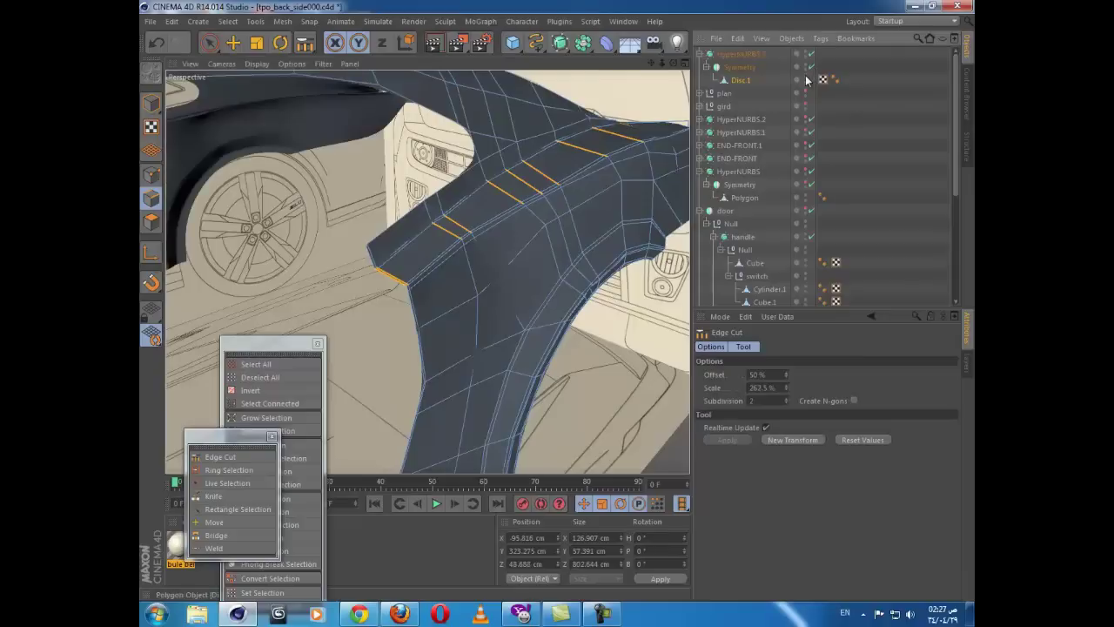
{"action": "left_click_drag", "start_coordinate": [610, 204], "coordinate": [643, 318], "text": "alt"}
{"action": "left_click", "coordinate": [740, 54]}
Step: Hide the blueprint group to inspect the smoothed rear body, and redisplay it with its front plane hidden
{"action": "left_click_drag", "start_coordinate": [956, 190], "coordinate": [961, 283]}
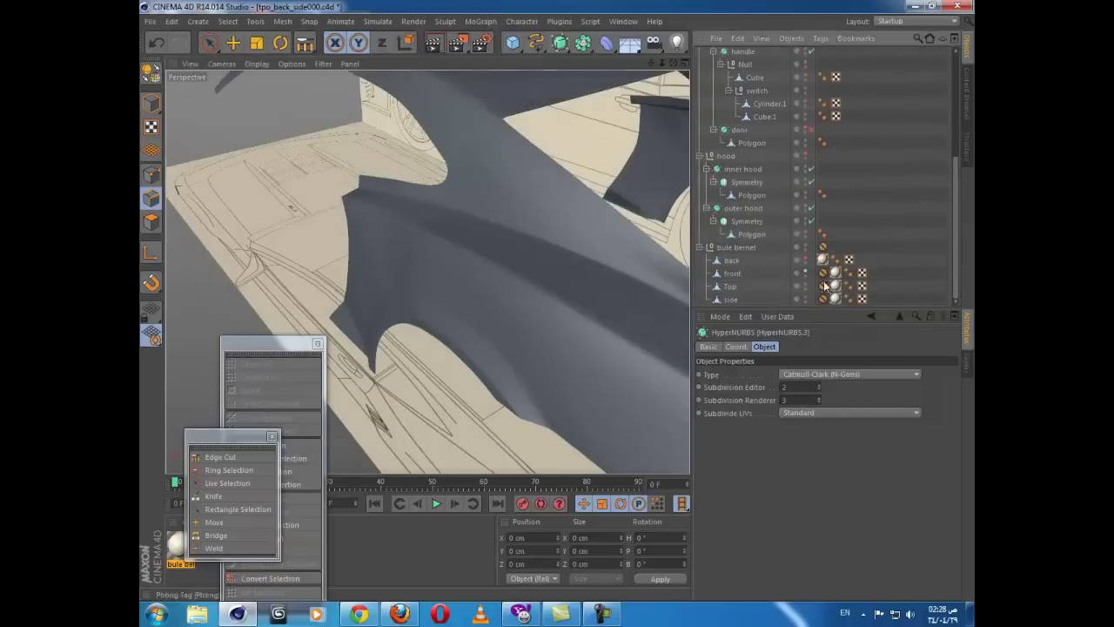
{"action": "left_click", "coordinate": [805, 247]}
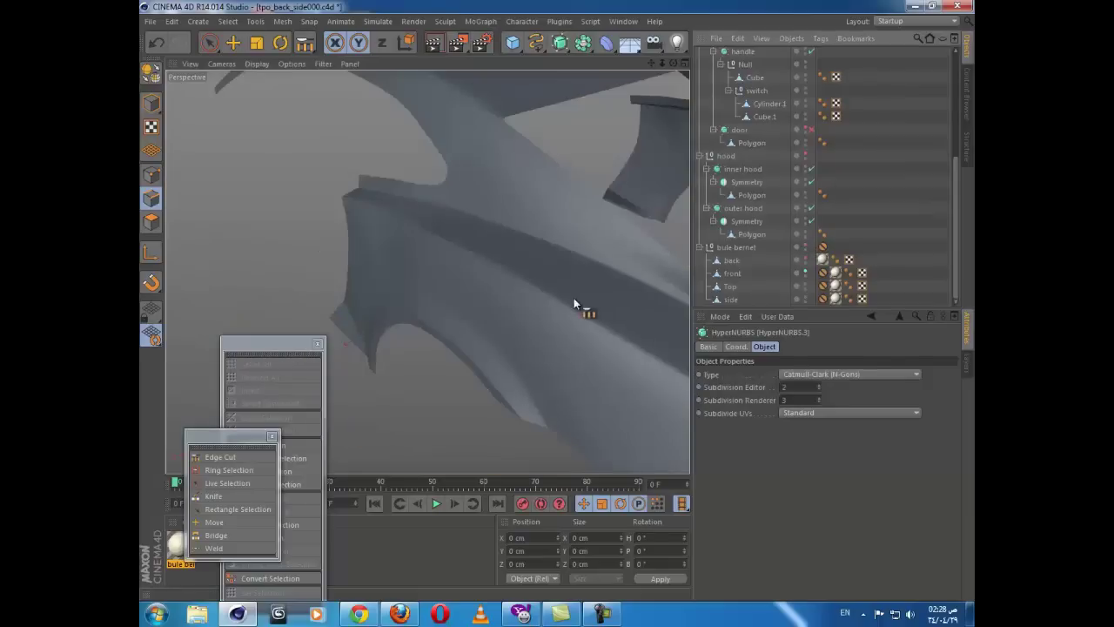
{"action": "mouse_move", "coordinate": [651, 297]}
{"action": "left_mouse_down", "text": "alt"}
{"action": "mouse_move", "coordinate": [398, 291]}
{"action": "mouse_move", "coordinate": [418, 304]}
{"action": "mouse_move", "coordinate": [613, 320]}
{"action": "mouse_move", "coordinate": [543, 284]}
{"action": "mouse_move", "coordinate": [500, 299]}
{"action": "mouse_move", "coordinate": [479, 336]}
{"action": "mouse_move", "coordinate": [661, 296]}
{"action": "left_mouse_up", "text": "alt"}
{"action": "left_click", "coordinate": [804, 274]}
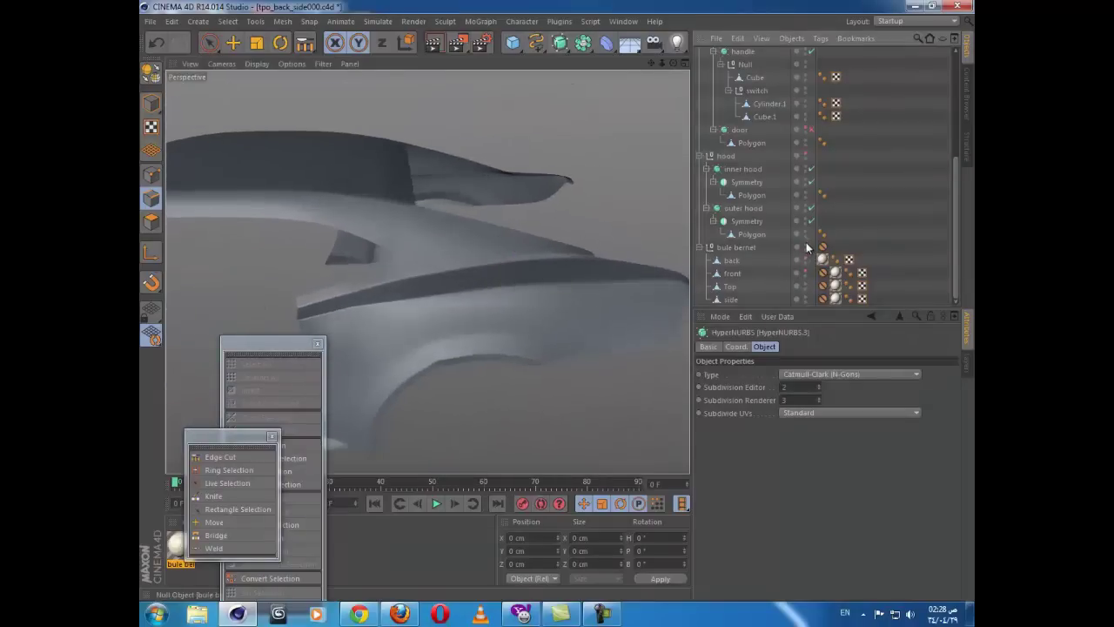
{"action": "left_click", "coordinate": [806, 275]}
{"action": "mouse_move", "coordinate": [506, 303]}
{"action": "left_mouse_down", "text": "alt"}
{"action": "mouse_move", "coordinate": [532, 283]}
{"action": "mouse_move", "coordinate": [360, 227]}
{"action": "mouse_move", "coordinate": [425, 197]}
{"action": "mouse_move", "coordinate": [463, 257]}
{"action": "left_mouse_up", "text": "alt"}
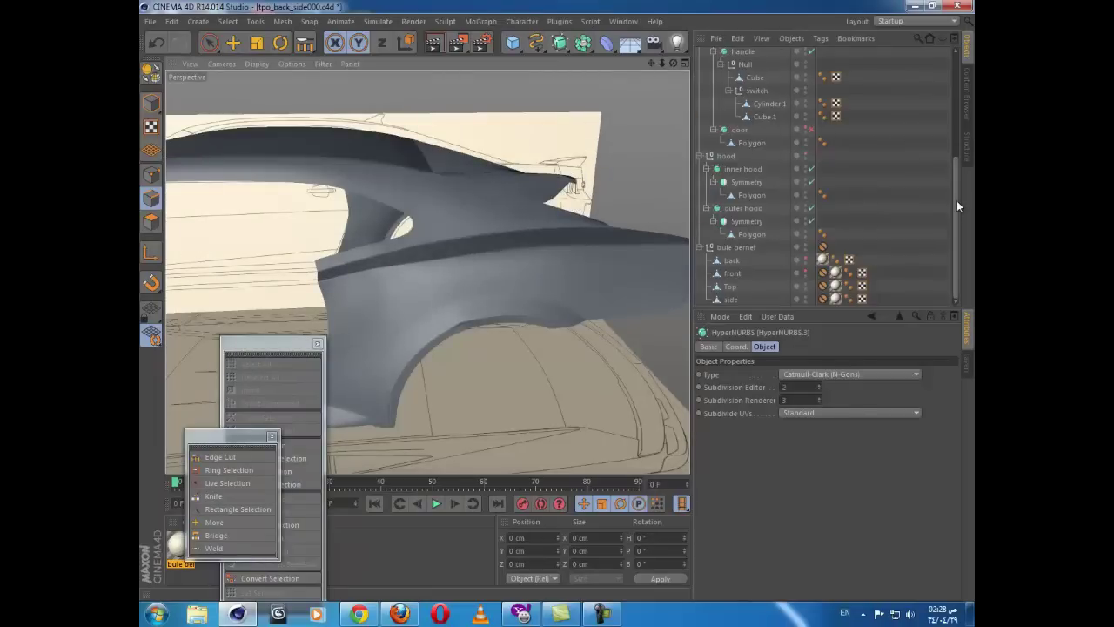
Step: Reselect Disc.1 and switch to point editing with Live Selection at the shoulder crease
{"action": "left_click_drag", "start_coordinate": [957, 200], "coordinate": [938, 72]}
{"action": "left_click", "coordinate": [739, 79]}
{"action": "scroll", "coordinate": [539, 292], "scroll_direction": "up", "scroll_amount": 6}
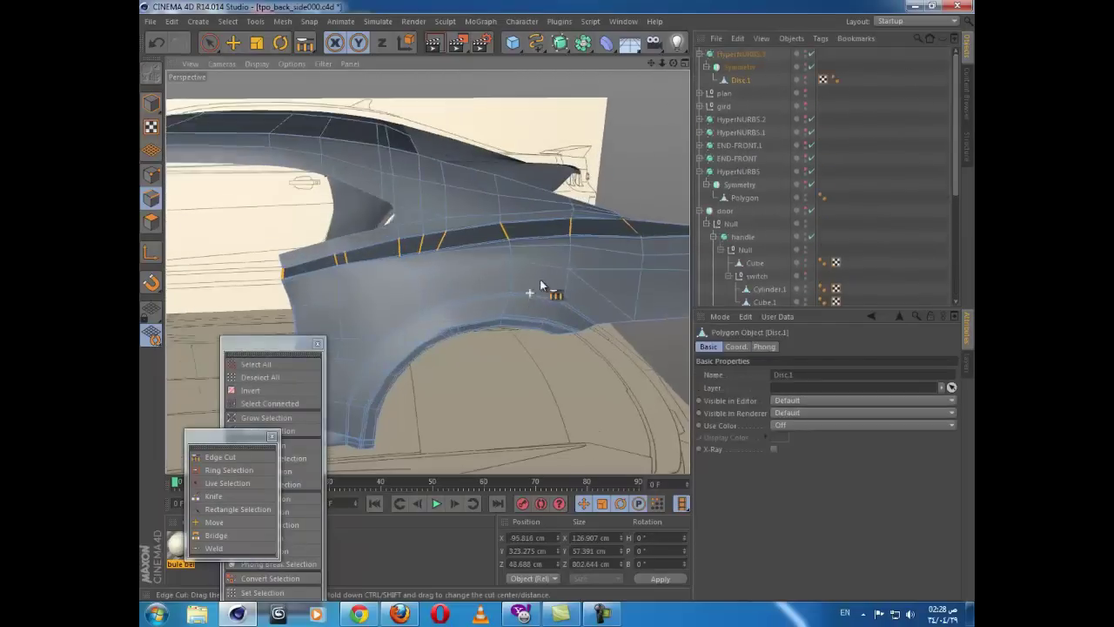
{"action": "left_click_drag", "start_coordinate": [634, 264], "coordinate": [206, 128], "text": "alt"}
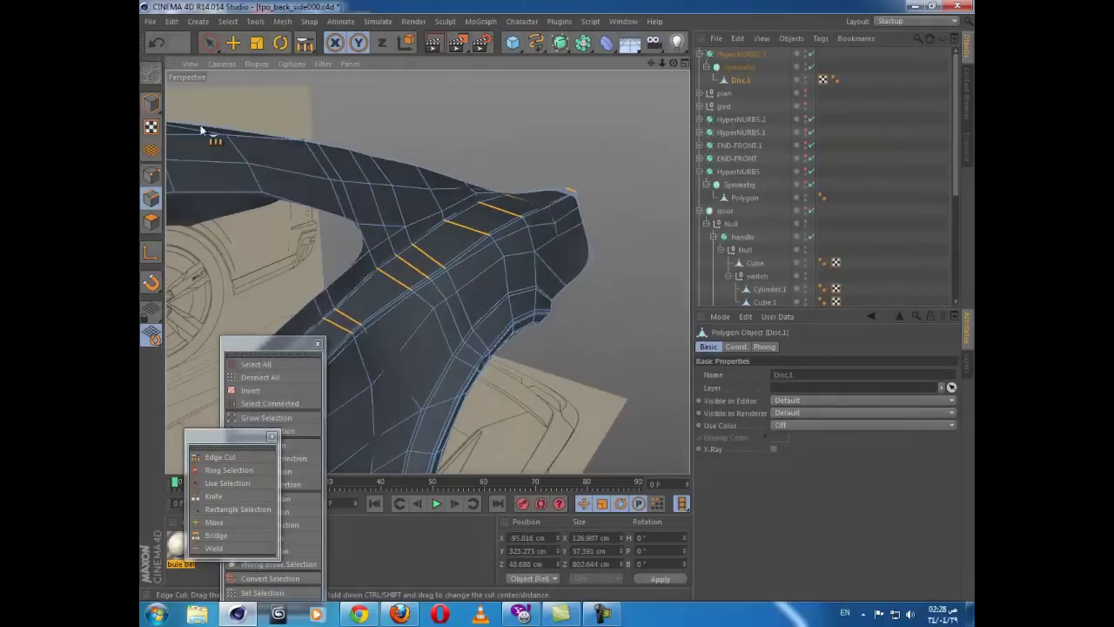
{"action": "left_click", "coordinate": [151, 177]}
{"action": "scroll", "coordinate": [418, 207], "scroll_direction": "up", "scroll_amount": 4}
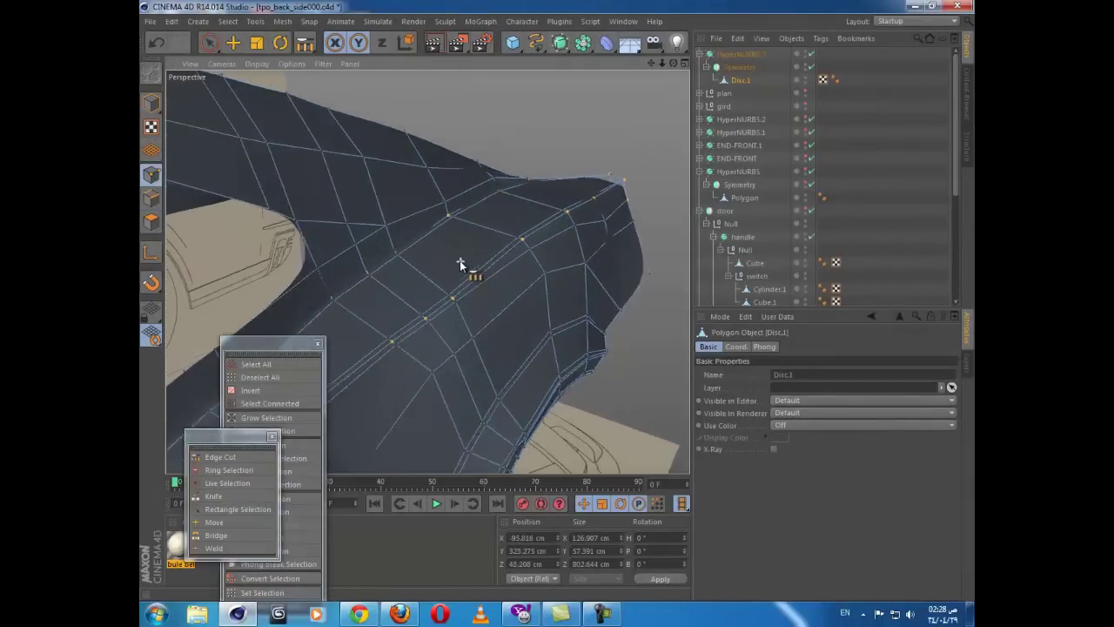
{"action": "left_click_drag", "start_coordinate": [460, 260], "coordinate": [264, 105], "text": "alt"}
{"action": "left_click", "coordinate": [213, 45]}
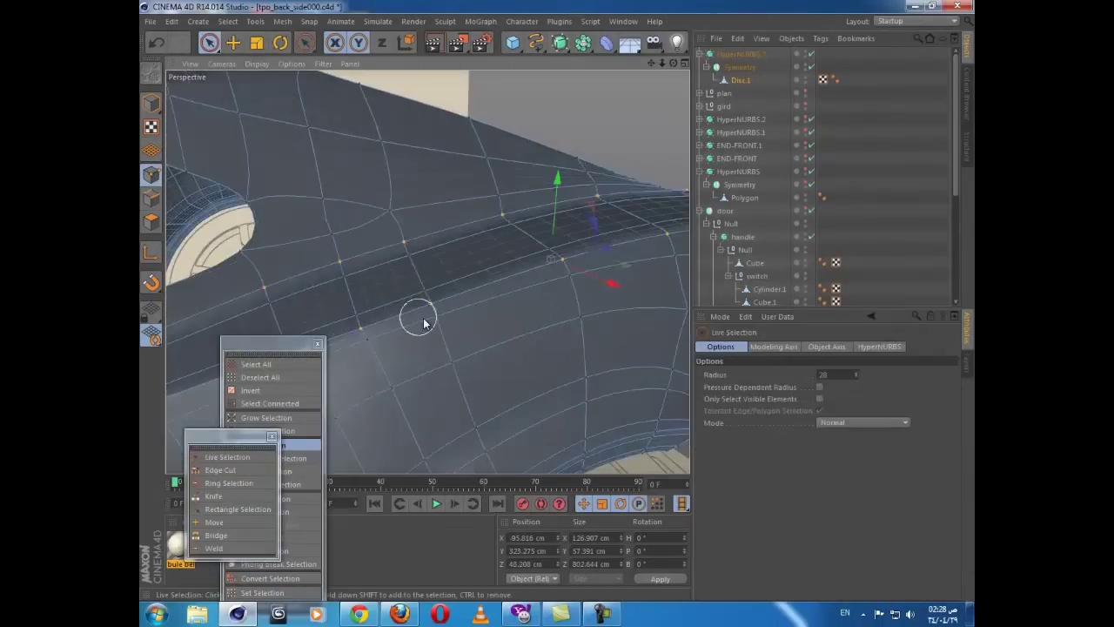
Step: Select the point pair on the crease's lower edge below the rear window corner and raise it to about Y 320.1 cm
{"action": "left_click_drag", "start_coordinate": [473, 301], "coordinate": [418, 254], "text": "alt"}
{"action": "scroll", "coordinate": [454, 296], "scroll_direction": "down", "scroll_amount": 3}
{"action": "mouse_move", "coordinate": [461, 300]}
{"action": "left_mouse_down", "text": "alt"}
{"action": "mouse_move", "coordinate": [430, 330]}
{"action": "mouse_move", "coordinate": [471, 341]}
{"action": "mouse_move", "coordinate": [450, 331]}
{"action": "mouse_move", "coordinate": [449, 313]}
{"action": "left_mouse_up", "text": "alt"}
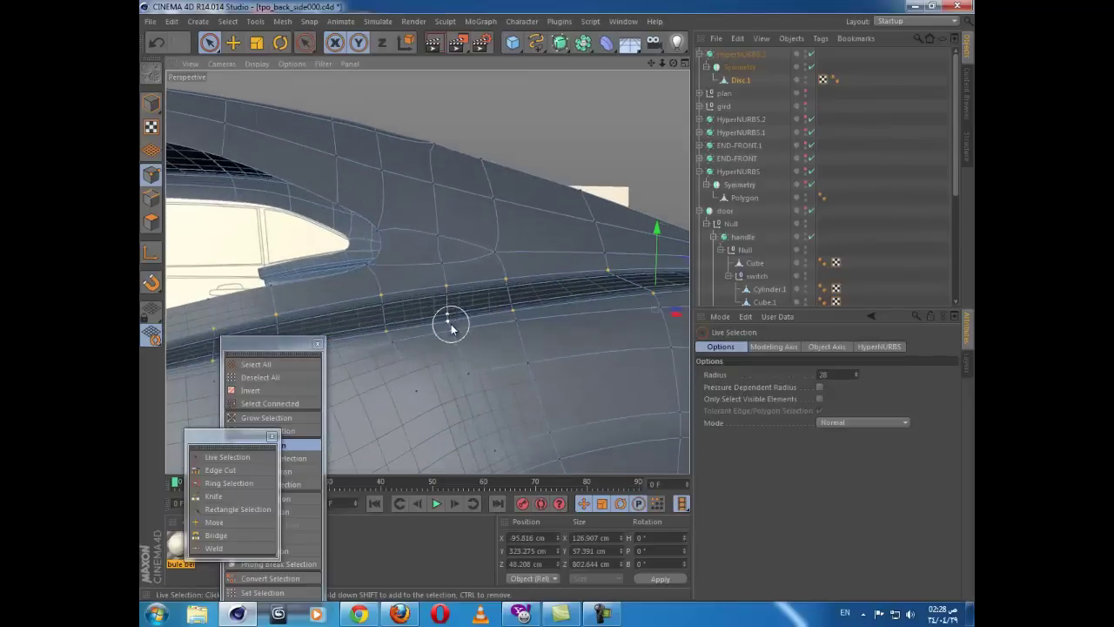
{"action": "left_click", "coordinate": [450, 324]}
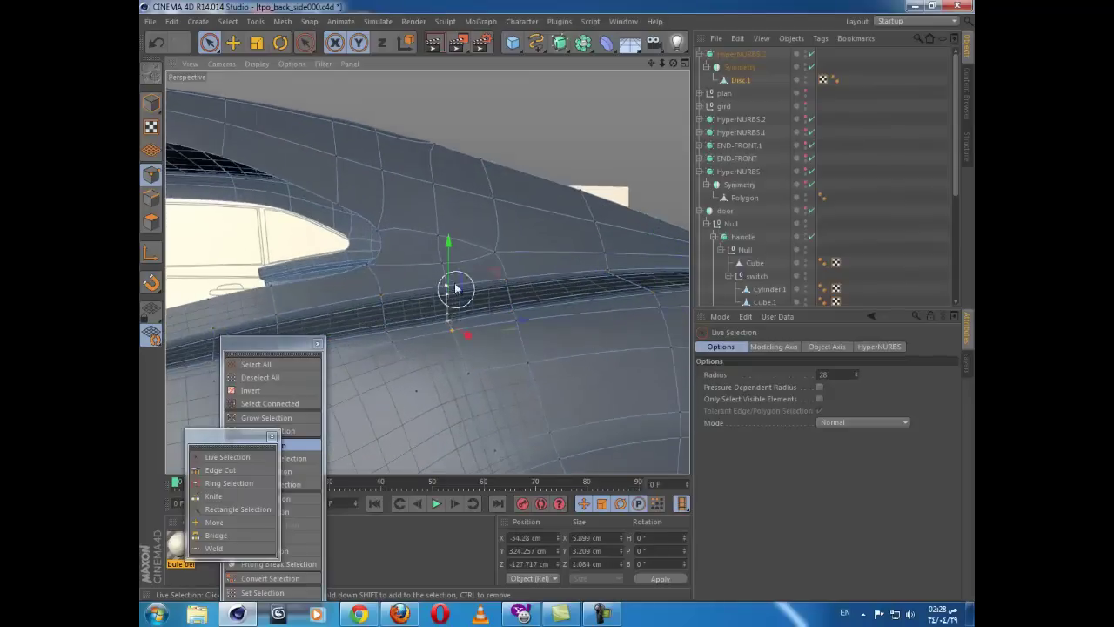
{"action": "left_click", "coordinate": [388, 333]}
{"action": "left_click", "coordinate": [381, 301]}
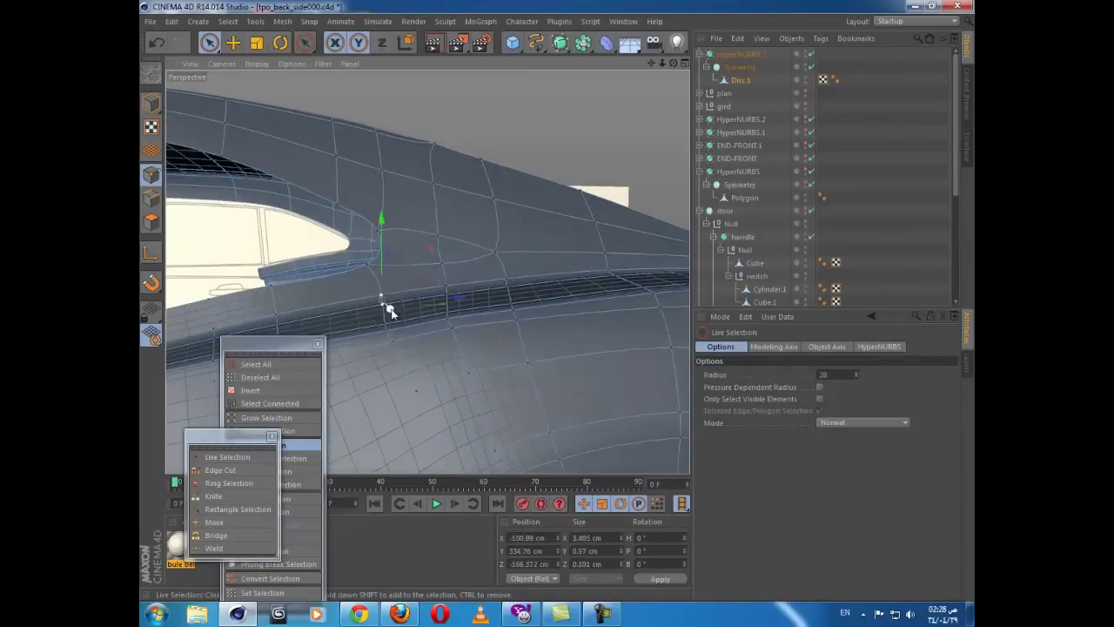
{"action": "left_click", "coordinate": [395, 345]}
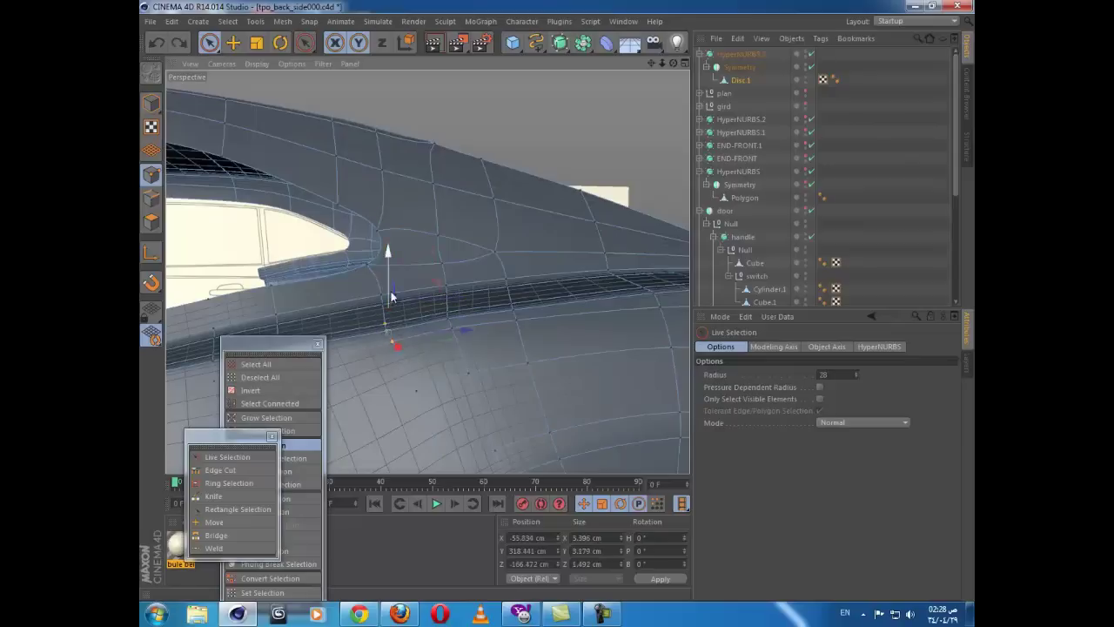
{"action": "left_click_drag", "start_coordinate": [388, 278], "coordinate": [387, 271]}
Step: Turn off the body's HyperNURBS and dissolve the diagonal edge on the side panel behind the wheel arch
{"action": "scroll", "coordinate": [503, 351], "scroll_direction": "down", "scroll_amount": 2}
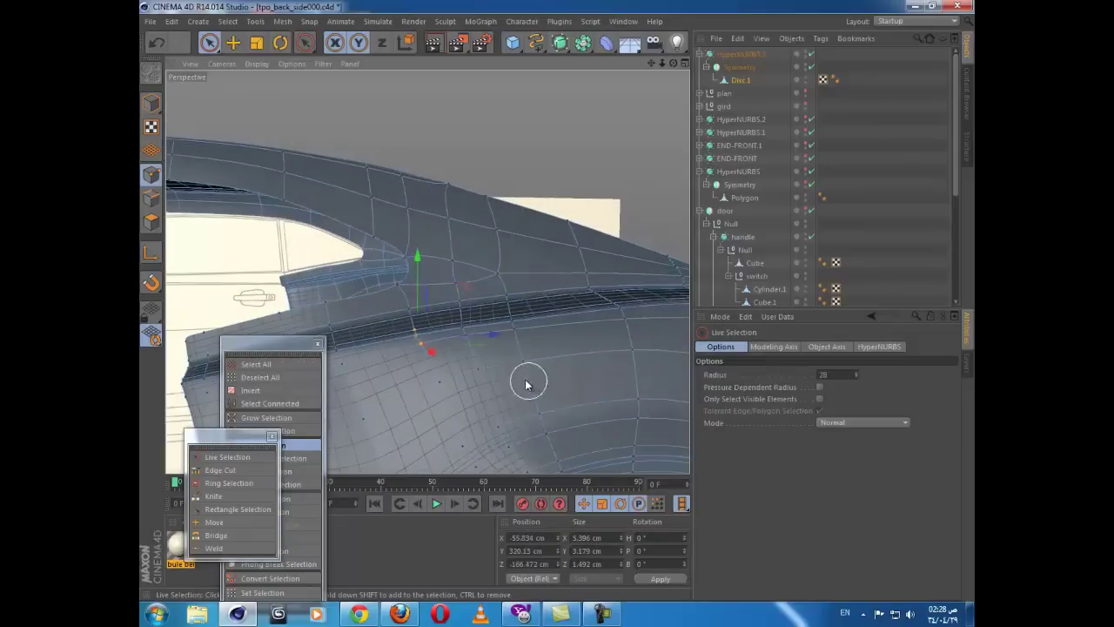
{"action": "left_click_drag", "start_coordinate": [527, 383], "coordinate": [614, 369], "text": "alt"}
{"action": "left_click_drag", "start_coordinate": [547, 307], "coordinate": [468, 328], "text": "alt"}
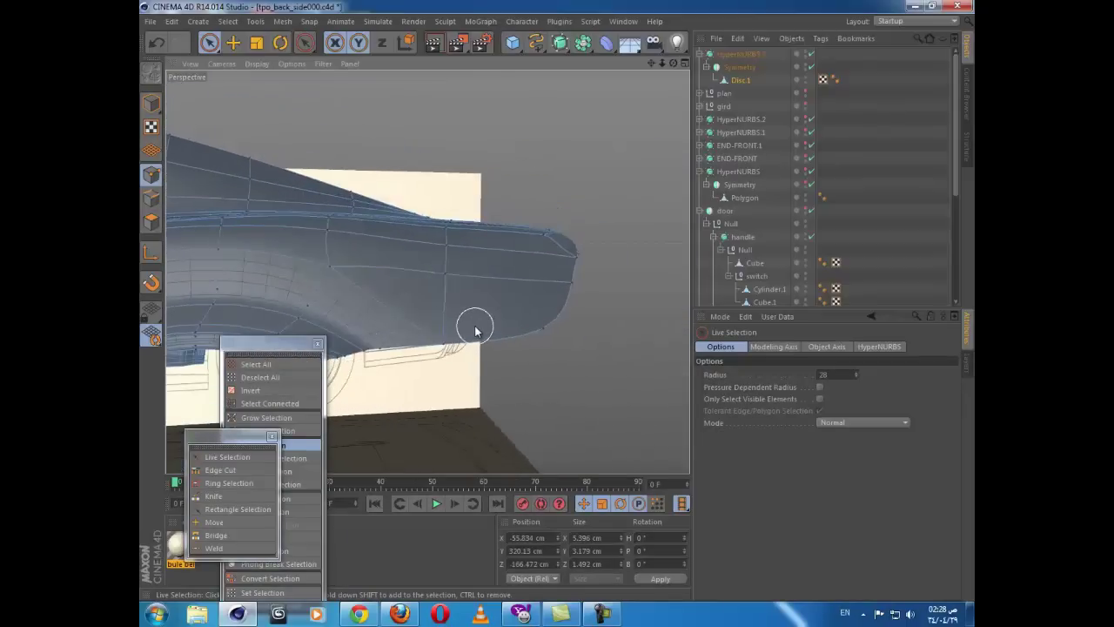
{"action": "left_click", "coordinate": [810, 54]}
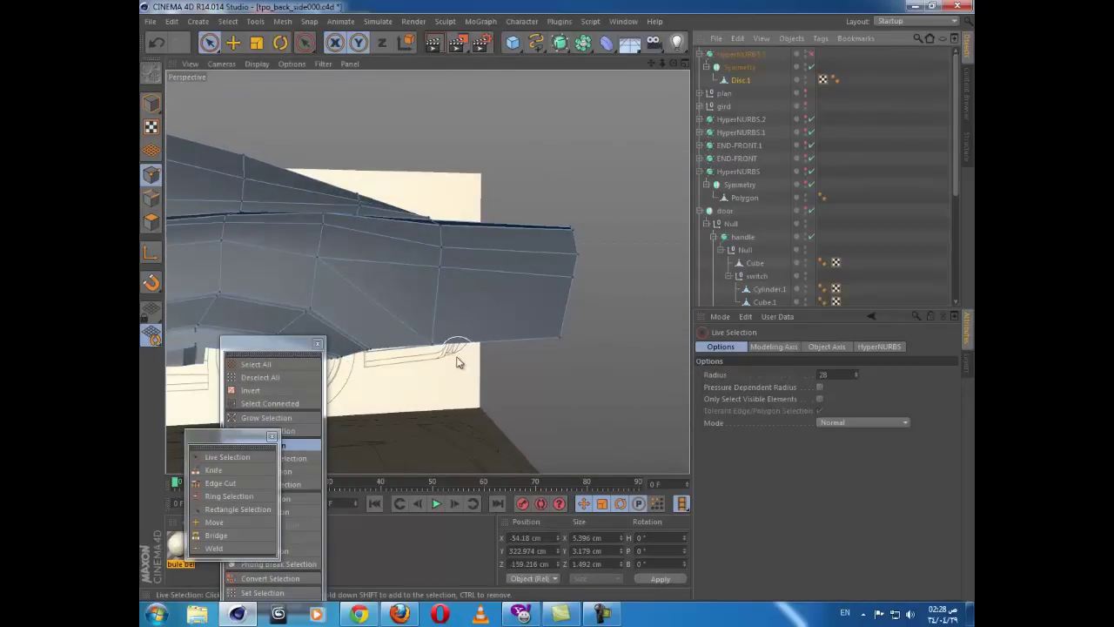
{"action": "left_click_drag", "start_coordinate": [459, 362], "coordinate": [463, 352], "text": "alt"}
{"action": "mouse_move", "coordinate": [390, 343]}
{"action": "left_mouse_down", "text": "alt"}
{"action": "mouse_move", "coordinate": [417, 341]}
{"action": "mouse_move", "coordinate": [360, 360]}
{"action": "mouse_move", "coordinate": [373, 361]}
{"action": "left_mouse_up", "text": "alt"}
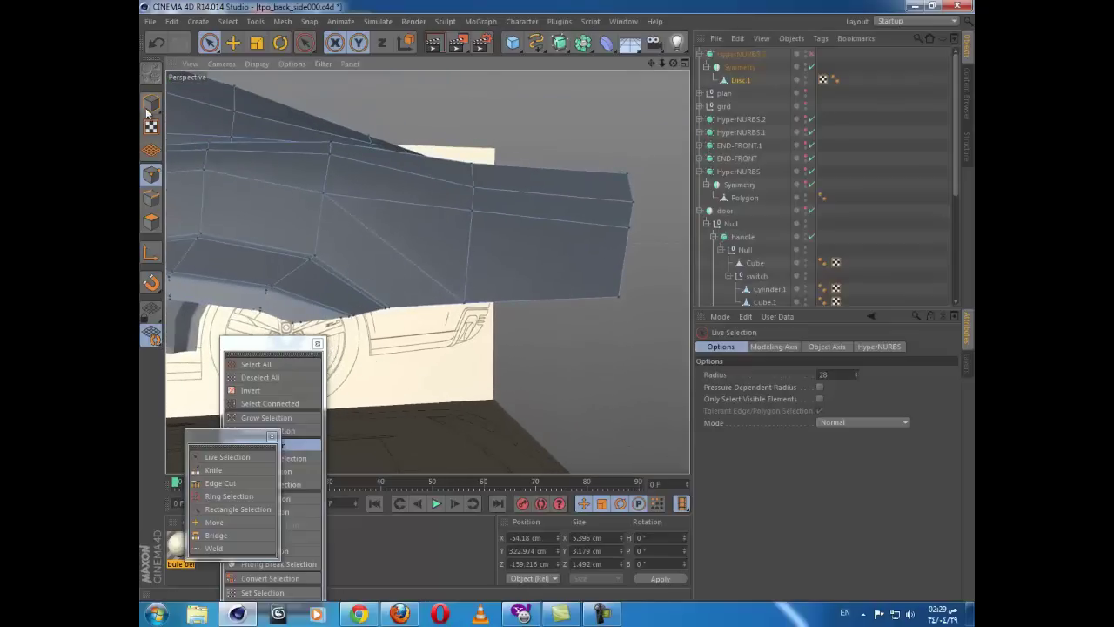
{"action": "left_click", "coordinate": [151, 198]}
{"action": "left_click", "coordinate": [408, 258]}
{"action": "right_click", "coordinate": [407, 257]}
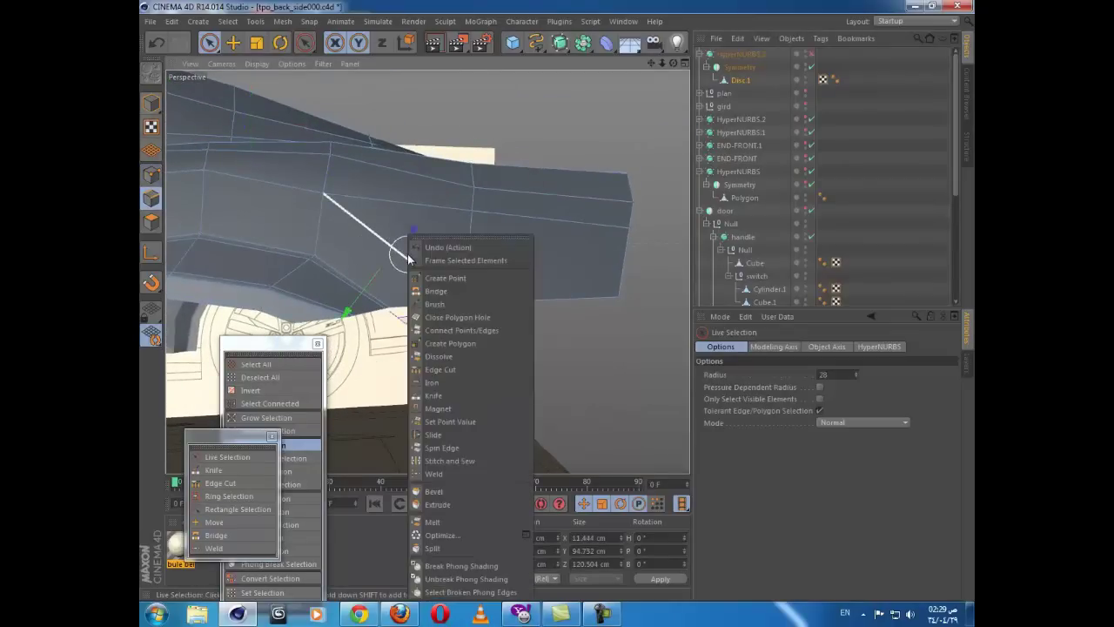
{"action": "left_click", "coordinate": [440, 353]}
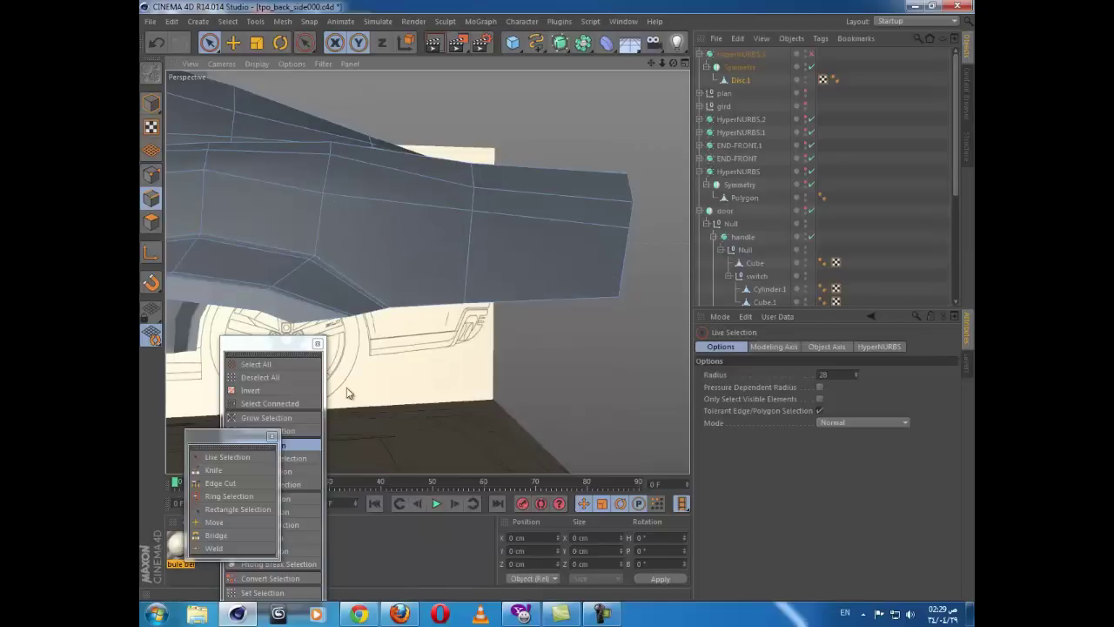
Step: Select the edges crossing the lower side panel from behind the wheel arch to the rear end, including the arch lip edges
{"action": "key", "text": "k"}
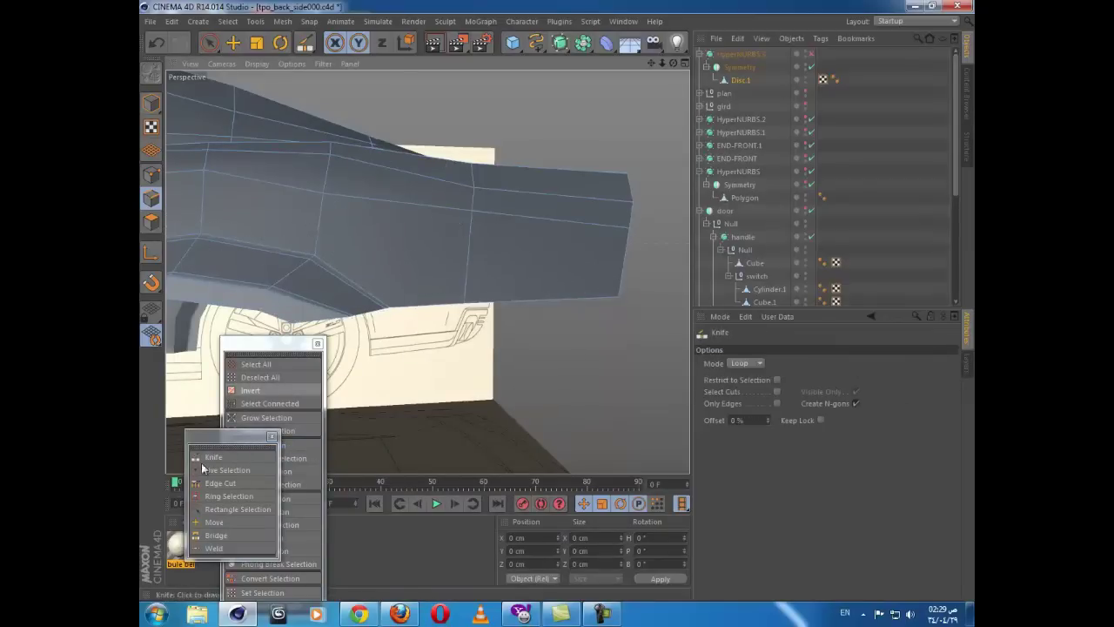
{"action": "left_click", "coordinate": [217, 51]}
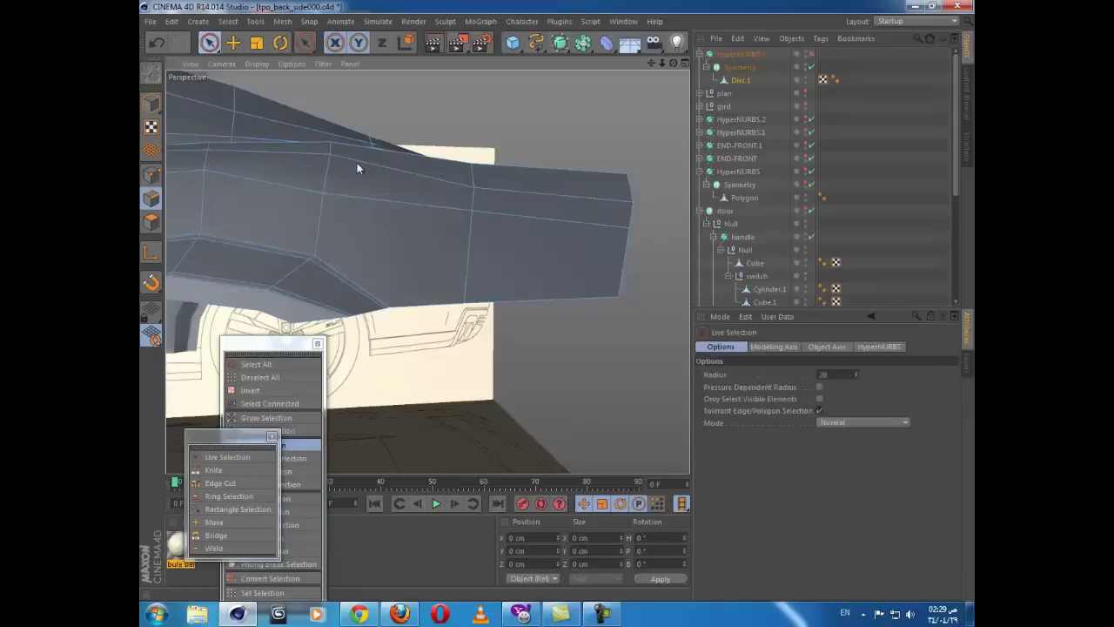
{"action": "mouse_move", "coordinate": [500, 260]}
{"action": "left_mouse_down", "text": "shift"}
{"action": "mouse_move", "coordinate": [373, 274]}
{"action": "mouse_move", "coordinate": [320, 294]}
{"action": "left_mouse_up", "text": "shift"}
{"action": "scroll", "coordinate": [334, 288], "scroll_direction": "up", "scroll_amount": 3}
{"action": "middle_click_drag", "start_coordinate": [412, 272], "coordinate": [487, 223], "text": "alt"}
{"action": "left_click_drag", "start_coordinate": [379, 268], "coordinate": [390, 232], "text": "alt"}
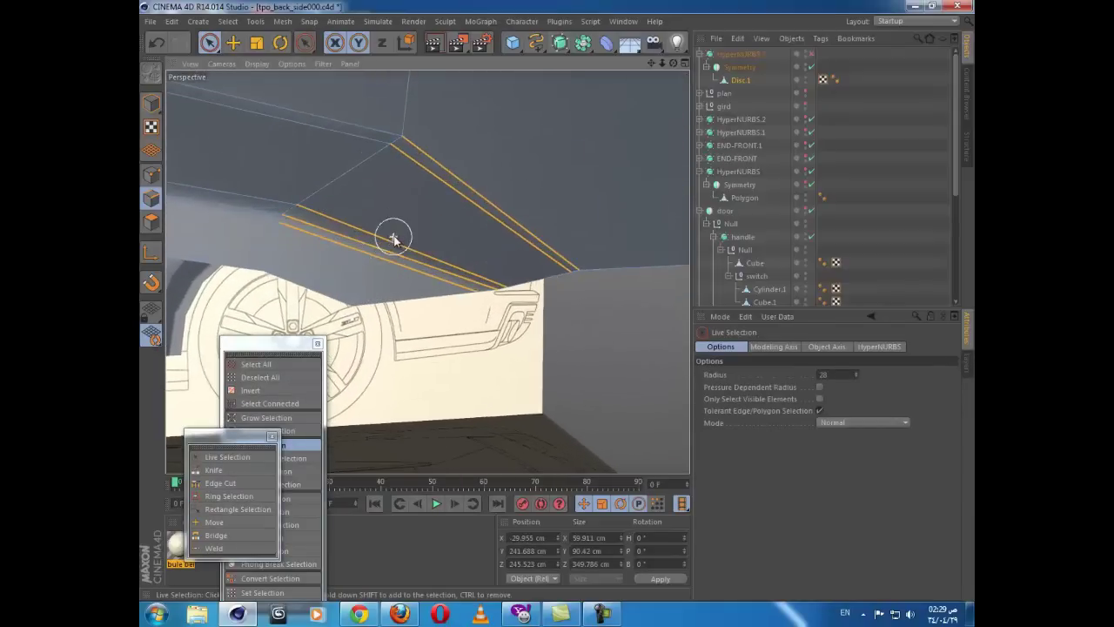
{"action": "left_click", "coordinate": [323, 285], "text": "shift"}
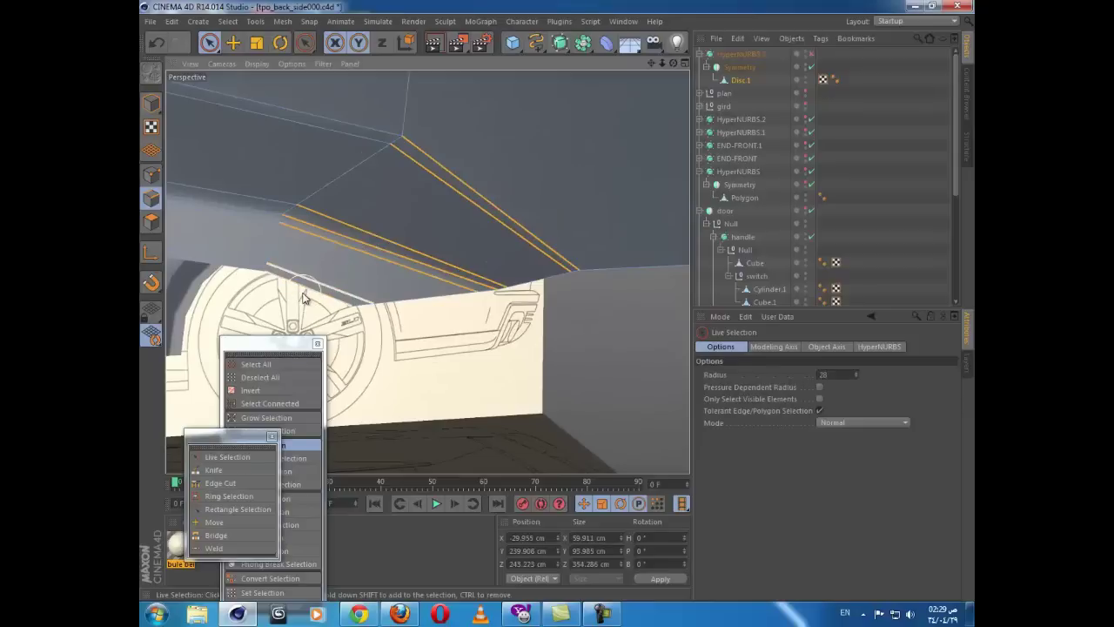
Step: Try a Path-mode Knife cut across the selected edges just above the side panel's bottom border
{"action": "key", "text": "k"}
{"action": "left_click", "coordinate": [738, 361]}
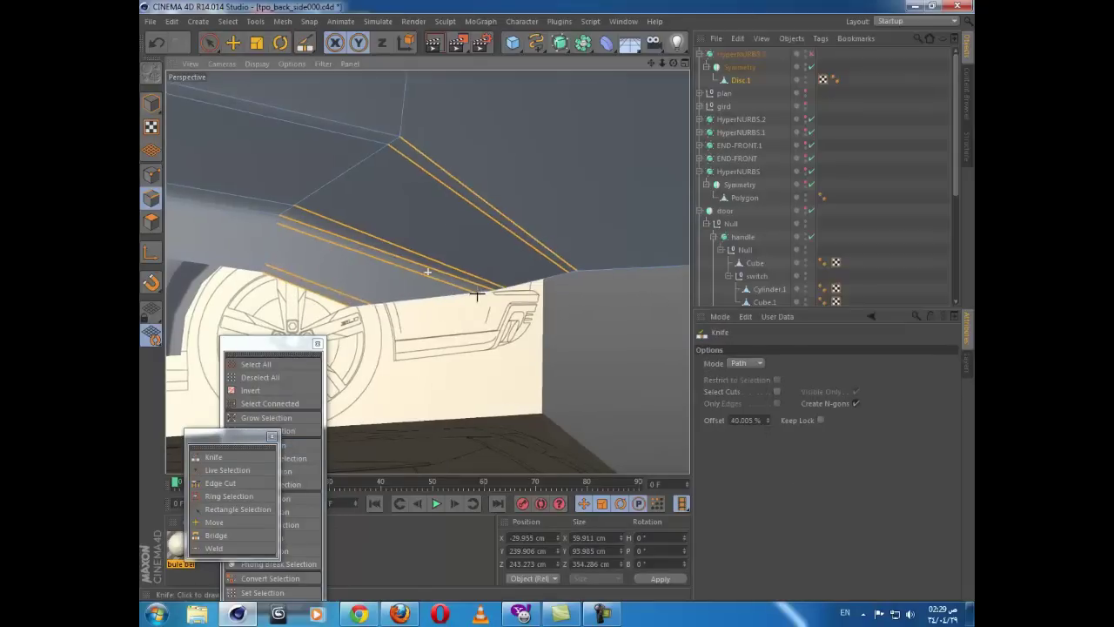
{"action": "left_click_drag", "start_coordinate": [427, 269], "coordinate": [423, 288], "text": "alt"}
{"action": "scroll", "coordinate": [422, 287], "scroll_direction": "down", "scroll_amount": 3}
{"action": "middle_click_drag", "start_coordinate": [584, 263], "coordinate": [416, 257], "text": "alt"}
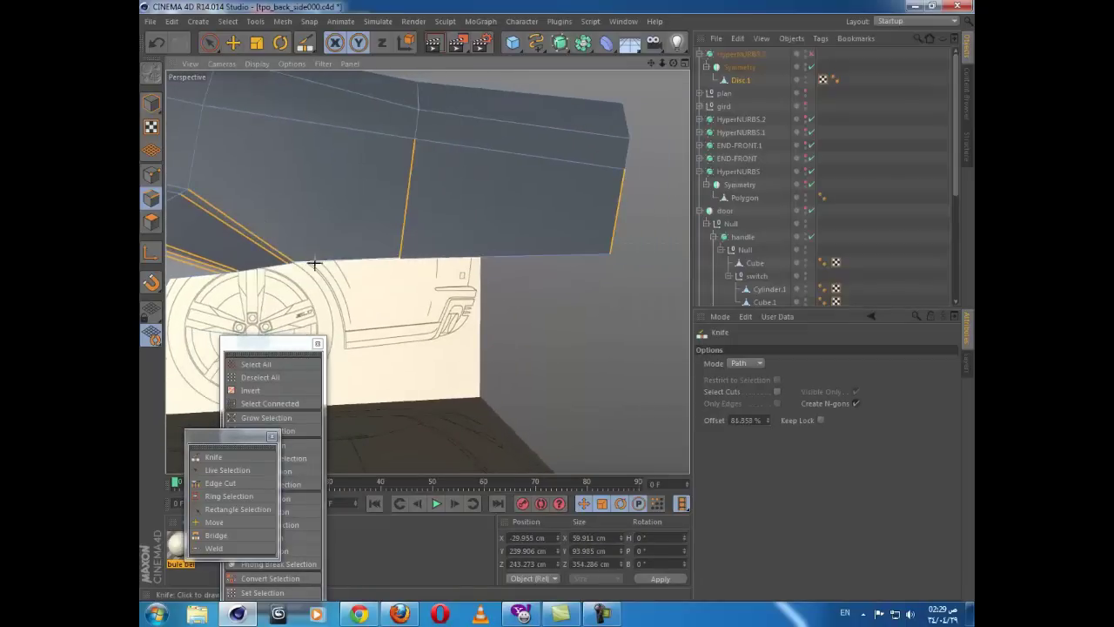
{"action": "left_click", "coordinate": [286, 258]}
{"action": "mouse_move", "coordinate": [444, 312]}
{"action": "middle_mouse_down", "text": "alt"}
{"action": "mouse_move", "coordinate": [470, 318]}
{"action": "mouse_move", "coordinate": [448, 319]}
{"action": "middle_mouse_up", "text": "alt"}
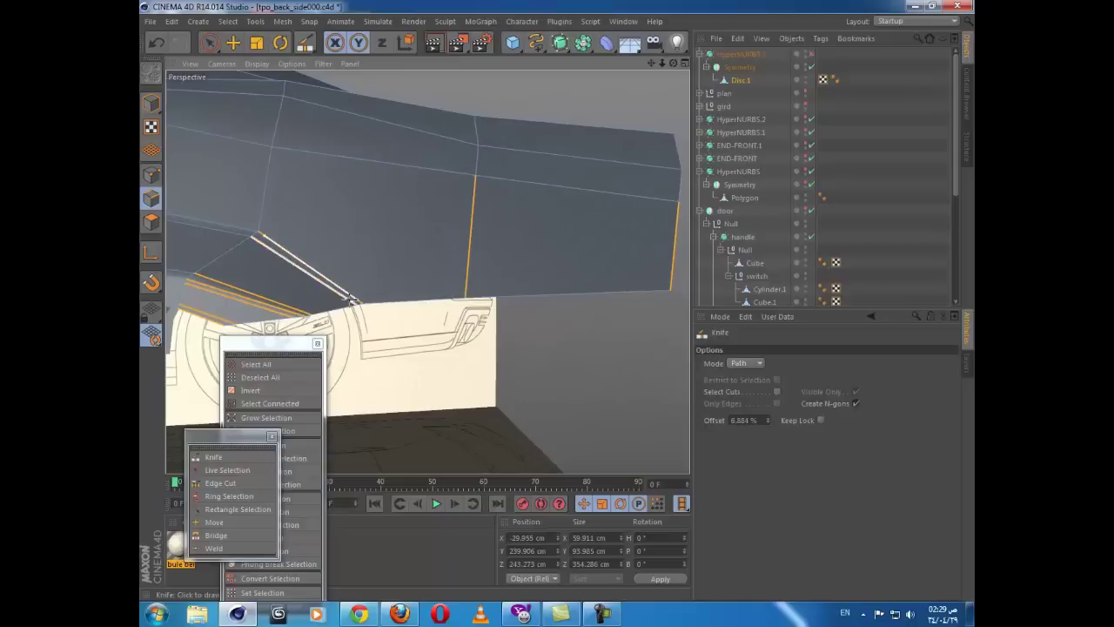
{"action": "left_click", "coordinate": [464, 288]}
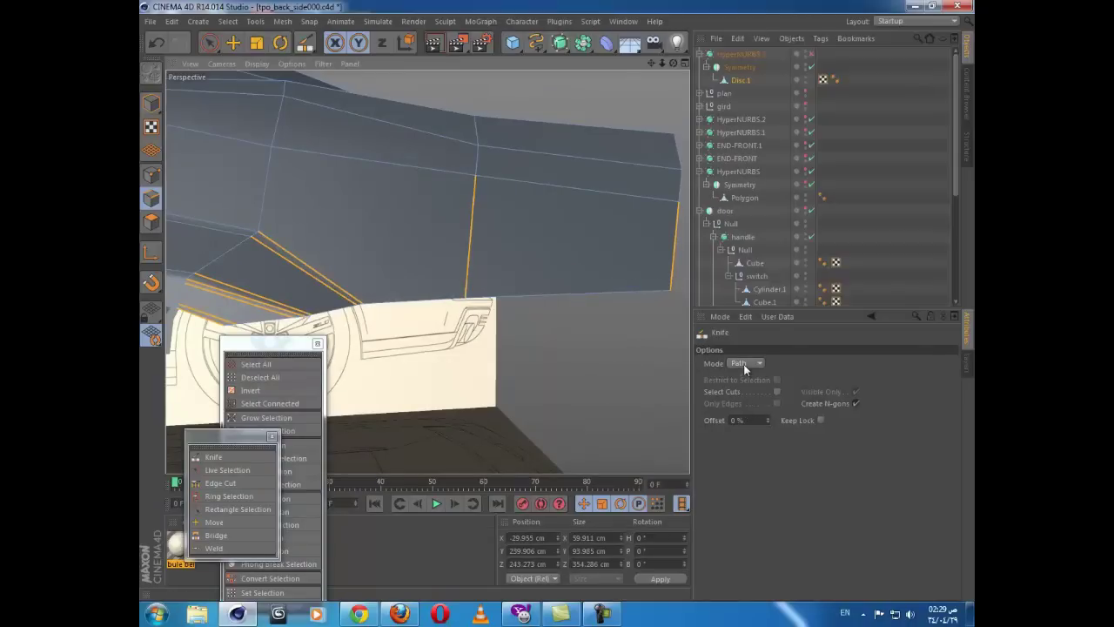
Step: Try a Line-mode Knife cut along the side panel's bottom border, from the rear end to the wheel arch
{"action": "left_click", "coordinate": [744, 364]}
{"action": "left_click", "coordinate": [746, 390]}
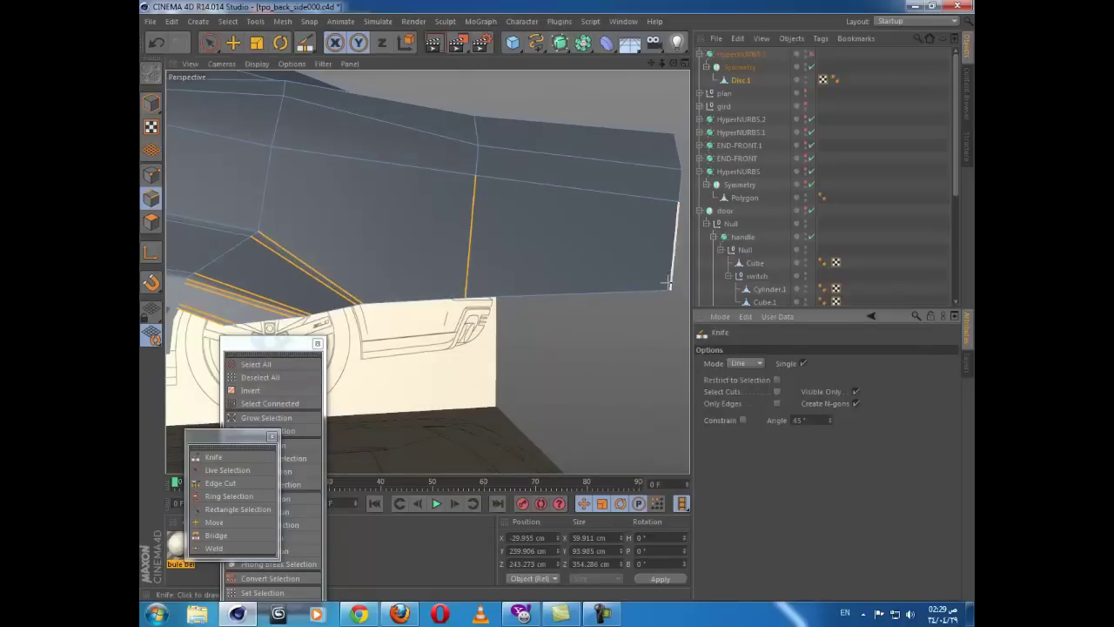
{"action": "left_click", "coordinate": [670, 289]}
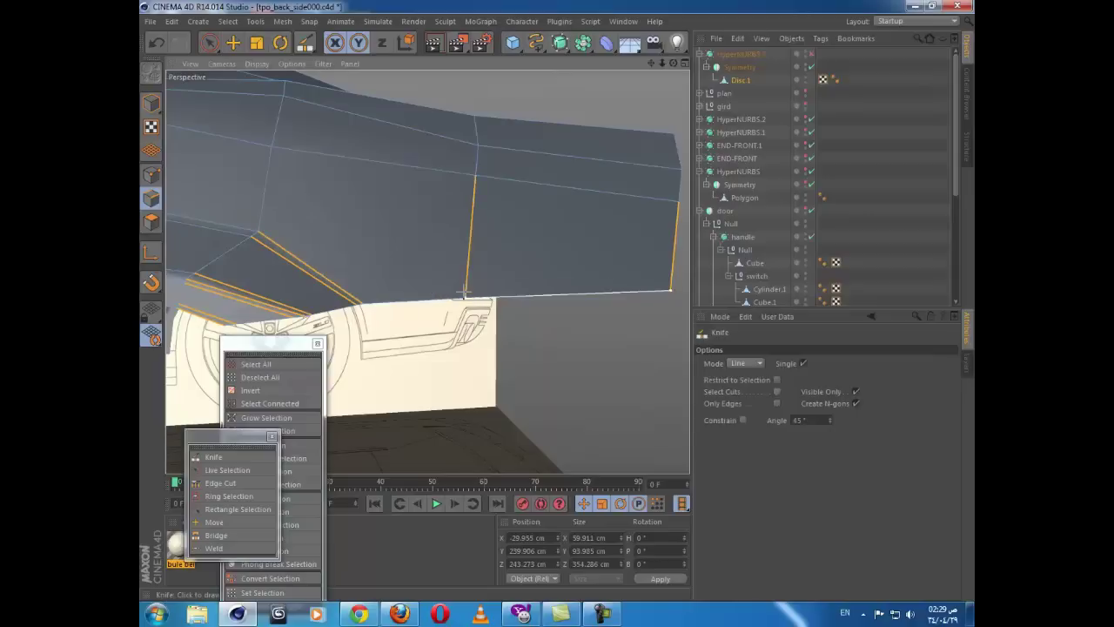
{"action": "left_click_drag", "start_coordinate": [464, 296], "coordinate": [566, 240], "text": "alt"}
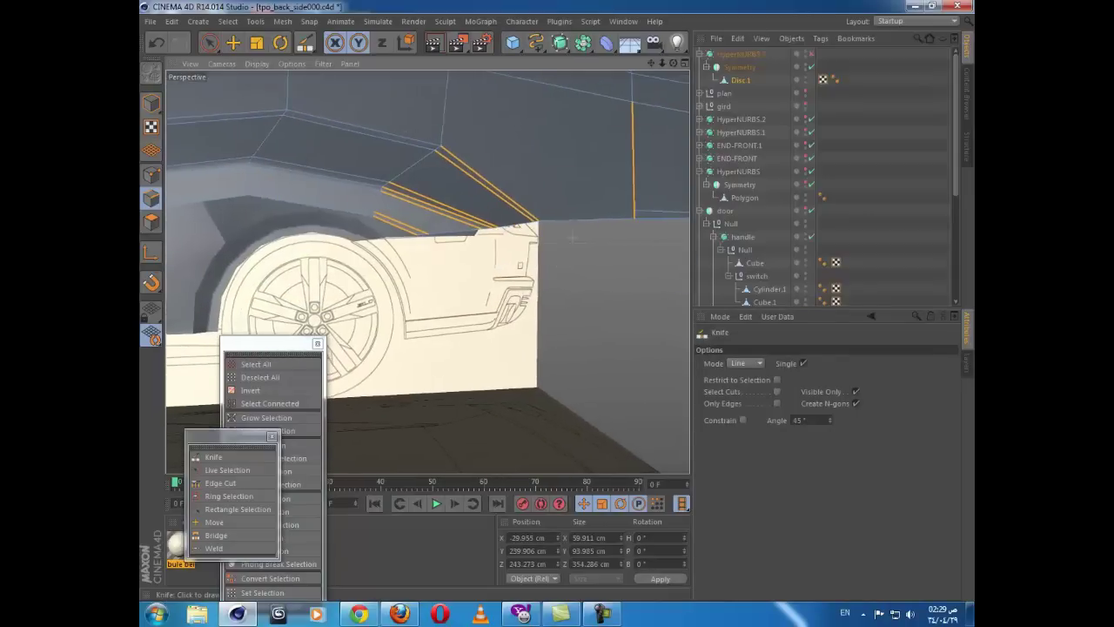
{"action": "left_click", "coordinate": [523, 211]}
{"action": "left_click_drag", "start_coordinate": [521, 212], "coordinate": [530, 291], "text": "alt"}
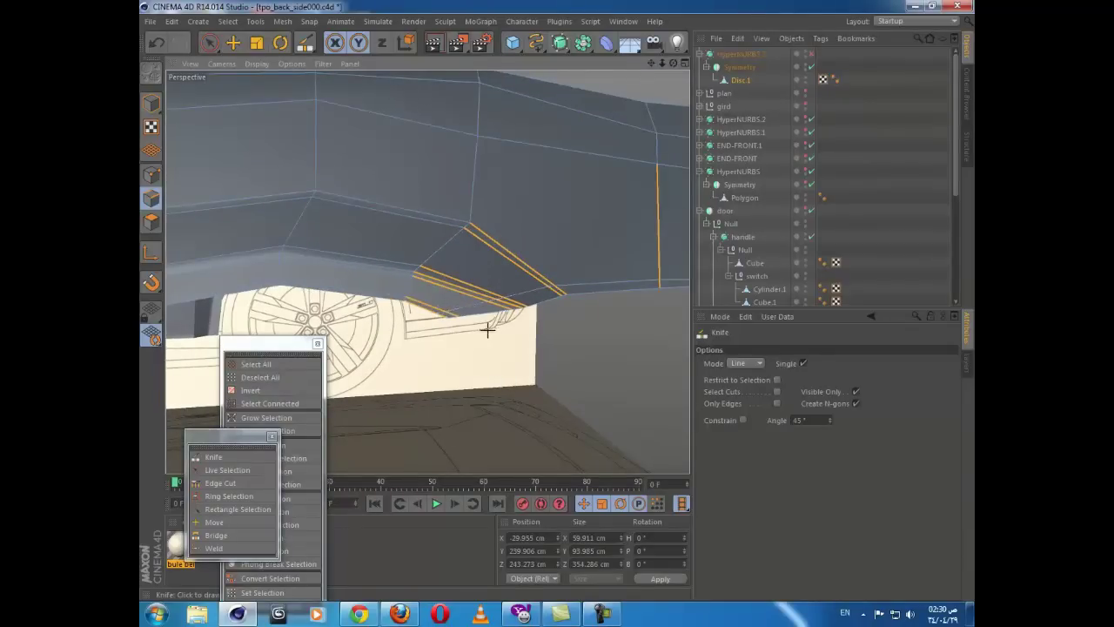
{"action": "left_click_drag", "start_coordinate": [488, 331], "coordinate": [545, 264], "text": "alt"}
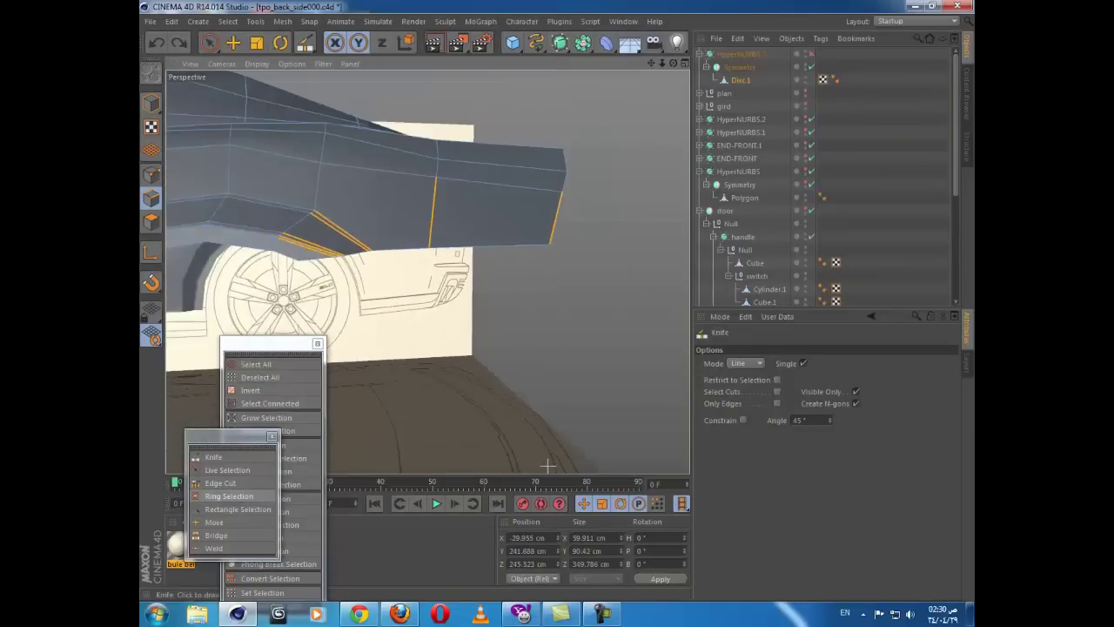
Step: Try the Knife in Loop mode with Create N-gons off for the cut along the side panel's bottom border
{"action": "left_click", "coordinate": [745, 363]}
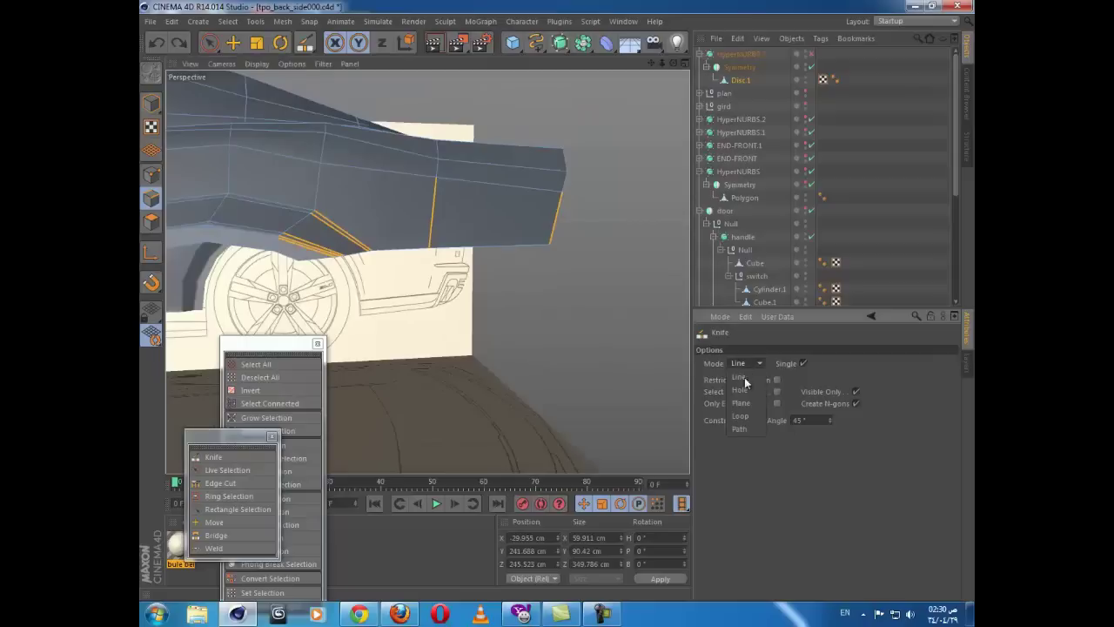
{"action": "left_click", "coordinate": [741, 429]}
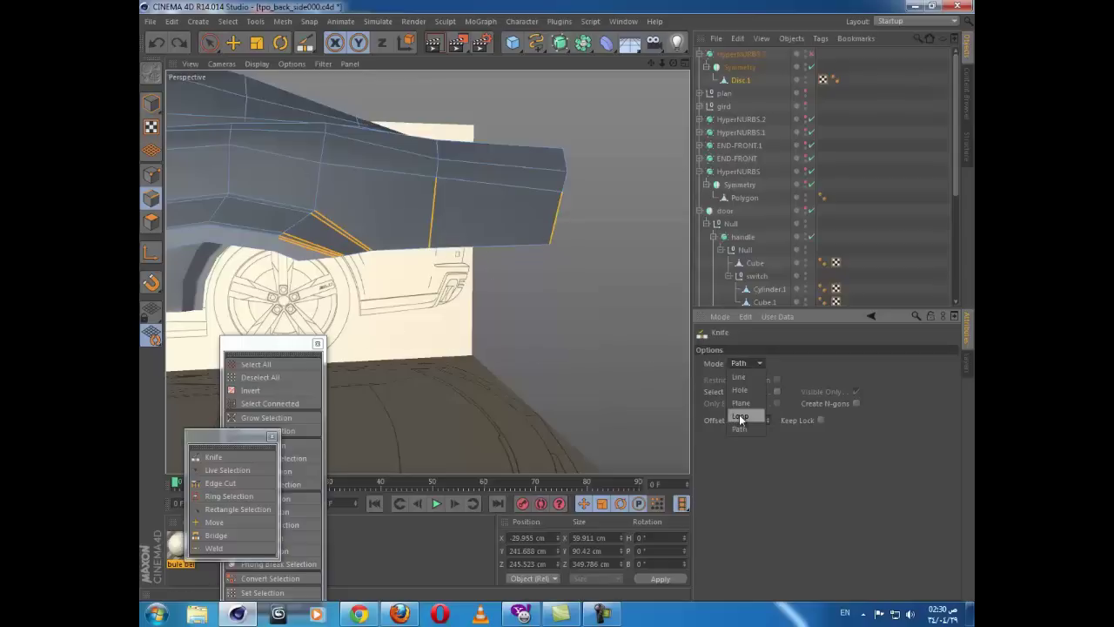
{"action": "left_click", "coordinate": [740, 417]}
{"action": "left_click_drag", "start_coordinate": [531, 228], "coordinate": [557, 236], "text": "alt"}
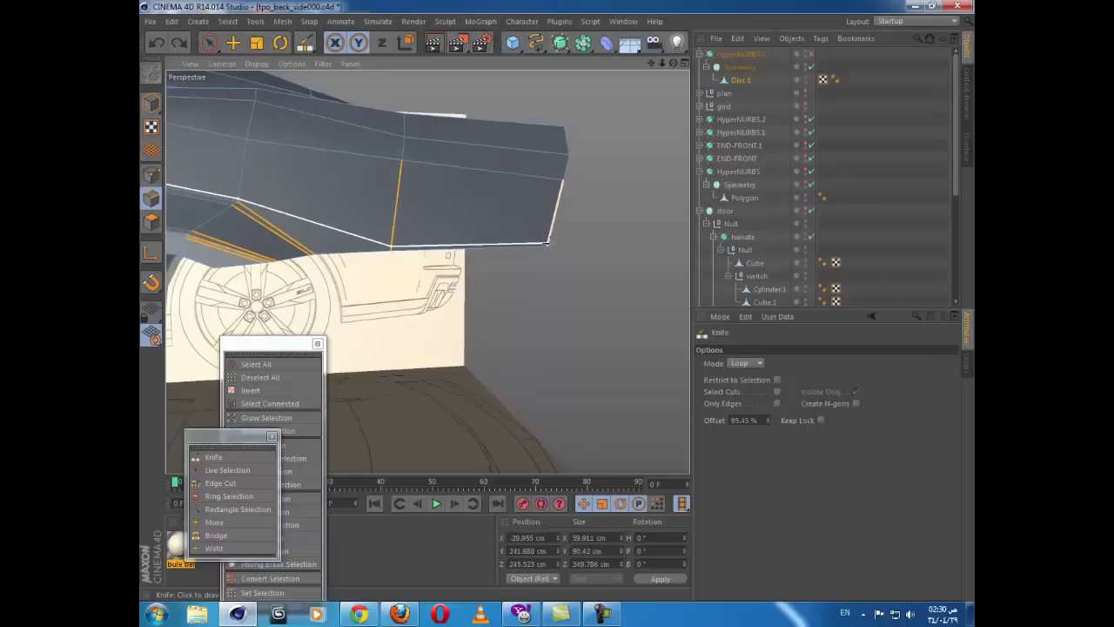
{"action": "scroll", "coordinate": [549, 244], "scroll_direction": "down", "scroll_amount": 2}
{"action": "middle_click_drag", "start_coordinate": [456, 244], "coordinate": [502, 241], "text": "alt"}
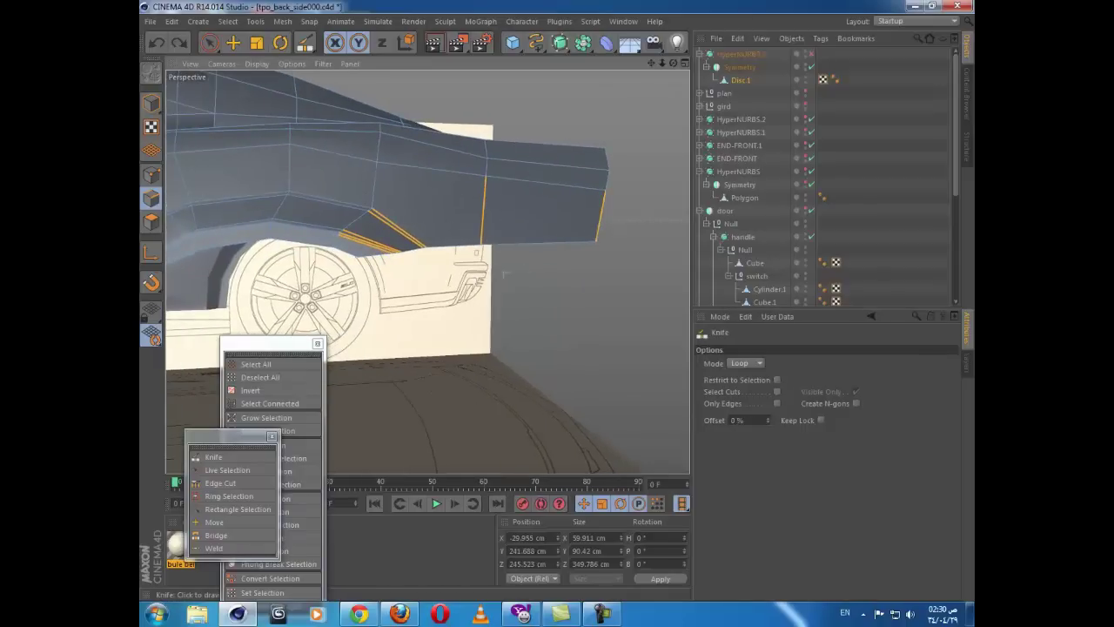
{"action": "left_click_drag", "start_coordinate": [395, 252], "coordinate": [320, 262], "text": "alt"}
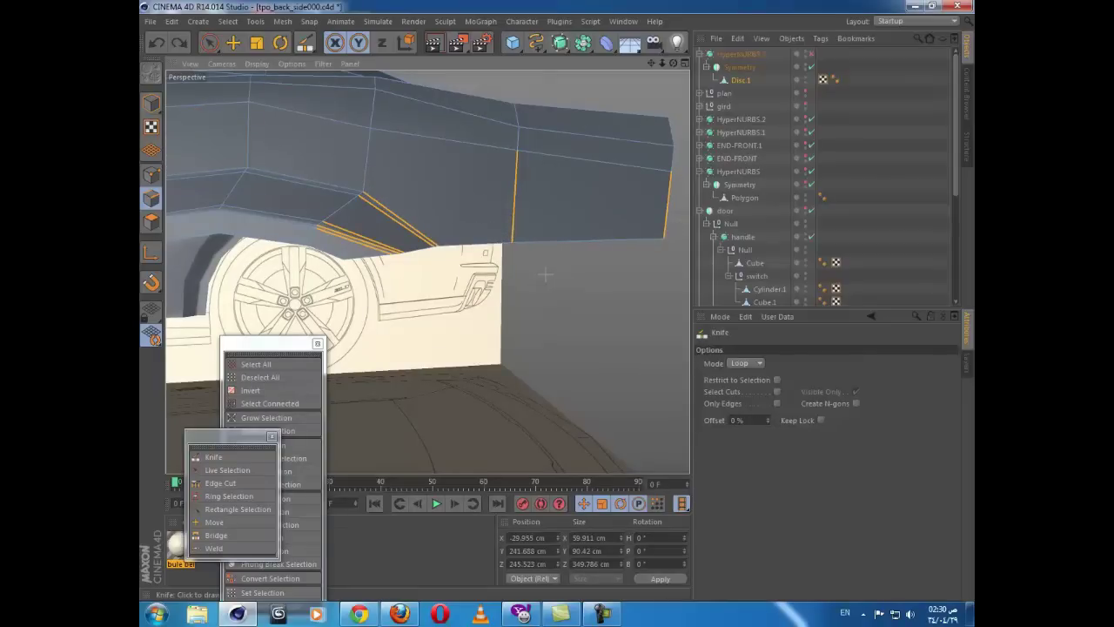
{"action": "scroll", "coordinate": [546, 275], "scroll_direction": "up", "scroll_amount": 2}
{"action": "scroll", "coordinate": [332, 254], "scroll_direction": "up", "scroll_amount": 1}
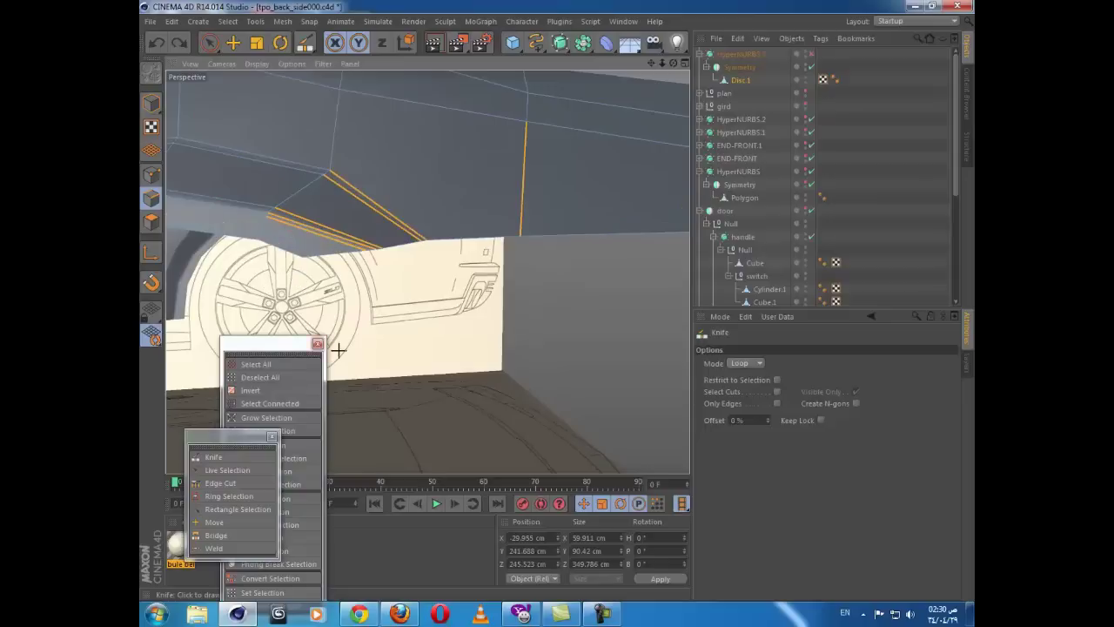
Step: Restore the full edge selection at the wheel arch and retry the Path-mode Knife cut with Create N-gons off
{"action": "left_click", "coordinate": [213, 471]}
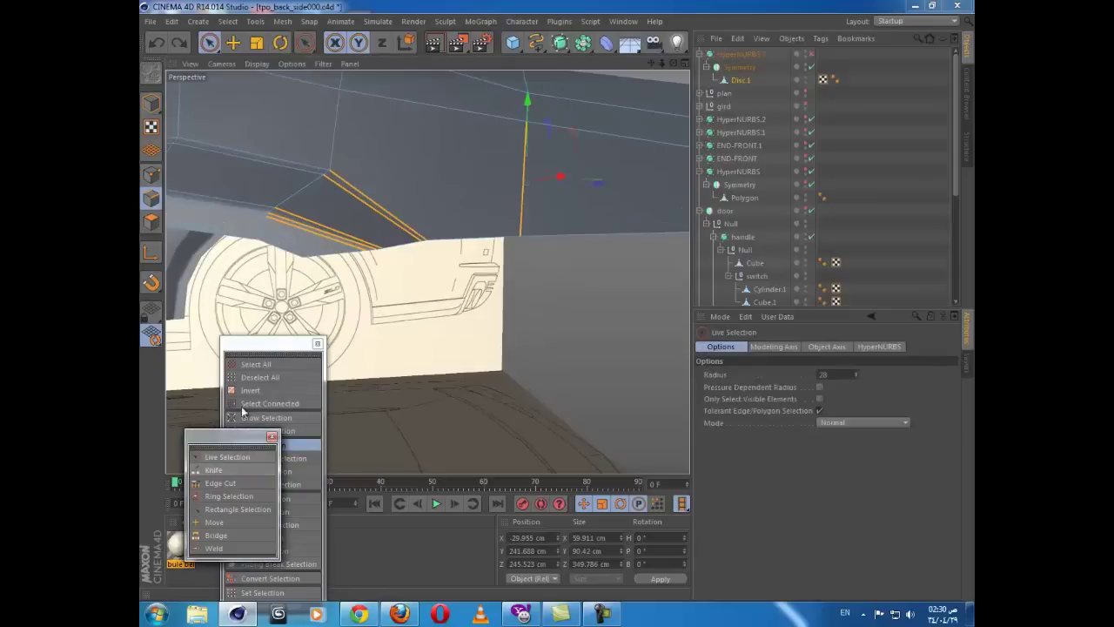
{"action": "mouse_move", "coordinate": [303, 268]}
{"action": "left_mouse_down", "text": "alt"}
{"action": "mouse_move", "coordinate": [290, 256]}
{"action": "mouse_move", "coordinate": [282, 263]}
{"action": "mouse_move", "coordinate": [316, 268]}
{"action": "left_mouse_up", "text": "alt"}
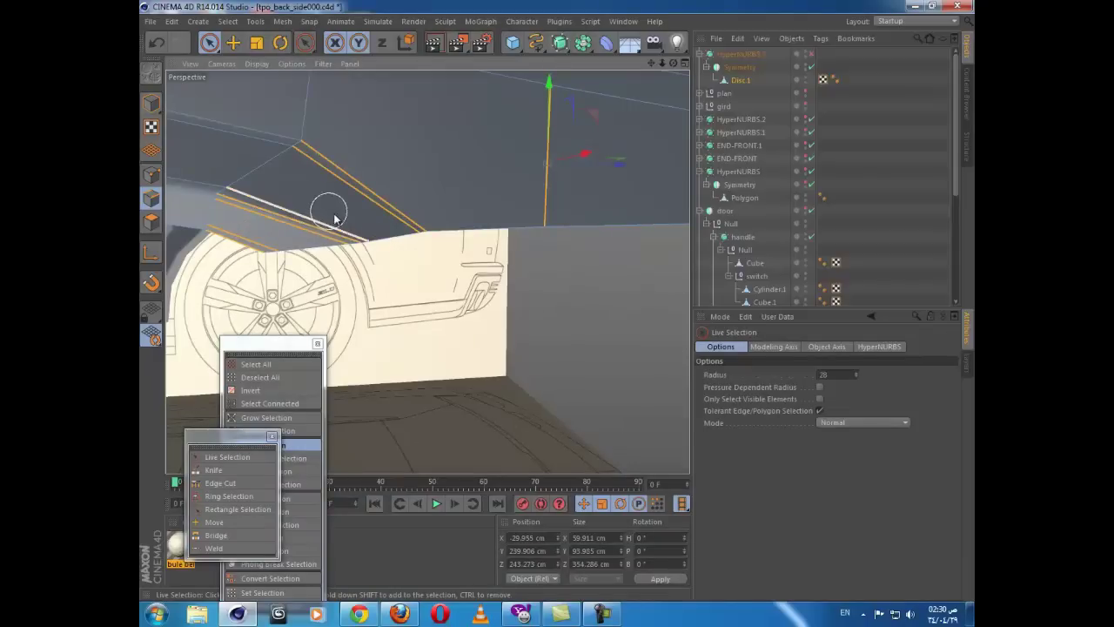
{"action": "key", "text": "k"}
{"action": "left_click", "coordinate": [746, 364]}
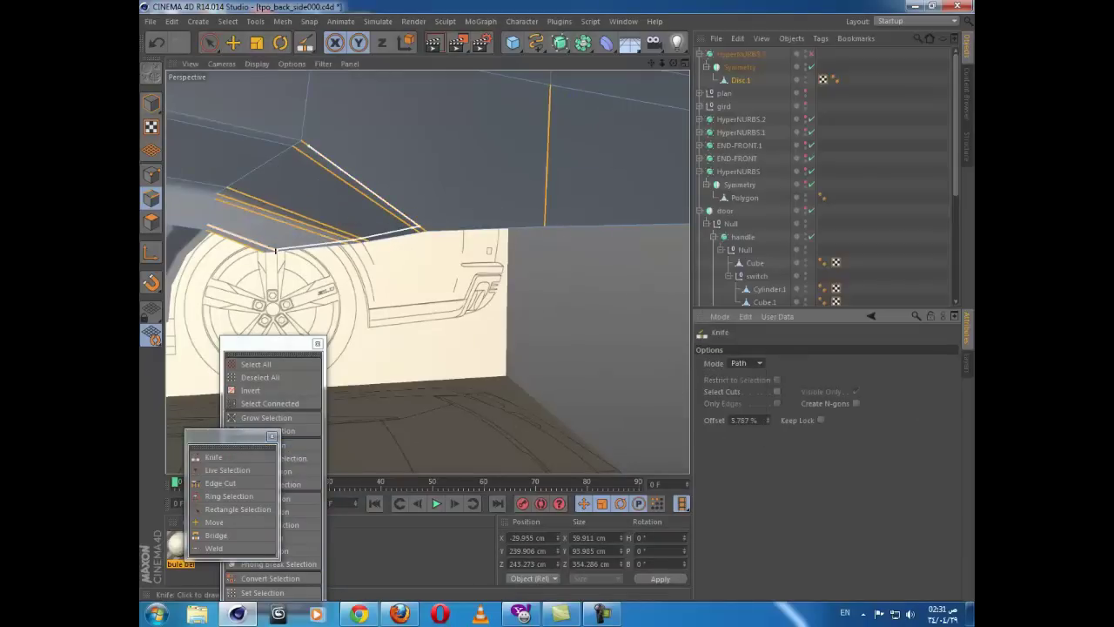
{"action": "left_click", "coordinate": [388, 200]}
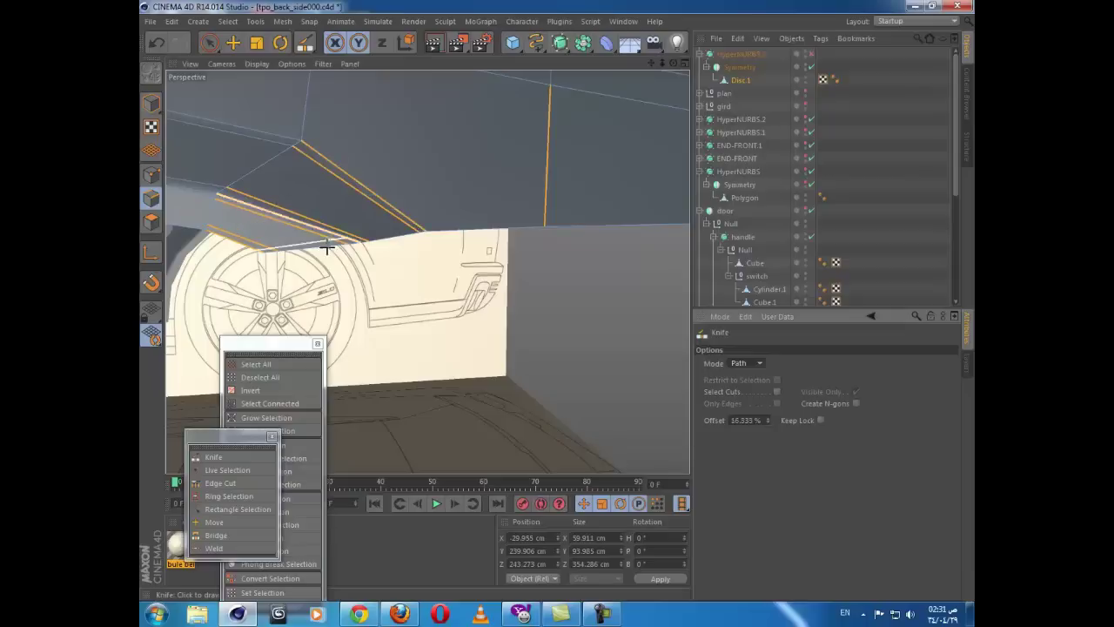
{"action": "scroll", "coordinate": [465, 224], "scroll_direction": "down", "scroll_amount": 4}
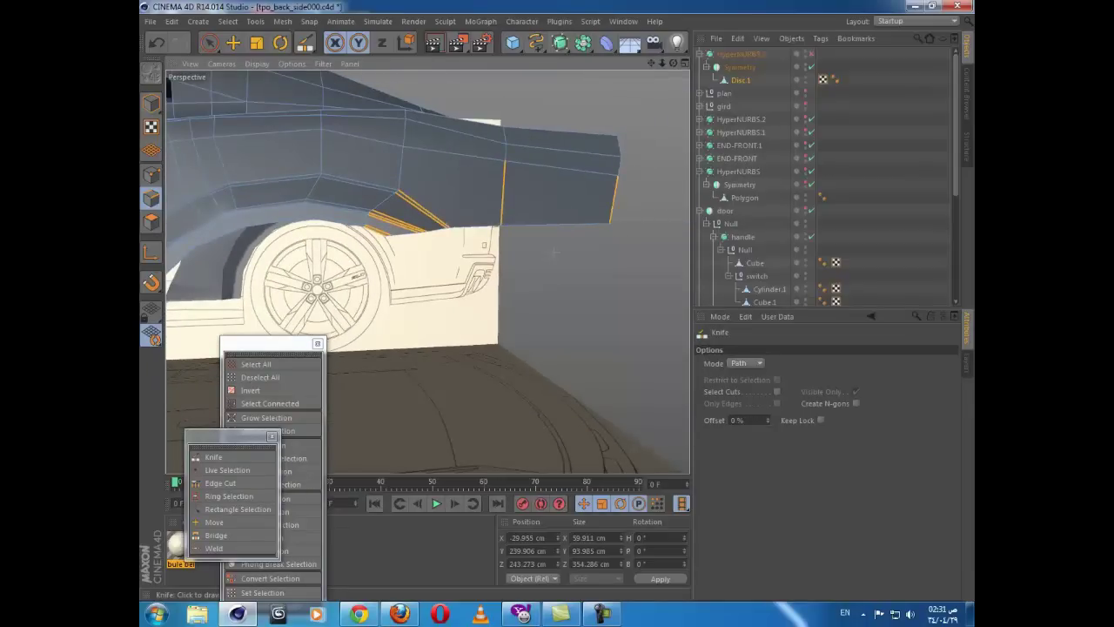
Step: Enable Create N-gons, switch to point editing and knife a new edge line just above the side panel's bottom border from the rear end
{"action": "left_click", "coordinate": [856, 403]}
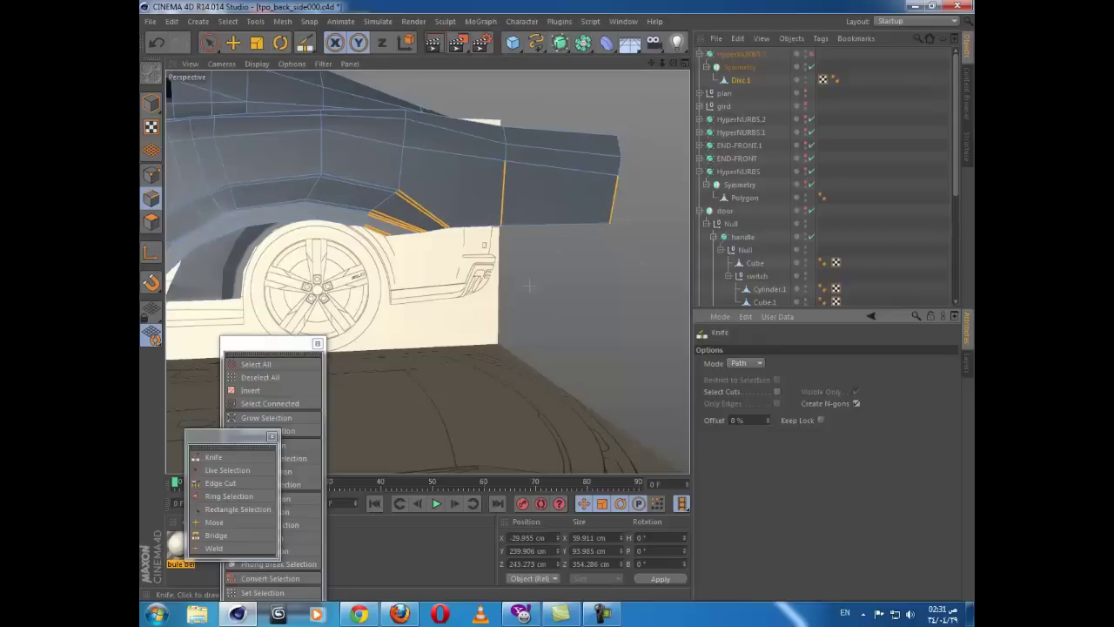
{"action": "left_click", "coordinate": [150, 177]}
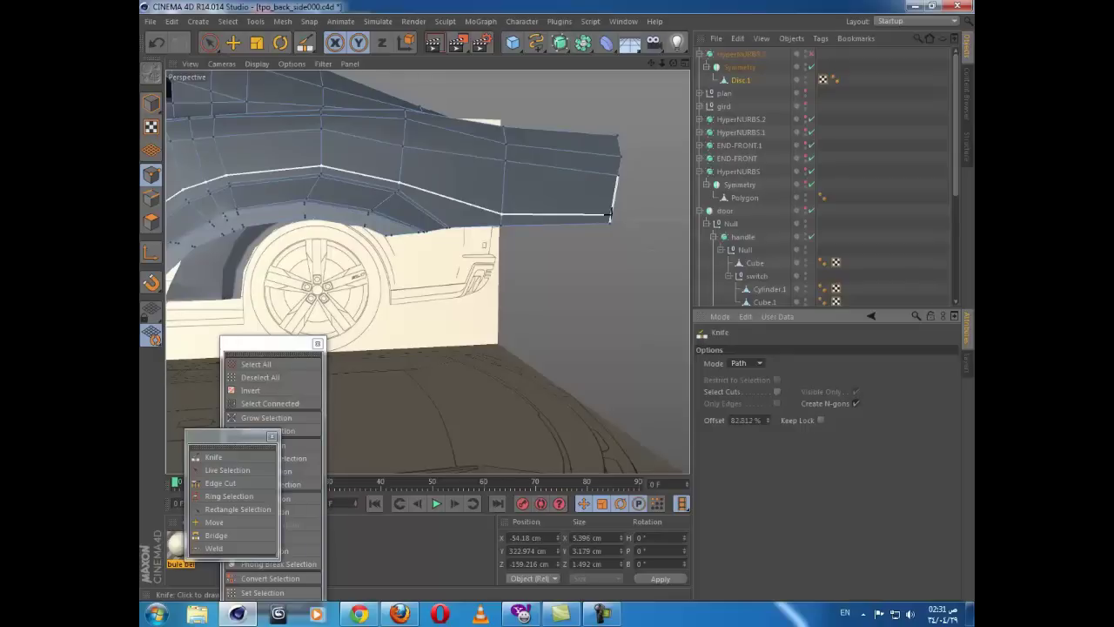
{"action": "scroll", "coordinate": [608, 216], "scroll_direction": "up", "scroll_amount": 3}
{"action": "scroll", "coordinate": [609, 212], "scroll_direction": "up", "scroll_amount": 1}
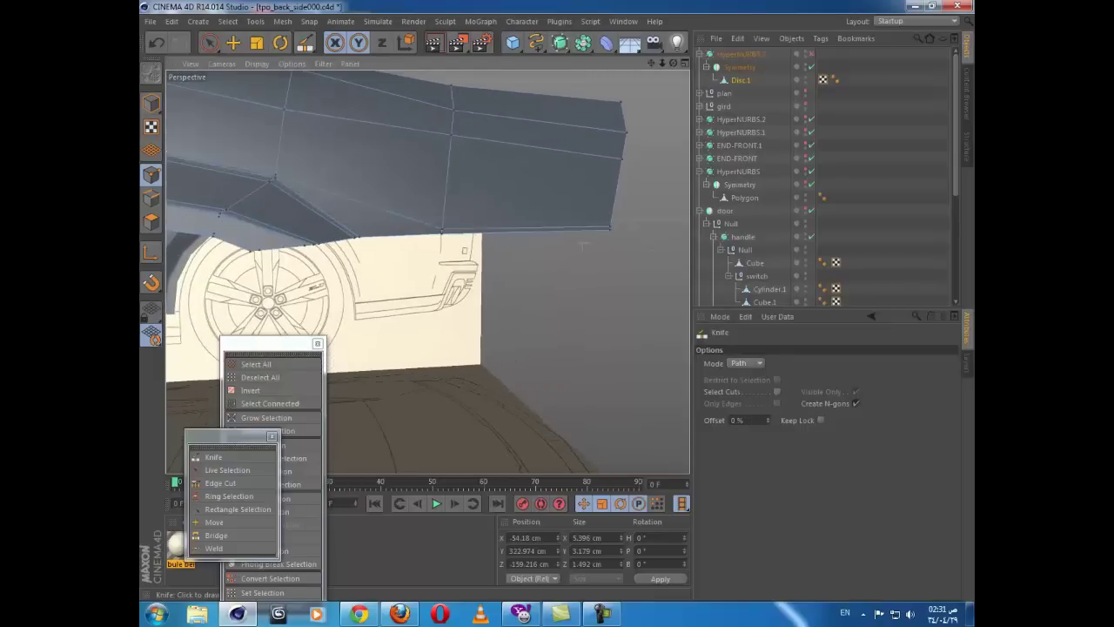
{"action": "scroll", "coordinate": [430, 241], "scroll_direction": "down", "scroll_amount": 2}
{"action": "left_click_drag", "start_coordinate": [400, 247], "coordinate": [453, 243], "text": "alt"}
Step: Turn on the body's HyperNURBS, check the smoothed side panel and reselect Disc.1
{"action": "left_click", "coordinate": [811, 55]}
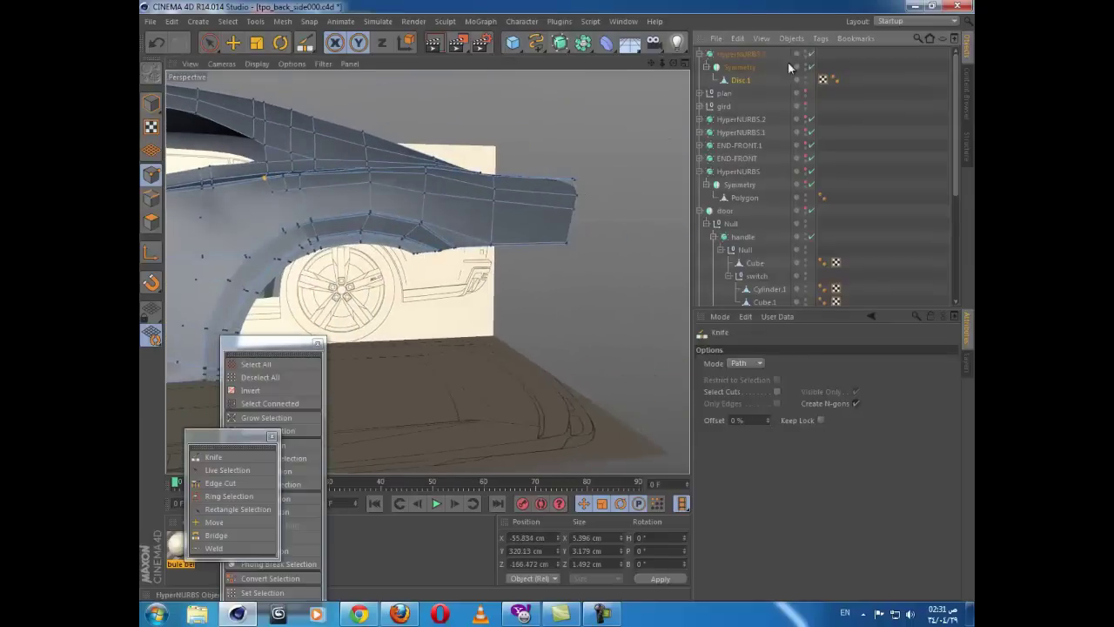
{"action": "left_click", "coordinate": [741, 55]}
{"action": "left_click_drag", "start_coordinate": [454, 221], "coordinate": [425, 221], "text": "alt"}
{"action": "left_click", "coordinate": [745, 81]}
Step: Select a single point on the upper front of the wheel arch lip with Live Selection and shift it to about X -0.2 cm
{"action": "scroll", "coordinate": [425, 222], "scroll_direction": "up", "scroll_amount": 3}
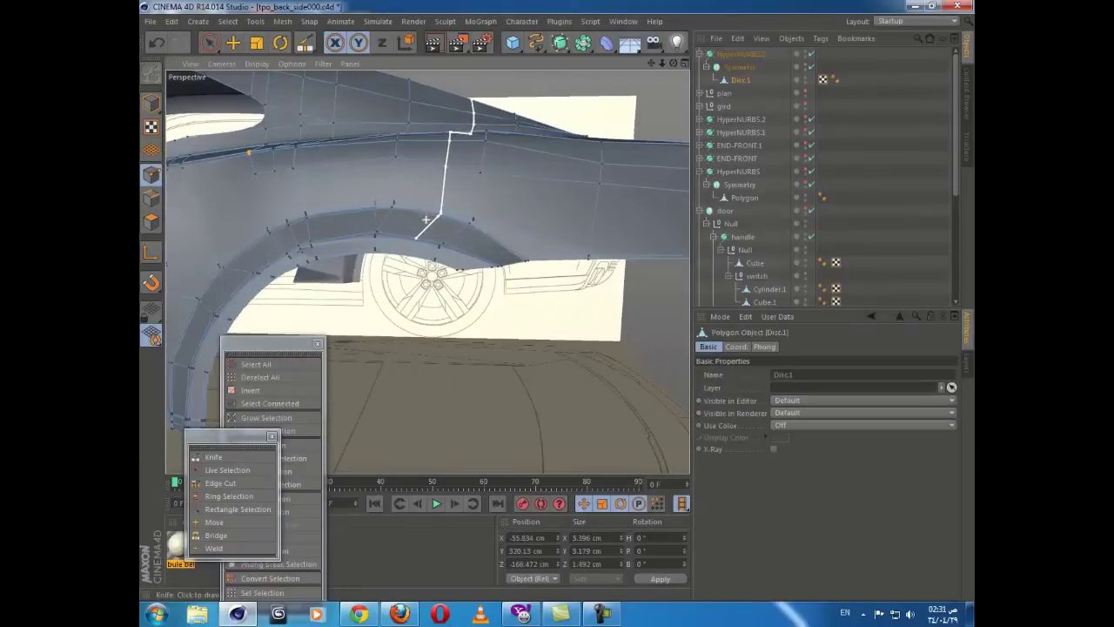
{"action": "middle_click_drag", "start_coordinate": [427, 222], "coordinate": [500, 223], "text": "alt"}
{"action": "scroll", "coordinate": [496, 222], "scroll_direction": "up", "scroll_amount": 4}
{"action": "left_click_drag", "start_coordinate": [437, 225], "coordinate": [432, 228], "text": "alt"}
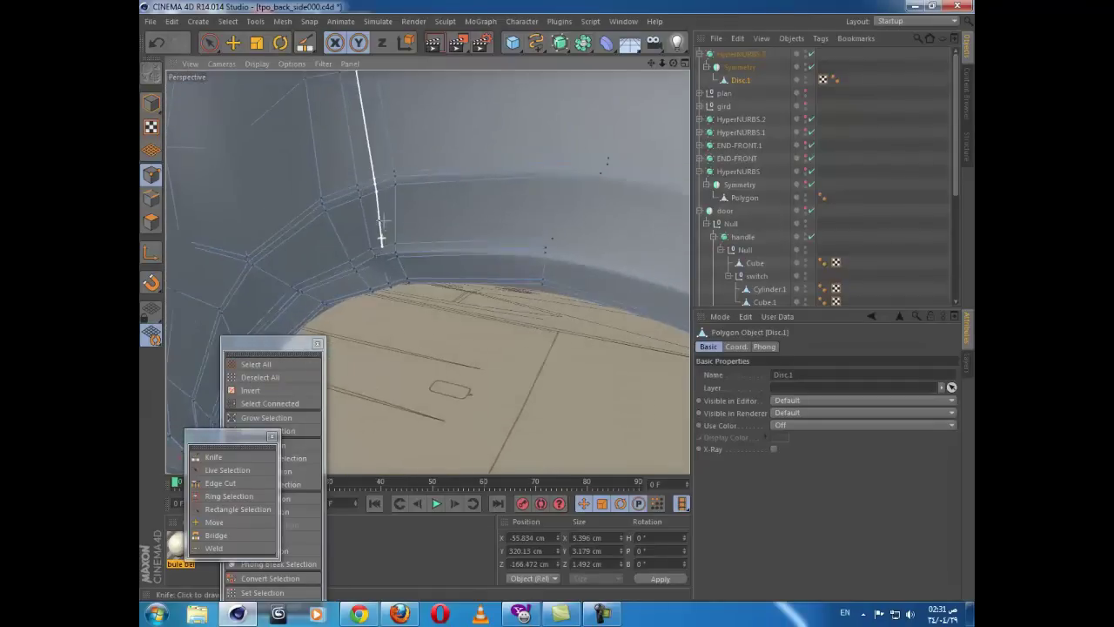
{"action": "left_click_drag", "start_coordinate": [493, 181], "coordinate": [428, 272], "text": "alt"}
{"action": "left_click", "coordinate": [209, 43]}
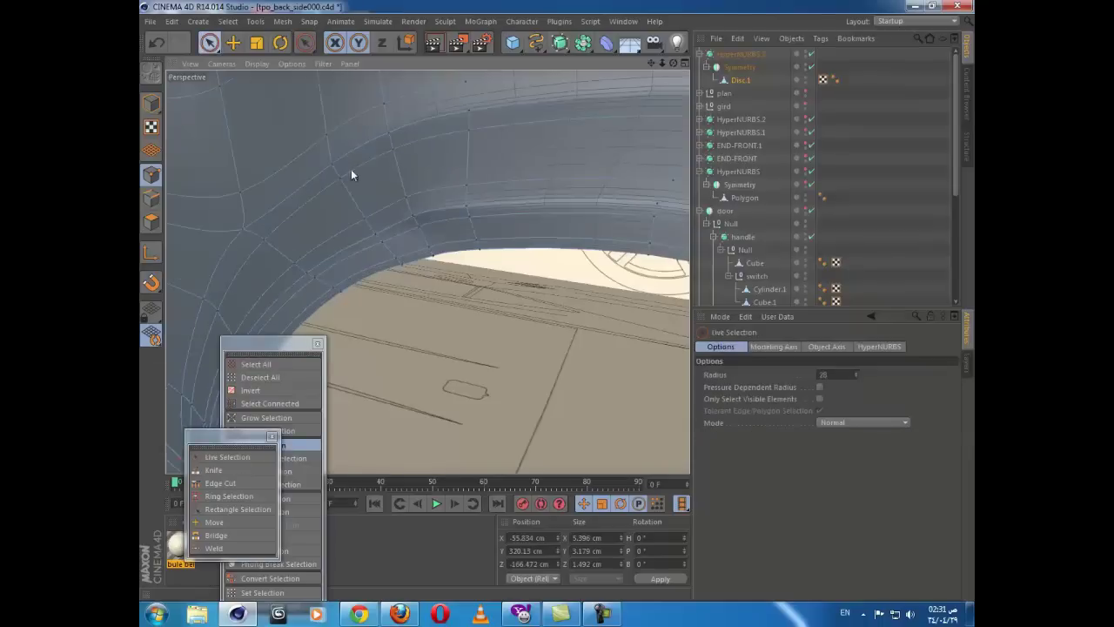
{"action": "left_click_drag", "start_coordinate": [368, 251], "coordinate": [380, 236], "text": "alt"}
{"action": "left_click", "coordinate": [382, 231]}
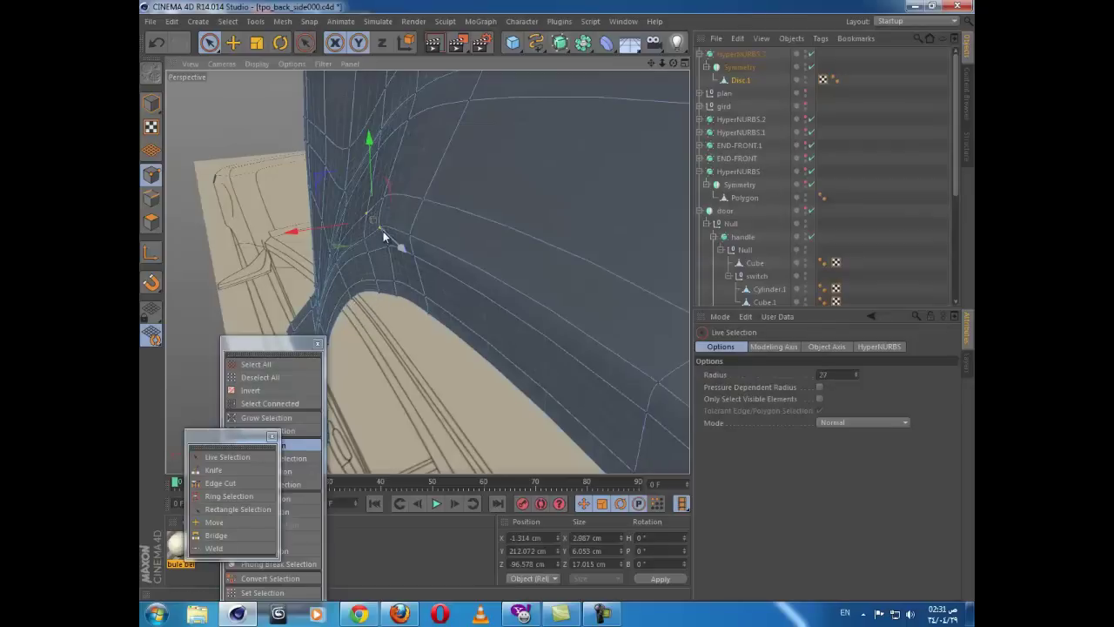
{"action": "left_click", "coordinate": [381, 233]}
{"action": "left_click_drag", "start_coordinate": [337, 237], "coordinate": [347, 238]}
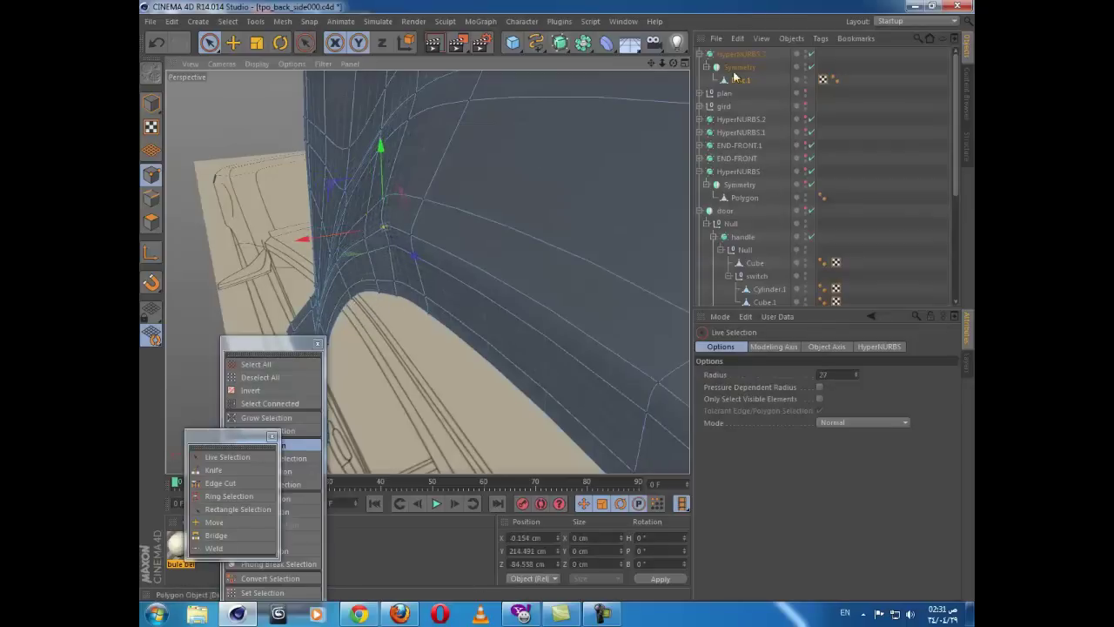
Step: Turn off the body's HyperNURBS and move the wheel arch lip point to about X 1, Y 210.5, Z -82.5 cm
{"action": "left_click", "coordinate": [812, 55]}
{"action": "left_click_drag", "start_coordinate": [490, 199], "coordinate": [452, 240], "text": "alt"}
{"action": "left_click_drag", "start_coordinate": [526, 217], "coordinate": [532, 263], "text": "alt"}
{"action": "left_click_drag", "start_coordinate": [445, 293], "coordinate": [474, 220], "text": "alt"}
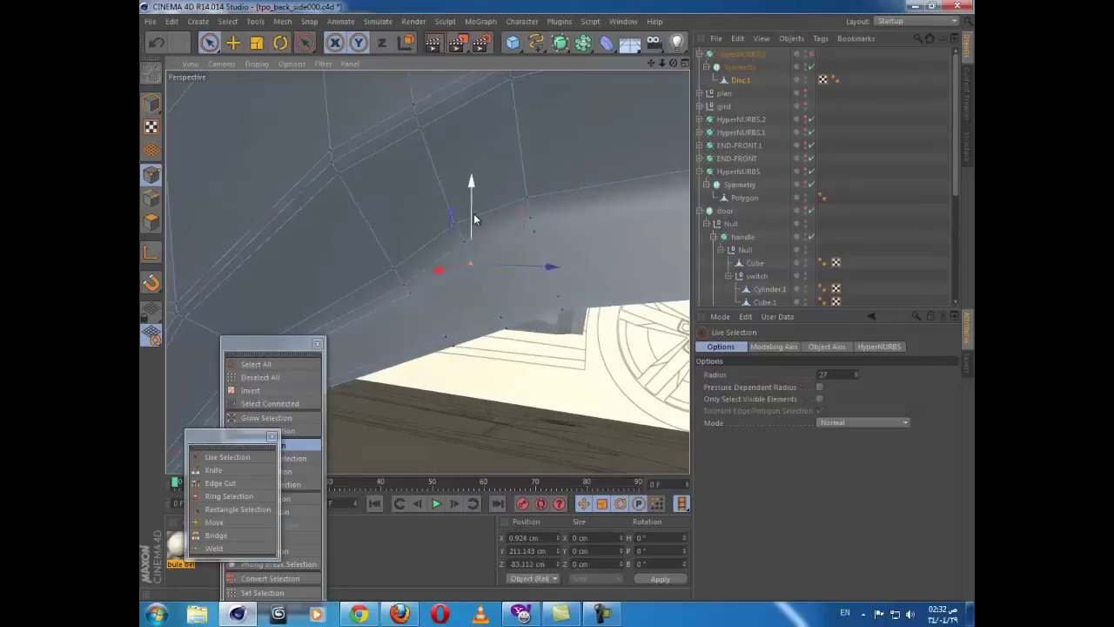
Step: Turn the body's HyperNURBS back on, inspect the smoothed wheel arch lip and reselect Disc.1
{"action": "left_click", "coordinate": [810, 54]}
{"action": "left_click_drag", "start_coordinate": [455, 288], "coordinate": [561, 291], "text": "alt"}
{"action": "left_click_drag", "start_coordinate": [514, 250], "coordinate": [551, 236], "text": "alt"}
{"action": "left_click", "coordinate": [742, 83]}
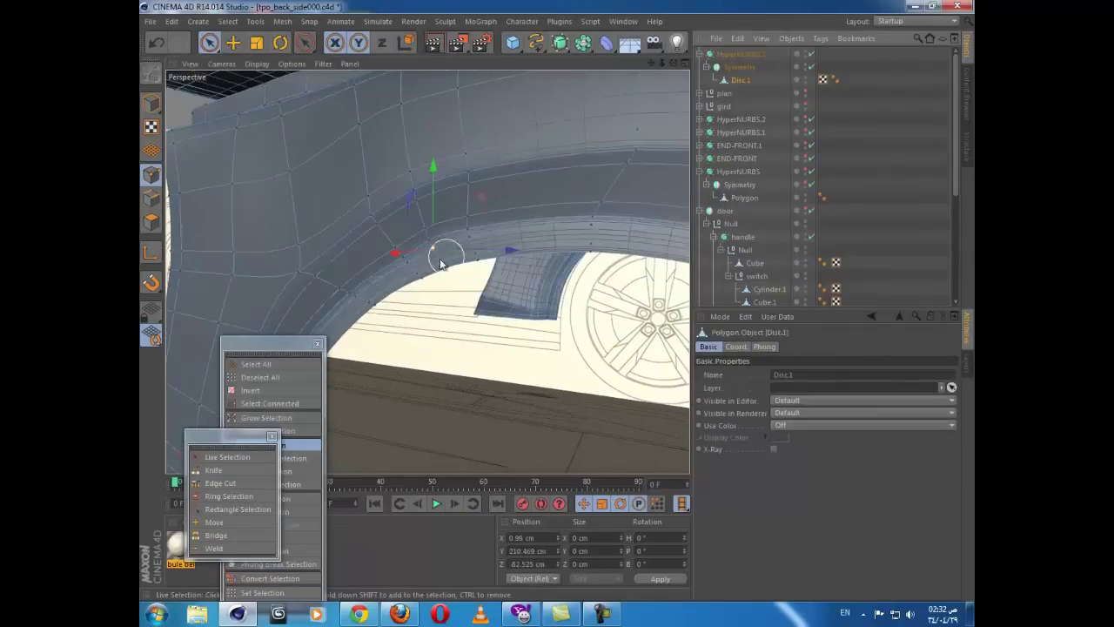
Step: Turn off the body's HyperNURBS and Symmetry and move the upper wheel arch lip point to about X 1, Y 216.9, Z -86.5 cm
{"action": "scroll", "coordinate": [438, 256], "scroll_direction": "up", "scroll_amount": 3}
{"action": "left_click_drag", "start_coordinate": [485, 213], "coordinate": [451, 240], "text": "alt"}
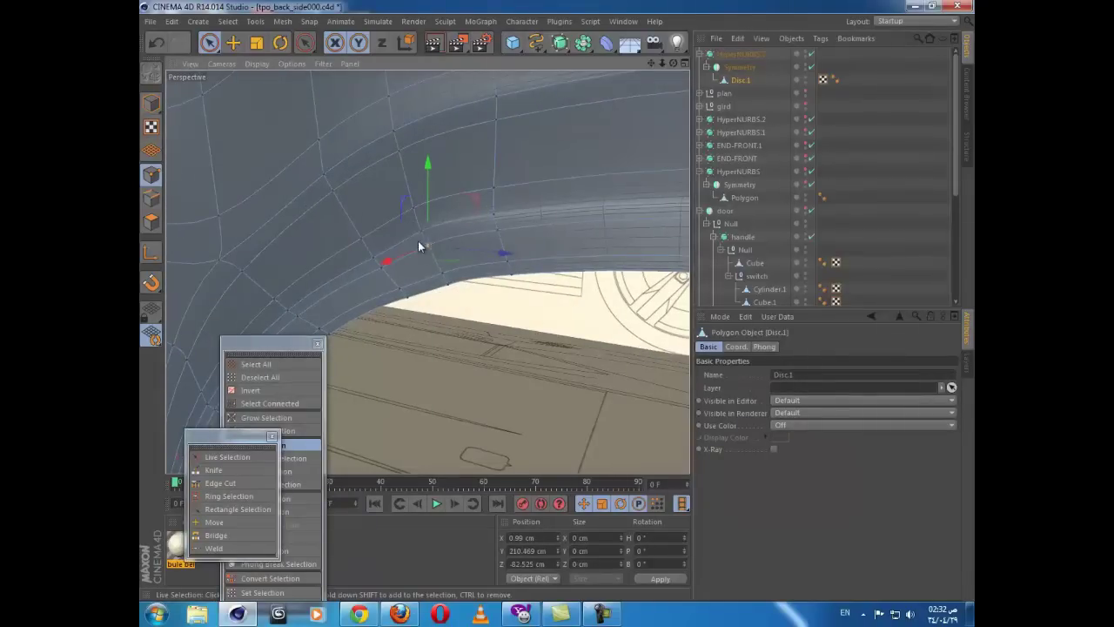
{"action": "left_click", "coordinate": [426, 248], "text": "shift"}
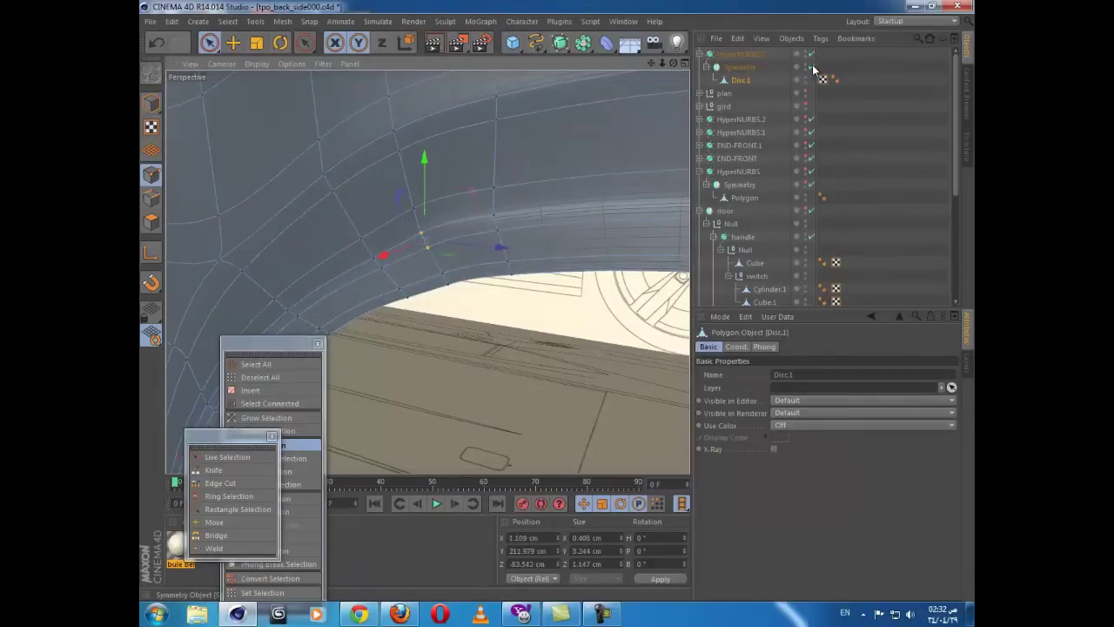
{"action": "left_click", "coordinate": [811, 54]}
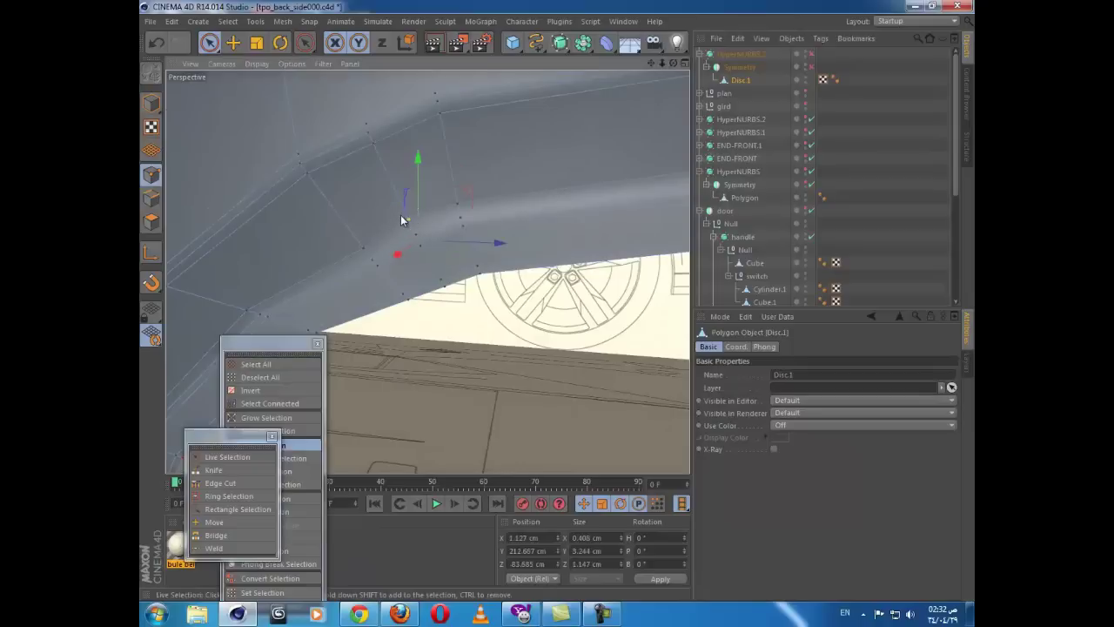
{"action": "left_click_drag", "start_coordinate": [401, 219], "coordinate": [406, 171]}
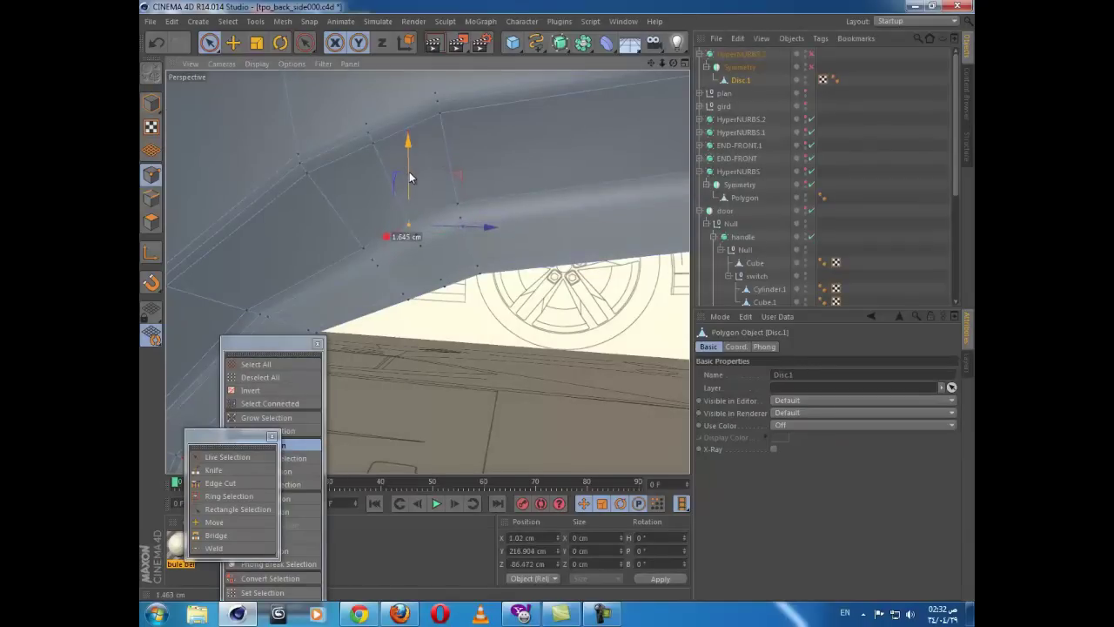
{"action": "scroll", "coordinate": [462, 276], "scroll_direction": "down", "scroll_amount": 2}
{"action": "middle_click_drag", "start_coordinate": [544, 284], "coordinate": [374, 283], "text": "alt"}
{"action": "left_click_drag", "start_coordinate": [374, 283], "coordinate": [477, 313], "text": "alt"}
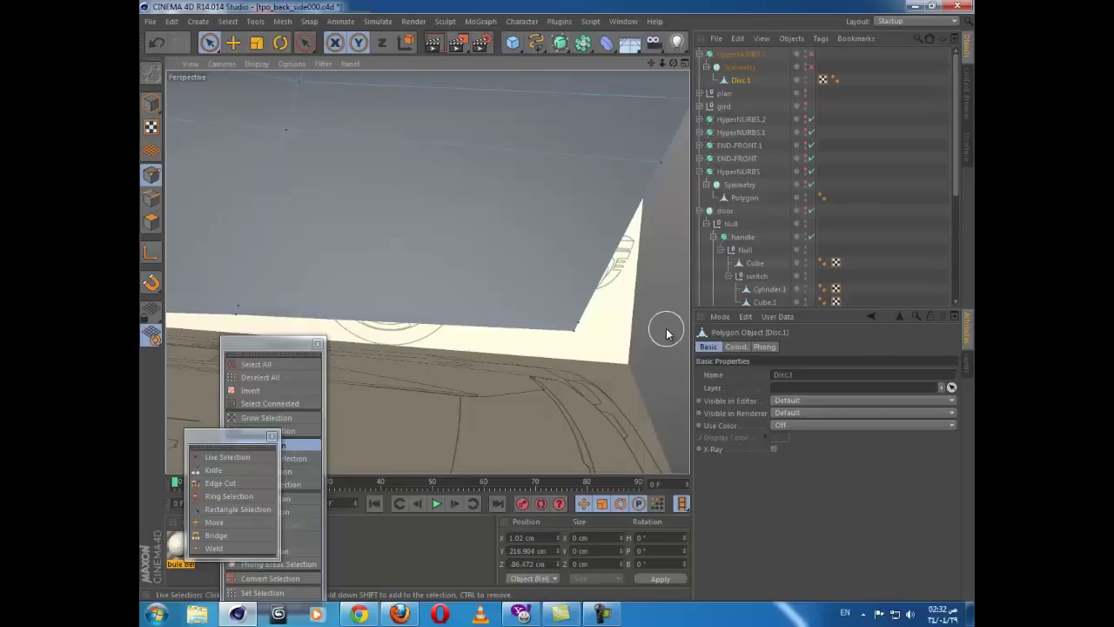
{"action": "key", "text": "k"}
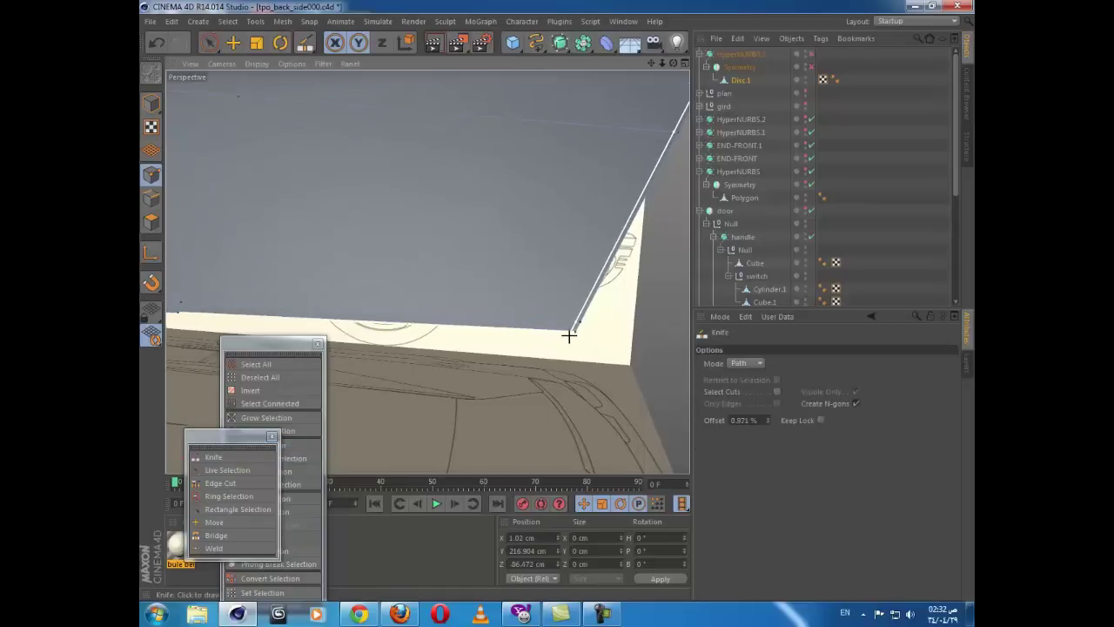
{"action": "scroll", "coordinate": [581, 357], "scroll_direction": "down", "scroll_amount": 5}
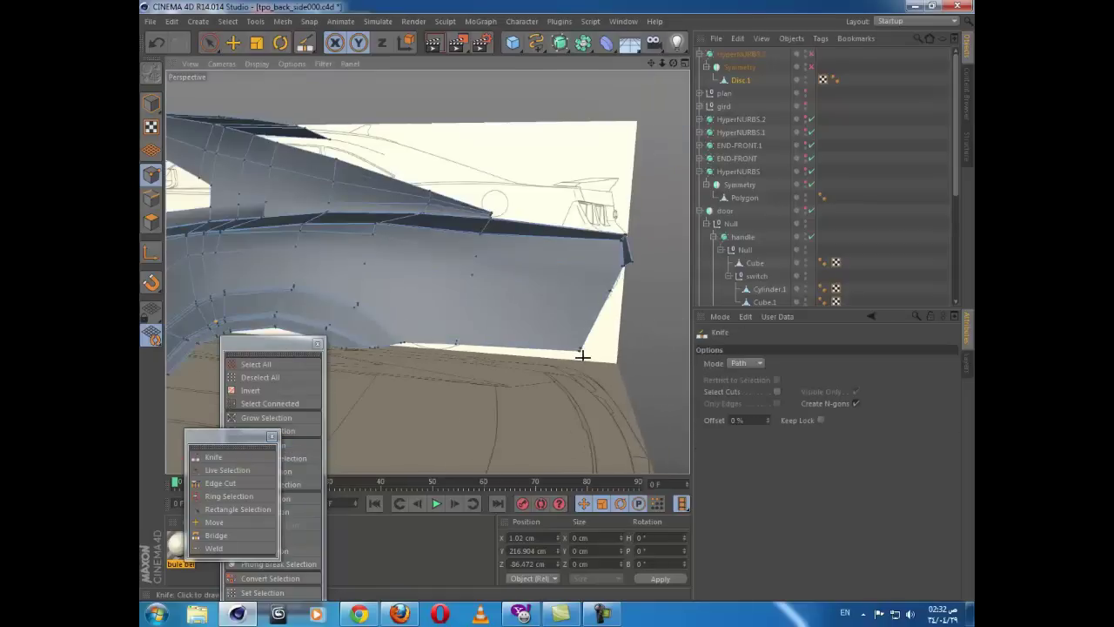
{"action": "scroll", "coordinate": [583, 356], "scroll_direction": "up", "scroll_amount": 2}
Step: Turn the body's HyperNURBS and Symmetry back on, select HyperNURBS.3 and inspect the smoothed rear side panel
{"action": "left_click", "coordinate": [811, 55]}
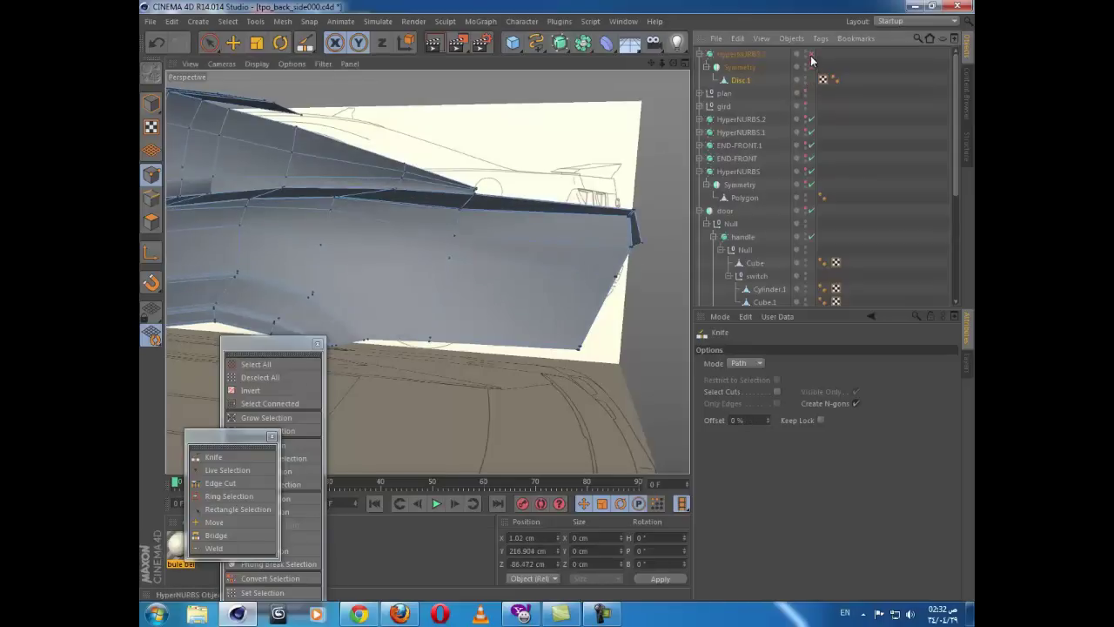
{"action": "left_click", "coordinate": [812, 55]}
{"action": "left_click", "coordinate": [811, 68]}
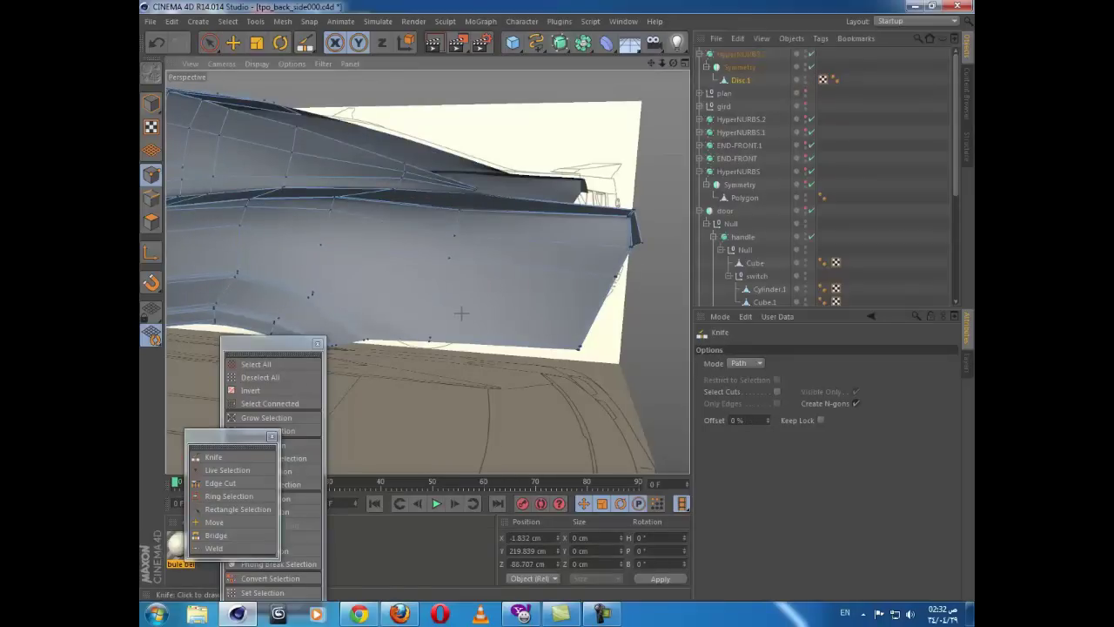
{"action": "middle_click_drag", "start_coordinate": [462, 313], "coordinate": [437, 311], "text": "alt"}
{"action": "left_click_drag", "start_coordinate": [438, 311], "coordinate": [612, 302], "text": "alt"}
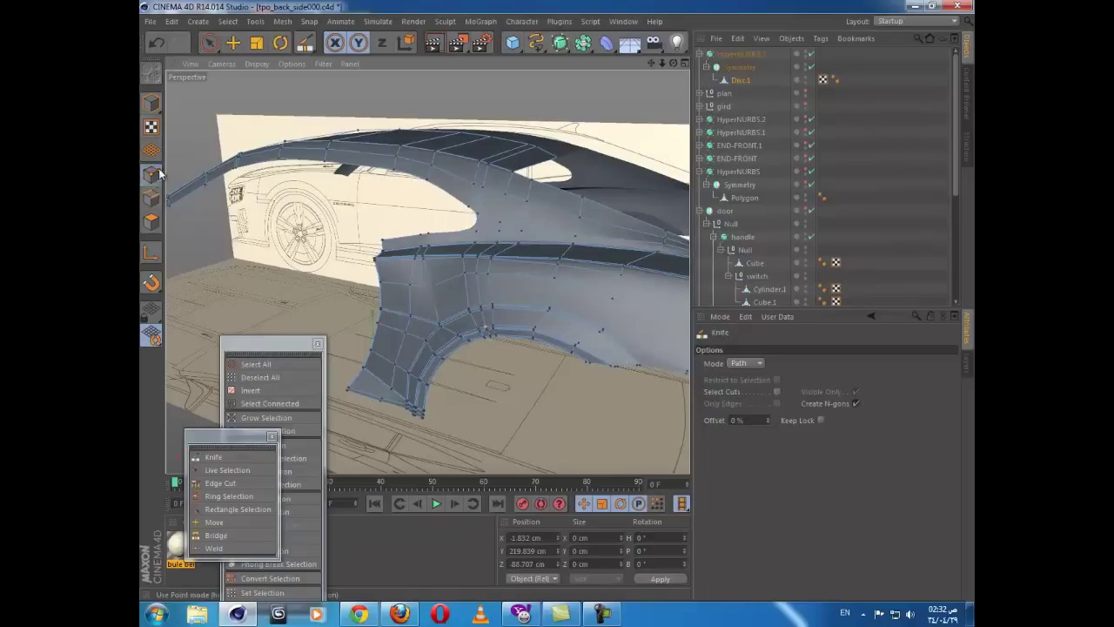
{"action": "left_click", "coordinate": [209, 42]}
{"action": "left_click_drag", "start_coordinate": [444, 324], "coordinate": [371, 308], "text": "alt"}
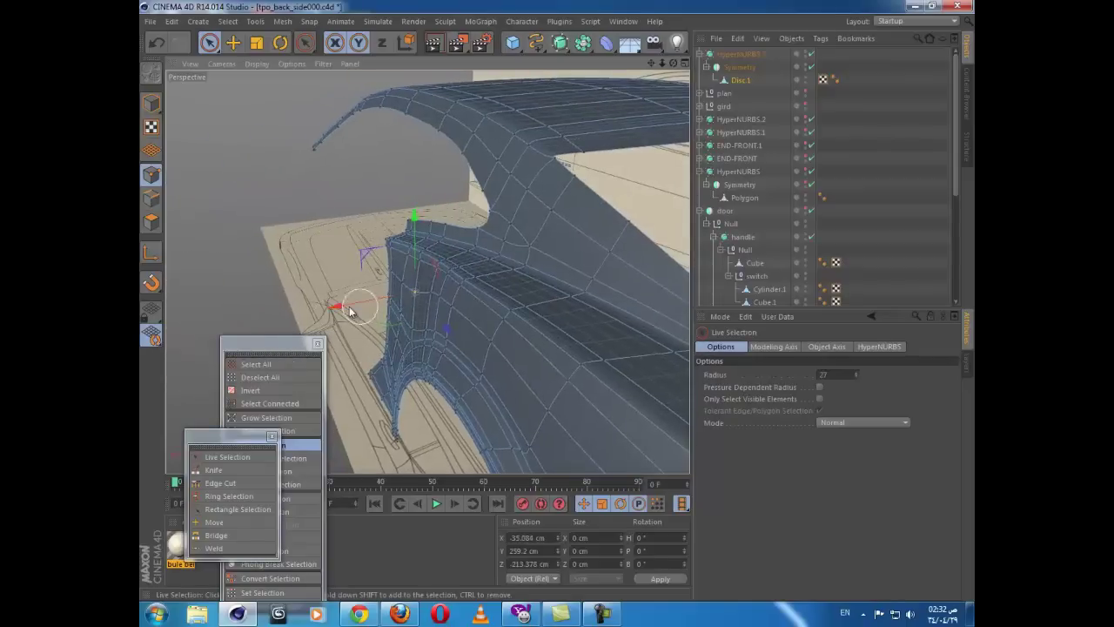
{"action": "left_click", "coordinate": [741, 55]}
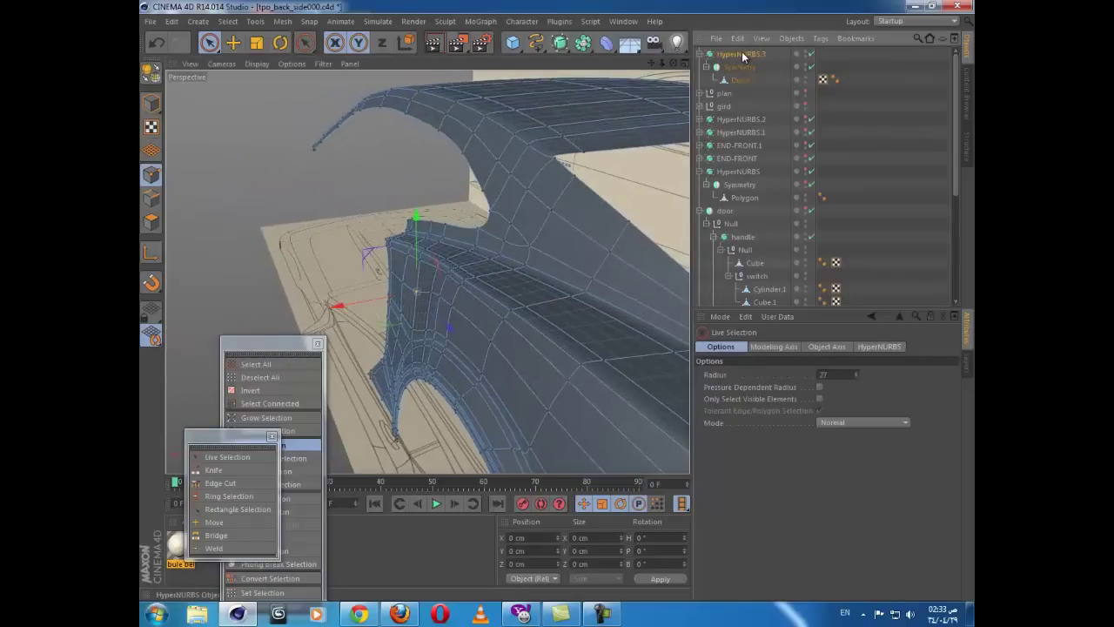
{"action": "left_click_drag", "start_coordinate": [455, 328], "coordinate": [609, 323], "text": "alt"}
{"action": "mouse_move", "coordinate": [428, 272]}
{"action": "left_mouse_down", "text": "alt"}
{"action": "mouse_move", "coordinate": [584, 321]}
{"action": "mouse_move", "coordinate": [540, 326]}
{"action": "mouse_move", "coordinate": [542, 308]}
{"action": "mouse_move", "coordinate": [592, 284]}
{"action": "mouse_move", "coordinate": [575, 290]}
{"action": "mouse_move", "coordinate": [515, 385]}
{"action": "mouse_move", "coordinate": [492, 344]}
{"action": "mouse_move", "coordinate": [536, 292]}
{"action": "mouse_move", "coordinate": [508, 347]}
{"action": "mouse_move", "coordinate": [673, 278]}
{"action": "left_mouse_up", "text": "alt"}
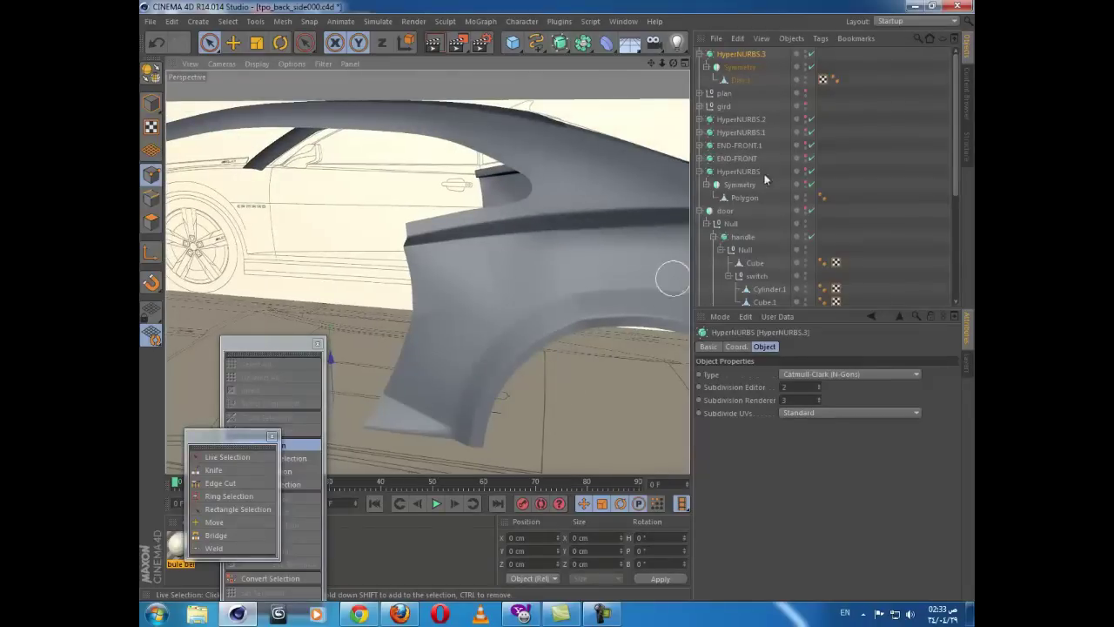
Step: With HyperNURBS and Symmetry off, align the normals of all Disc.1 polygons and reverse them
{"action": "left_click", "coordinate": [742, 80]}
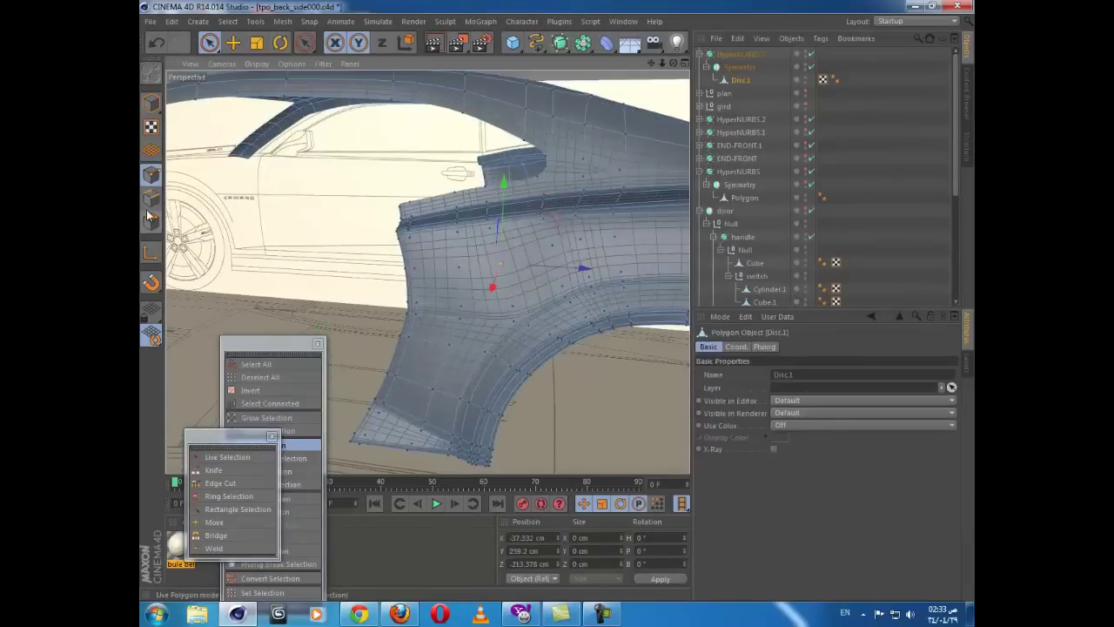
{"action": "left_click", "coordinate": [151, 224]}
{"action": "left_click_drag", "start_coordinate": [480, 288], "coordinate": [485, 288], "text": "alt"}
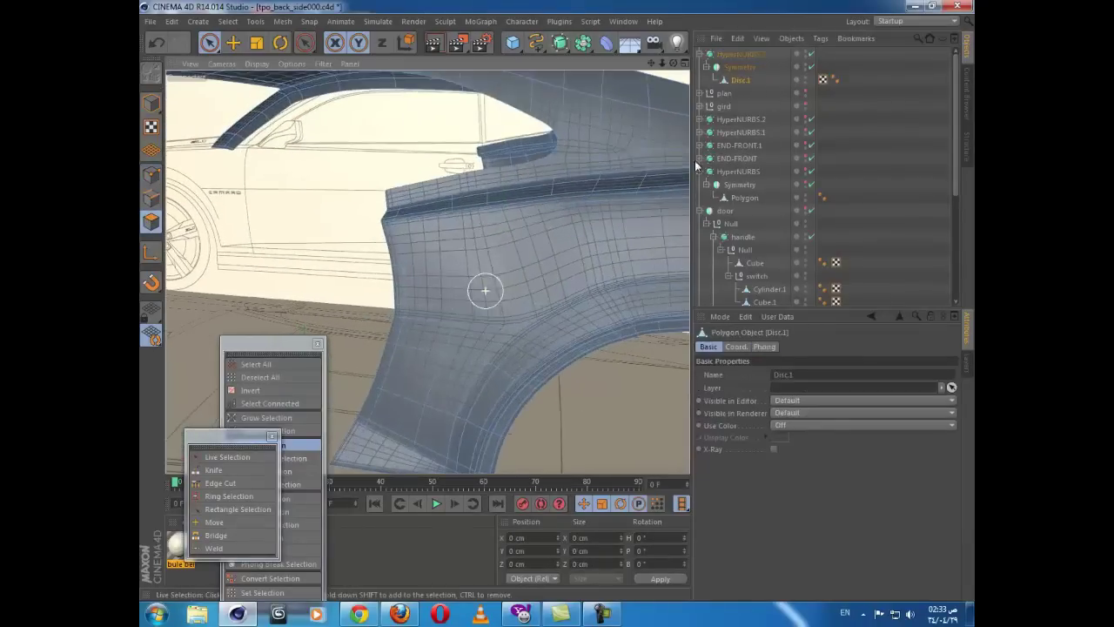
{"action": "left_click", "coordinate": [811, 54]}
{"action": "scroll", "coordinate": [460, 279], "scroll_direction": "up", "scroll_amount": 3}
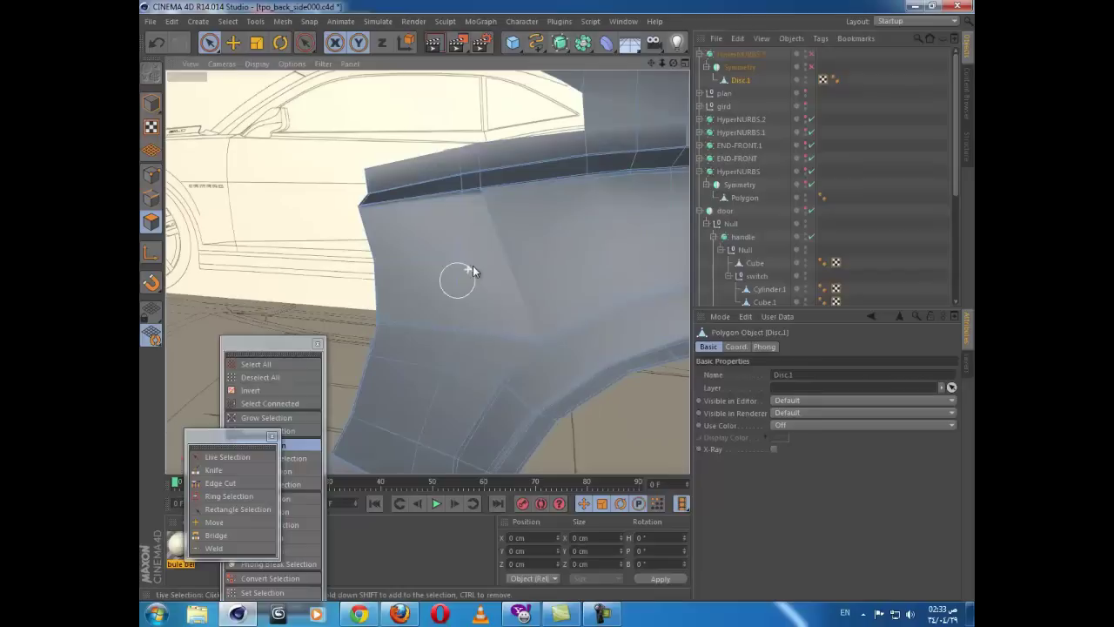
{"action": "left_click", "coordinate": [481, 268]}
{"action": "scroll", "coordinate": [505, 275], "scroll_direction": "up", "scroll_amount": 3}
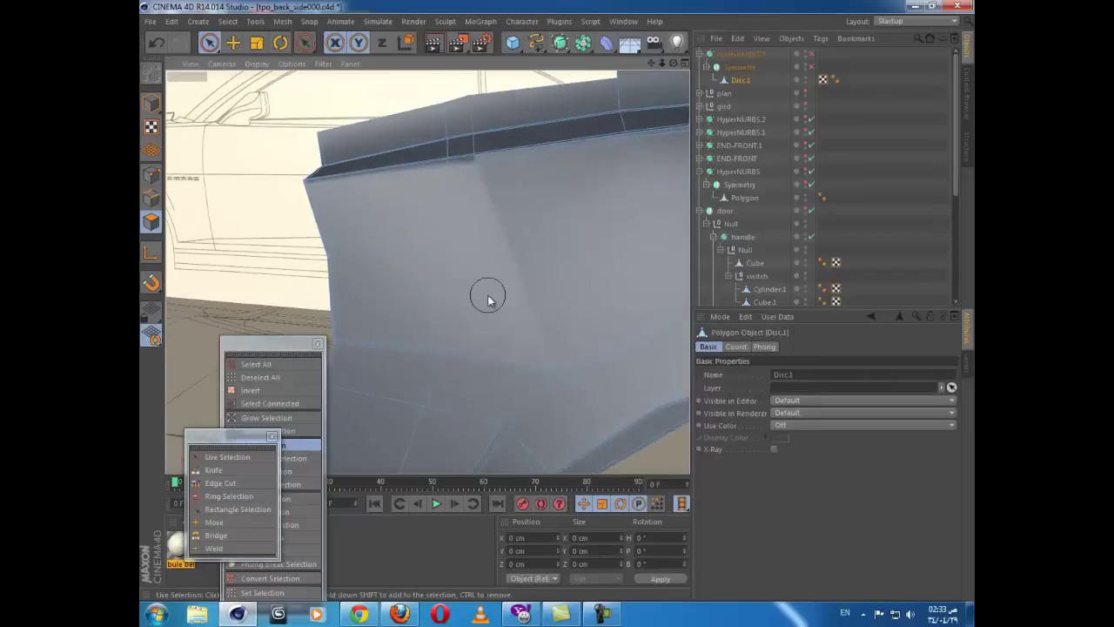
{"action": "left_click", "coordinate": [484, 301]}
{"action": "right_click", "coordinate": [486, 303]}
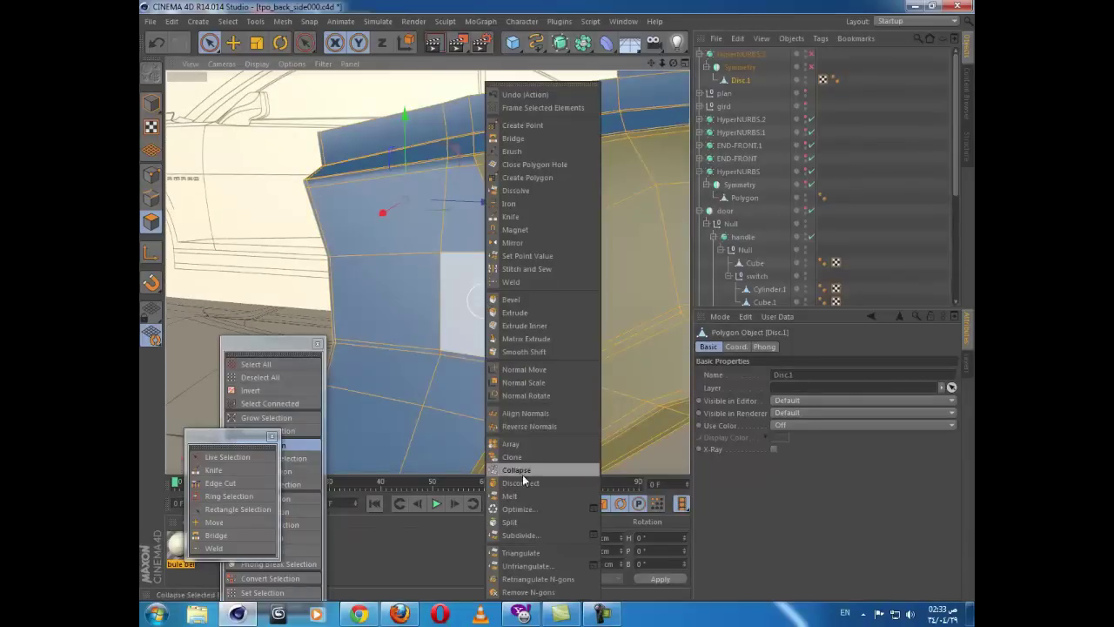
{"action": "left_click", "coordinate": [522, 411]}
{"action": "right_click", "coordinate": [517, 366]}
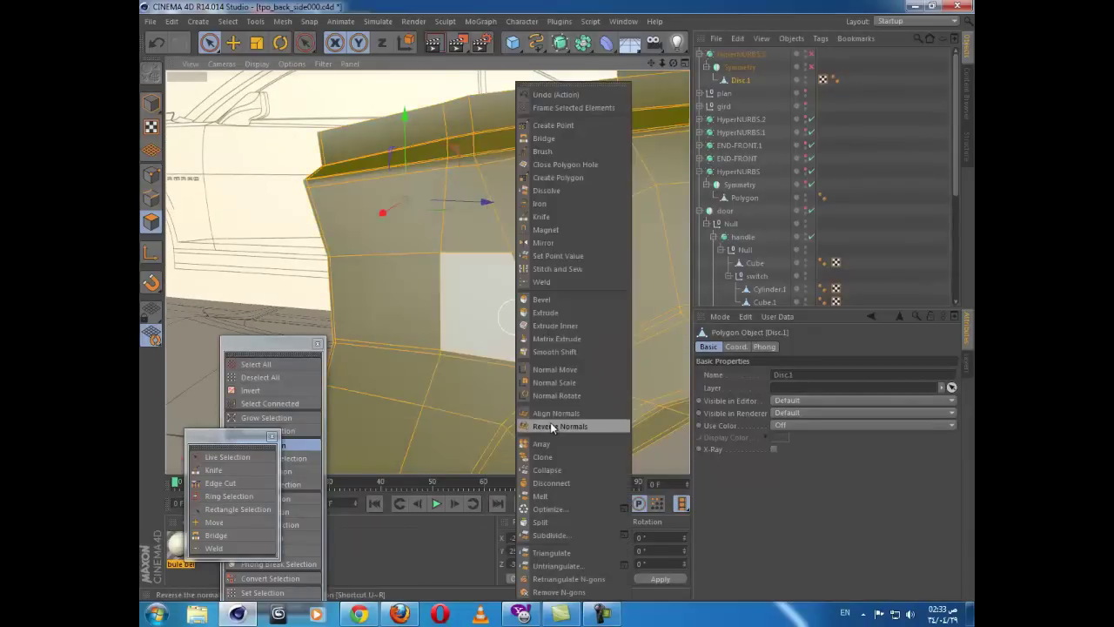
{"action": "left_click", "coordinate": [574, 423]}
Step: Turn on the body's HyperNURBS and Symmetry, select HyperNURBS.3 and examine the shoulder line from the front and above
{"action": "left_click", "coordinate": [811, 55]}
{"action": "left_click", "coordinate": [812, 67]}
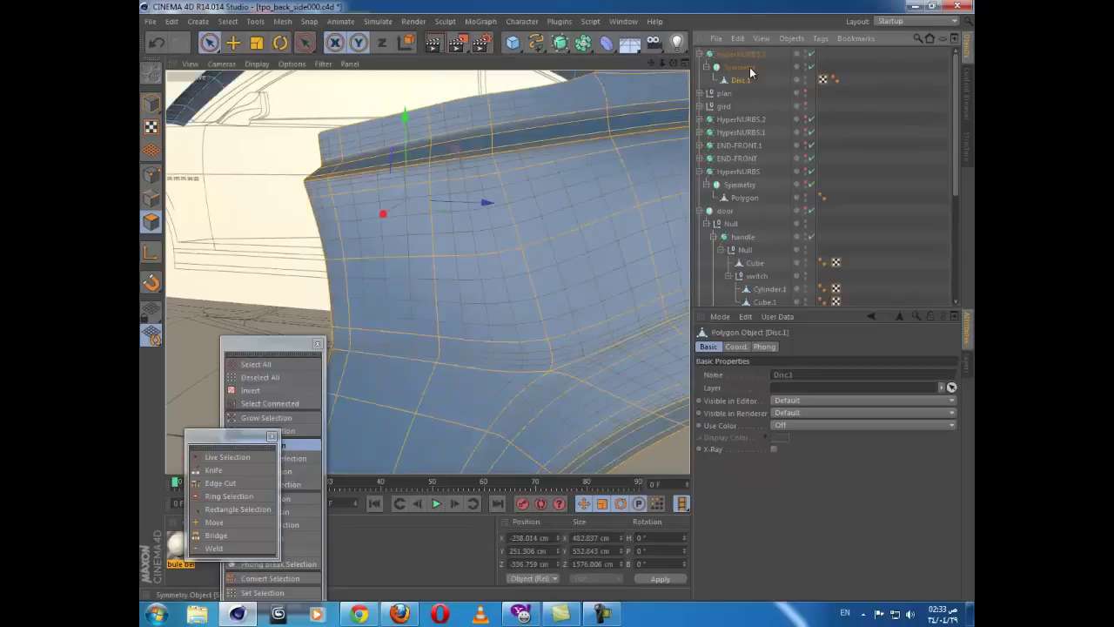
{"action": "left_click", "coordinate": [742, 55]}
{"action": "scroll", "coordinate": [601, 228], "scroll_direction": "down", "scroll_amount": 2}
{"action": "scroll", "coordinate": [594, 242], "scroll_direction": "down", "scroll_amount": 3}
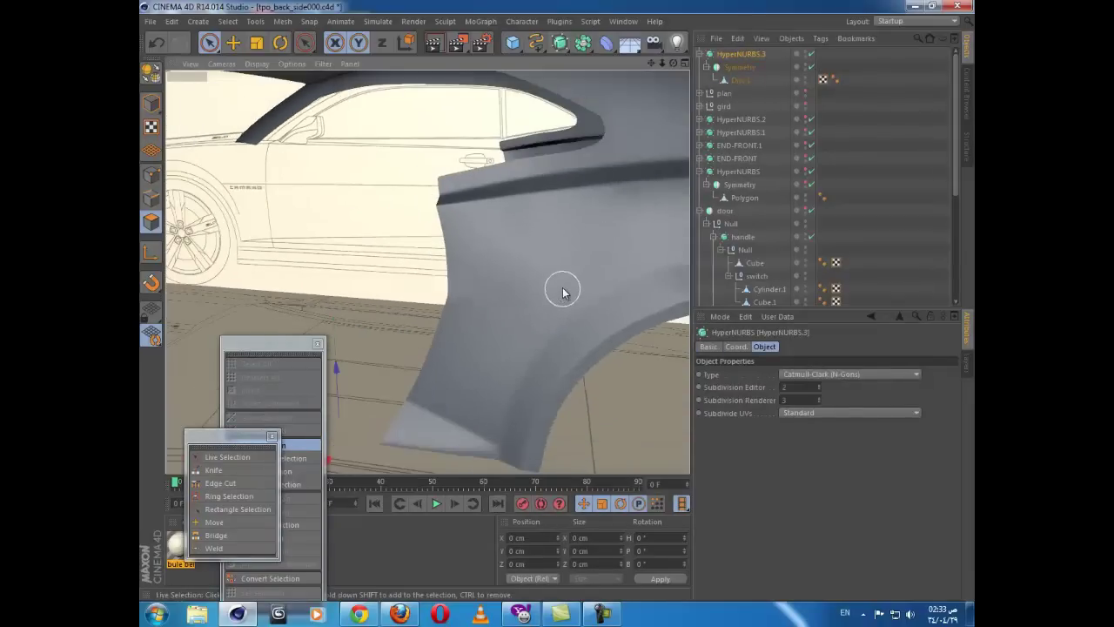
{"action": "left_click_drag", "start_coordinate": [561, 292], "coordinate": [294, 401], "text": "alt"}
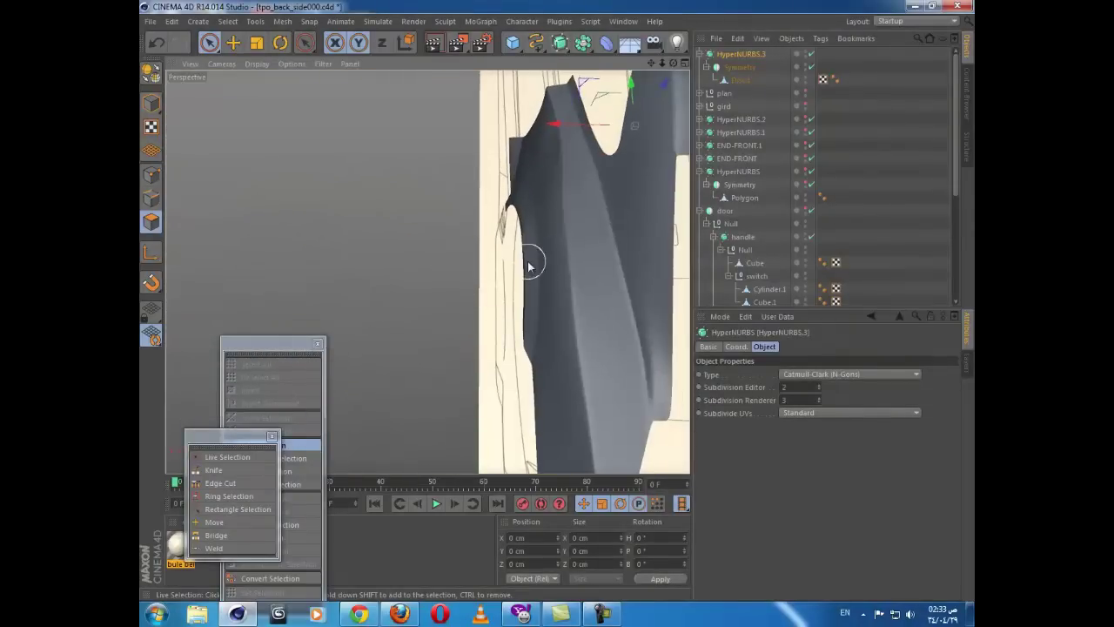
{"action": "left_click_drag", "start_coordinate": [530, 265], "coordinate": [538, 225], "text": "alt"}
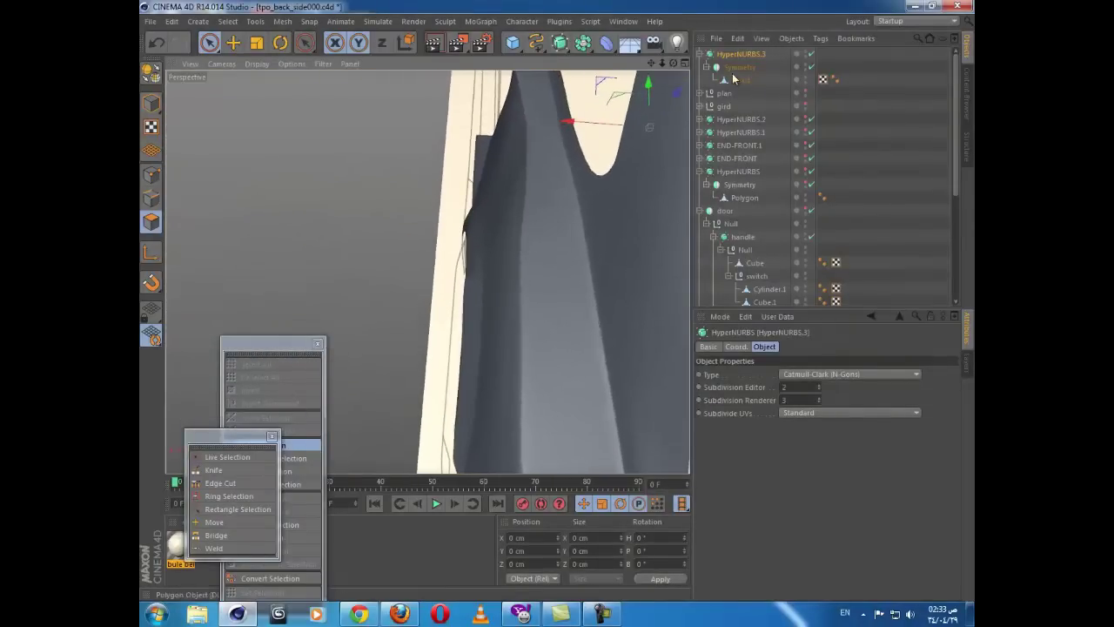
Step: Select Disc.1 in point mode and turn off the body's HyperNURBS for editing the shoulder crease
{"action": "left_click", "coordinate": [735, 79]}
{"action": "left_click", "coordinate": [153, 176]}
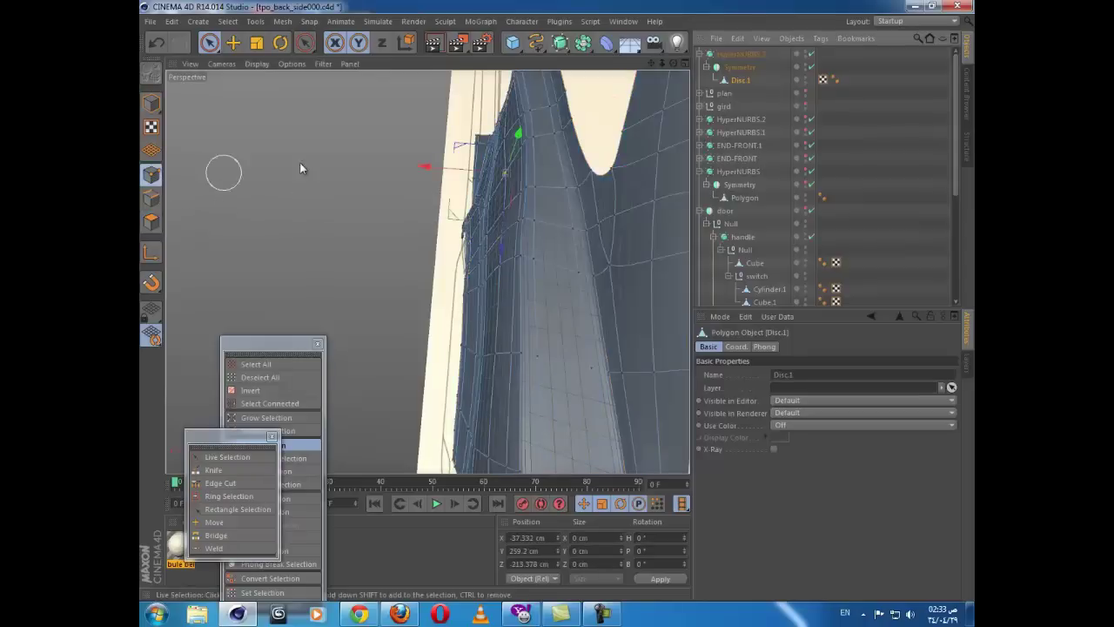
{"action": "left_click", "coordinate": [812, 54]}
{"action": "left_click_drag", "start_coordinate": [550, 177], "coordinate": [522, 154], "text": "alt"}
{"action": "middle_click_drag", "start_coordinate": [523, 154], "coordinate": [561, 219], "text": "alt"}
{"action": "scroll", "coordinate": [579, 255], "scroll_direction": "up", "scroll_amount": 3}
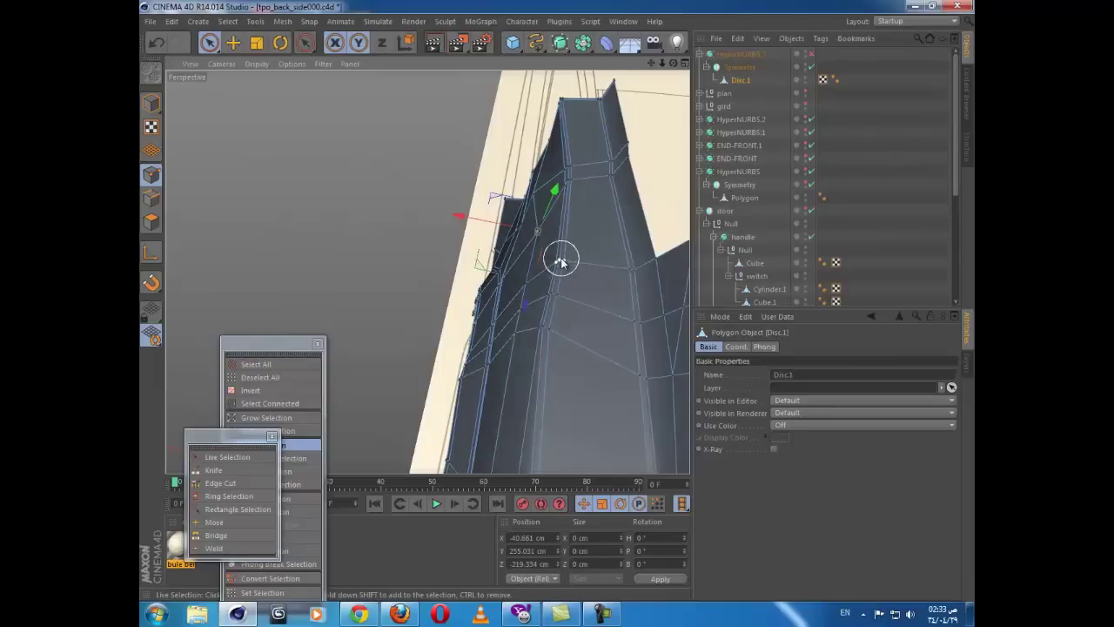
Step: Select the shoulder crease points above the wheel arch with Live Selection and raise them to about Y 335 cm
{"action": "left_click", "coordinate": [559, 260]}
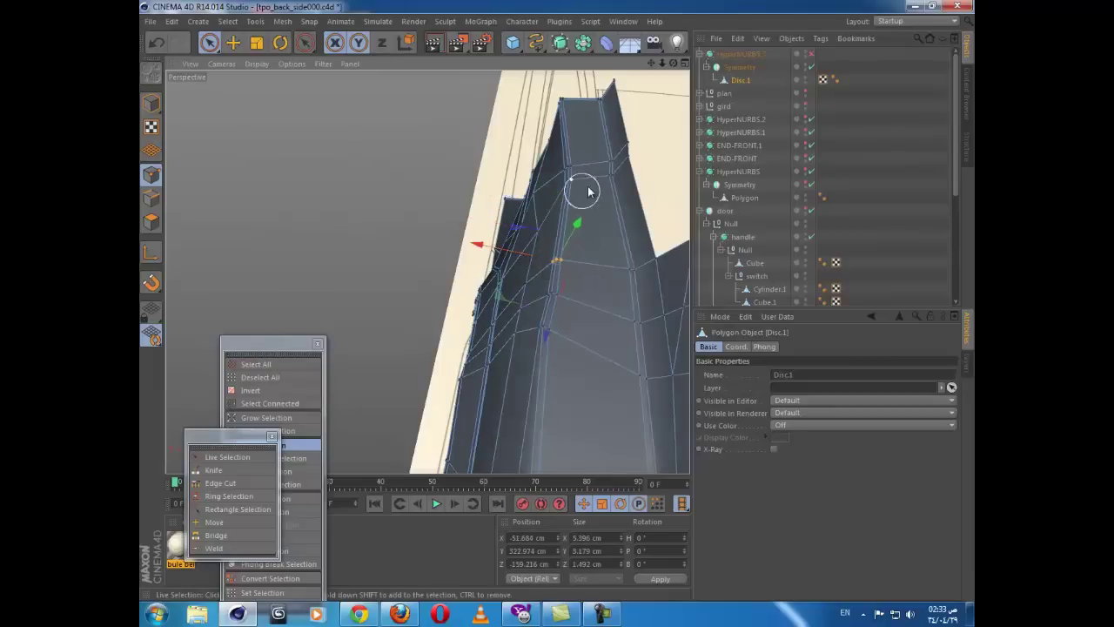
{"action": "left_click_drag", "start_coordinate": [589, 191], "coordinate": [525, 169], "text": "alt"}
{"action": "left_click", "coordinate": [562, 177]}
{"action": "left_click_drag", "start_coordinate": [548, 232], "coordinate": [456, 238], "text": "alt"}
{"action": "left_click", "coordinate": [485, 233]}
{"action": "left_click", "coordinate": [518, 269]}
{"action": "left_click_drag", "start_coordinate": [485, 277], "coordinate": [419, 259]}
{"action": "left_click", "coordinate": [519, 266]}
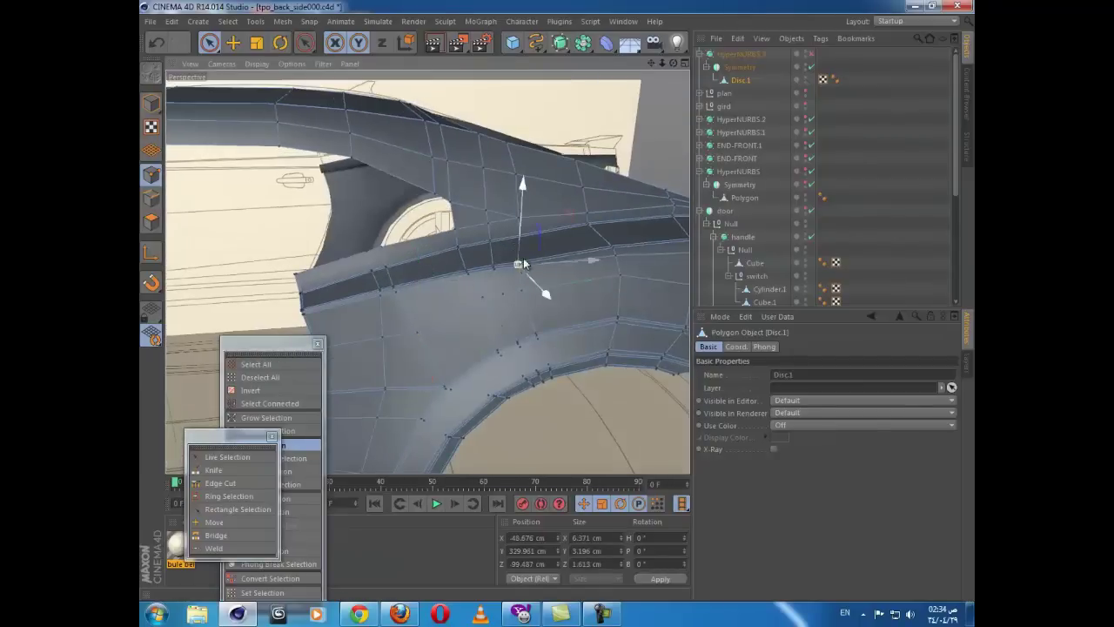
{"action": "left_click_drag", "start_coordinate": [517, 225], "coordinate": [494, 250]}
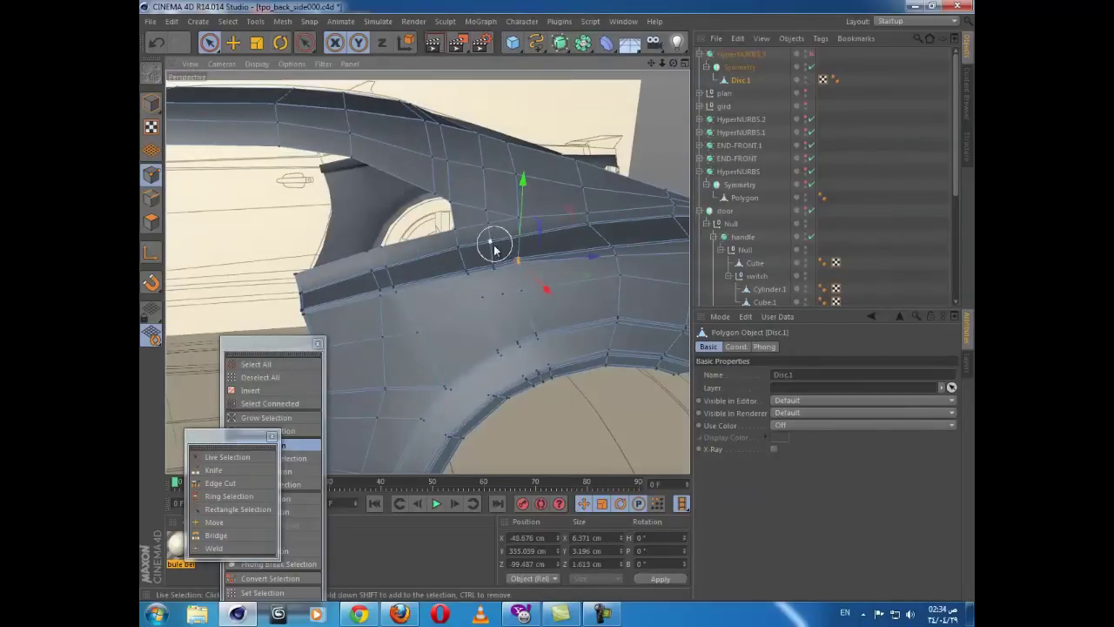
Step: Select the neighbouring crease points toward the front and raise them to about Y 330 cm
{"action": "scroll", "coordinate": [494, 272], "scroll_direction": "up", "scroll_amount": 3}
{"action": "left_click", "coordinate": [494, 265]}
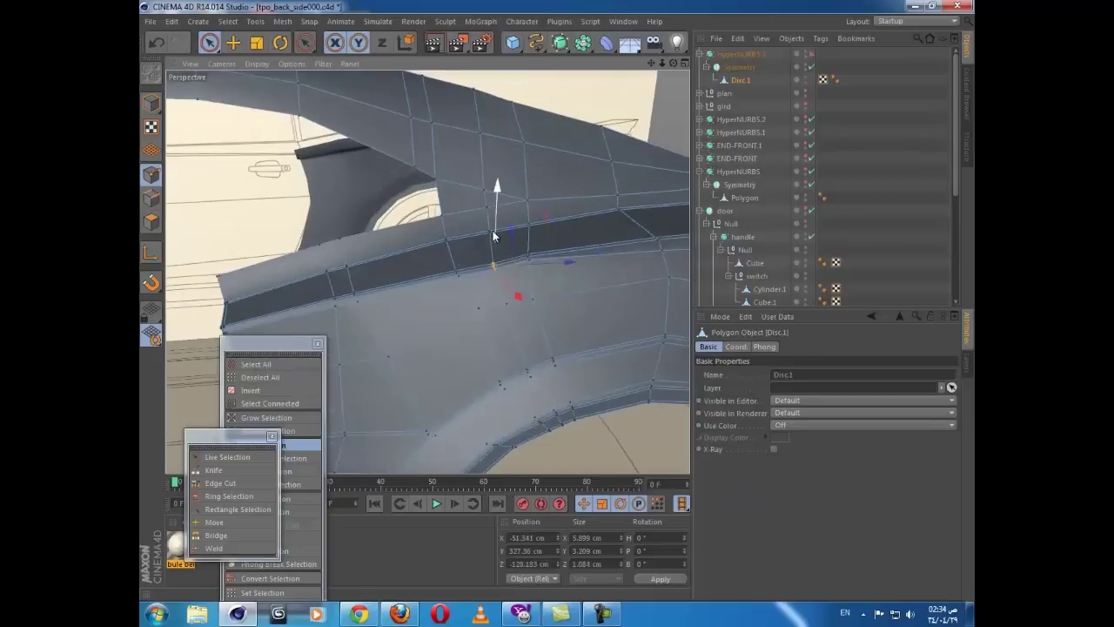
{"action": "left_click_drag", "start_coordinate": [495, 235], "coordinate": [496, 238]}
Step: Toggle the body's HyperNURBS on and off to check the smoothed shoulder crease and roof
{"action": "middle_click_drag", "start_coordinate": [571, 268], "coordinate": [357, 277], "text": "alt"}
{"action": "scroll", "coordinate": [393, 274], "scroll_direction": "down", "scroll_amount": 4}
{"action": "left_click_drag", "start_coordinate": [475, 282], "coordinate": [579, 252], "text": "alt"}
{"action": "left_click", "coordinate": [811, 54]}
{"action": "left_click", "coordinate": [813, 54]}
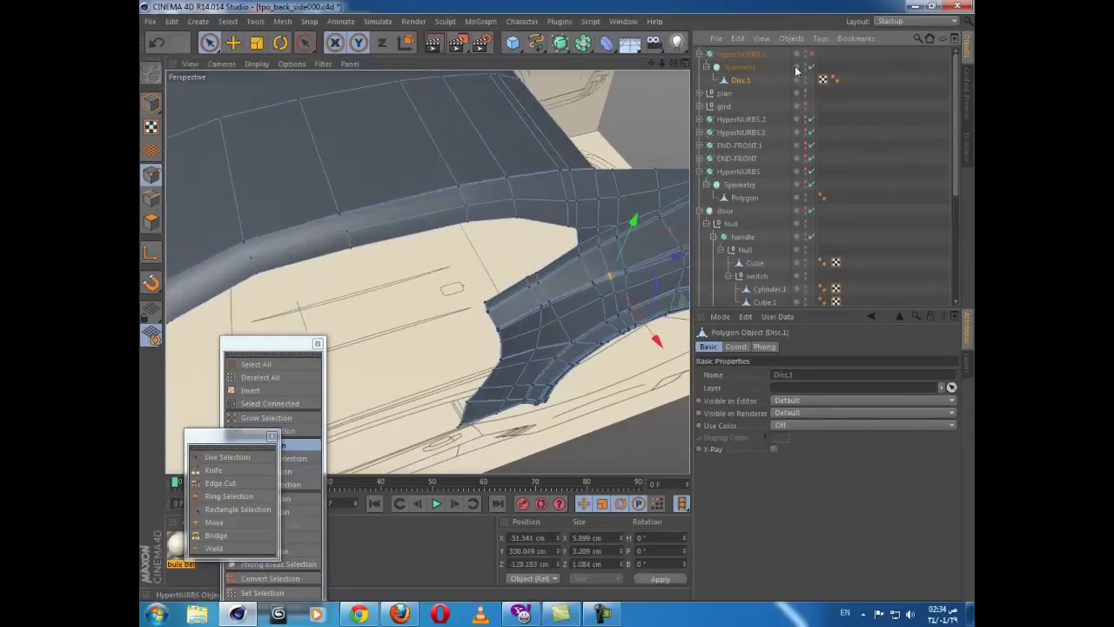
Step: Lower the inner edge point at the rear pillar's base slightly and select the neighbouring point on that edge
{"action": "middle_click_drag", "start_coordinate": [613, 207], "coordinate": [688, 178], "text": "alt"}
{"action": "right_click_drag", "start_coordinate": [584, 224], "coordinate": [451, 269], "text": "alt"}
{"action": "left_click_drag", "start_coordinate": [452, 268], "coordinate": [533, 310], "text": "alt"}
{"action": "middle_click_drag", "start_coordinate": [541, 324], "coordinate": [500, 321], "text": "alt"}
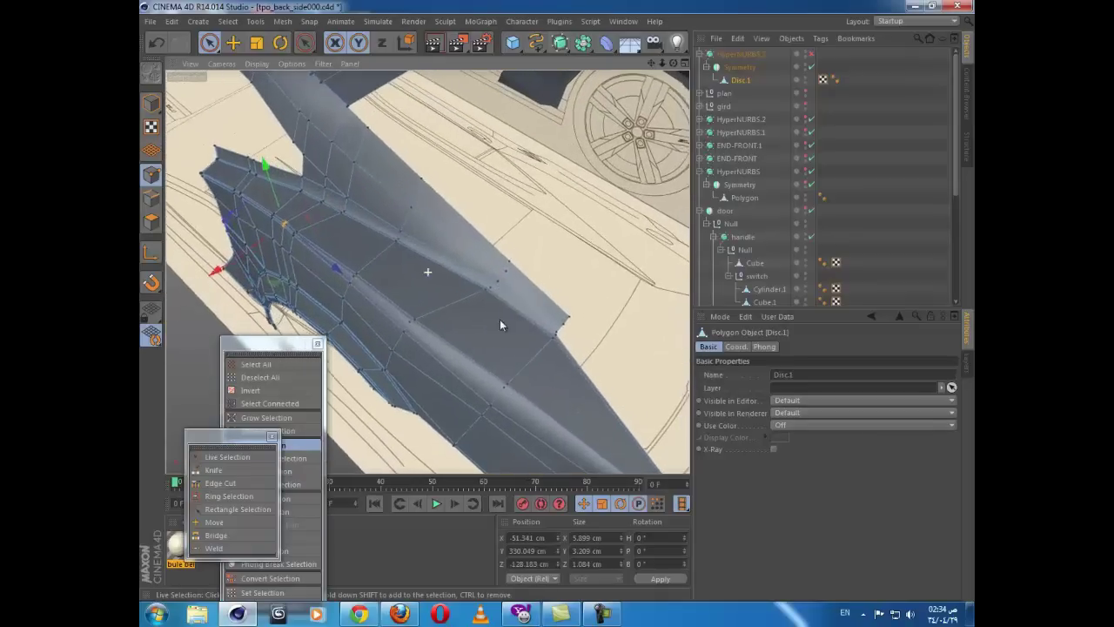
{"action": "scroll", "coordinate": [489, 303], "scroll_direction": "up", "scroll_amount": 4}
{"action": "left_click_drag", "start_coordinate": [487, 331], "coordinate": [316, 157], "text": "alt"}
{"action": "left_click_drag", "start_coordinate": [516, 302], "coordinate": [492, 352], "text": "alt"}
{"action": "left_click", "coordinate": [508, 319]}
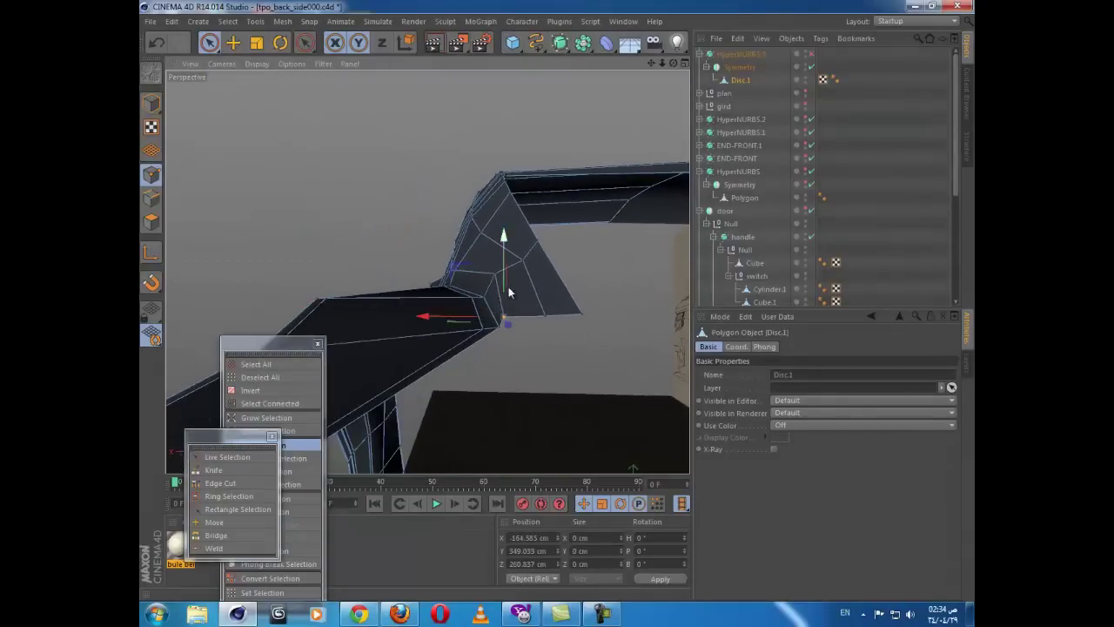
{"action": "left_click_drag", "start_coordinate": [504, 269], "coordinate": [507, 277]}
{"action": "left_click", "coordinate": [549, 313]}
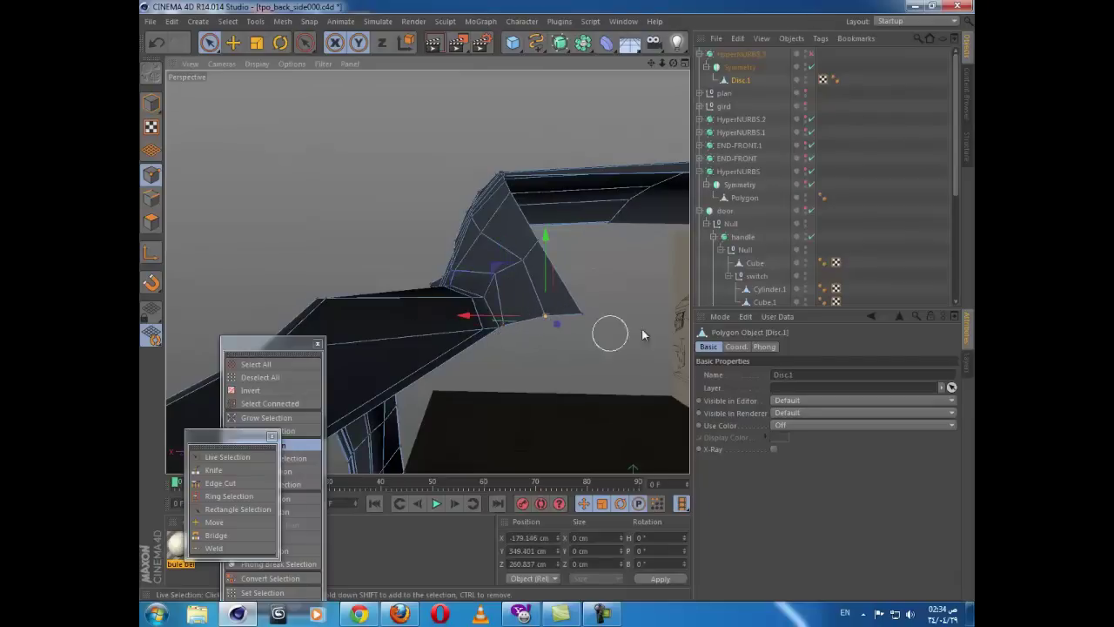
{"action": "left_click_drag", "start_coordinate": [639, 316], "coordinate": [627, 351], "text": "alt"}
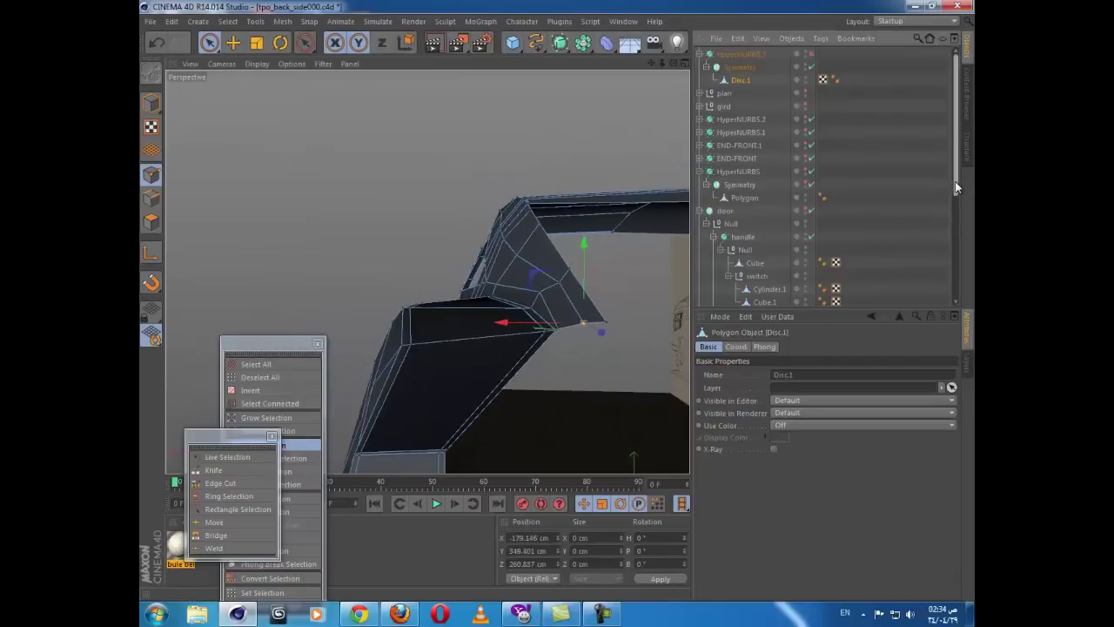
Step: Show the back blueprint in the viewport and turn on X-Ray for the Disc.1 body mesh
{"action": "scroll", "coordinate": [960, 261], "scroll_direction": "down", "scroll_amount": 3}
{"action": "left_click_drag", "start_coordinate": [960, 261], "coordinate": [961, 295]}
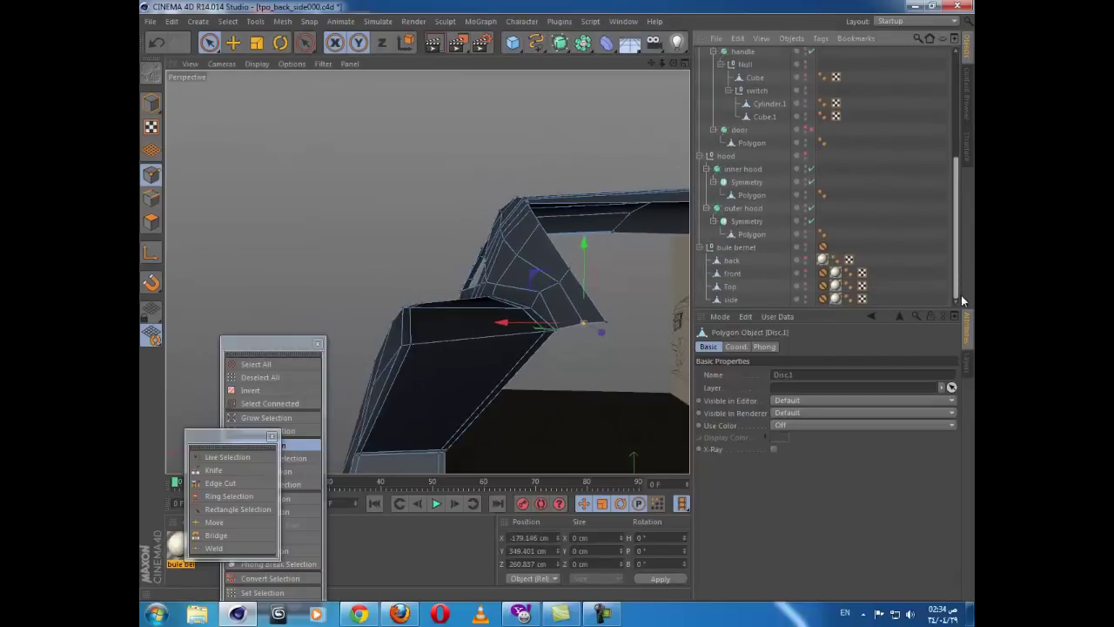
{"action": "left_click", "coordinate": [805, 259]}
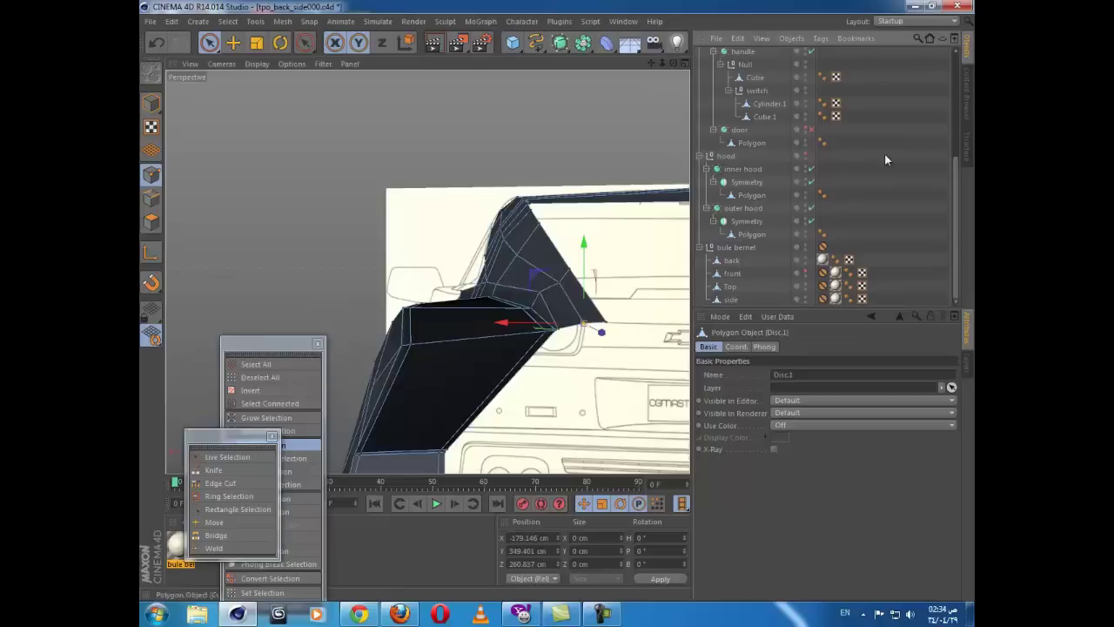
{"action": "left_click_drag", "start_coordinate": [956, 218], "coordinate": [931, 79]}
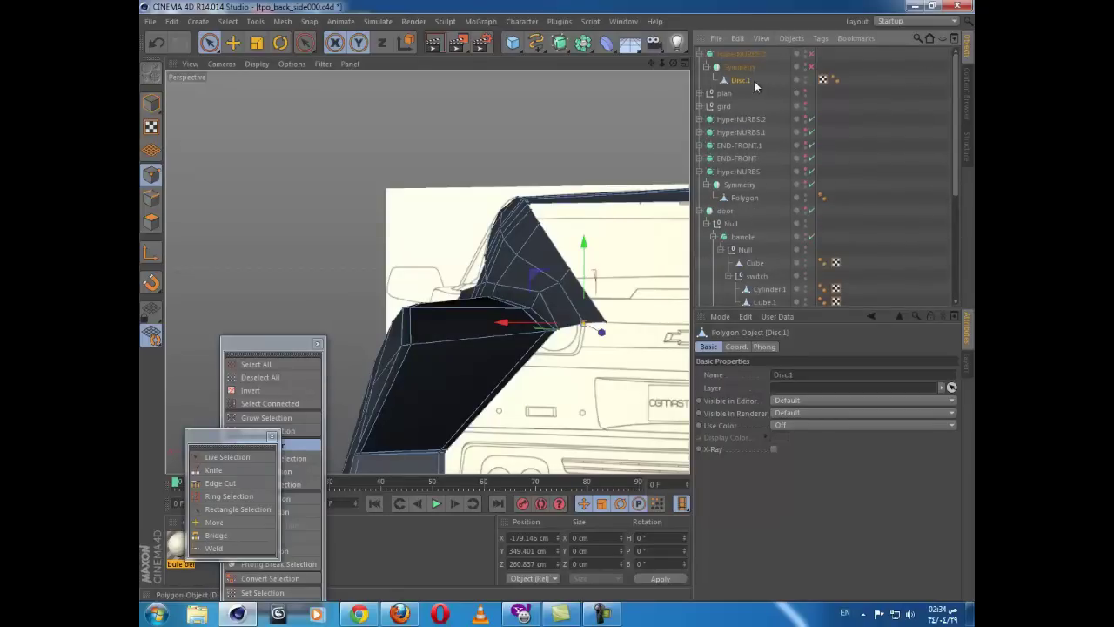
{"action": "left_click", "coordinate": [773, 448]}
{"action": "mouse_move", "coordinate": [533, 347]}
{"action": "left_mouse_down", "text": "alt"}
{"action": "mouse_move", "coordinate": [522, 350]}
{"action": "mouse_move", "coordinate": [538, 347]}
{"action": "left_mouse_up", "text": "alt"}
Step: Switch the front view of the four-view layout to the Back camera and frame the rear blueprint
{"action": "middle_click", "coordinate": [539, 346]}
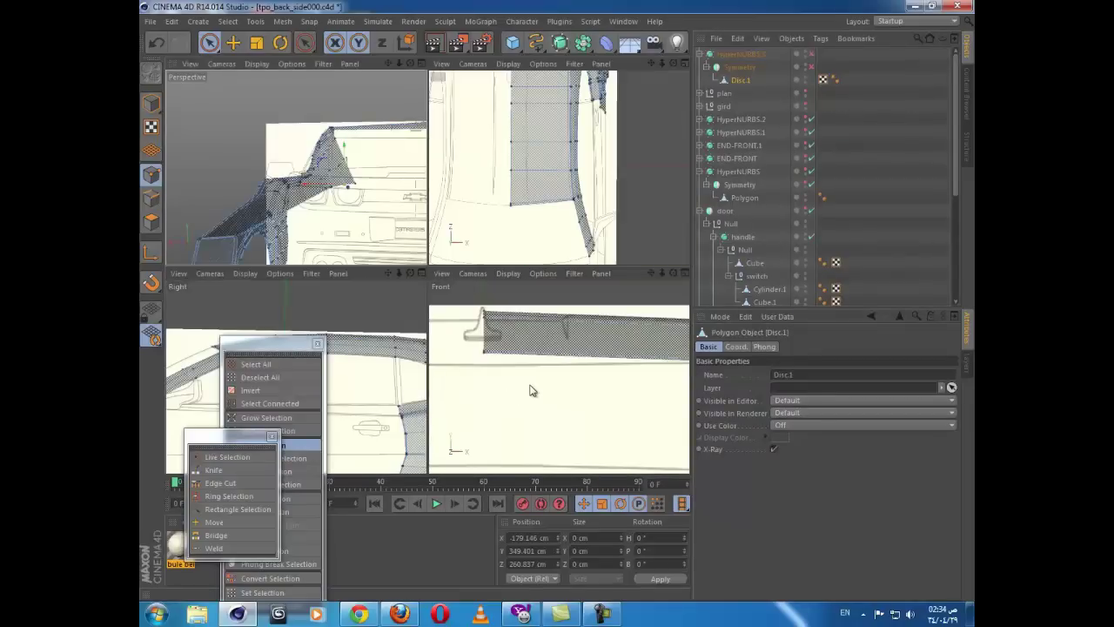
{"action": "scroll", "coordinate": [533, 391], "scroll_direction": "down", "scroll_amount": 6}
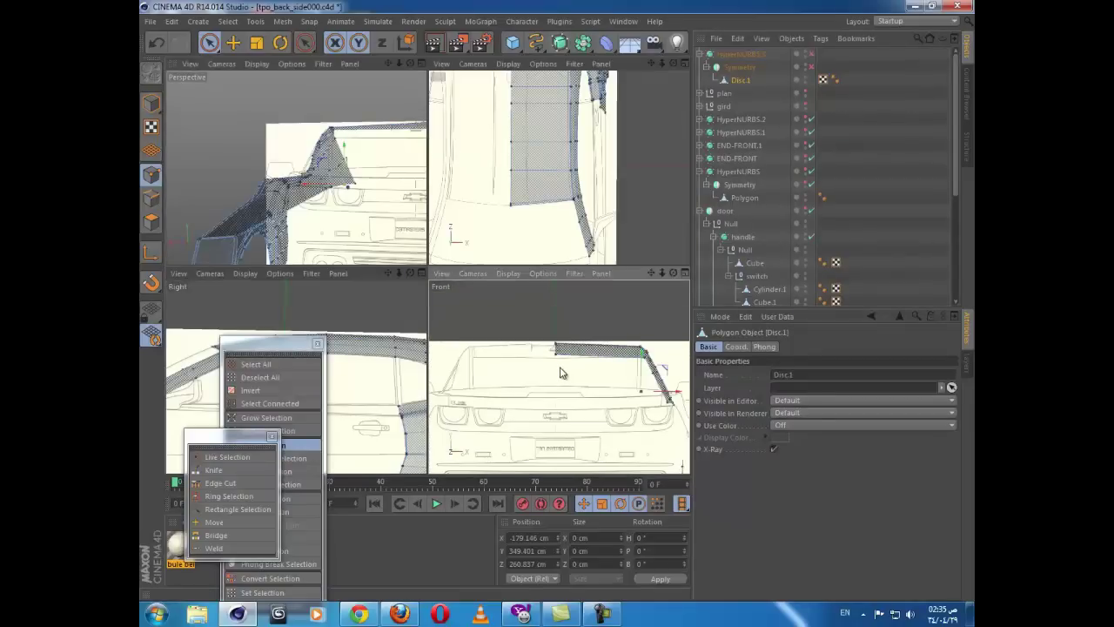
{"action": "left_click", "coordinate": [469, 273]}
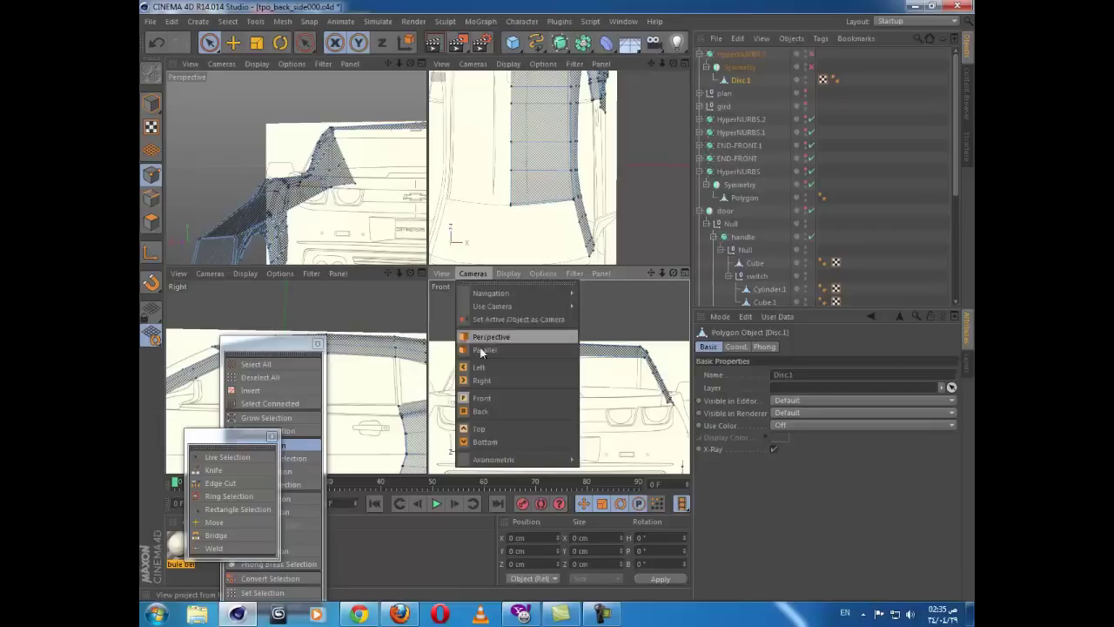
{"action": "left_click", "coordinate": [491, 414]}
{"action": "middle_click_drag", "start_coordinate": [548, 347], "coordinate": [555, 469], "text": "alt"}
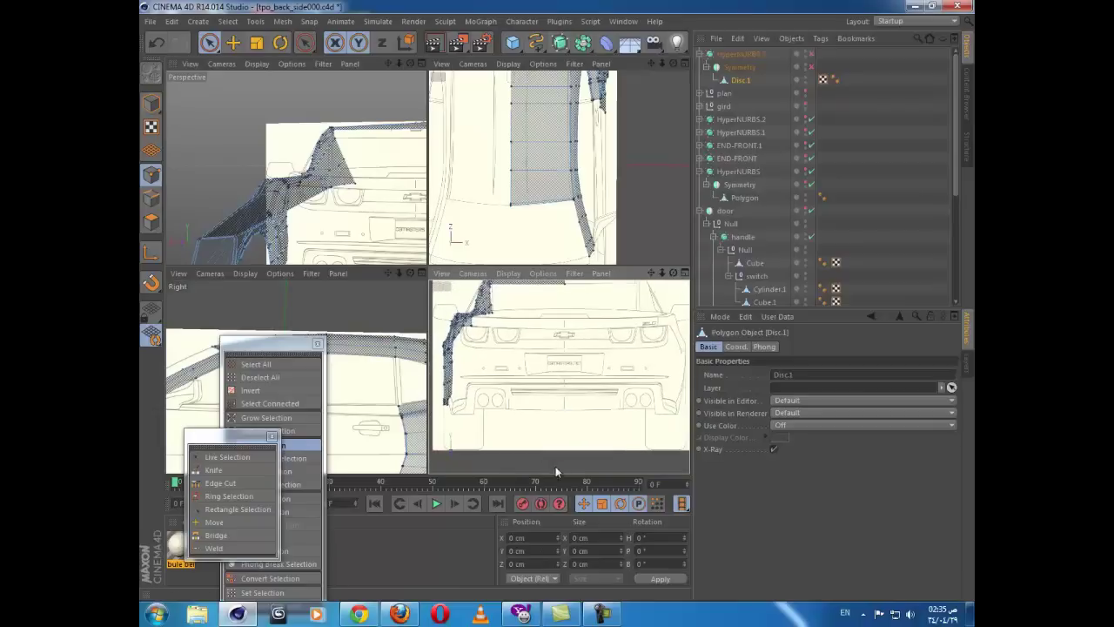
{"action": "middle_click_drag", "start_coordinate": [523, 391], "coordinate": [575, 468], "text": "alt"}
Step: Select the inner edge points at the rear pillar's base and move them to about X -185 cm, Y 358 cm
{"action": "scroll", "coordinate": [543, 396], "scroll_direction": "up", "scroll_amount": 4}
{"action": "scroll", "coordinate": [547, 391], "scroll_direction": "up", "scroll_amount": 5}
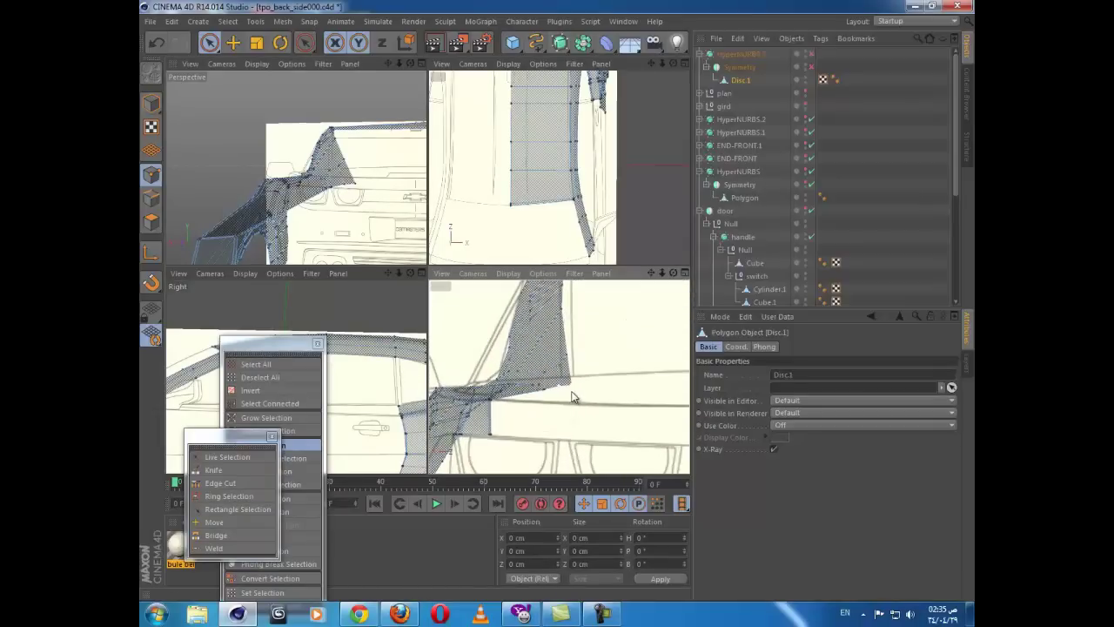
{"action": "left_click", "coordinate": [570, 396]}
{"action": "scroll", "coordinate": [550, 388], "scroll_direction": "up", "scroll_amount": 2}
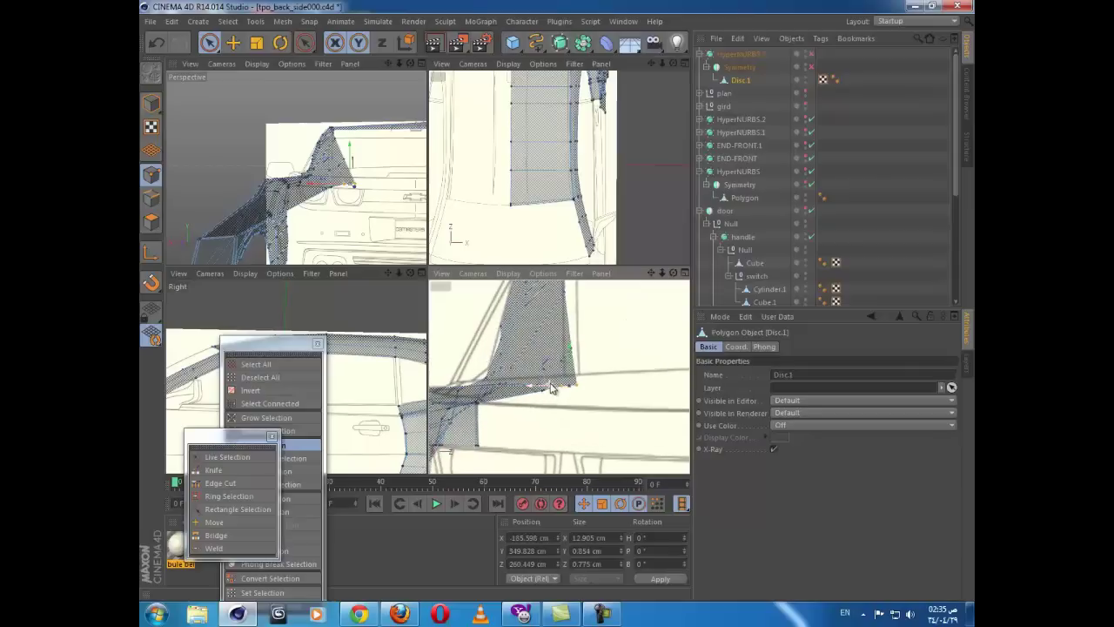
{"action": "middle_click_drag", "start_coordinate": [634, 161], "coordinate": [558, 296], "text": "alt"}
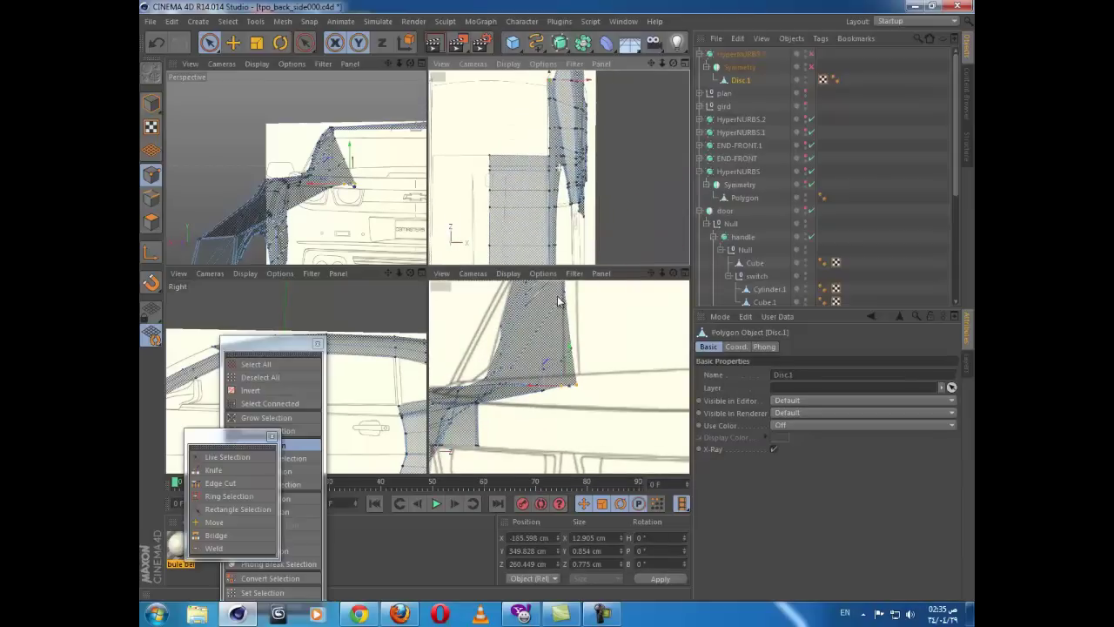
{"action": "left_click_drag", "start_coordinate": [570, 373], "coordinate": [572, 359]}
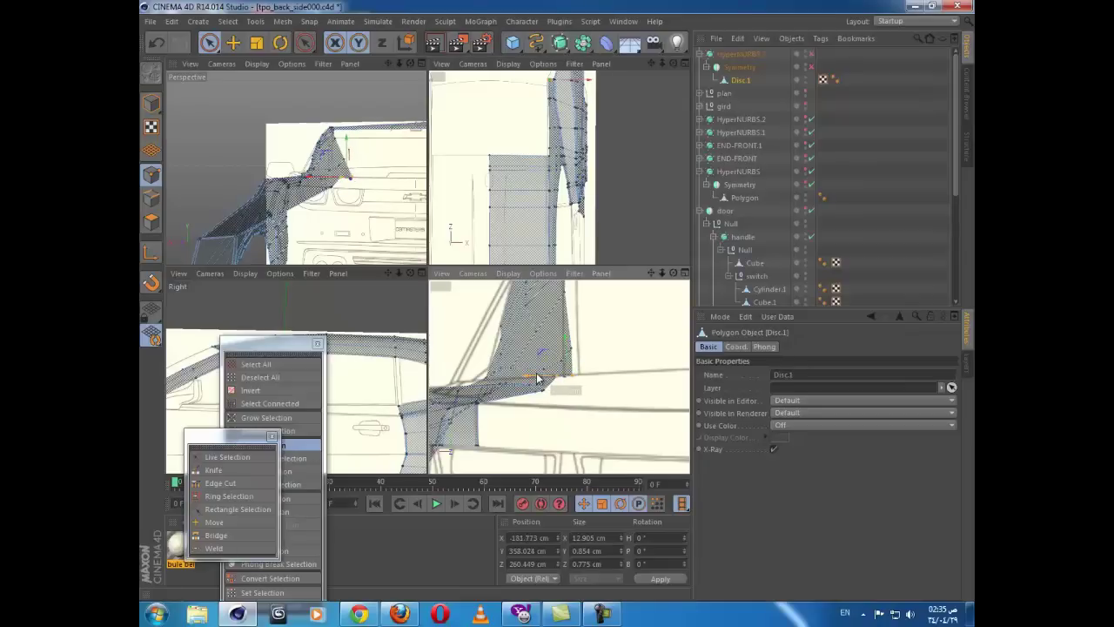
{"action": "left_click_drag", "start_coordinate": [536, 374], "coordinate": [545, 374]}
Step: Shift the inner pillar edge point above the base along X and move the base corner point to about X -181 cm
{"action": "middle_click_drag", "start_coordinate": [591, 329], "coordinate": [576, 414], "text": "alt"}
{"action": "scroll", "coordinate": [590, 390], "scroll_direction": "up", "scroll_amount": 2}
{"action": "scroll", "coordinate": [591, 395], "scroll_direction": "down", "scroll_amount": 5}
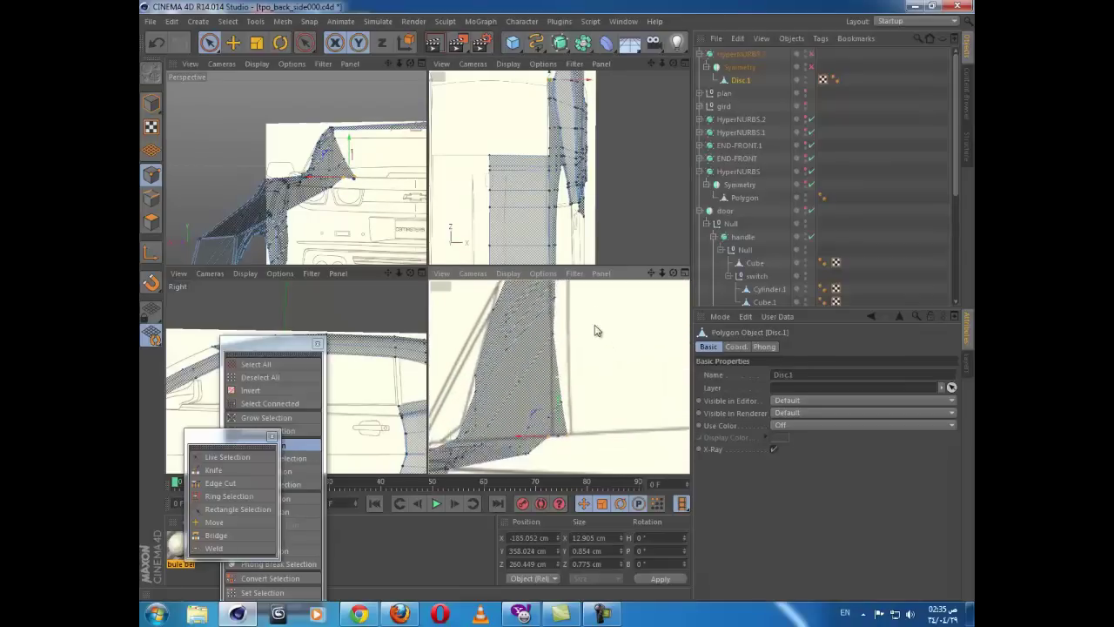
{"action": "scroll", "coordinate": [565, 381], "scroll_direction": "up", "scroll_amount": 2}
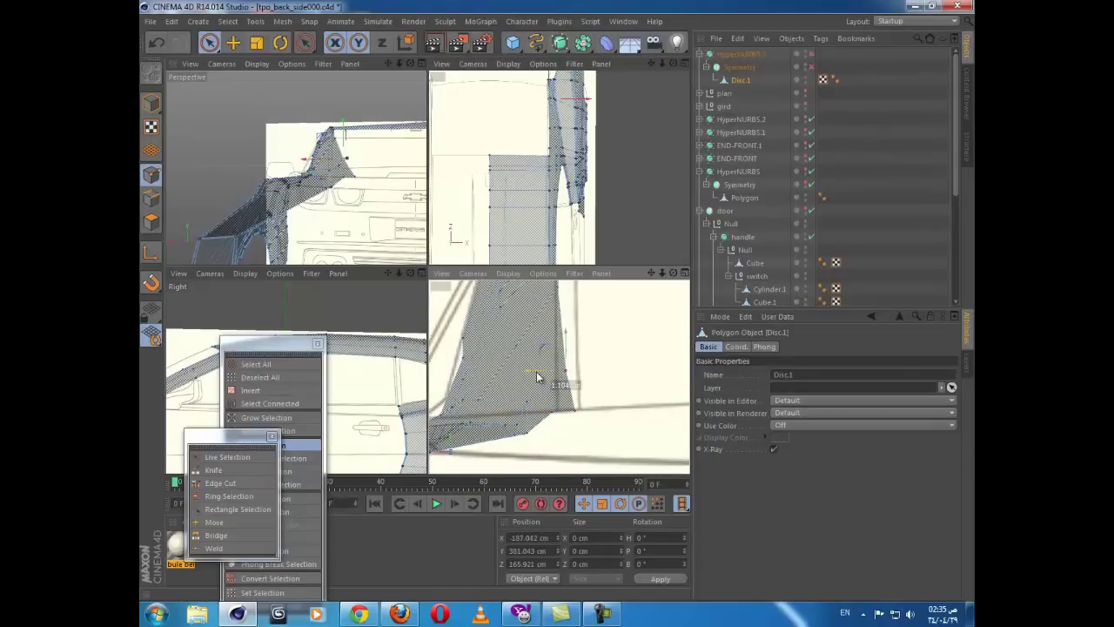
{"action": "left_click_drag", "start_coordinate": [537, 378], "coordinate": [531, 376]}
{"action": "scroll", "coordinate": [562, 423], "scroll_direction": "up", "scroll_amount": 1}
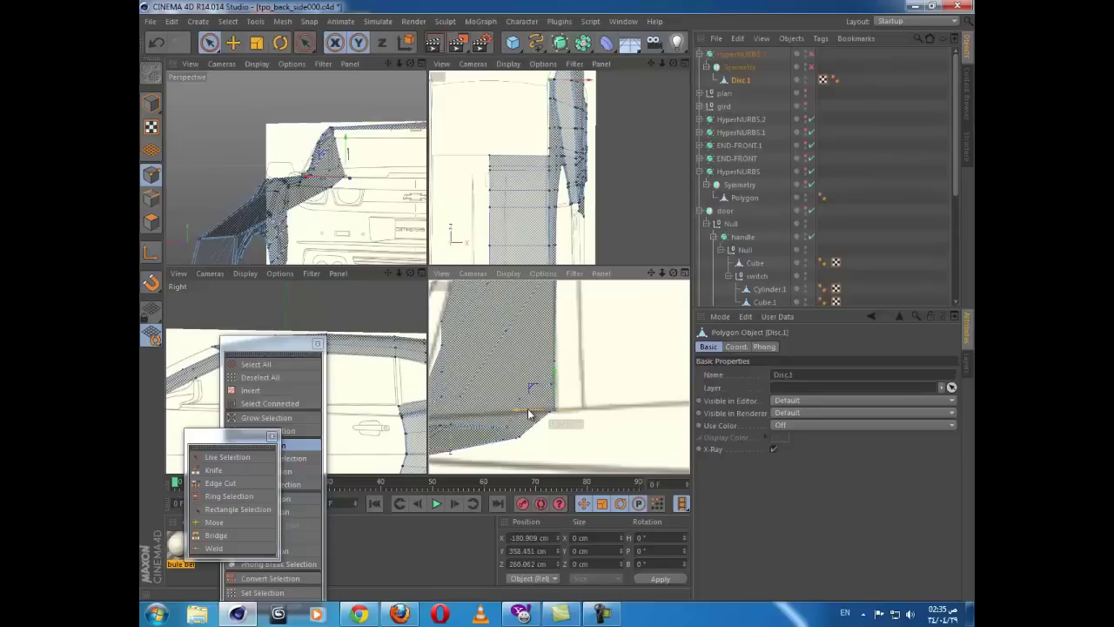
{"action": "scroll", "coordinate": [549, 423], "scroll_direction": "down", "scroll_amount": 1}
{"action": "middle_click_drag", "start_coordinate": [590, 207], "coordinate": [601, 233], "text": "alt"}
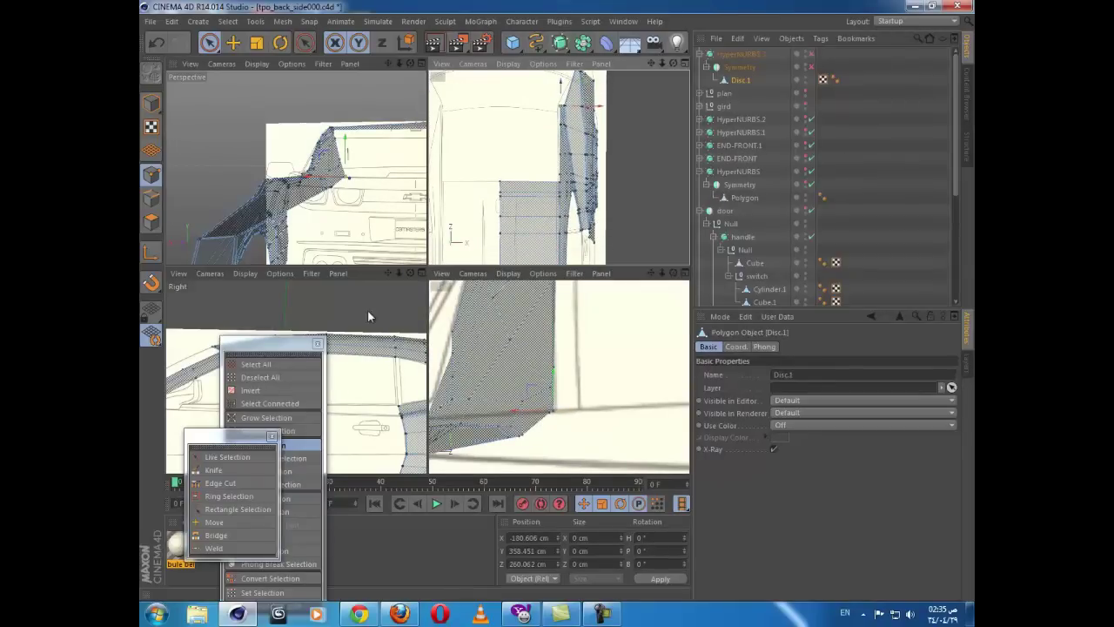
Step: Enlarge the Back view and nudge the outer pillar edge point along X to about -126 cm
{"action": "middle_click", "coordinate": [367, 244]}
{"action": "left_click_drag", "start_coordinate": [398, 236], "coordinate": [514, 348], "text": "alt"}
{"action": "middle_click", "coordinate": [532, 413]}
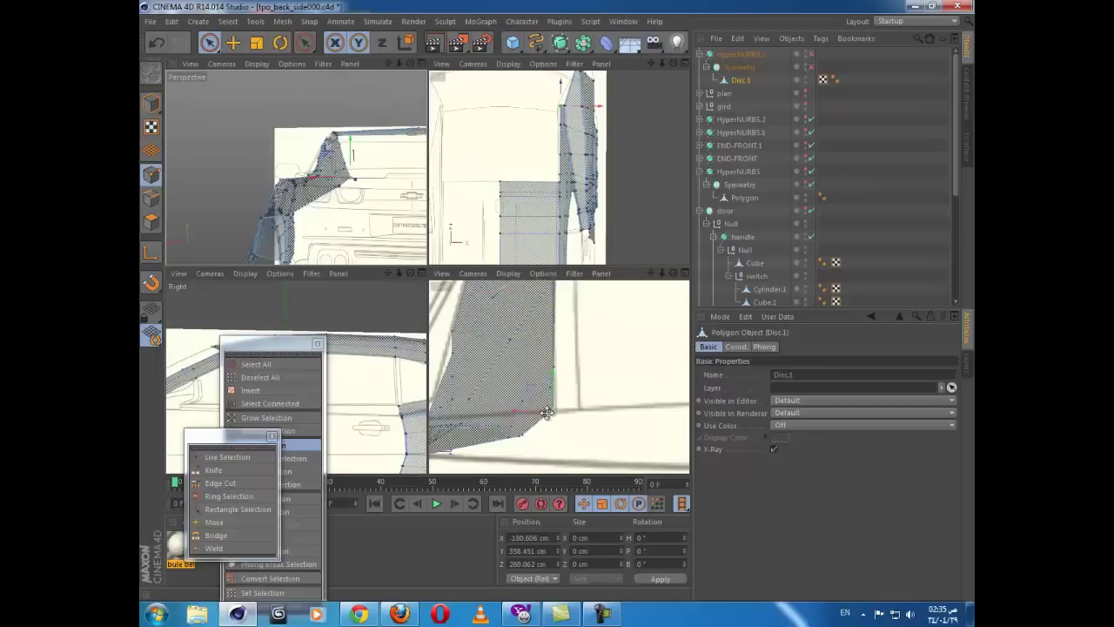
{"action": "middle_click", "coordinate": [546, 409]}
{"action": "left_click_drag", "start_coordinate": [566, 386], "coordinate": [393, 265], "text": "alt"}
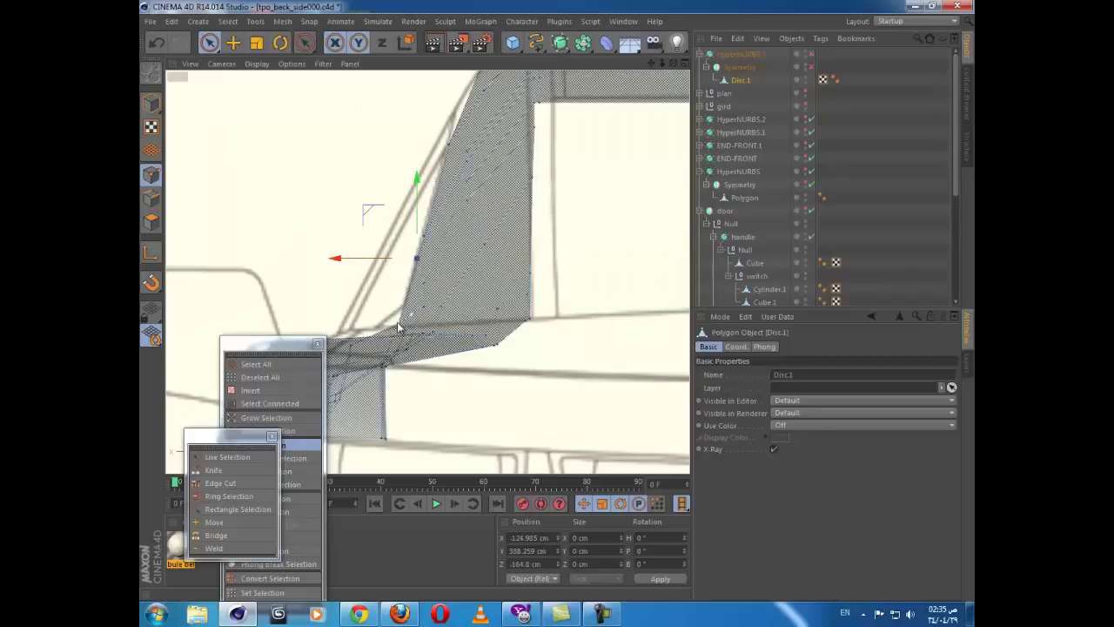
{"action": "left_click_drag", "start_coordinate": [459, 314], "coordinate": [378, 293], "text": "alt"}
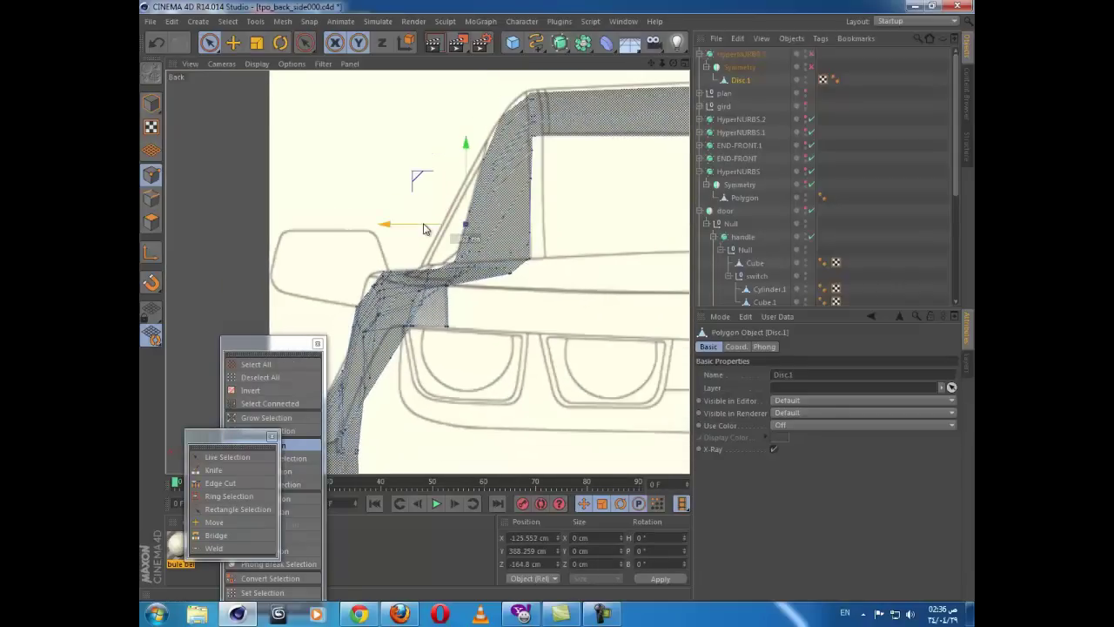
{"action": "middle_click_drag", "start_coordinate": [554, 200], "coordinate": [379, 233], "text": "alt"}
{"action": "left_click_drag", "start_coordinate": [380, 239], "coordinate": [251, 97], "text": "alt"}
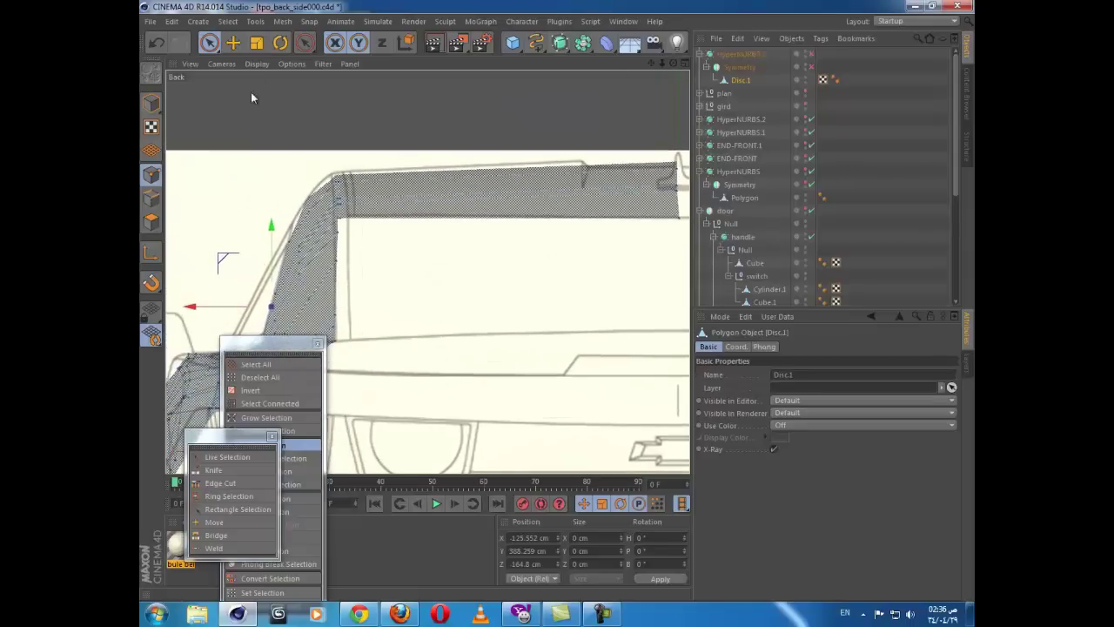
Step: Select the roof corner points above the rear pillar with Rectangle Selection and raise them to about Y 489 cm
{"action": "left_click_drag", "start_coordinate": [210, 43], "coordinate": [261, 81]}
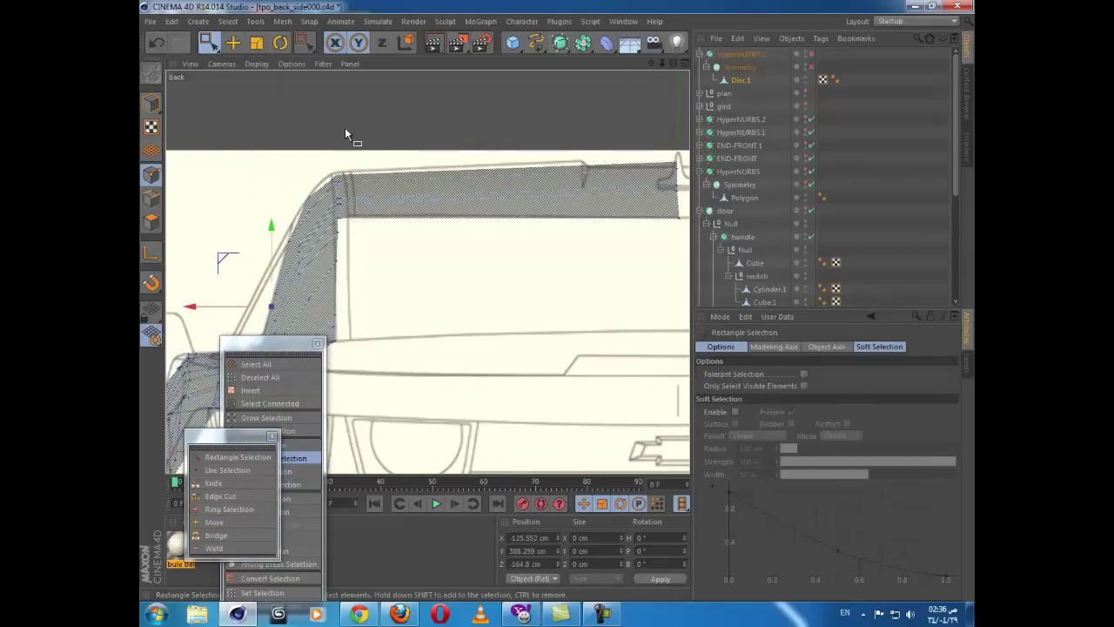
{"action": "left_click_drag", "start_coordinate": [327, 224], "coordinate": [327, 223]}
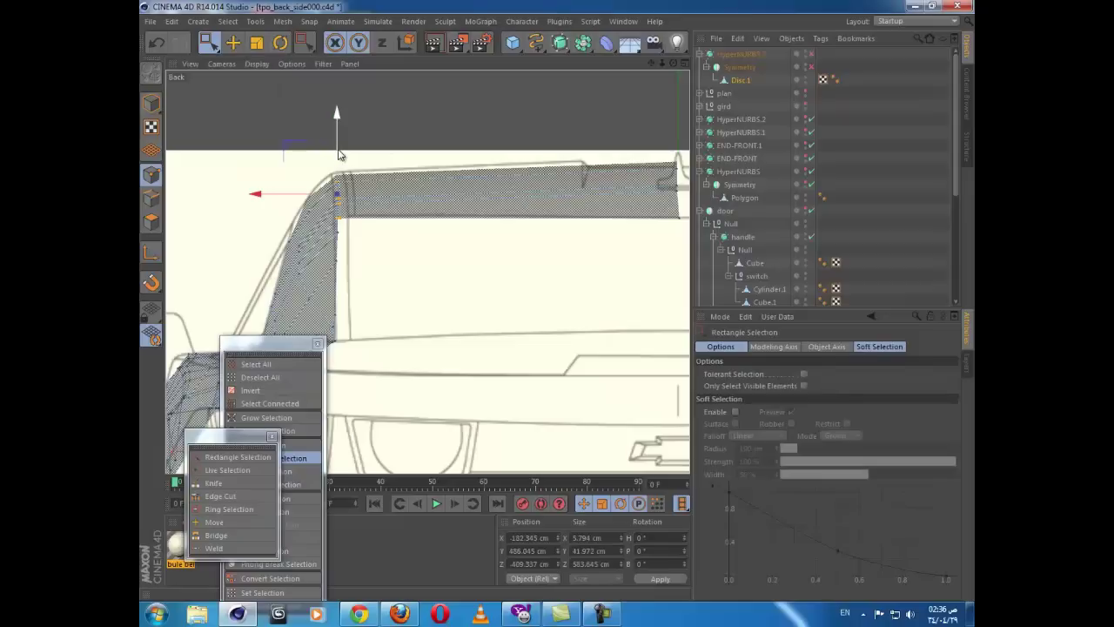
{"action": "middle_click_drag", "start_coordinate": [336, 219], "coordinate": [337, 196], "text": "alt"}
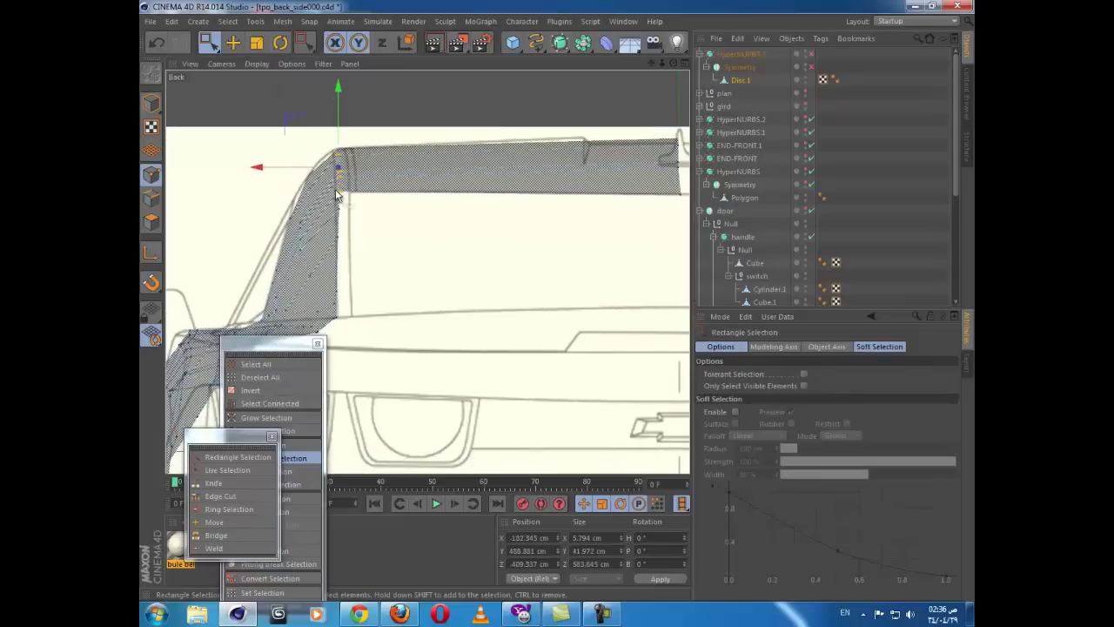
{"action": "scroll", "coordinate": [353, 199], "scroll_direction": "down", "scroll_amount": 2}
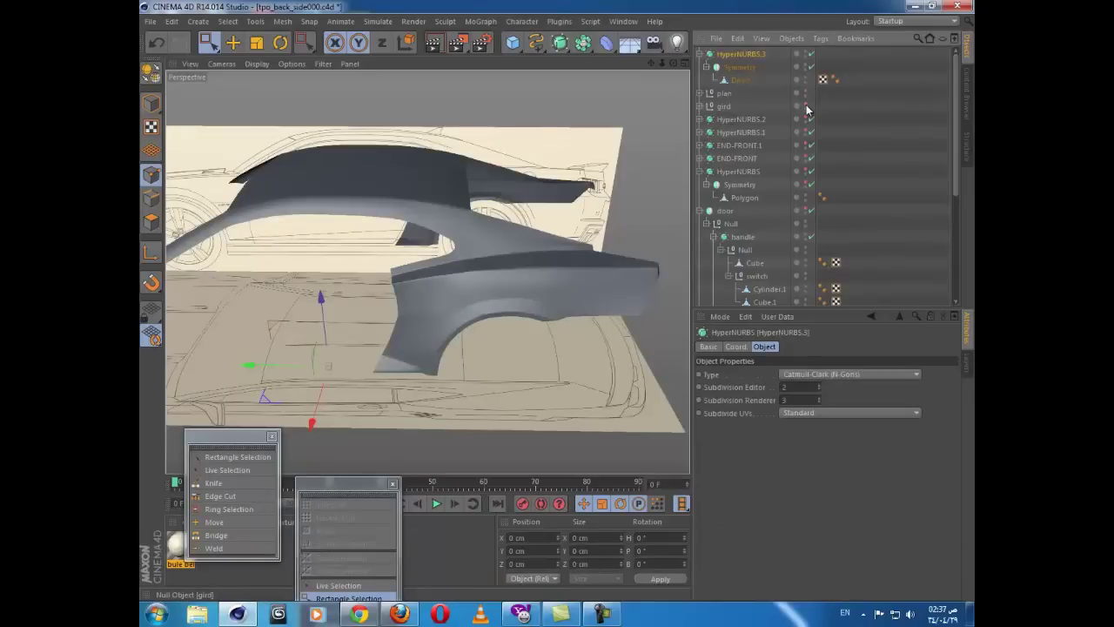
Step: Unhide the front body parts, the door and the hood alongside the smoothed rear side panel
{"action": "left_click", "coordinate": [806, 183]}
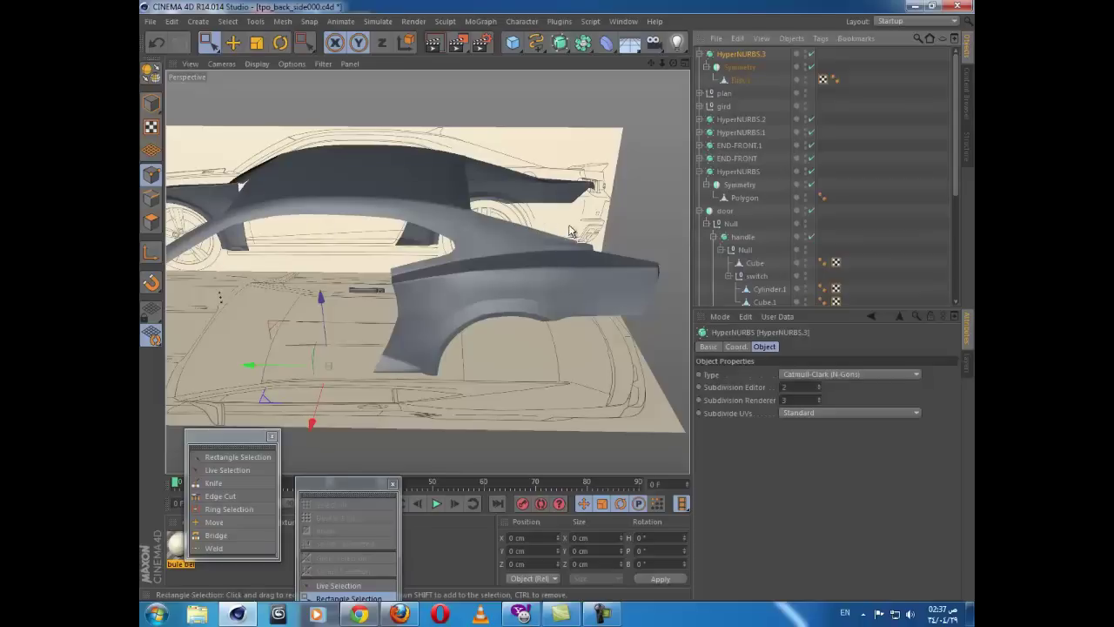
{"action": "scroll", "coordinate": [571, 231], "scroll_direction": "down", "scroll_amount": 2}
{"action": "left_click_drag", "start_coordinate": [956, 170], "coordinate": [954, 219]}
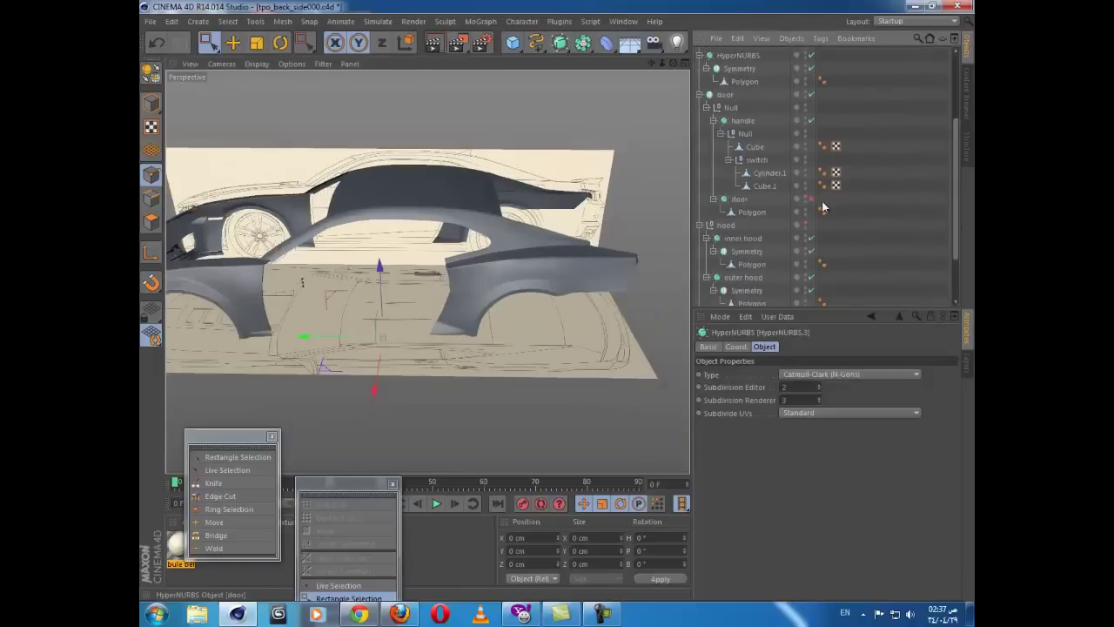
{"action": "left_click", "coordinate": [806, 199]}
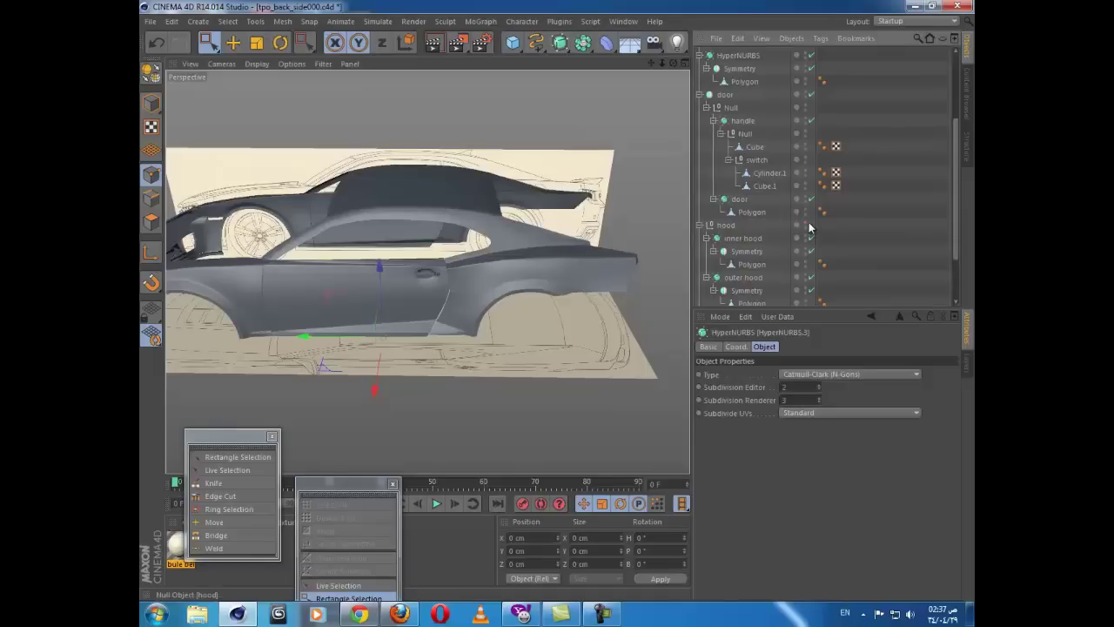
{"action": "left_click", "coordinate": [806, 225]}
Step: Inspect the assembled car body from the side and front, checking how the door and rear panel line up
{"action": "scroll", "coordinate": [479, 297], "scroll_direction": "down", "scroll_amount": 2}
{"action": "scroll", "coordinate": [498, 290], "scroll_direction": "up", "scroll_amount": 4}
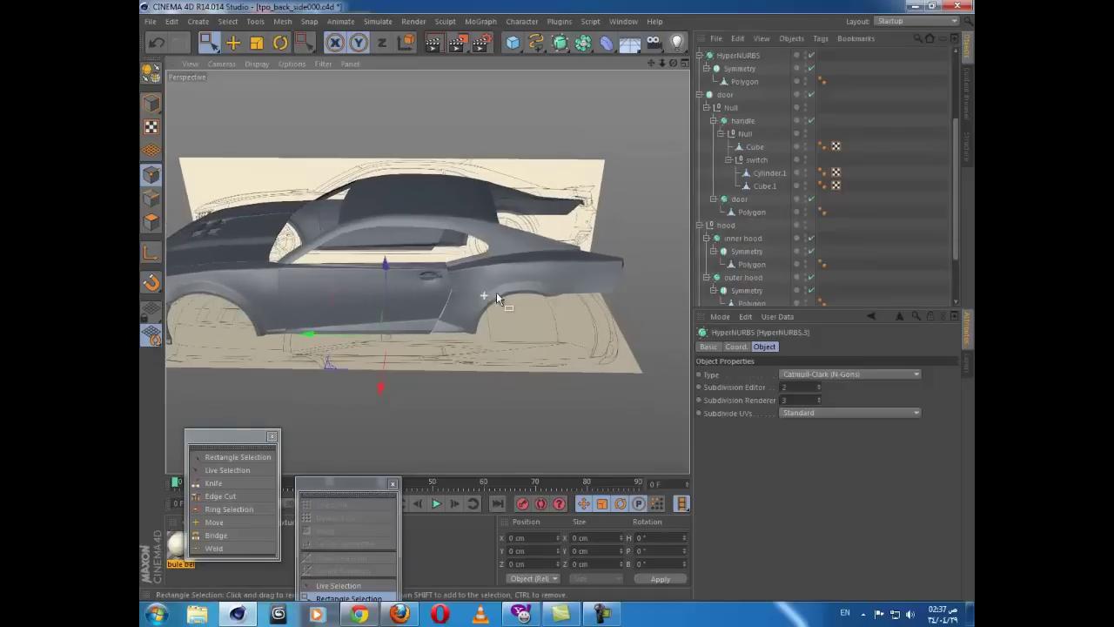
{"action": "left_click_drag", "start_coordinate": [424, 283], "coordinate": [468, 296], "text": "alt"}
{"action": "scroll", "coordinate": [468, 296], "scroll_direction": "up", "scroll_amount": 2}
{"action": "middle_click_drag", "start_coordinate": [468, 296], "coordinate": [419, 237], "text": "alt"}
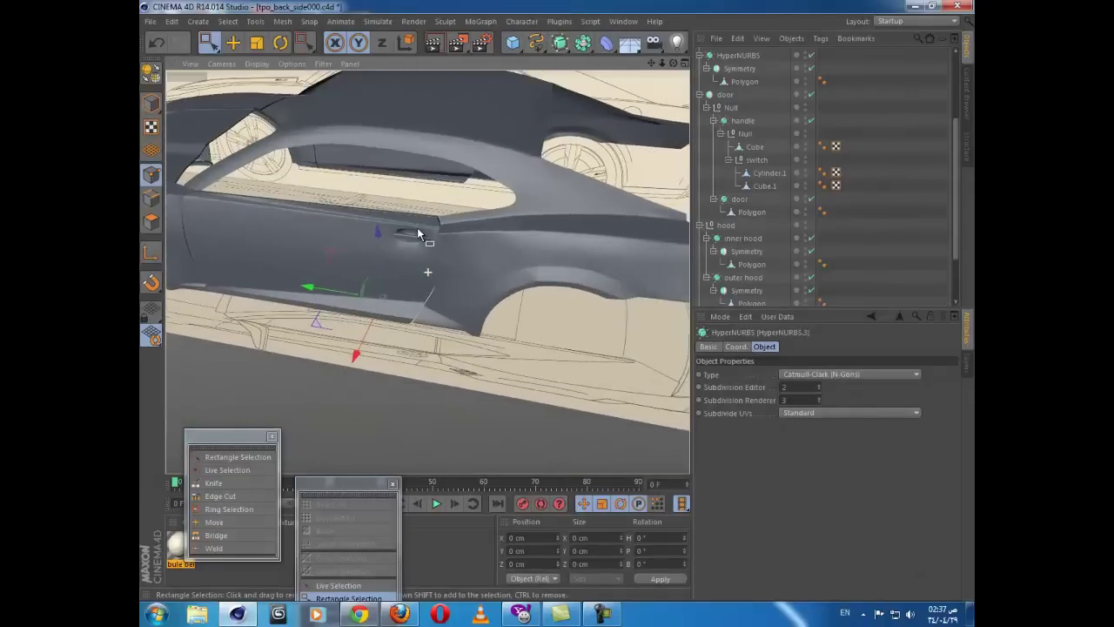
{"action": "left_click_drag", "start_coordinate": [552, 302], "coordinate": [405, 272], "text": "alt"}
{"action": "middle_click_drag", "start_coordinate": [405, 272], "coordinate": [304, 285], "text": "alt"}
{"action": "scroll", "coordinate": [501, 268], "scroll_direction": "up", "scroll_amount": 5}
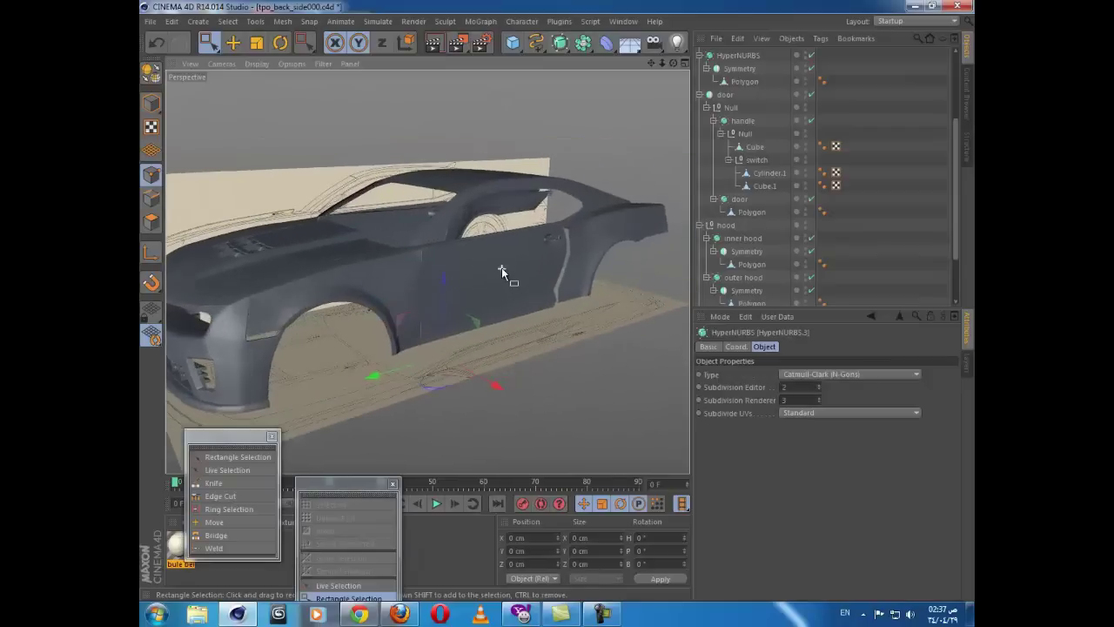
{"action": "left_click_drag", "start_coordinate": [373, 295], "coordinate": [522, 383], "text": "alt"}
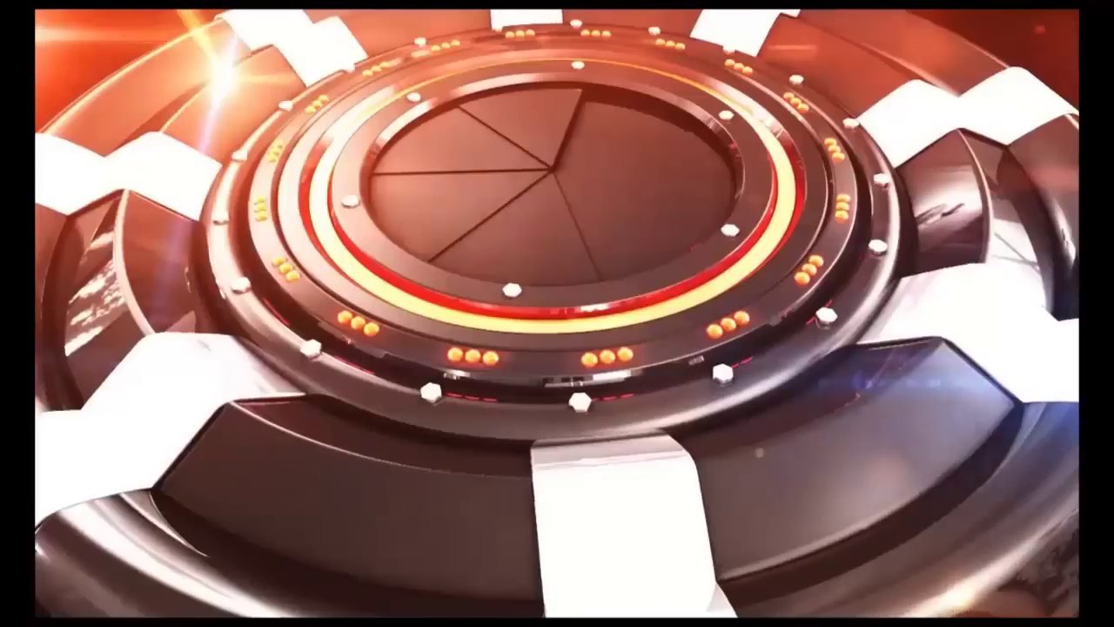